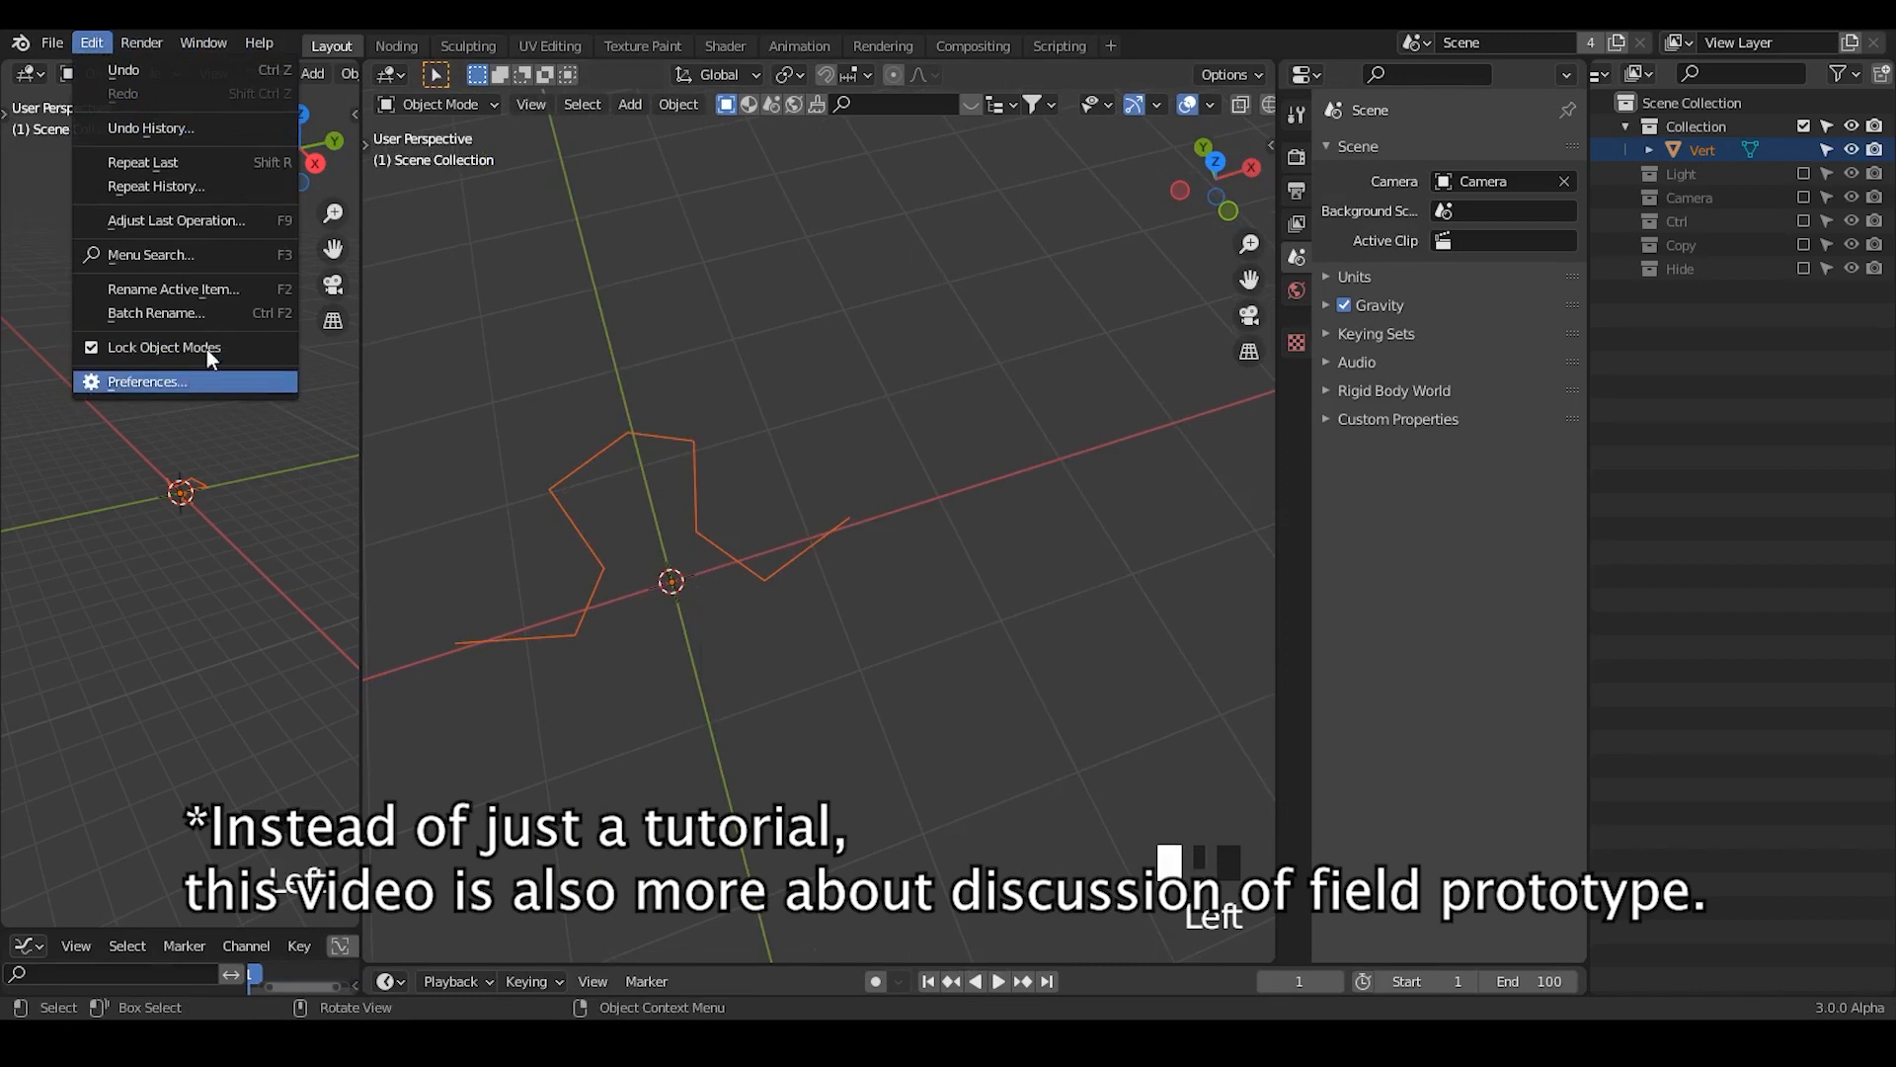
- Search the add-ons for "extra" and view the details of Add Mesh: Extra Objects
click(617, 119)
text(extra)
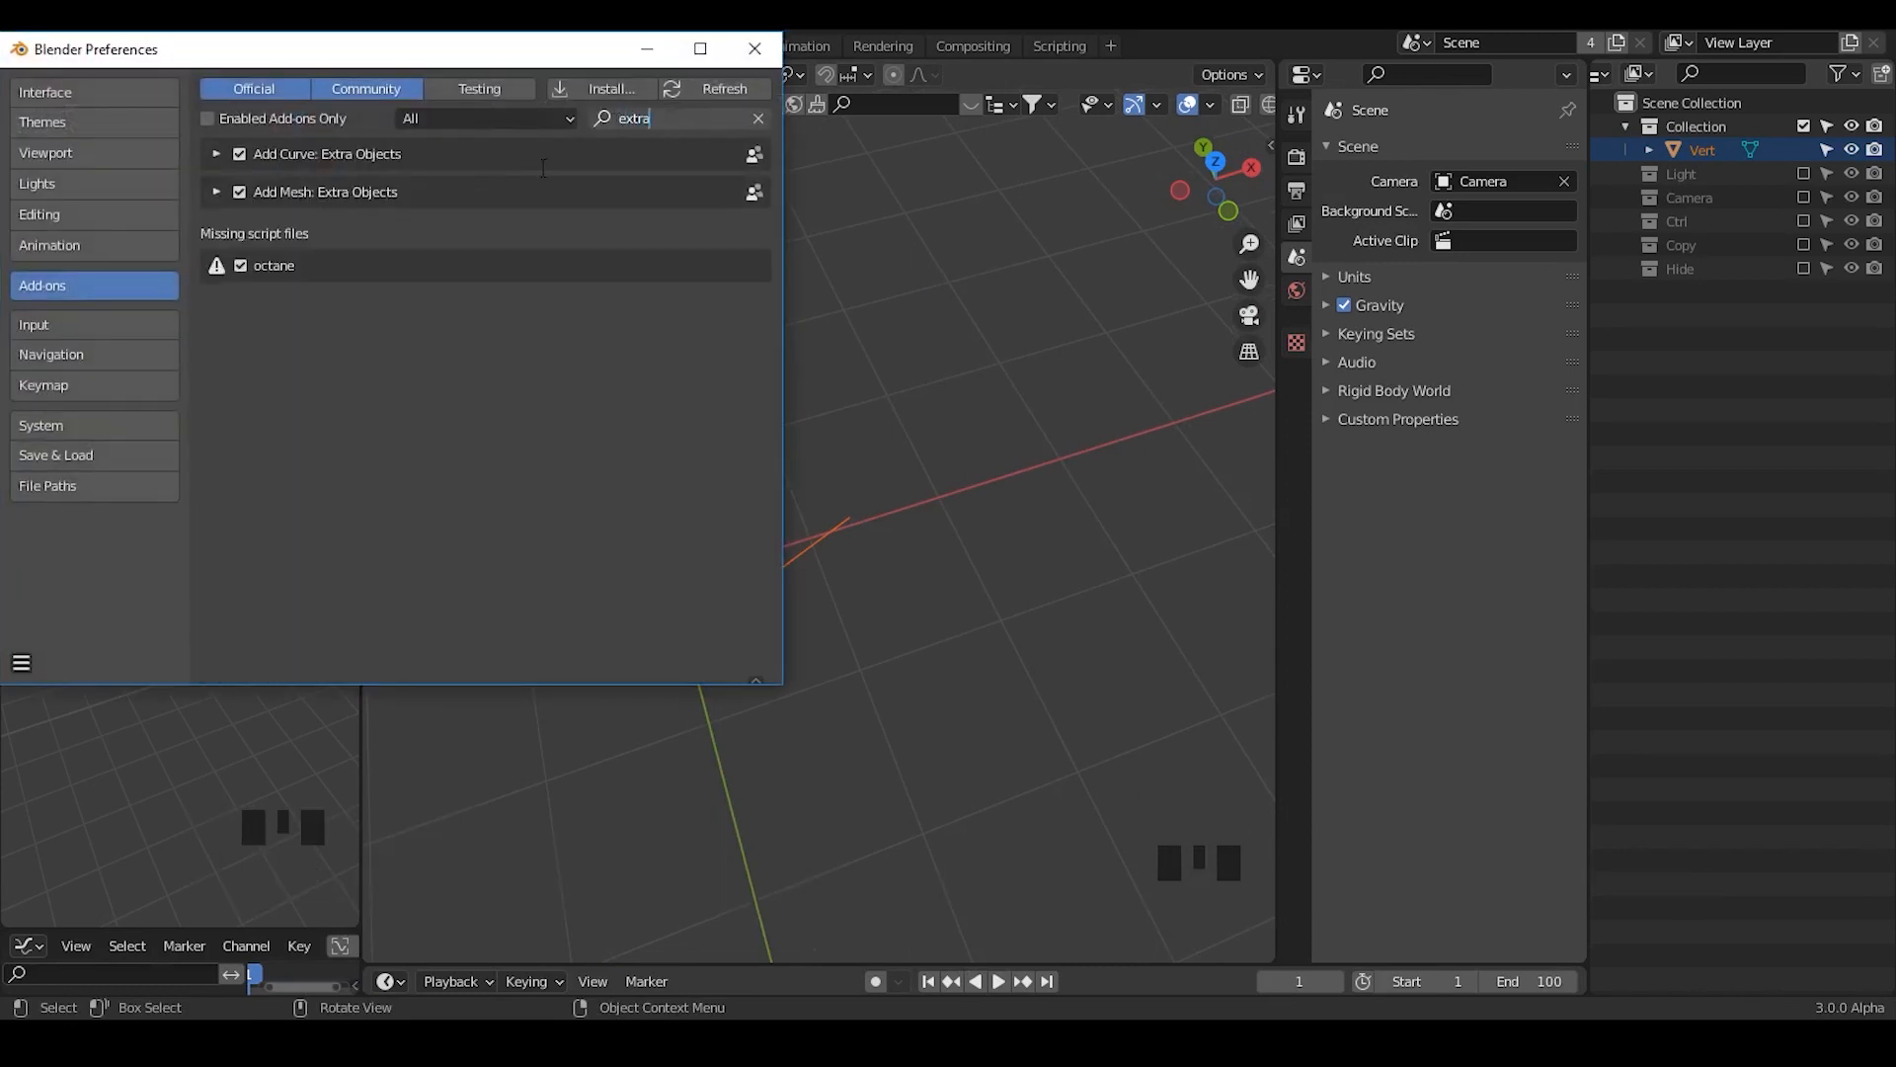
click(216, 192)
click(215, 191)
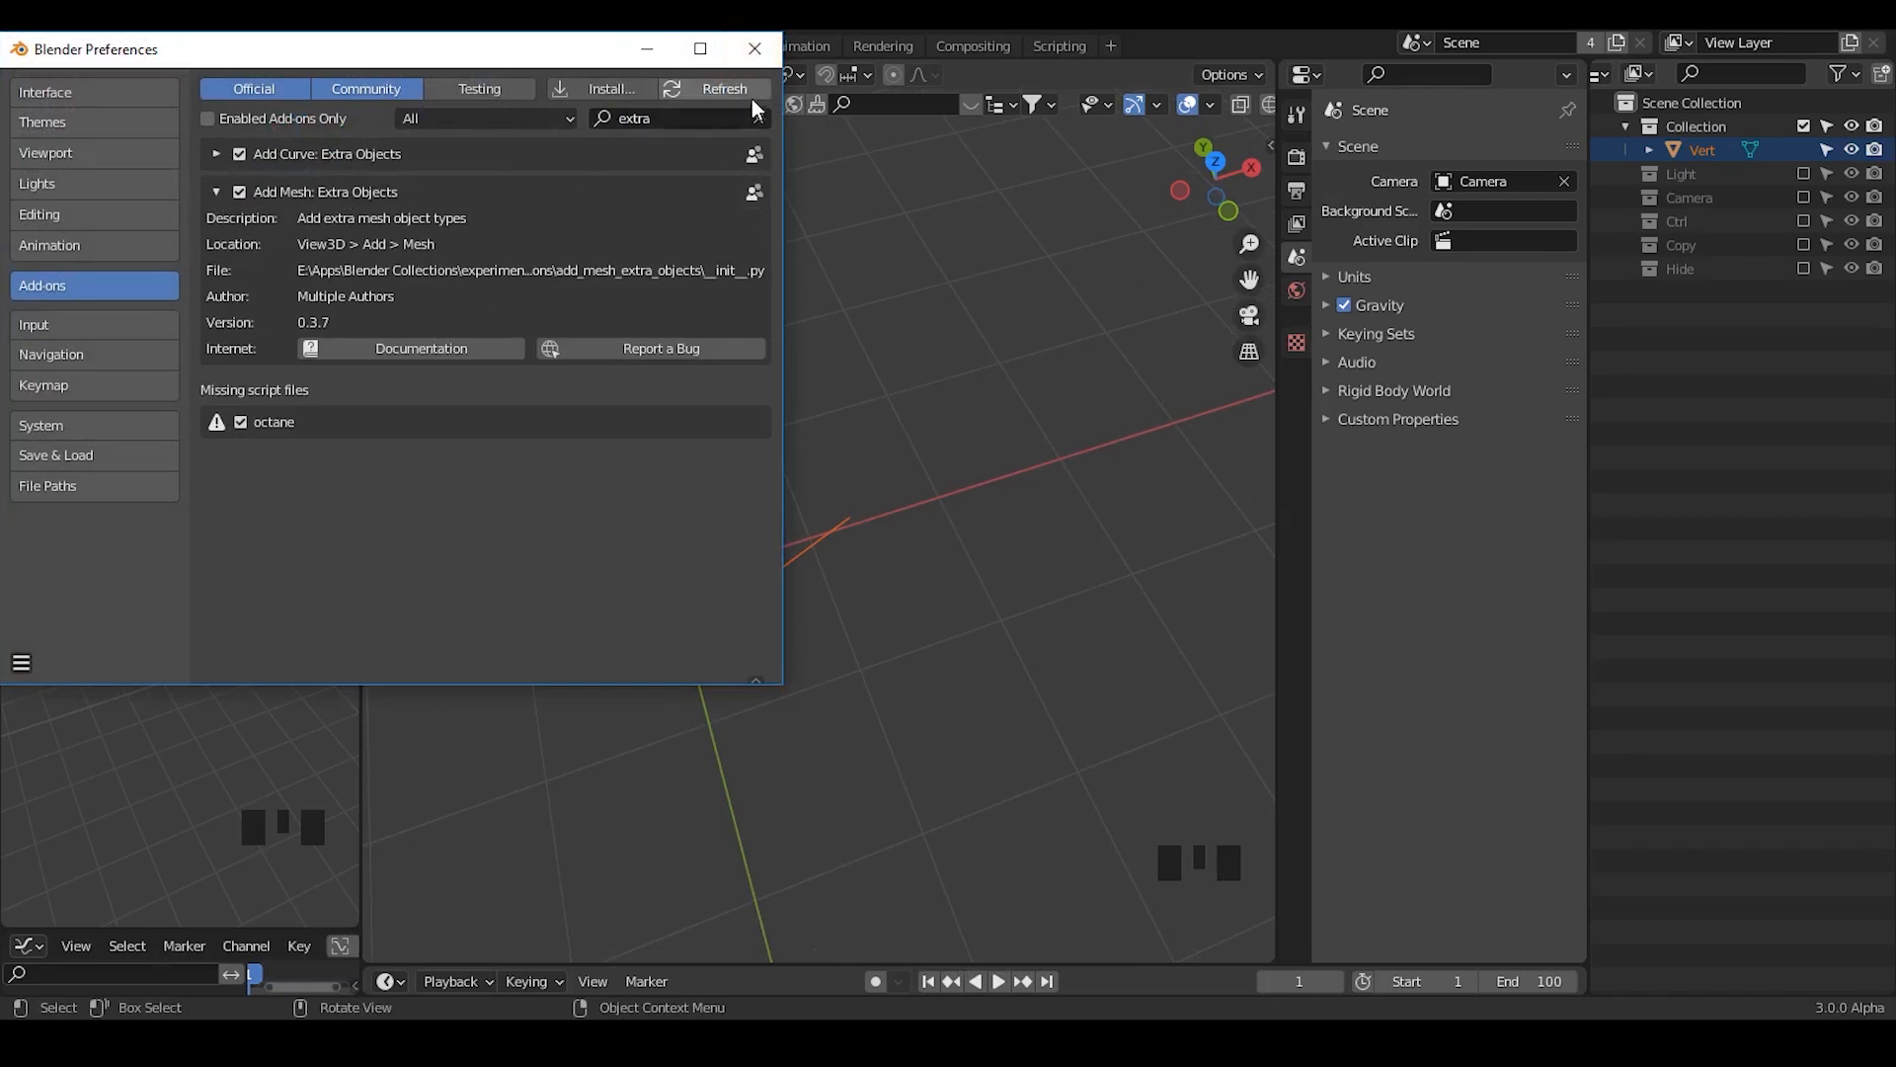
click(754, 48)
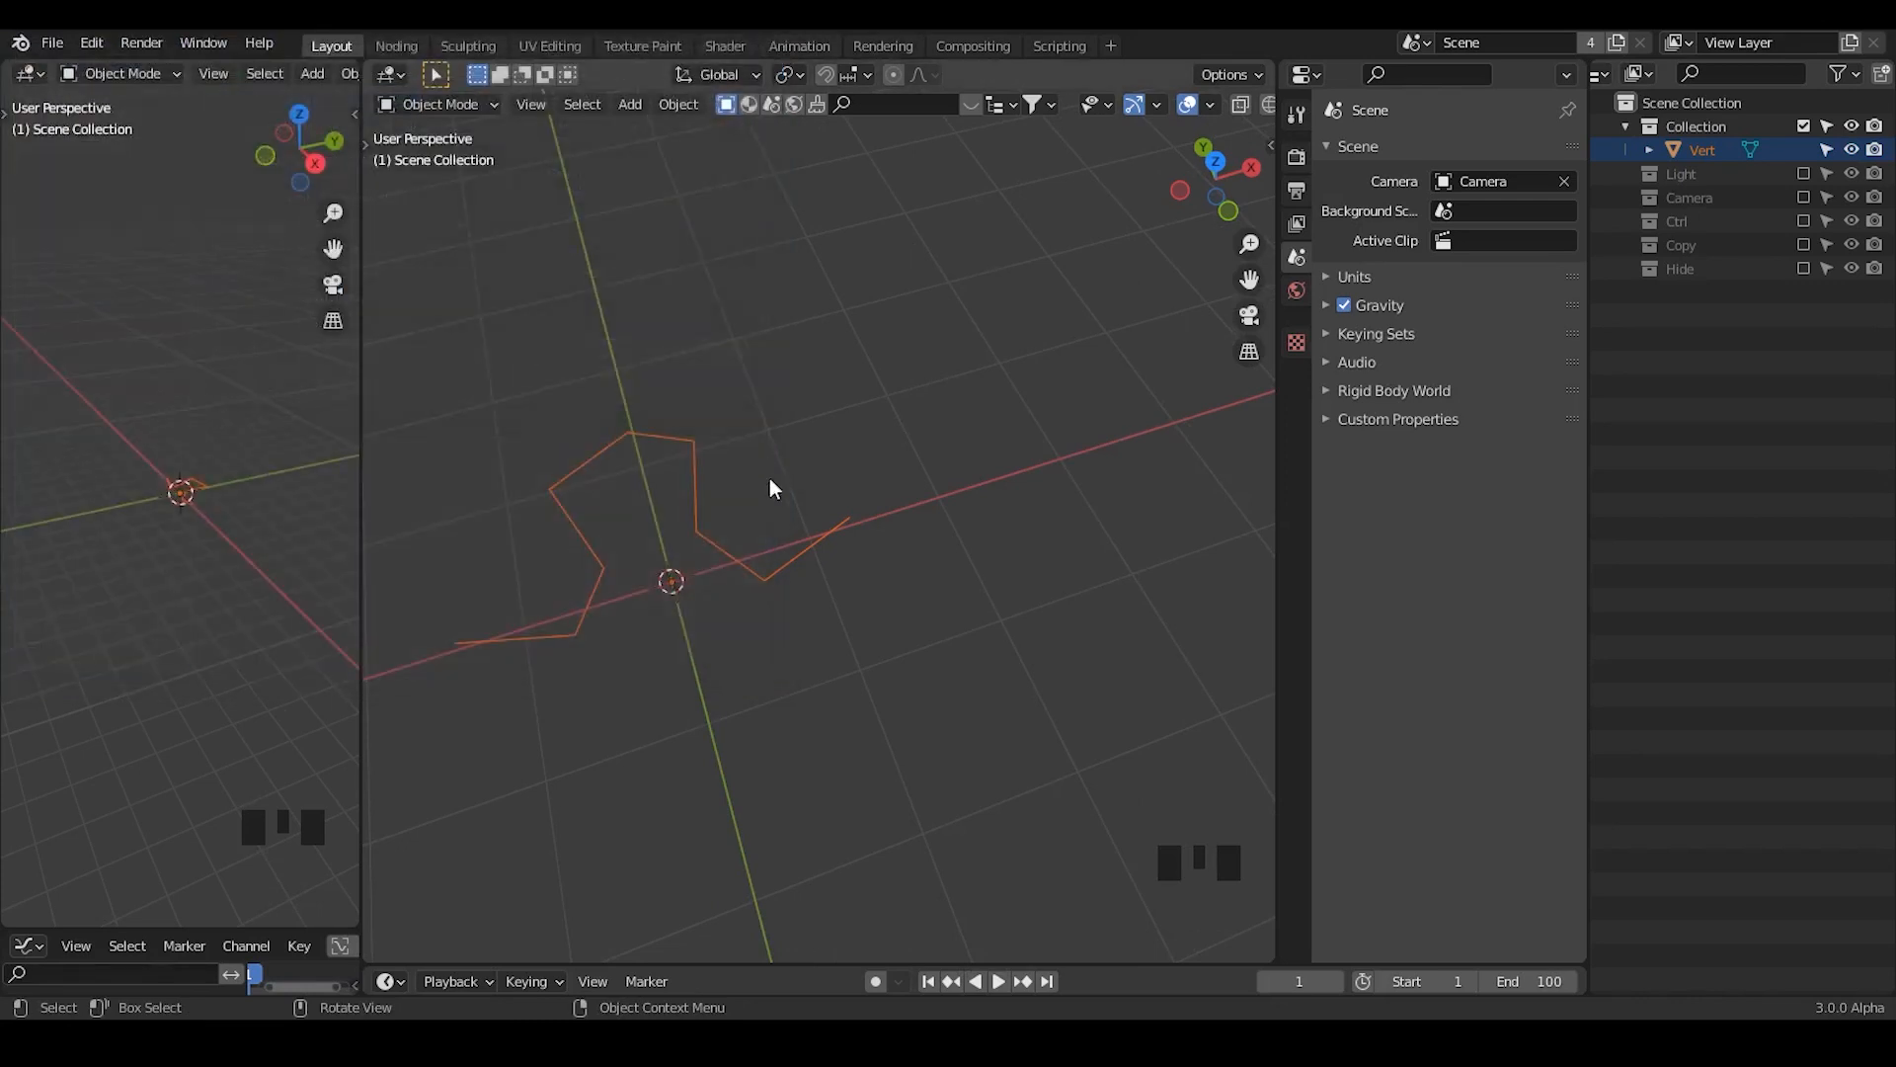
- Add a single vertex mesh and move it along the X axis, clear of the existing line
click(872, 323)
key(shift+a)
mouse_move(876, 288)
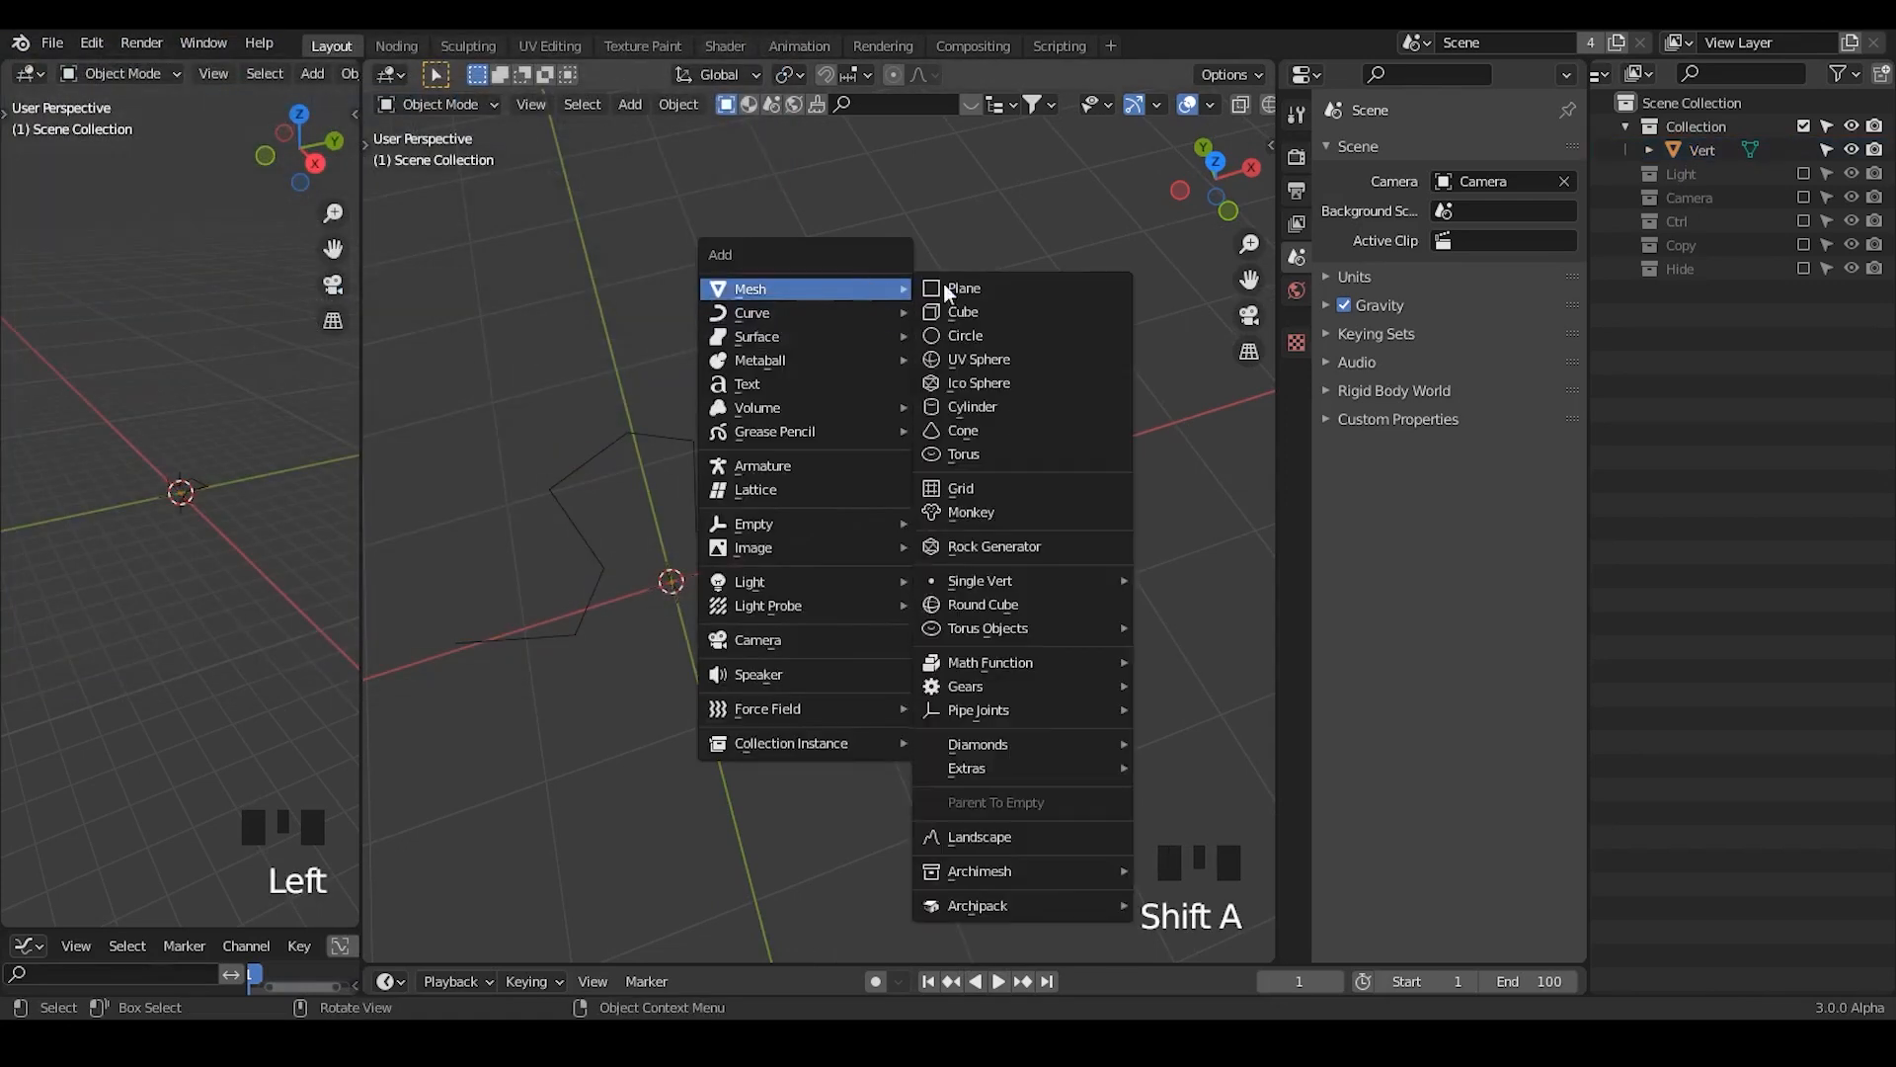
mouse_move(1080, 580)
click(1224, 581)
key(g)
key(x)
click(1140, 410)
shift+middle_drag(1080, 487, 985, 510)
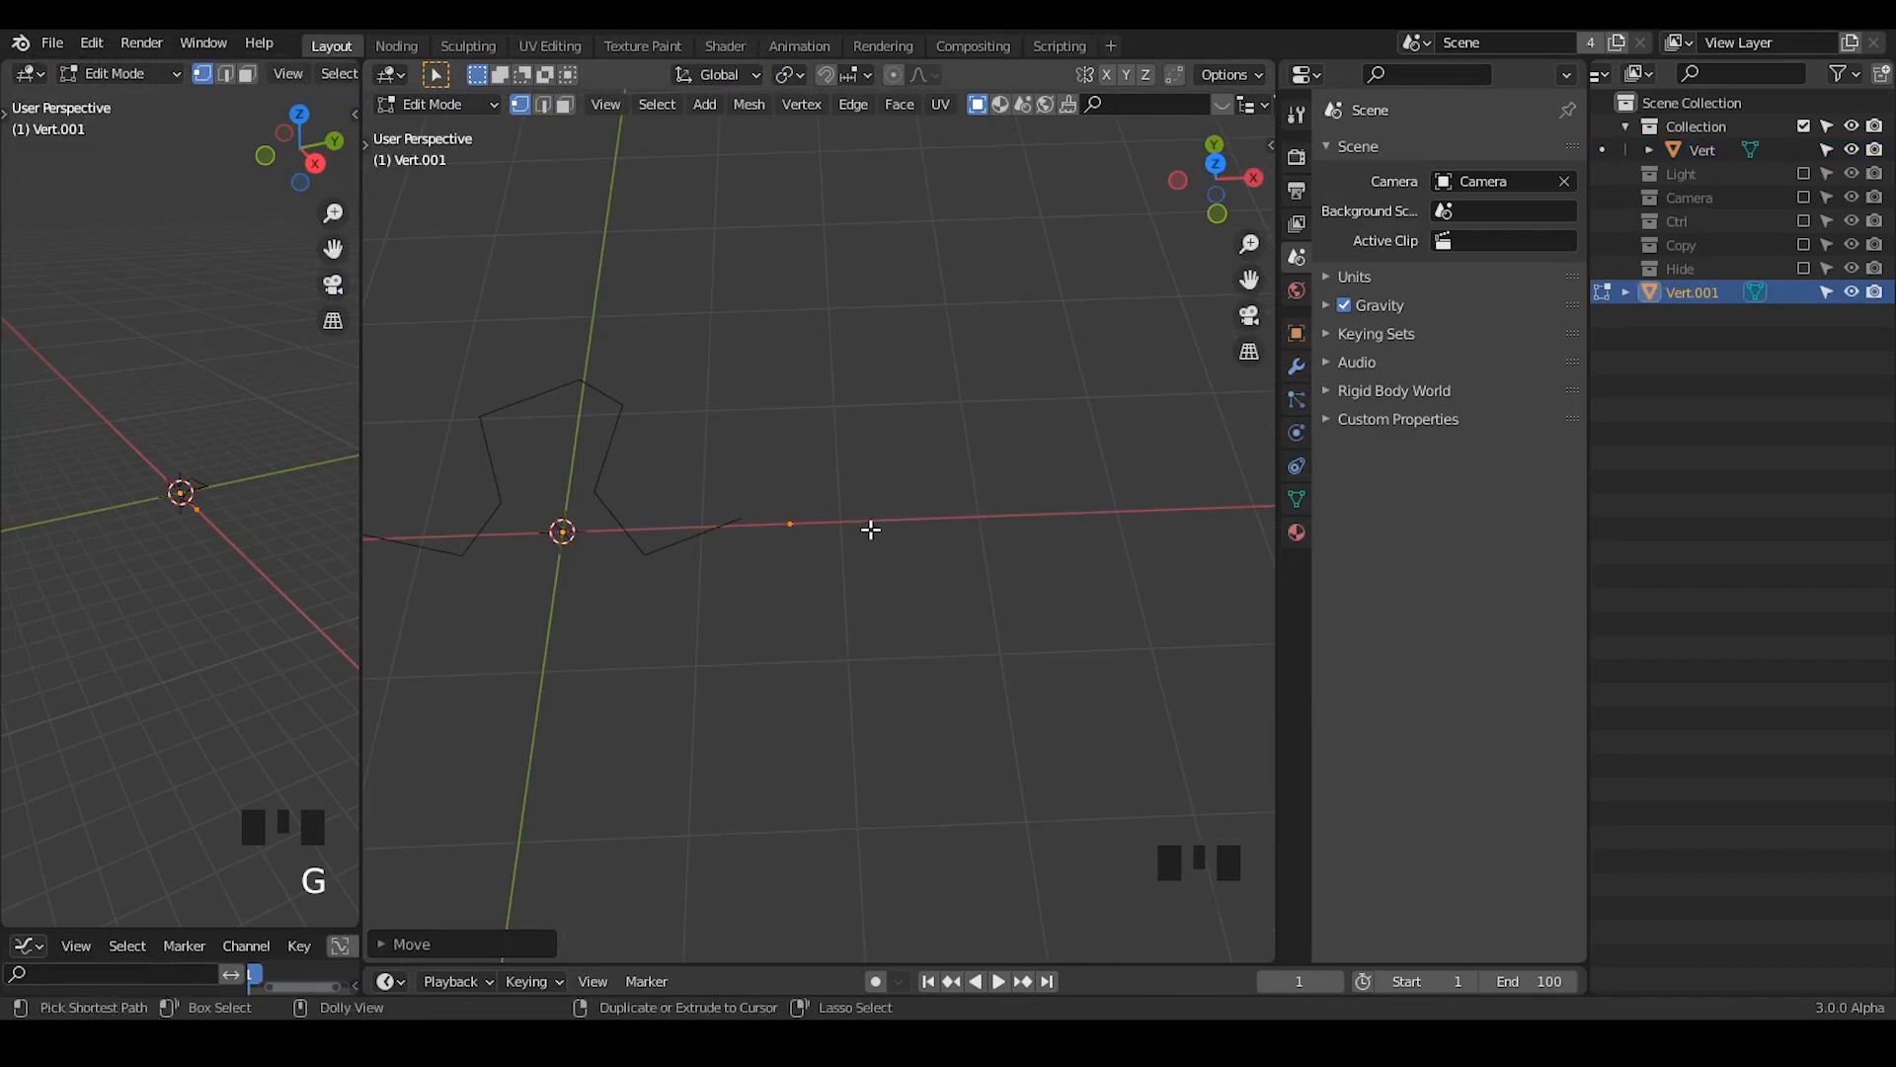
- Extrude eight more vertices from the new vertex along the X axis, forming a stitch-shaped loop like the existing line
ctrl+shift+right_click(878, 563)
ctrl+shift+right_click(926, 520)
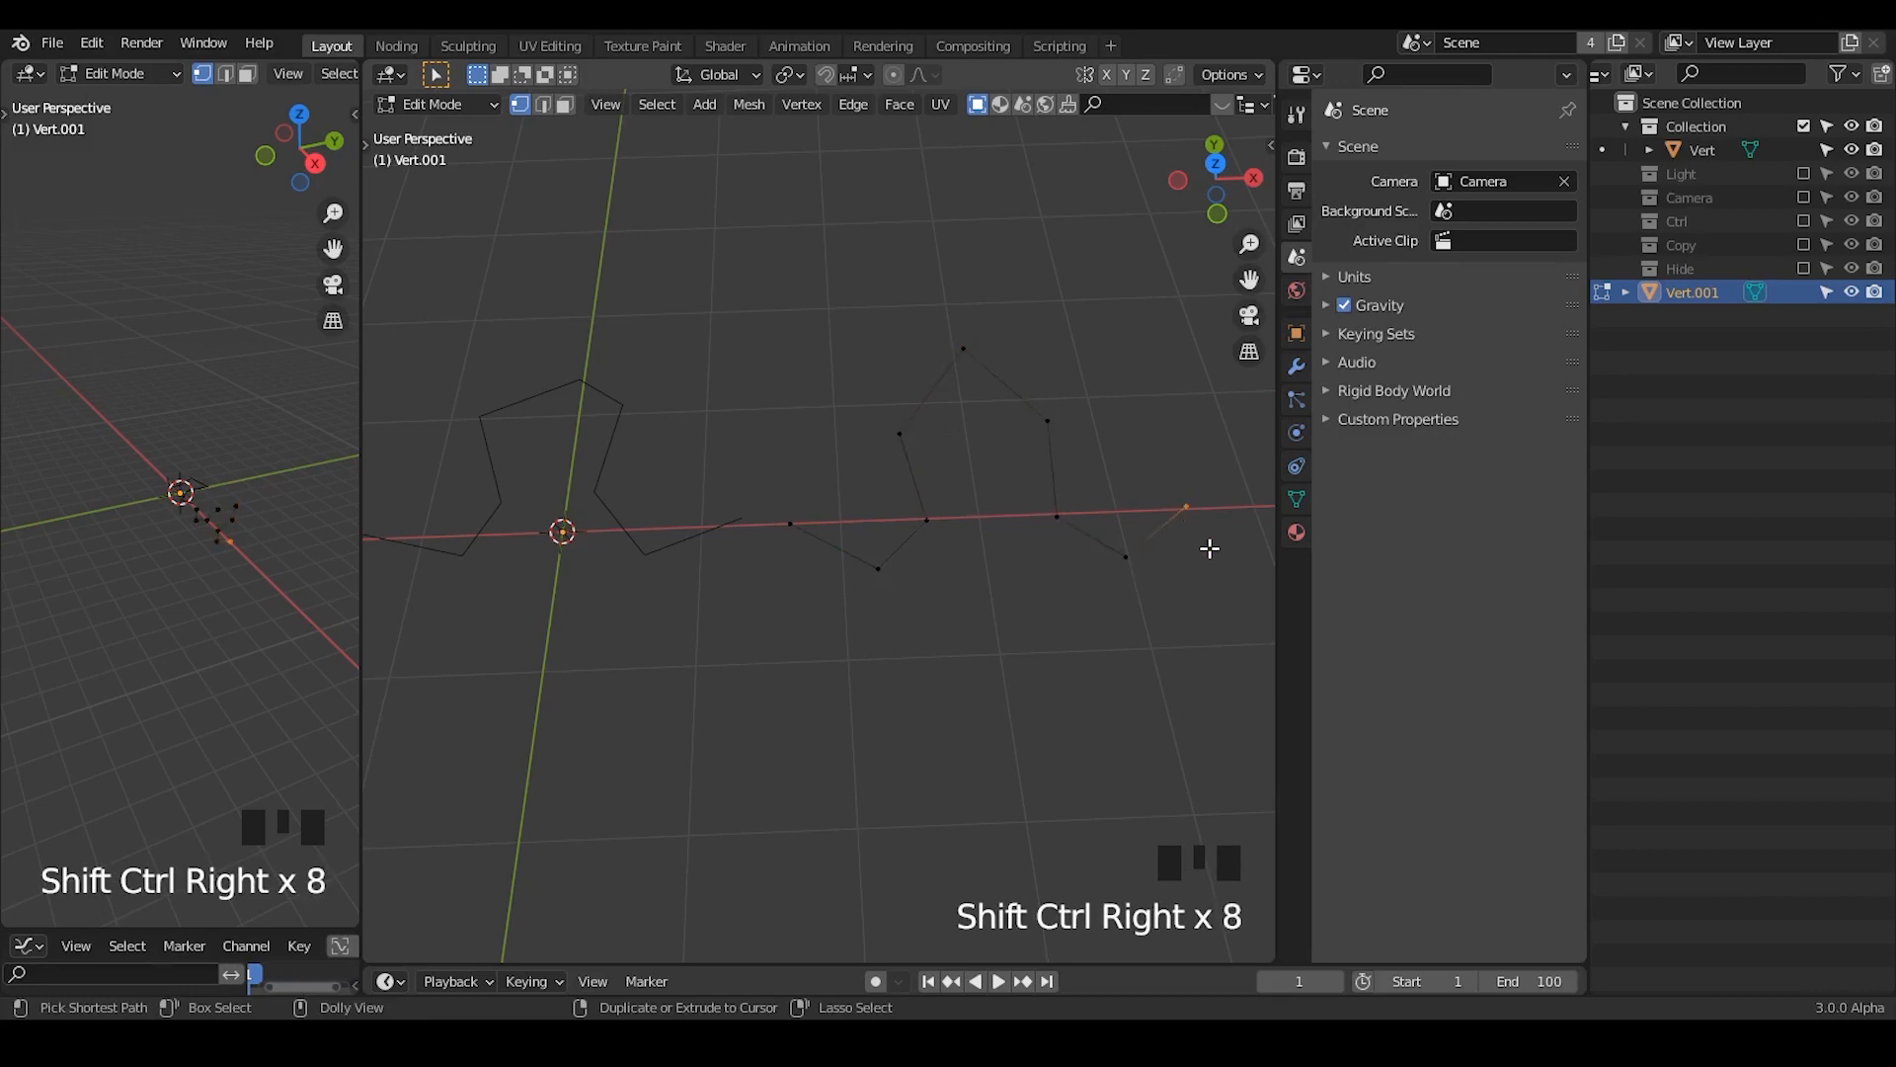
key(Tab)
shift+middle_drag(1065, 587, 1199, 407)
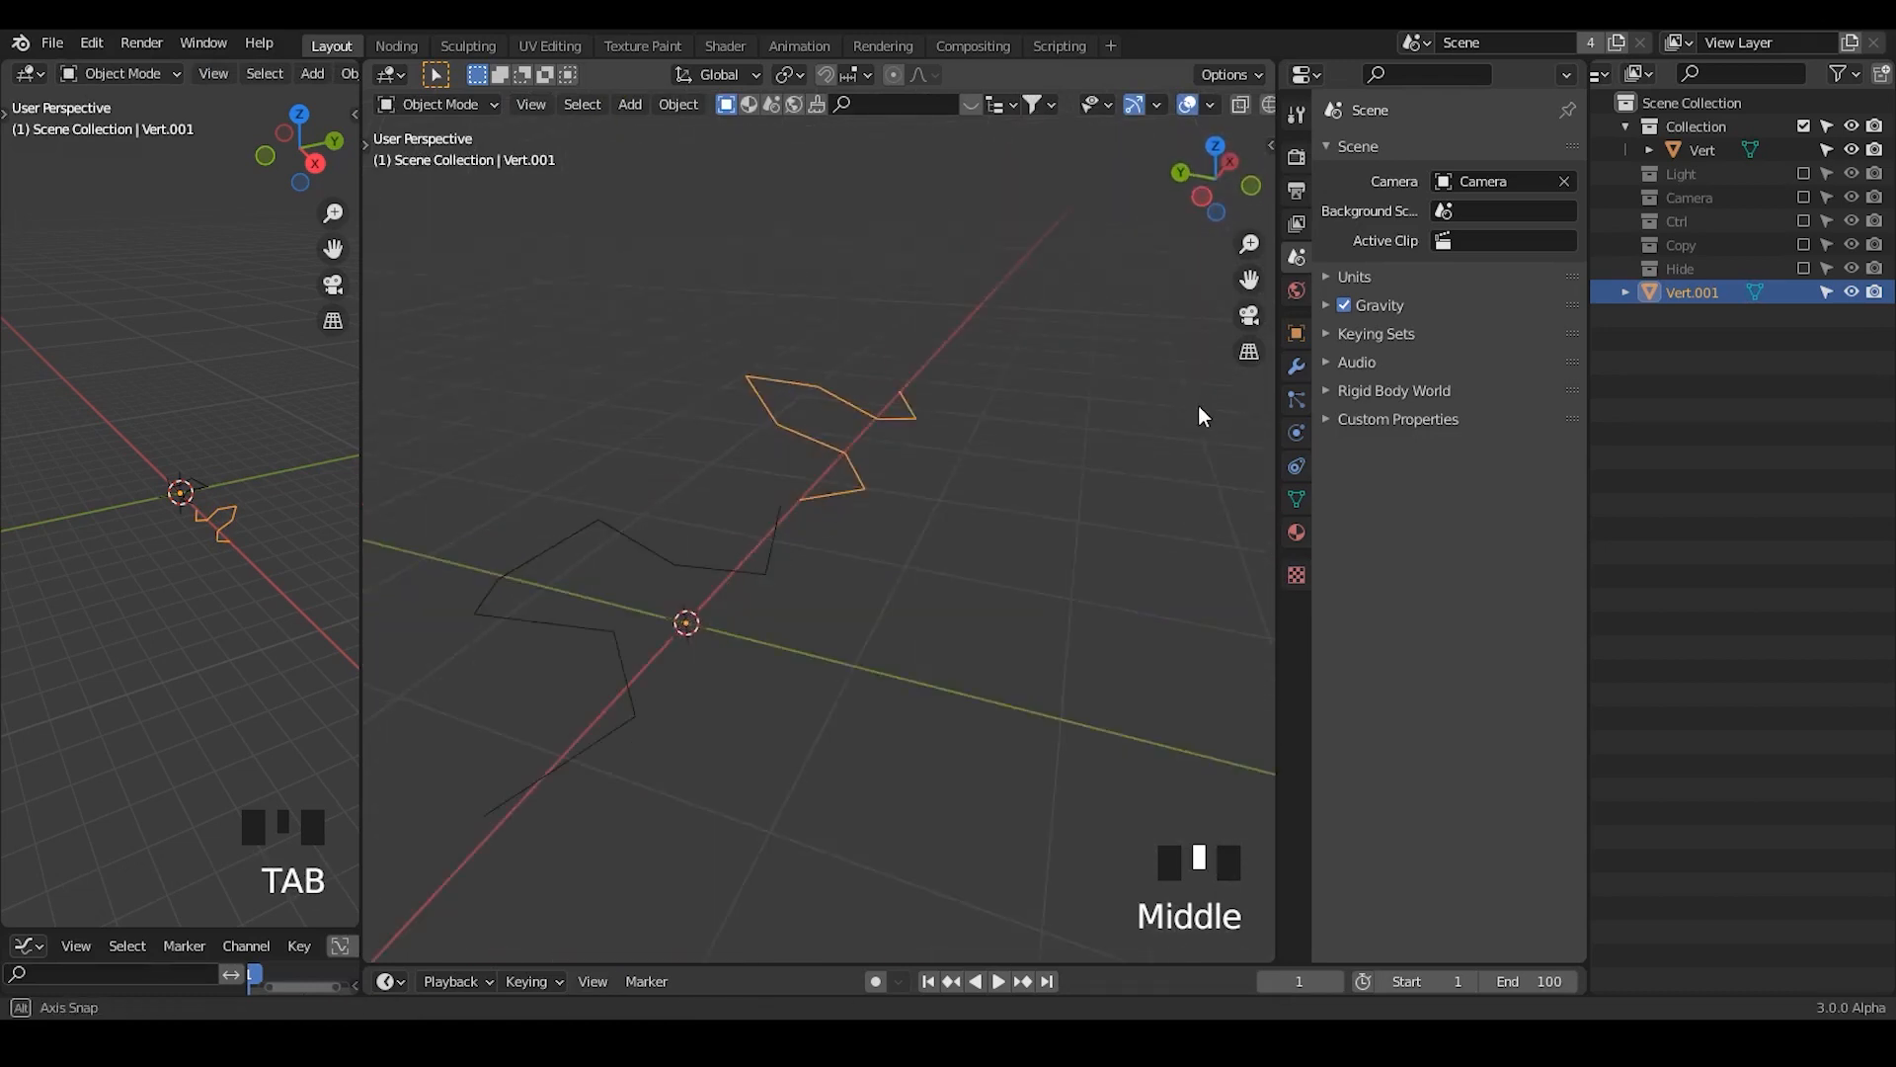
- Delete the newly drawn second stitch line
key(Tab)
middle_drag(736, 476, 918, 466)
key(Tab)
key(x)
click(860, 387)
- Lower the middle vertex at the tip of the original line's loop along the Z axis
double_click(897, 504)
key(Tab)
drag(691, 442, 610, 558)
key(g)
key(z)
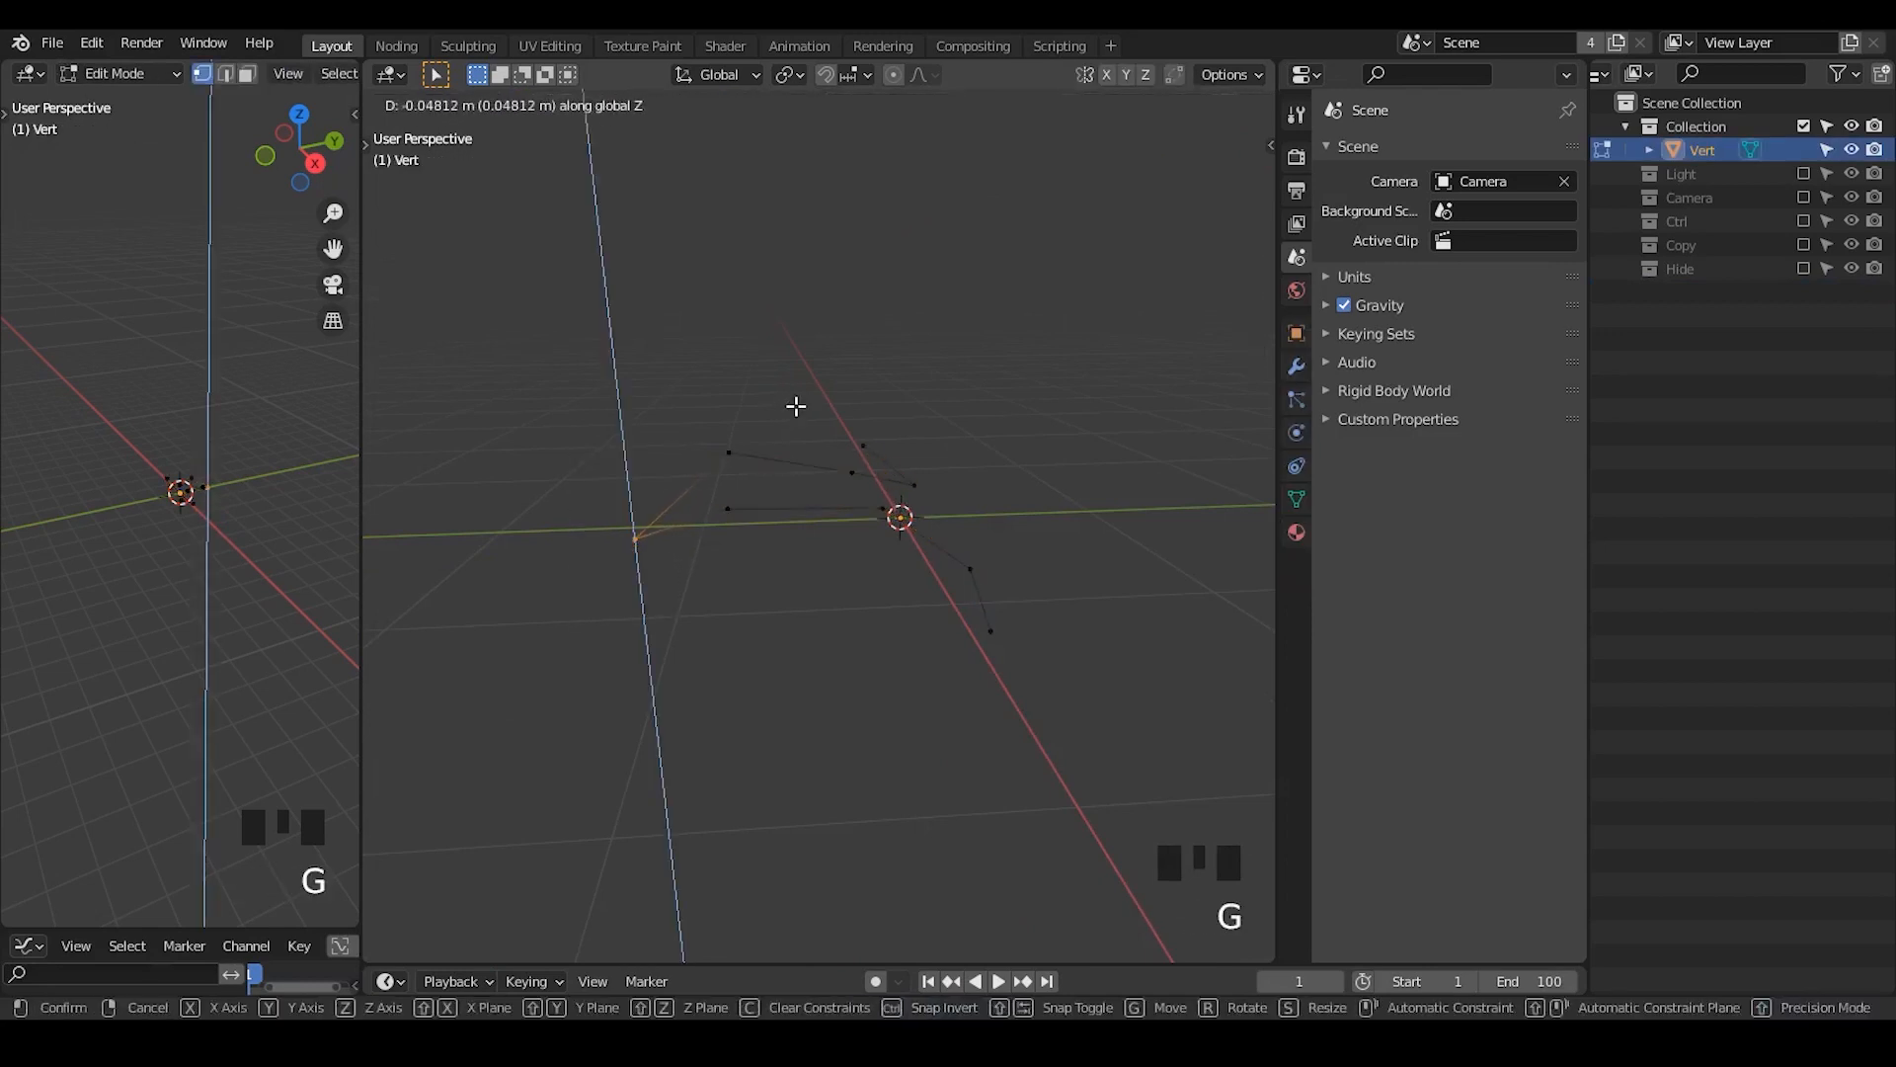
key(Tab)
- Add a Subdivision Surface modifier to the stitch line and set its viewport level to 2
middle_drag(1101, 402, 821, 366)
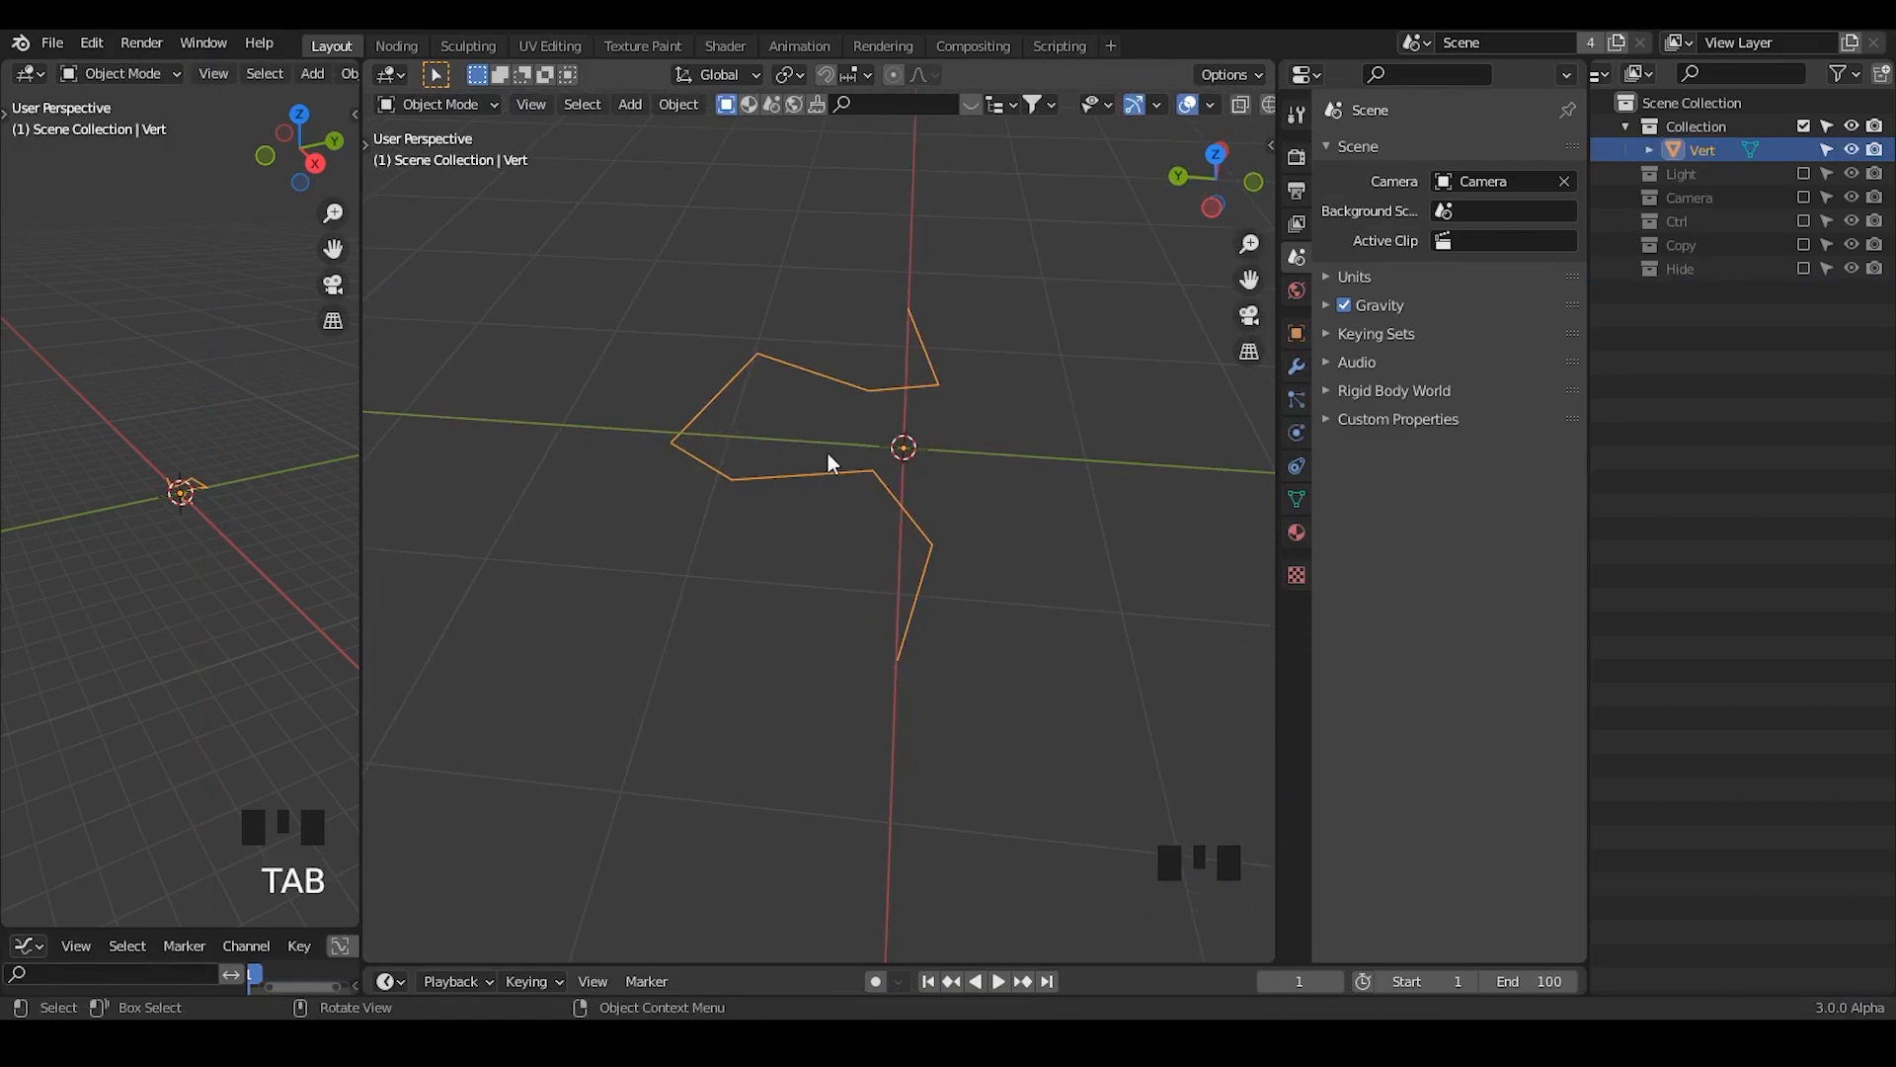
click(1296, 366)
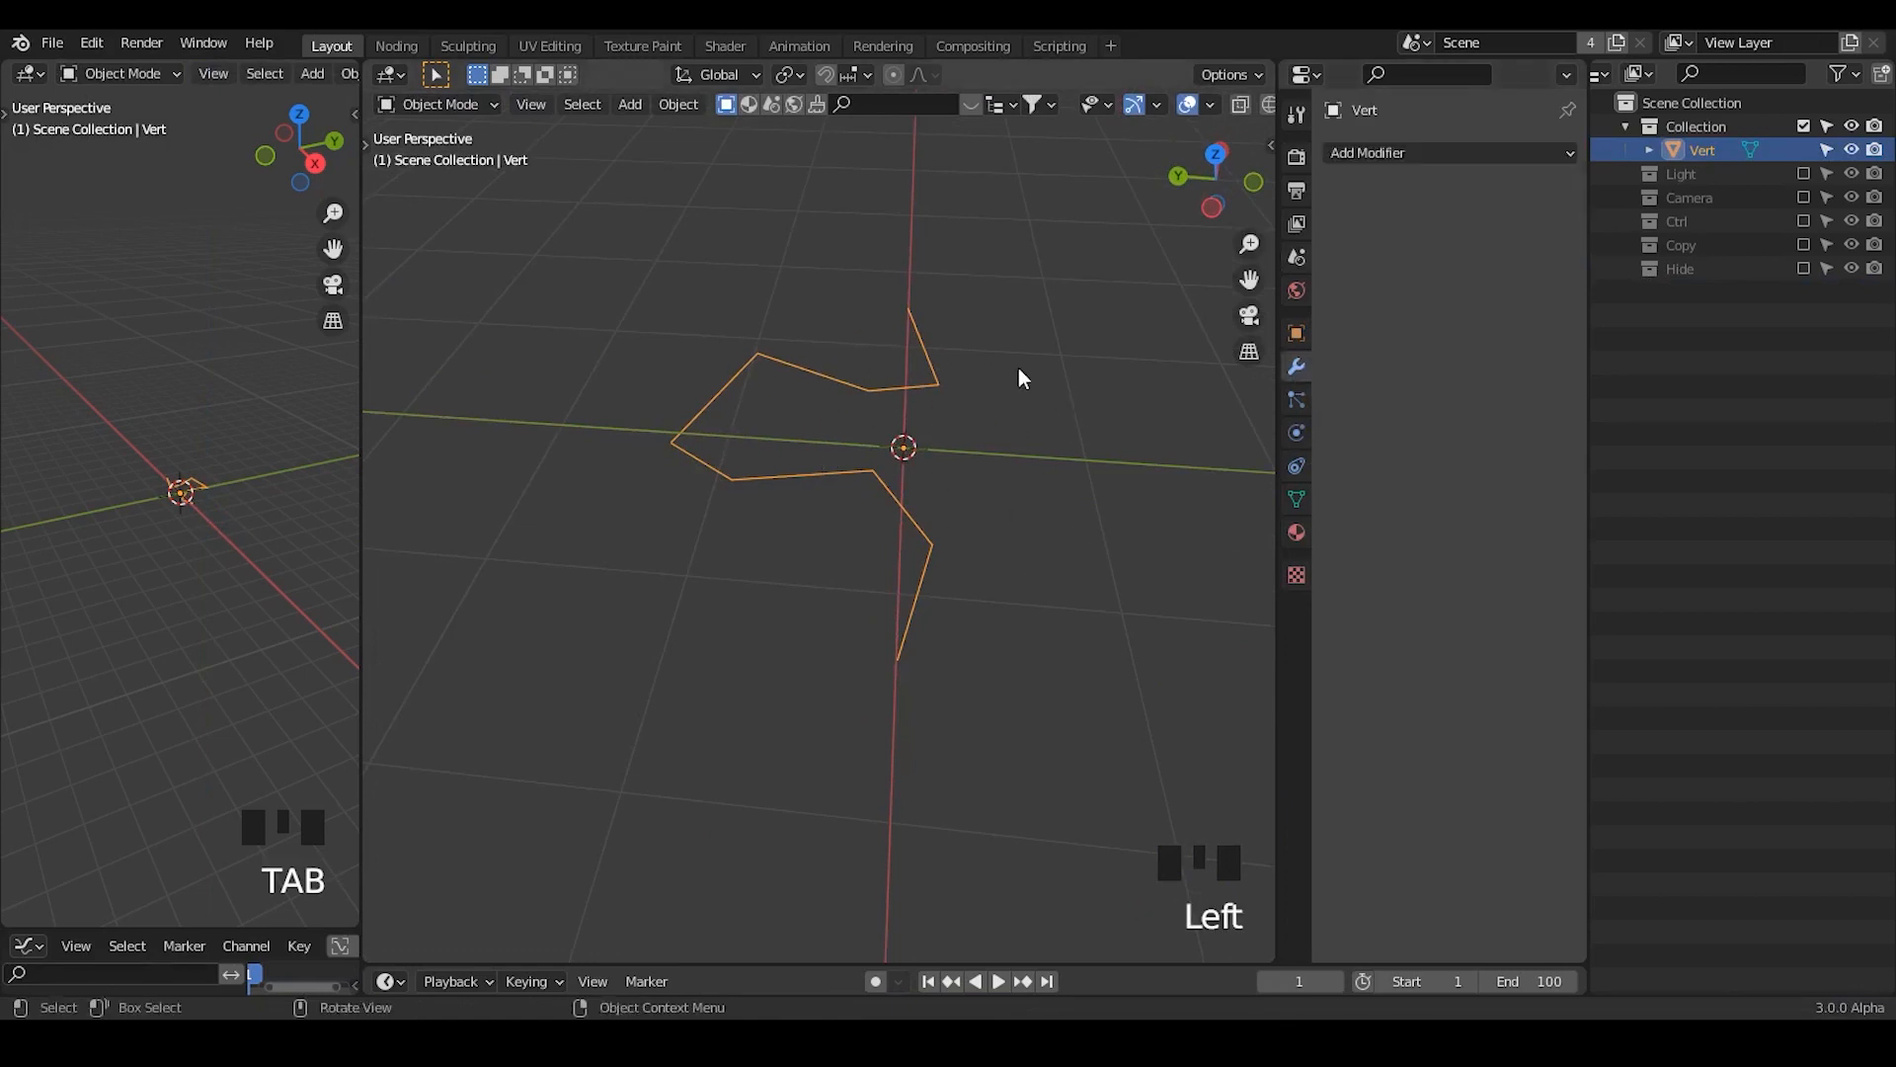
shift+middle_drag(1019, 370, 997, 459)
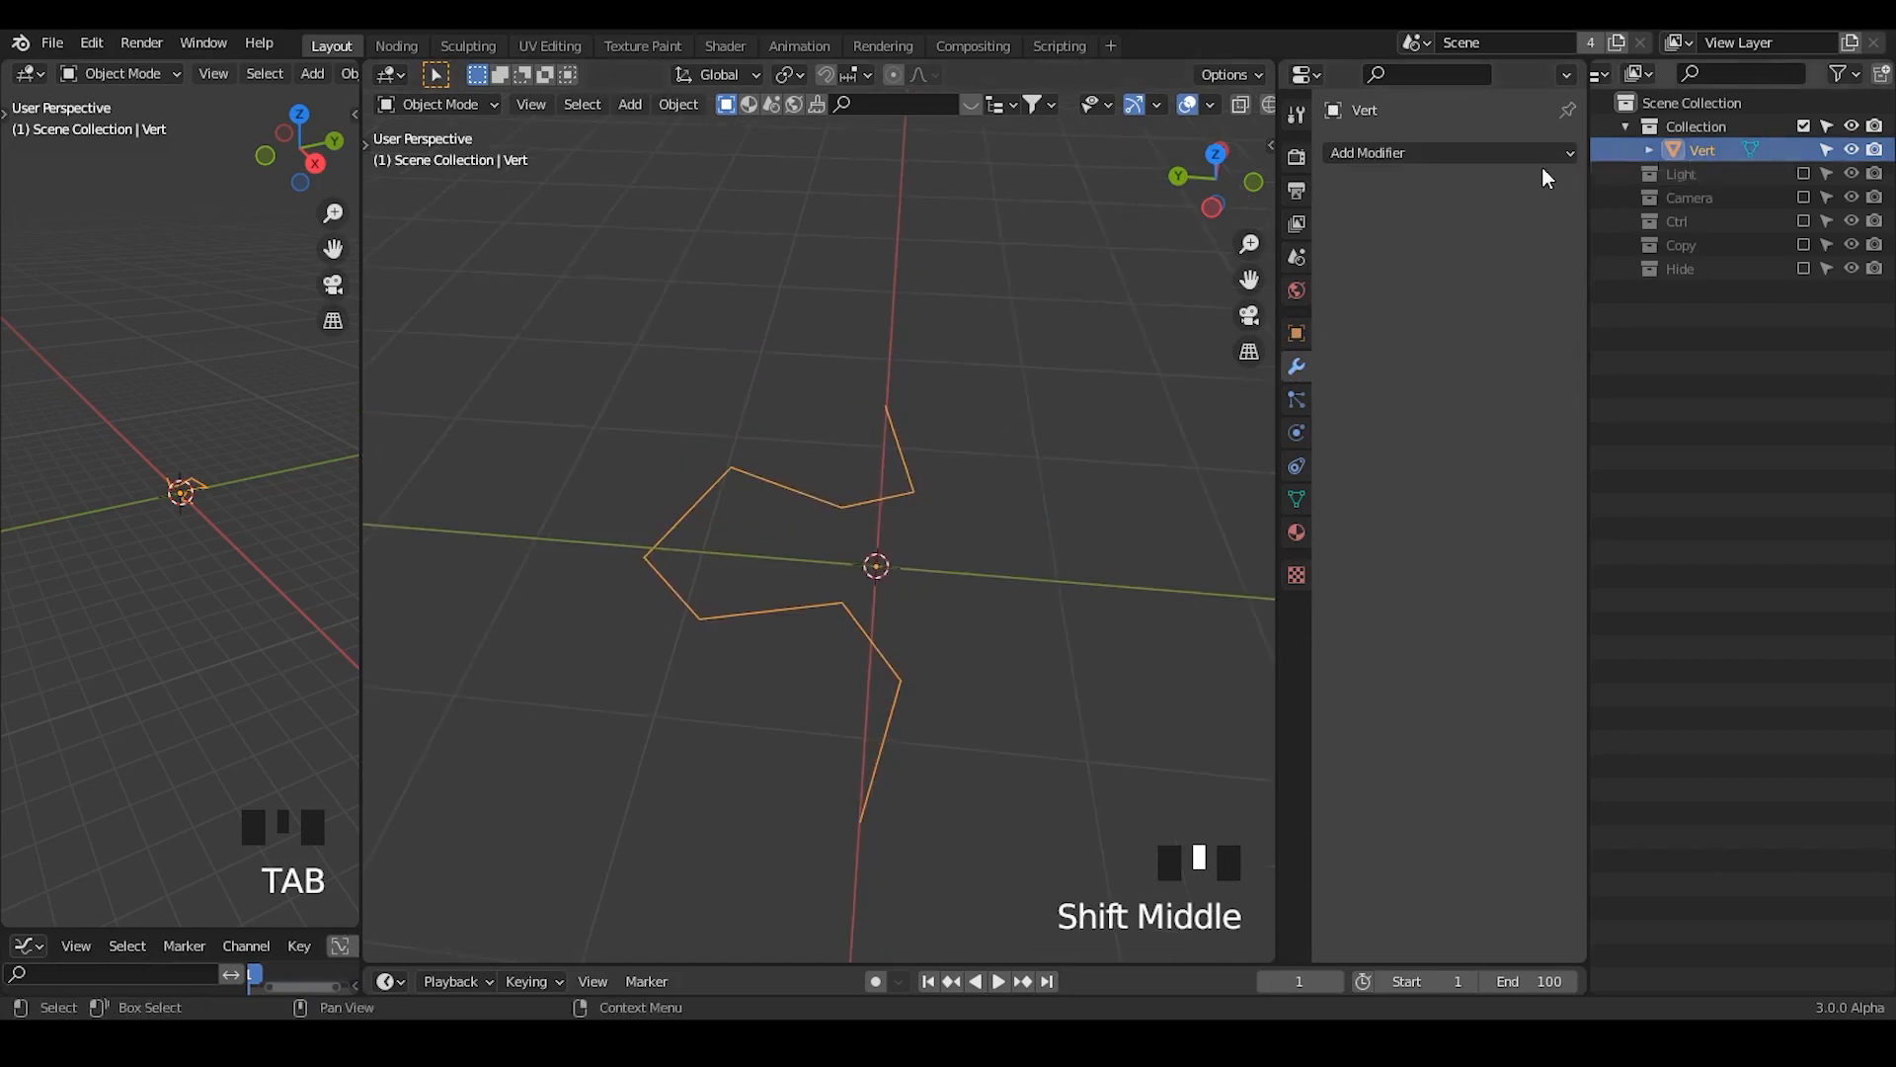
click(1434, 154)
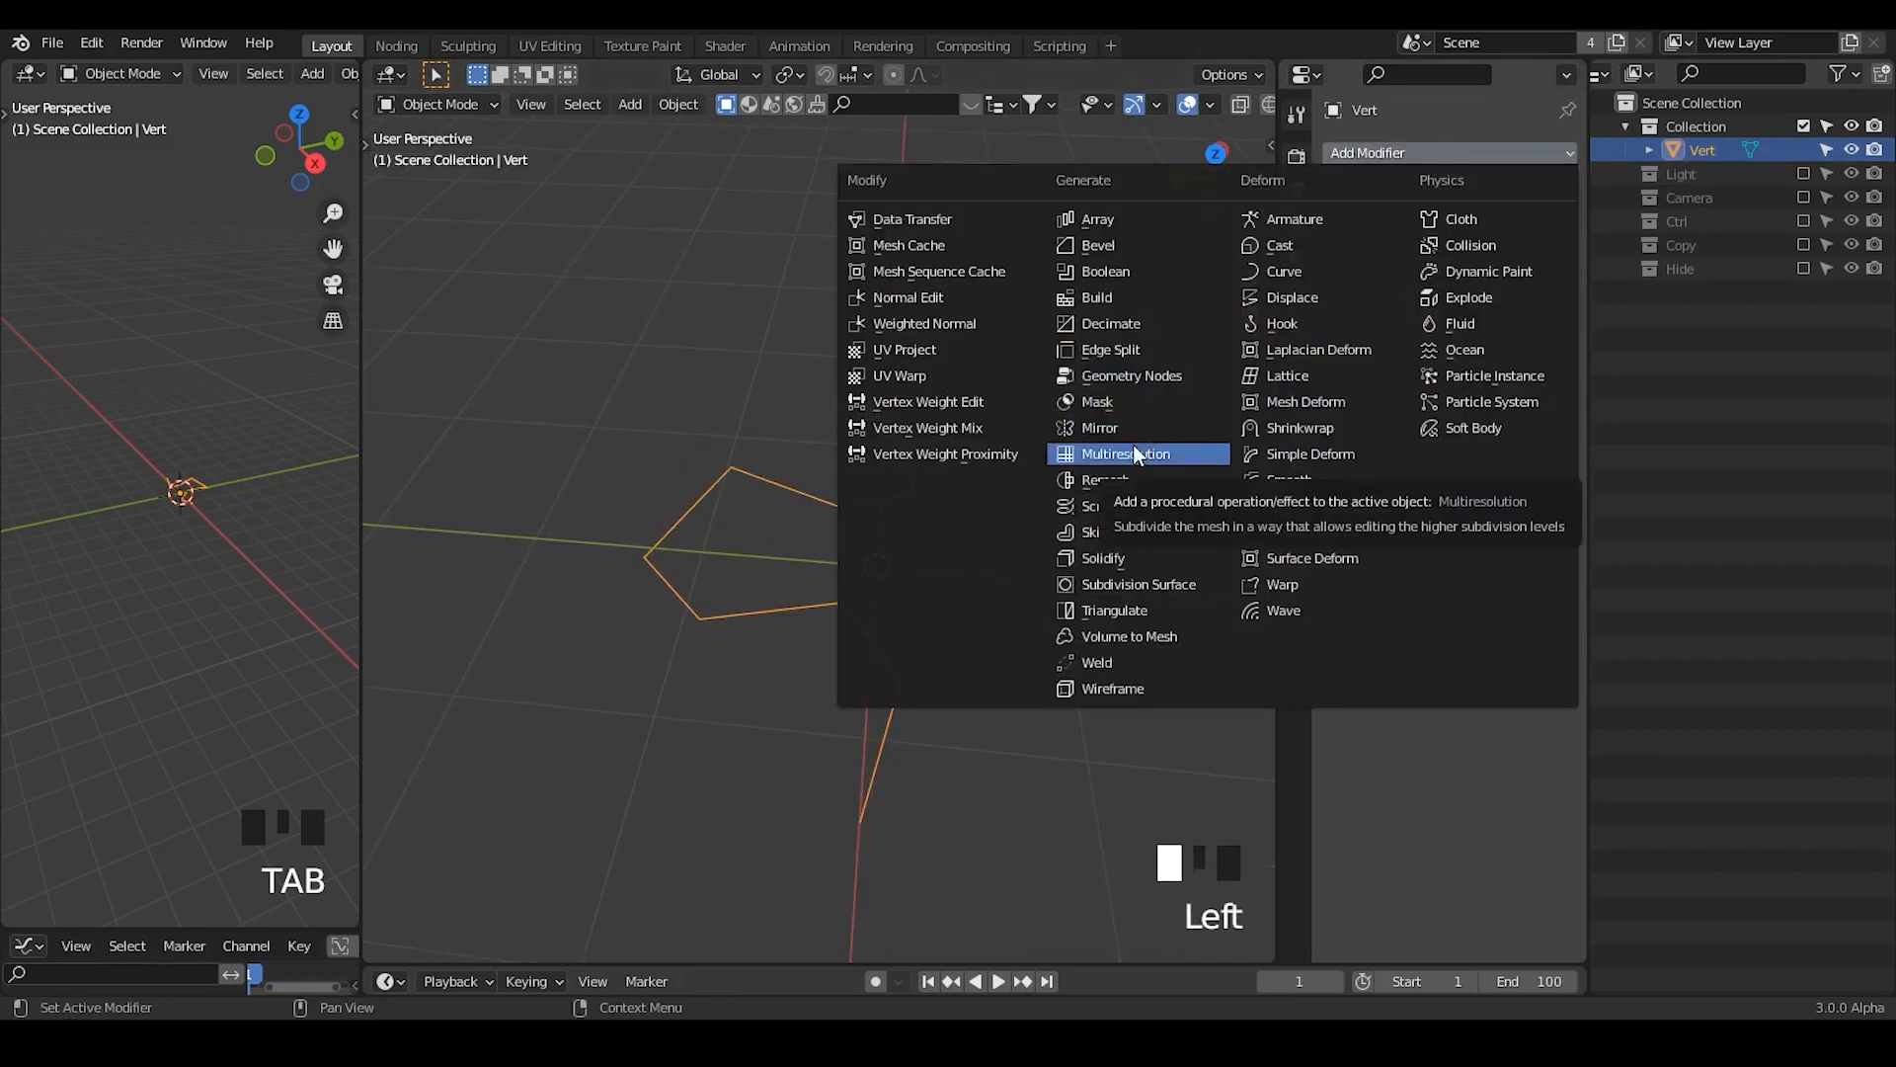
click(1130, 585)
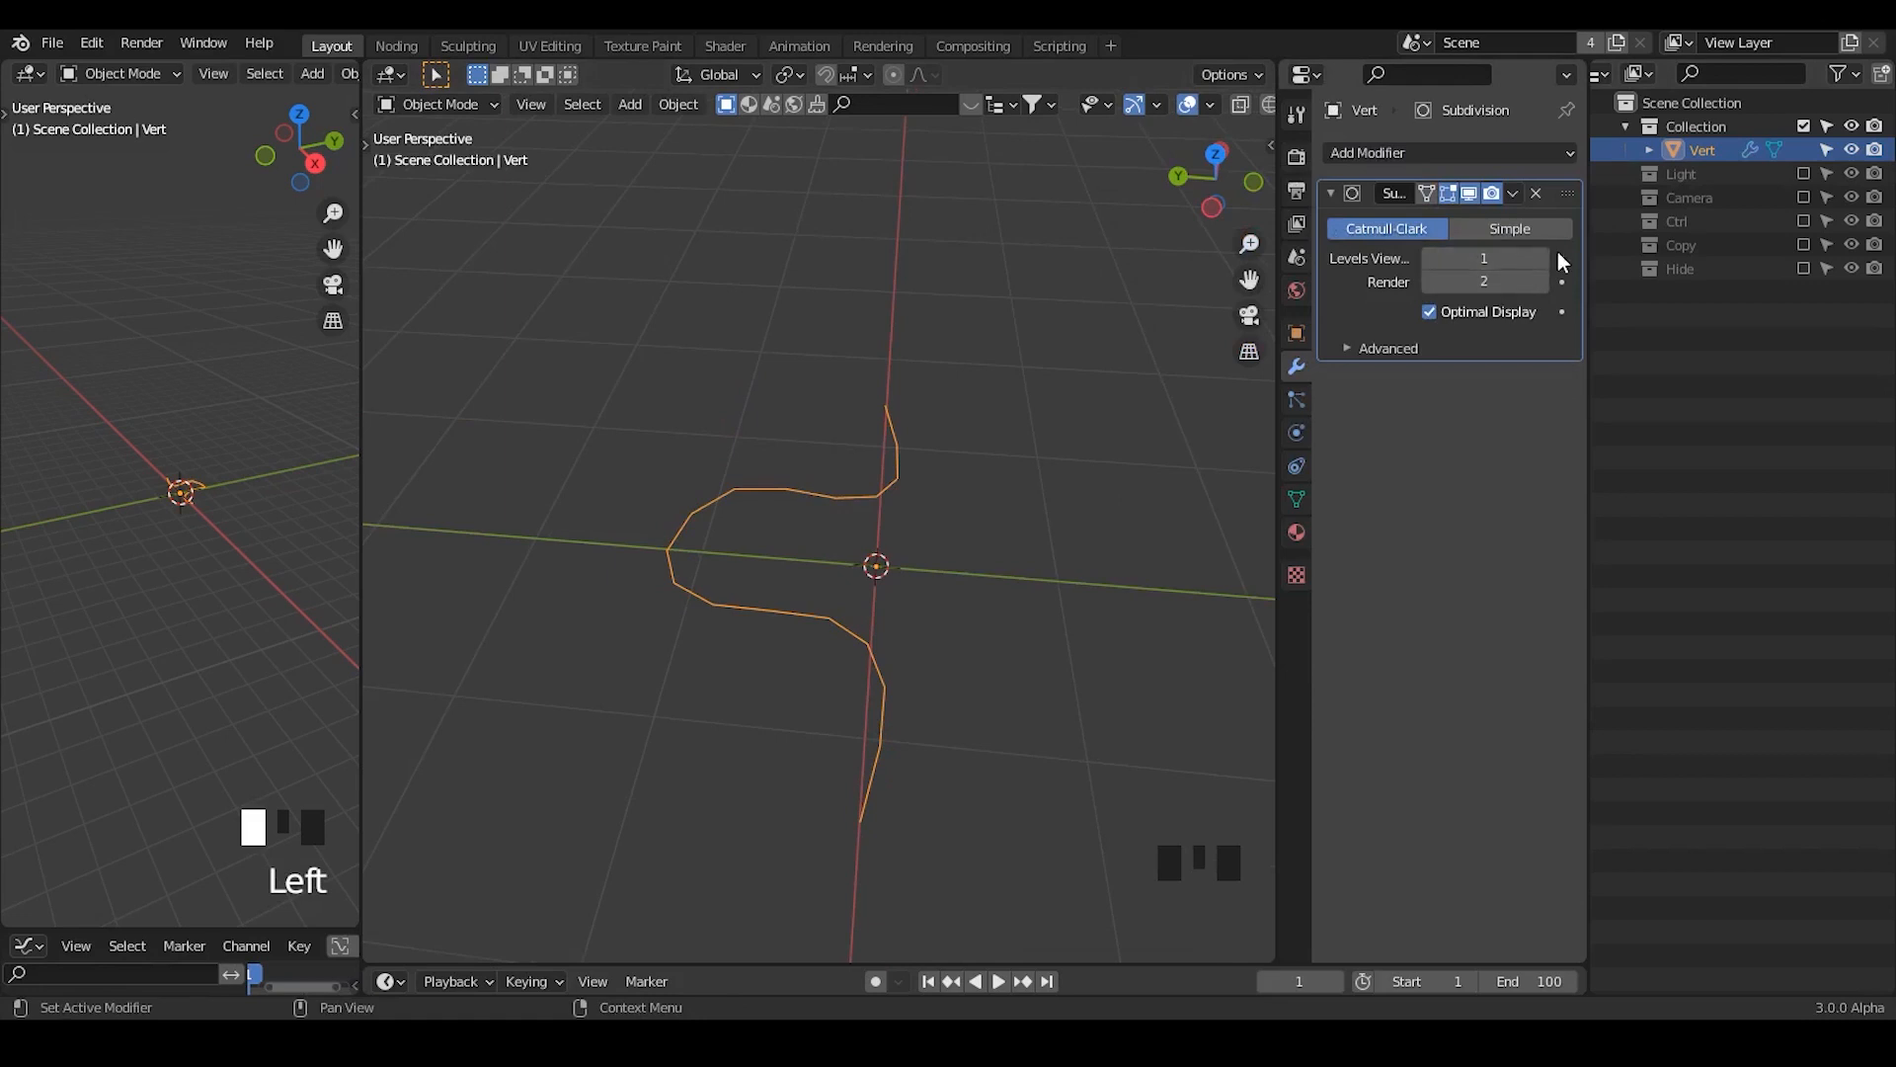
- Move the loop's tip vertex down about 0.03 m along the Z axis
middle_drag(903, 545, 901, 448)
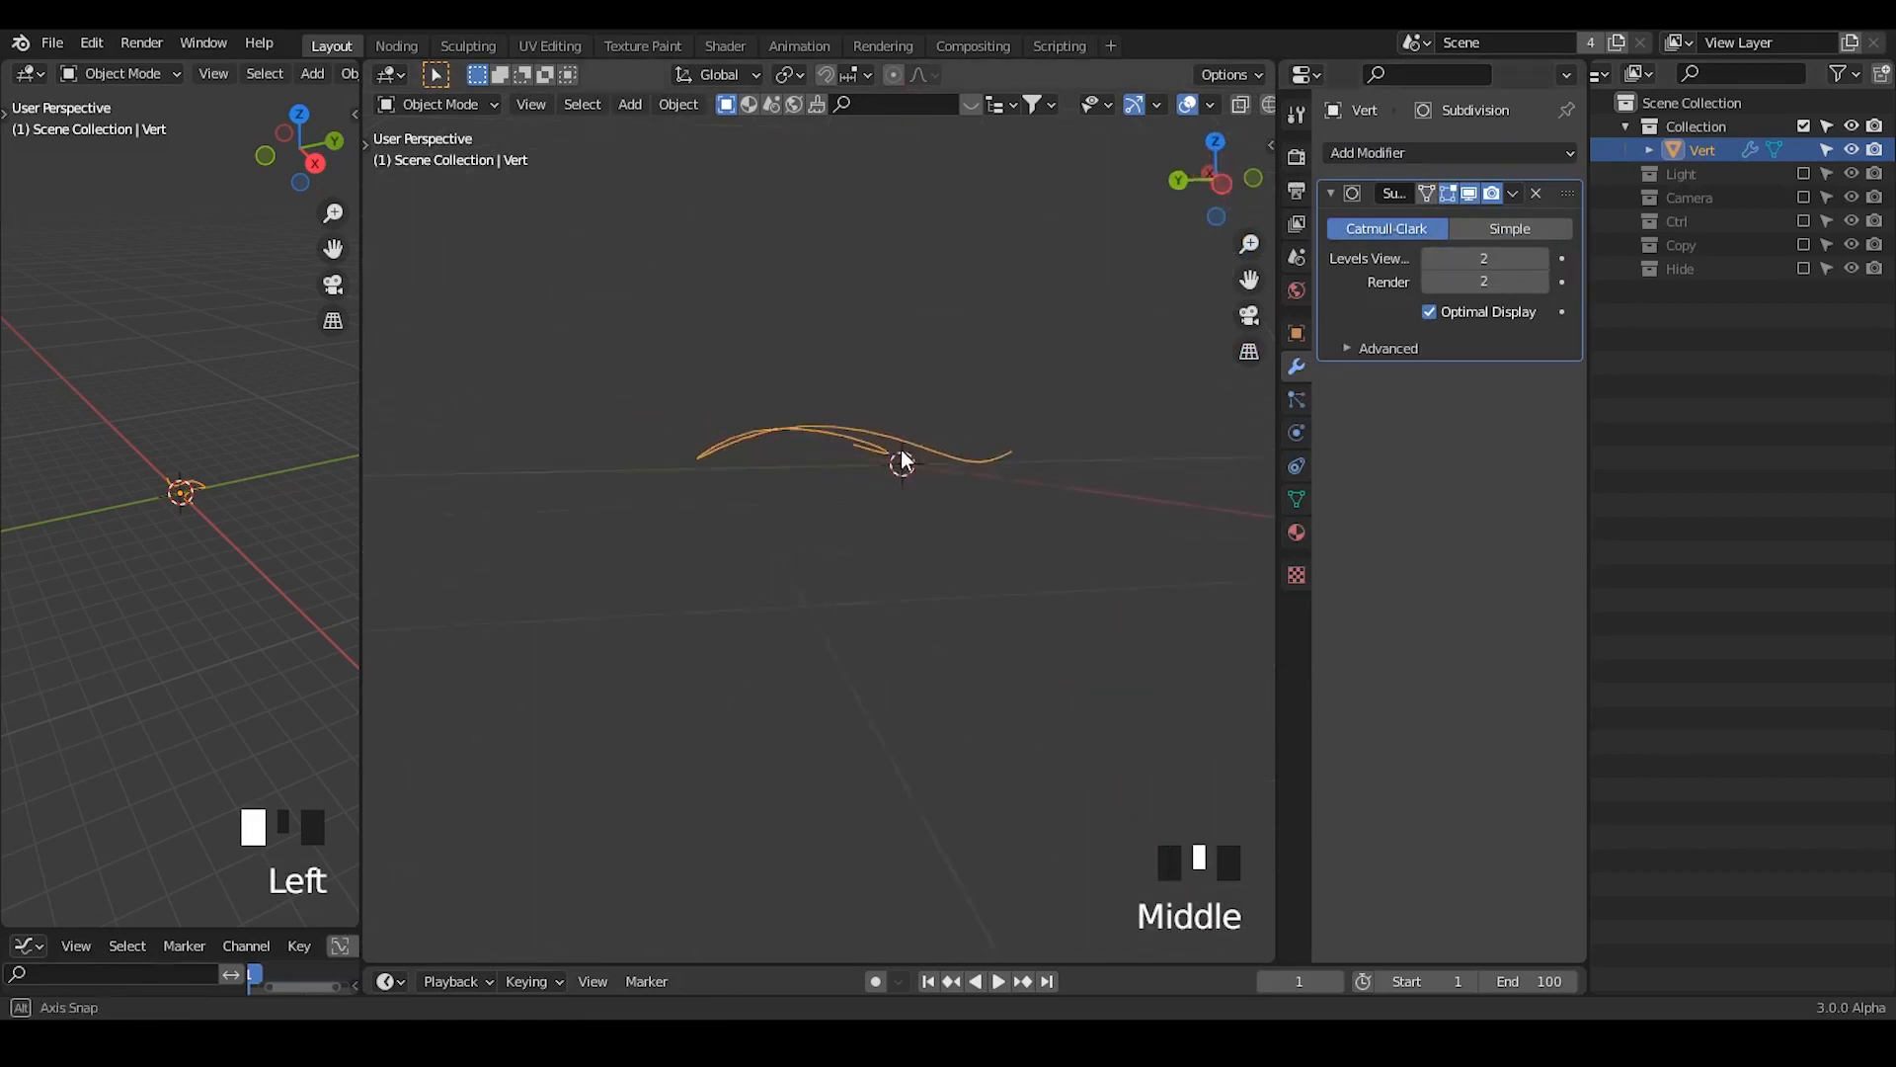
key(Tab)
click(660, 513)
key(g)
key(z)
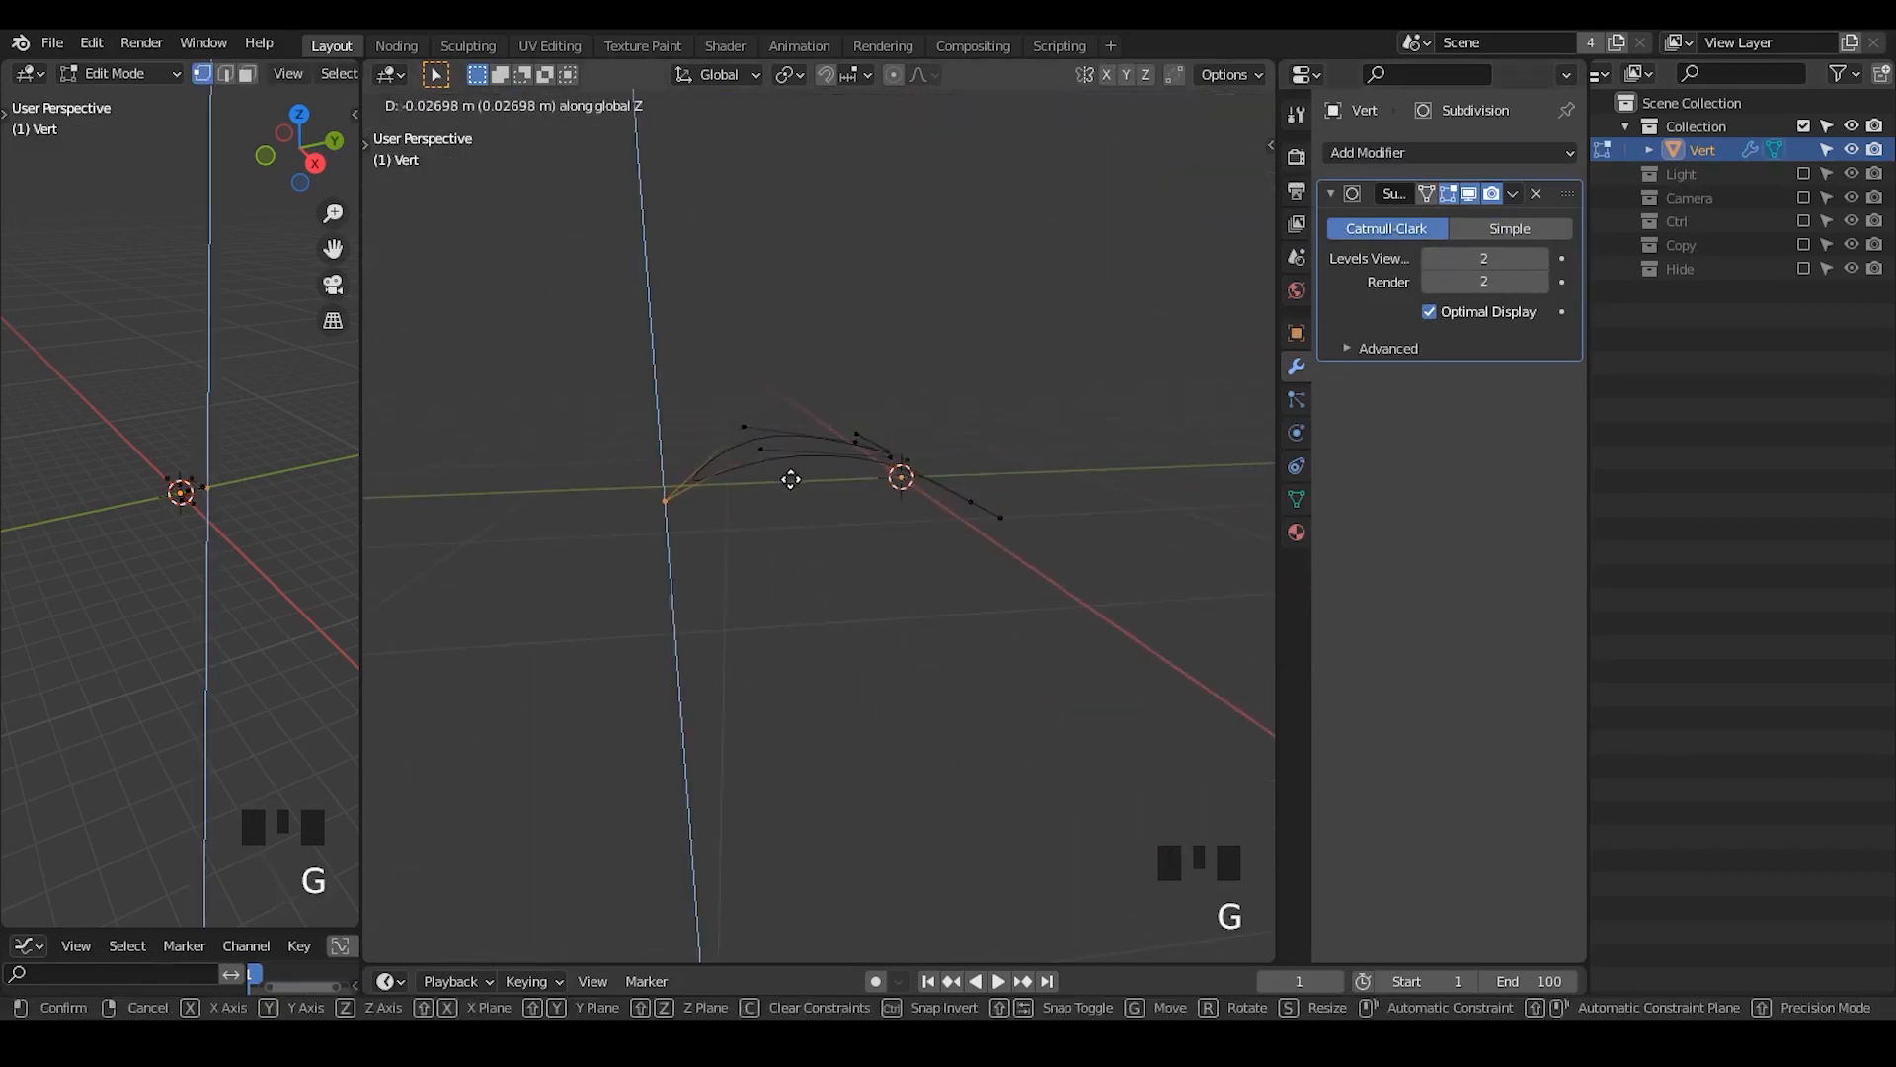
click(790, 478)
key(Tab)
- Scale the line's two end vertices towards each other along the X axis by about 0.72
middle_drag(808, 480, 622, 508)
key(Tab)
click(503, 525)
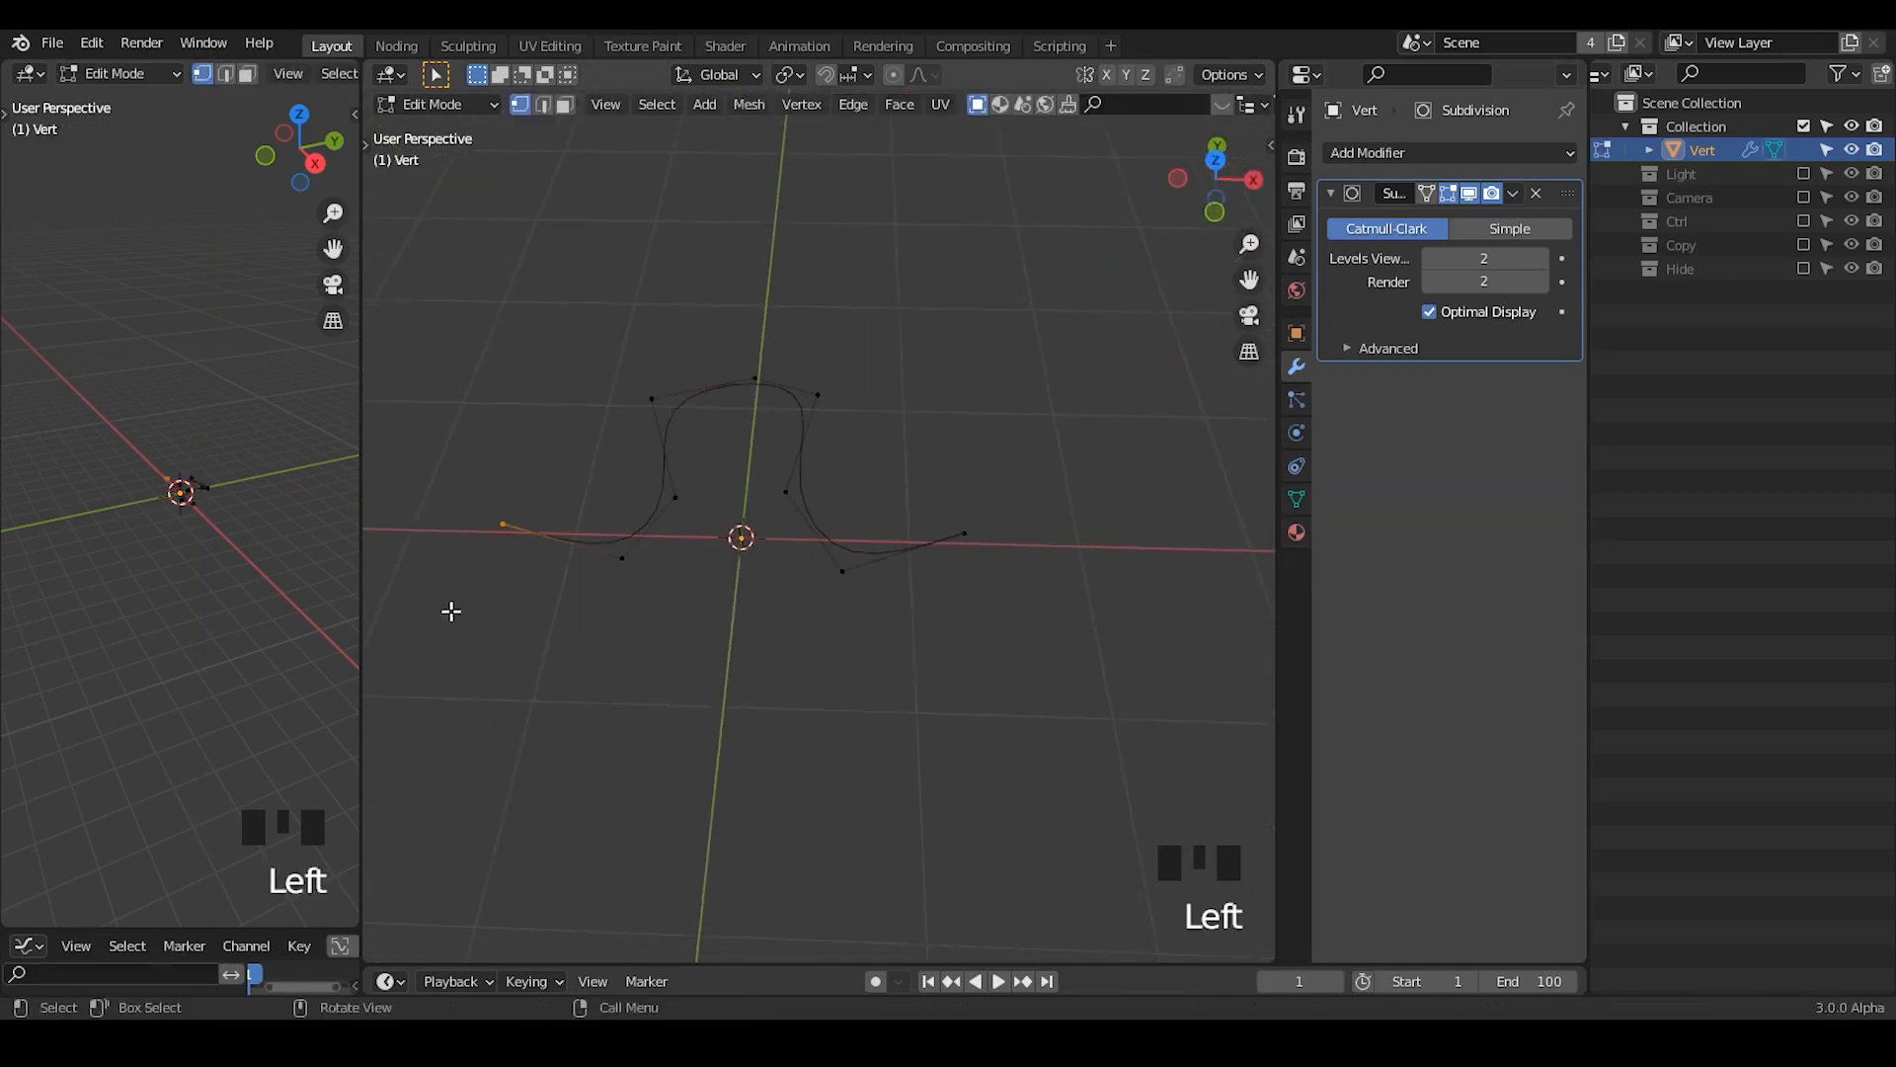
shift+click(987, 473)
key(s)
key(x)
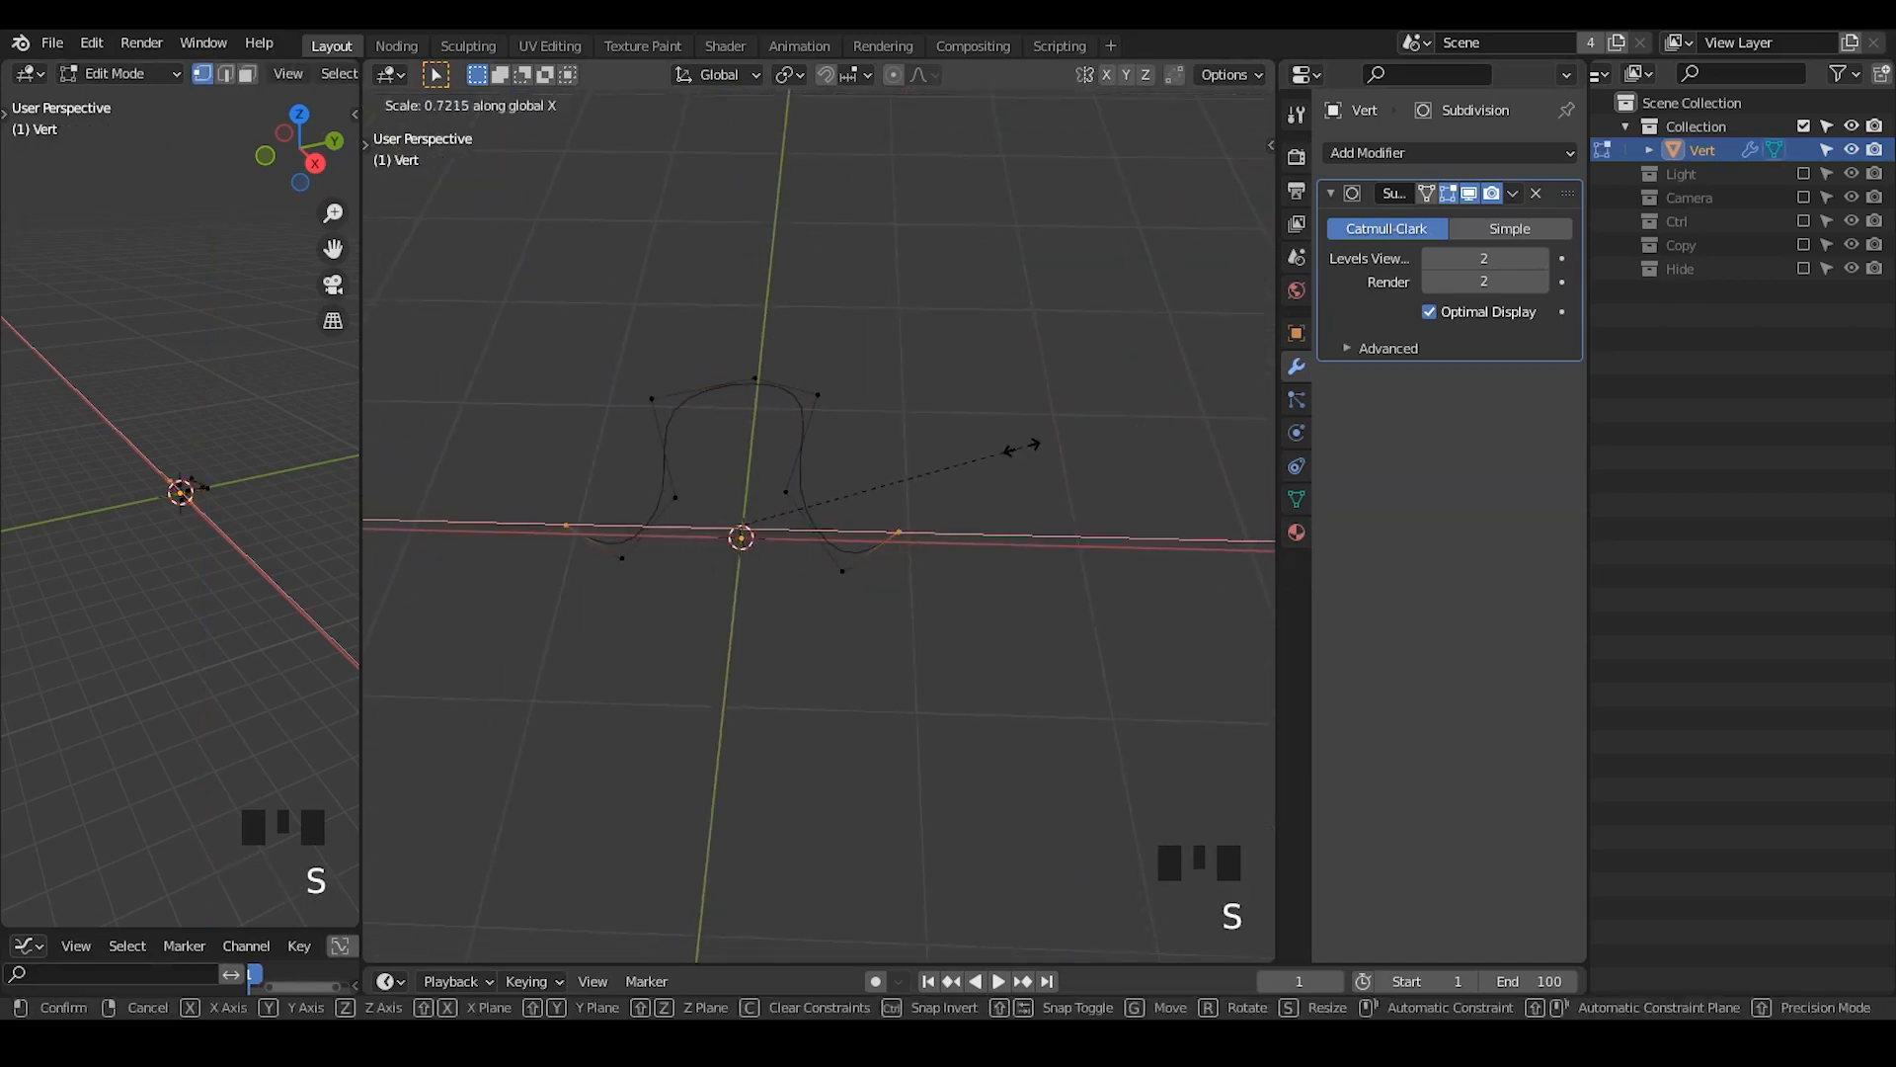
click(1022, 448)
key(Tab)
- Move the two end vertices about 0.35 m along the Y axis, towards the loop's tip
middle_drag(798, 591, 905, 454)
key(Tab)
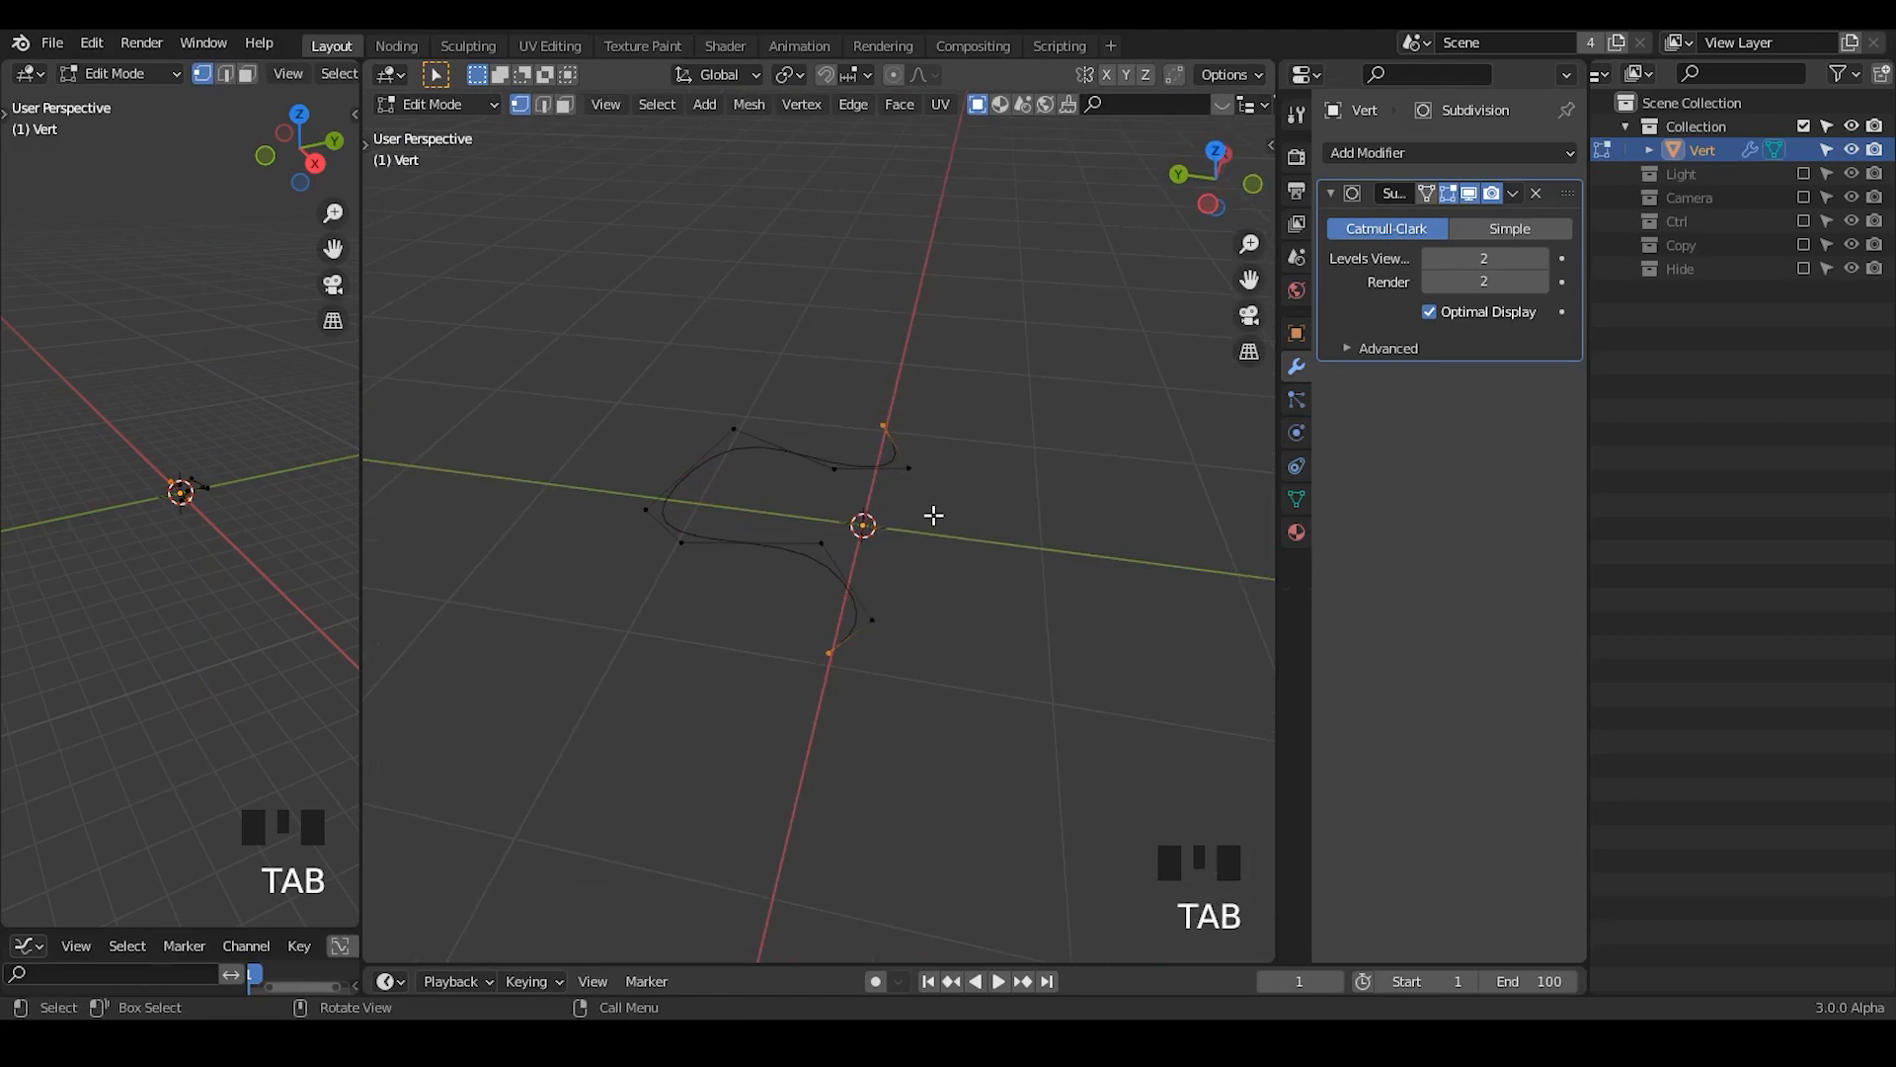
key(g)
key(y)
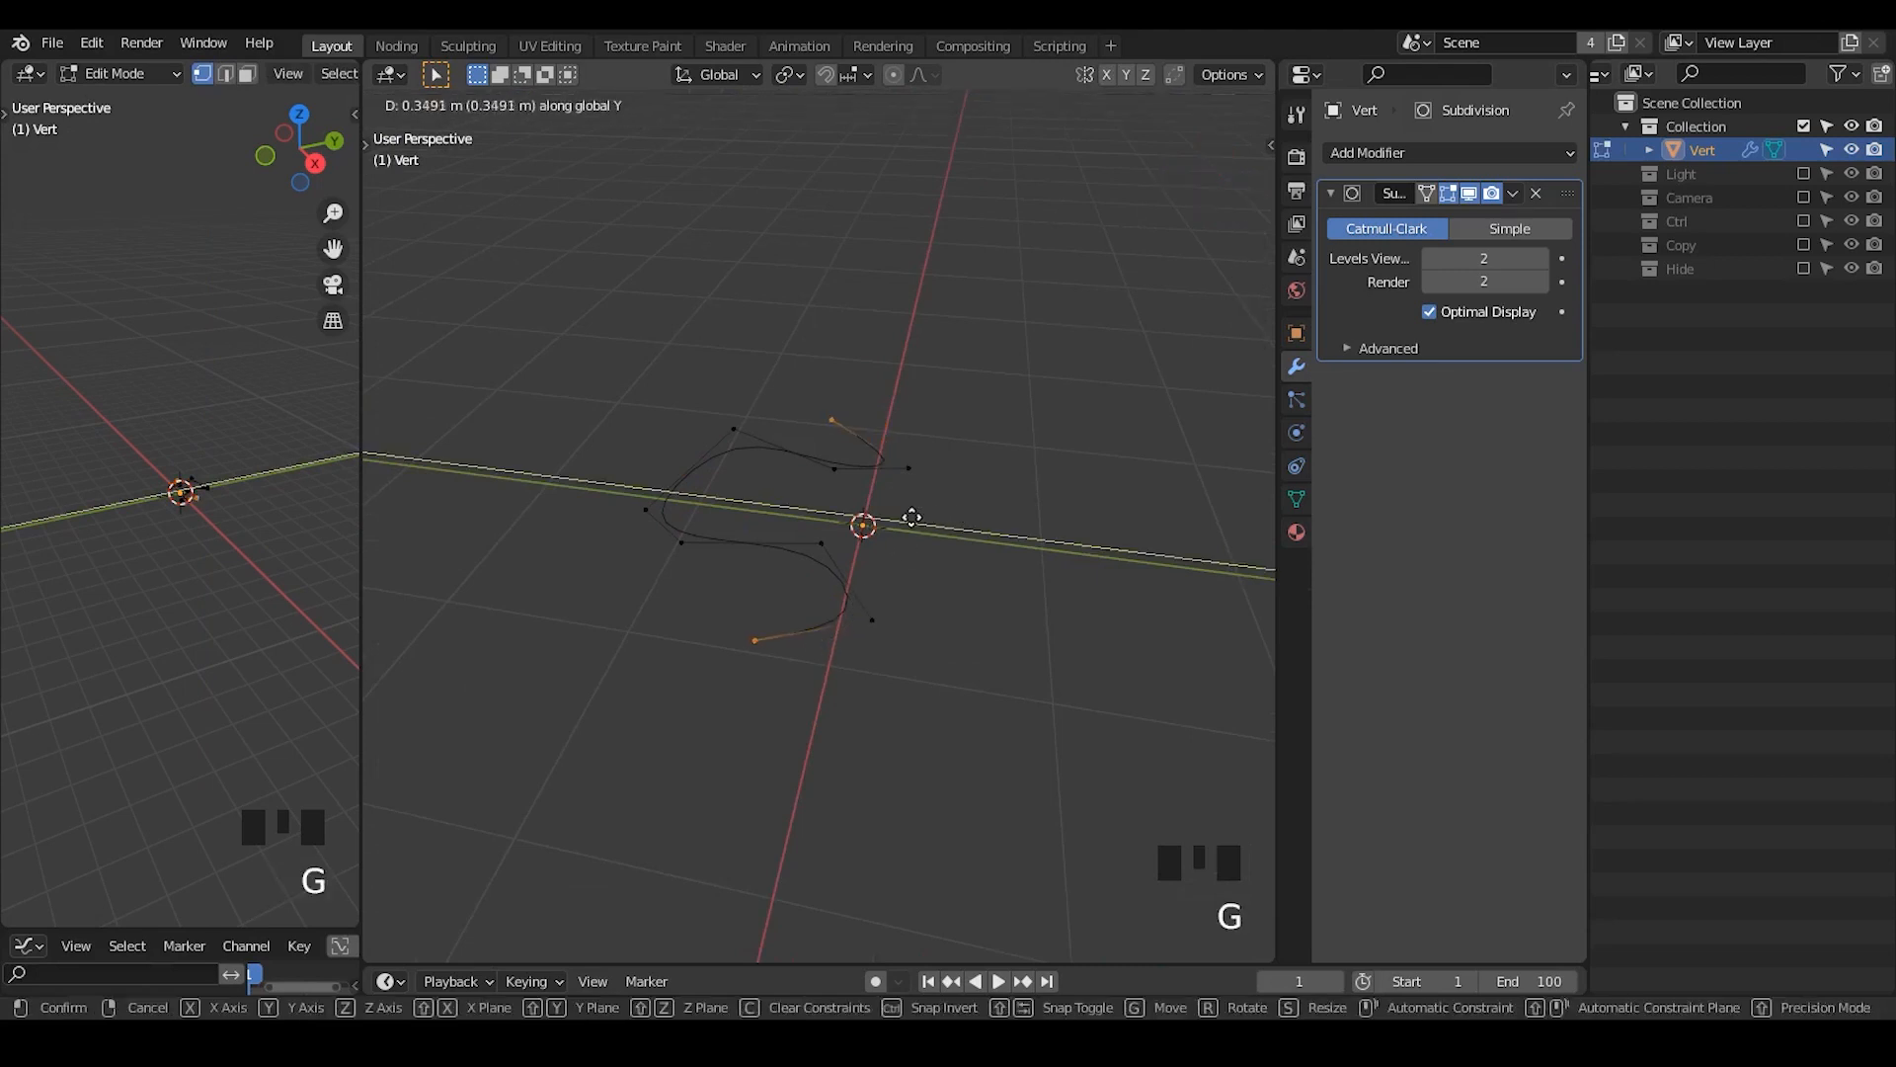
click(910, 517)
key(Tab)
- Adjust the height of the two end vertices along the Z axis
middle_drag(898, 602, 865, 547)
key(Tab)
key(g)
key(z)
click(981, 478)
key(Tab)
- Shift the whole stitch object slightly along the X axis
key(g)
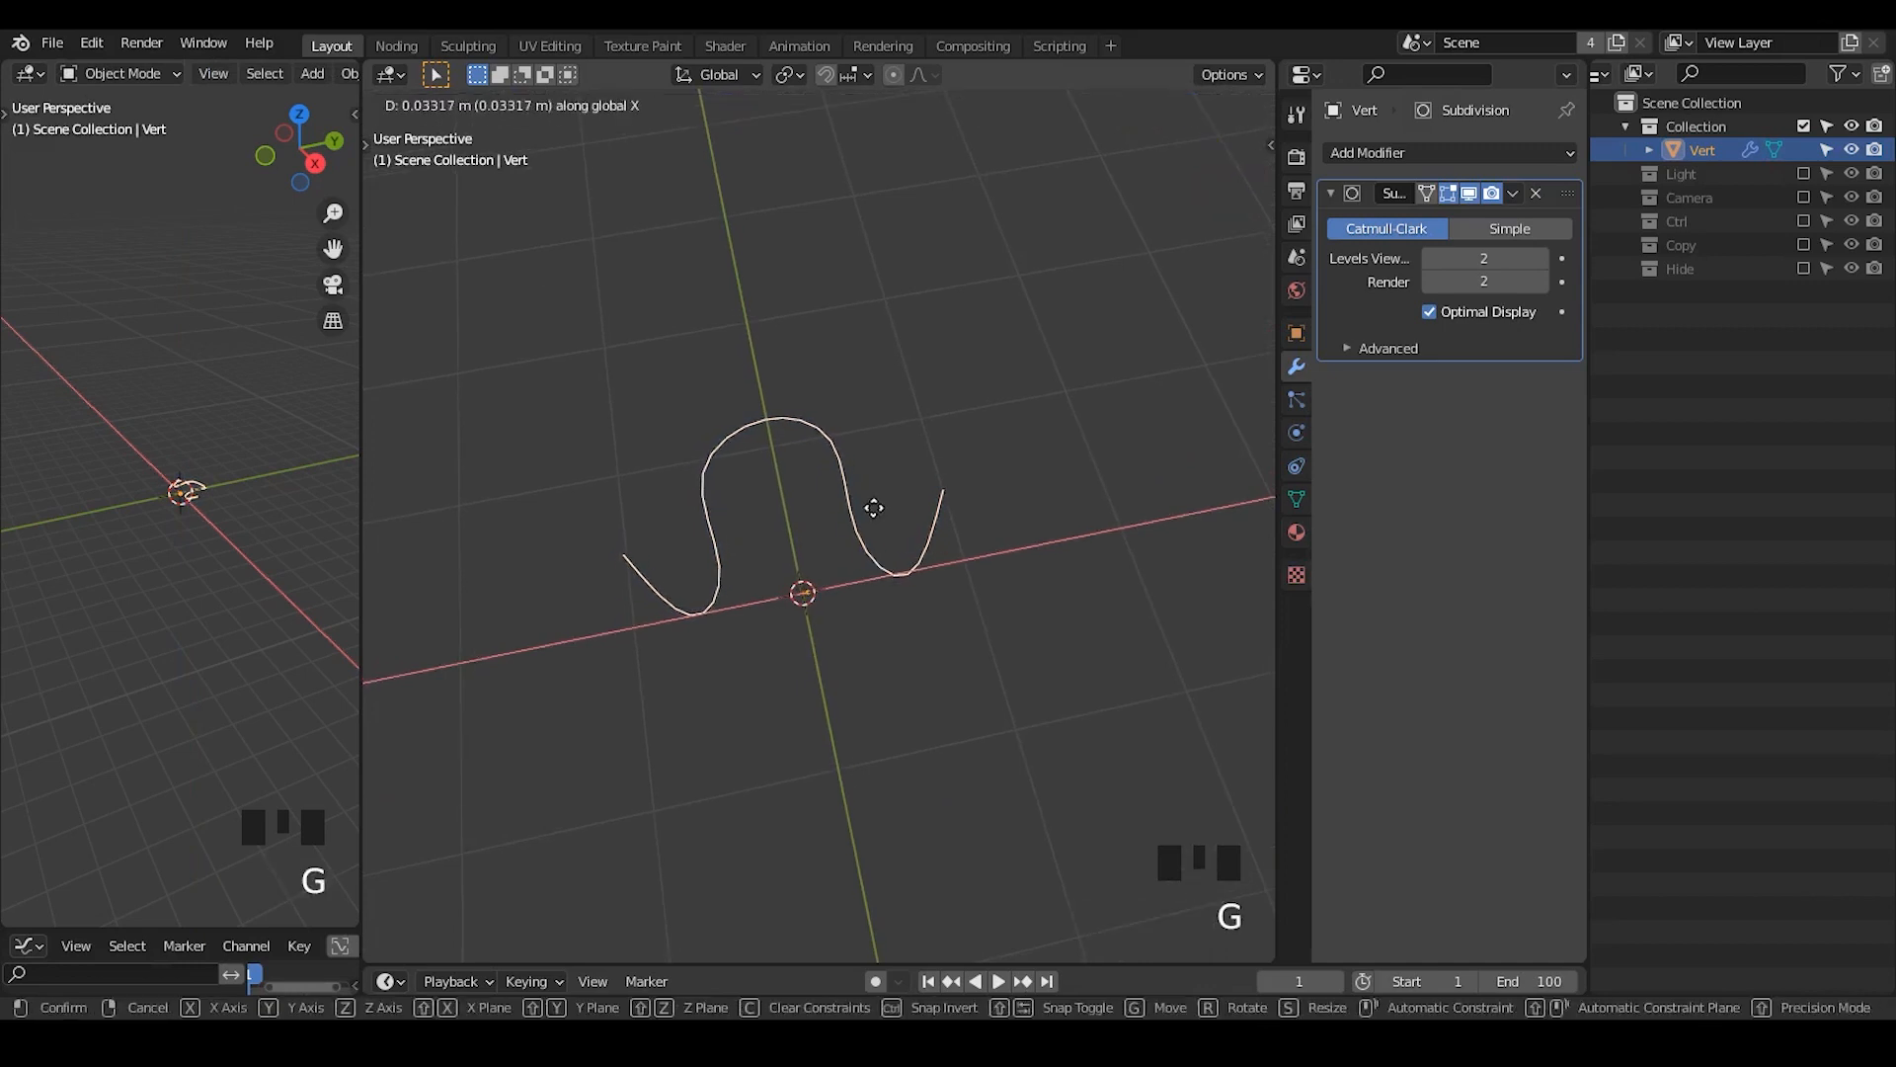
click(868, 459)
key(Tab)
key(Tab)
middle_drag(910, 380, 869, 382)
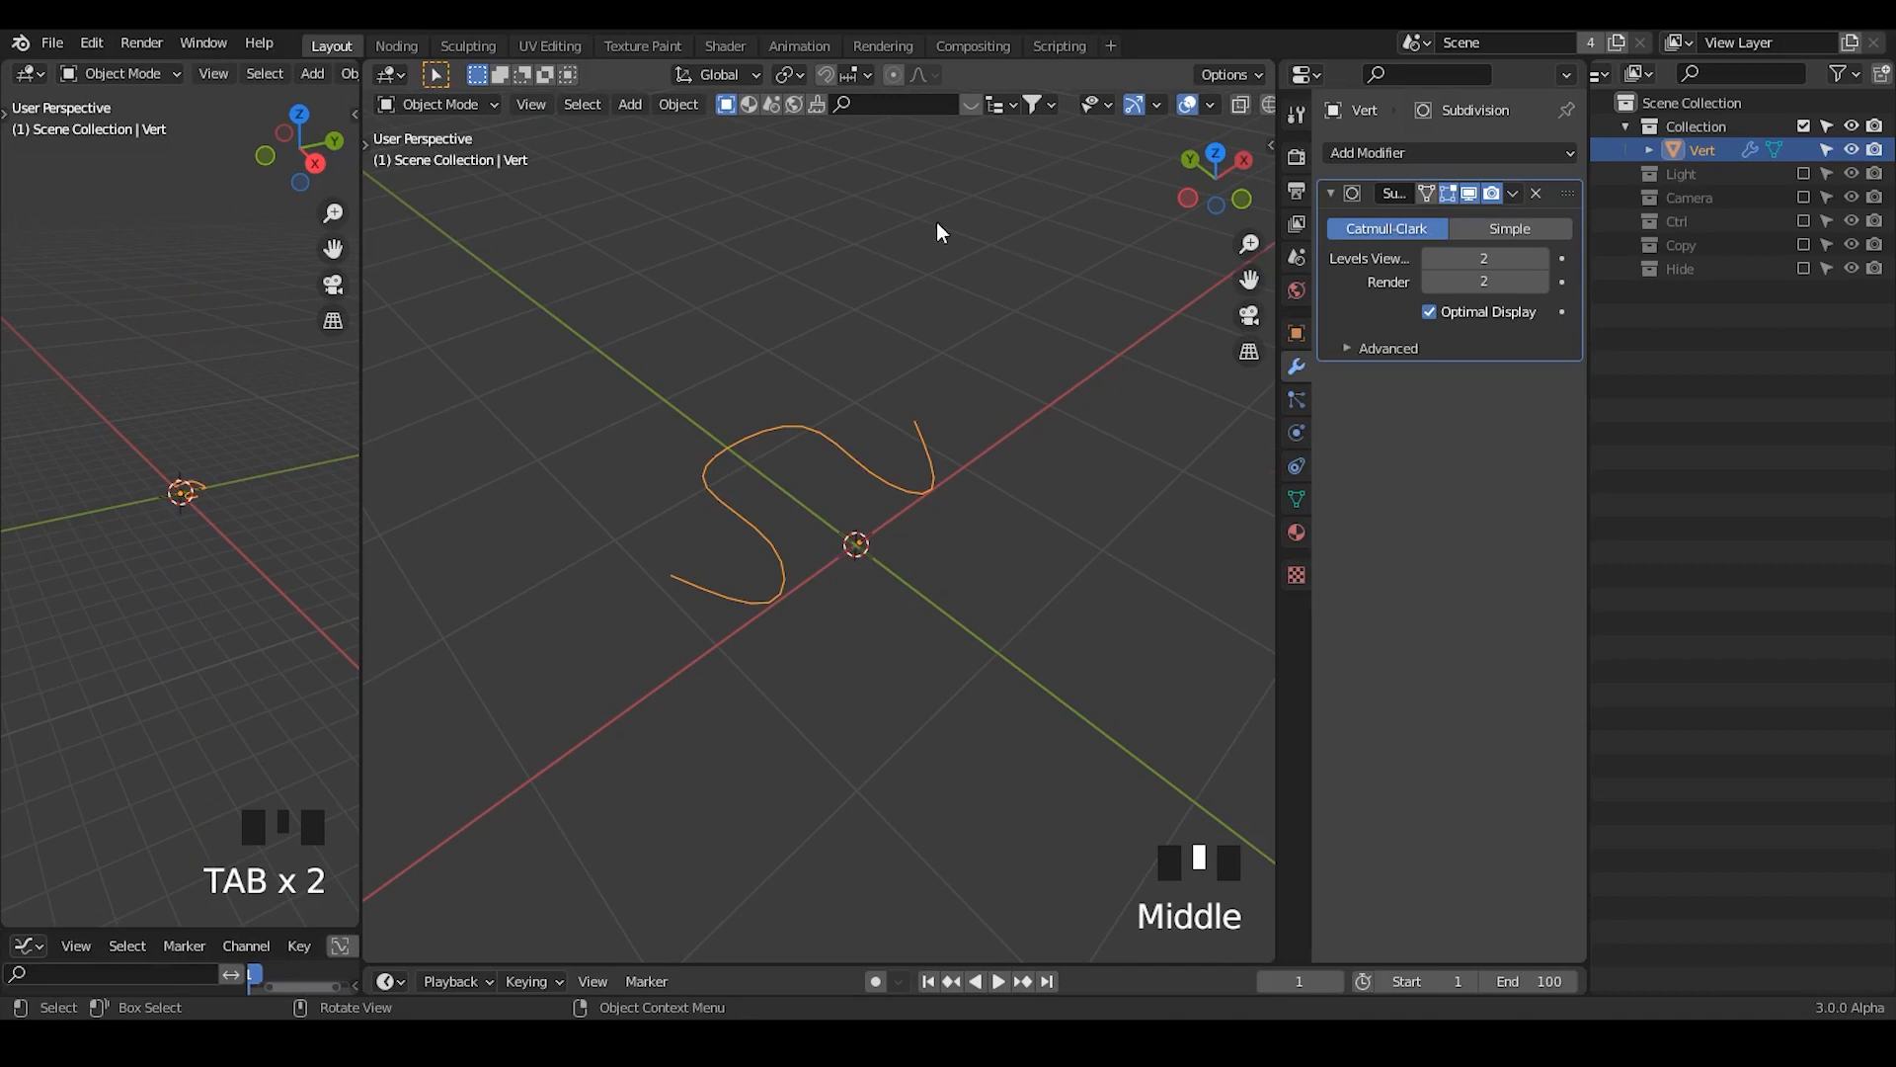
- Rename the stitch object as "Kinitting Unit"
double_click(1701, 149)
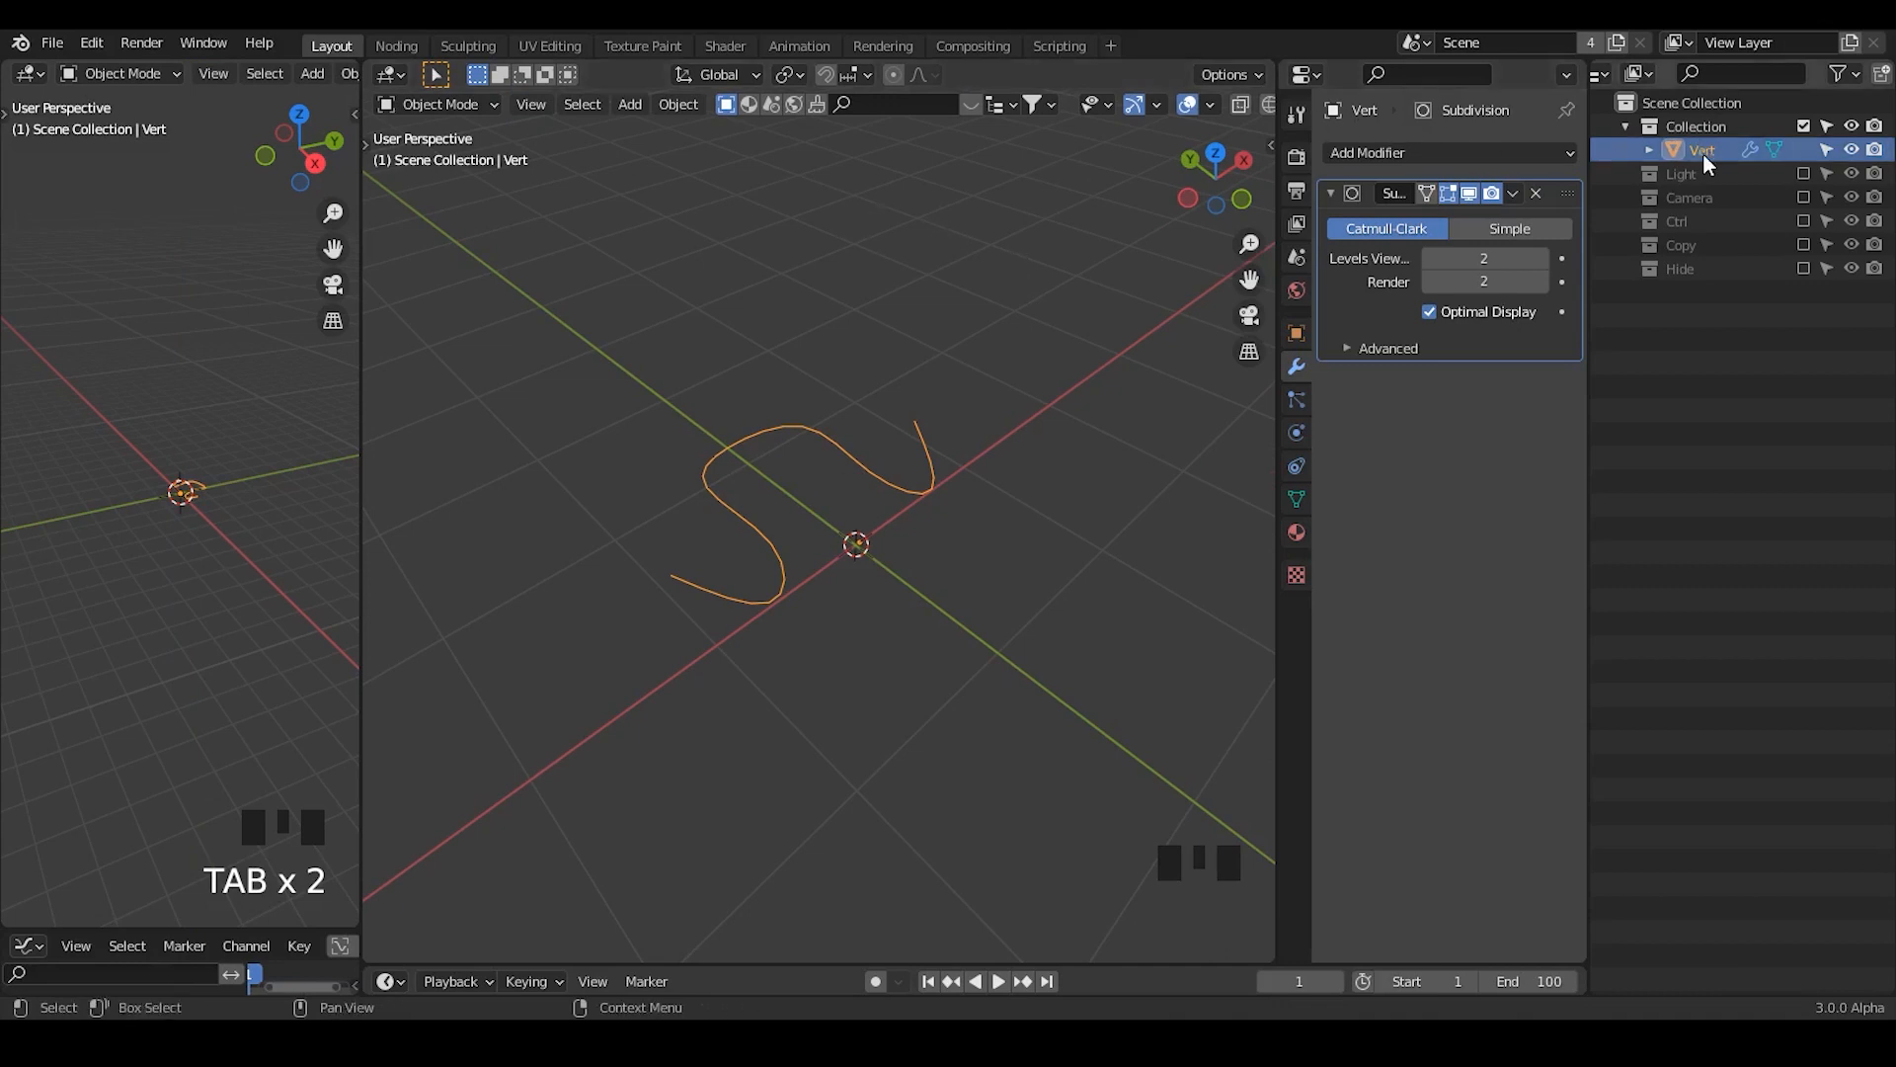
click(1707, 150)
text(Kinitting Unit)
key(Return)
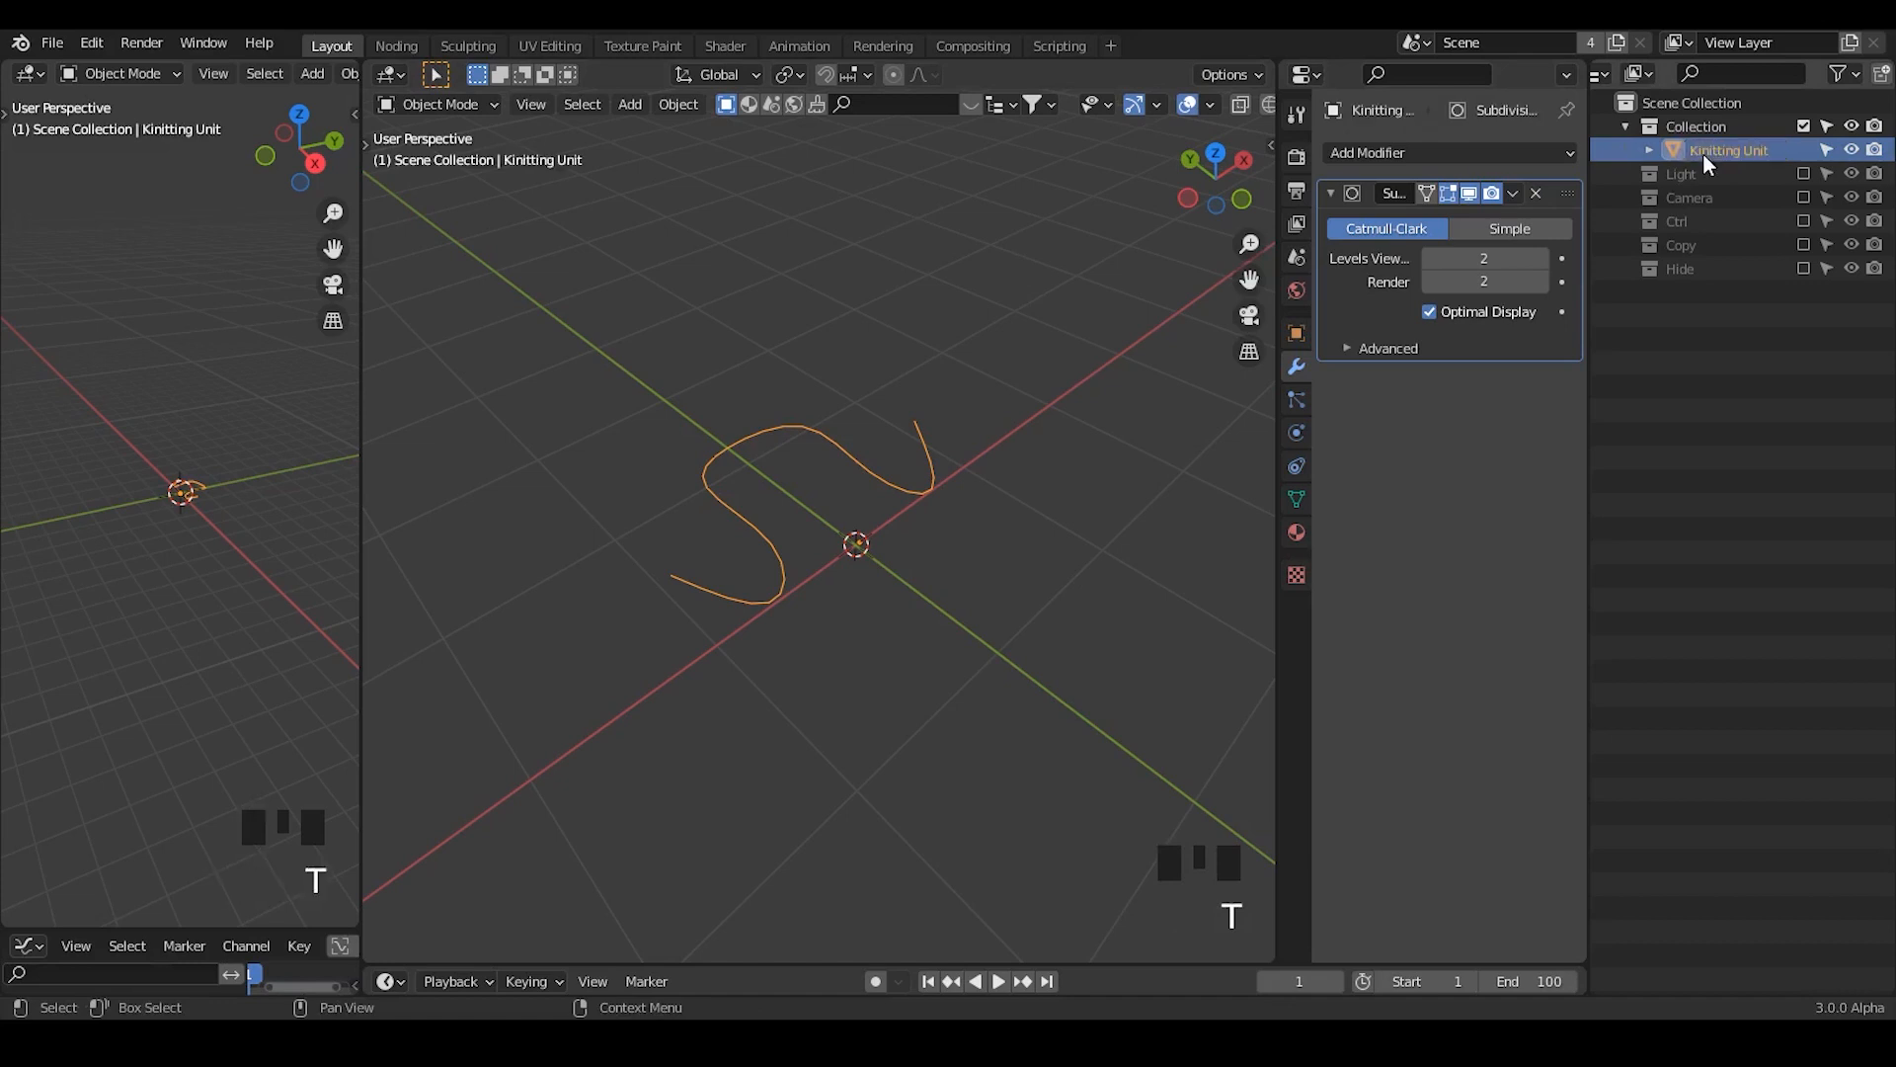
- Duplicate Kinitting Unit into the Hide collection as a backup and reselect the original
key(shift+d)
drag(1721, 173, 1700, 267)
click(1698, 151)
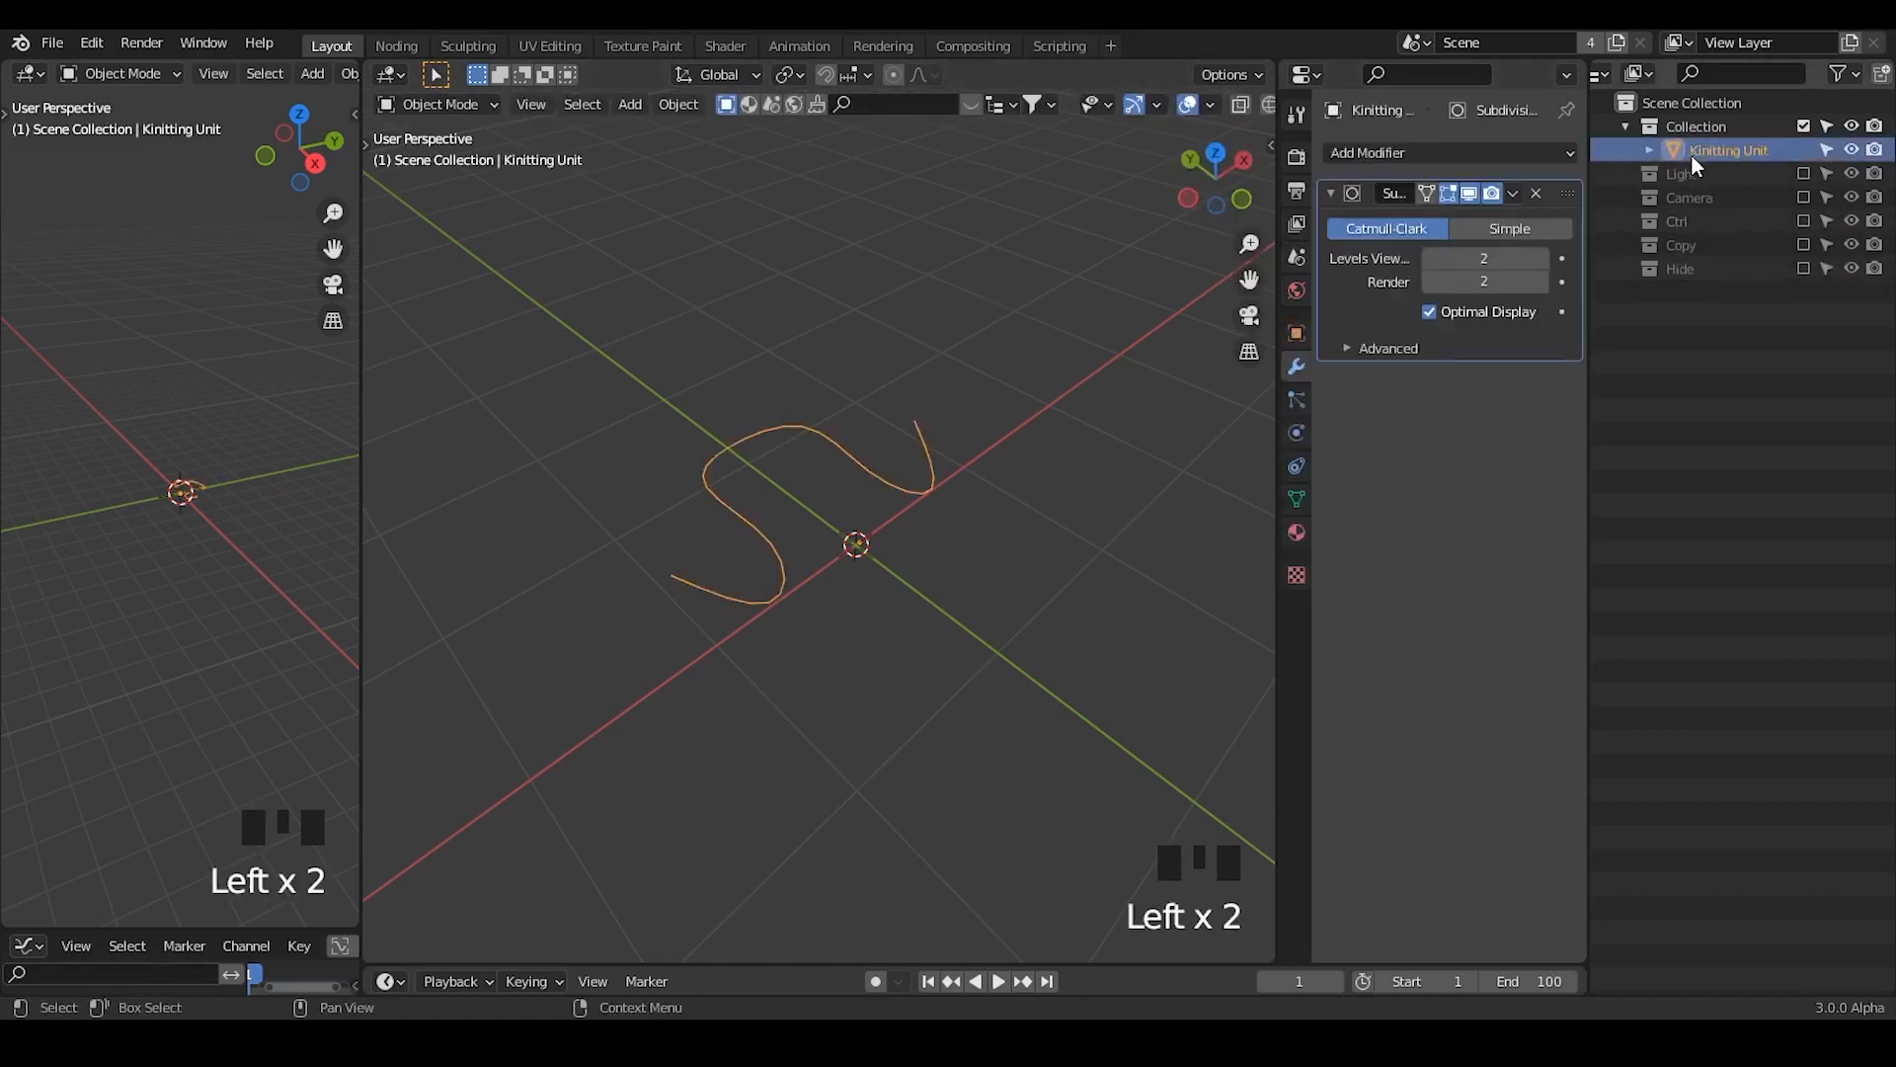
- Convert the Kinitting Unit mesh to a curve and check its control points in Edit Mode
click(678, 105)
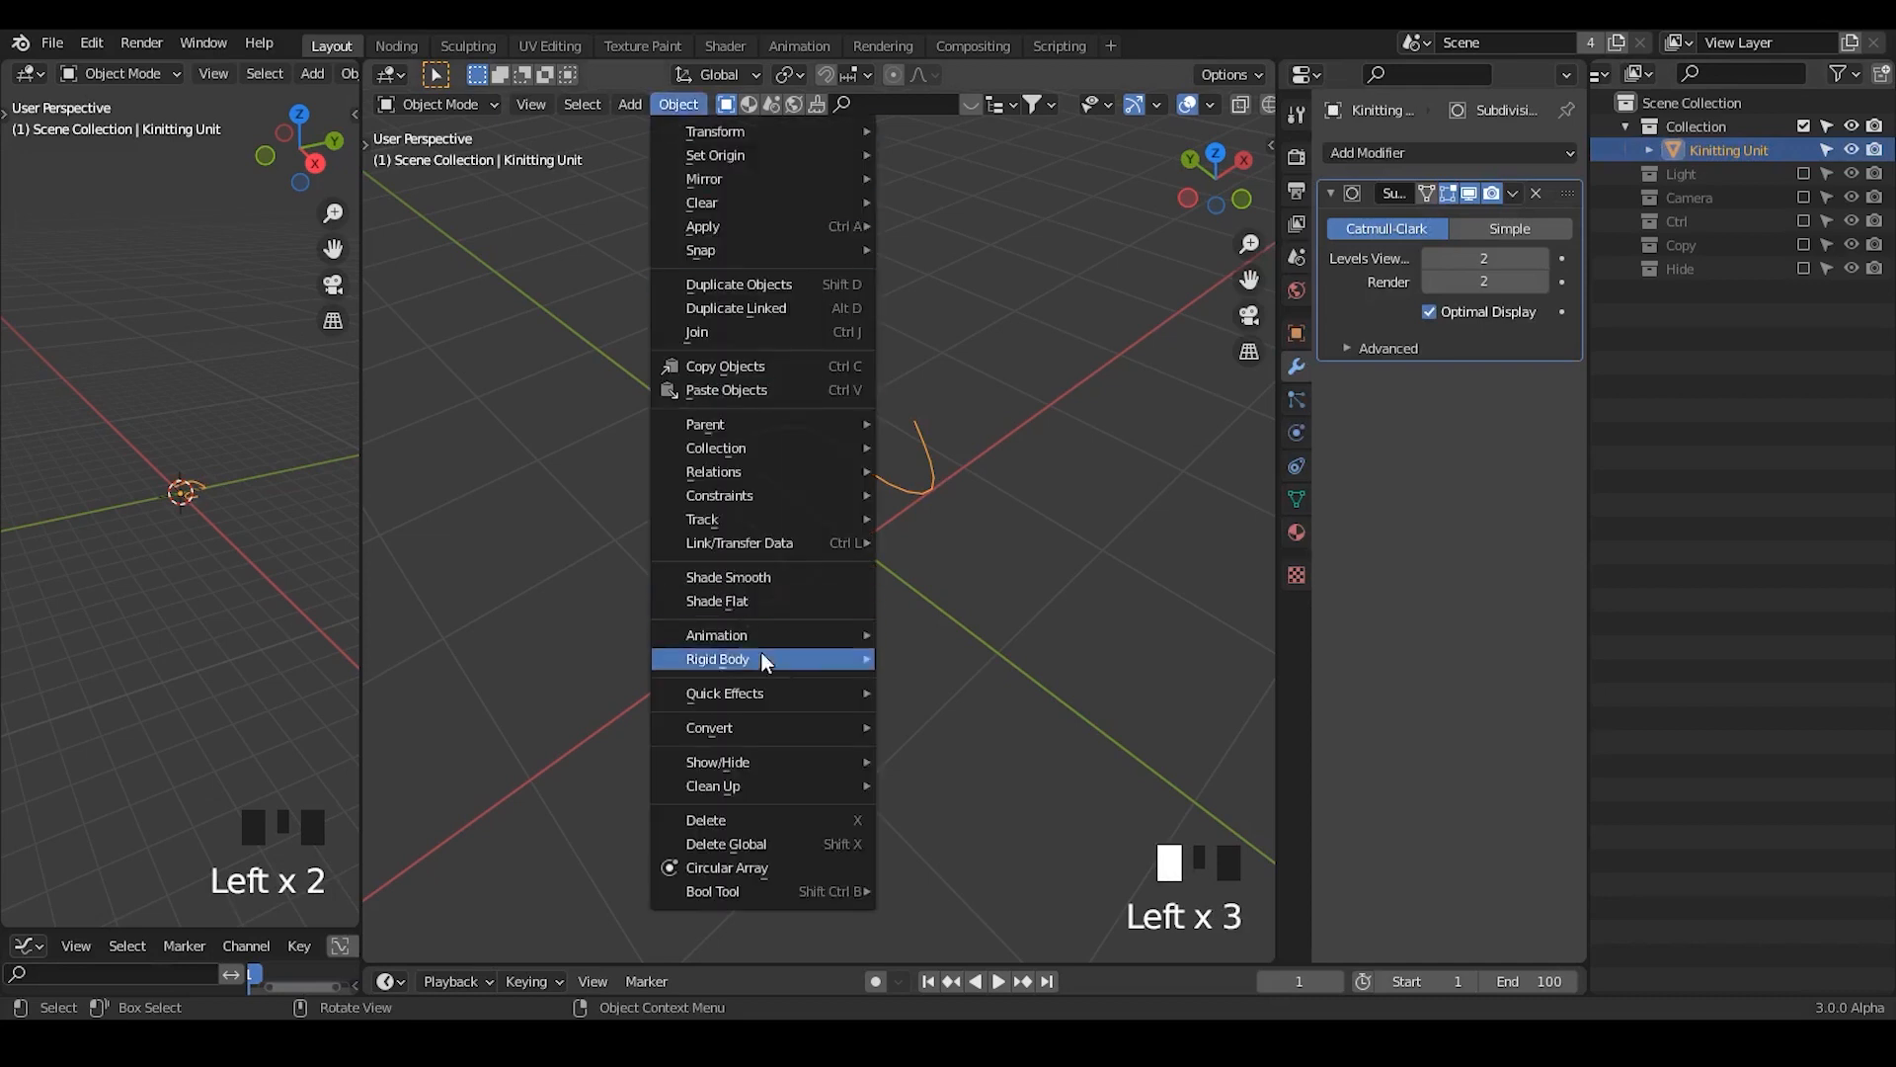
mouse_move(755, 733)
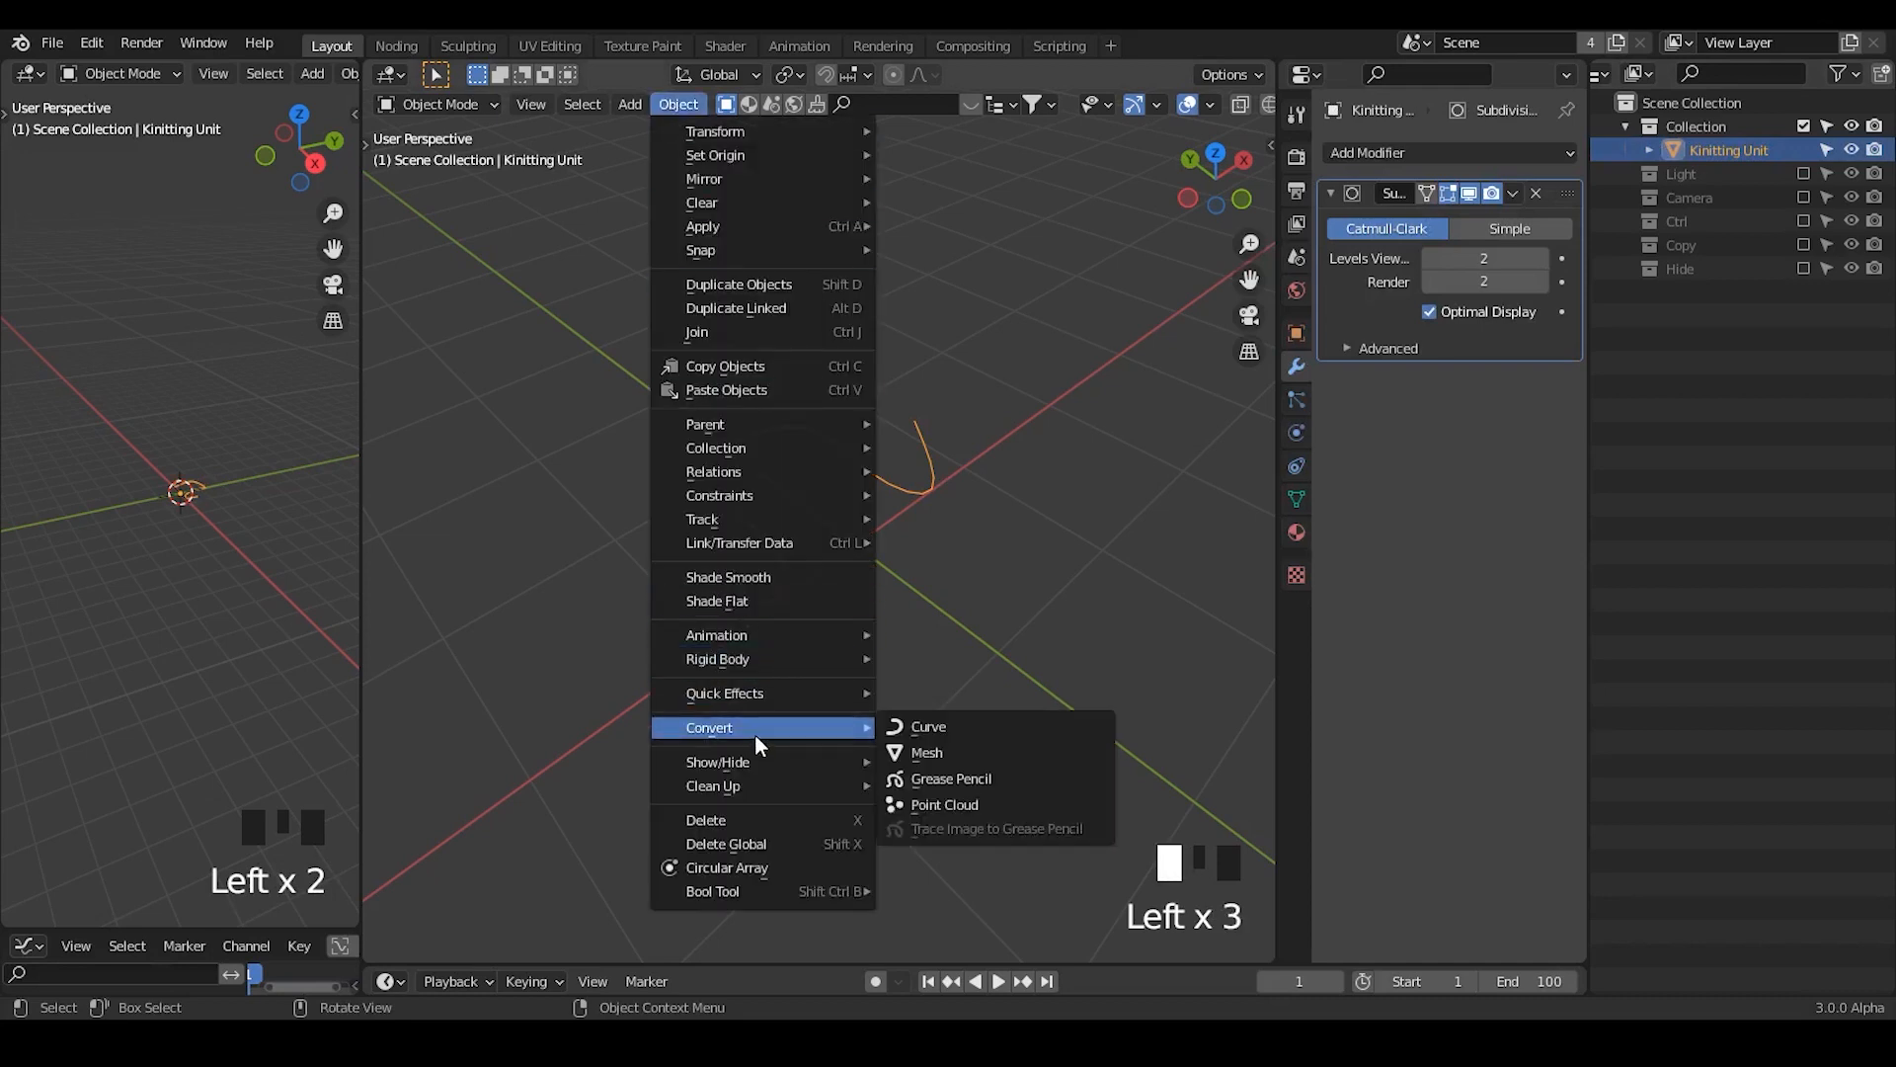
click(976, 736)
key(Tab)
middle_drag(748, 472, 704, 471)
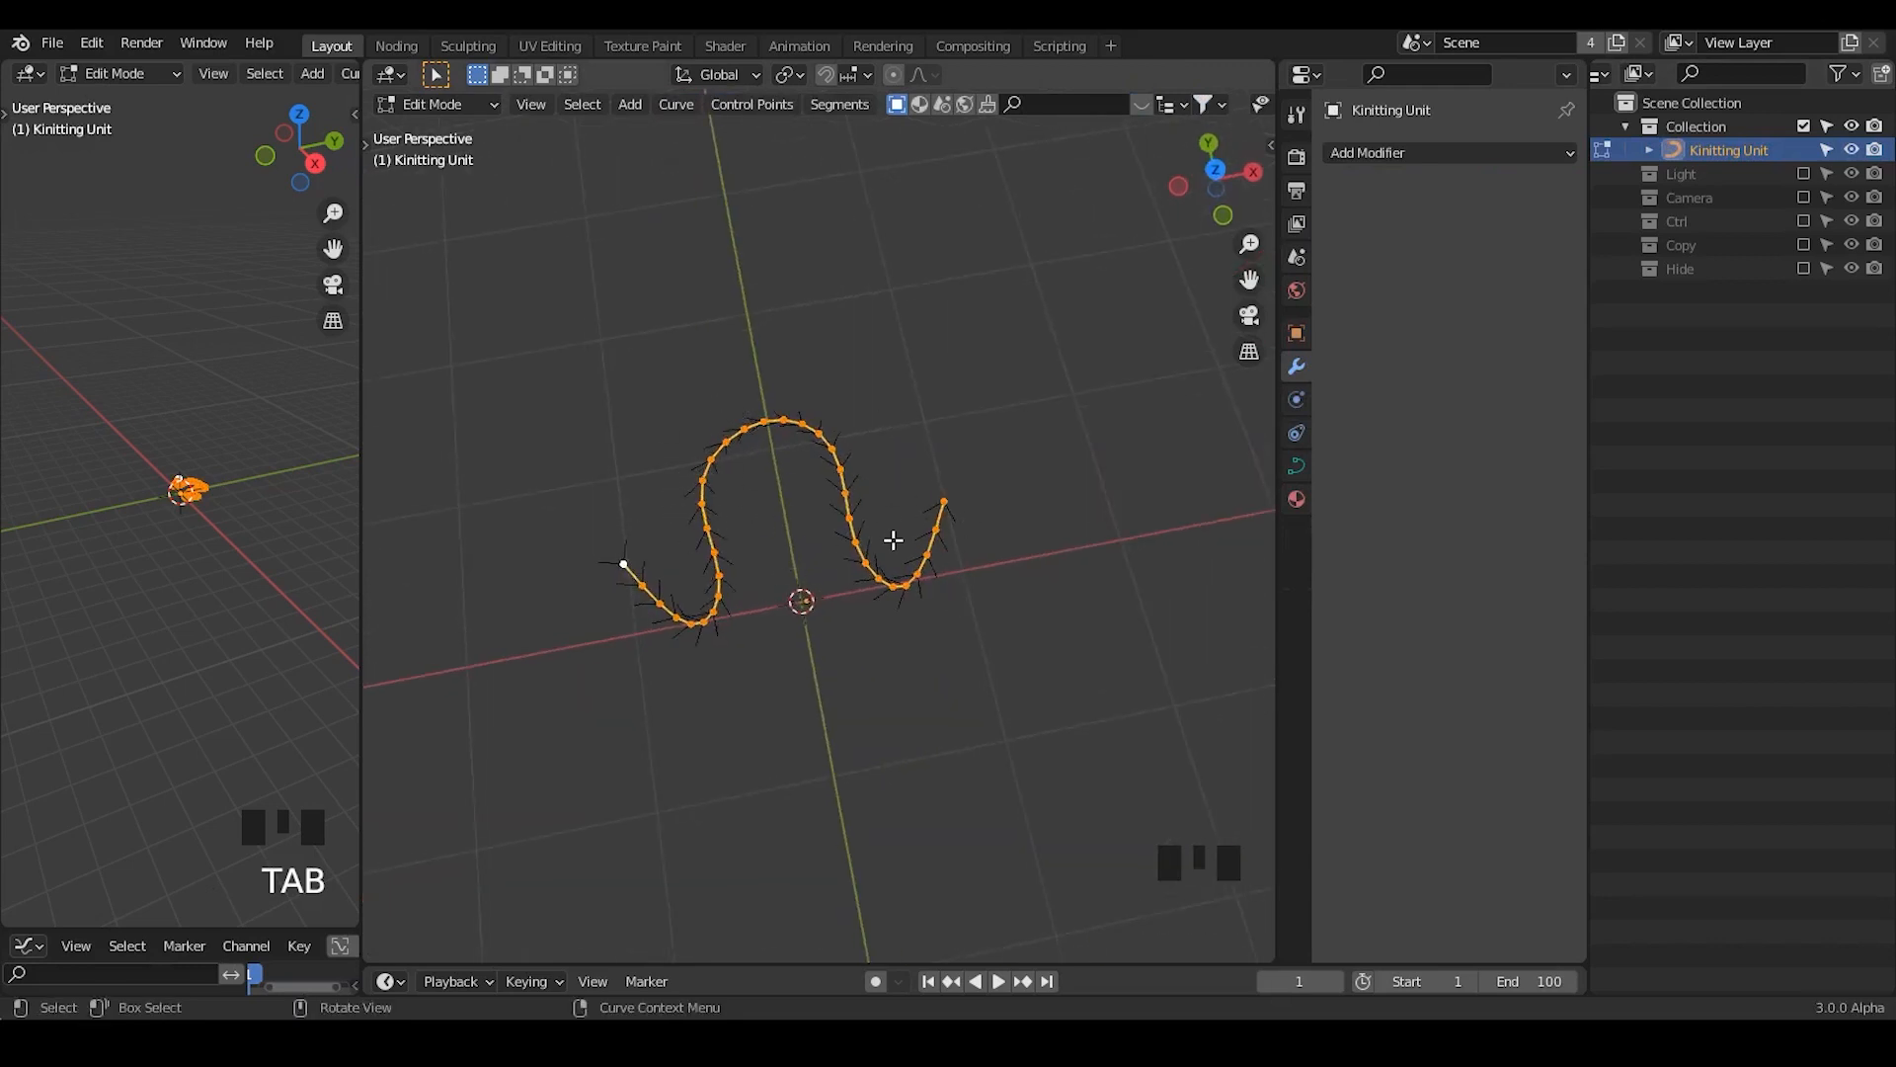
key(Tab)
middle_drag(839, 565, 806, 458)
key(Tab)
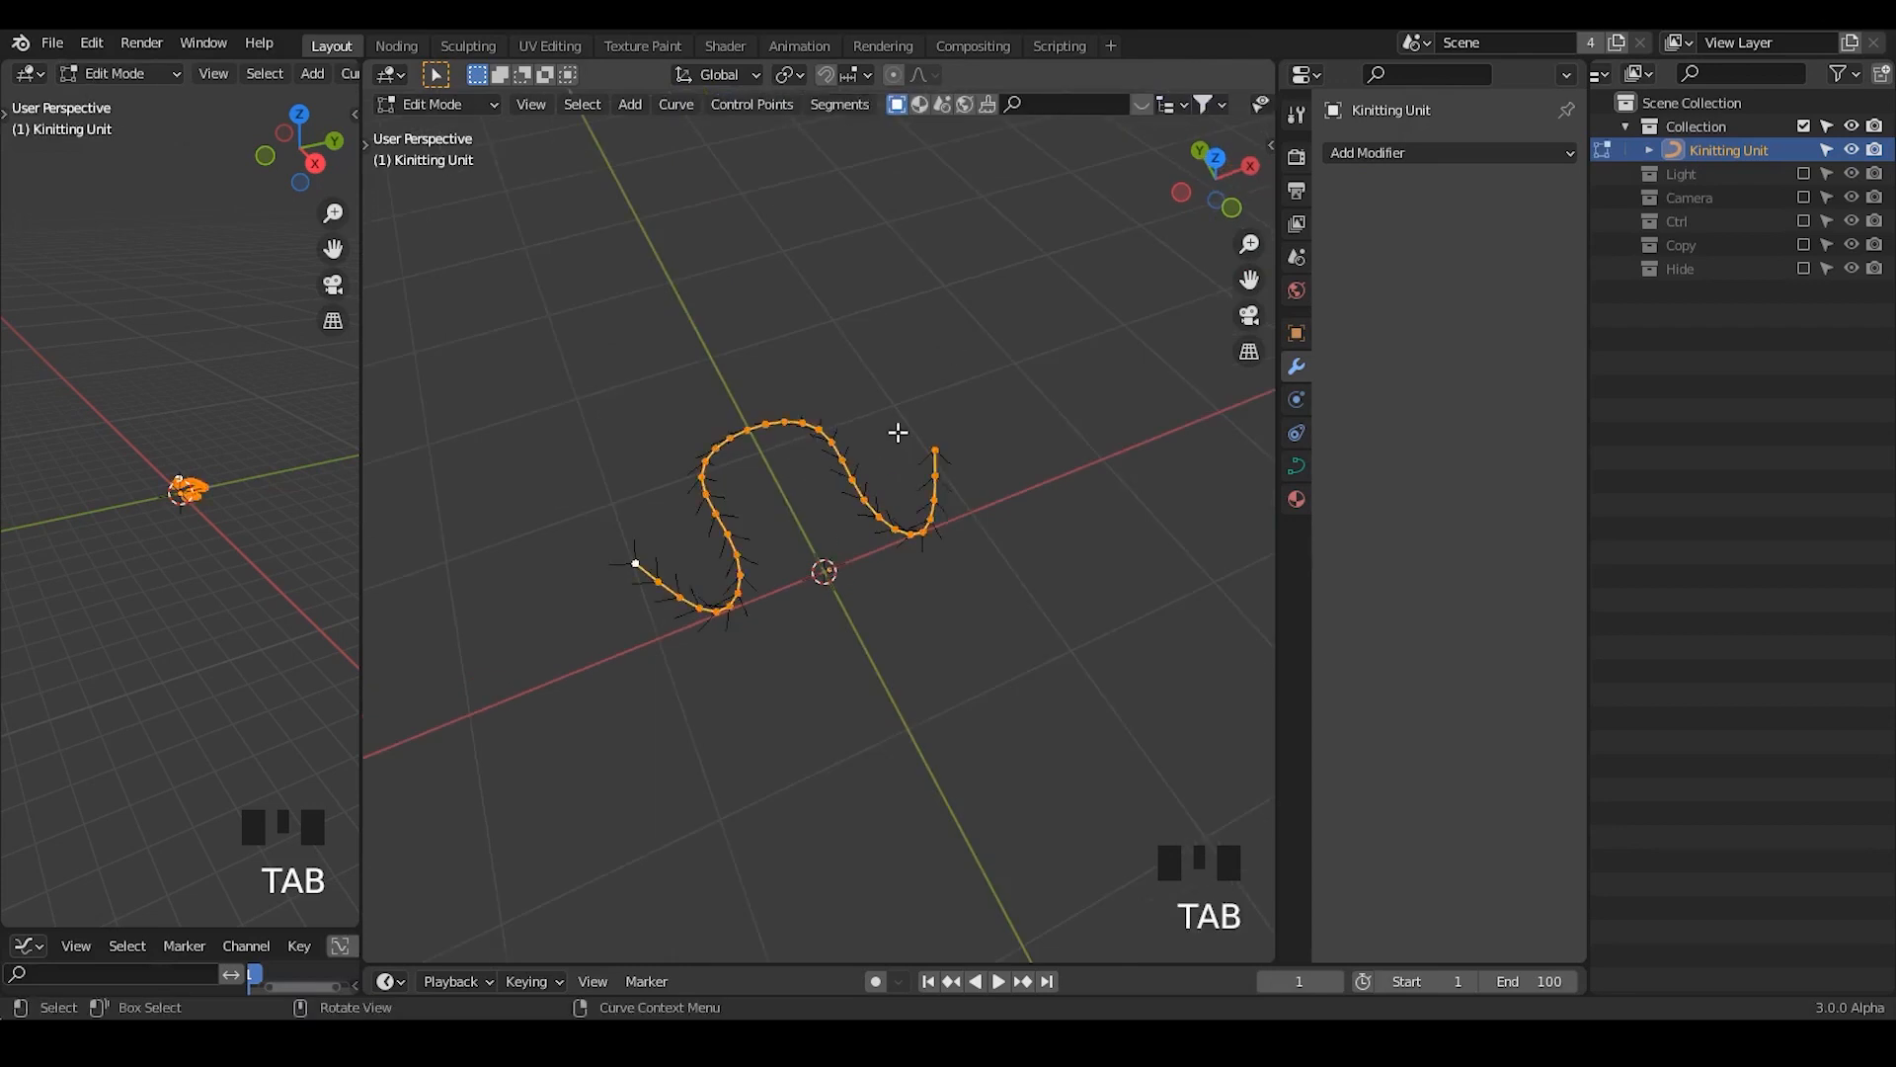
key(Tab)
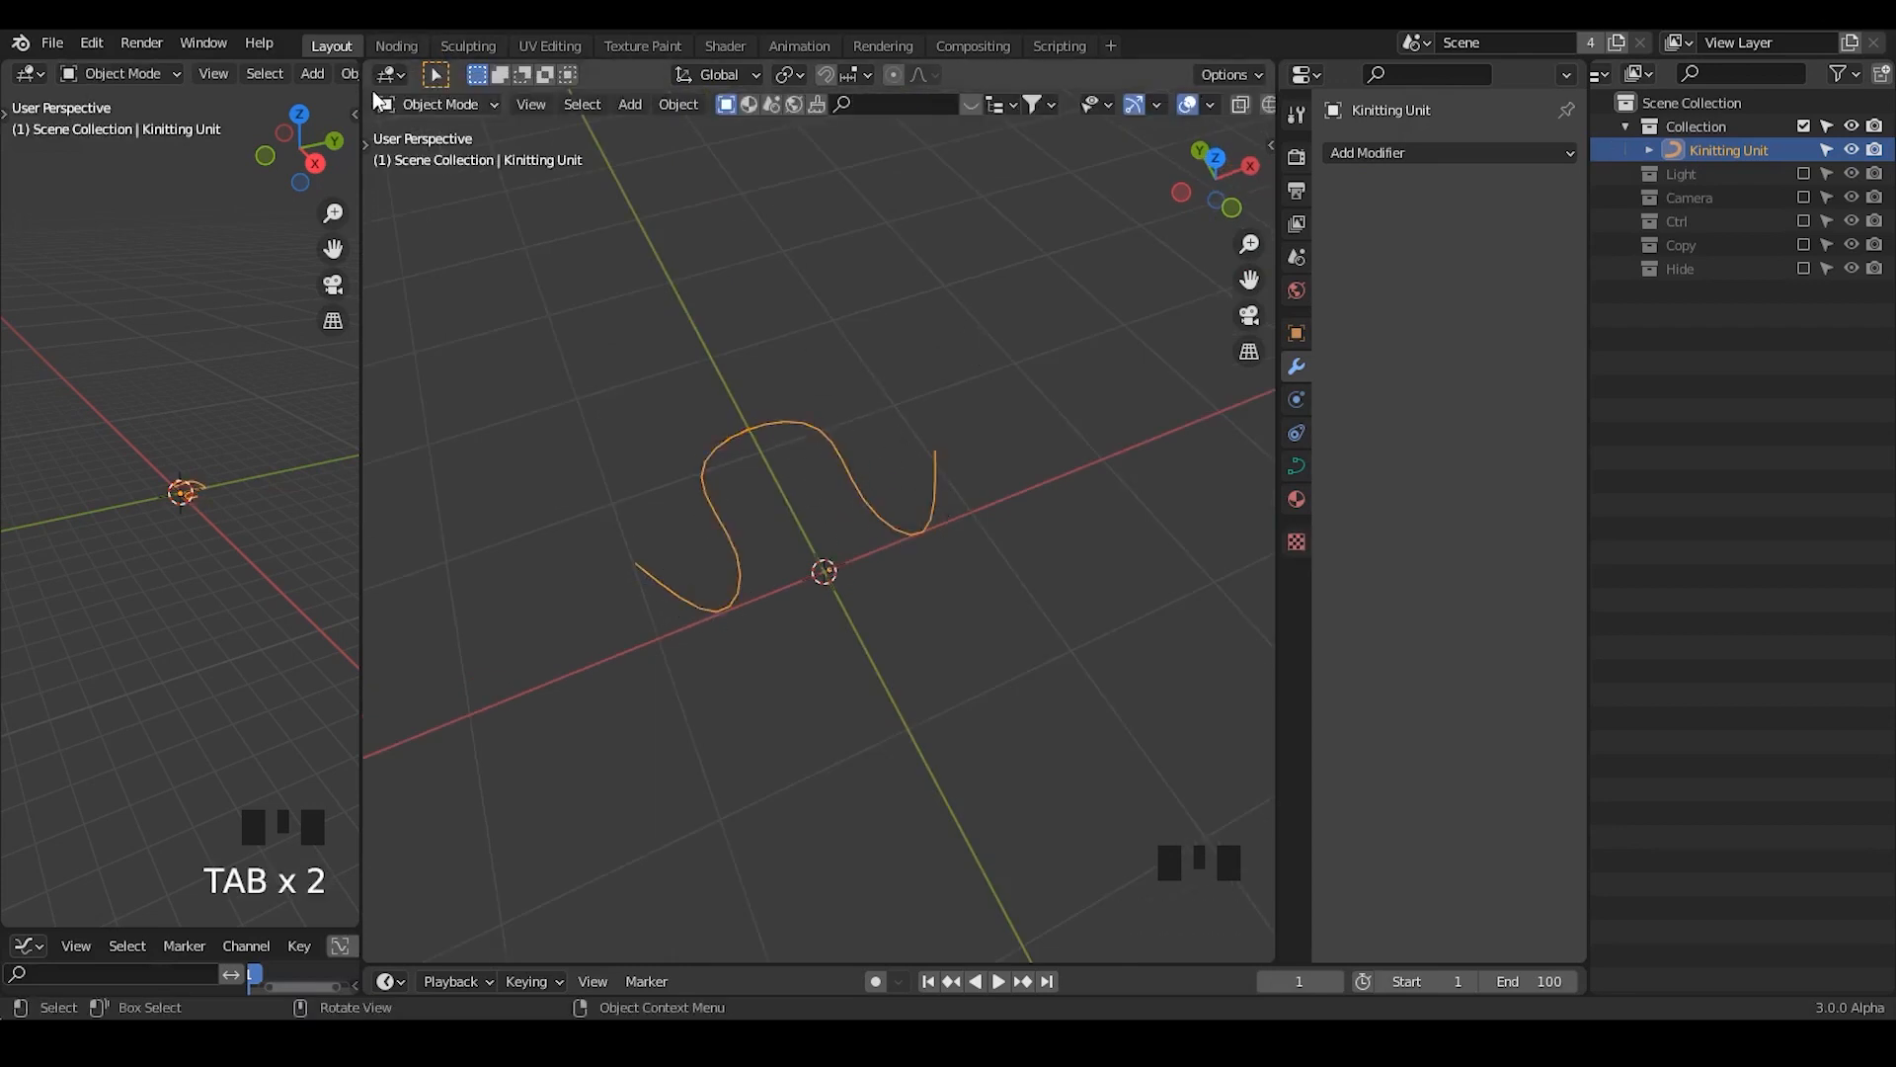
click(397, 47)
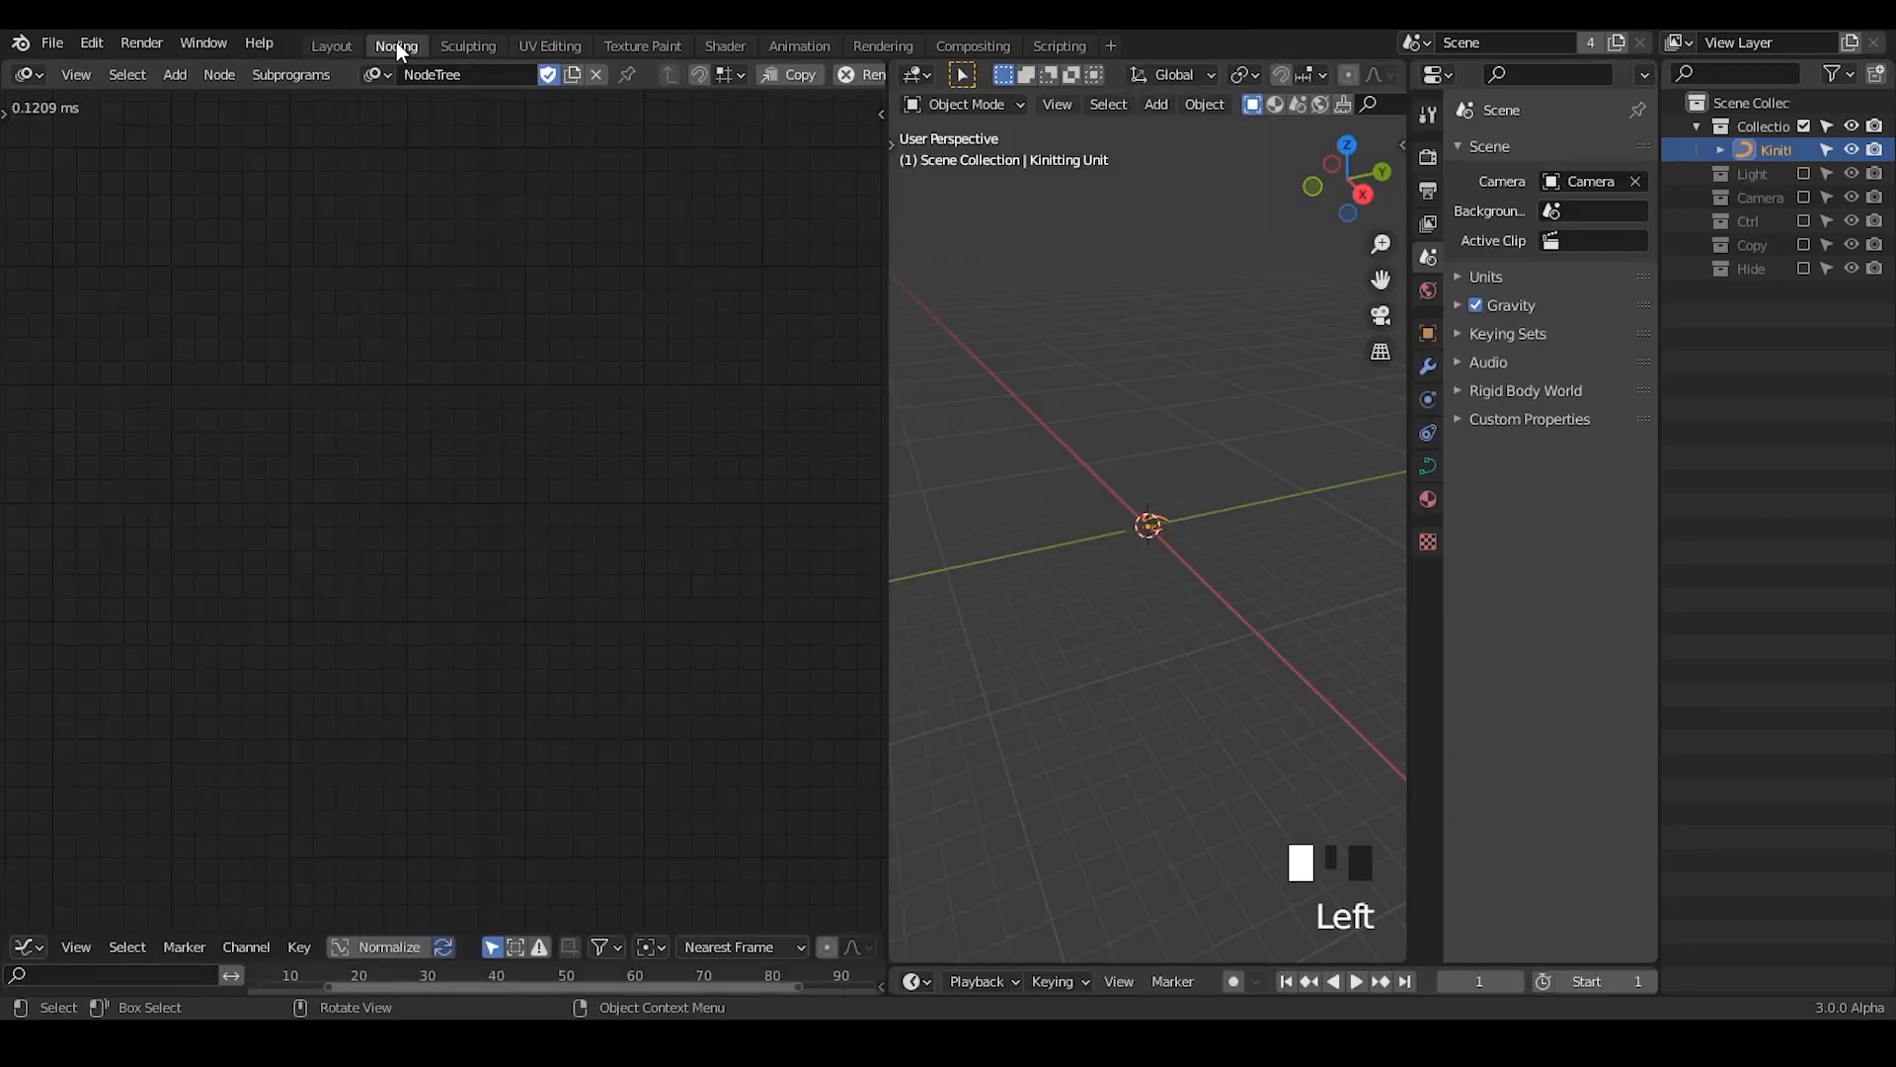
click(319, 46)
click(1424, 153)
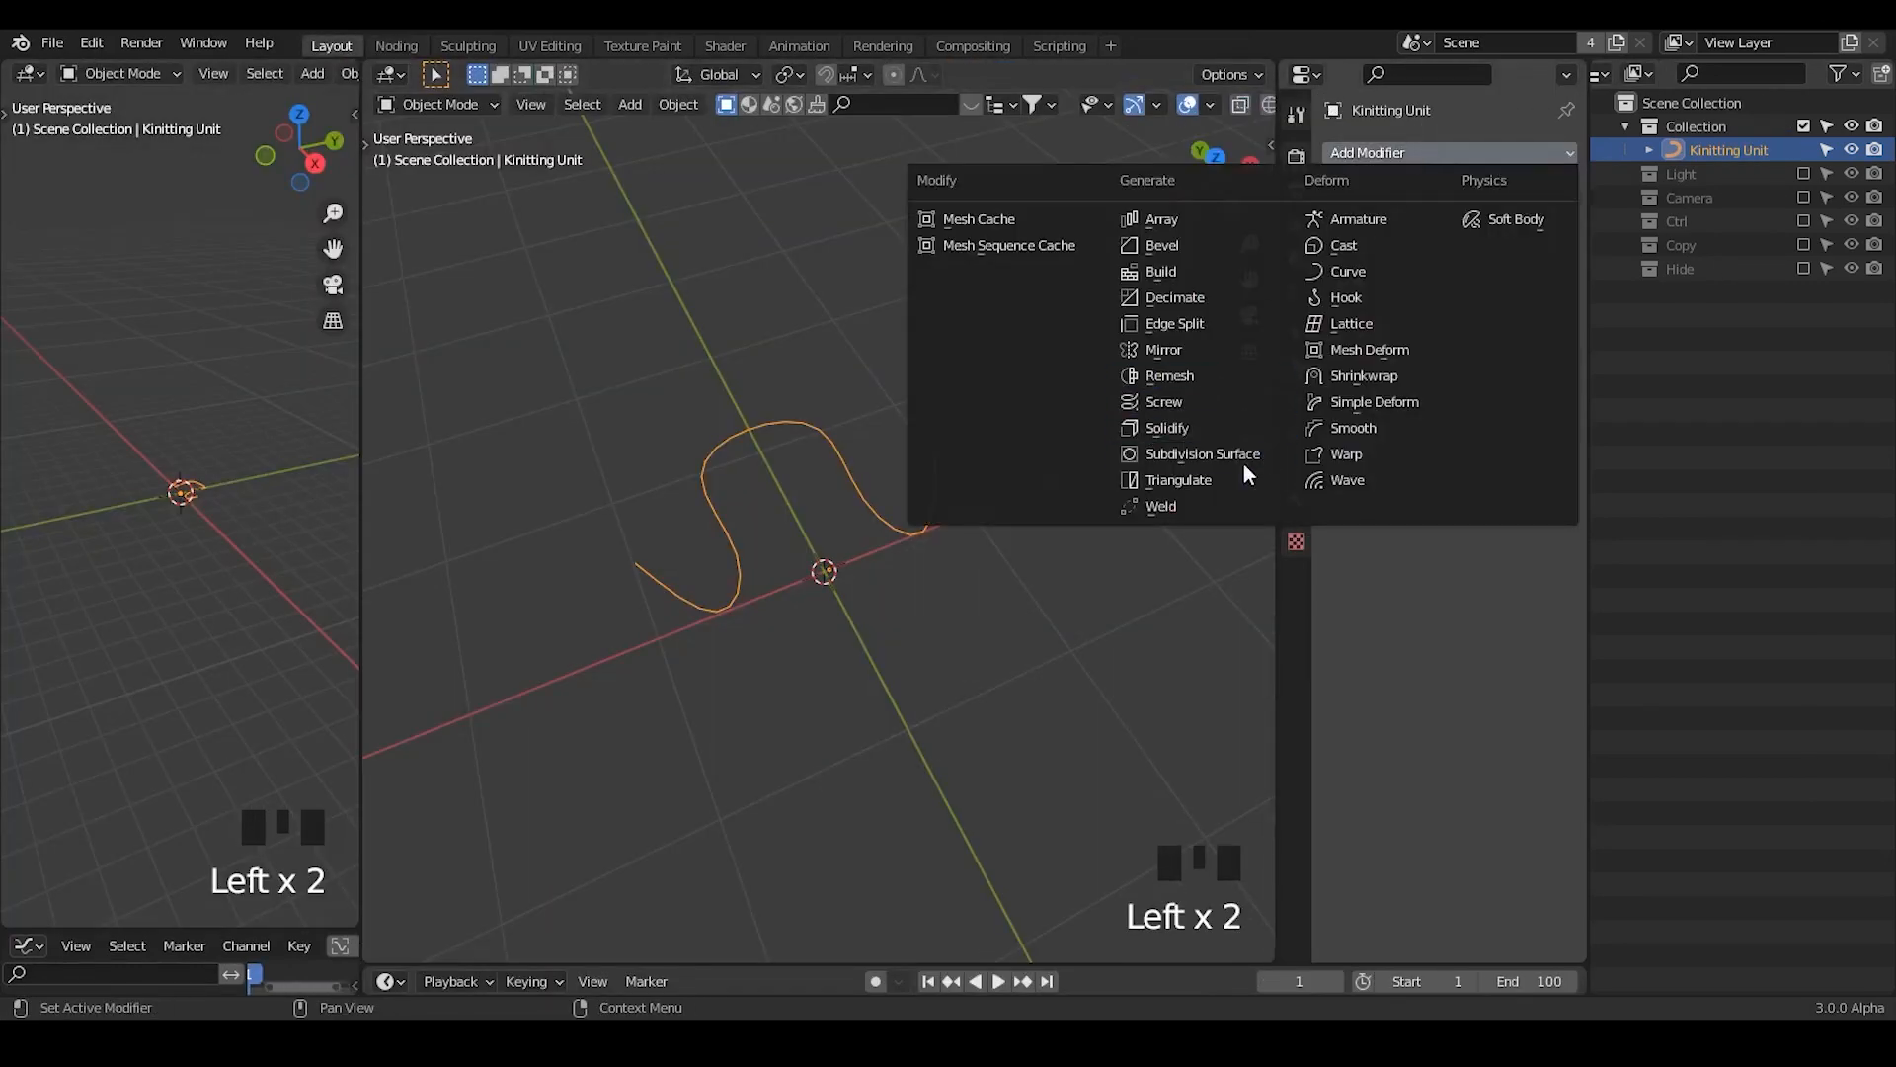
double_click(787, 317)
- Add a single vertex mesh at the 3D cursor, rename it "GN-Holder", and return to Object Mode
key(shift+a)
mouse_move(787, 312)
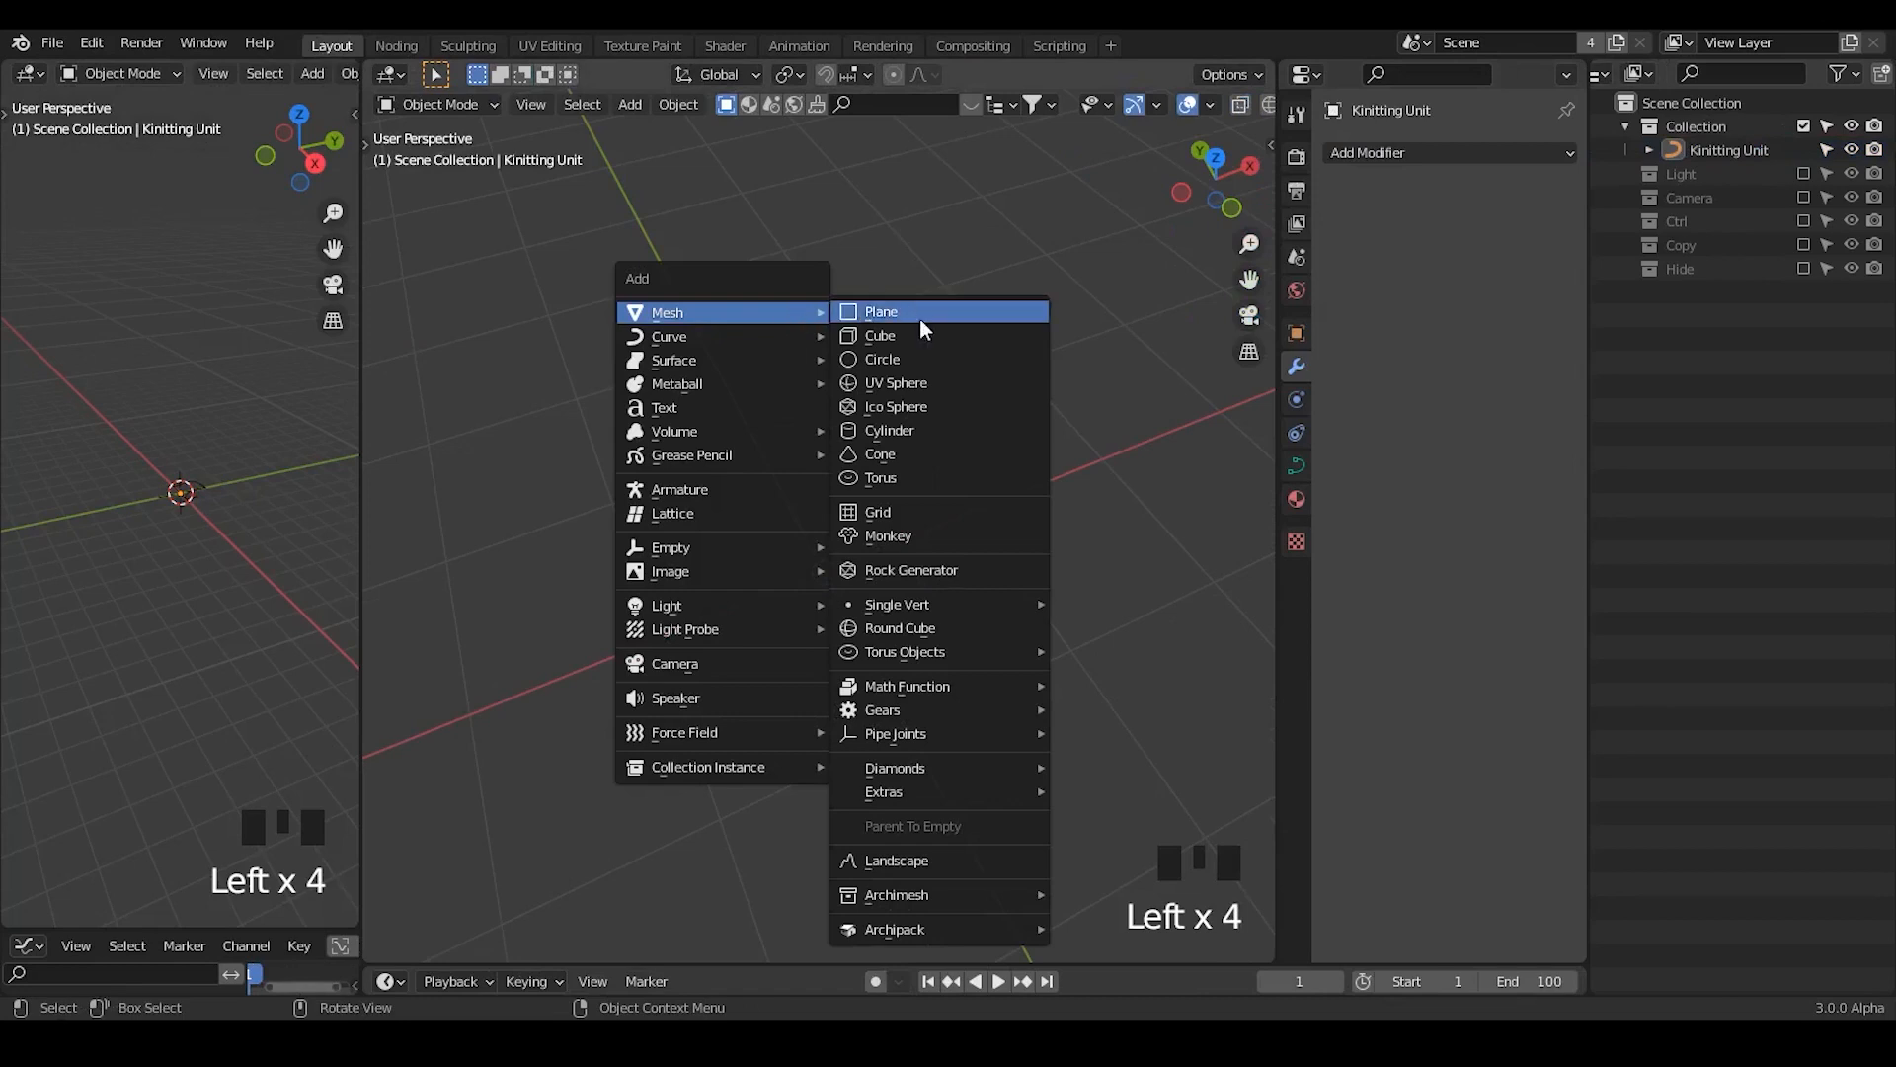
mouse_move(943, 604)
click(1123, 600)
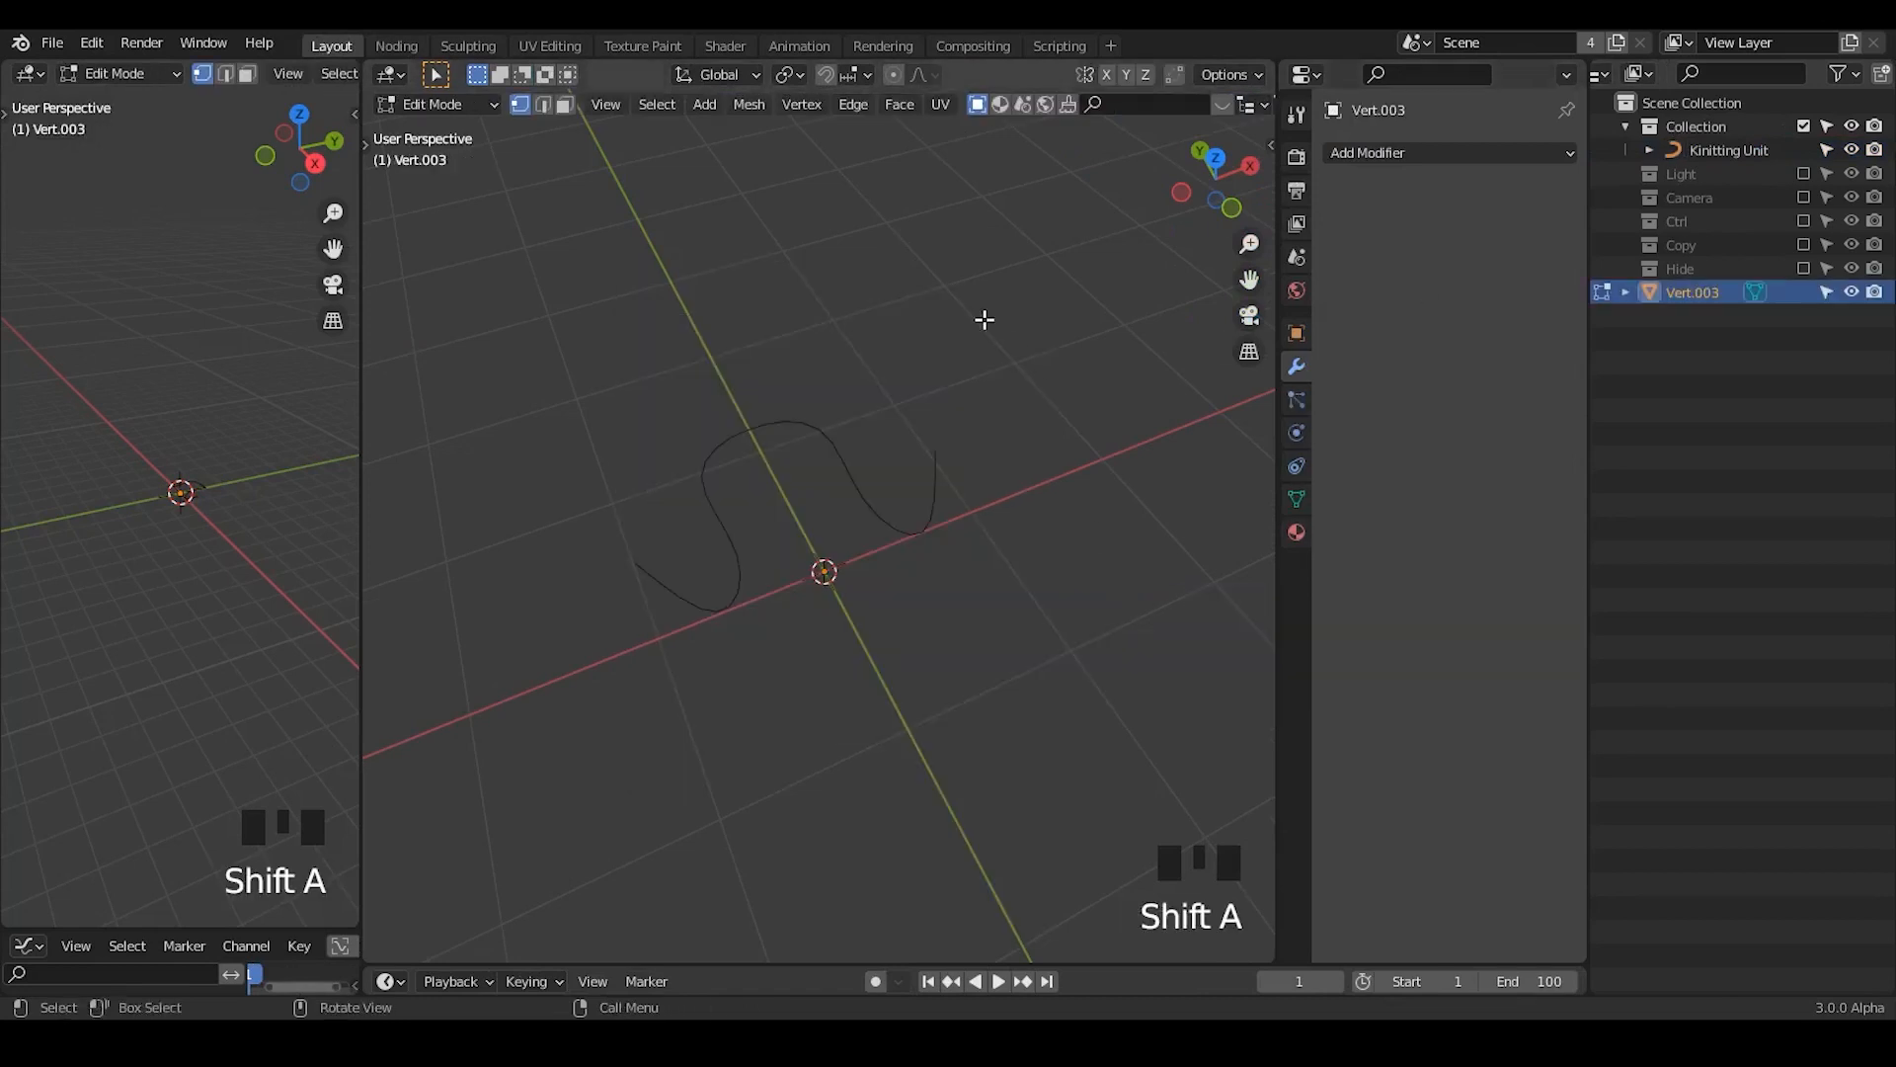
click(1680, 293)
double_click(1684, 291)
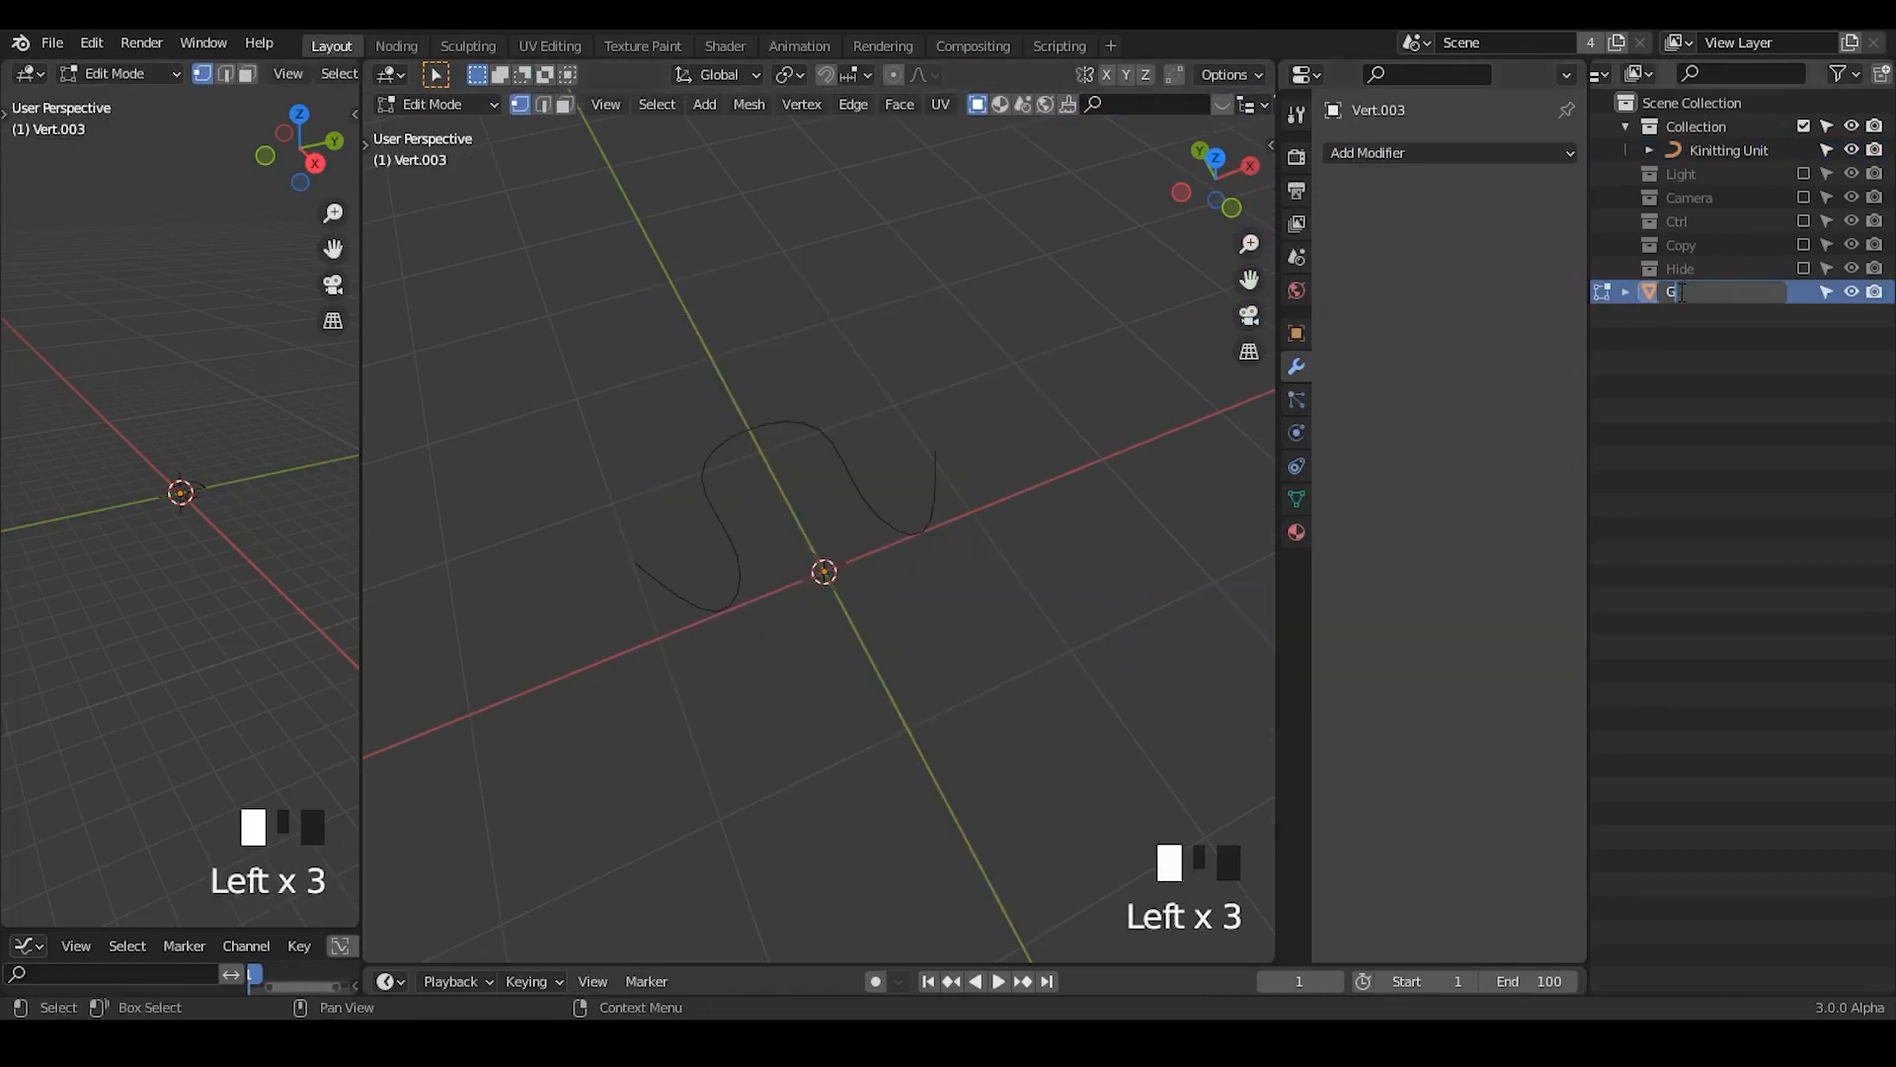
text(GN-Holder)
key(Return)
key(Tab)
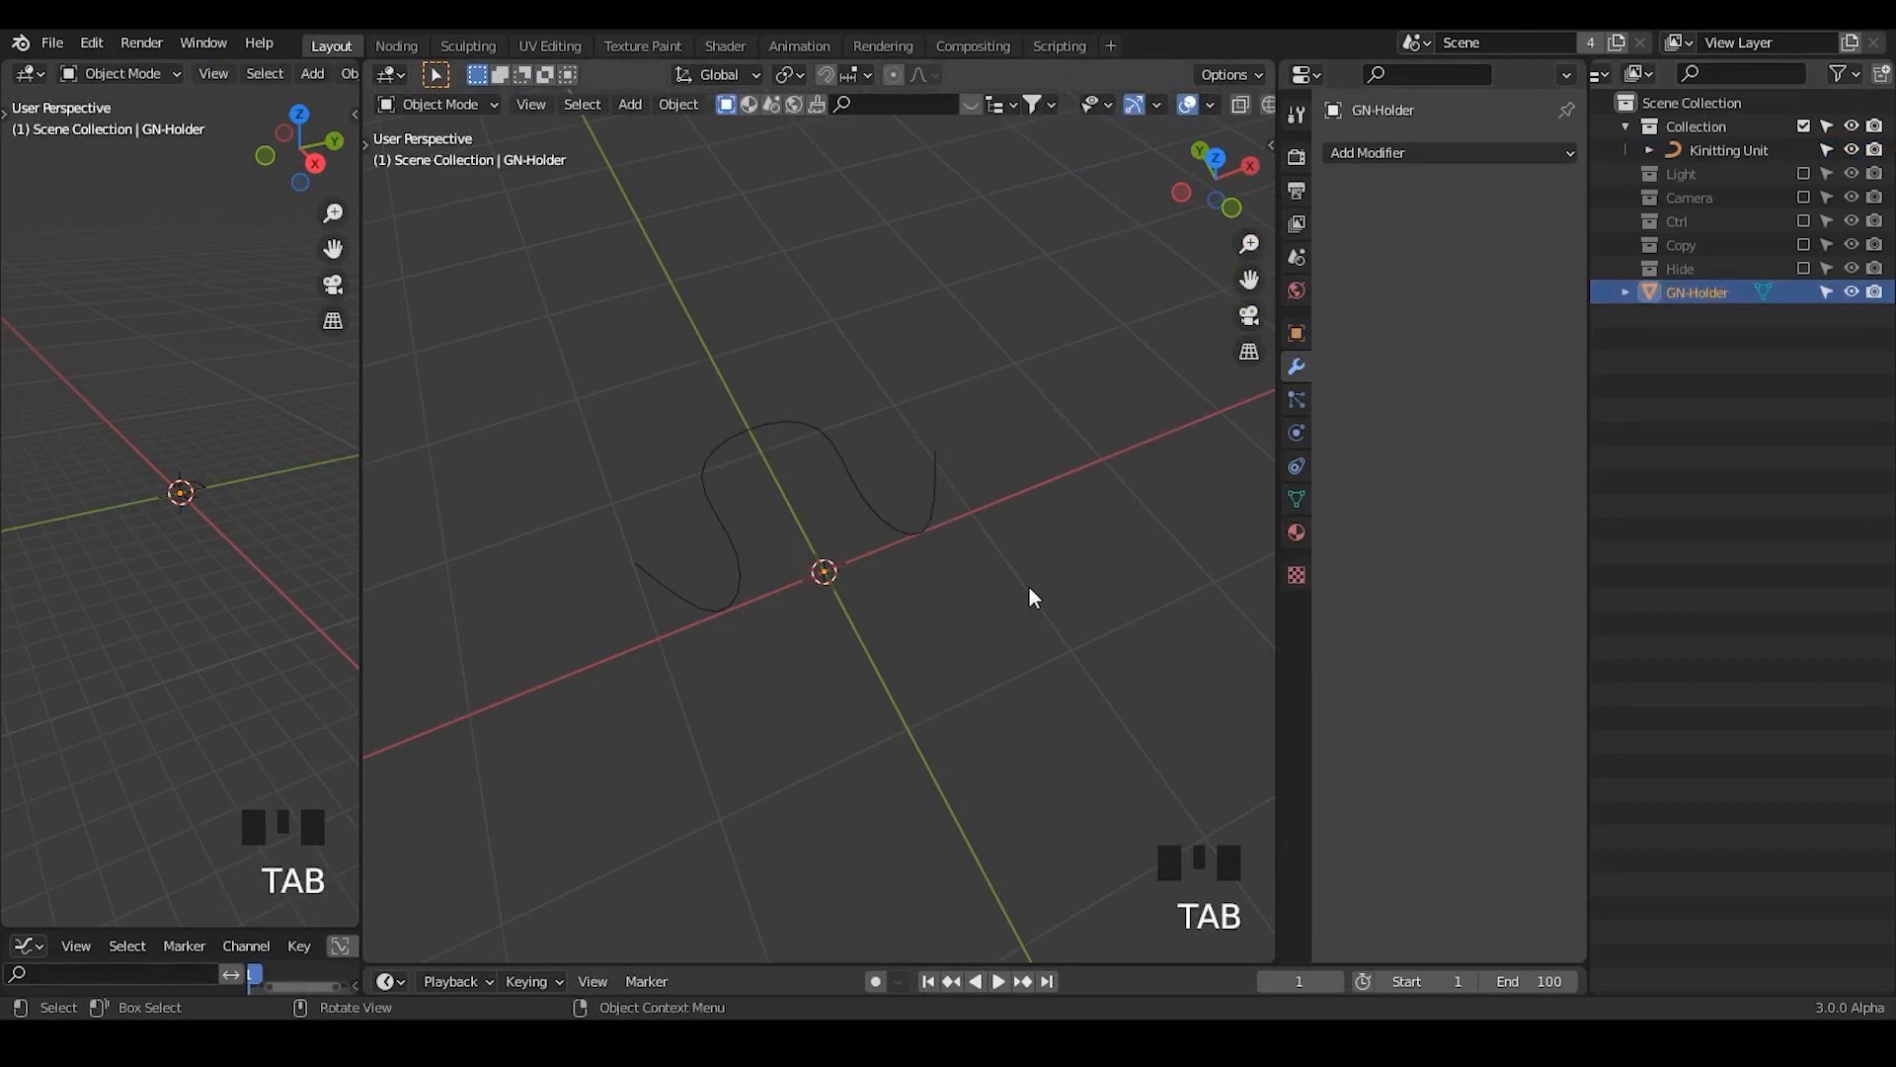
- Create a new geometry node tree on GN-Holder in the Noding workspace, pin it, and display the object's modifiers
key(Tab)
click(394, 45)
click(27, 75)
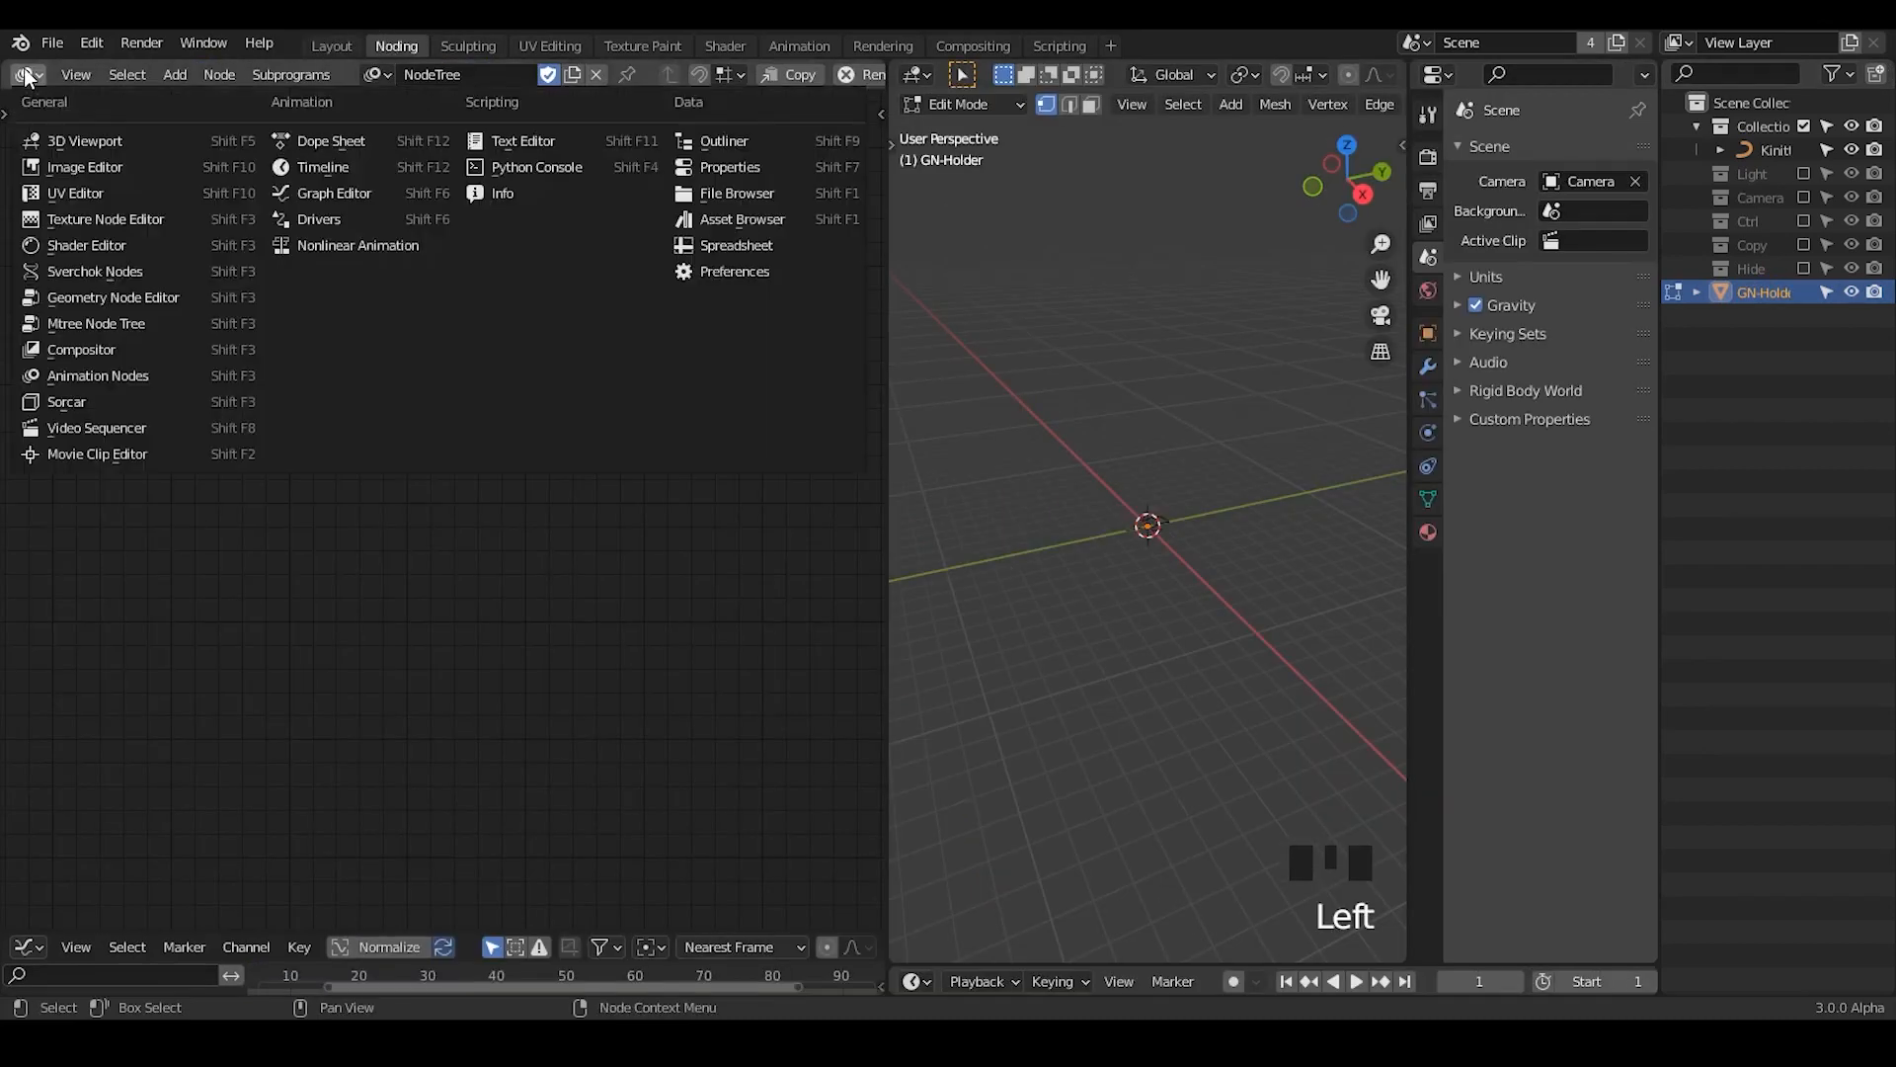
click(99, 297)
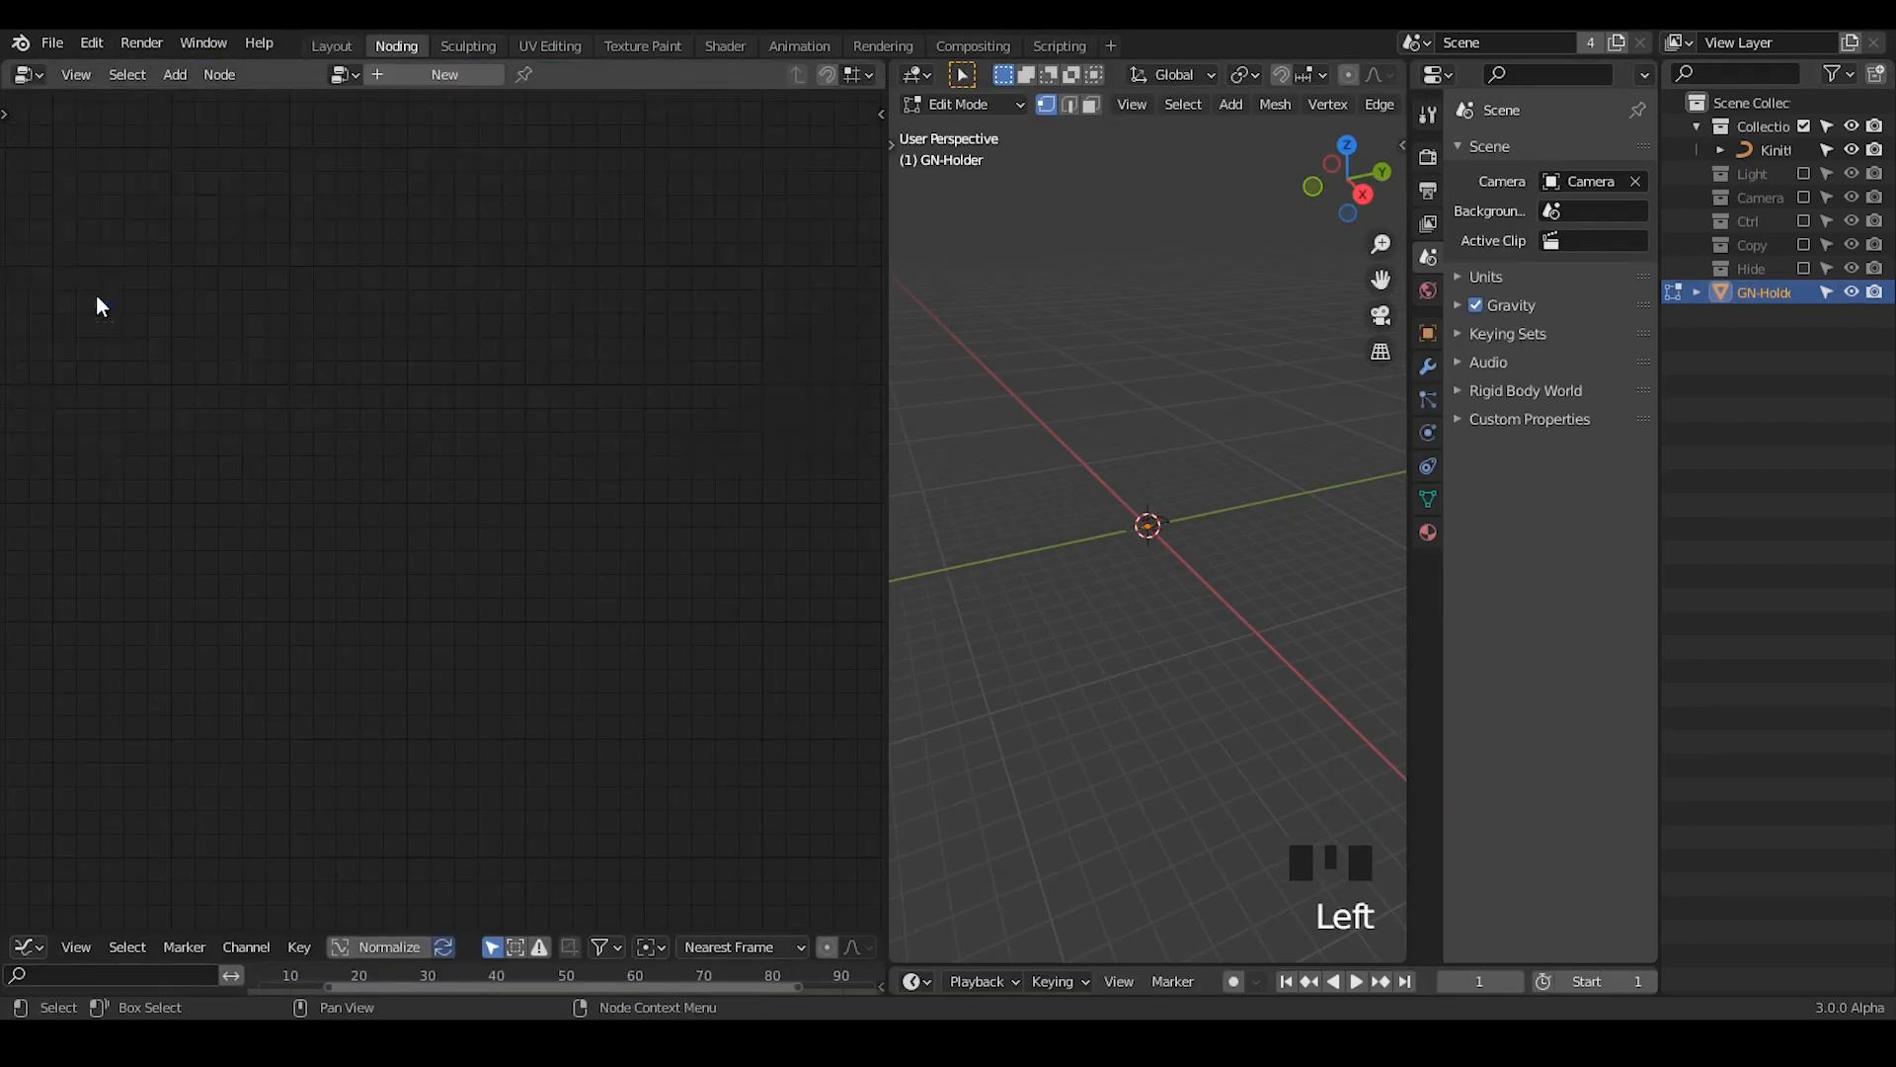
click(392, 79)
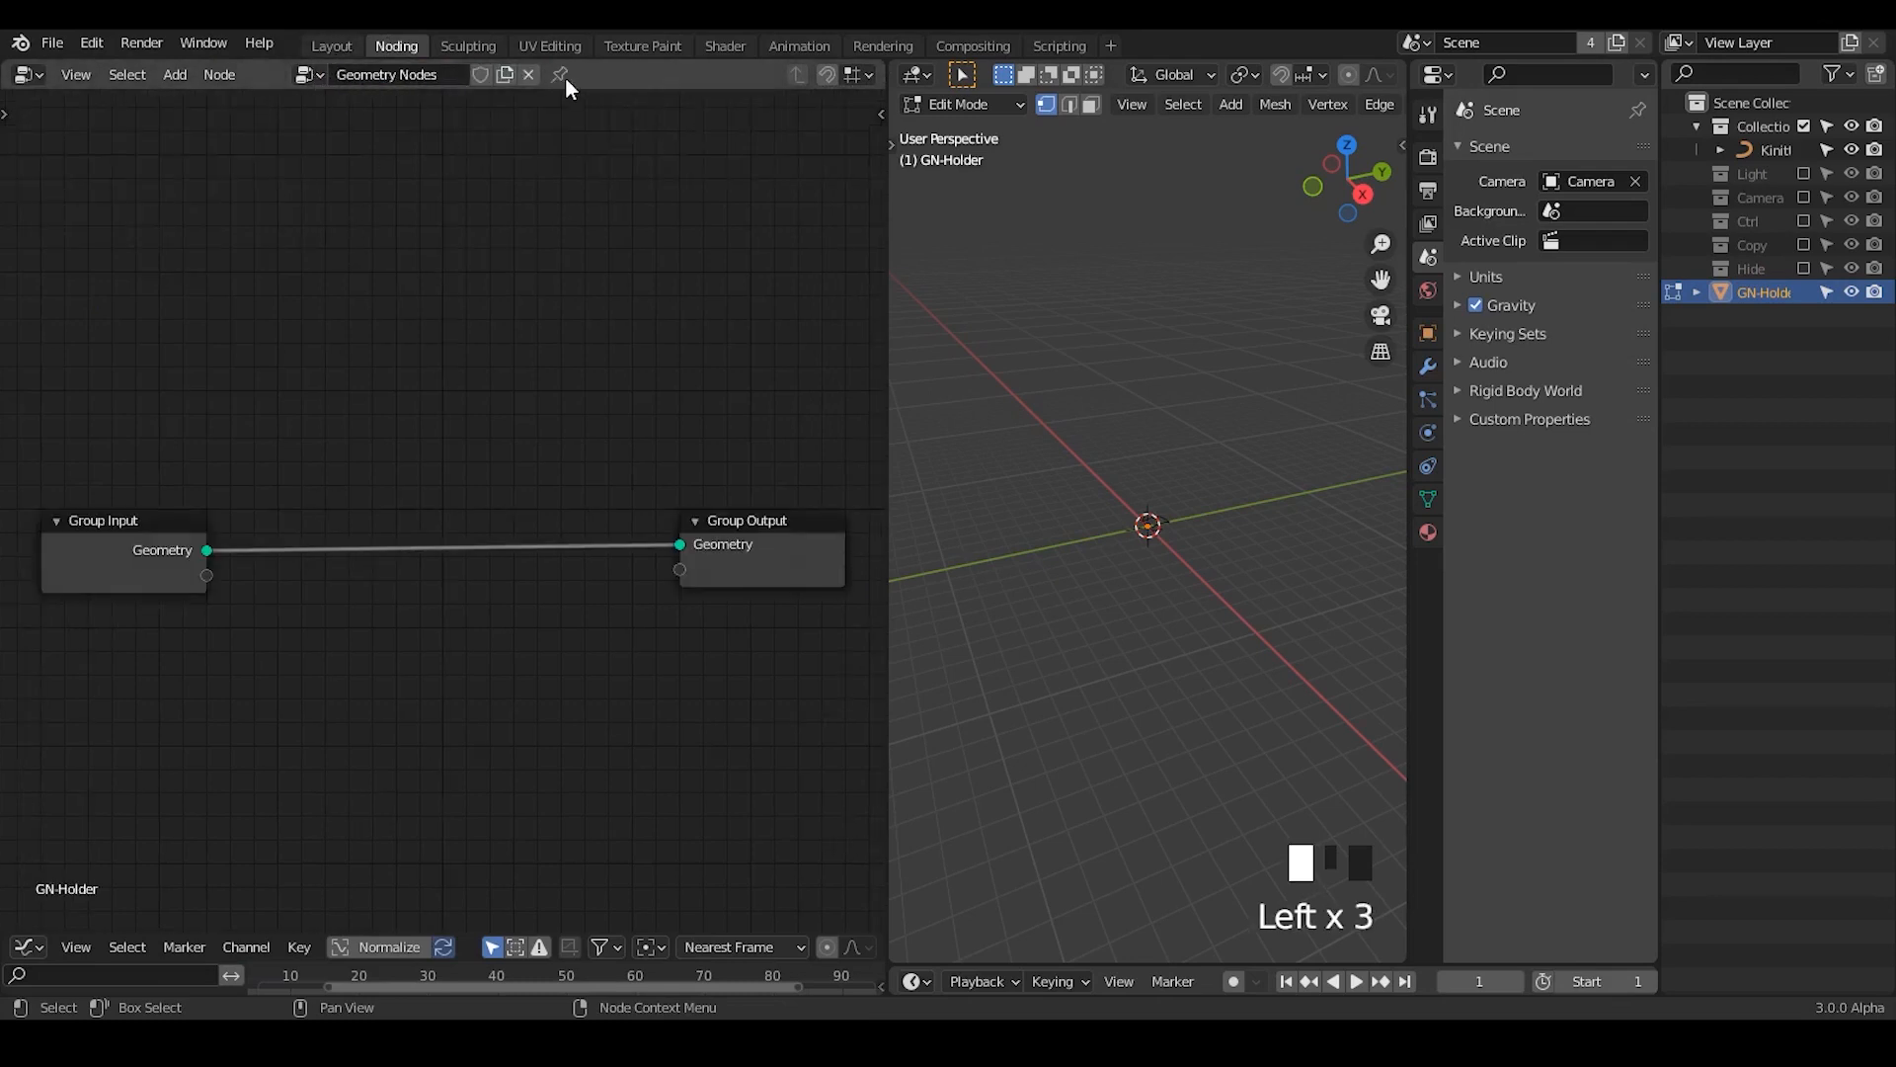
click(1427, 366)
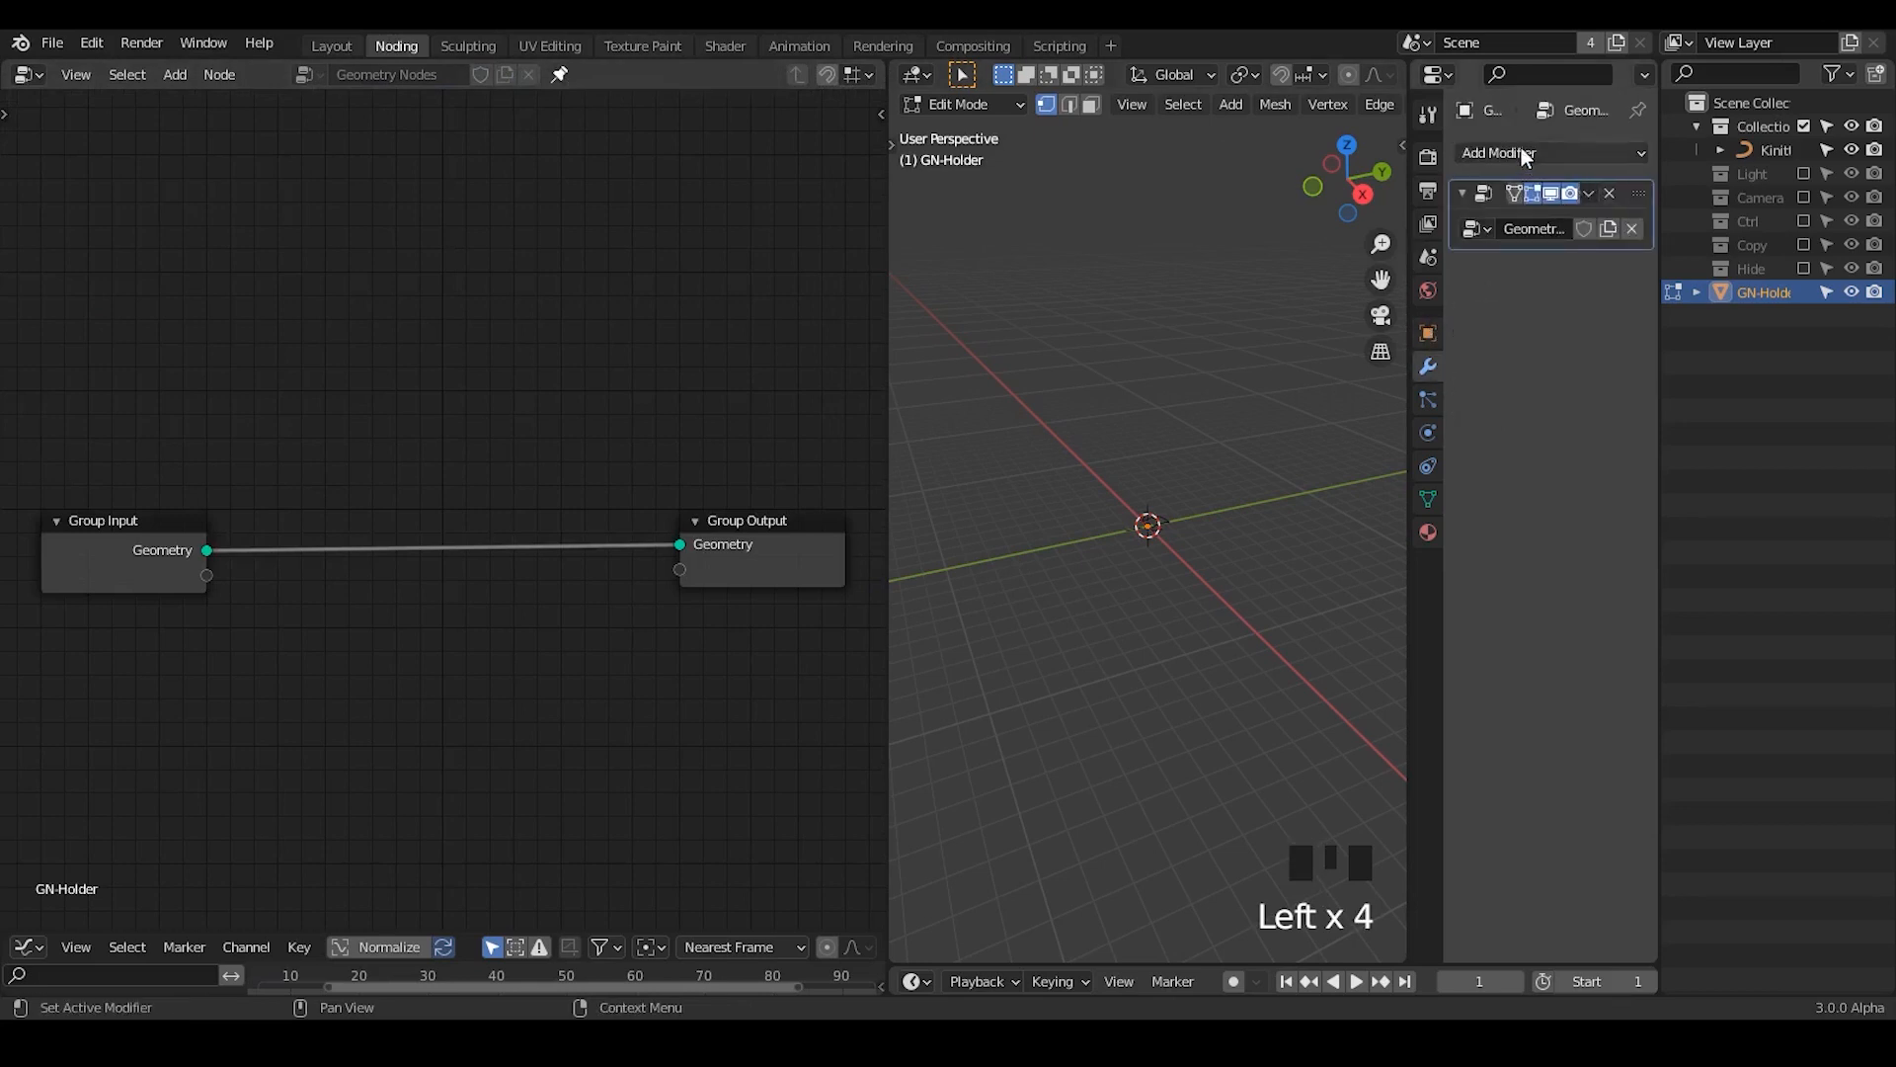
click(1529, 158)
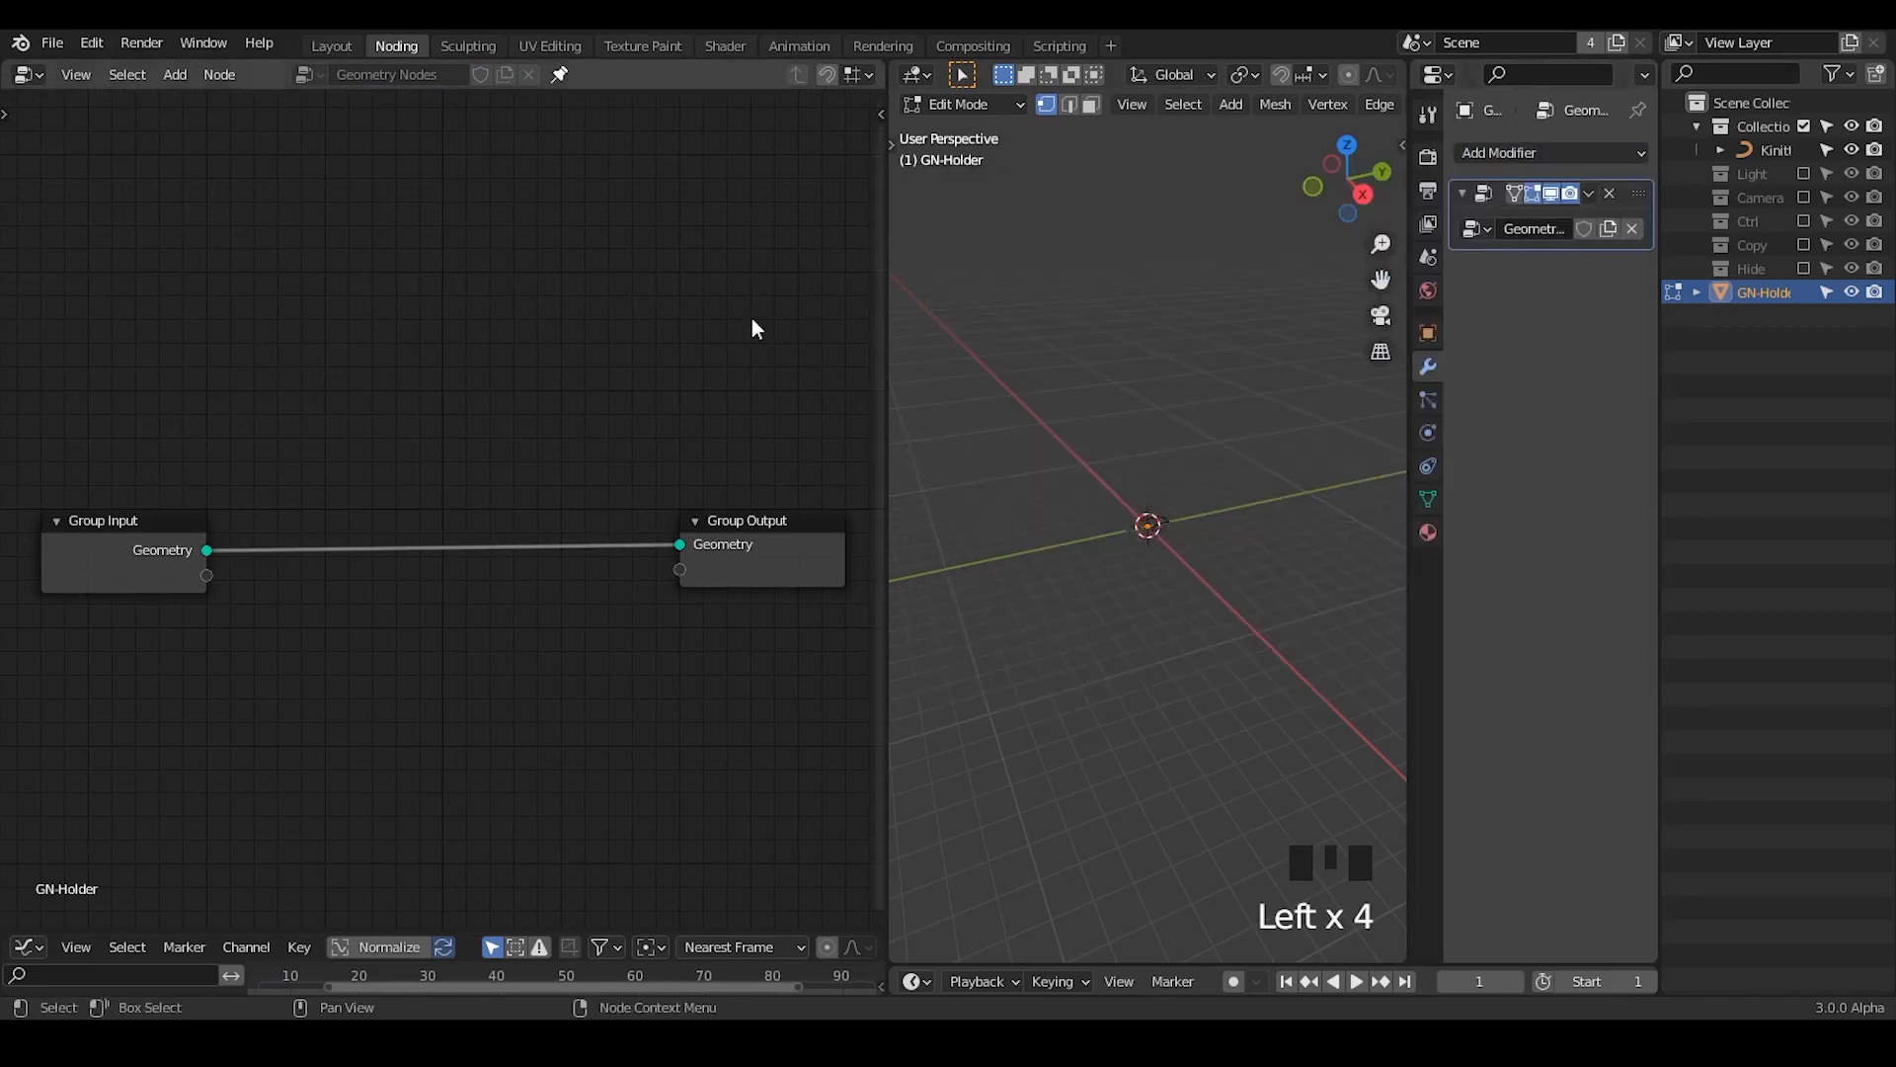
- Return GN-Holder to Object Mode and cut the link between Group Input and Group Output
middle_drag(952, 567, 1206, 457)
key(Tab)
drag(886, 345, 654, 359)
mouse_move(846, 546)
middle_down()
mouse_move(1024, 521)
mouse_move(965, 512)
mouse_move(1031, 487)
middle_up()
middle_drag(242, 555, 233, 492)
mouse_move(274, 363)
ctrl+right_down()
mouse_move(290, 595)
mouse_move(203, 626)
ctrl+right_up()
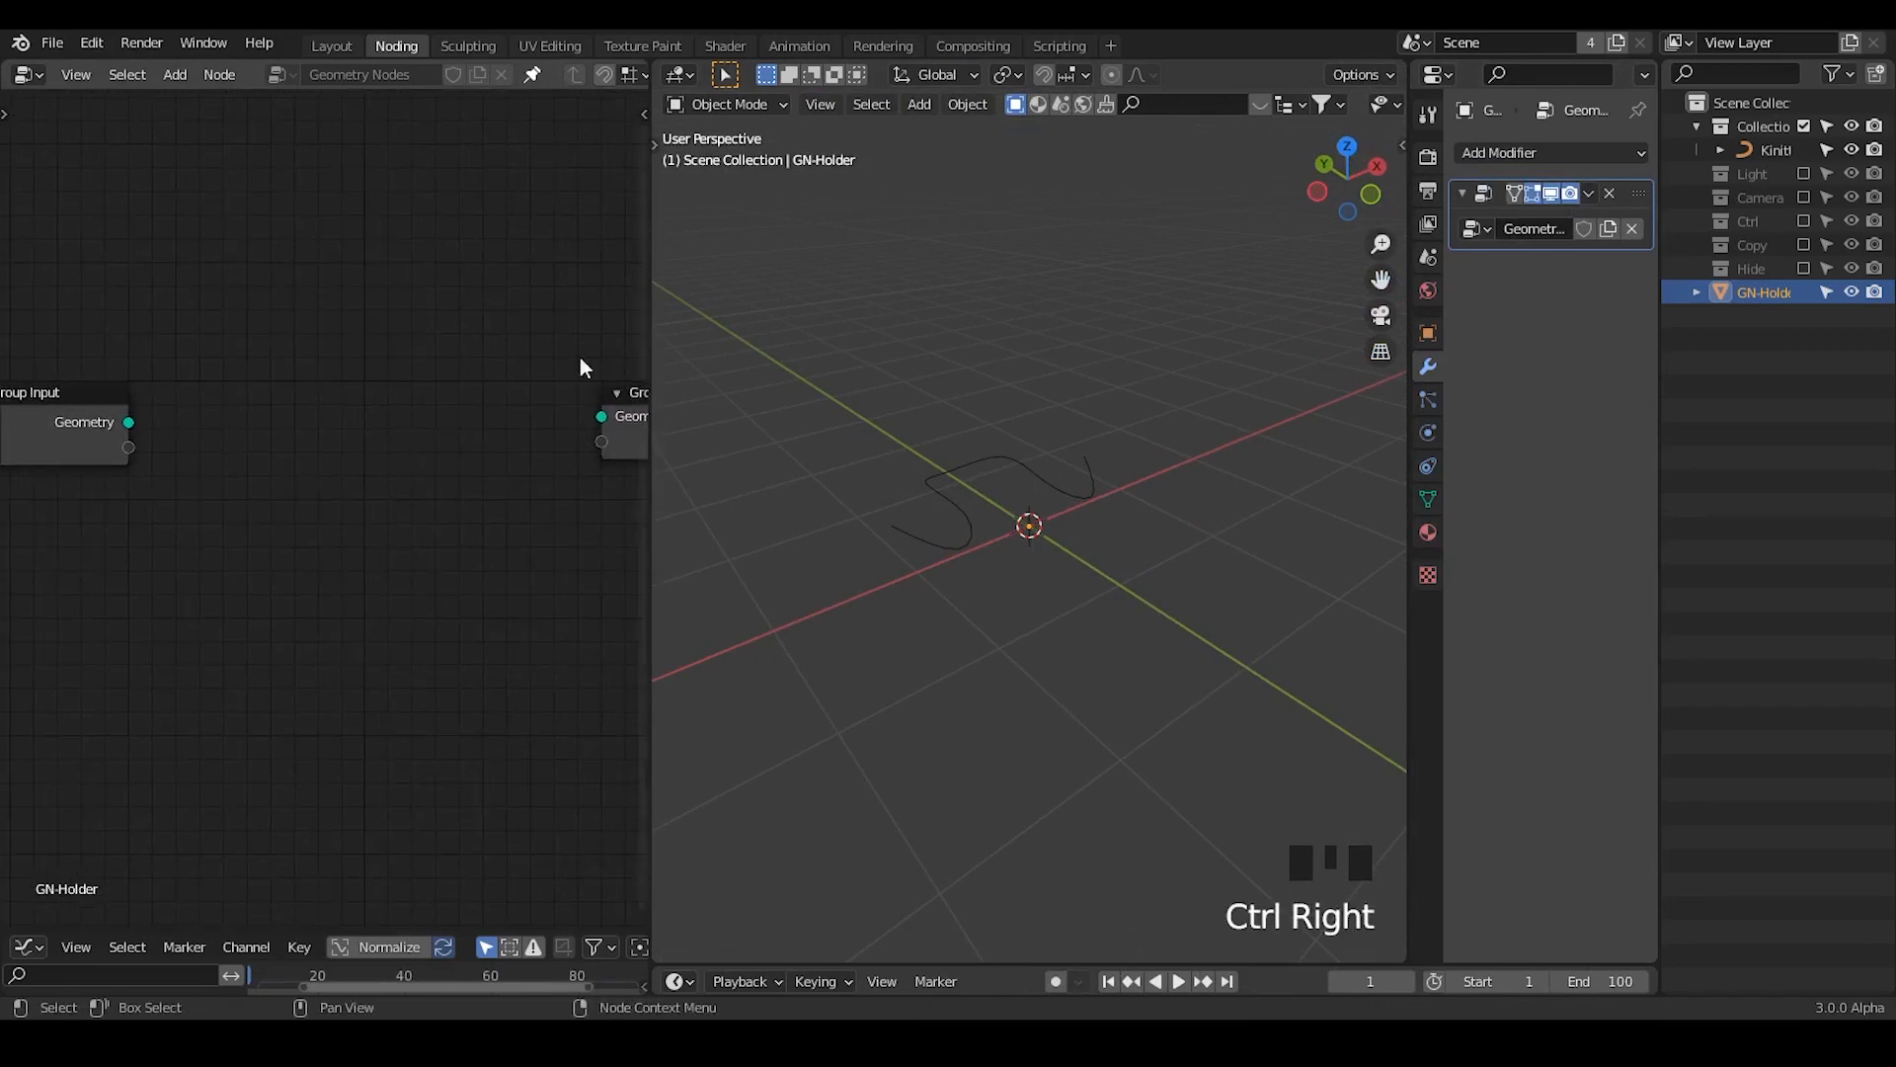
- Add a Grid node below Group Input and connect its Geometry output to Group Output
scroll(413, 514, down, 1)
key(shift+a)
text(sgrid)
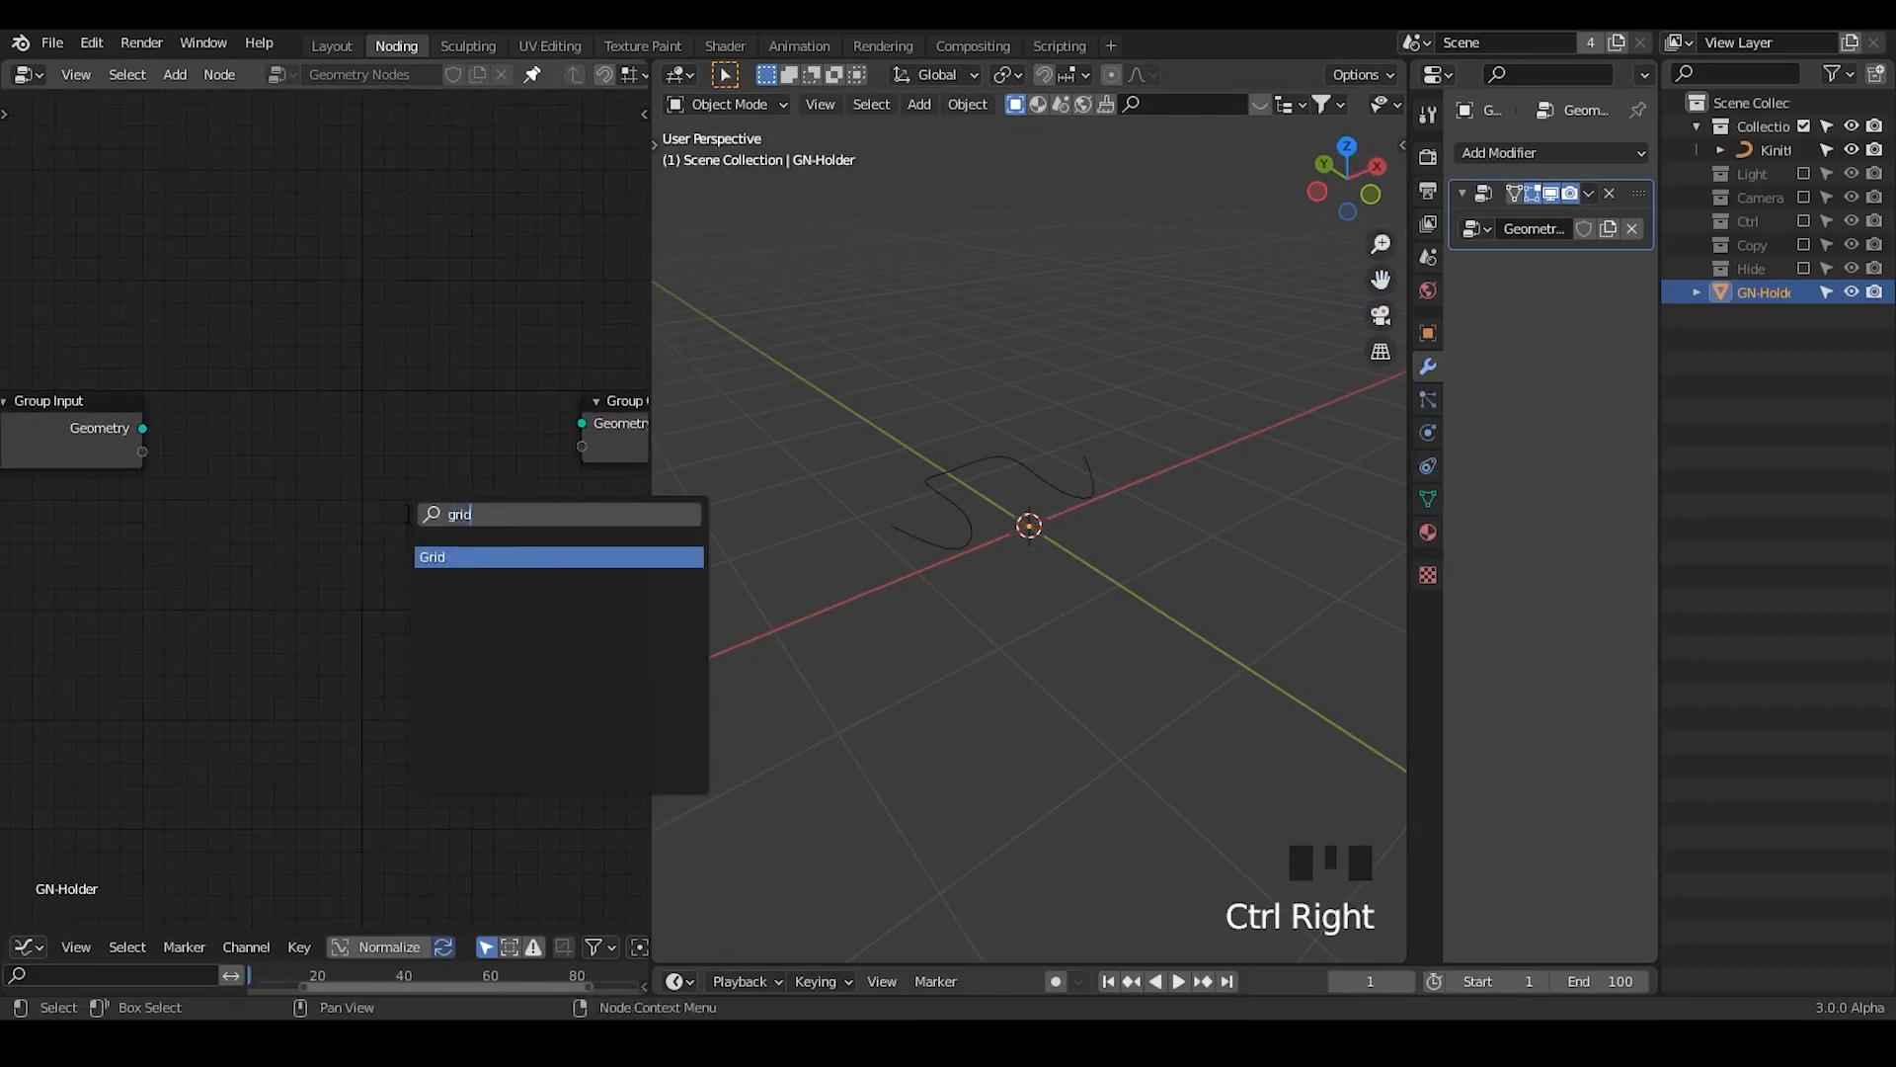
key(Return)
click(37, 556)
drag(186, 590, 586, 424)
drag(69, 571, 138, 513)
- Set the Grid node's Vertices X and Vertices Y to 5
click(171, 613)
text(15)
key(Return)
click(176, 631)
text(15)
key(Return)
click(171, 607)
text(5)
key(Tab)
text(5)
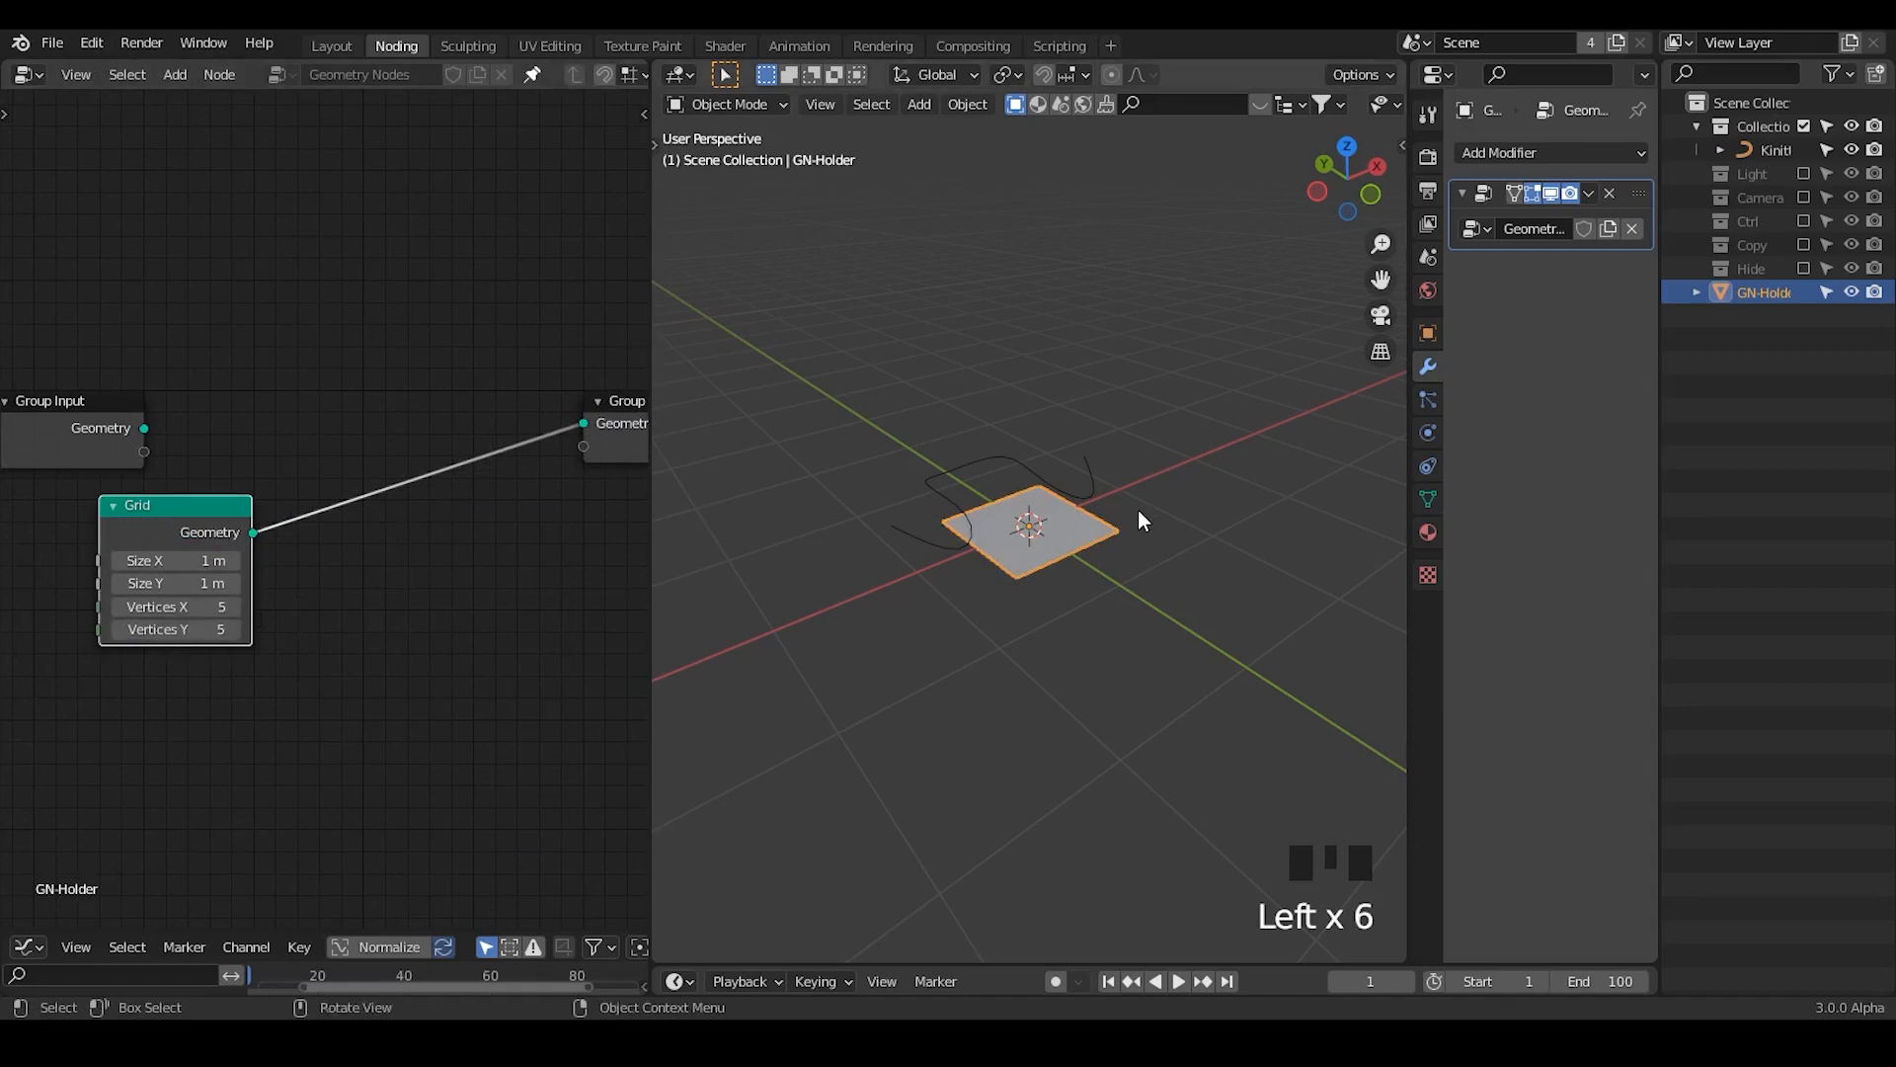
middle_drag(1092, 508, 1062, 533)
click(1062, 484)
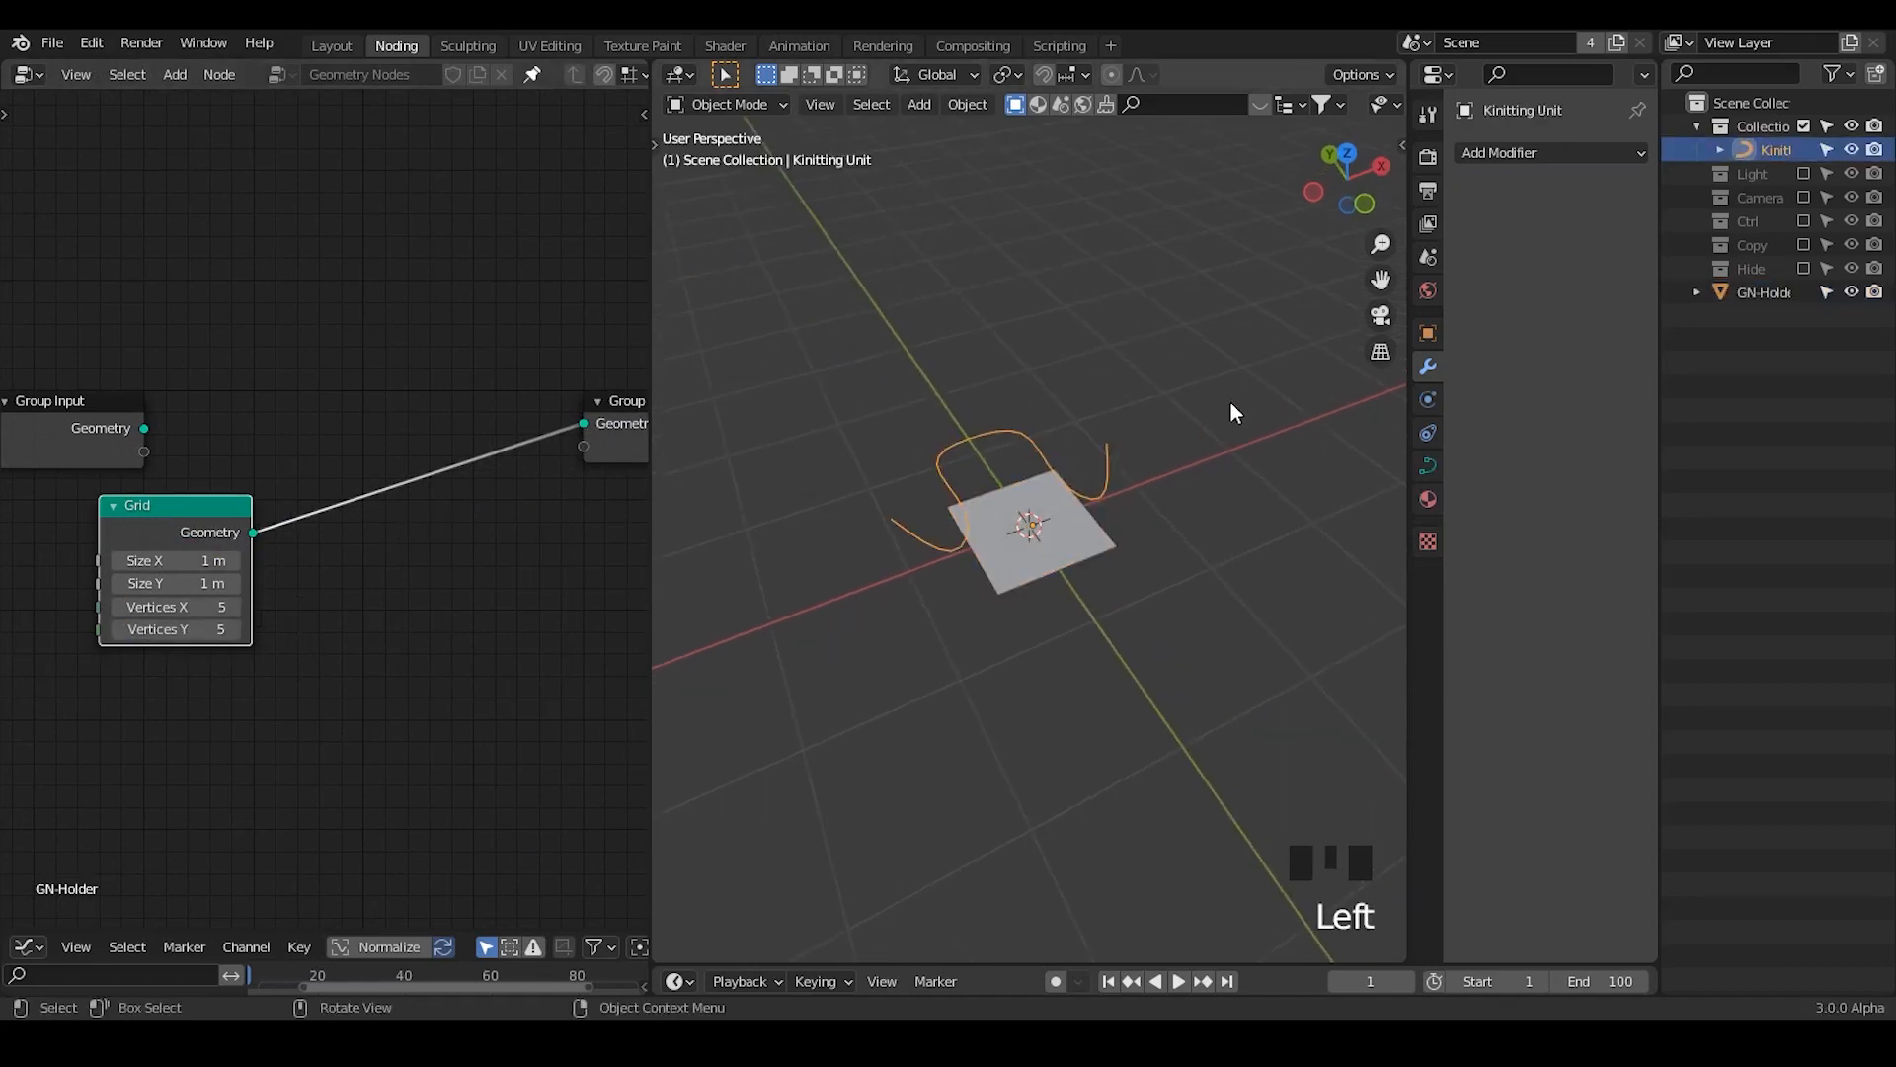
key(s)
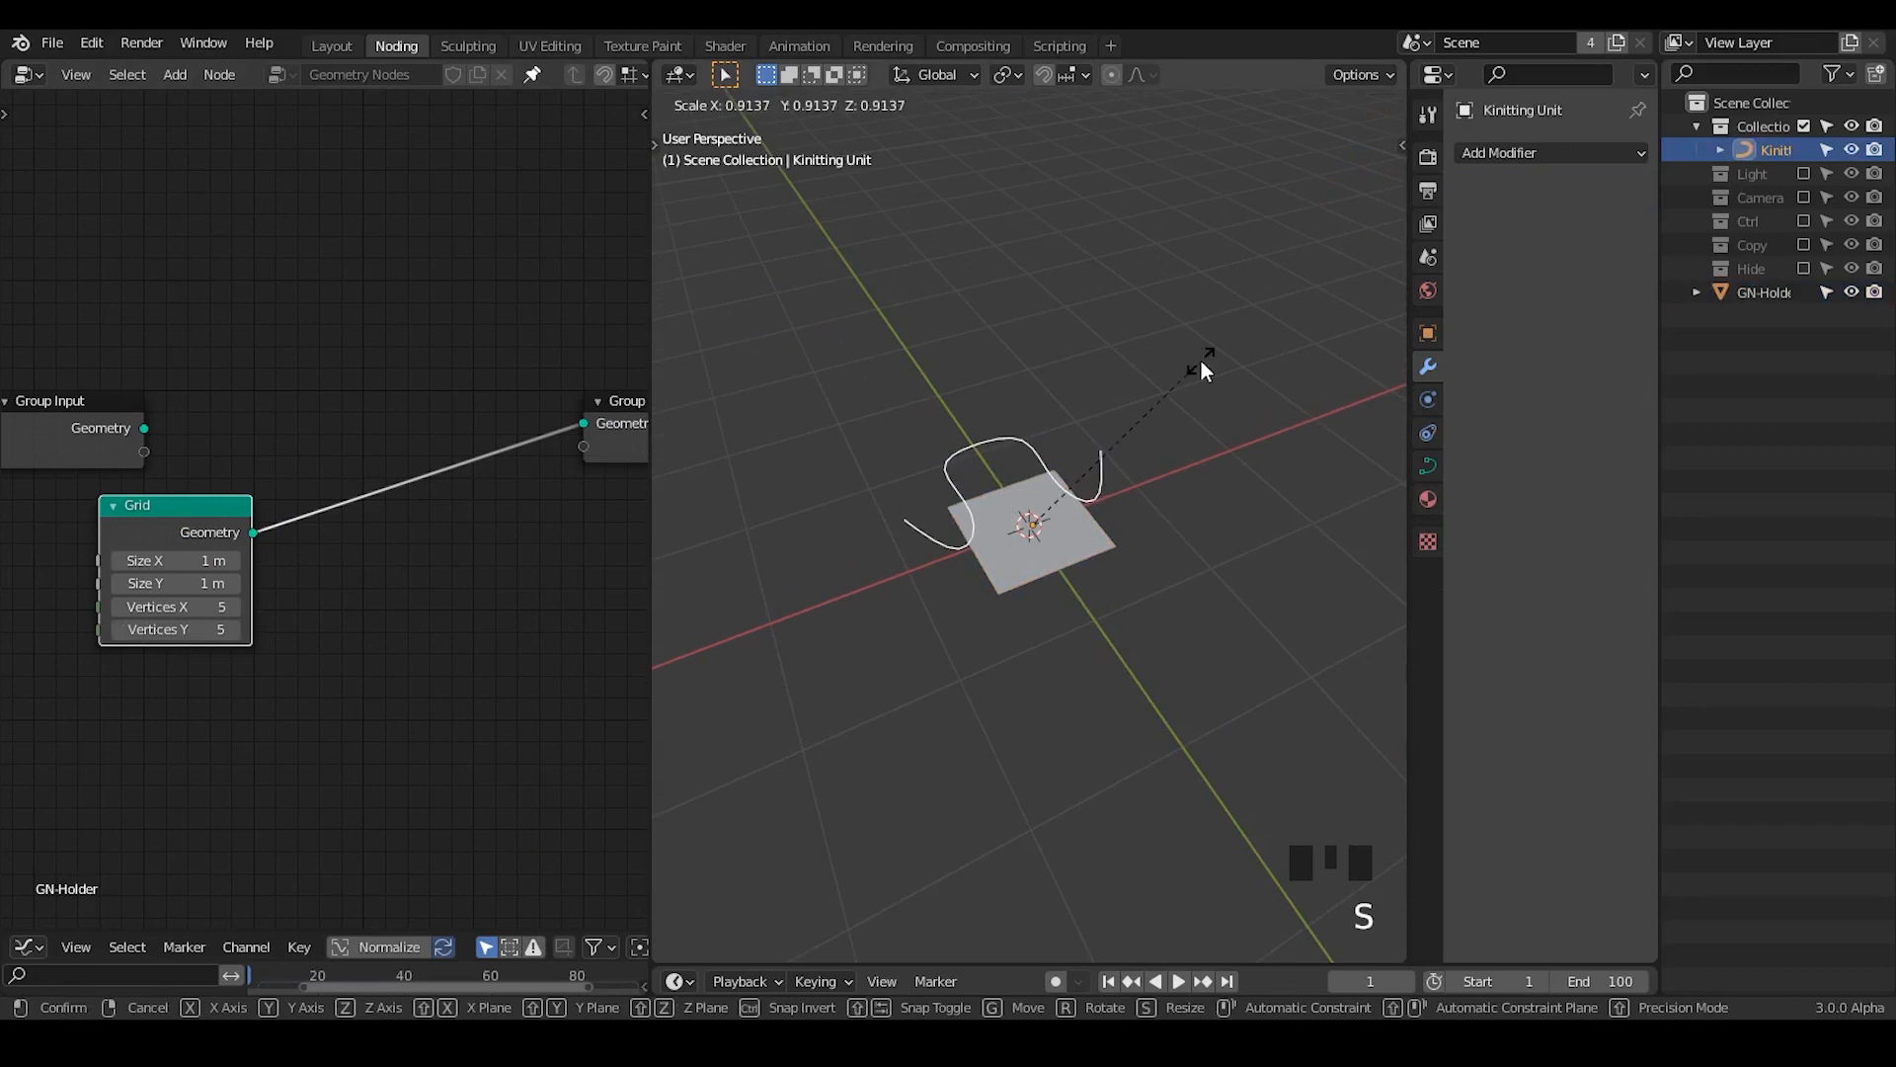
right_click(1198, 364)
- Insert a Point Instance node between Grid and Group Output with Kinitting Unit as its object, and reselect GN-Holder
key(shift+a)
text(spoint inst)
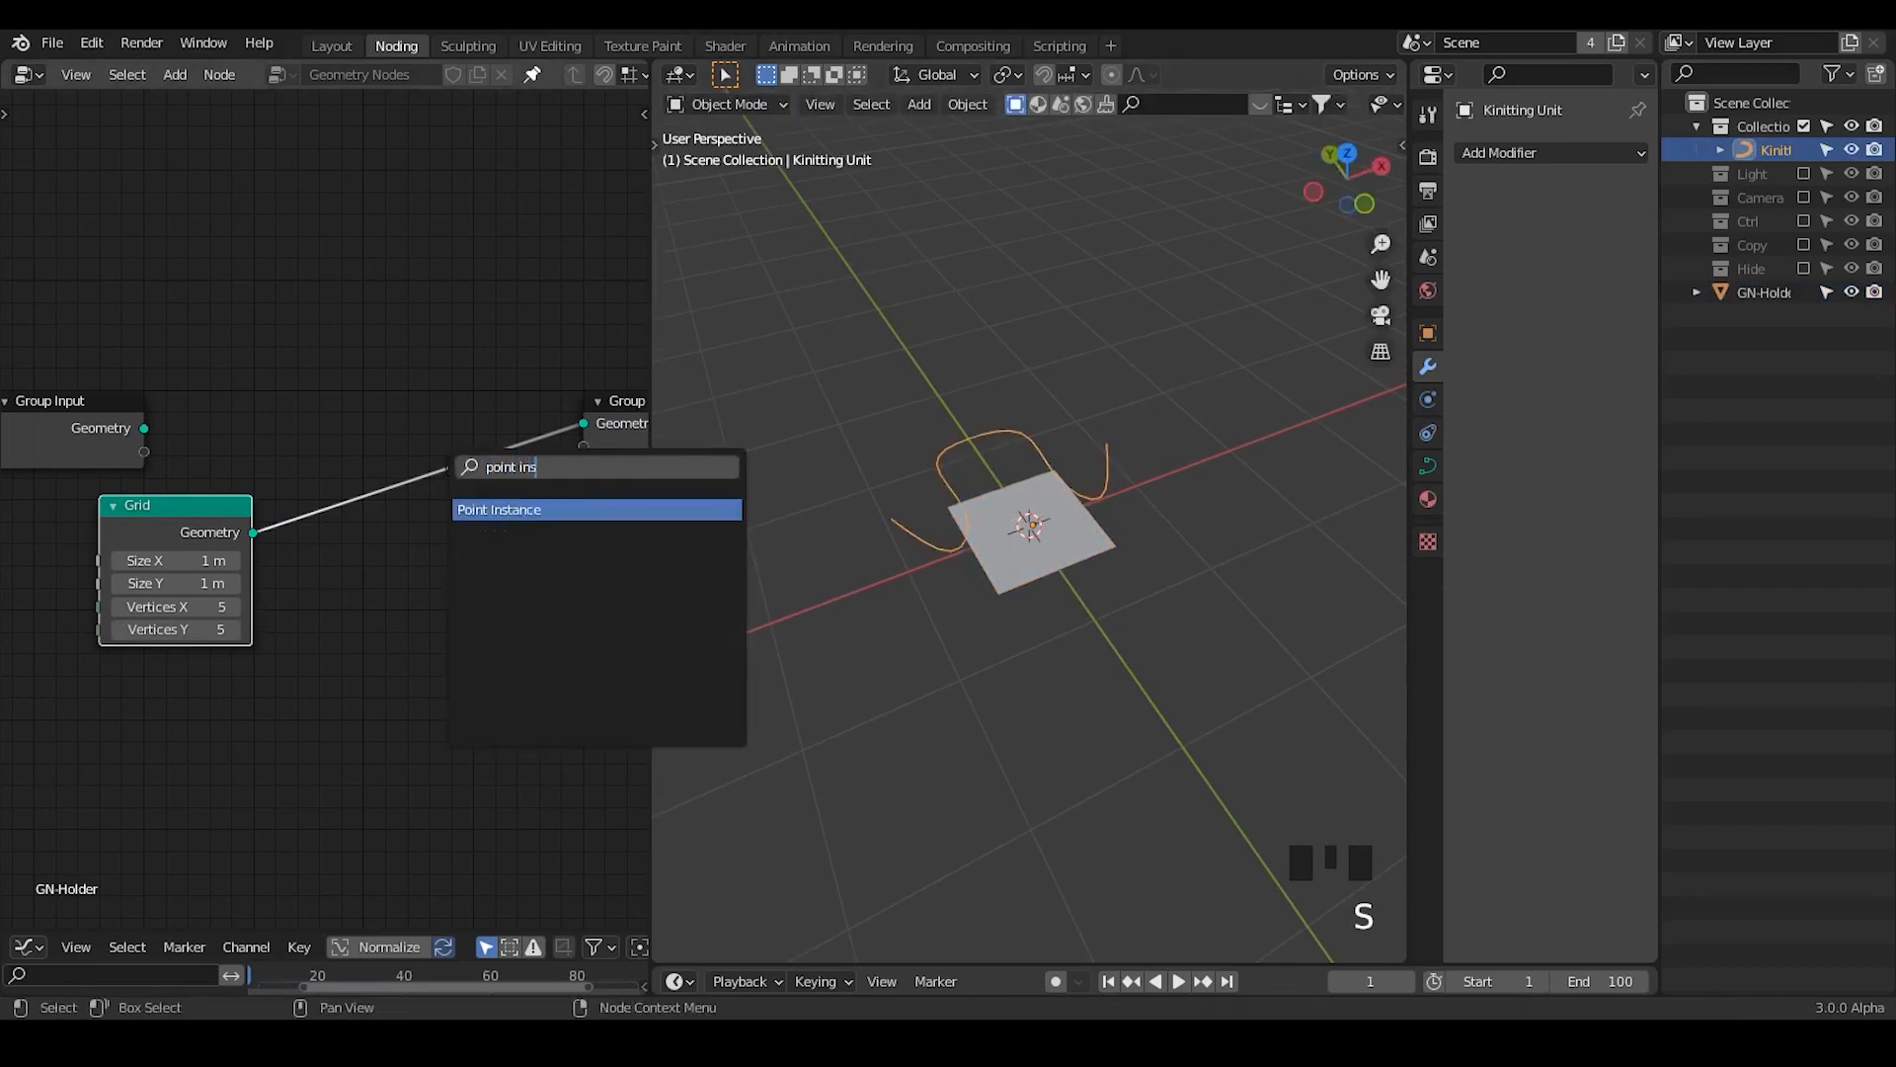
key(Return)
click(491, 560)
click(472, 573)
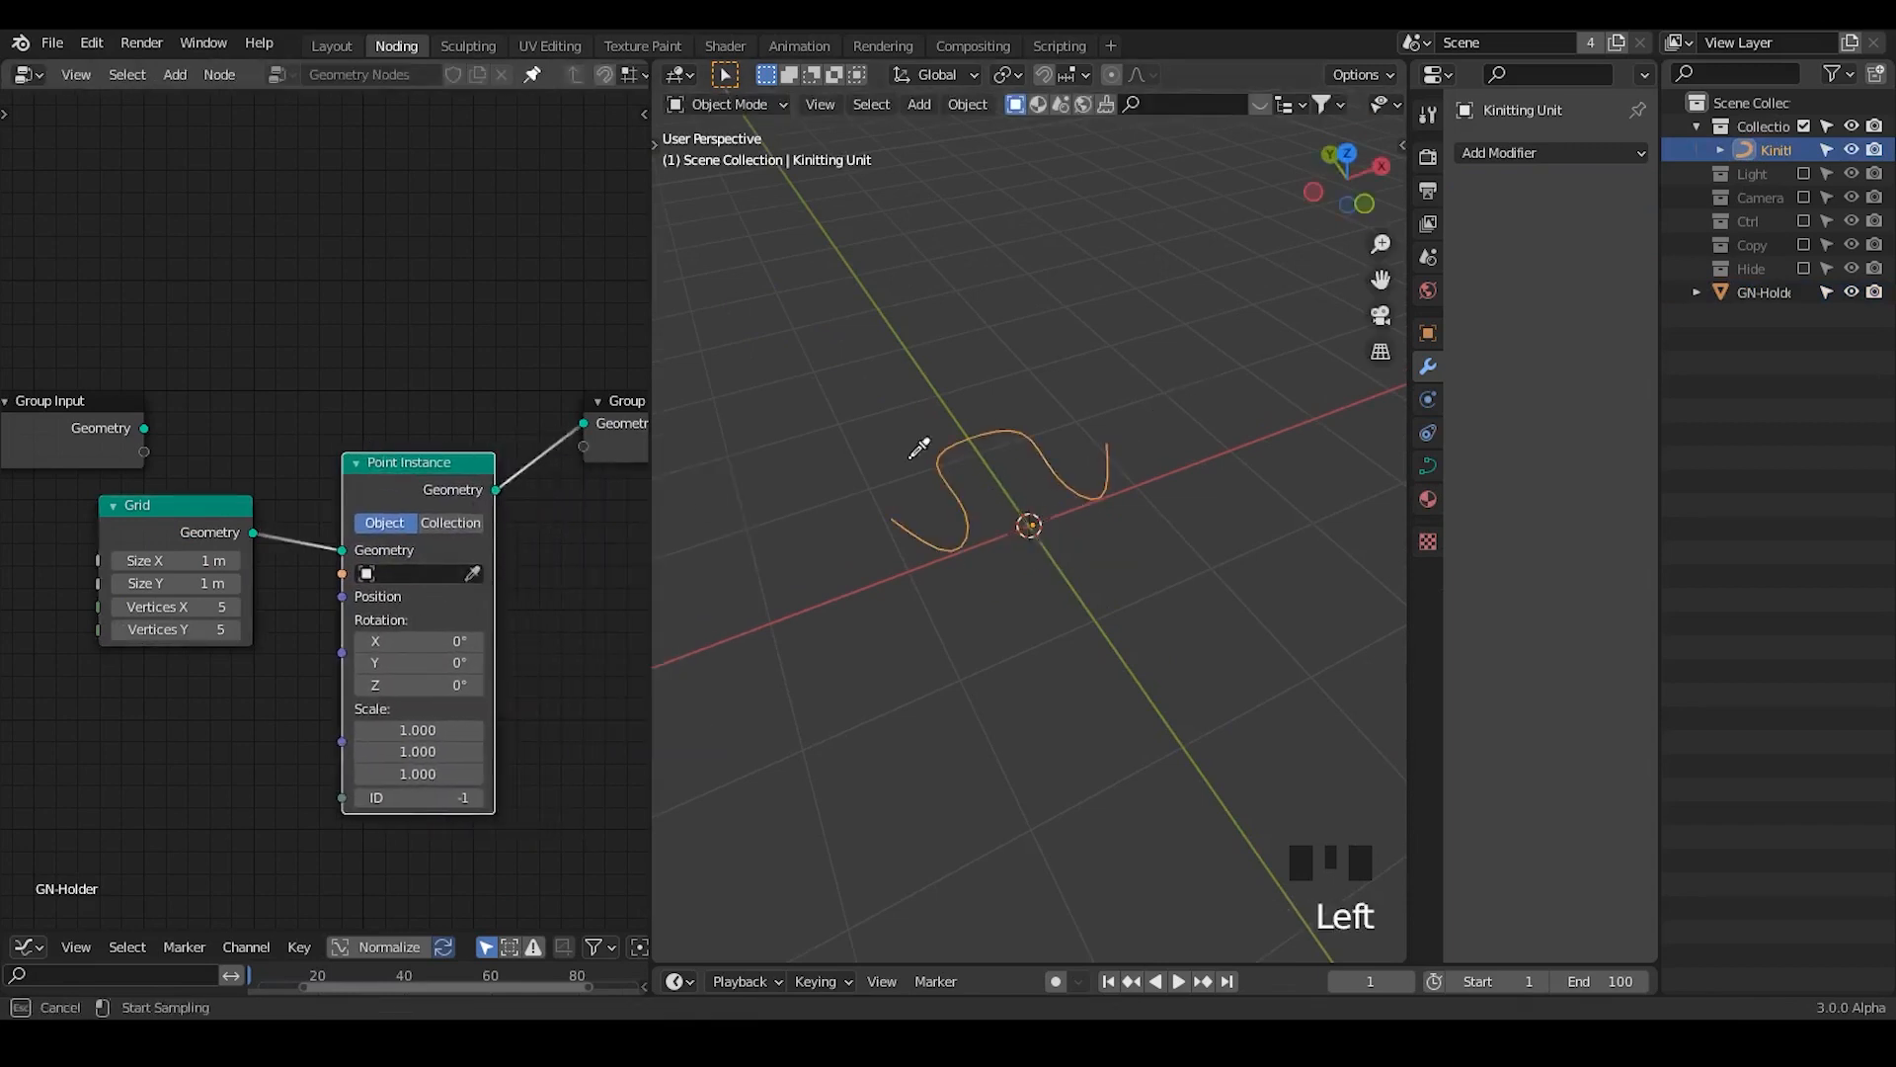
click(1039, 427)
ctrl+middle_drag(1070, 769, 966, 601)
click(982, 643)
- Set the Point Instance node's scale to 0.200 on all three axes
middle_drag(240, 561, 284, 490)
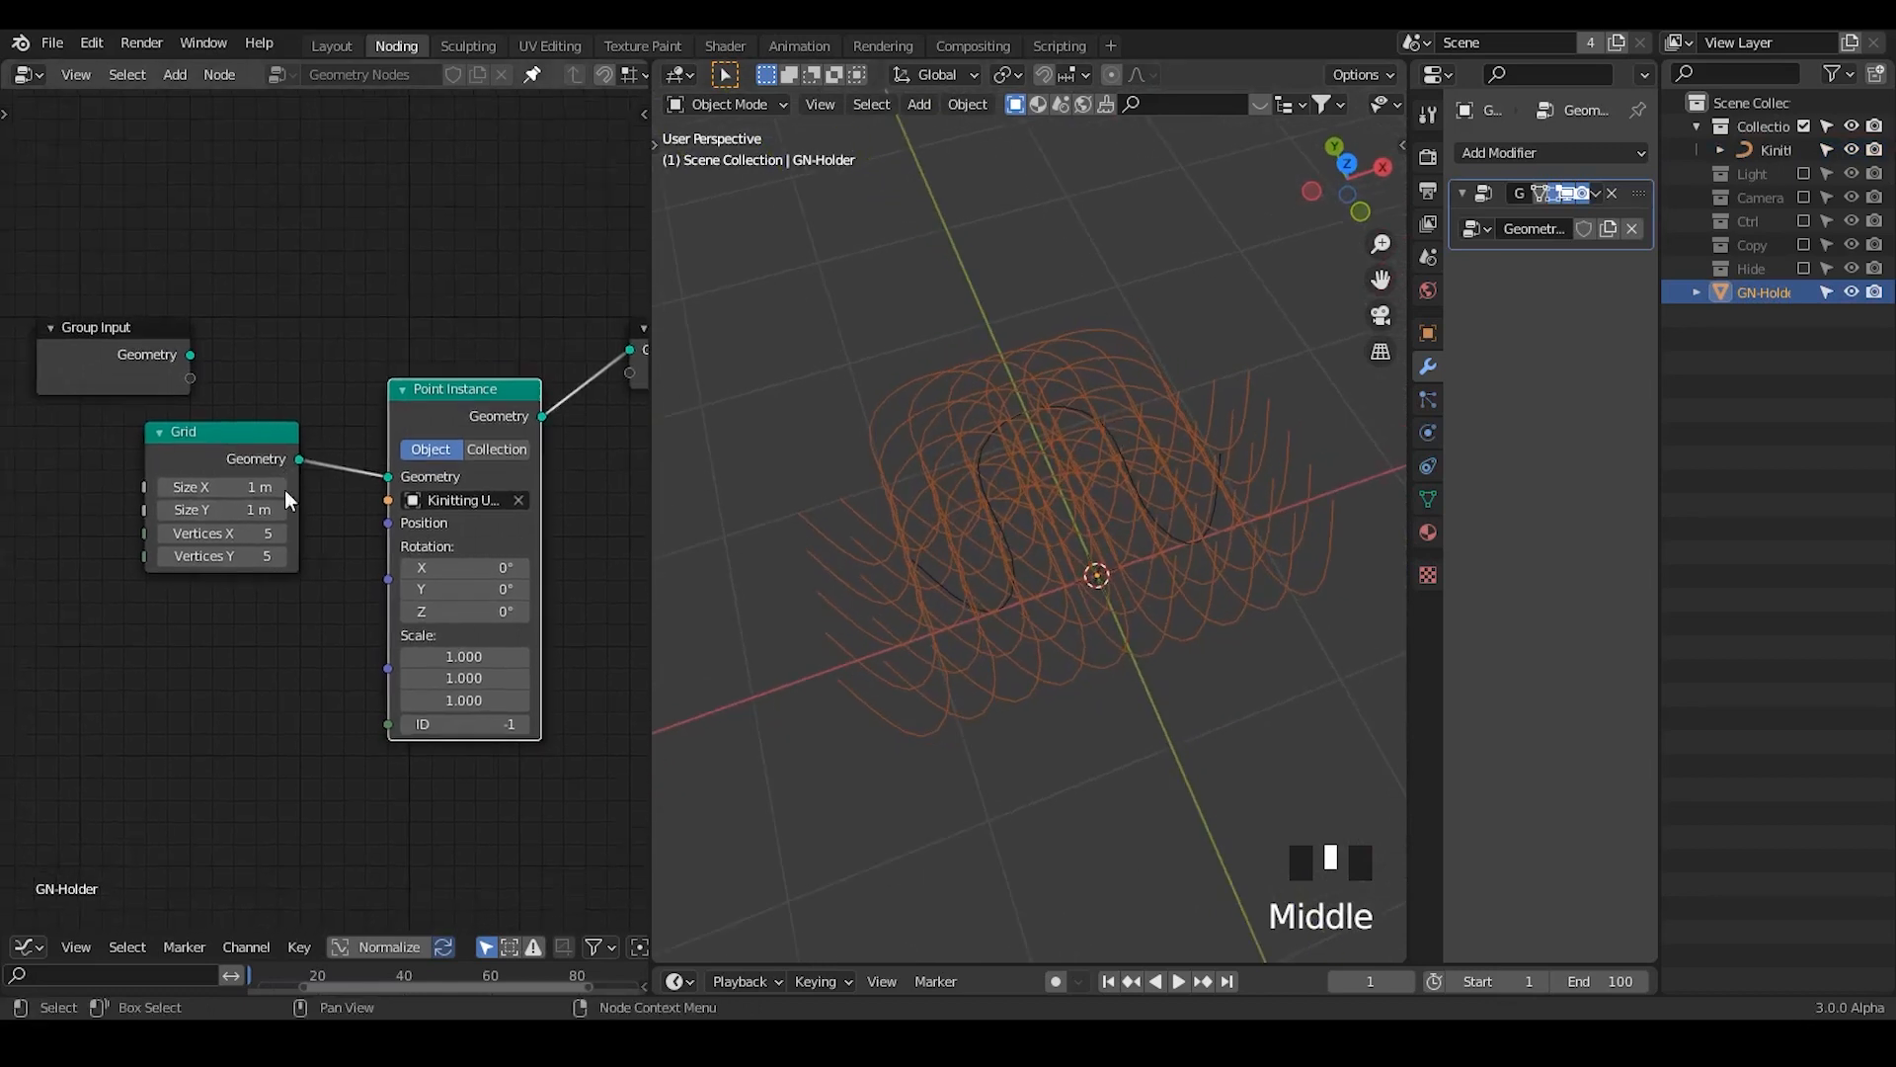
scroll(316, 523, up, 1)
click(500, 676)
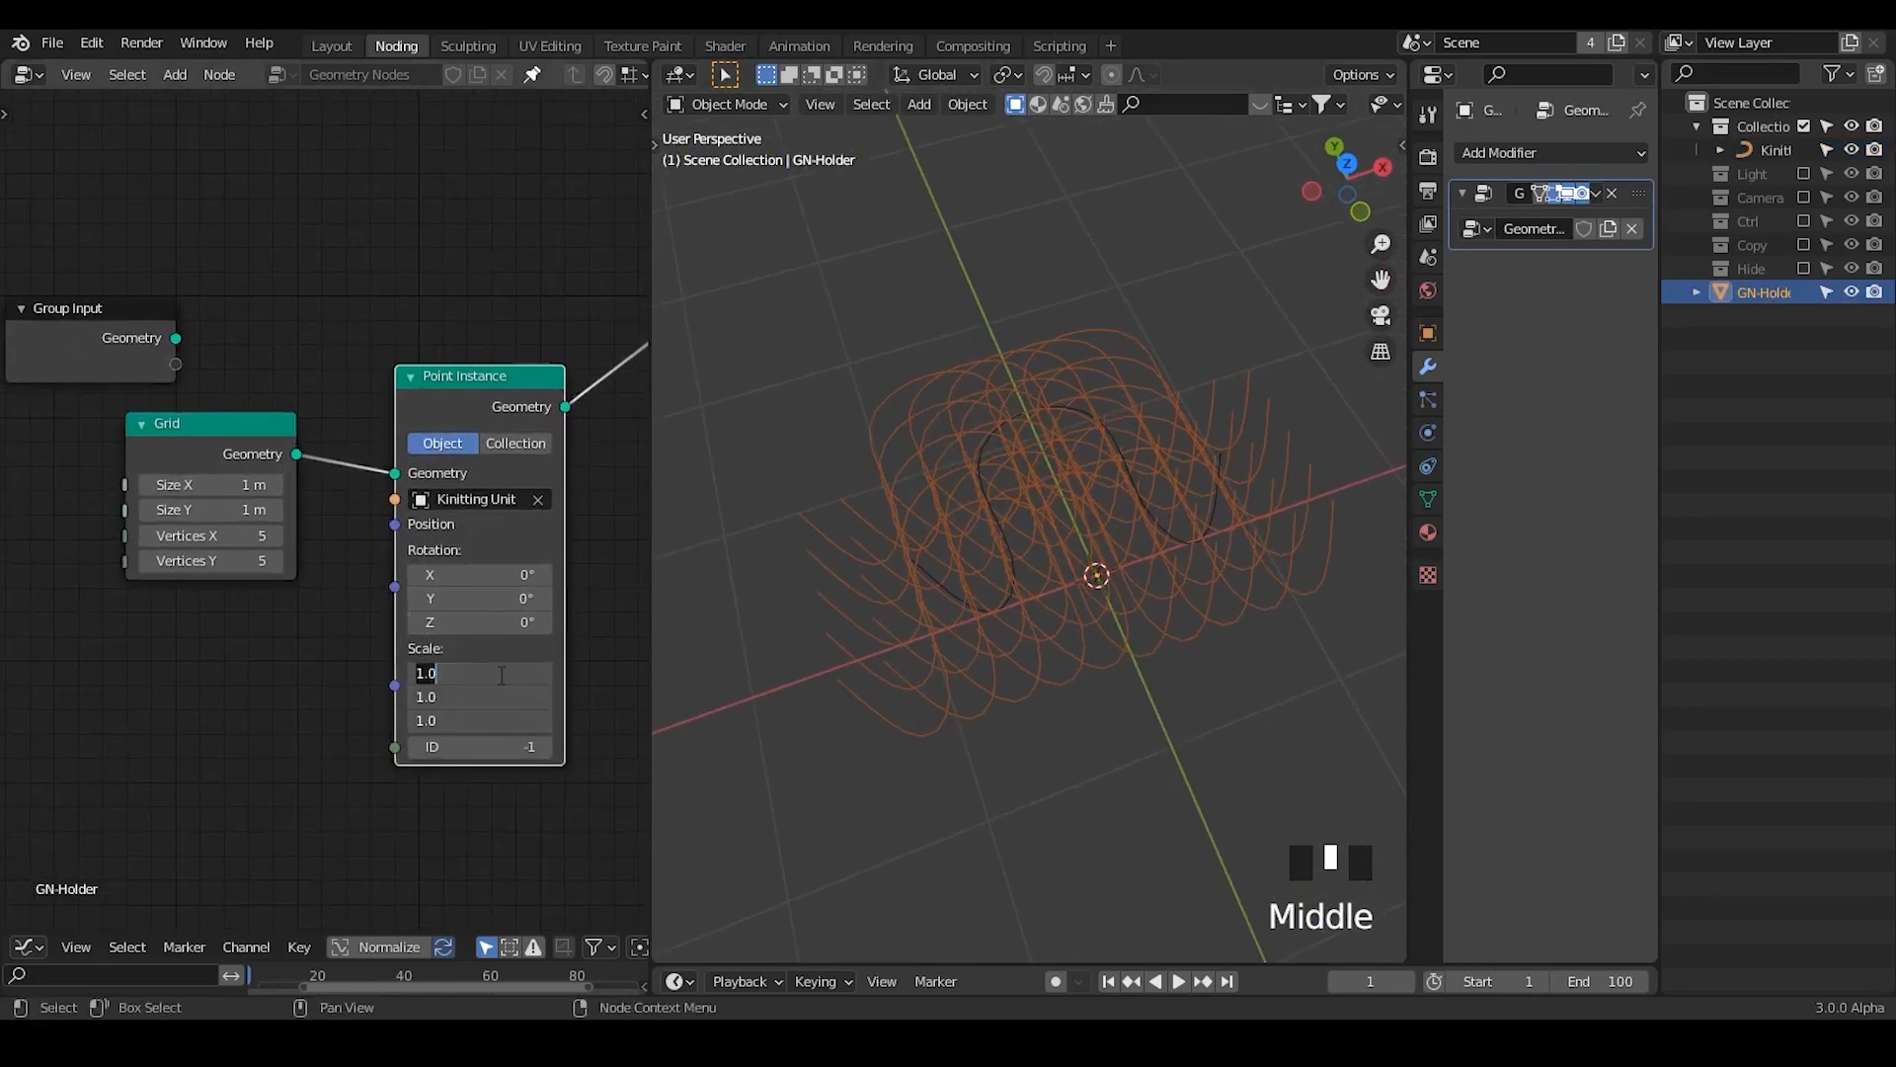
key(Return)
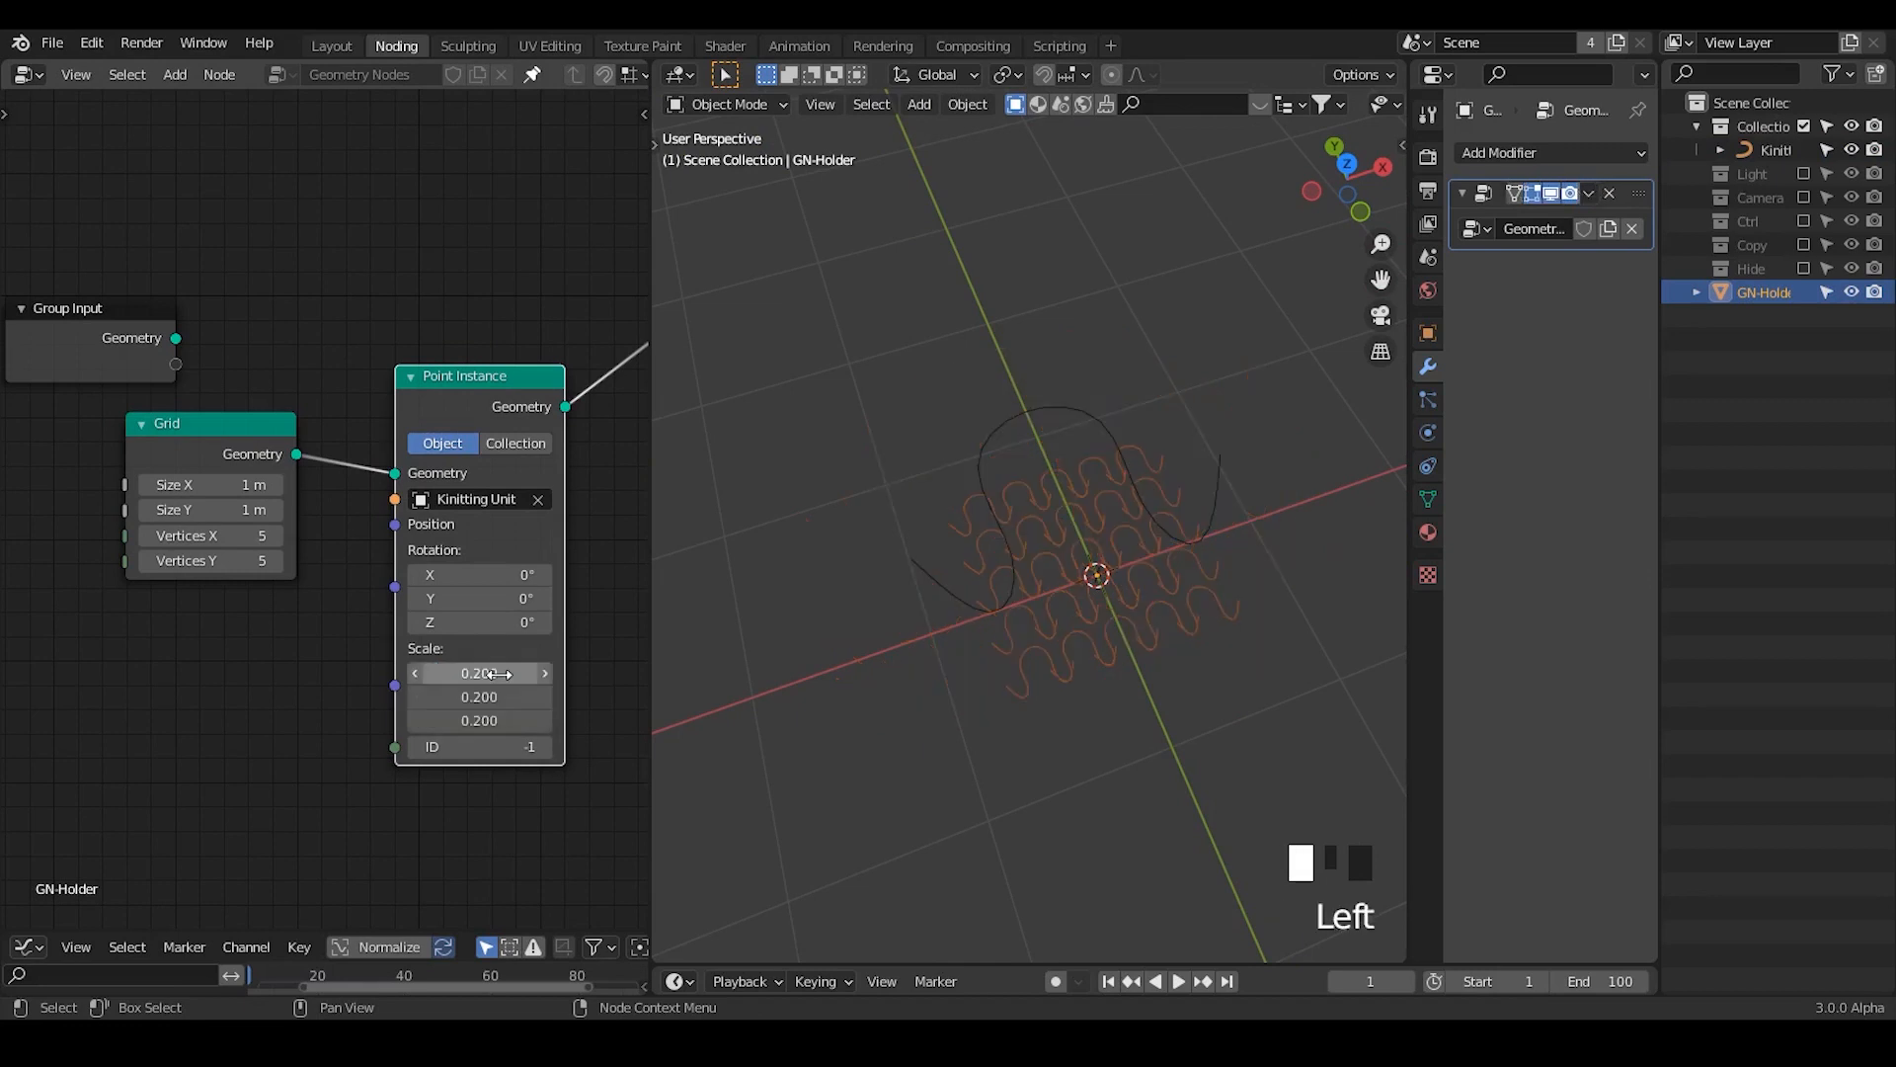
ctrl+middle_drag(1050, 667, 1165, 501)
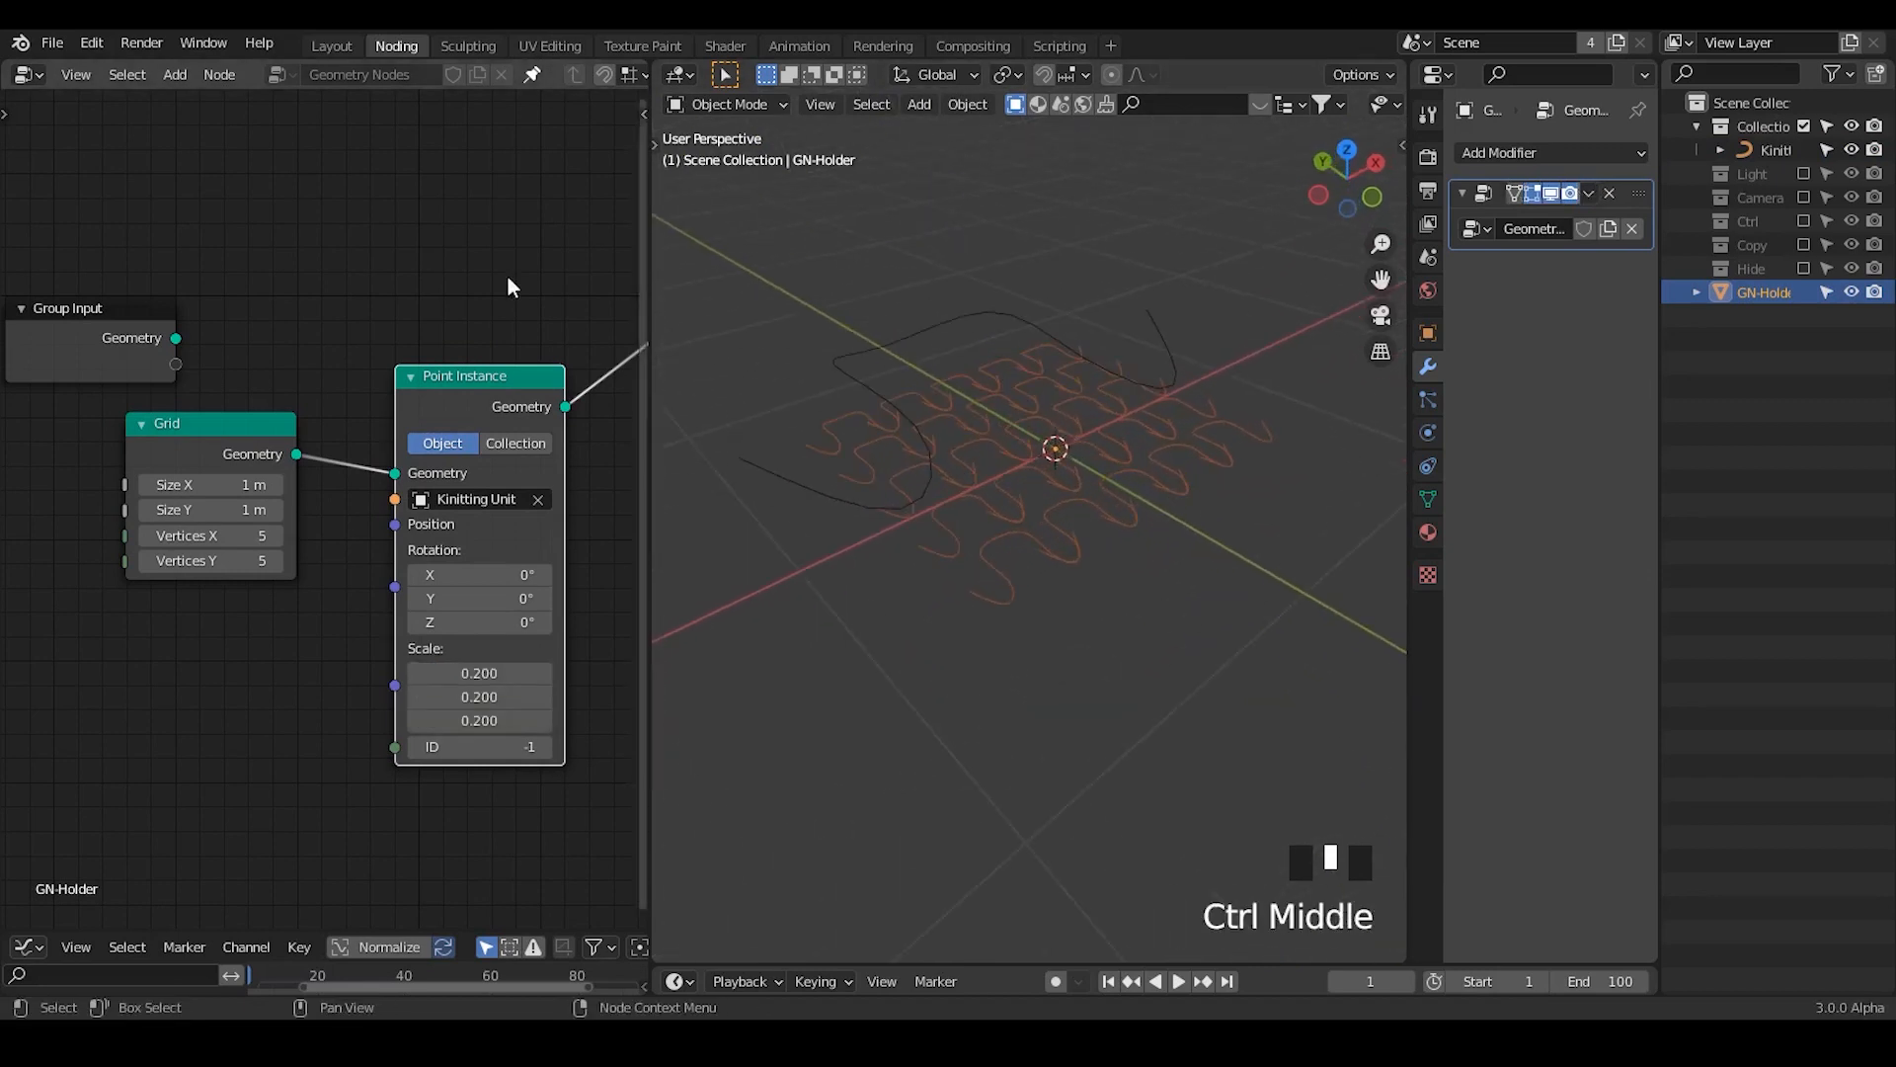
- Widen the node editor and space out the Grid and Point Instance nodes
middle_drag(488, 391, 460, 353)
drag(460, 354, 460, 307)
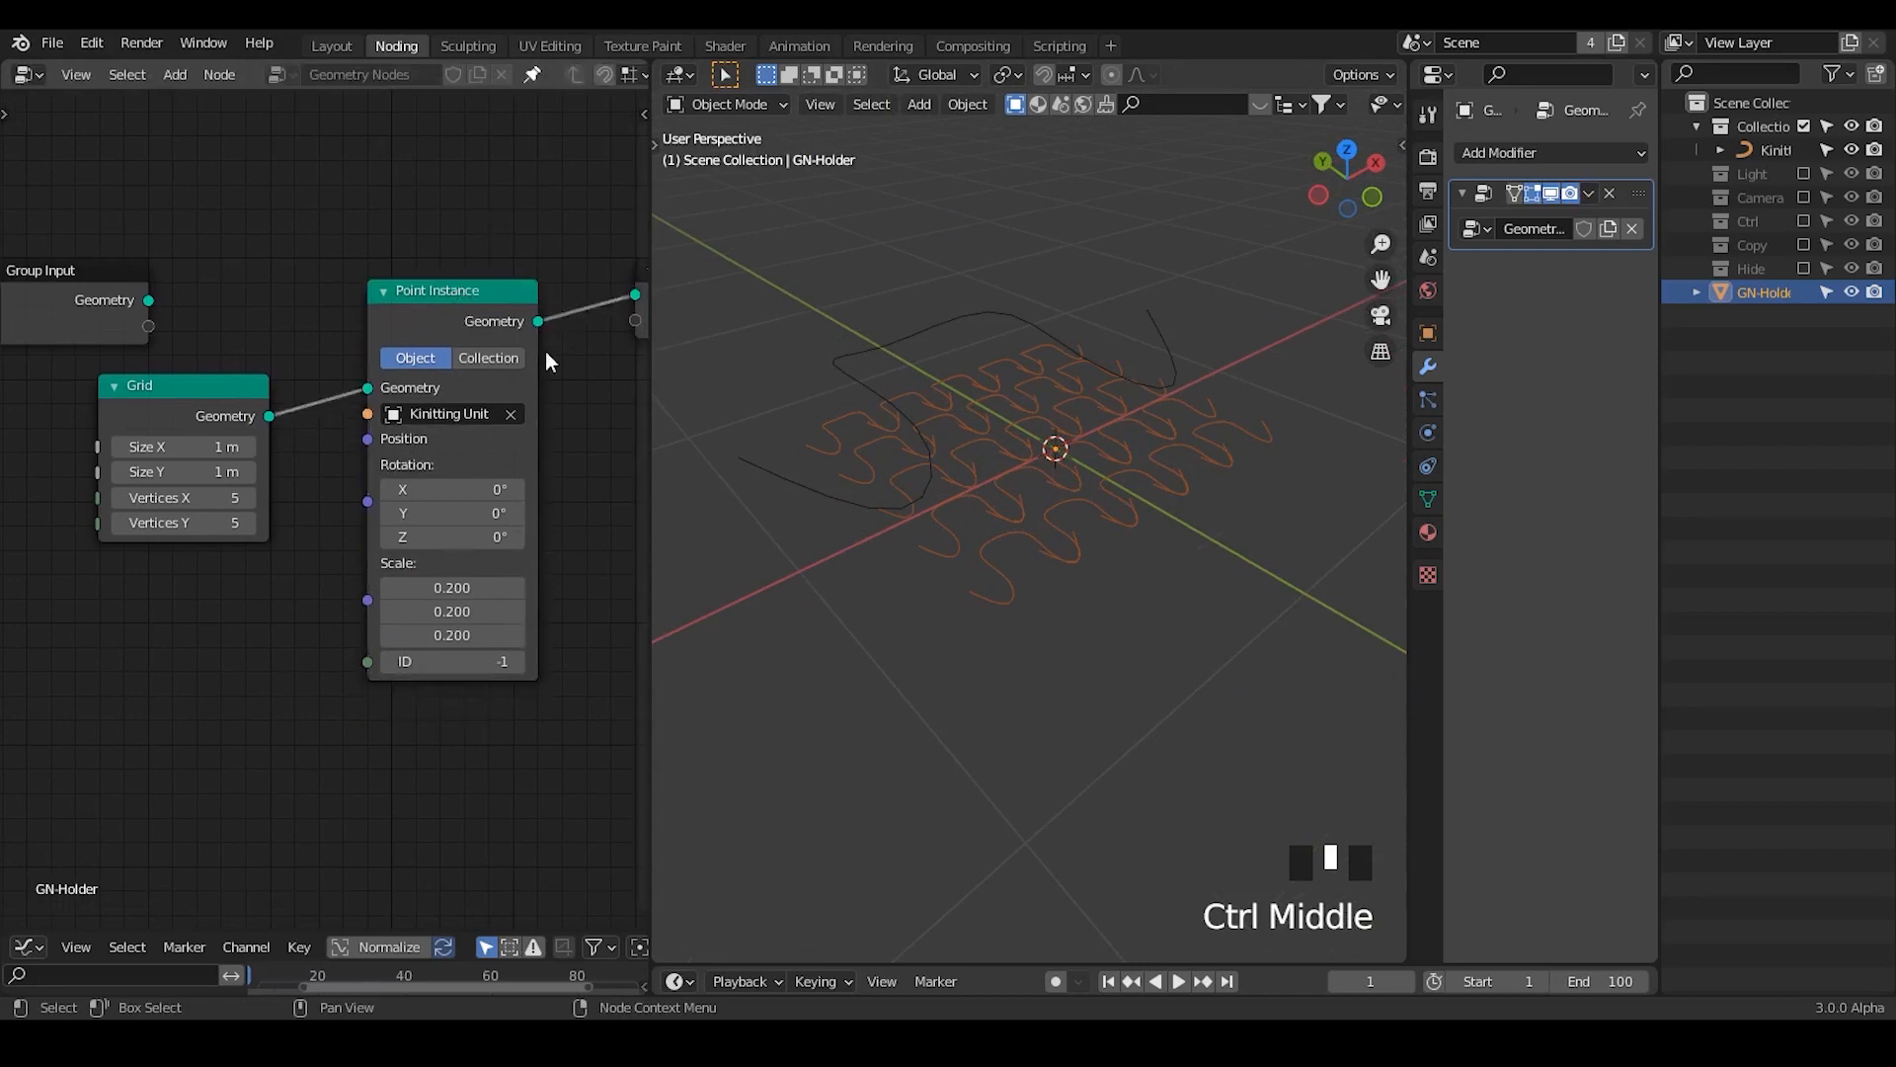
drag(653, 370, 760, 371)
drag(476, 316, 464, 341)
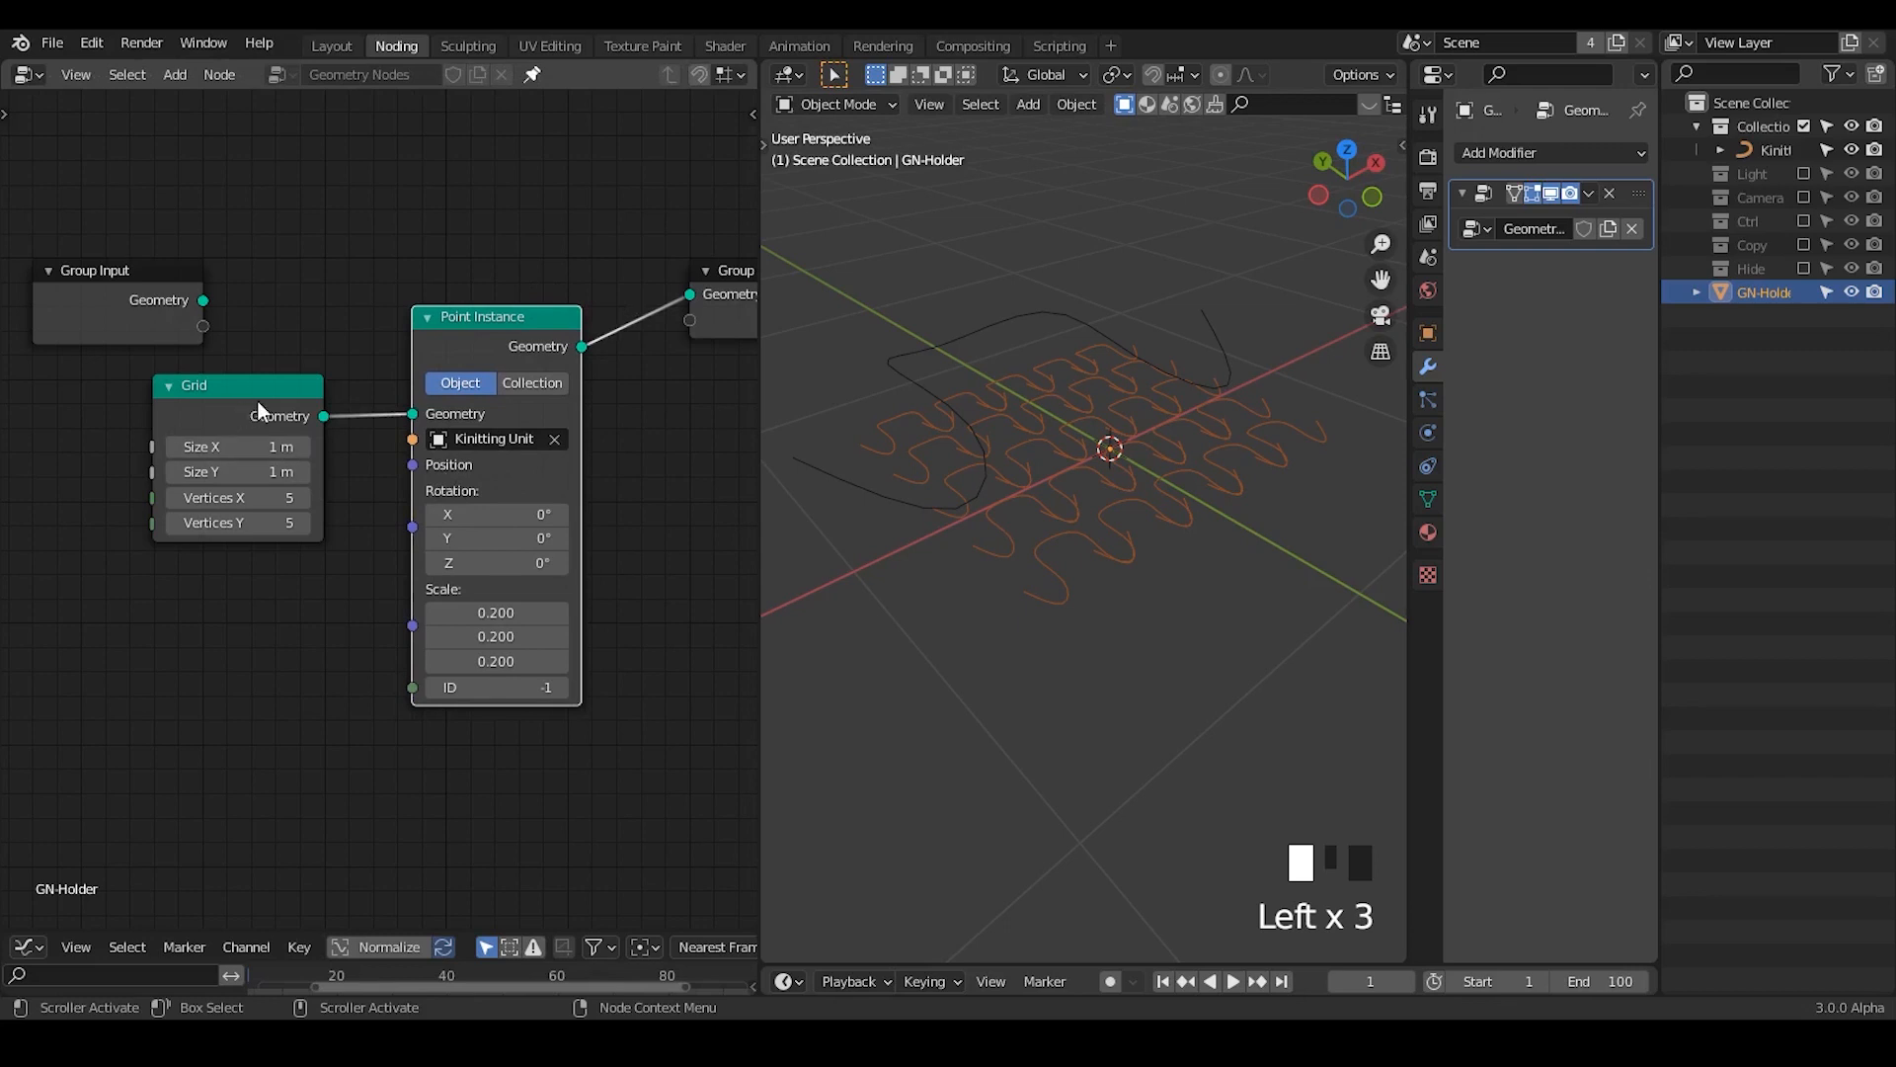
drag(257, 401, 190, 408)
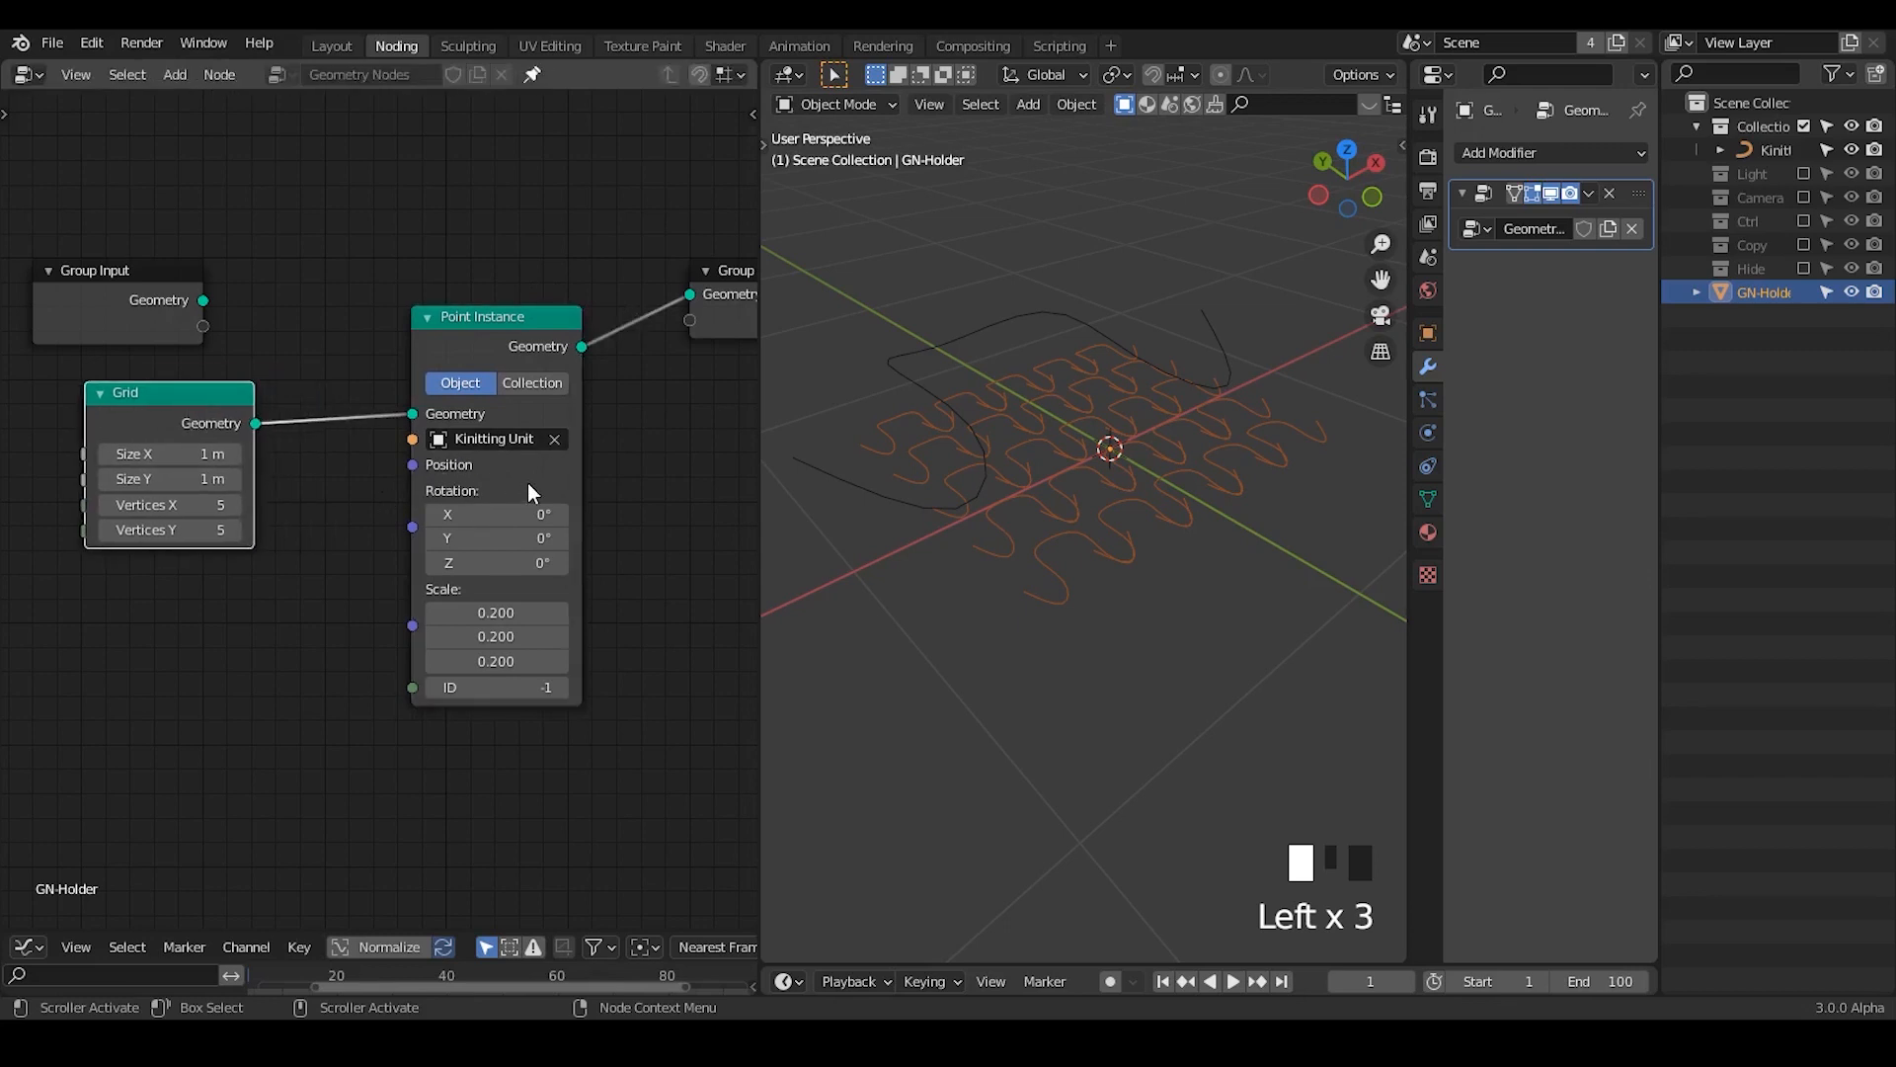
drag(523, 381, 486, 394)
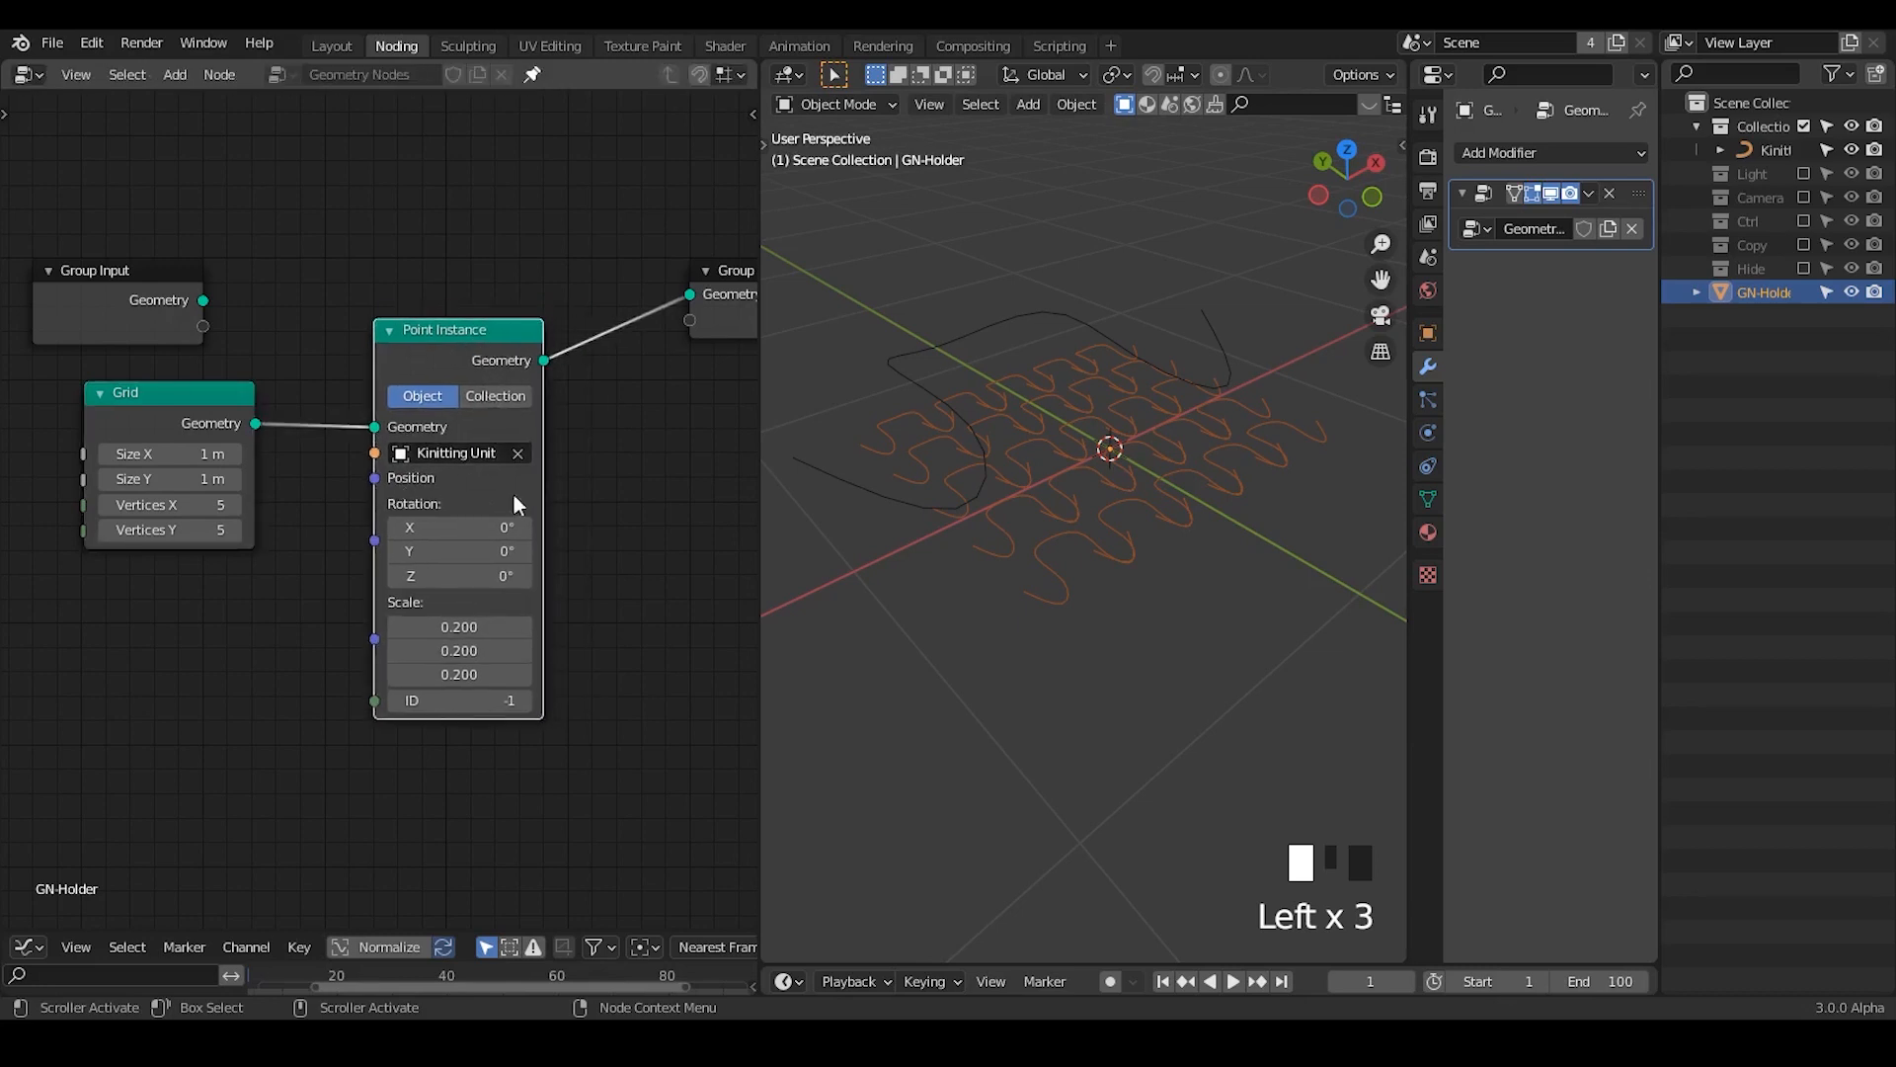
- Increase the Grid node's Vertices X to 14 and Vertices Y to 10
middle_drag(1084, 537, 1112, 535)
middle_drag(1104, 589, 961, 560)
drag(167, 505, 198, 534)
drag(156, 423, 167, 437)
- Examine the instanced stitch grid from several angles along with its node chain
middle_drag(1029, 533, 1037, 506)
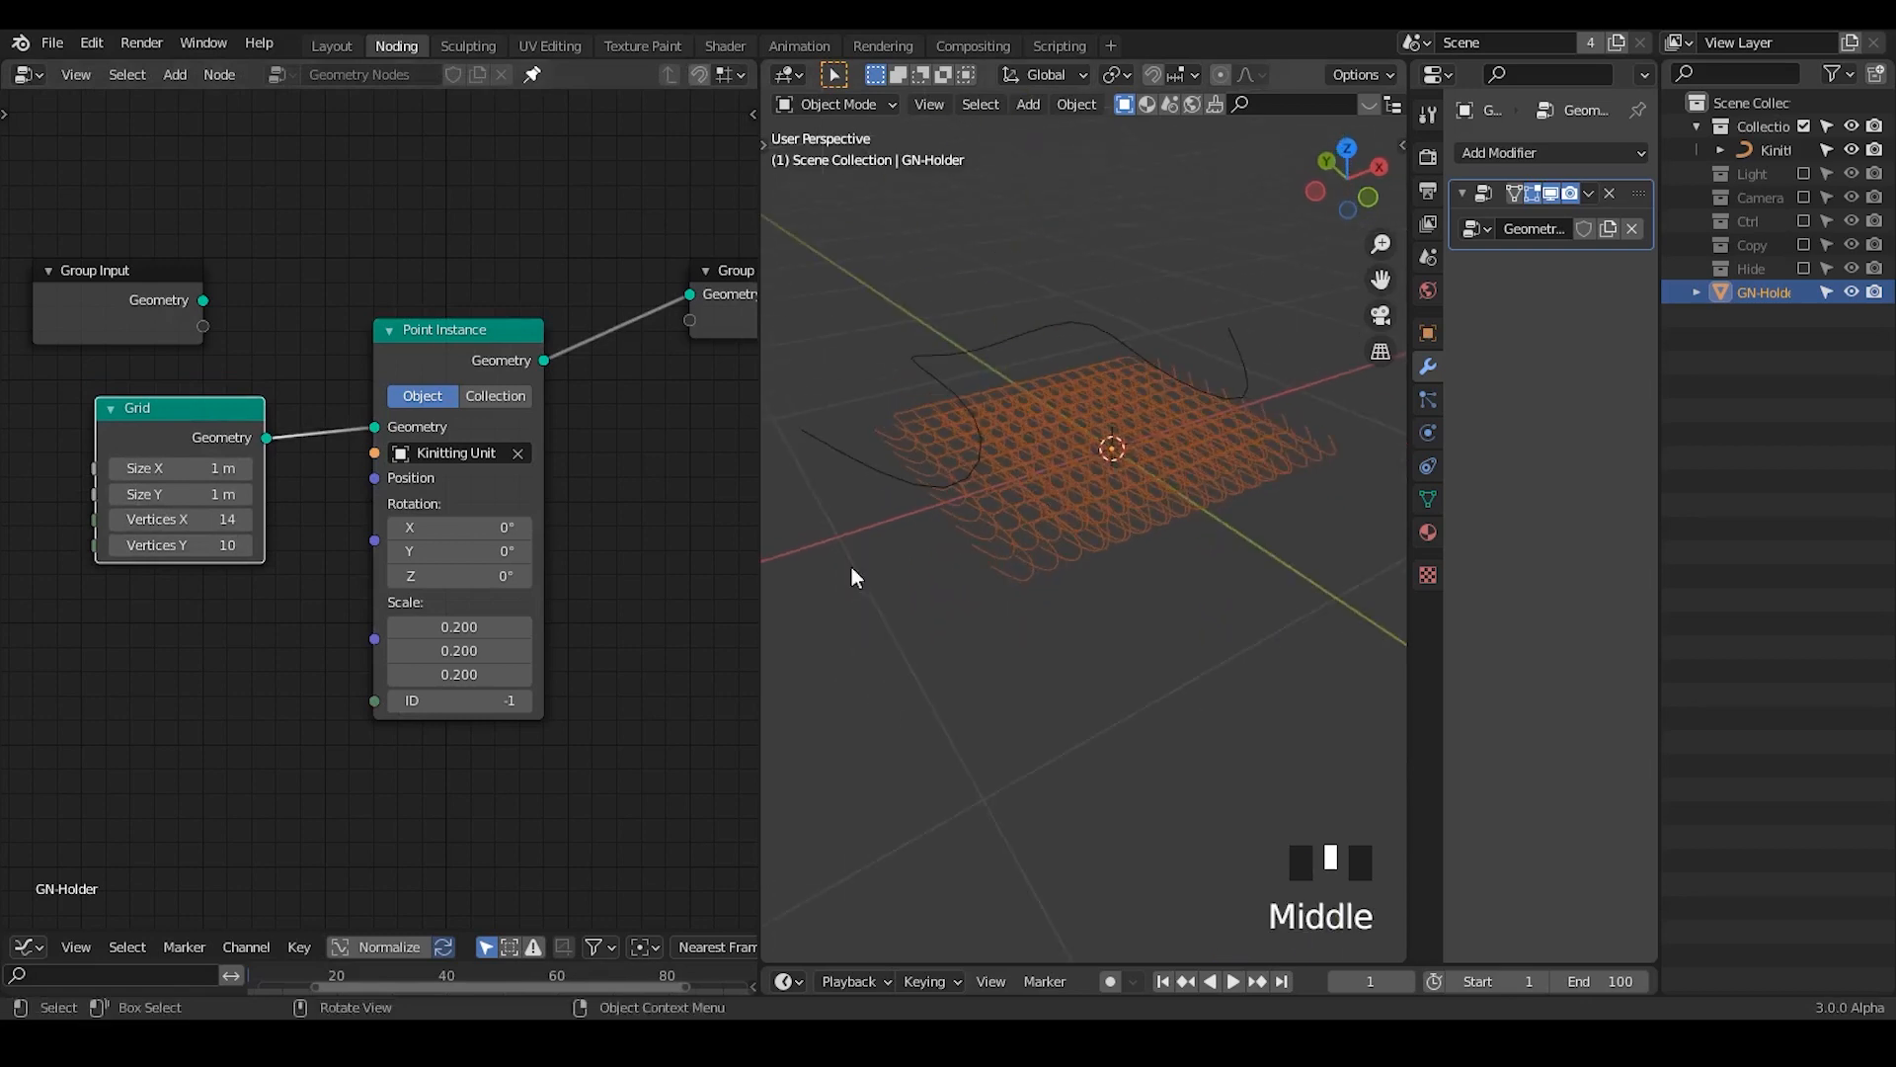
scroll(175, 540, up, 1)
middle_drag(1182, 496, 1037, 577)
shift+scroll(1175, 559, down, 2)
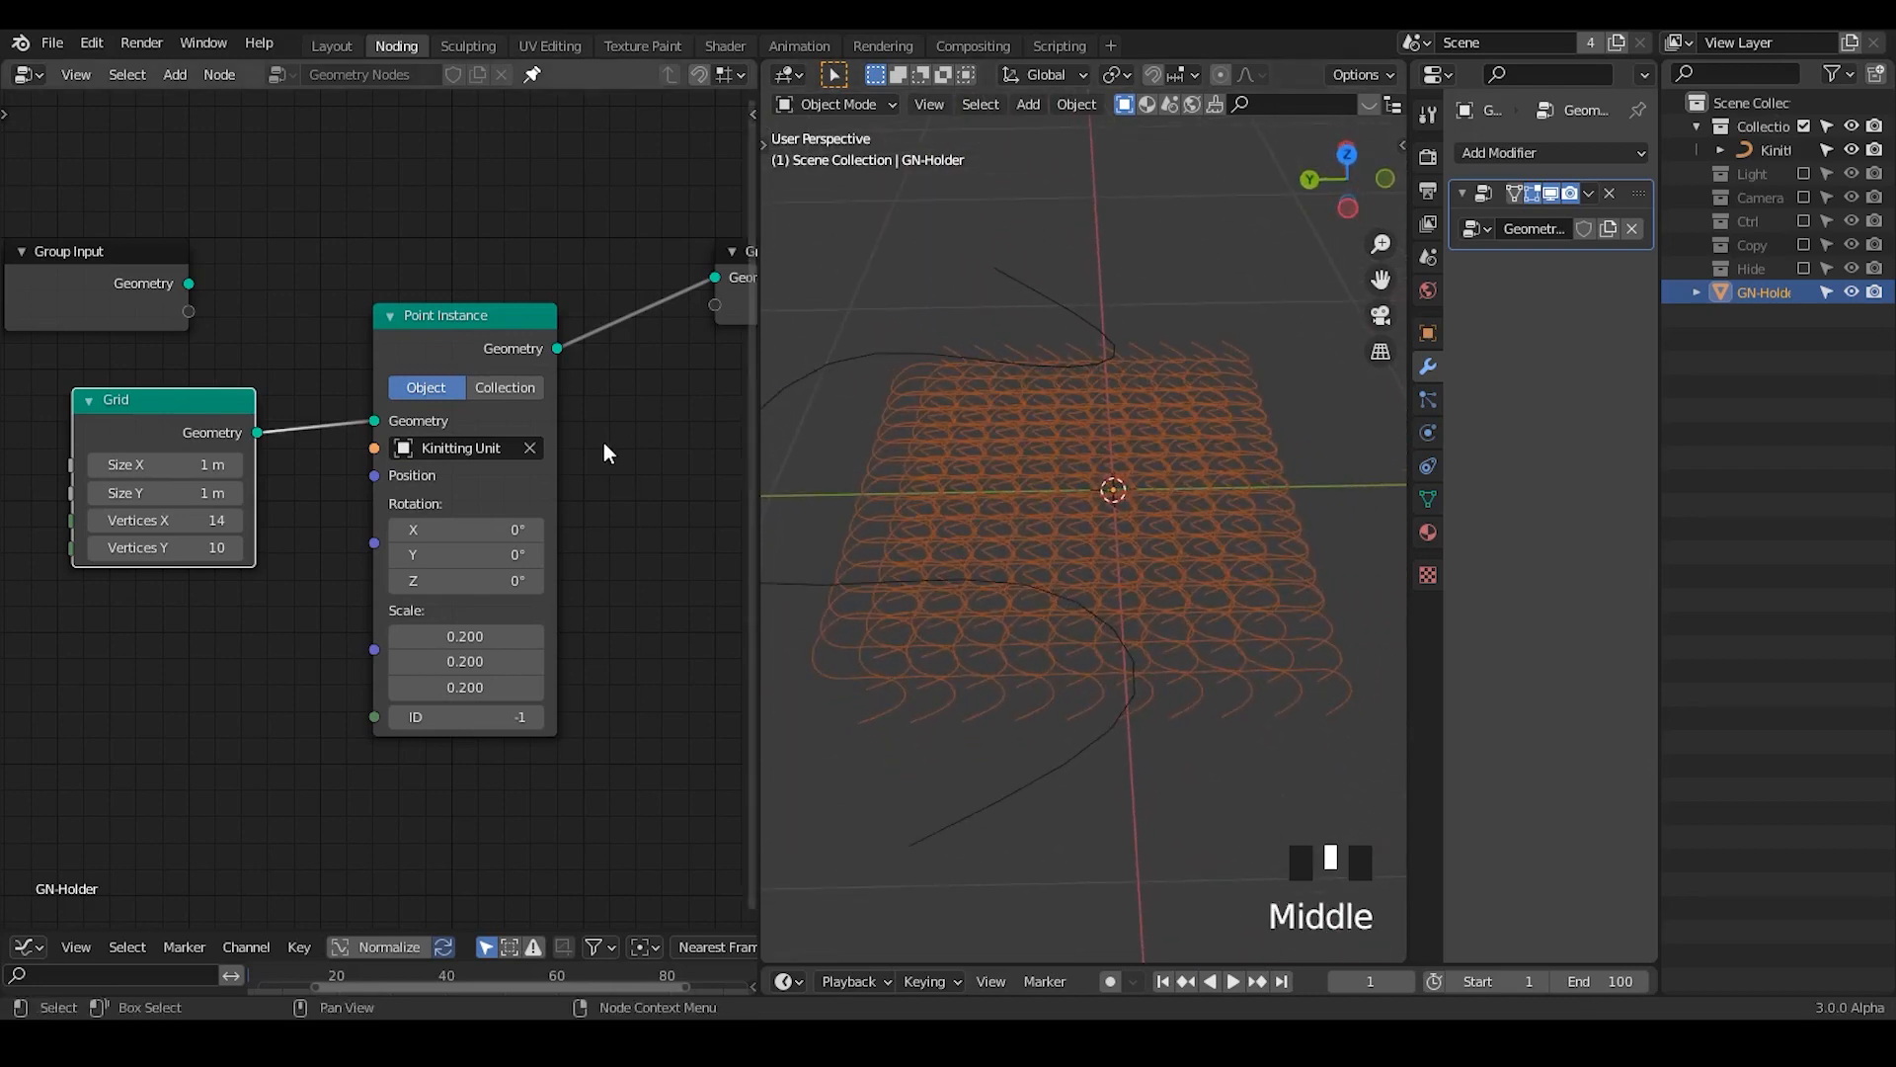
scroll(622, 457, up, 1)
middle_drag(622, 458, 407, 445)
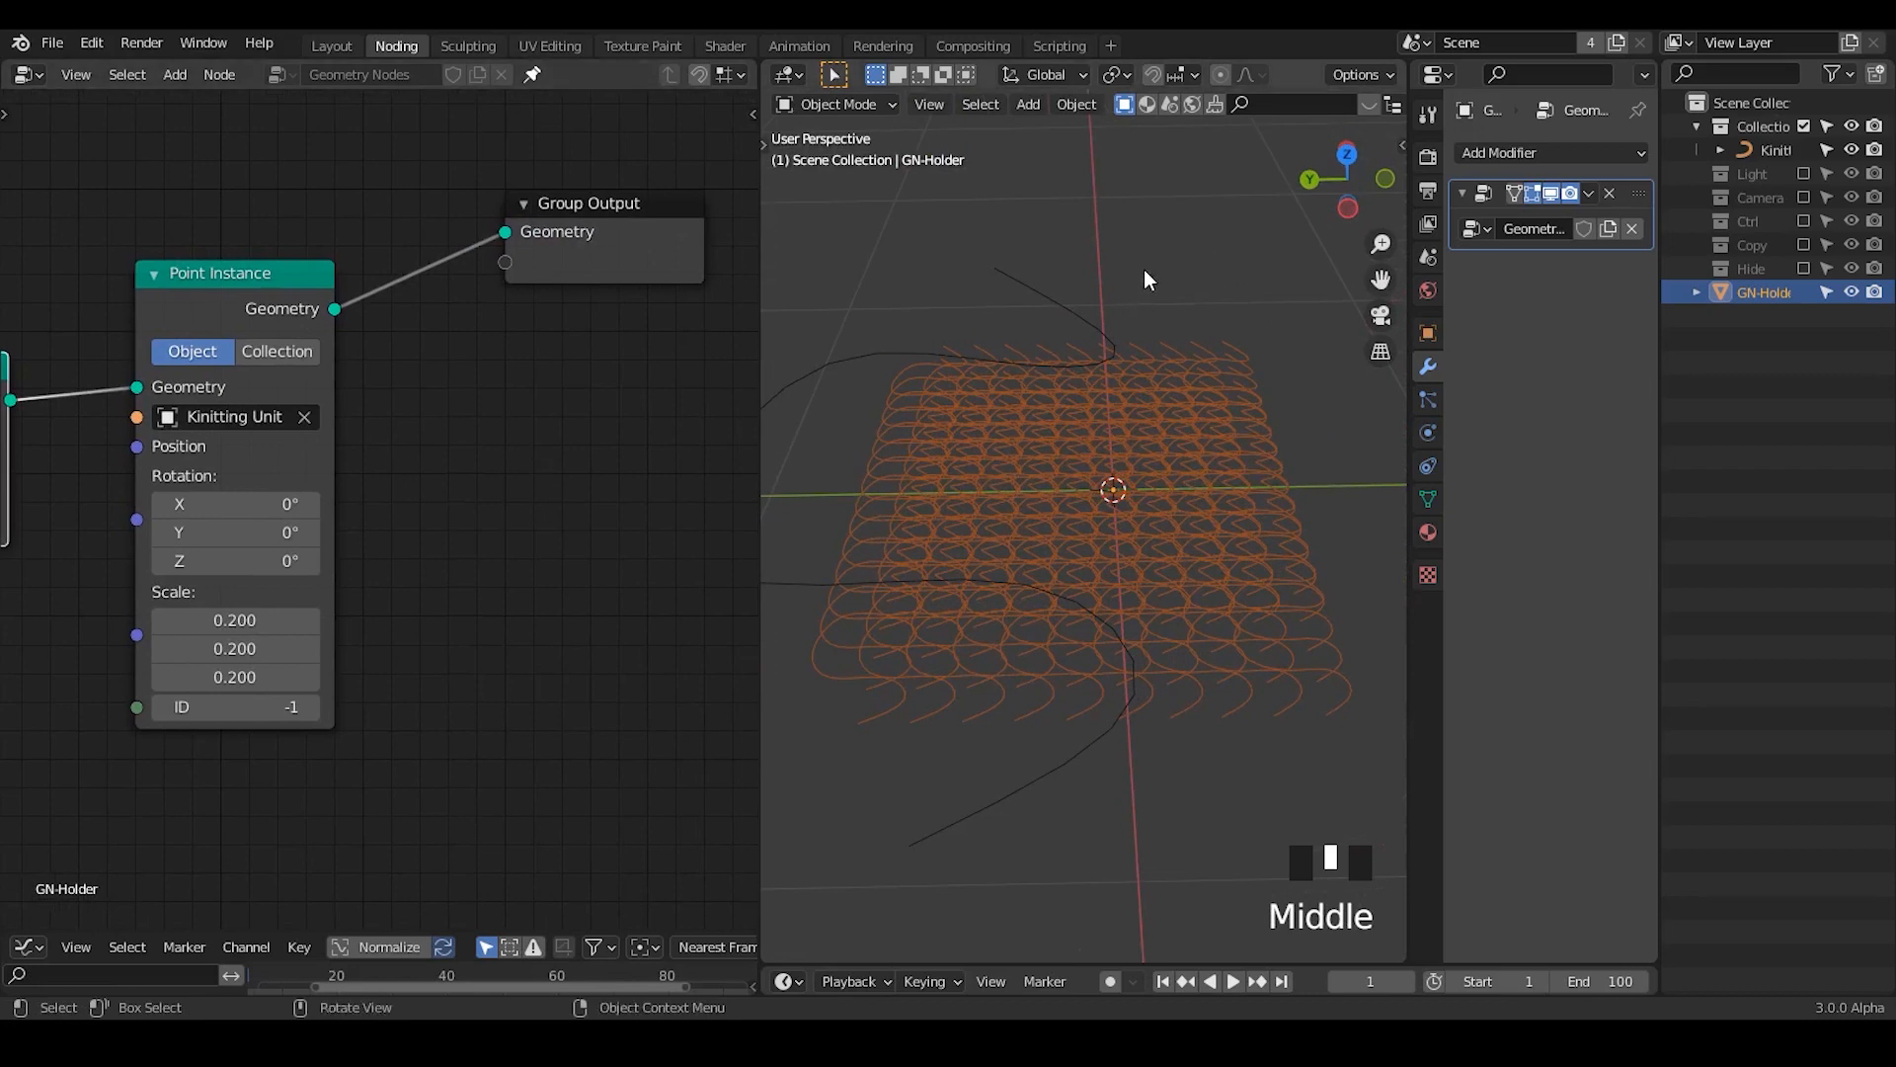
middle_drag(1132, 604, 1123, 528)
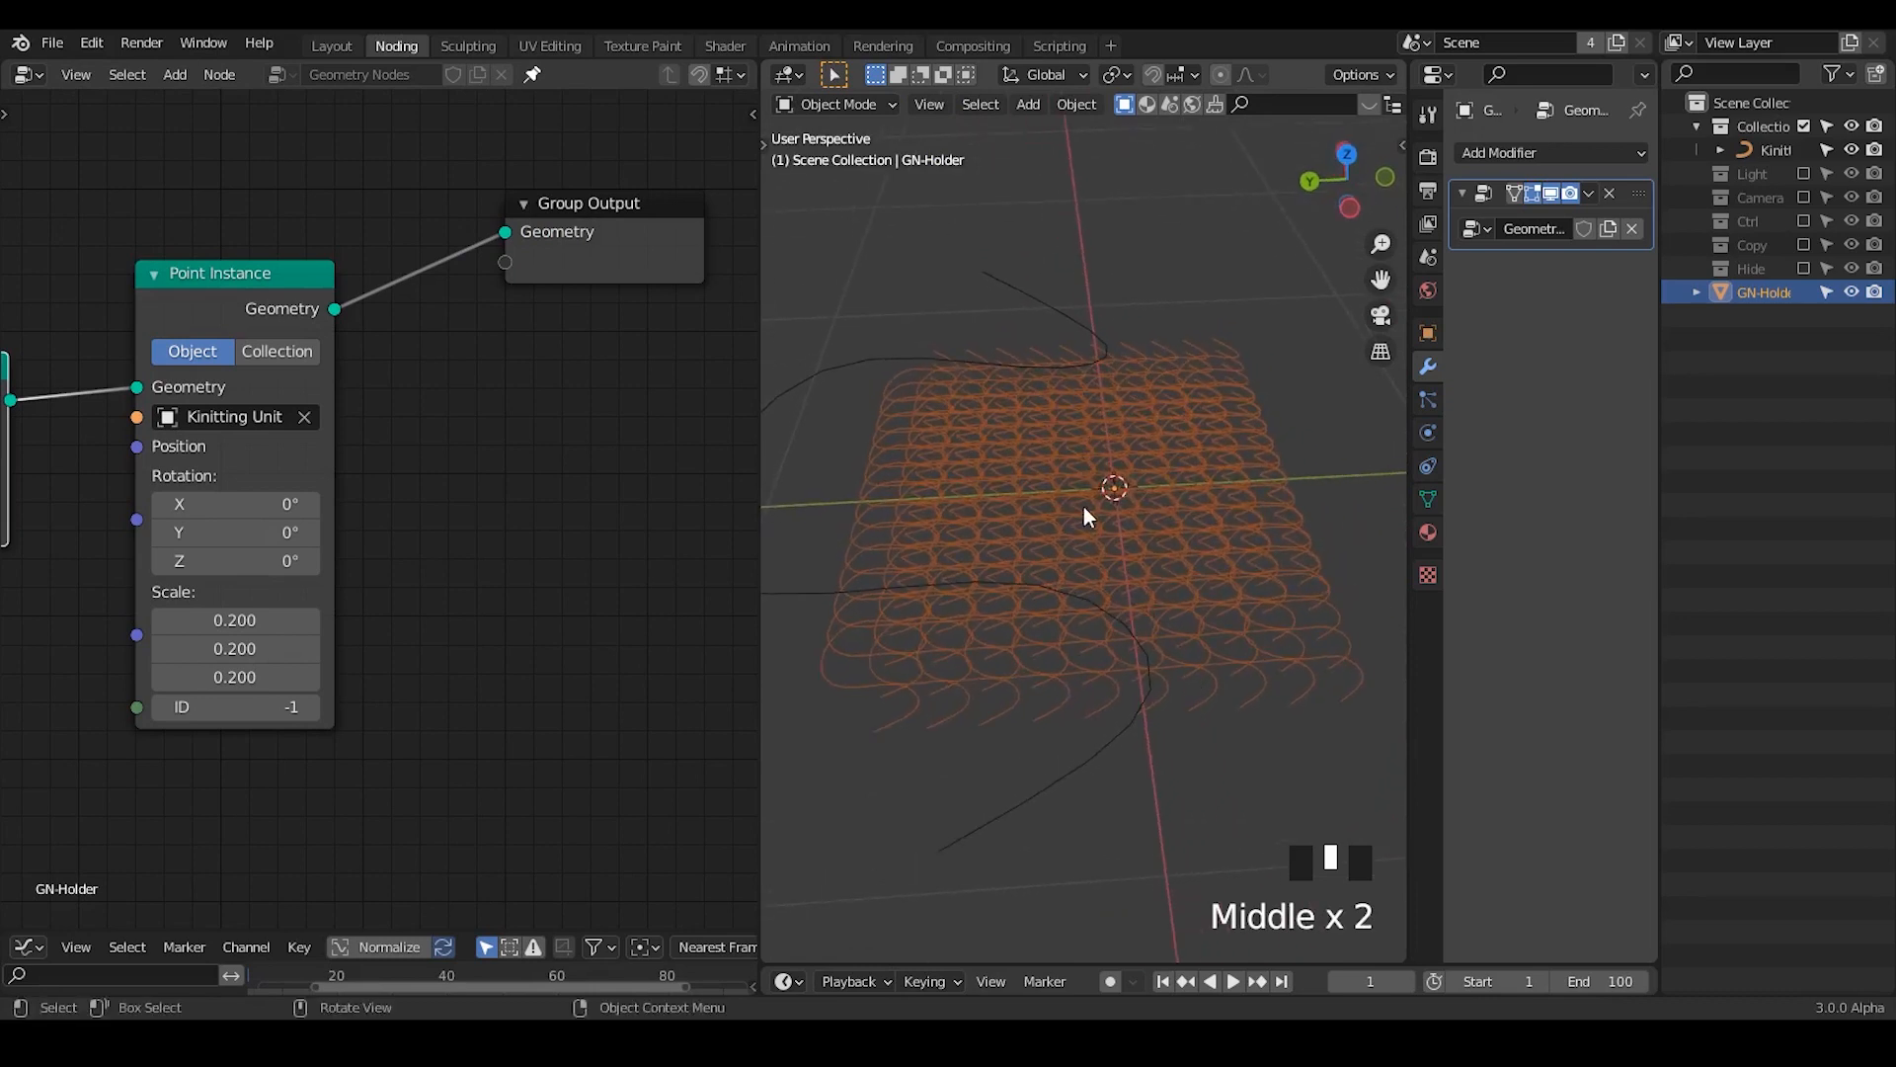
- Insert a Curve to Mesh node between Point Instance and Group Output
middle_drag(584, 360, 541, 300)
key(shift+a)
text(s)
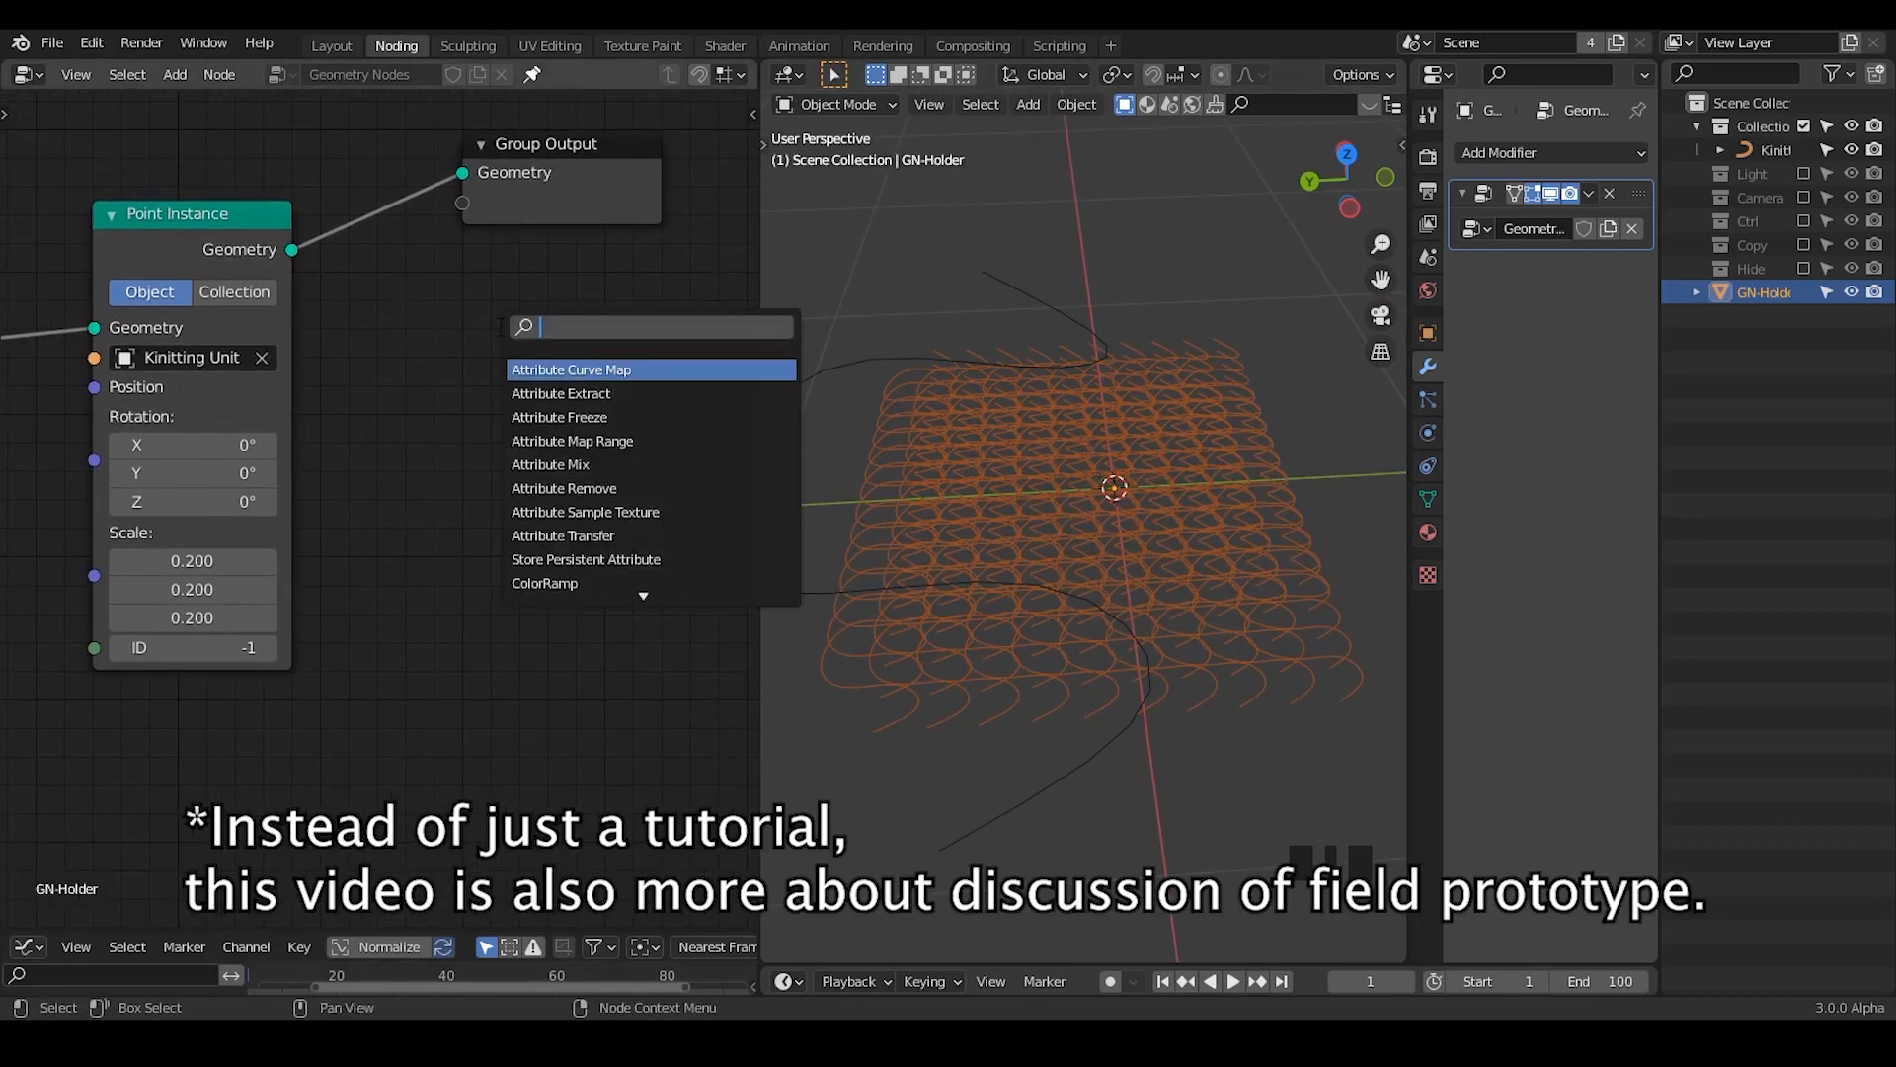
text(curve to mesh)
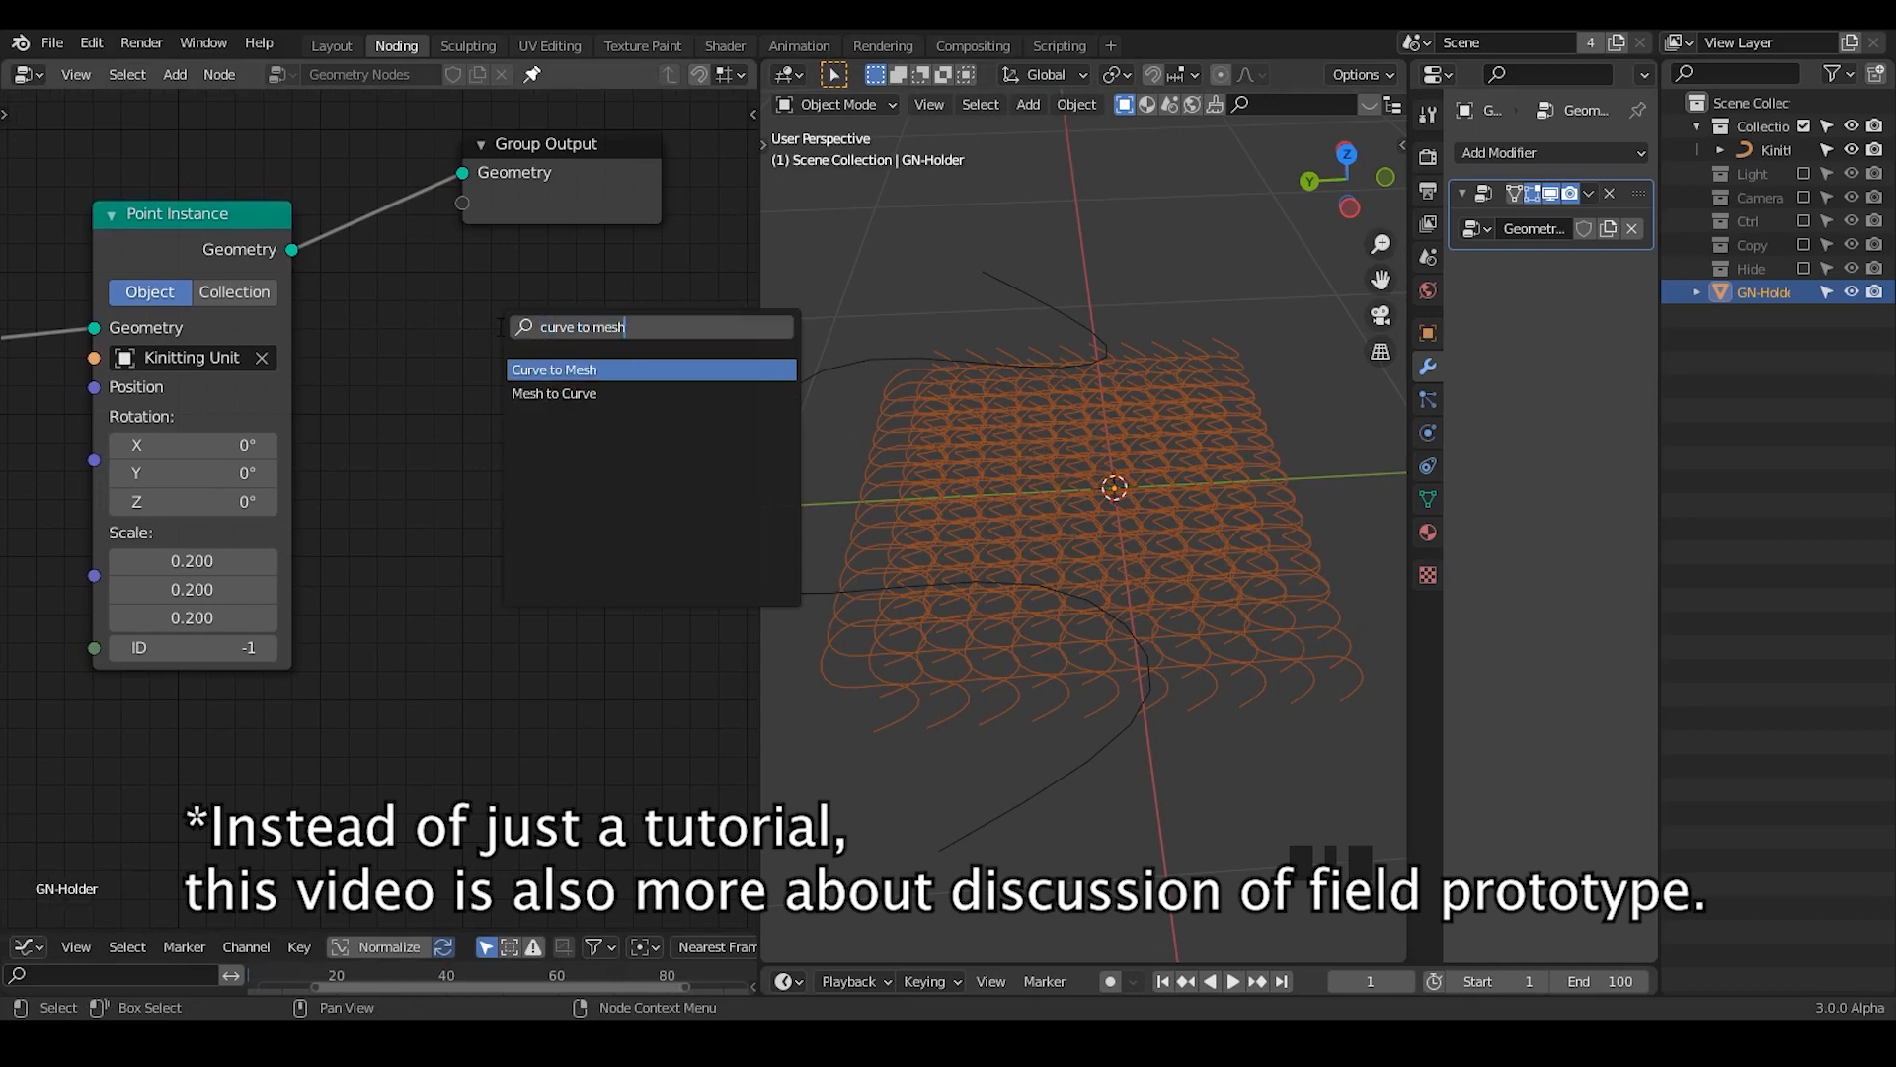
key(Return)
click(381, 169)
- Add an unconnected Mesh to Curve node below the Curve to Mesh node
middle_drag(250, 411, 475, 386)
key(shift+a)
text(smesh to c)
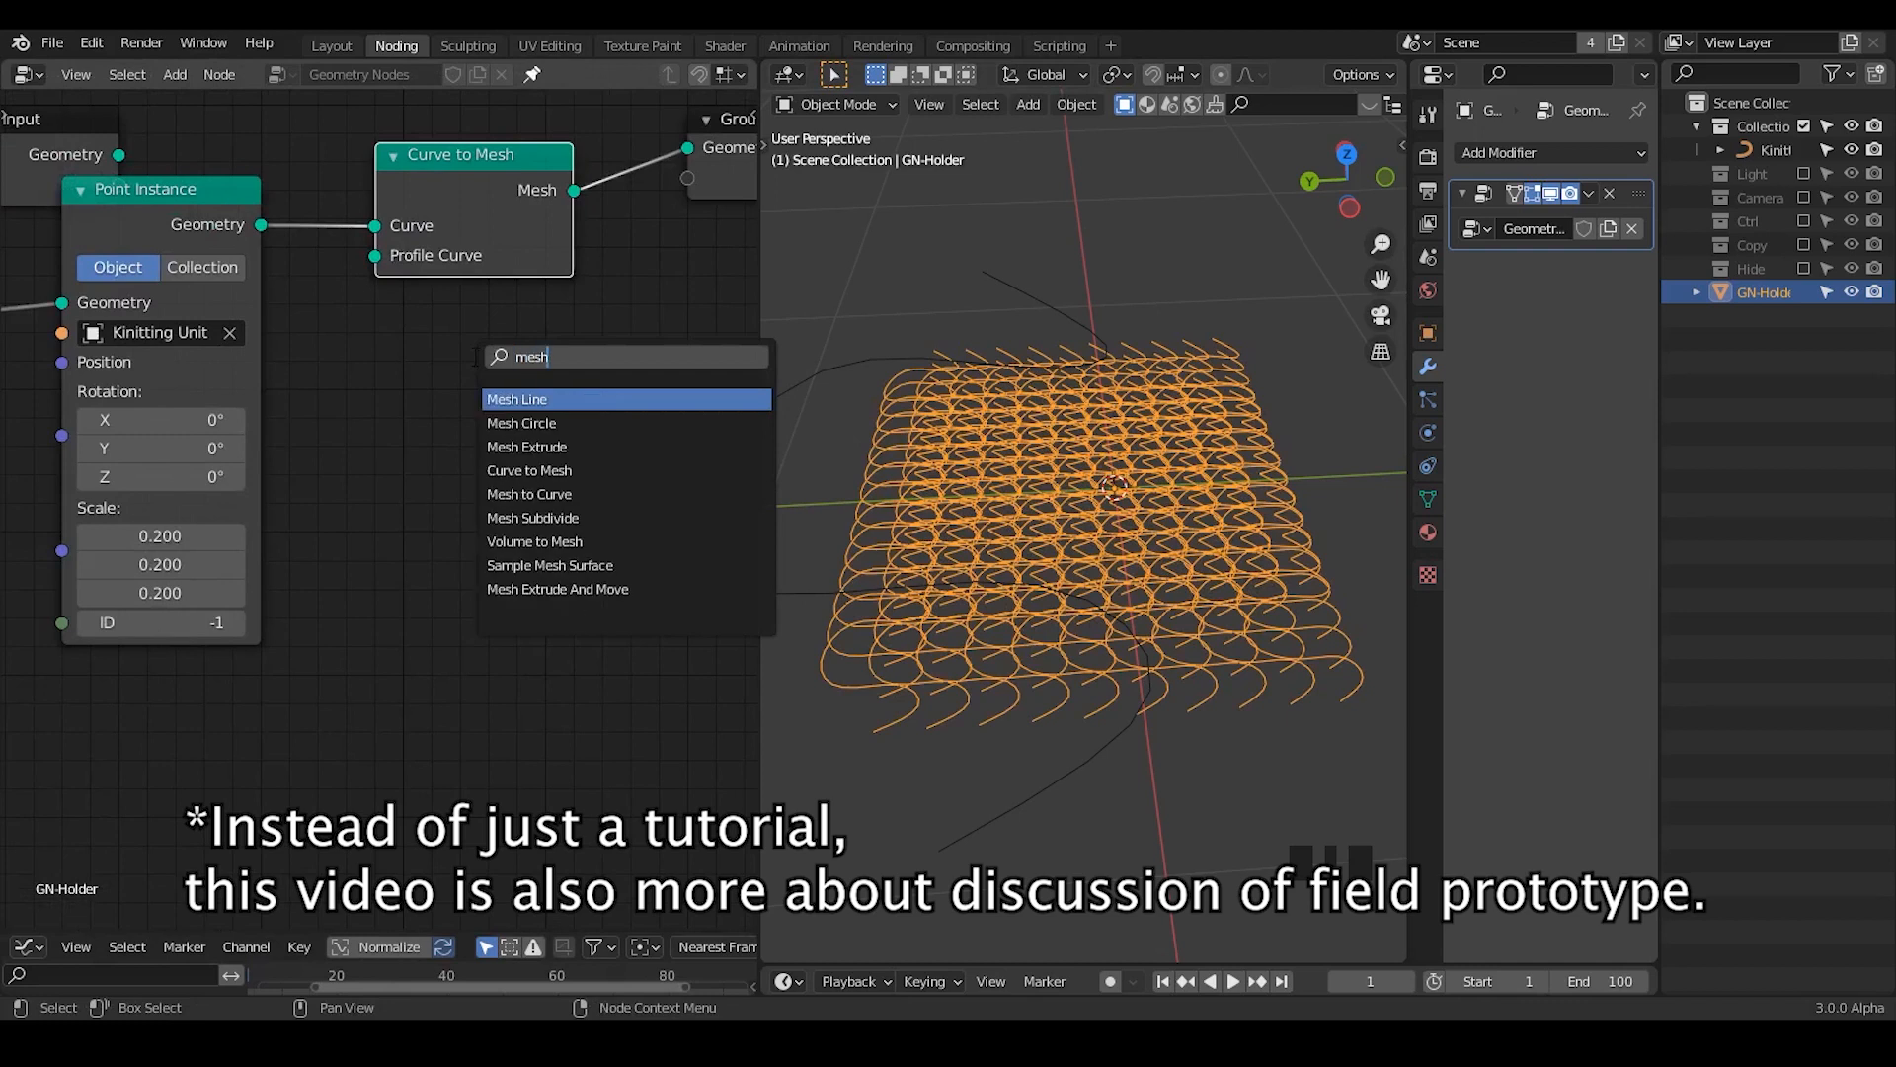
text(urve)
key(Down)
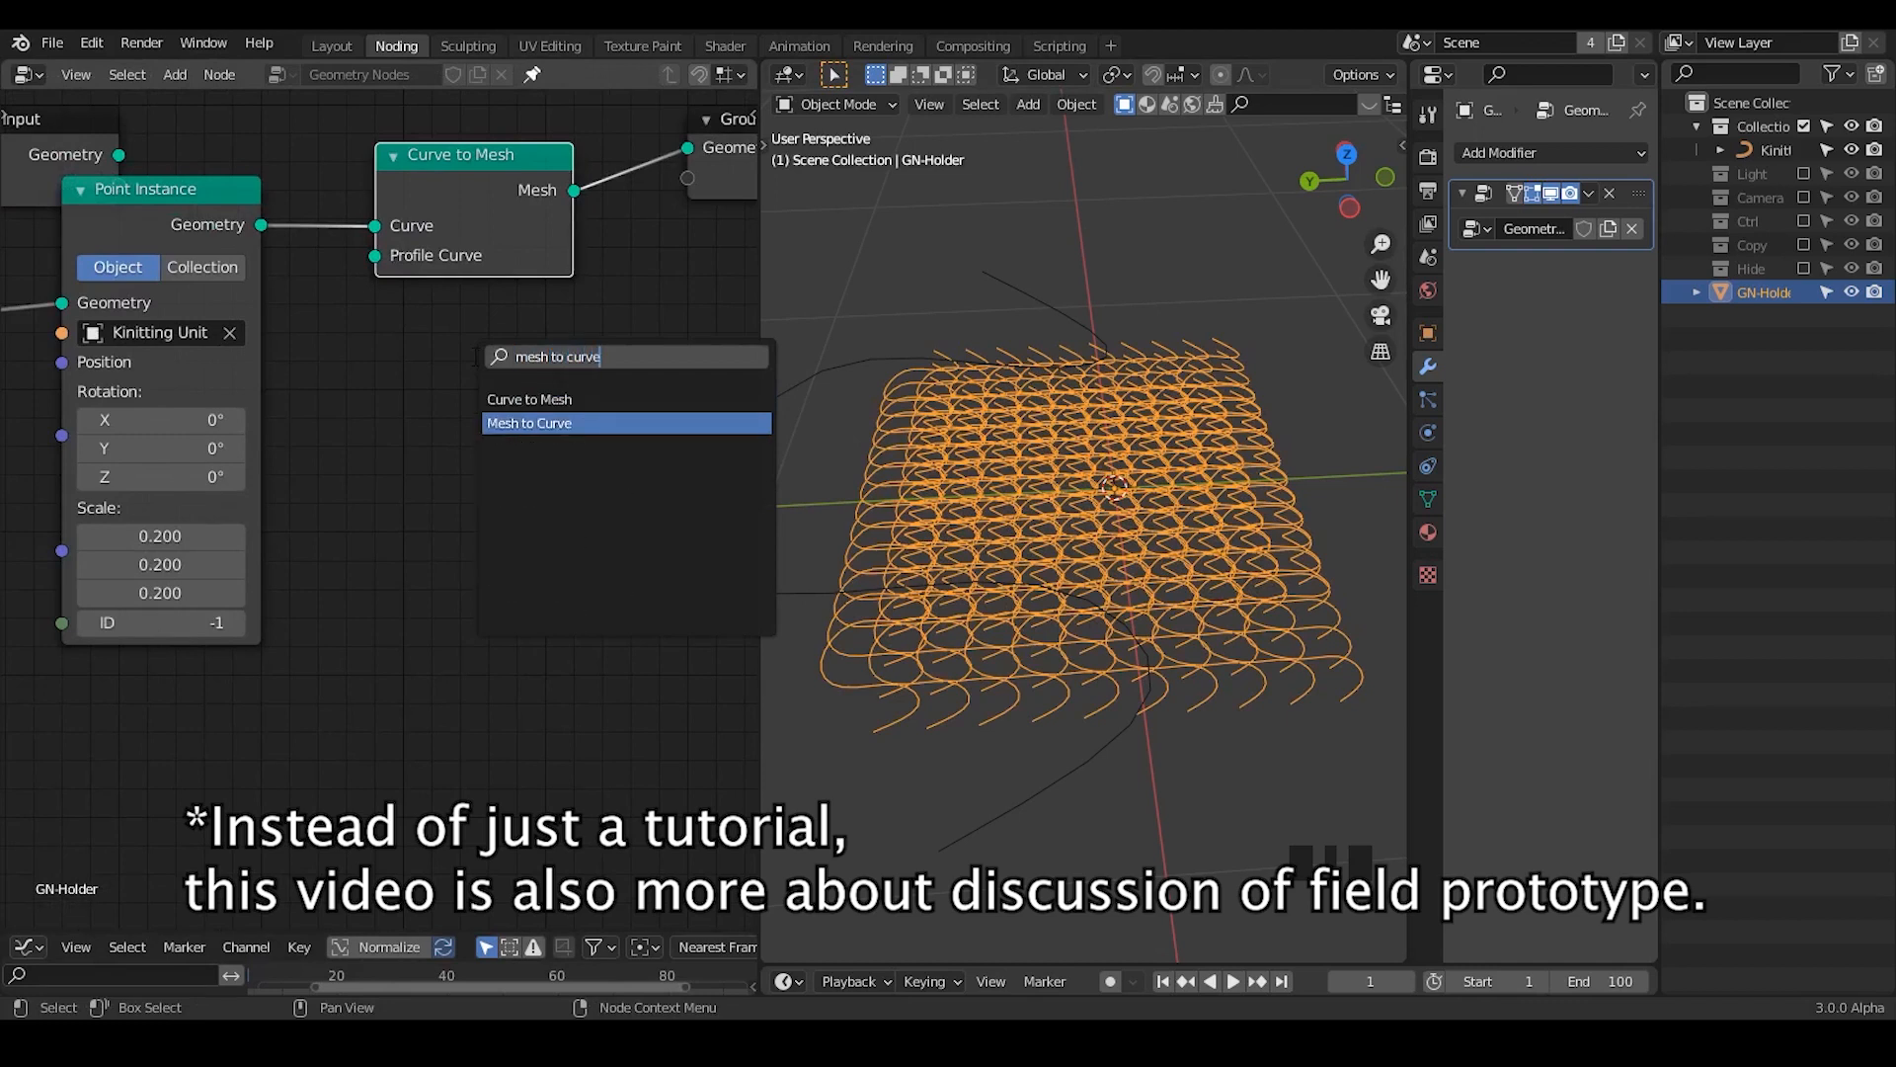
key(Return)
click(425, 371)
- Check the backup stitch's modifier by temporarily enabling the Copy collection, and delete the Mesh to Curve node
click(1778, 150)
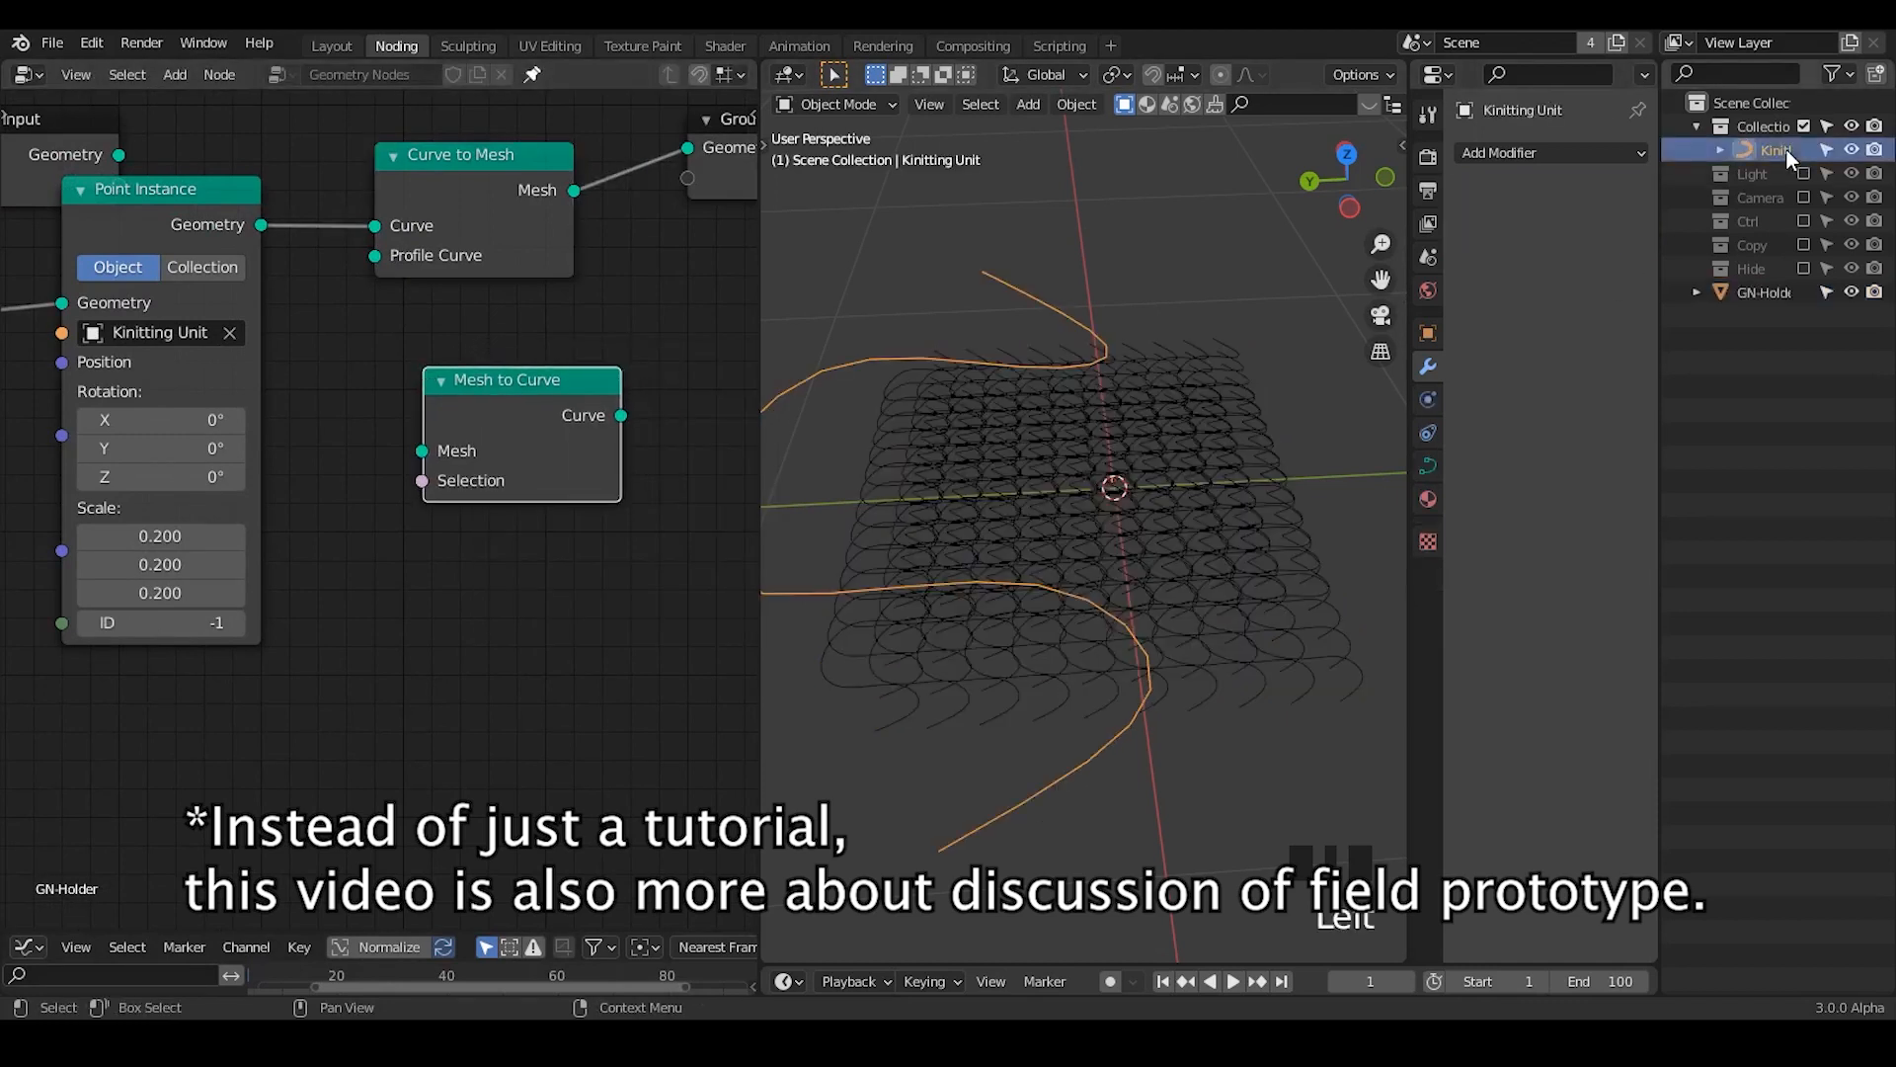
click(1803, 246)
click(1697, 245)
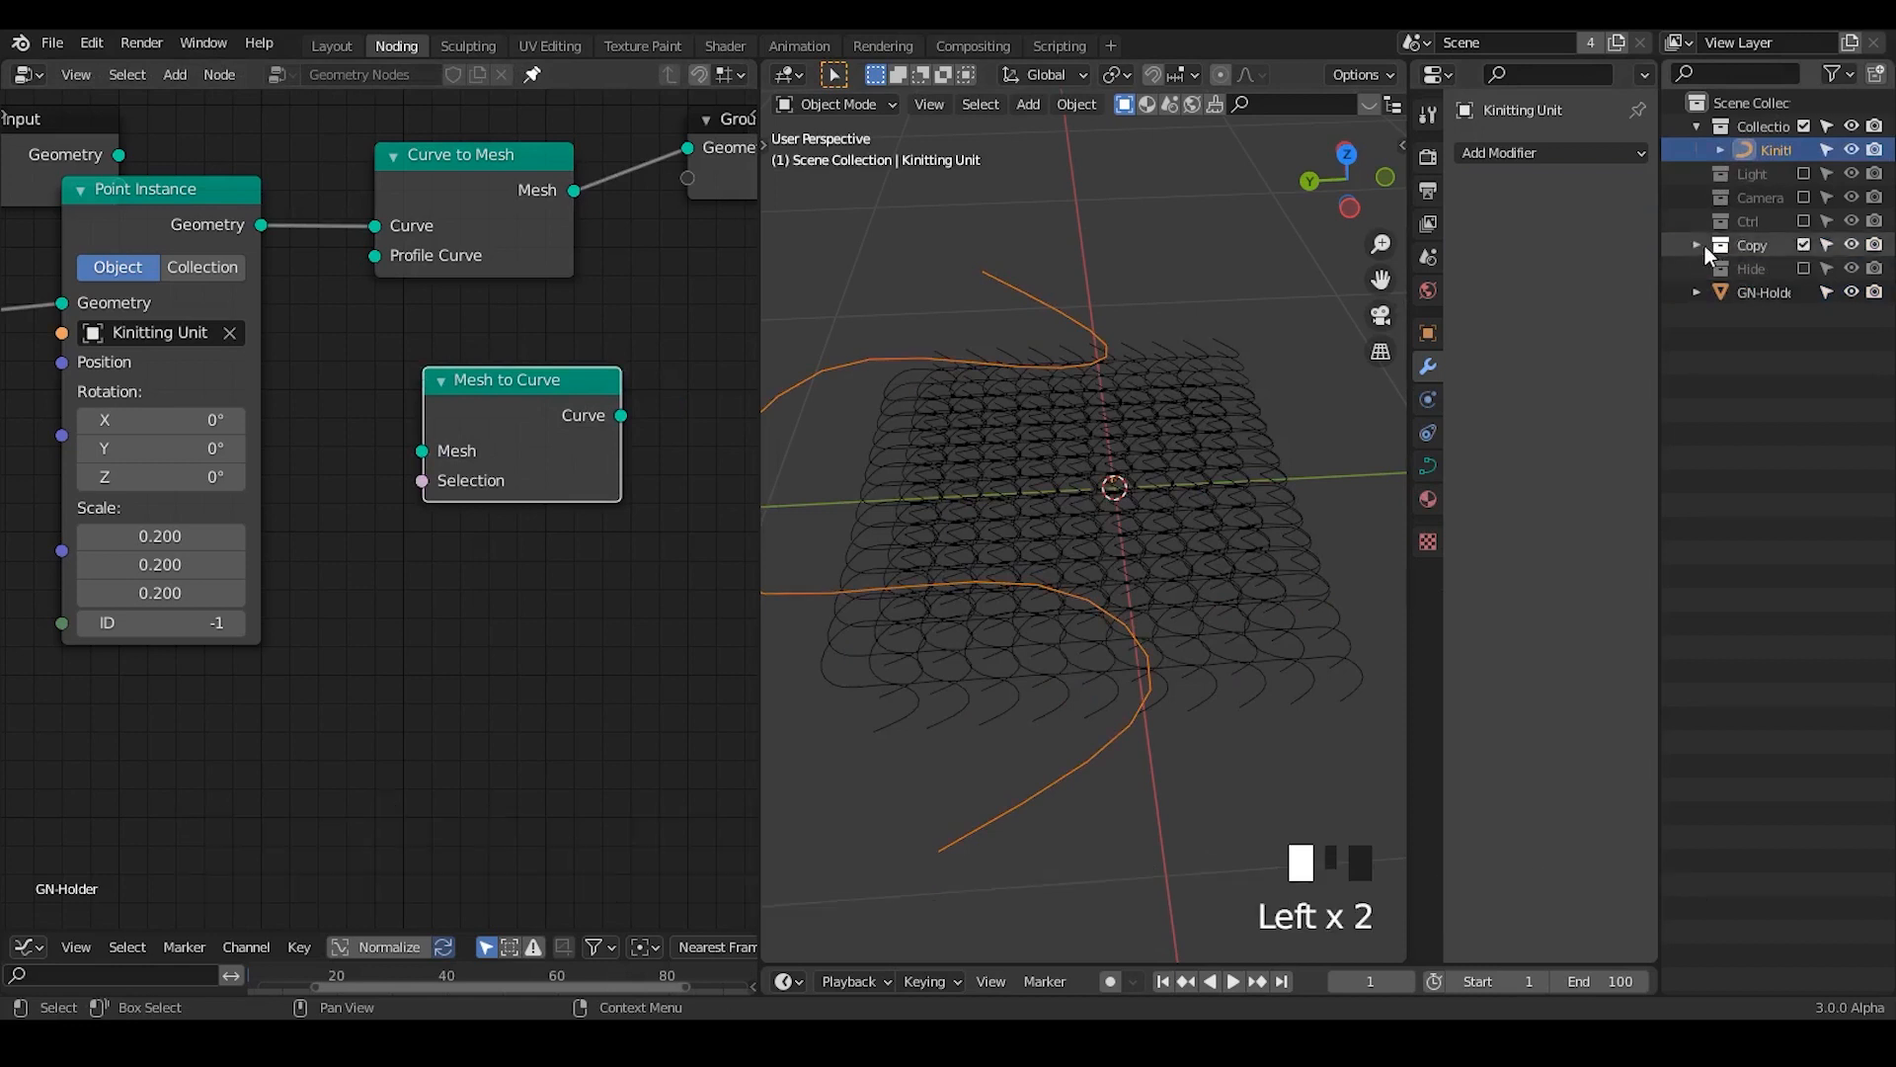
click(1769, 271)
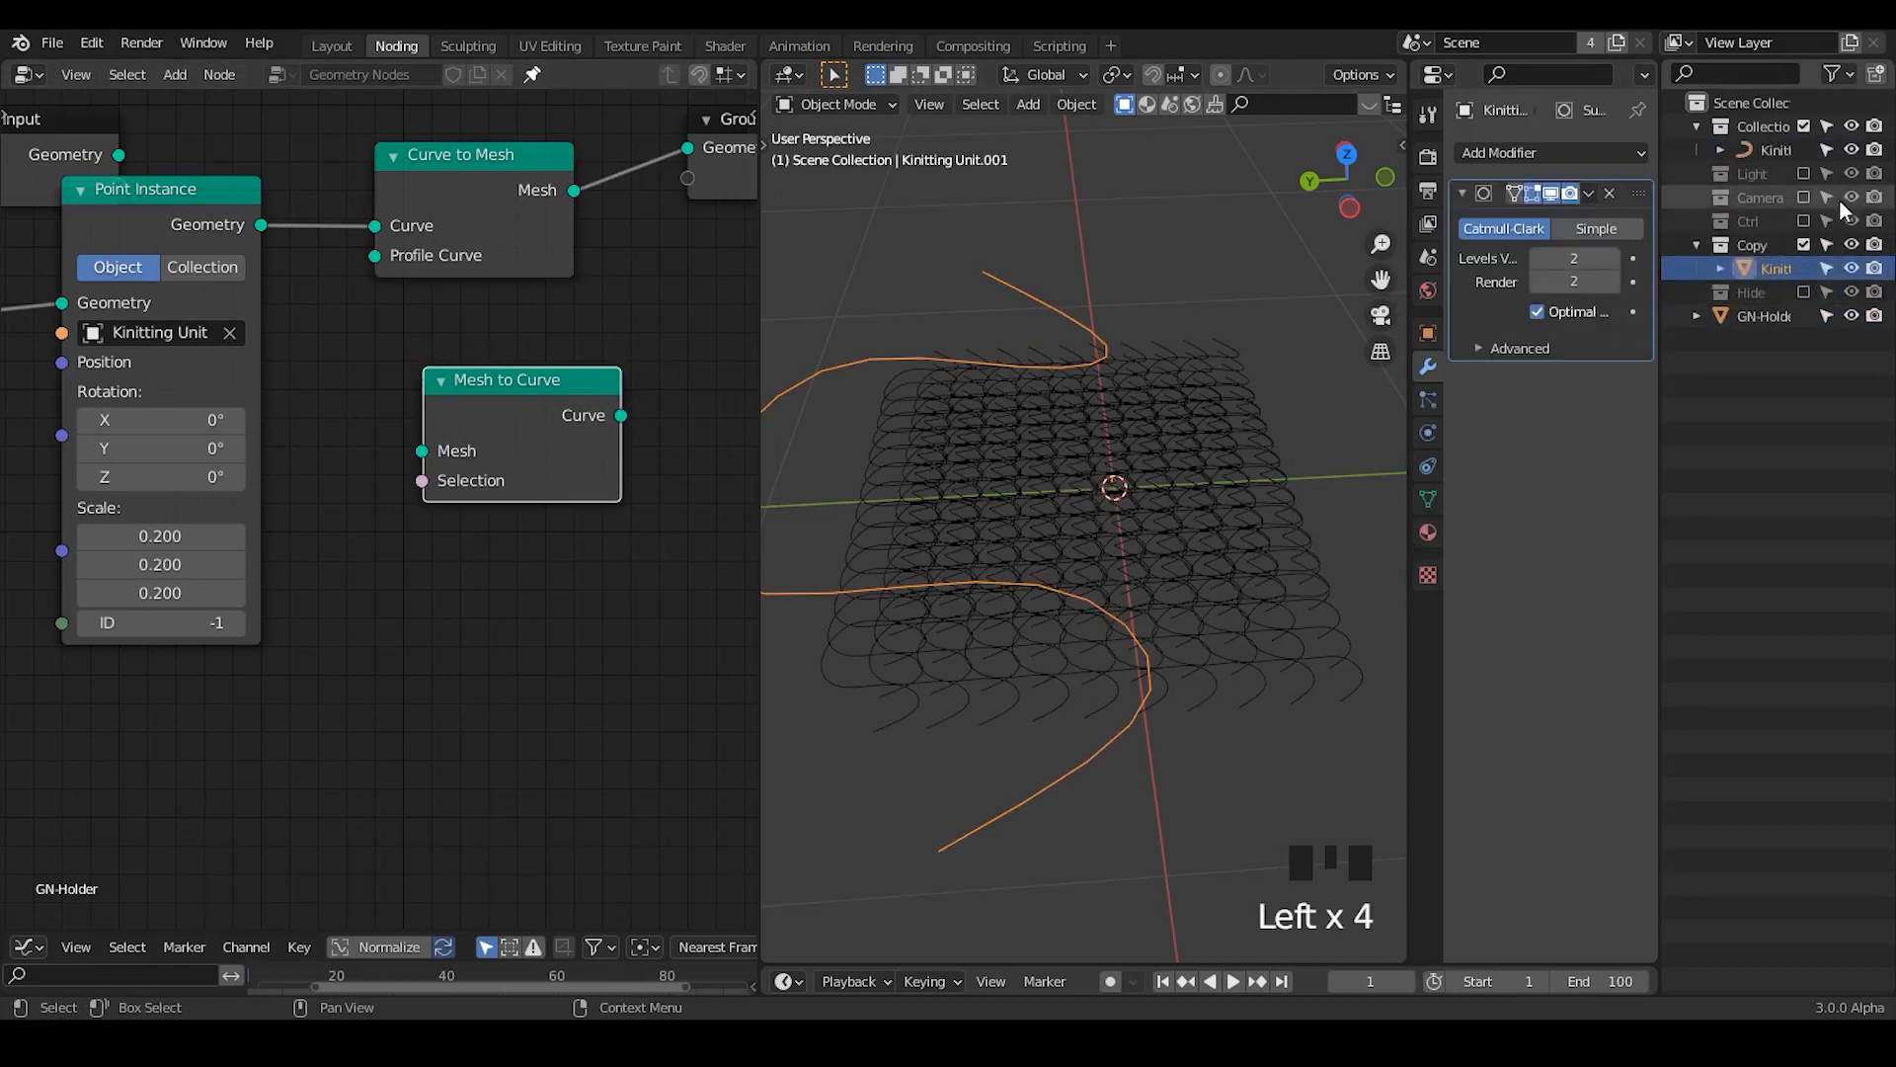
click(1802, 245)
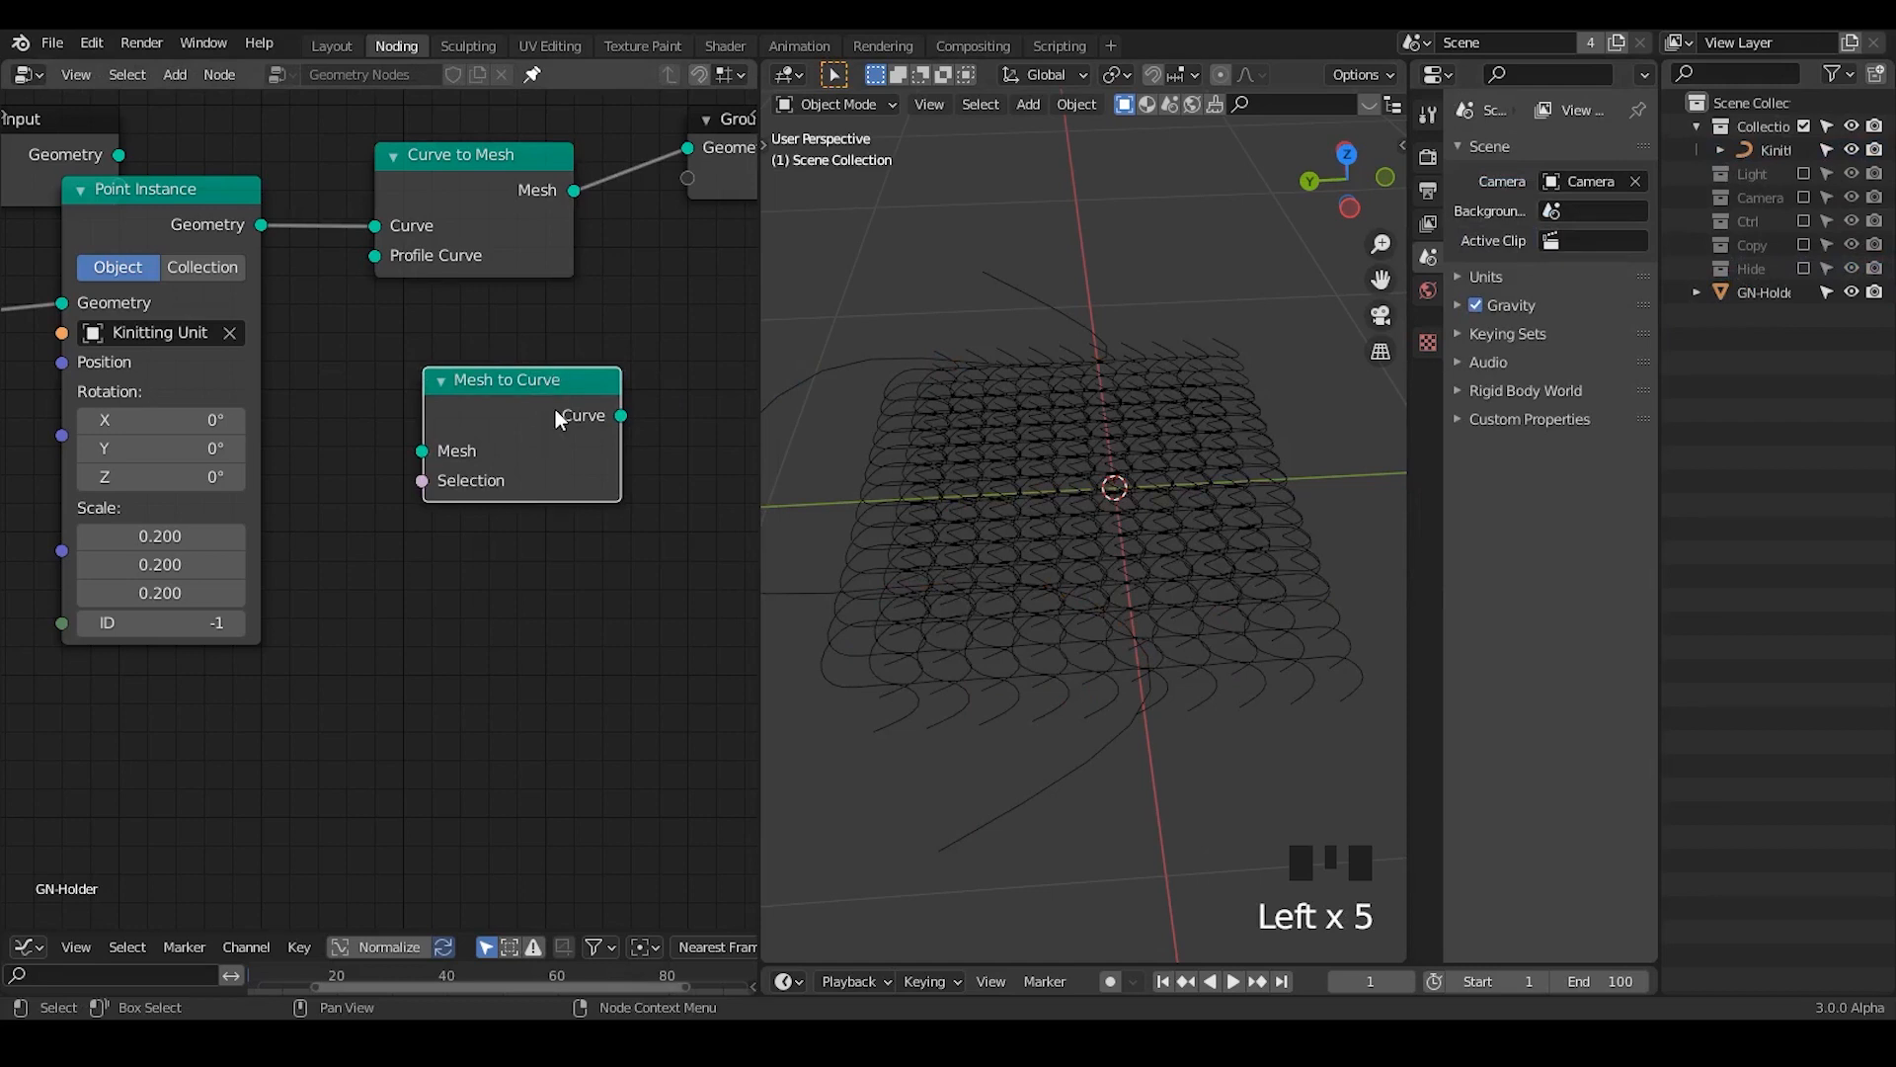
key(x)
- Reposition the Point Instance node and add an Object Info node below Curve to Mesh
middle_drag(219, 309, 360, 239)
drag(290, 165, 258, 201)
middle_drag(432, 412, 388, 542)
scroll(500, 455, down, 1)
middle_drag(496, 467, 533, 418)
key(shift+a)
text(object info)
key(Return)
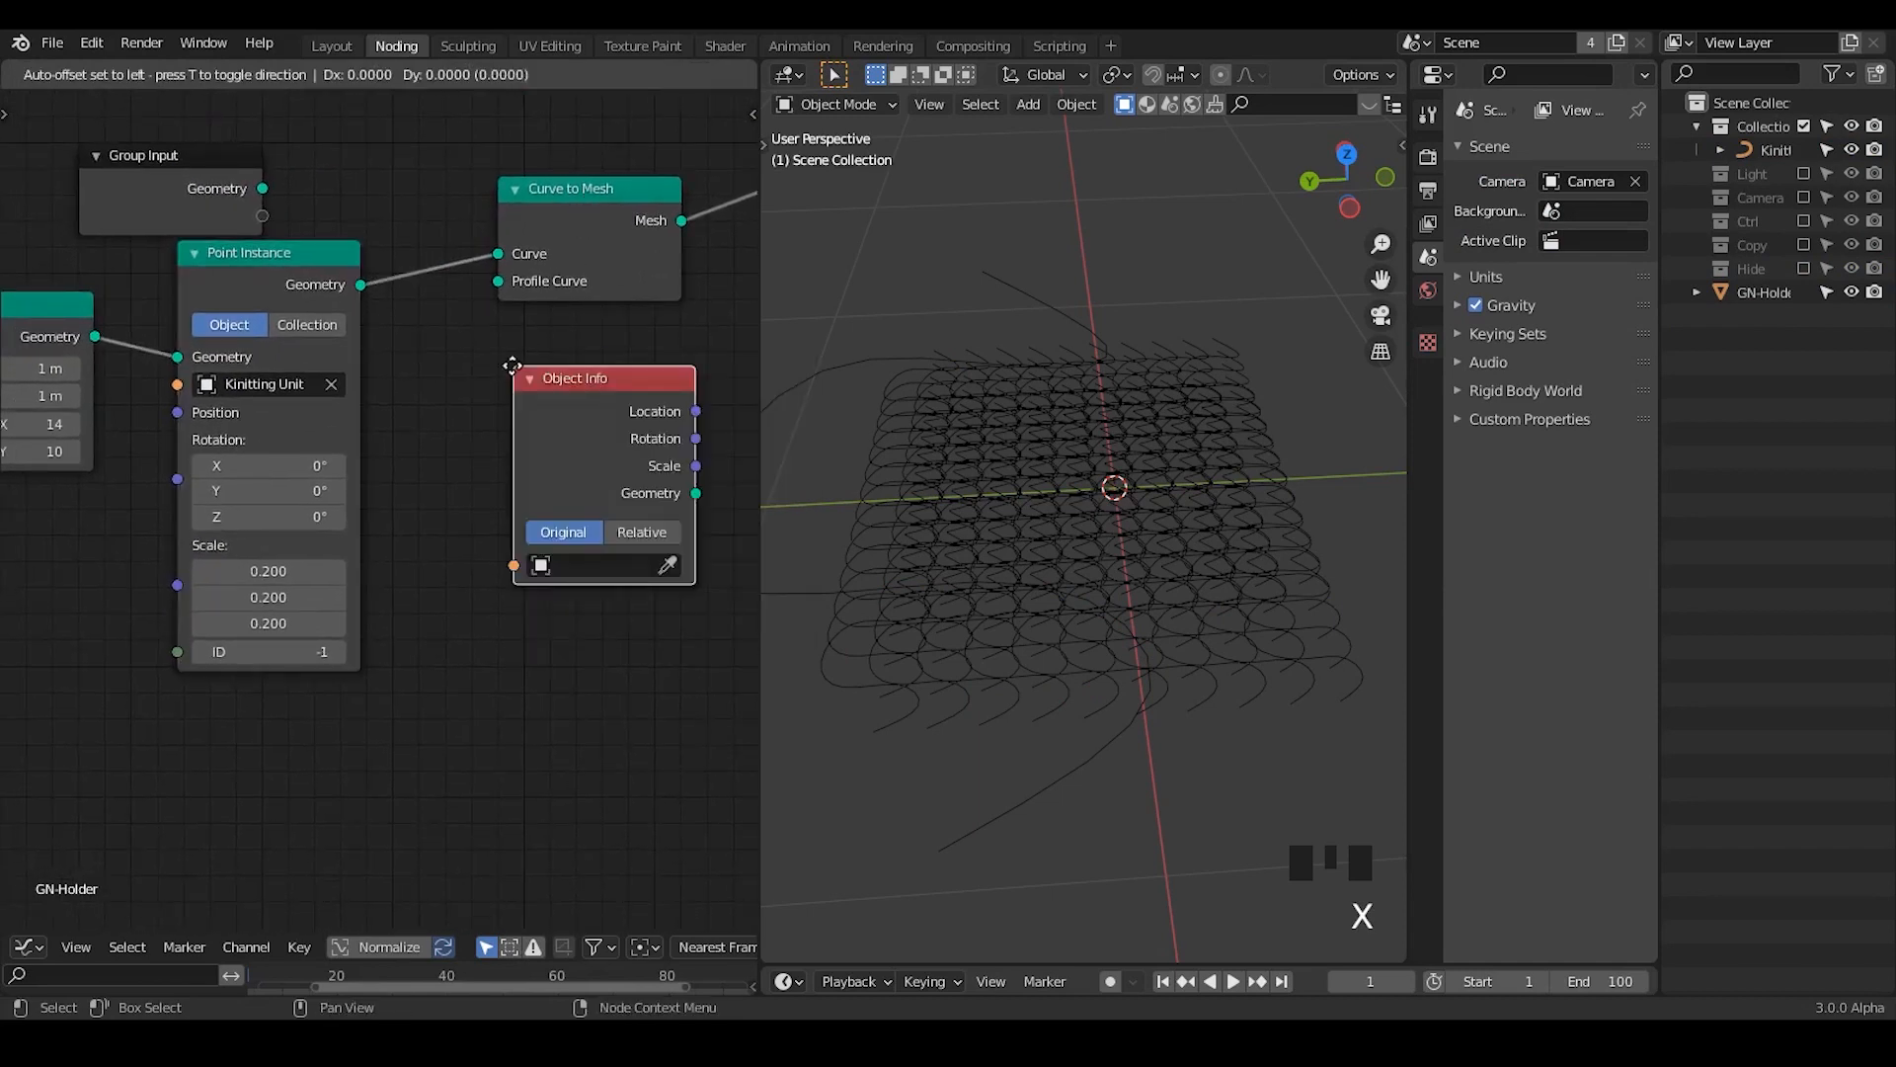
click(661, 573)
drag(616, 563, 634, 407)
- Add a Bezier circle curve object at the 3D cursor
key(shift+a)
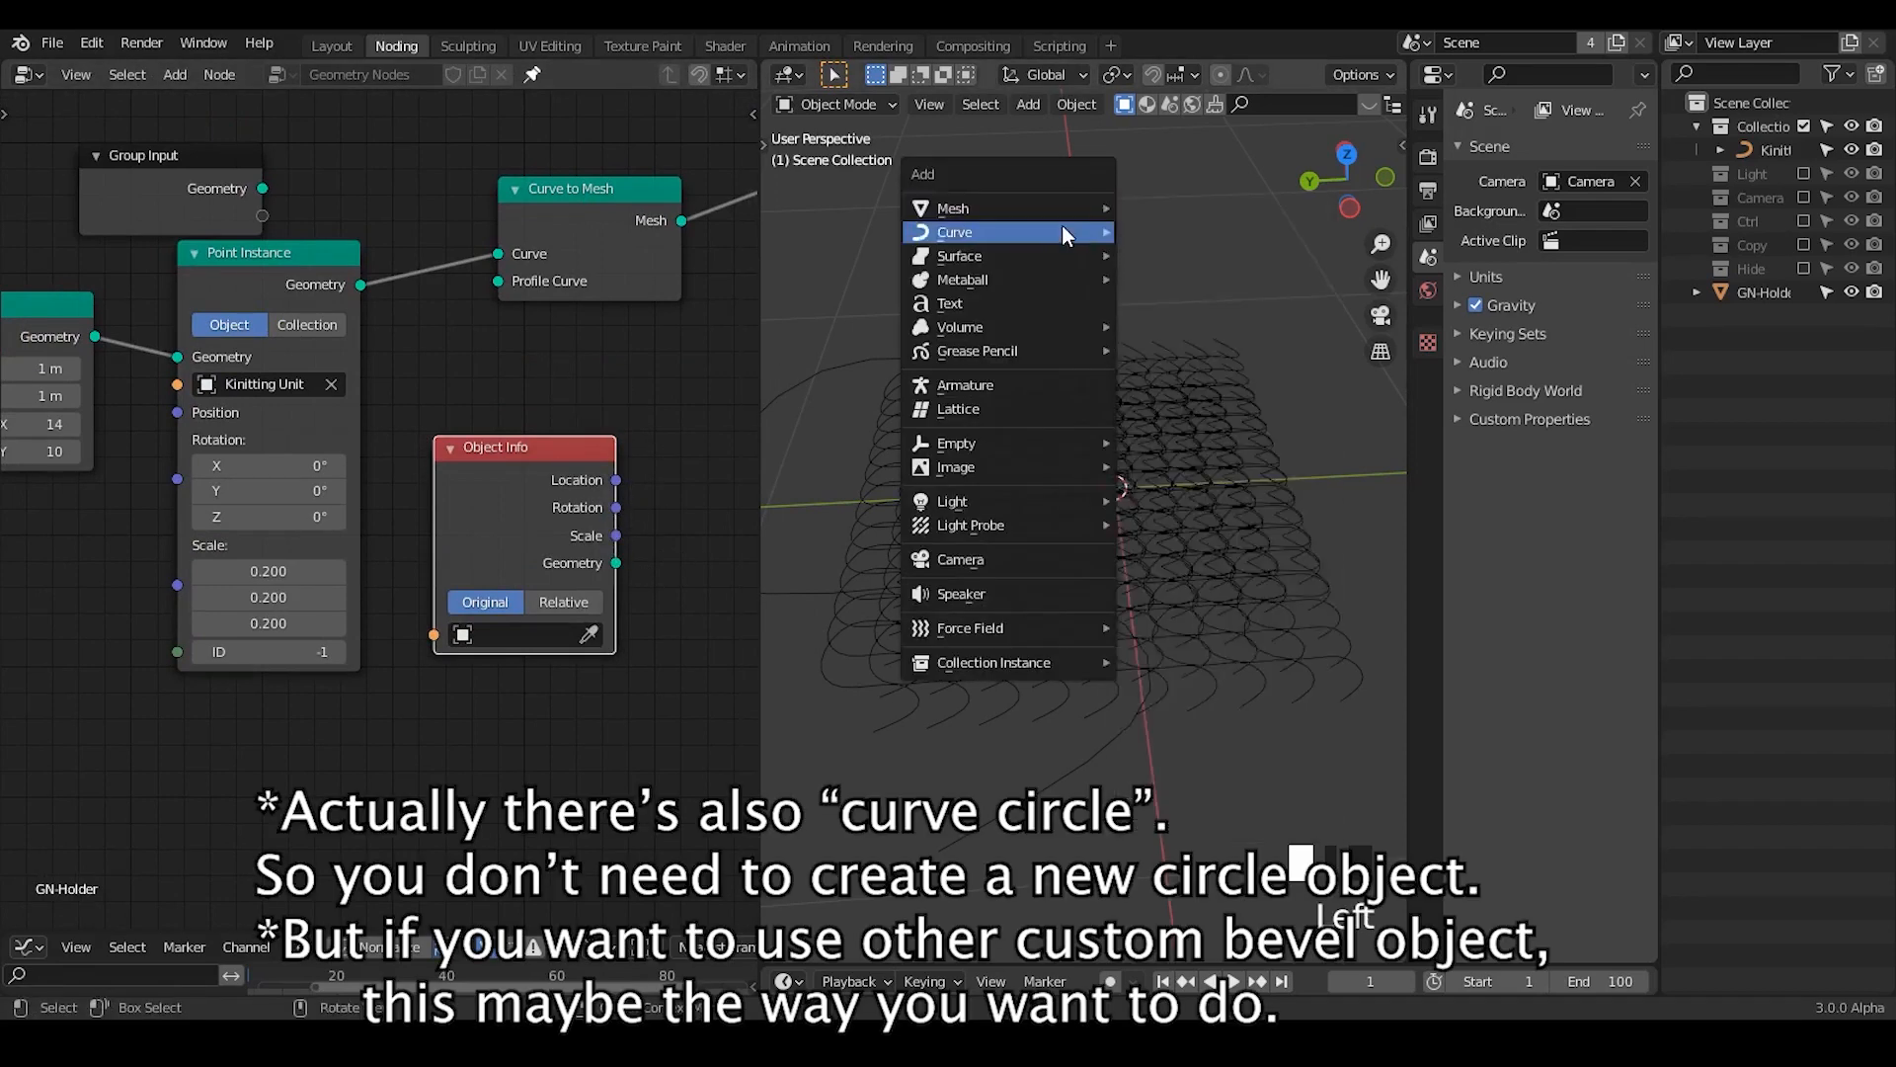
mouse_move(1062, 230)
click(1192, 256)
ctrl+middle_drag(1218, 387, 1310, 427)
- Assign BezierCircle to the Object Info node and connect its Geometry output to Curve to Mesh's Profile Curve
click(588, 634)
click(1164, 425)
drag(618, 562, 430, 283)
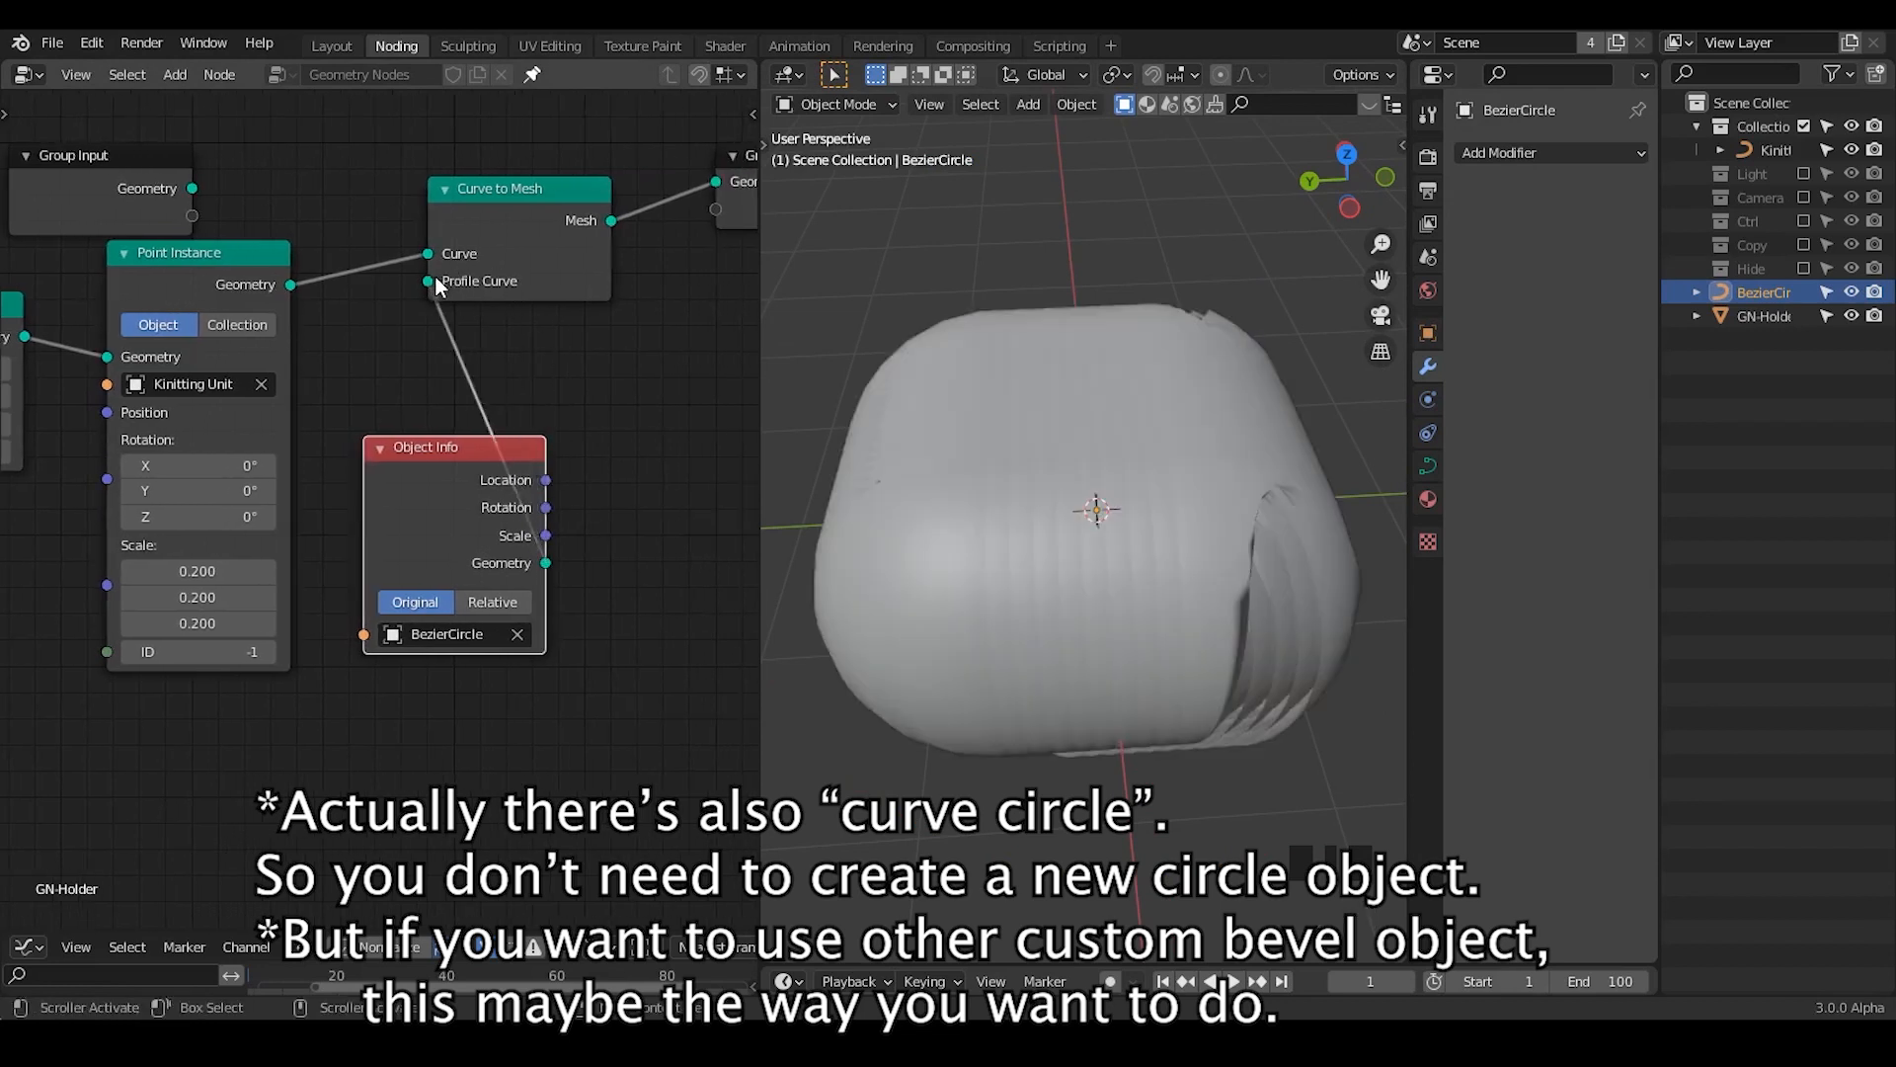
- Move the Object Info node below the Point Instance node and hide GN-Holder in the viewport
middle_drag(1124, 626, 1087, 549)
drag(545, 480, 368, 564)
drag(490, 451, 257, 672)
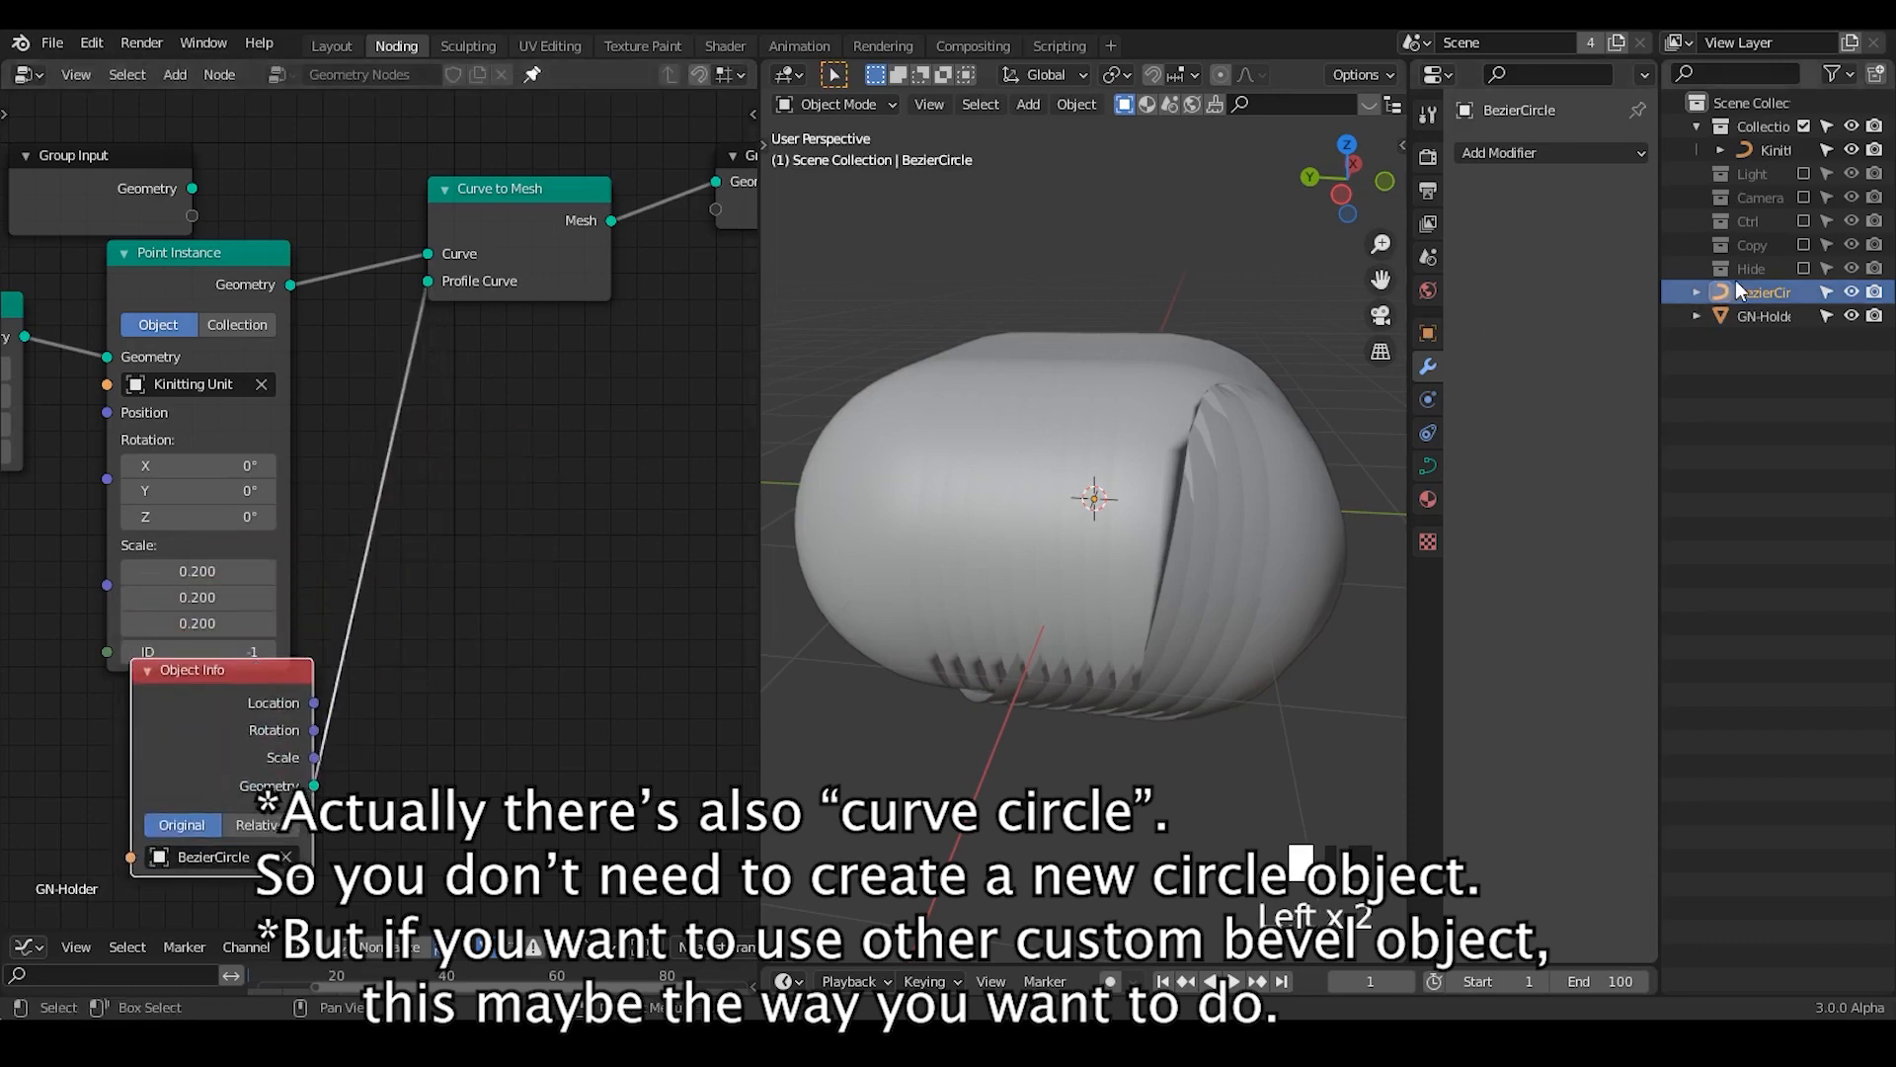
click(1851, 314)
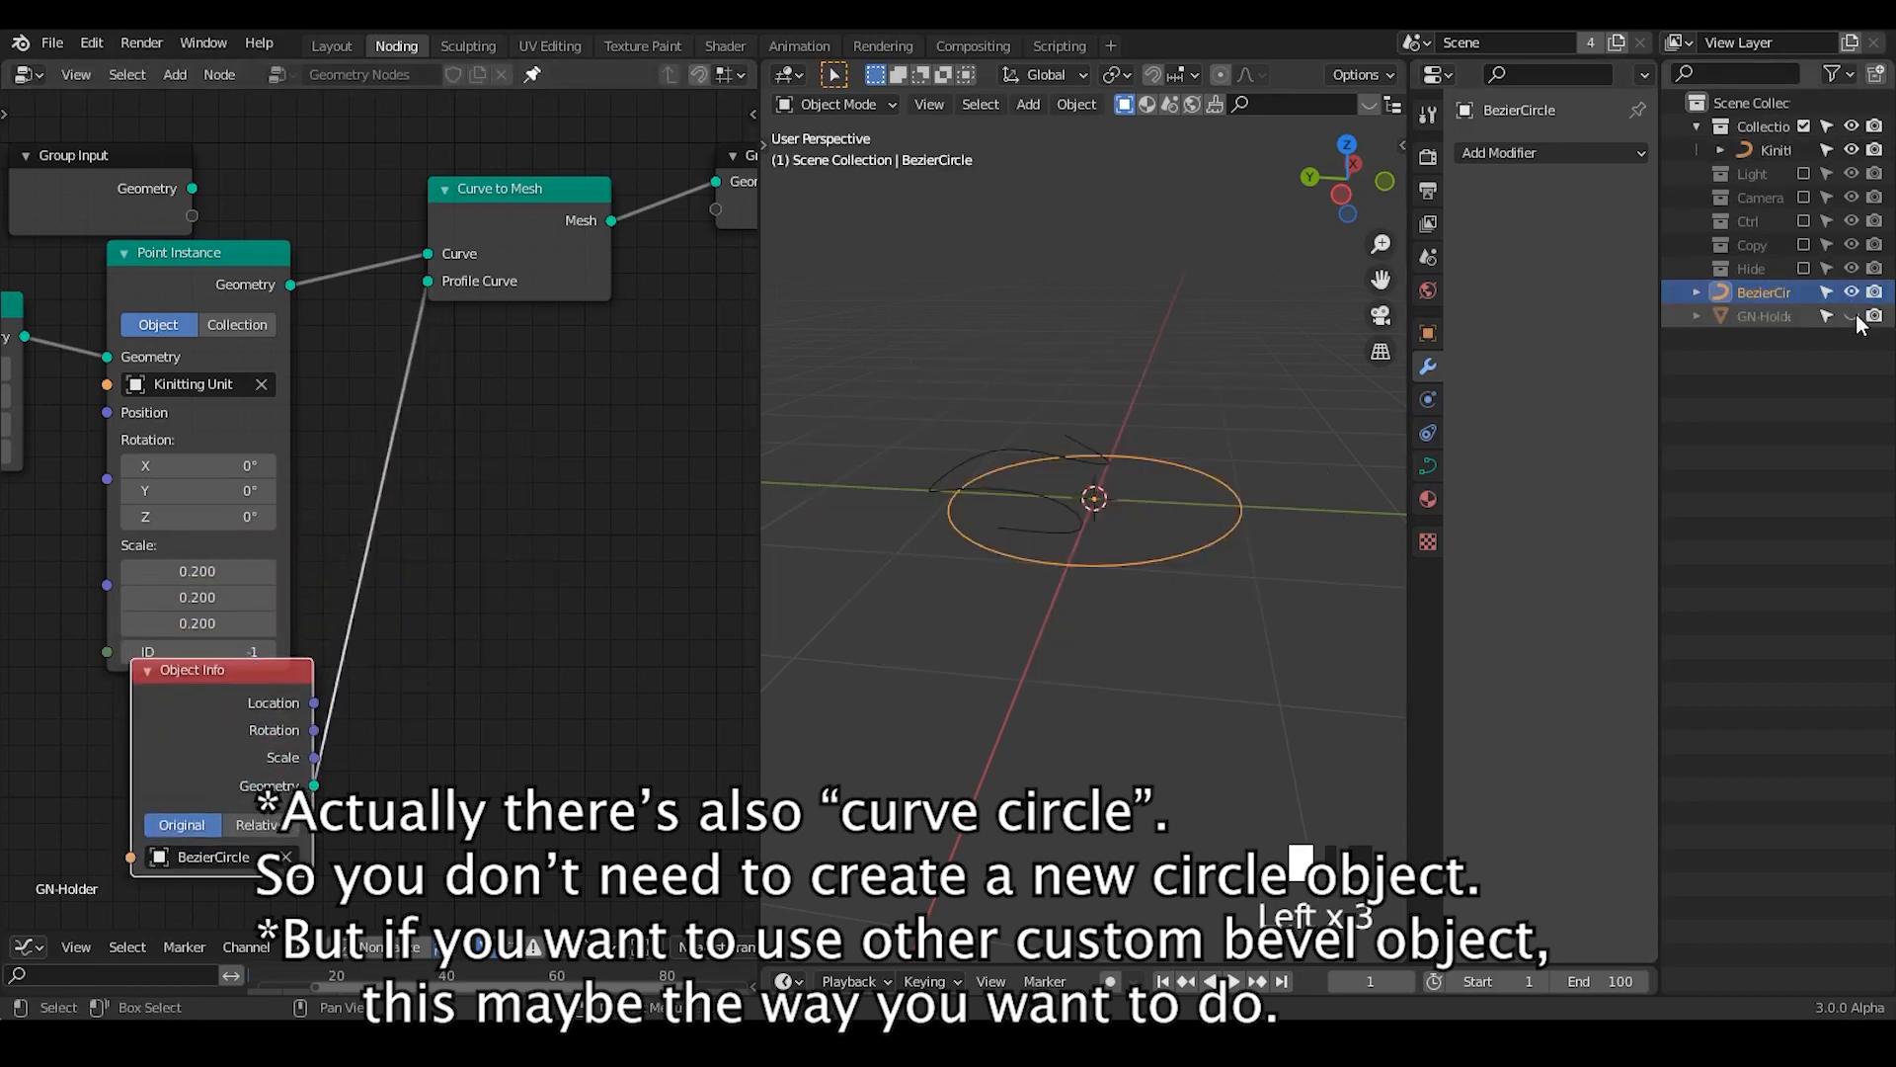
- Try the Object bevel mode in BezierCircle's curve geometry settings, and return it to Round
middle_drag(1137, 480, 1153, 543)
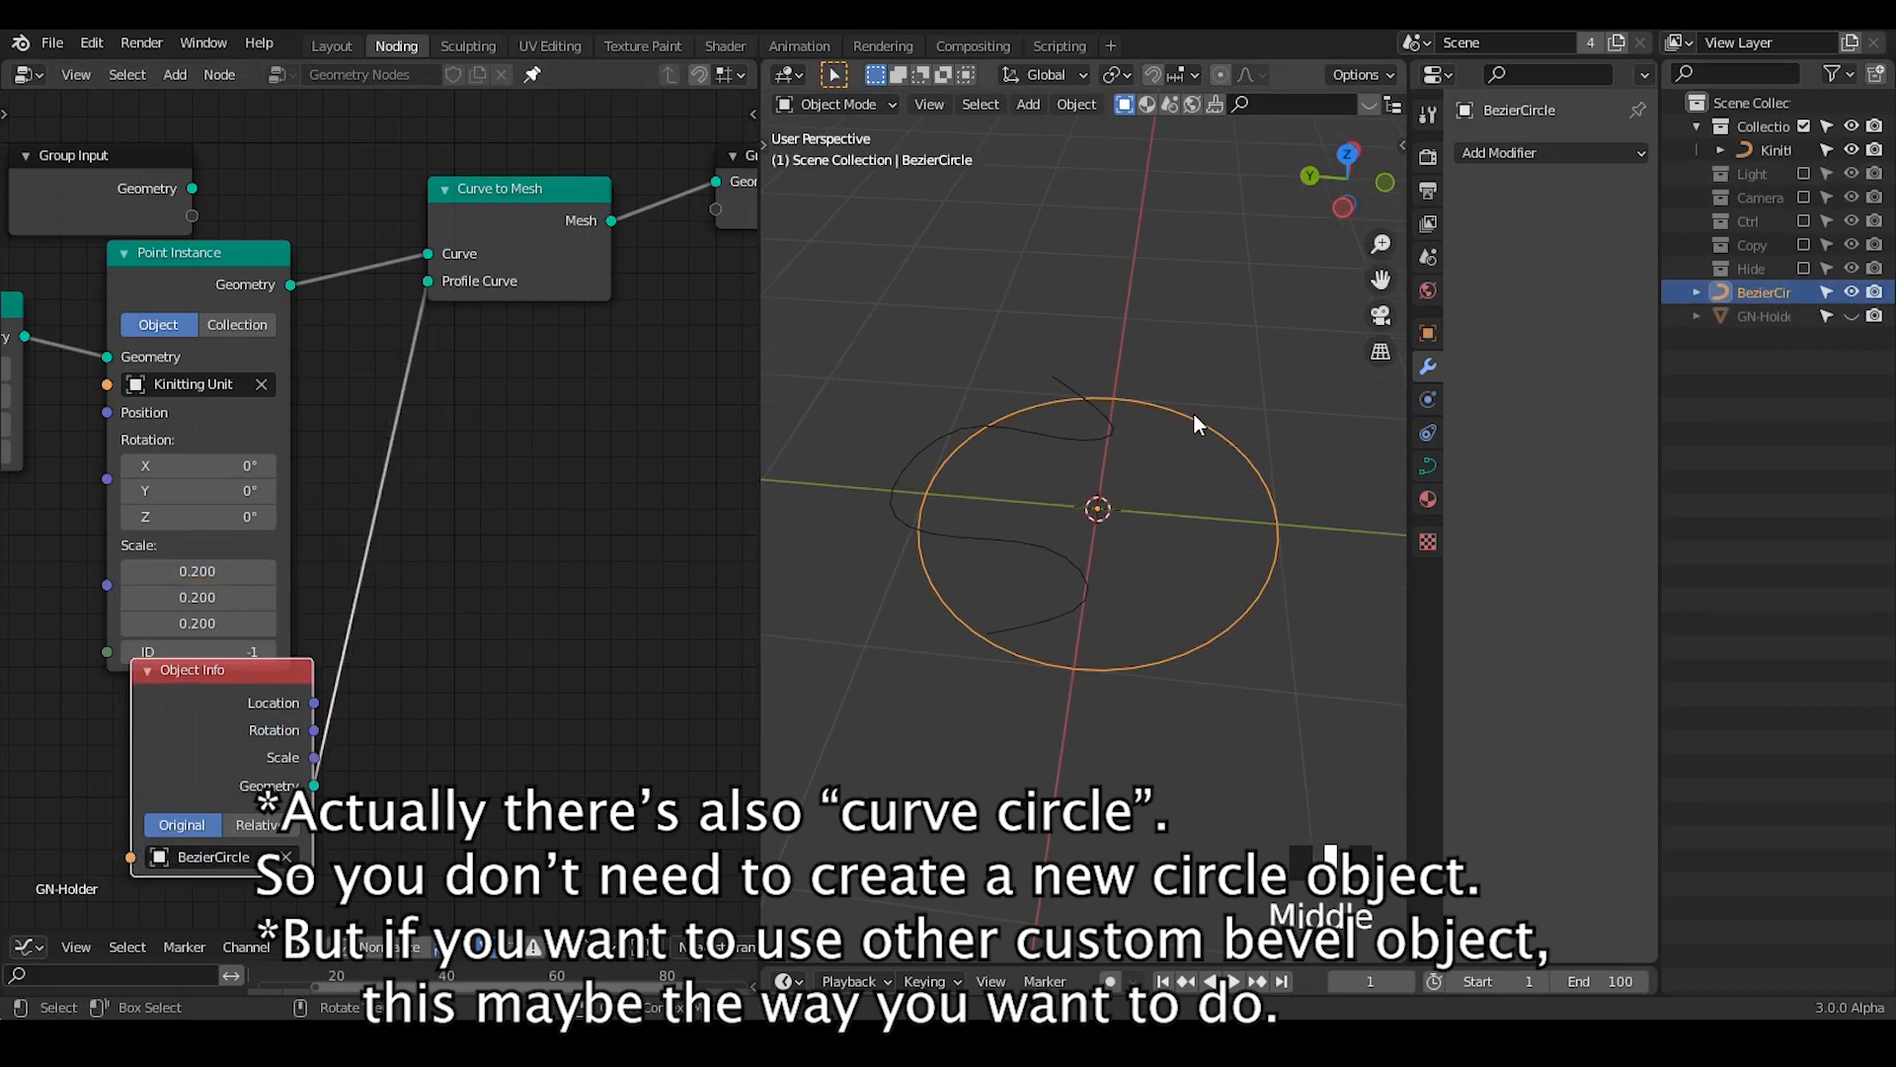
click(1220, 418)
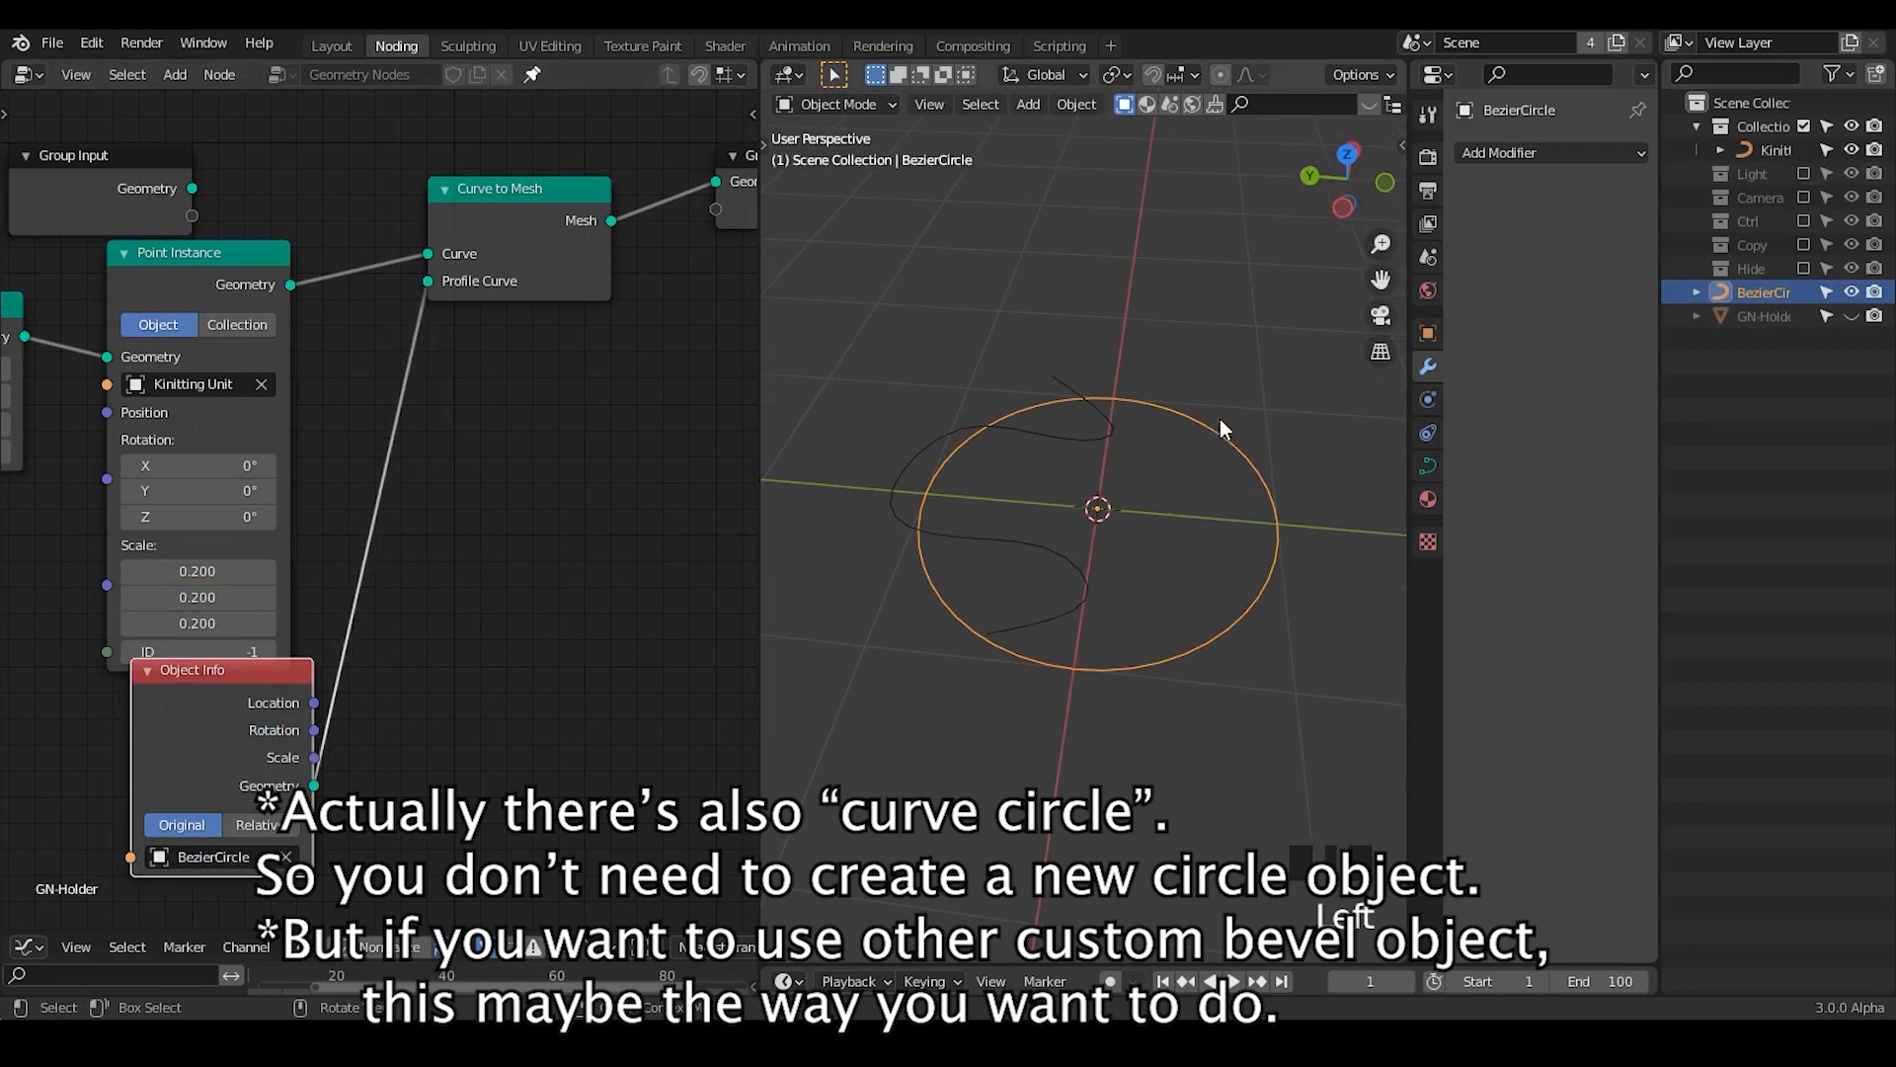
click(1428, 499)
click(1428, 466)
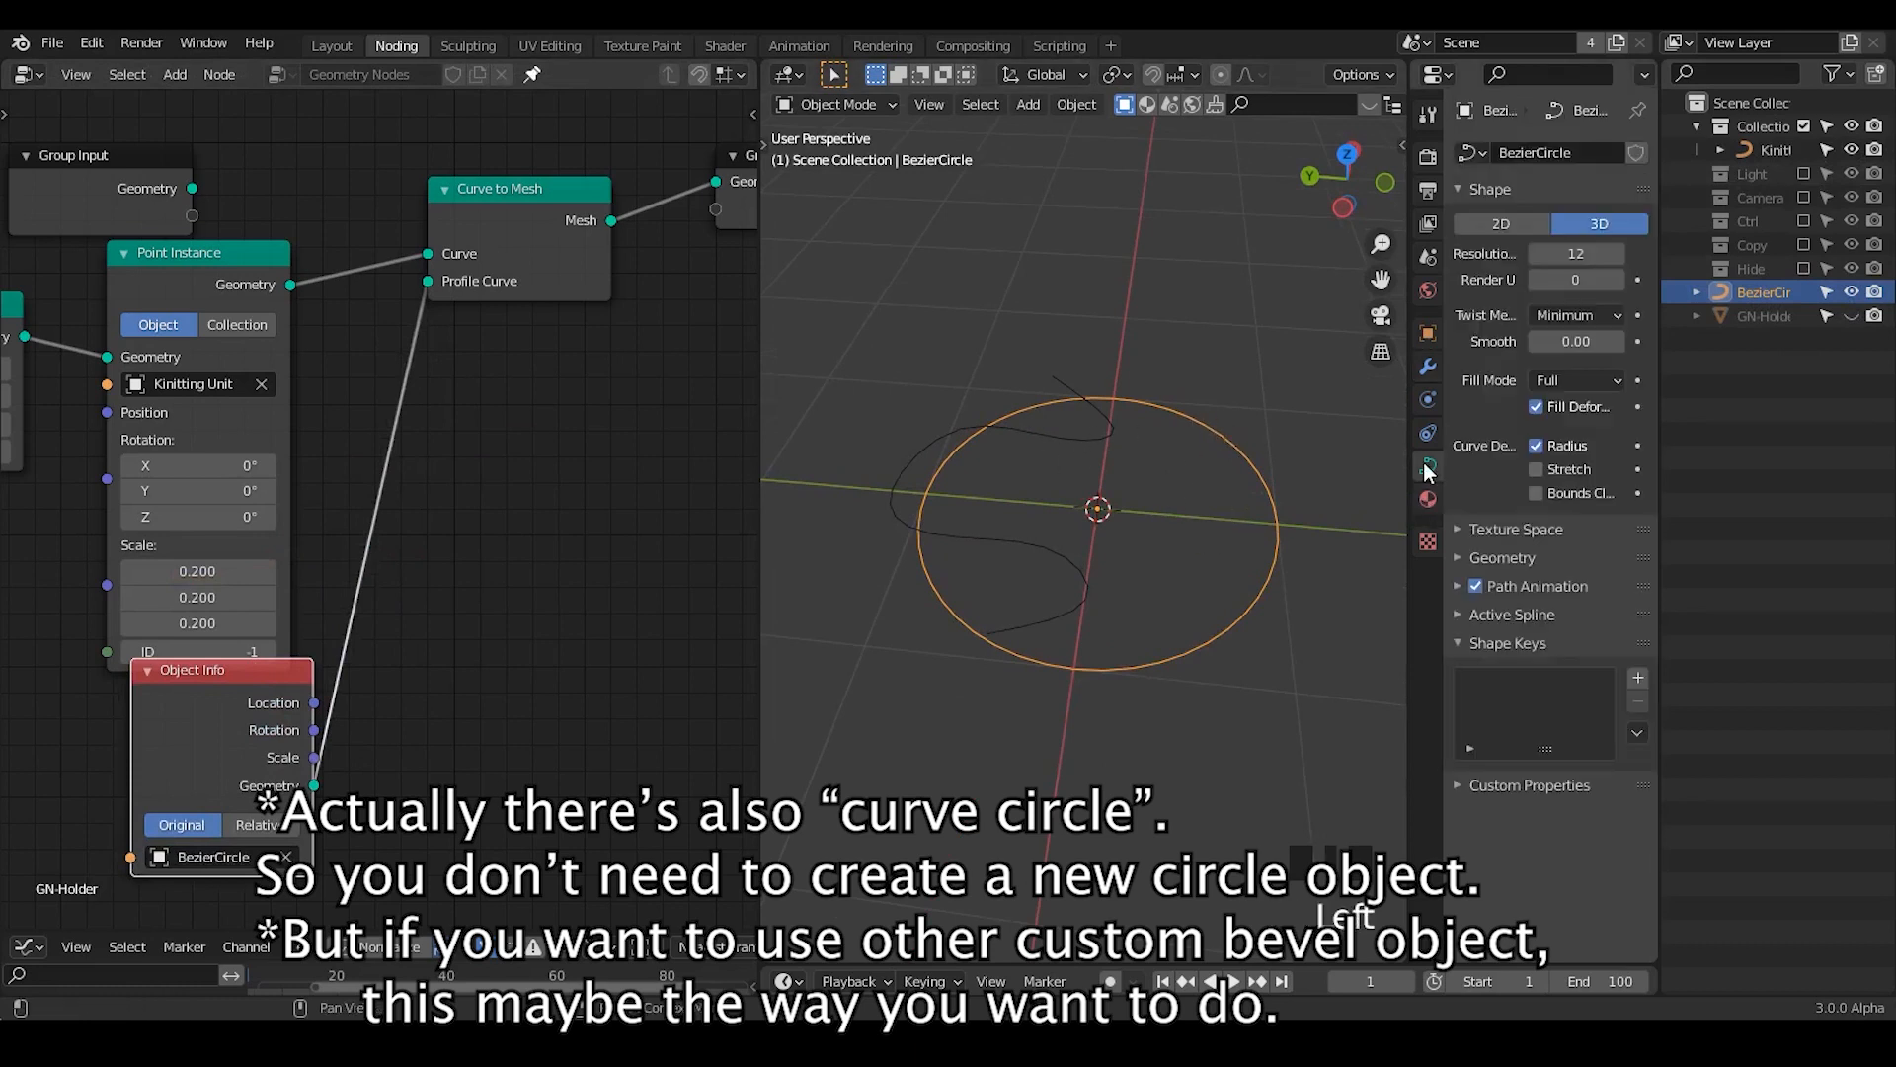
click(1515, 593)
click(1526, 590)
click(1523, 567)
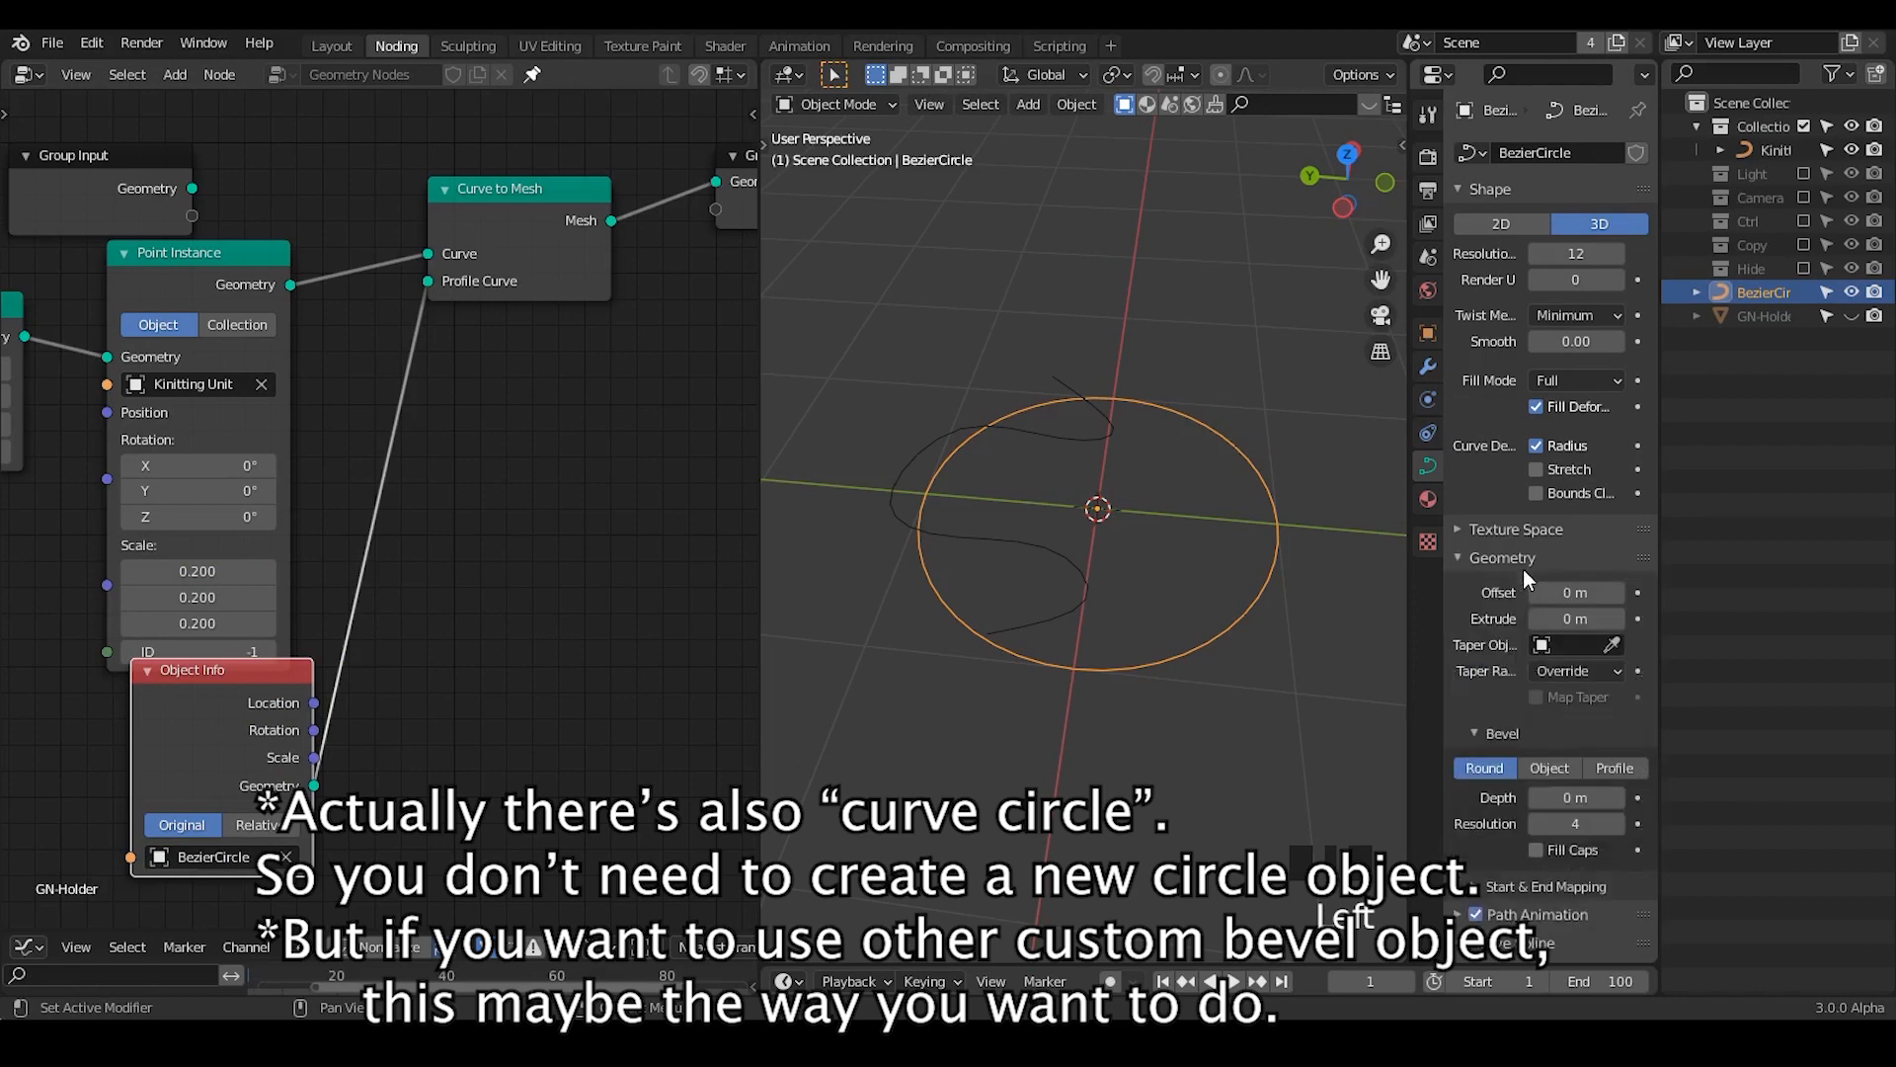
click(1550, 767)
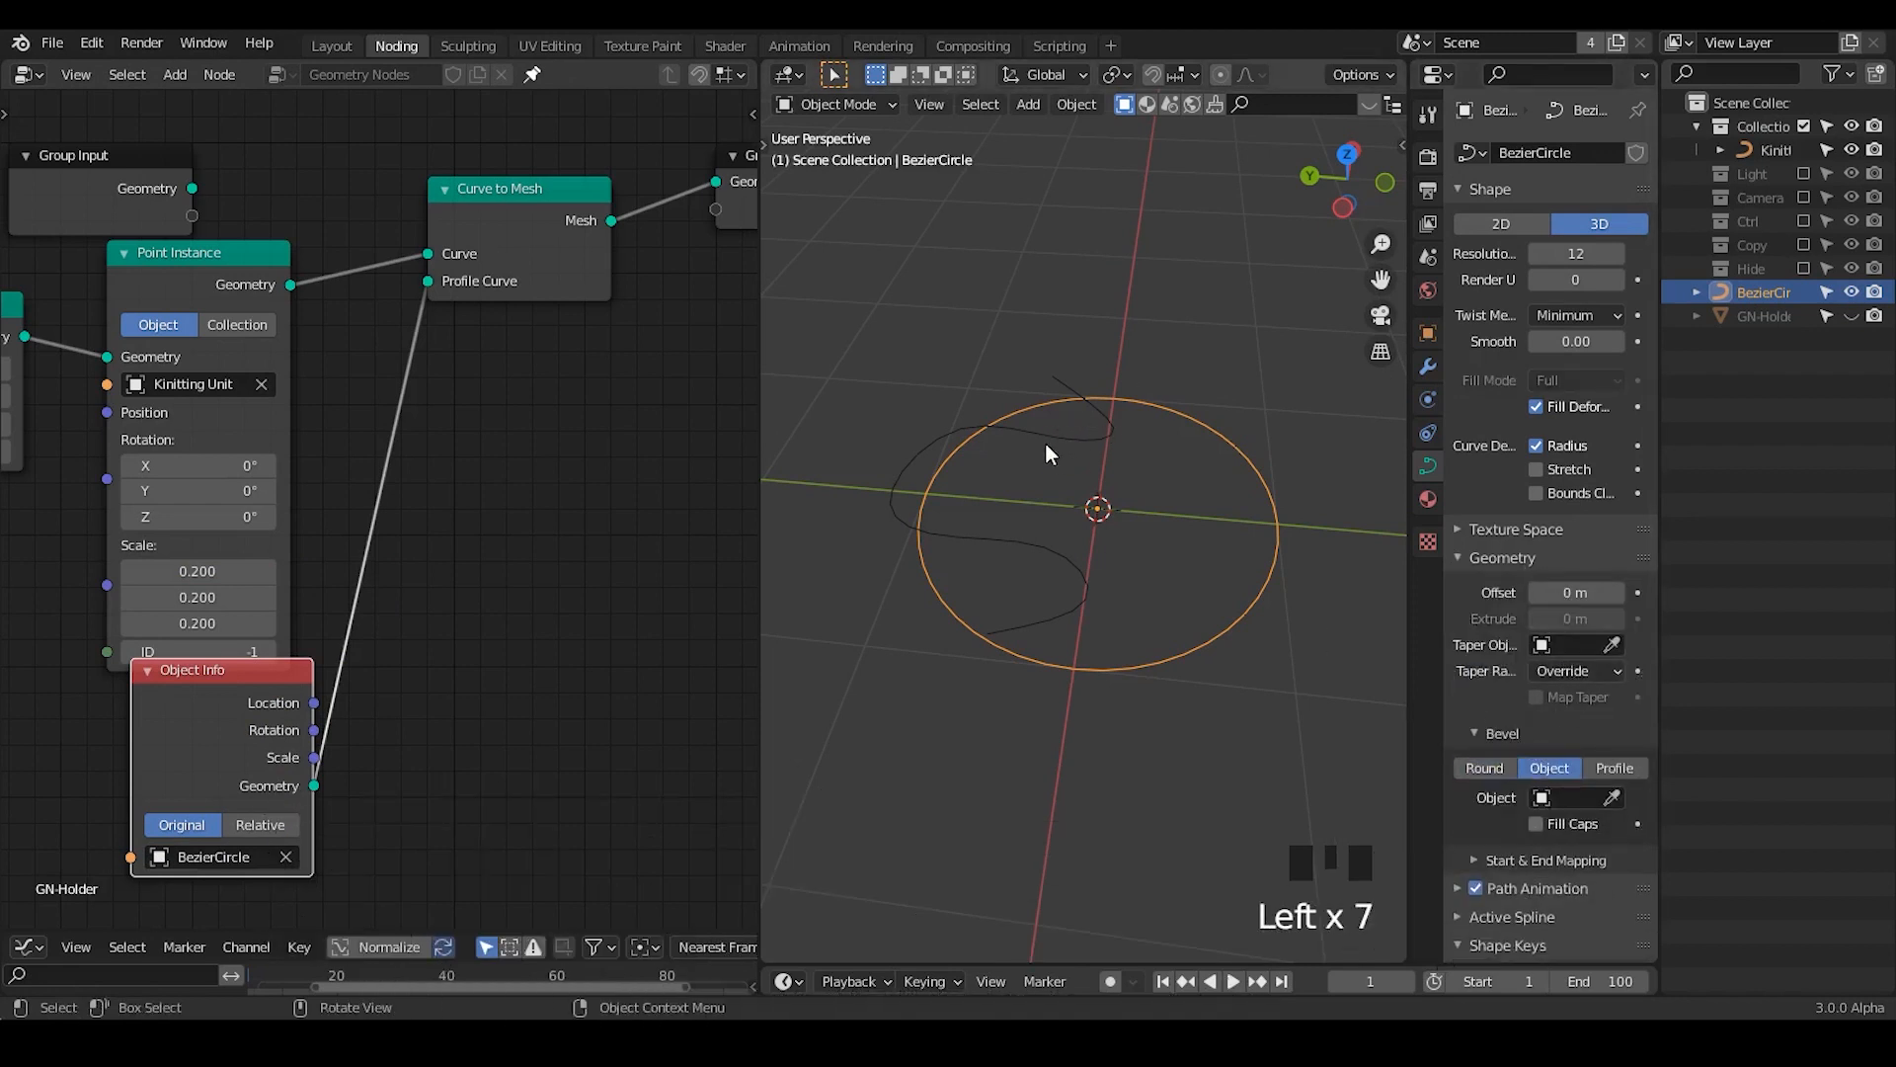
click(1485, 769)
- Scale BezierCircle's control points down to a tiny circle in Edit Mode and show GN-Holder again
click(1081, 432)
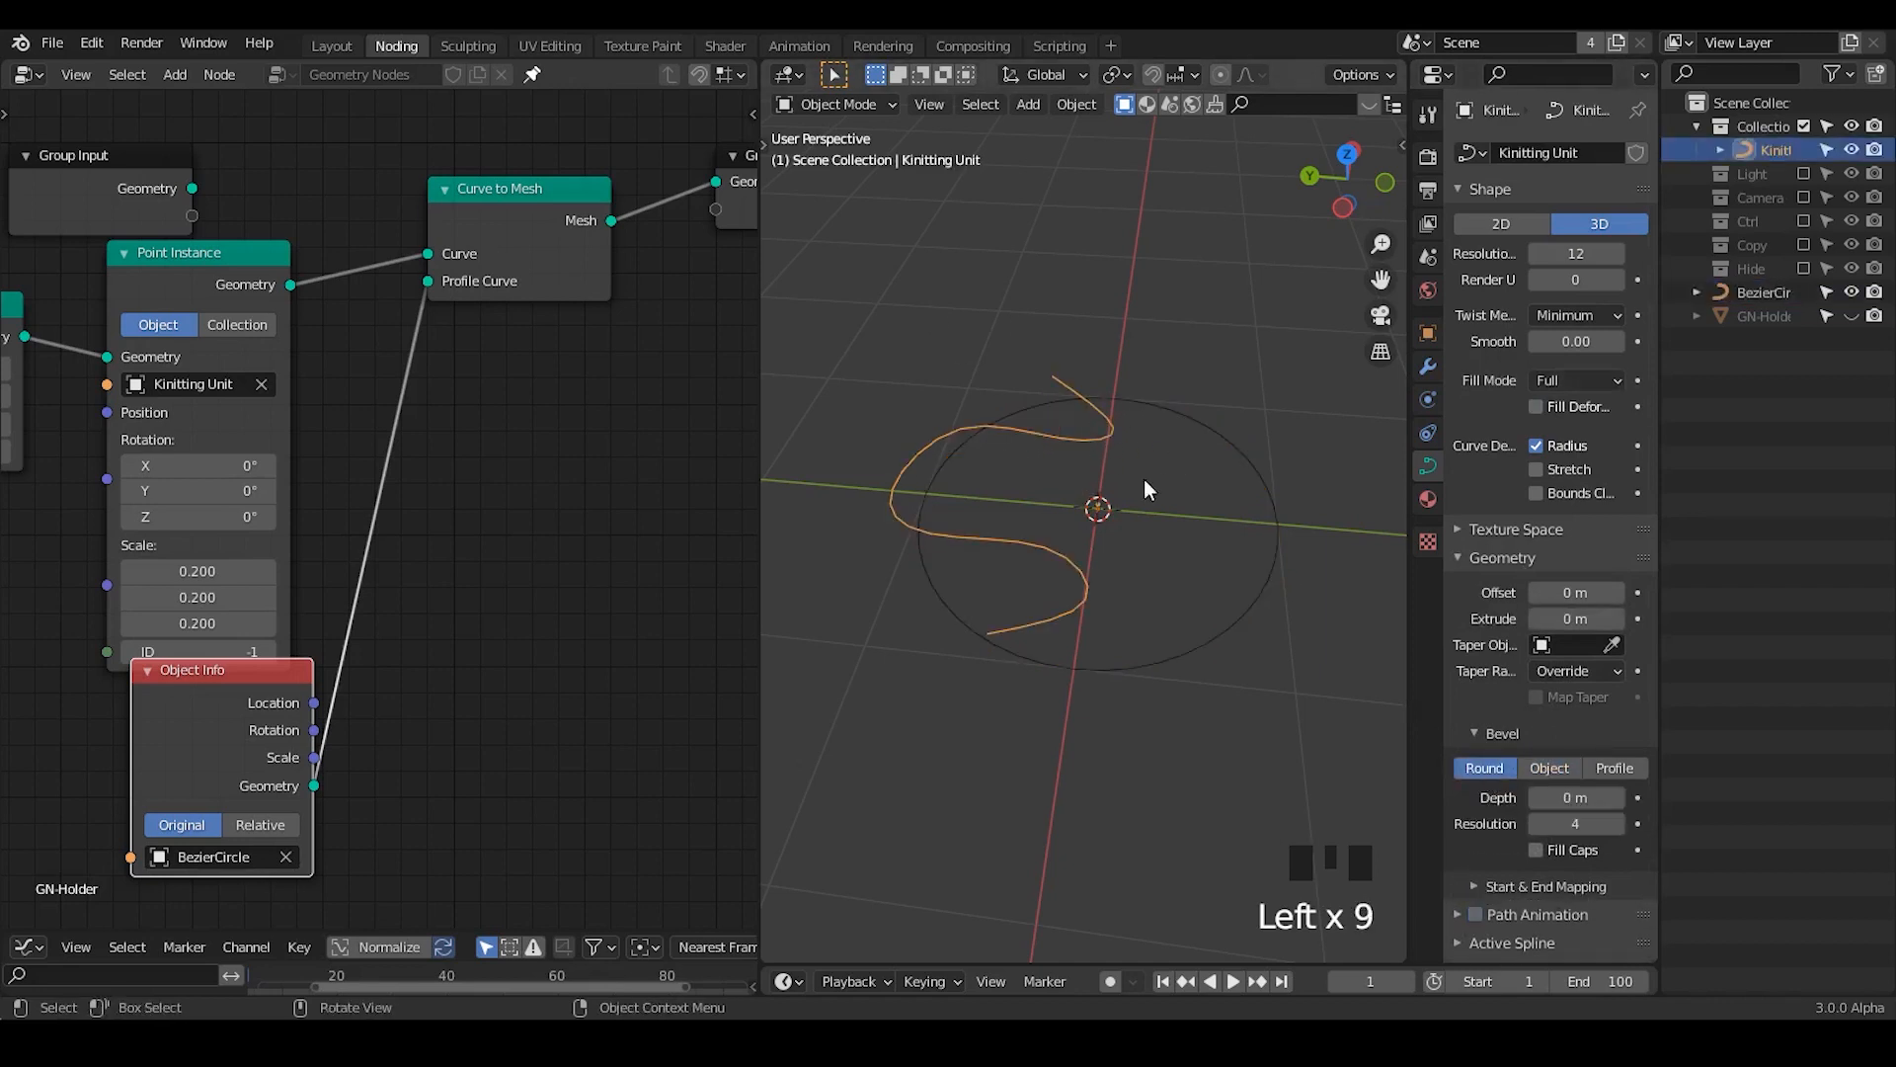
click(1205, 425)
key(Tab)
key(Tab)
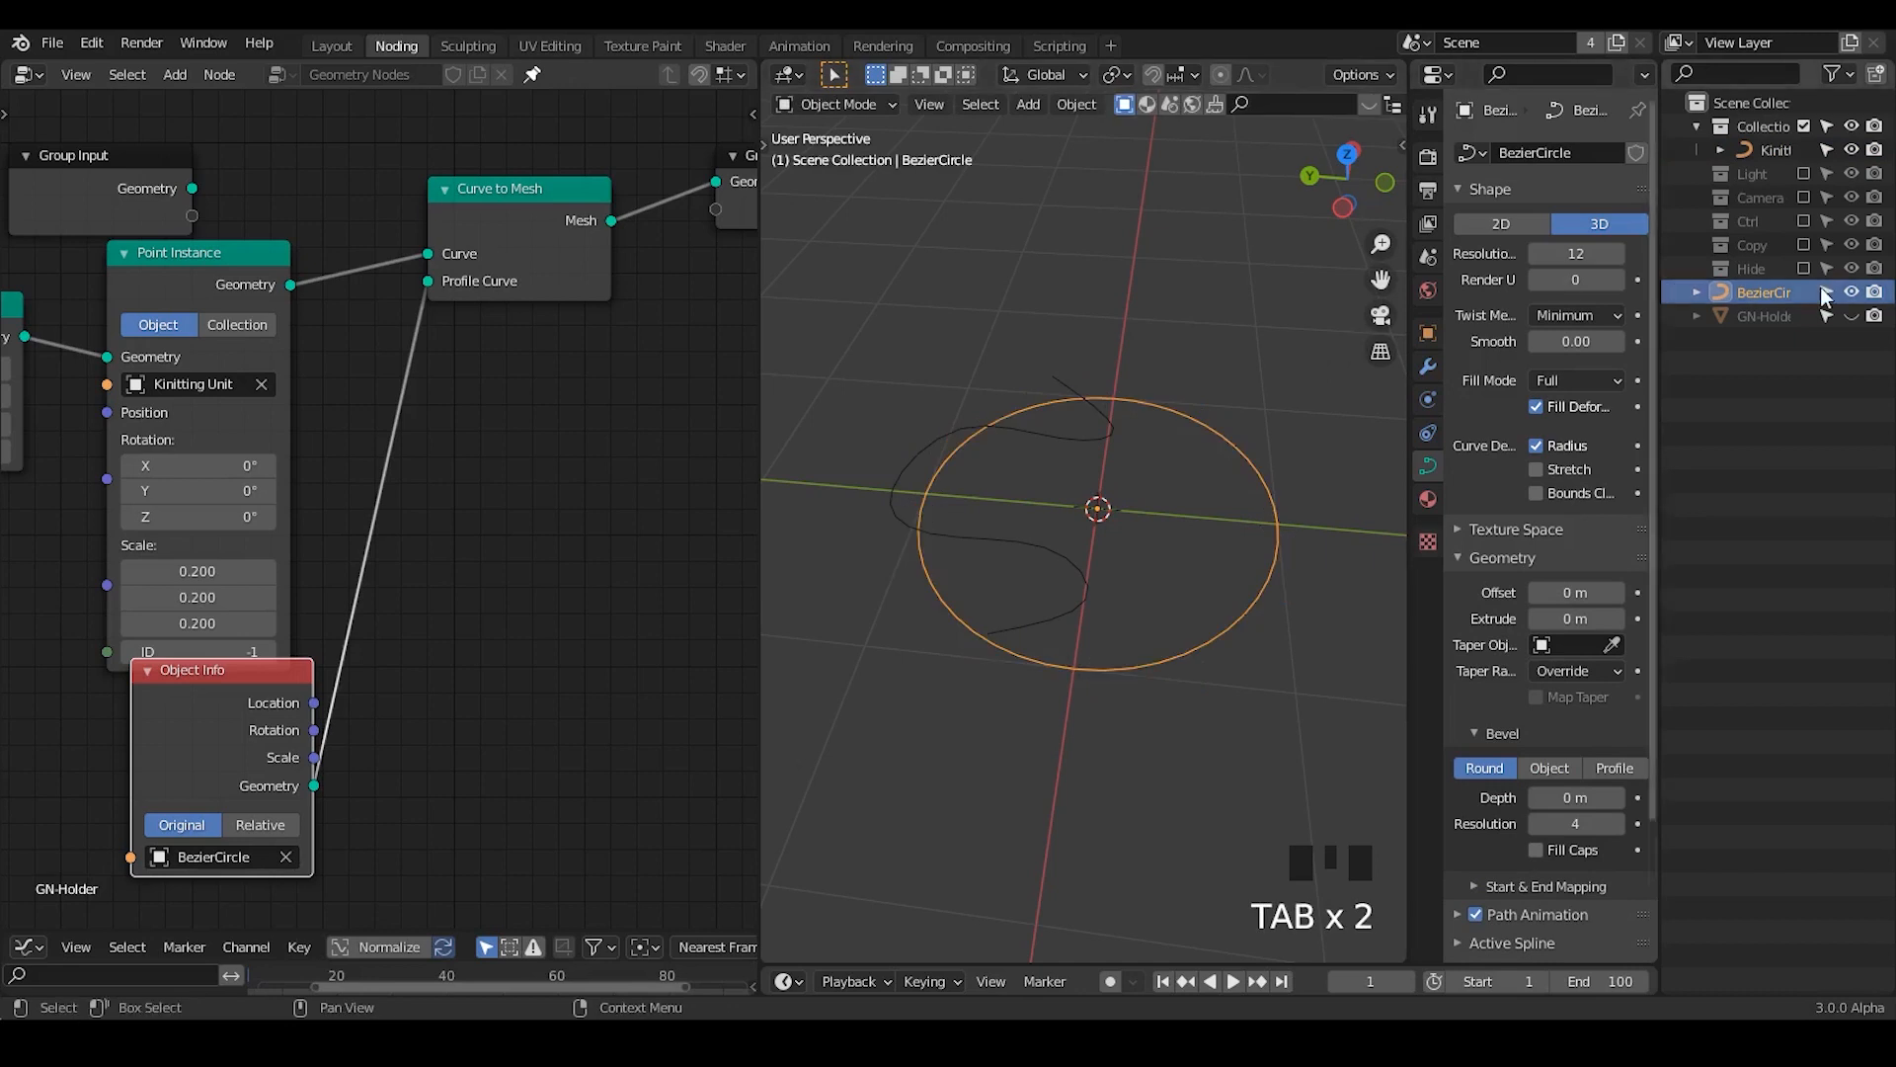
key(Tab)
key(s)
click(1108, 498)
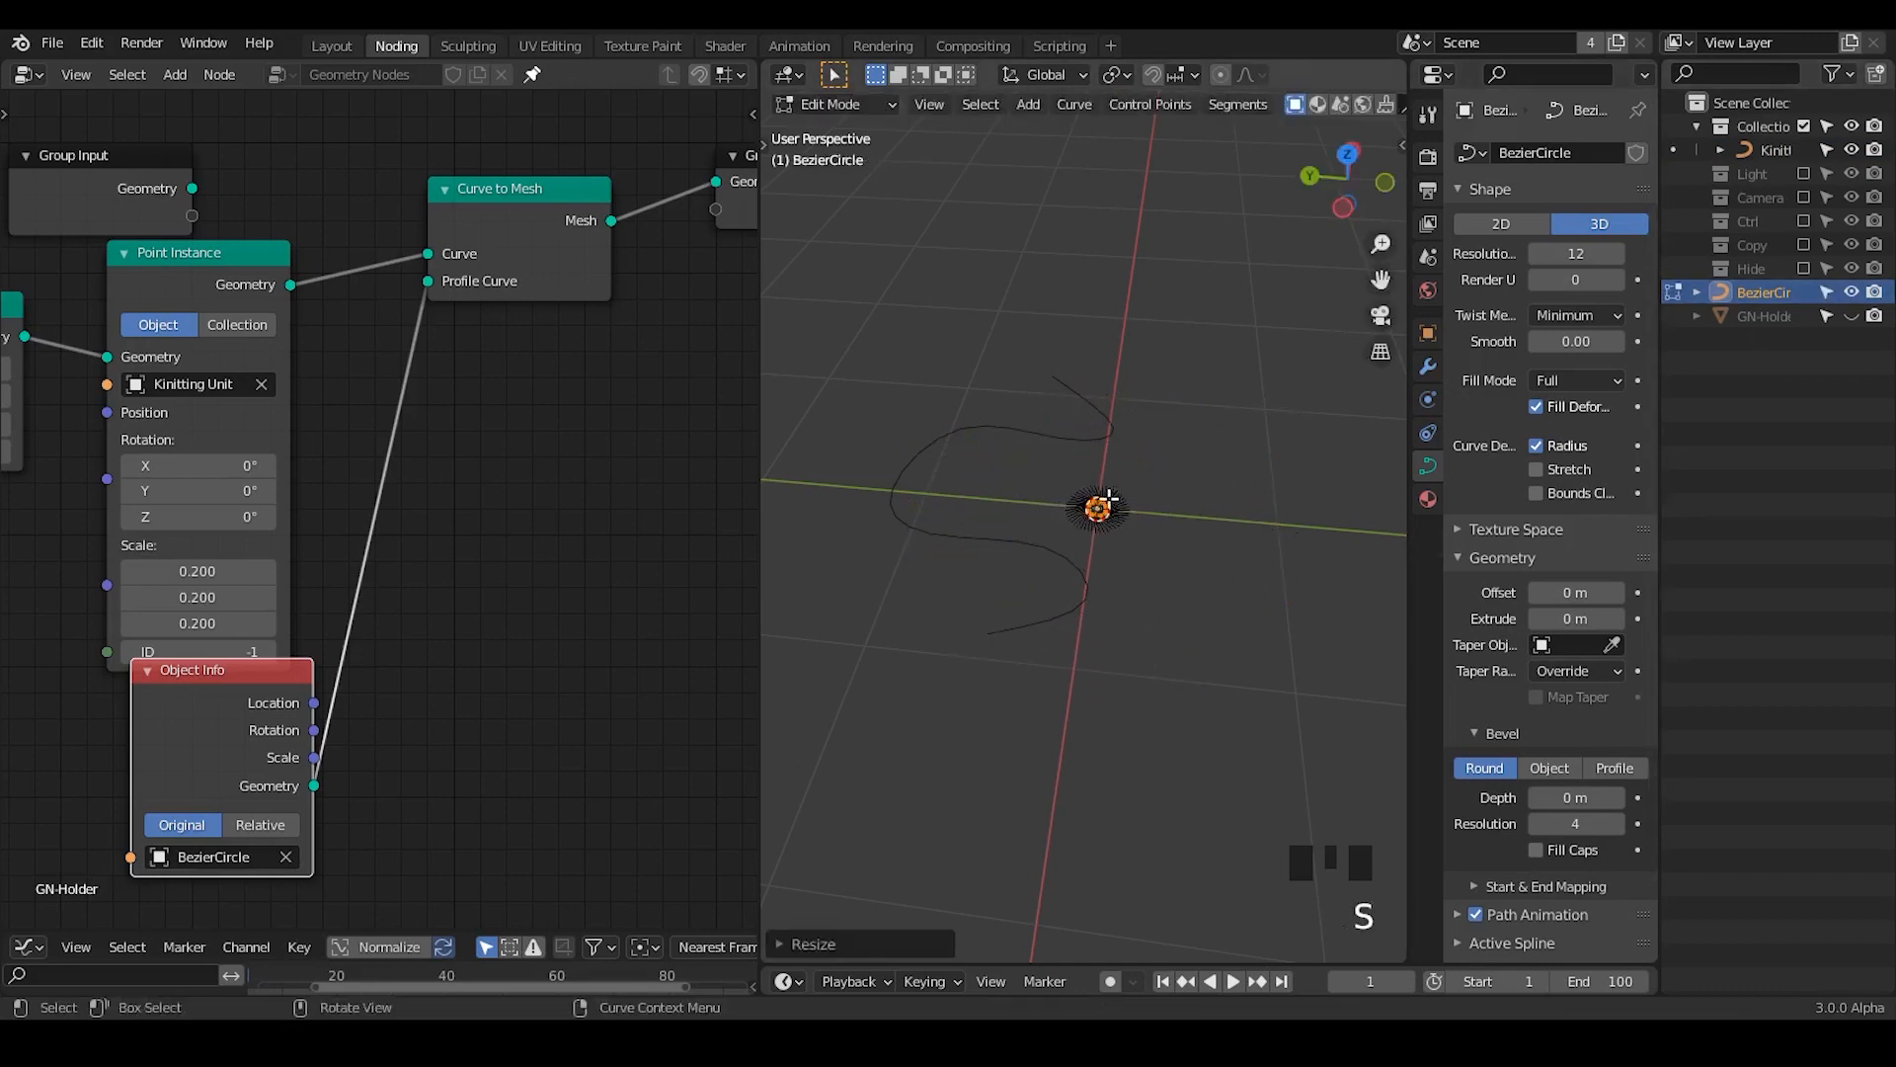
key(Tab)
click(1851, 316)
ctrl+middle_drag(915, 510, 1225, 444)
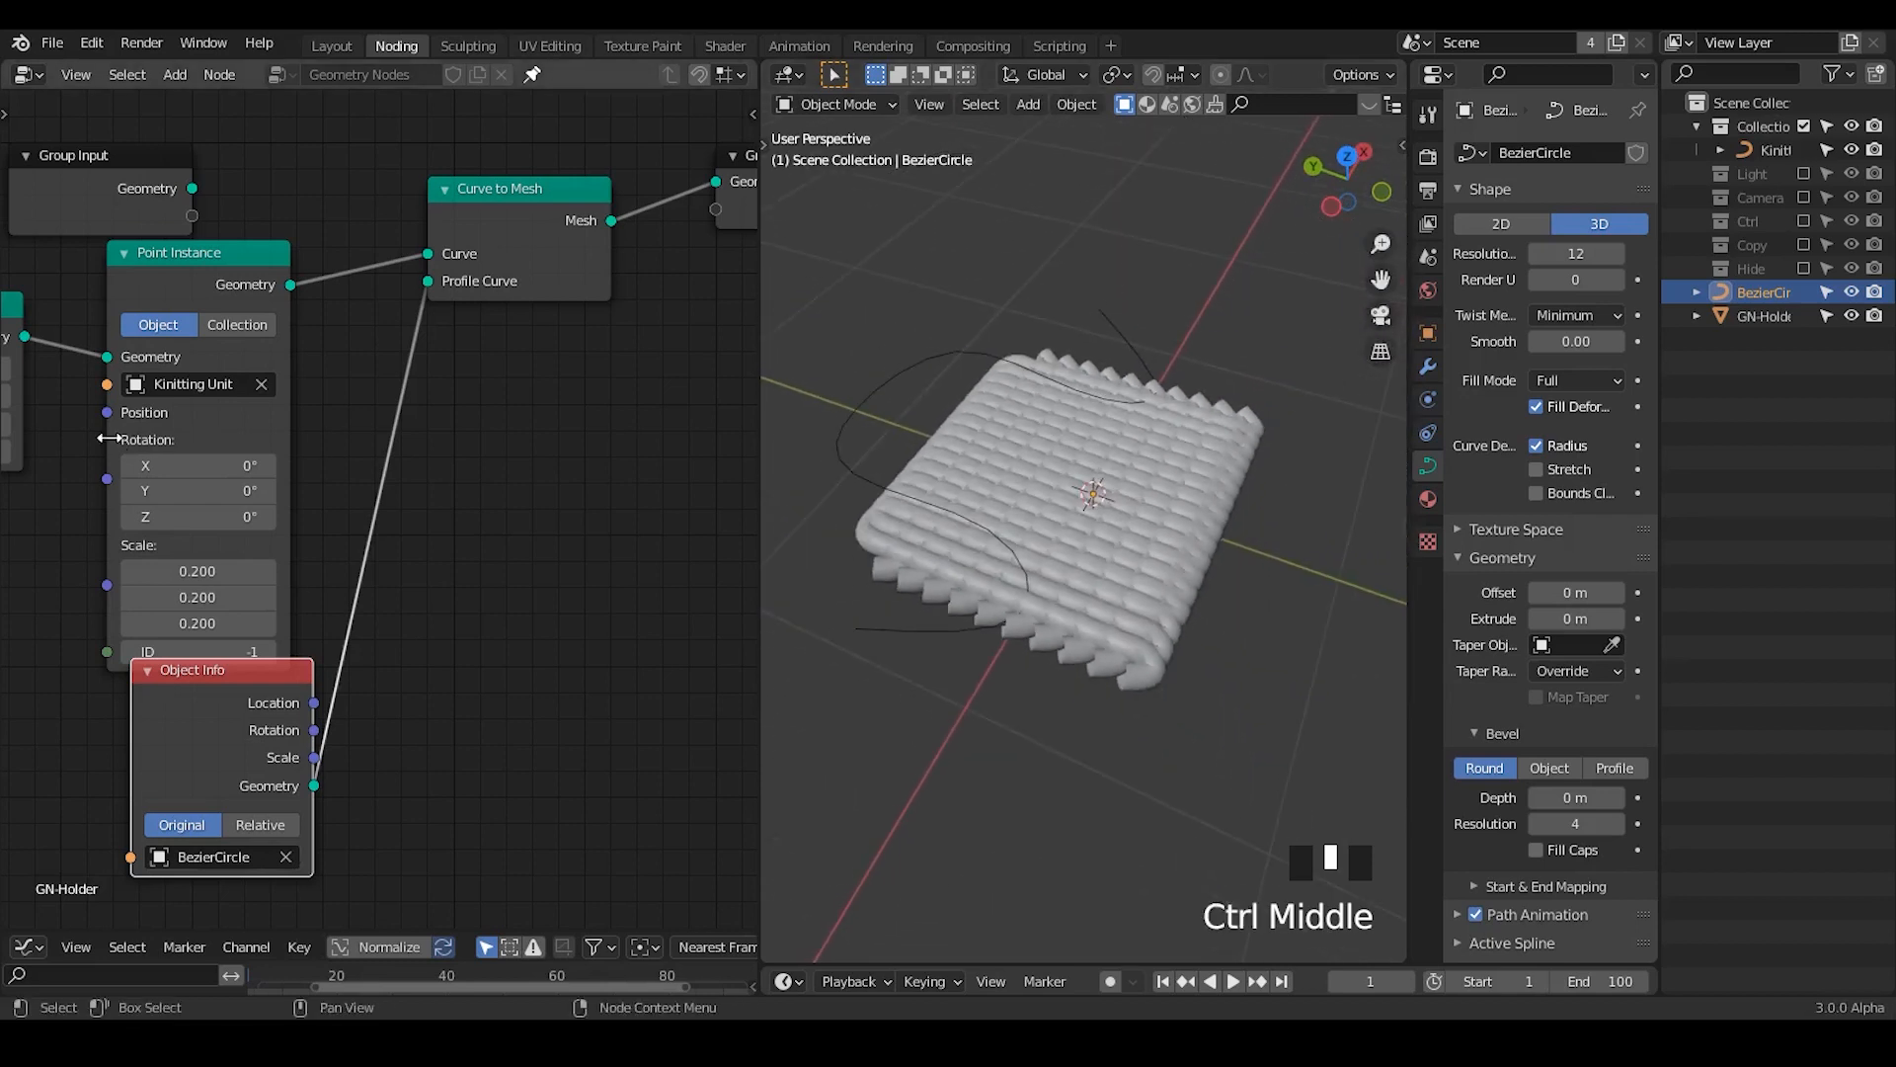
- Try a different Size X on the Grid node, and set it to 1 m
middle_drag(112, 436, 314, 358)
drag(148, 292, 200, 292)
click(152, 292)
text(1)
key(Return)
- Move the Grid and Point Instance nodes farther from Curve to Mesh to make room between them
drag(345, 297, 303, 301)
drag(168, 252, 10, 319)
drag(403, 218, 269, 264)
middle_drag(1106, 460, 1180, 583)
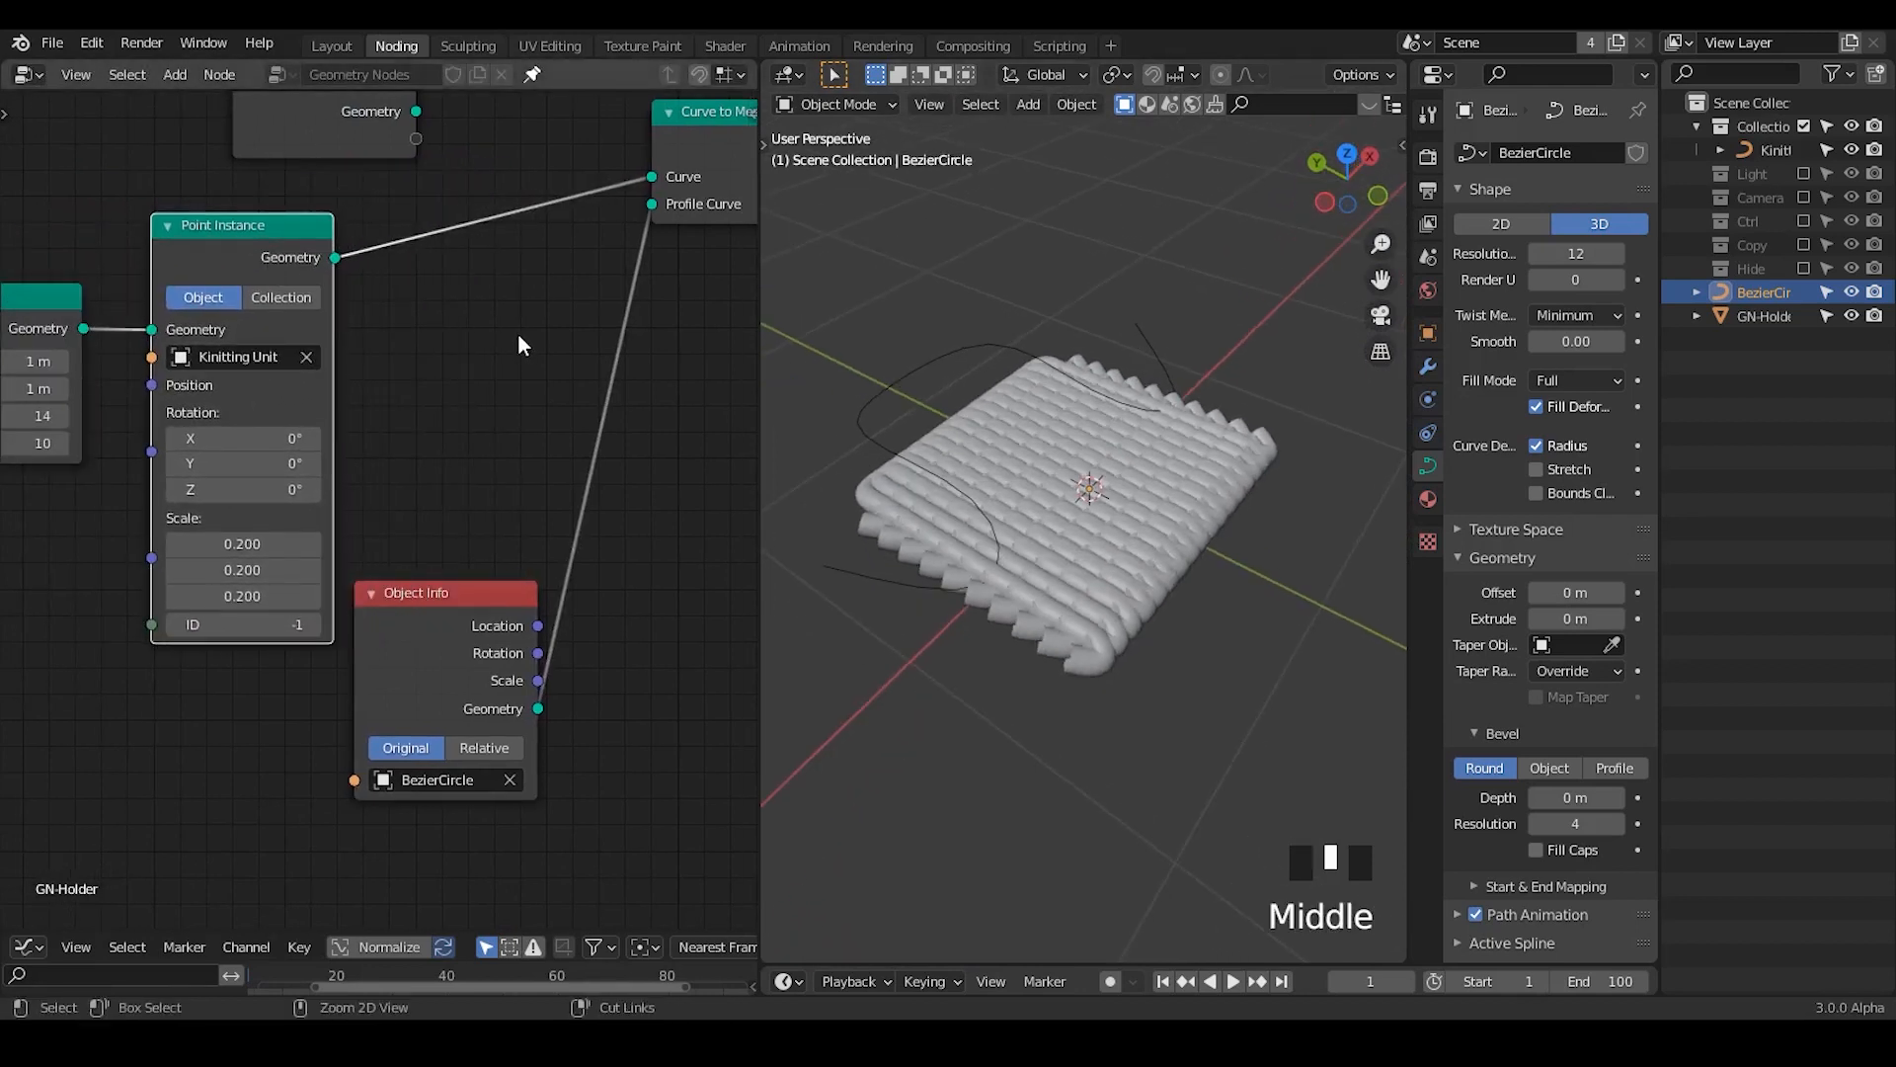
- Search the available geometry nodes for "set radius"
key(ctrl+a)
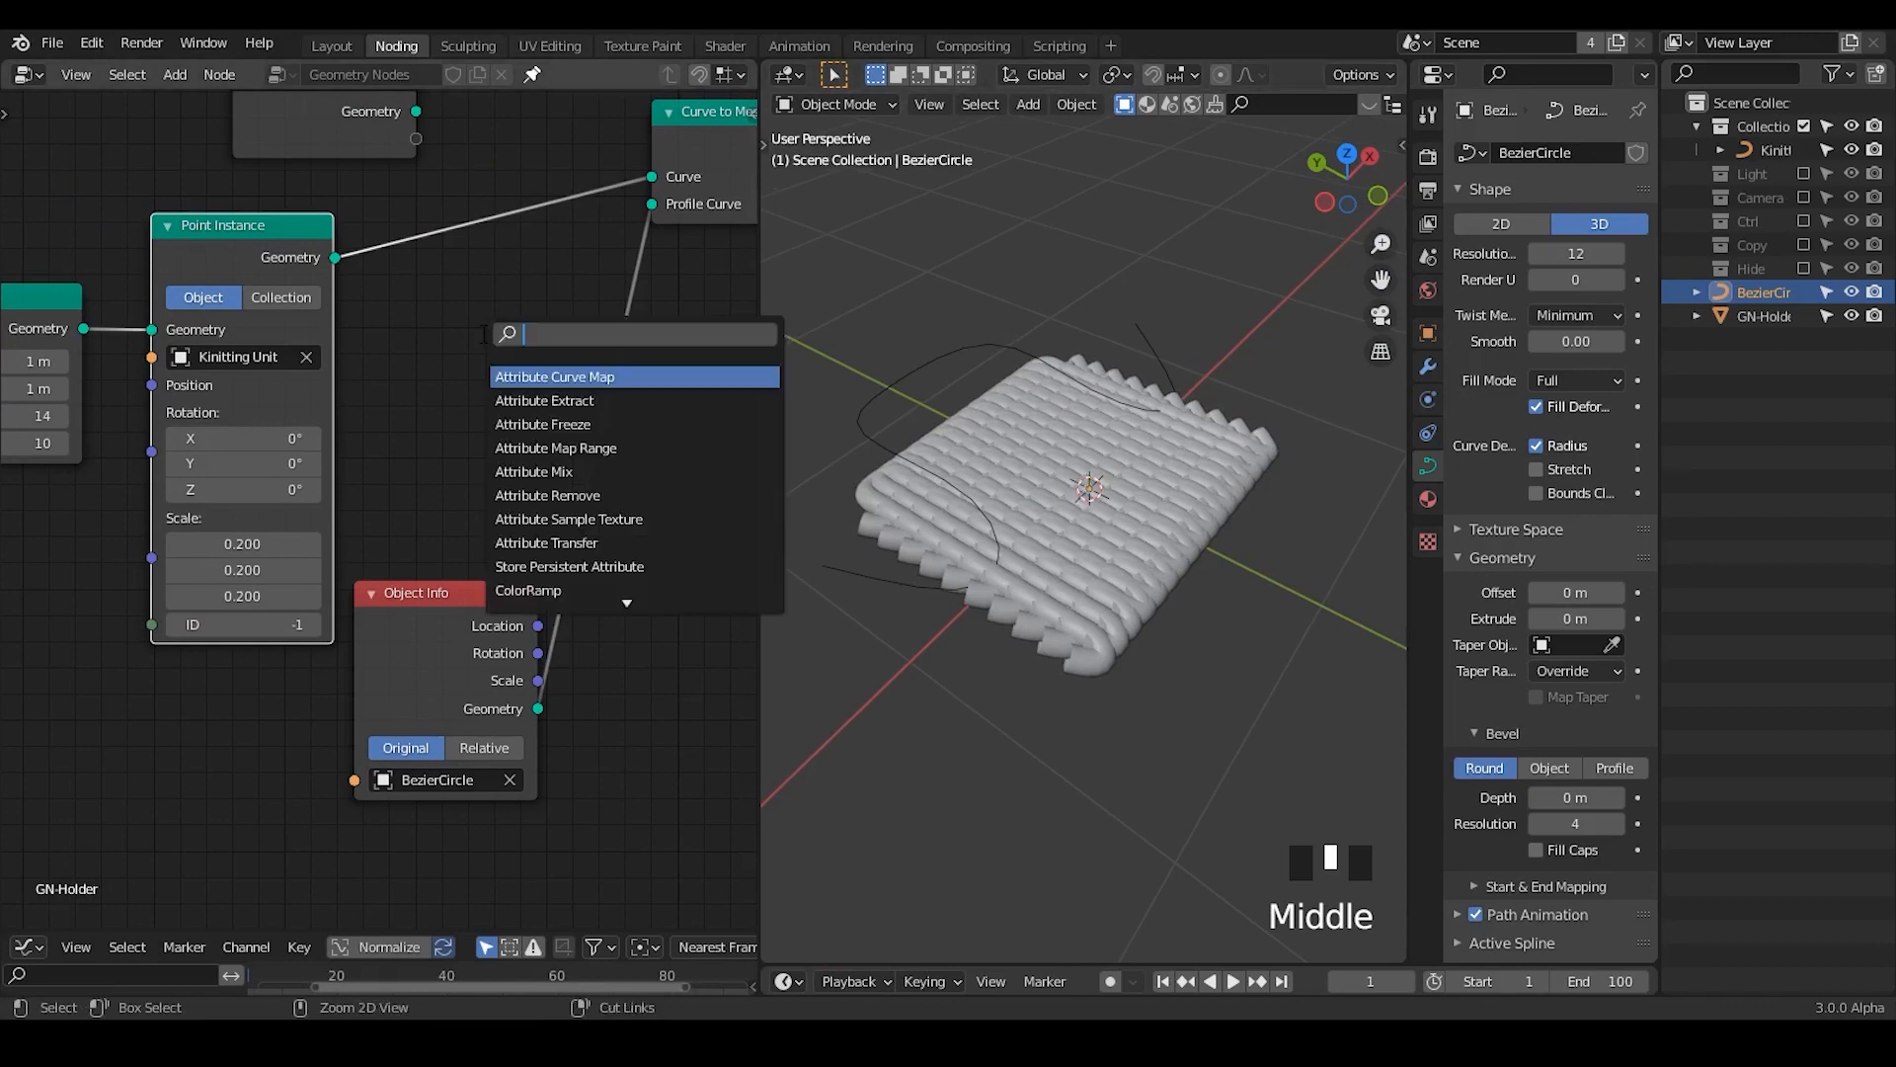
text(set ra)
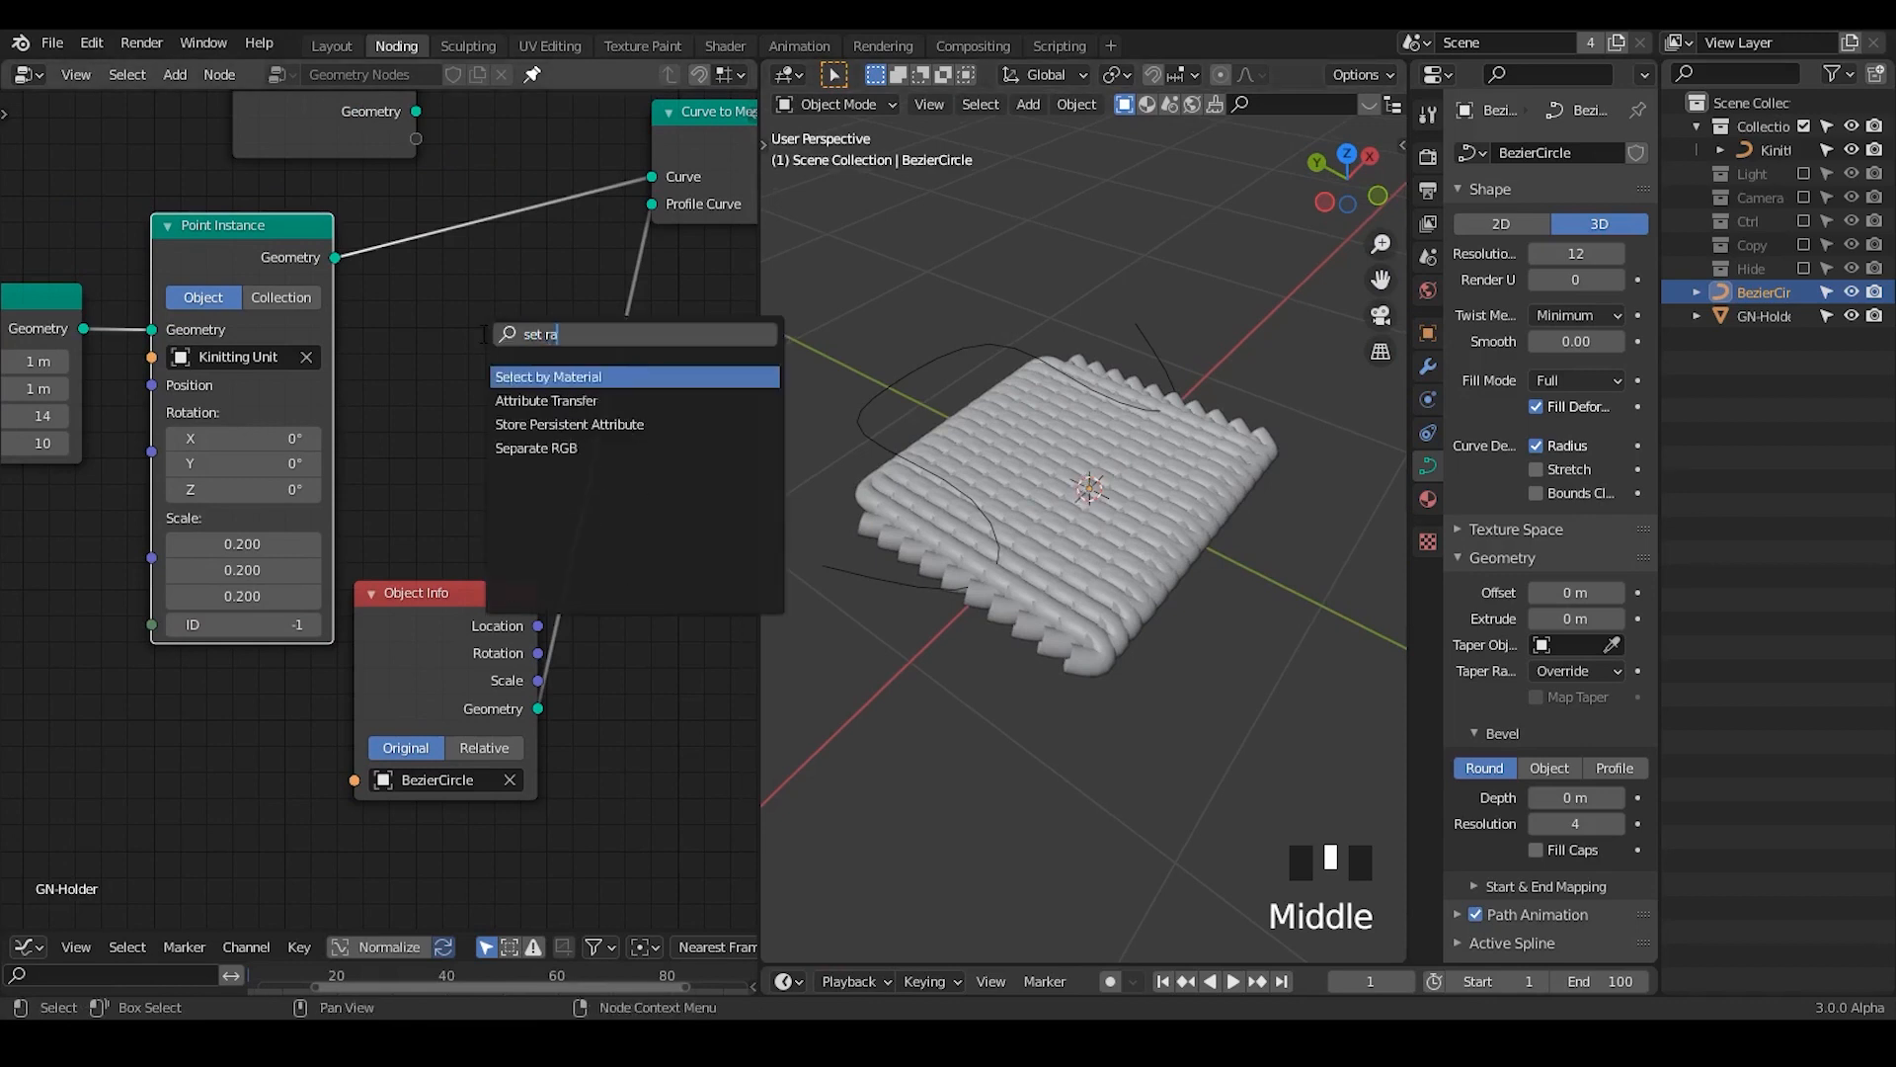
text(dius)
key(ctrl+a)
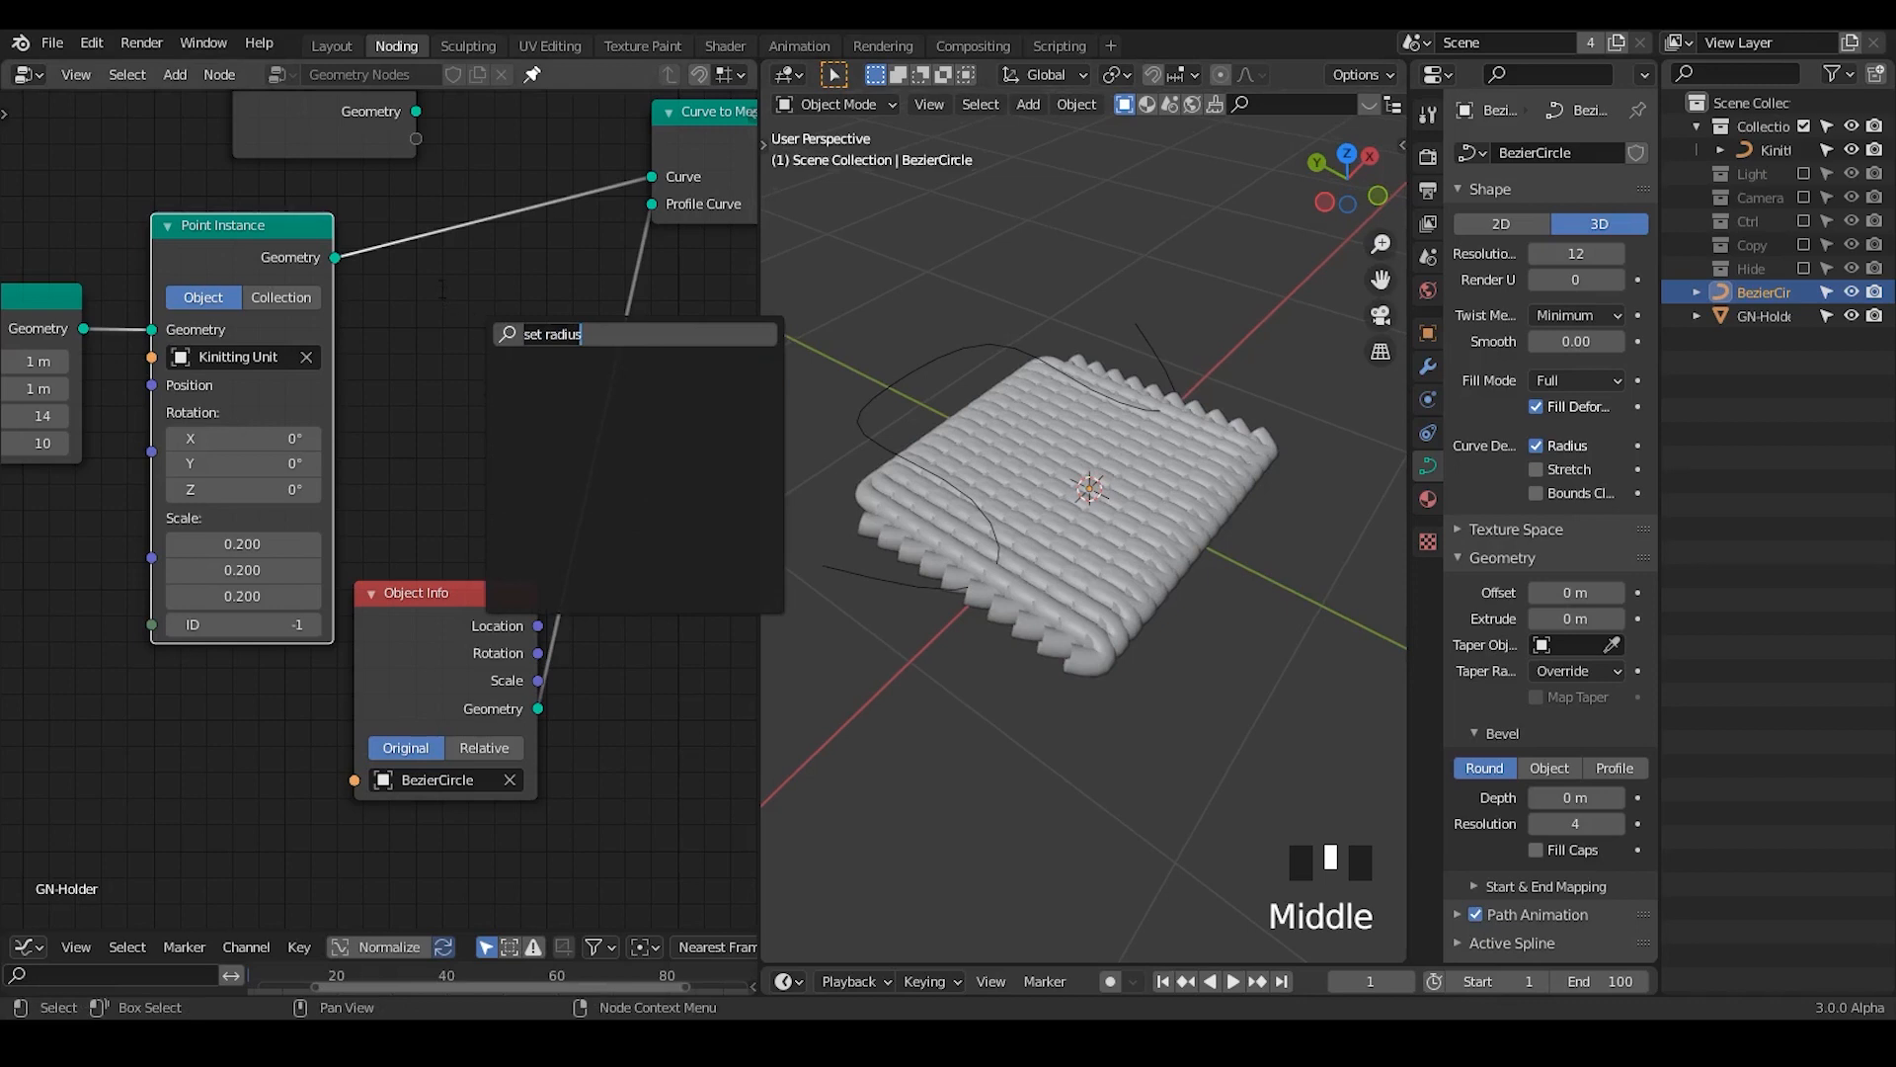
key(Escape)
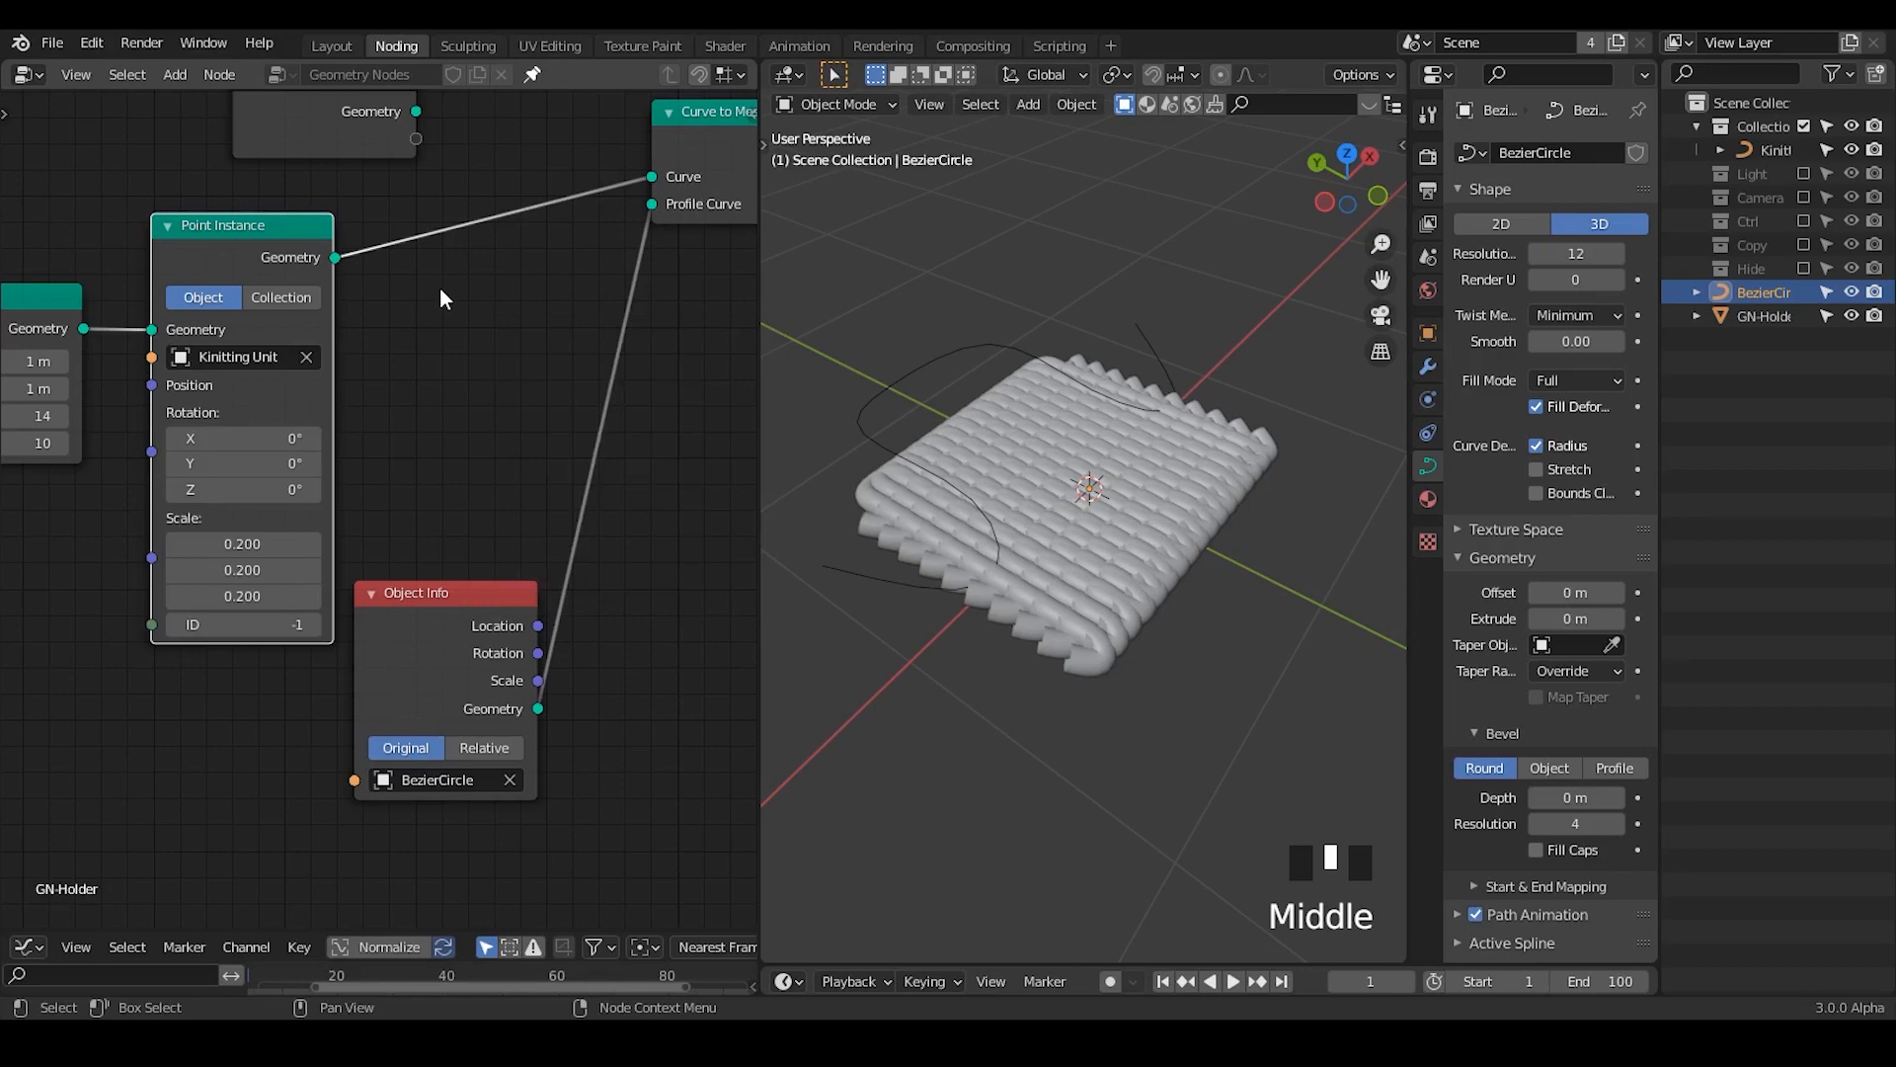
click(456, 281)
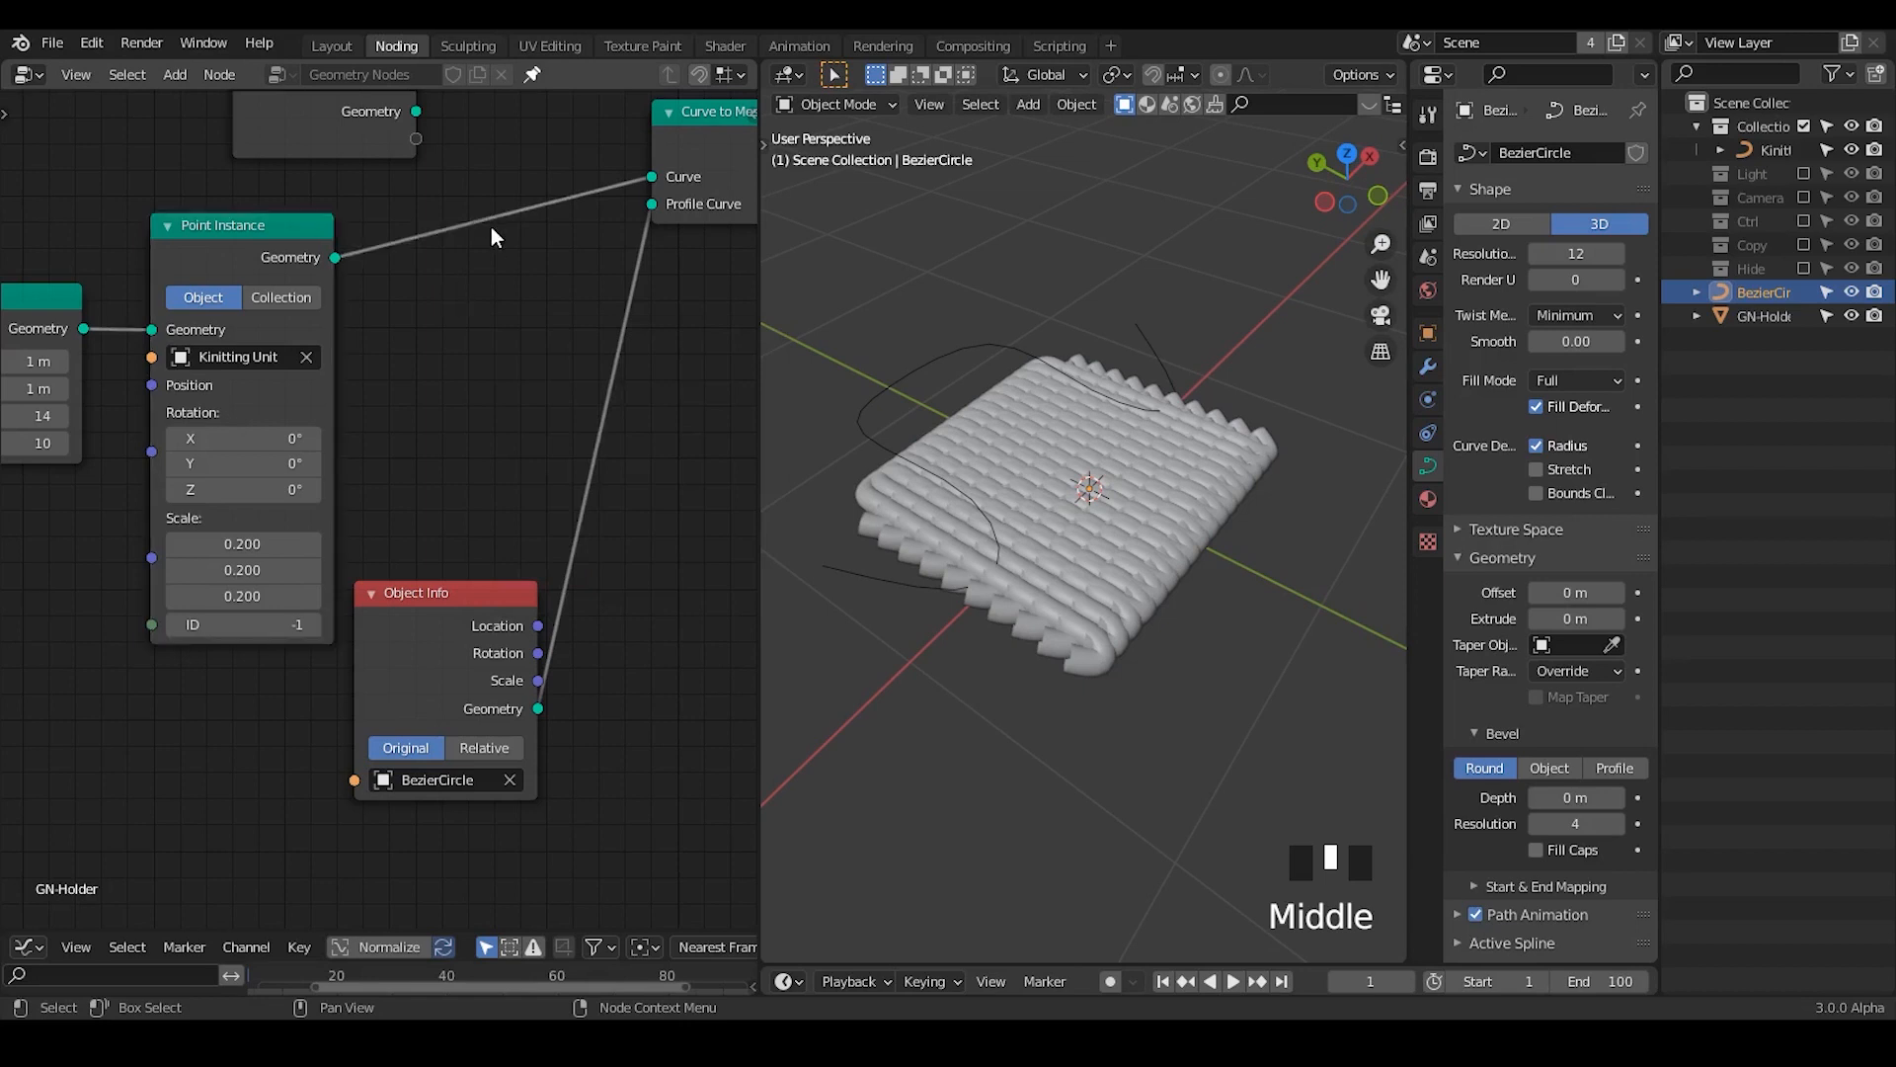
- Browse the geometry node categories and search for a radius or attribute node
key(shift+a)
mouse_move(459, 192)
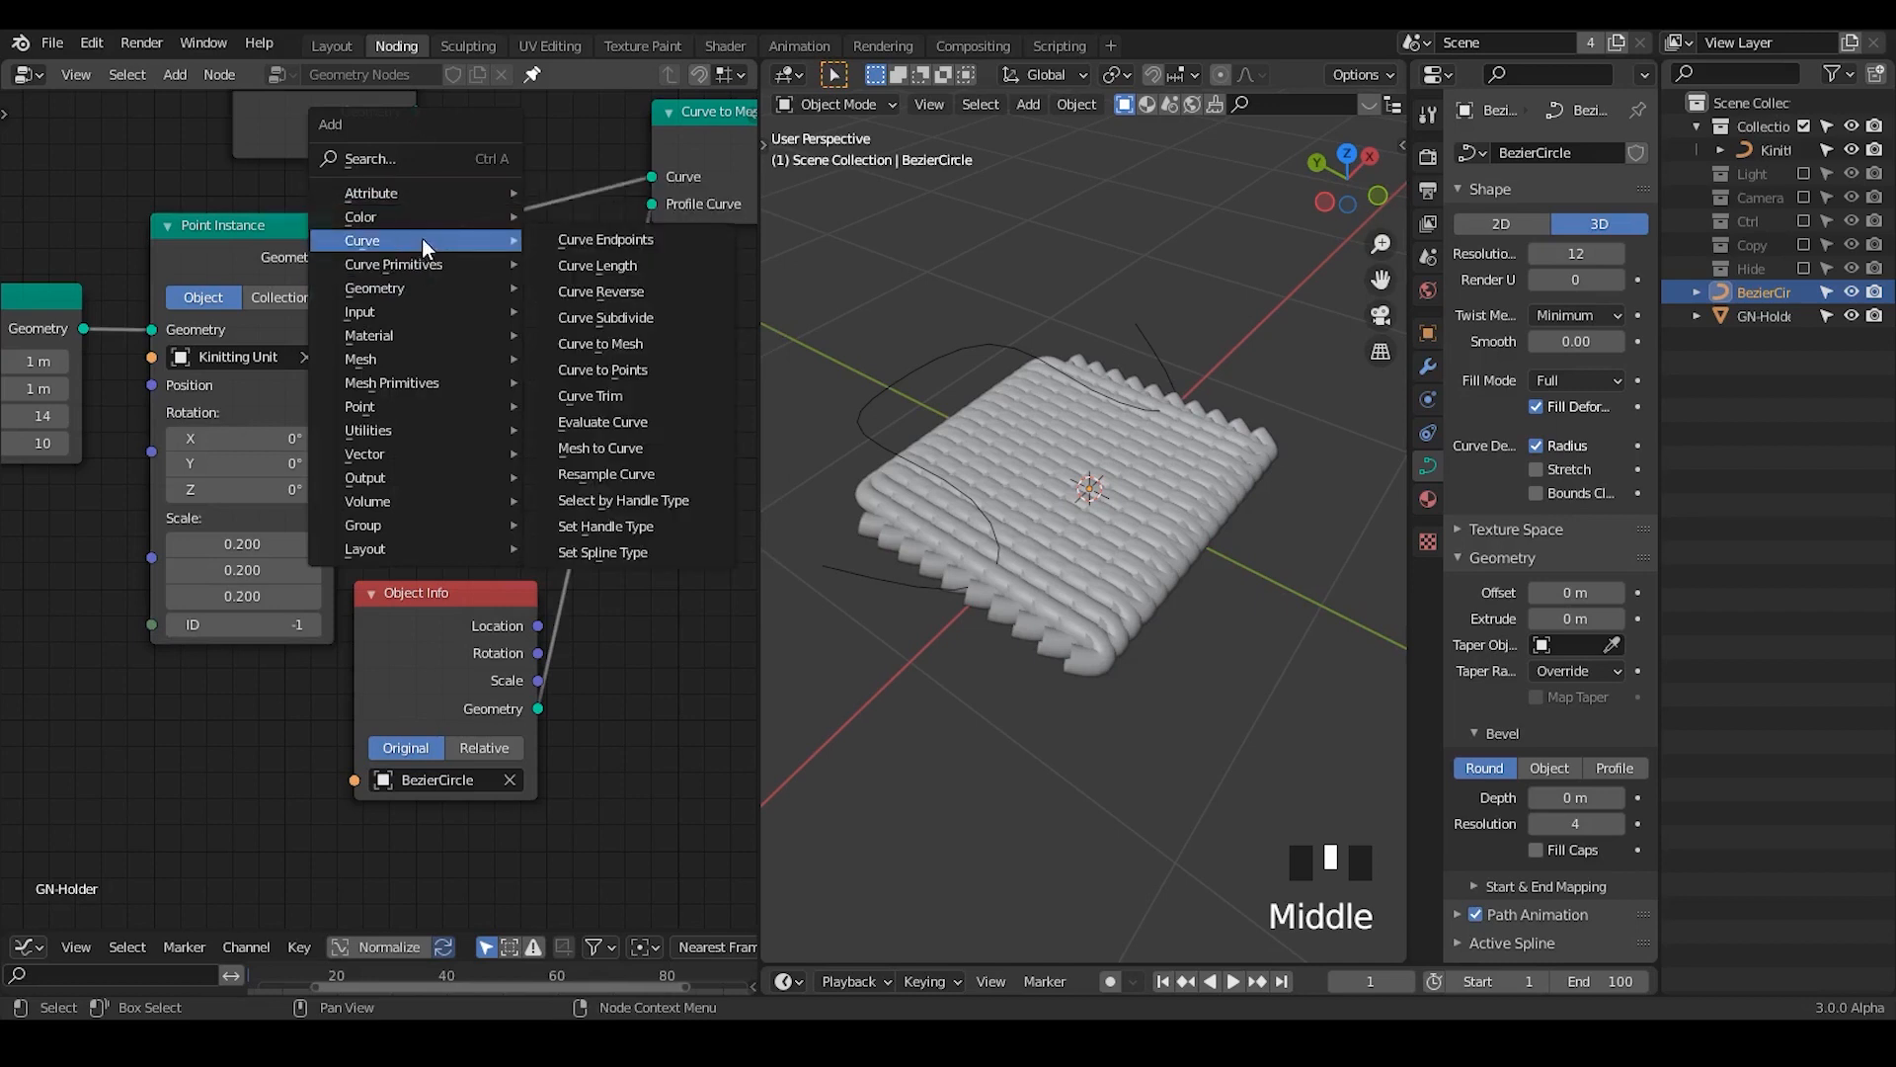
mouse_move(419, 269)
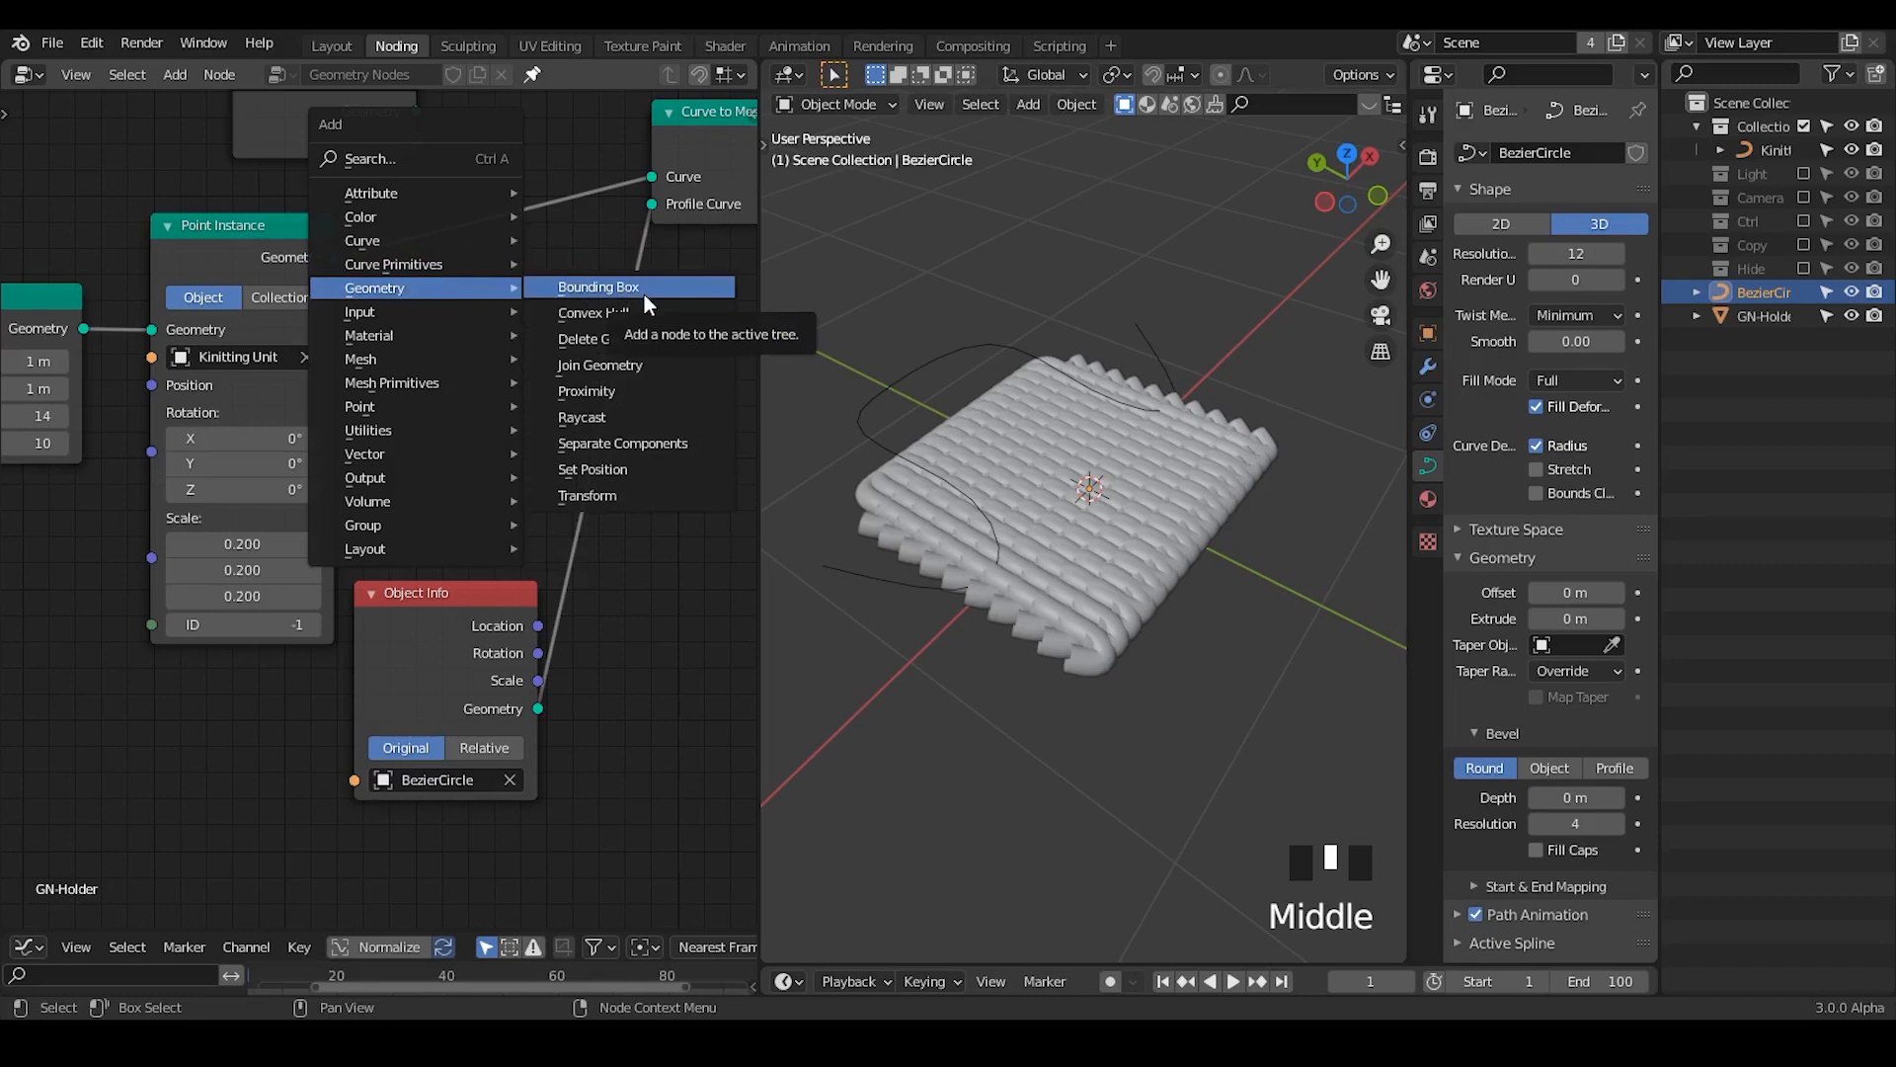
mouse_move(391, 336)
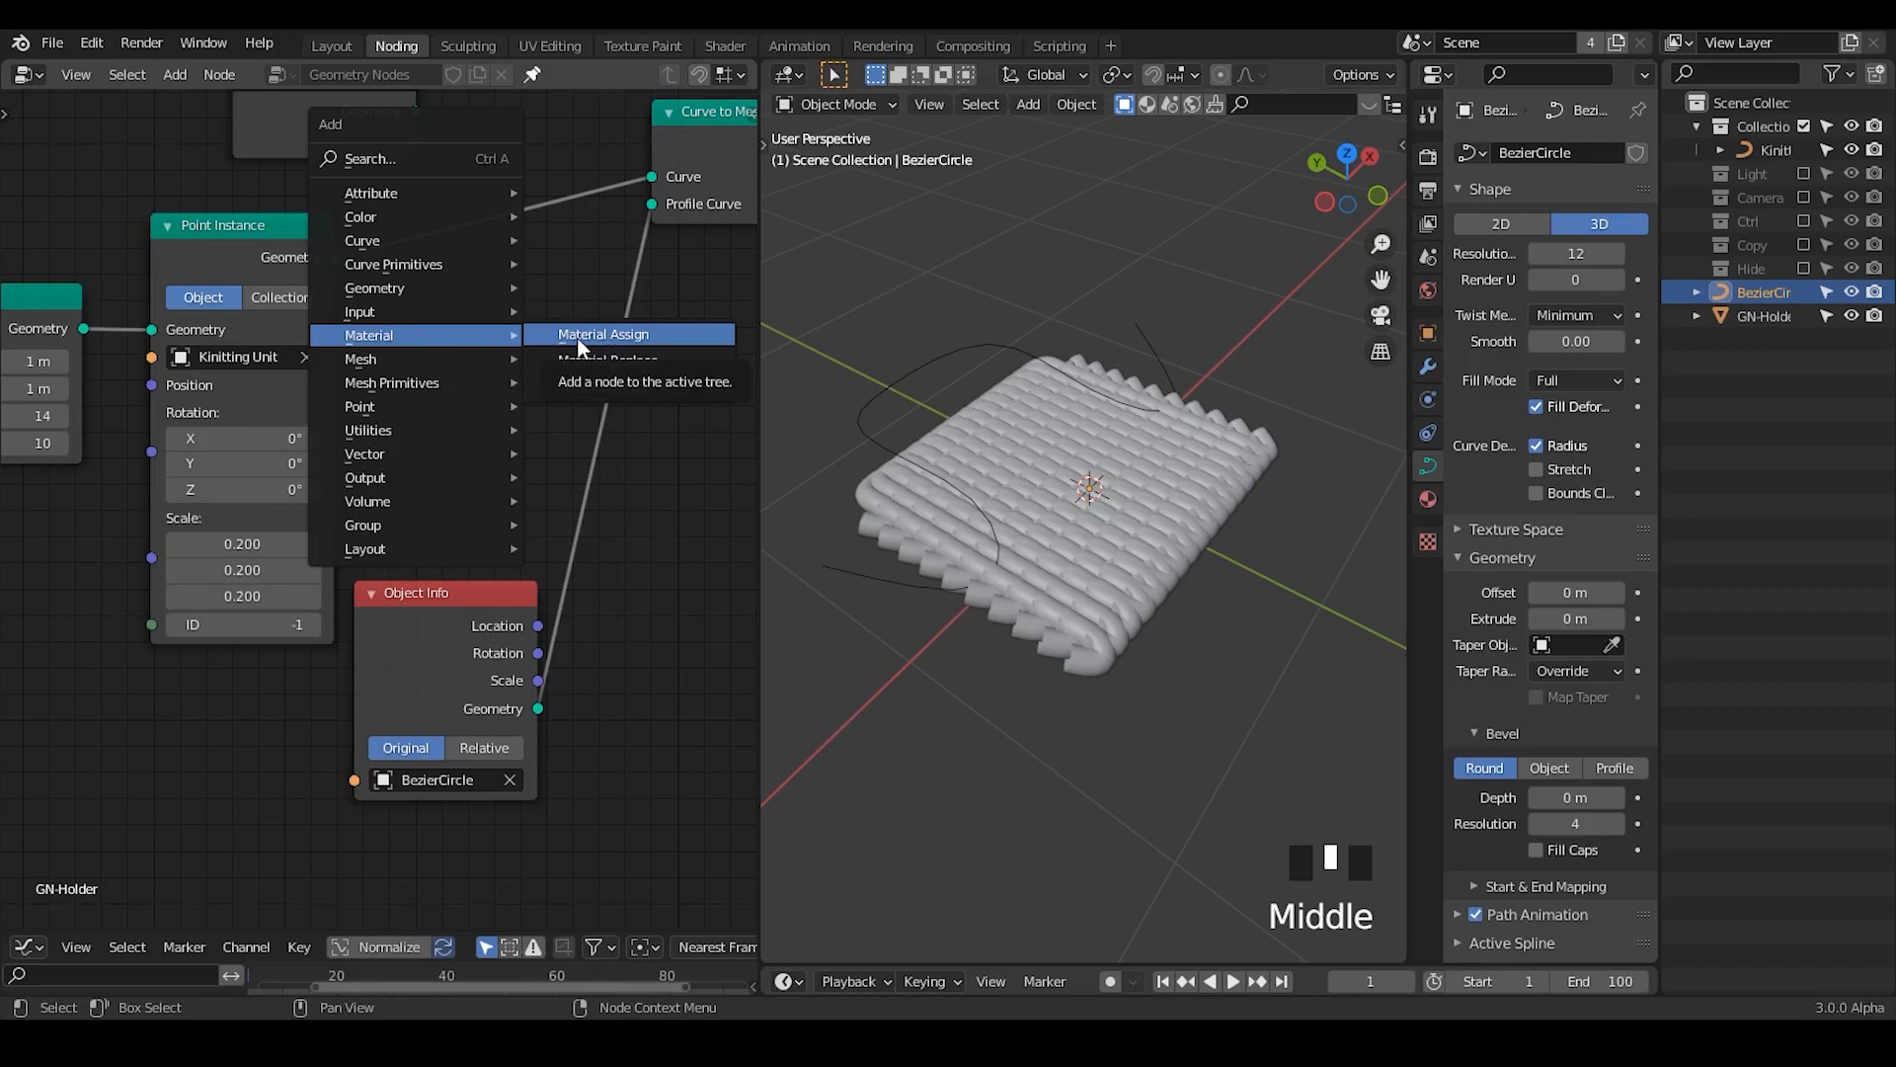
click(443, 156)
text(radius)
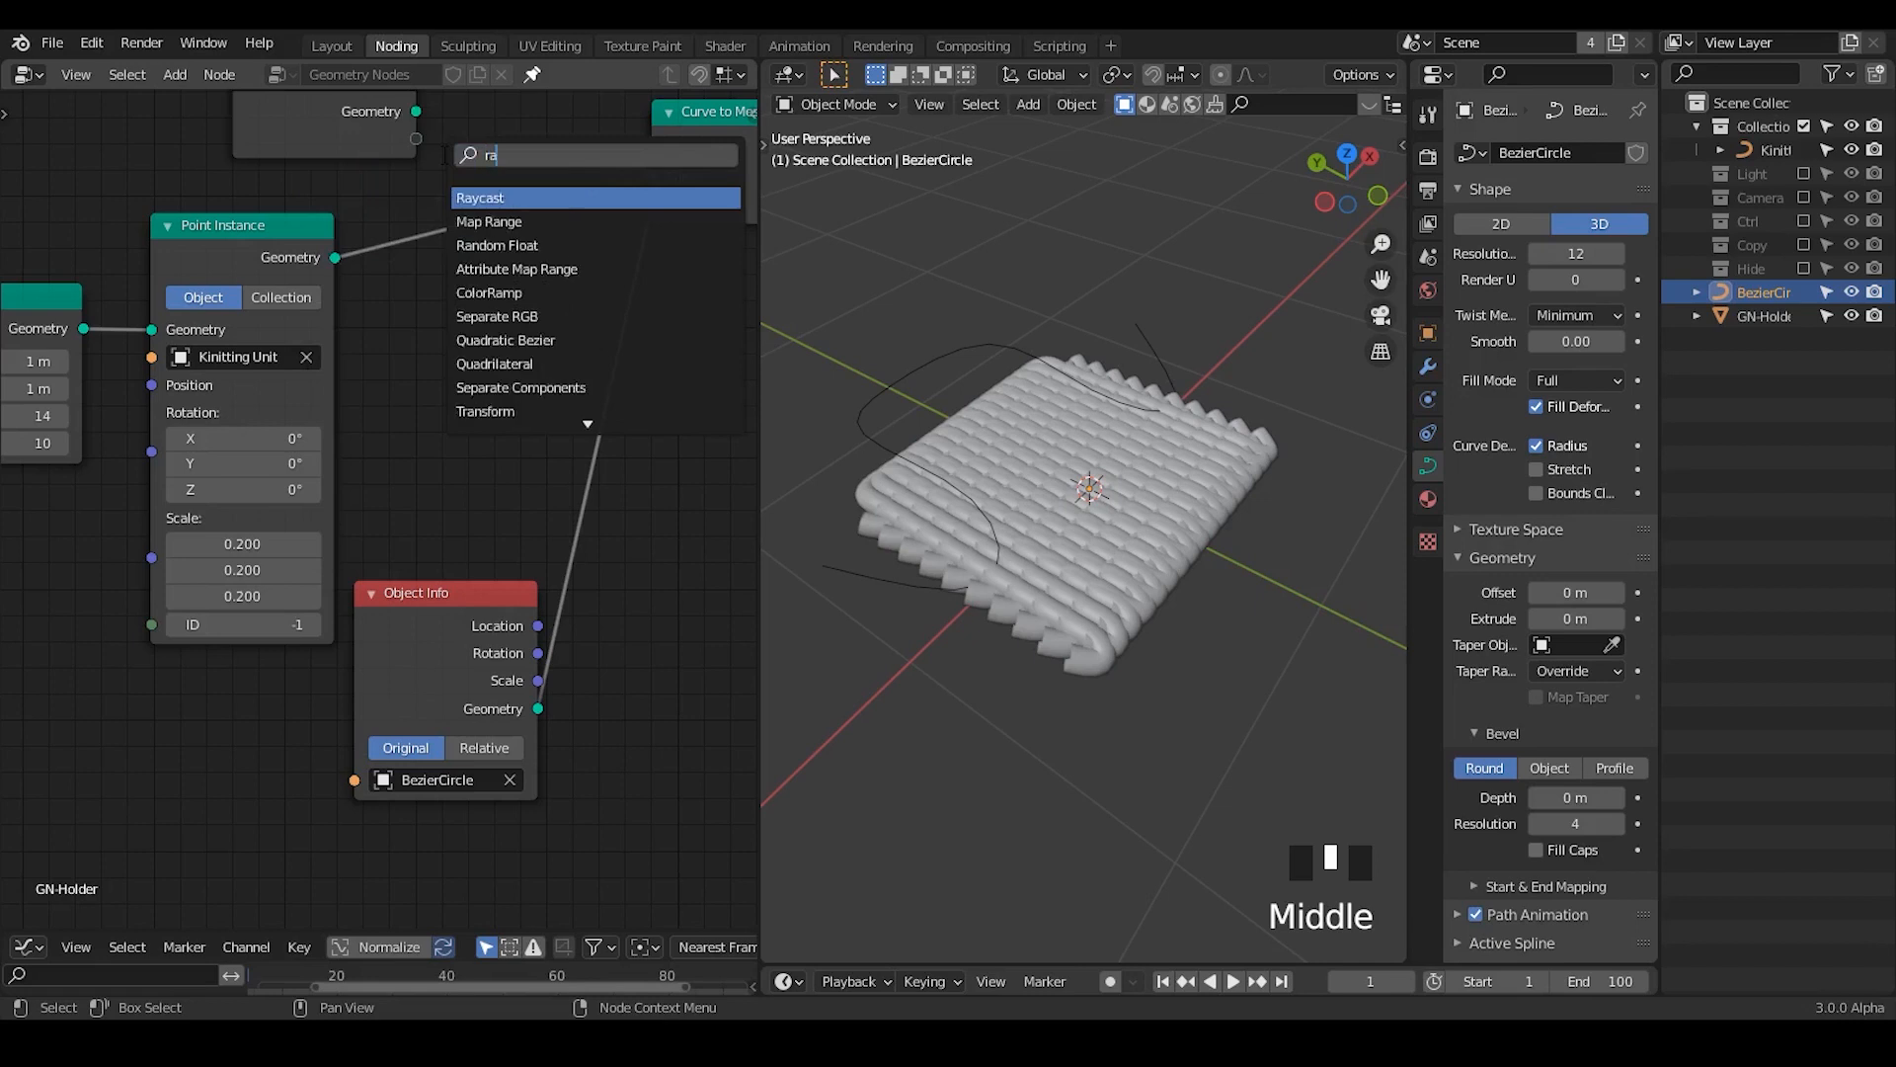
key(BackSpace)
key(BackSpace)
key(BackSpace)
key(BackSpace)
key(BackSpace)
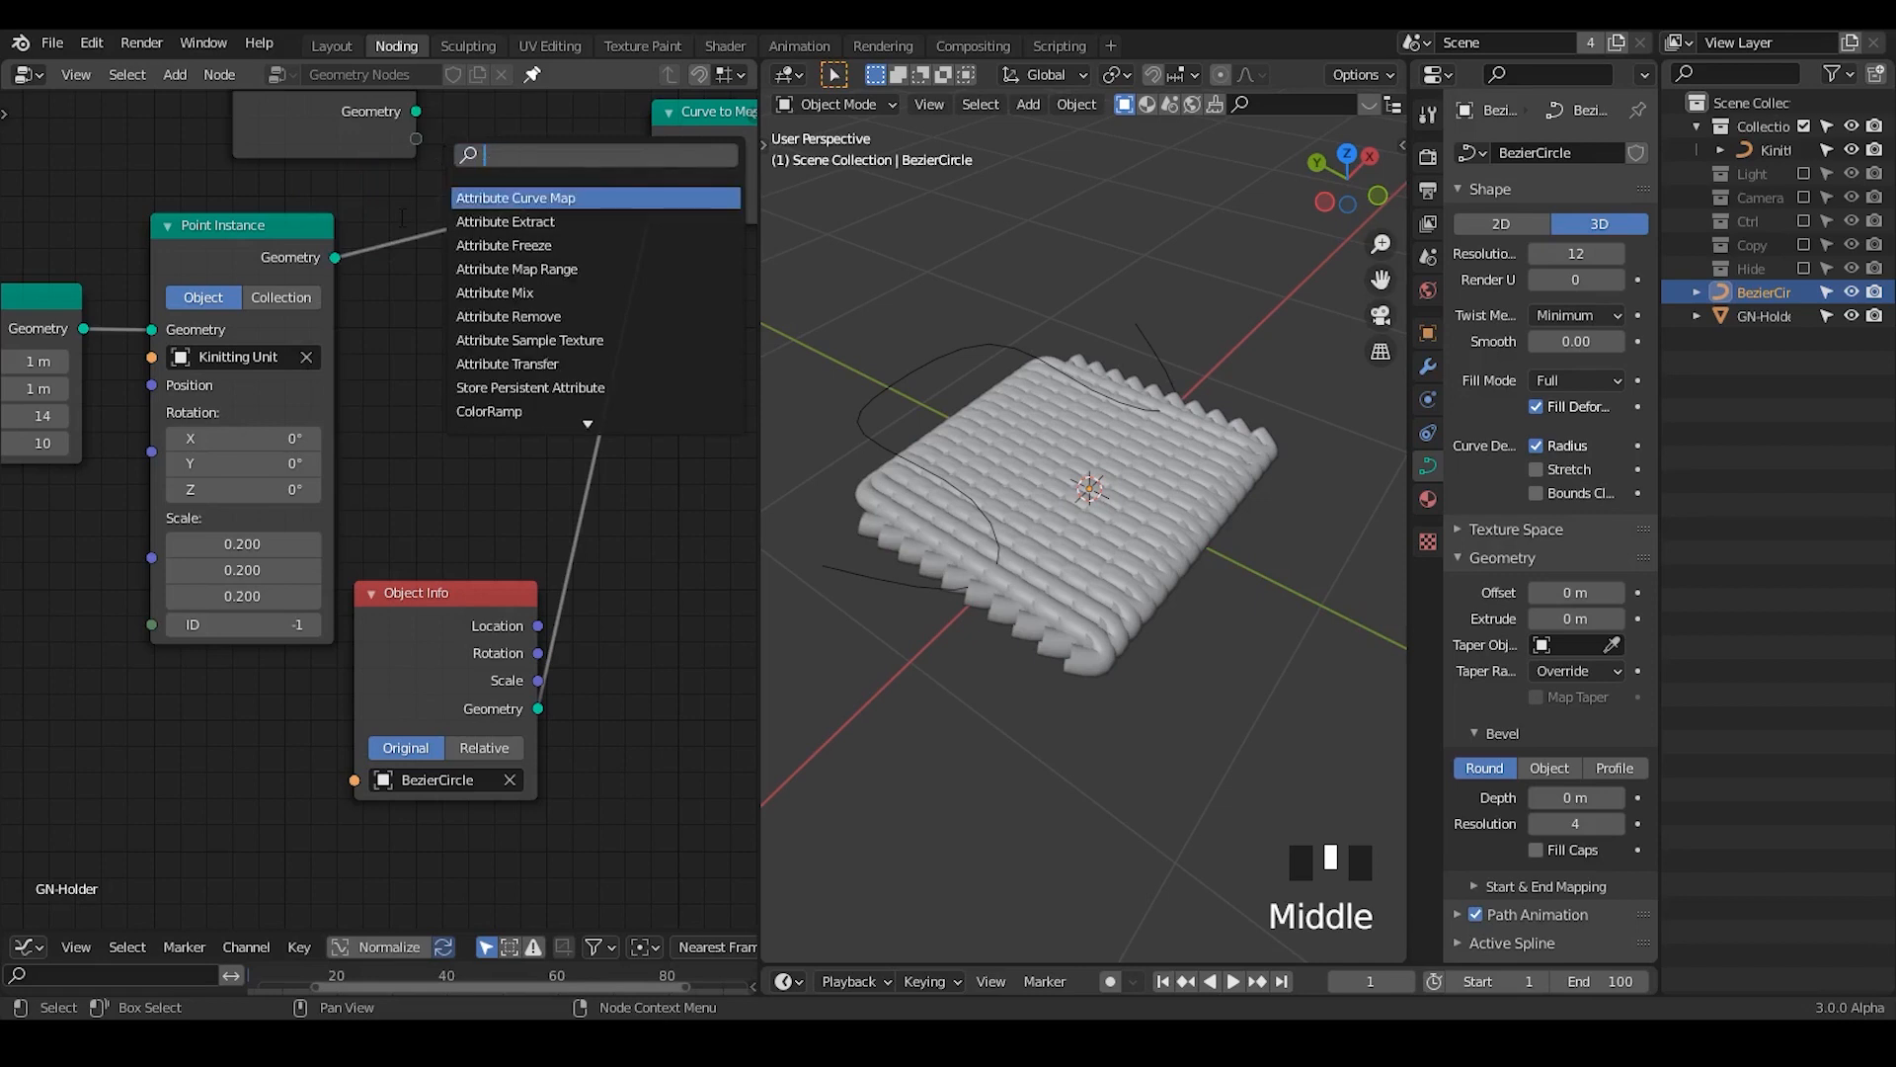
text(attribute)
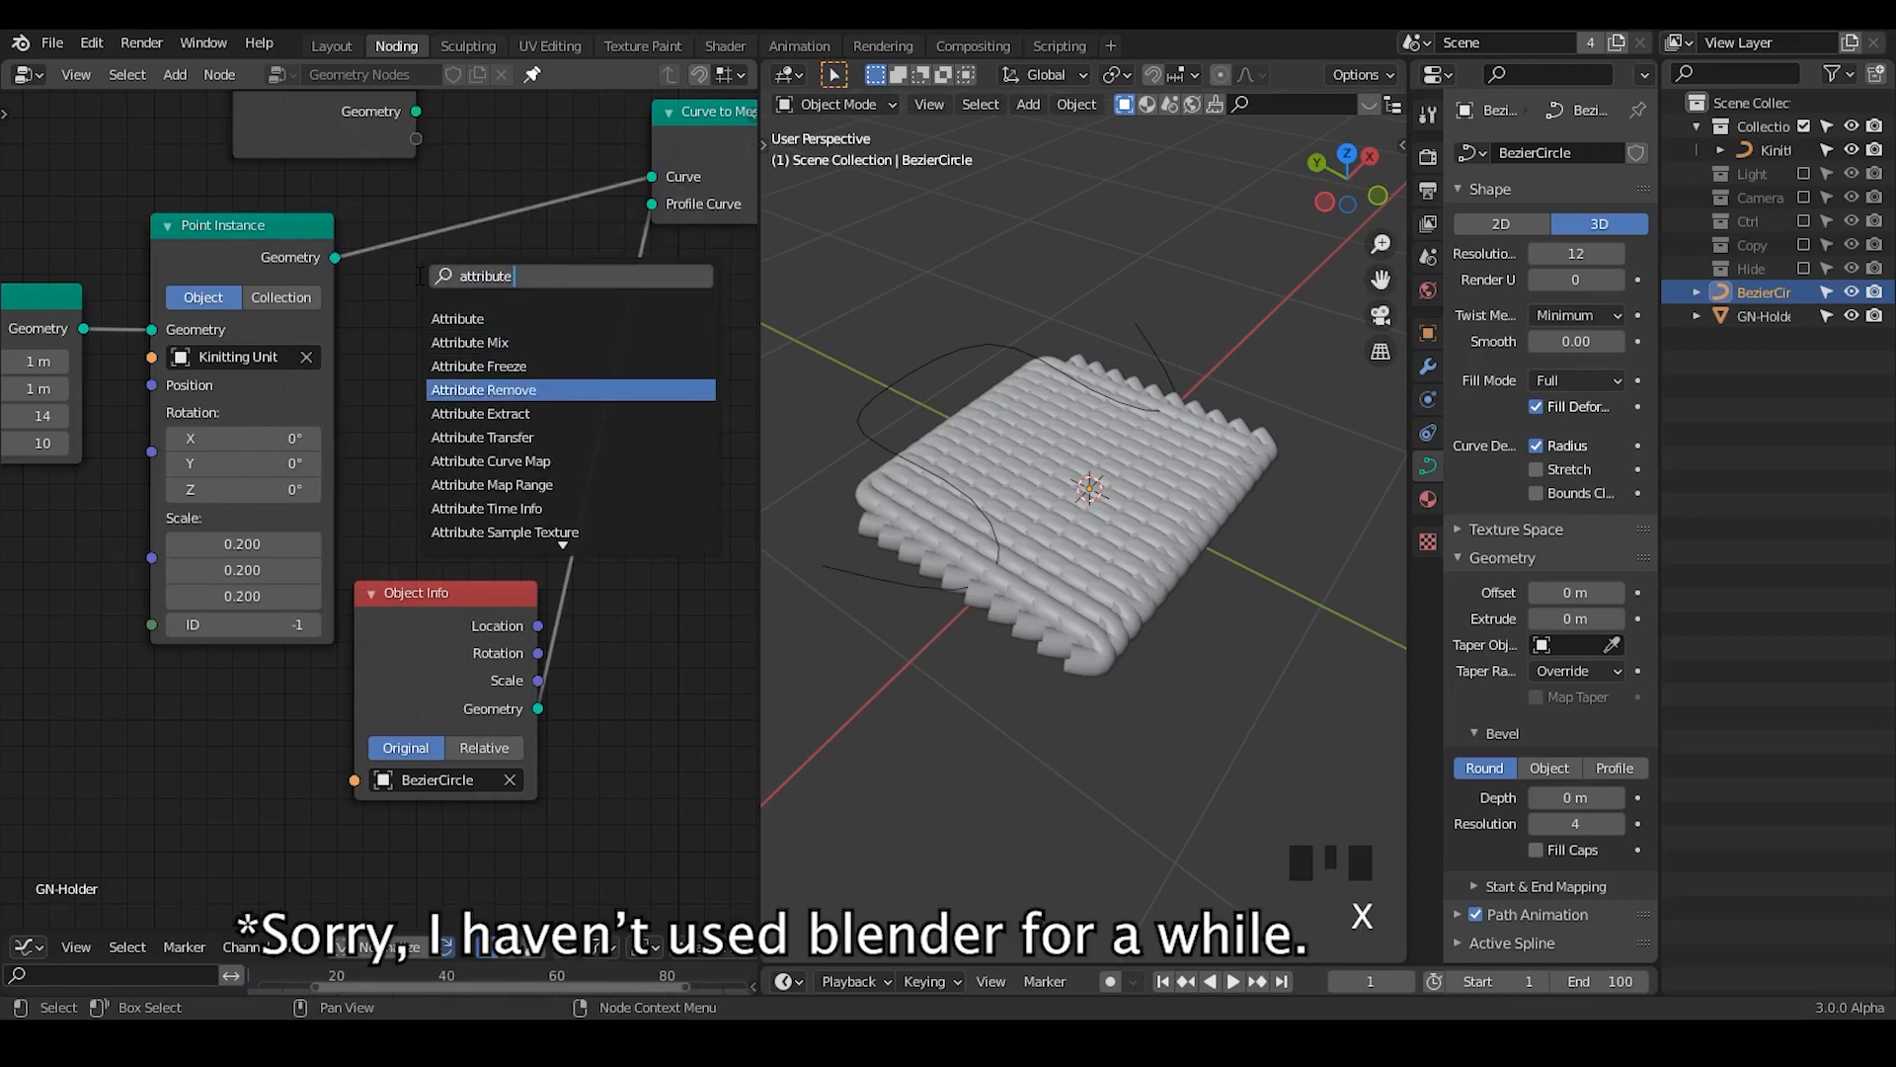
key(Escape)
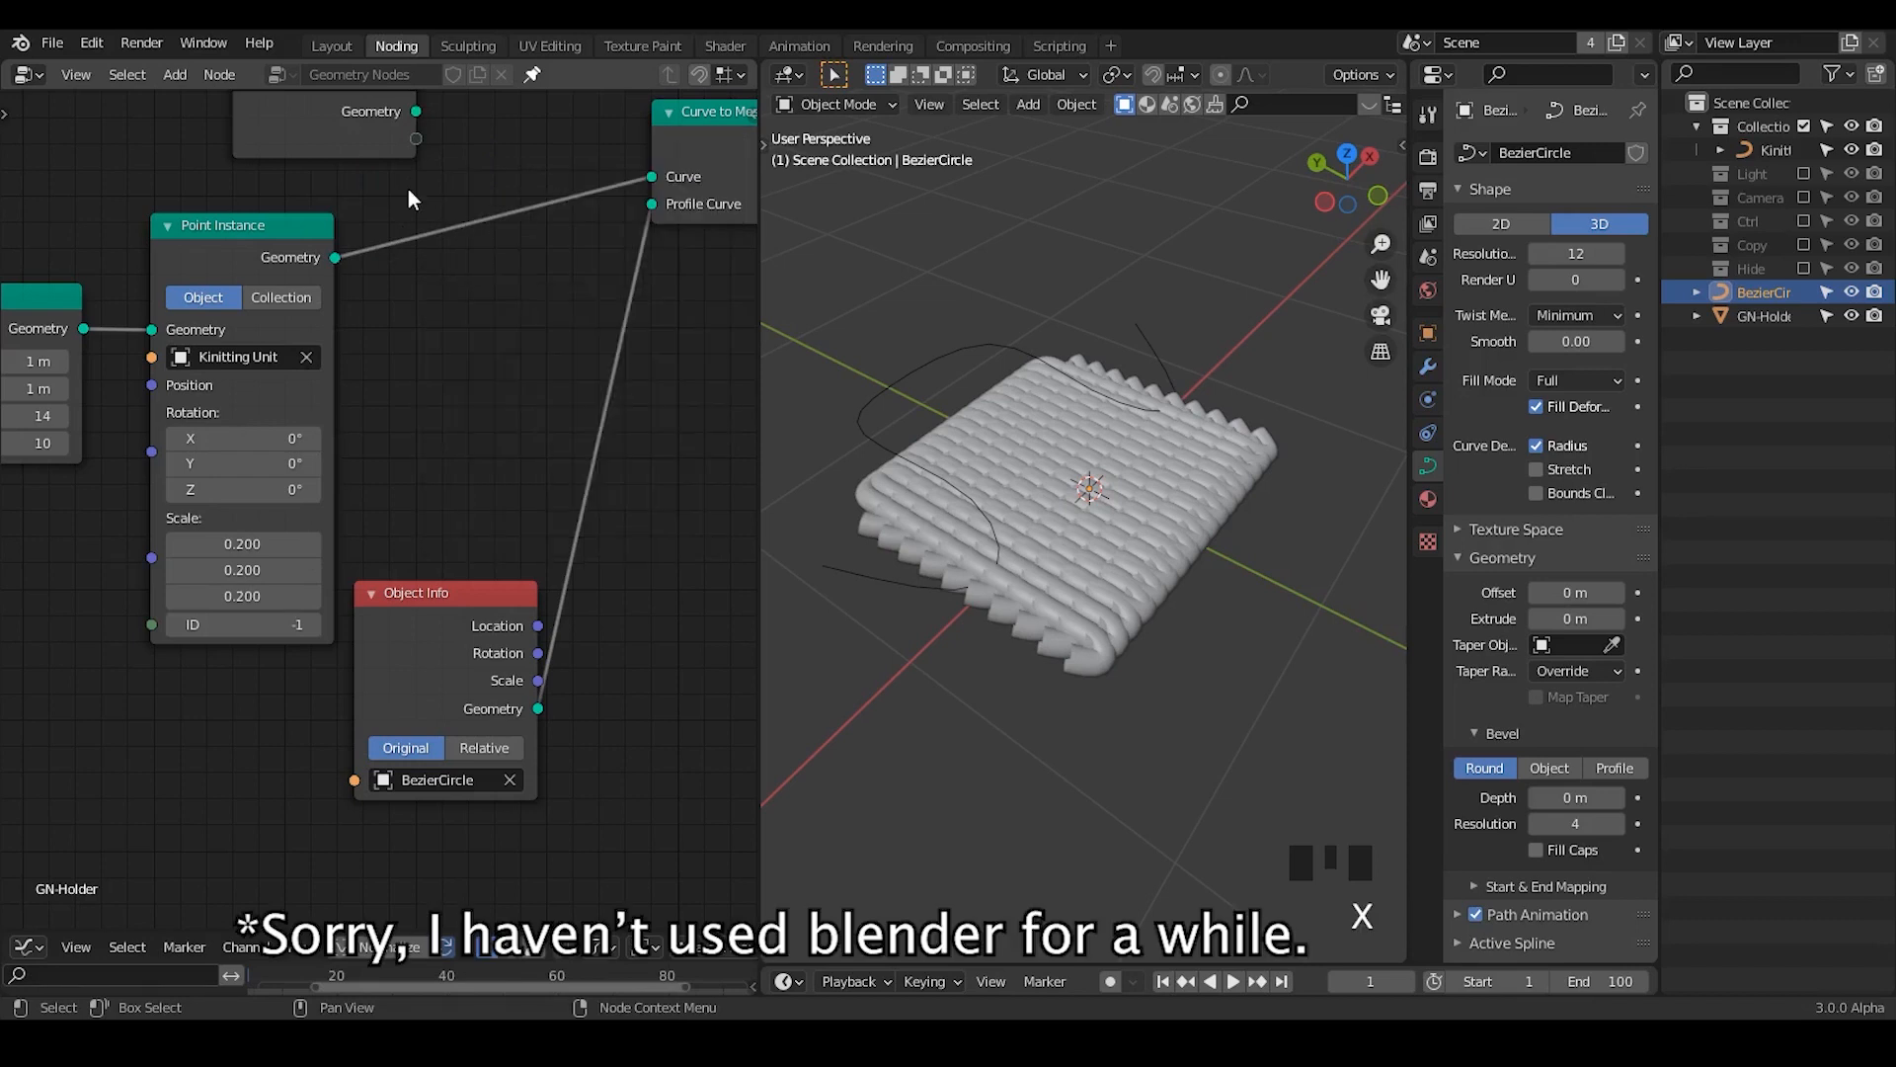
- Insert an Attribute Mix node between Point Instance and Curve to Mesh, with radius as its A attribute
key(shift+a)
mouse_move(407, 221)
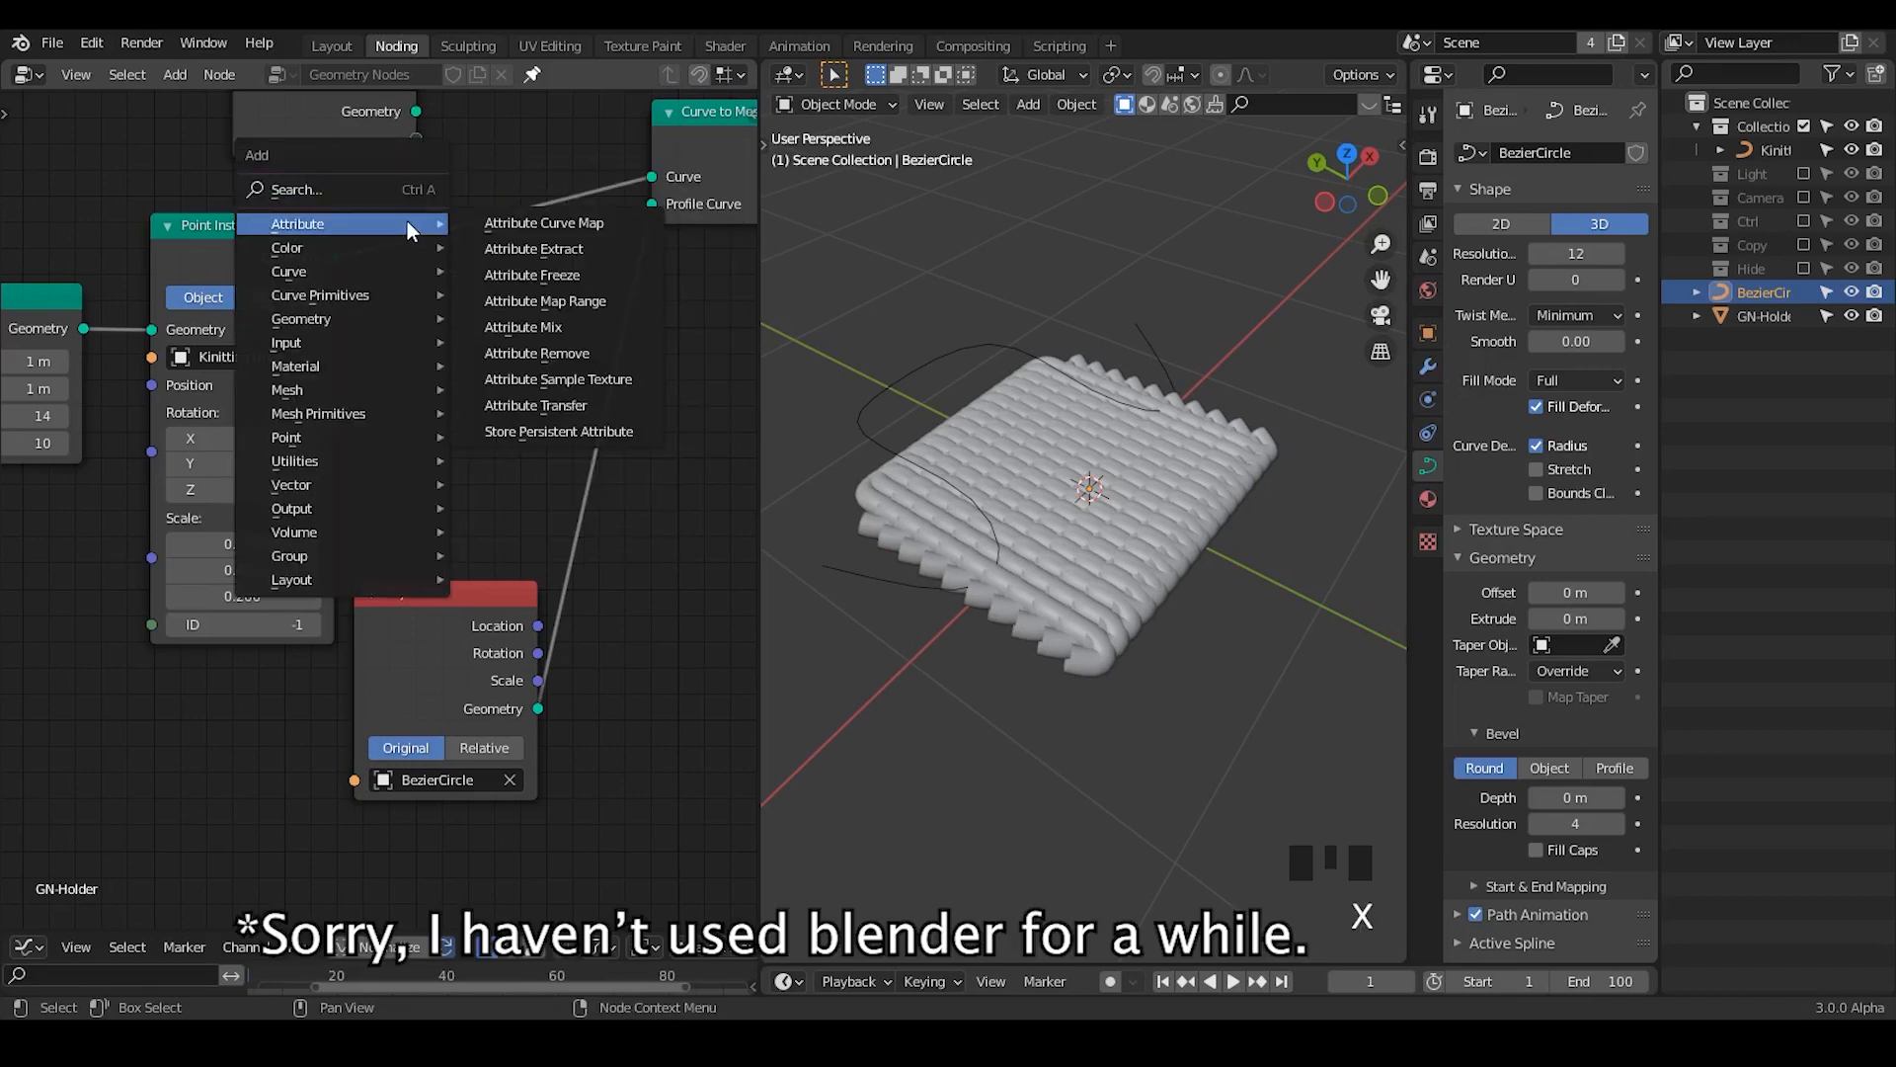
click(579, 327)
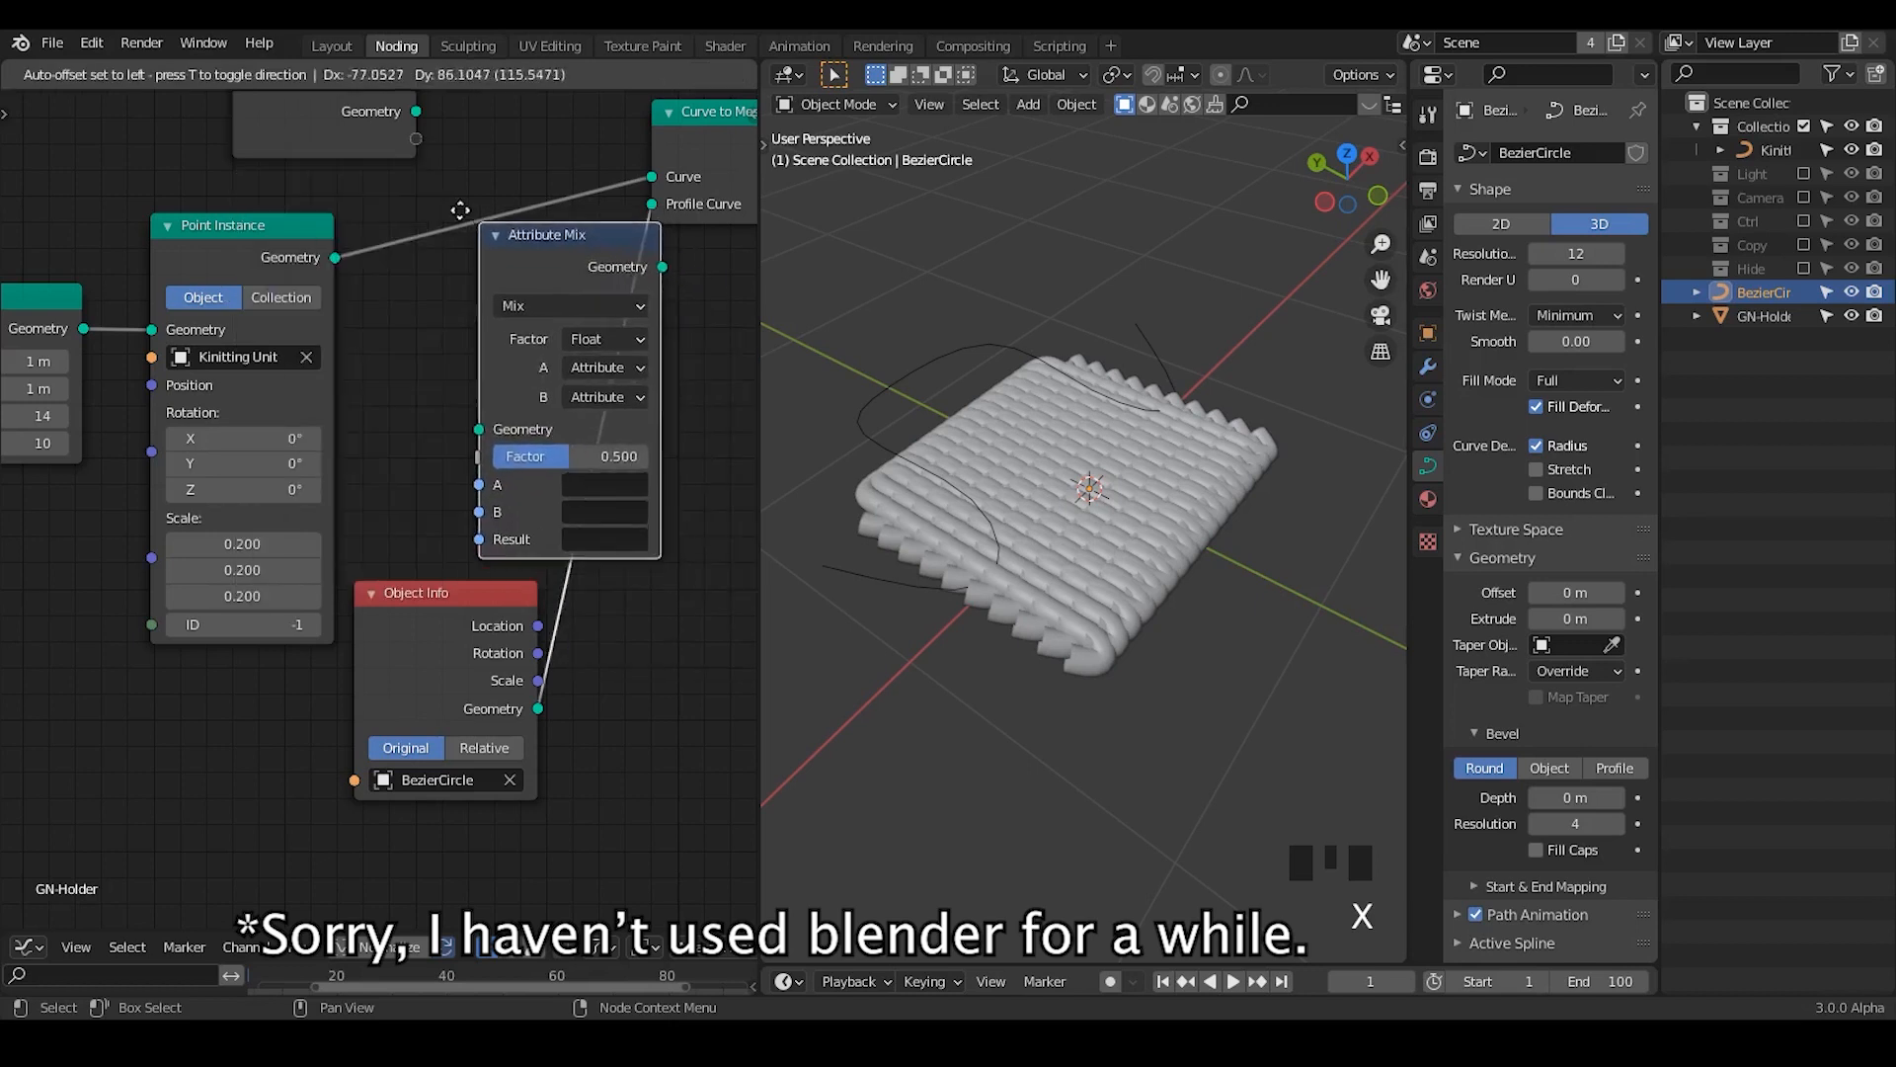
click(350, 174)
click(493, 443)
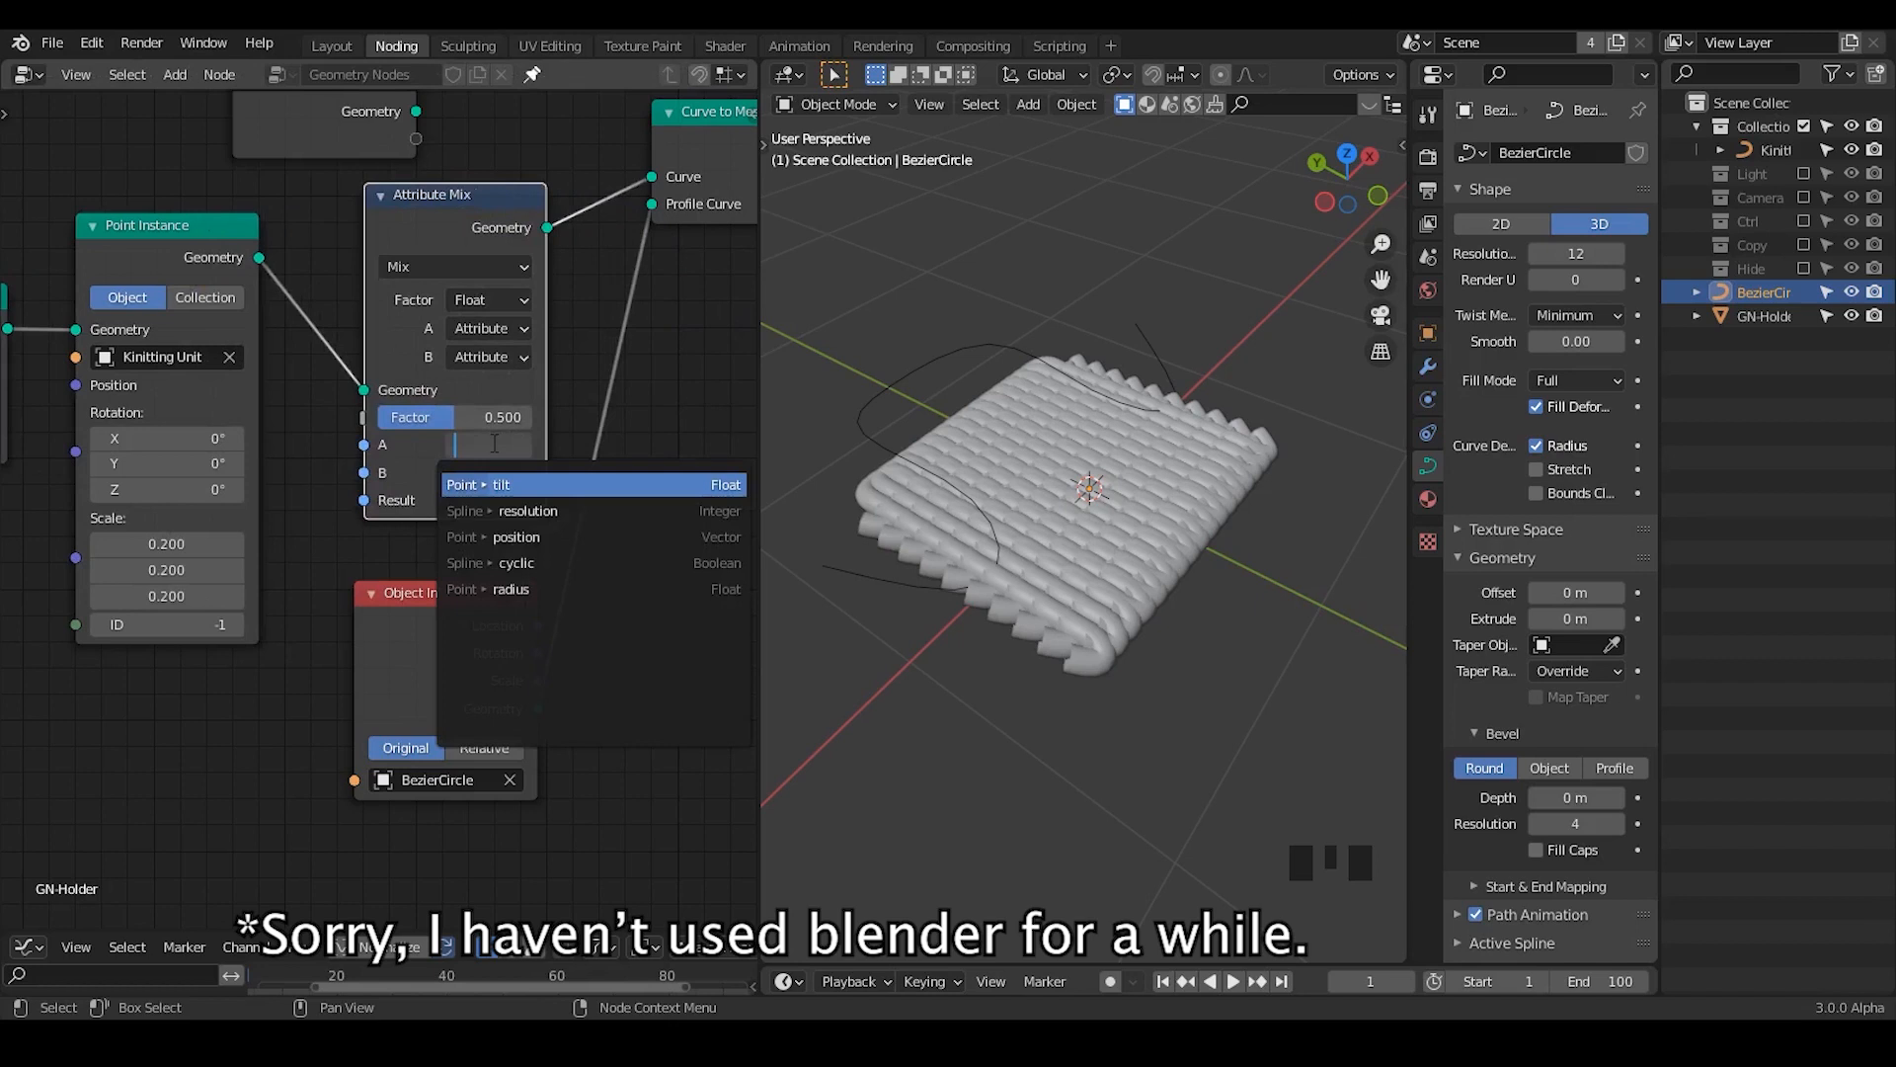
click(556, 590)
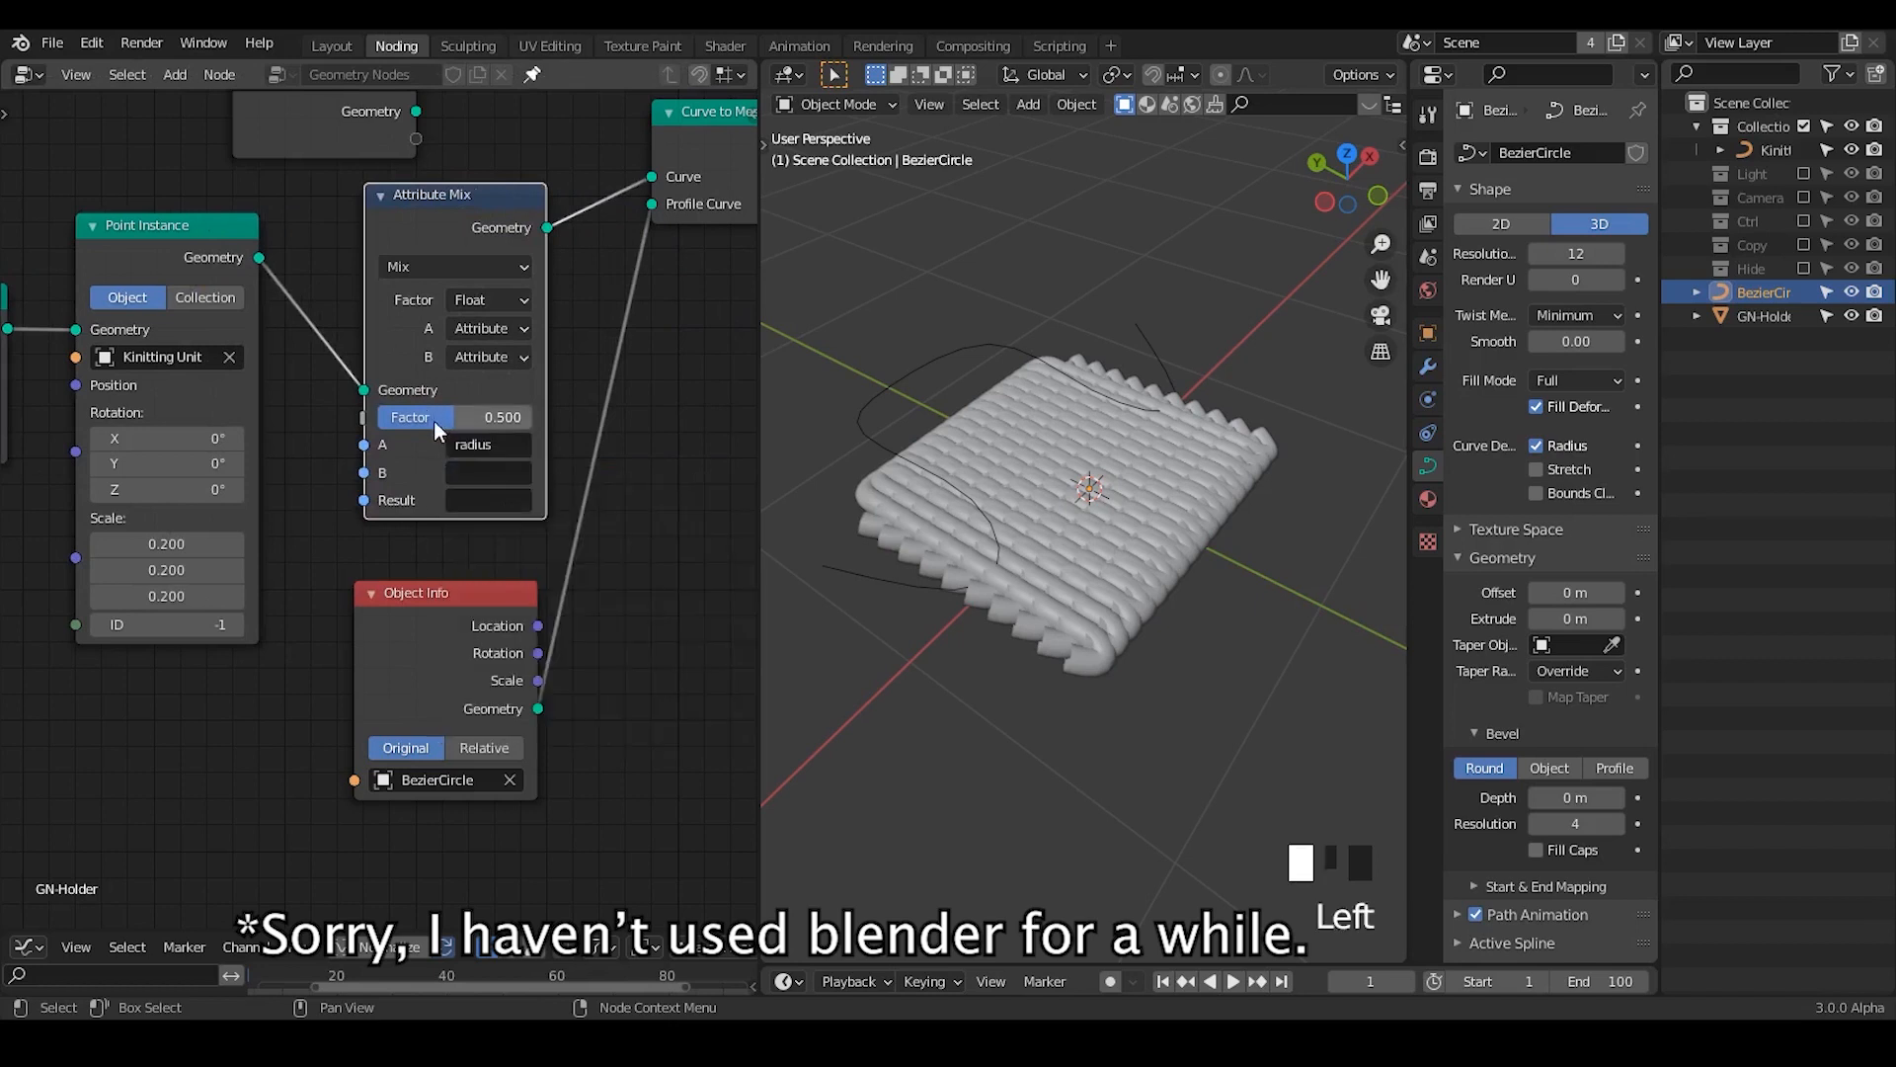
click(474, 472)
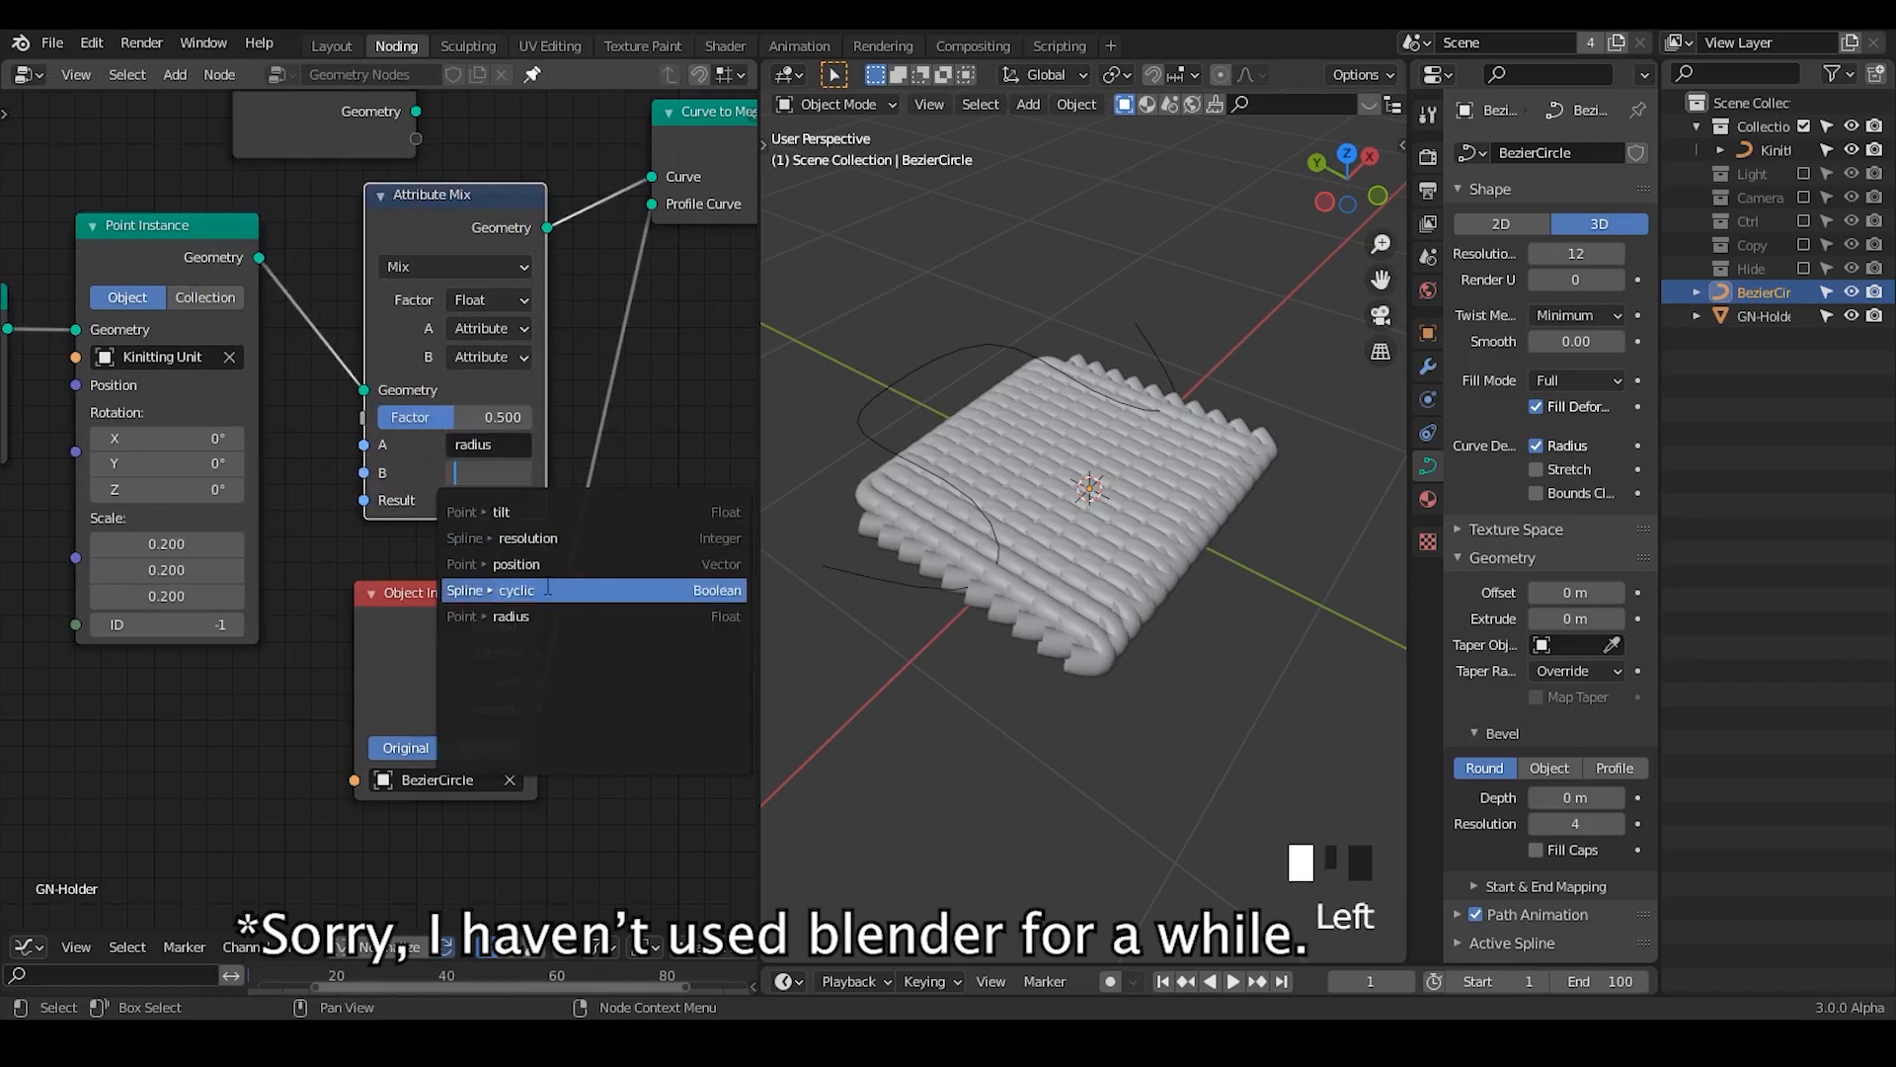
click(643, 331)
key(shift+a)
text(smath)
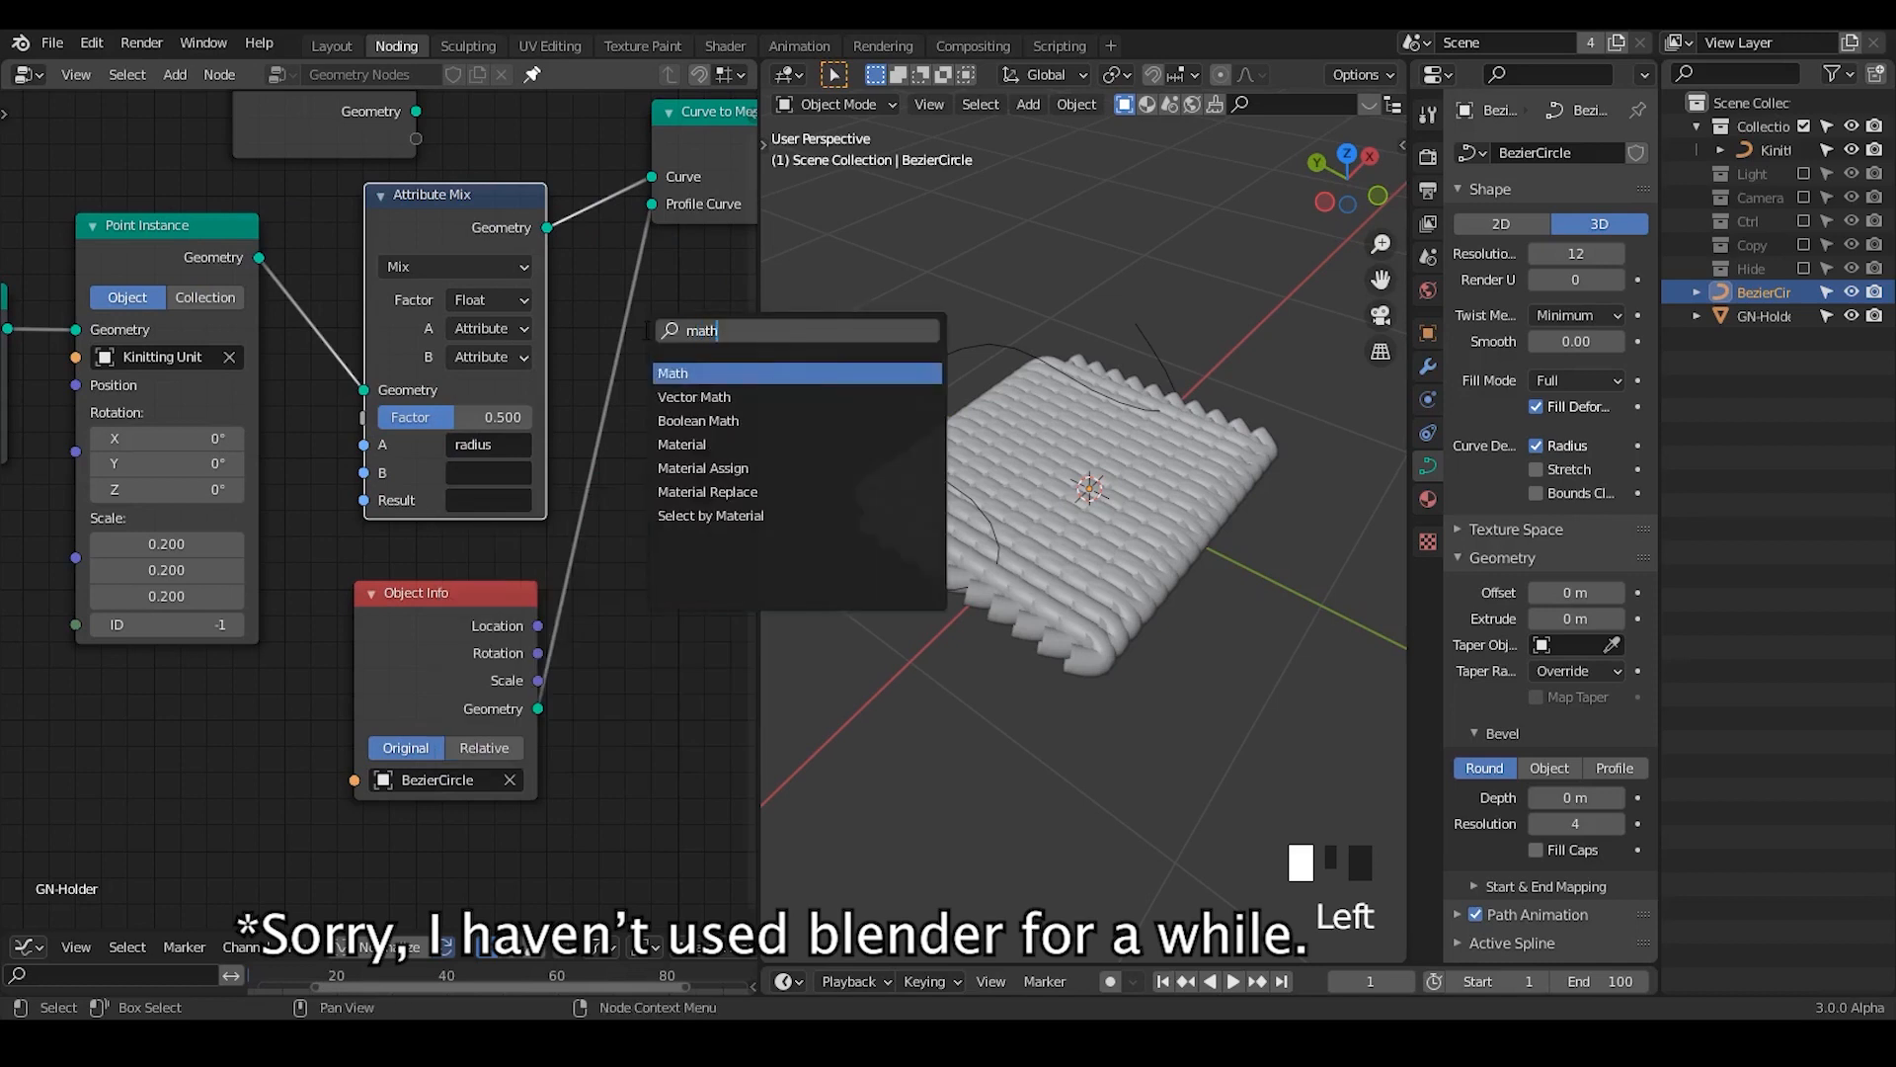
key(Return)
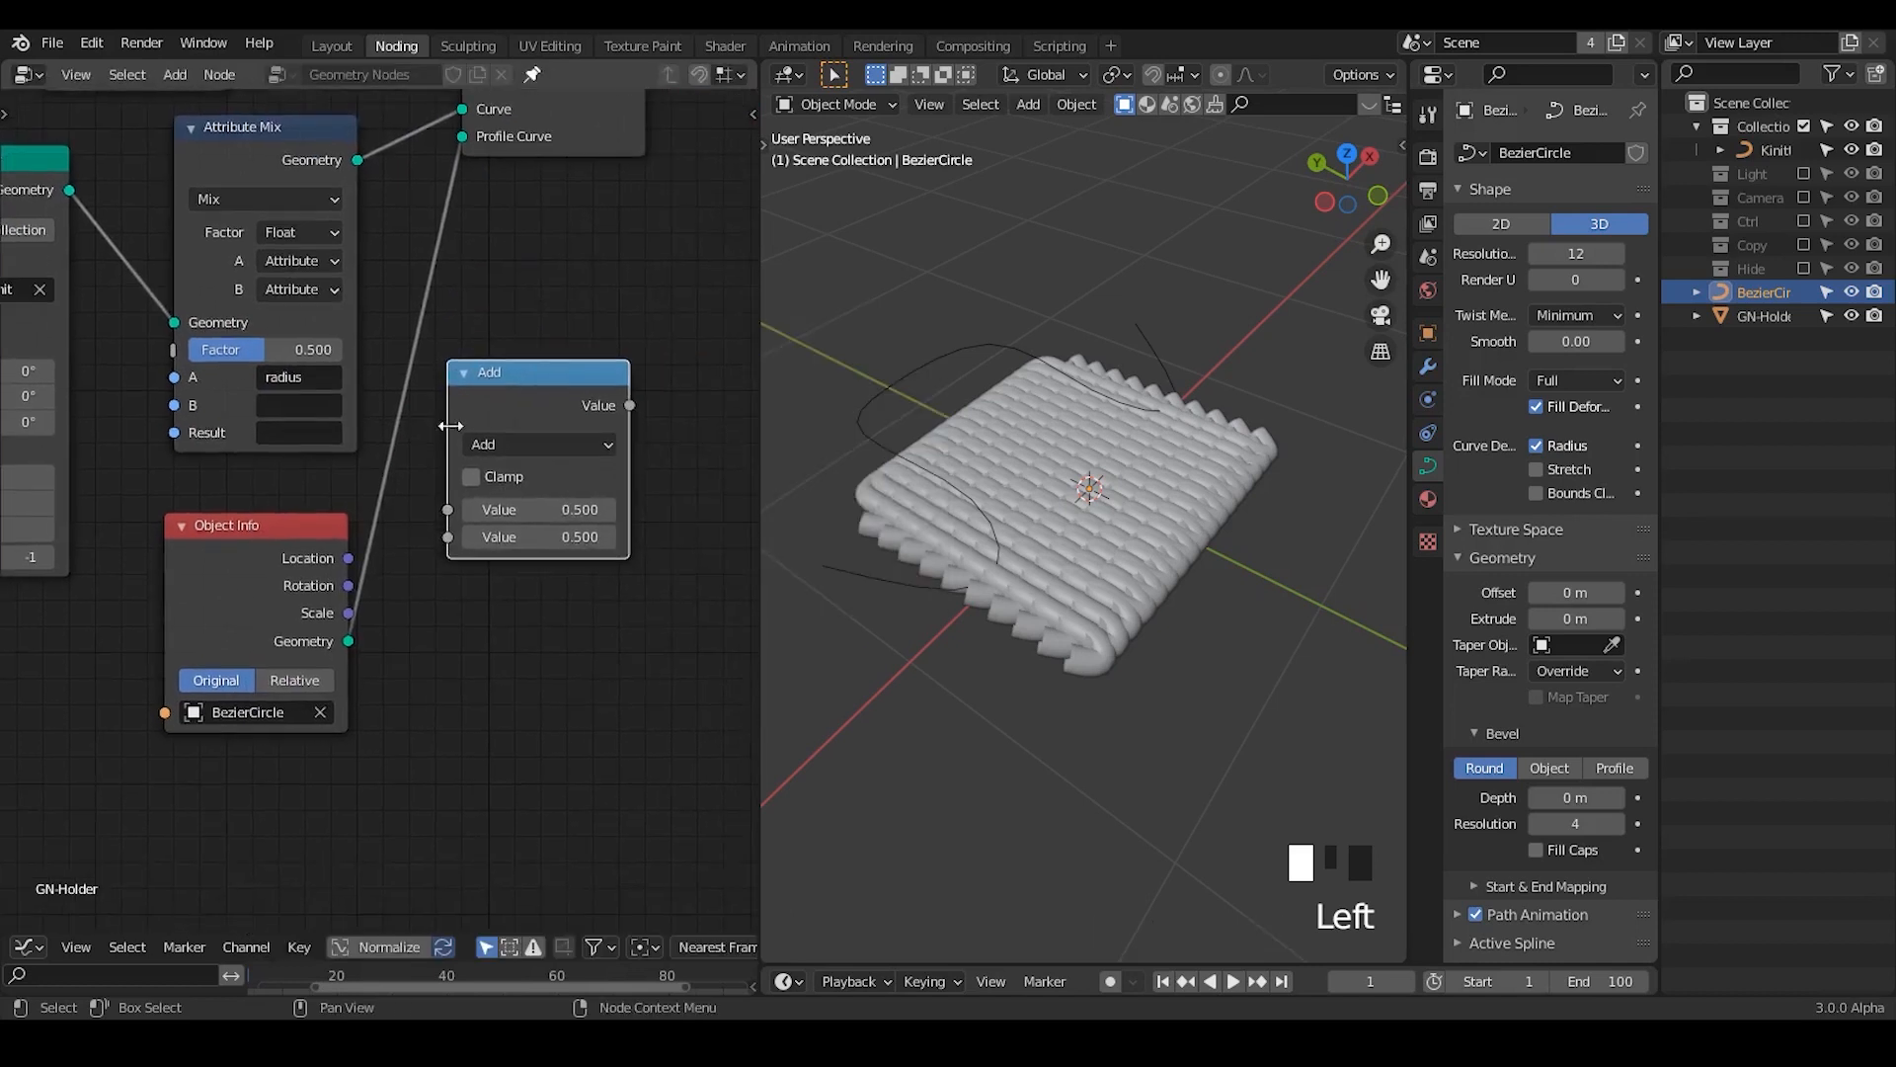
middle_drag(419, 432, 561, 408)
key(x)
- Set Attribute Mix's B input type to Float with value 0.800, and its Result to radius
click(440, 265)
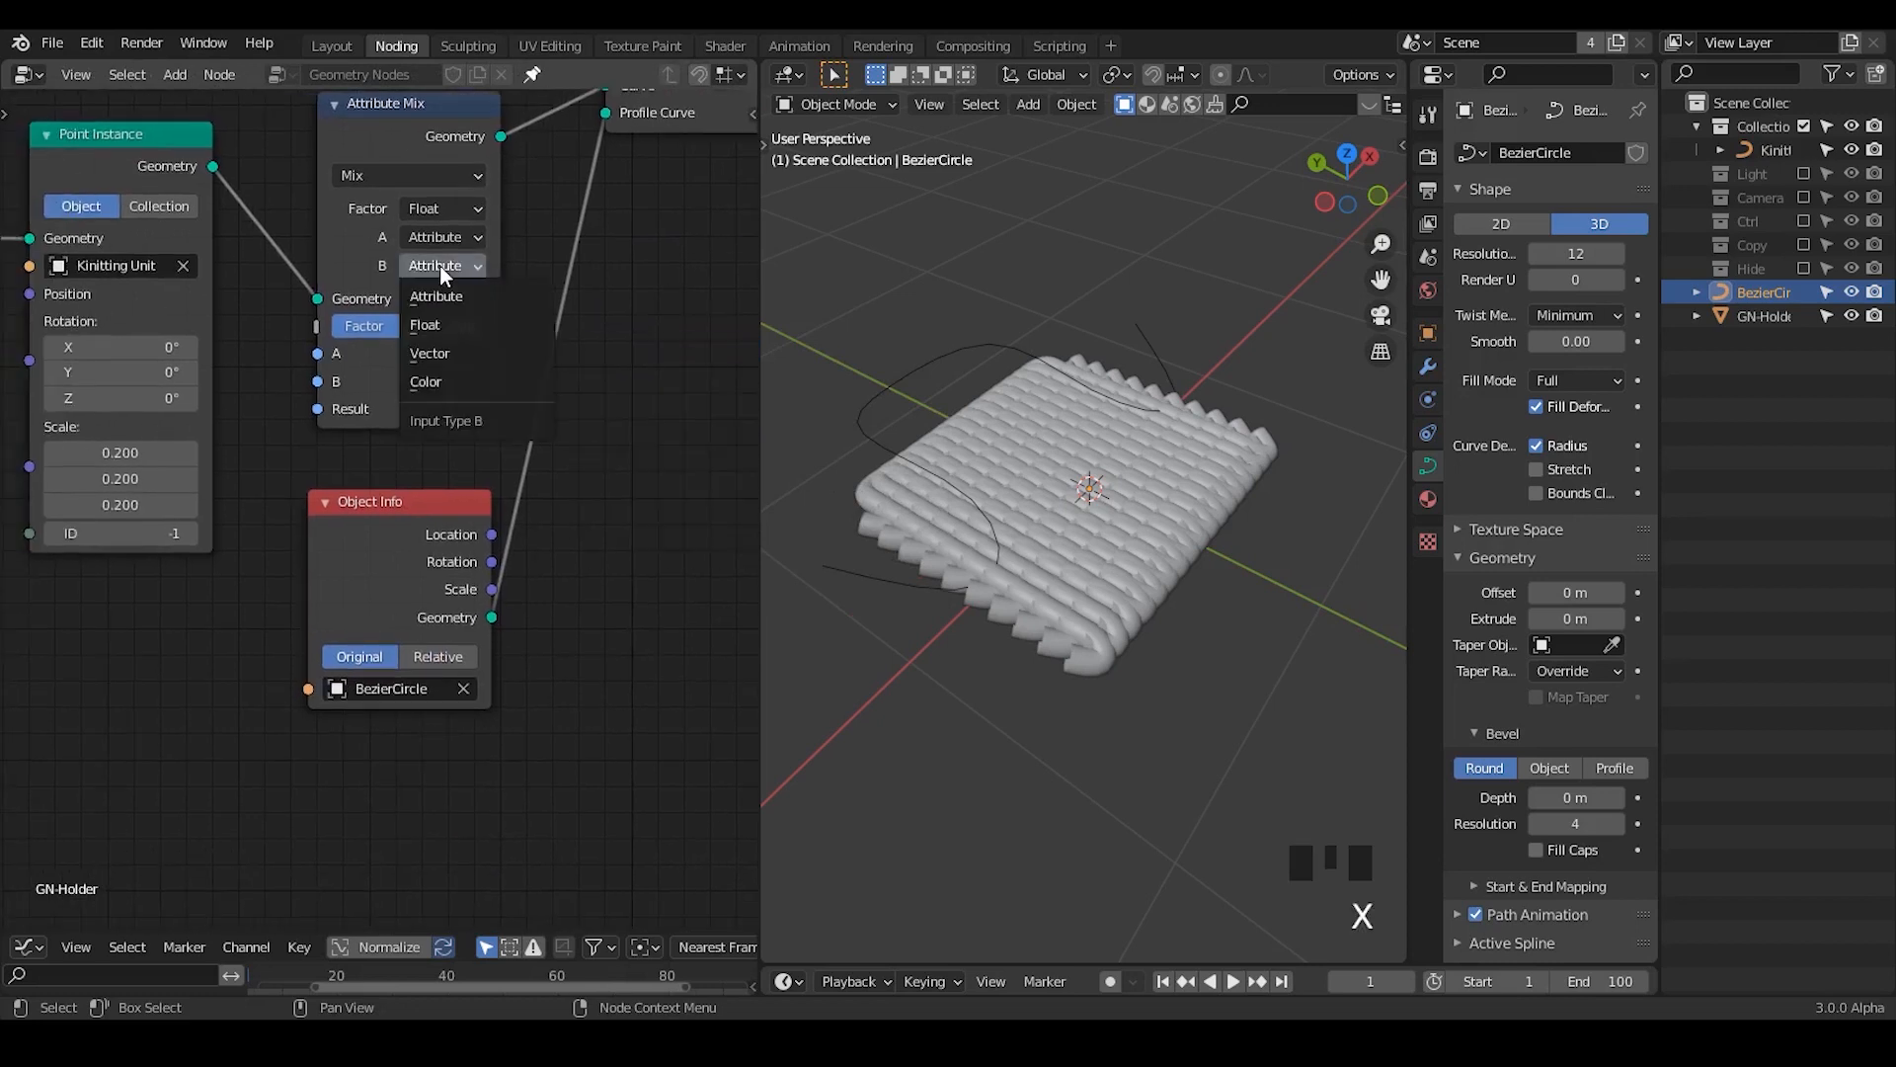
click(446, 329)
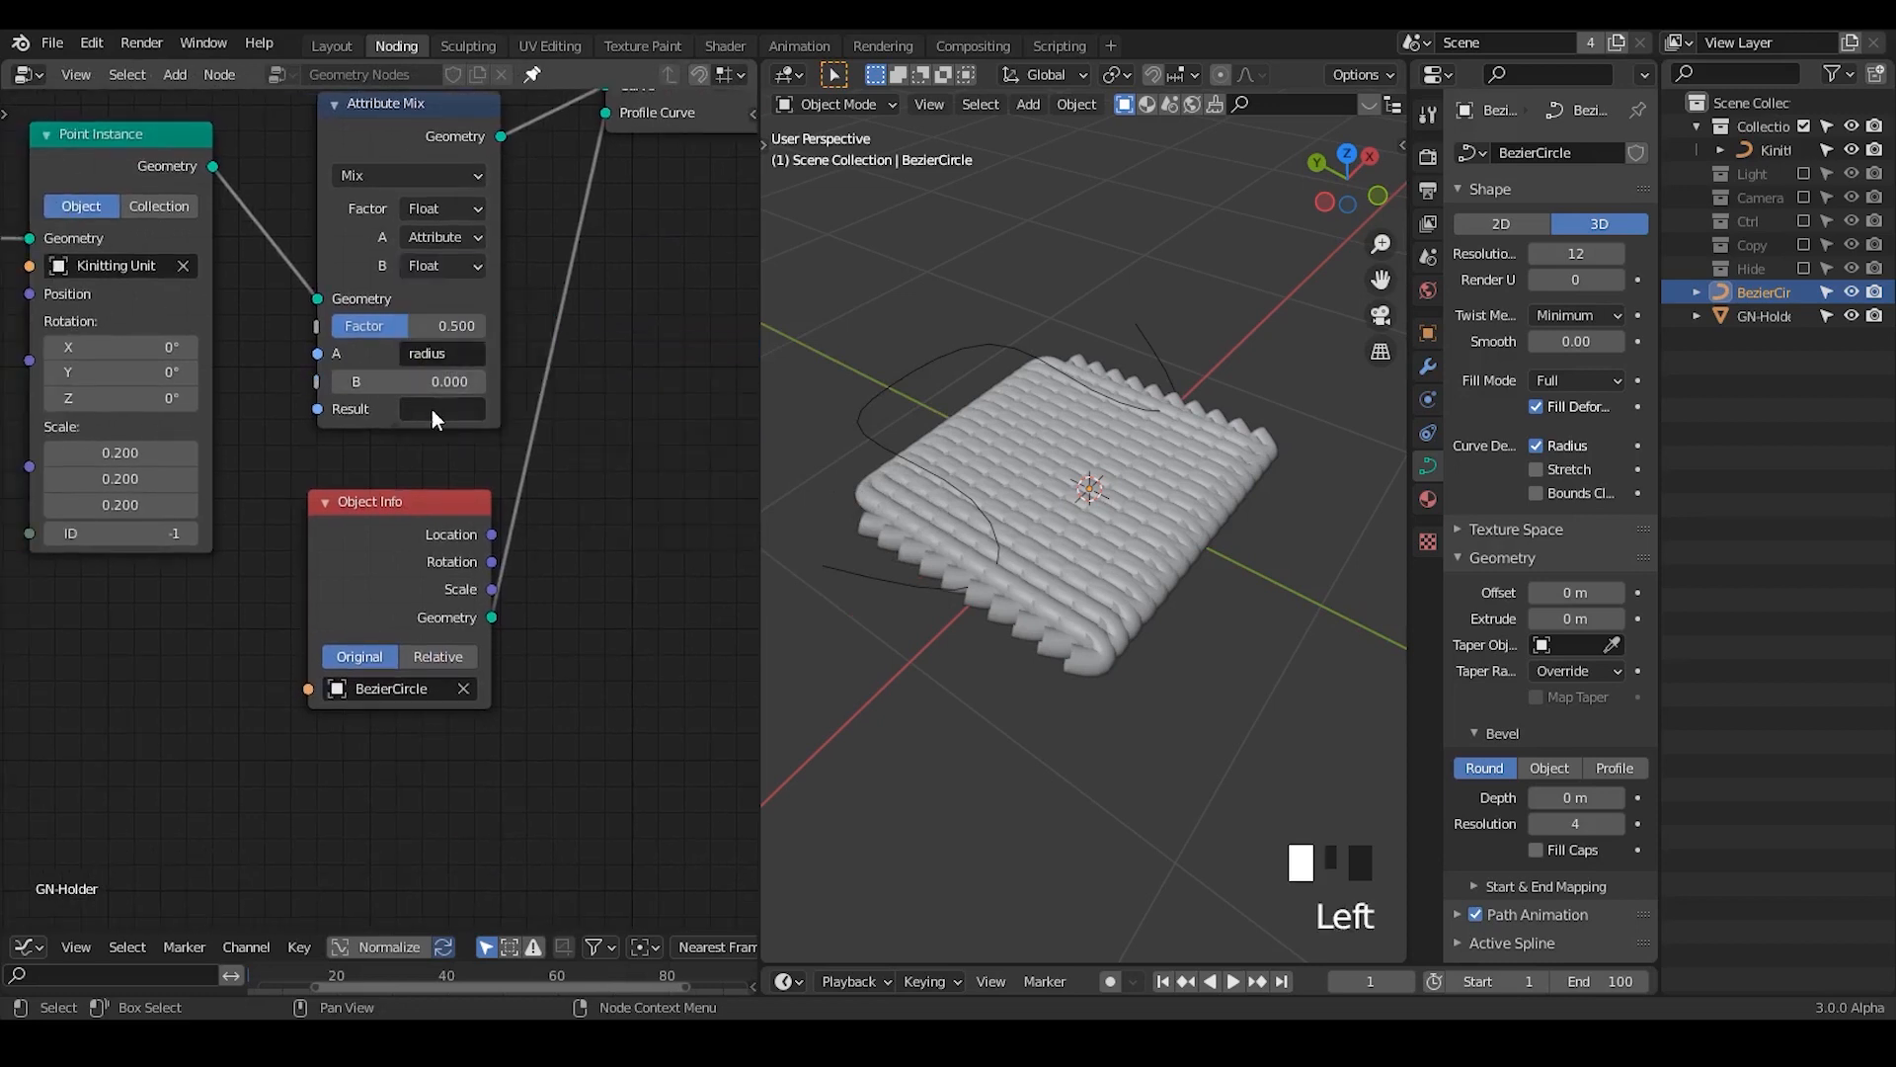
click(431, 408)
text(radi)
click(445, 448)
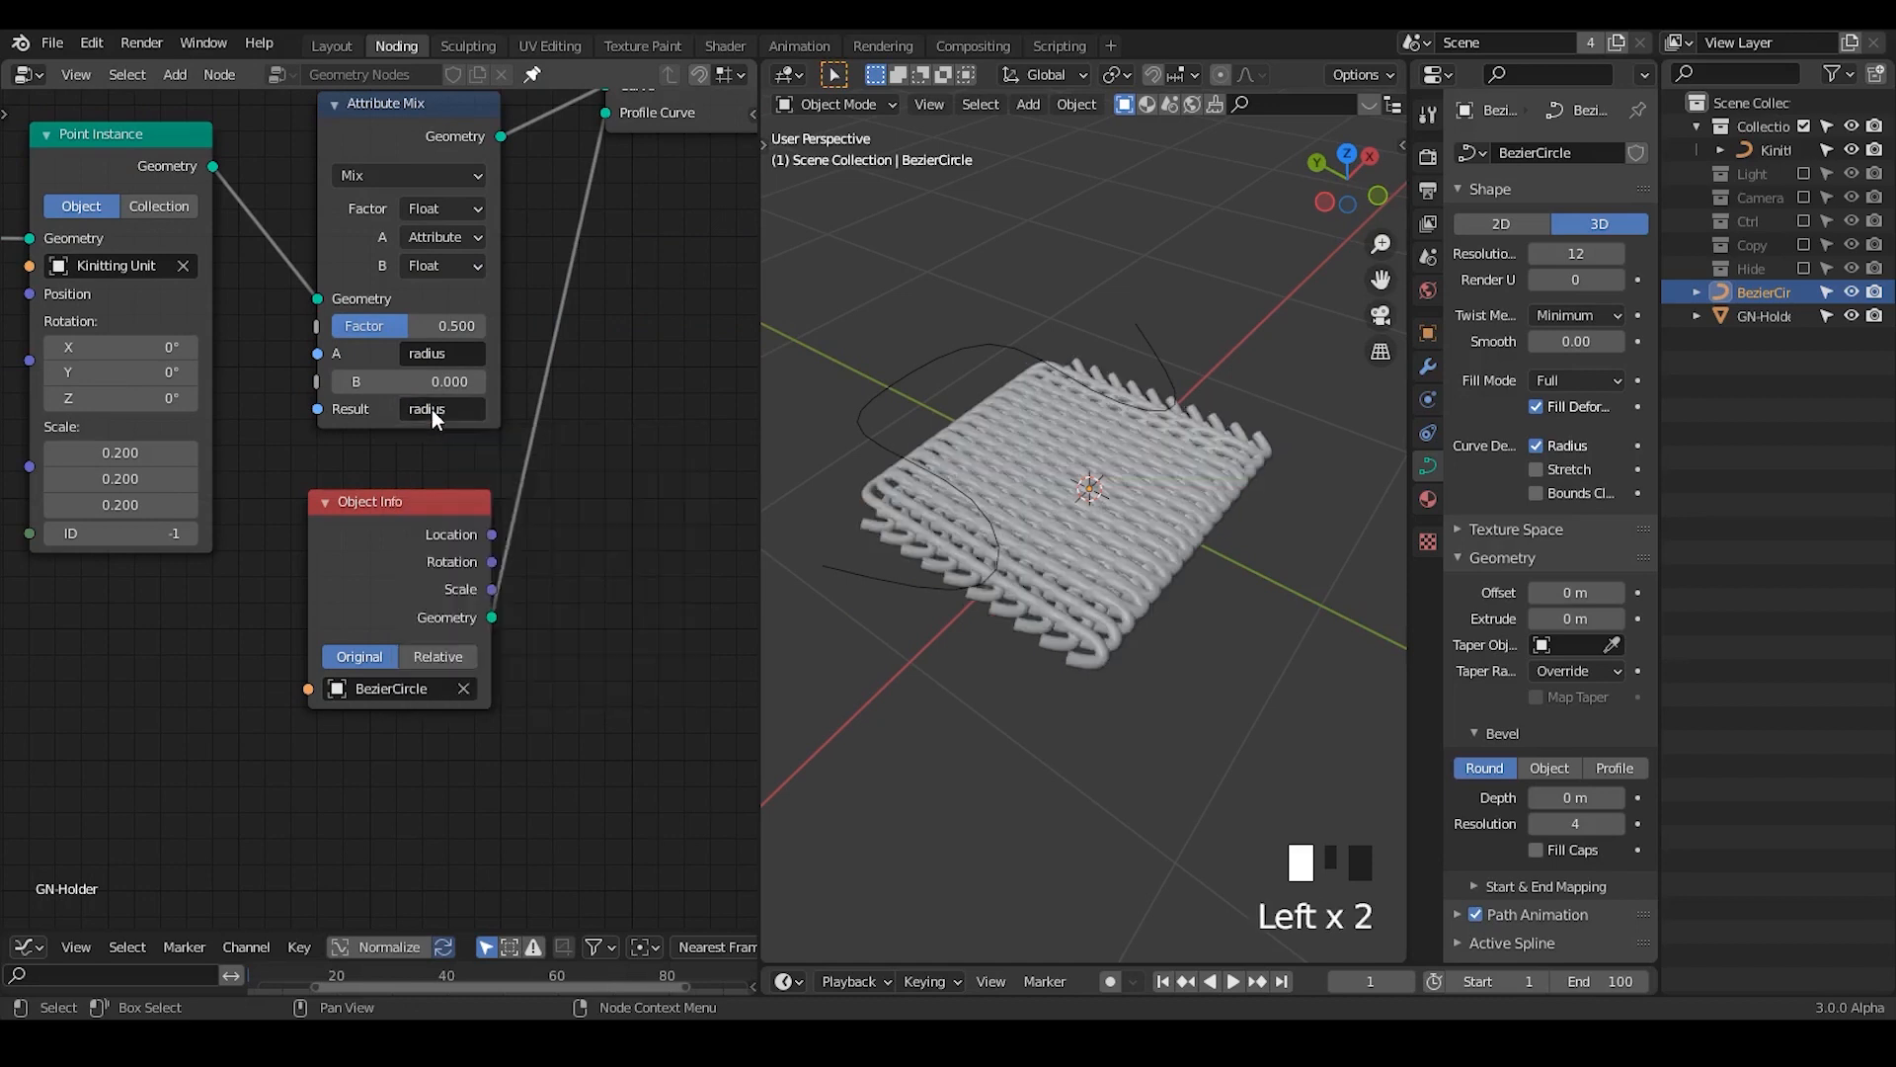
click(375, 383)
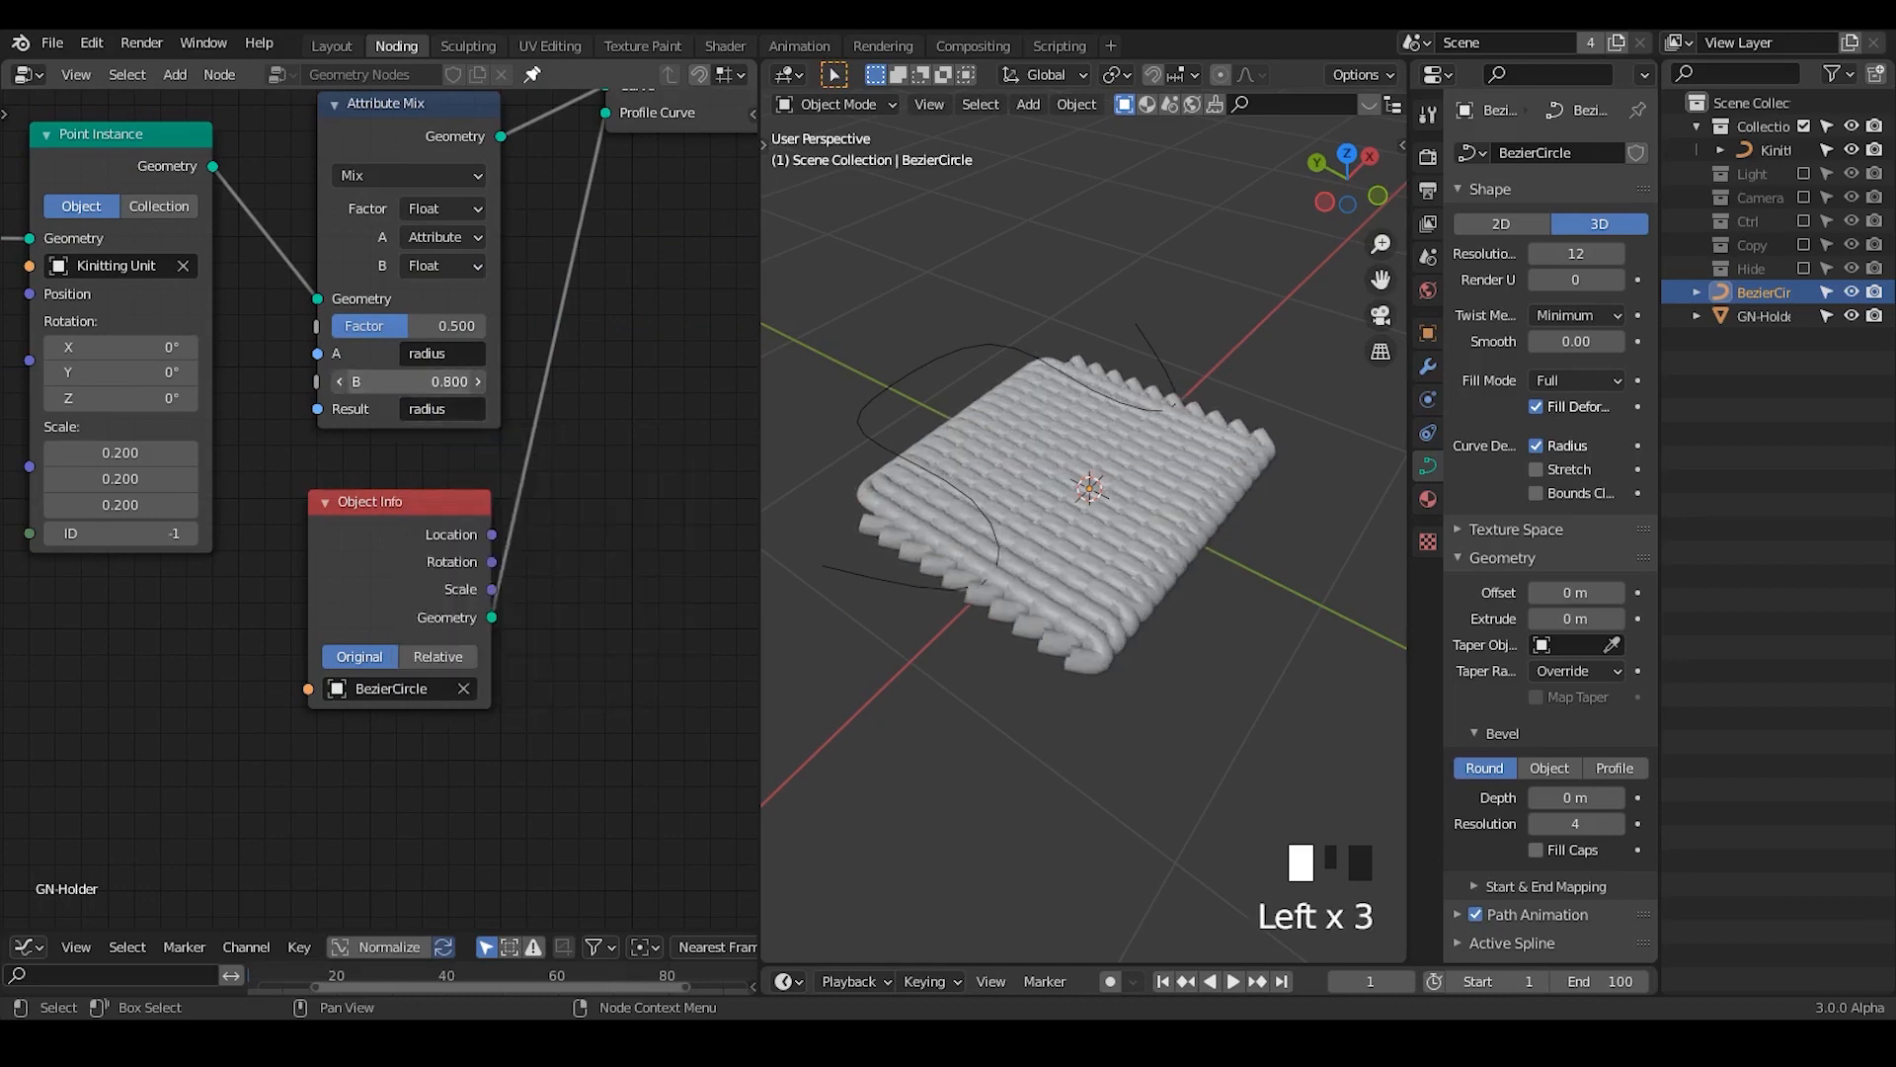
- Set Attribute Mix's B value to 0.000 and its Factor to 0.867
click(375, 383)
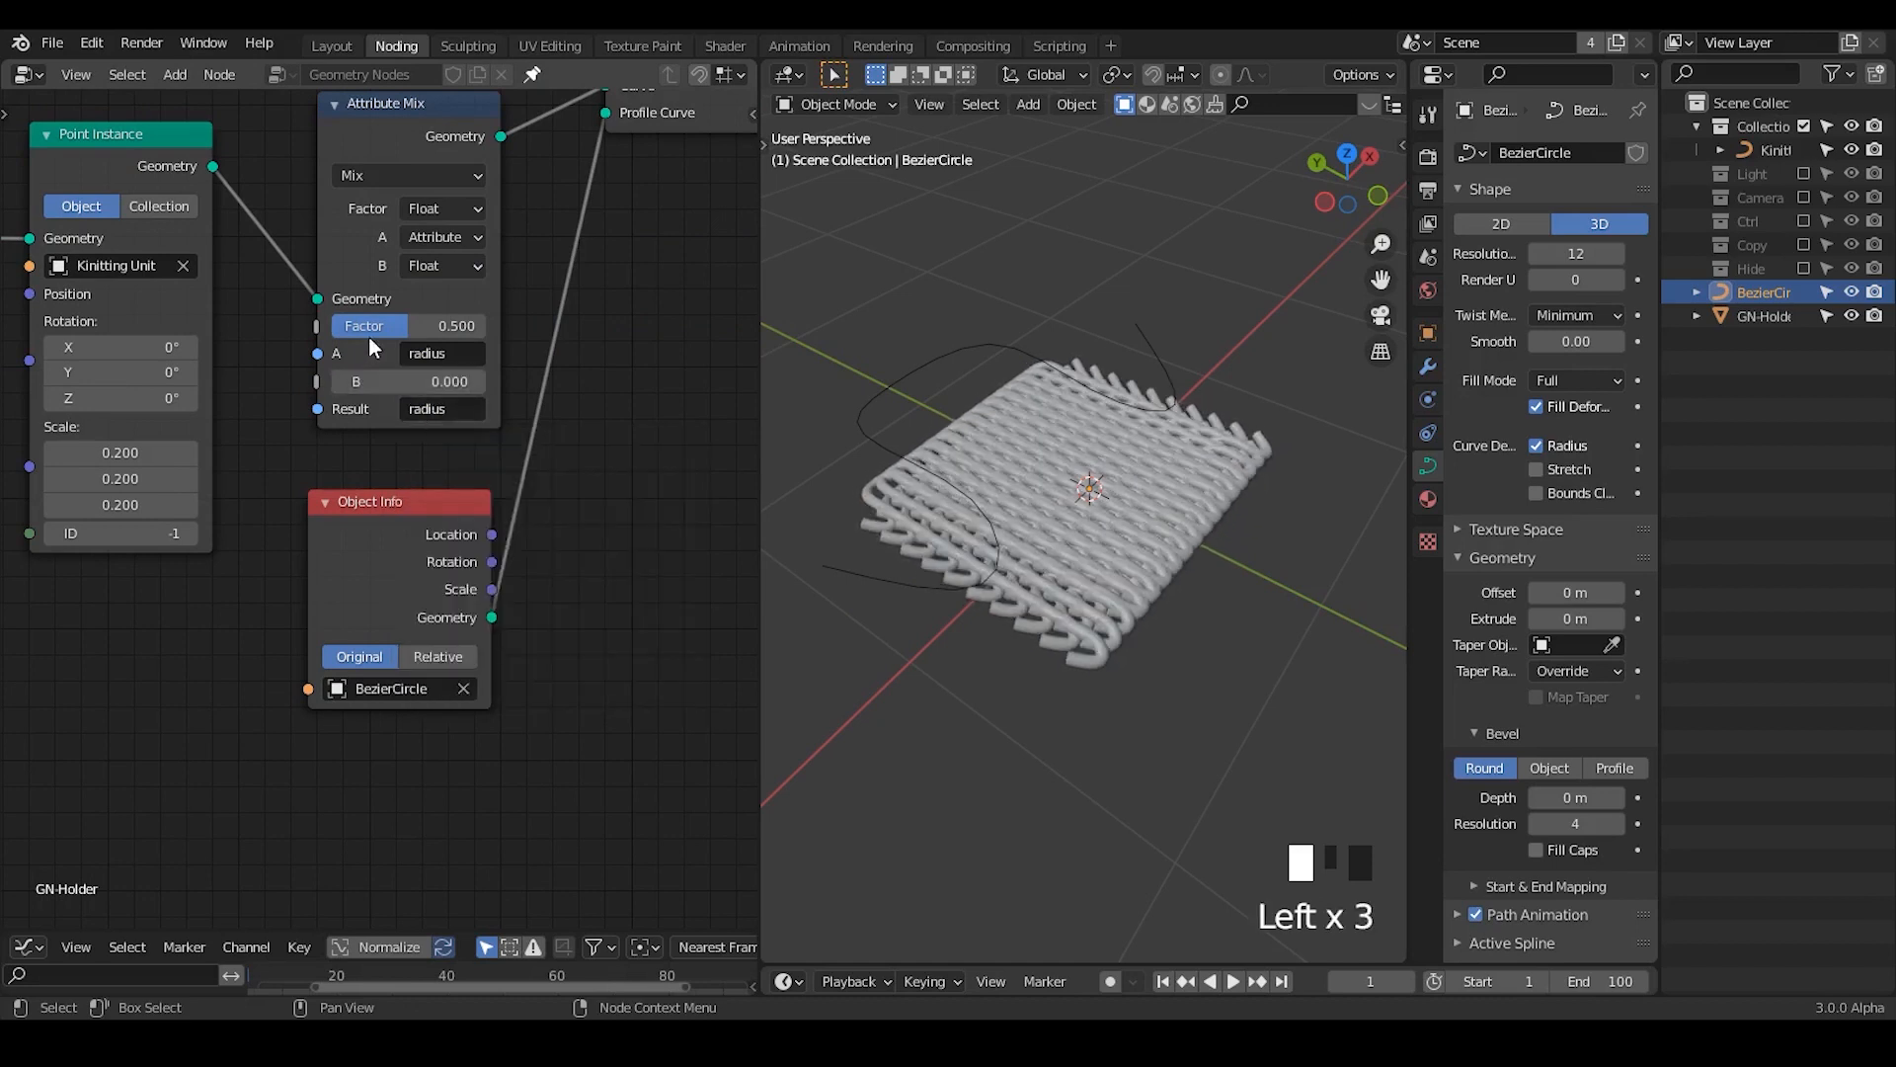
drag(425, 324, 474, 324)
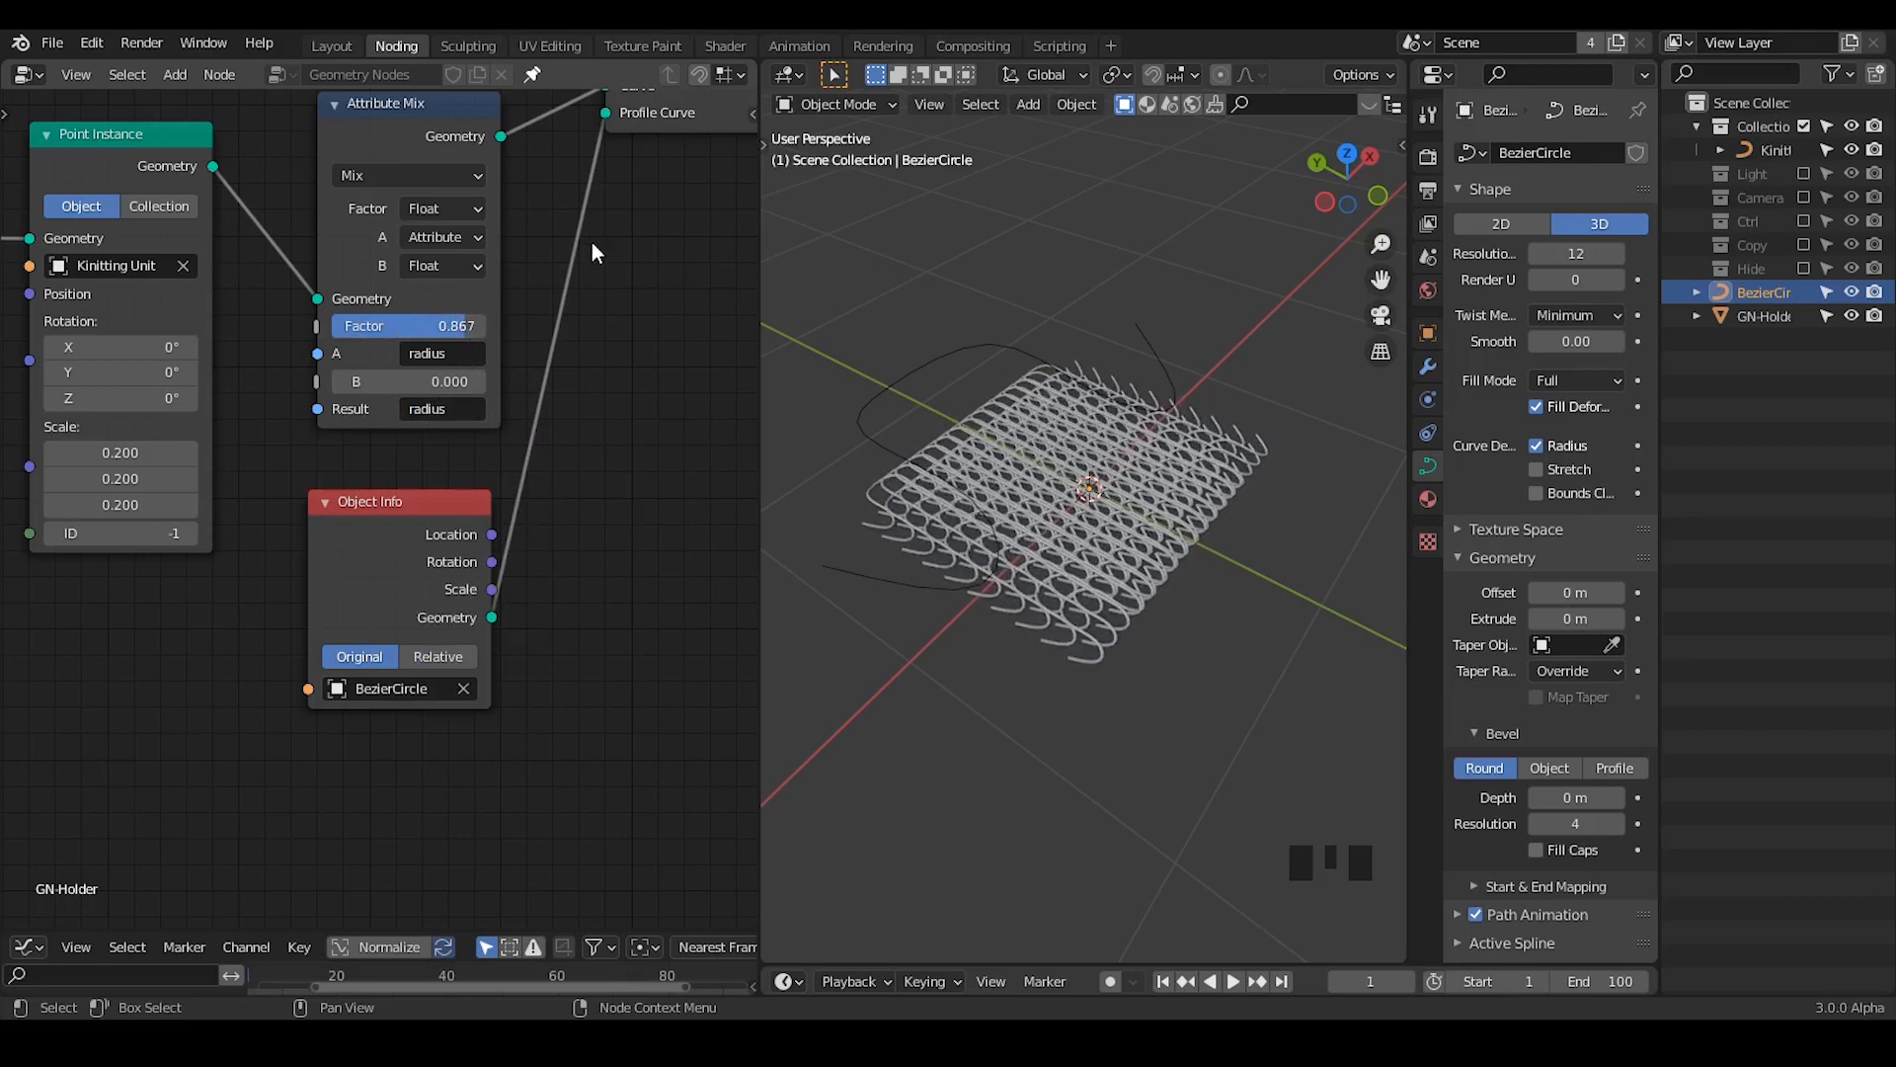
scroll(613, 419, up, 5)
drag(447, 225, 453, 220)
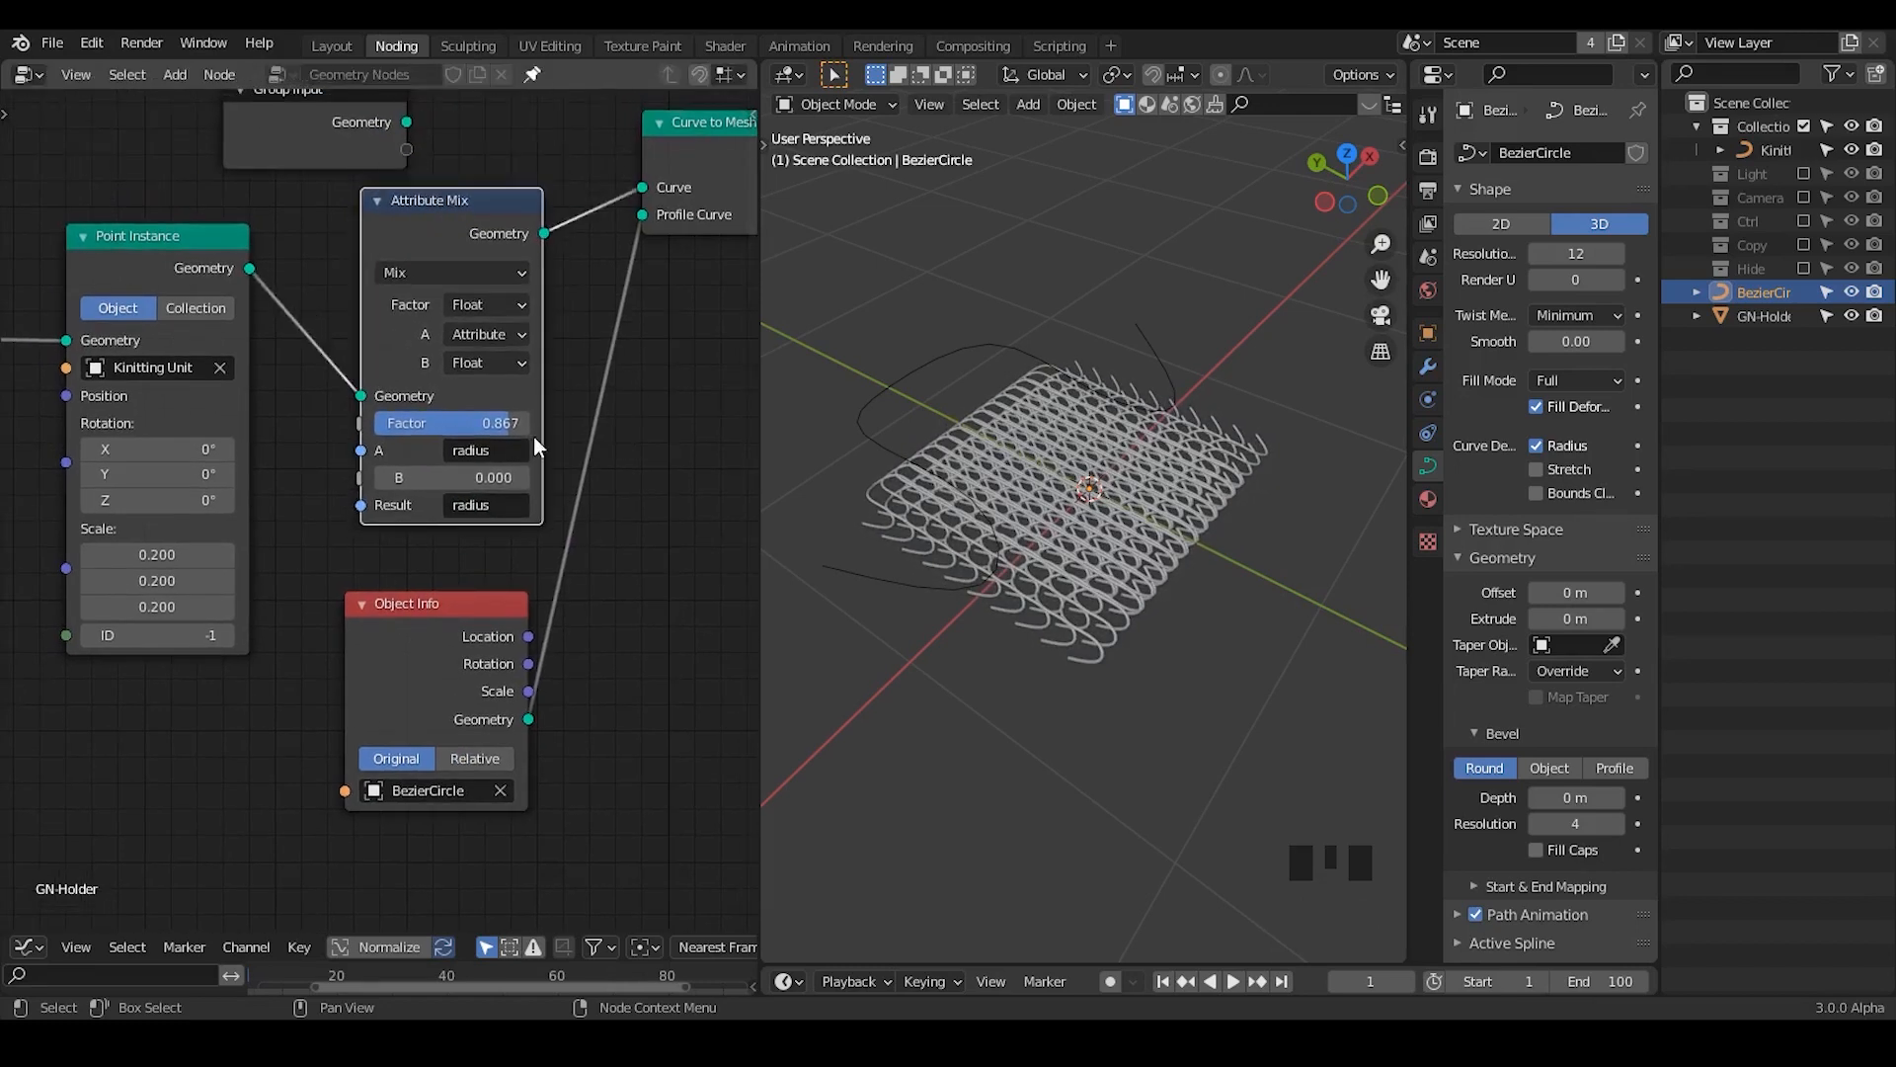
- Insert a Store Persistent Attribute node between Attribute Mix and Curve to Mesh
key(shift+a)
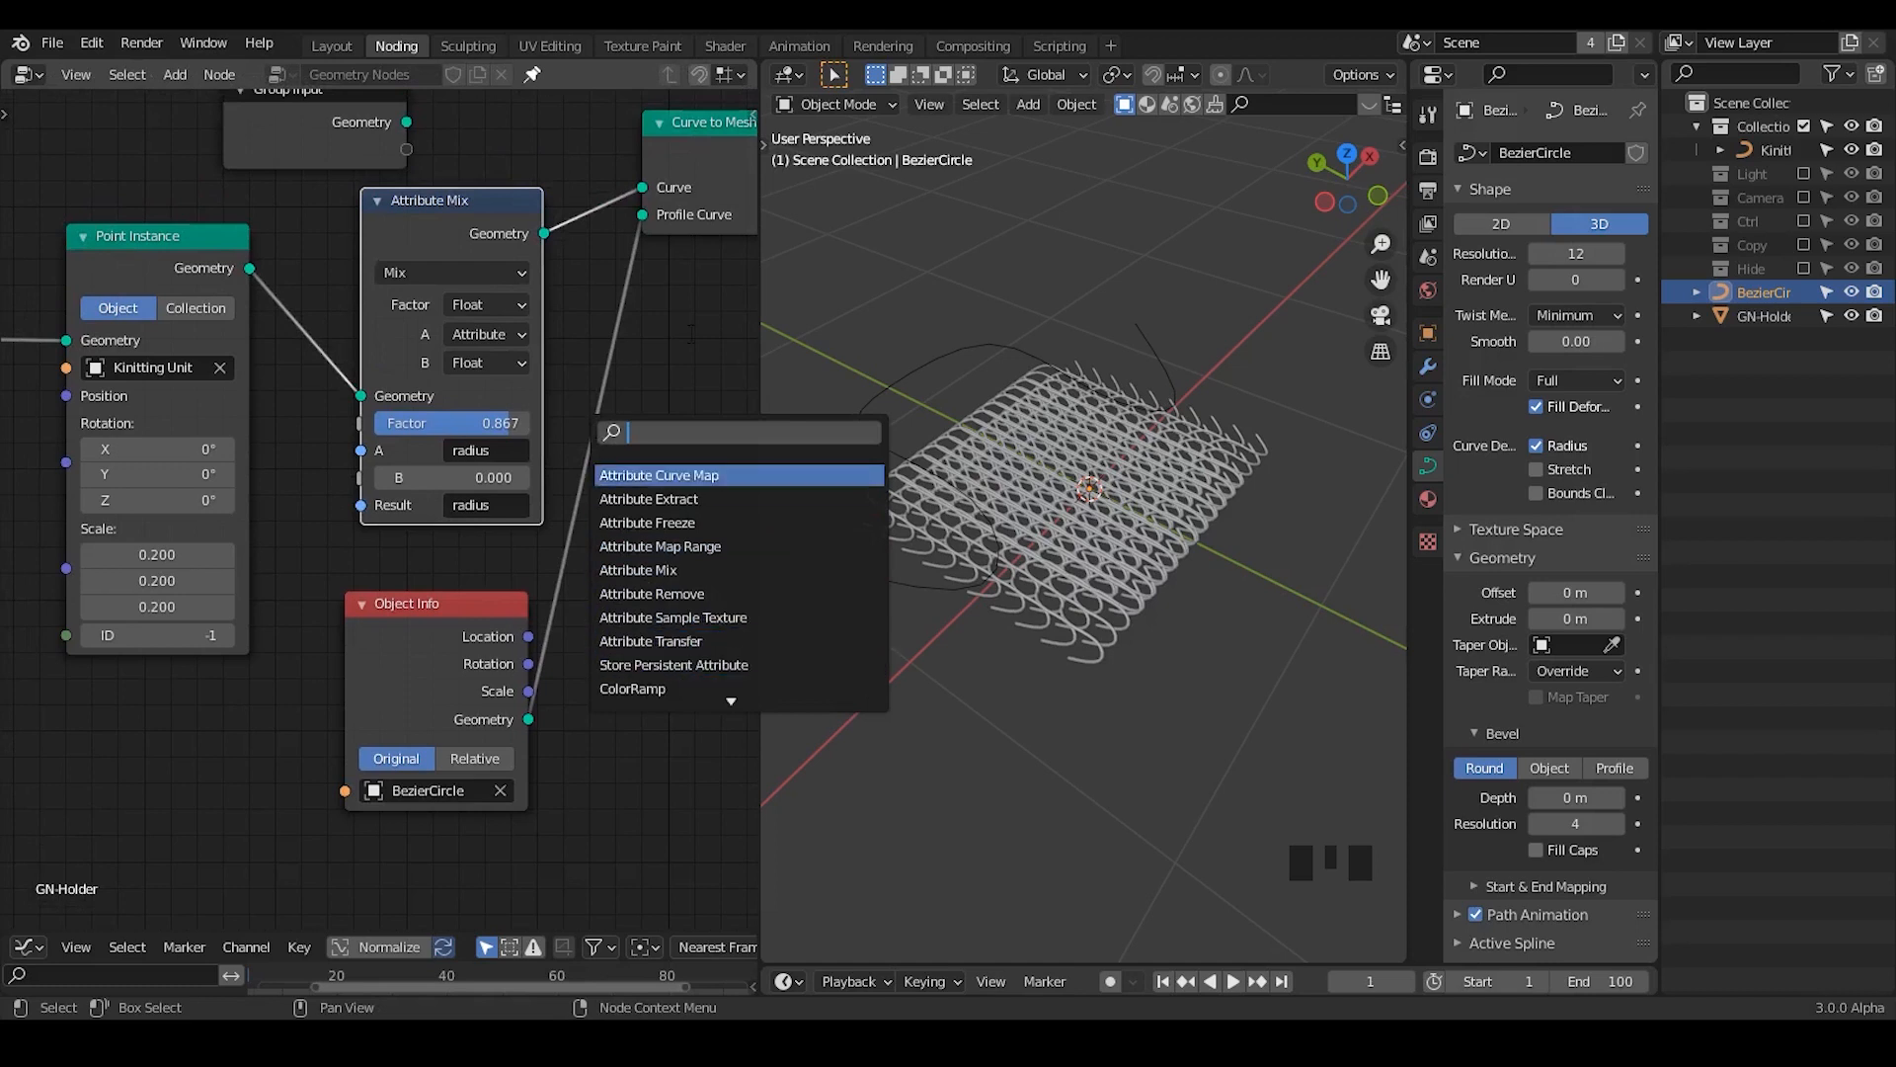
click(760, 663)
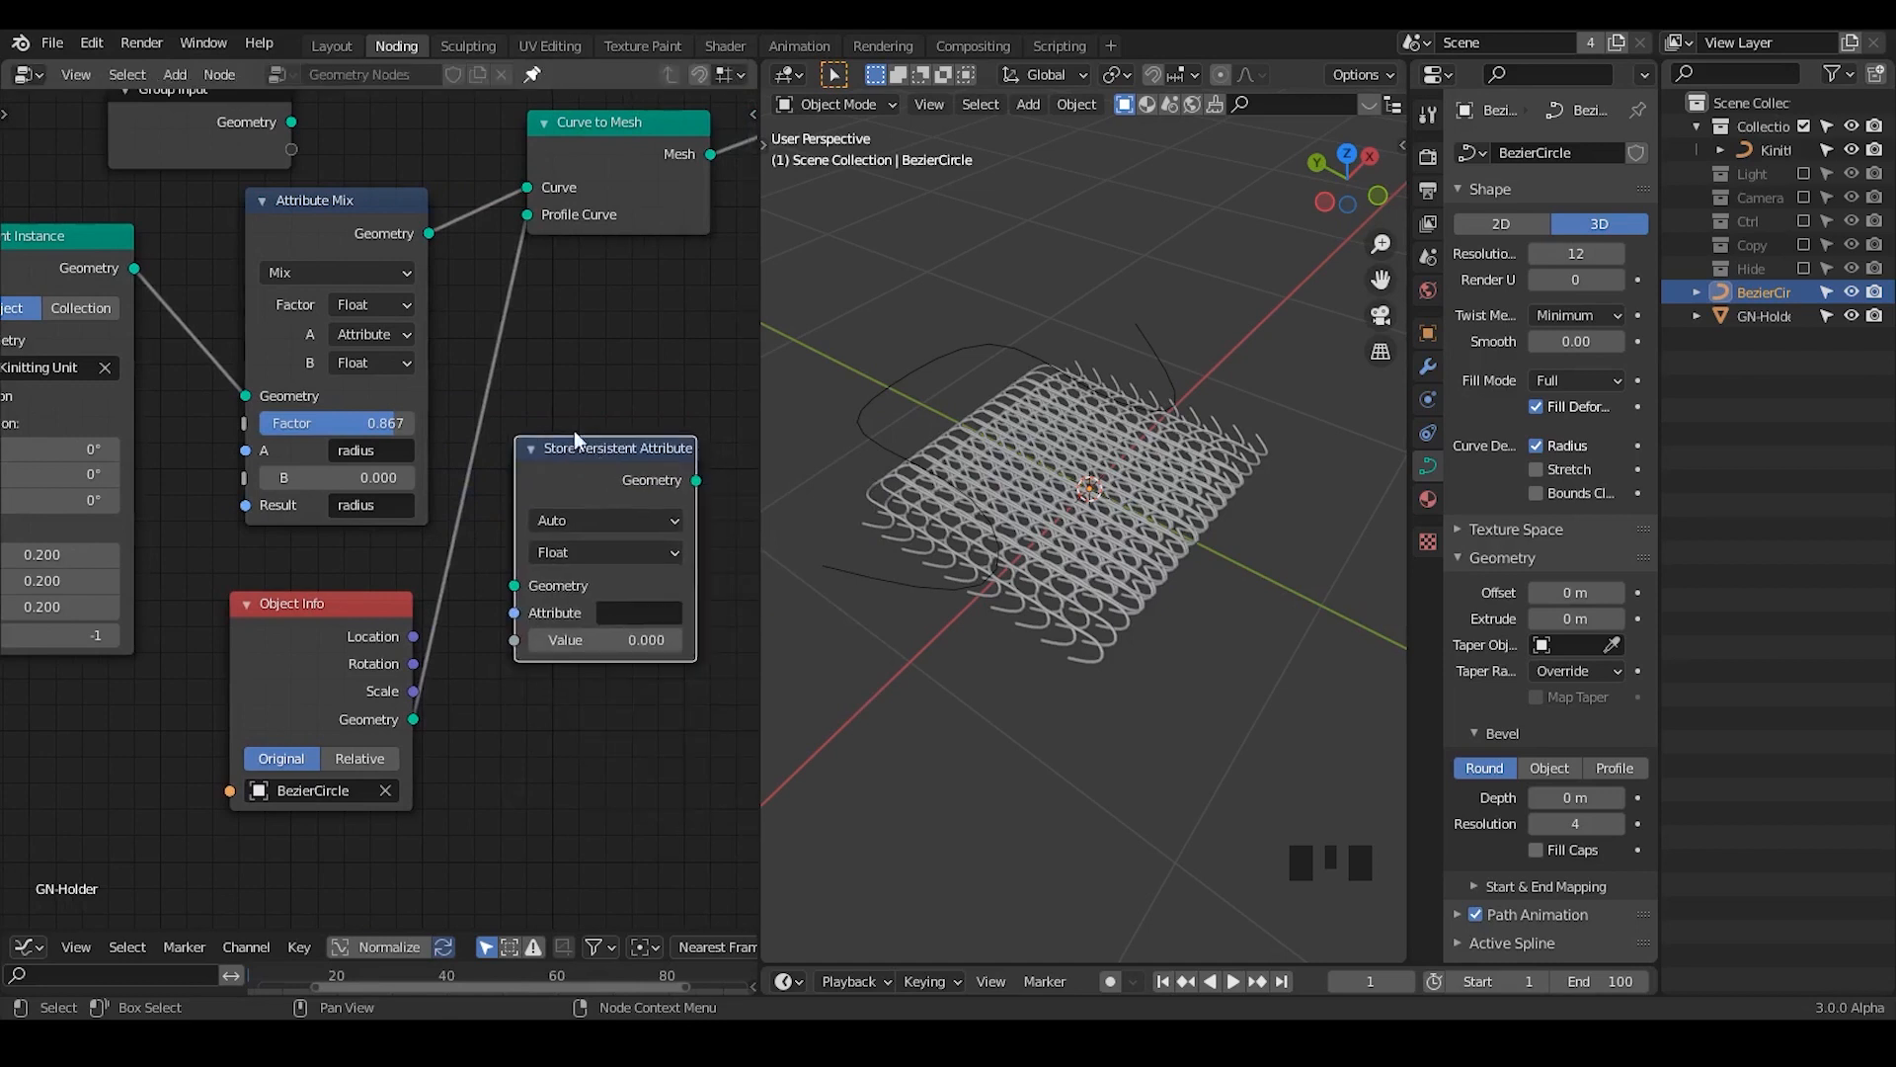
click(300, 204)
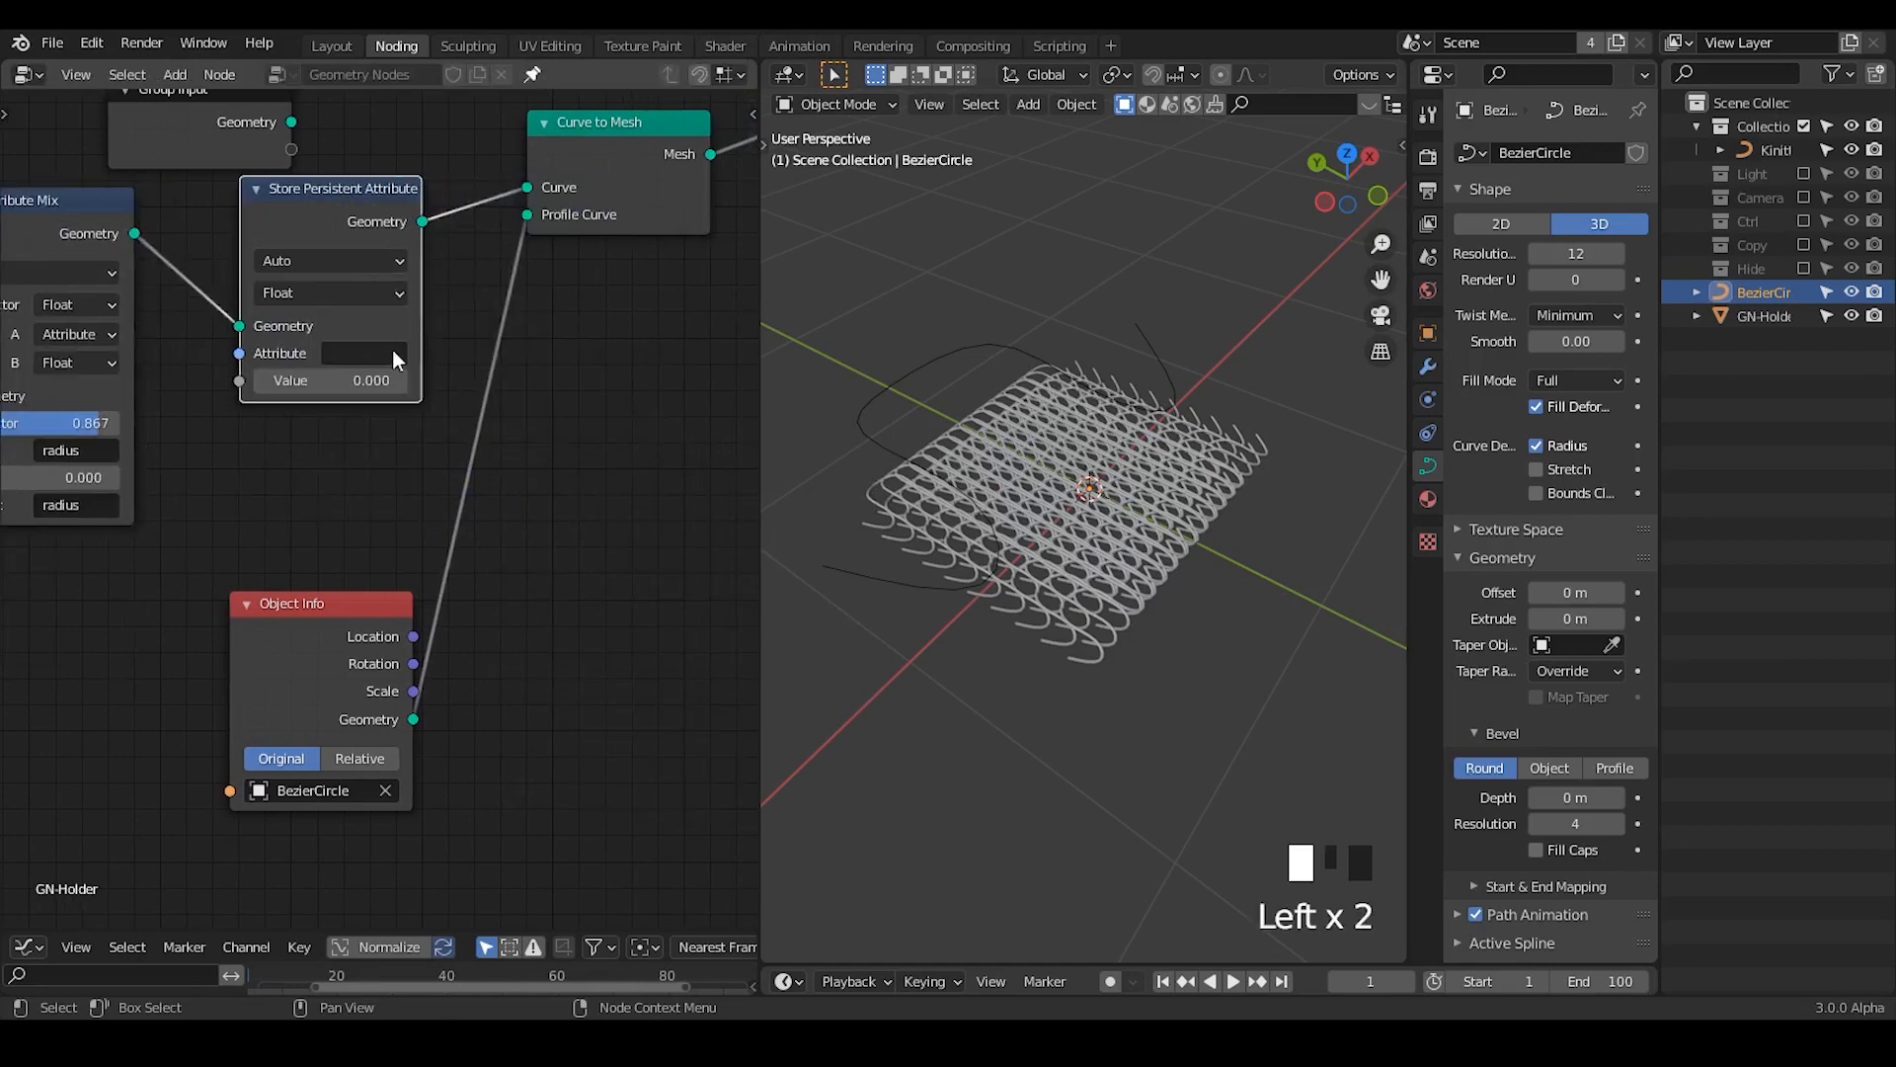
middle_drag(147, 350, 296, 320)
- Mute Attribute Mix and set Store Persistent Attribute's Attribute to radius with a Value of 0.130
click(200, 168)
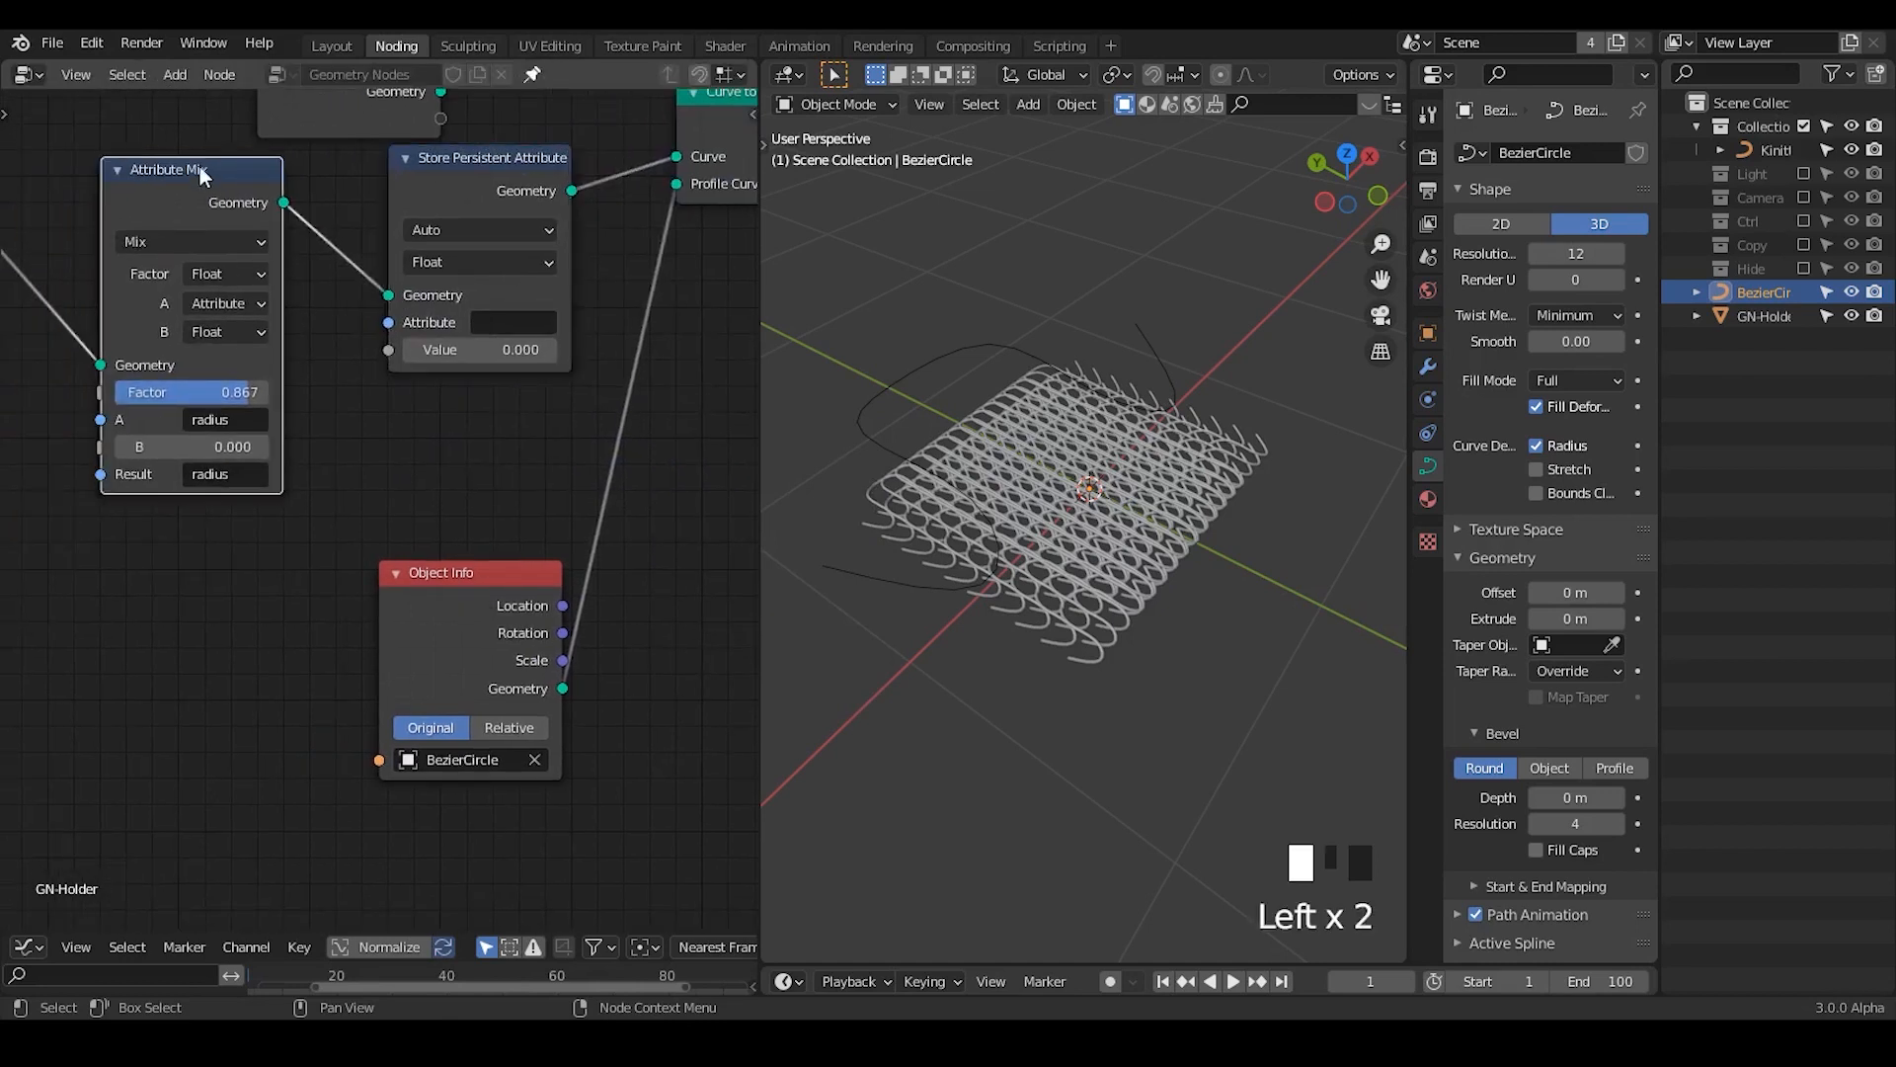
key(m)
click(497, 318)
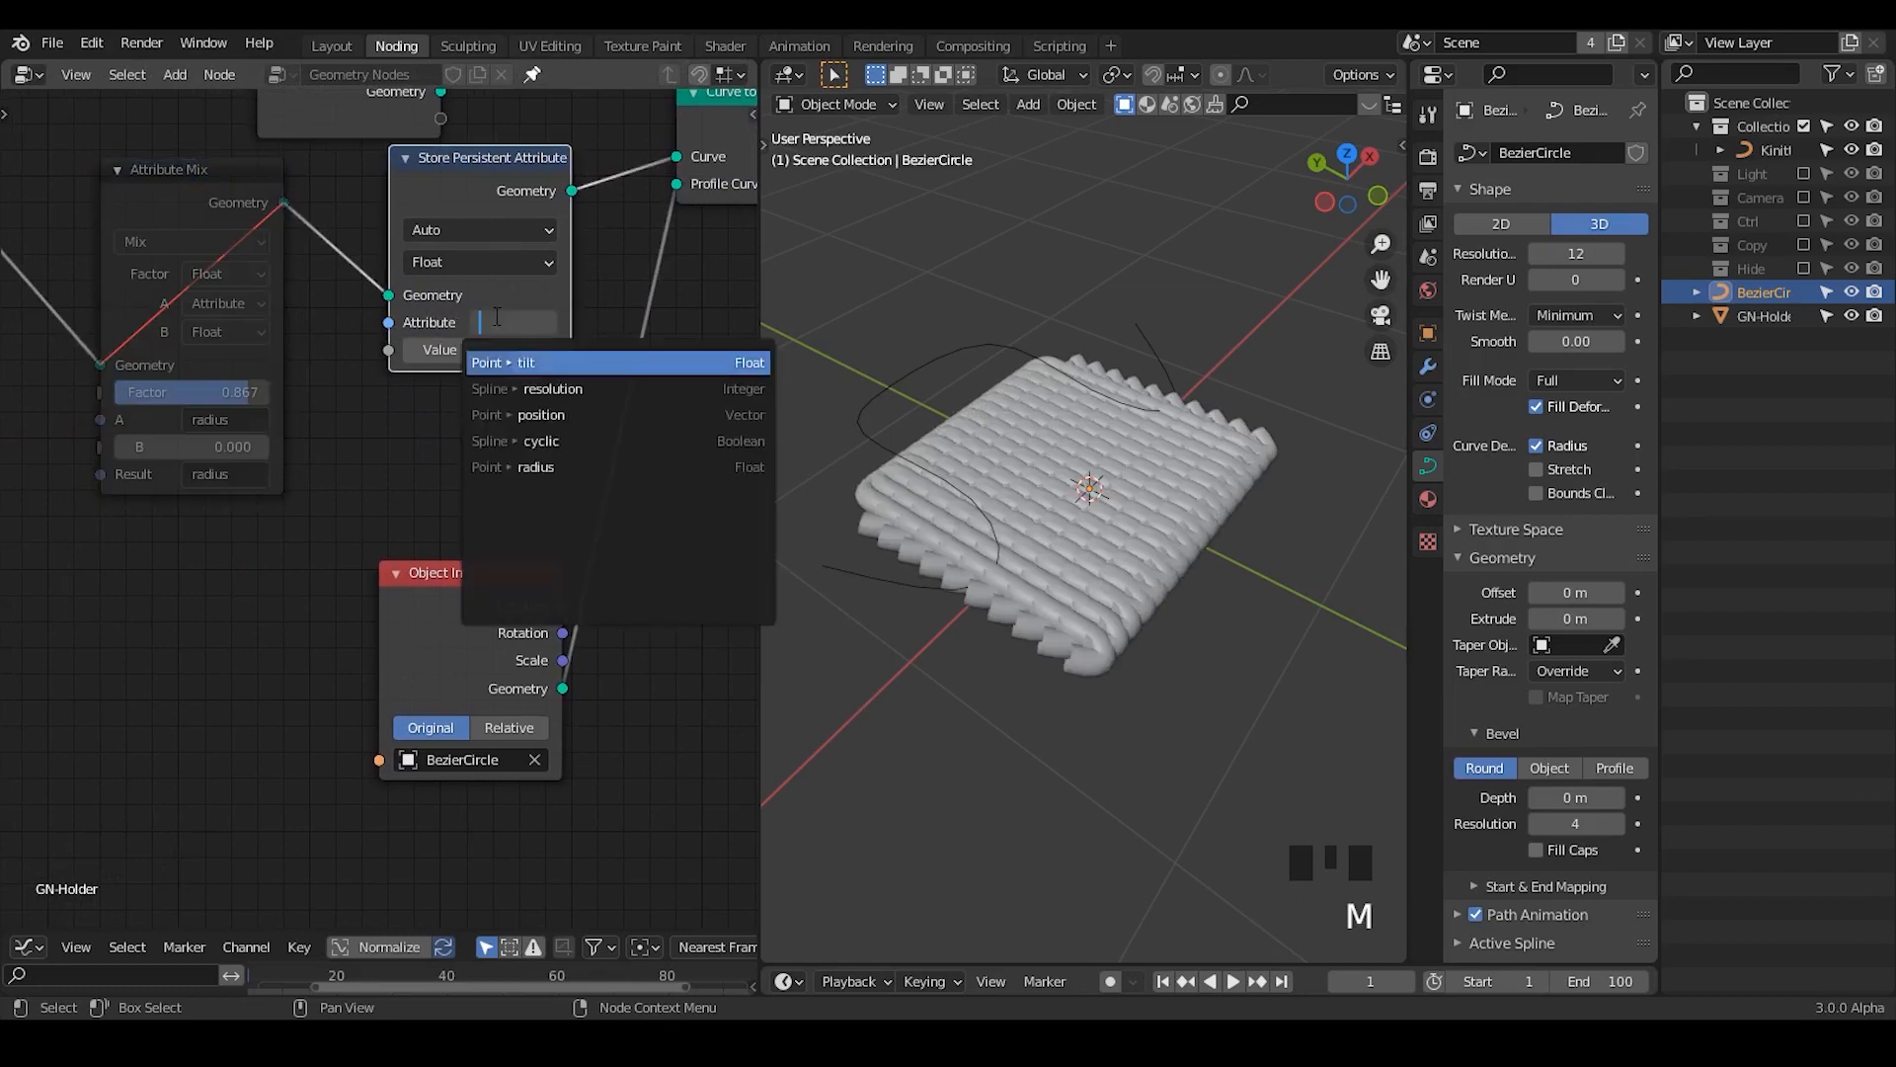
key(Down)
key(Down)
key(Down)
key(Down)
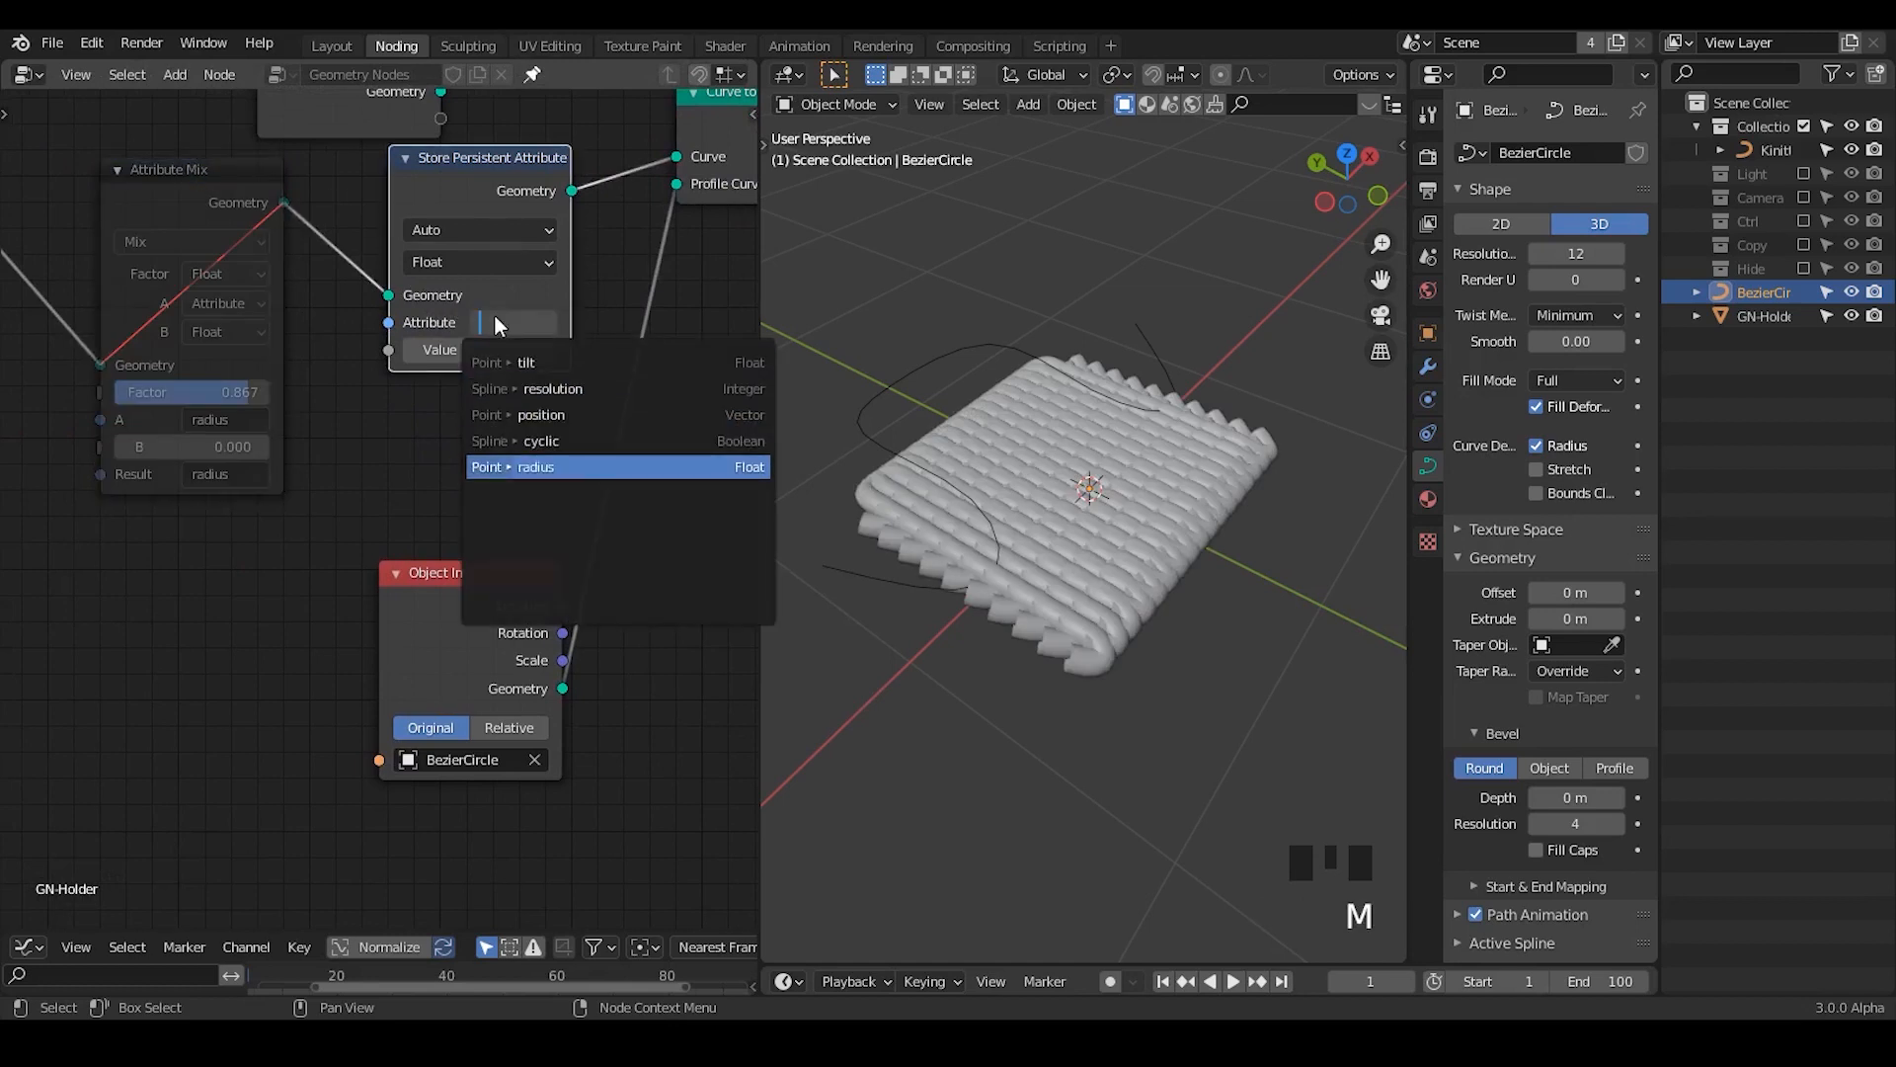
key(Return)
mouse_move(462, 348)
shift+mouse_down()
mouse_move(514, 347)
mouse_move(494, 348)
shift+mouse_up()
- Delete Attribute Mix while keeping its connections, and move Grid and Point Instance closer to Store Persistent Attribute
click(211, 187)
key(ctrl+x)
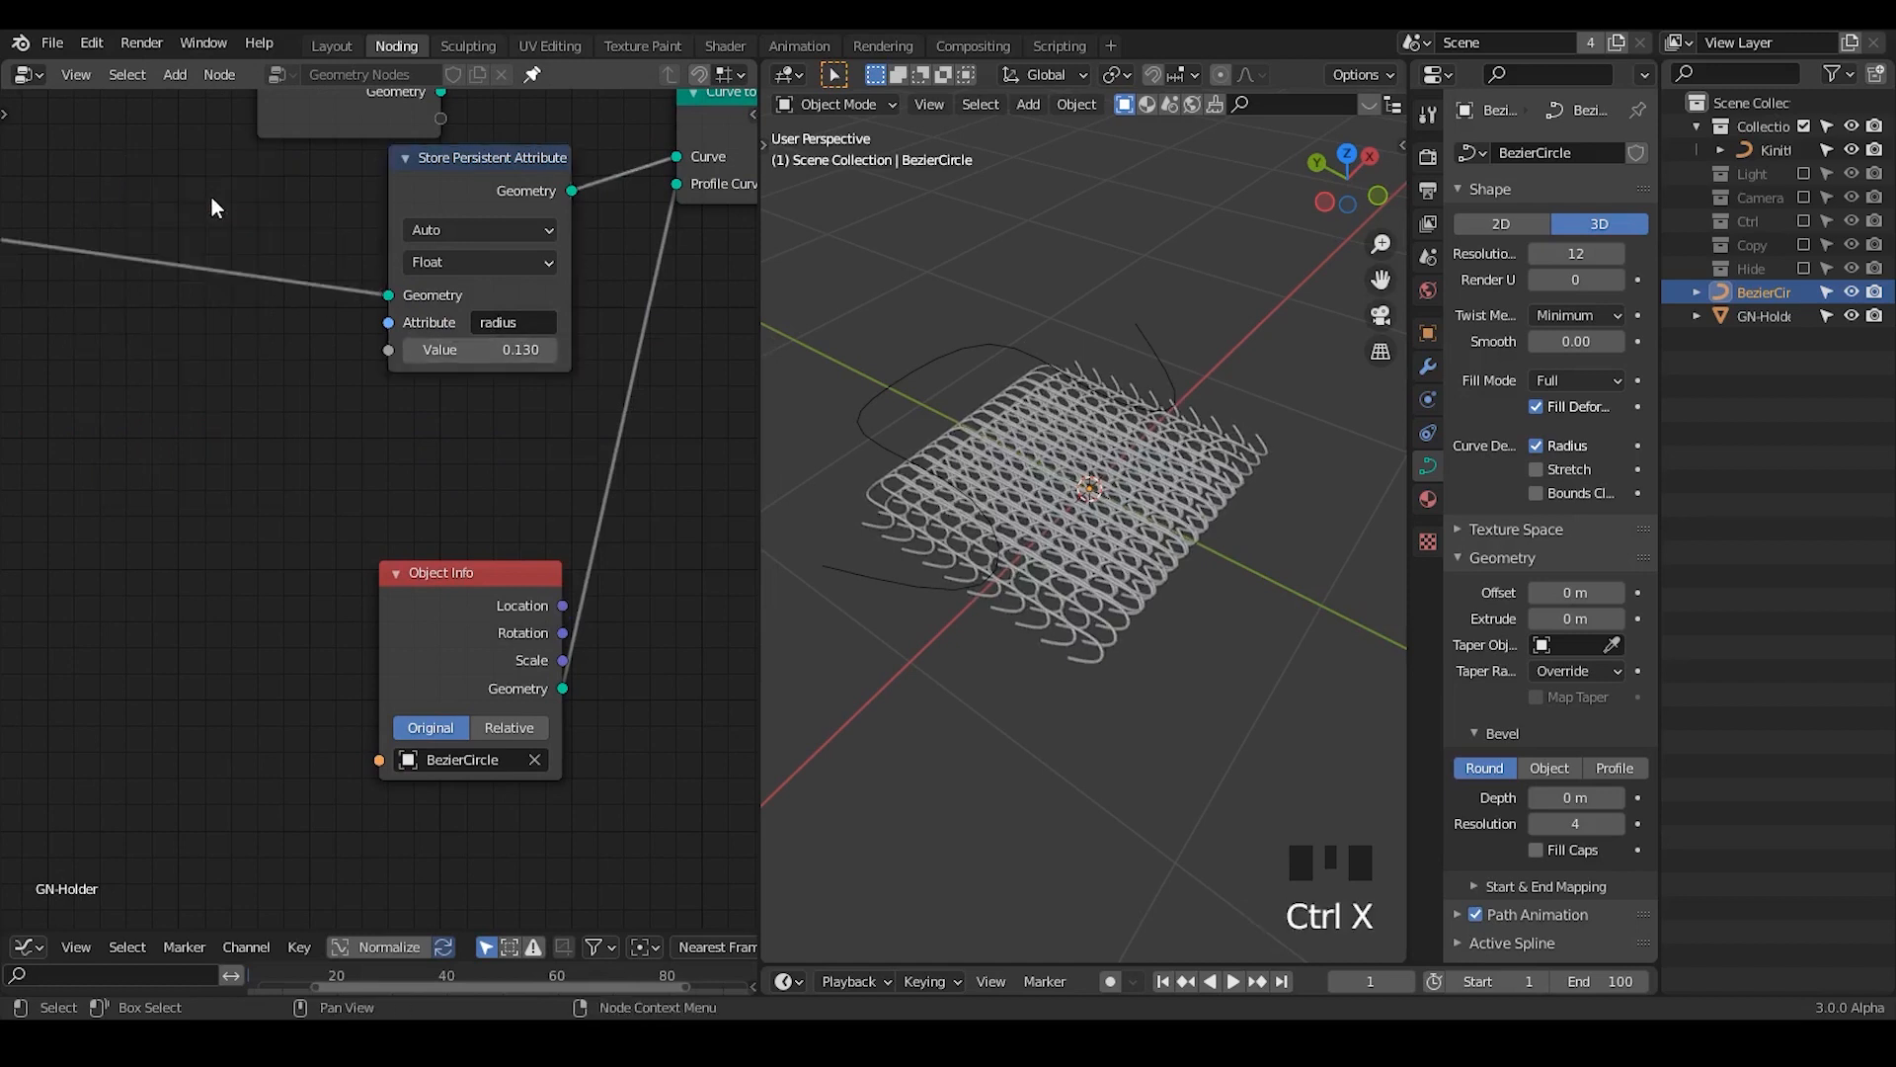
middle_drag(187, 336, 572, 290)
scroll(553, 306, down, 5)
drag(440, 194, 146, 471)
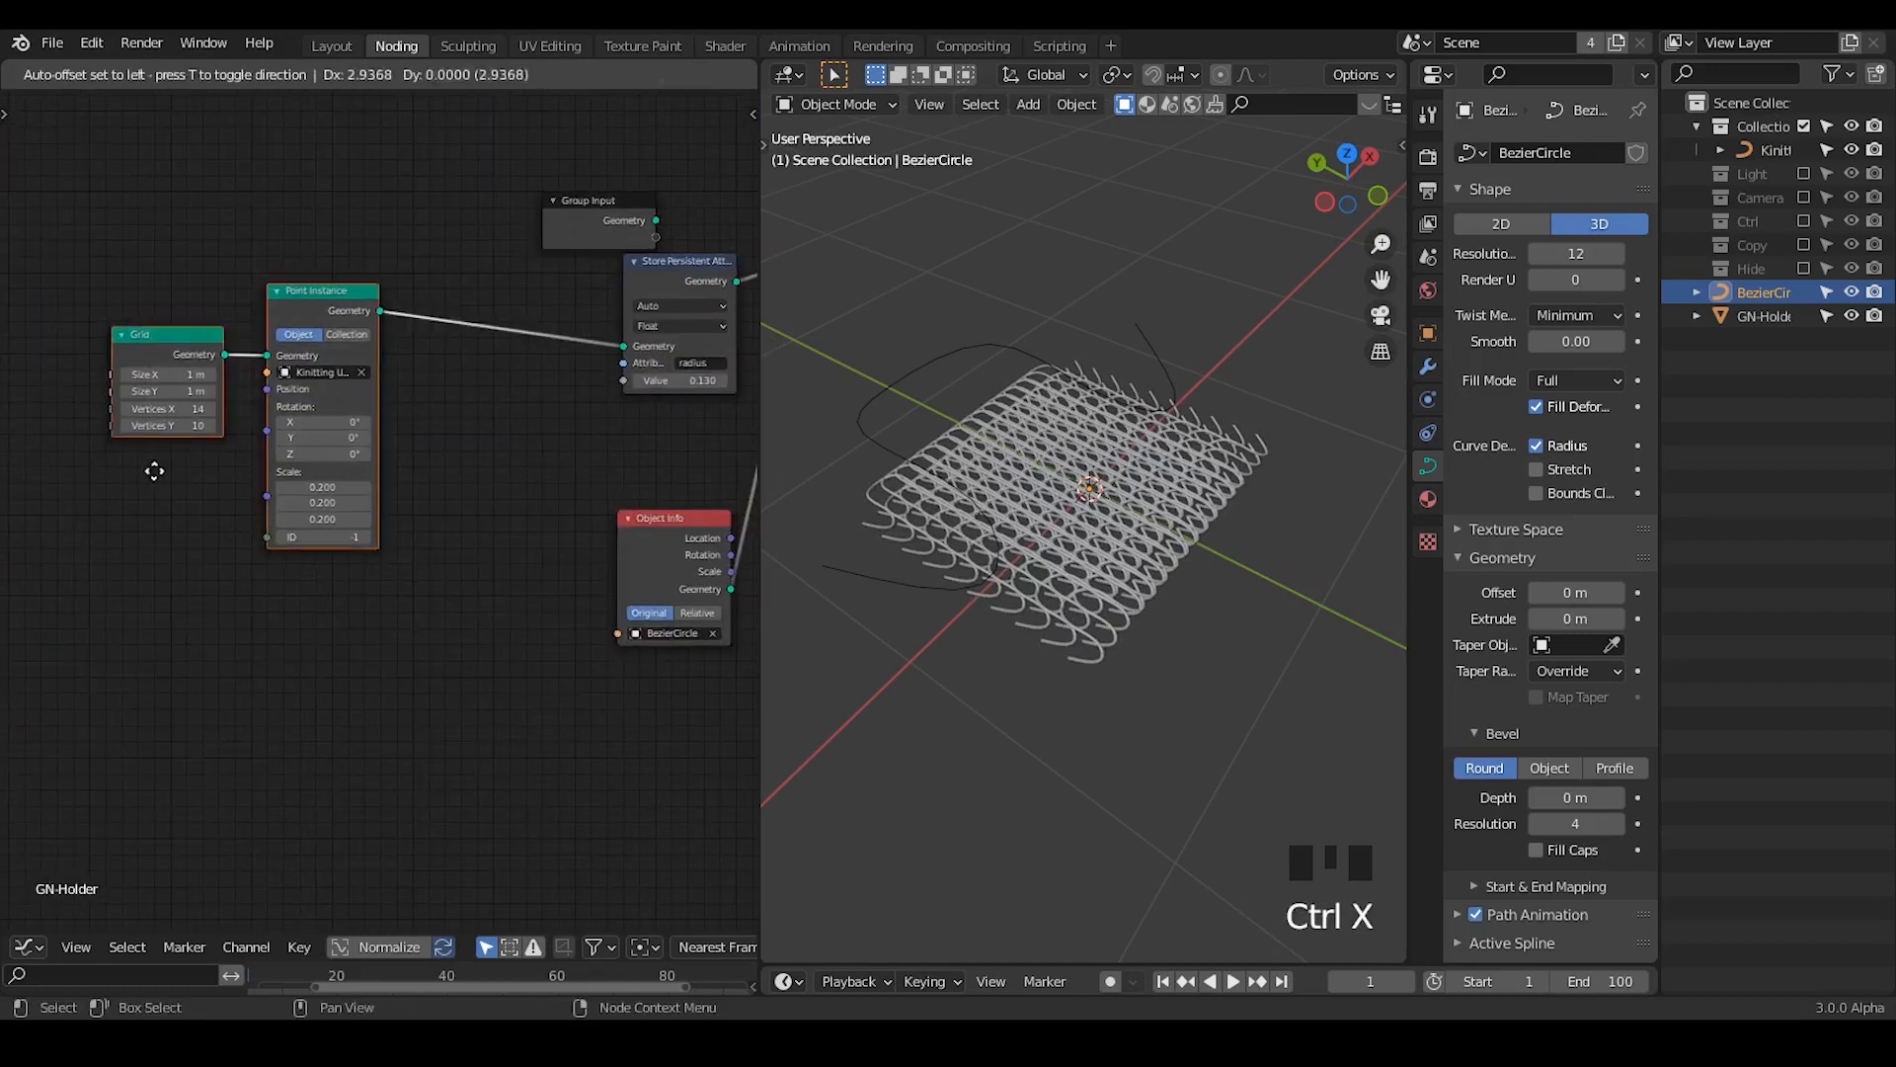
key(g)
click(330, 480)
middle_drag(642, 440, 272, 475)
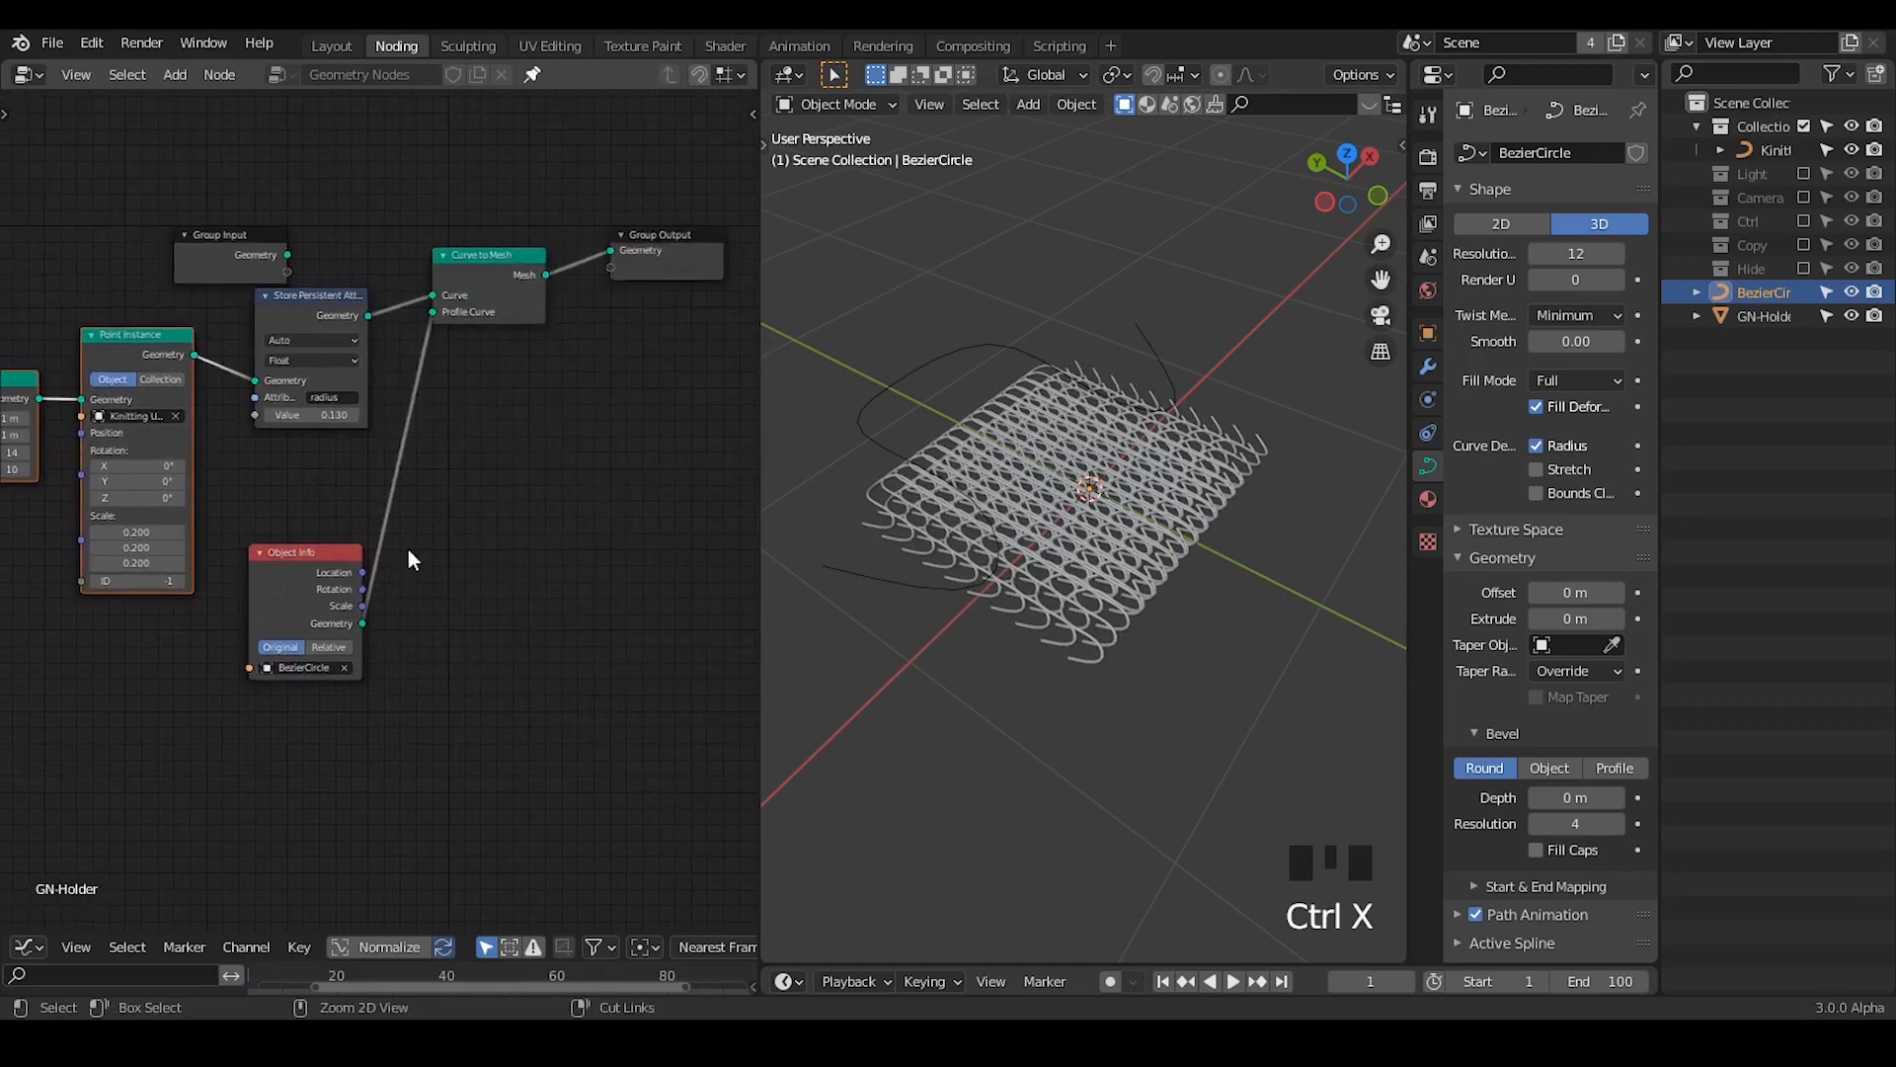
- Move the Object Info node up to sit just below Store Persistent Attribute
ctrl+middle_drag(407, 548, 402, 432)
middle_drag(424, 516, 571, 515)
ctrl+middle_drag(508, 530, 487, 482)
drag(425, 682, 442, 498)
- Set all three Point Instance scale values to 0.1
middle_drag(1171, 442, 1136, 523)
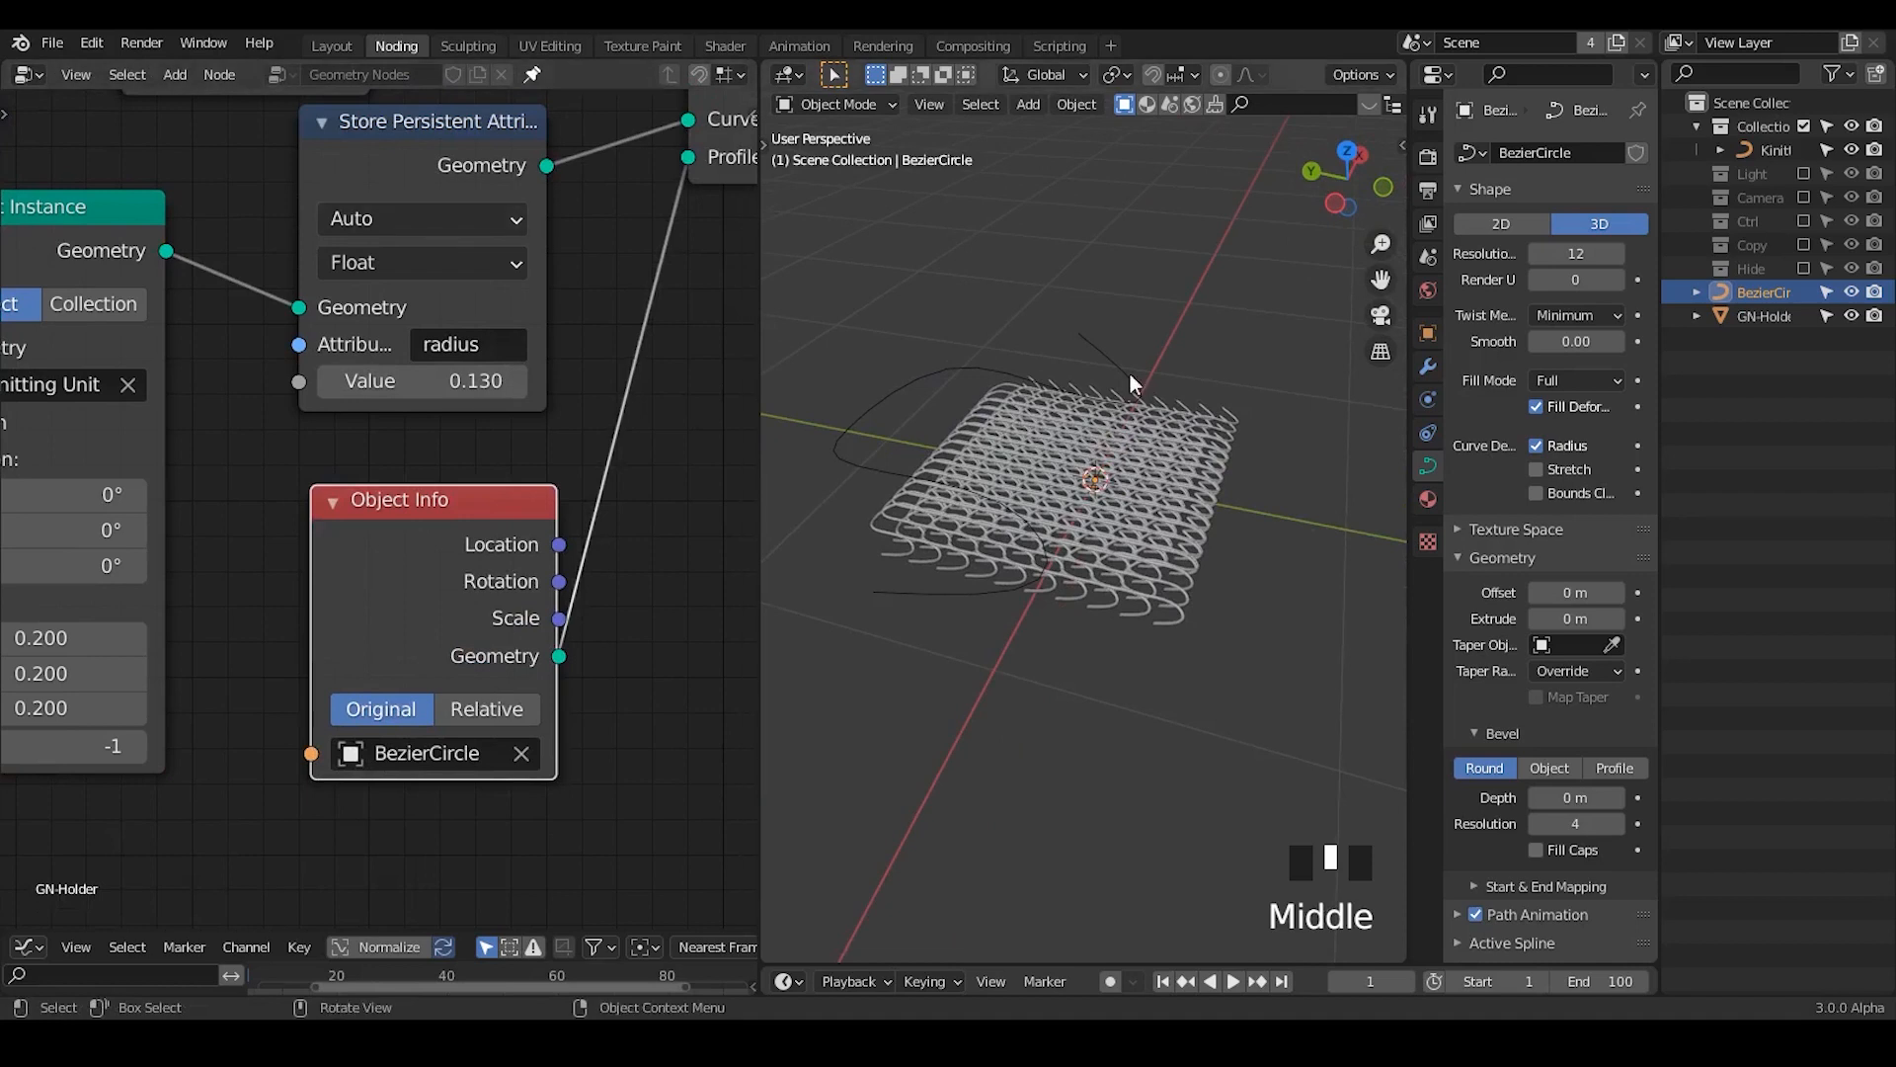
mouse_move(1110, 430)
middle_down()
mouse_move(1201, 500)
mouse_move(1163, 578)
mouse_move(1147, 467)
mouse_move(1201, 433)
mouse_move(1270, 478)
mouse_move(909, 488)
mouse_move(930, 531)
mouse_move(1118, 387)
mouse_move(1119, 405)
middle_up()
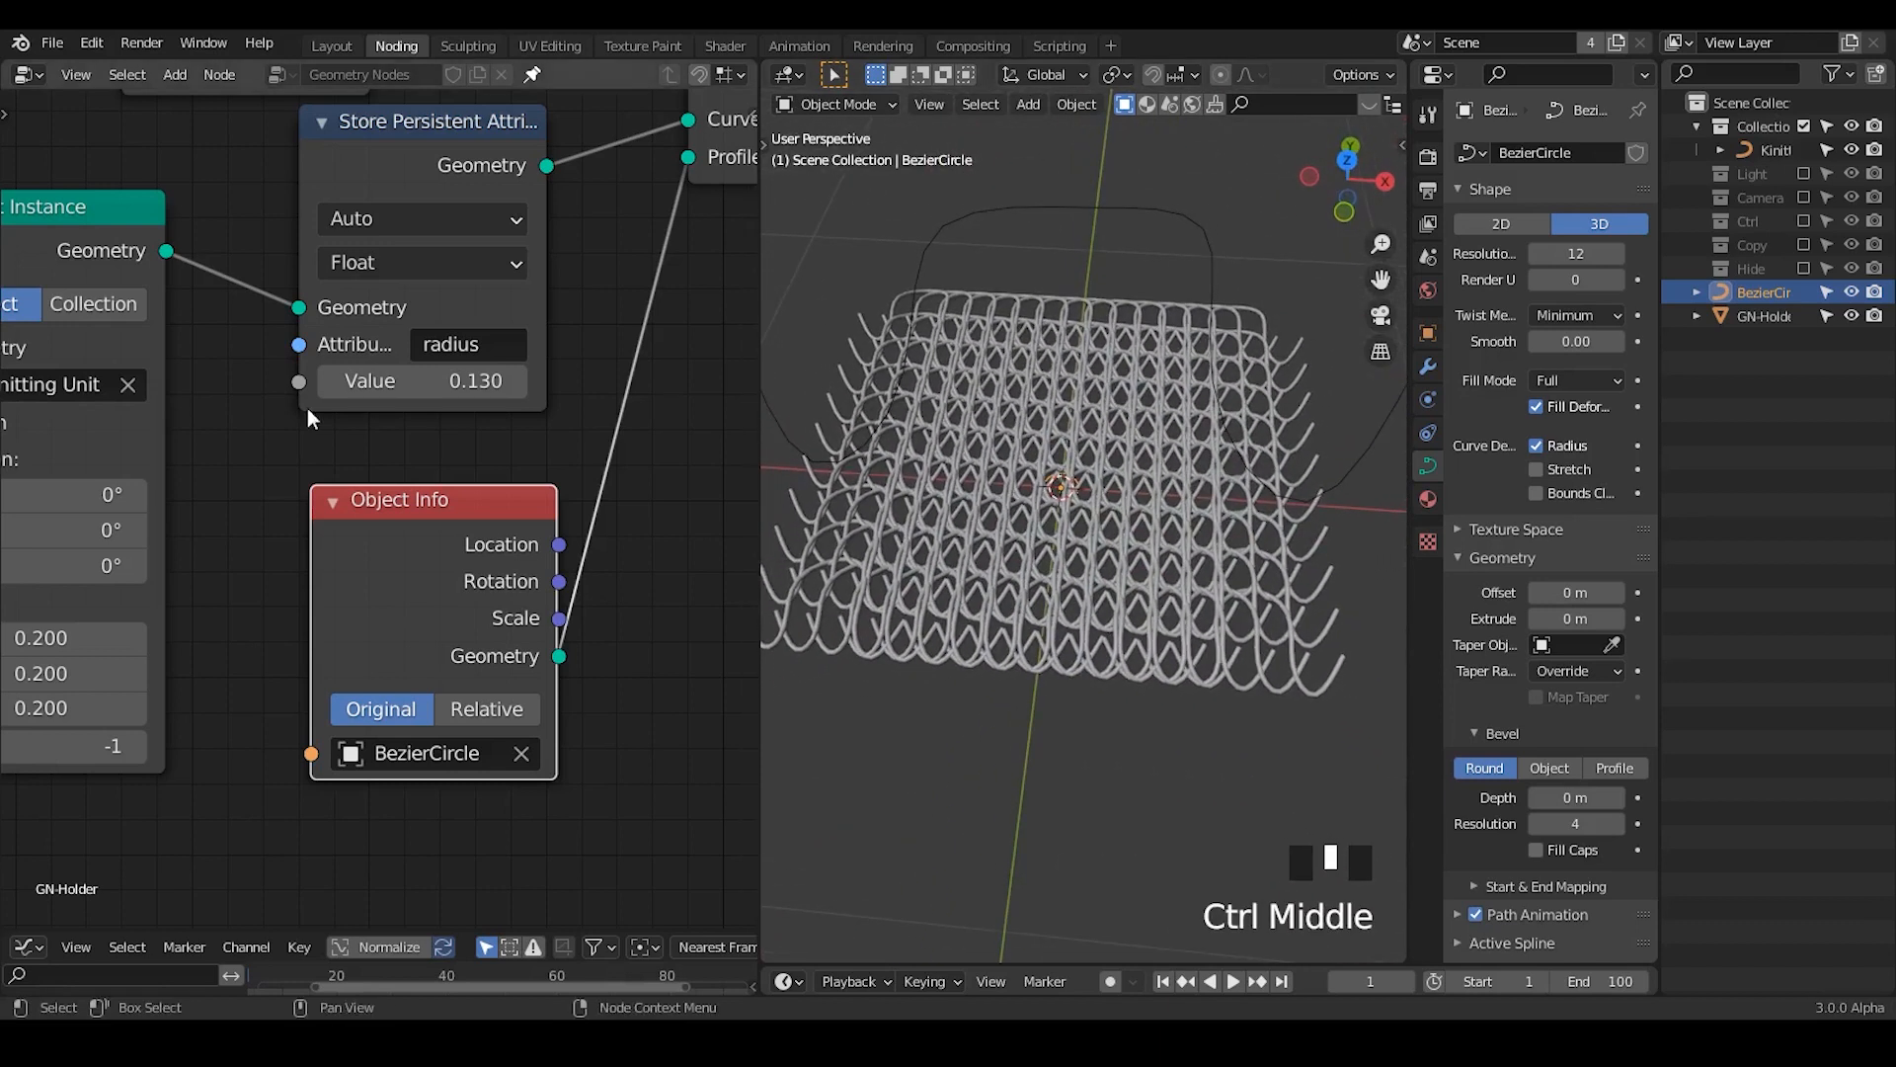
middle_drag(255, 425, 665, 331)
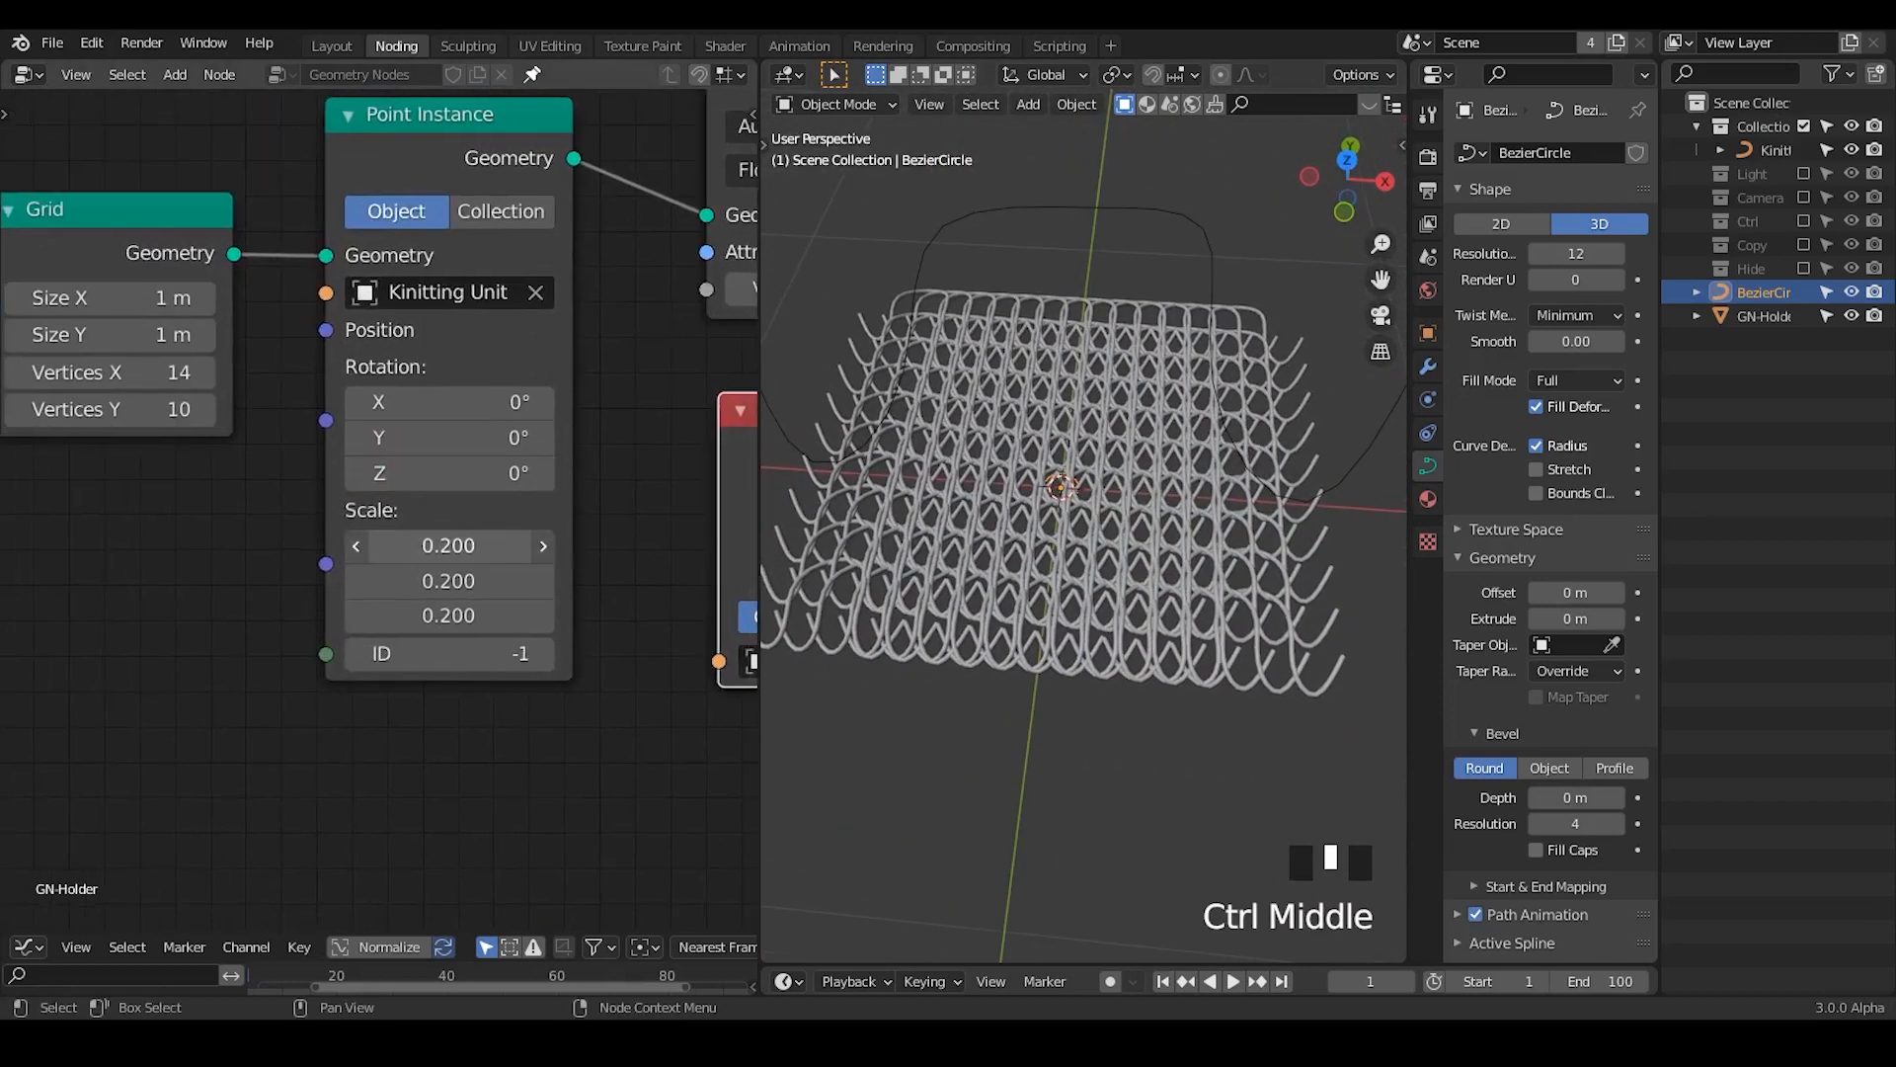
double_click(484, 543)
text(0.1)
click(482, 541)
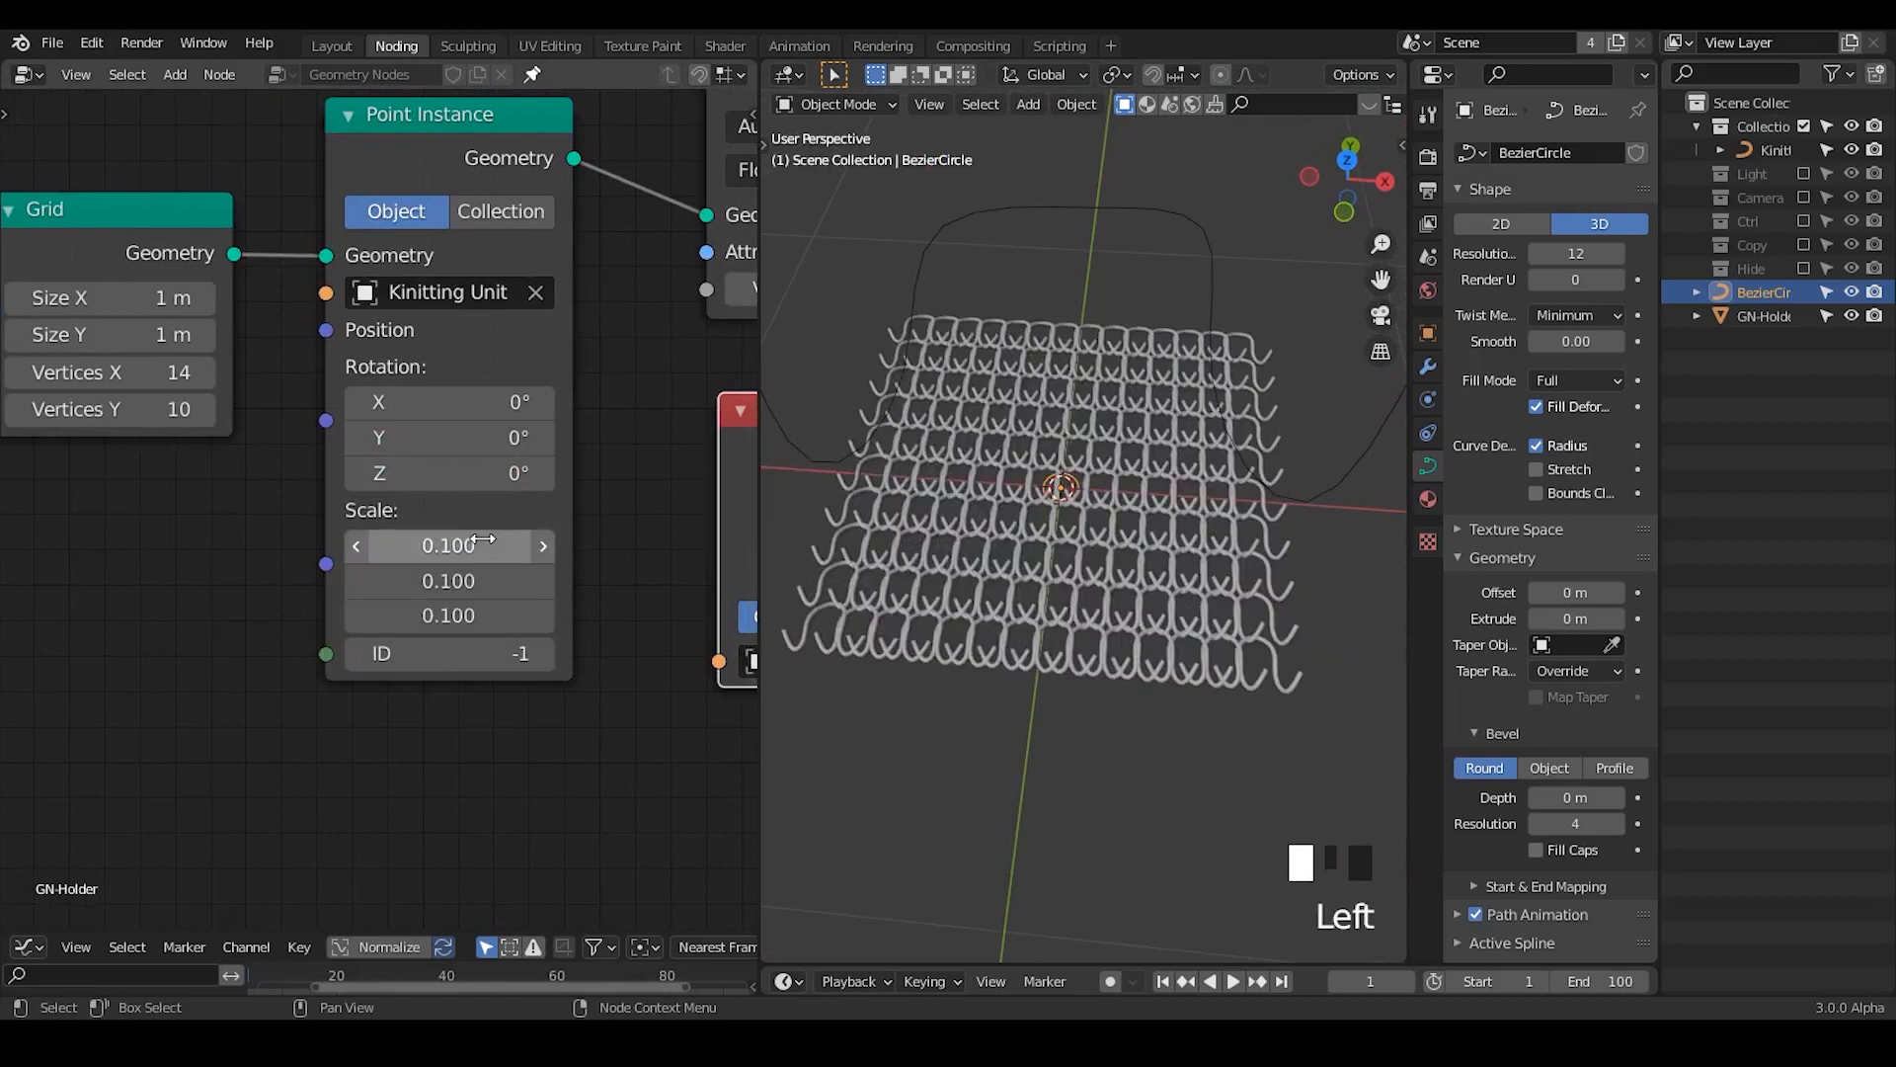
- Set the Grid node's Vertices X to 24 and Vertices Y to 23
middle_drag(971, 606, 953, 553)
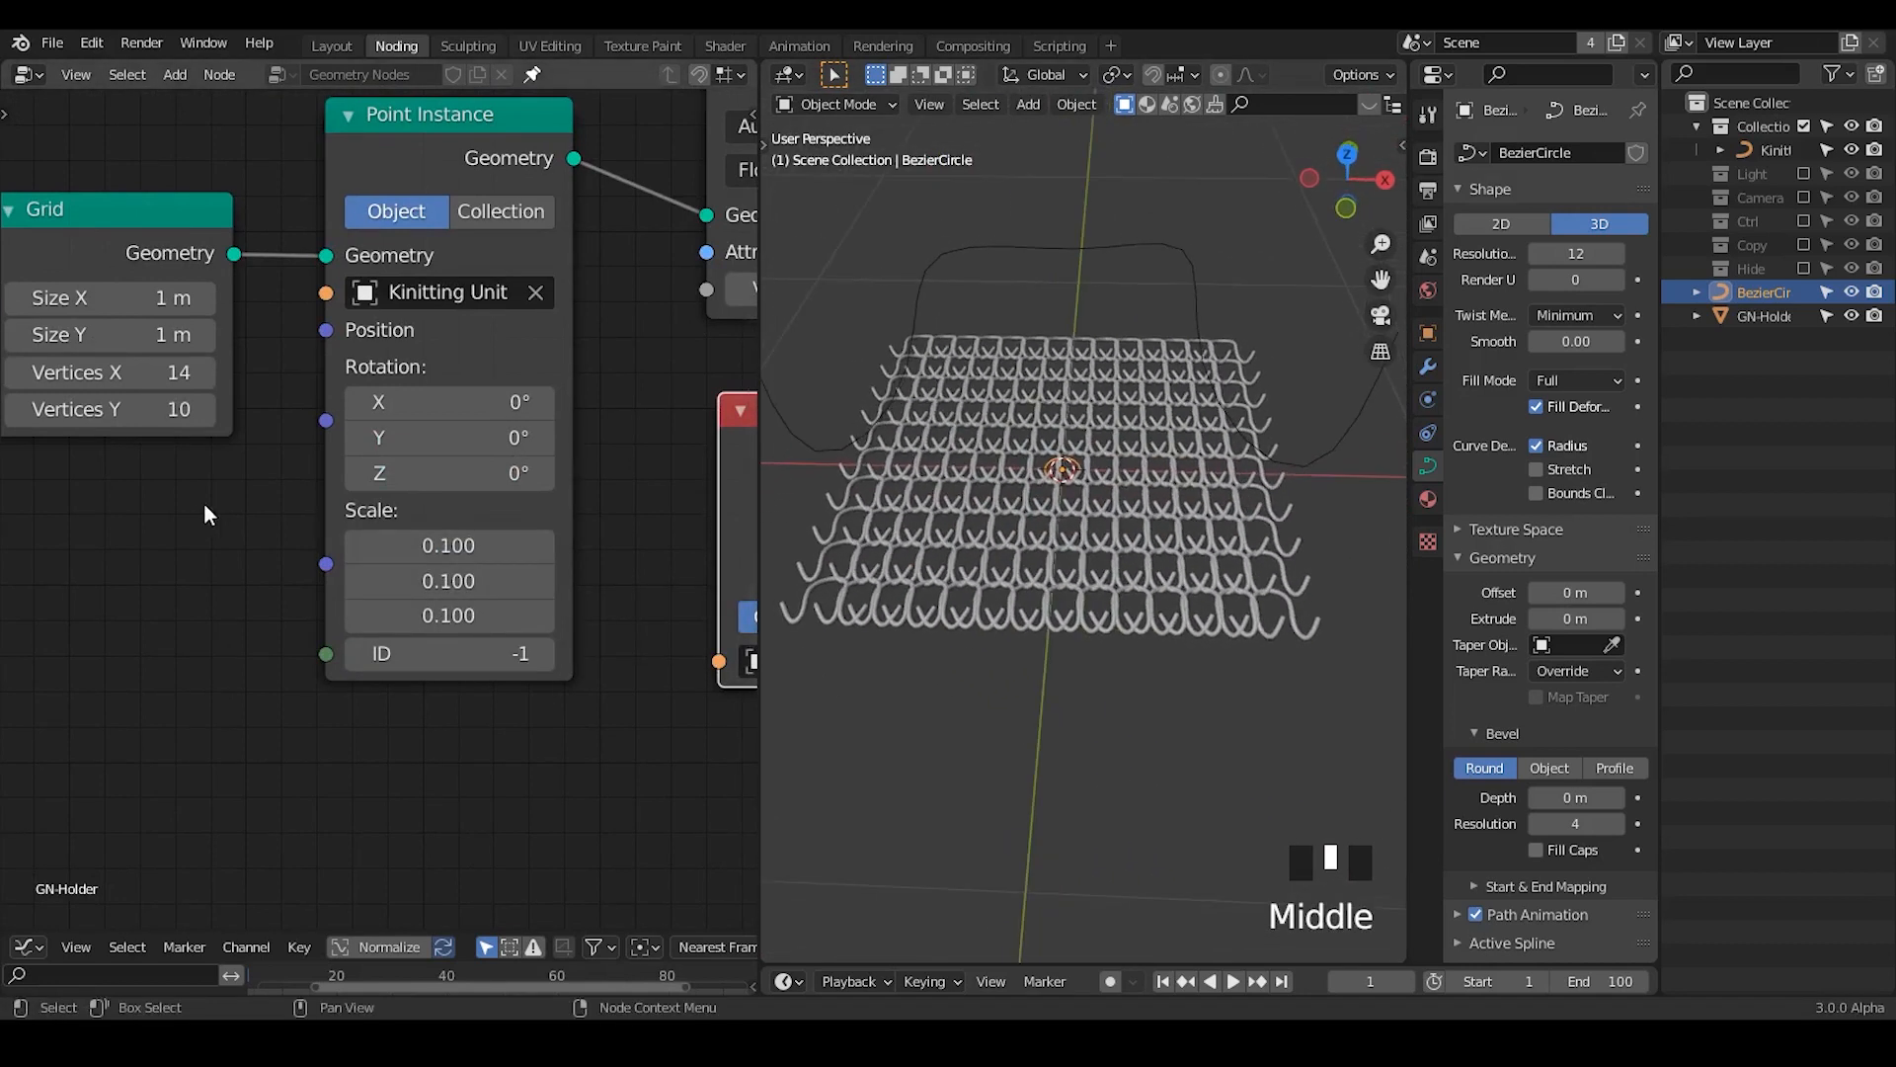
middle_drag(195, 507, 365, 503)
mouse_move(271, 368)
shift+mouse_down()
mouse_move(360, 368)
mouse_move(296, 368)
mouse_move(286, 404)
mouse_move(346, 404)
mouse_move(261, 404)
shift+mouse_up()
- Sketch straight annotation guide lines over the knitted grid in the top view and erase them
middle_drag(800, 539, 1145, 424)
click(1349, 166)
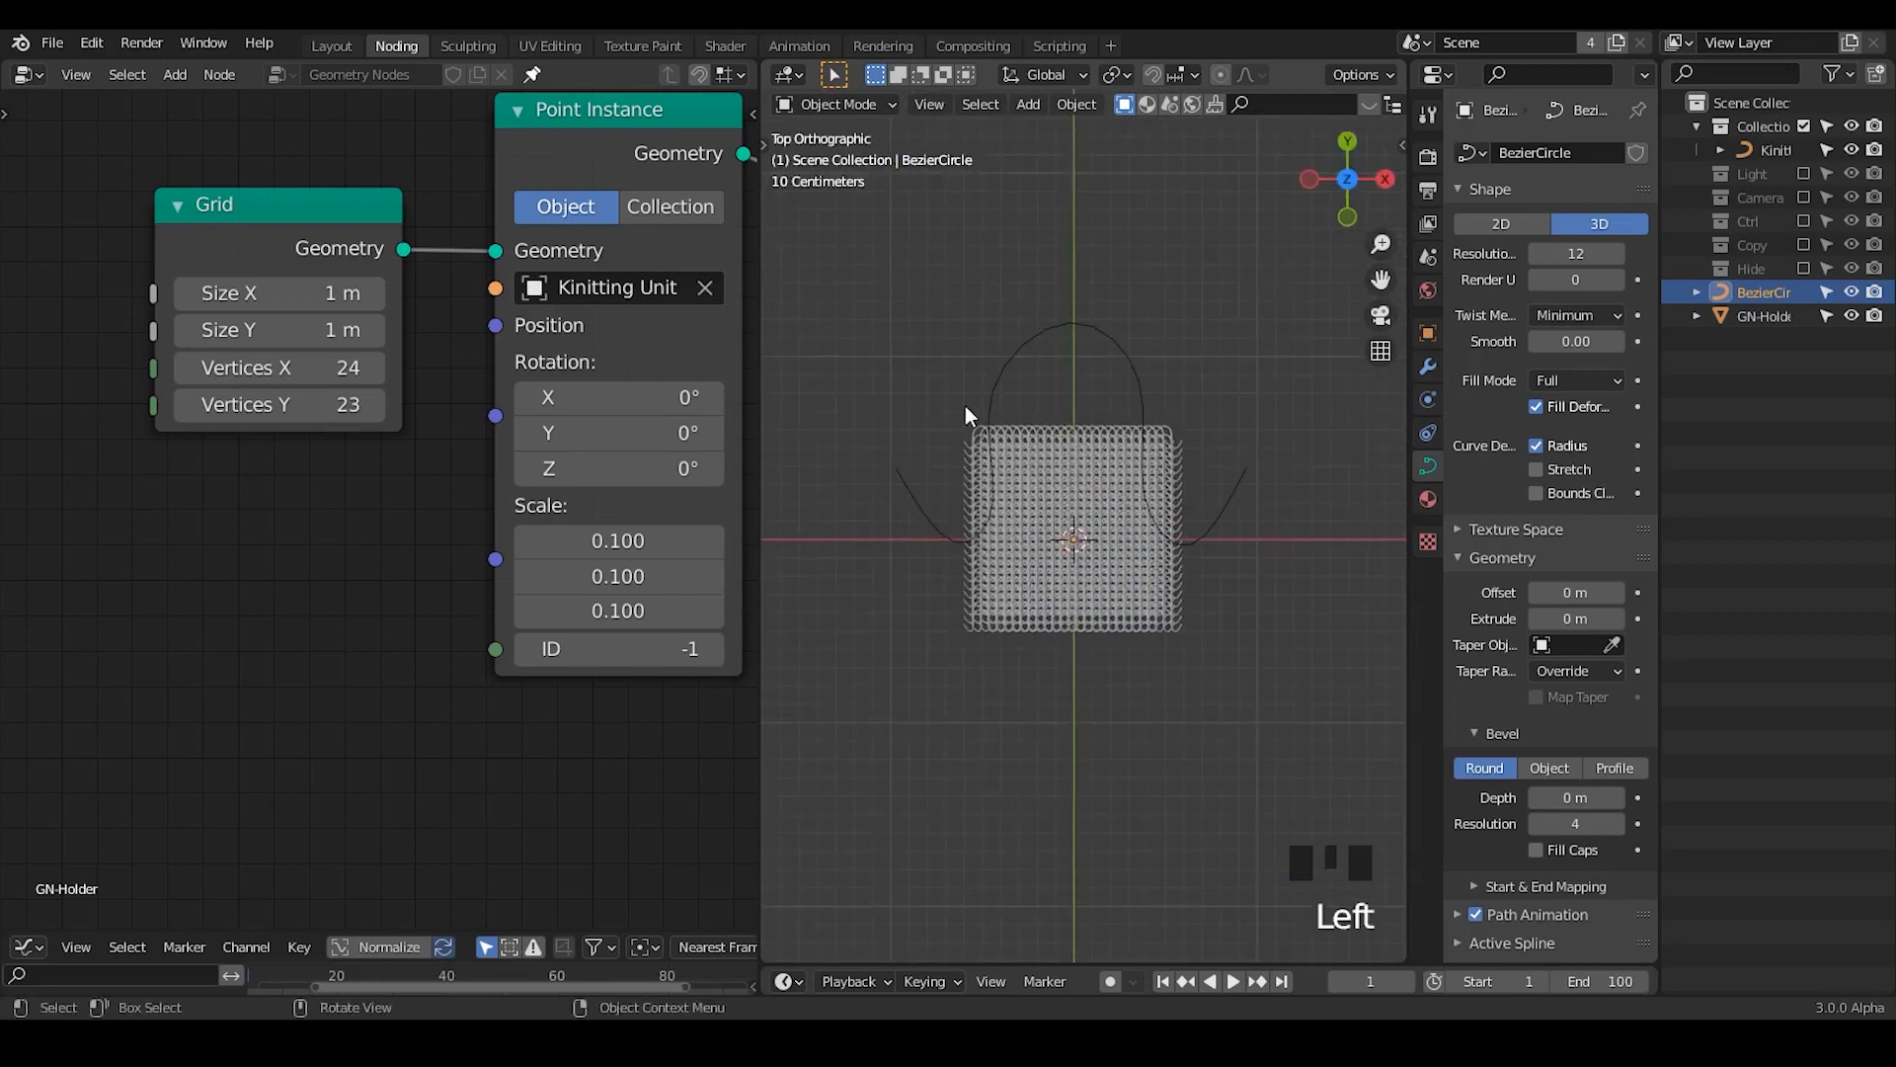
key(d)
mouse_move(916, 362)
mouse_down()
mouse_move(918, 498)
mouse_move(1148, 472)
mouse_up()
drag(903, 493, 1073, 498)
drag(882, 375, 1096, 383)
drag(891, 416, 1098, 416)
mouse_move(995, 368)
mouse_down()
mouse_move(996, 420)
mouse_move(1054, 445)
mouse_up()
drag(1099, 376, 1103, 445)
mouse_move(1111, 365)
right_down()
mouse_move(932, 502)
mouse_move(1047, 549)
right_up()
- Sketch annotation outlines of two adjoining hexagonal loops over the knitted grid and erase them
mouse_move(1050, 352)
mouse_down()
mouse_move(990, 376)
mouse_move(1031, 479)
mouse_move(1075, 478)
mouse_move(1098, 435)
mouse_move(1095, 386)
mouse_move(1067, 363)
mouse_up()
mouse_move(1168, 322)
mouse_down()
mouse_move(1095, 385)
mouse_move(1121, 456)
mouse_move(1230, 415)
mouse_move(1220, 353)
mouse_up()
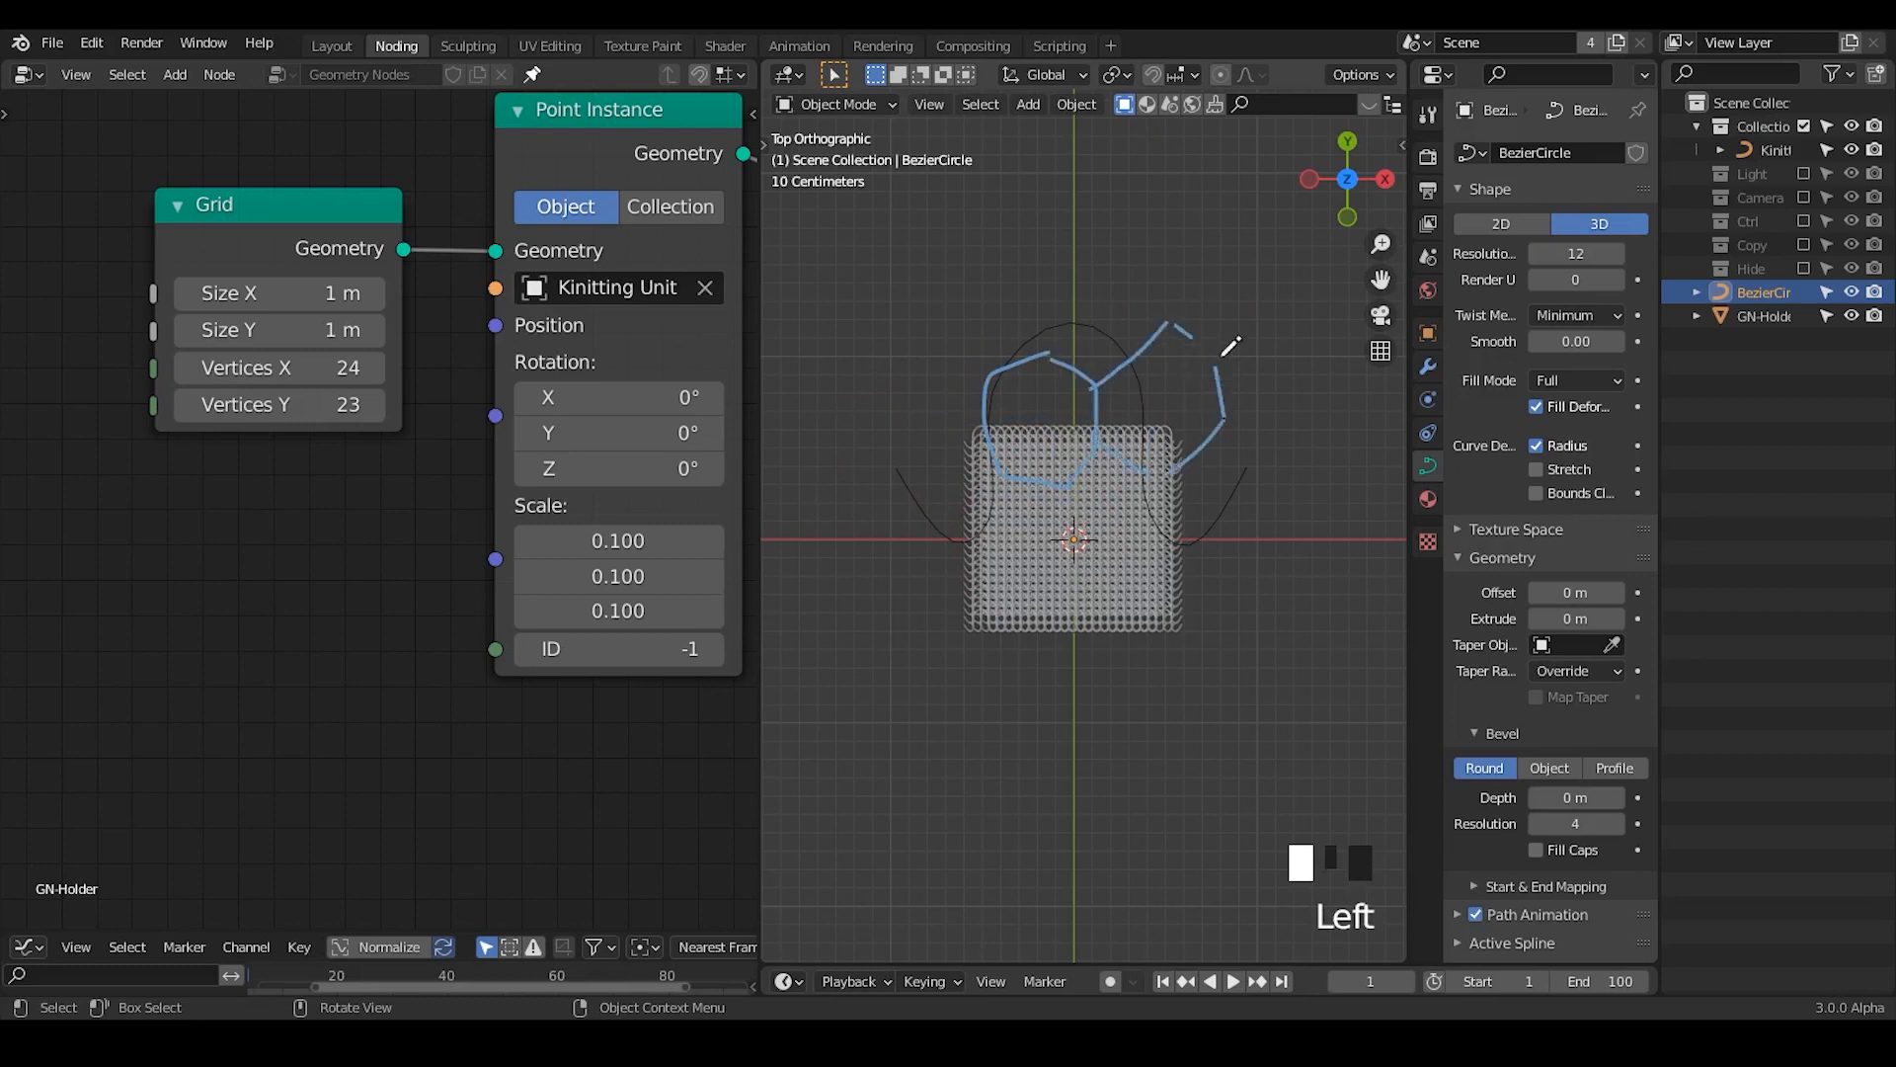
mouse_move(1090, 219)
mouse_down()
mouse_move(1047, 265)
mouse_move(1059, 338)
mouse_move(1165, 289)
mouse_up()
mouse_move(1074, 499)
ctrl+middle_down()
mouse_move(1108, 600)
mouse_move(1082, 465)
mouse_move(1140, 393)
mouse_move(1071, 784)
mouse_move(1029, 340)
mouse_move(1058, 352)
mouse_move(1071, 464)
ctrl+middle_up()
mouse_move(1132, 261)
right_down()
mouse_move(1104, 370)
mouse_move(1329, 385)
right_up()
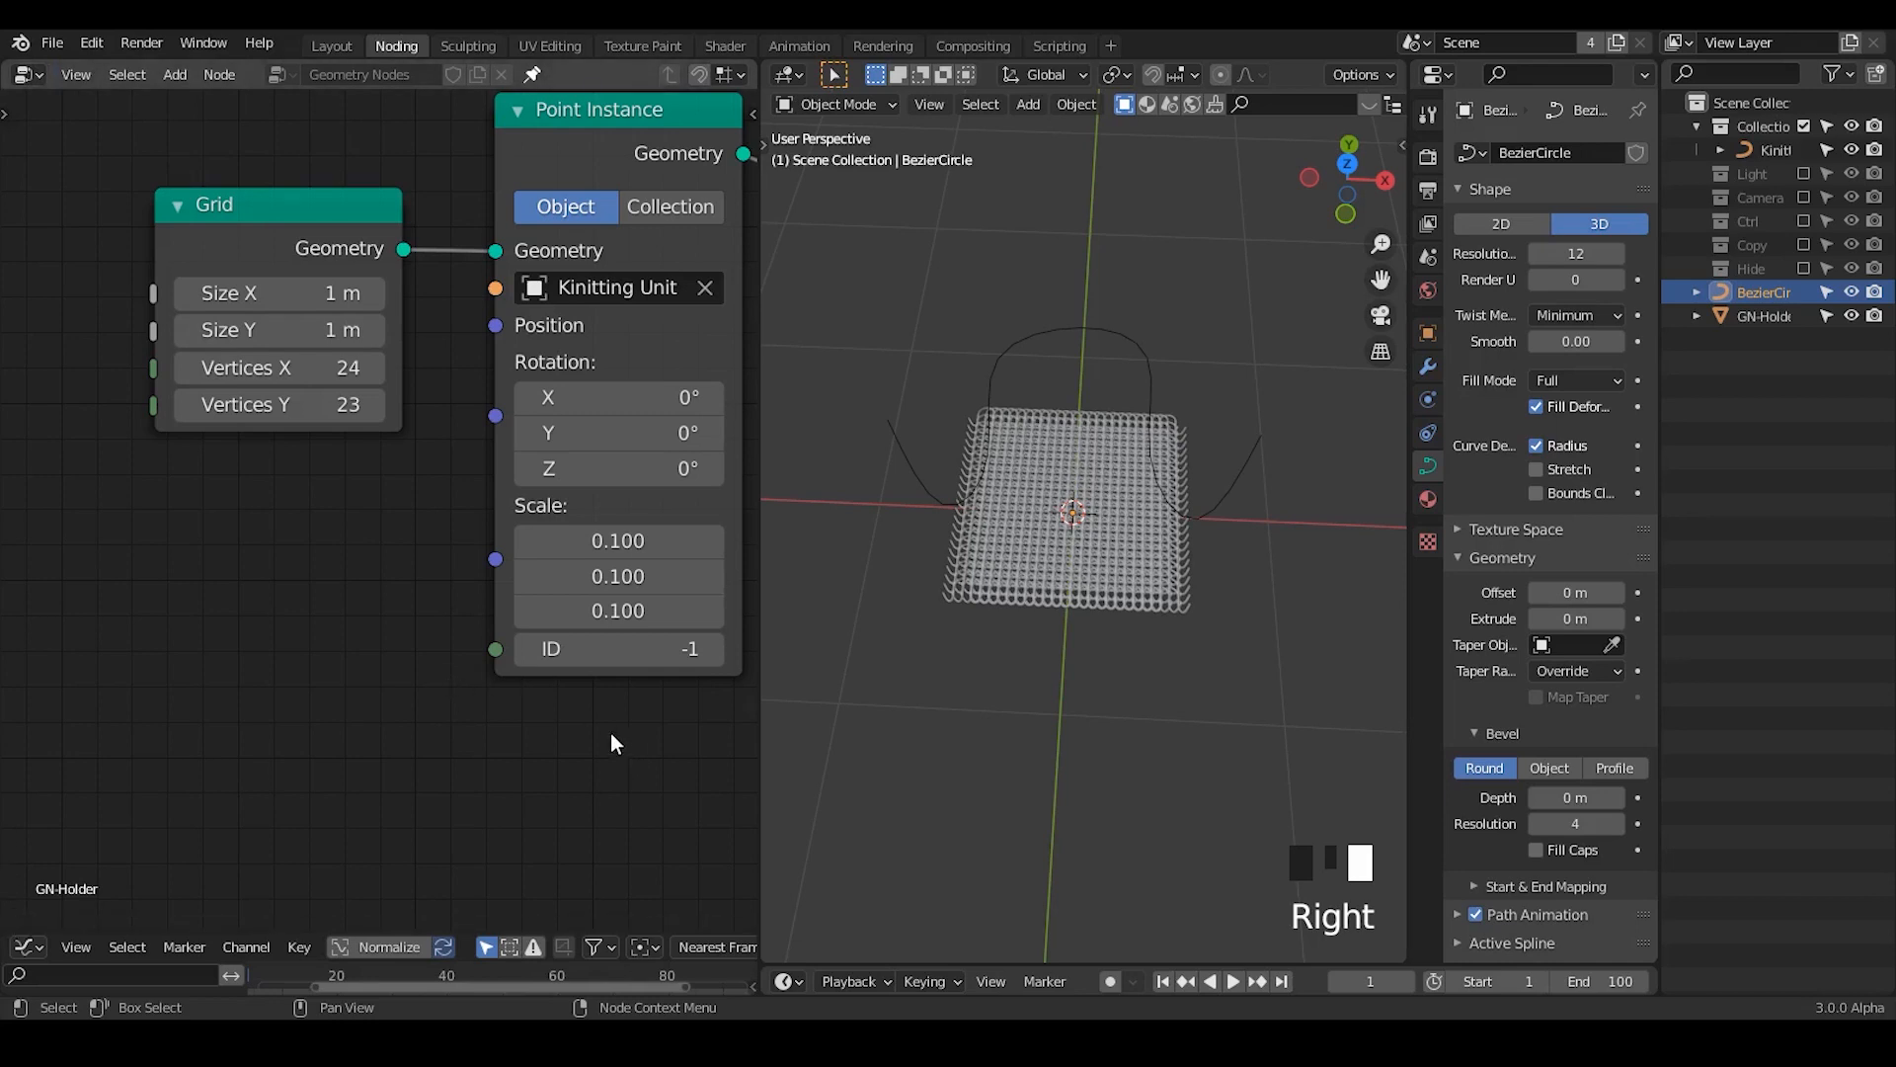
- Move the Group Output node slightly farther from Curve to Mesh to leave more space
middle_drag(503, 375, 124, 443)
middle_drag(630, 470, 215, 592)
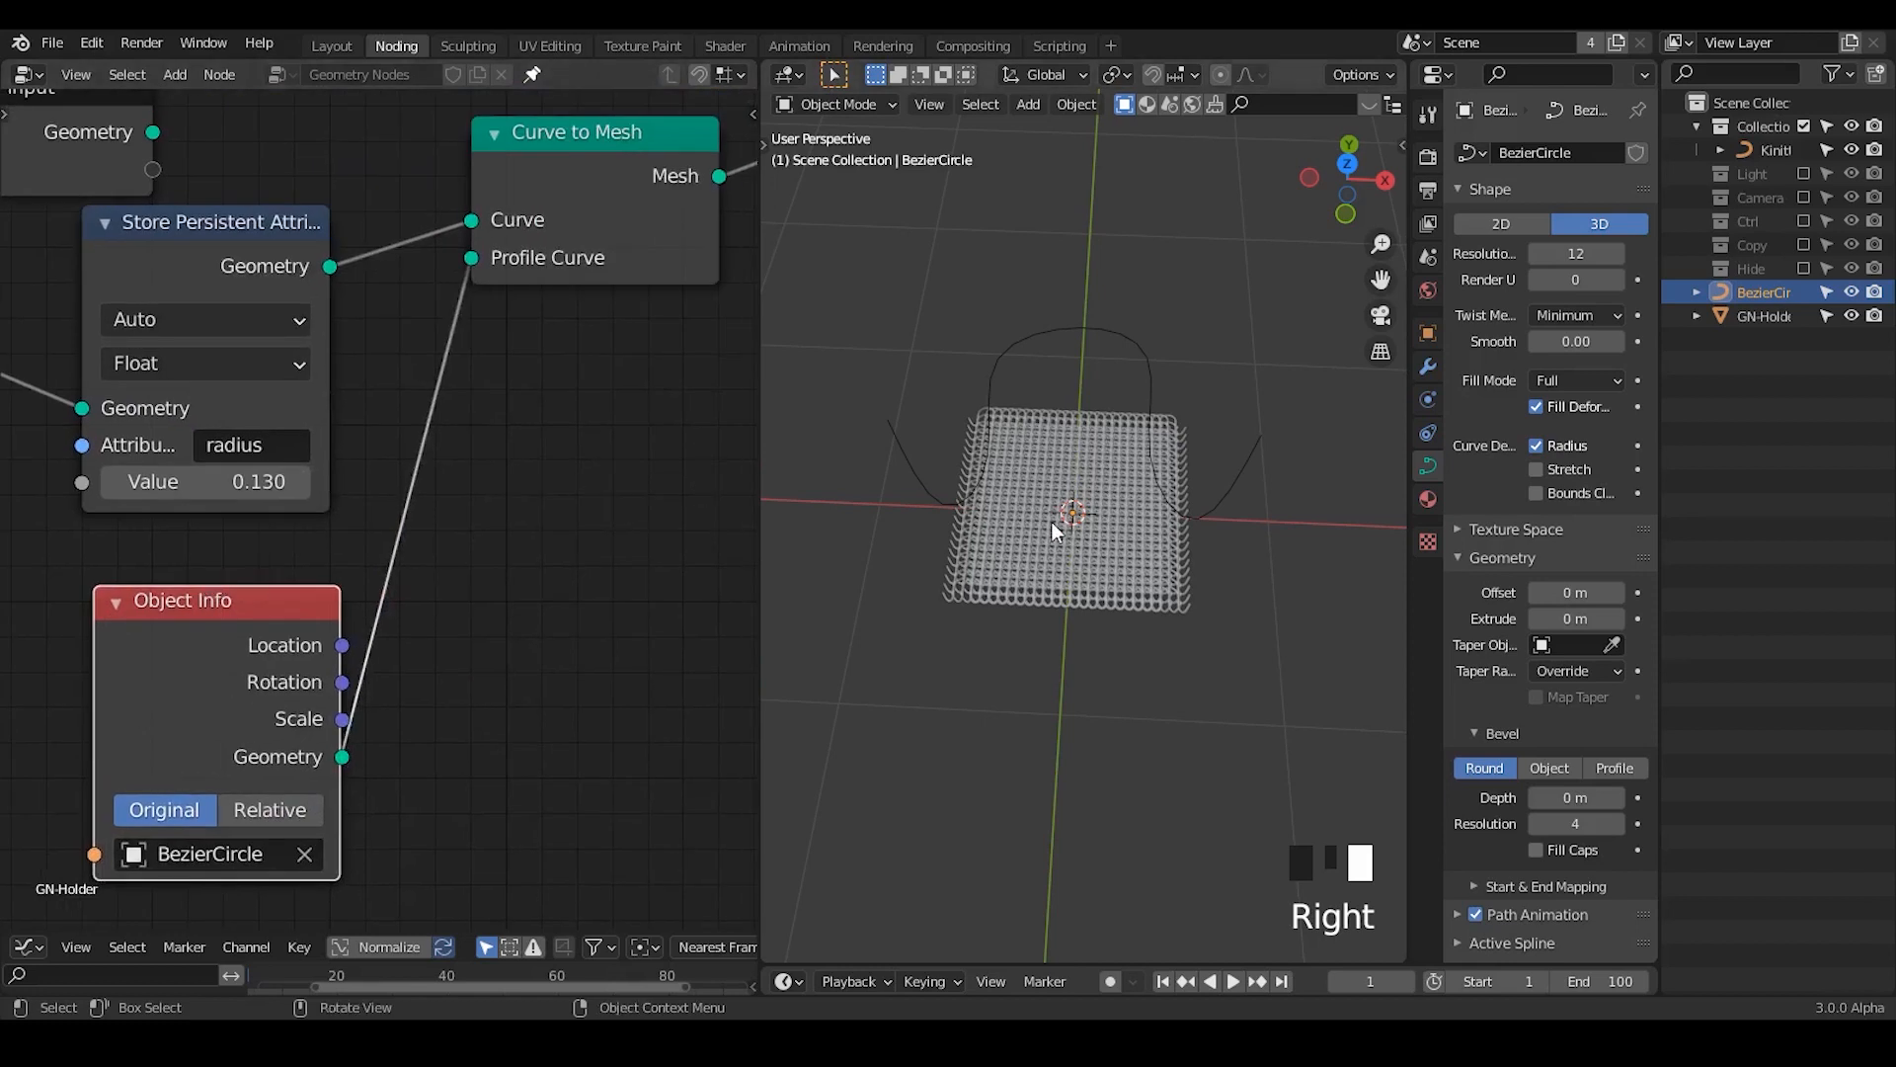
middle_drag(1051, 519, 1088, 525)
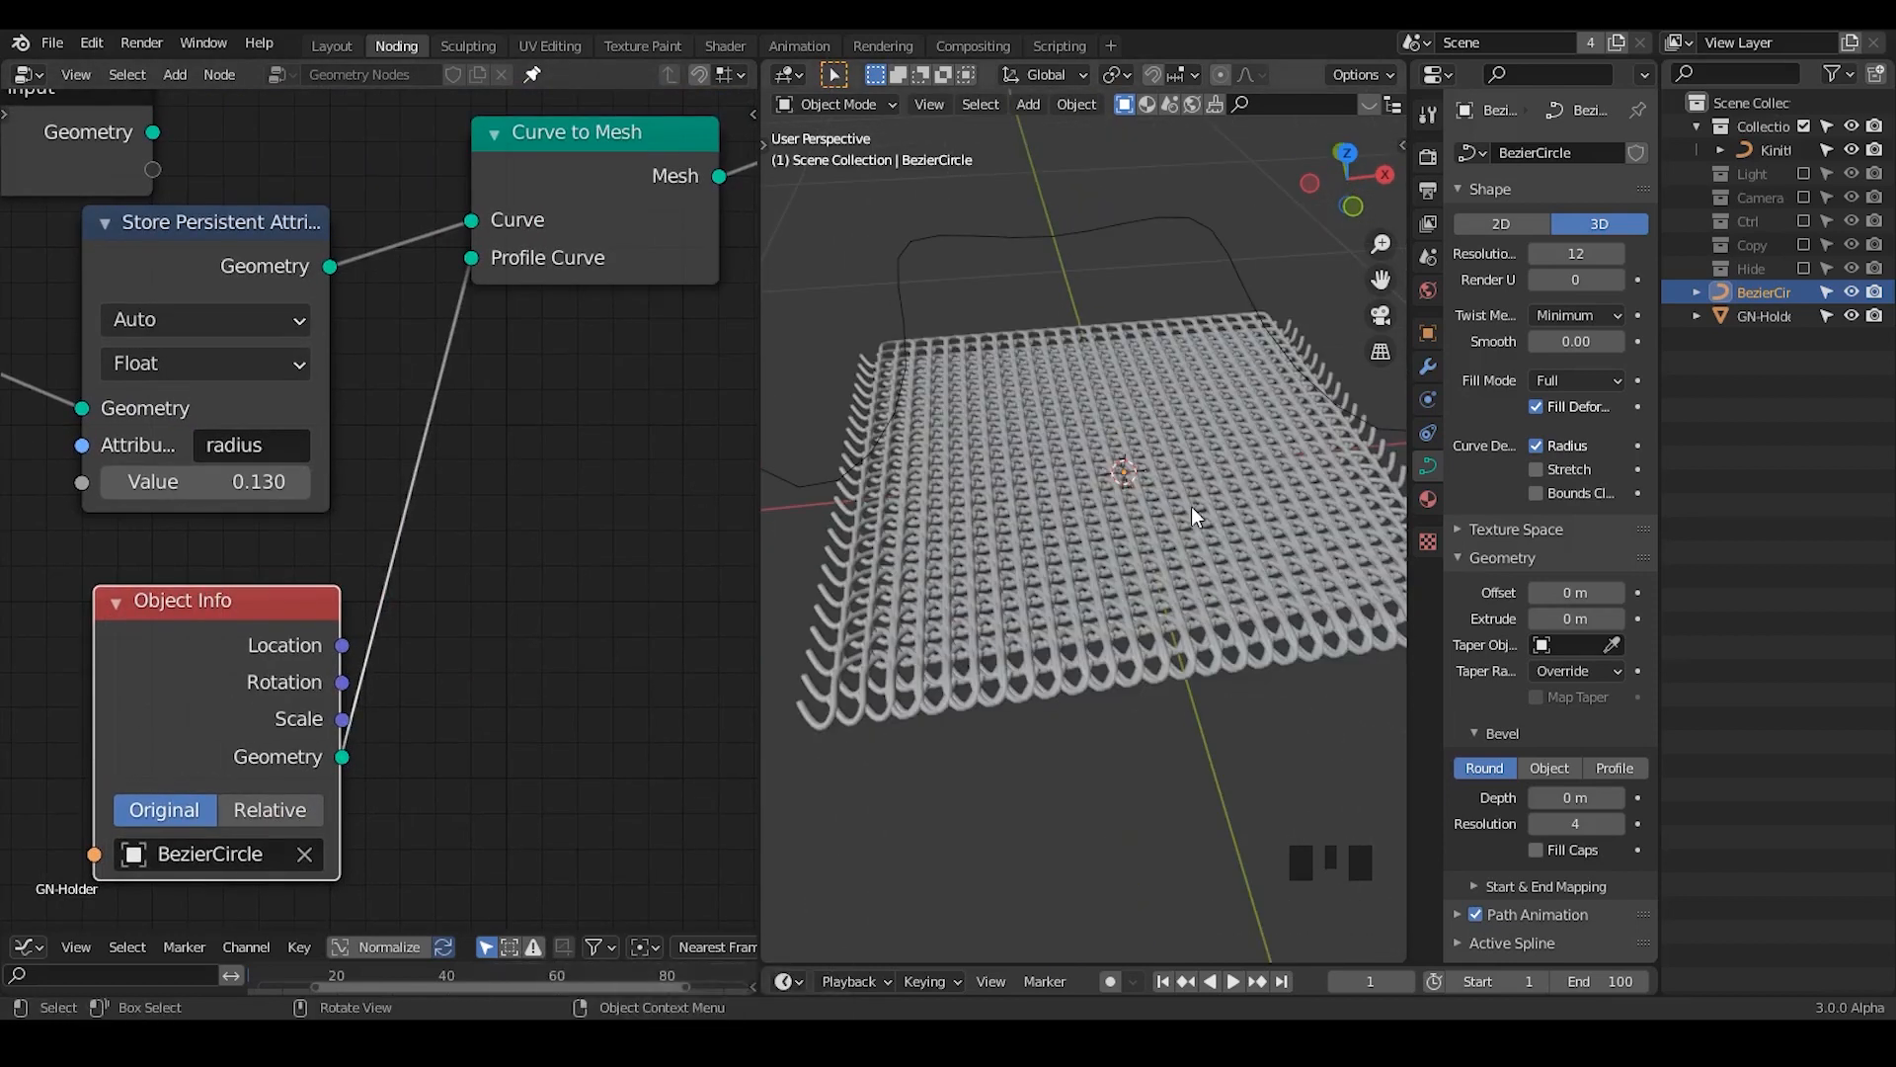
mouse_move(567, 372)
middle_down()
mouse_move(336, 394)
mouse_move(593, 395)
middle_up()
middle_drag(1195, 525, 1058, 507)
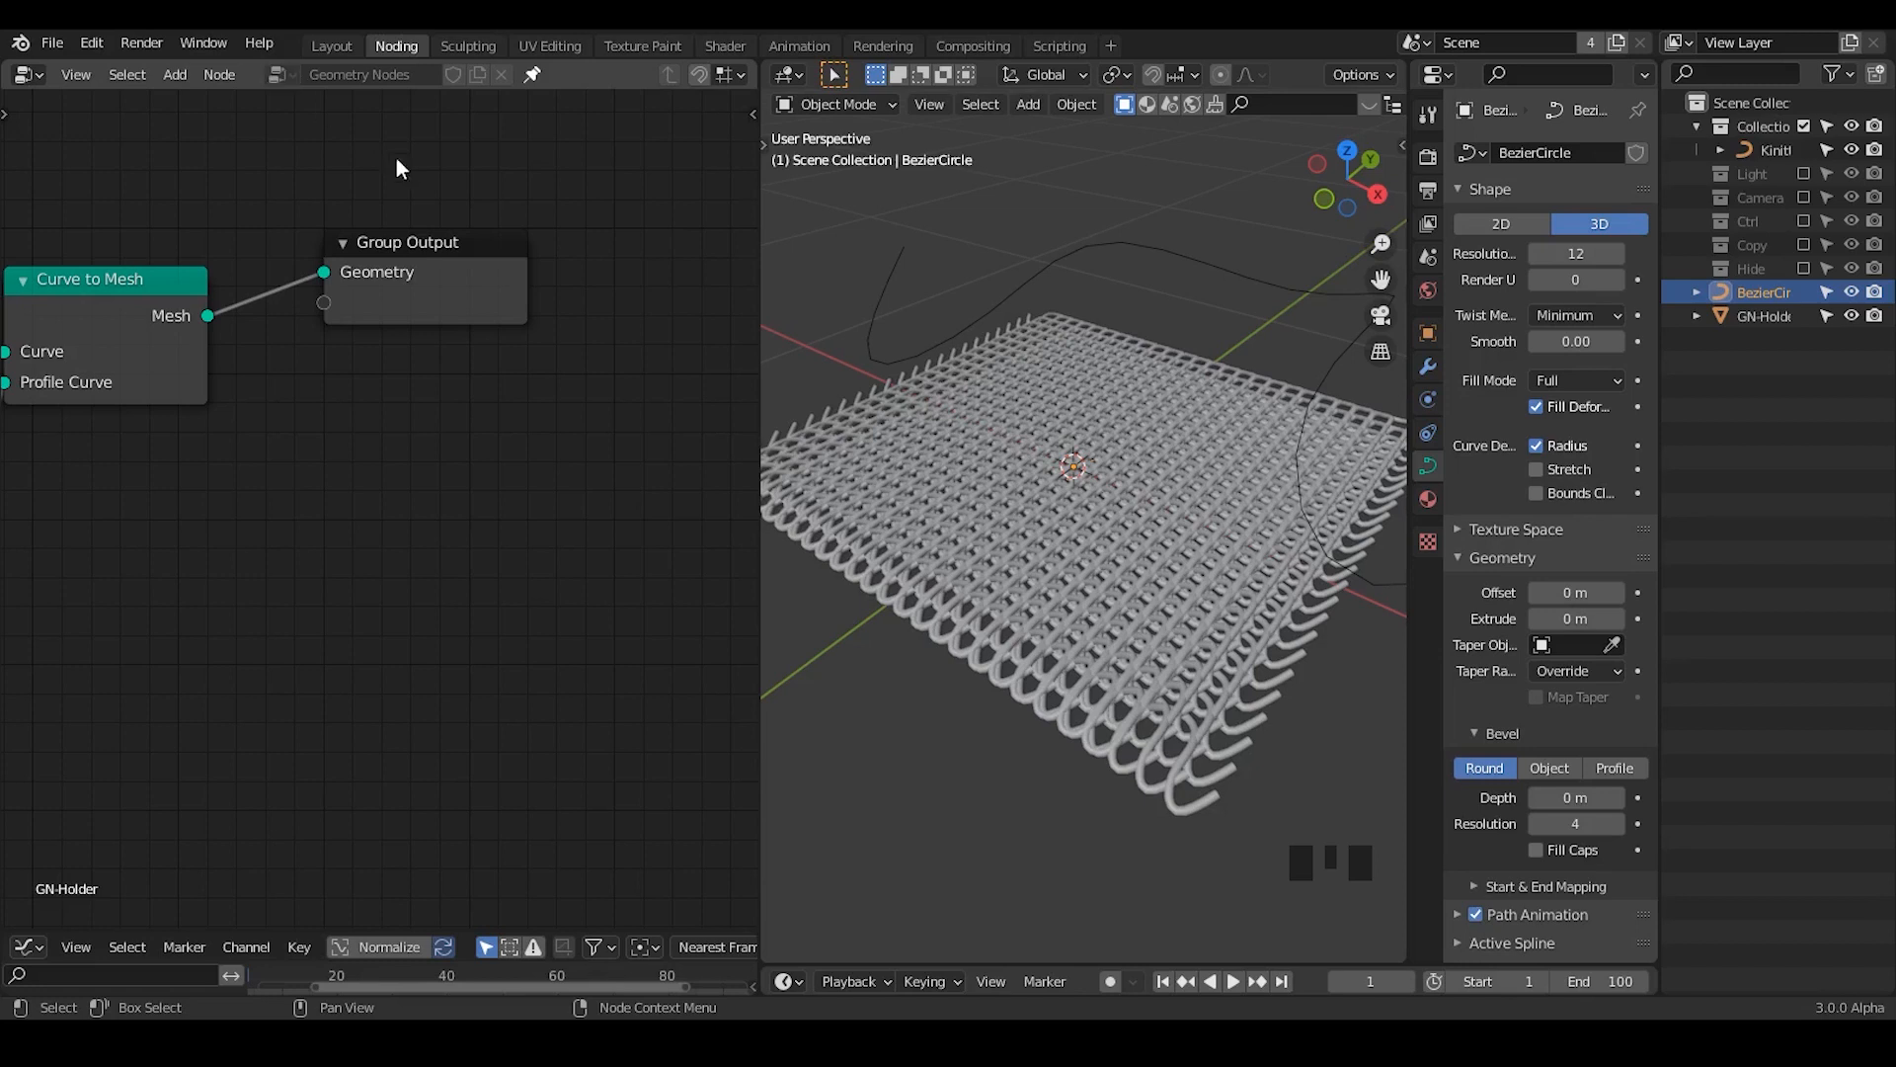
drag(391, 282, 438, 277)
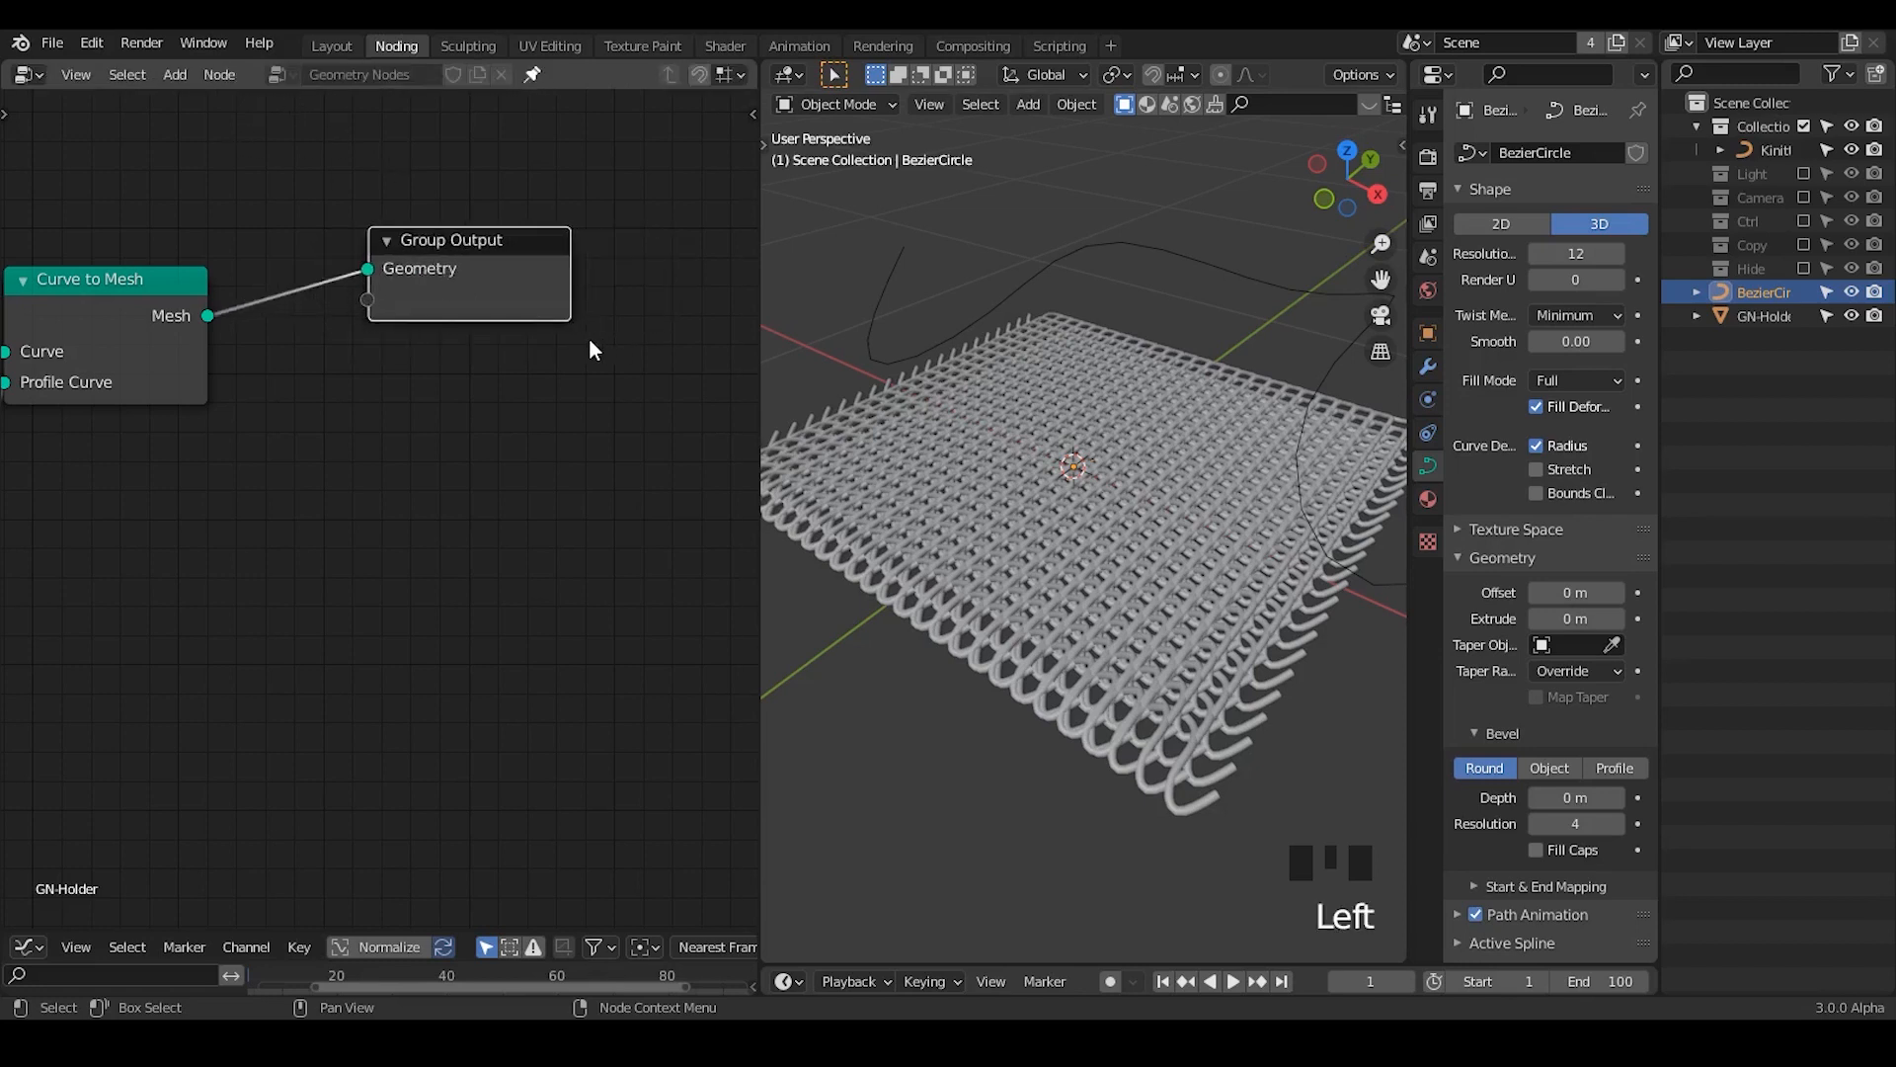
- Add a Position node and place it below the Curve to Mesh and Group Output nodes
key(ctrl+a)
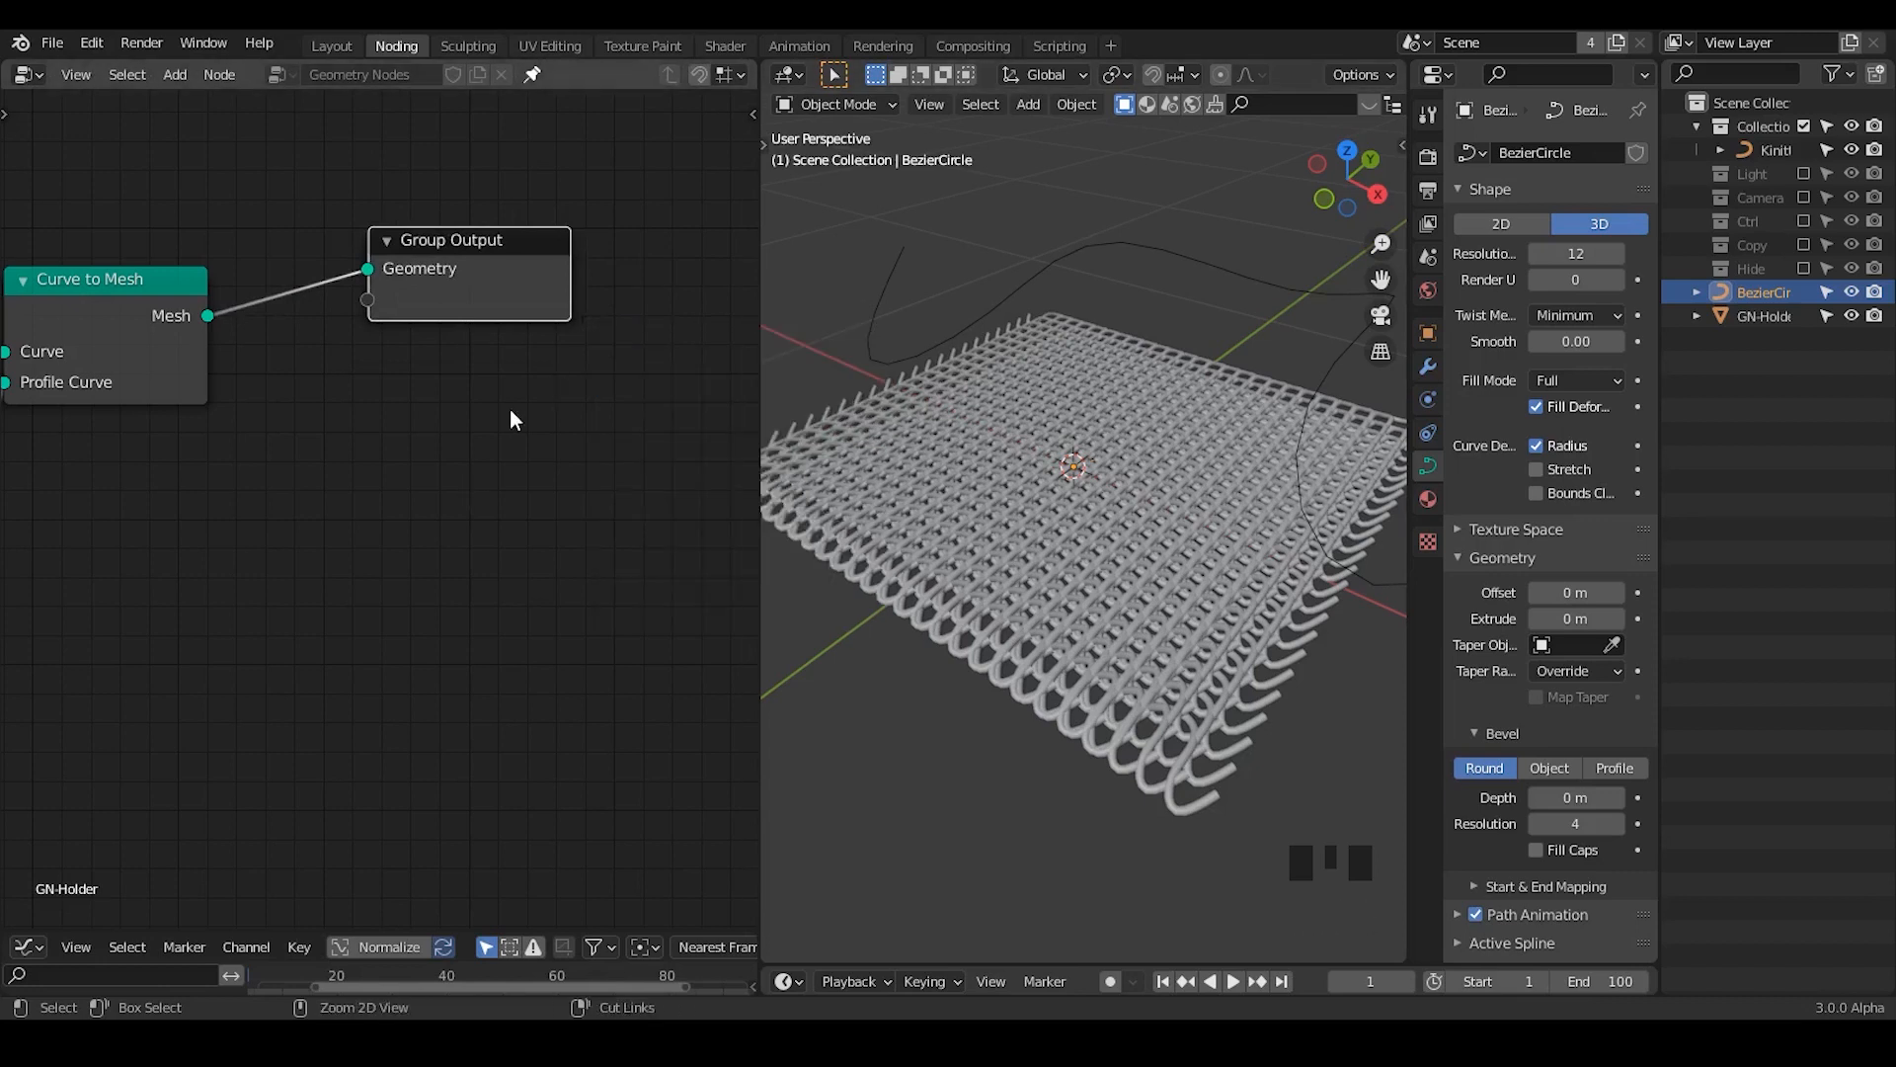
key(ctrl+a)
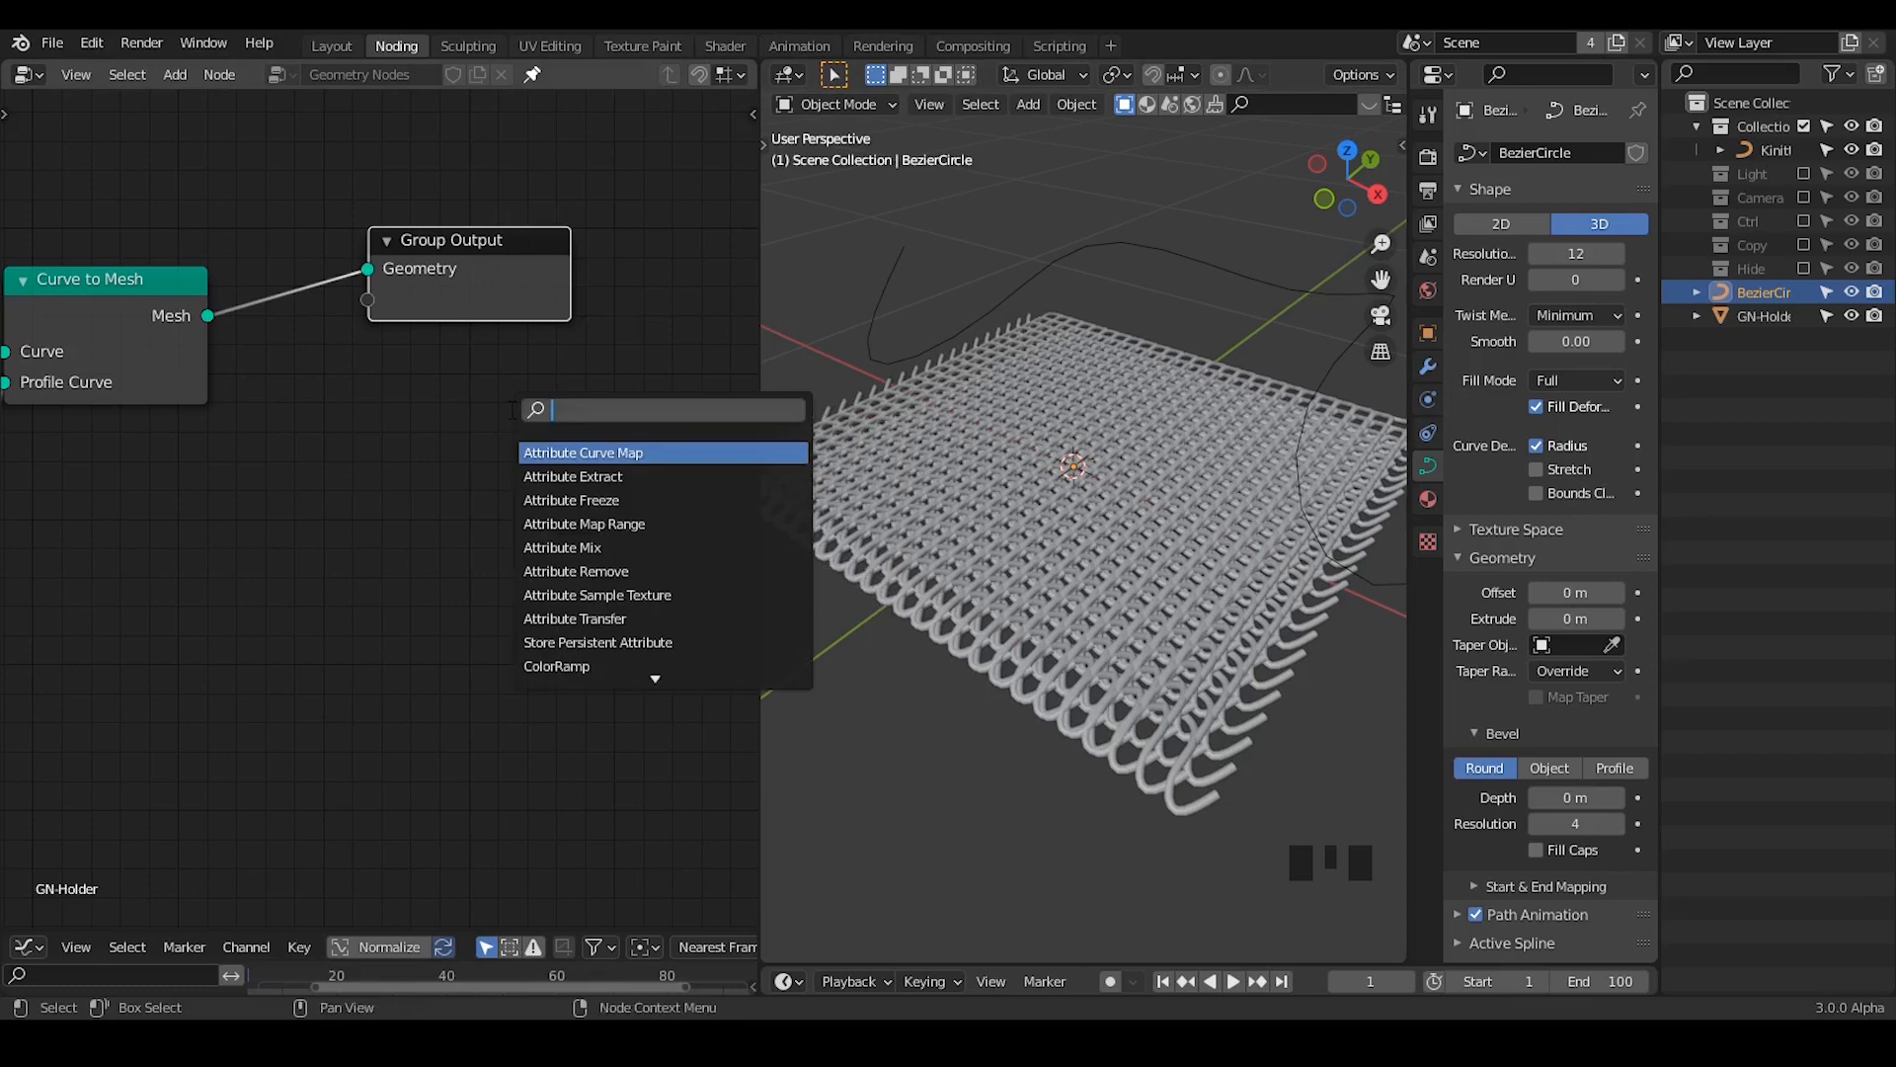
text(position)
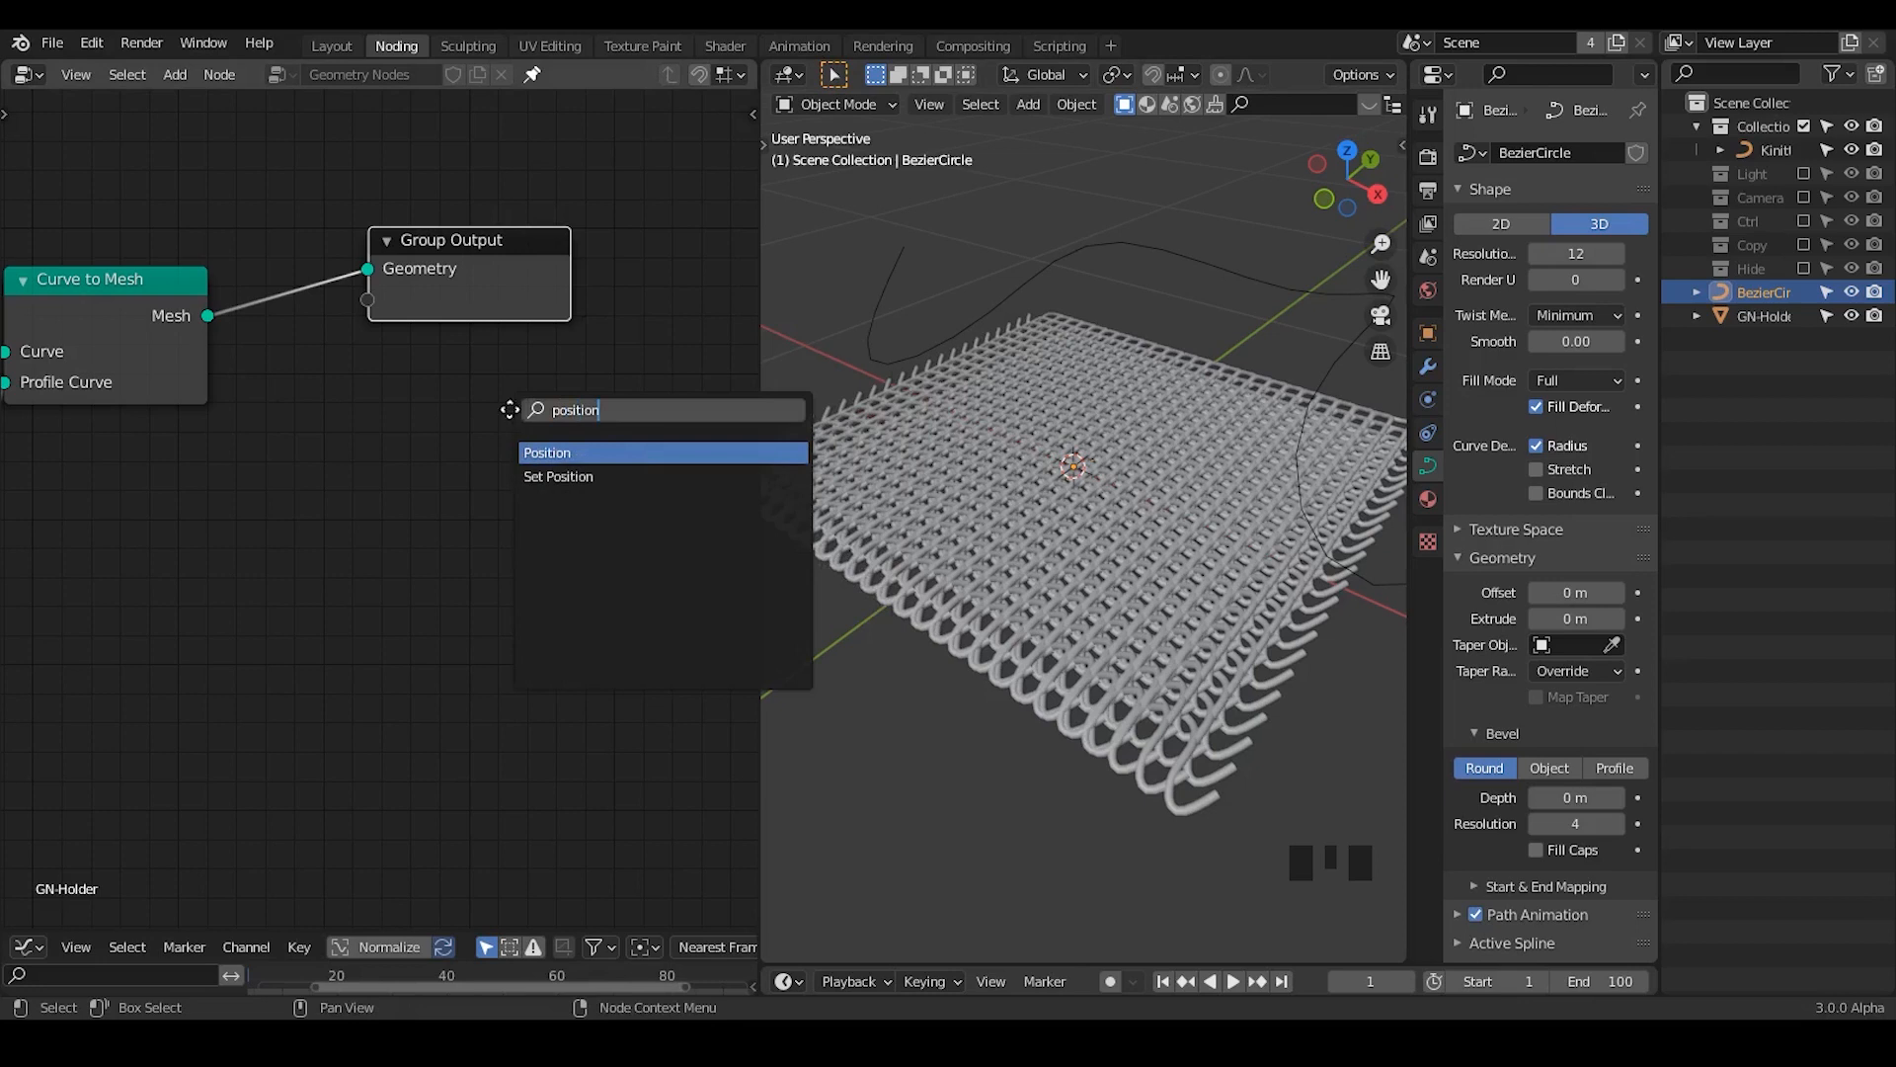
key(Return)
click(177, 472)
middle_drag(306, 598, 334, 525)
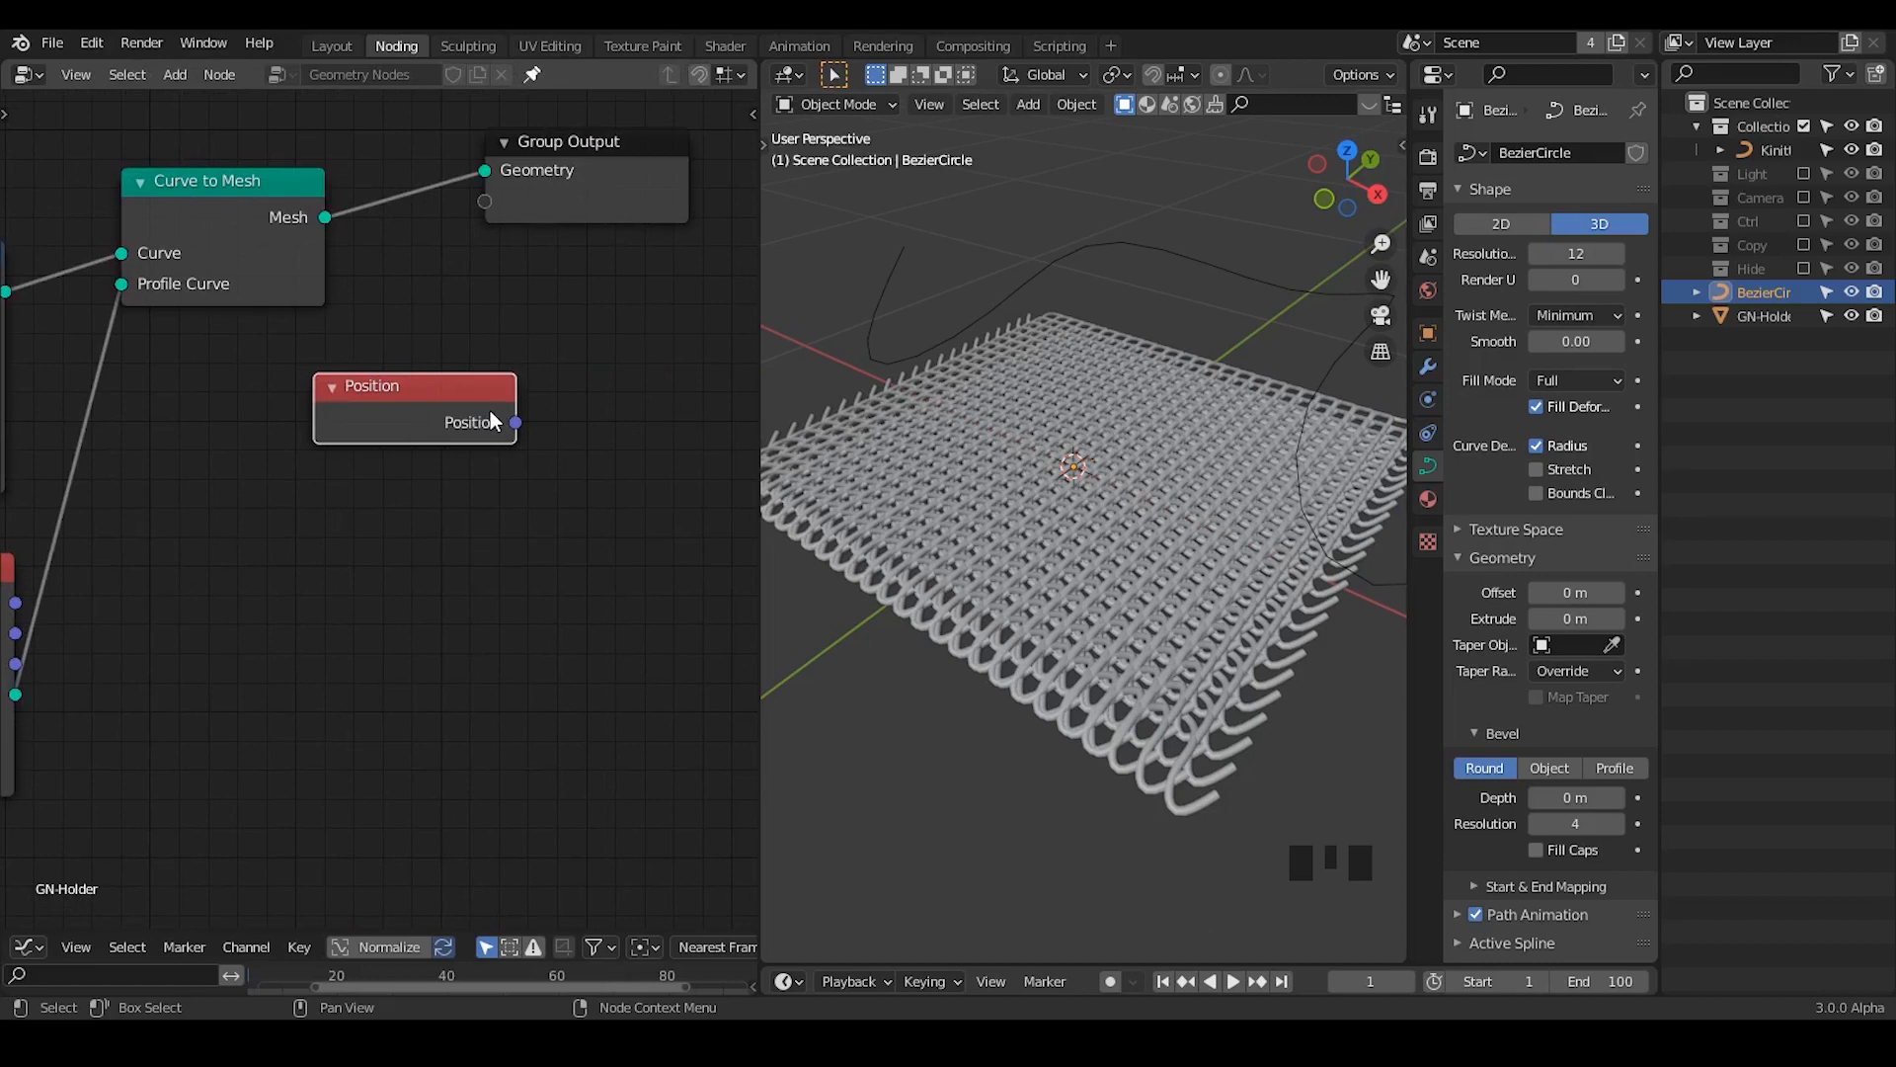
drag(451, 395, 396, 417)
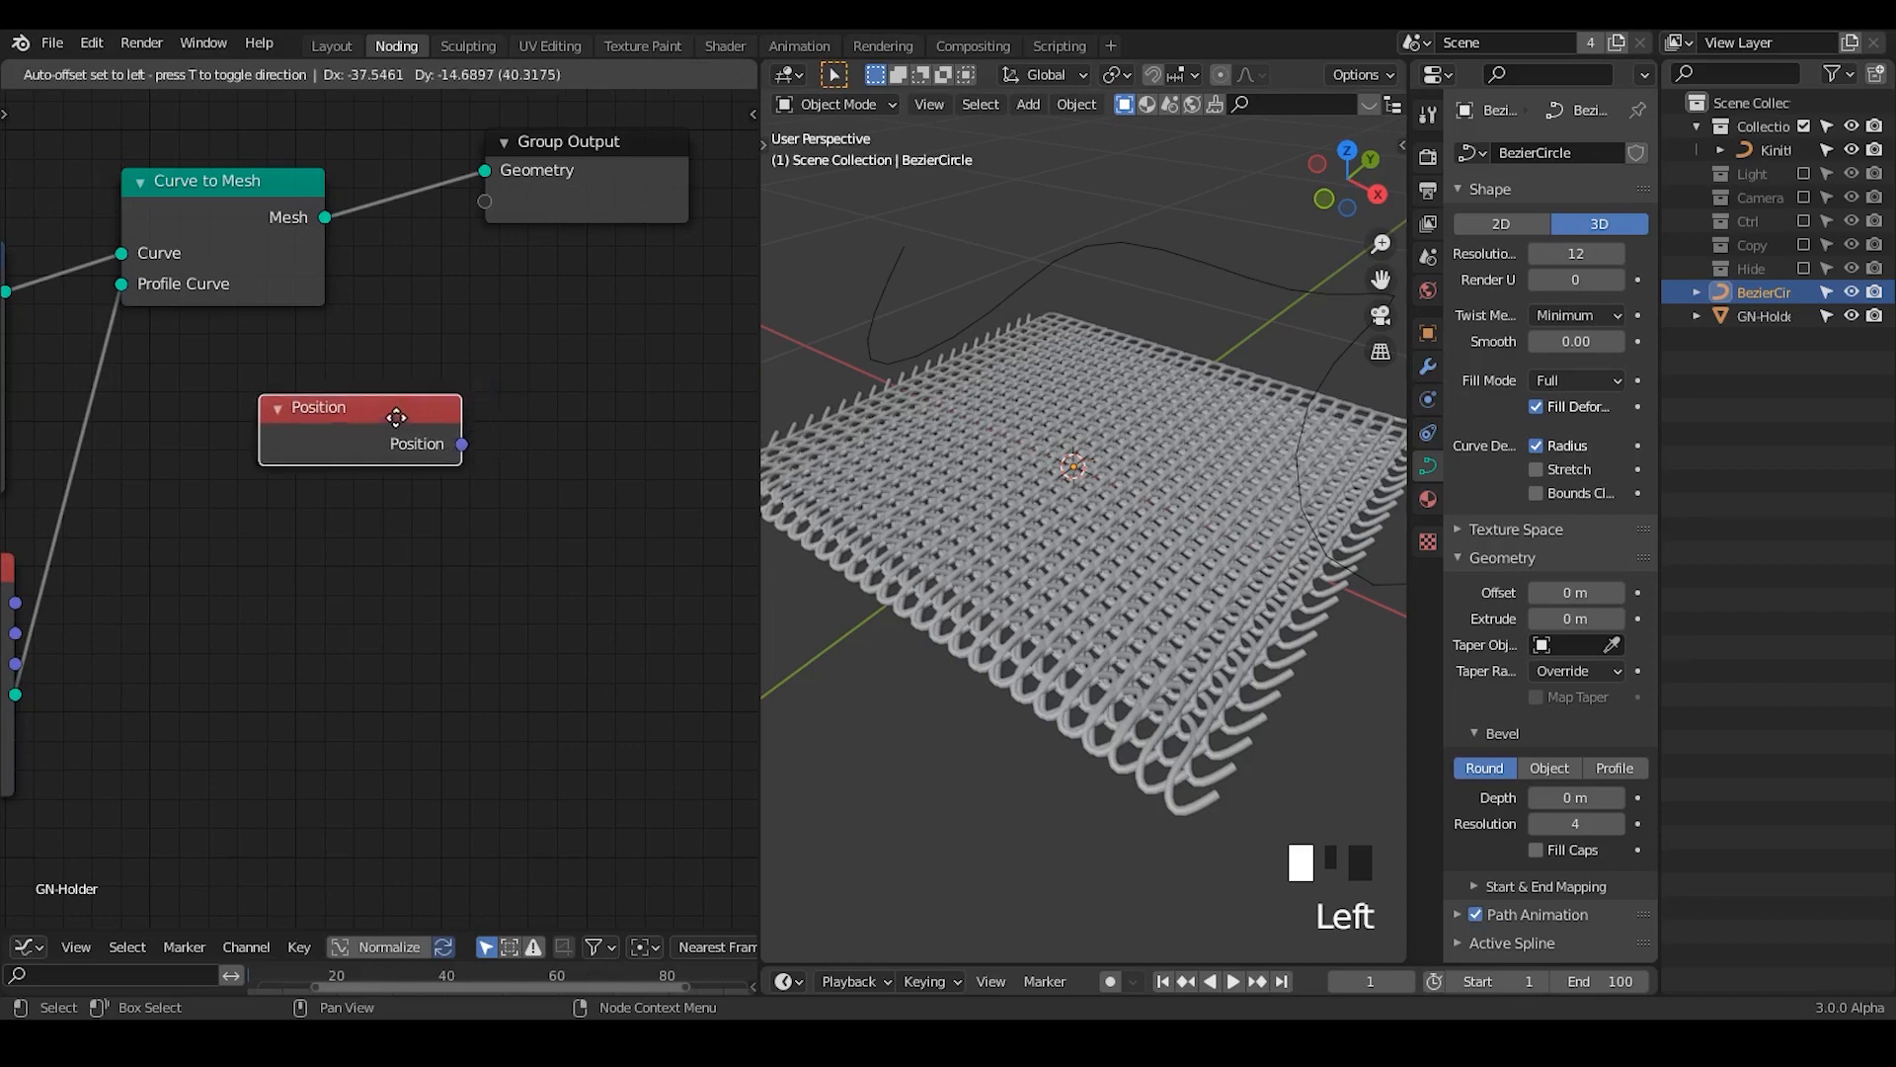
click(243, 343)
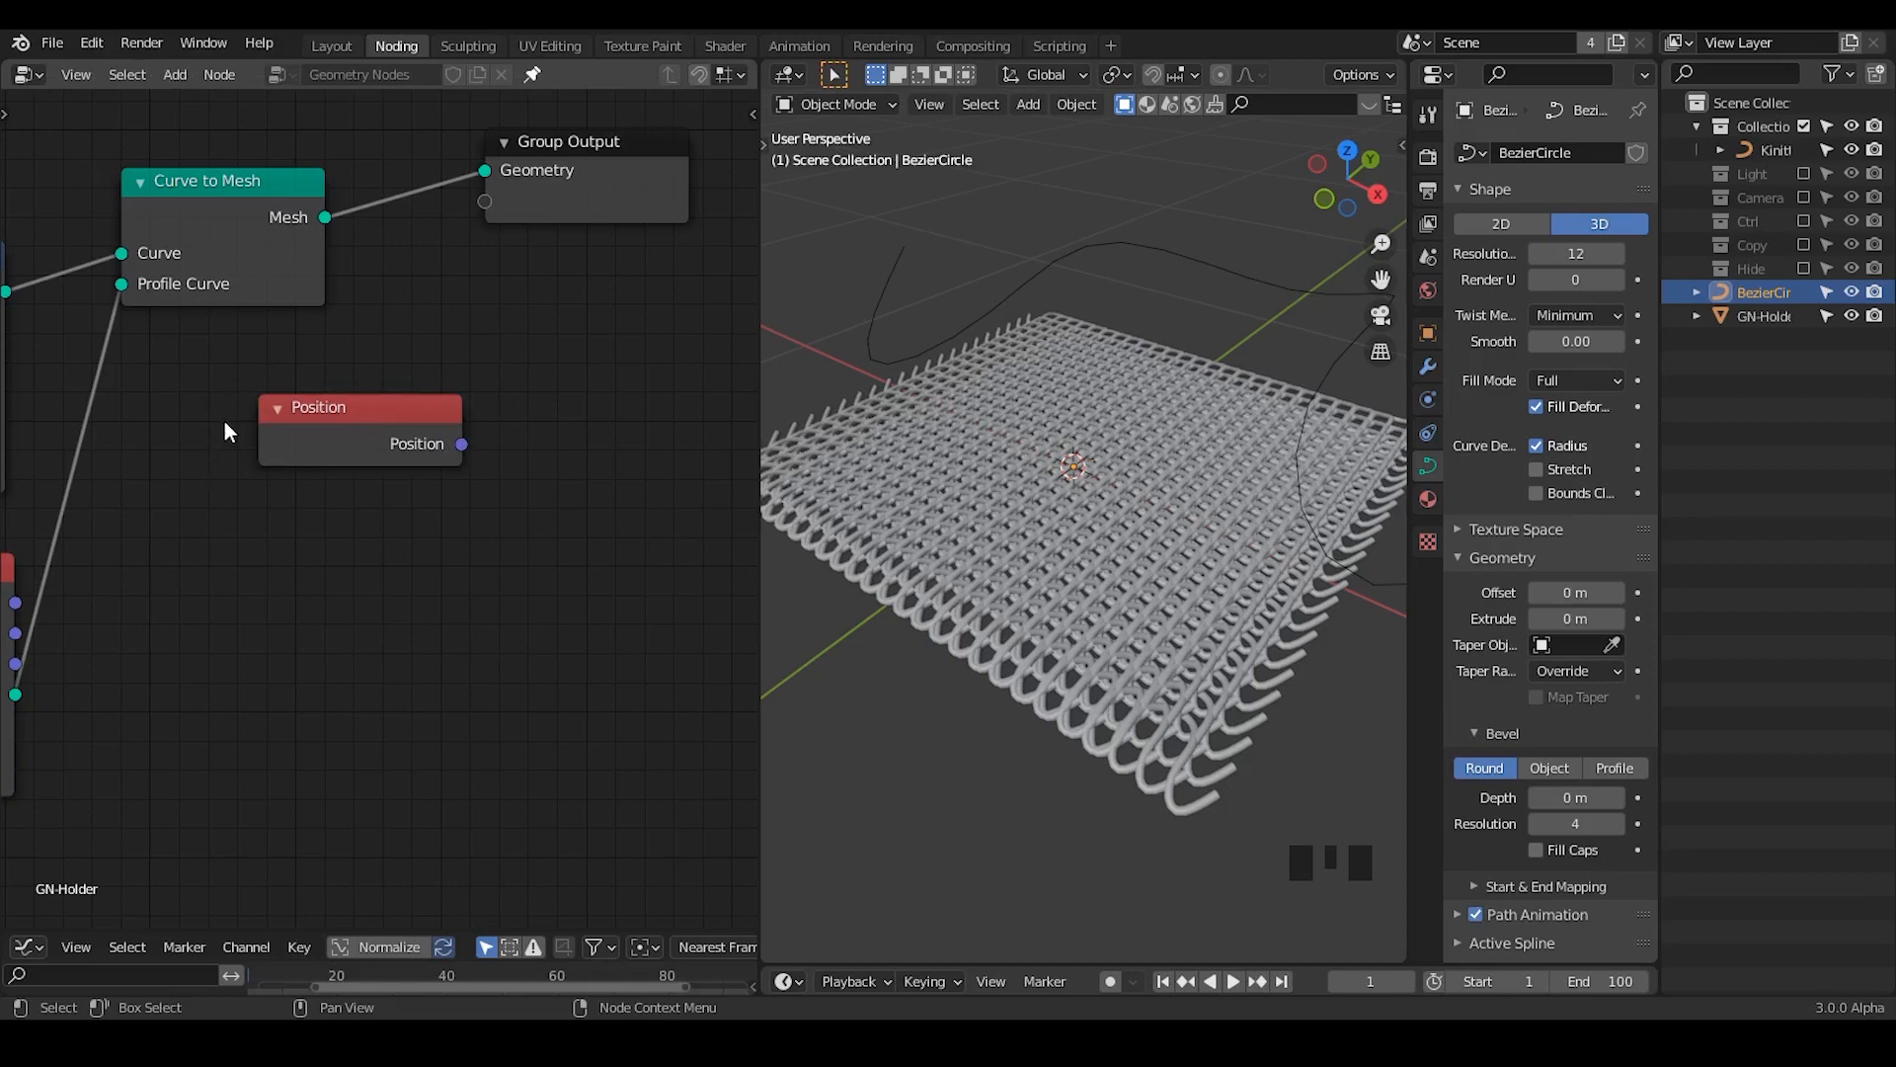
- Search the available nodes for "attribute separa" and for "attribute", without adding one
middle_drag(241, 544, 484, 504)
key(ctrl+a)
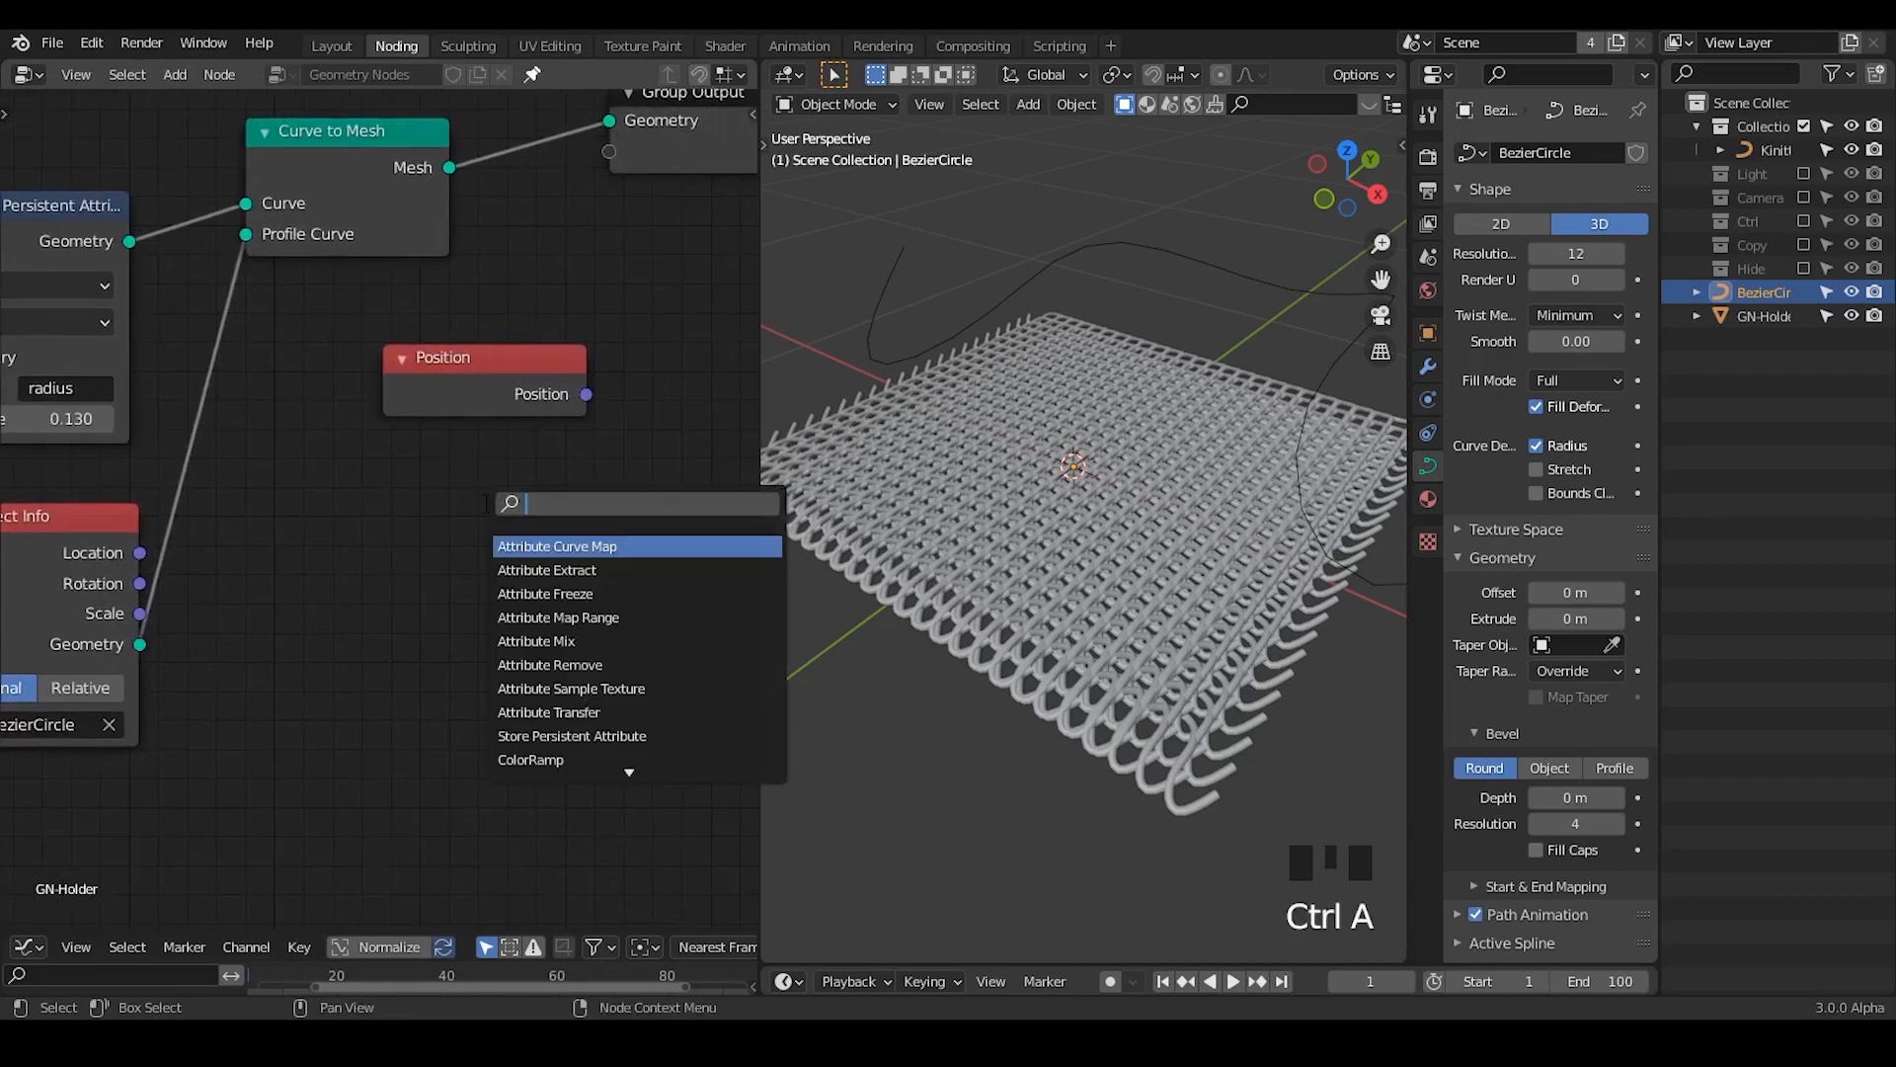
text(attribute separa)
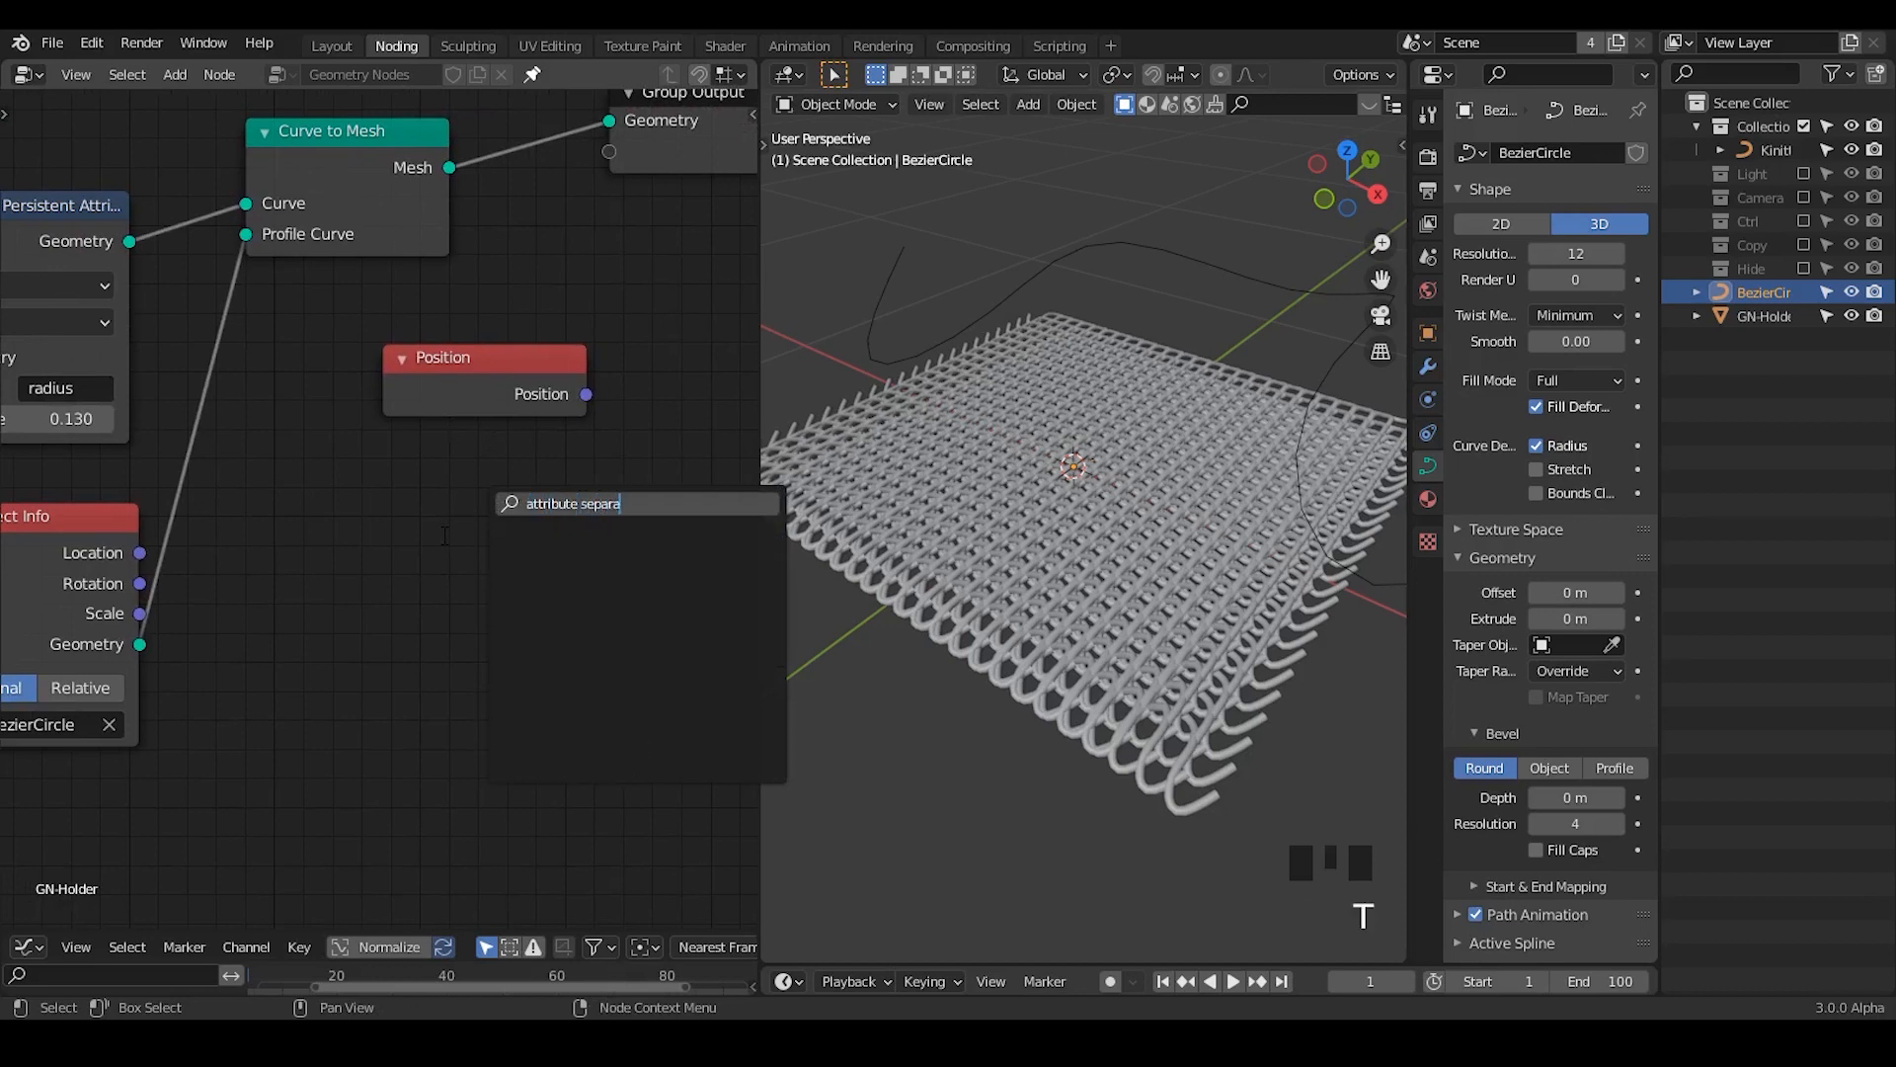
key(BackSpace)
key(BackSpace)
key(BackSpace)
key(BackSpace)
key(BackSpace)
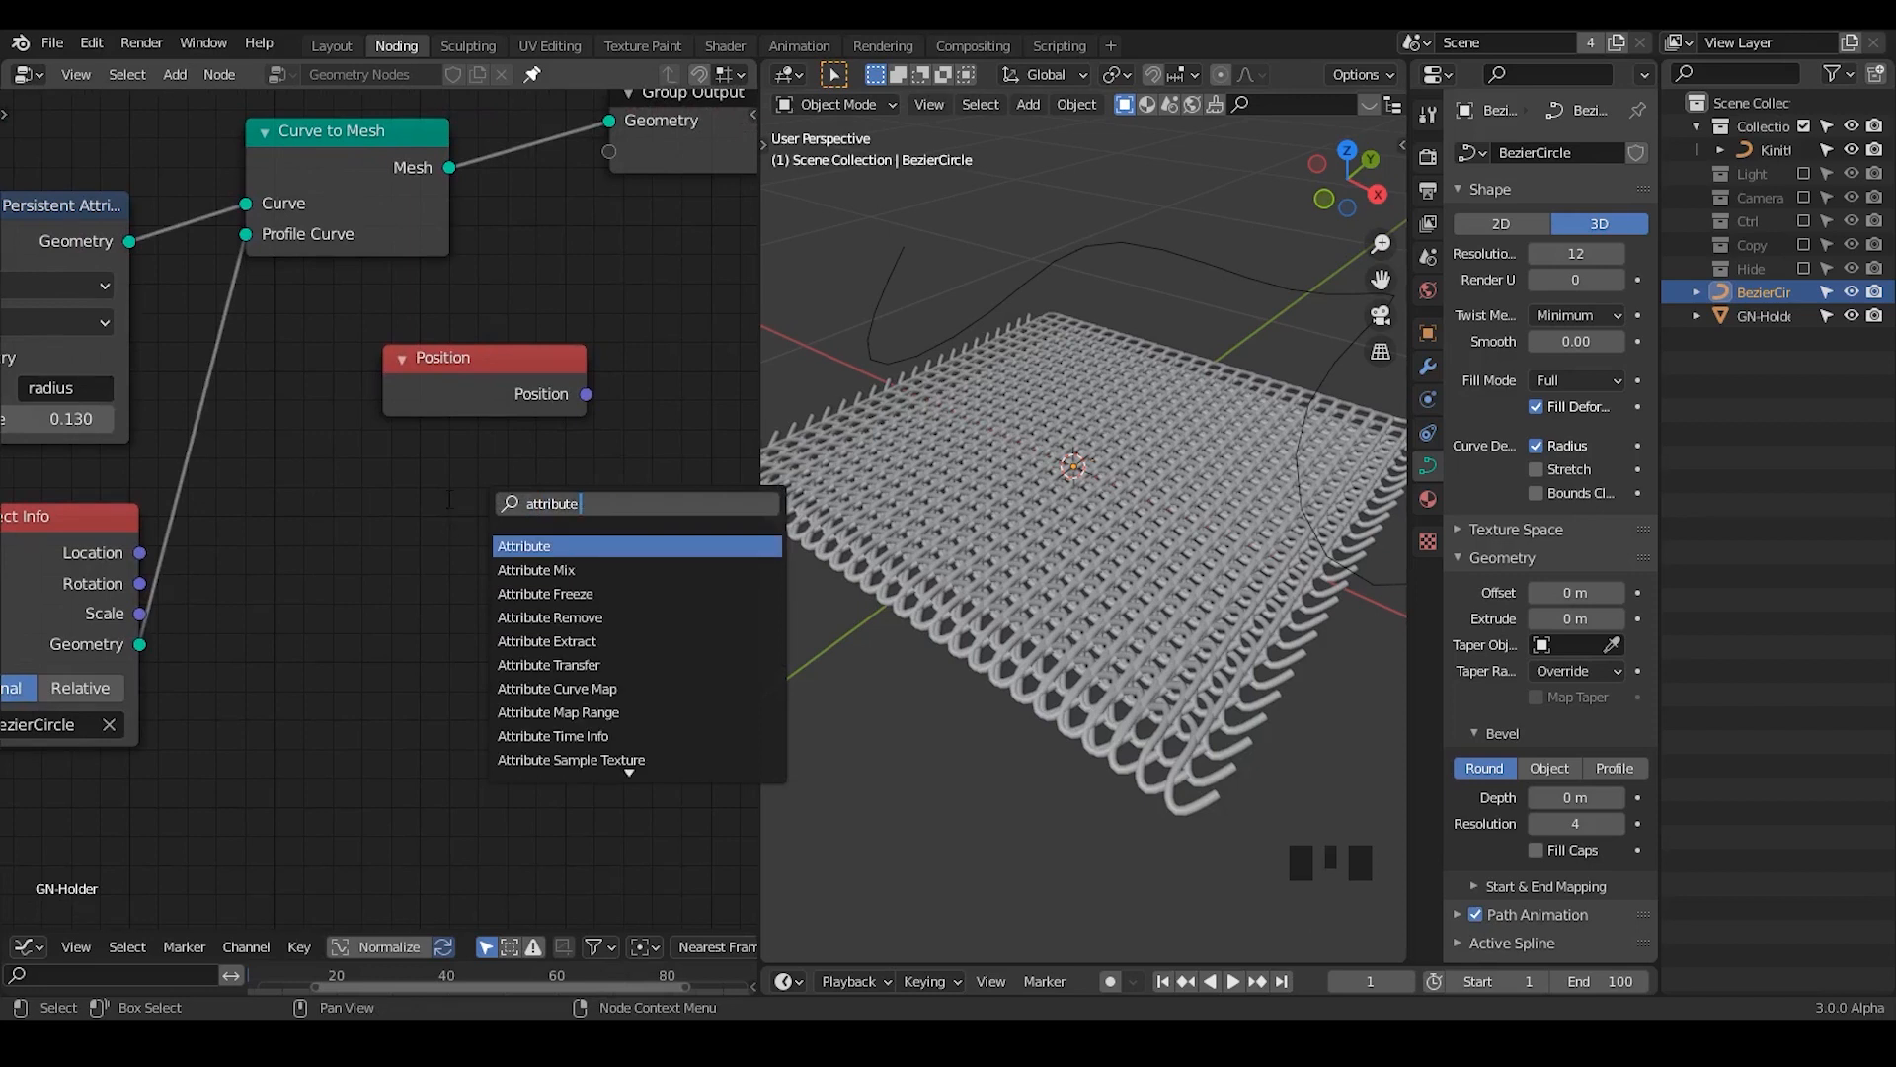
key(Escape)
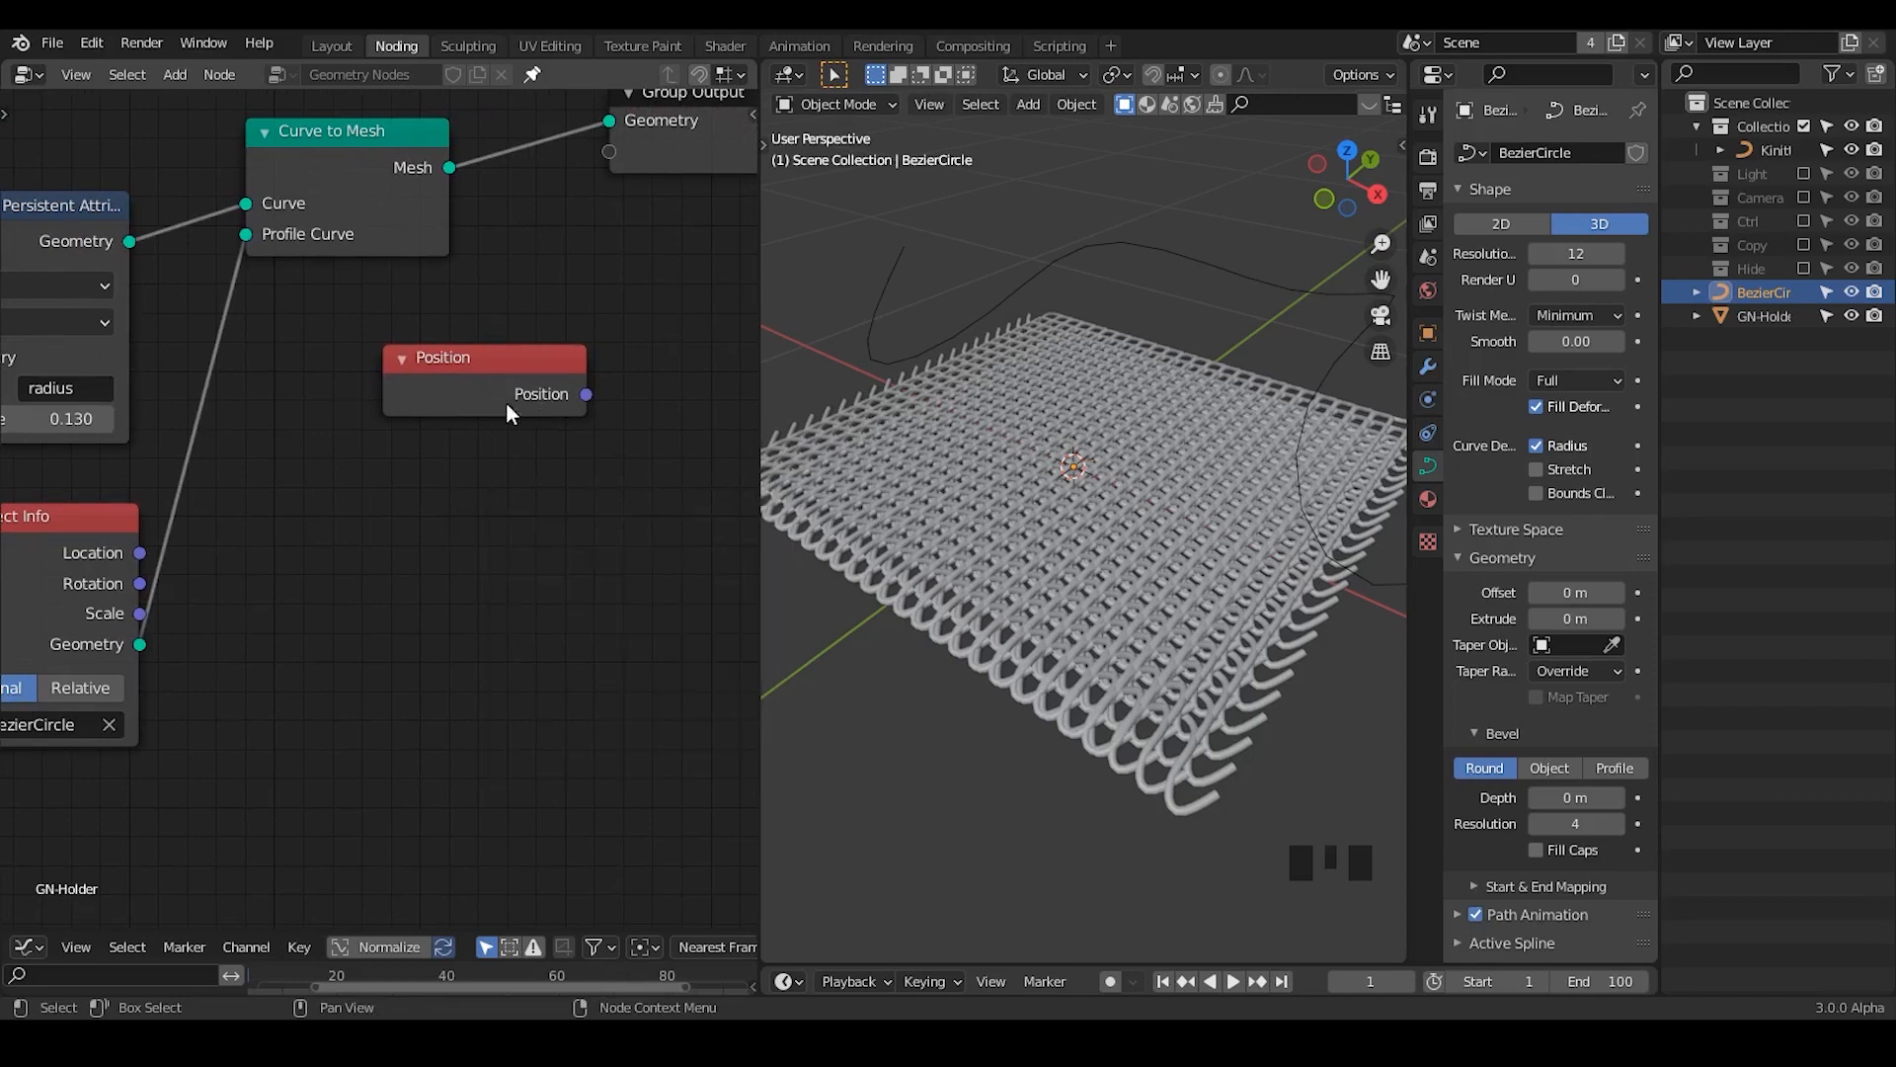
middle_drag(339, 561, 570, 472)
click(545, 179)
middle_drag(450, 267, 449, 268)
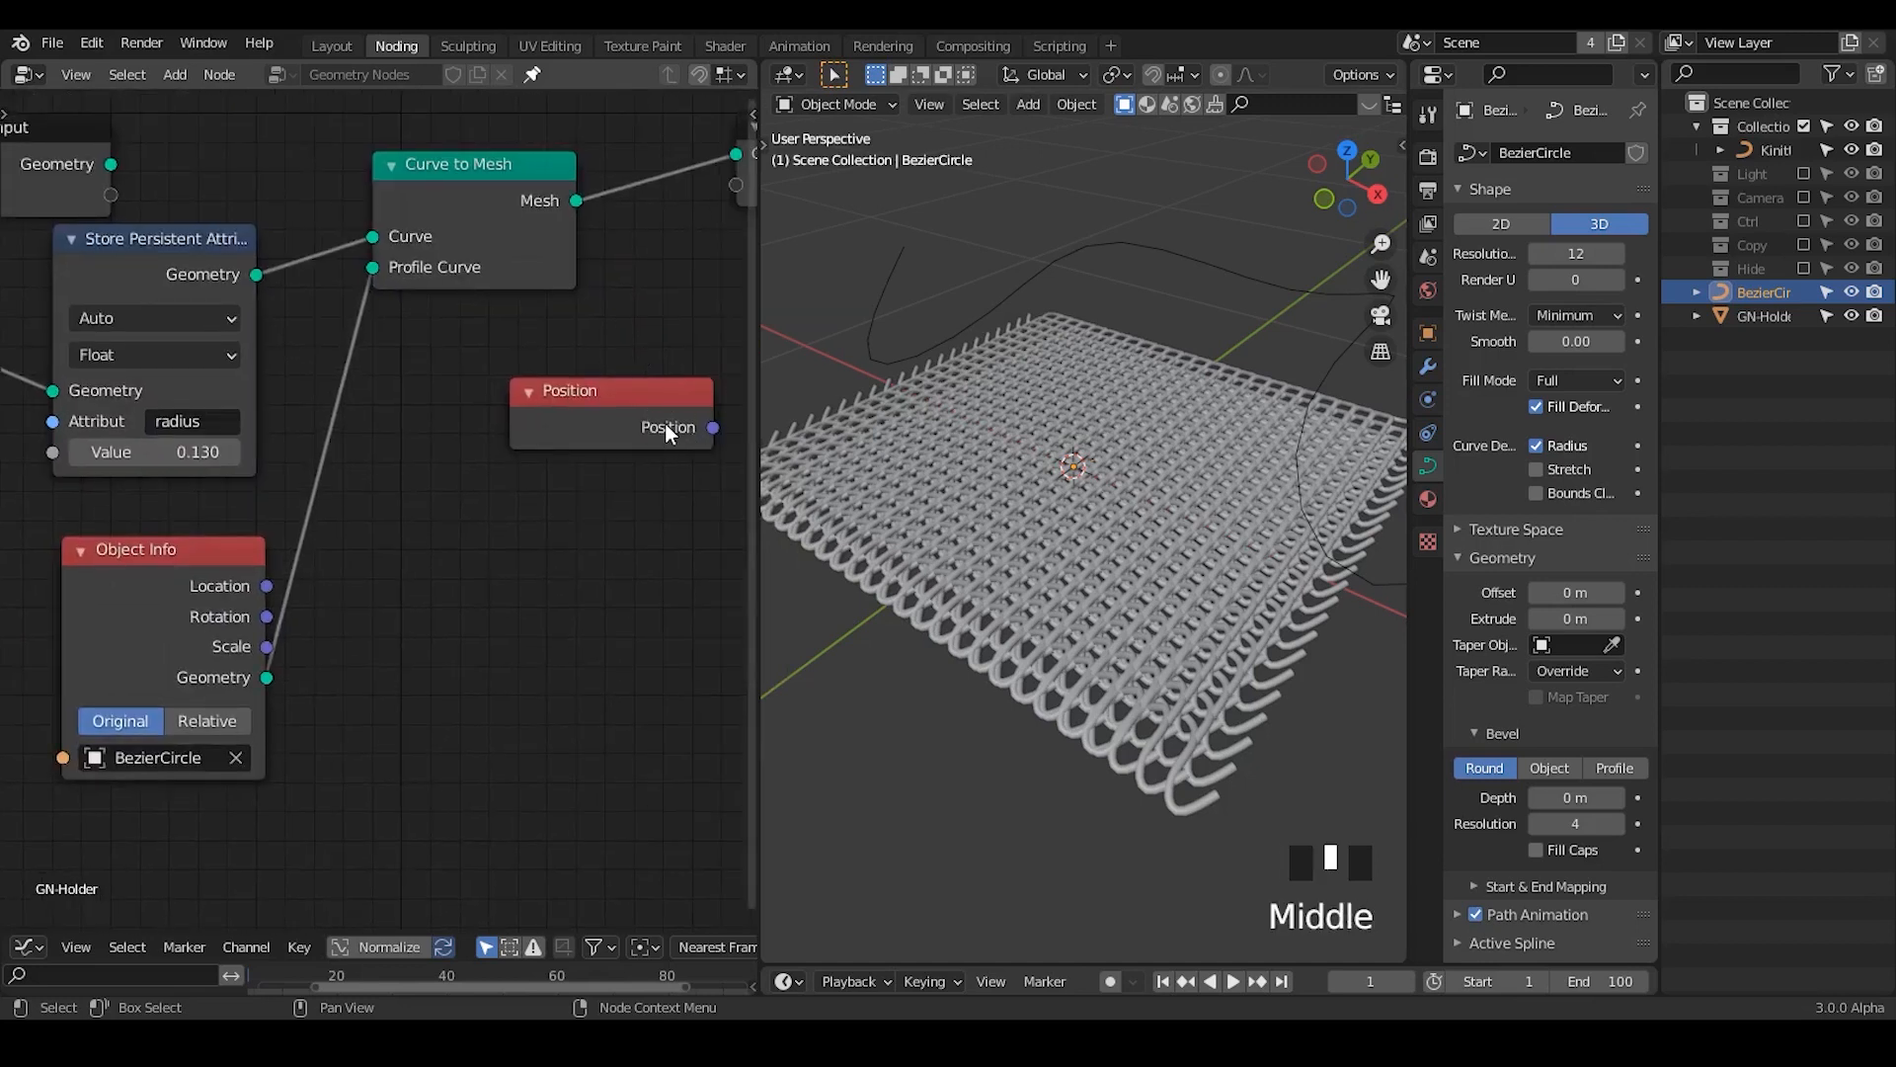
- Mute the Curve to Mesh node to preview the bare stitch curves
click(619, 438)
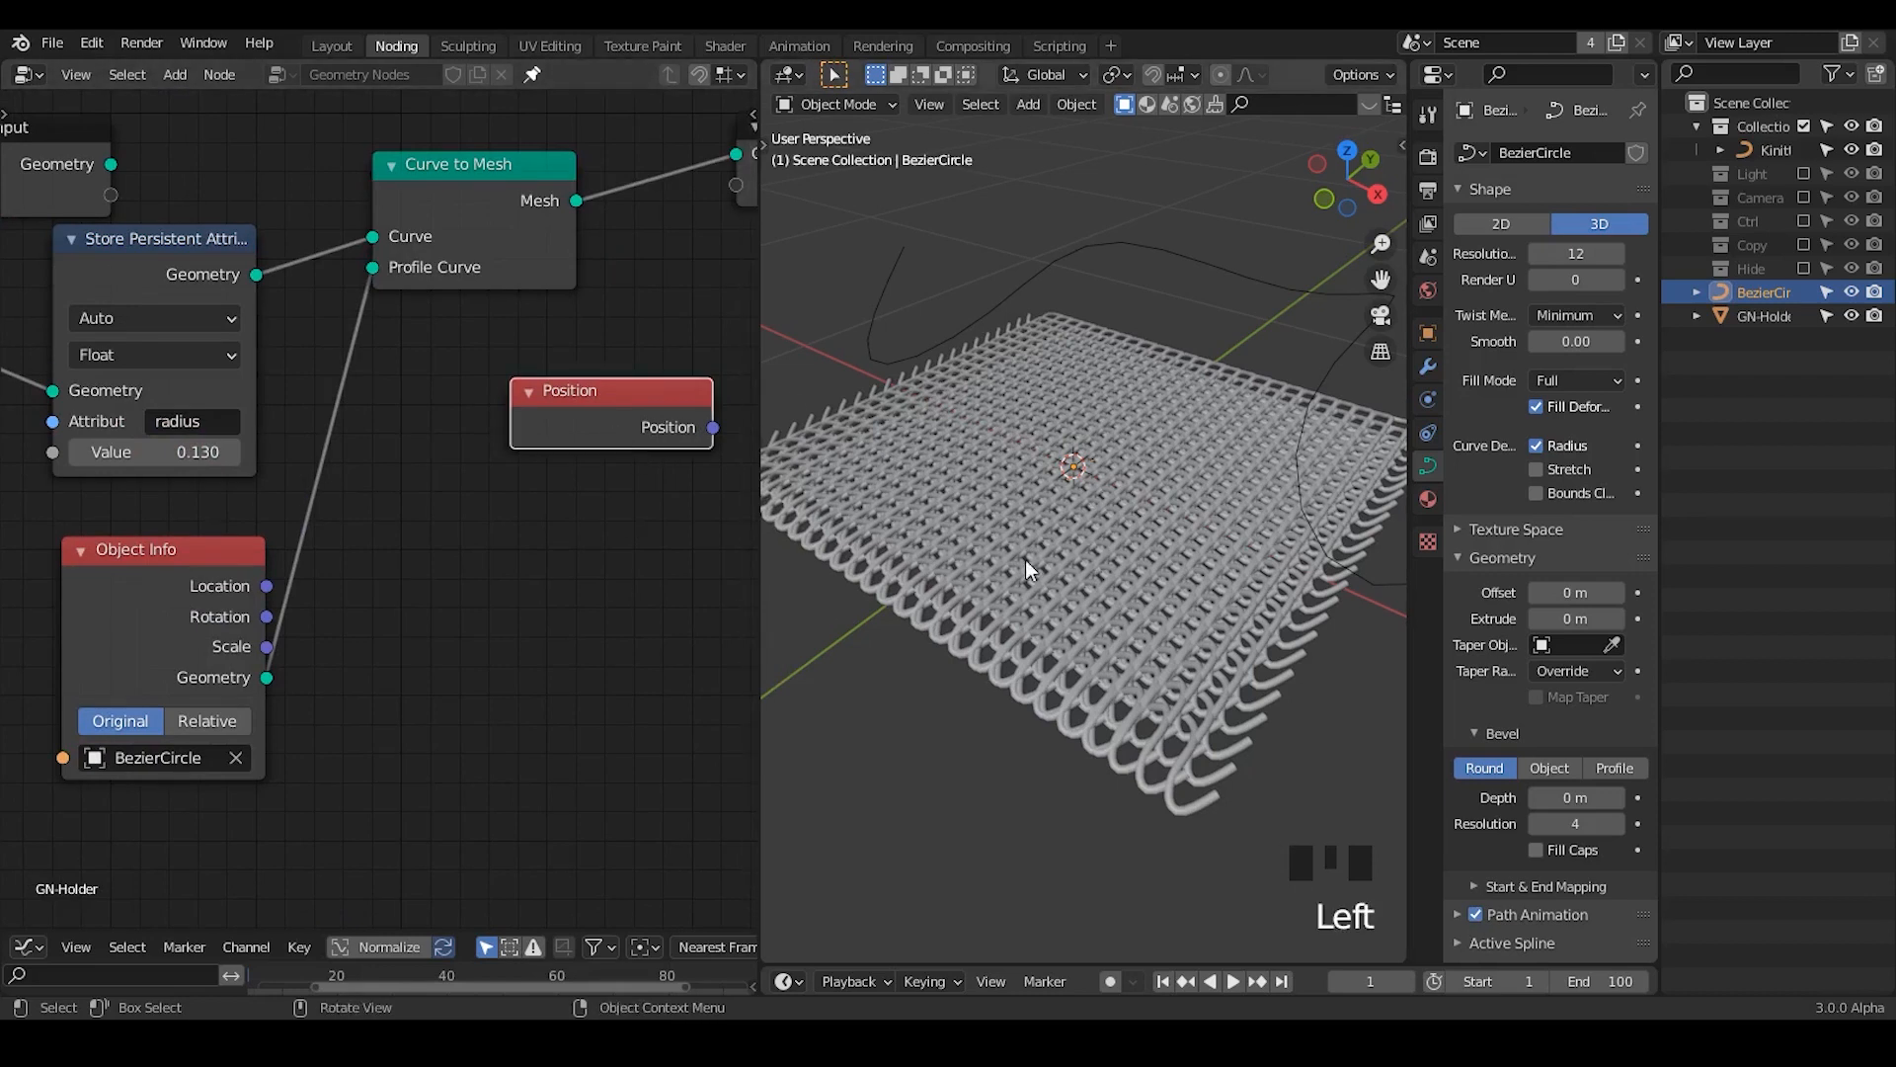
click(675, 432)
middle_drag(532, 396, 484, 385)
middle_drag(326, 383, 626, 398)
click(696, 230)
key(m)
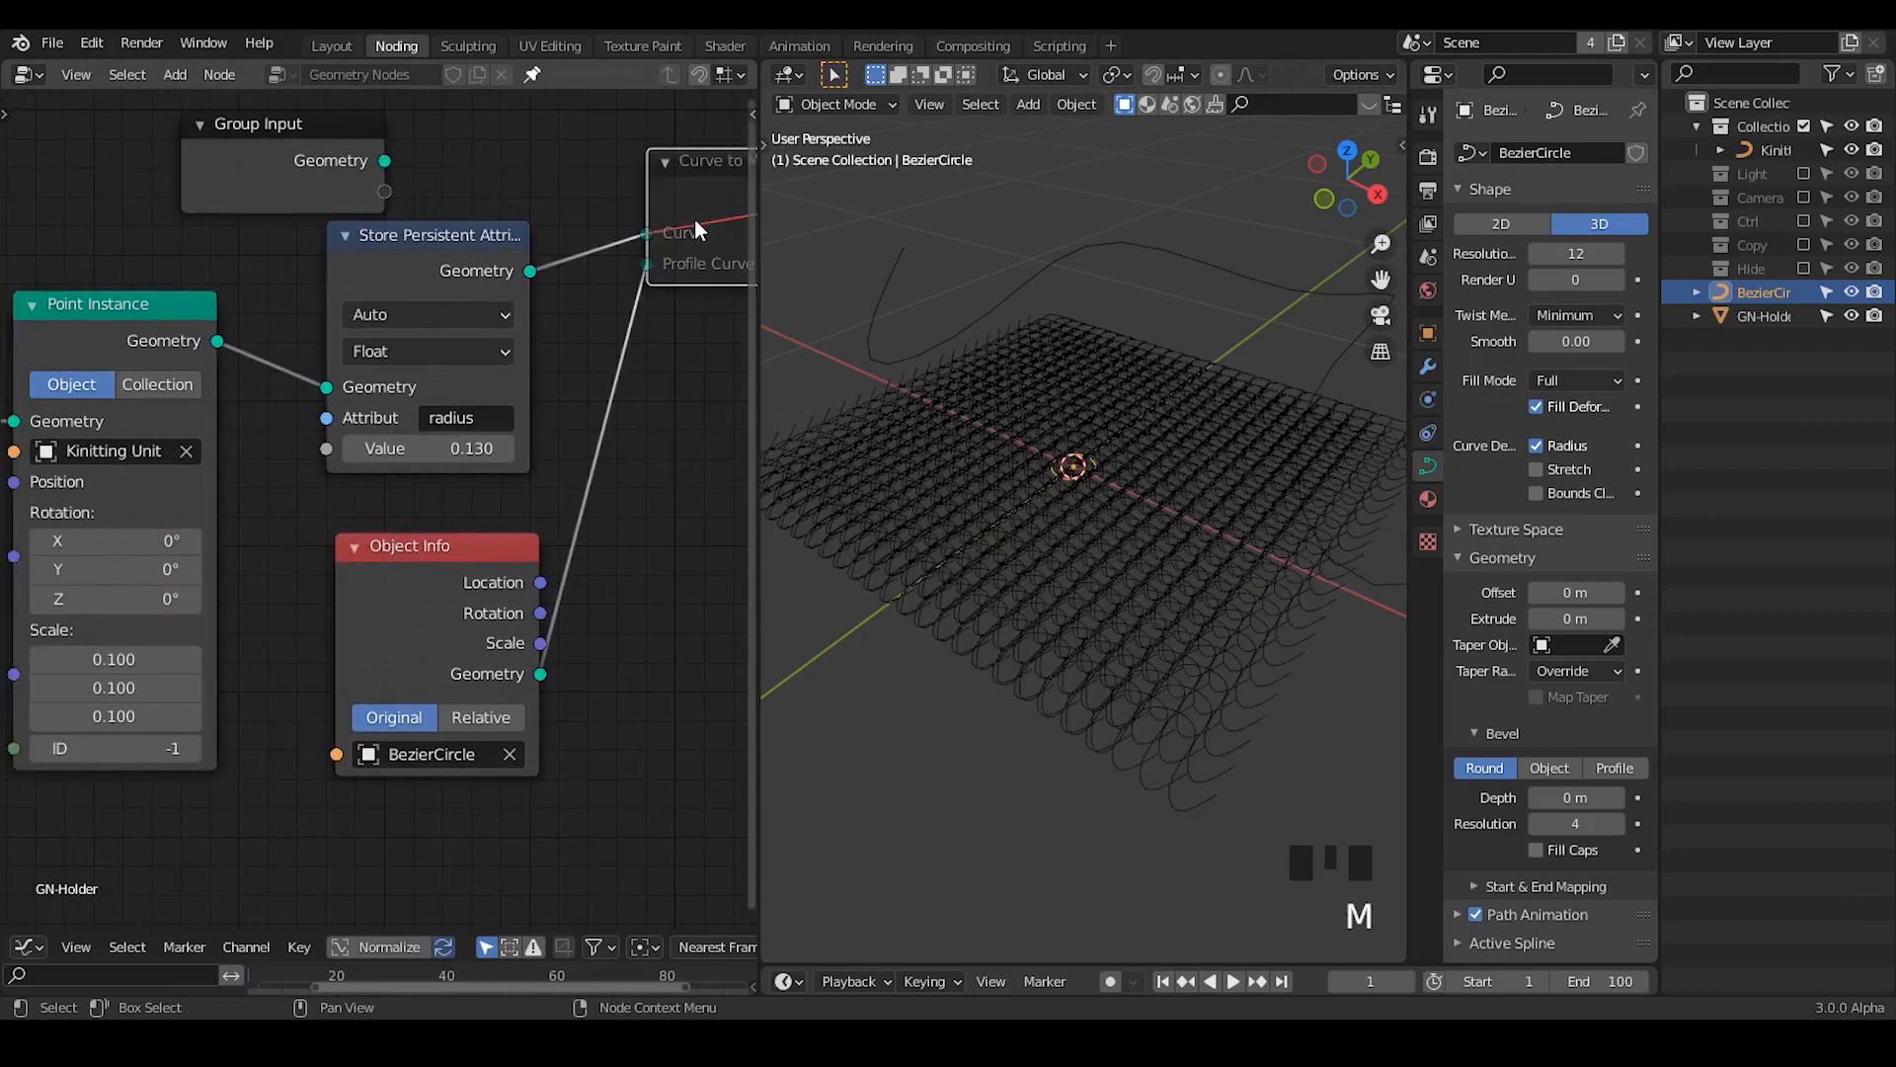
- Mute the Point Instance node to preview the plain grid, select the GN-Holder object, and unmute the node
click(474, 336)
middle_drag(84, 372, 325, 326)
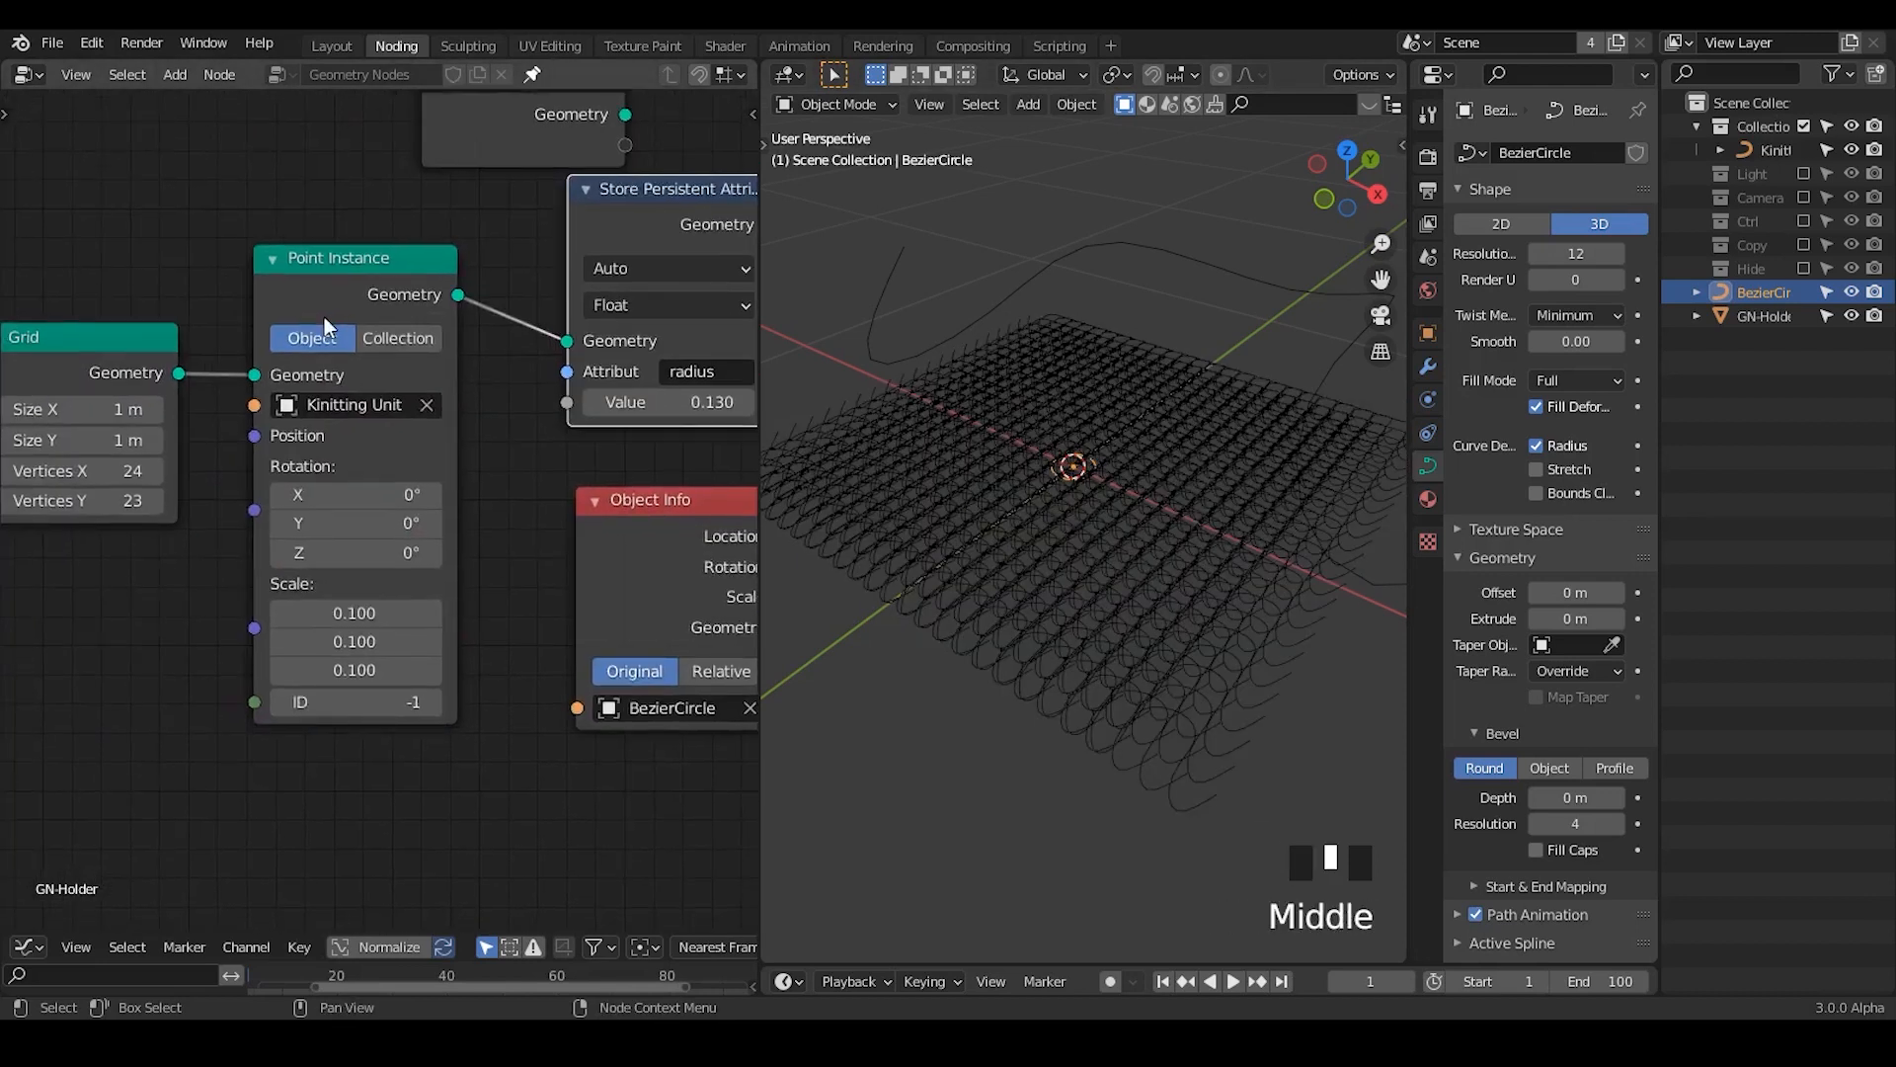
click(326, 326)
key(m)
click(1080, 446)
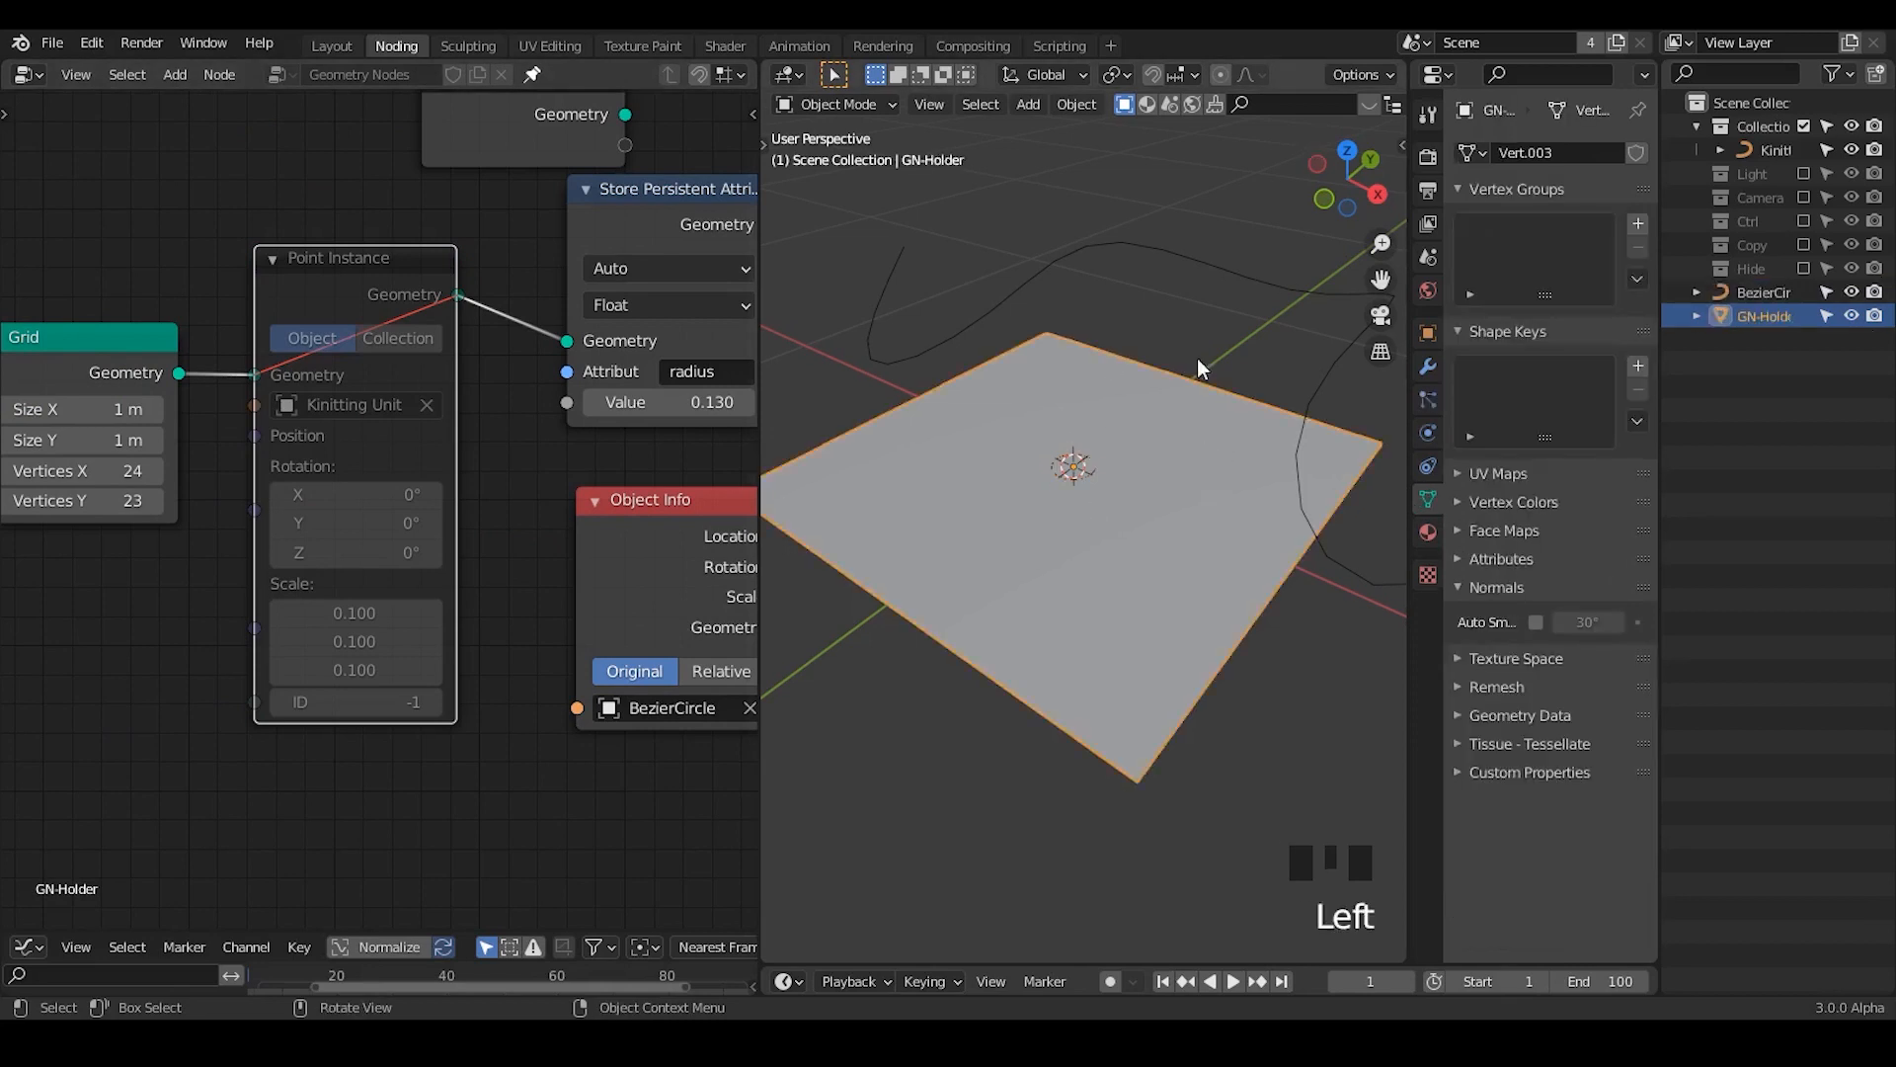
key(m)
- Unmute the Curve to Mesh node to restore the thick knitted mesh
middle_drag(390, 286, 214, 259)
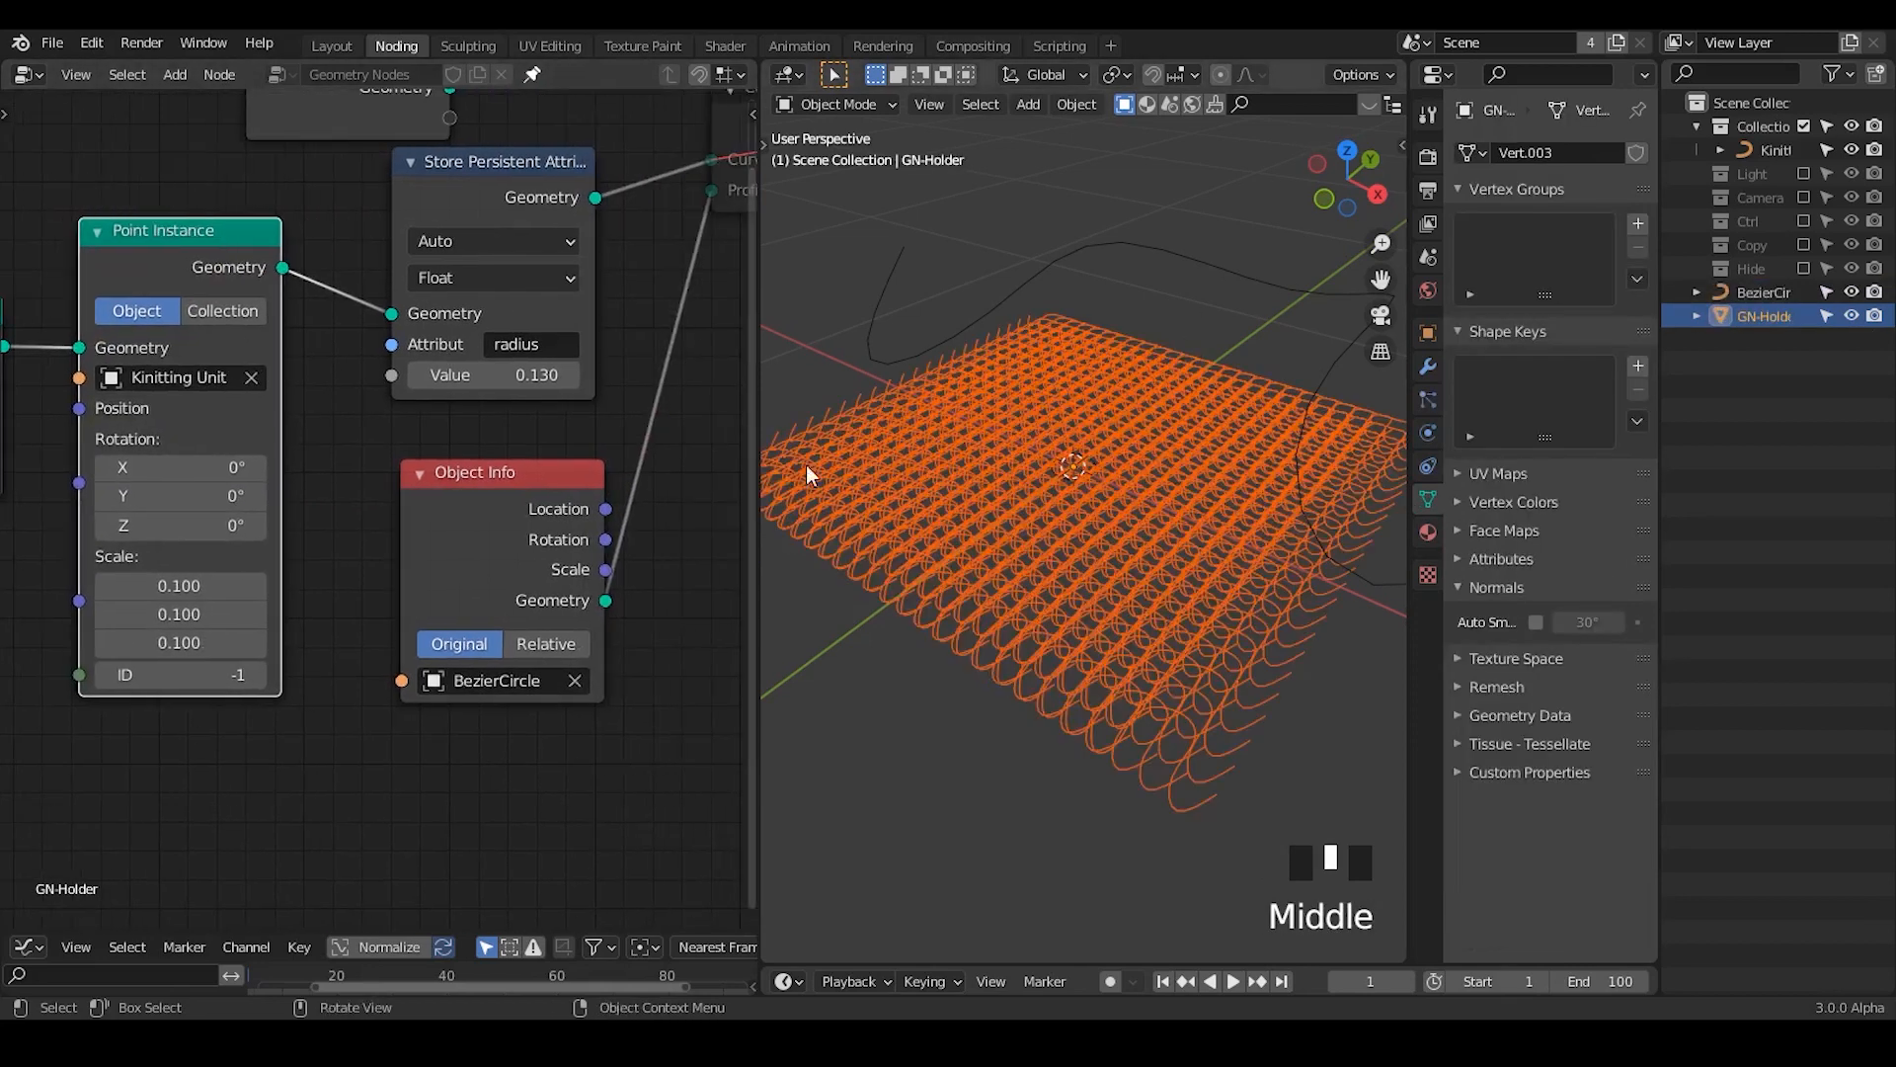
middle_drag(514, 198, 188, 314)
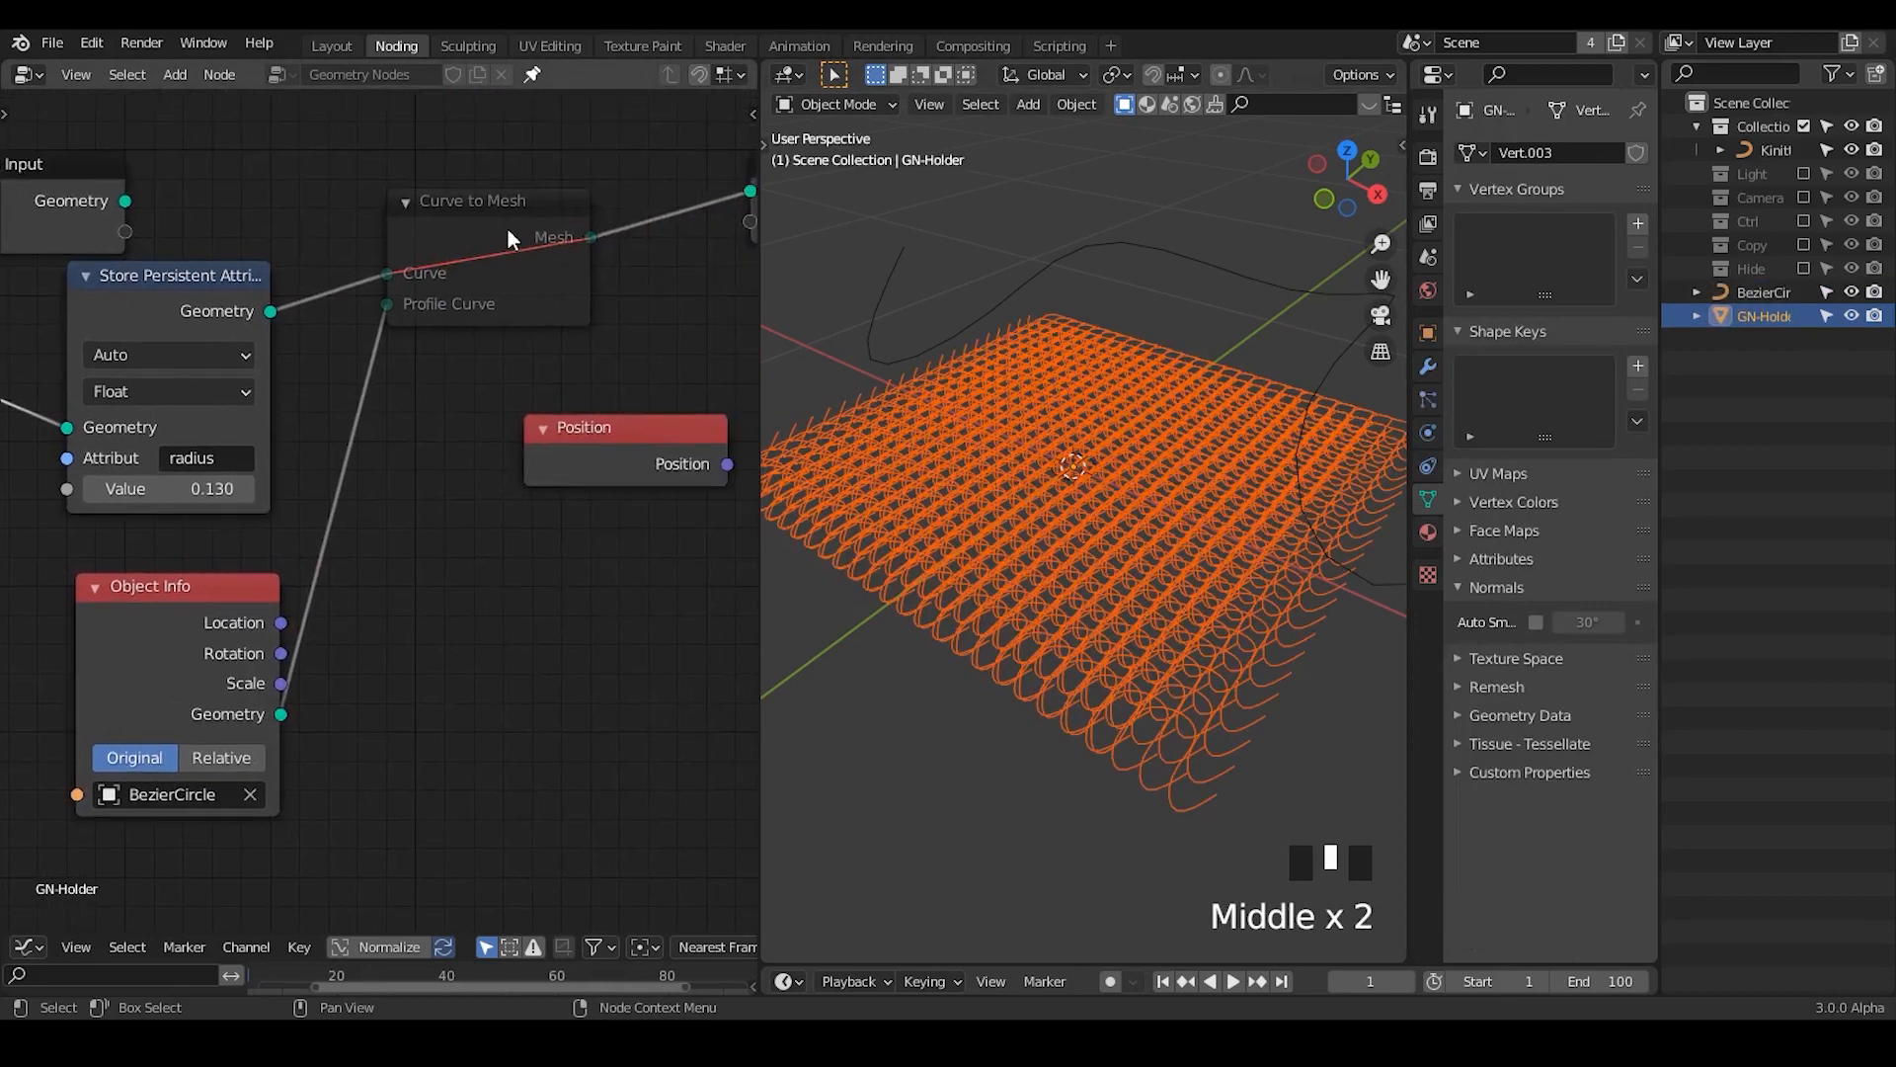
click(510, 240)
key(m)
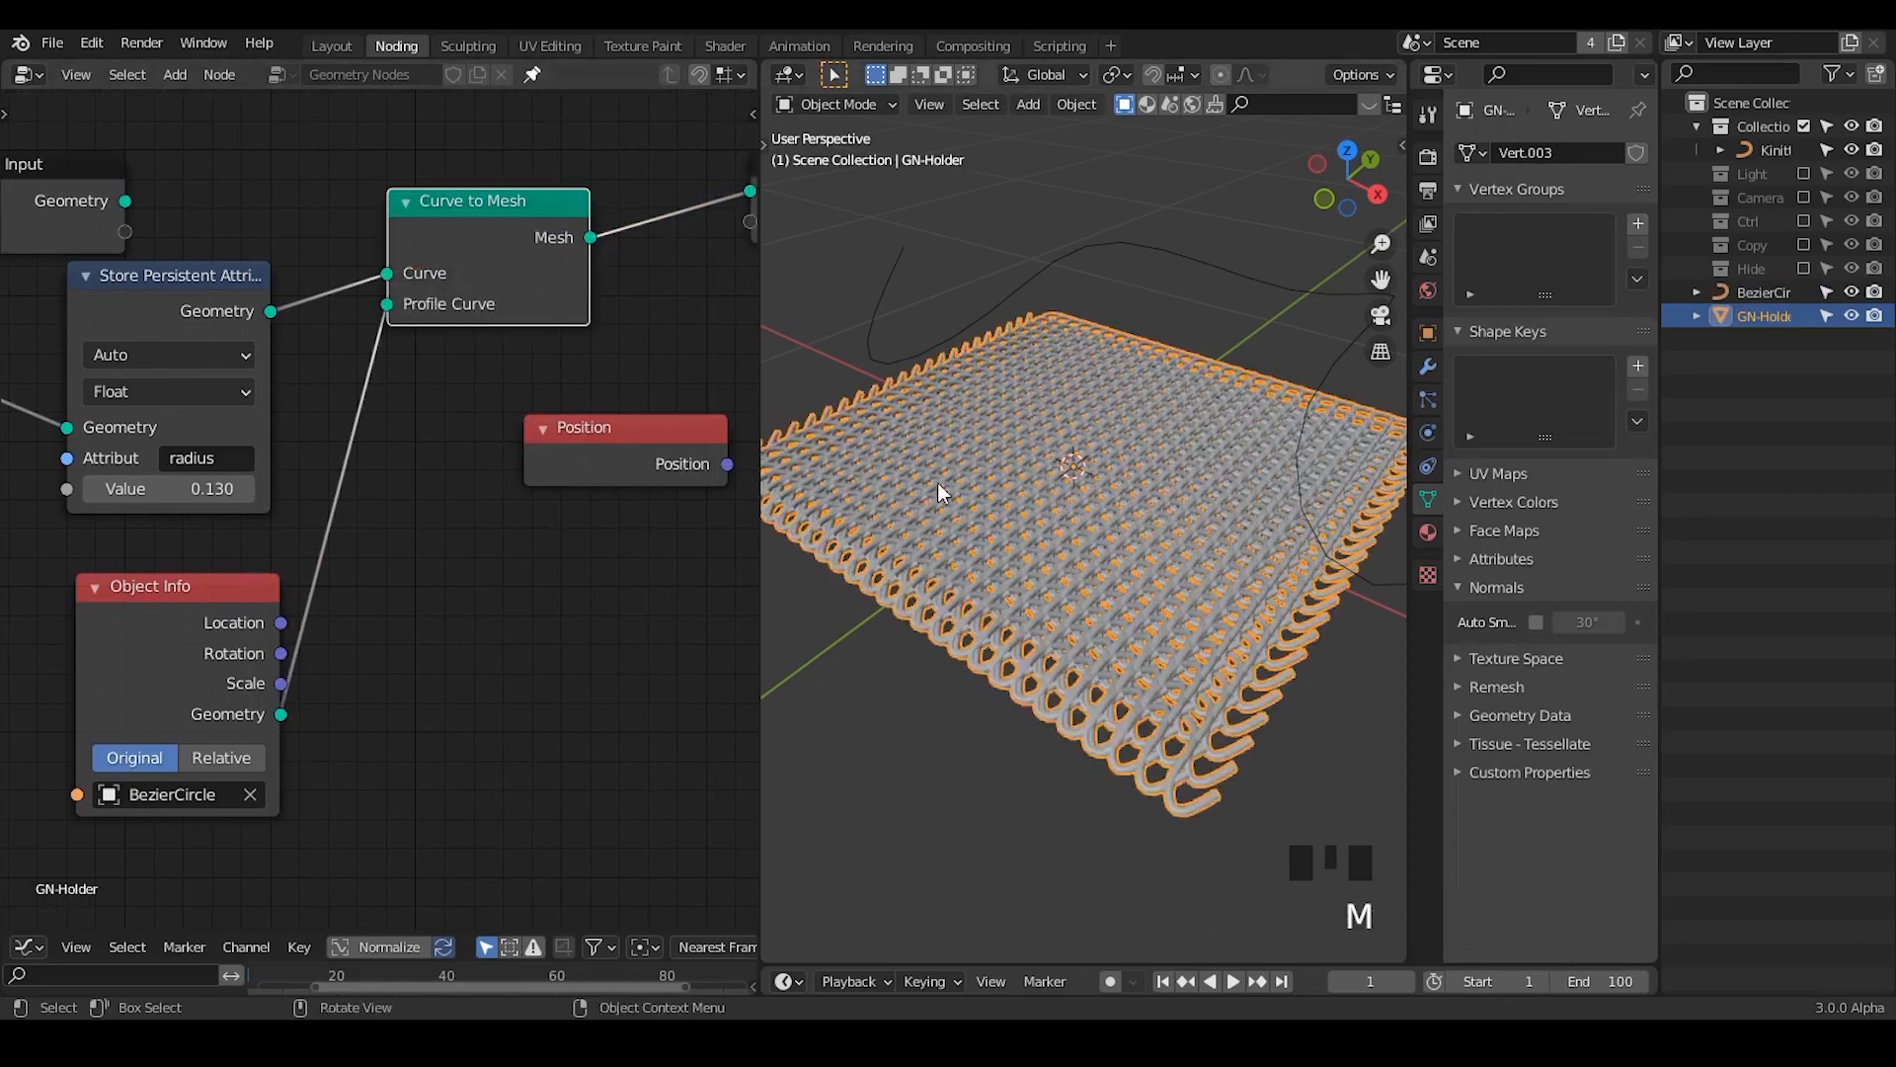
click(1178, 317)
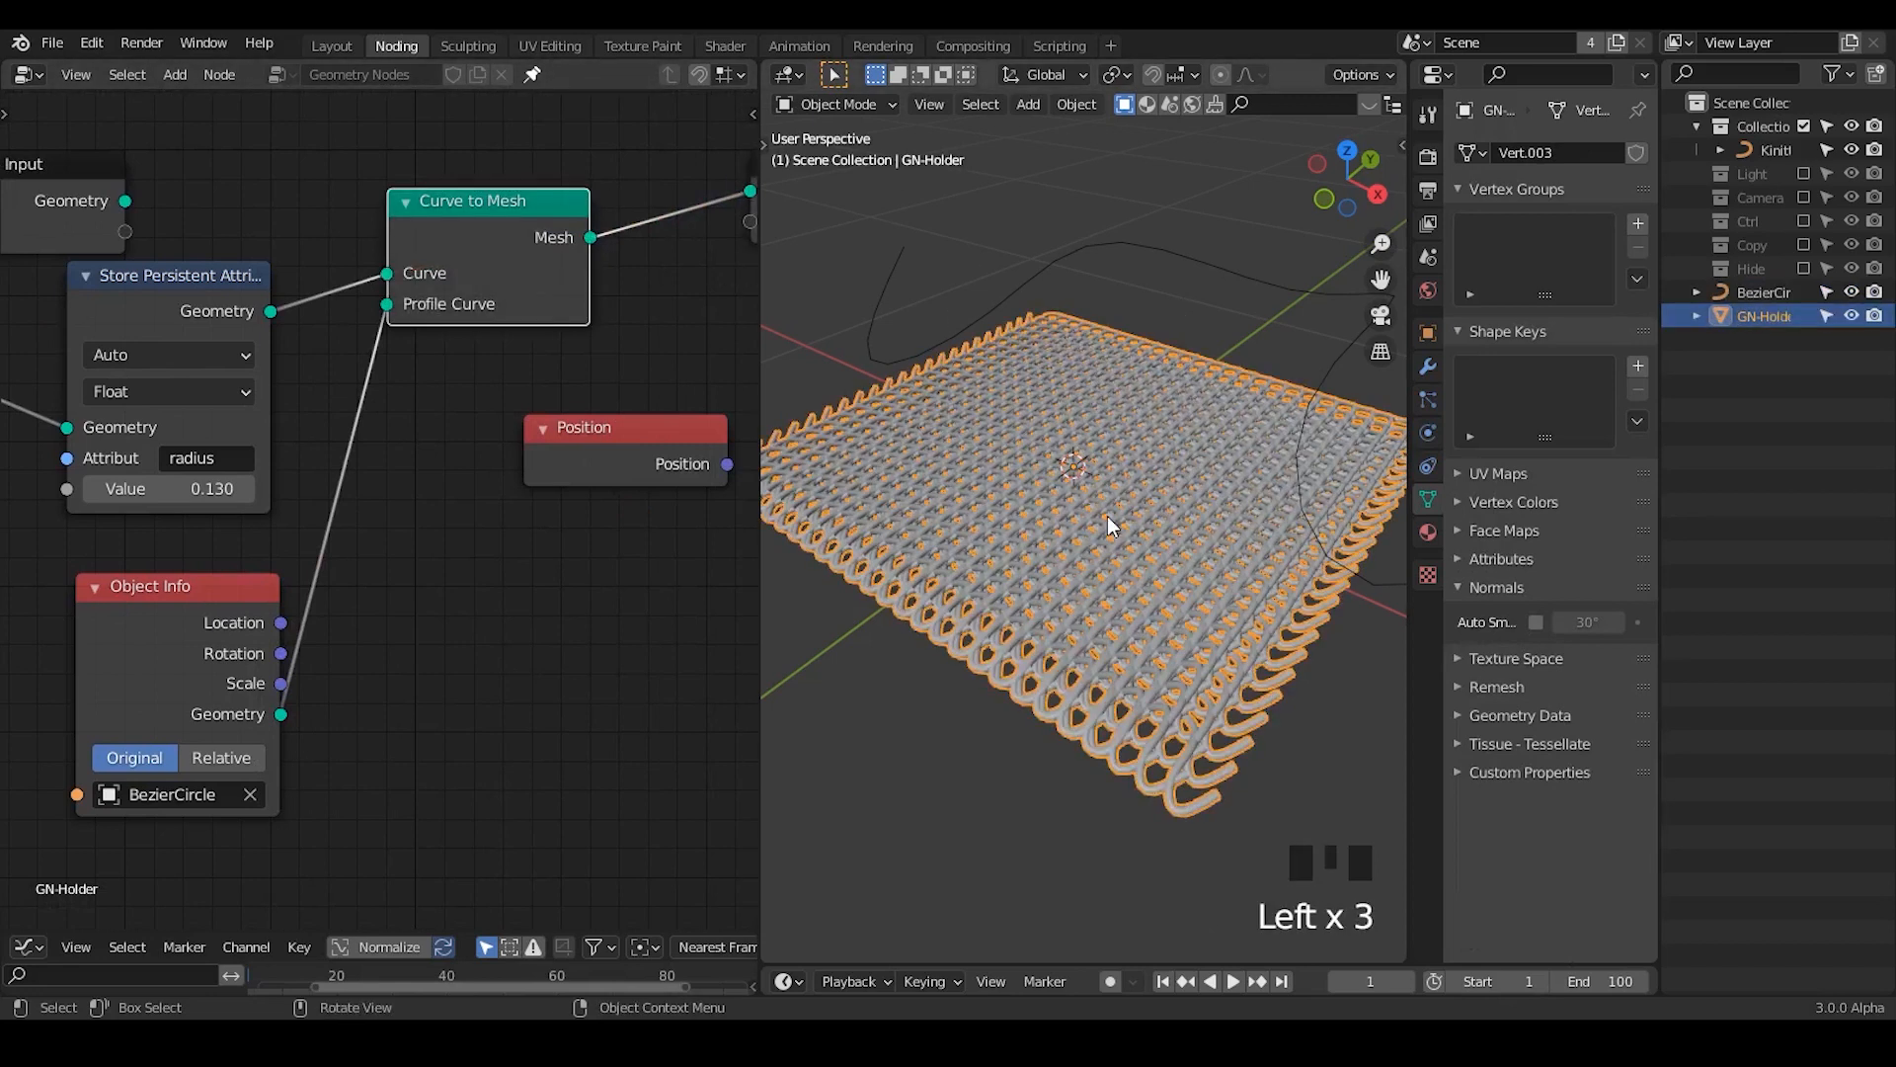
- Check the Position node's name and label properties
middle_drag(710, 454, 478, 437)
drag(497, 450, 592, 425)
middle_drag(178, 292, 345, 257)
drag(223, 267, 520, 395)
click(519, 396)
key(n)
key(n)
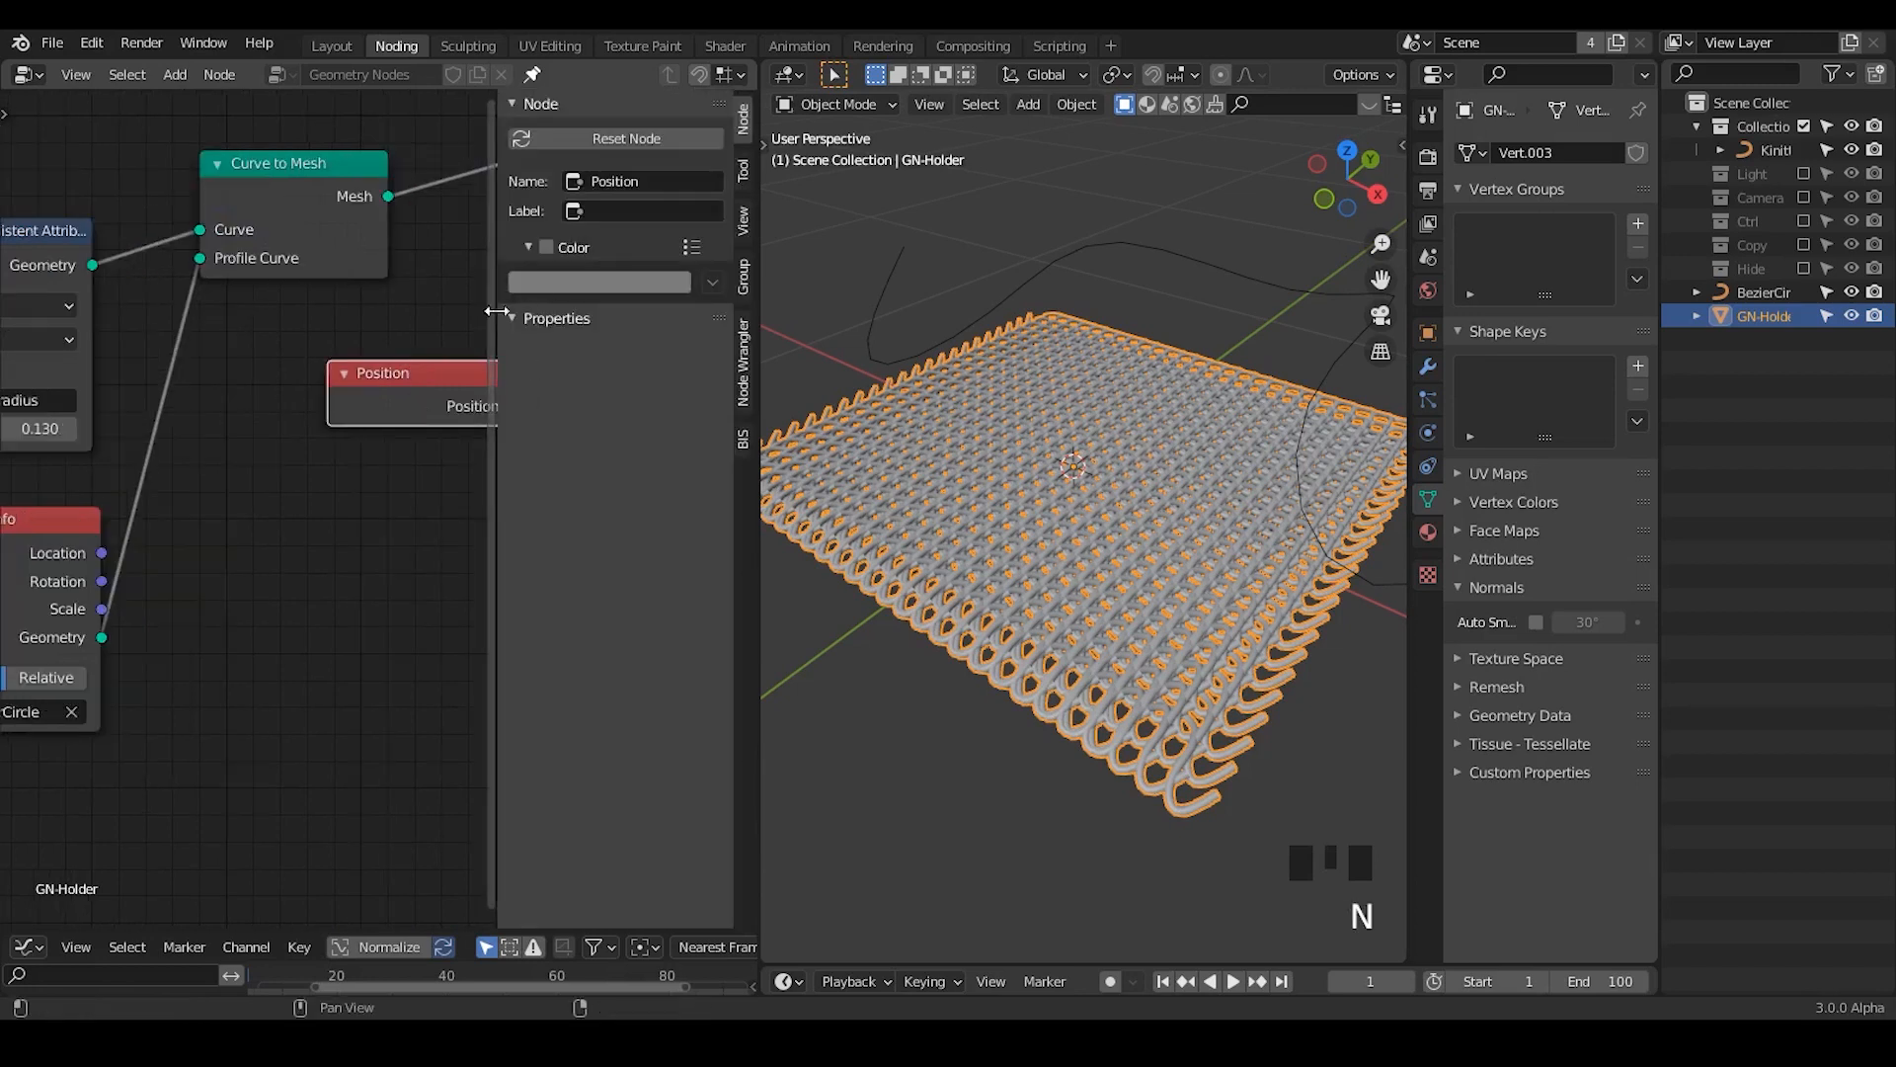
- Move the Position node closer beneath Curve to Mesh and shift the Group Output node farther away
drag(223, 266, 476, 406)
drag(476, 406, 417, 418)
middle_drag(644, 545, 403, 549)
drag(492, 184, 659, 187)
middle_drag(287, 427, 425, 417)
drag(464, 380, 427, 412)
middle_drag(620, 454, 426, 409)
- Sketch and erase annotation strokes over the node tree, and mark the link between Store Persistent Attribute and Curve to Mesh
key(d)
drag(191, 191, 508, 190)
mouse_move(403, 135)
mouse_down()
mouse_move(539, 175)
mouse_move(383, 244)
mouse_up()
mouse_move(468, 262)
right_down()
mouse_move(445, 169)
mouse_move(191, 211)
mouse_move(550, 190)
mouse_move(386, 379)
right_up()
middle_drag(386, 379, 524, 355)
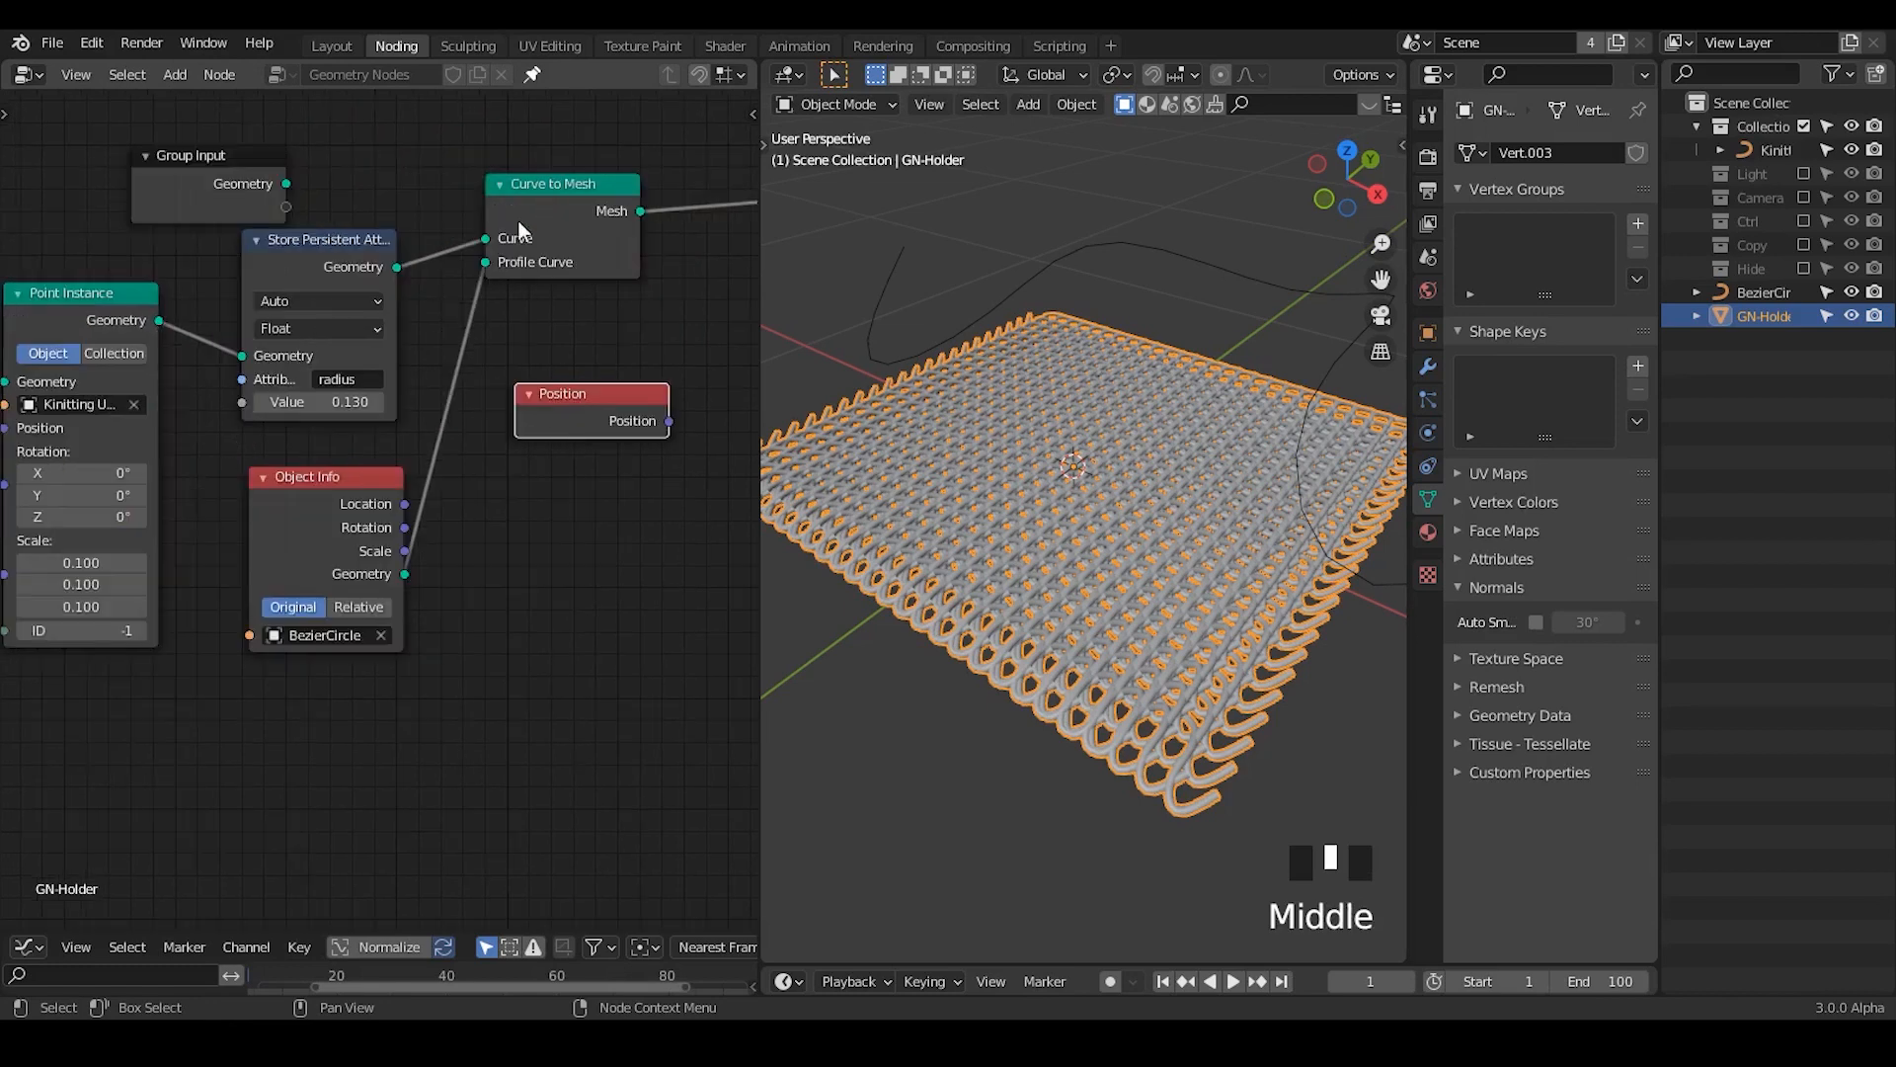
drag(430, 231, 465, 267)
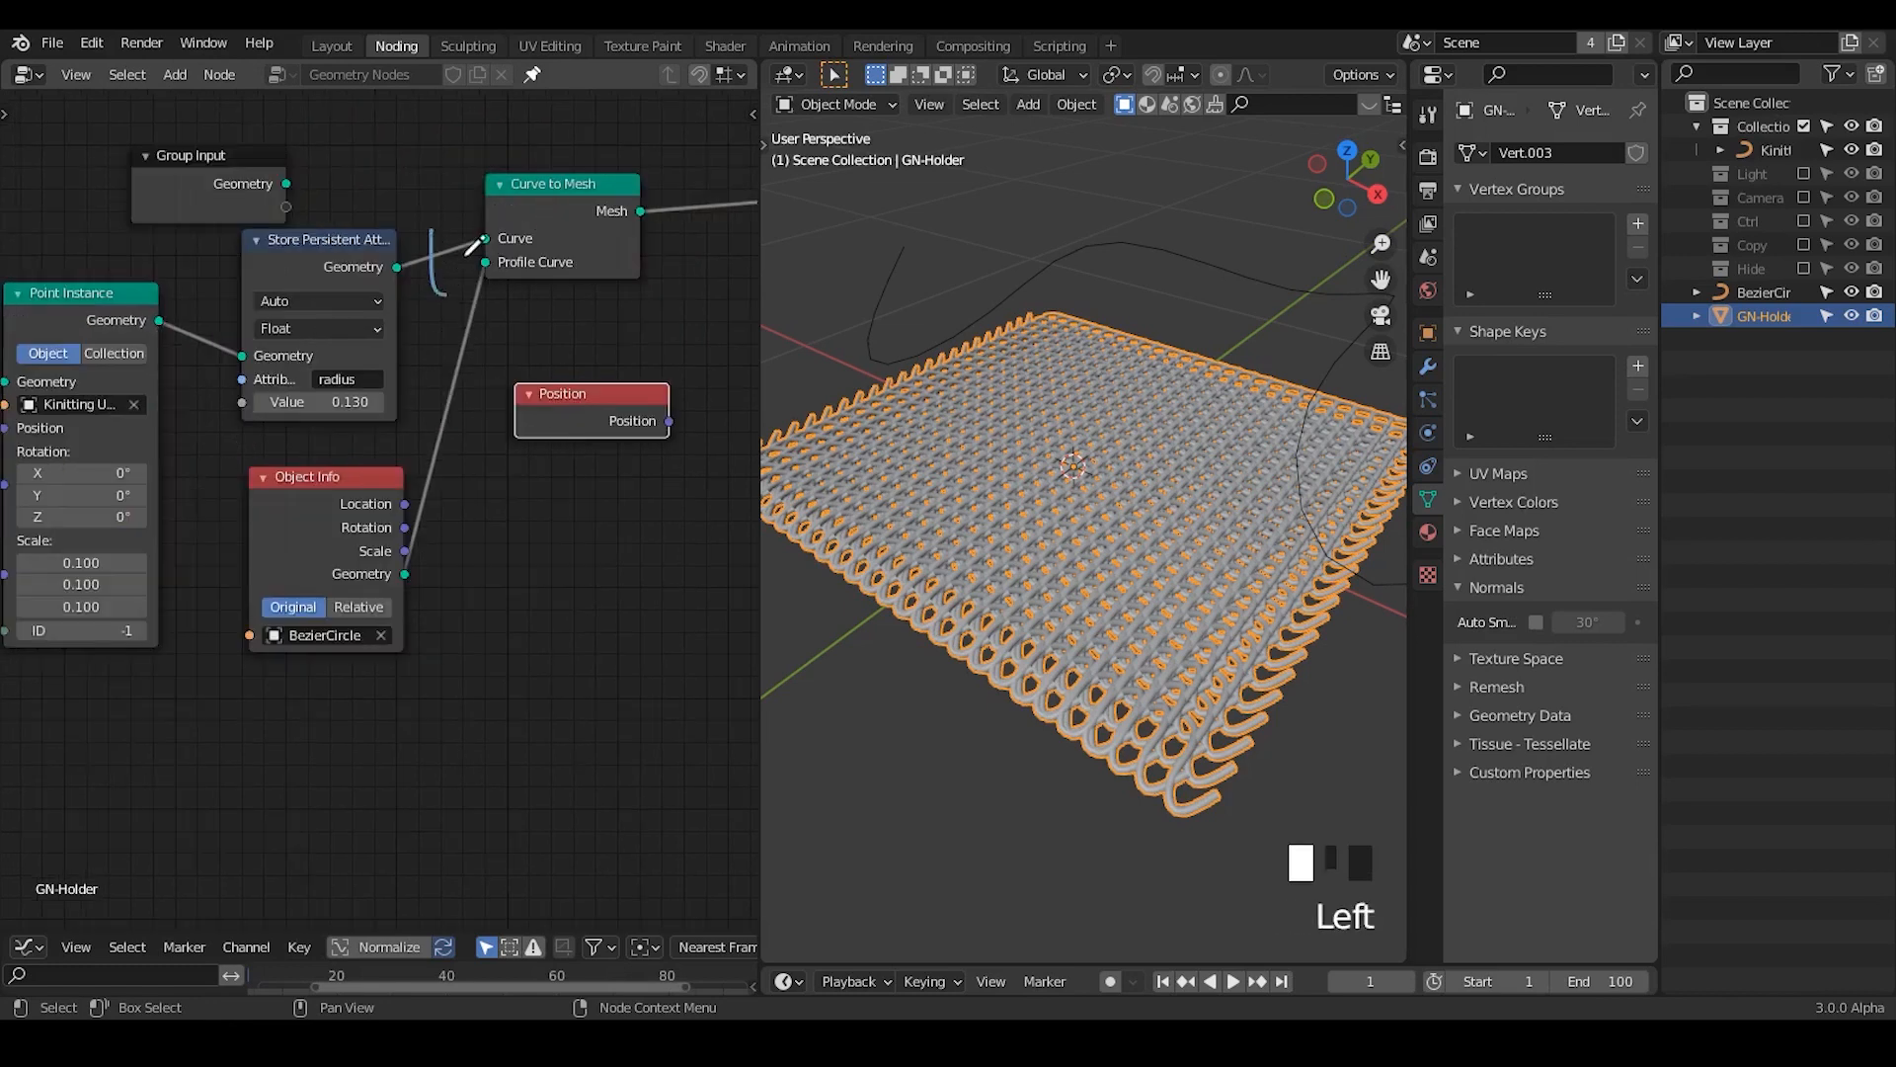
middle_drag(394, 422, 495, 402)
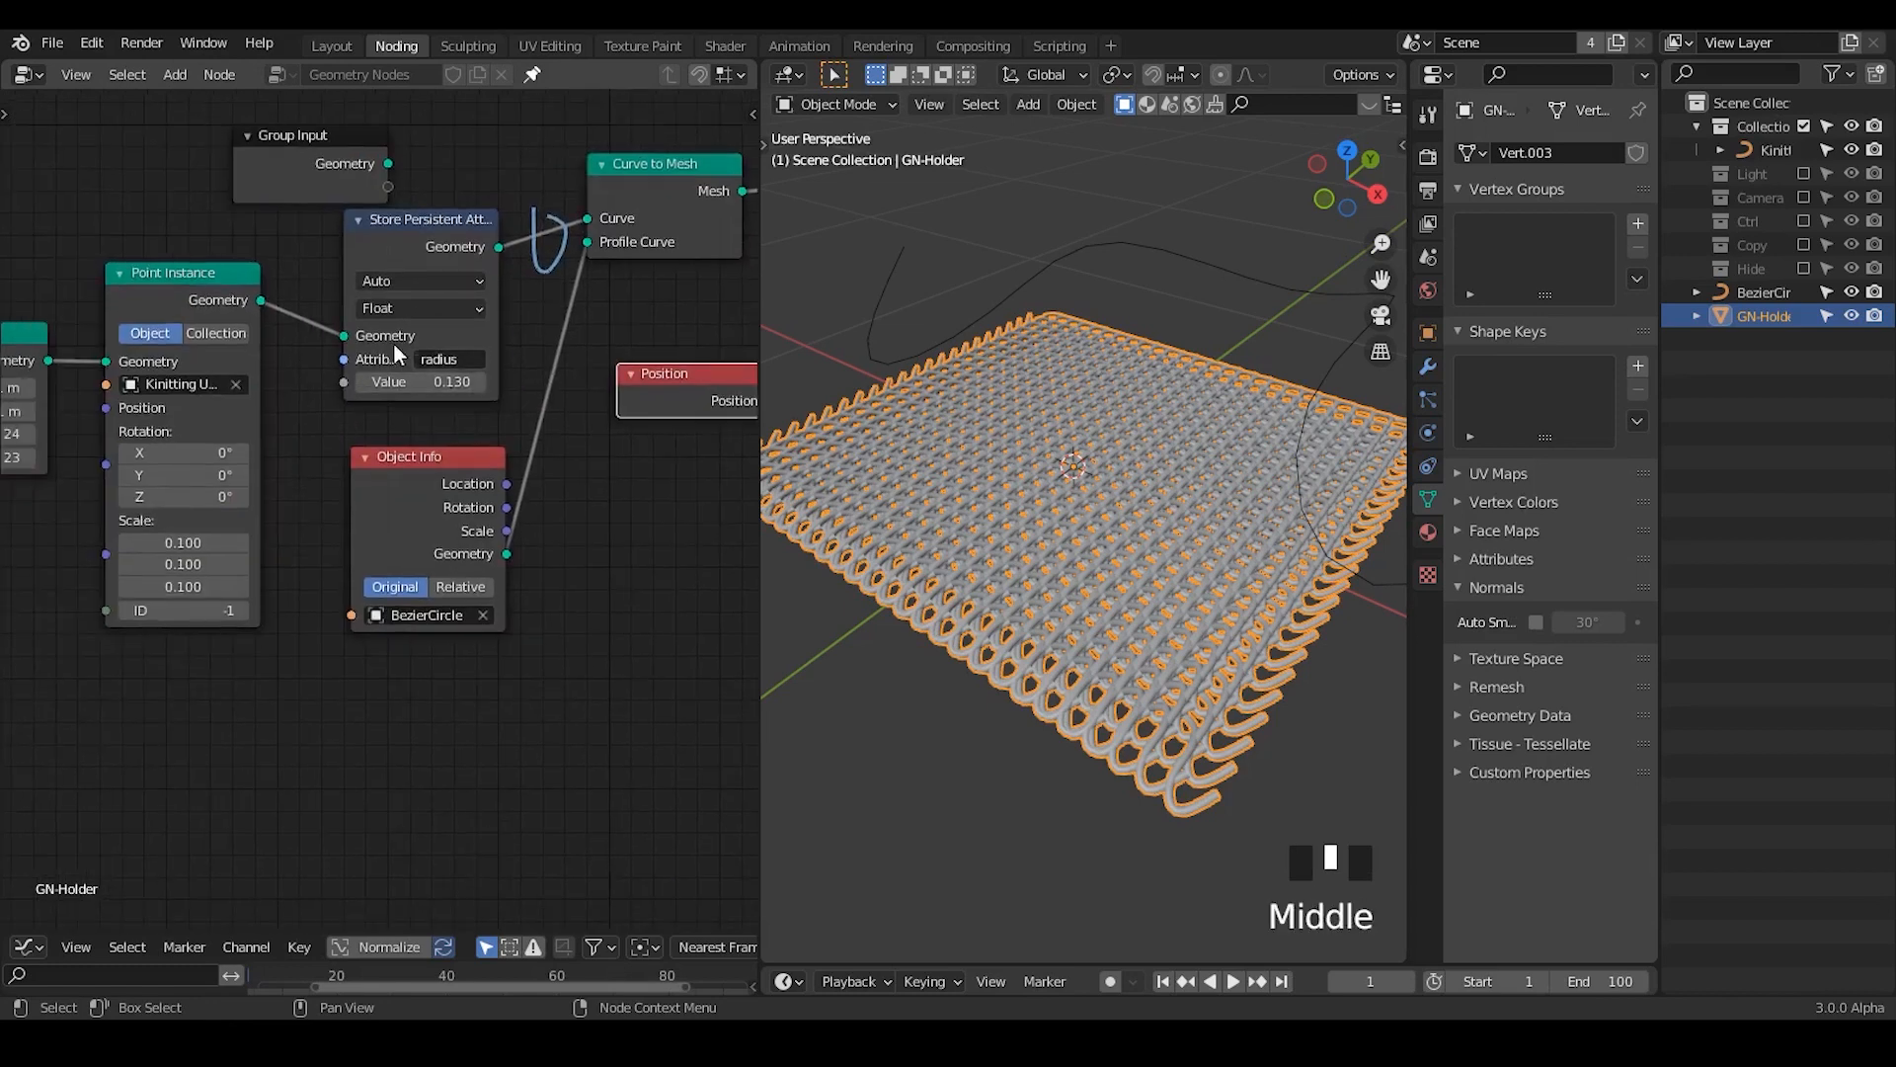
- Duplicate the radius Store Persistent Attribute node and insert the copy between Curve to Mesh and Group Output
click(428, 242)
middle_drag(427, 242, 225, 303)
key(shift+d)
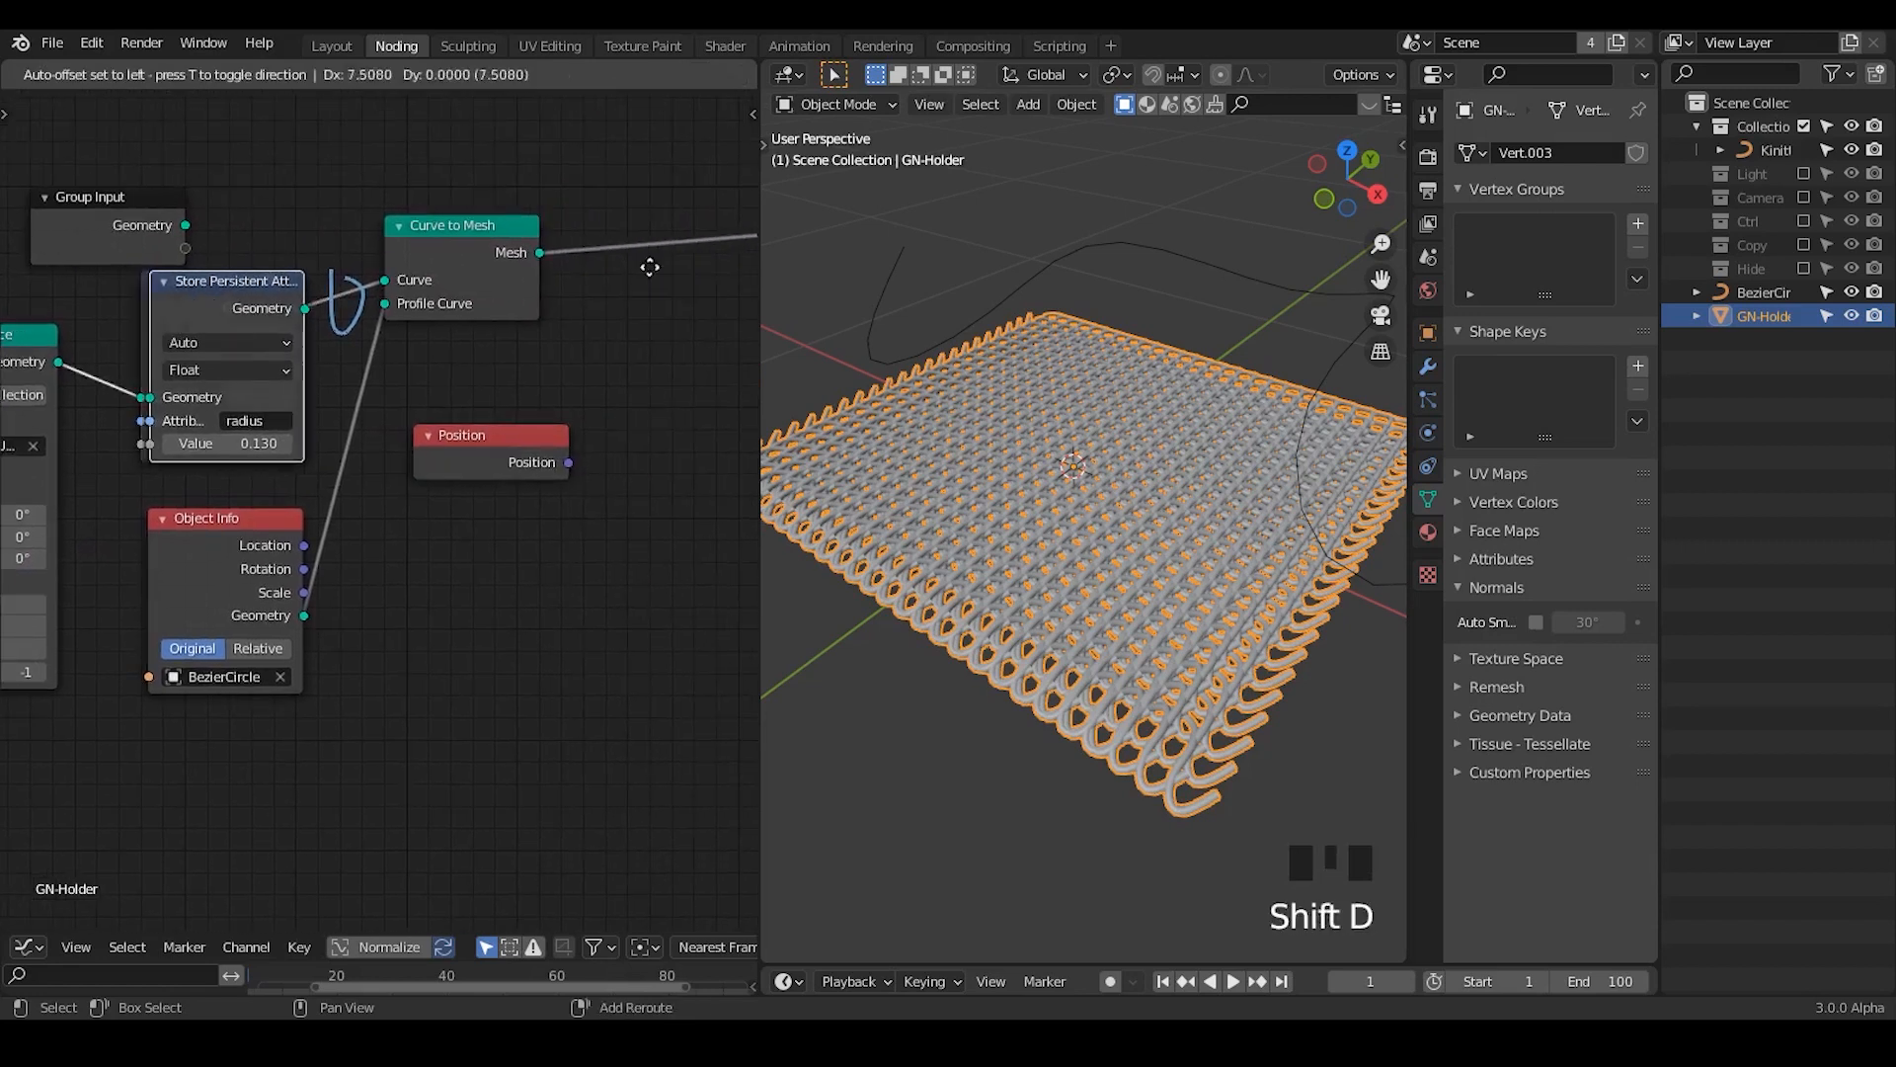
click(593, 232)
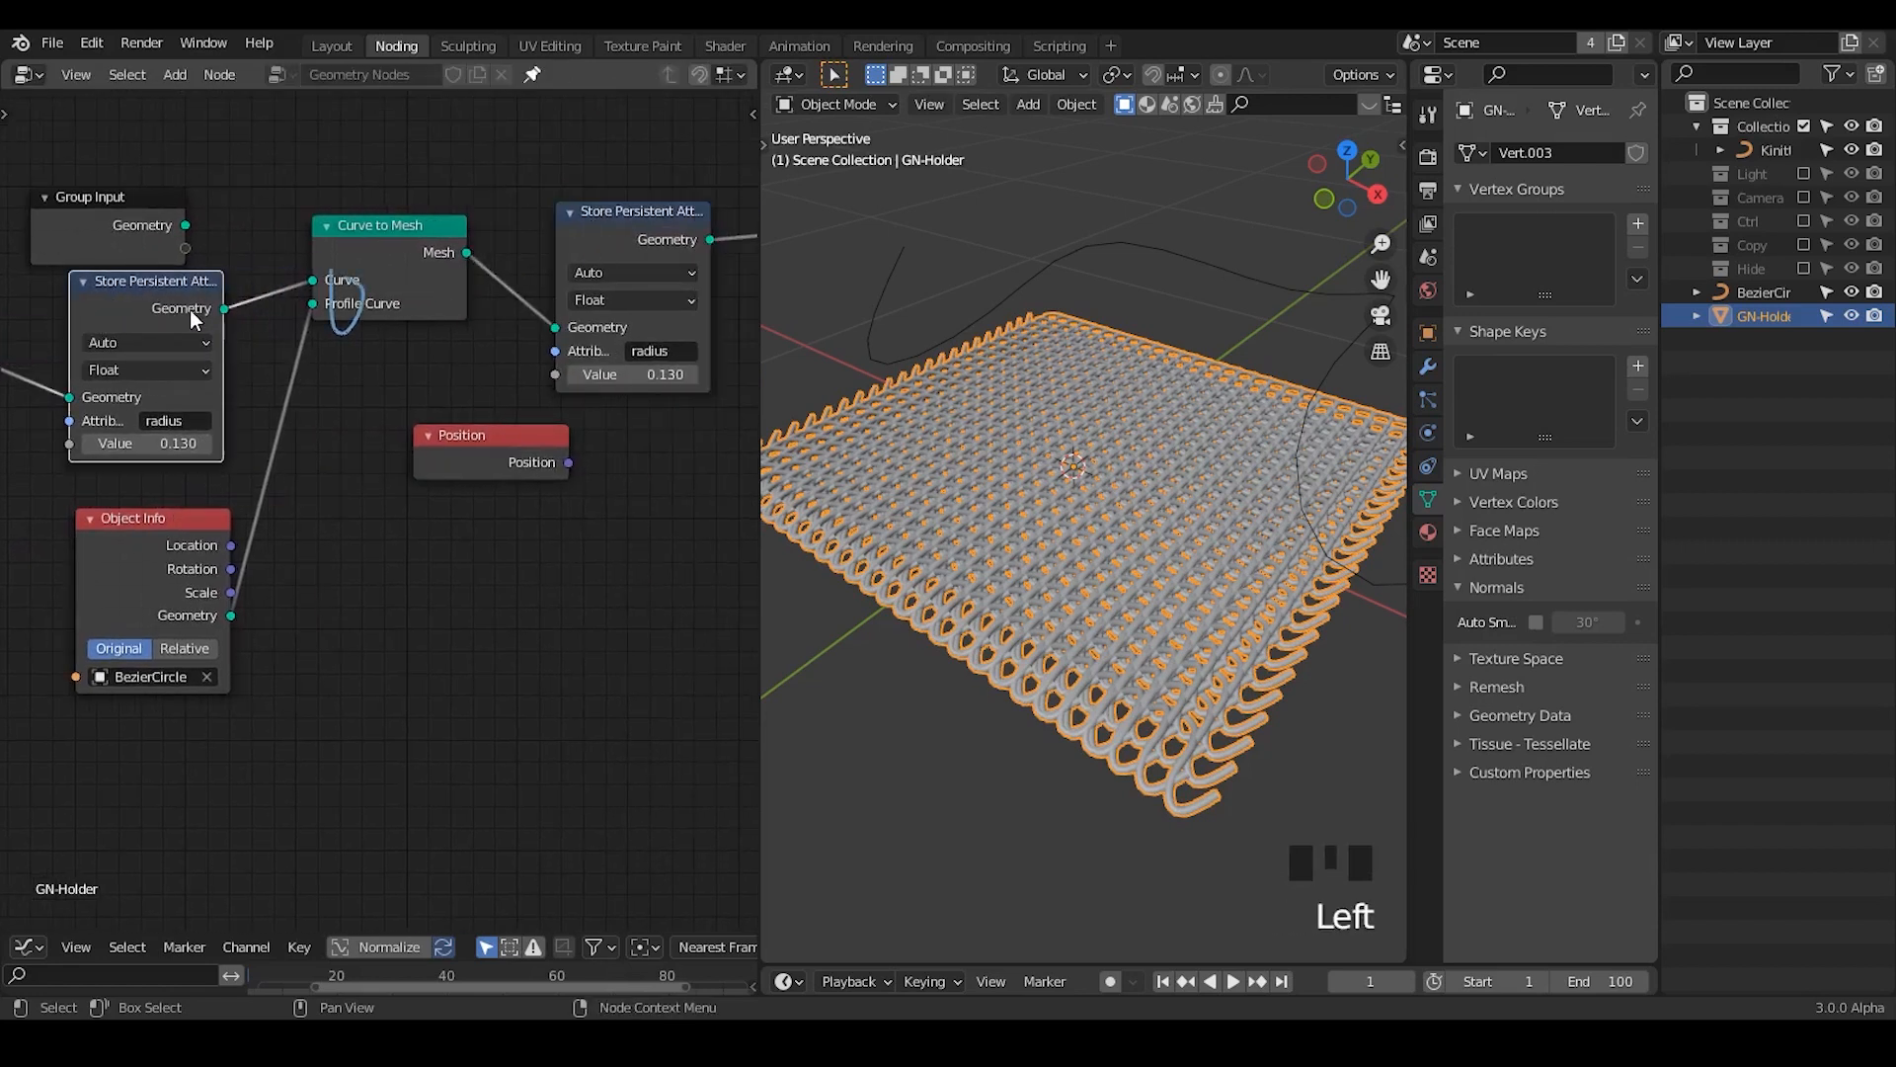
- Mute the original Store Persistent Attribute node and set the copy's radius value to 0.430
key(m)
middle_drag(619, 372, 669, 350)
click(669, 349)
drag(669, 349, 671, 350)
drag(199, 278, 209, 293)
middle_drag(175, 341, 227, 319)
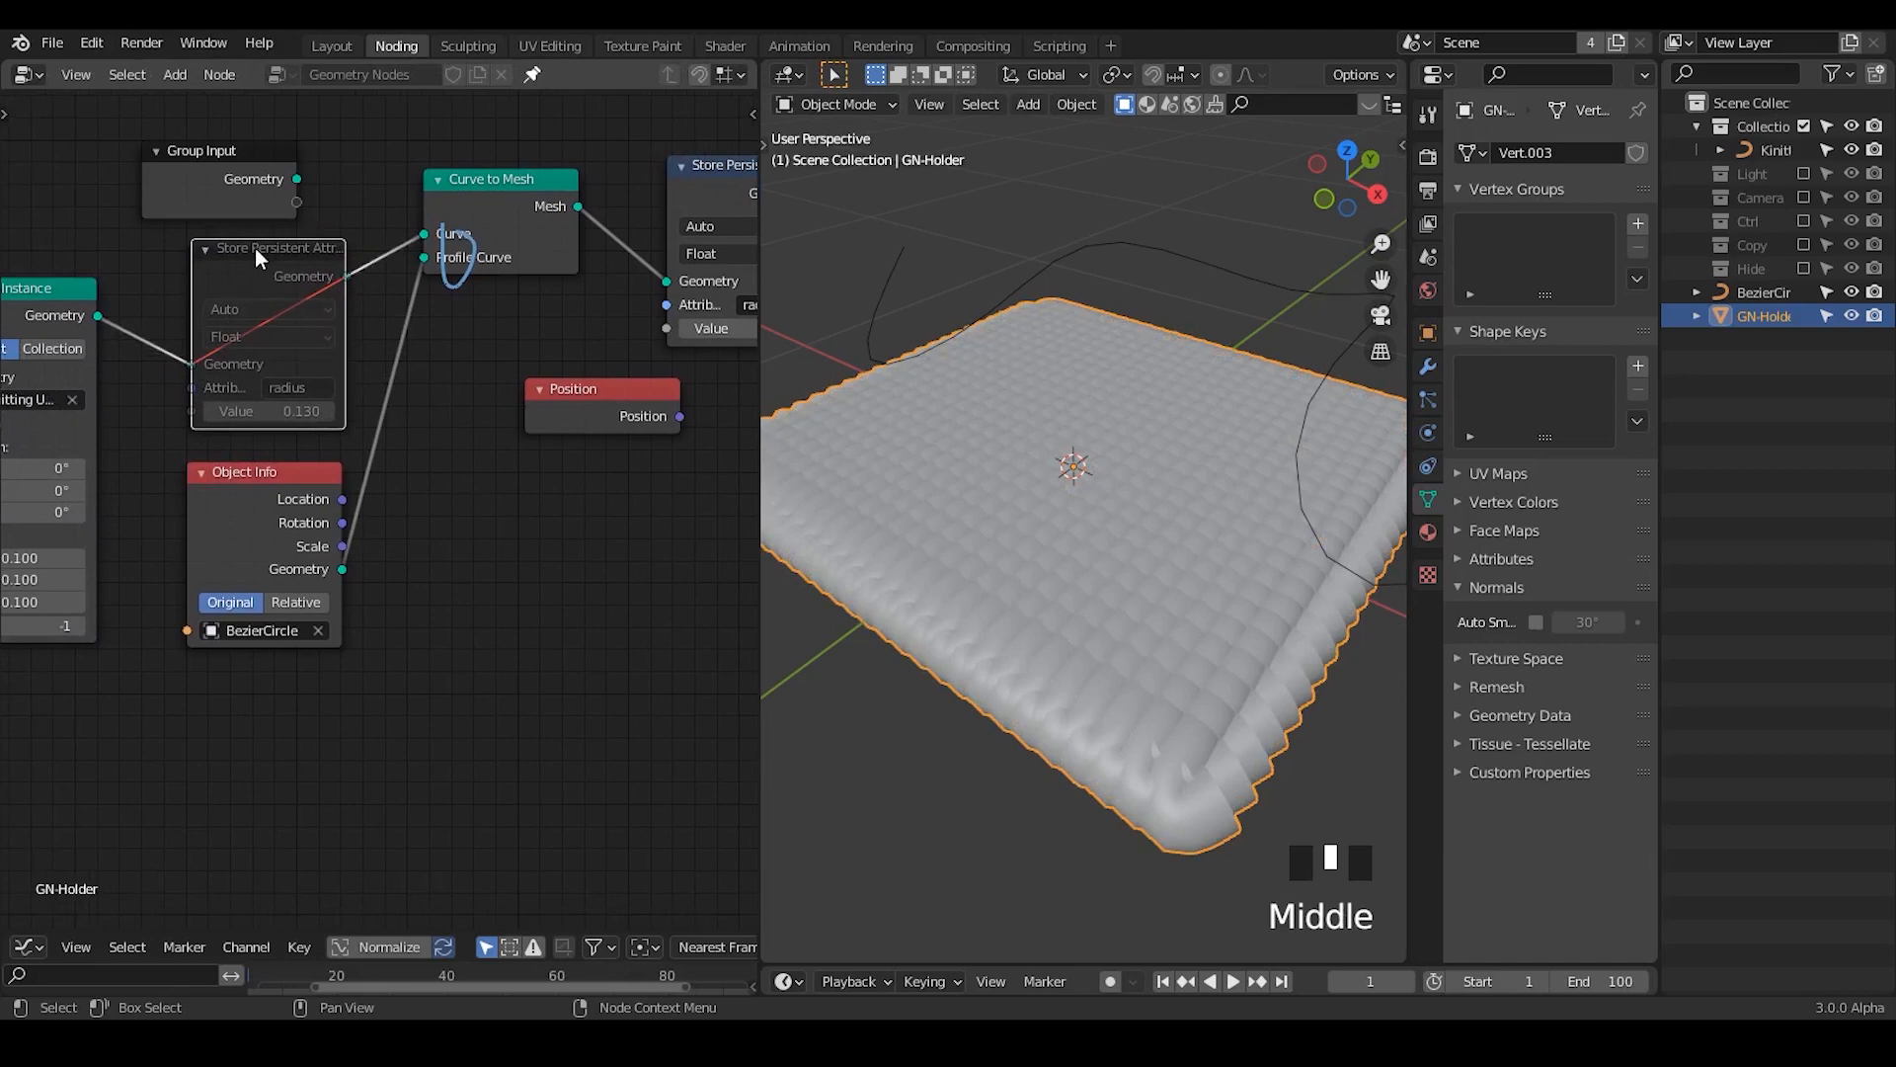
- Unmute the original Store Persistent Attribute node, mute the copy after Curve to Mesh, and erase the annotation mark
key(m)
middle_drag(523, 396, 364, 417)
click(556, 227)
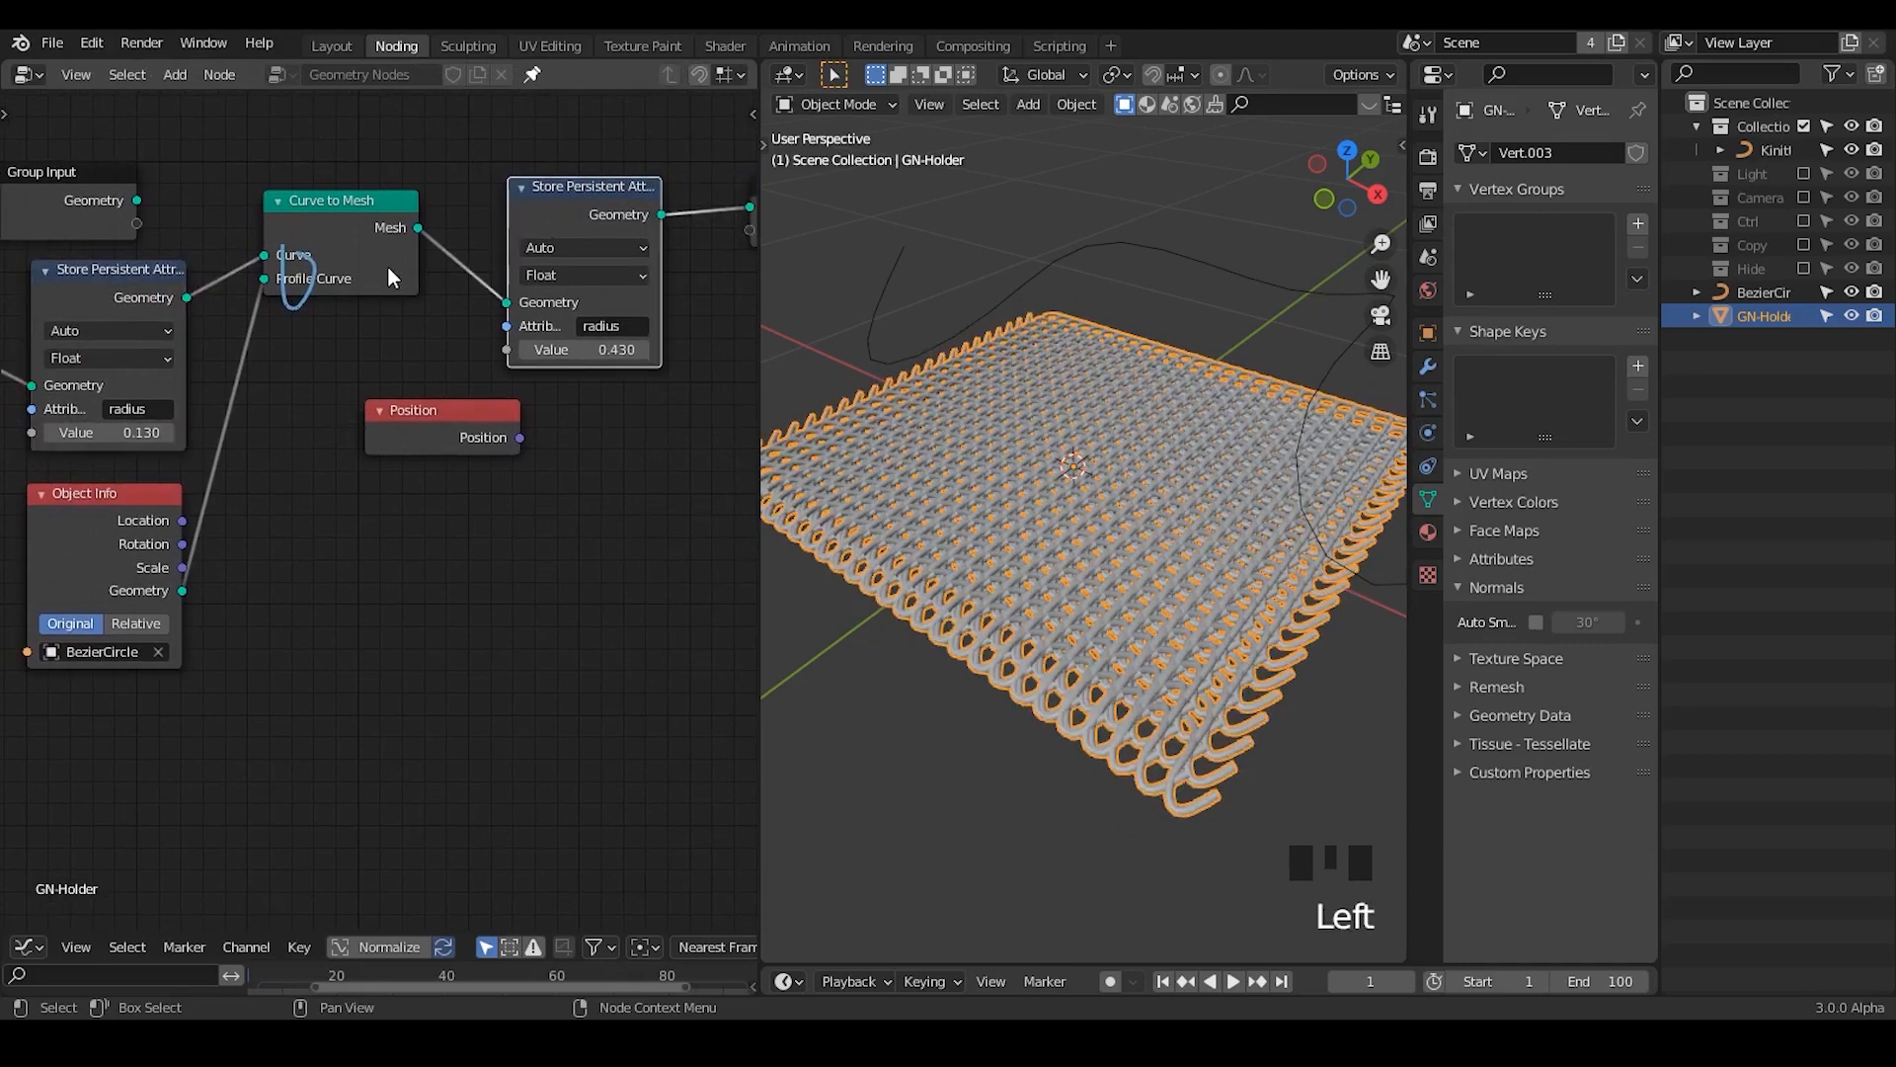
key(m)
mouse_move(312, 240)
right_down()
mouse_move(316, 272)
mouse_move(368, 288)
right_up()
- Delete the copied Store Persistent Attribute node while keeping Curve to Mesh linked to Group Output
click(570, 231)
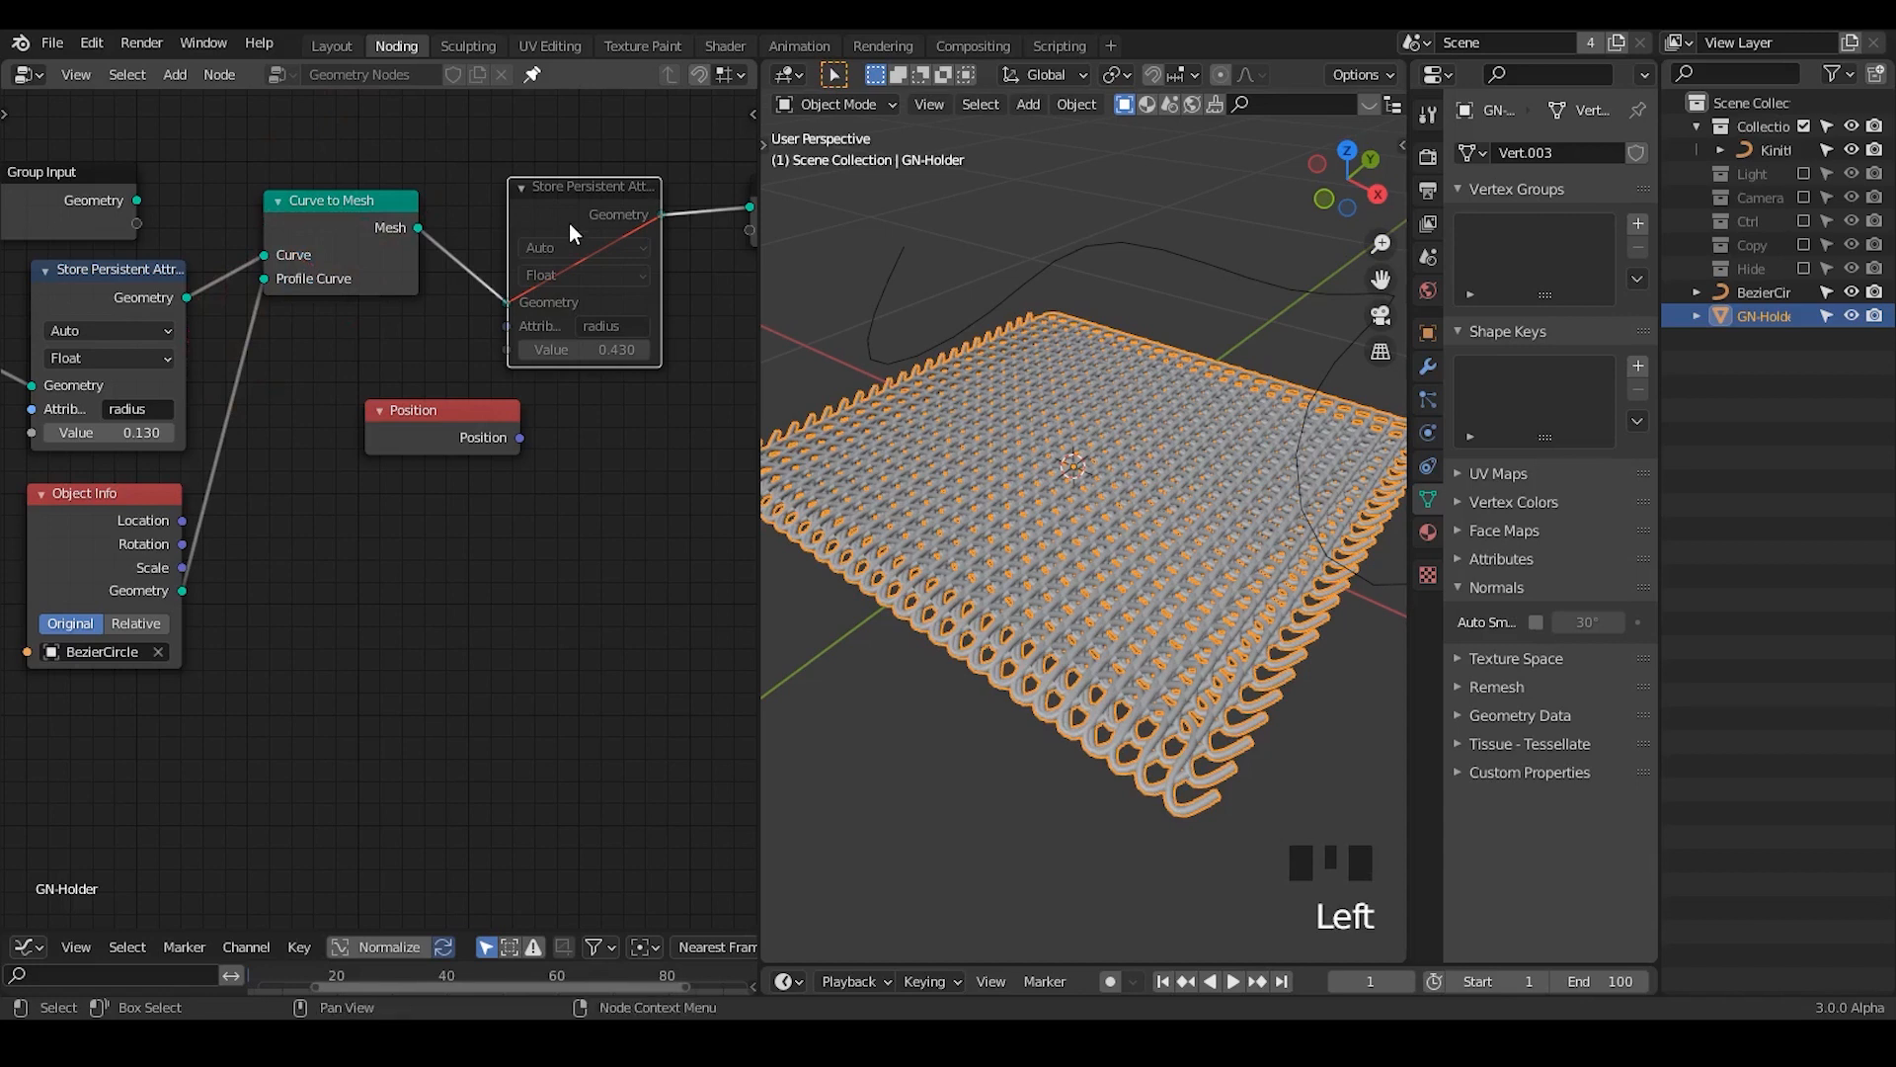
shift+click(570, 231)
click(576, 220)
key(ctrl+x)
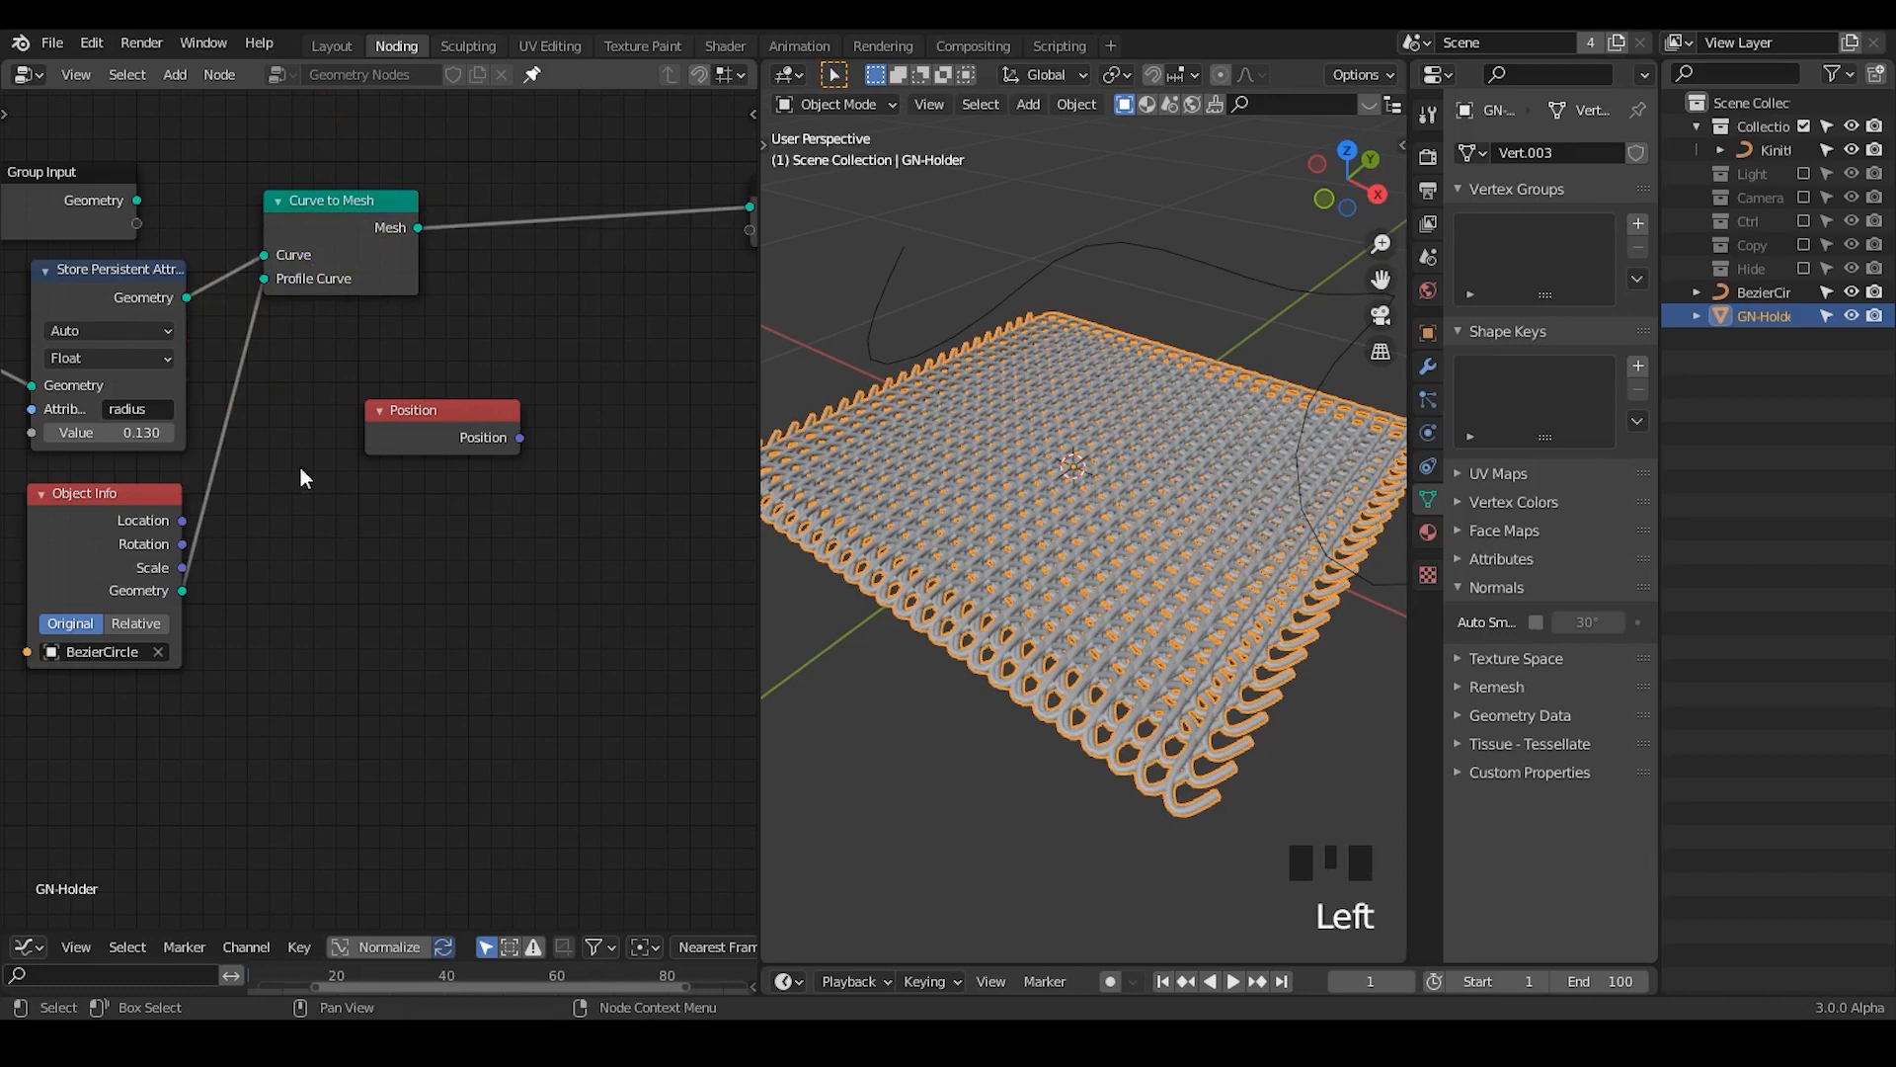
- Spread out the Group Output and Position nodes to make room for more nodes between them
middle_drag(301, 468, 475, 403)
drag(496, 172, 542, 170)
middle_drag(608, 296, 434, 332)
drag(405, 381, 350, 390)
- Add a Separate XYZ node beside the Position node and connect Position to its Vector input
middle_drag(597, 417, 508, 424)
key(ctrl+a)
text(separate)
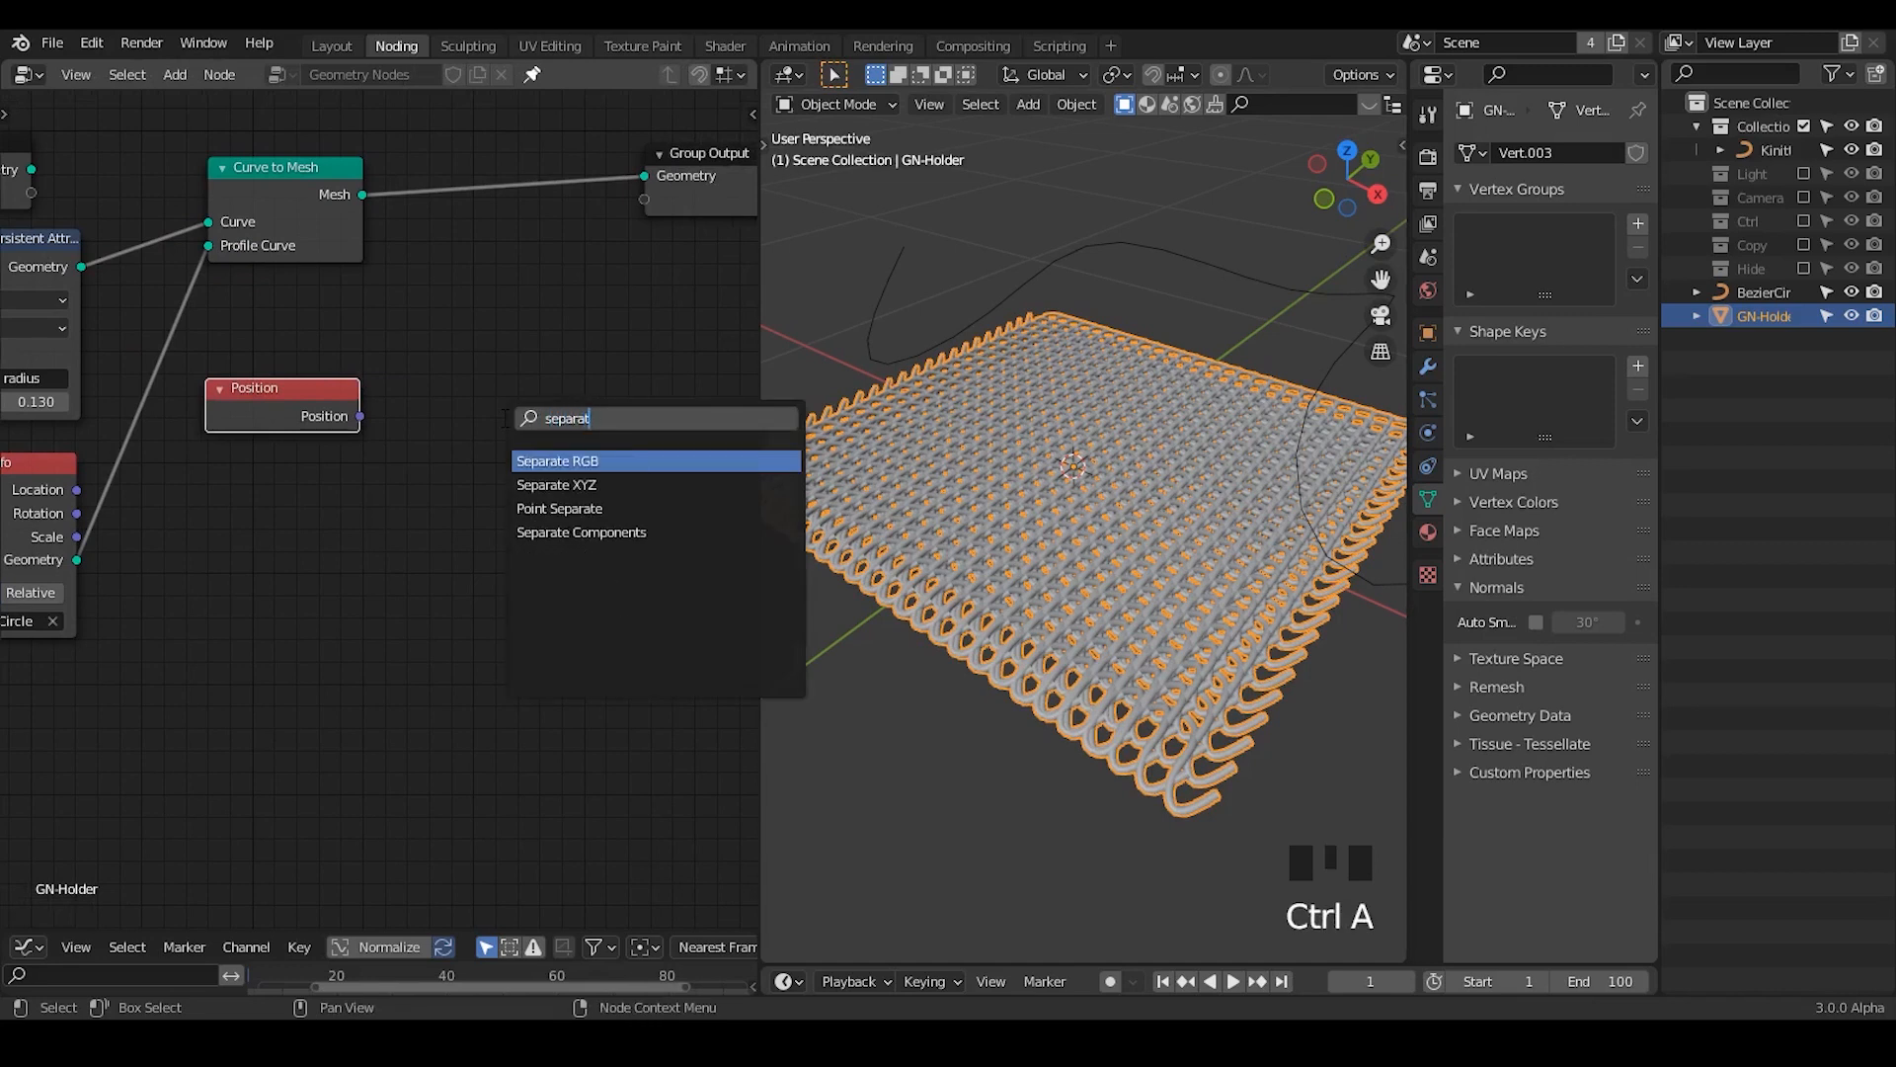
key(Down)
key(Return)
click(421, 310)
drag(361, 415, 434, 472)
ctrl+middle_drag(435, 472, 486, 422)
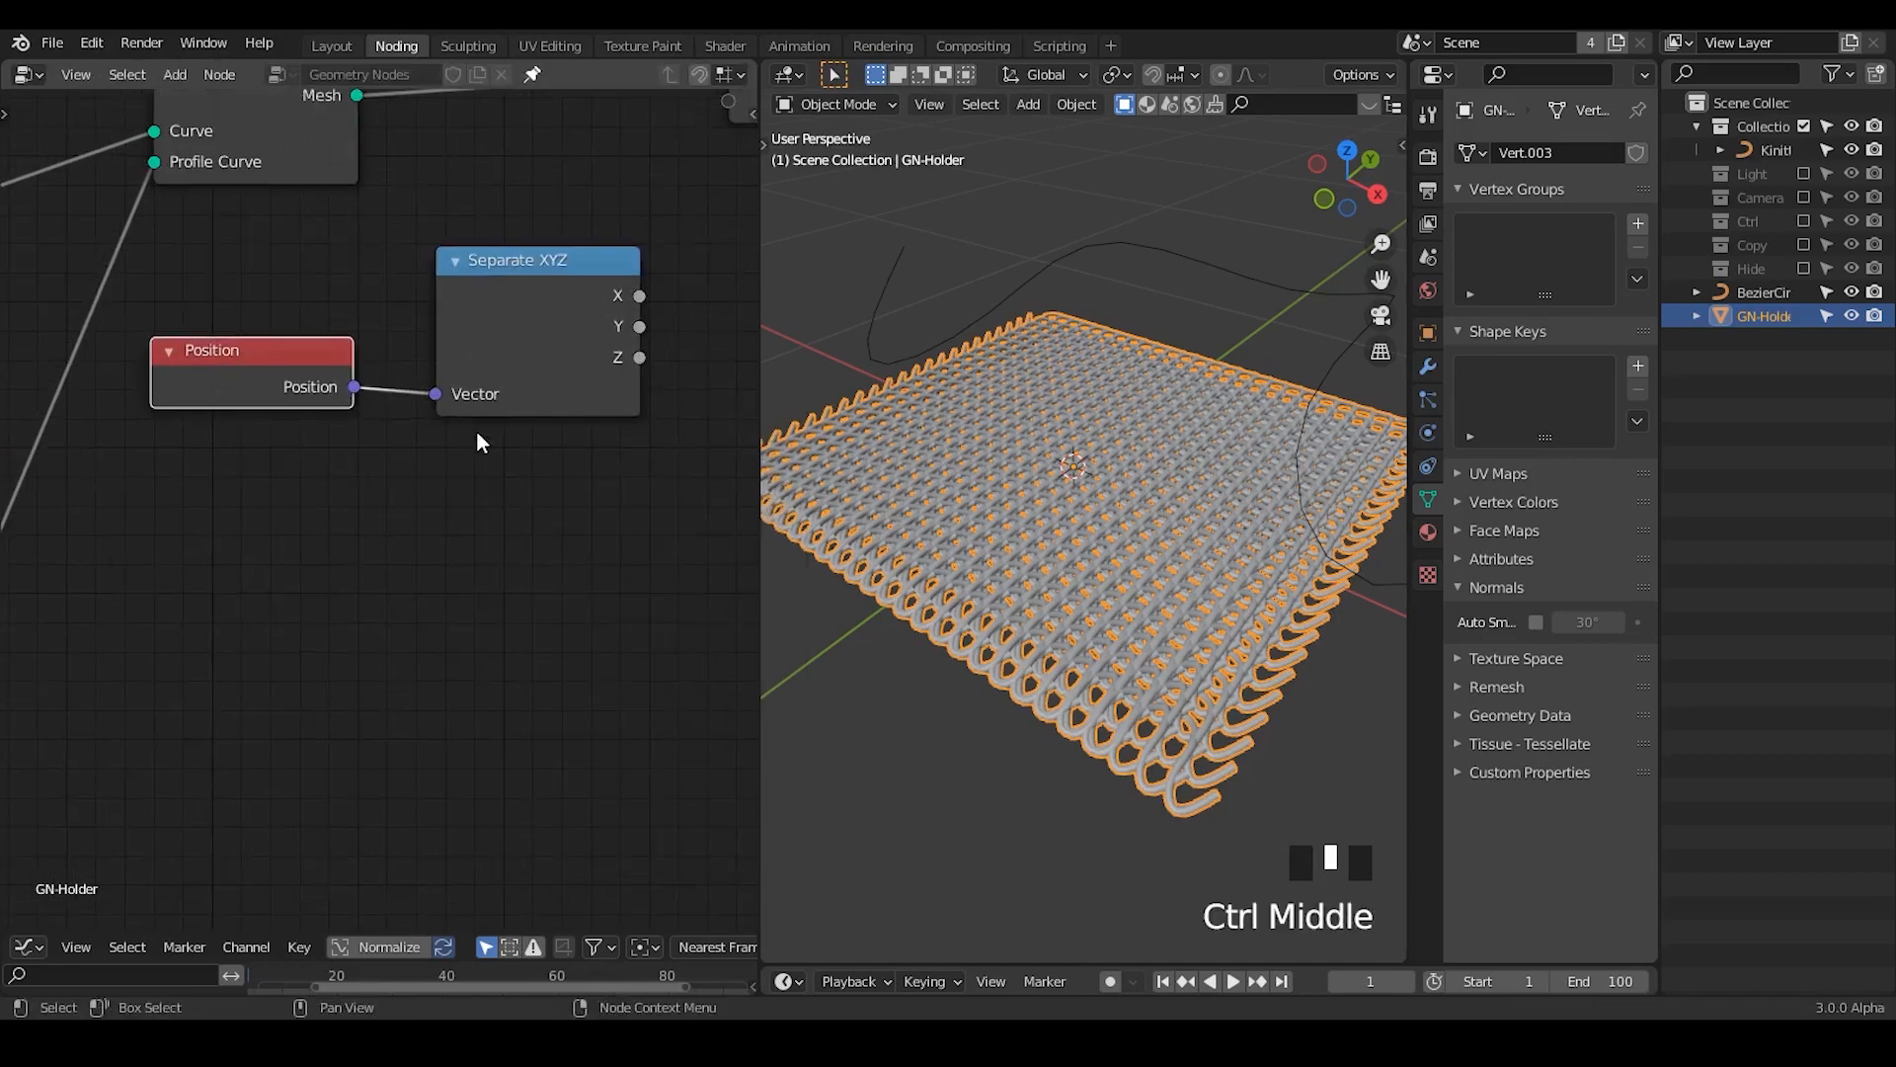
click(457, 472)
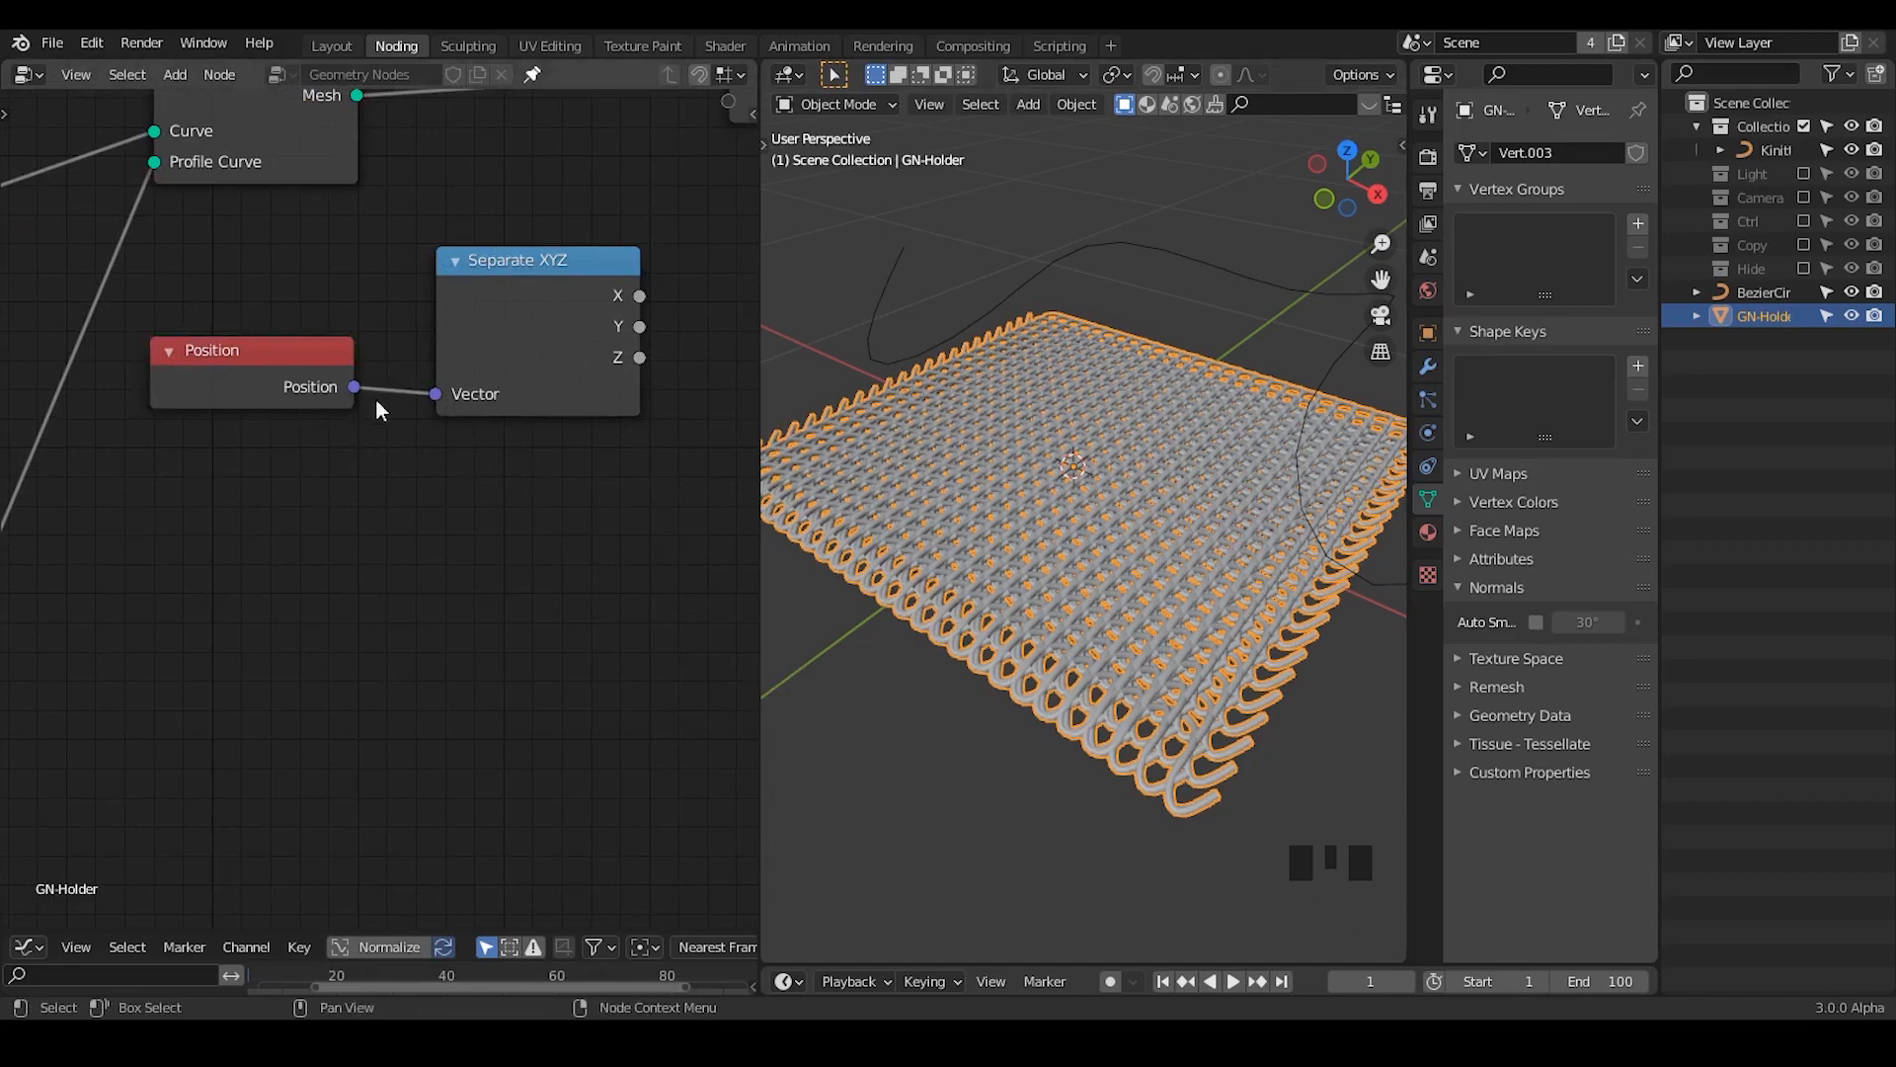
- Search the available nodes for "attribute separate"
key(shift+a)
text(attribute separate)
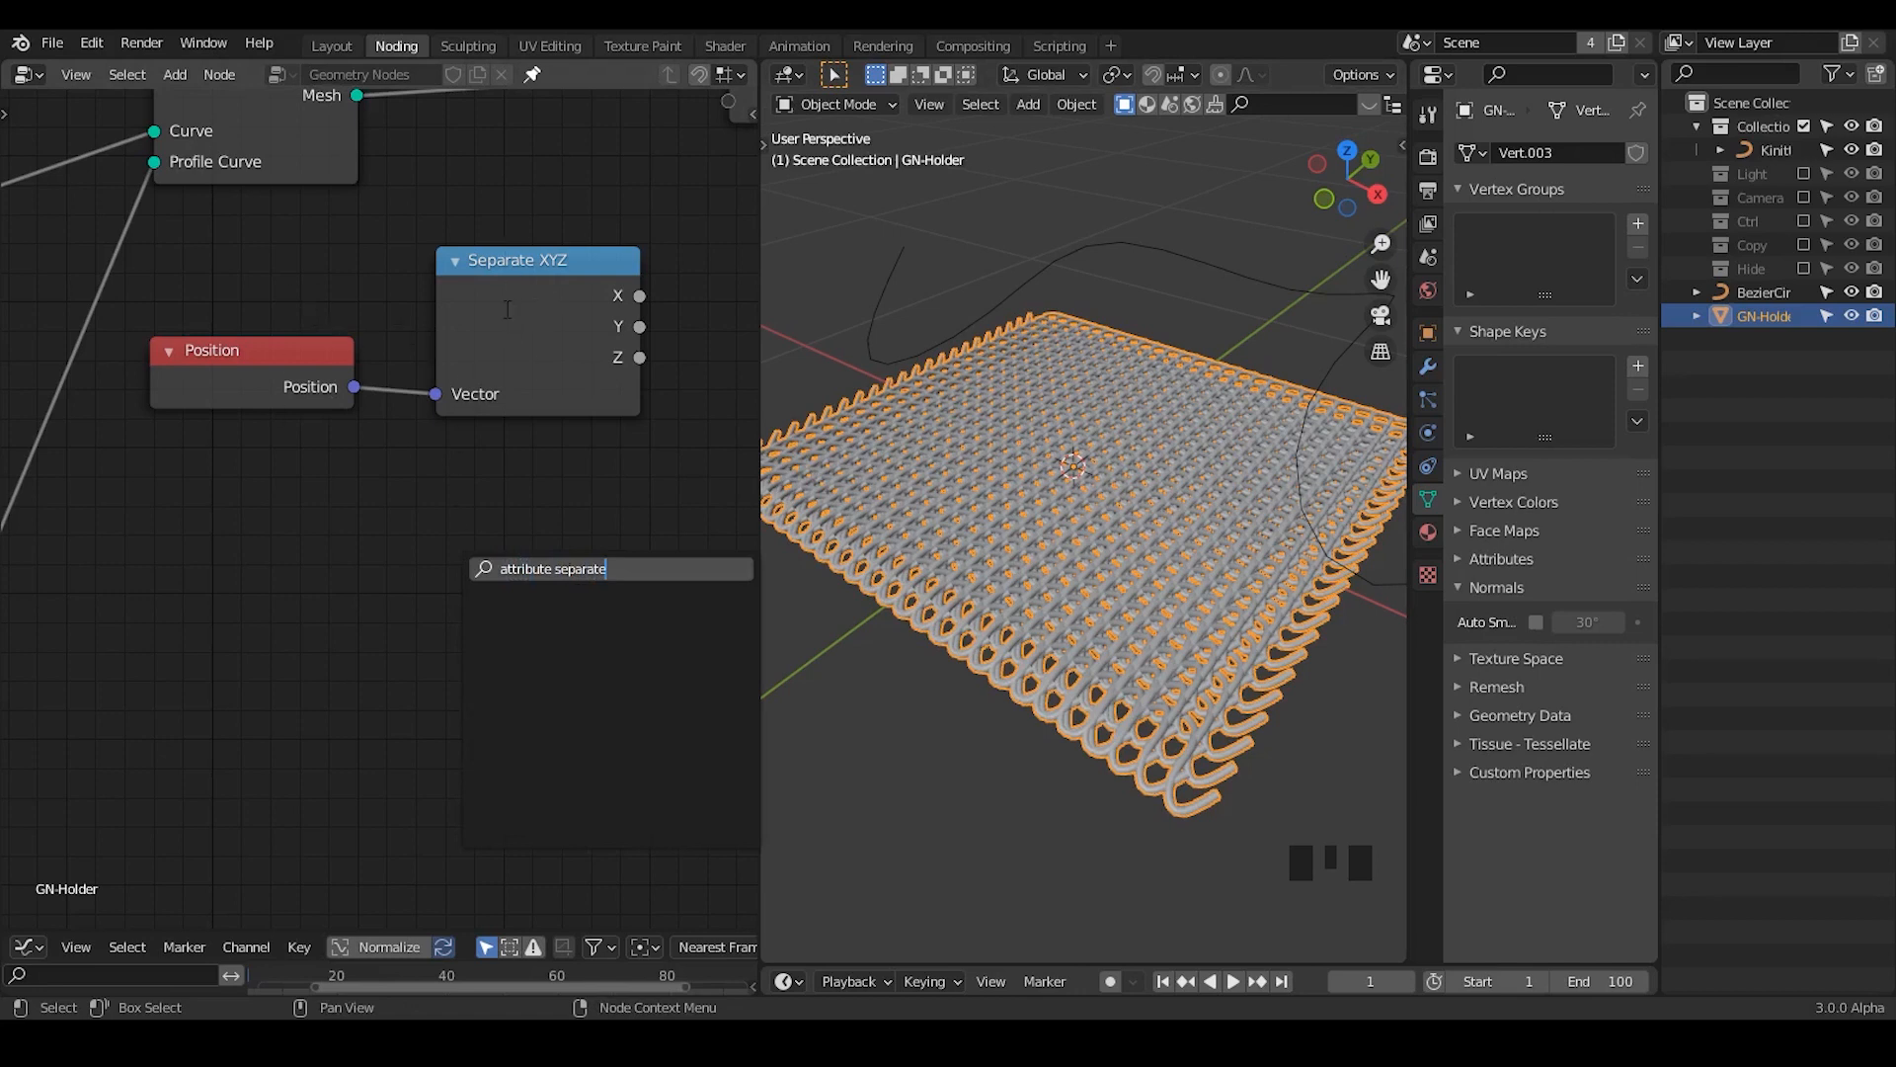
key(Escape)
- Widen the node editor and add an Object Info node below the Separate XYZ node
middle_drag(494, 342, 771, 392)
drag(760, 387, 850, 377)
key(ctrl+a)
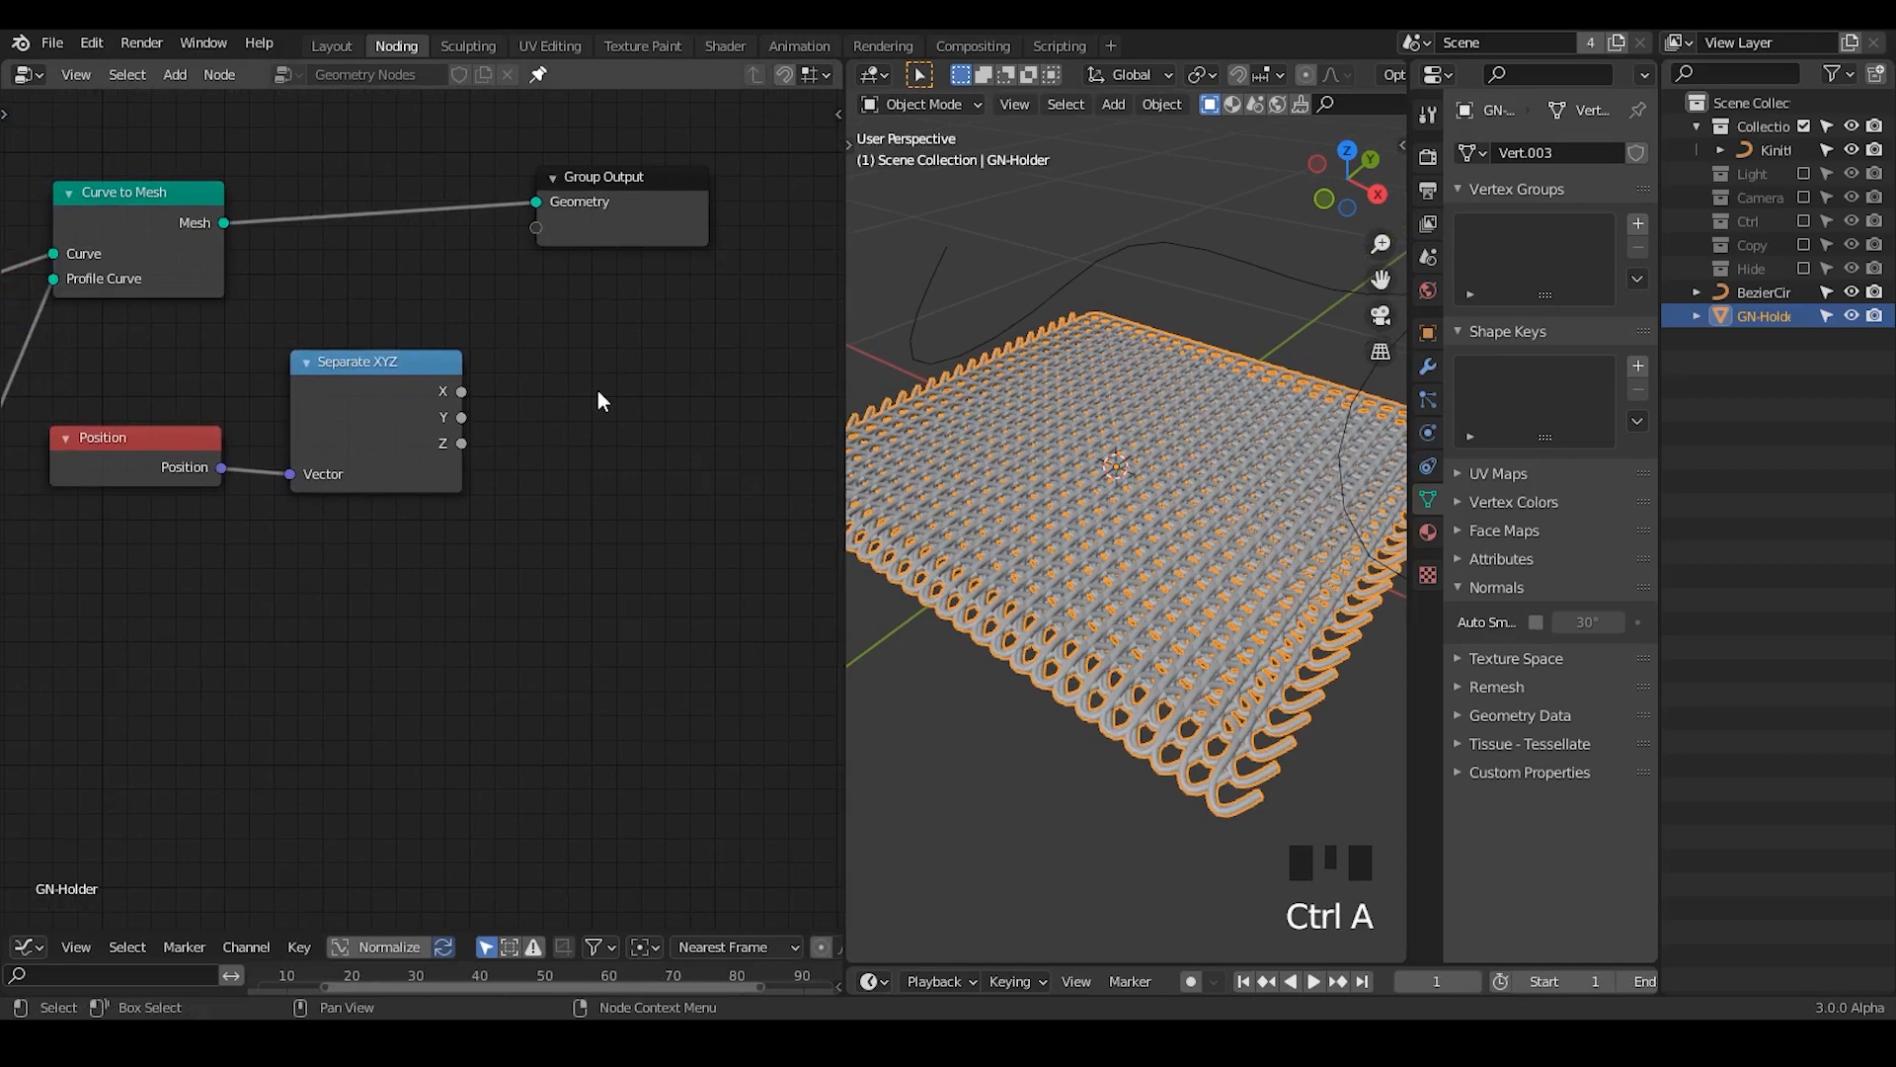
key(ctrl+a)
text(object)
key(Return)
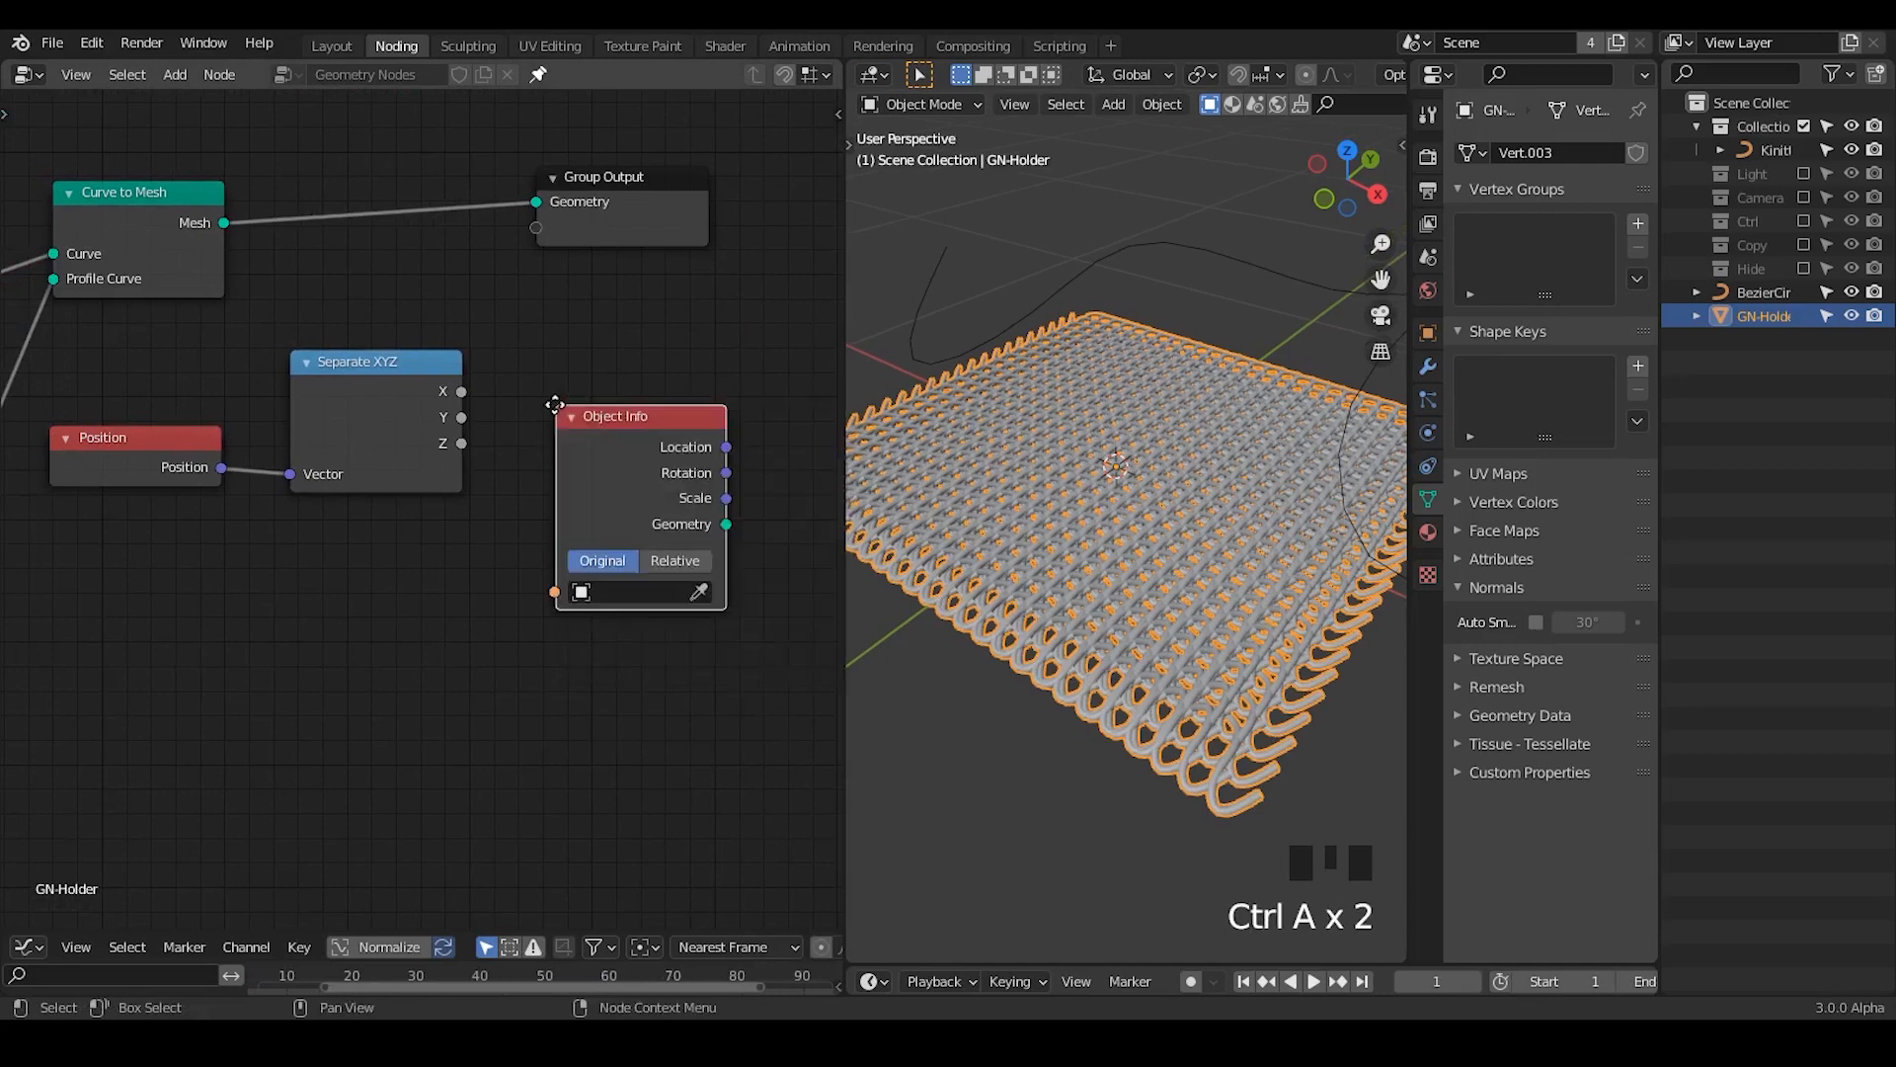
click(274, 569)
- Enable the Ctrl collection and select the Controller empty inside it
click(1801, 221)
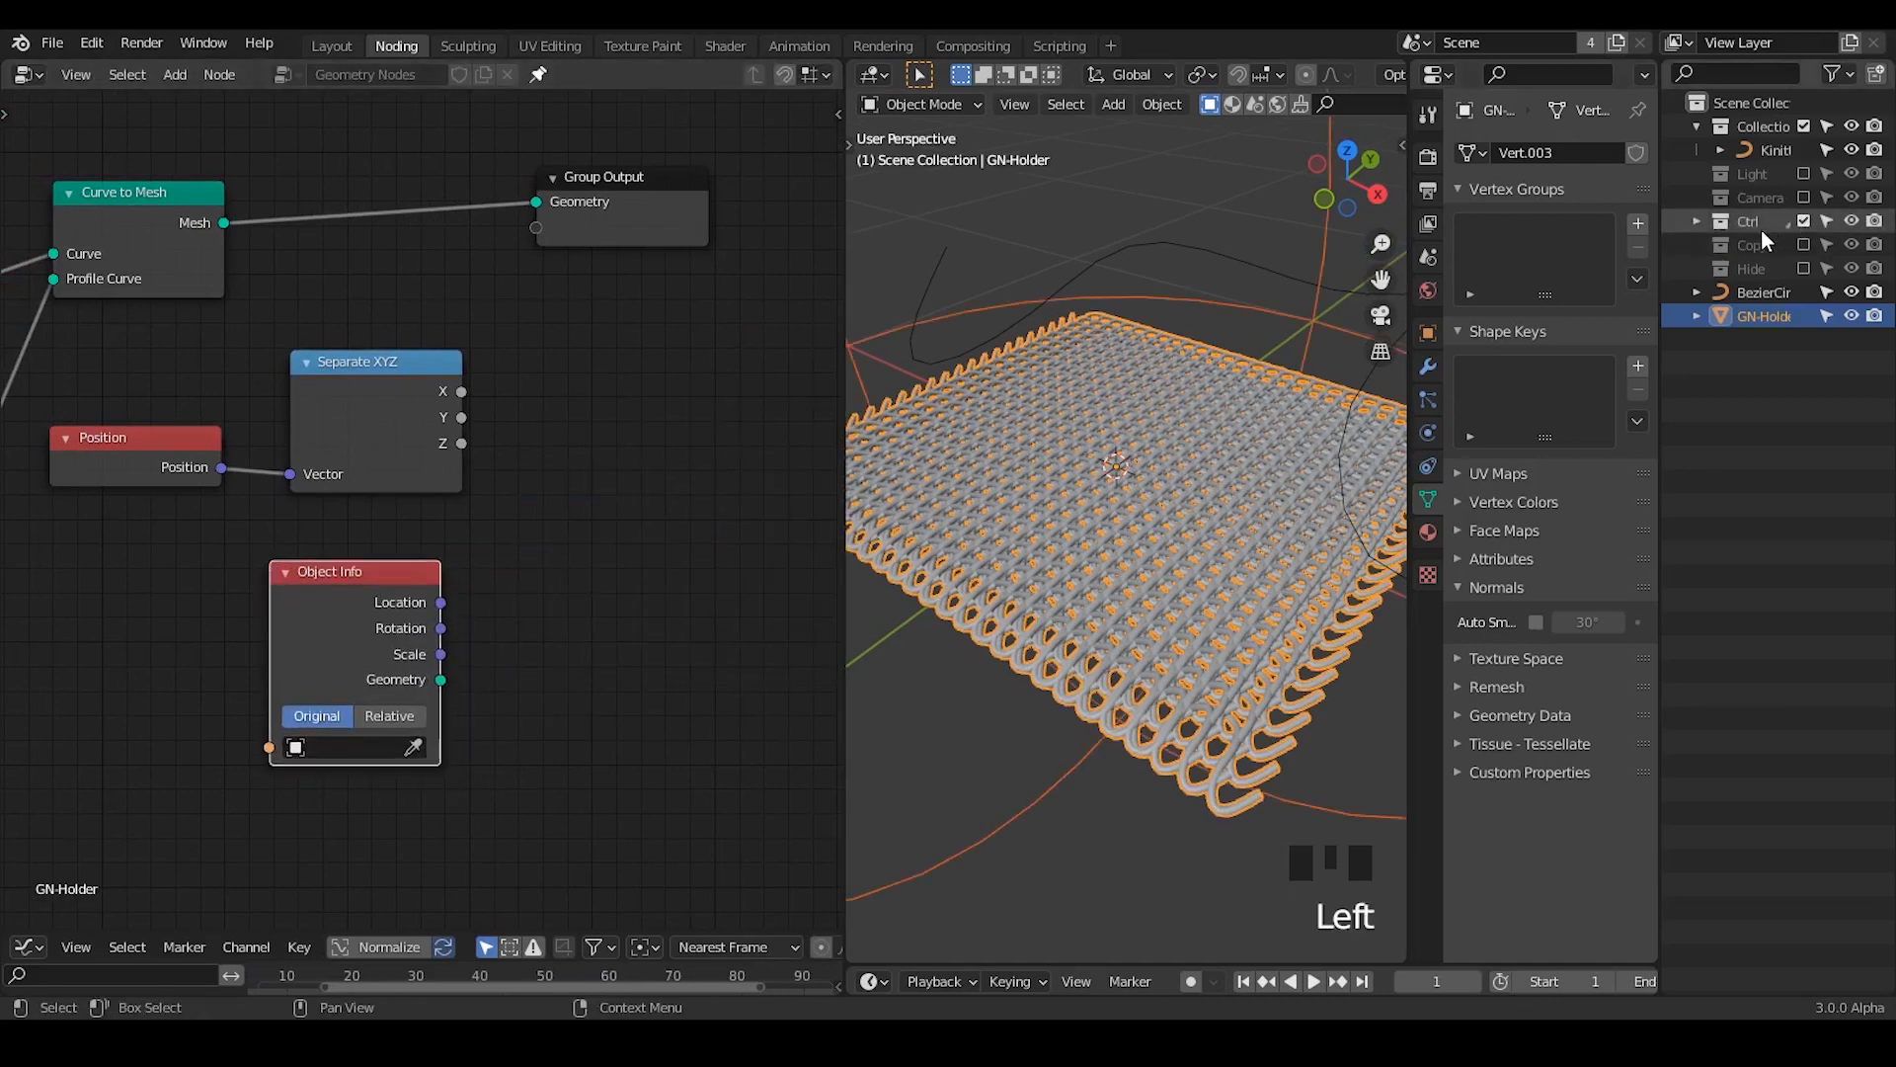
click(1694, 220)
click(1776, 247)
- Display the Controller empty as Arrows and try moving it around the knitted grid
ctrl+middle_drag(1232, 286, 1203, 415)
click(1577, 180)
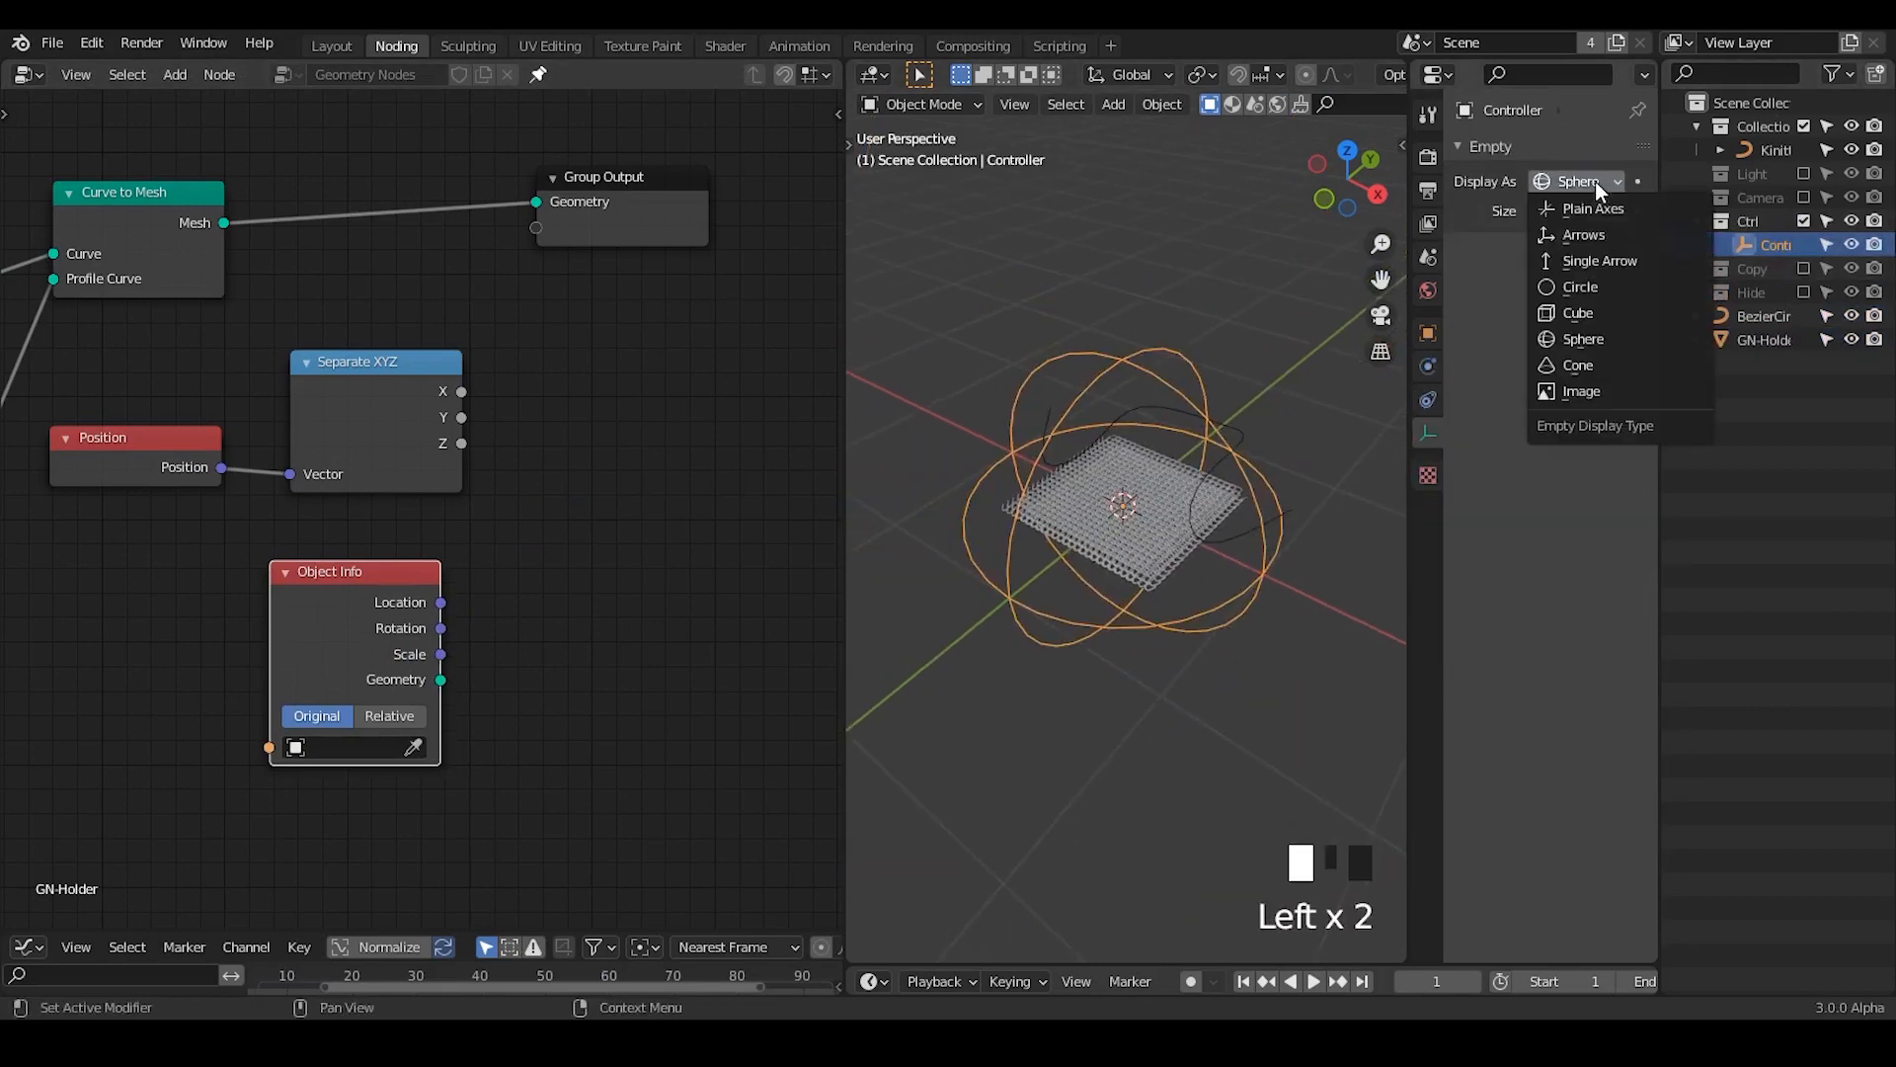
click(1585, 235)
ctrl+middle_drag(1118, 567, 1183, 502)
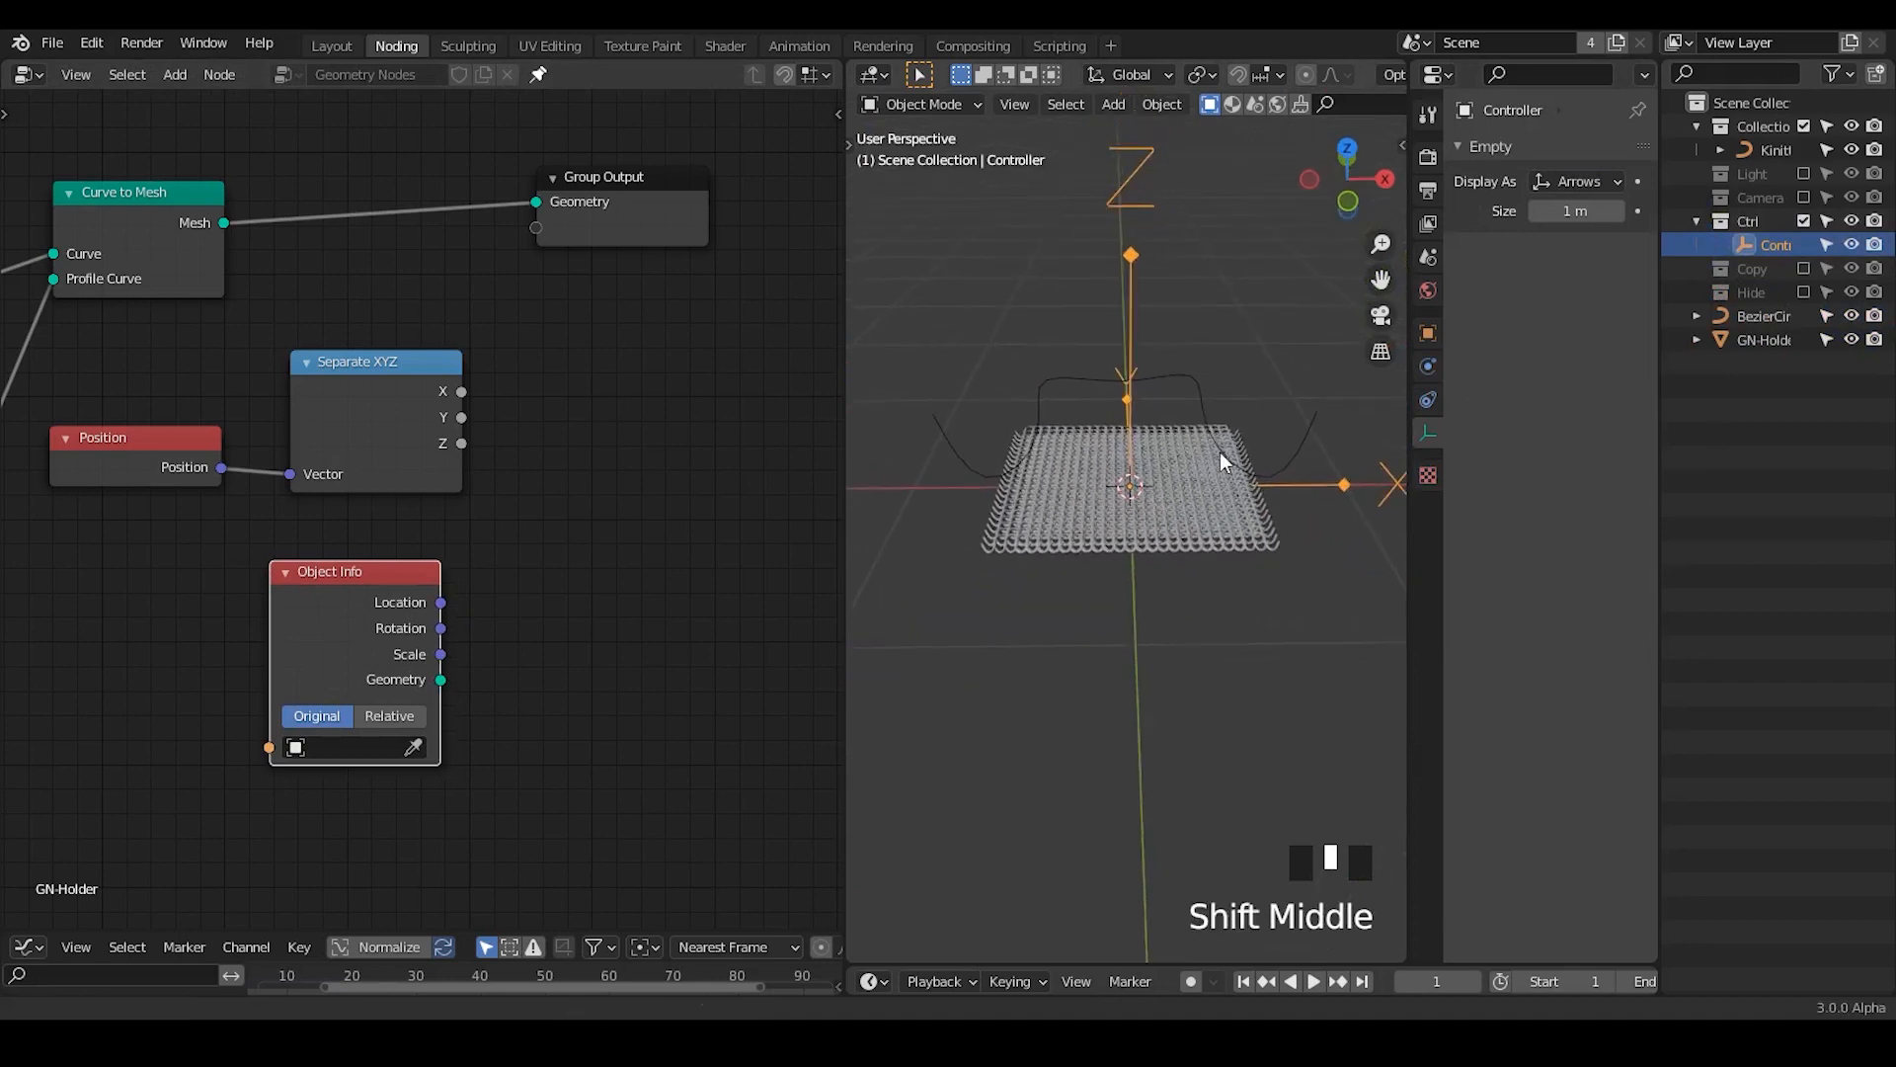
key(g)
right_click(1185, 411)
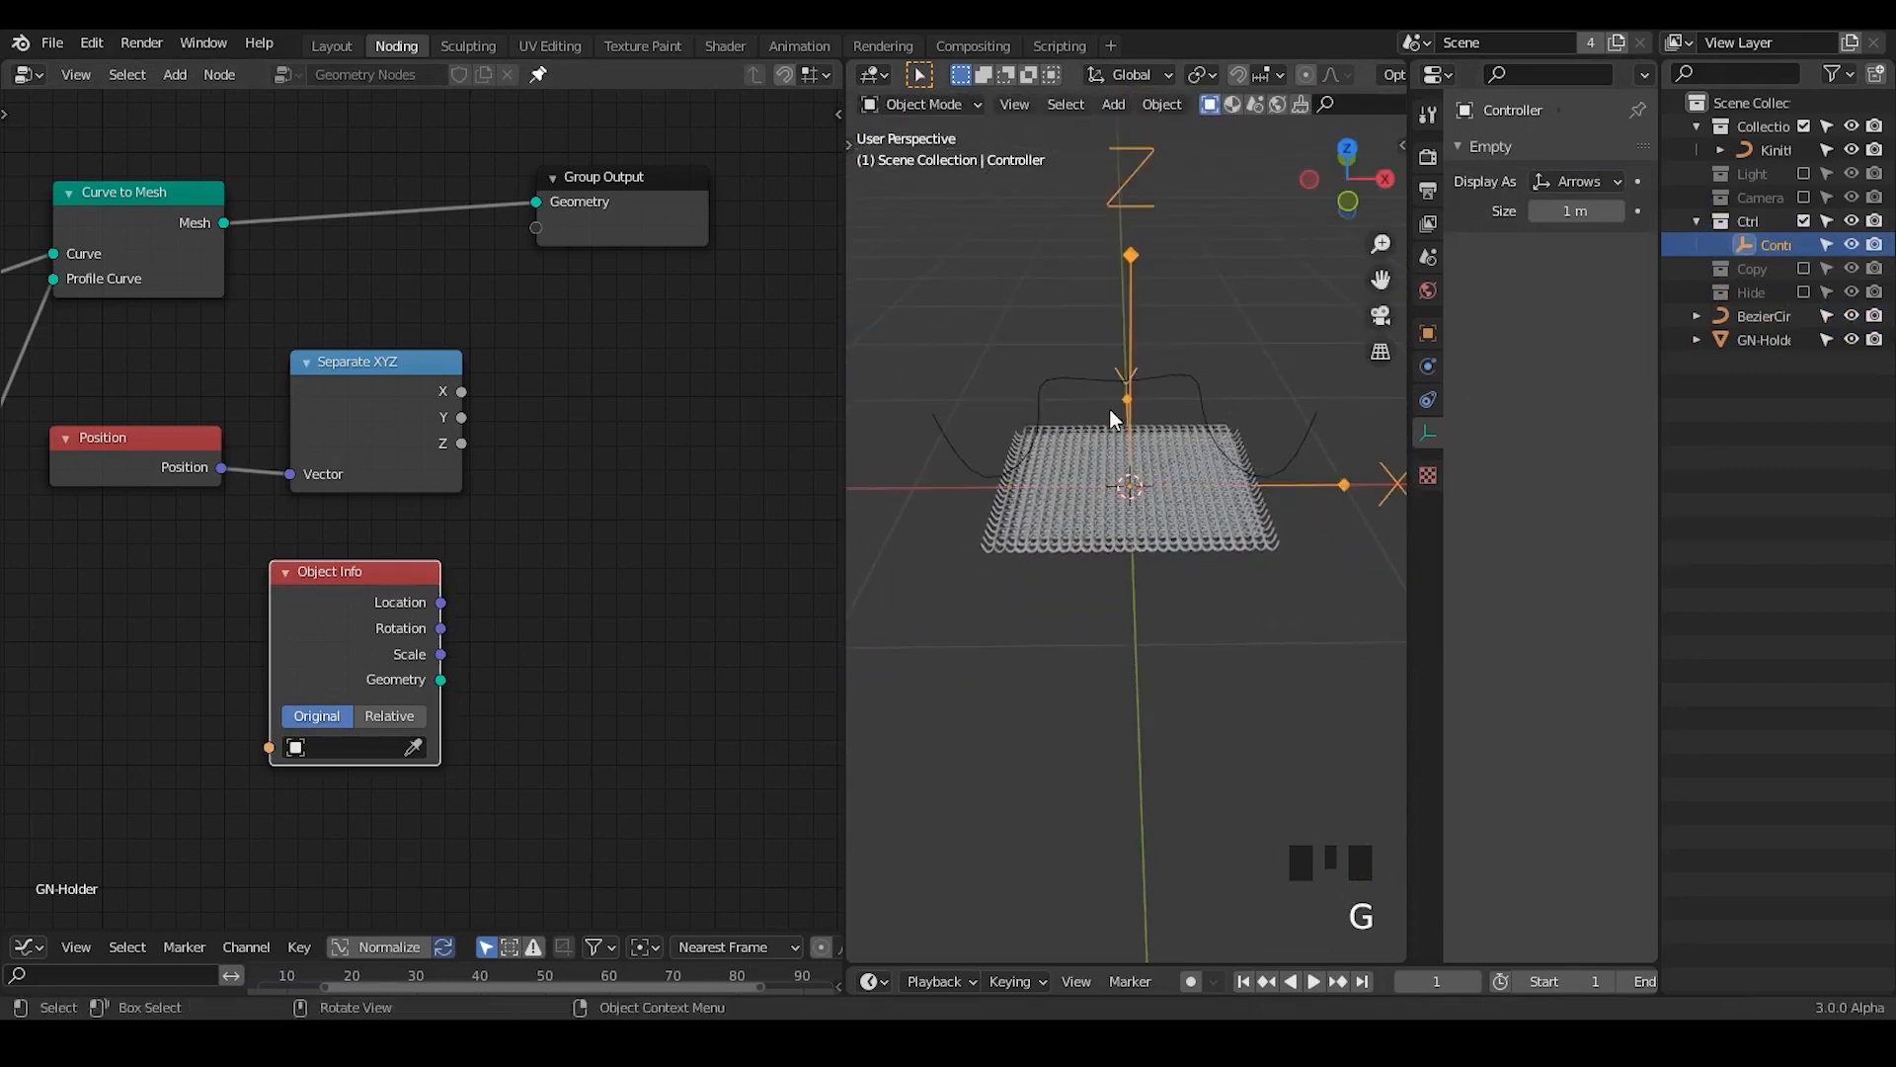
- Add a Math node set to Subtract and connect the X output of Separate XYZ to its first Value
ctrl+middle_drag(603, 582, 497, 417)
key(ctrl+a)
text(math)
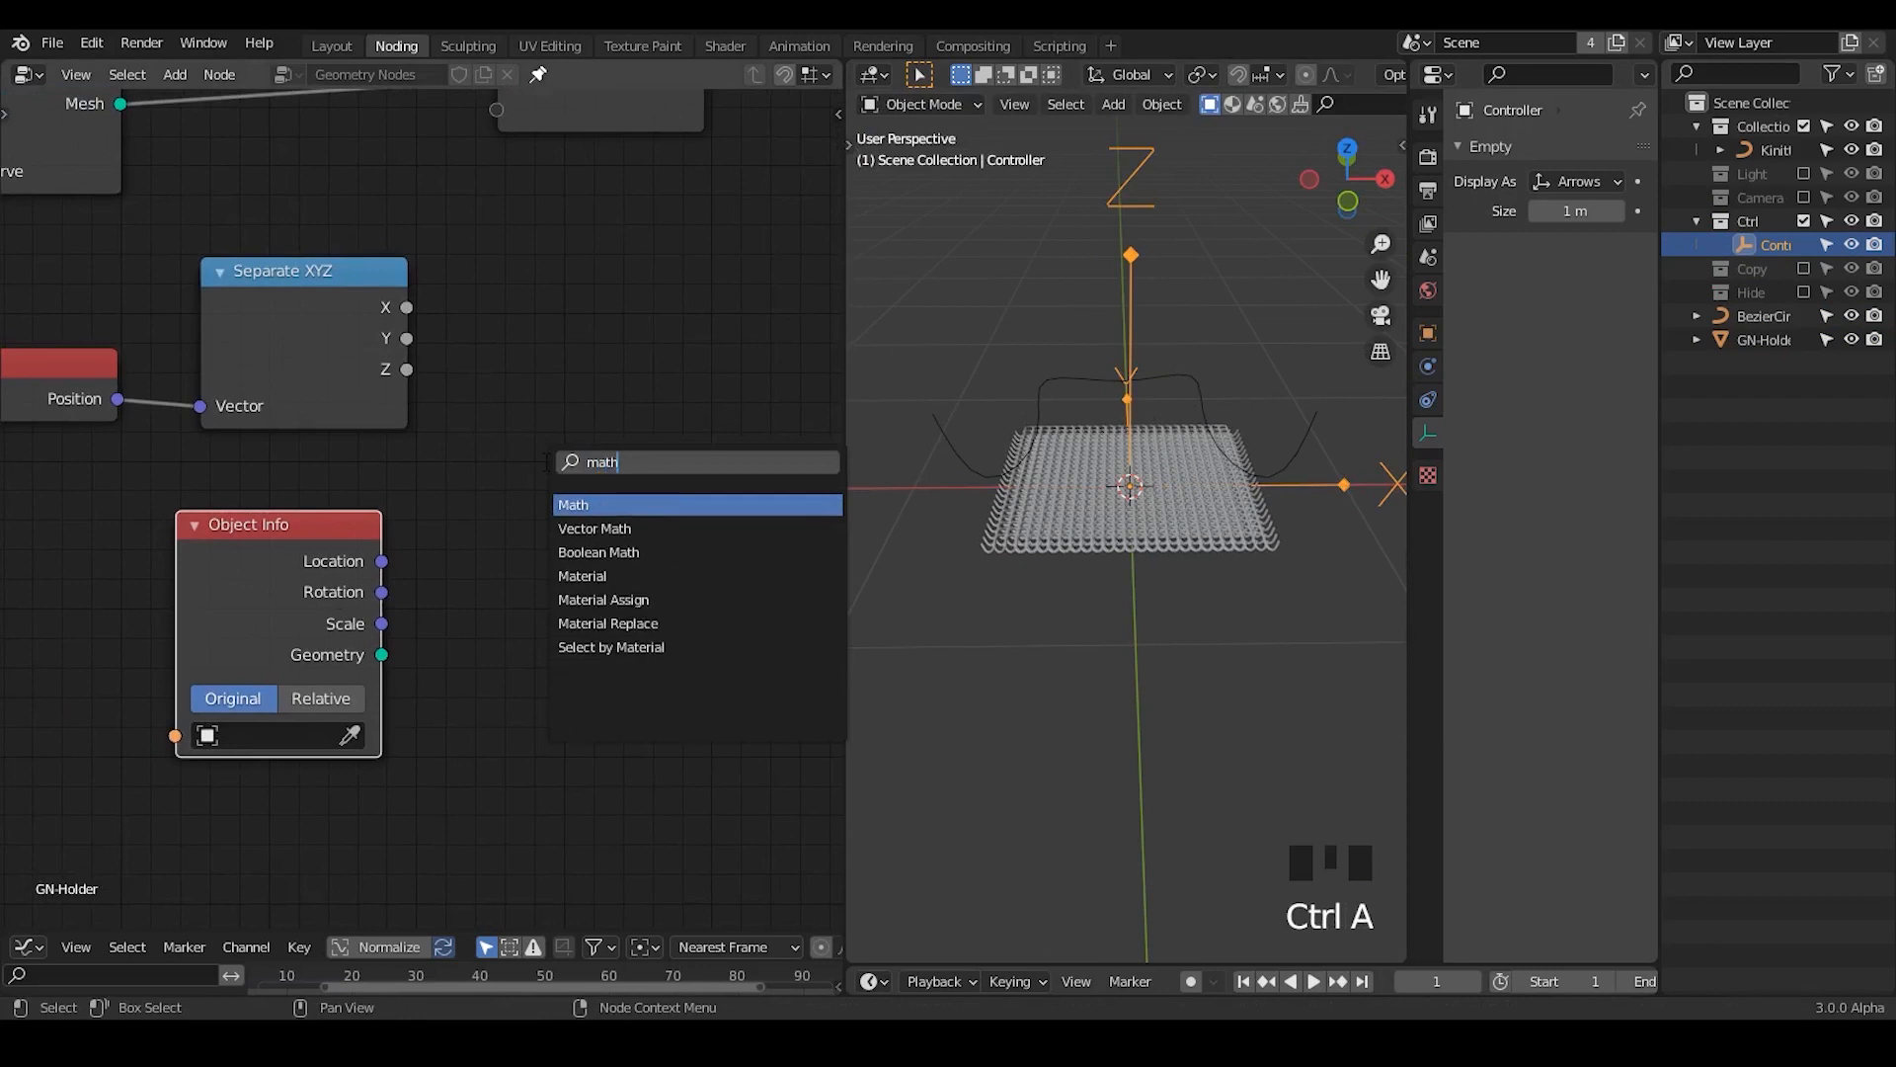
key(Return)
click(546, 309)
drag(406, 307, 567, 489)
click(630, 415)
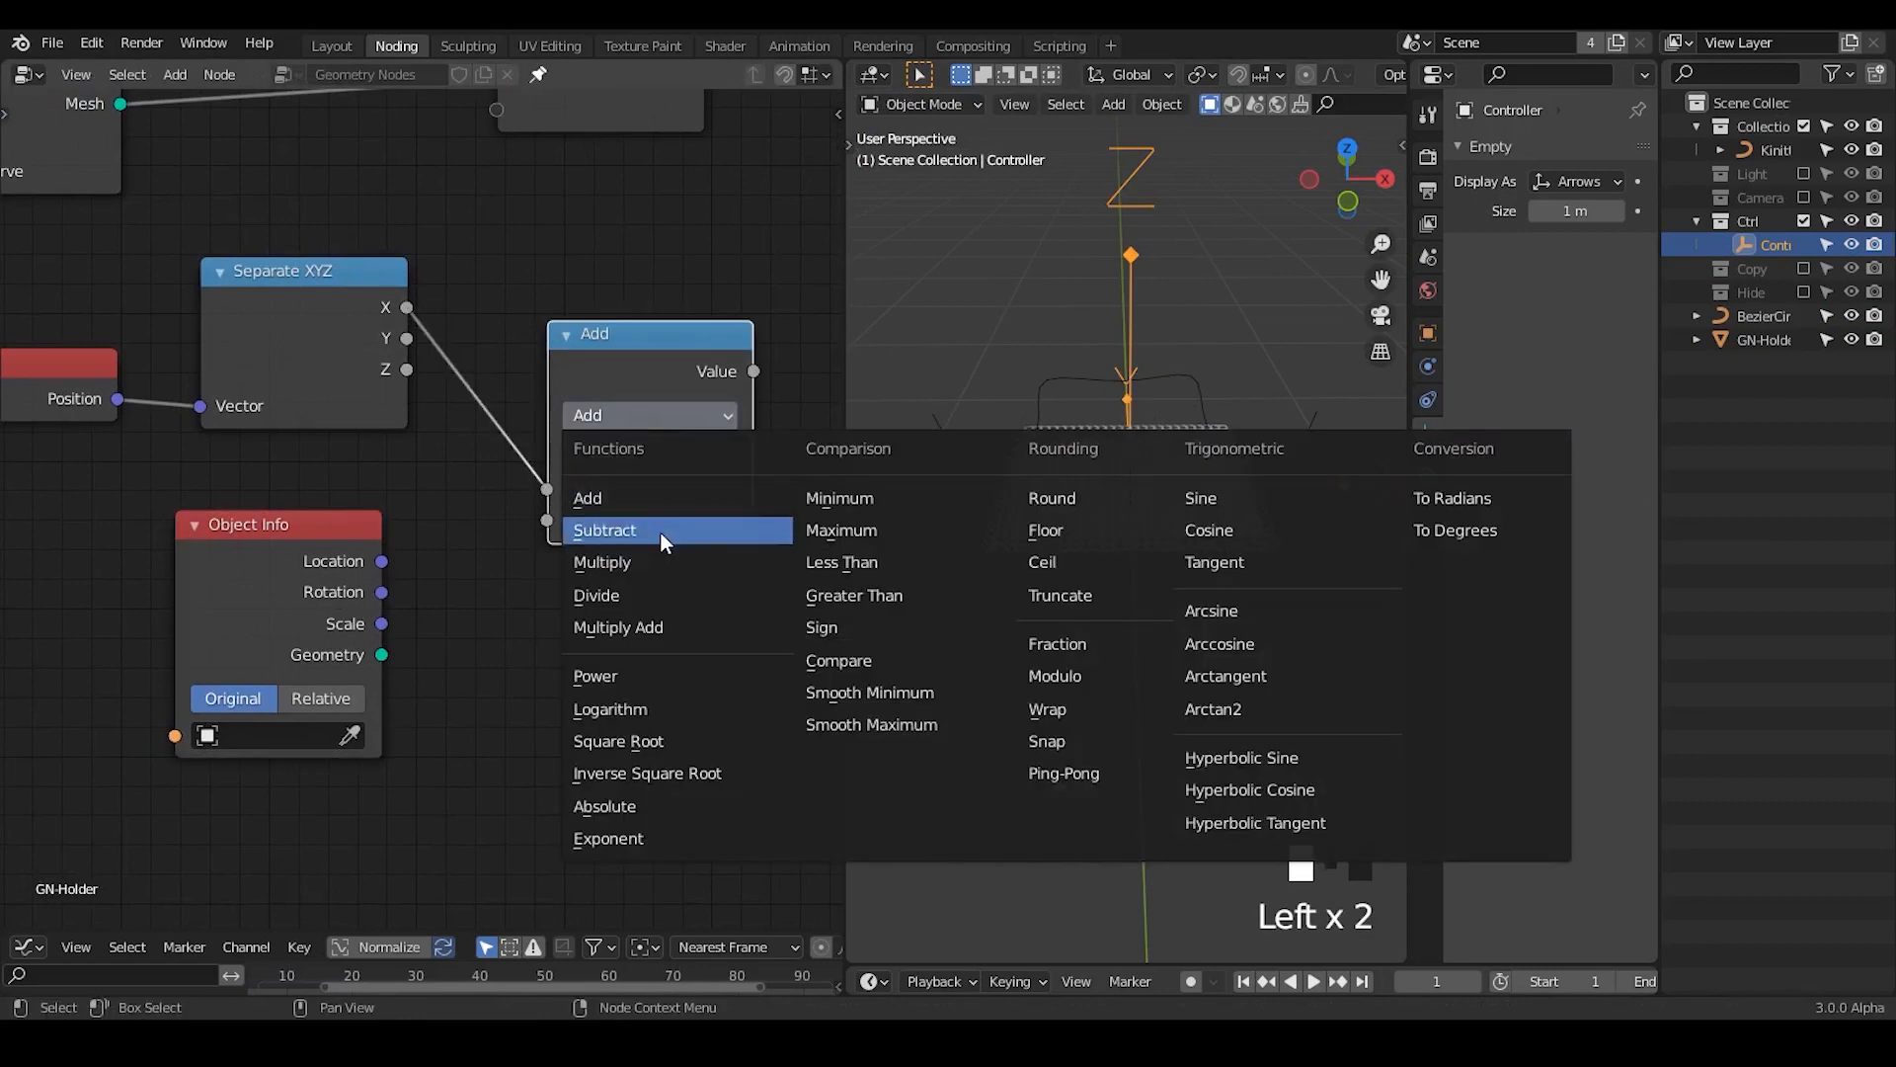
- Assign Controller to the Object Info node, connect its Location to Subtract's second Value, and move Subtract farther away
click(350, 738)
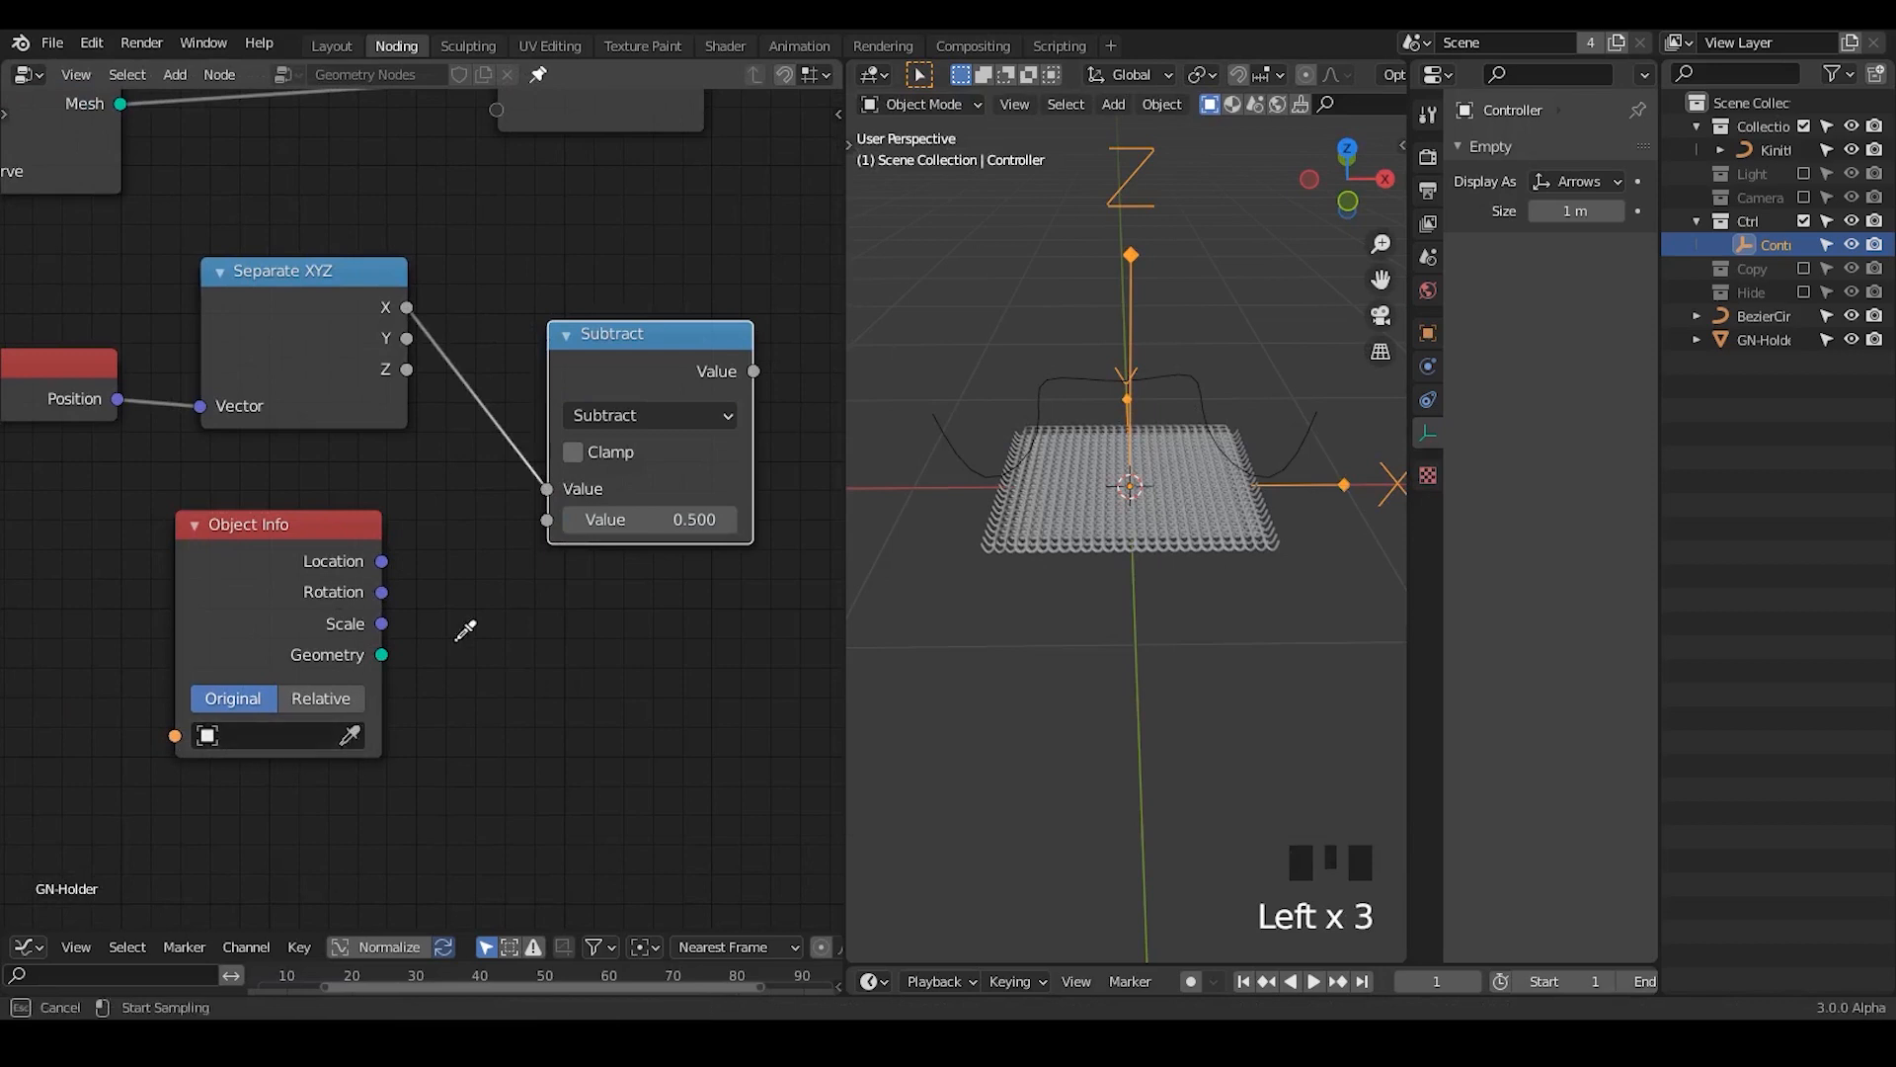
drag(381, 561, 551, 519)
drag(612, 435, 721, 364)
- Duplicate Separate XYZ and route Object Info's Location through the copy, with its X output feeding Subtract's second Value
click(344, 337)
key(shift+d)
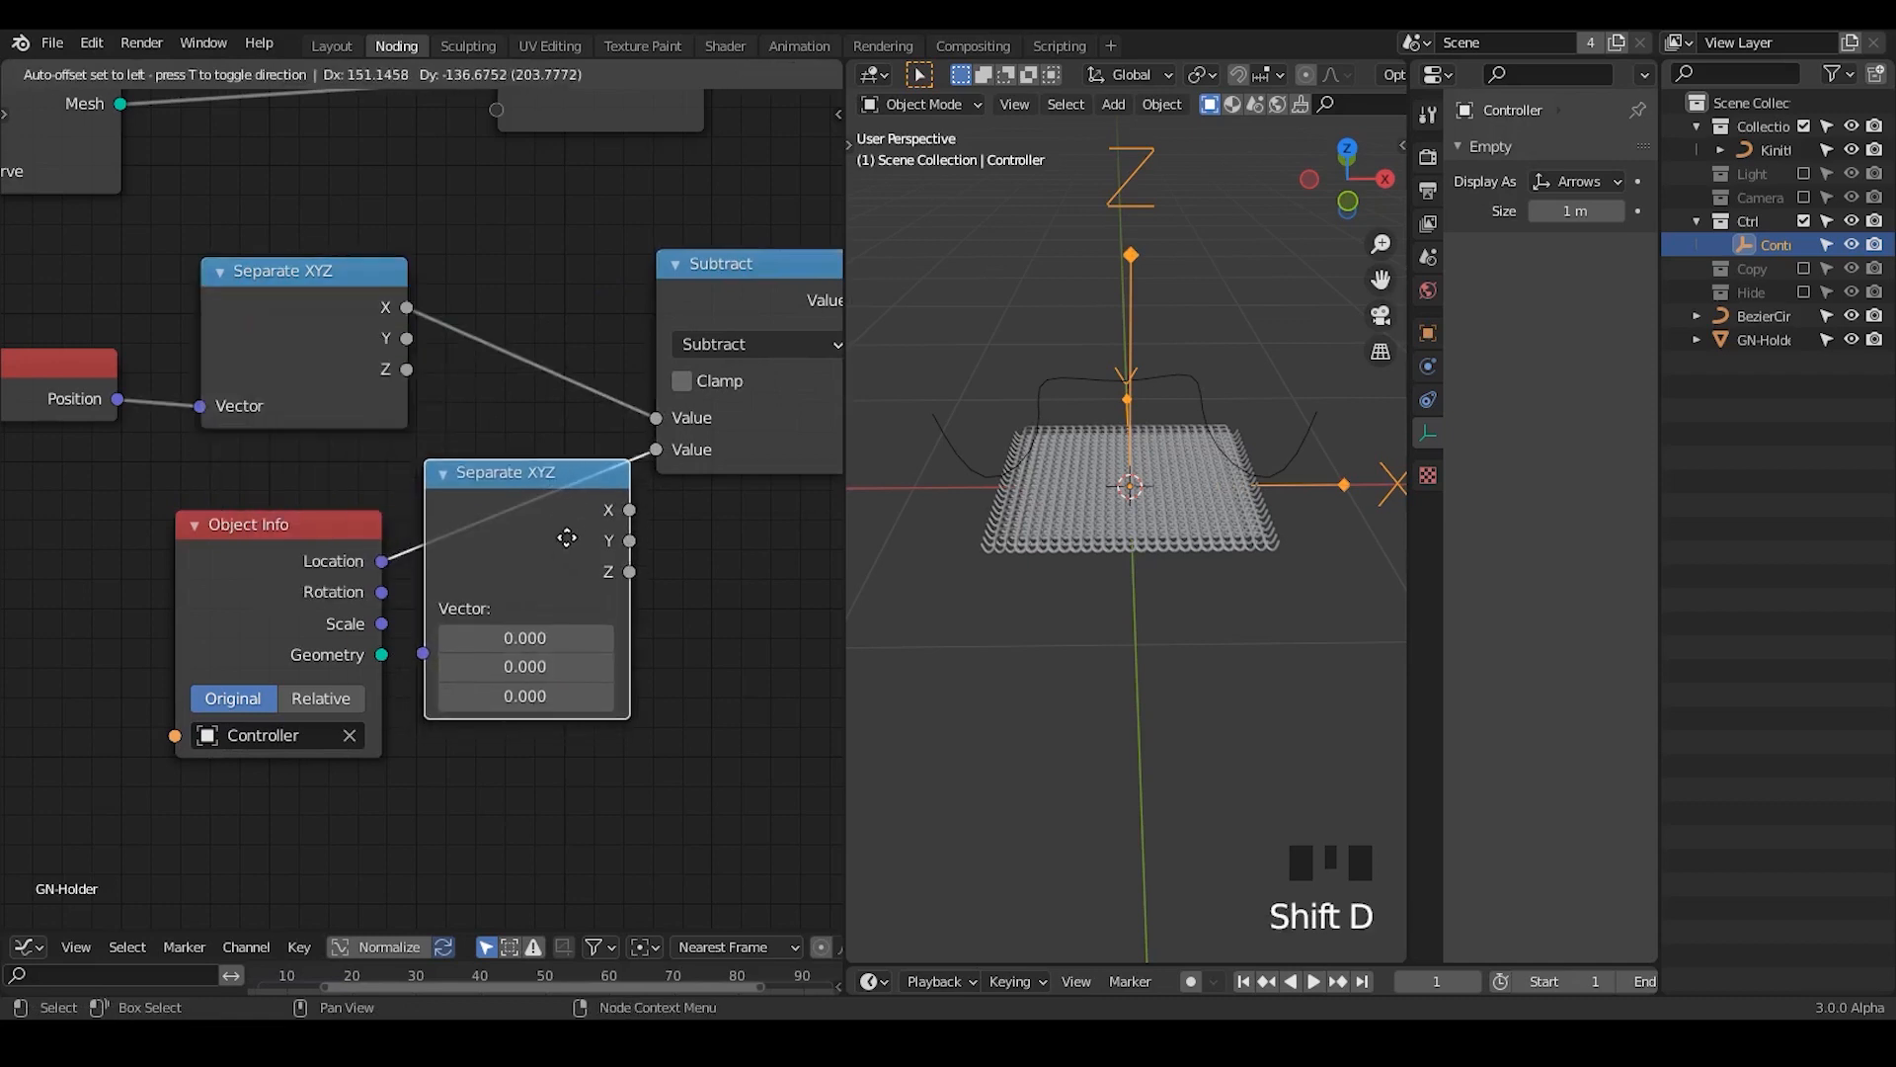
click(466, 541)
middle_drag(395, 561, 434, 353)
middle_drag(495, 429, 531, 348)
drag(752, 346, 200, 601)
- Try a Switch node below the Subtract node, check its data types, and delete it
click(566, 584)
key(ctrl+a)
text(swit)
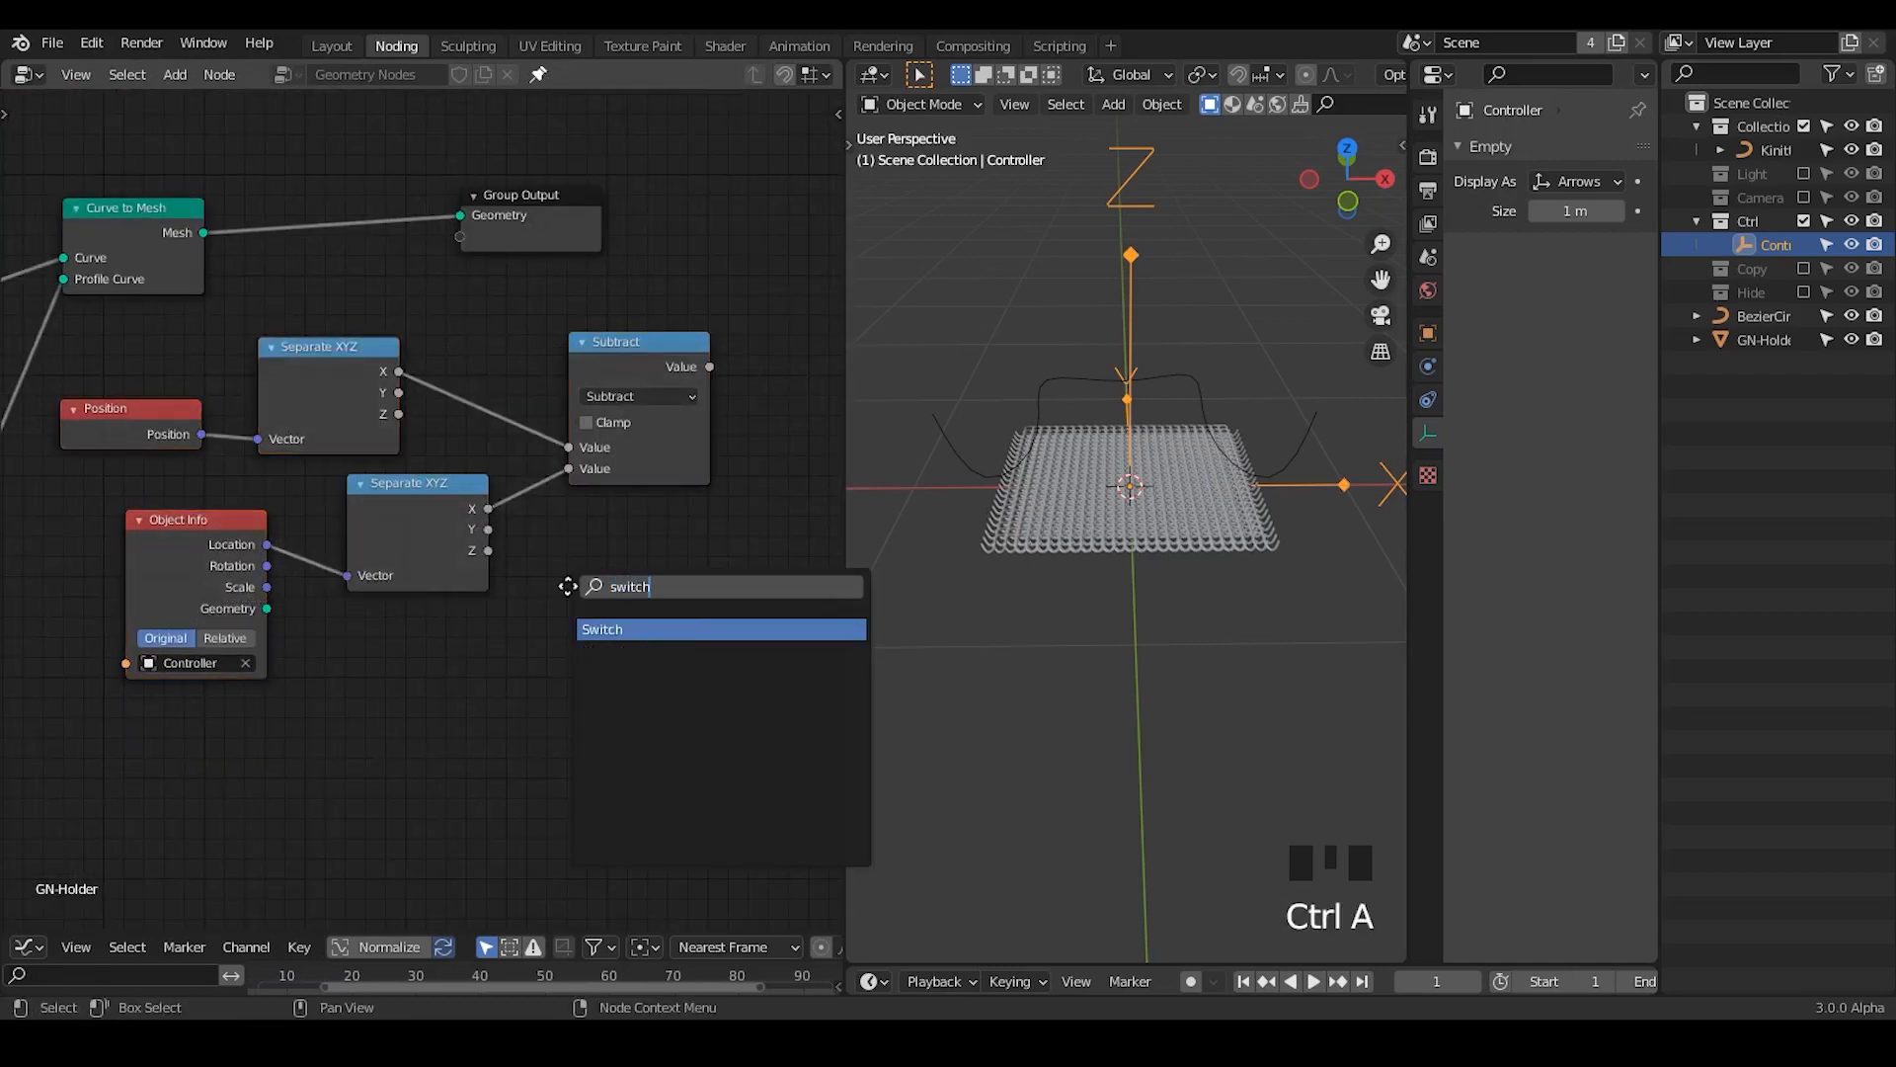
key(Return)
click(568, 550)
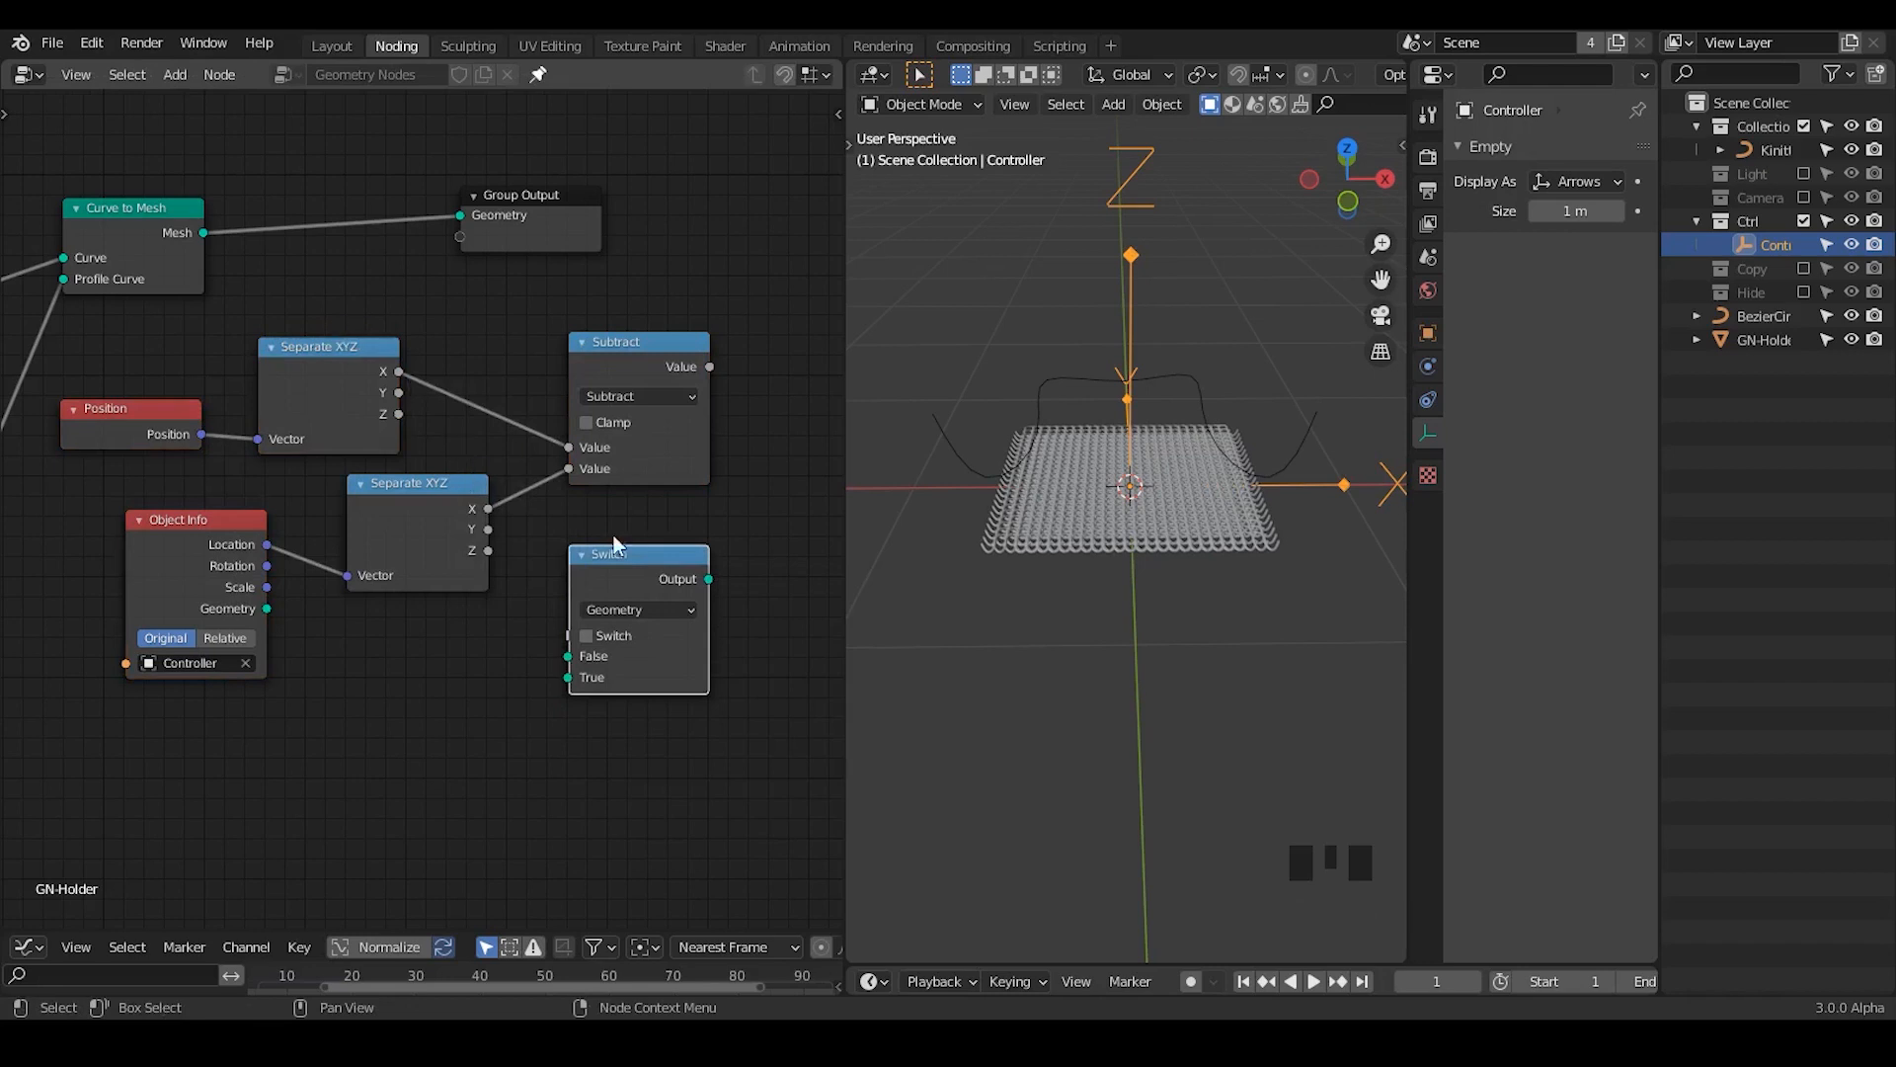
click(648, 612)
click(637, 567)
key(x)
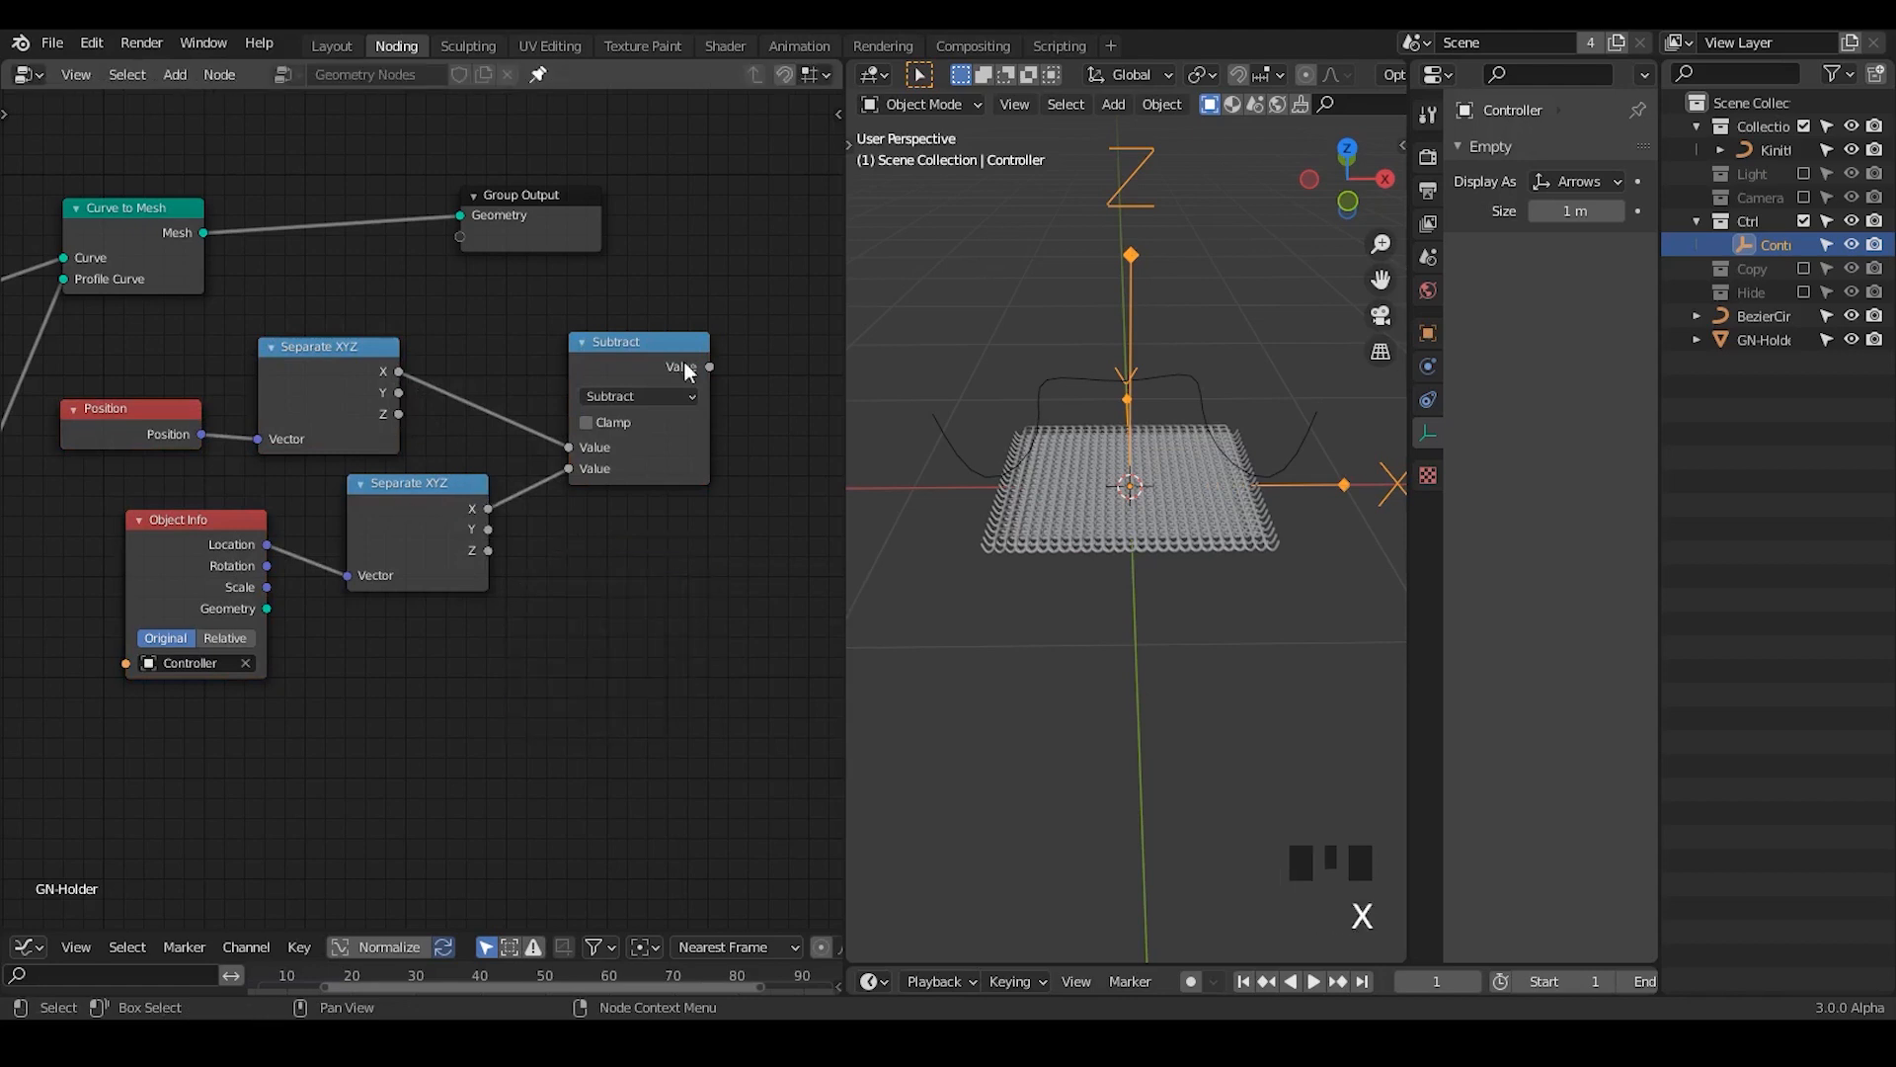
- Shift the upper Separate XYZ node and its Position node closer to the Subtract node
drag(338, 413, 414, 389)
drag(129, 425, 174, 412)
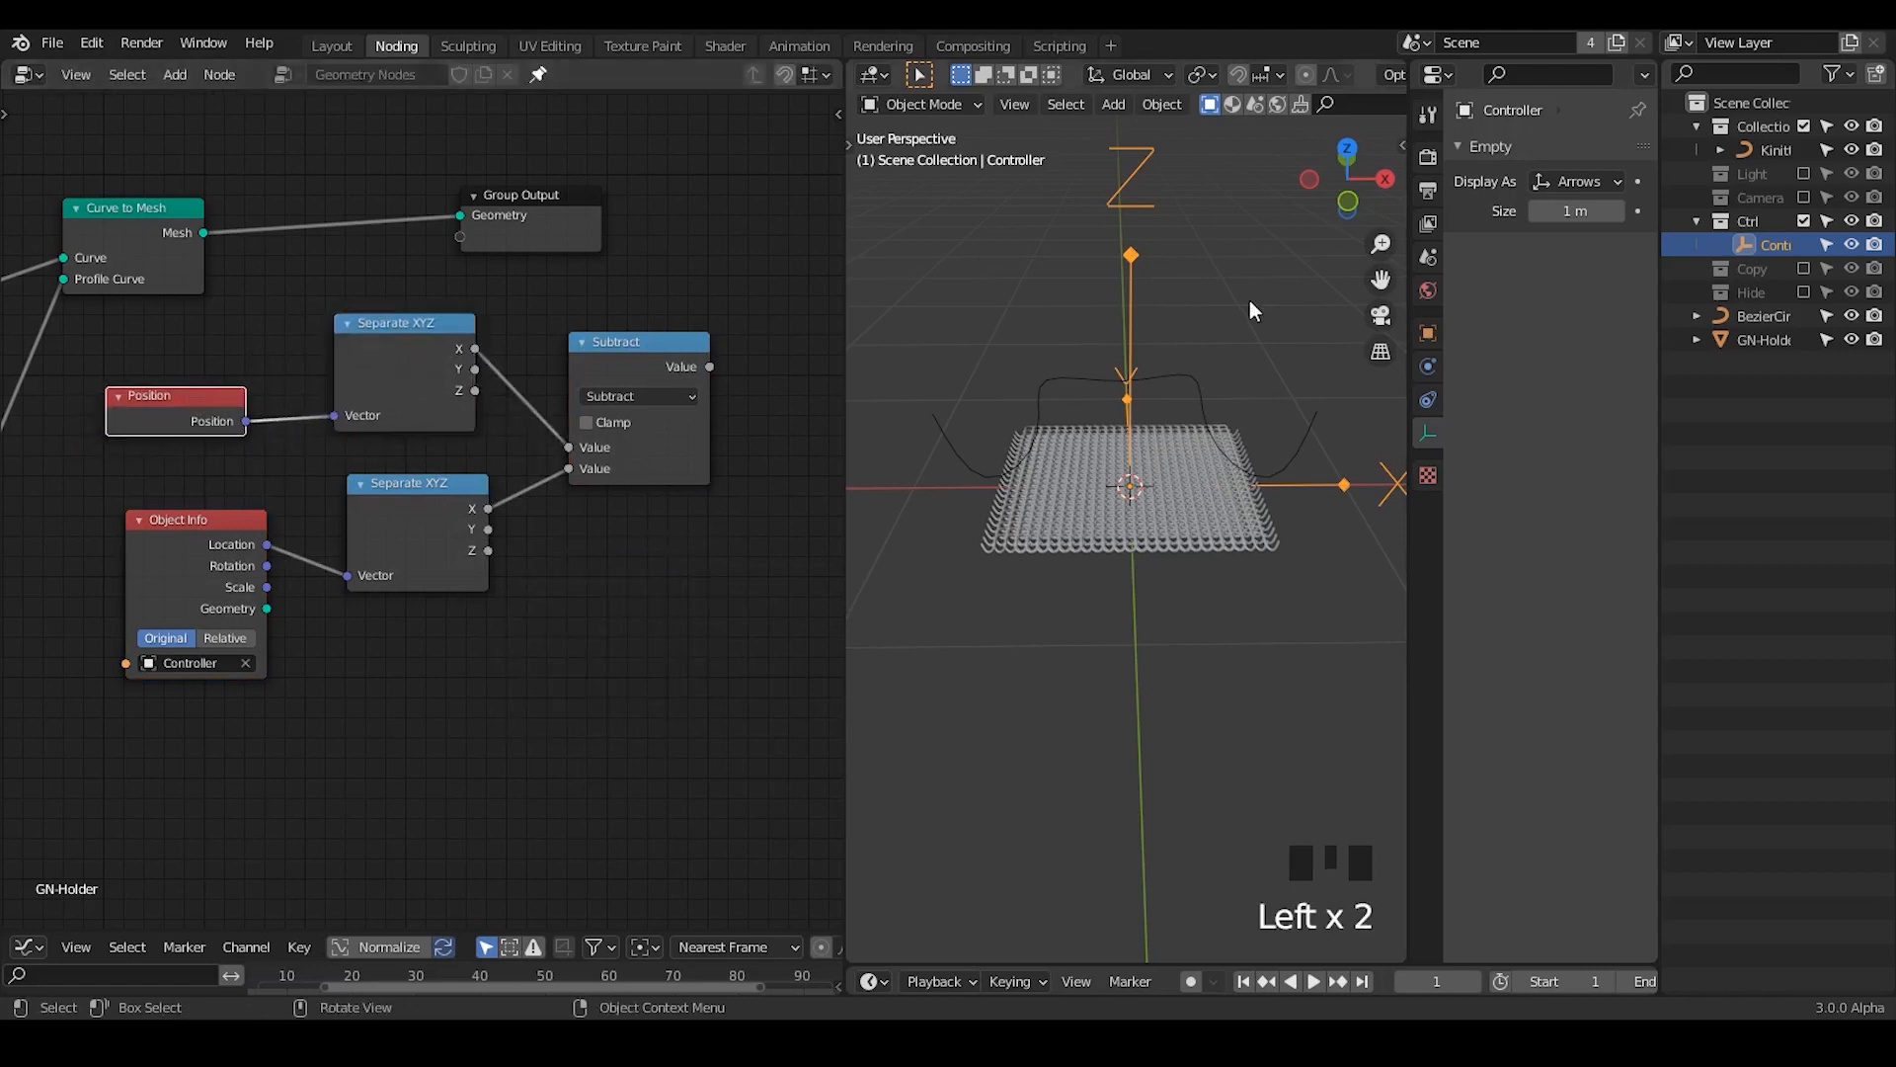
- Try sliding the Controller empty along the global X axis
key(g)
key(x)
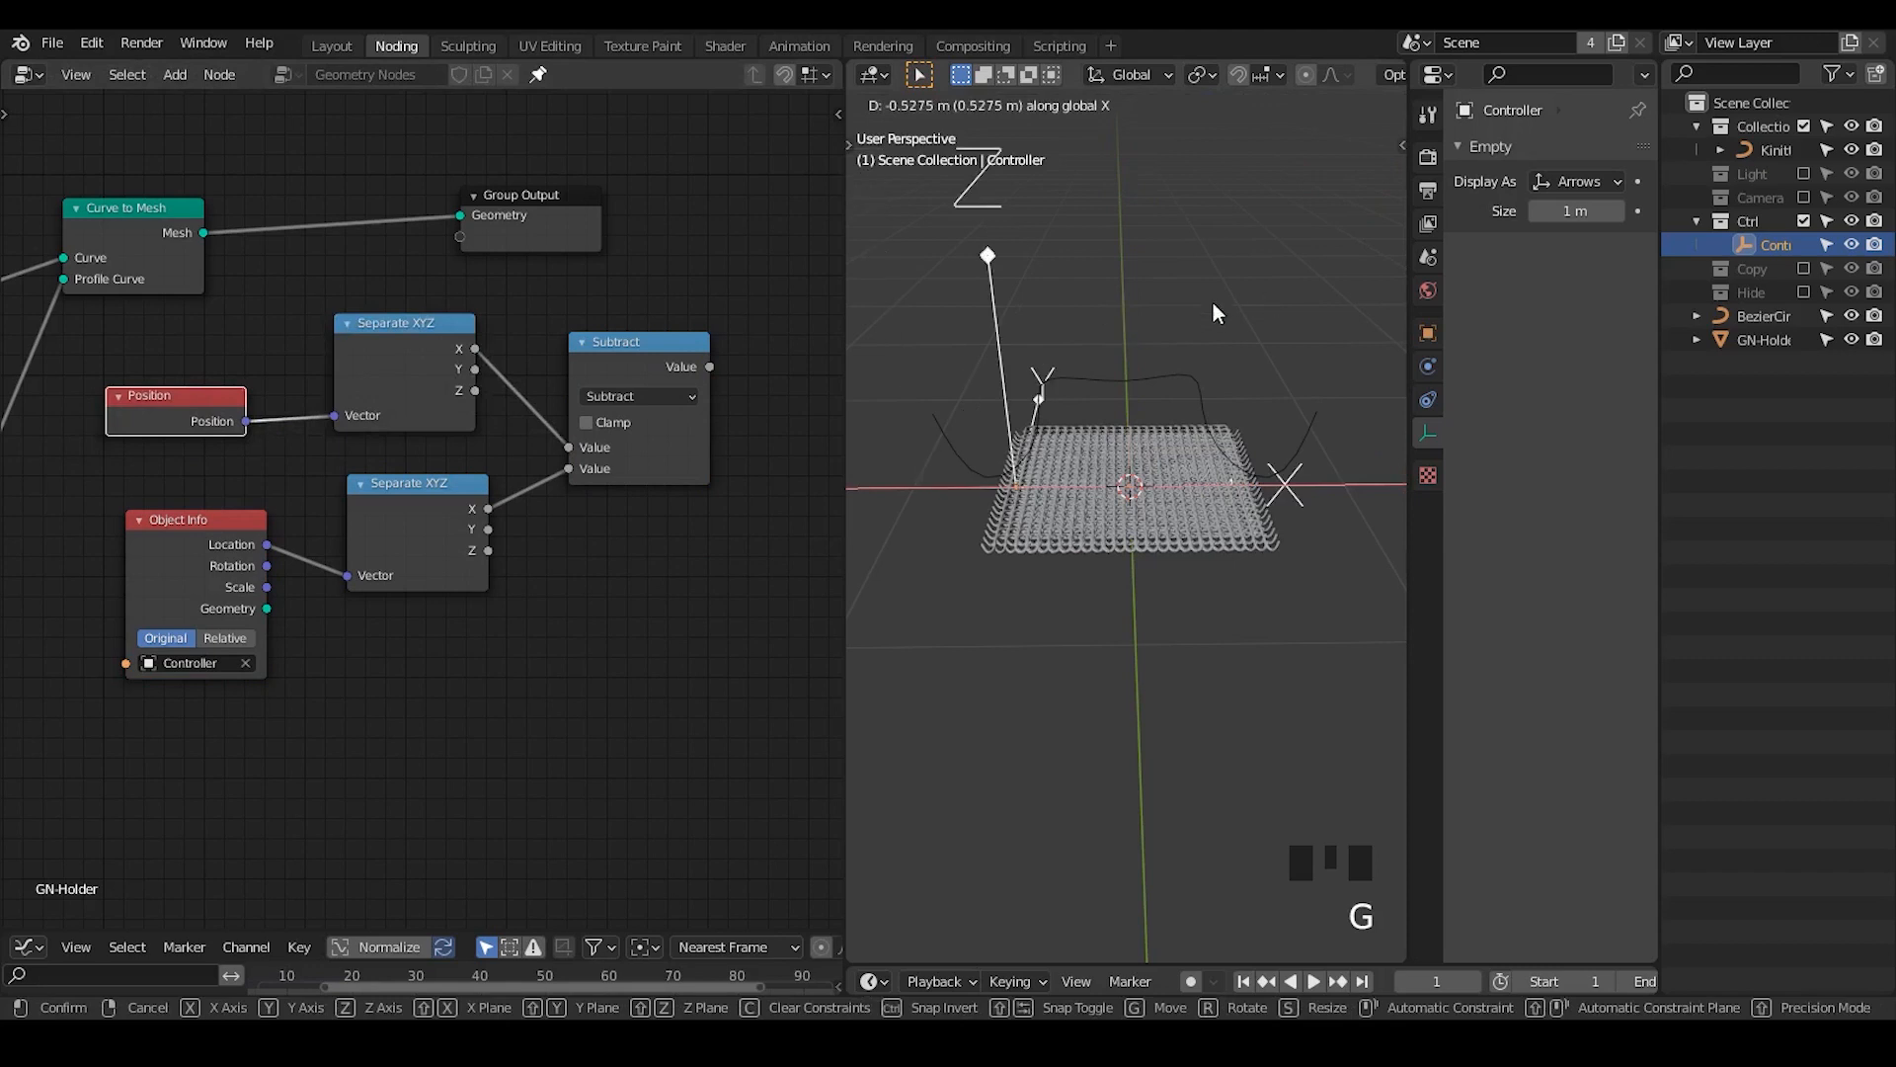
right_click(1269, 302)
- Add a Map Range node beyond the Subtract node
middle_drag(756, 433, 638, 395)
key(ctrl+a)
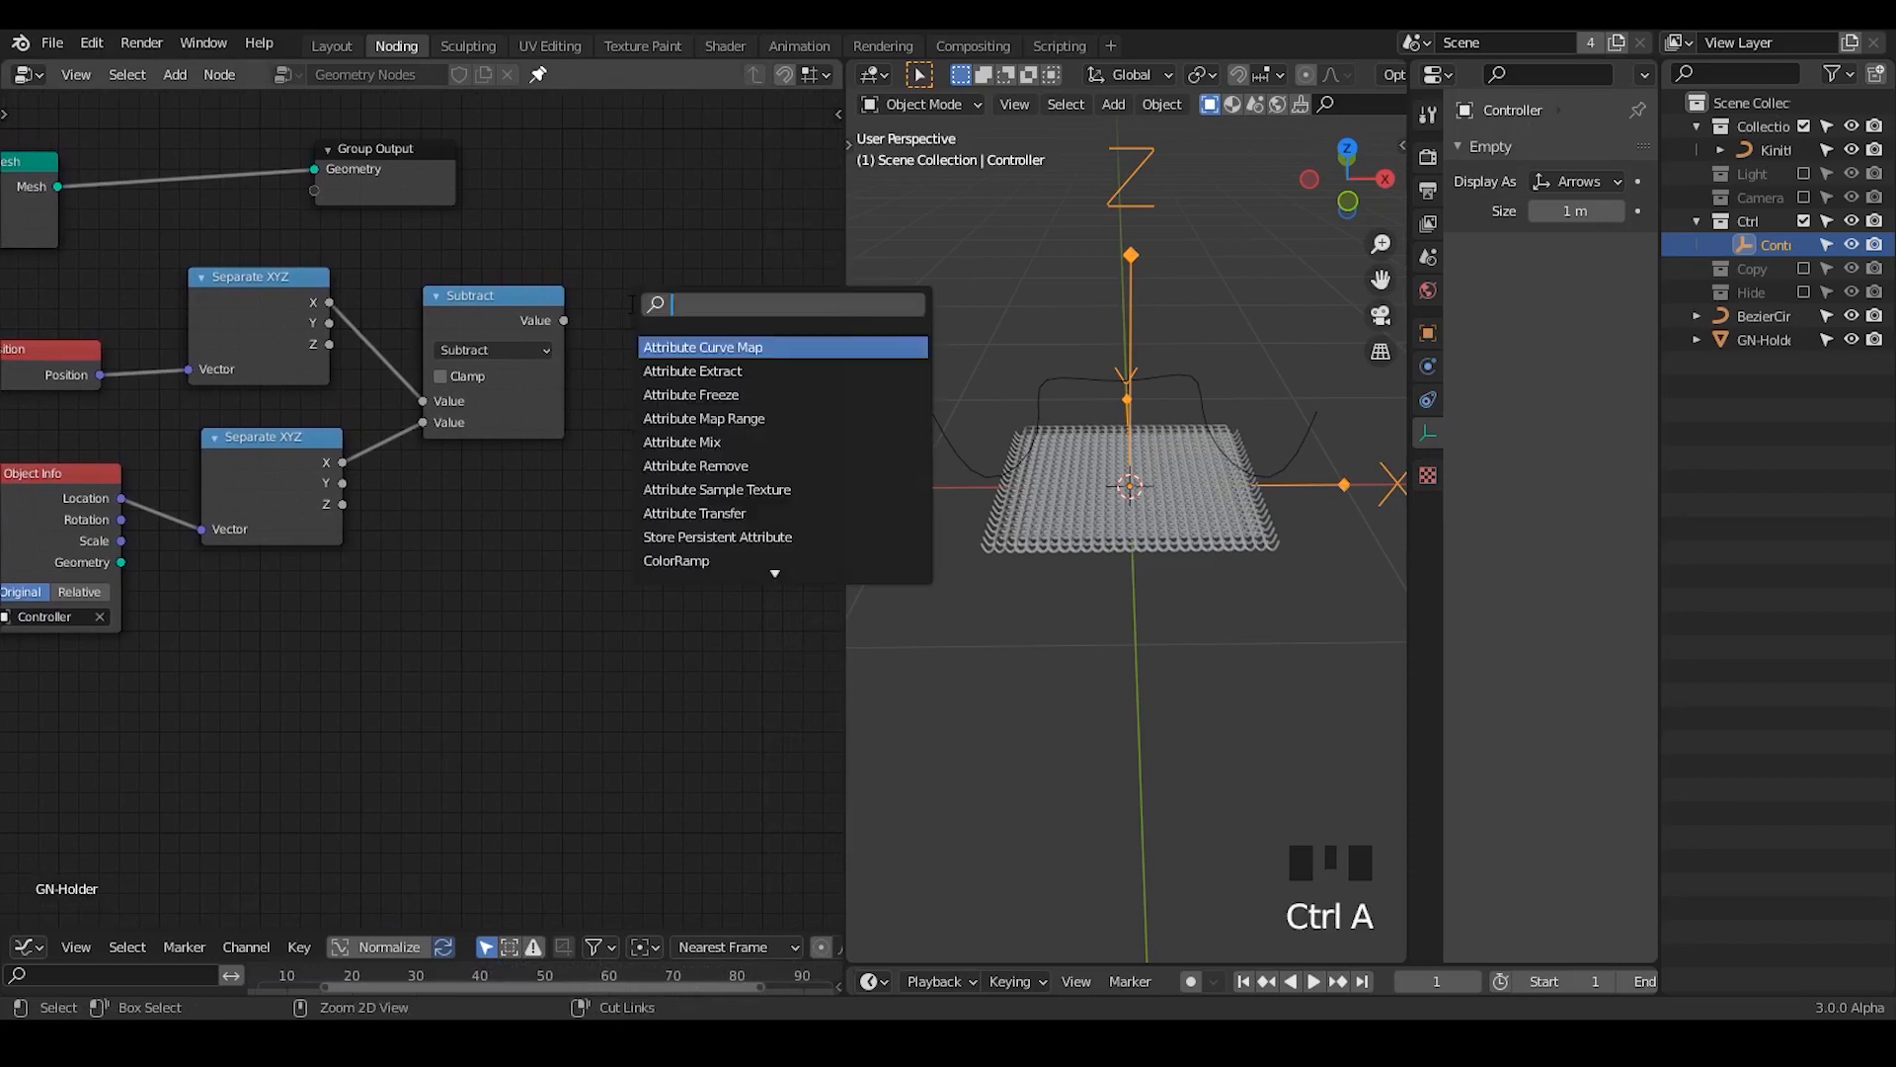
key(ctrl+a)
text(map range)
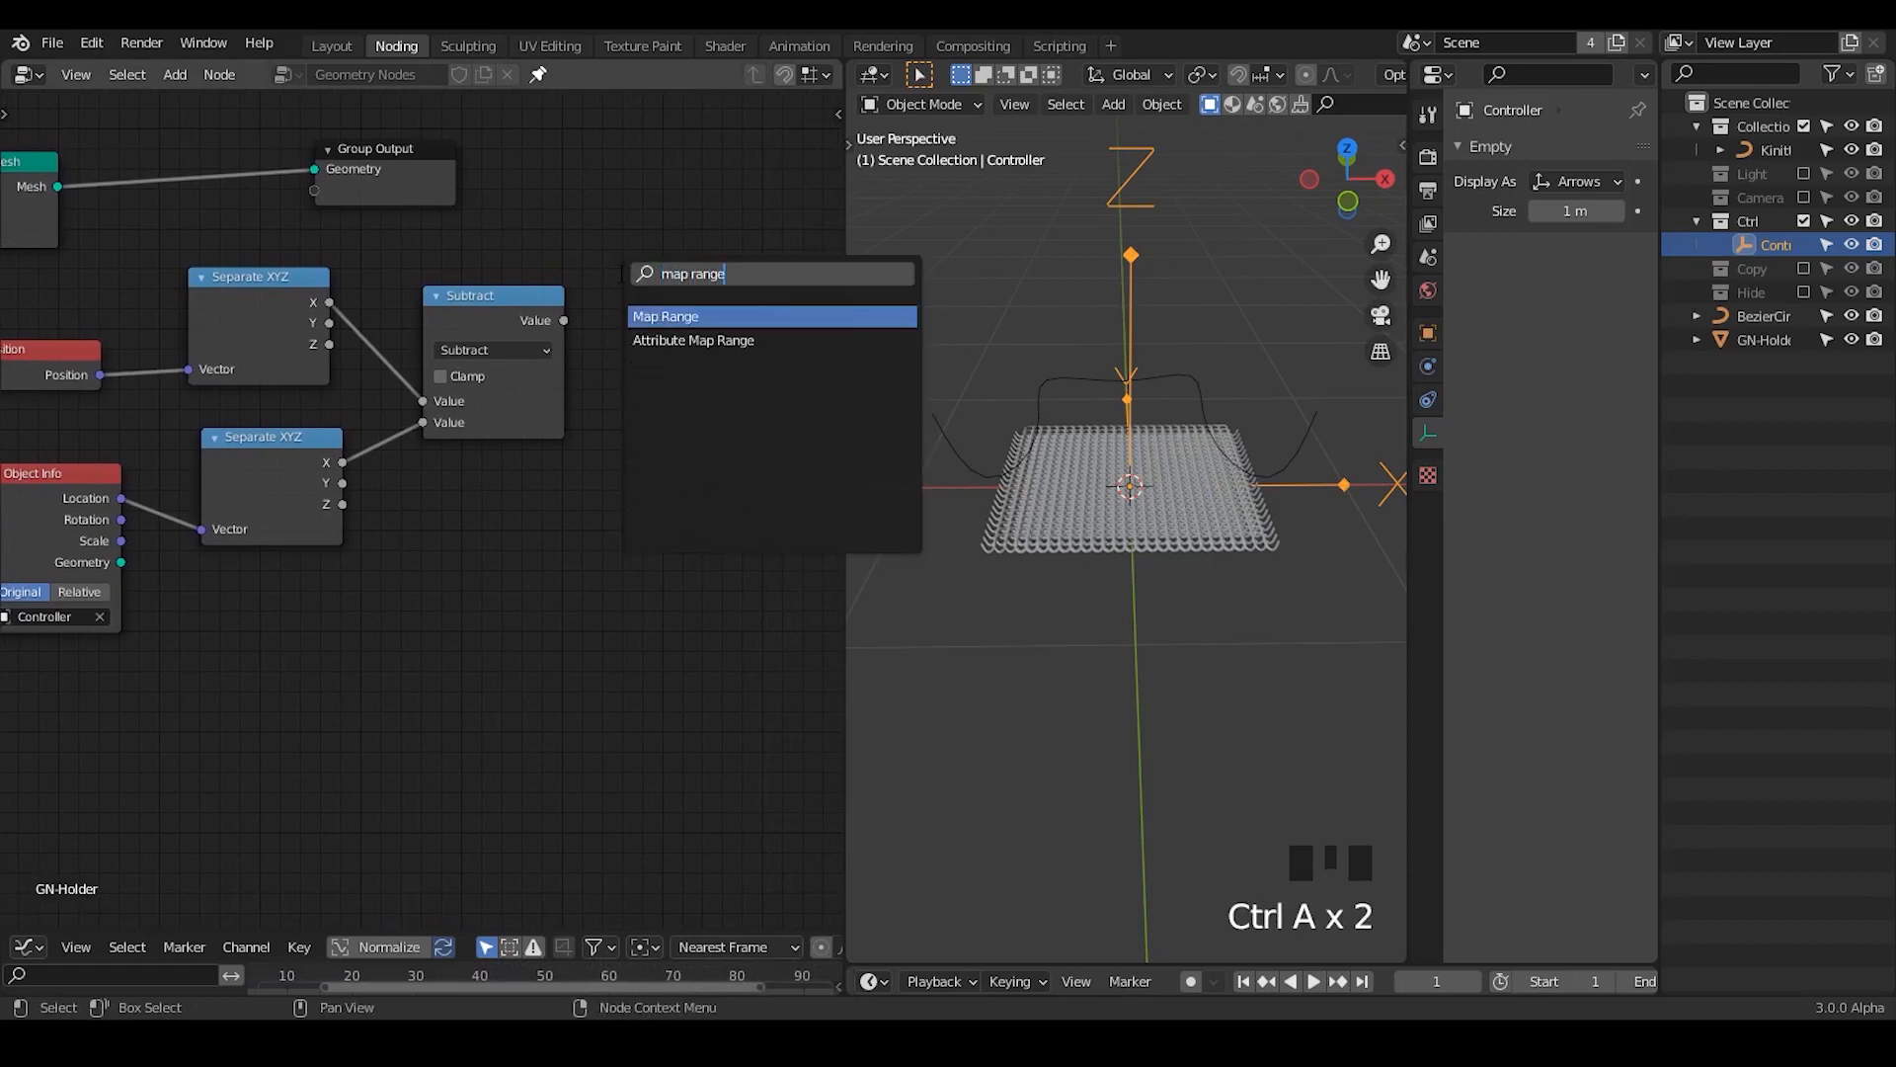
key(Return)
click(631, 271)
- Try an Attribute Map Range node below Subtract and delete it
key(ctrl+a)
text(attribute map)
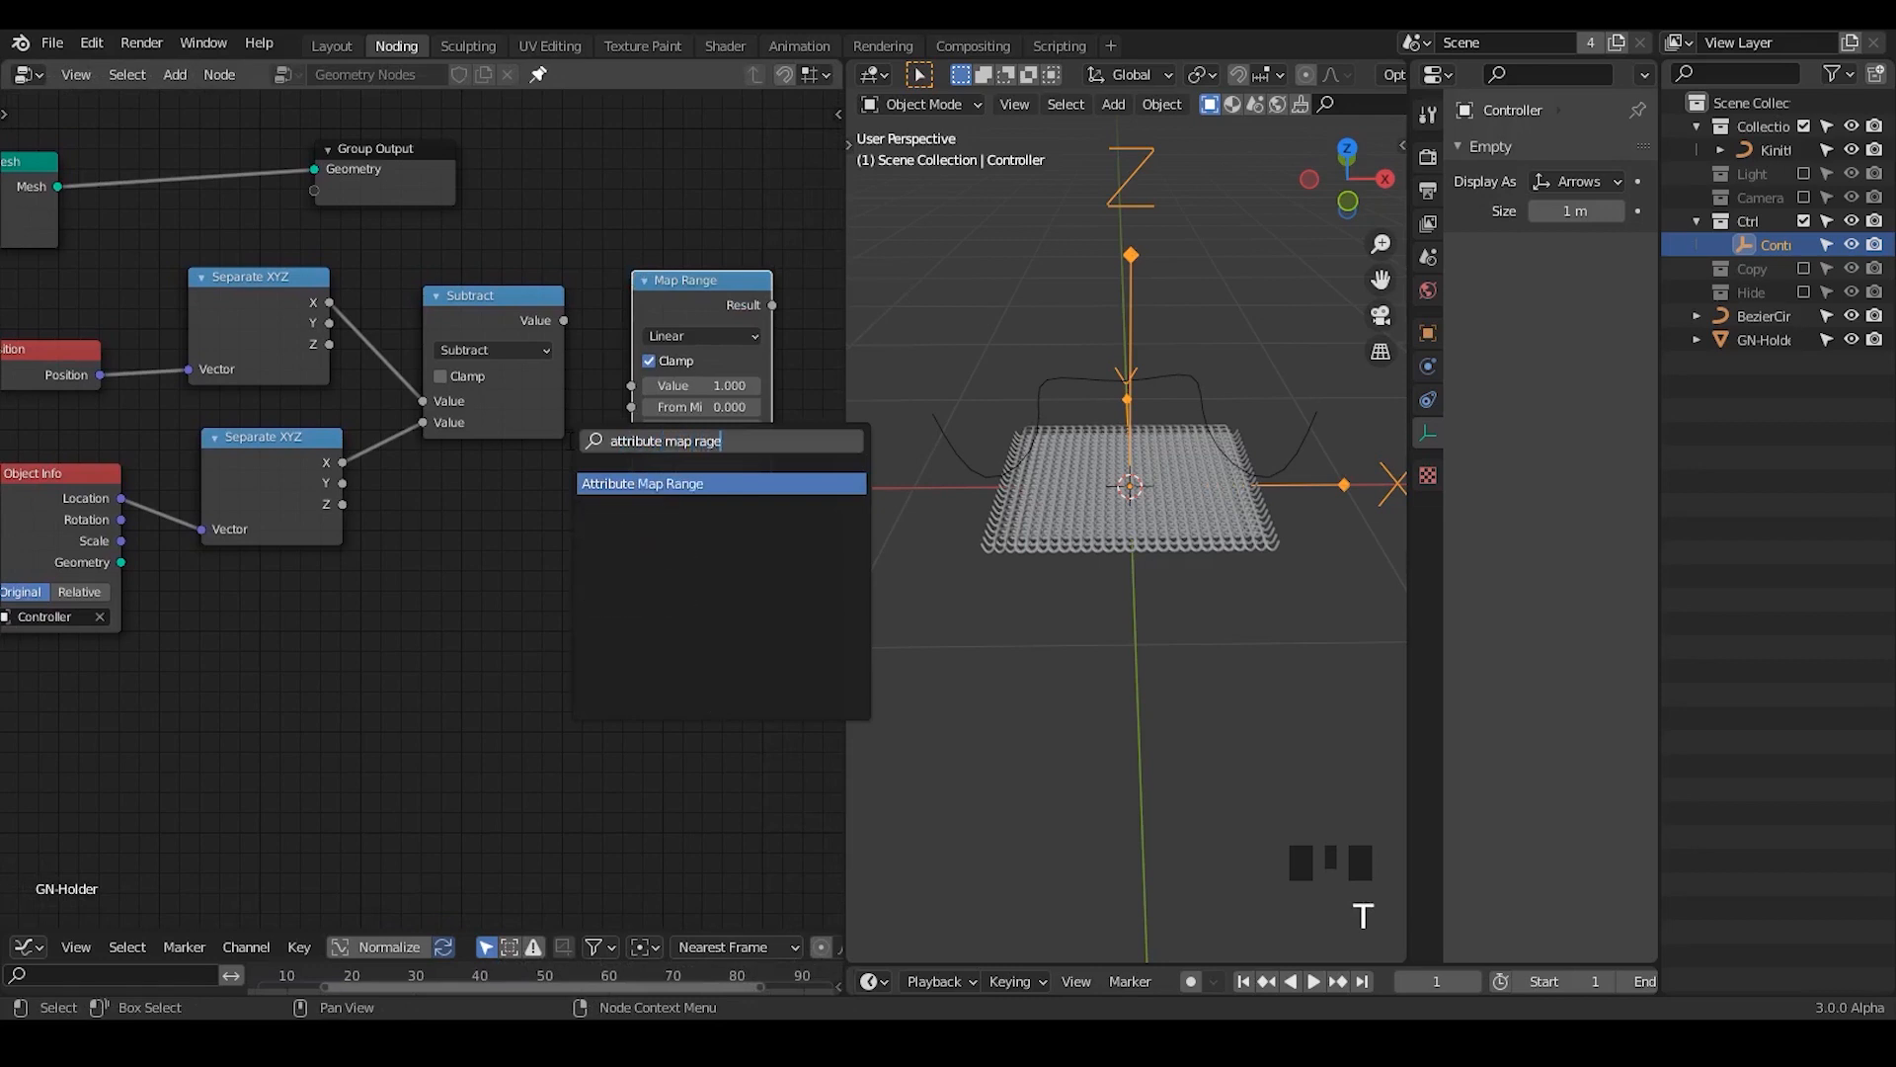
key(Return)
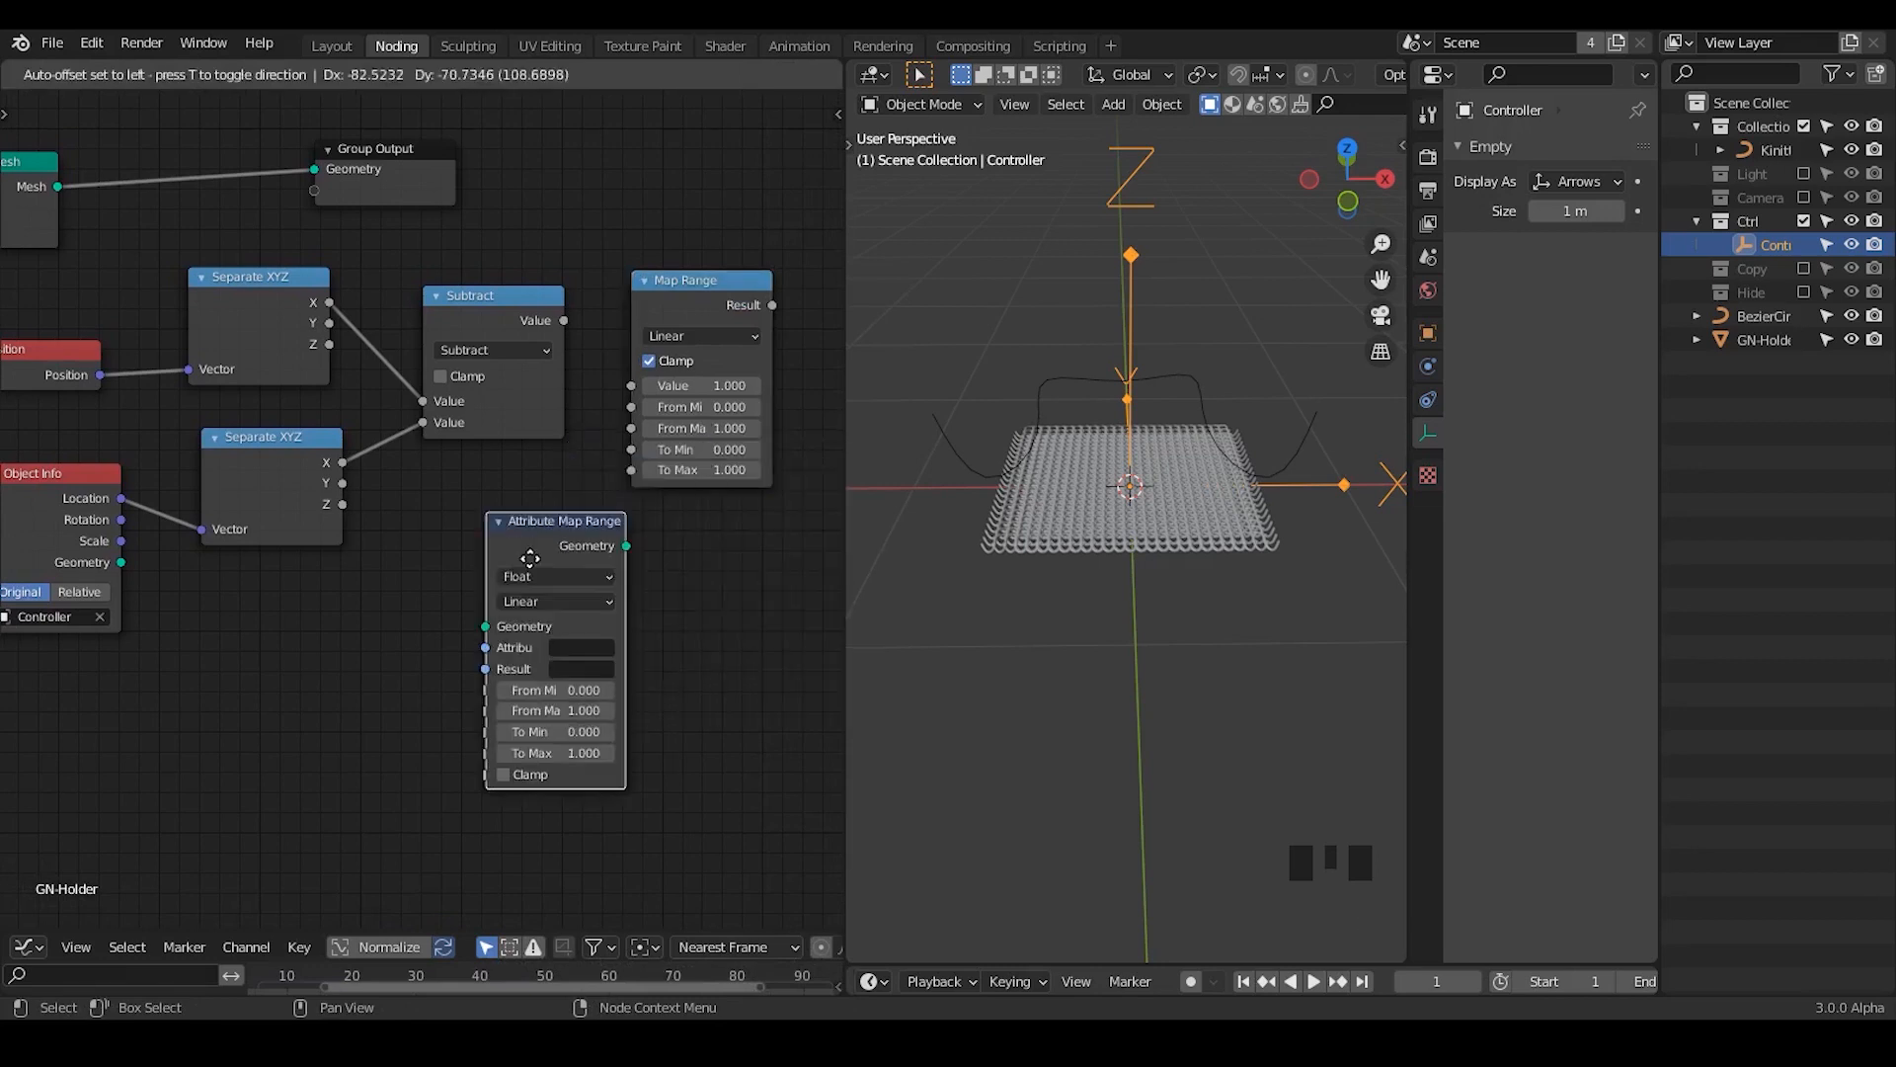
click(512, 559)
ctrl+middle_drag(680, 701, 701, 677)
middle_drag(702, 676, 526, 474)
click(525, 474)
key(x)
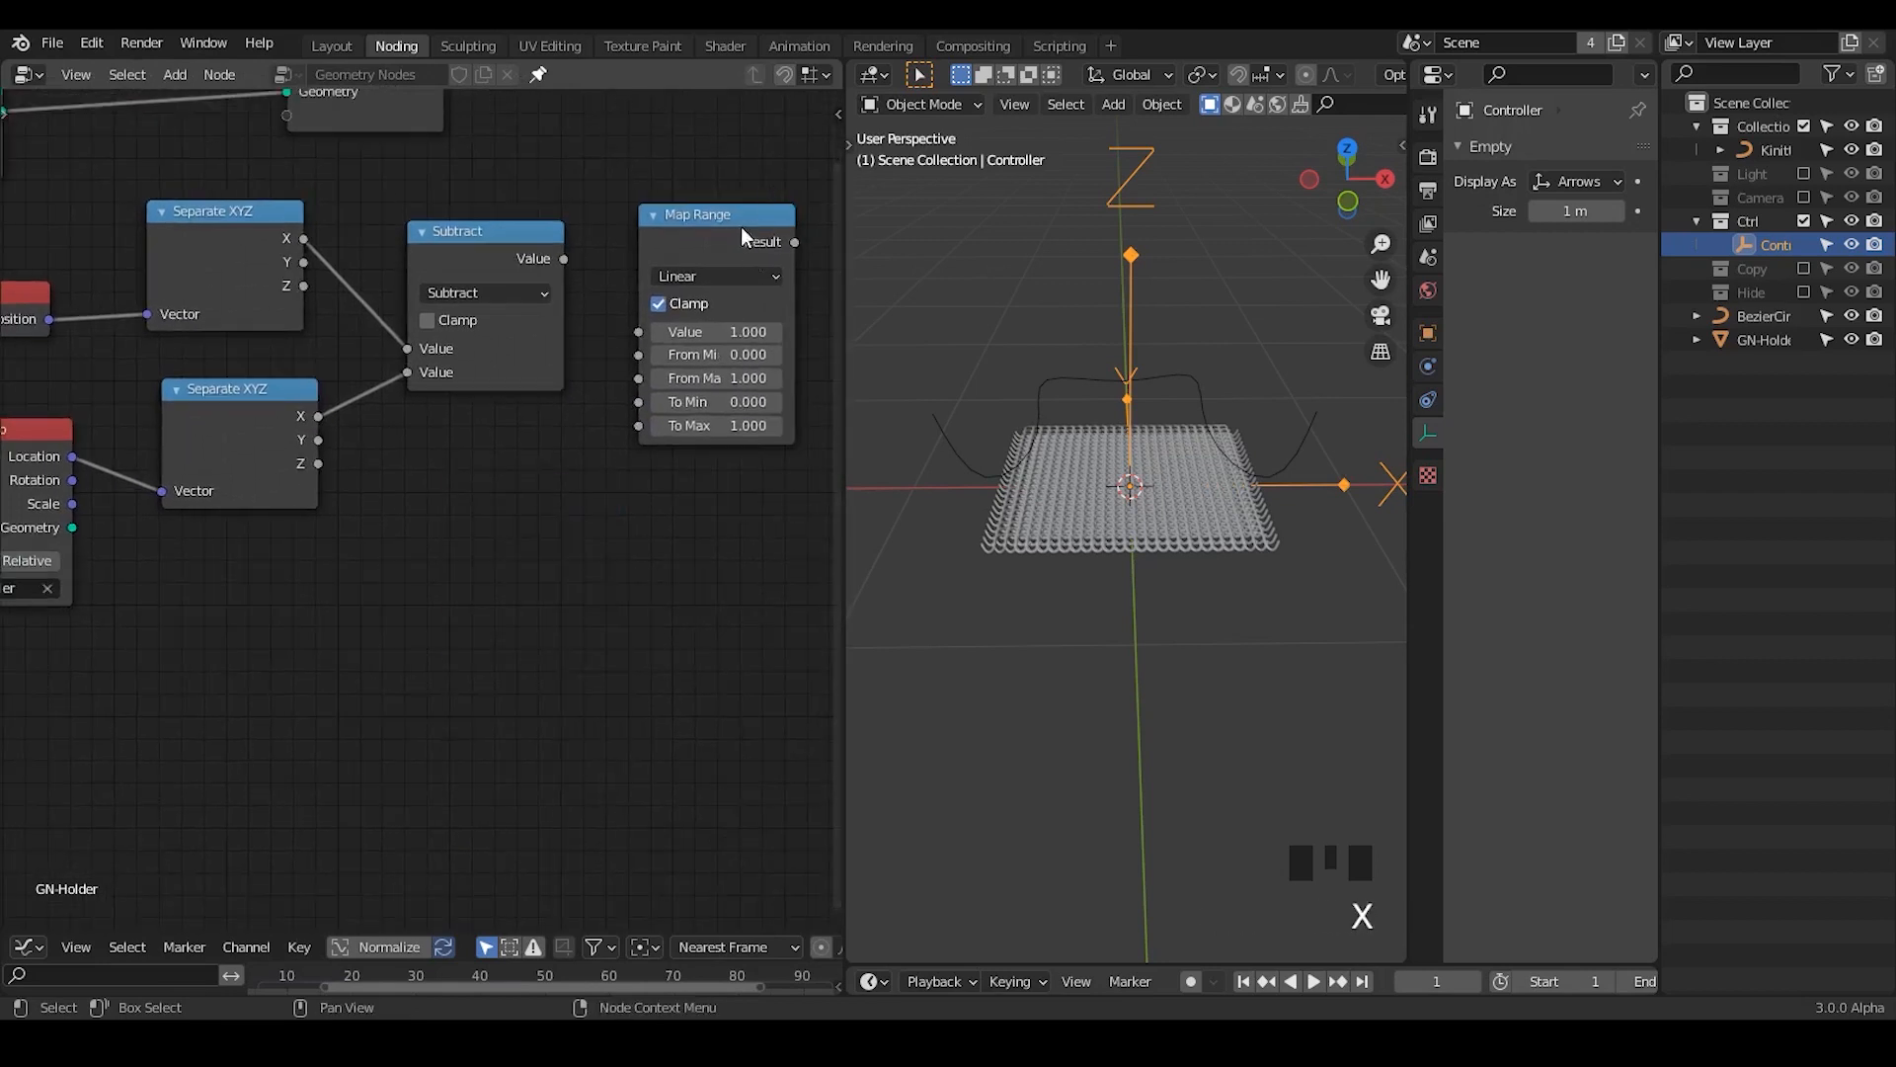
- Connect Subtract's output to Map Range's Value and line the lower Separate XYZ up under the upper one
drag(736, 237, 768, 242)
middle_drag(548, 274, 449, 316)
drag(462, 302, 566, 370)
middle_drag(577, 421, 550, 490)
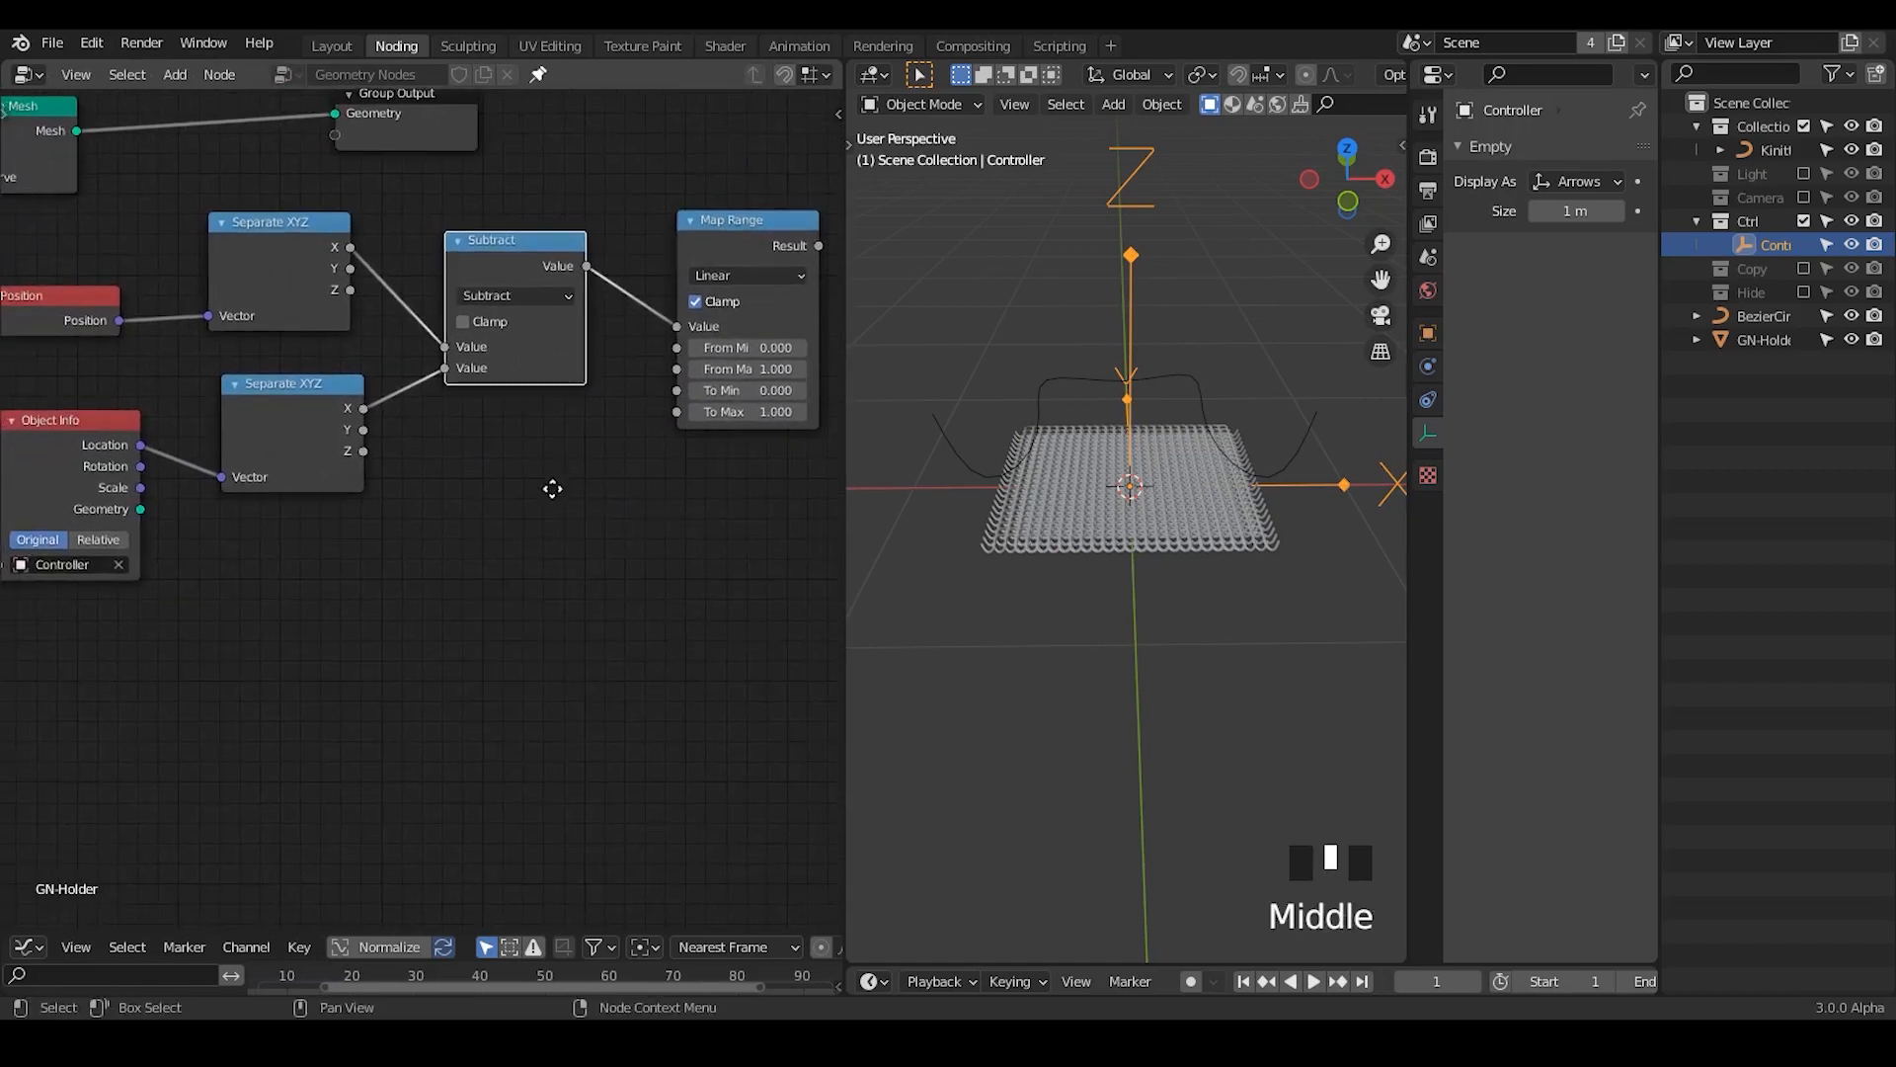
drag(311, 399, 299, 381)
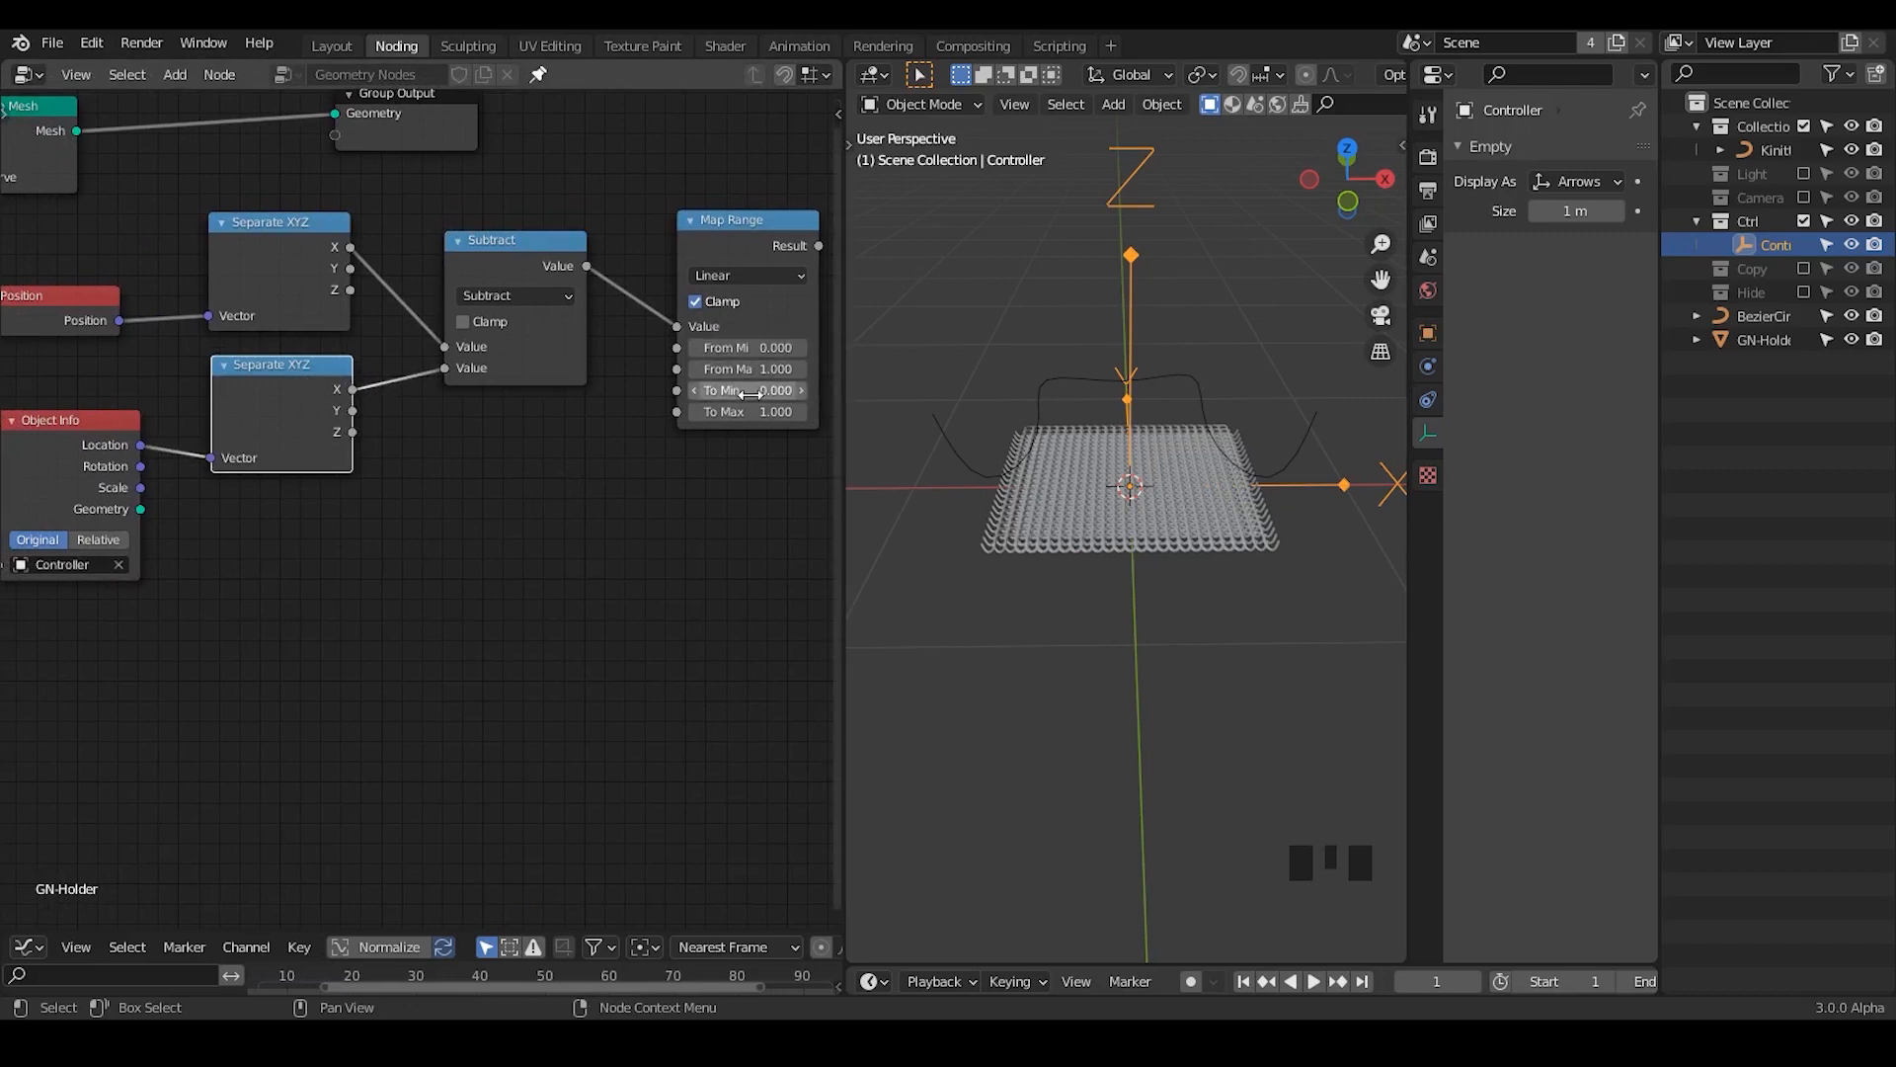
- Move the Group Output node out beyond Map Range and widen the node editor
middle_drag(744, 394, 624, 338)
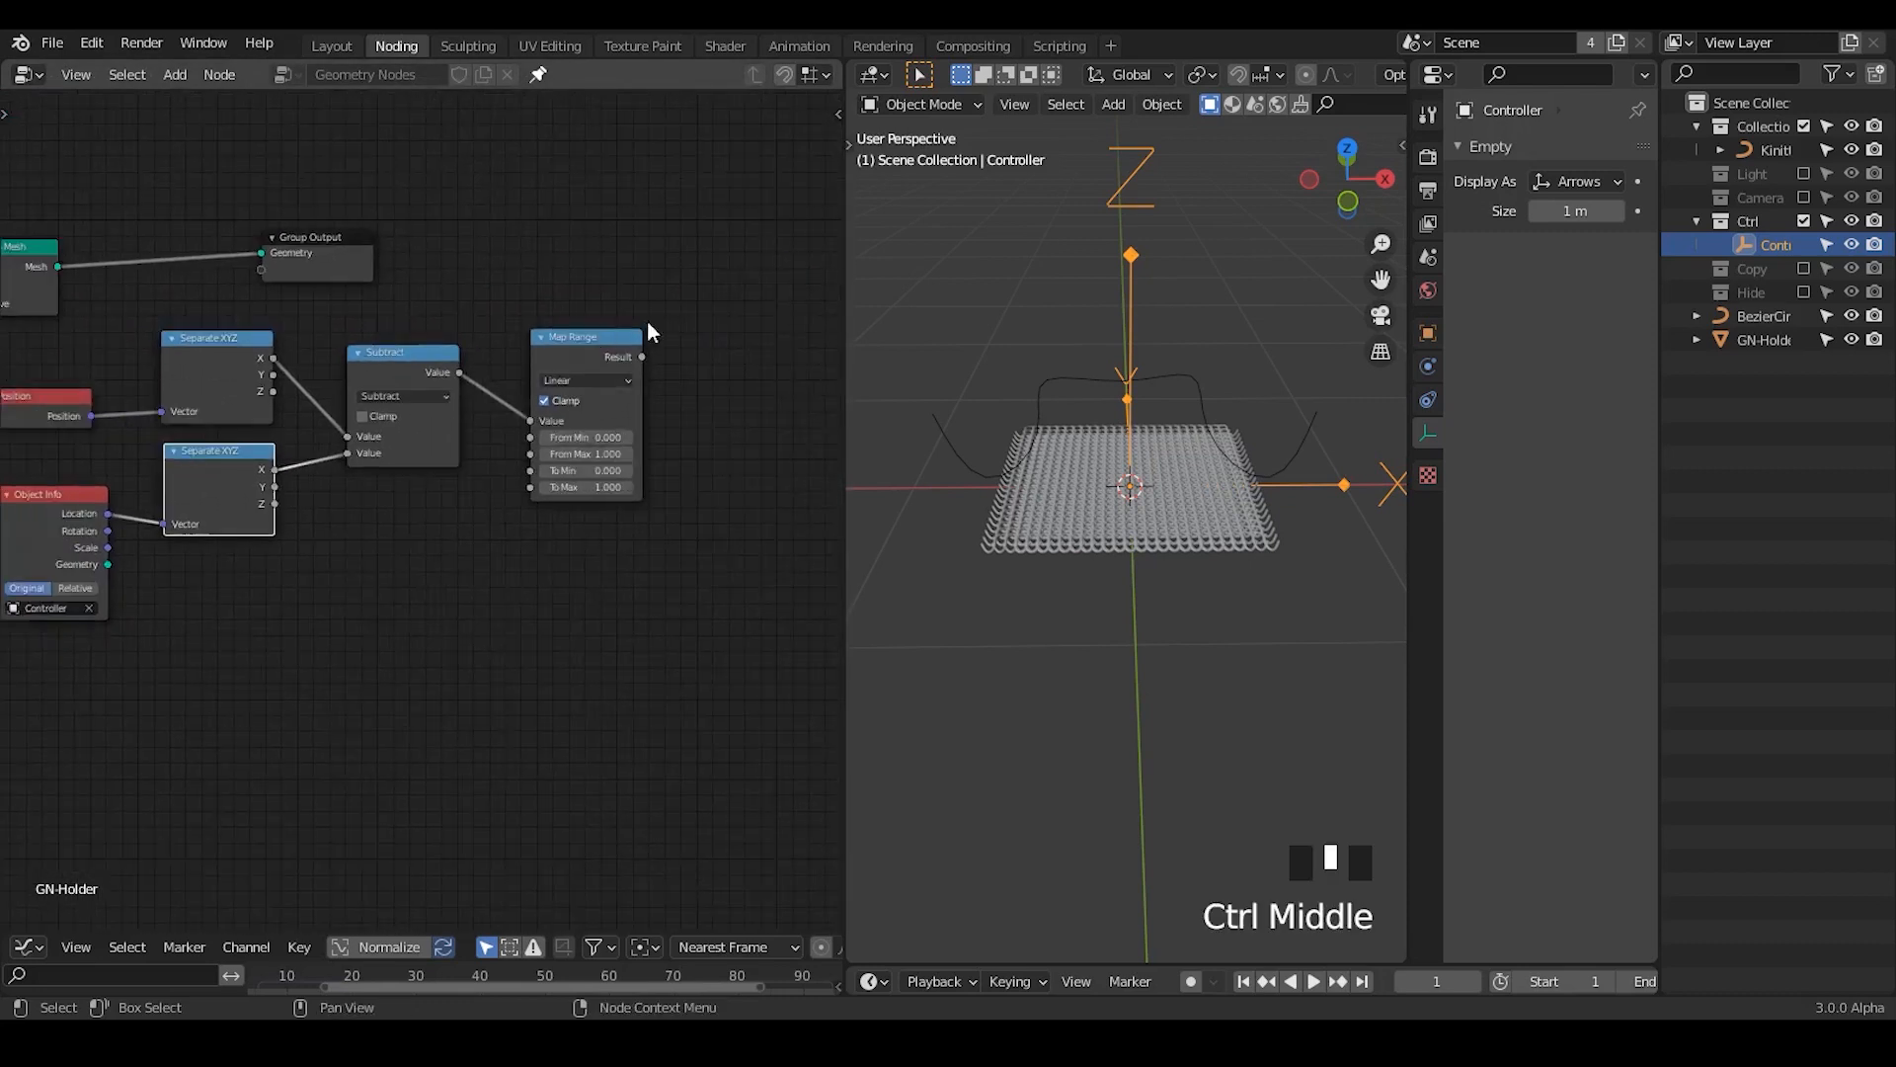
click(685, 253)
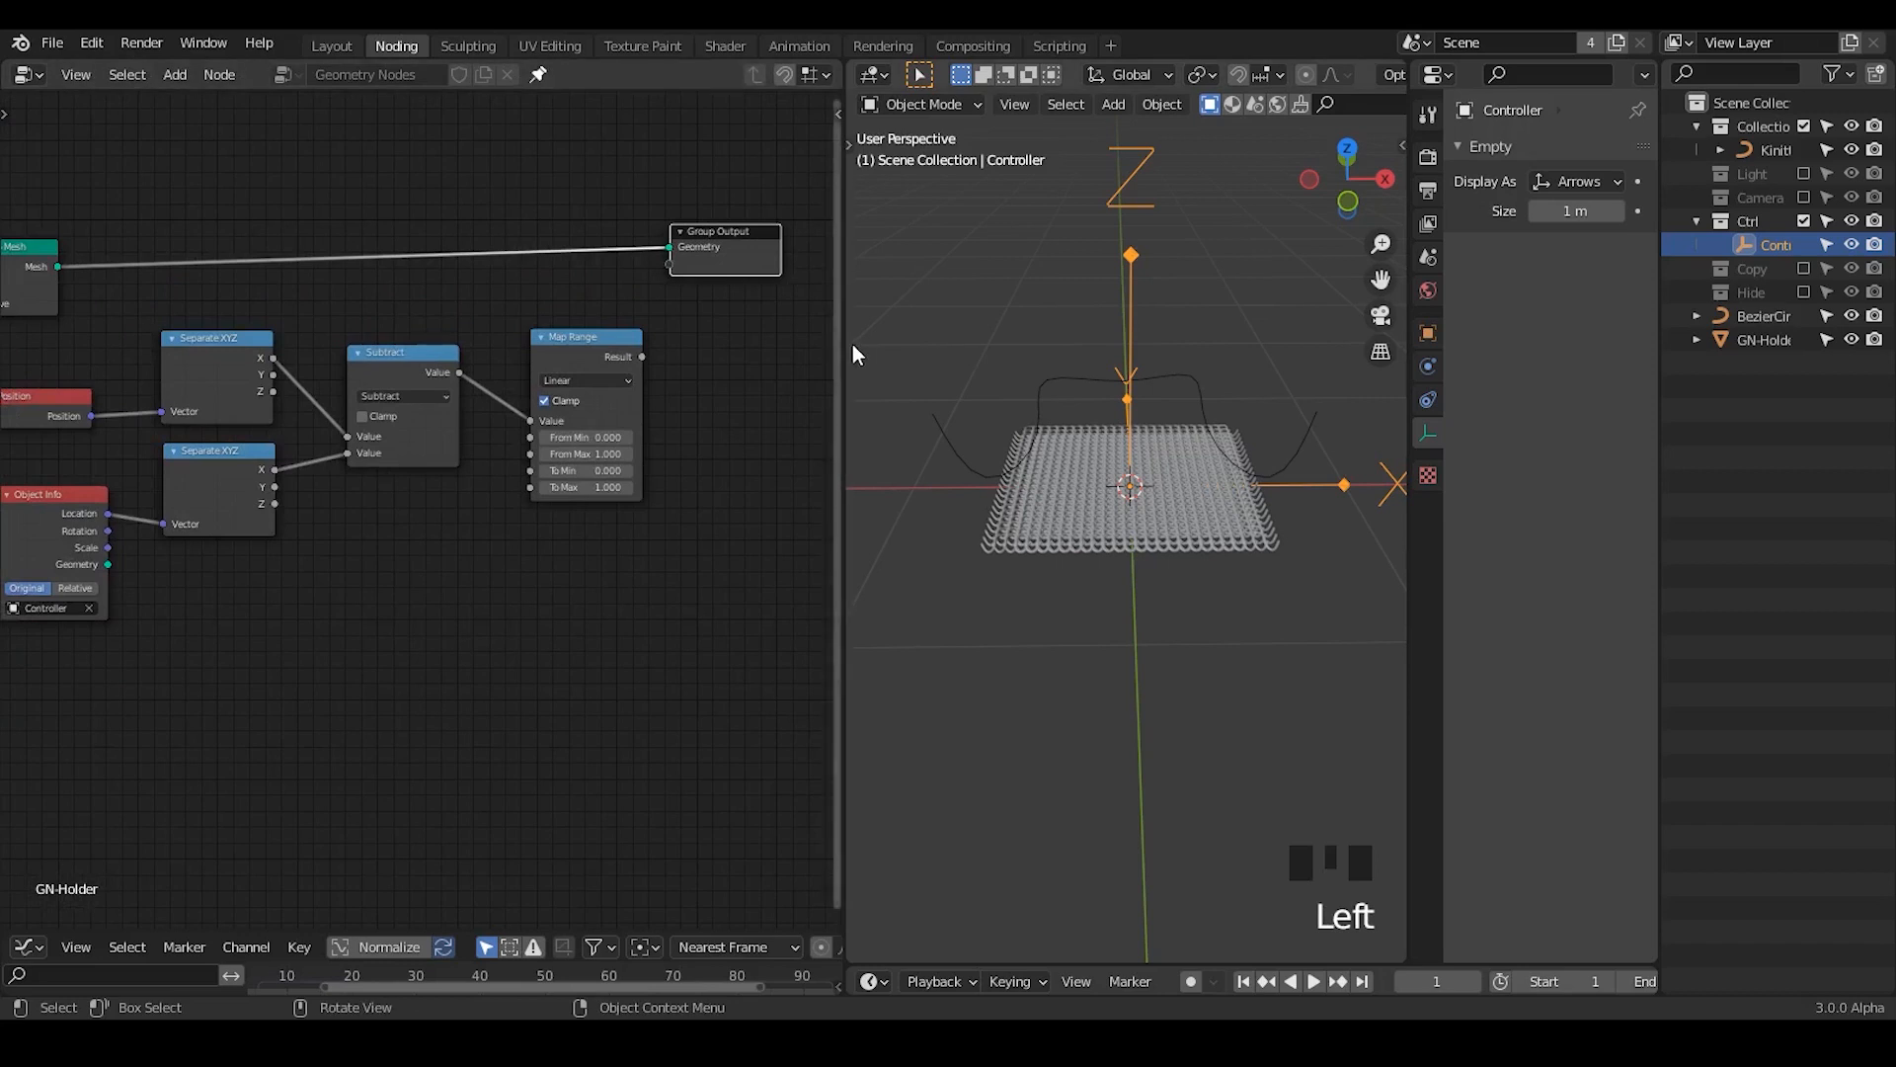
drag(846, 342, 896, 343)
ctrl+middle_drag(642, 498, 730, 500)
- Nudge the Curve to Mesh node slightly up and clear the annotation strokes around it
click(365, 538)
drag(847, 267, 89, 670)
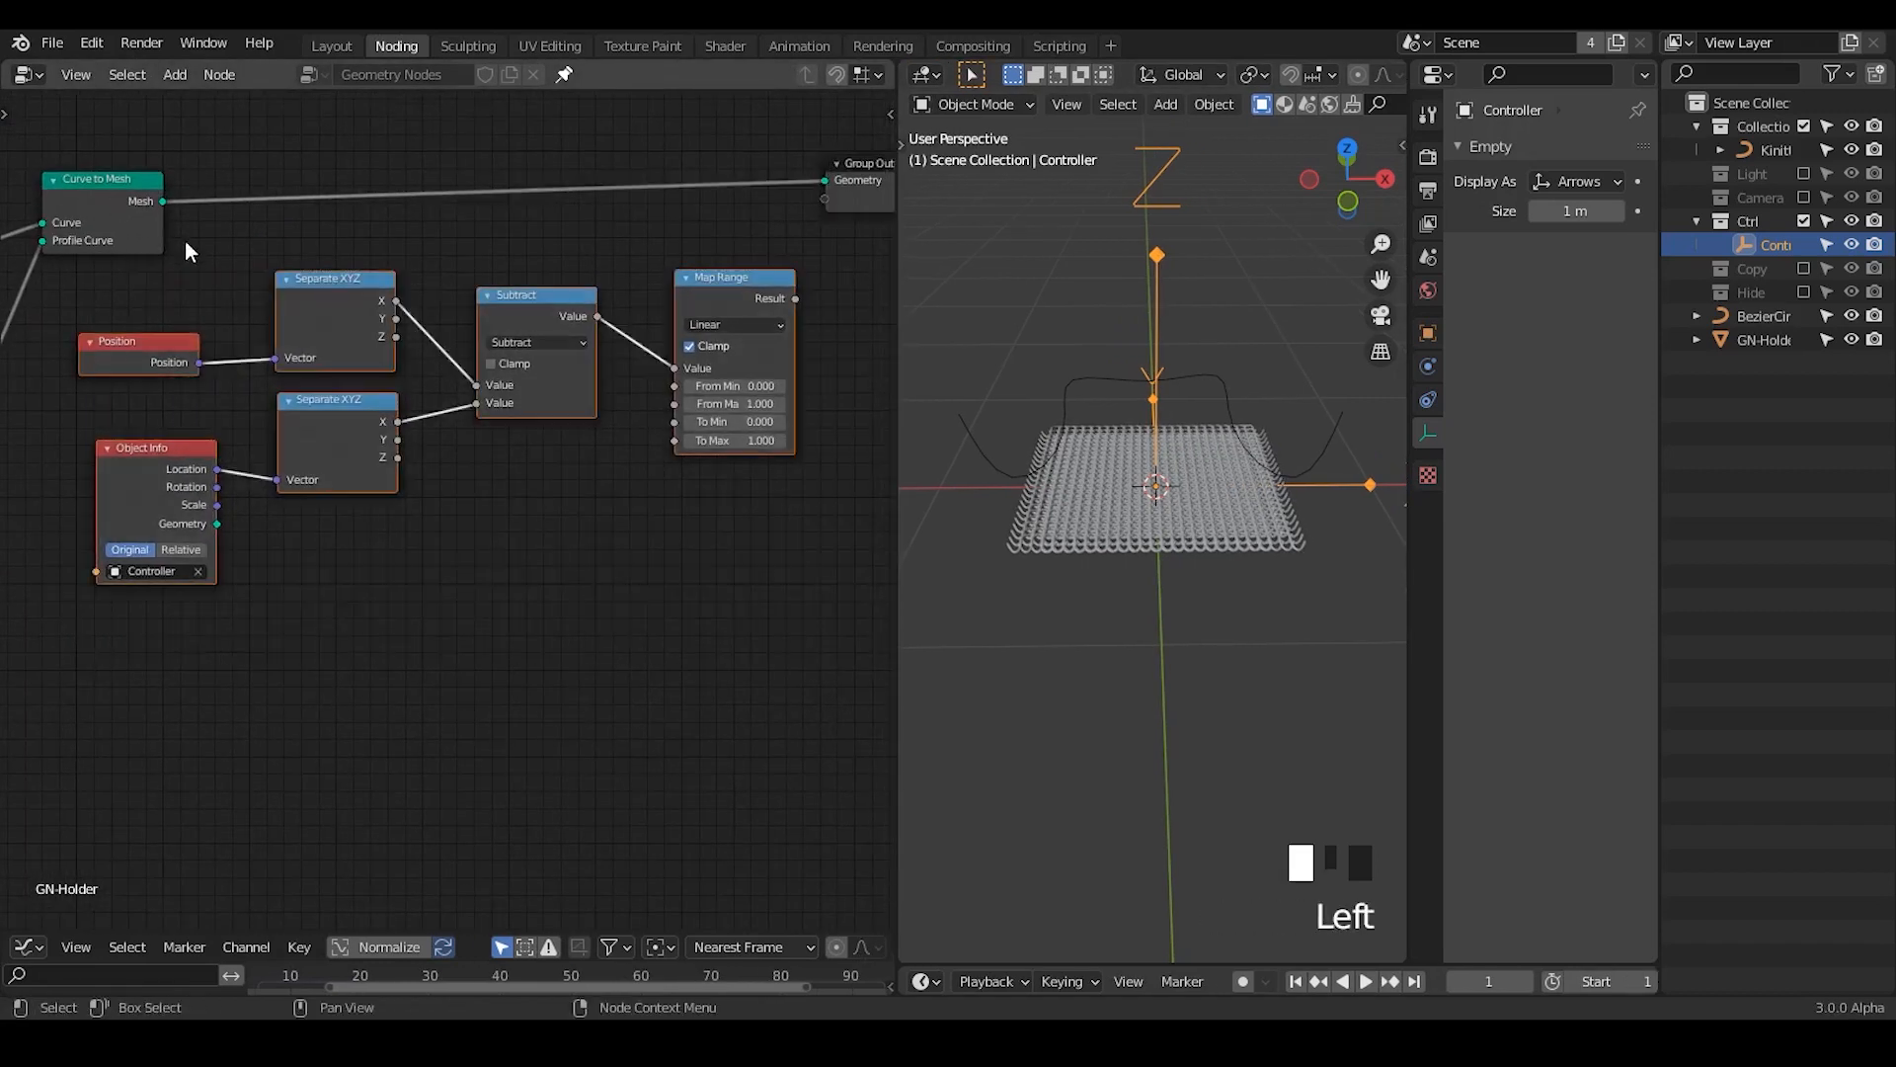
mouse_move(98, 182)
mouse_down()
mouse_move(96, 166)
mouse_move(184, 210)
mouse_up()
key(d)
key(d)
mouse_move(169, 187)
right_down()
mouse_move(217, 174)
mouse_move(190, 241)
right_up()
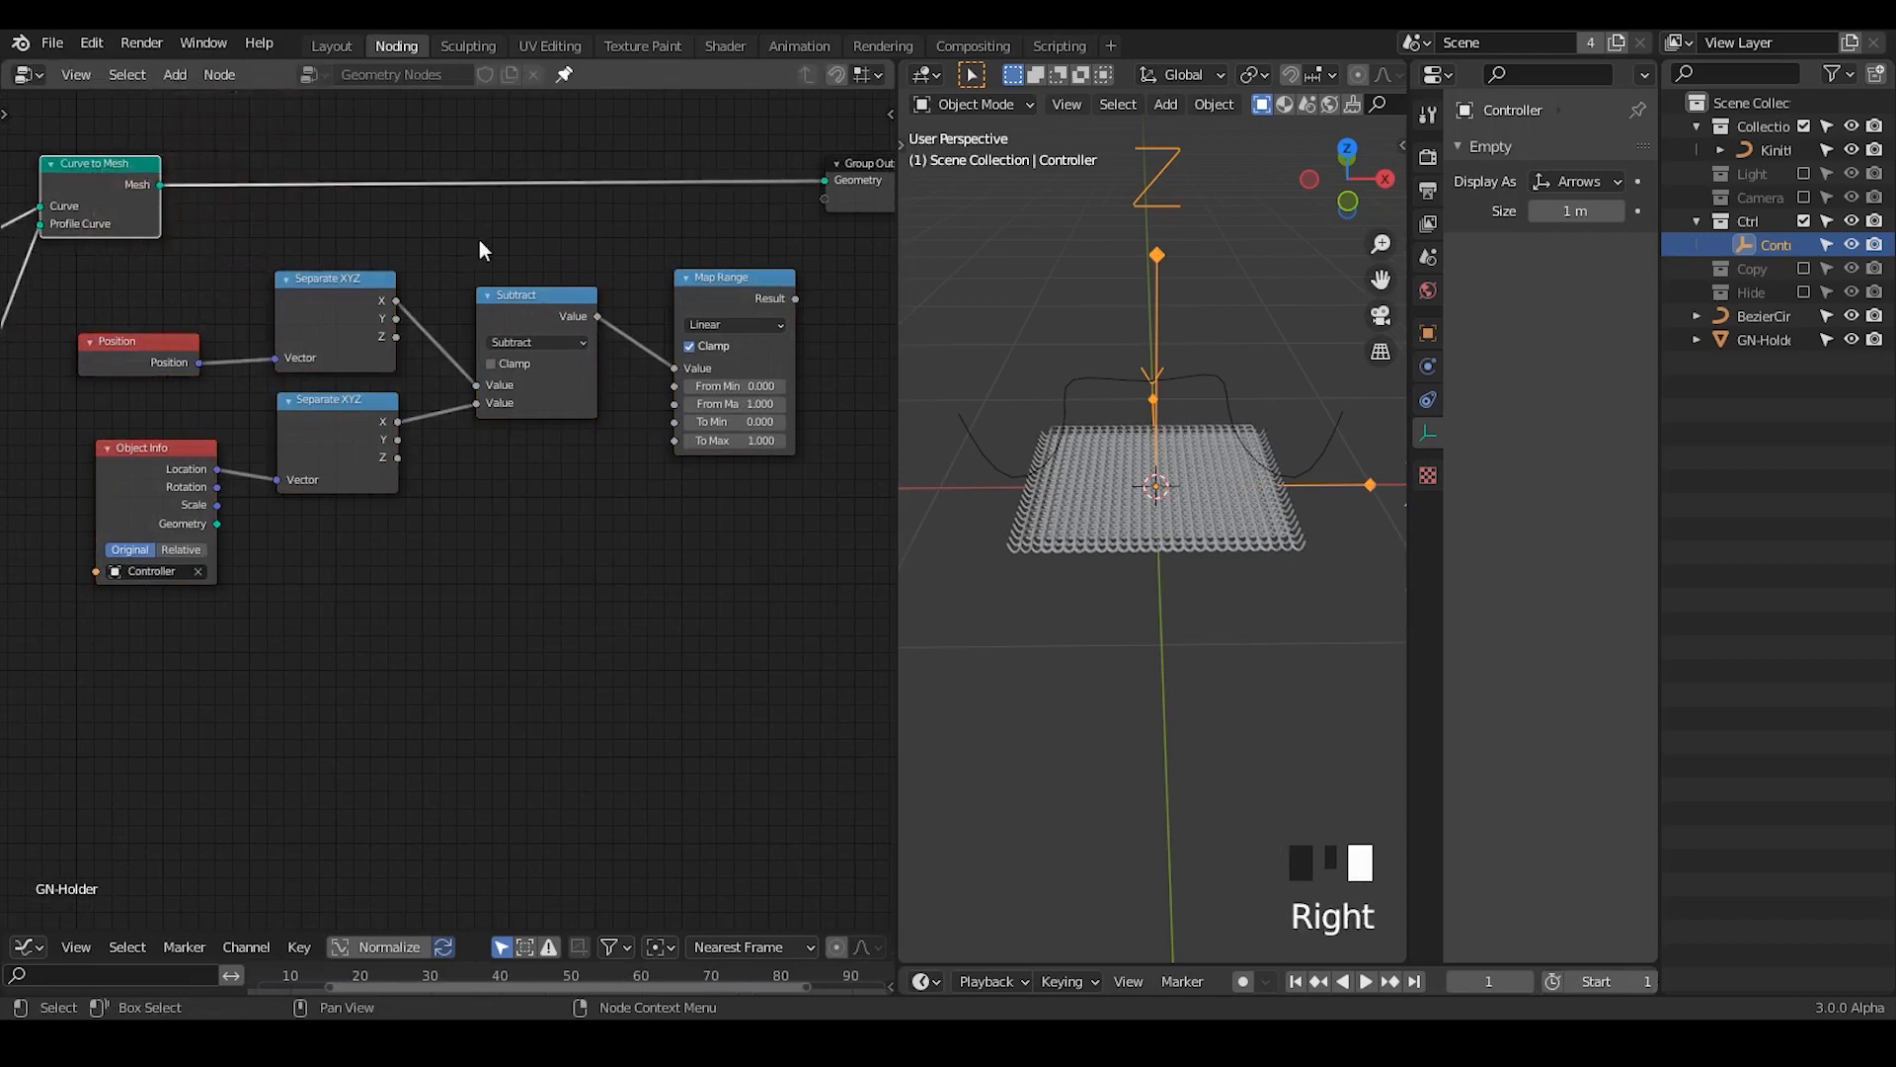
key(d)
click(533, 528)
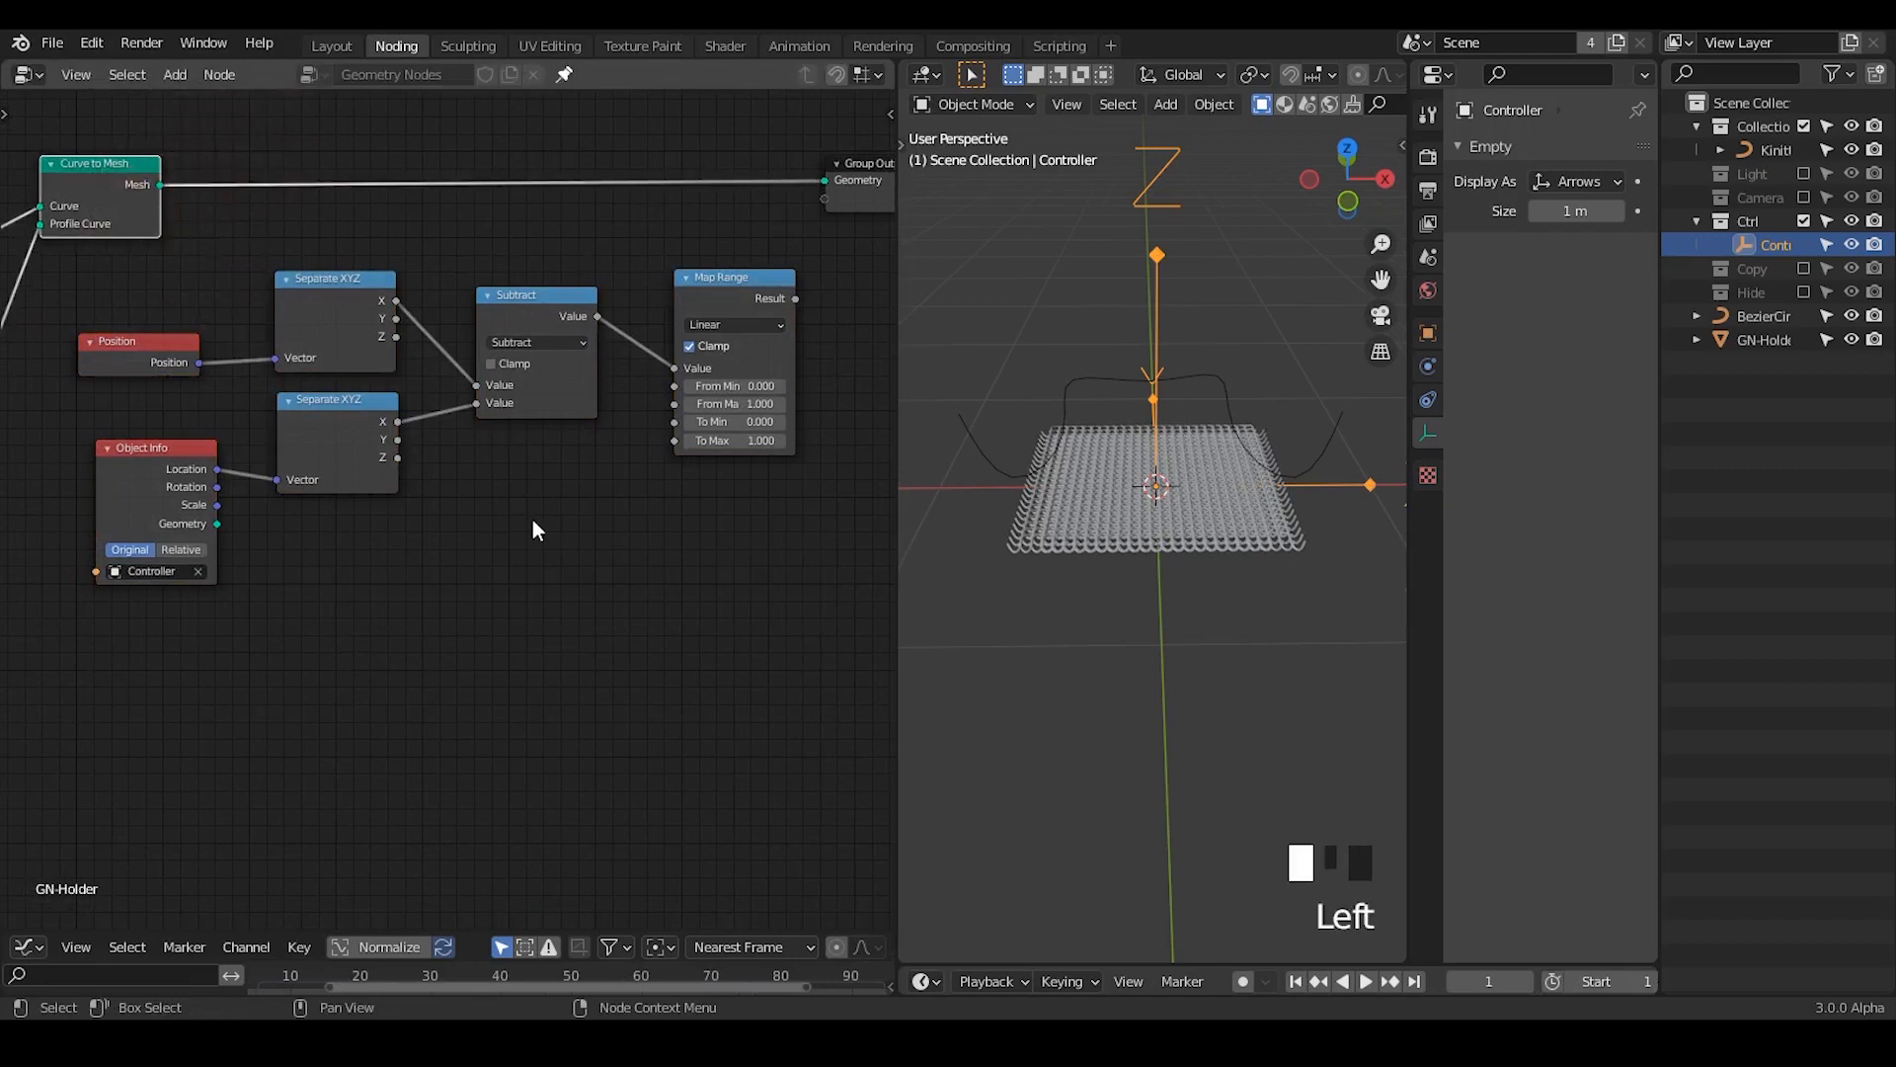
- Insert a Point Translate node between Curve to Mesh and Group Output, and move both it and Group Output beyond Map Range
middle_drag(609, 525, 560, 561)
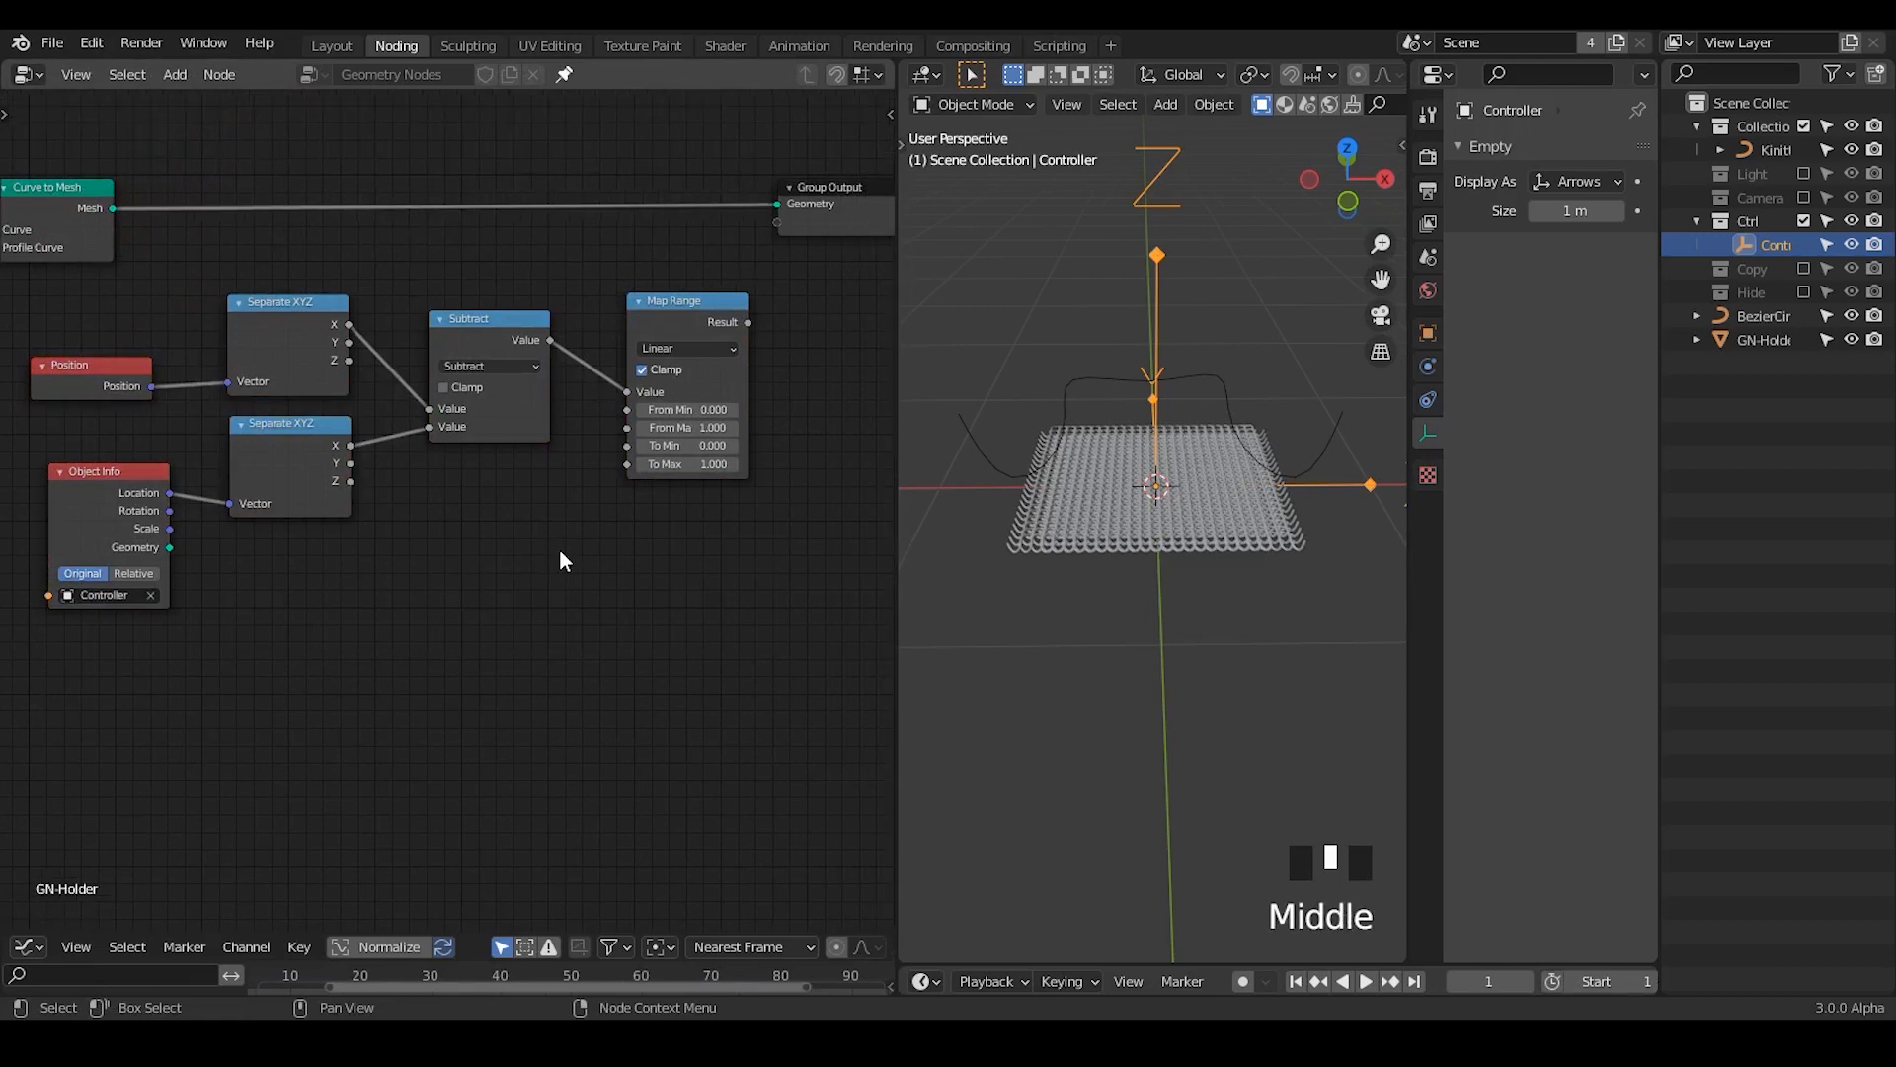
key(ctrl+a)
text(point tran)
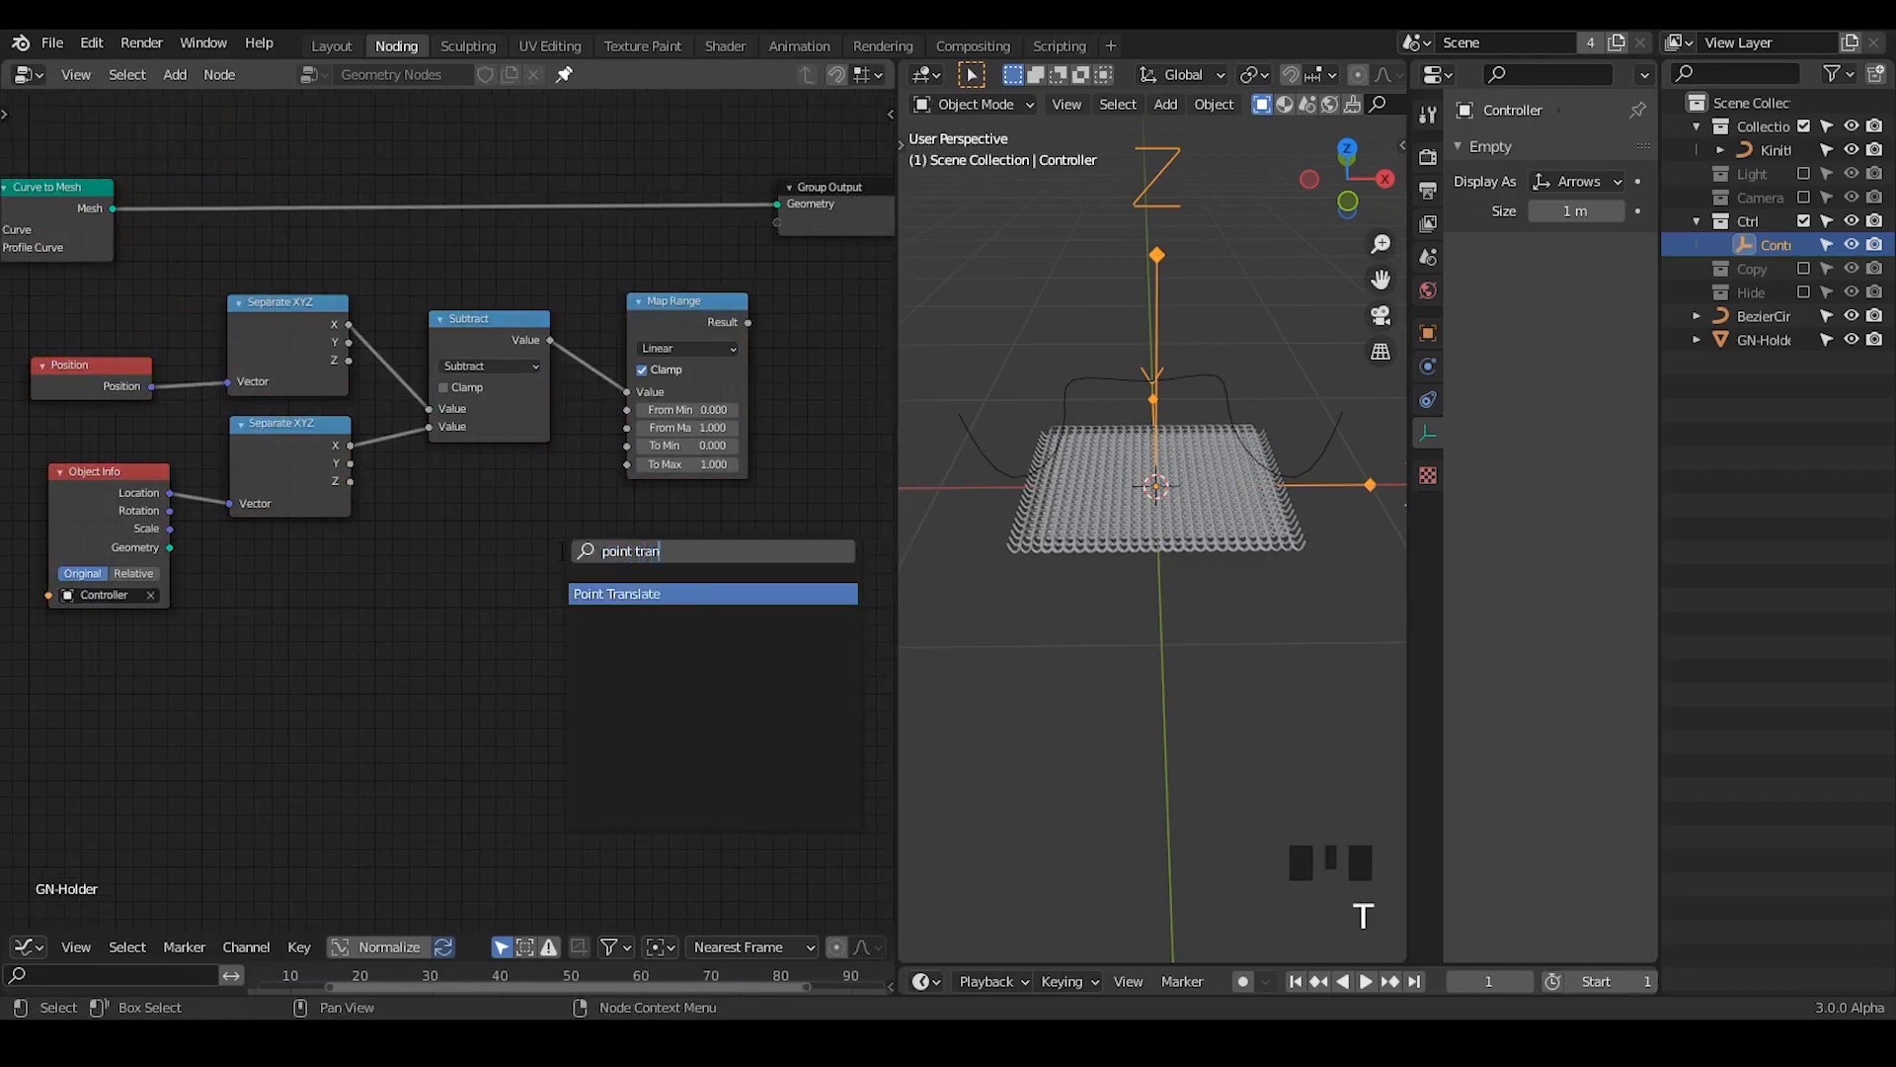
key(Return)
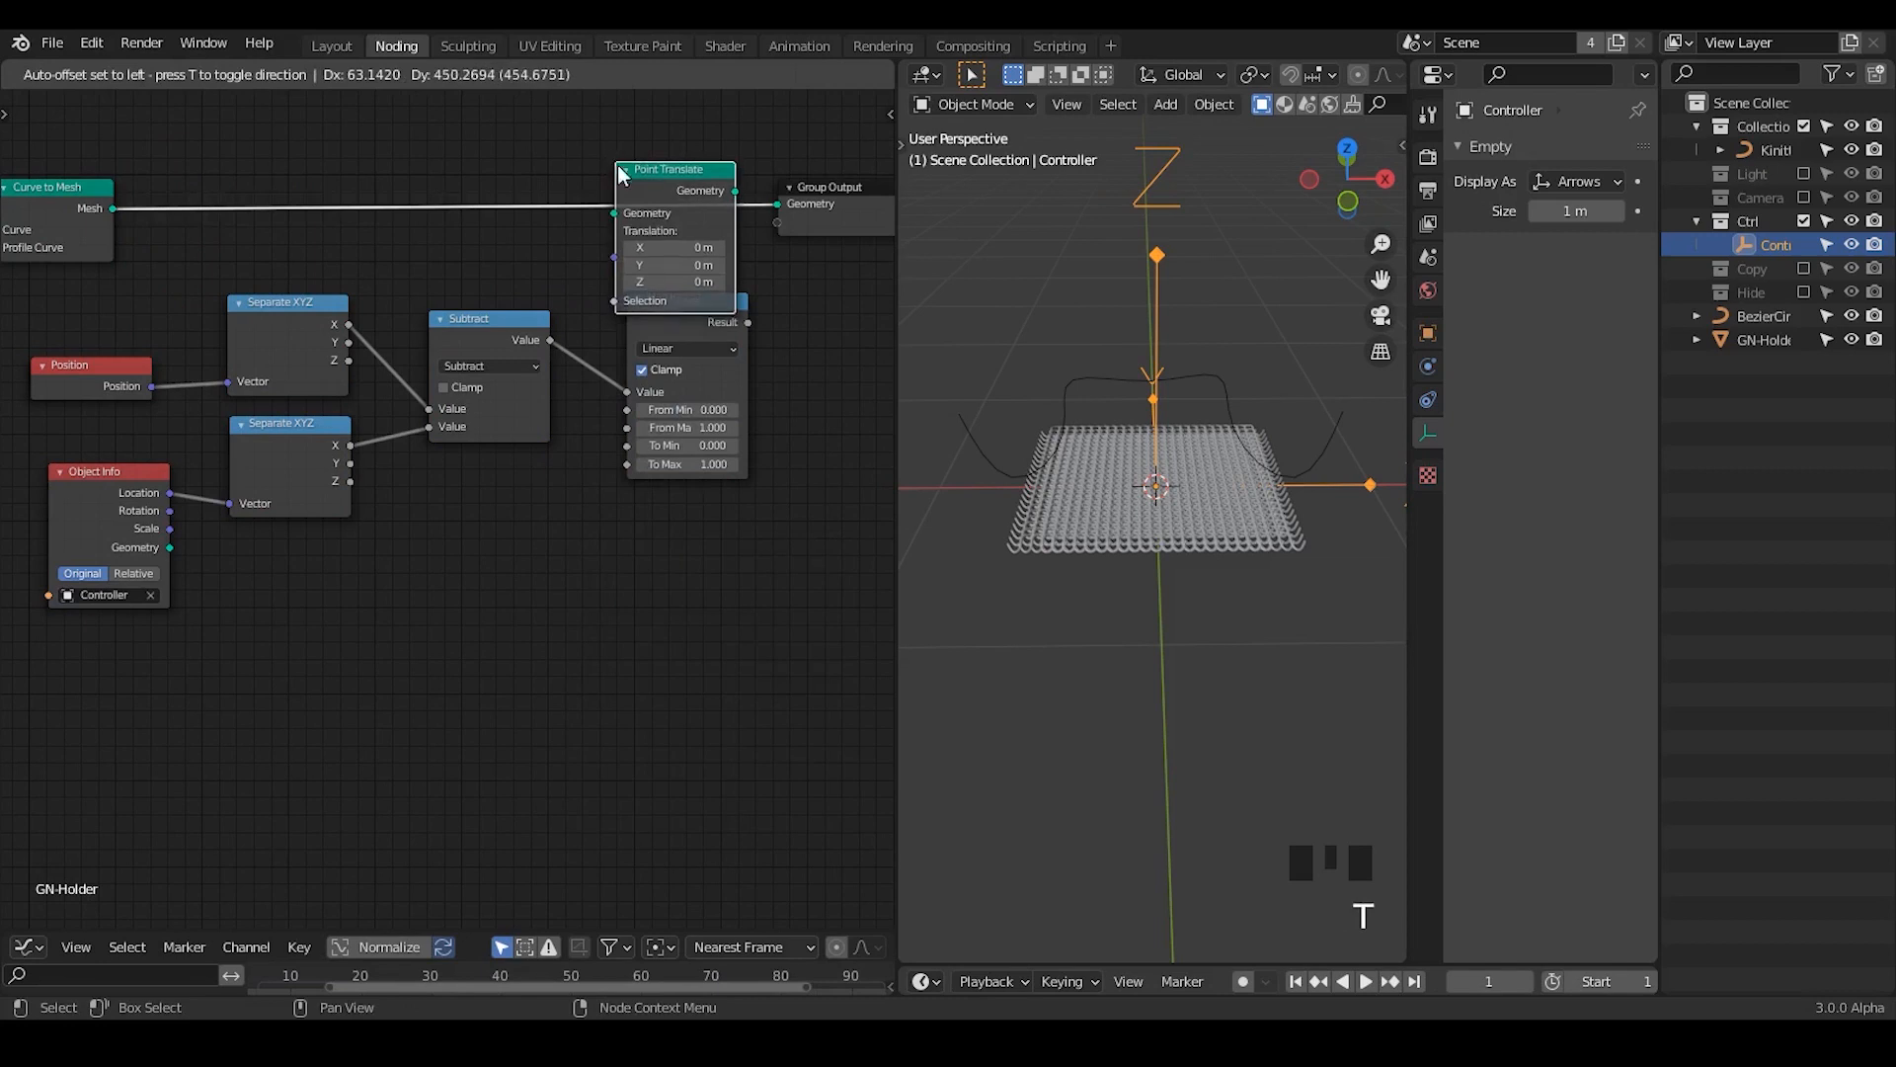
click(625, 128)
middle_drag(684, 319, 551, 350)
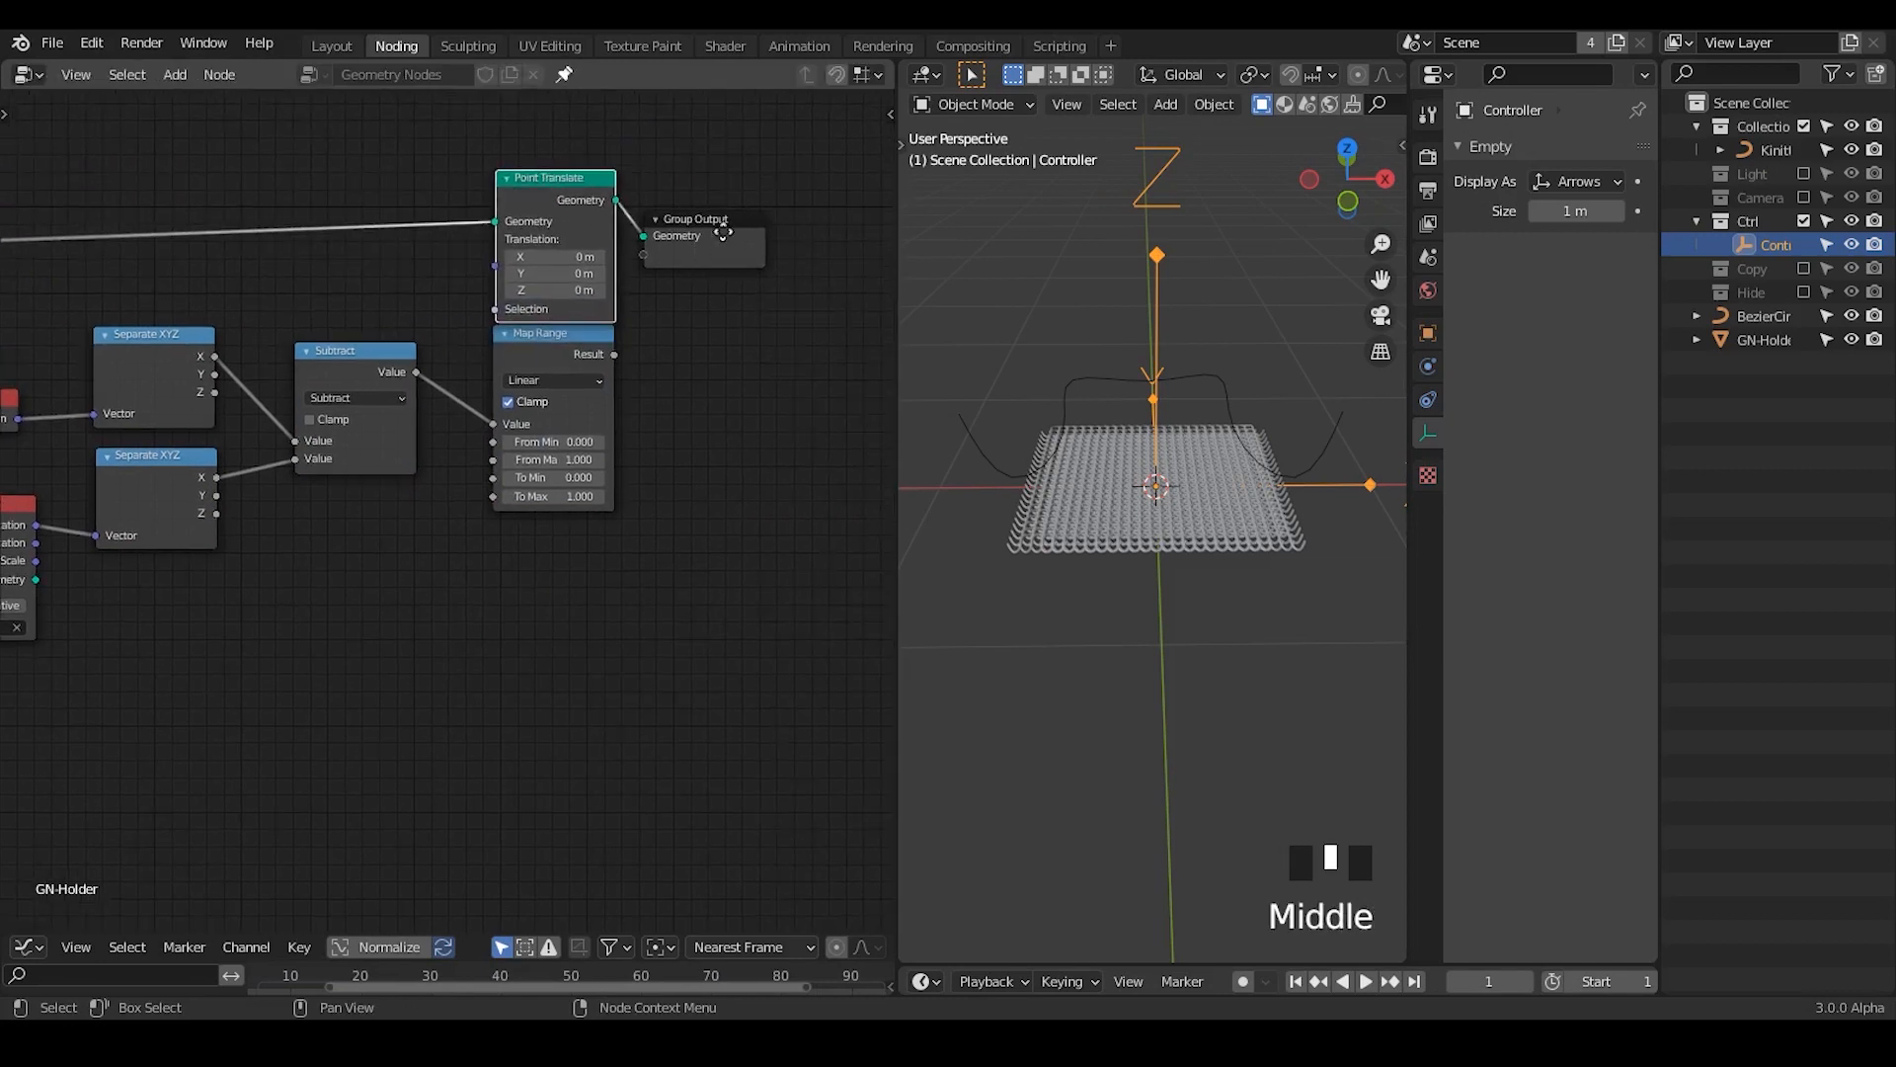
drag(690, 247, 837, 195)
drag(519, 202, 637, 190)
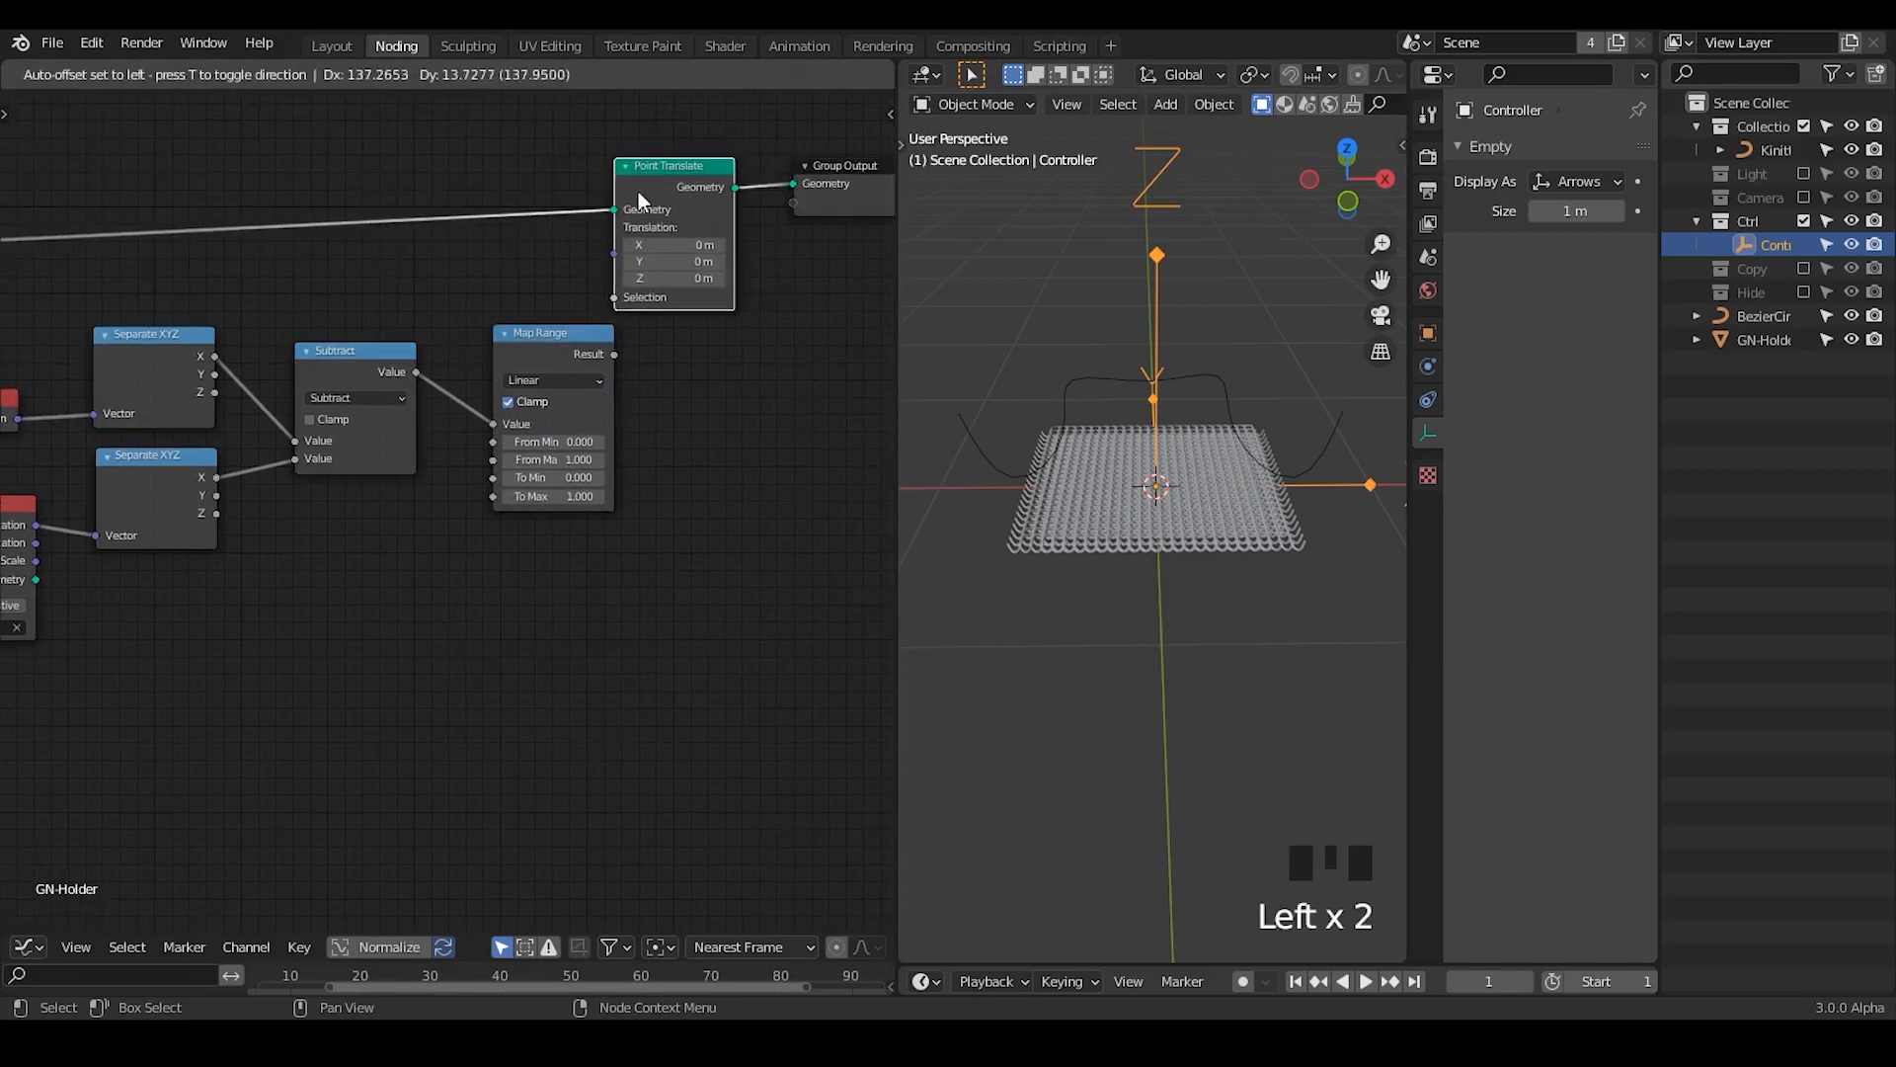
- Set Point Translate's Z translation to 0.6 m and leave more space between Map Range and the Point Translate and Group Output nodes
mouse_move(689, 278)
mouse_down()
mouse_move(750, 279)
mouse_move(695, 278)
mouse_up()
middle_drag(1296, 533, 1185, 533)
drag(605, 333, 559, 345)
middle_drag(669, 389, 420, 375)
click(460, 281)
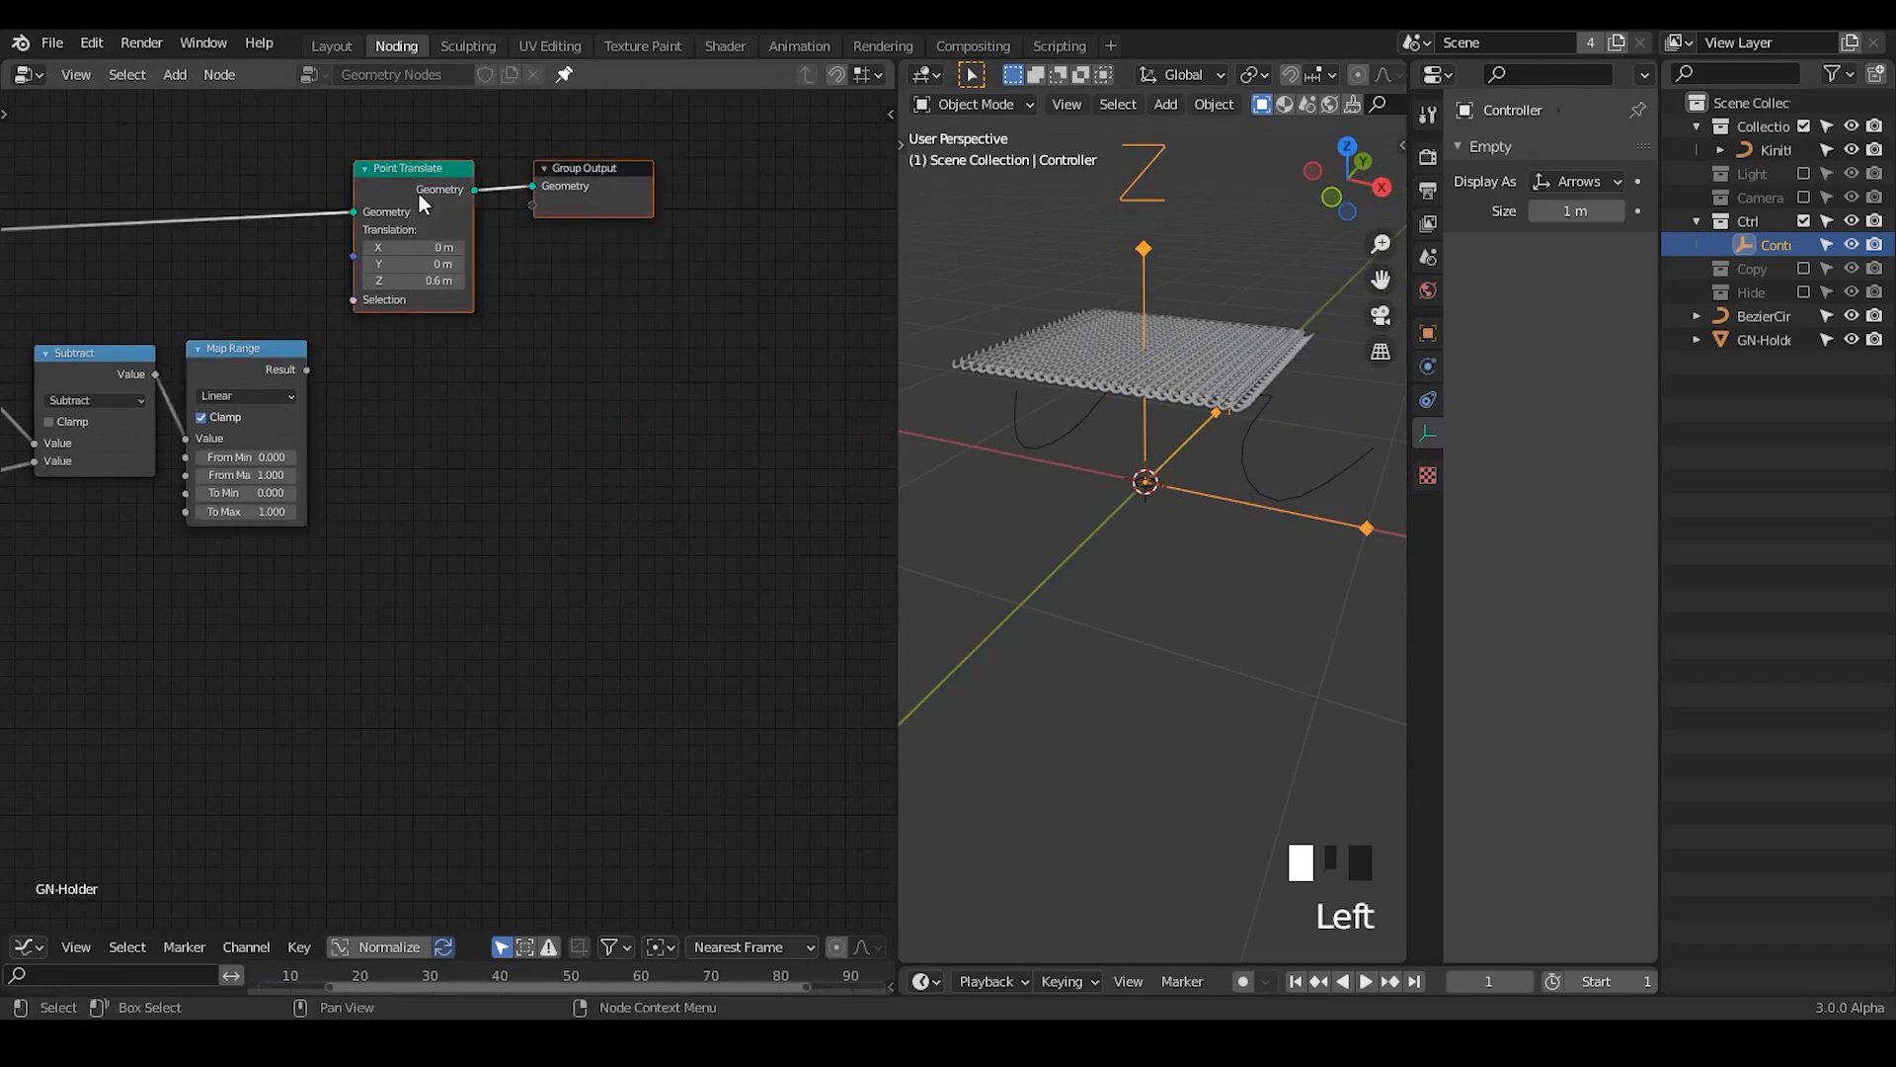
drag(422, 198, 526, 198)
- Connect Map Range's Result to Point Translate's Selection input
middle_drag(394, 445, 487, 395)
click(429, 296)
click(383, 326)
drag(381, 310, 610, 210)
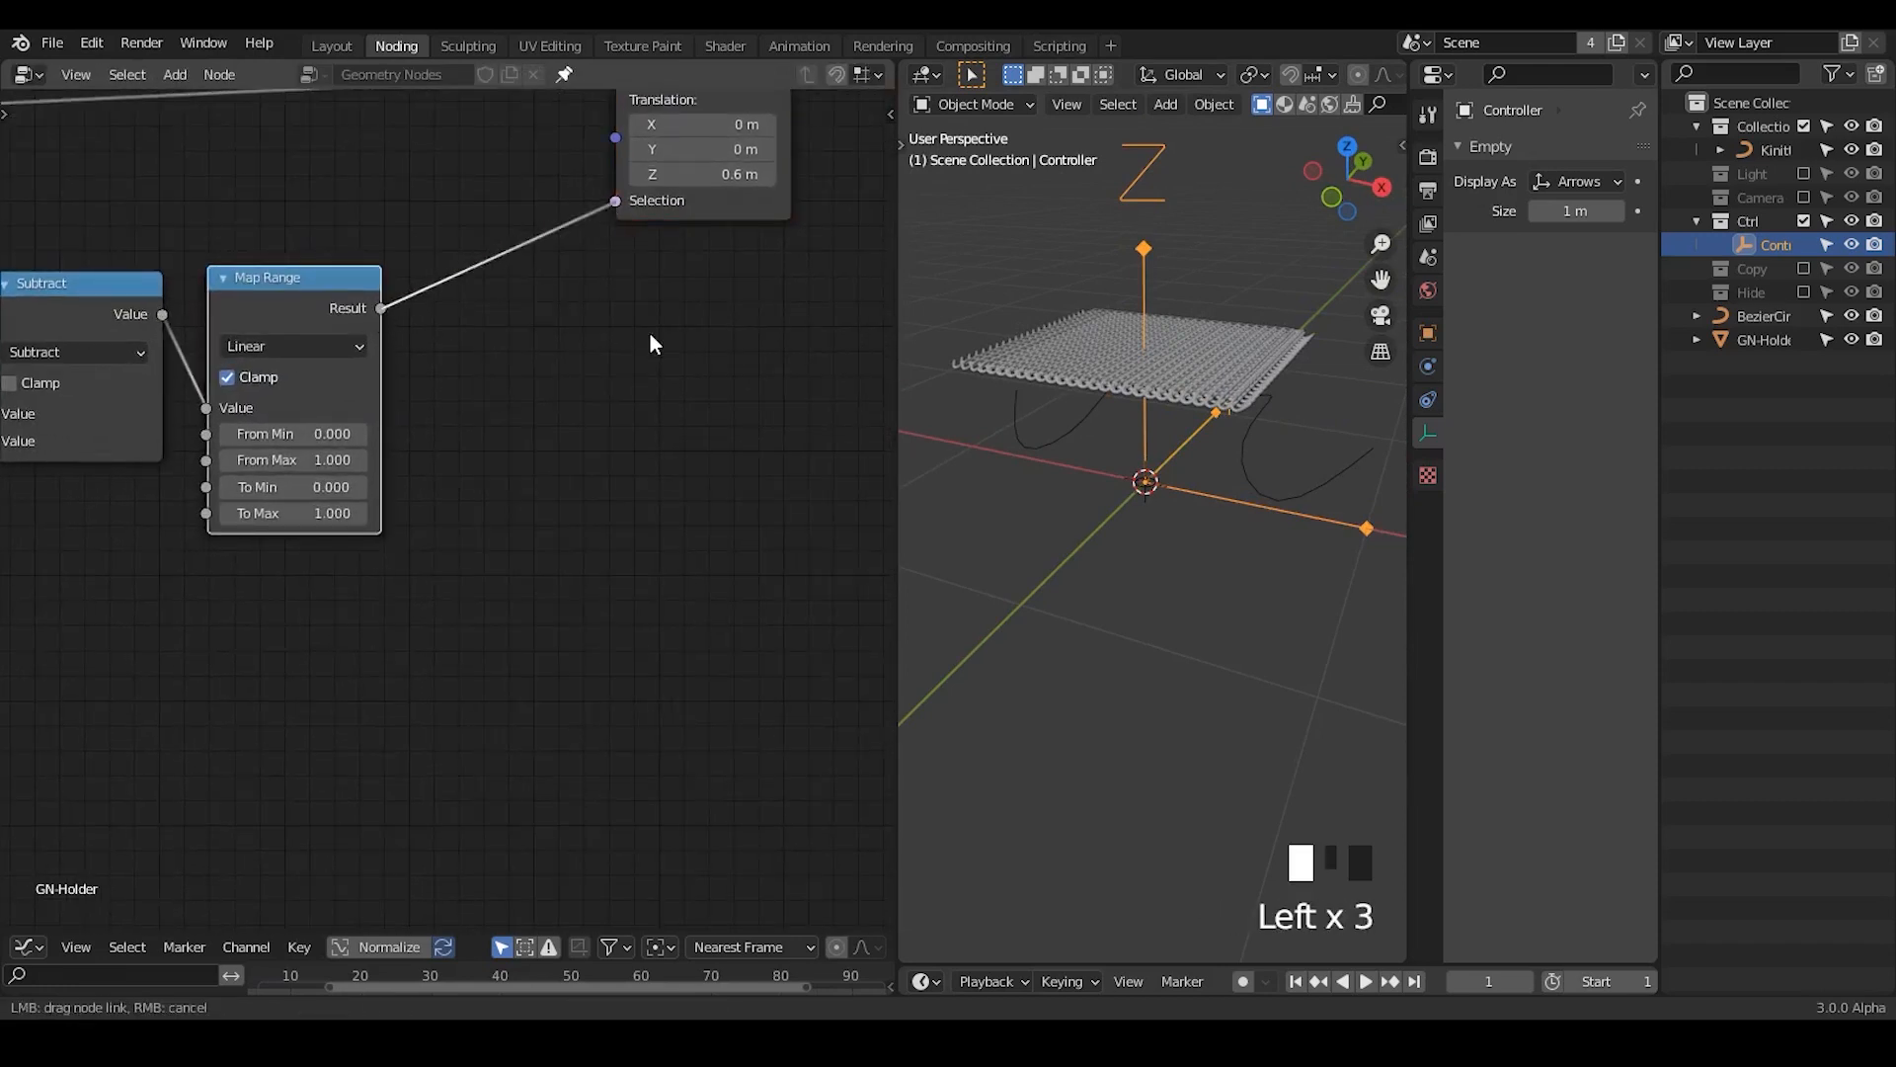
drag(626, 339, 622, 336)
- Slide the Controller empty a little in the negative X direction to test the selection-driven lift of the knit
middle_drag(1136, 464, 1166, 279)
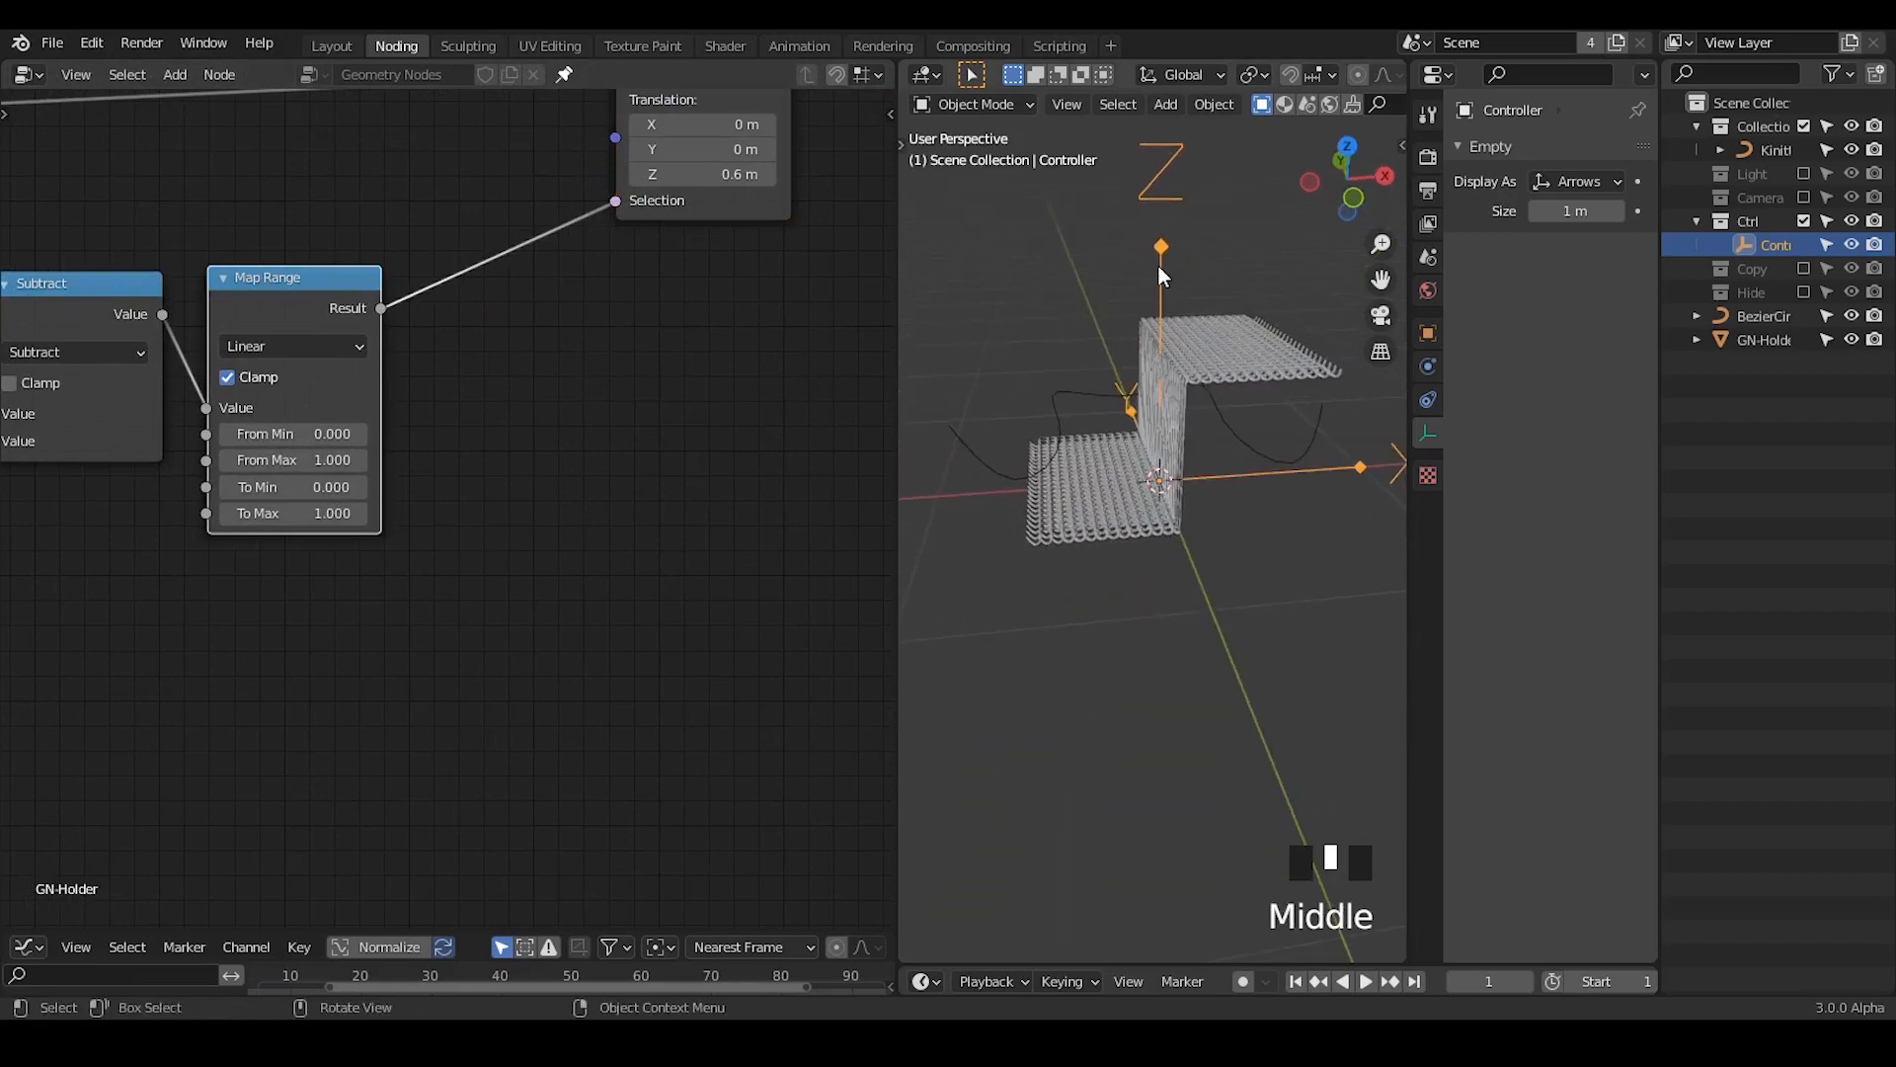
click(1166, 280)
key(g)
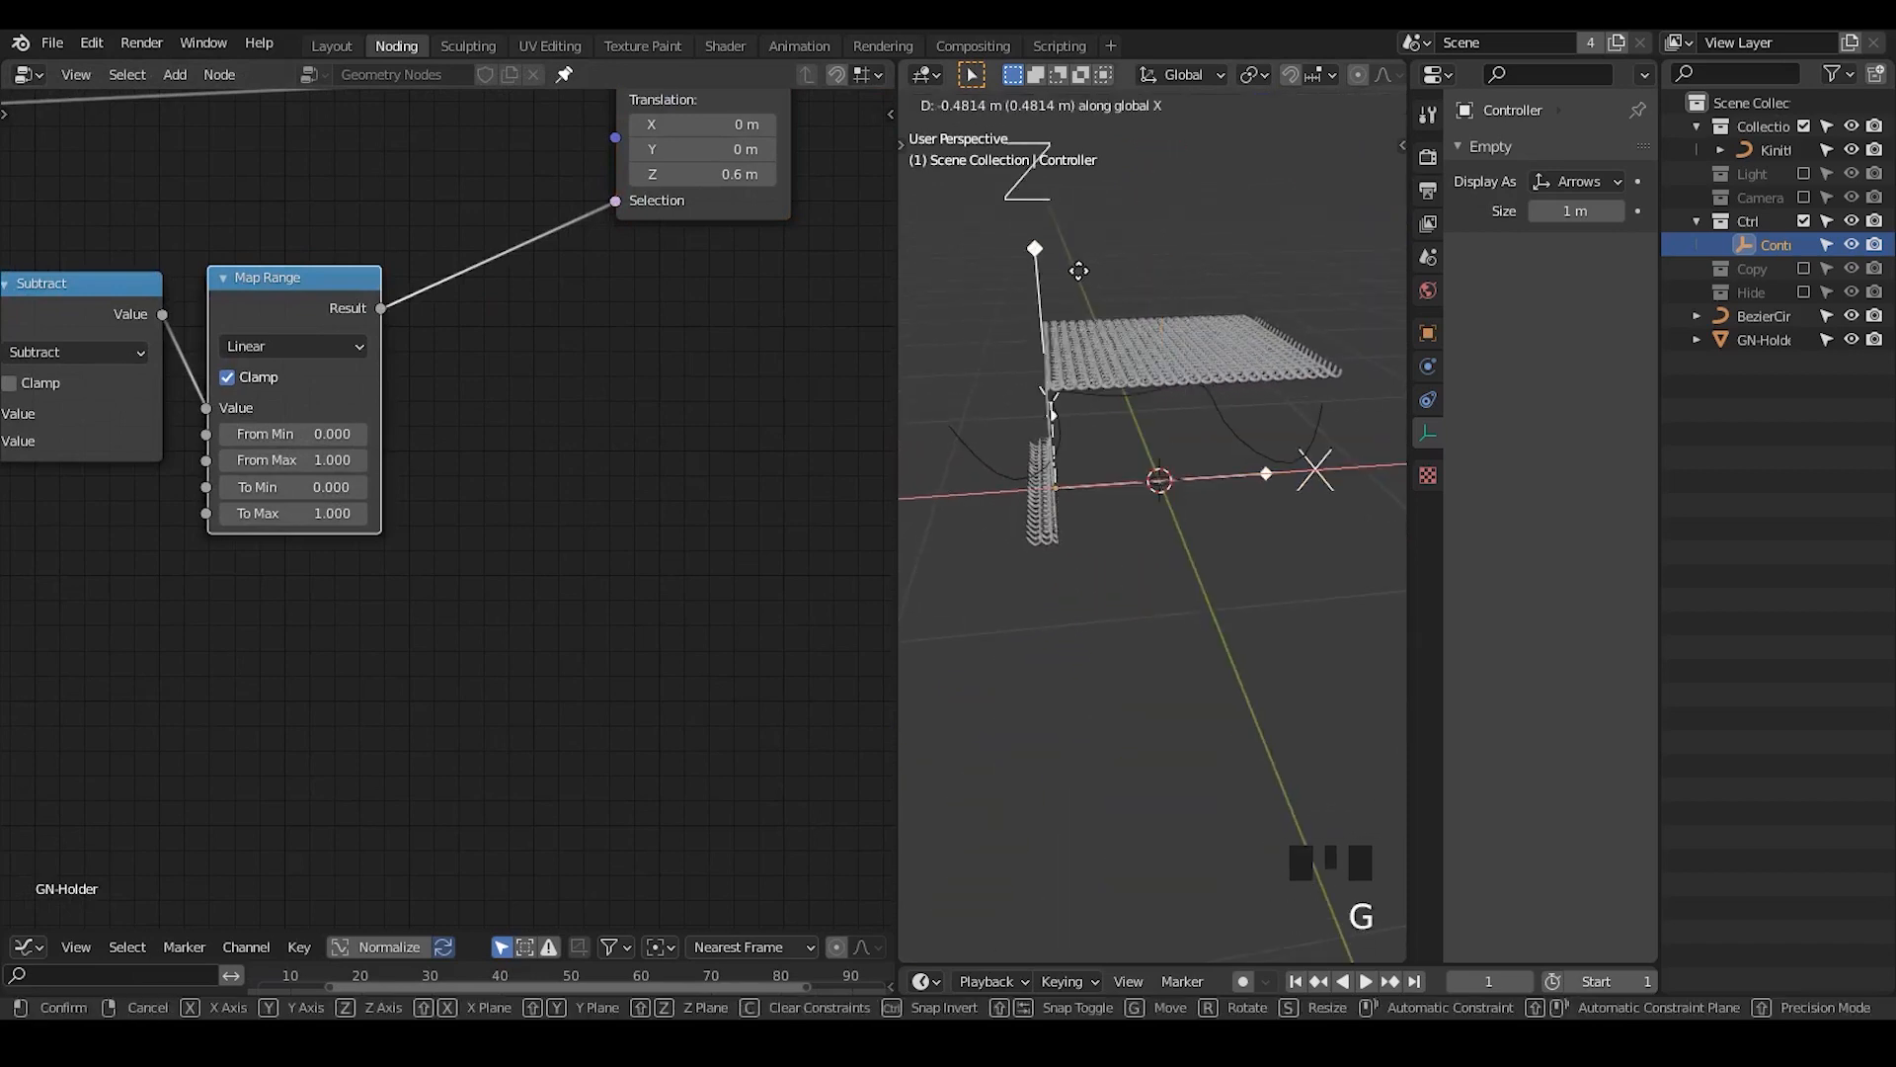
click(1193, 262)
- Move the Position and Object Info nodes closer to their Separate XYZ nodes
middle_drag(269, 405, 553, 400)
ctrl+middle_drag(381, 394, 336, 389)
drag(64, 378, 100, 363)
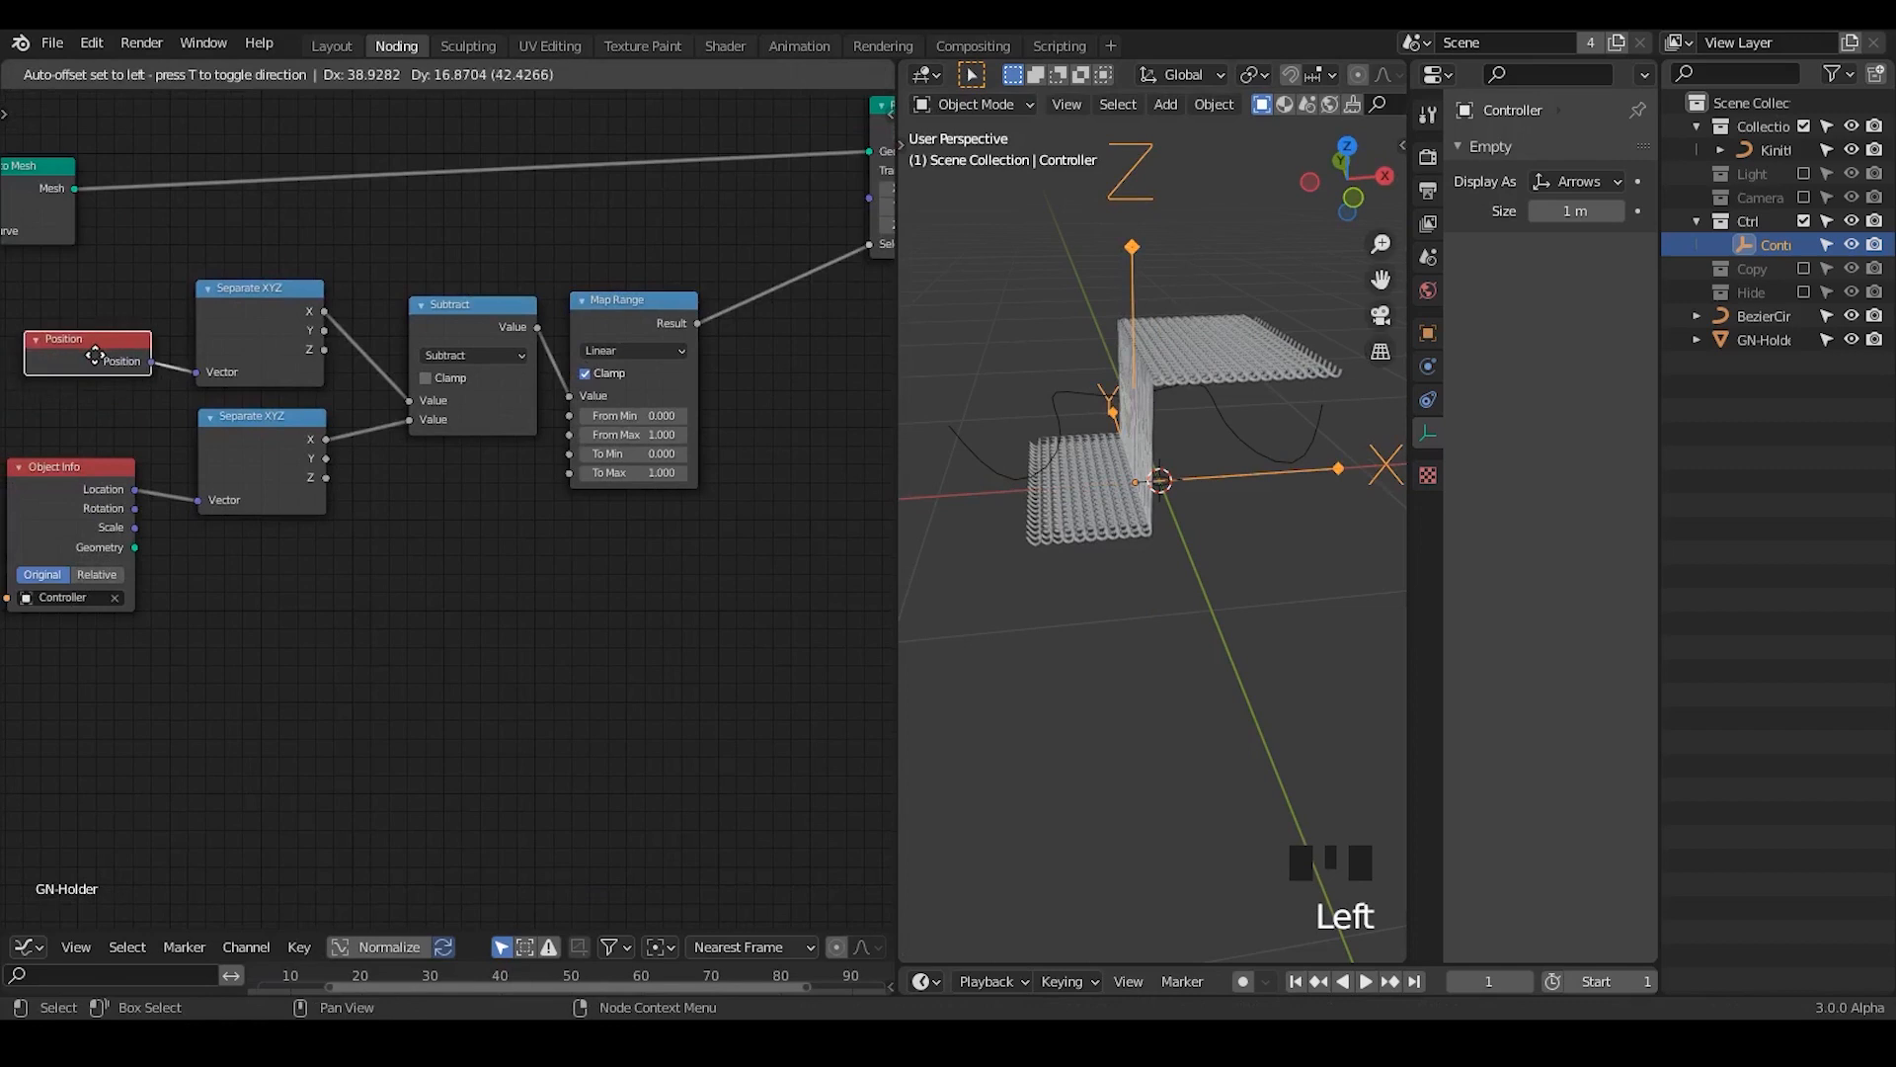
drag(61, 533, 79, 533)
click(442, 559)
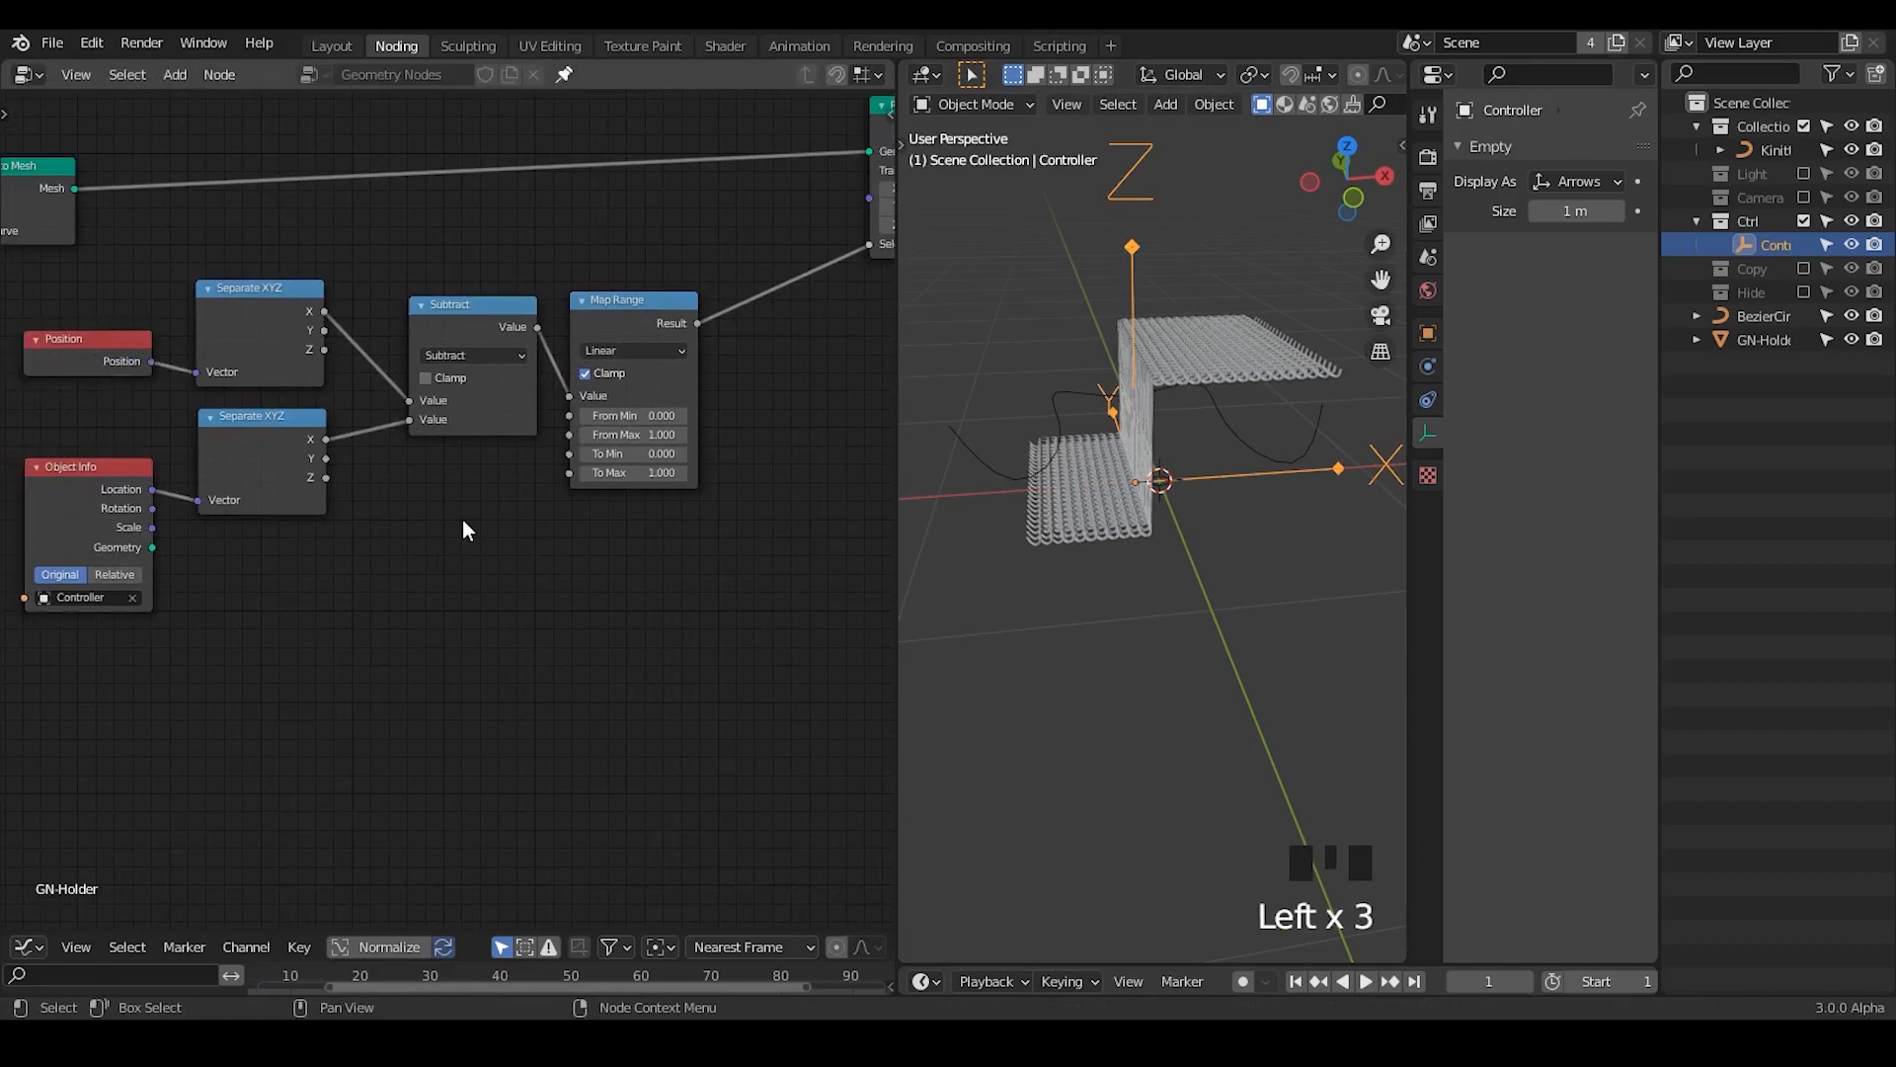
- Handwrite the annotation "field" below the Subtract and Map Range nodes and underline it twice
mouse_move(369, 733)
mouse_down()
mouse_move(437, 618)
mouse_move(430, 694)
mouse_move(494, 691)
mouse_up()
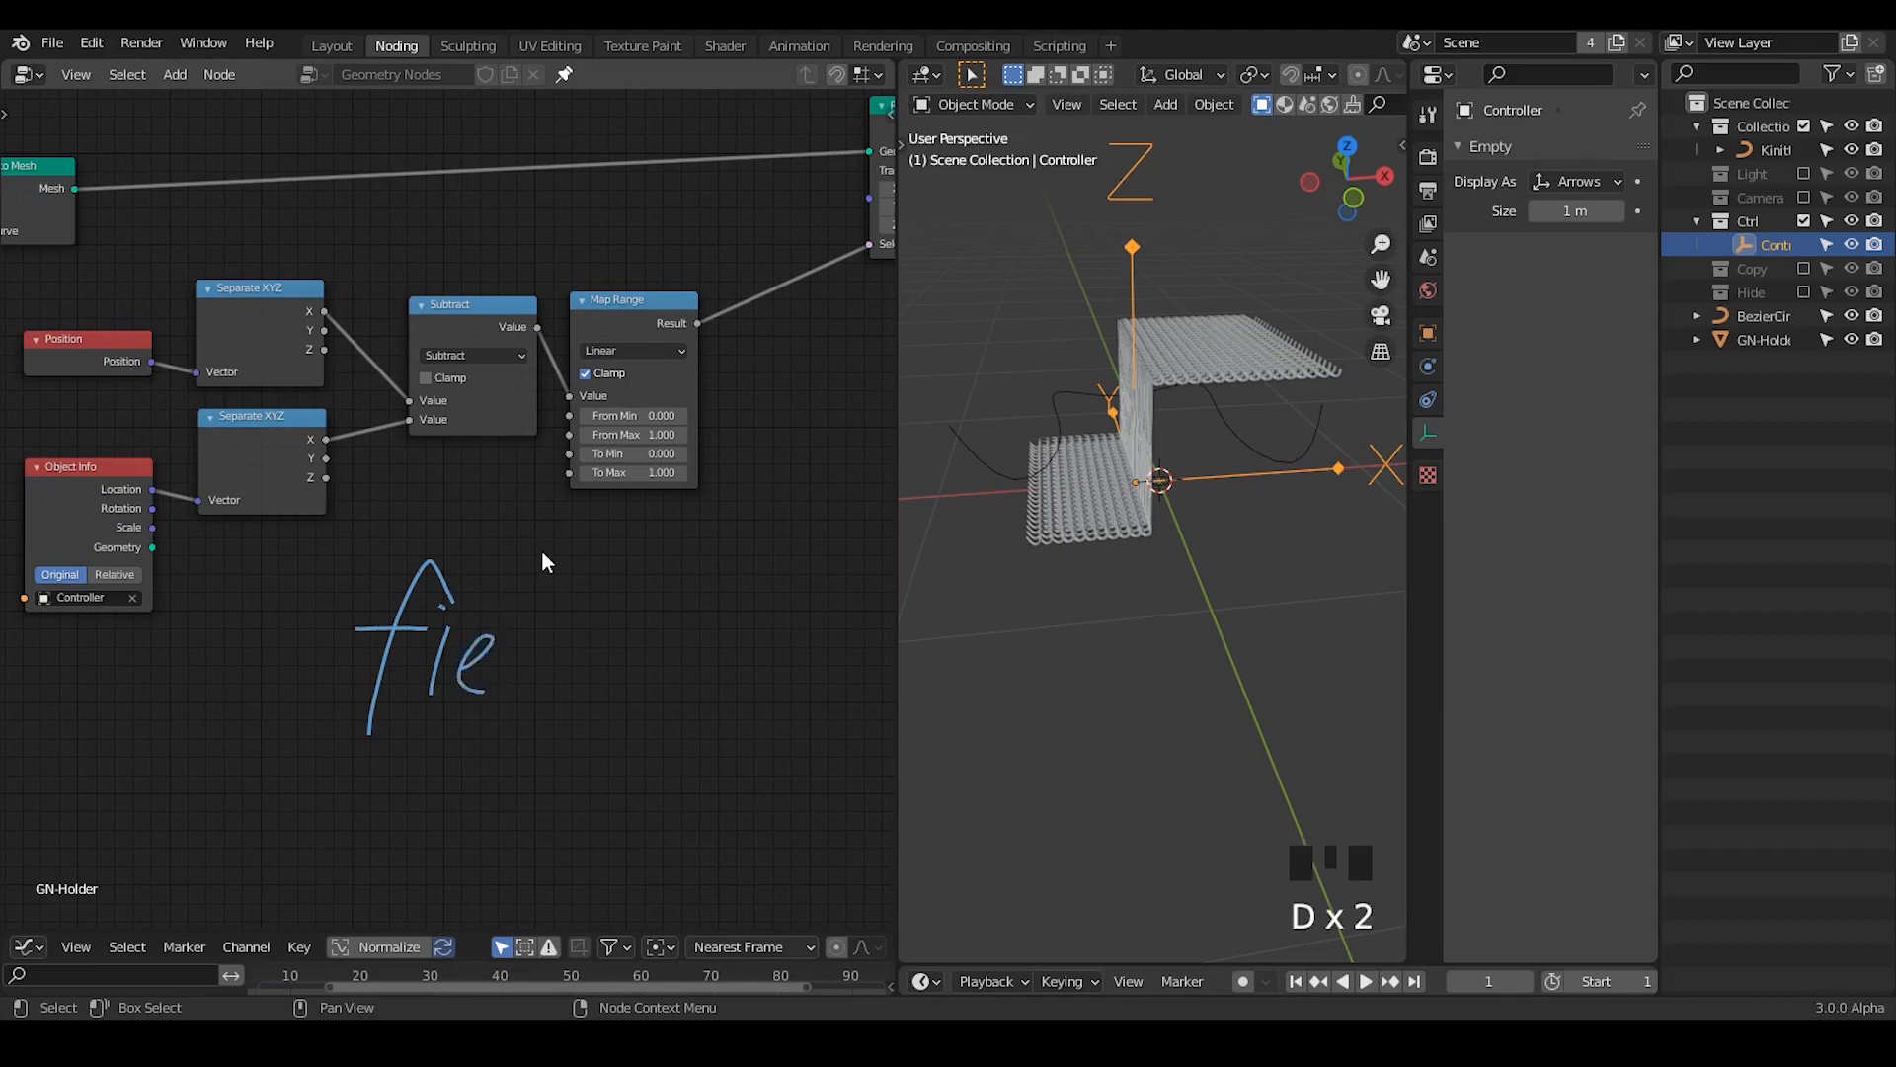
mouse_move(562, 634)
mouse_down()
mouse_move(549, 672)
mouse_move(572, 703)
mouse_up()
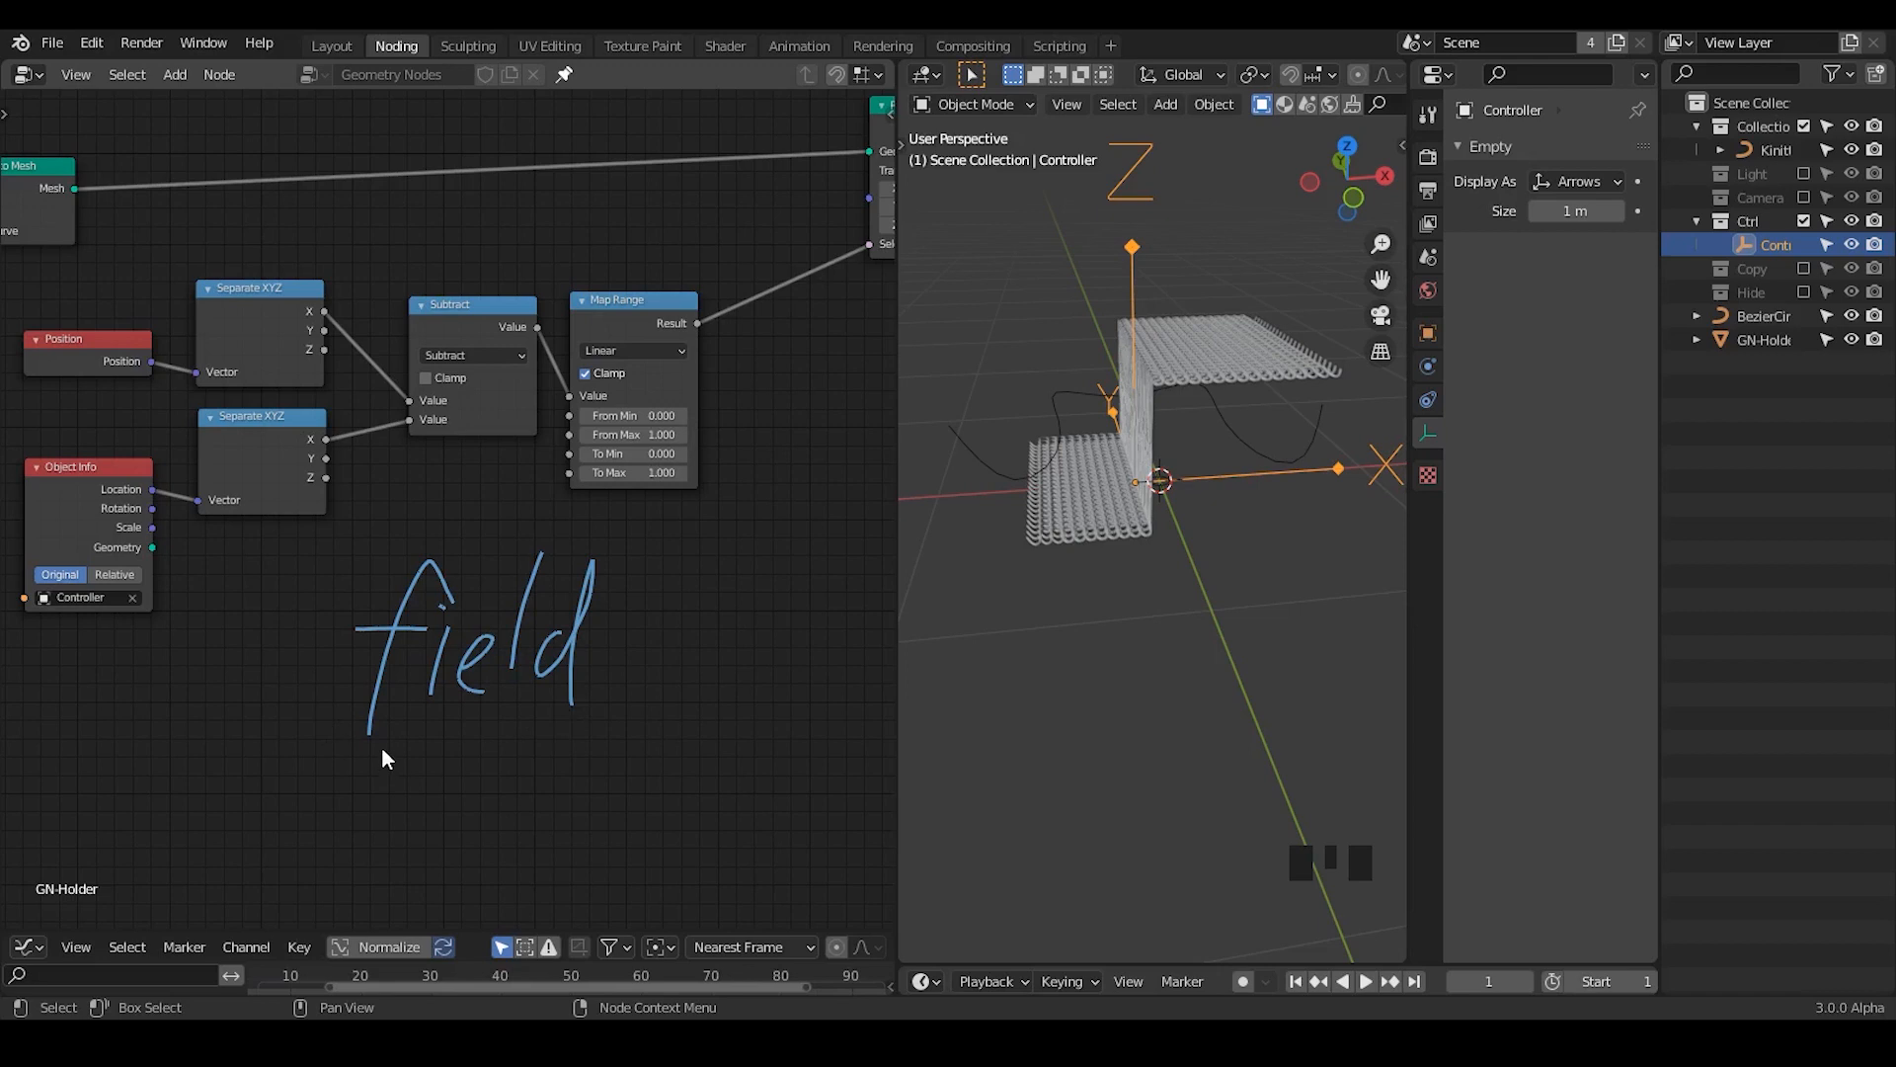
drag(356, 736, 595, 711)
drag(398, 782, 575, 775)
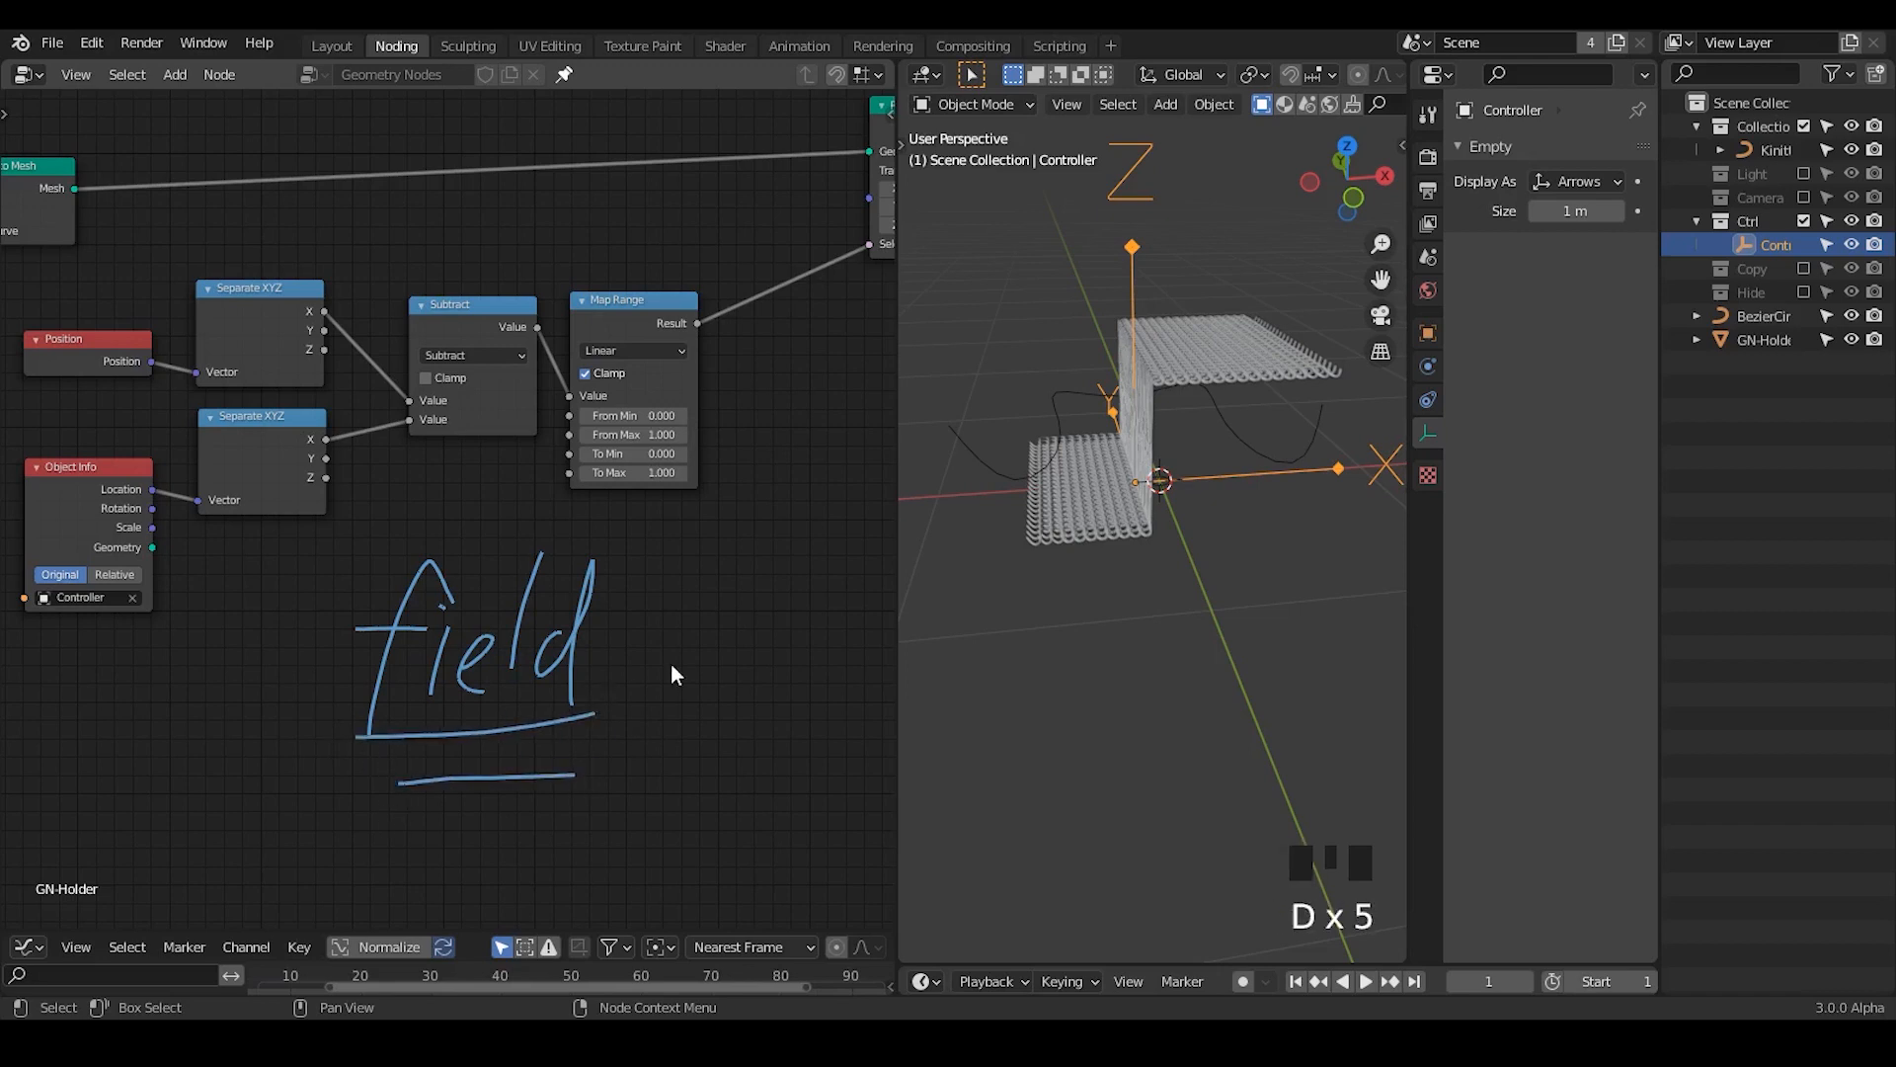
- Handwrite the annotation "falloff" beside the word "field"
middle_drag(675, 693, 420, 622)
drag(628, 516, 541, 692)
mouse_move(513, 609)
mouse_down()
mouse_move(592, 595)
mouse_move(634, 651)
mouse_up()
drag(653, 505, 663, 632)
mouse_move(694, 521)
mouse_down()
mouse_move(718, 654)
mouse_move(758, 616)
mouse_up()
drag(791, 516, 790, 687)
drag(760, 604, 817, 595)
mouse_move(862, 509)
mouse_down()
mouse_move(839, 670)
mouse_move(850, 610)
mouse_up()
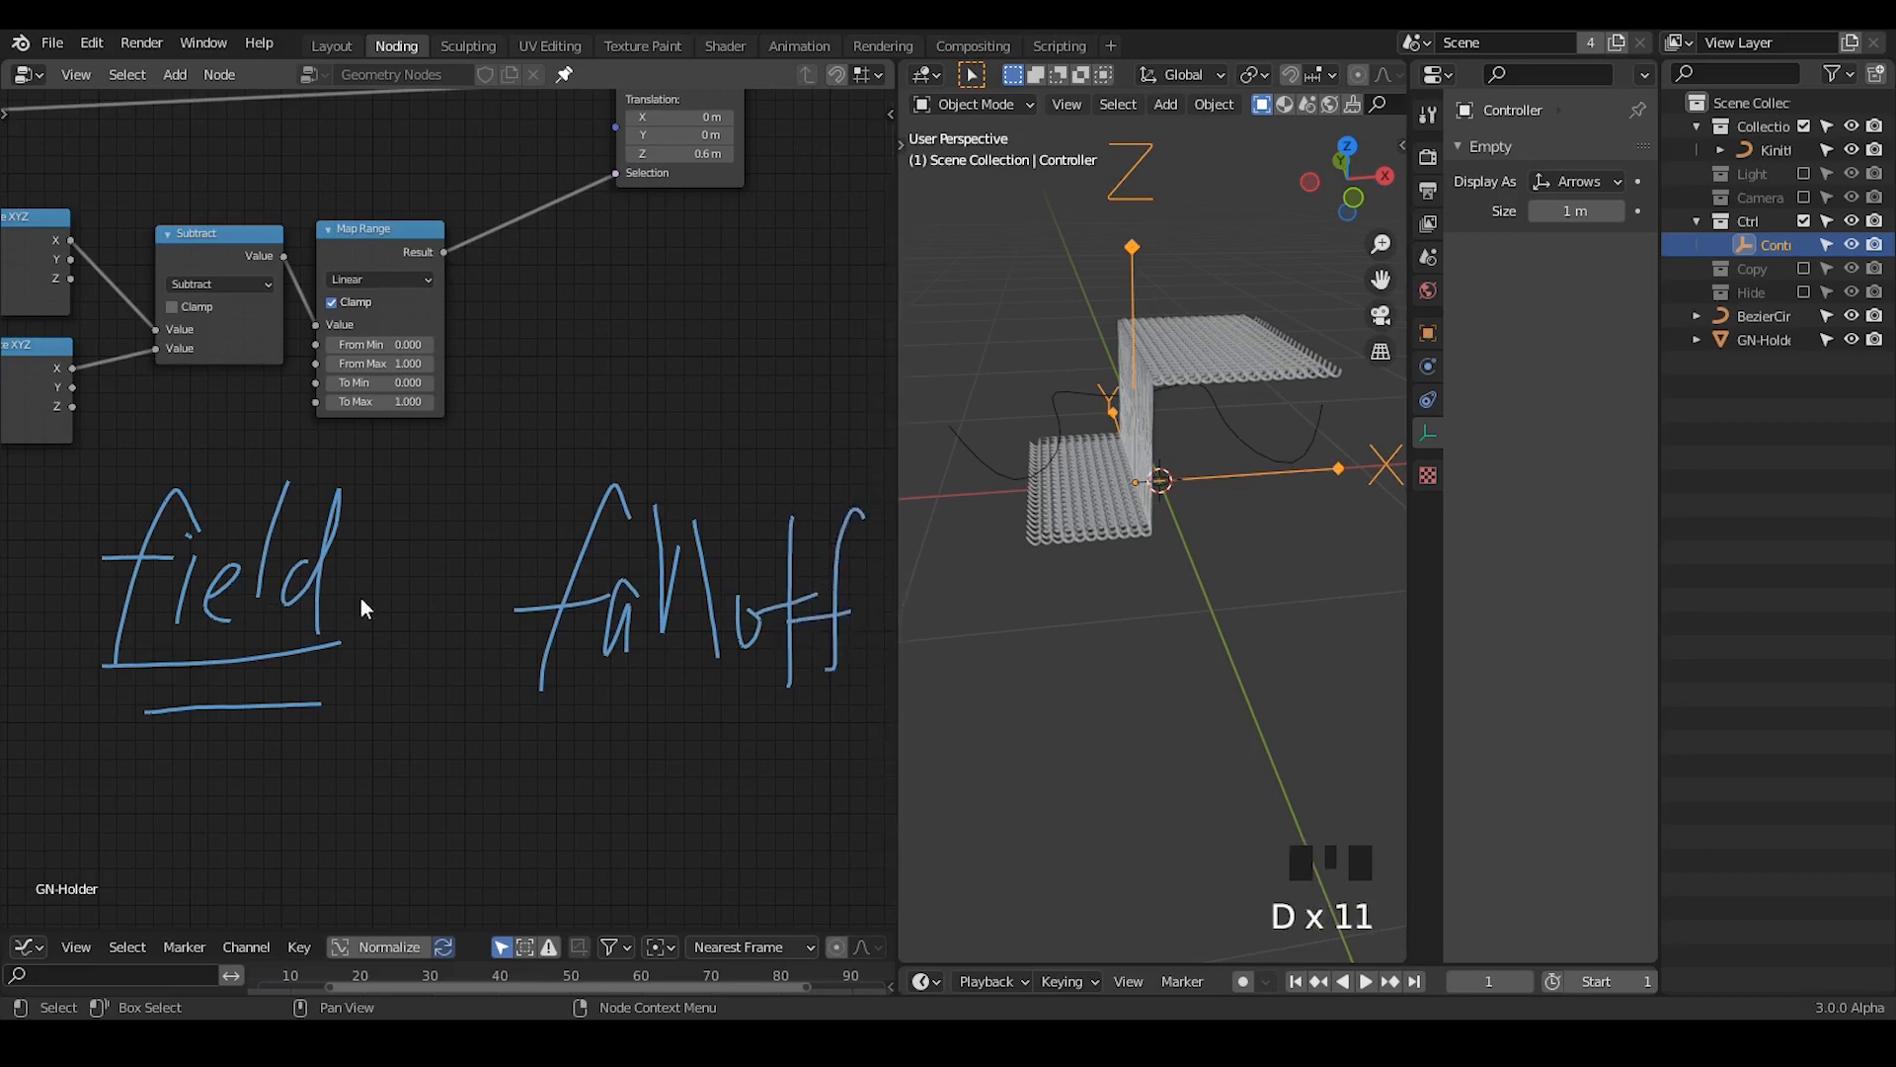
- Circle the node group from Position through Map Range with an annotation, and erase all the handwritten annotations
middle_drag(188, 669, 441, 626)
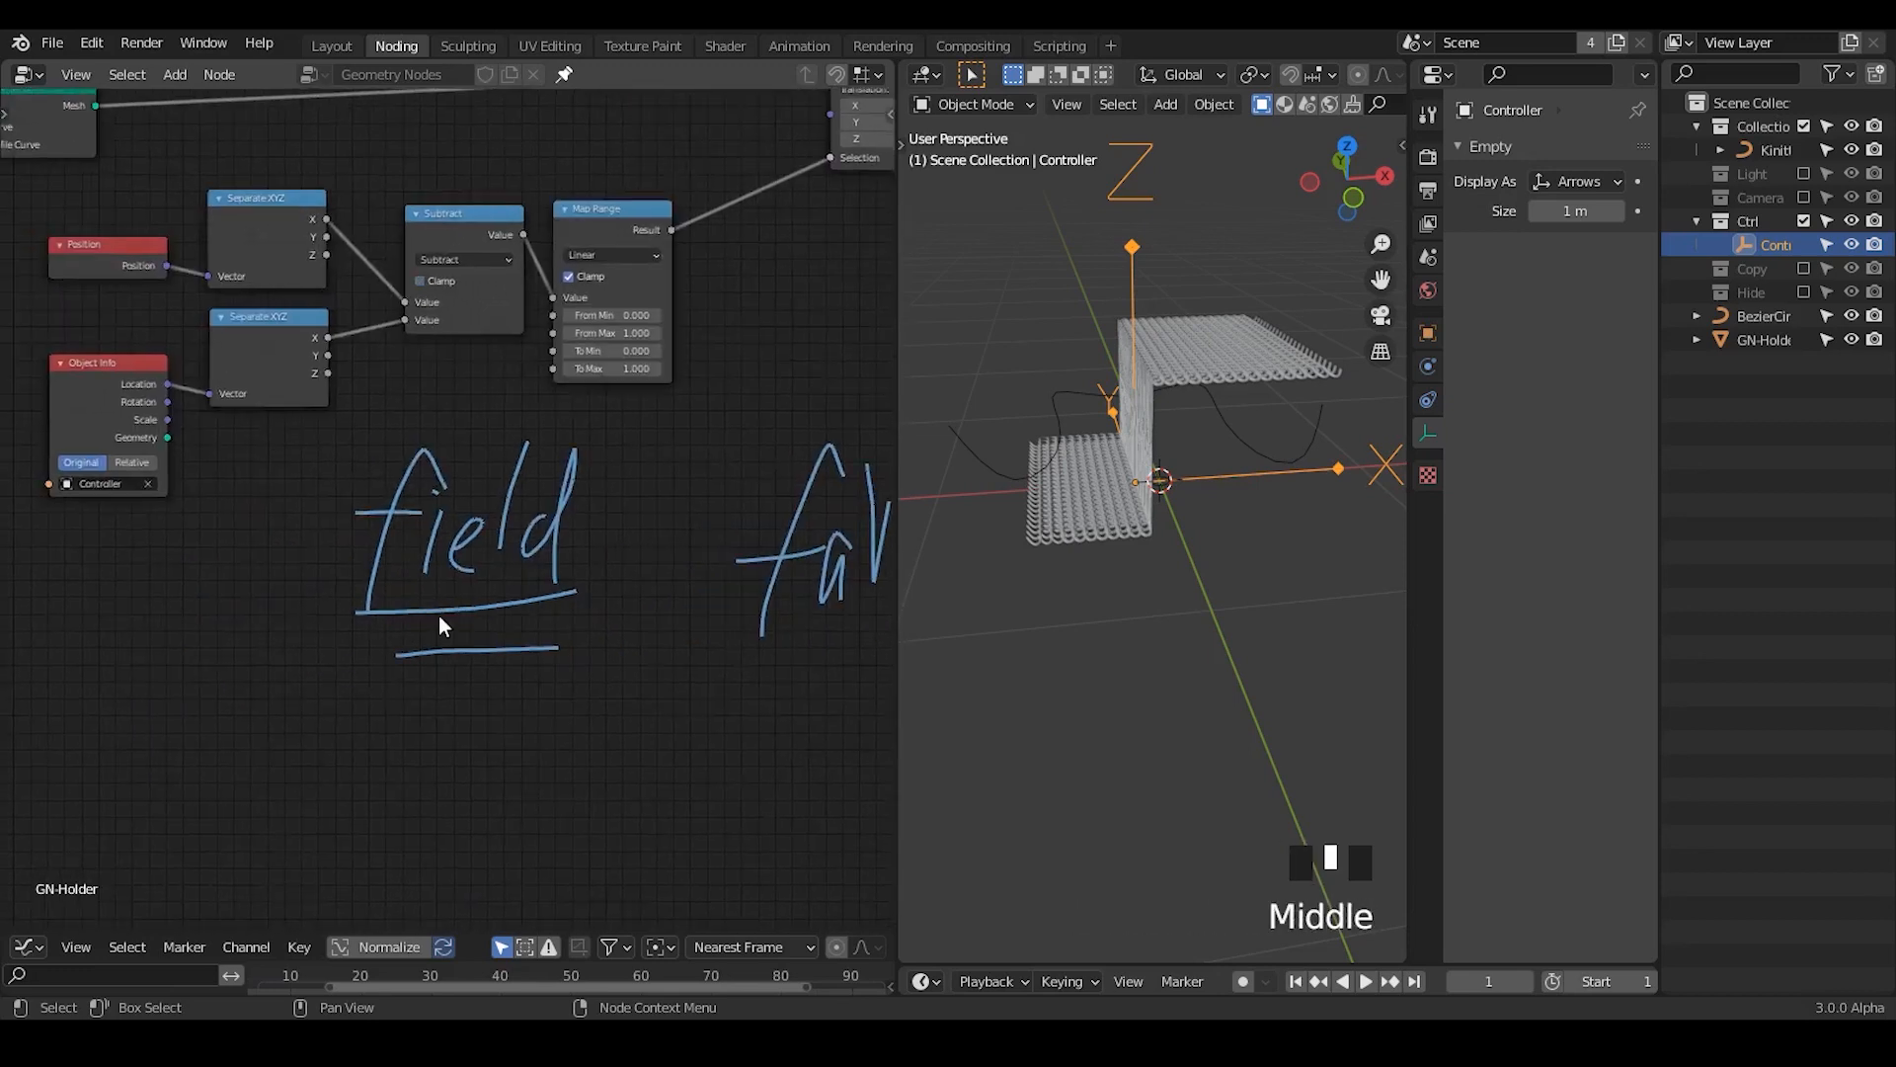
mouse_move(9, 205)
mouse_down()
mouse_move(39, 380)
mouse_move(691, 390)
mouse_move(706, 146)
mouse_move(86, 196)
mouse_up()
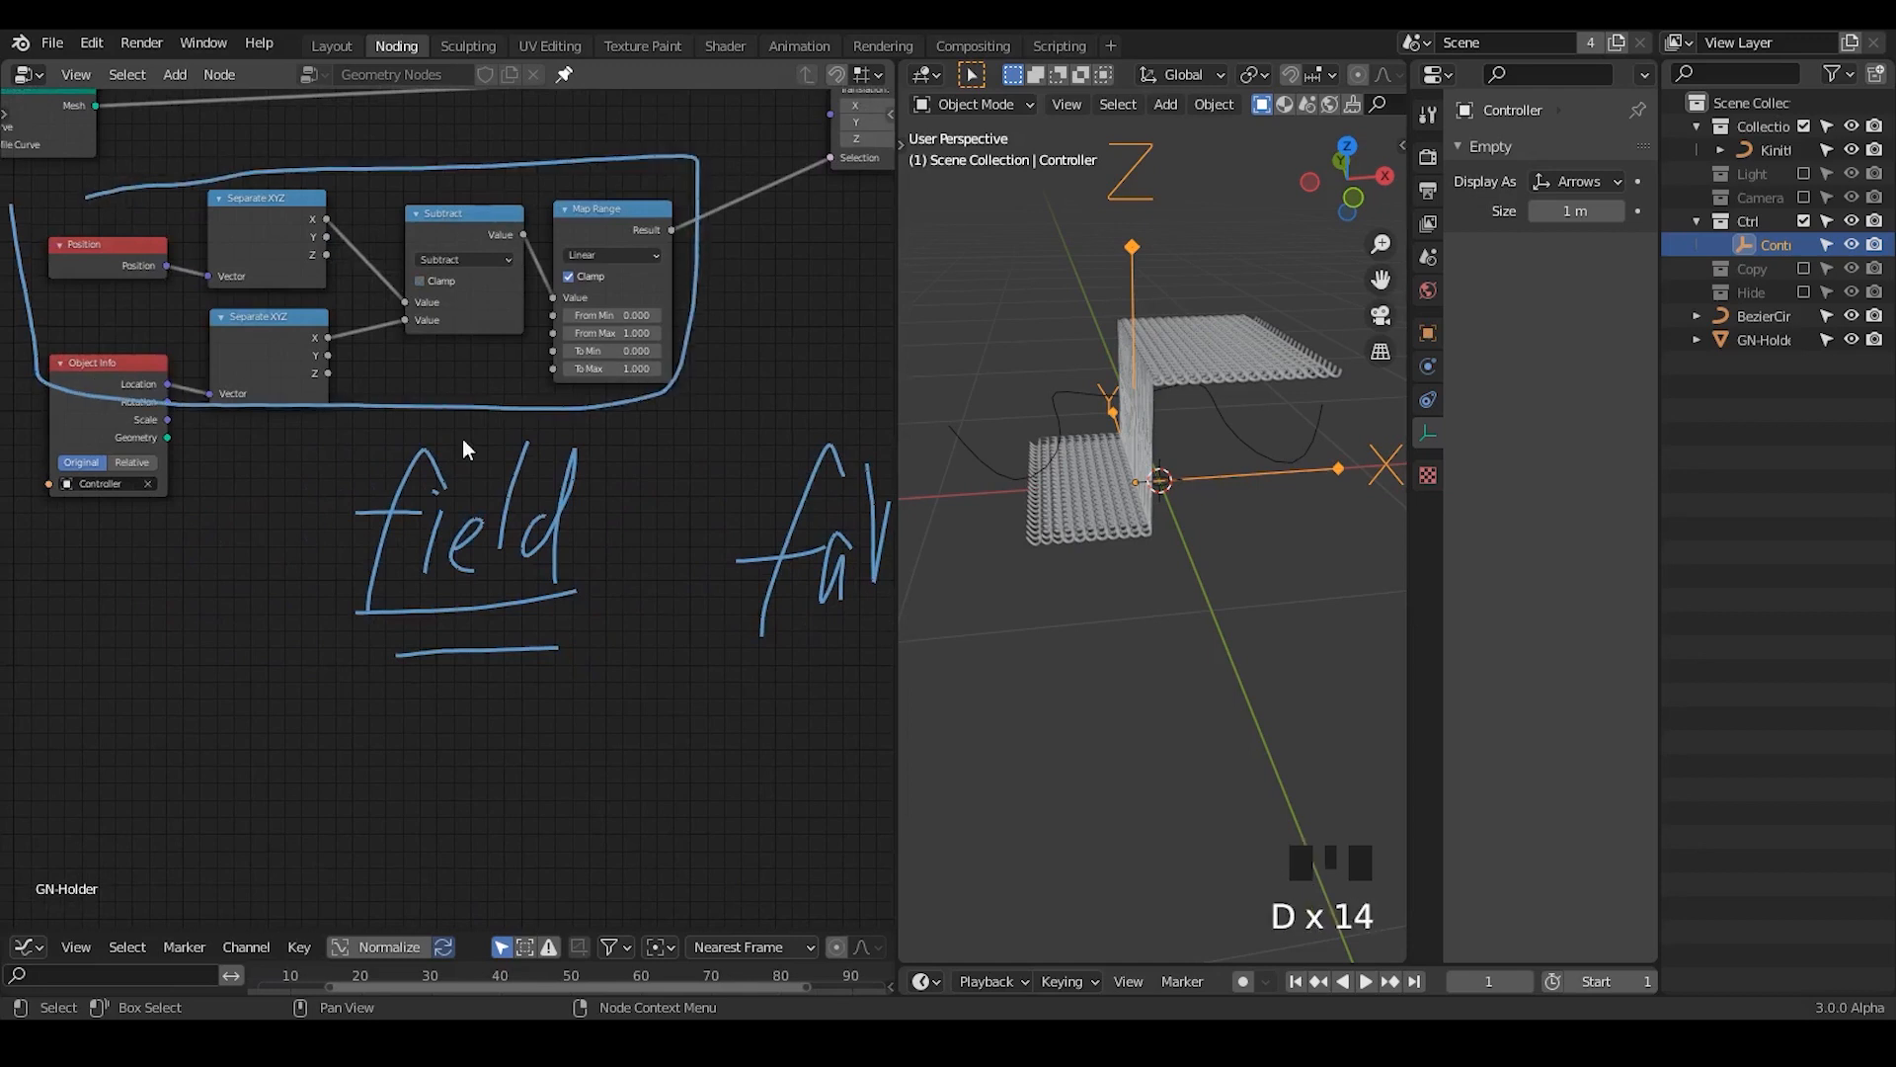
mouse_move(593, 200)
right_down()
mouse_move(34, 287)
mouse_move(317, 445)
mouse_move(453, 487)
mouse_move(618, 471)
mouse_move(537, 681)
right_up()
middle_drag(554, 634, 322, 646)
mouse_move(753, 440)
right_down()
mouse_move(784, 582)
mouse_move(762, 656)
right_up()
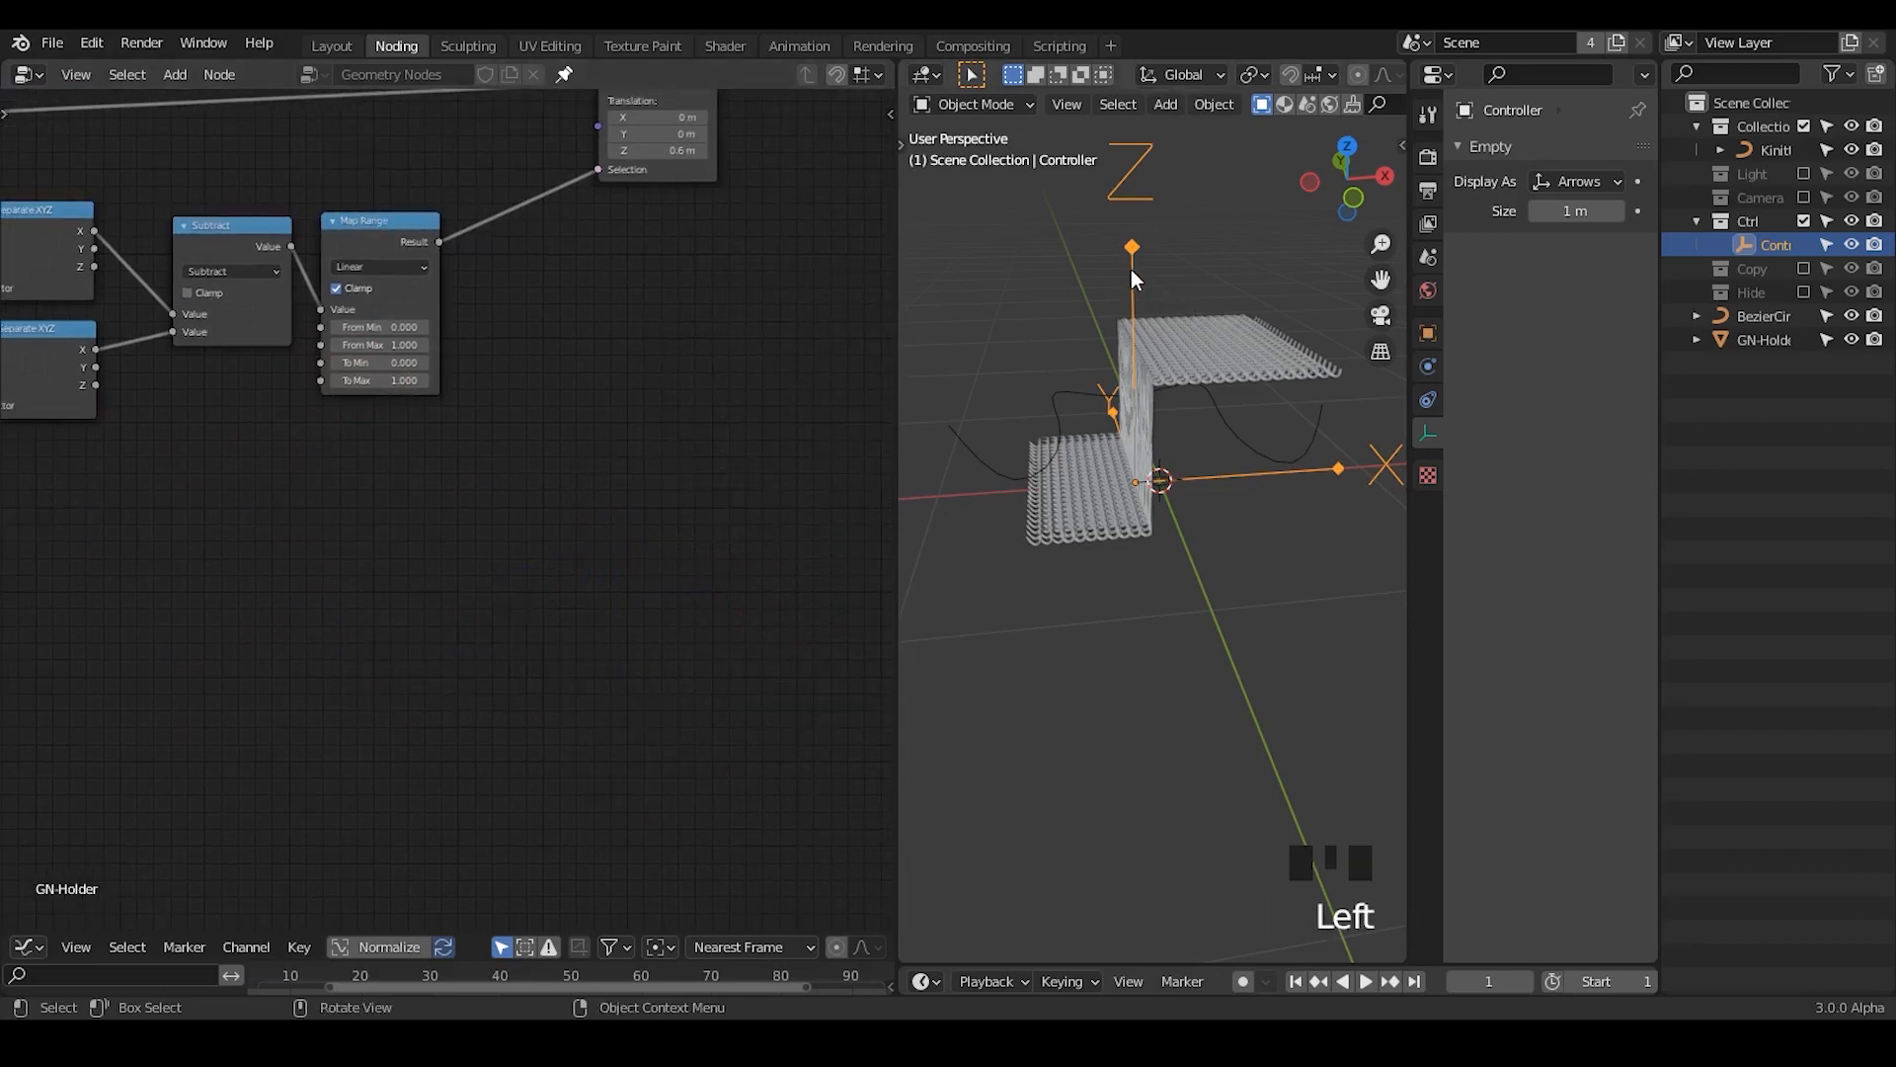
- Slide the Controller empty along the X axis again and inspect where the knit steps up to the raised part
key(g)
key(x)
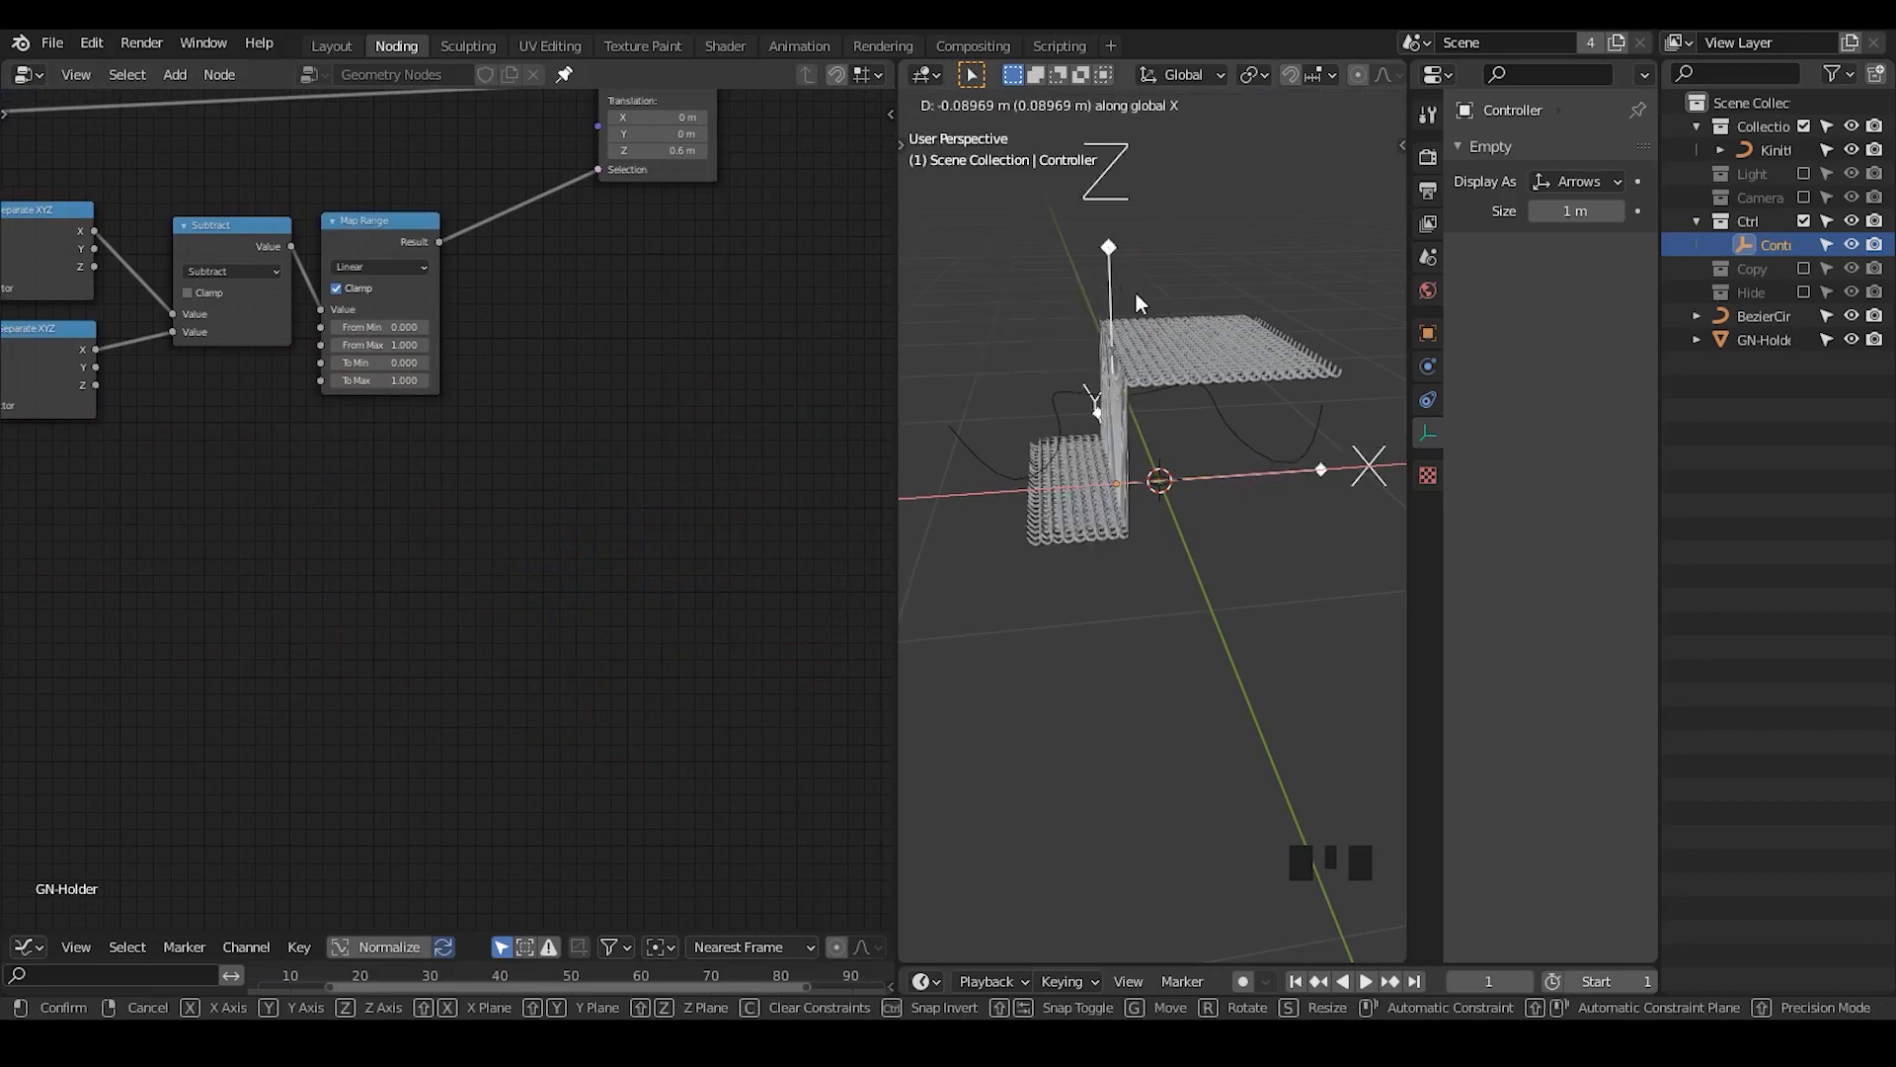
click(1274, 435)
shift+middle_drag(1291, 529, 1155, 474)
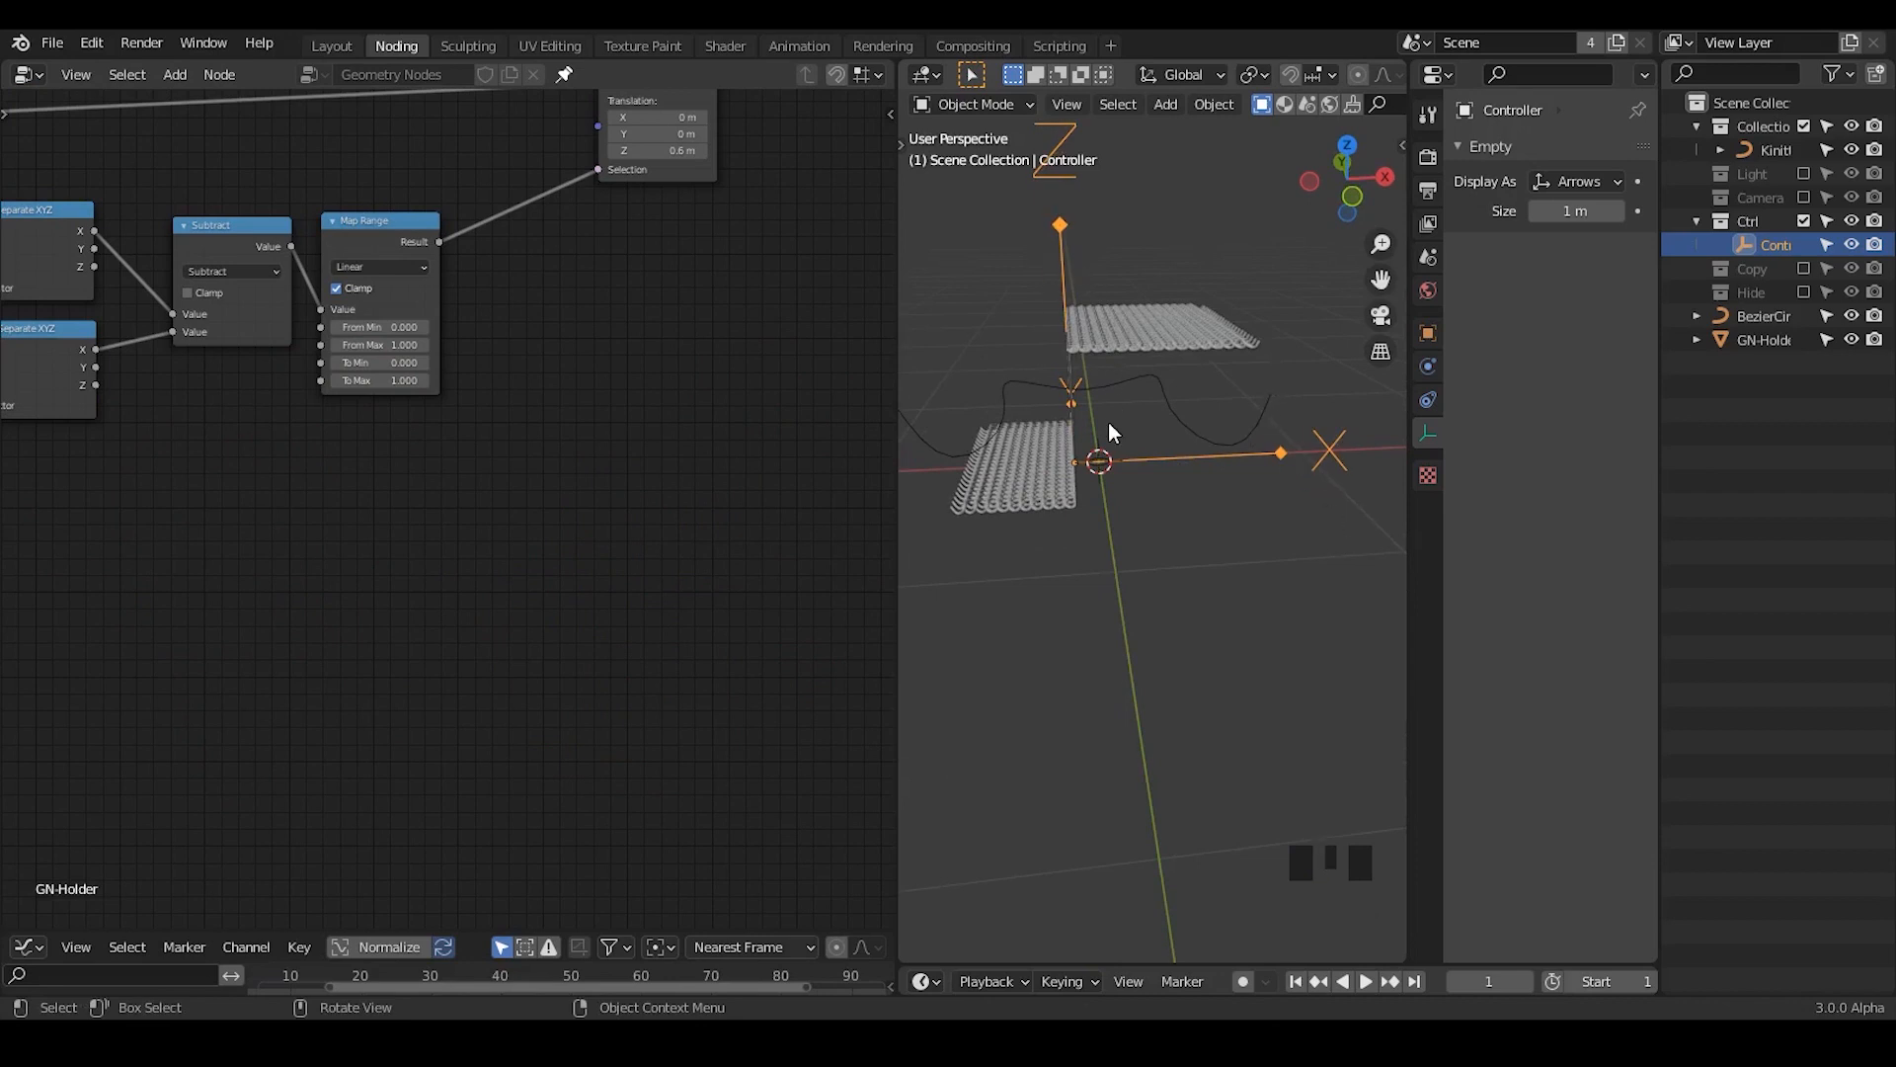
shift+scroll(1113, 433, up, 2)
middle_drag(1117, 425, 1142, 431)
mouse_move(713, 402)
middle_down()
mouse_move(698, 477)
mouse_move(686, 411)
middle_up()
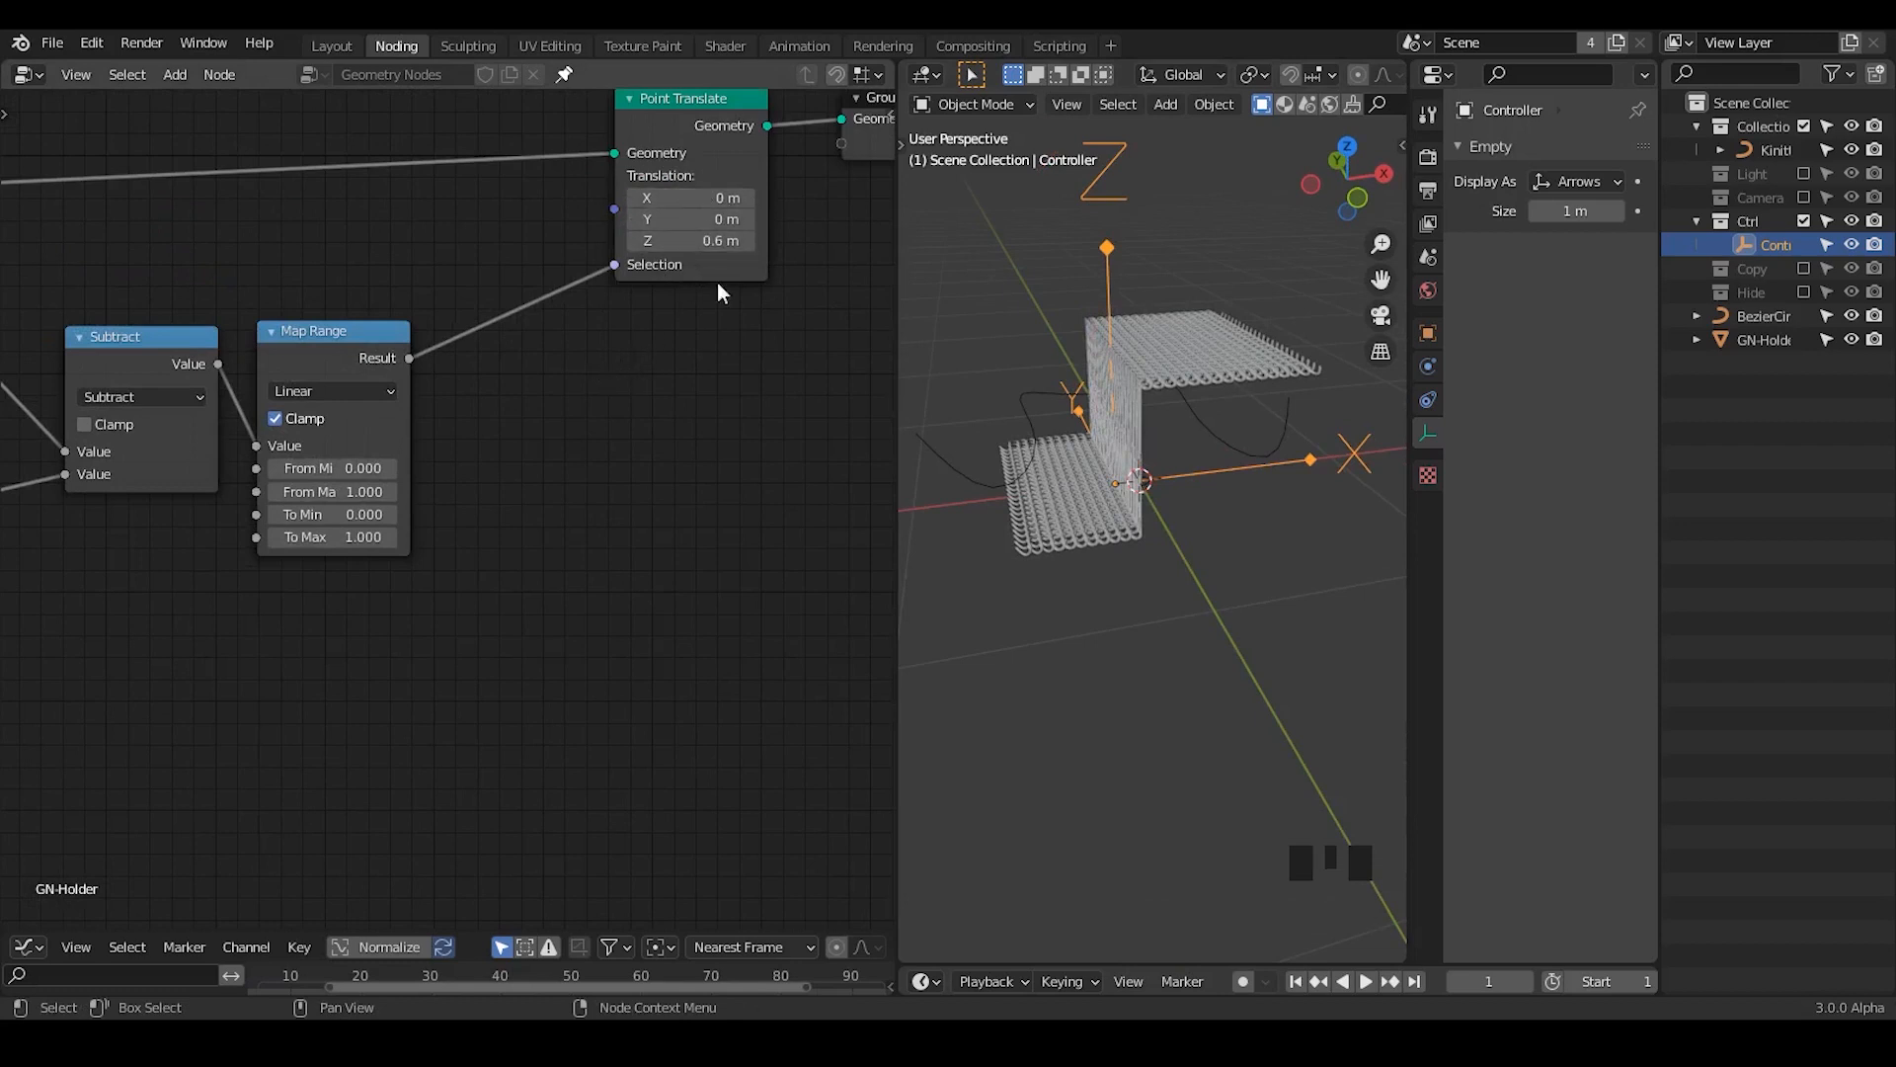
- Widen the node editor and nudge the Map Range and Position nodes in the falloff chain
middle_drag(511, 390, 556, 372)
mouse_move(386, 311)
mouse_down()
mouse_move(411, 317)
mouse_move(386, 303)
mouse_up()
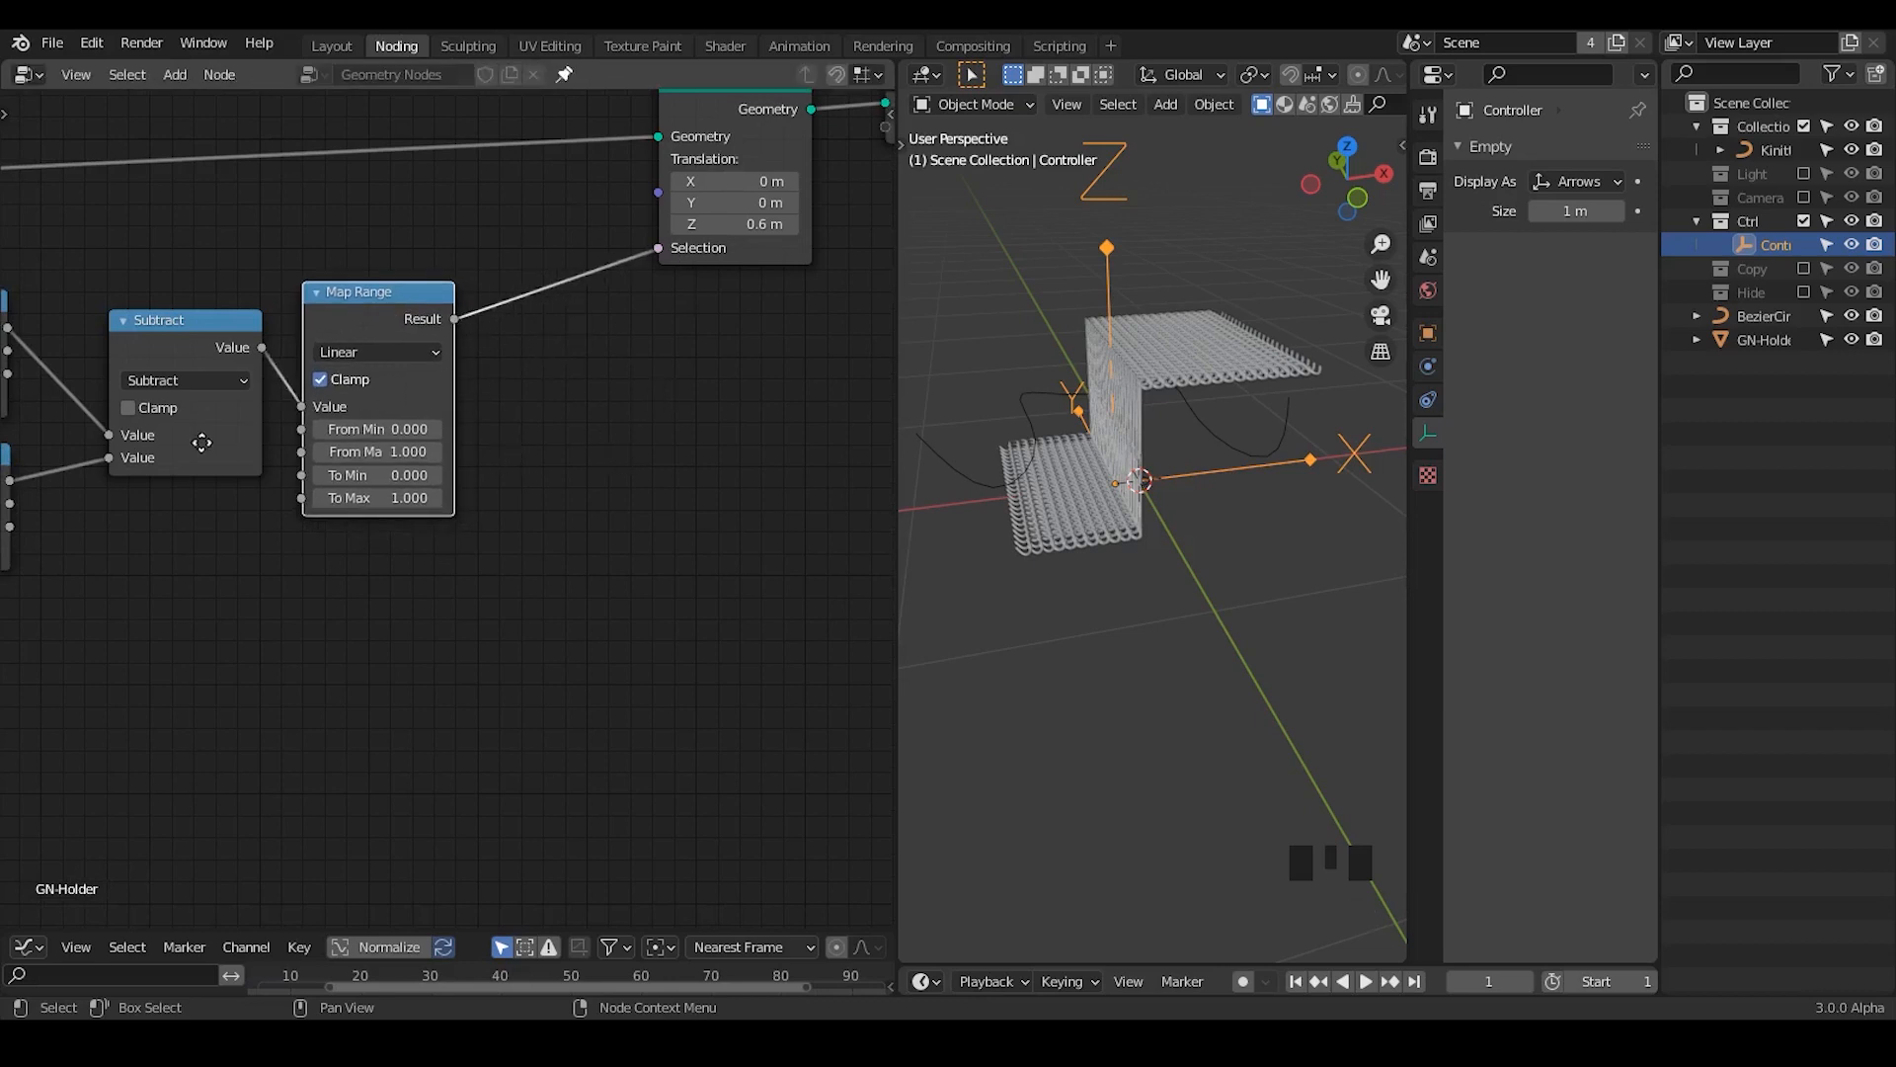
middle_drag(204, 453, 508, 372)
ctrl+middle_drag(391, 392, 869, 363)
drag(898, 349, 1019, 346)
middle_drag(218, 337, 559, 343)
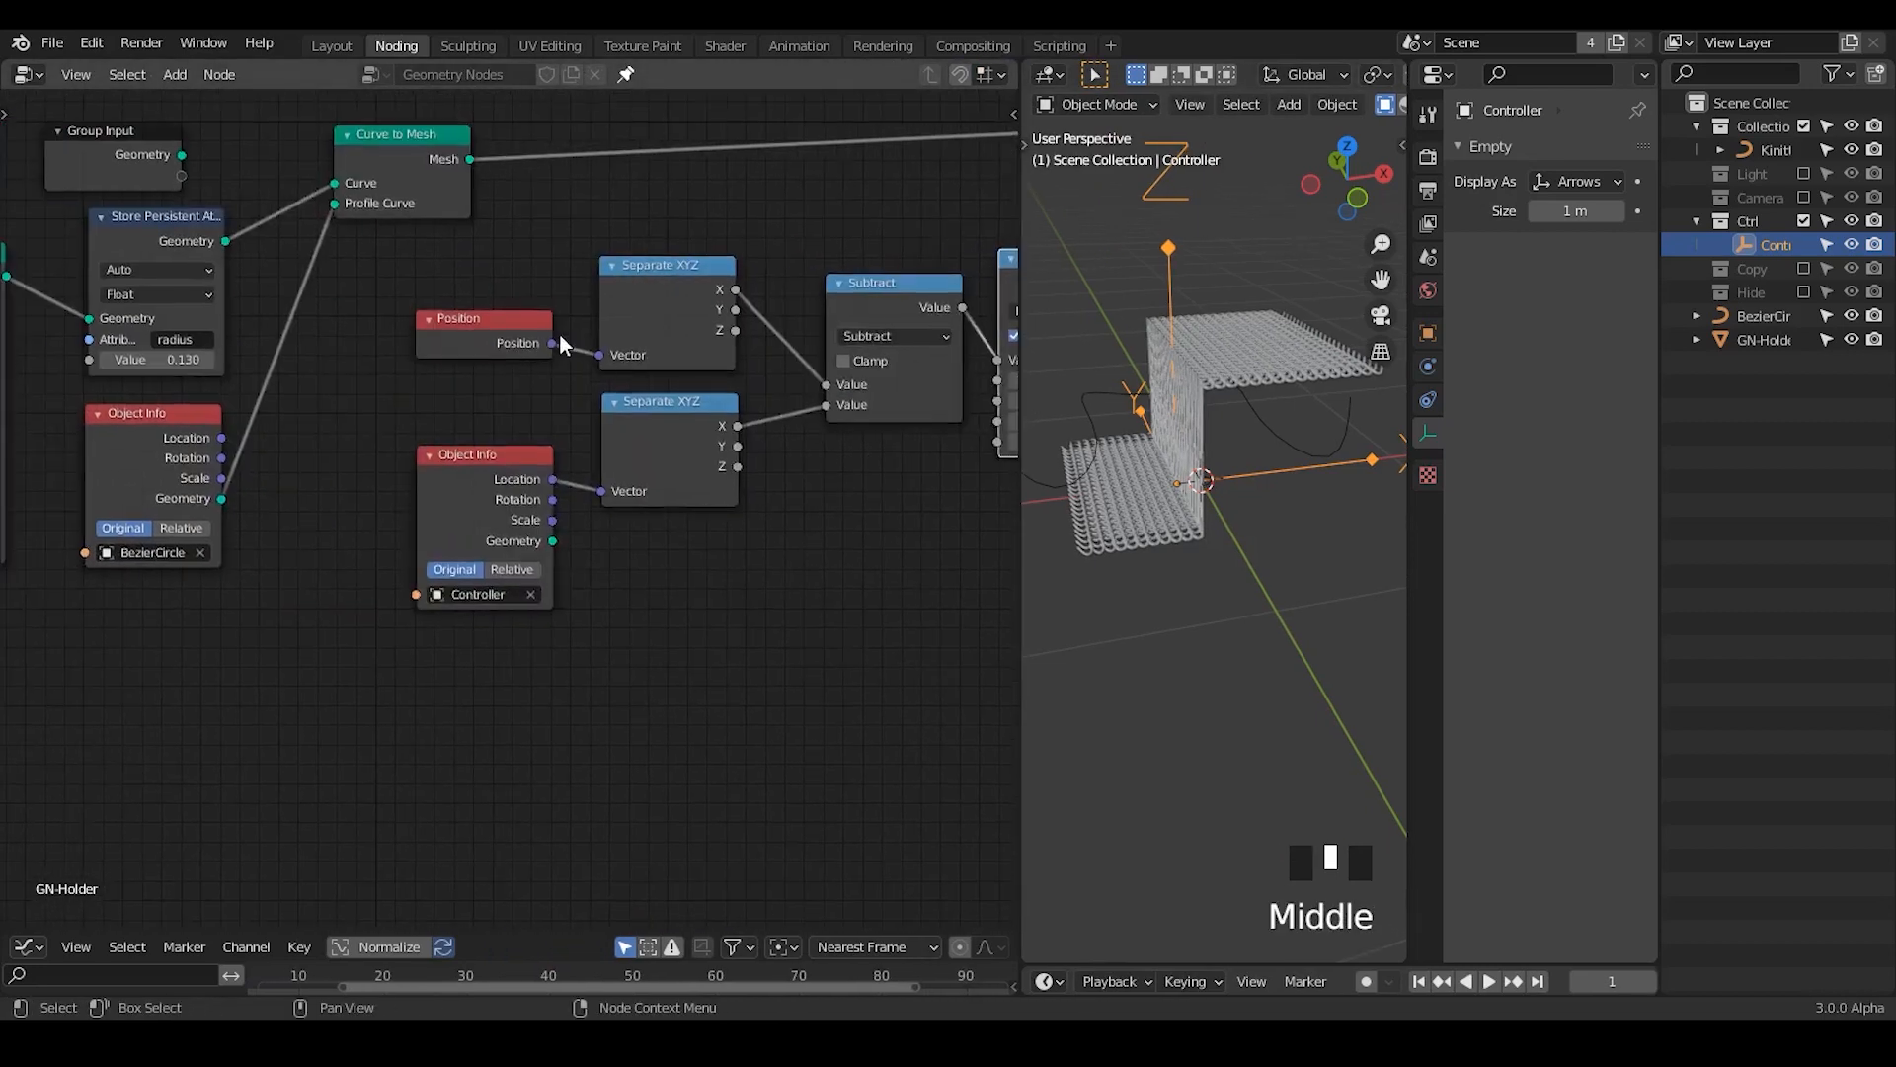
drag(506, 340, 496, 368)
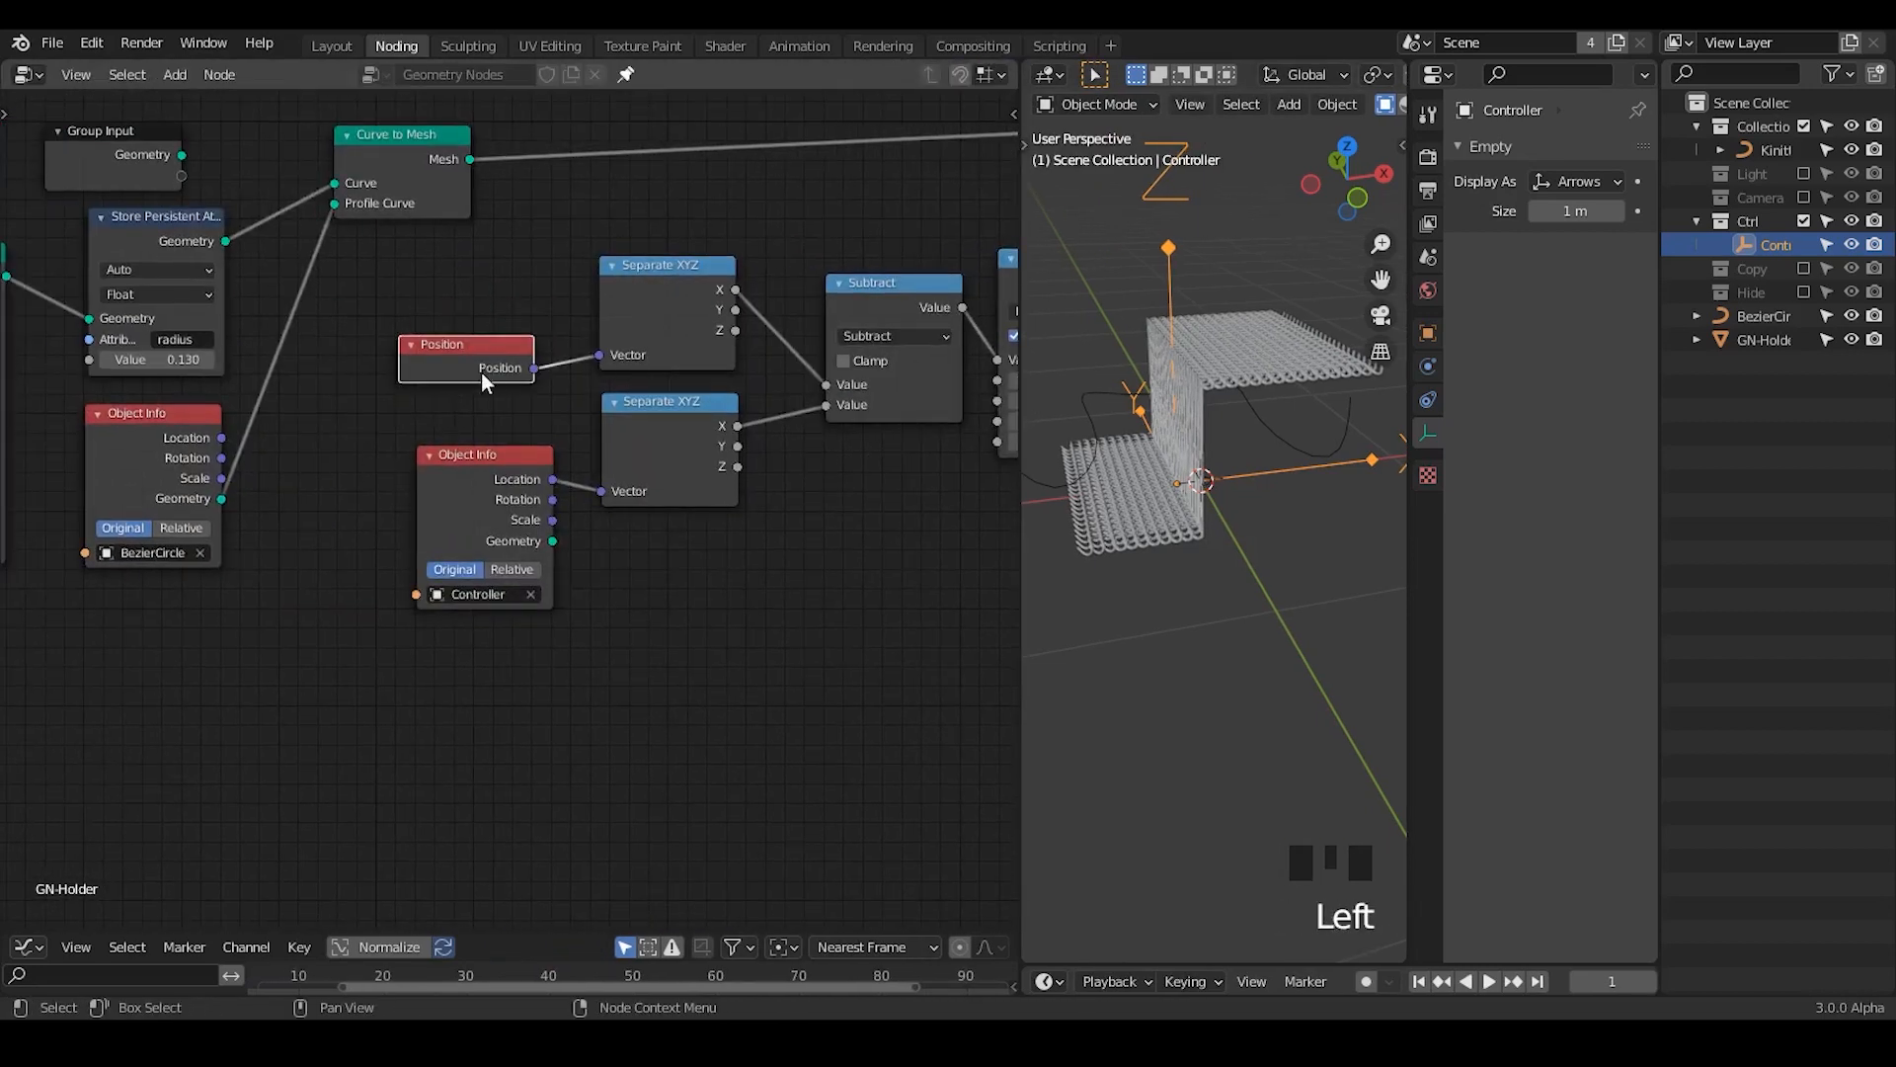
middle_drag(223, 468, 675, 404)
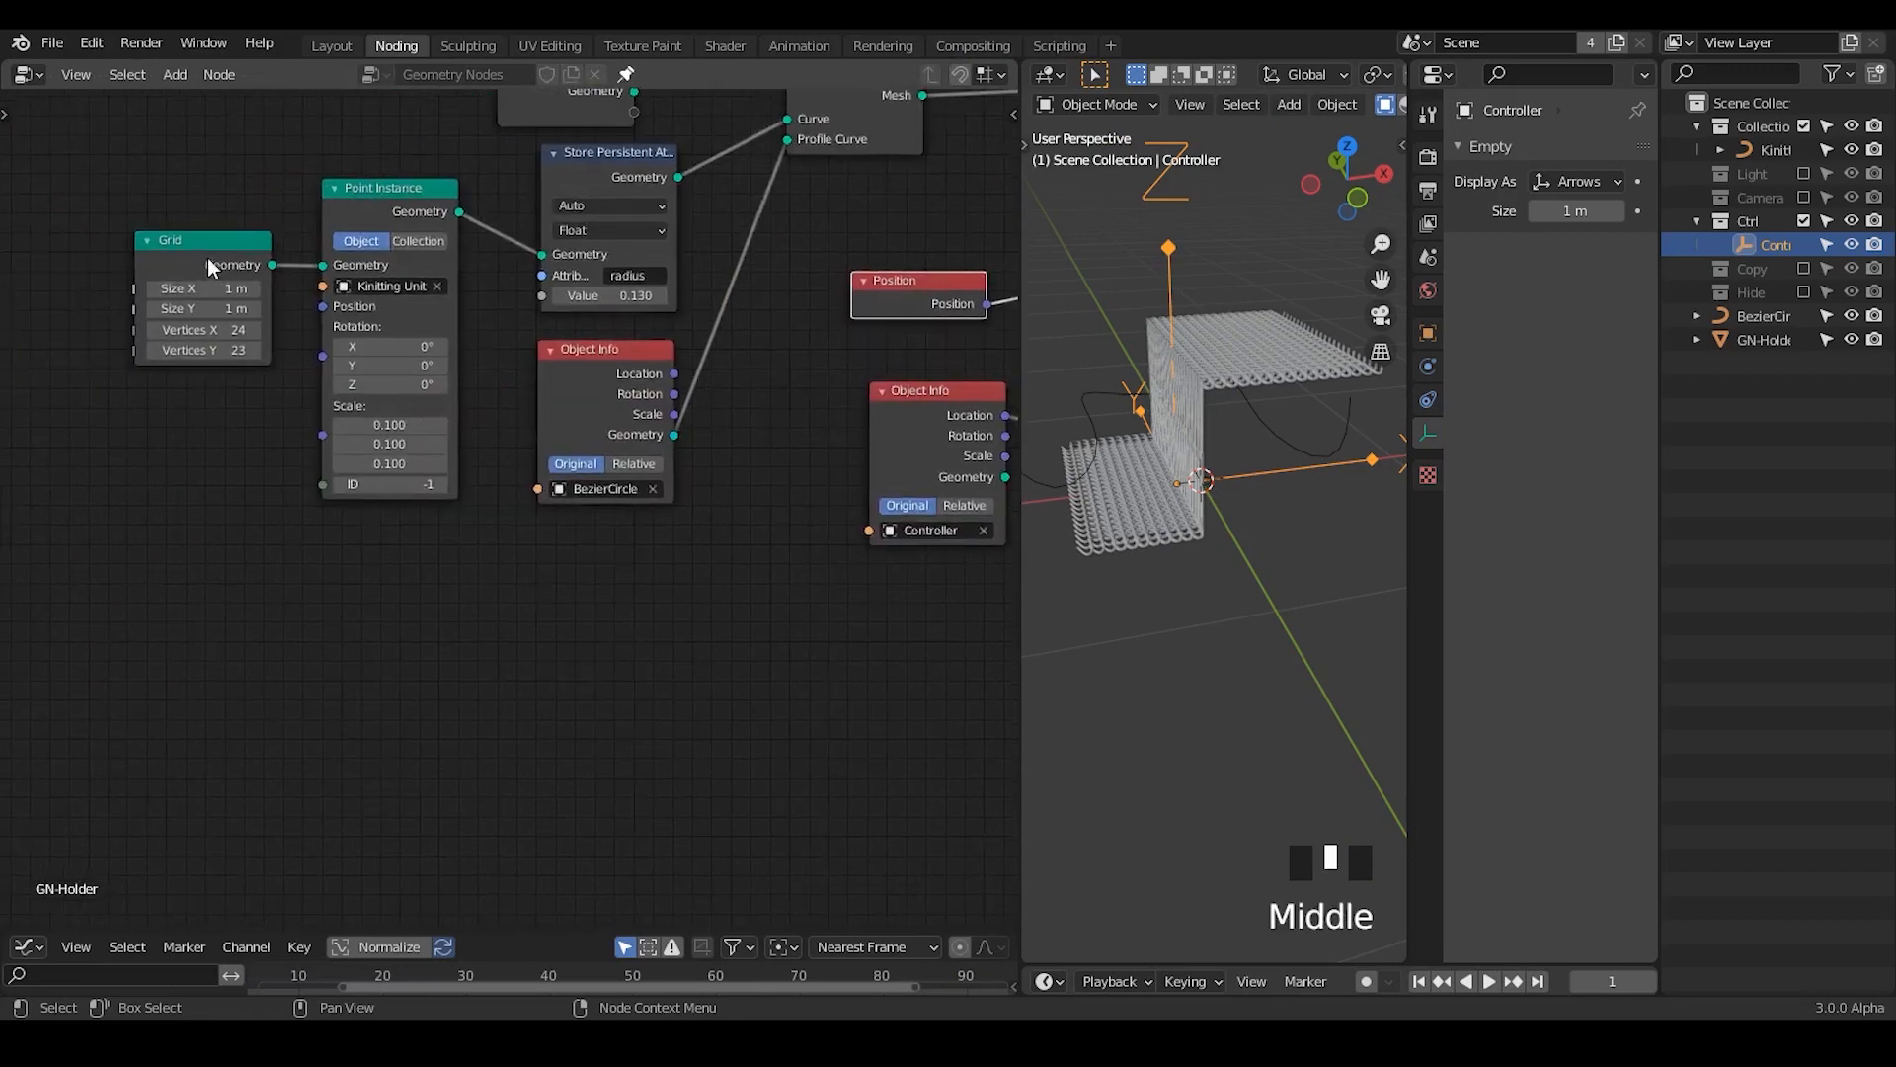
- Draw annotation crosses over the headers of the Grid, Point Instance and Curve to Mesh nodes
mouse_move(159, 204)
mouse_down()
mouse_move(202, 255)
mouse_move(169, 245)
mouse_up()
mouse_move(358, 151)
mouse_down()
mouse_move(411, 216)
mouse_move(373, 222)
mouse_up()
middle_drag(740, 271, 594, 438)
drag(670, 195, 768, 319)
drag(724, 224, 607, 345)
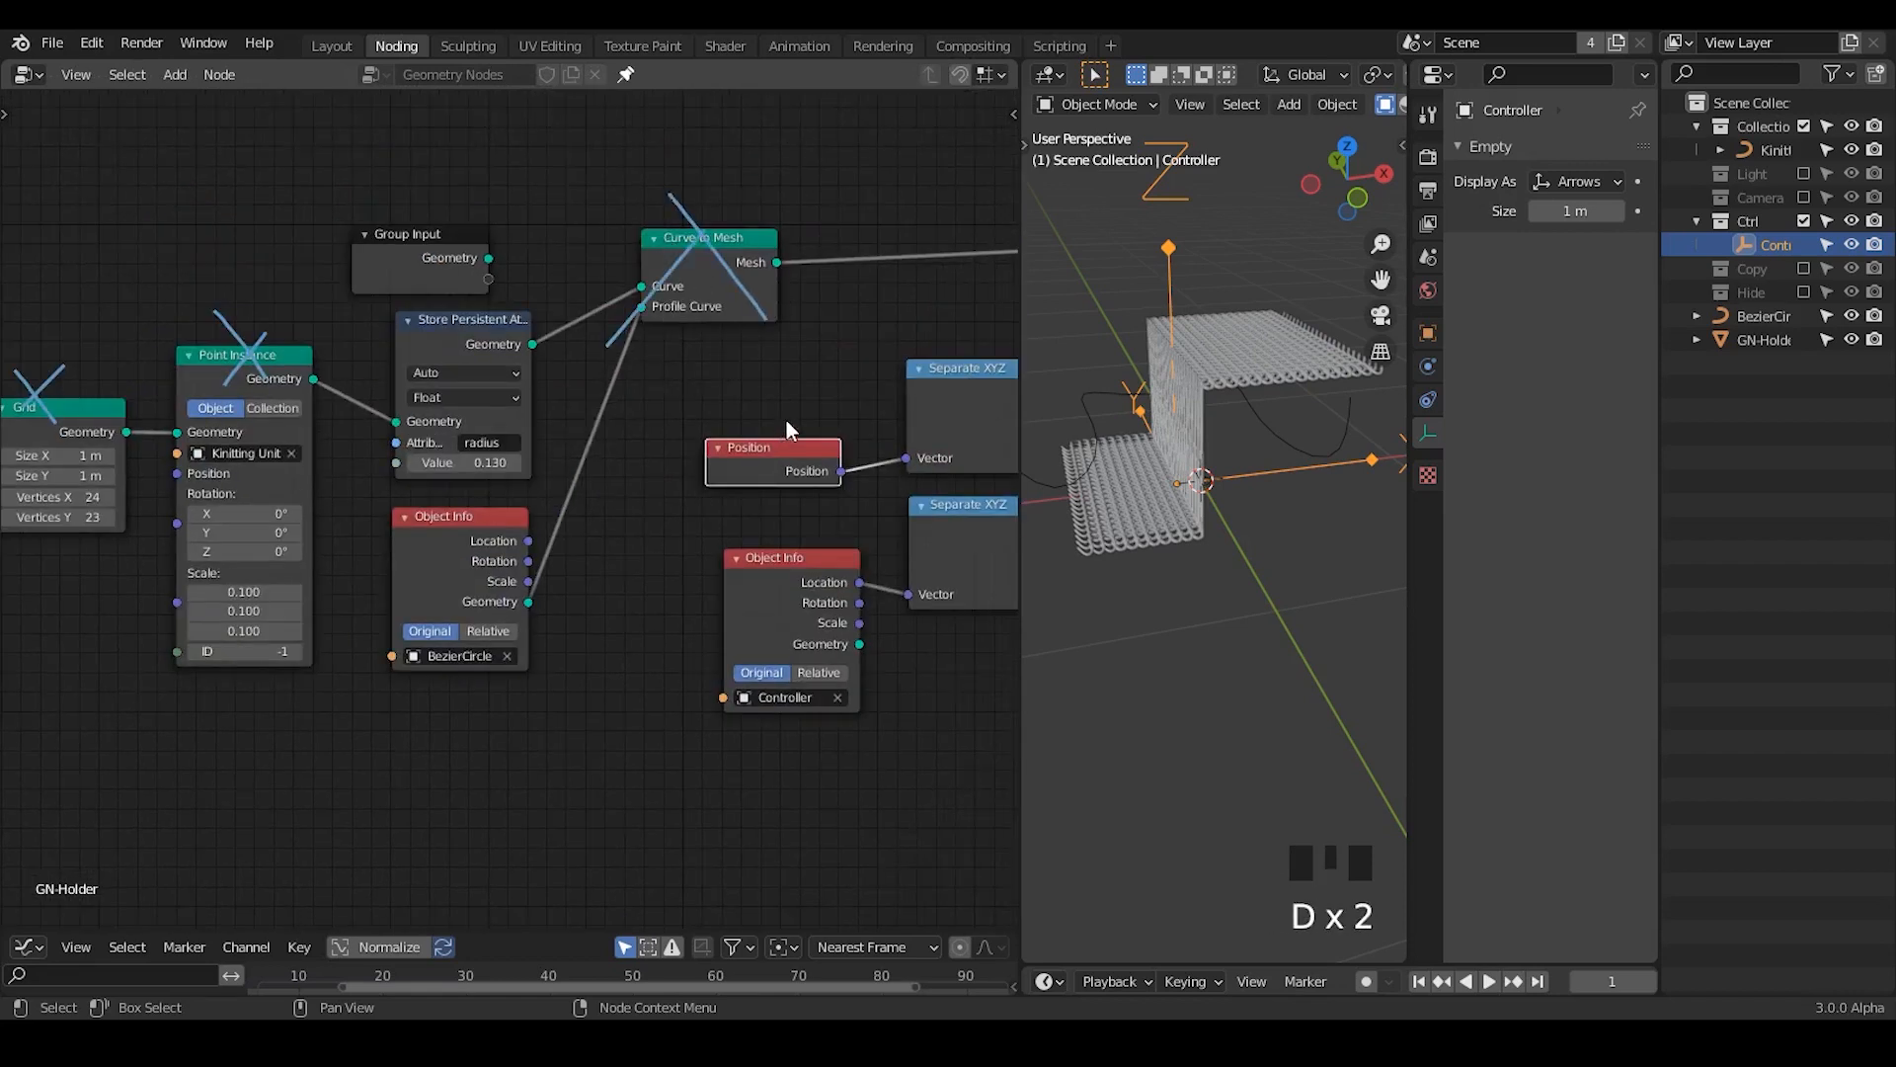
- Review the chain from Position through Point Translate and erase the annotation cross over Curve to Mesh
middle_drag(787, 430, 461, 376)
middle_drag(810, 379, 663, 402)
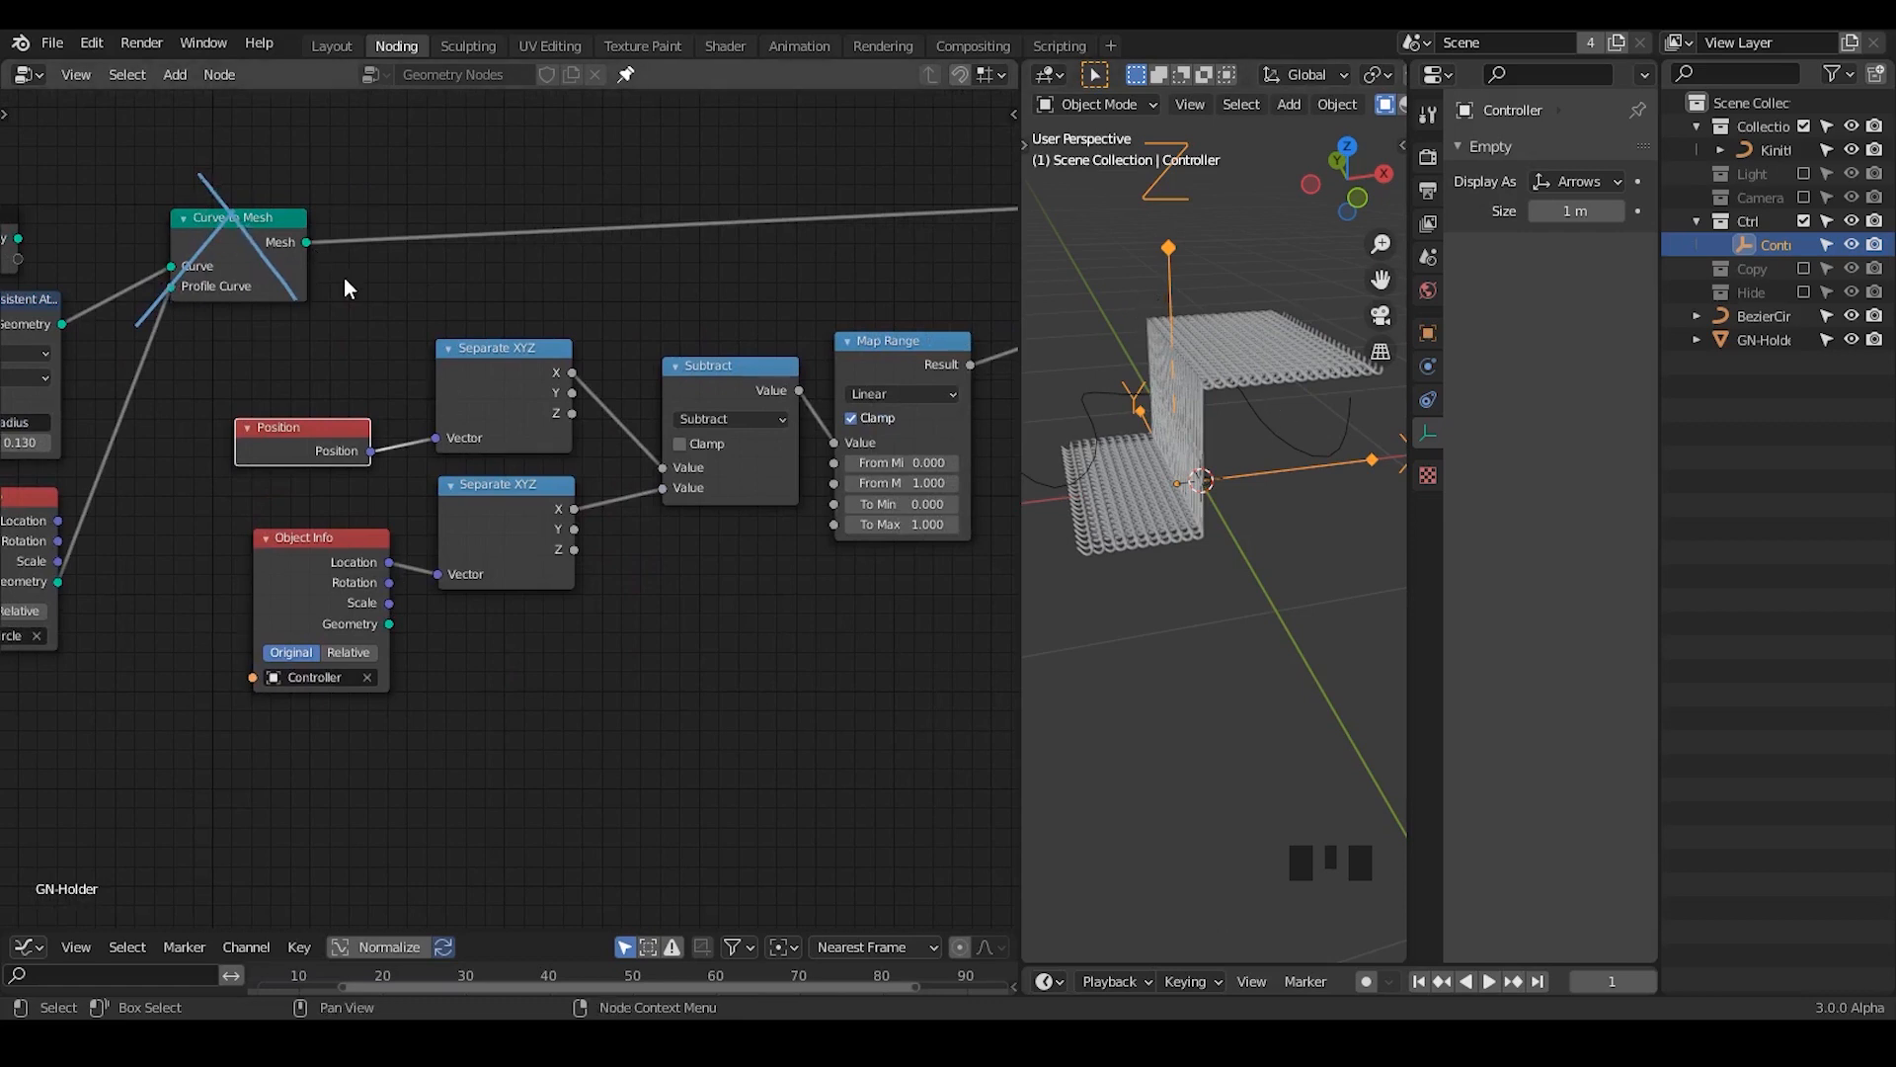
middle_drag(765, 232, 192, 434)
middle_drag(512, 468, 436, 436)
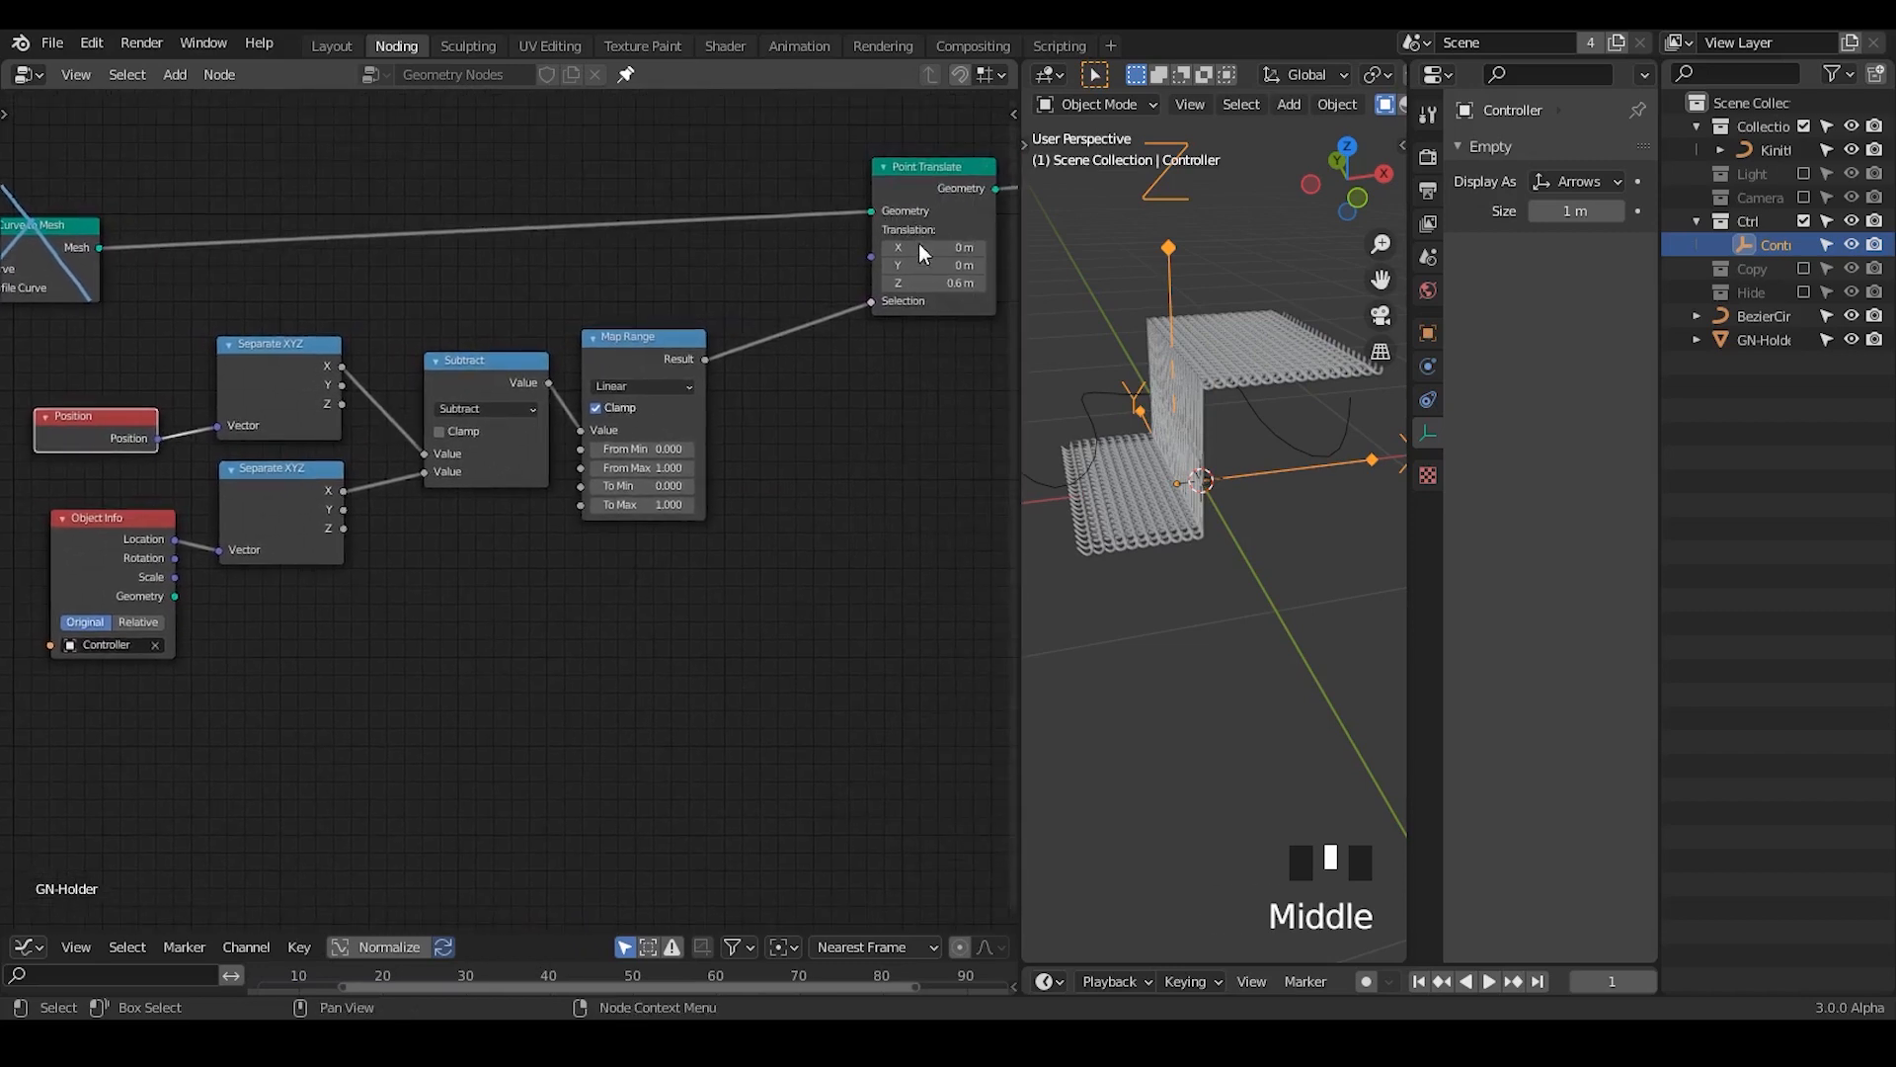
middle_drag(156, 302, 268, 278)
mouse_move(136, 206)
right_down()
mouse_move(89, 296)
mouse_move(188, 306)
mouse_move(171, 235)
right_up()
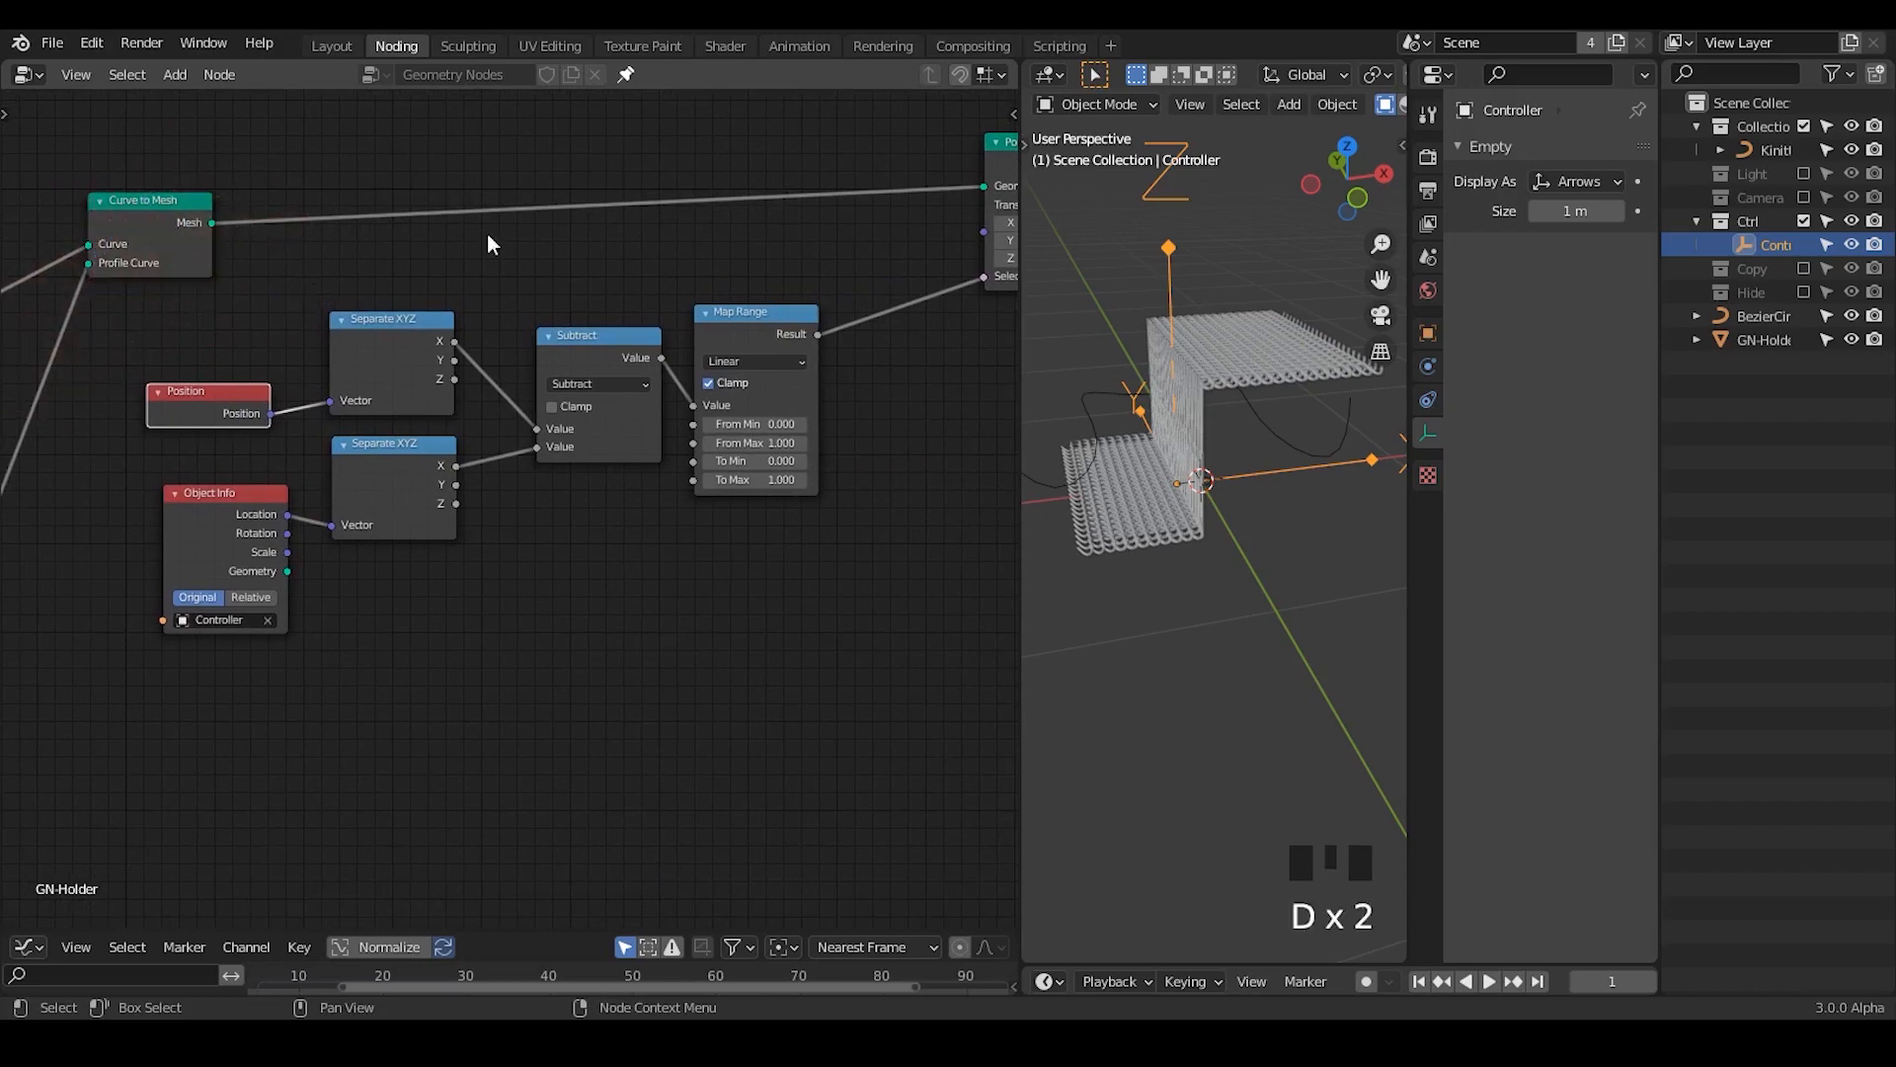
- Draw a right-pointing annotation arrow above the geometry link and another arrow from Point Translate back toward Map Range
middle_drag(677, 304, 321, 205)
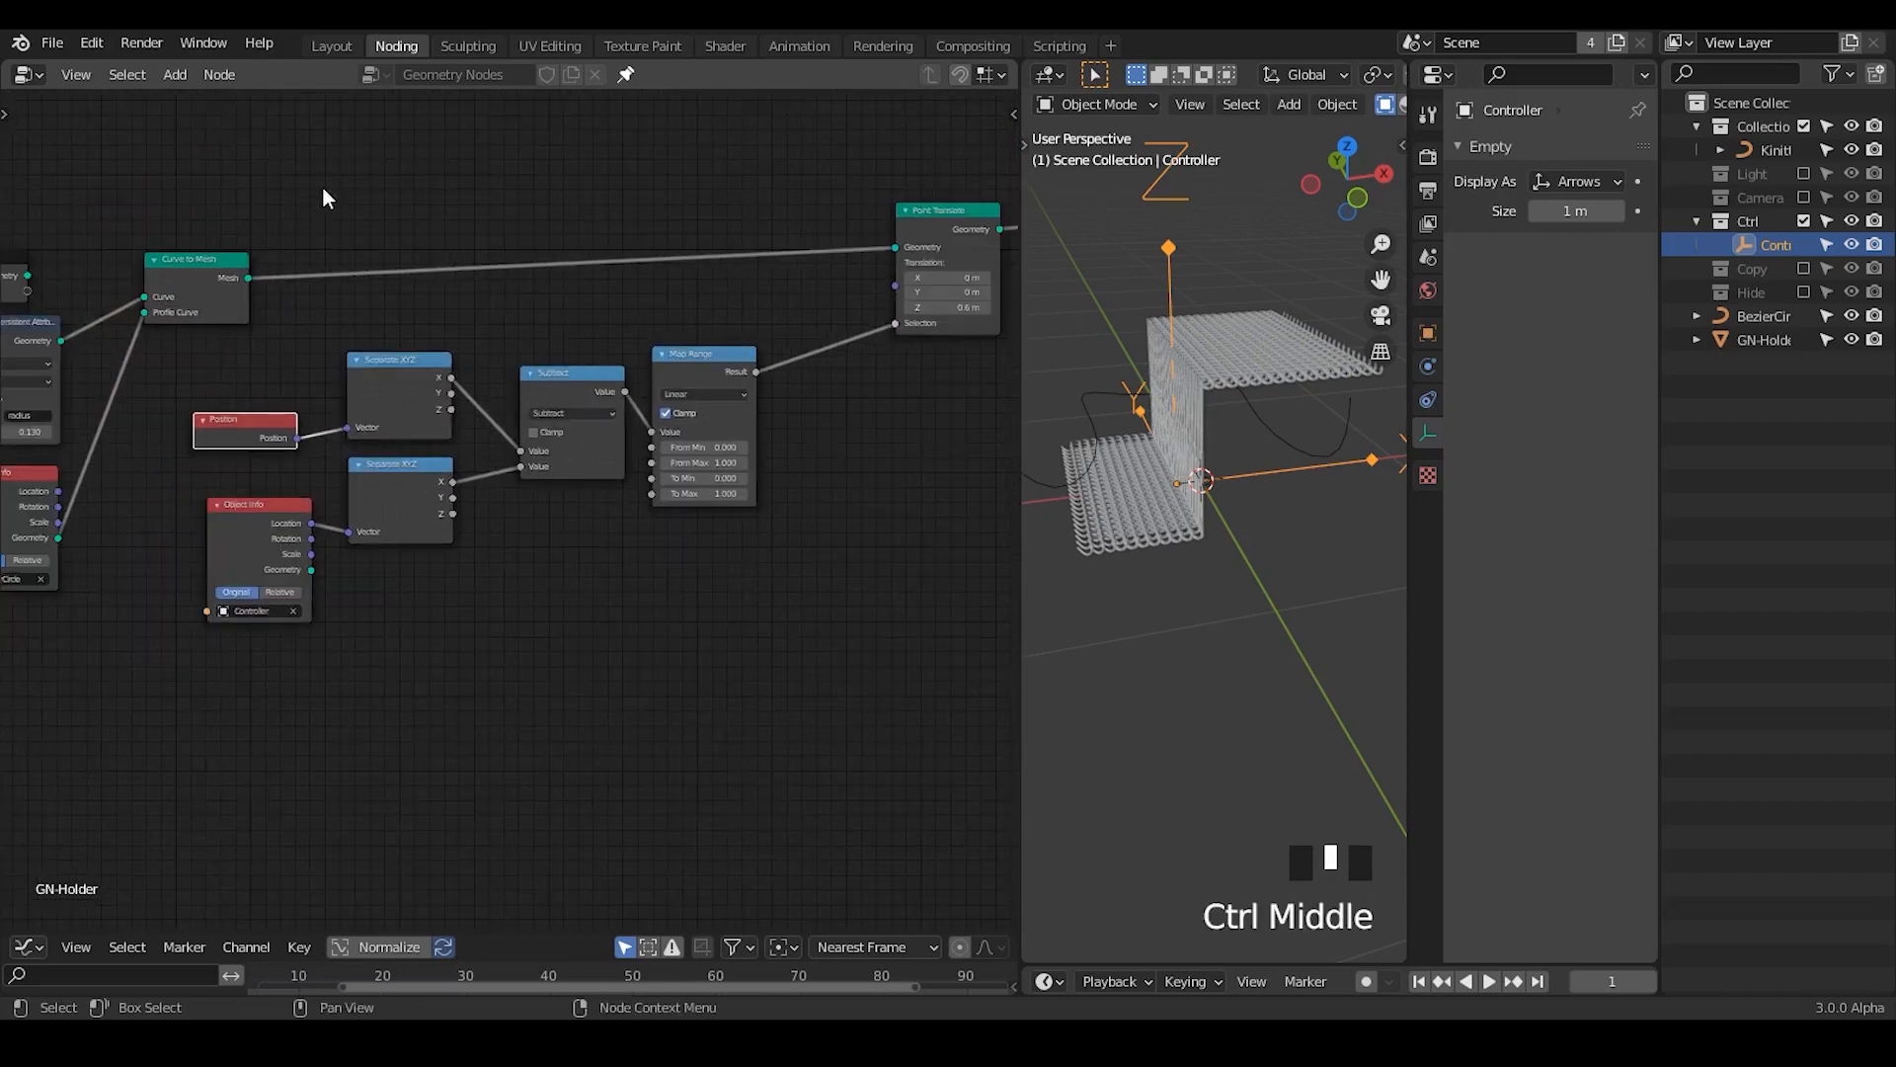
mouse_move(272, 164)
mouse_down()
mouse_move(392, 160)
mouse_move(336, 231)
mouse_move(416, 256)
mouse_up()
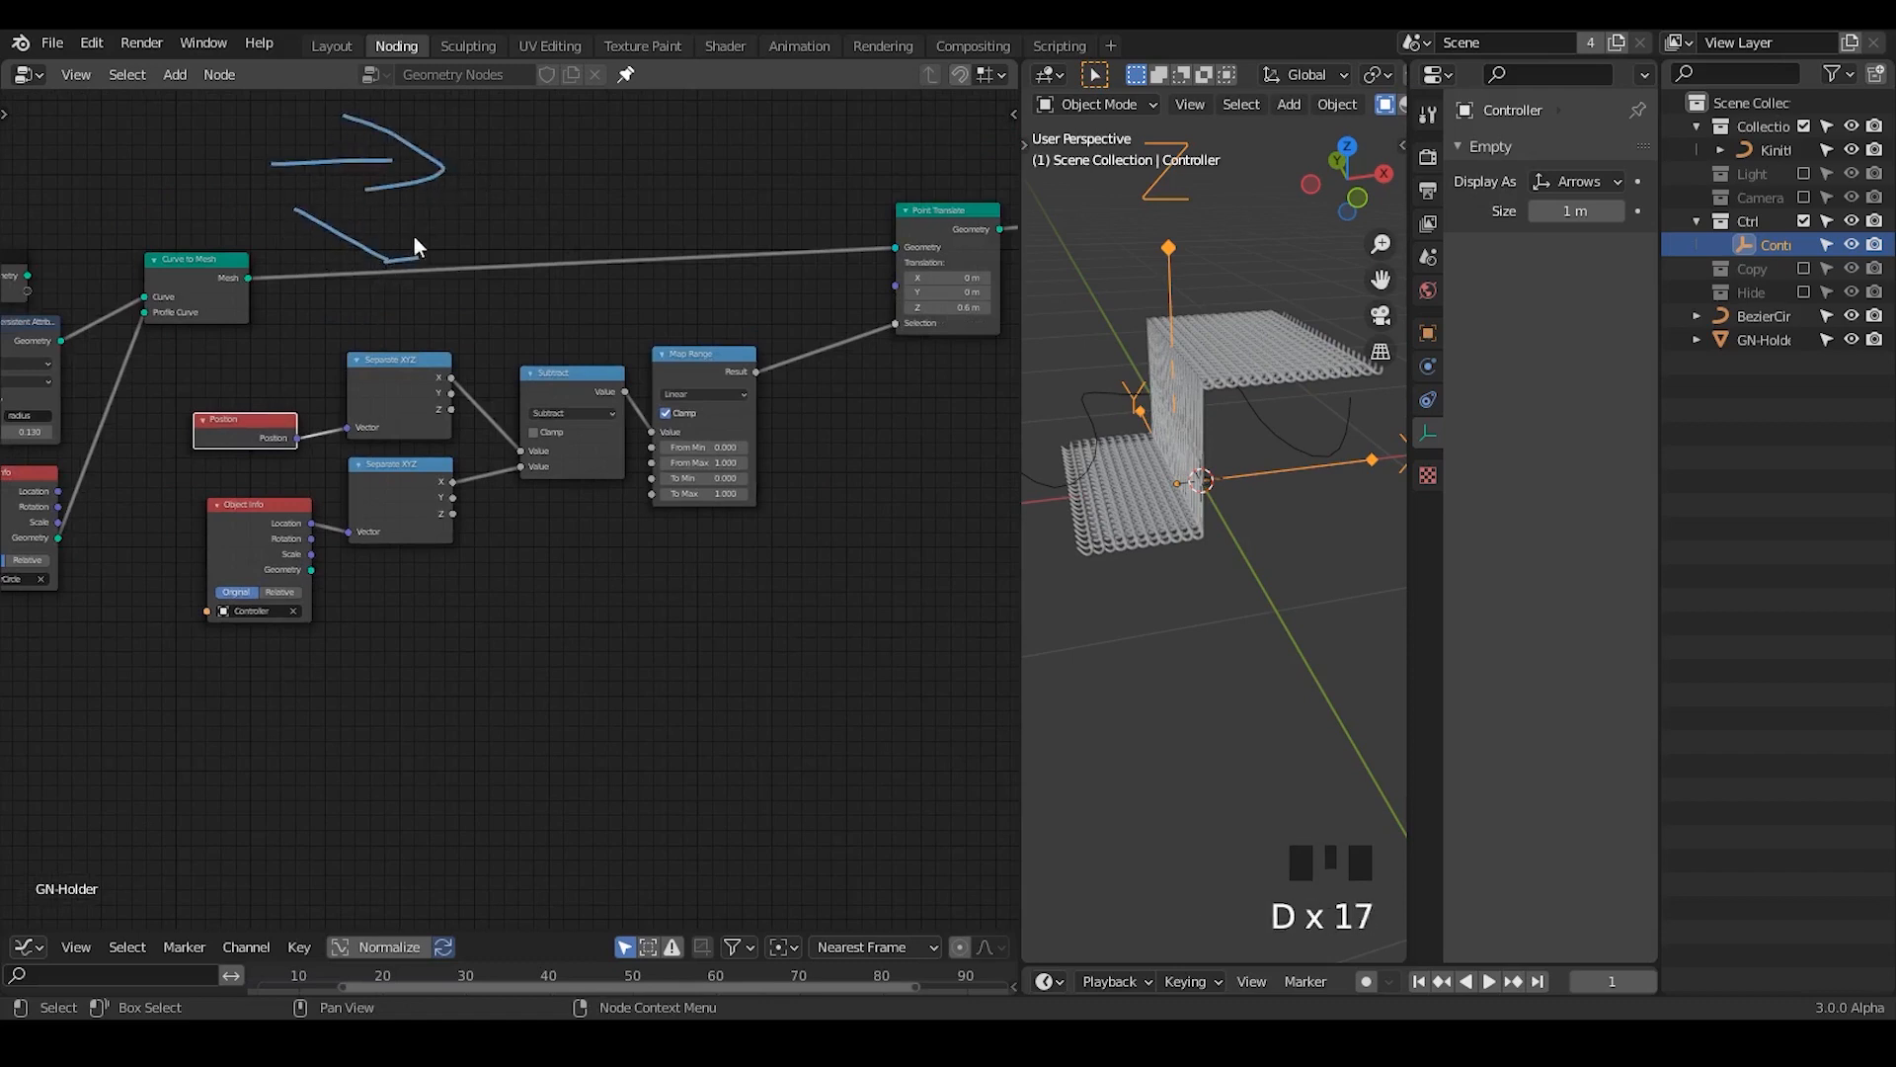
mouse_move(394, 246)
right_down()
mouse_move(445, 224)
mouse_move(339, 280)
mouse_move(399, 141)
right_up()
mouse_move(400, 141)
mouse_down()
mouse_move(425, 159)
mouse_move(374, 161)
mouse_up()
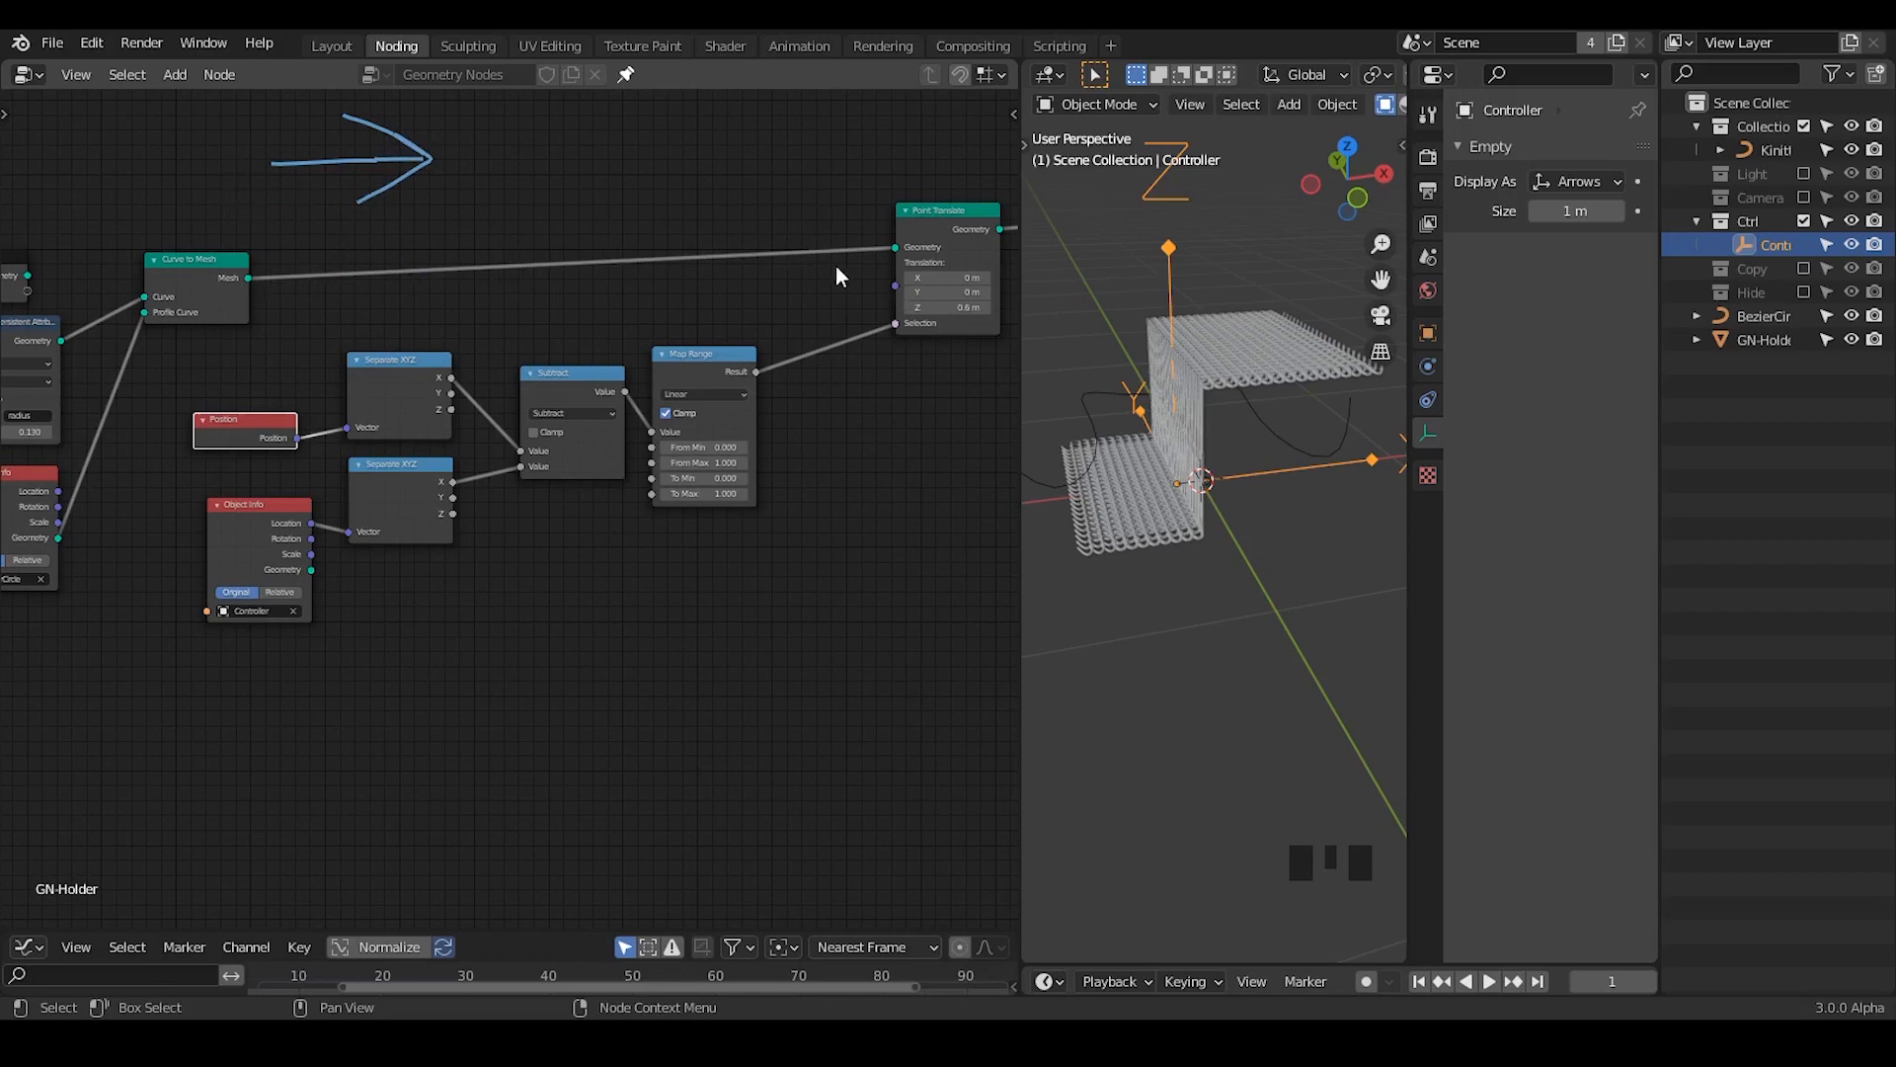
drag(918, 150, 657, 294)
drag(661, 249, 859, 312)
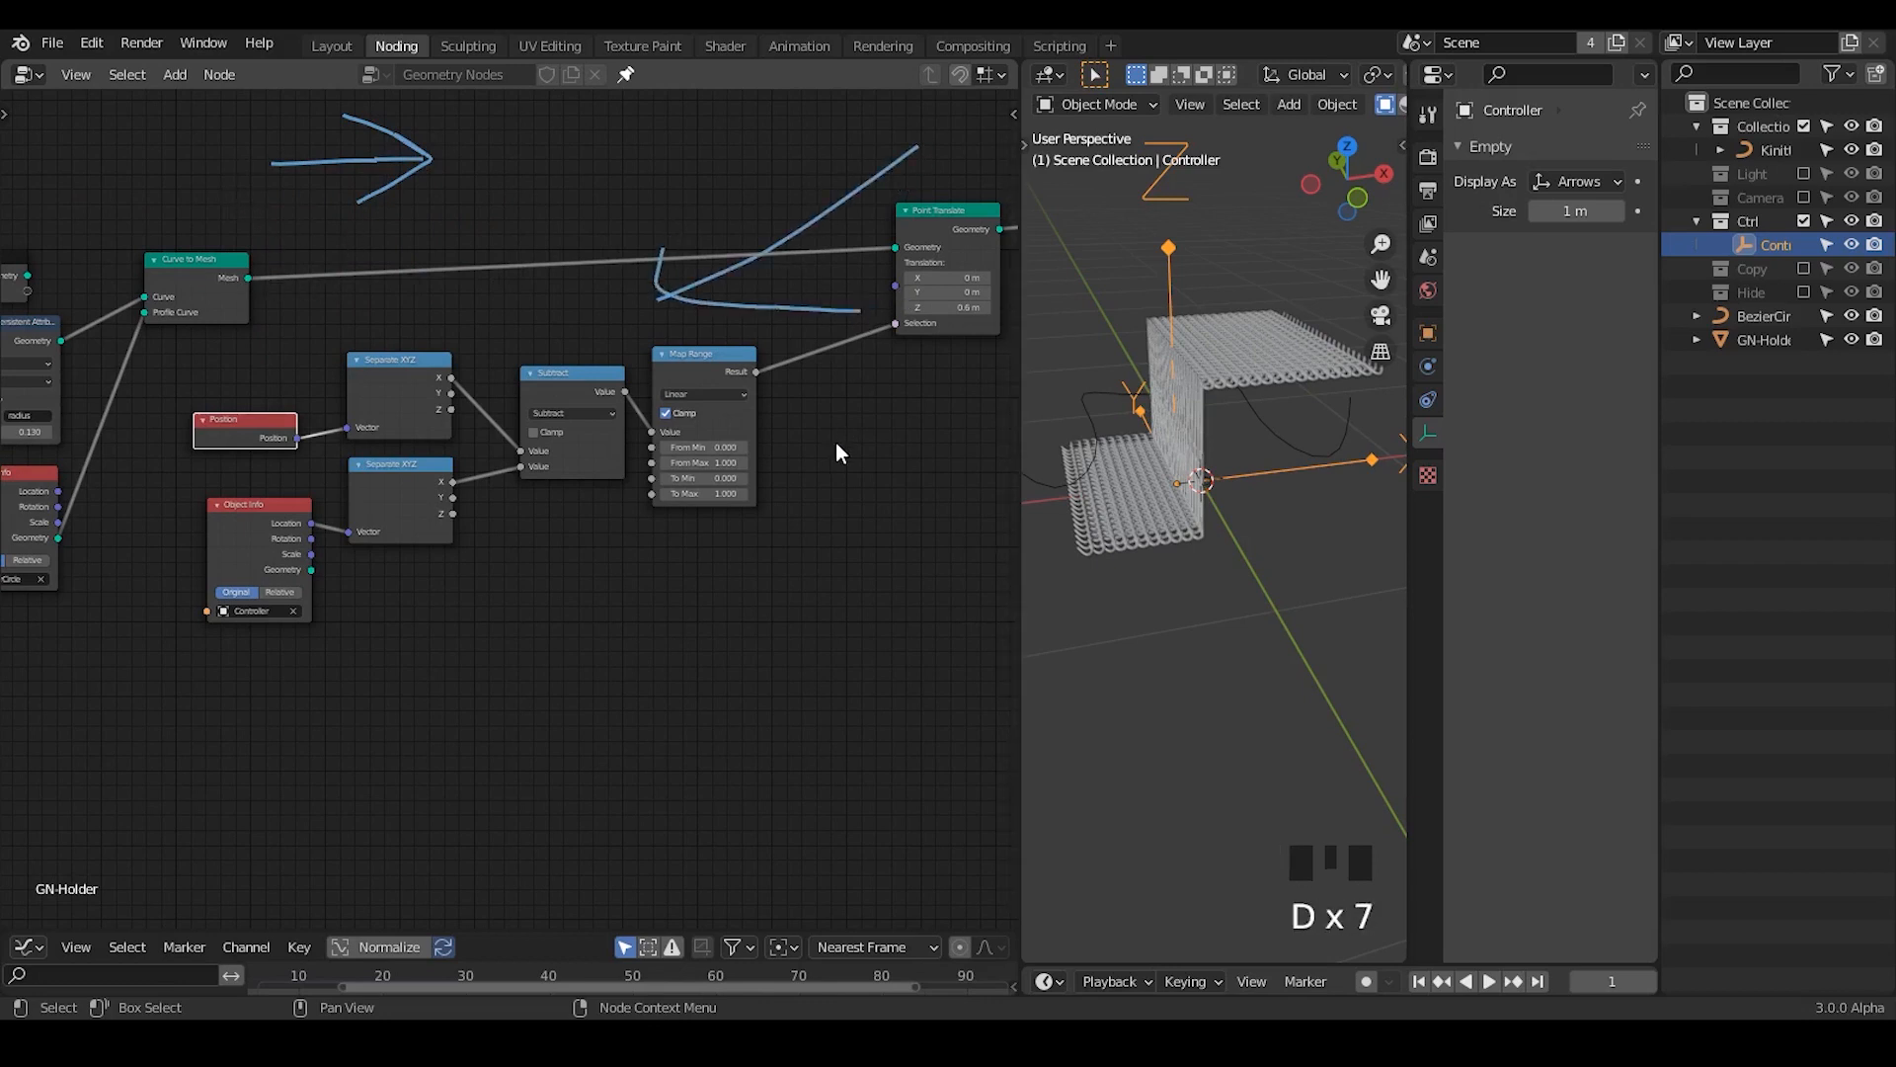
- Link Curve to Mesh directly to Group Output and detach Map Range from Point Translate's Selection
drag(247, 287, 362, 277)
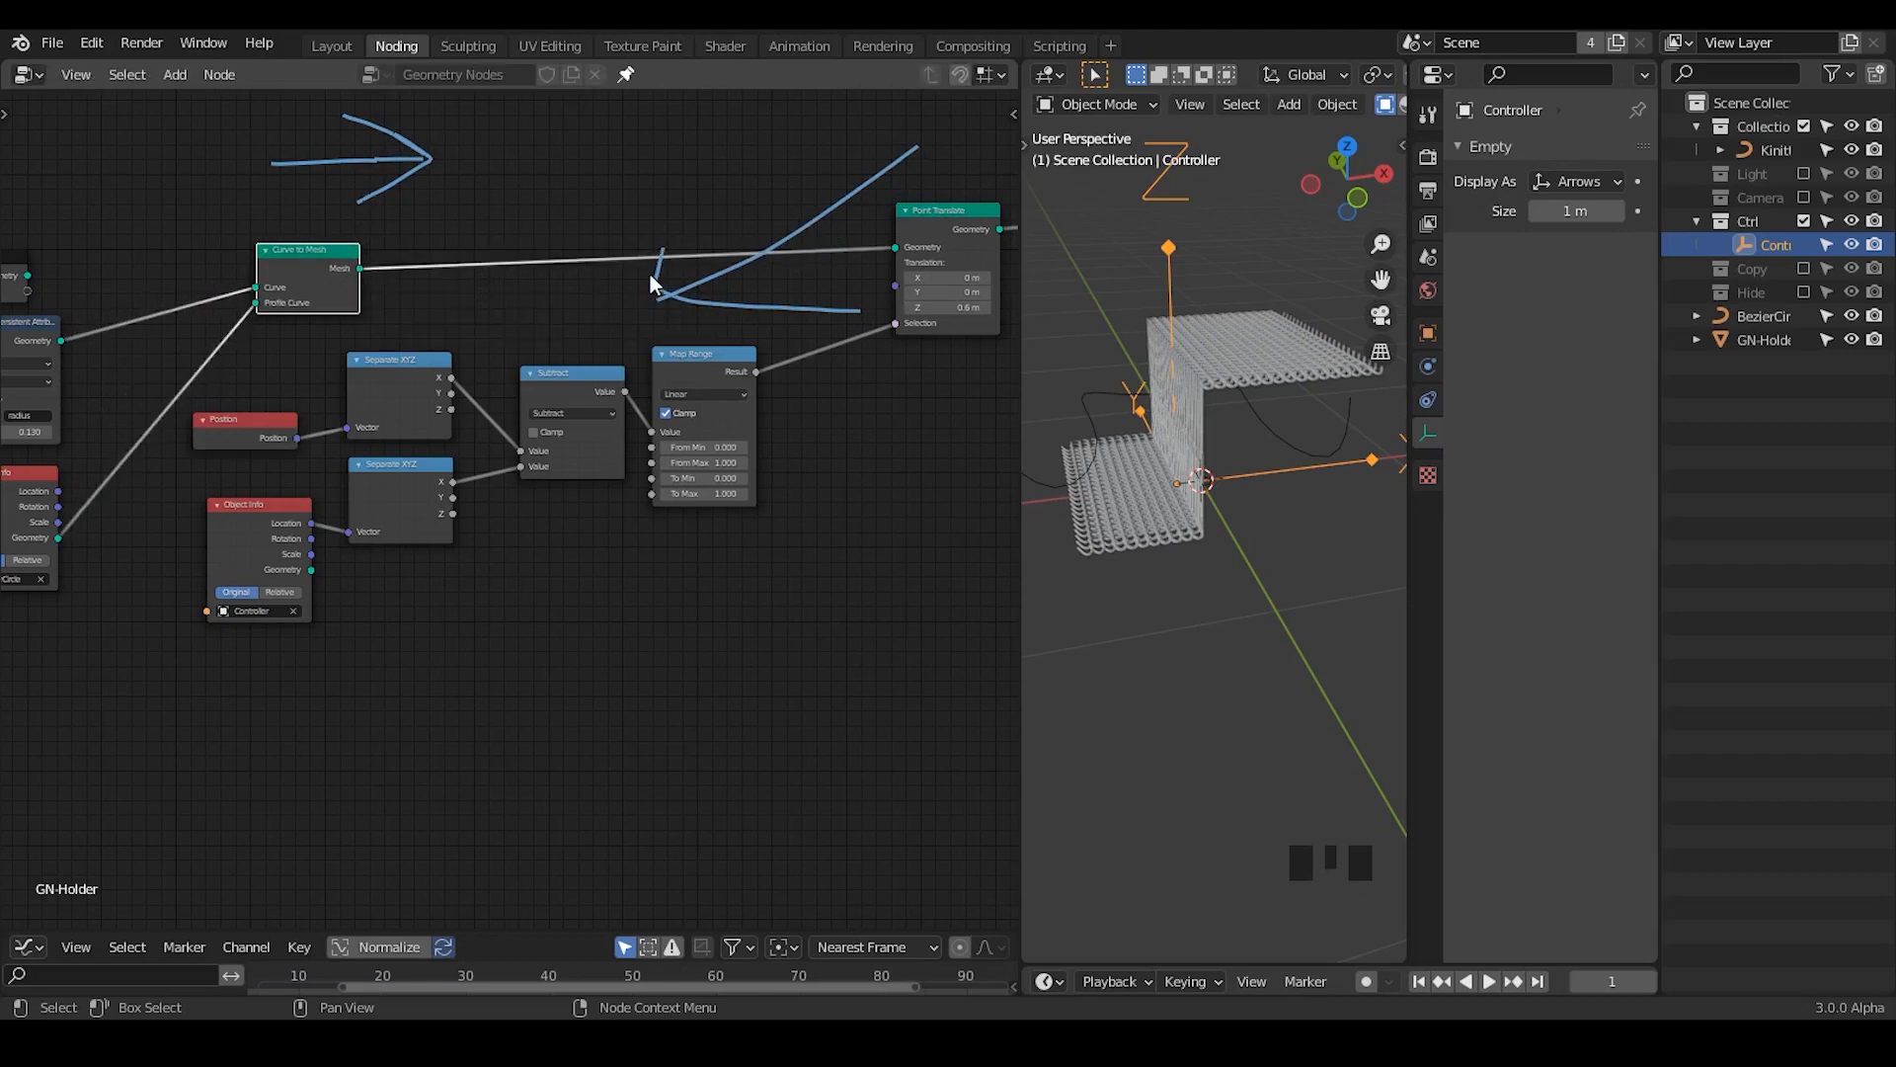
middle_drag(734, 447, 644, 423)
drag(269, 248, 963, 211)
drag(850, 188, 842, 235)
drag(796, 345, 736, 389)
middle_drag(651, 438, 682, 348)
- Move the falloff nodes below Point Instance, connect the Map Range result to its Position input, and inspect the knit
drag(828, 308, 120, 369)
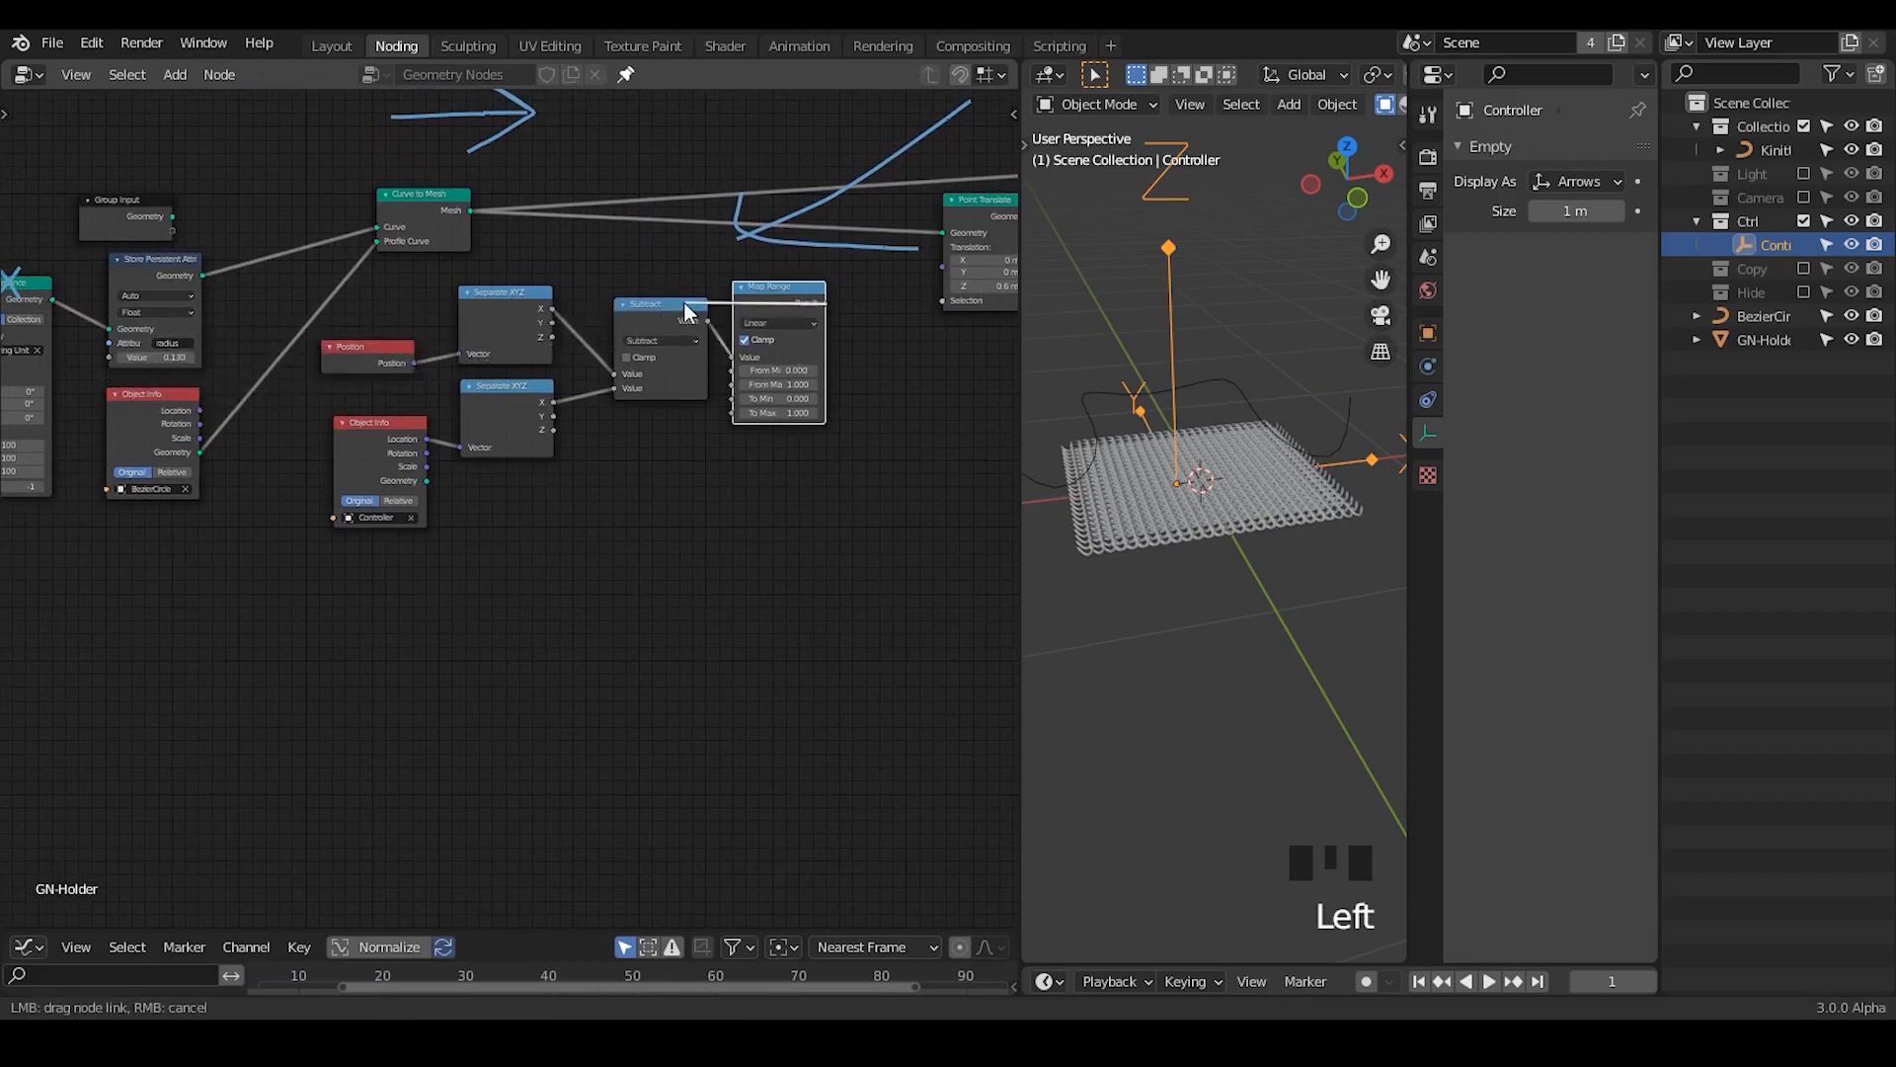
middle_drag(849, 320, 999, 269)
drag(1000, 259, 508, 478)
key(g)
click(225, 523)
middle_drag(435, 430, 672, 356)
click(671, 423)
drag(668, 432, 348, 239)
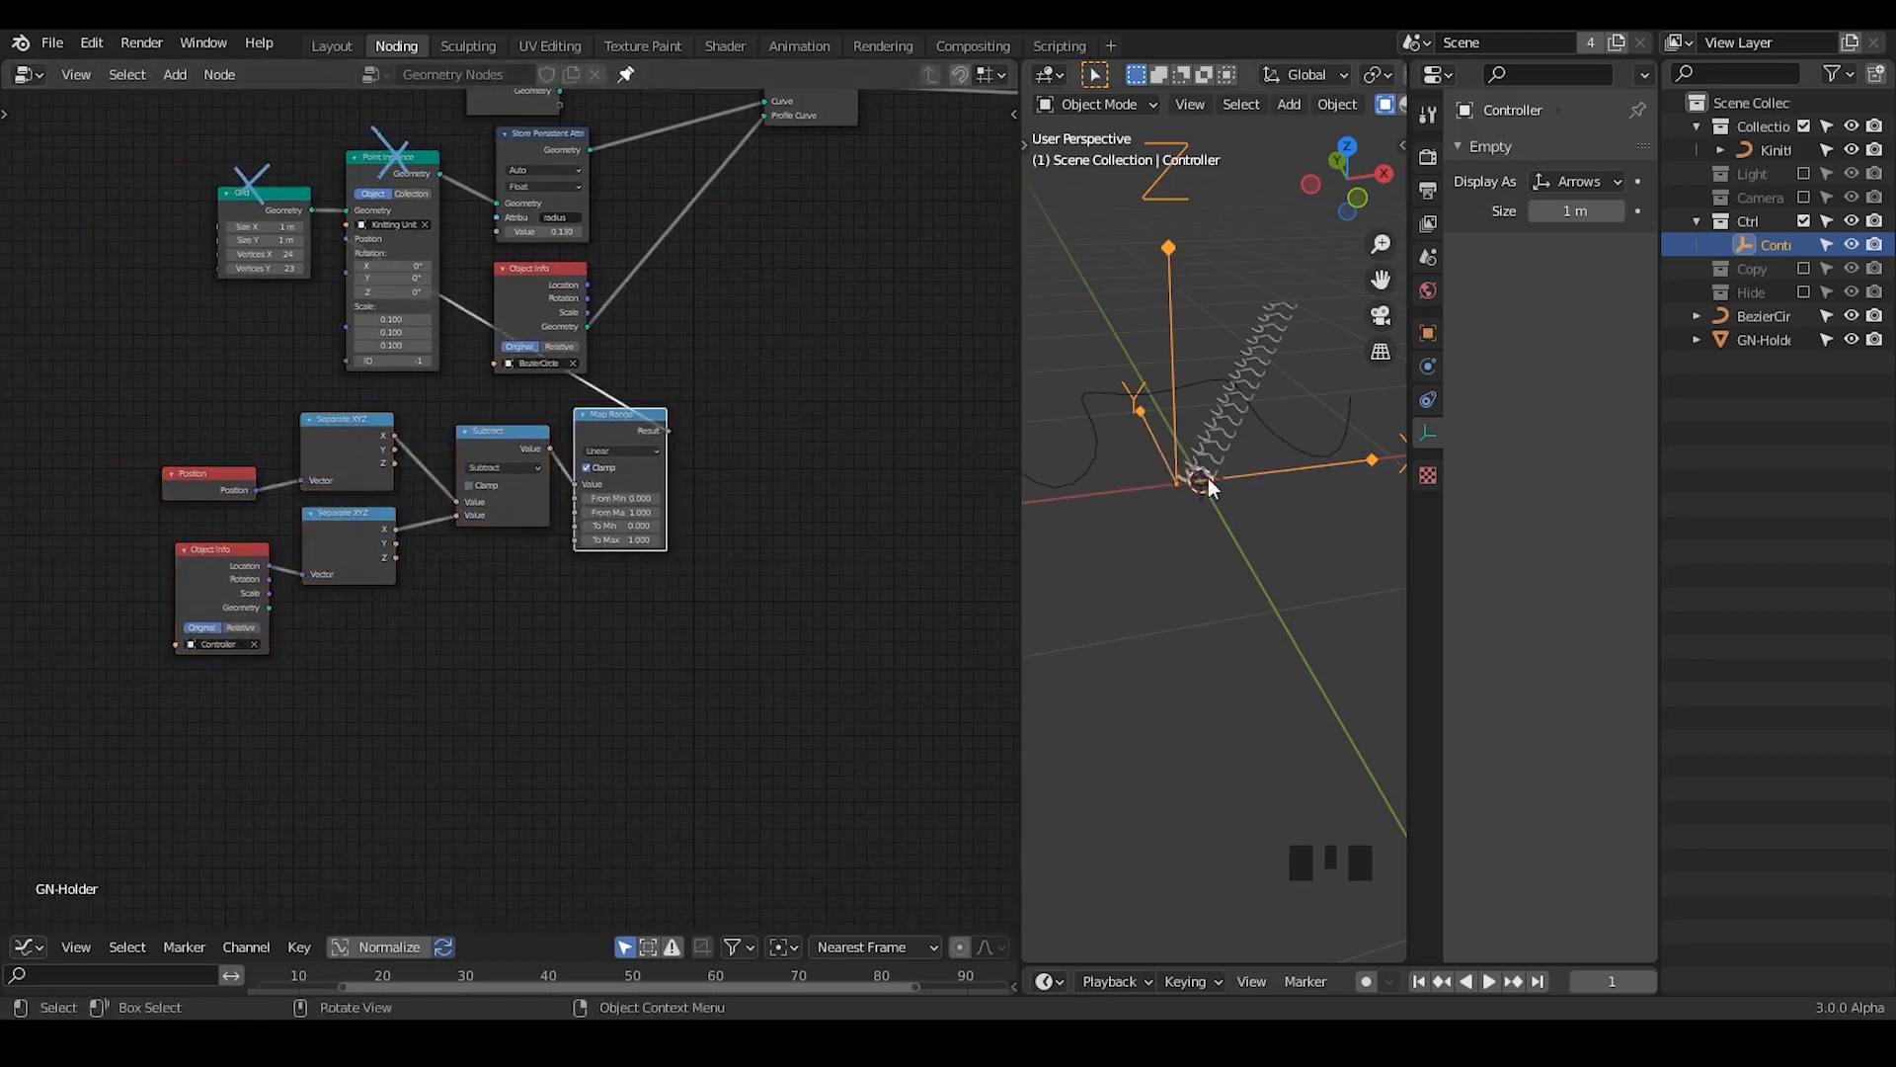
middle_drag(1198, 478, 1254, 362)
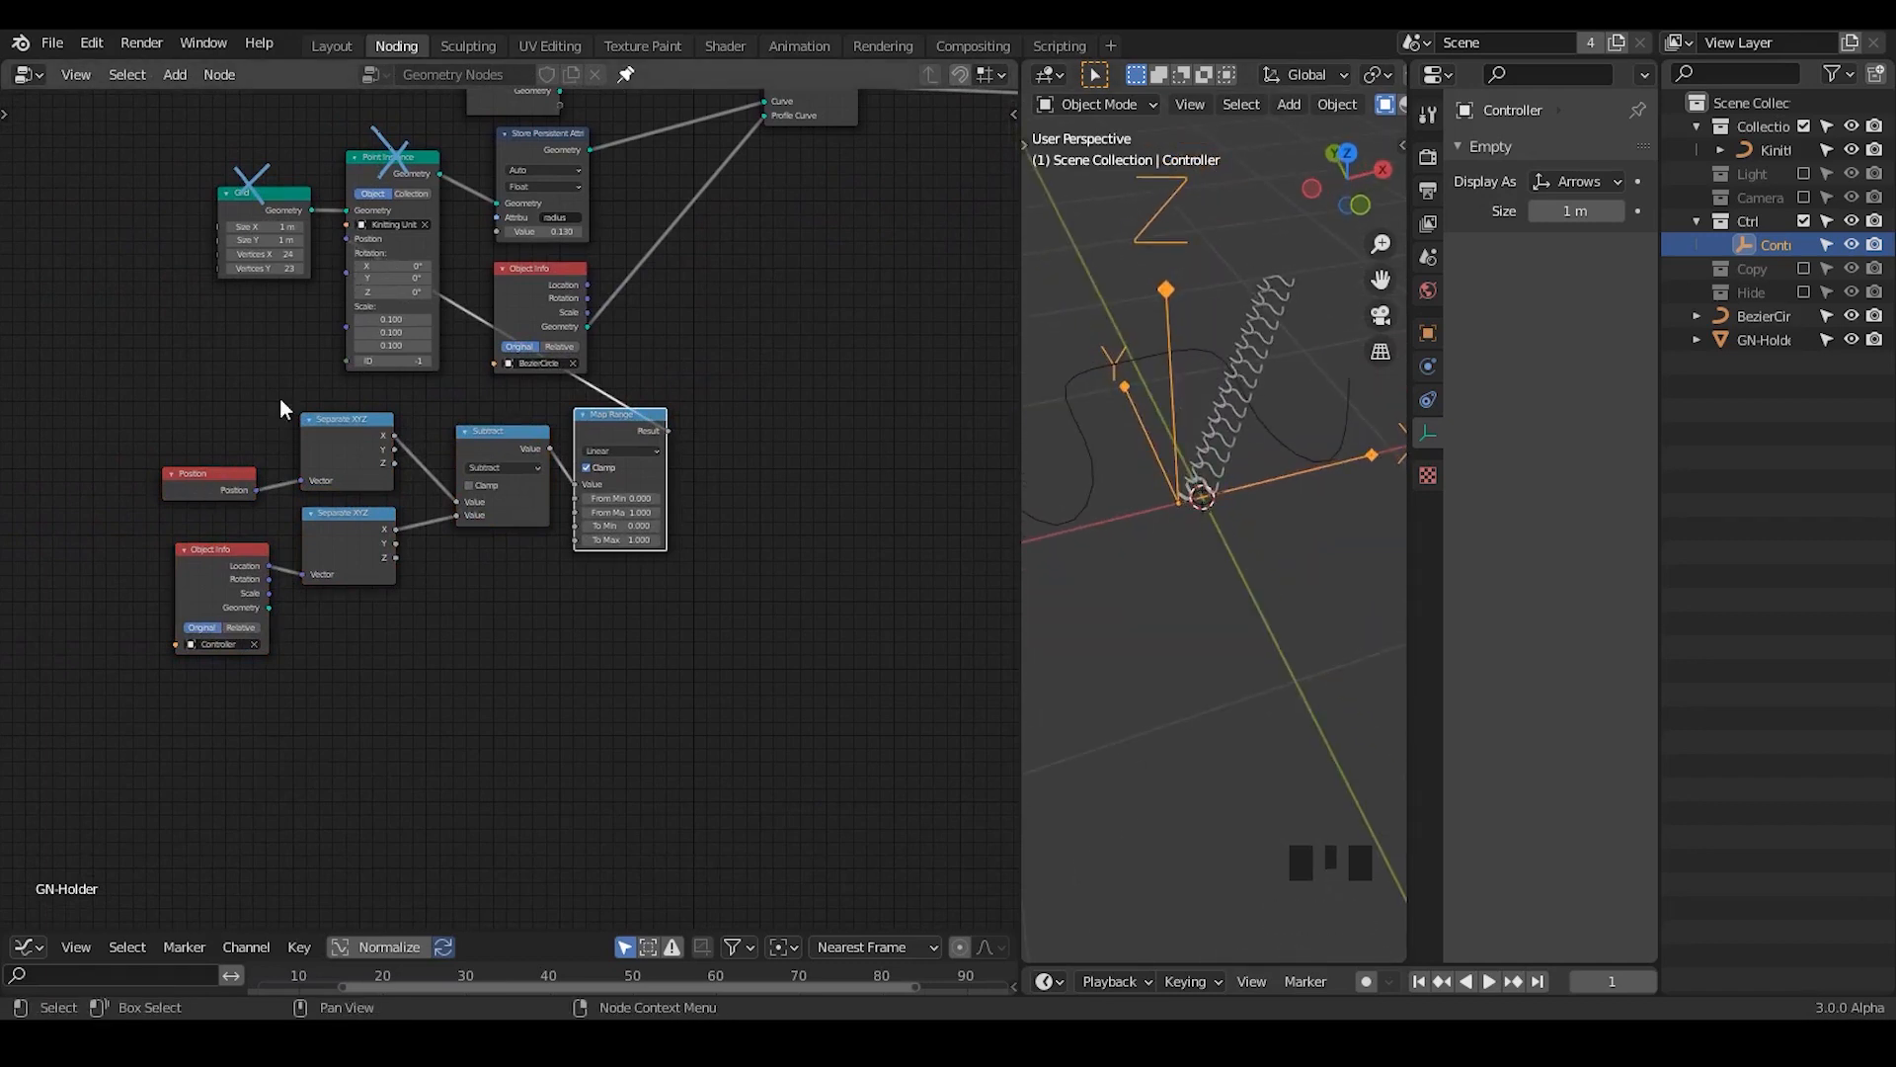
- Detach the Map Range result from Point Instance and move the falloff nodes back along the chain
drag(347, 239, 758, 428)
drag(735, 431, 211, 613)
key(g)
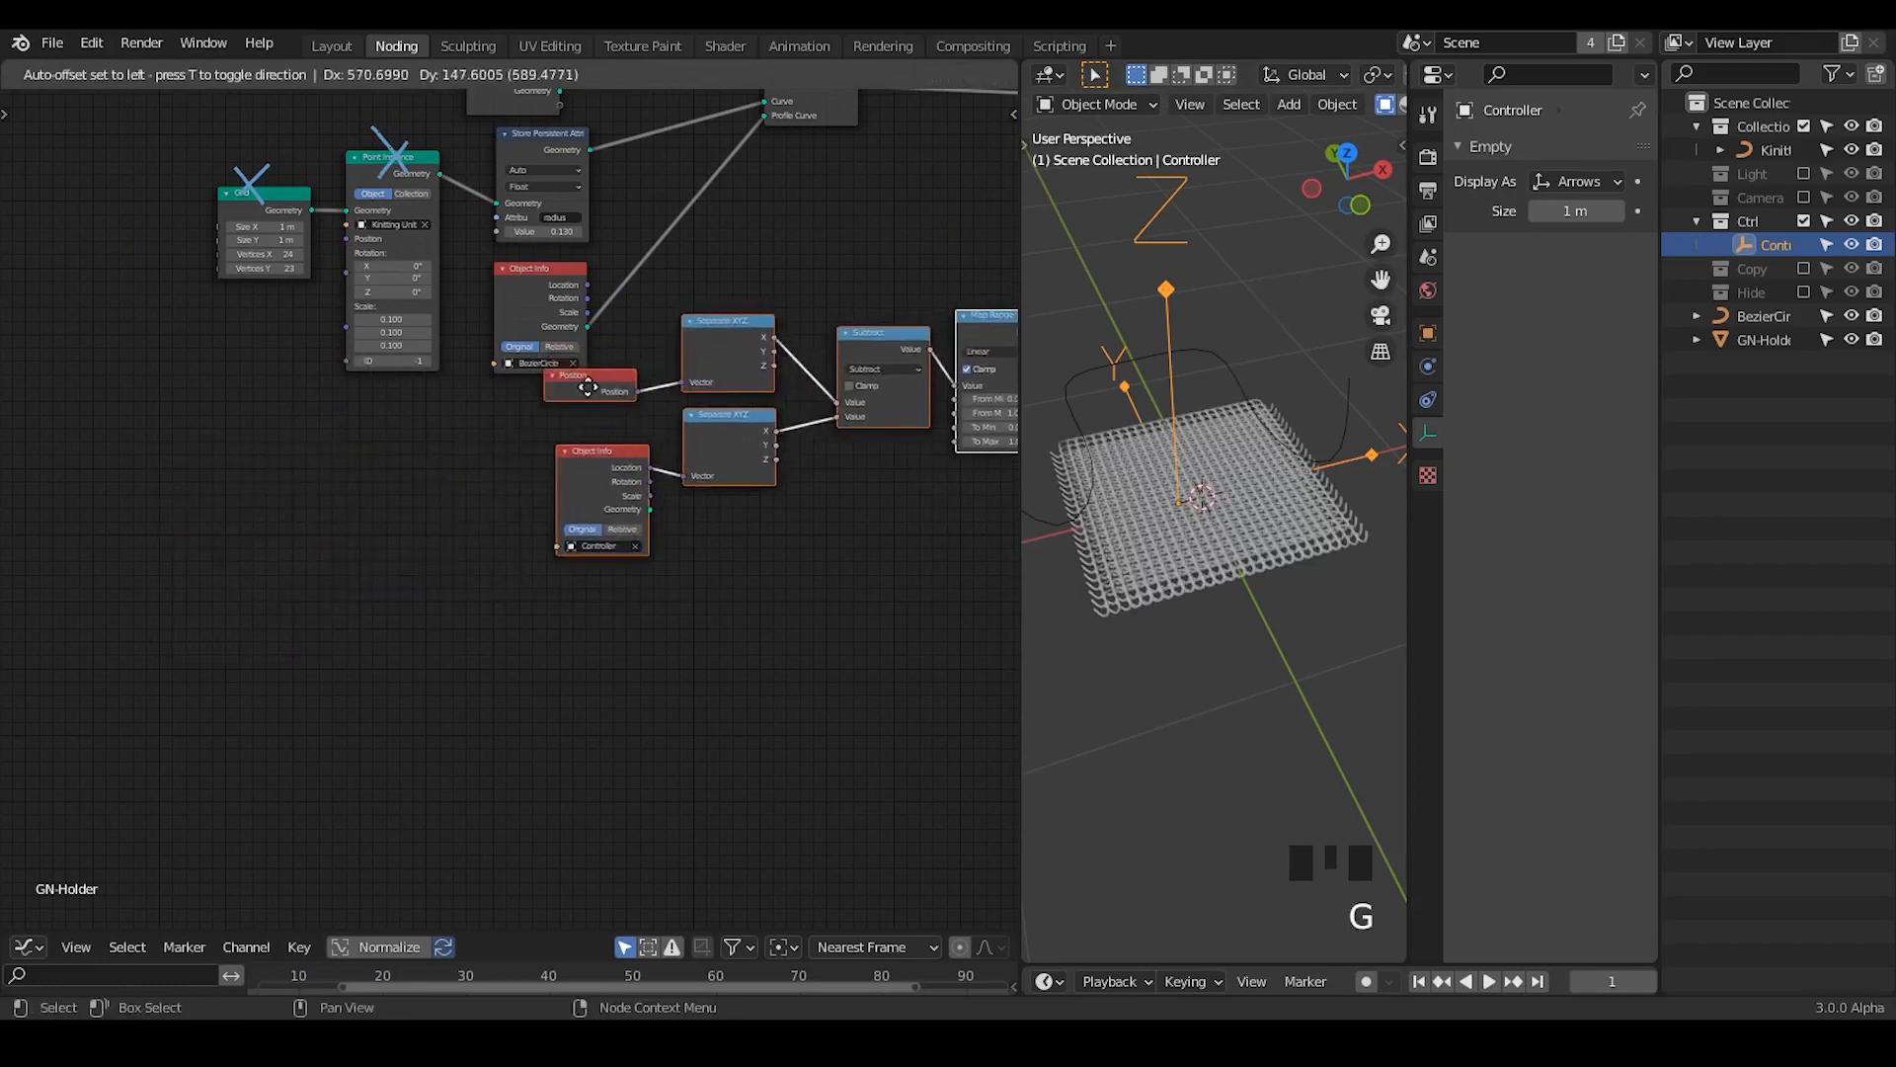
click(759, 315)
- Erase the arrow annotations and rearrange the Point Translate and Curve to Mesh nodes
mouse_move(758, 315)
middle_down()
mouse_move(672, 341)
mouse_move(687, 478)
mouse_move(847, 406)
mouse_move(474, 518)
mouse_move(512, 478)
middle_up()
mouse_move(512, 478)
right_down()
mouse_move(292, 262)
mouse_move(466, 453)
mouse_move(652, 420)
right_up()
drag(694, 395, 409, 450)
middle_drag(255, 565, 610, 446)
drag(380, 233, 433, 253)
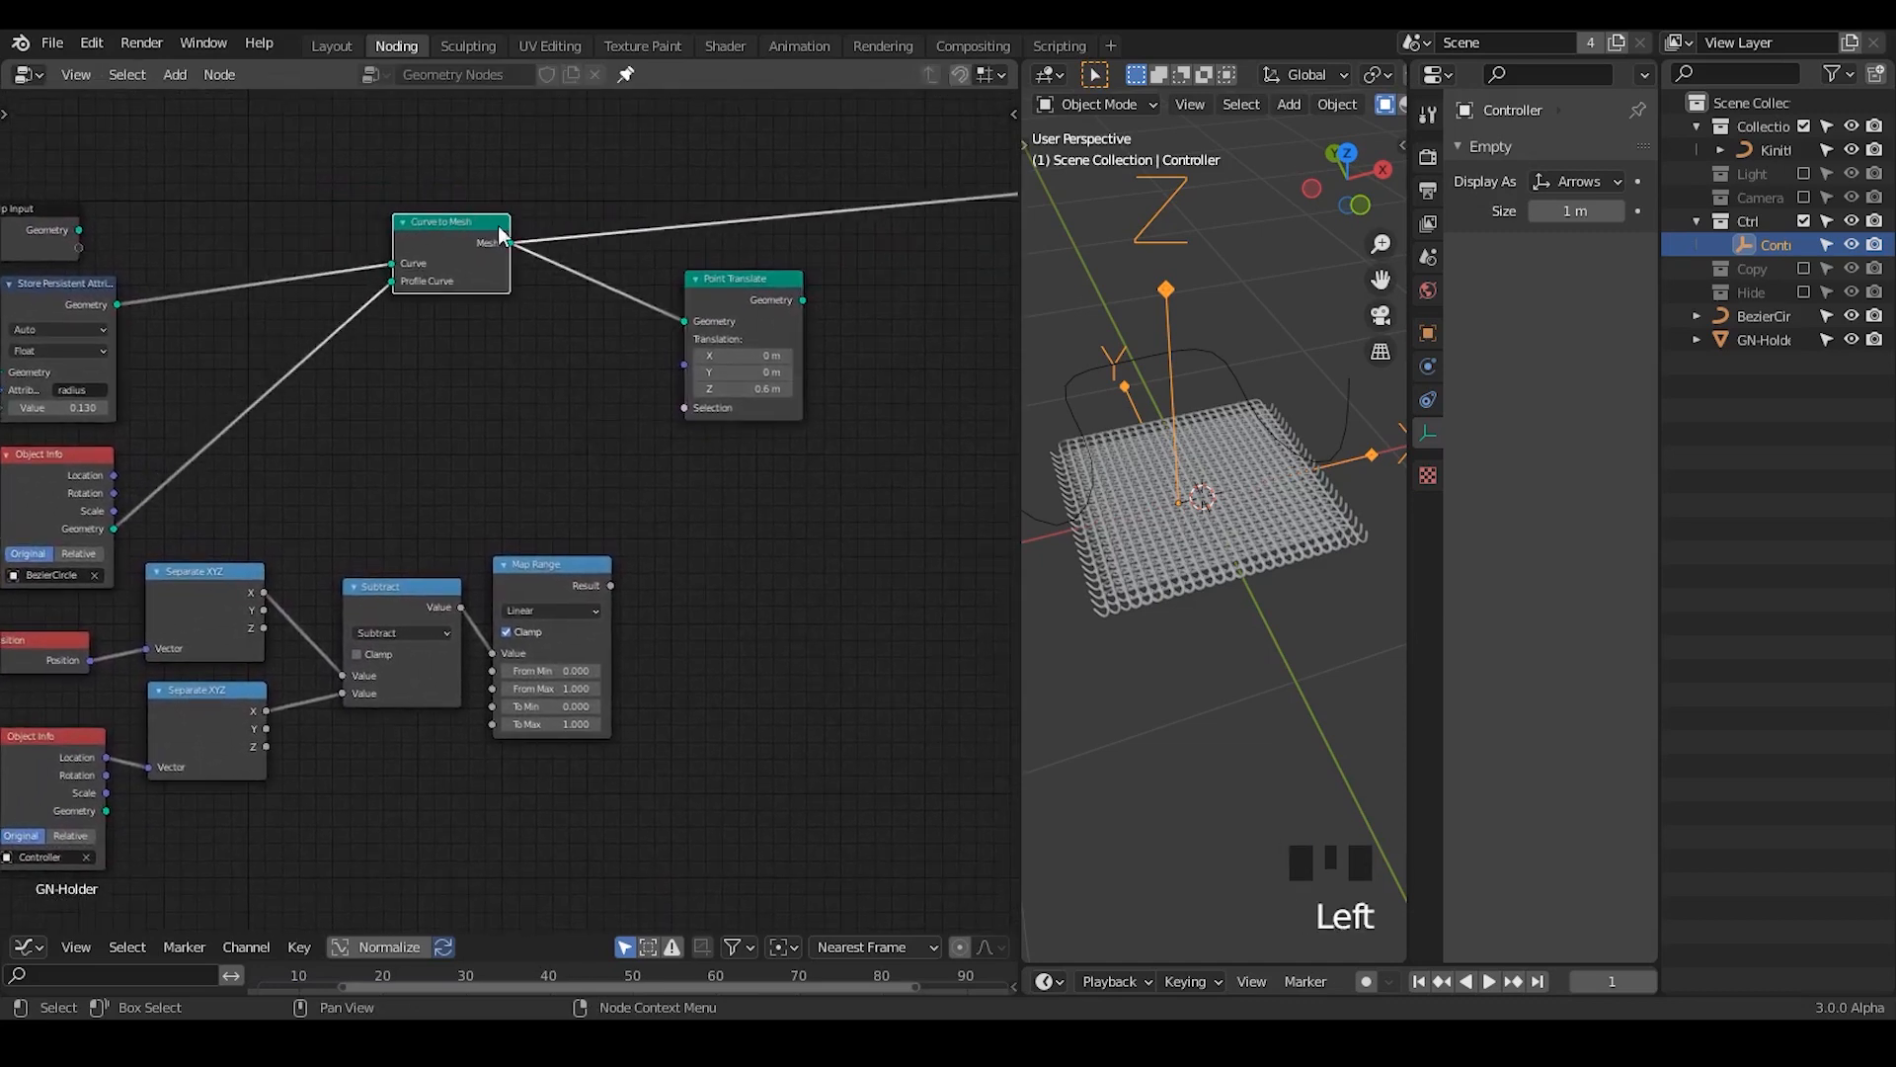
- Insert Point Translate between Store Persistent Attribute and Curve to Mesh, shifting the surrounding nodes to make room
ctrl+middle_drag(1244, 581, 1215, 538)
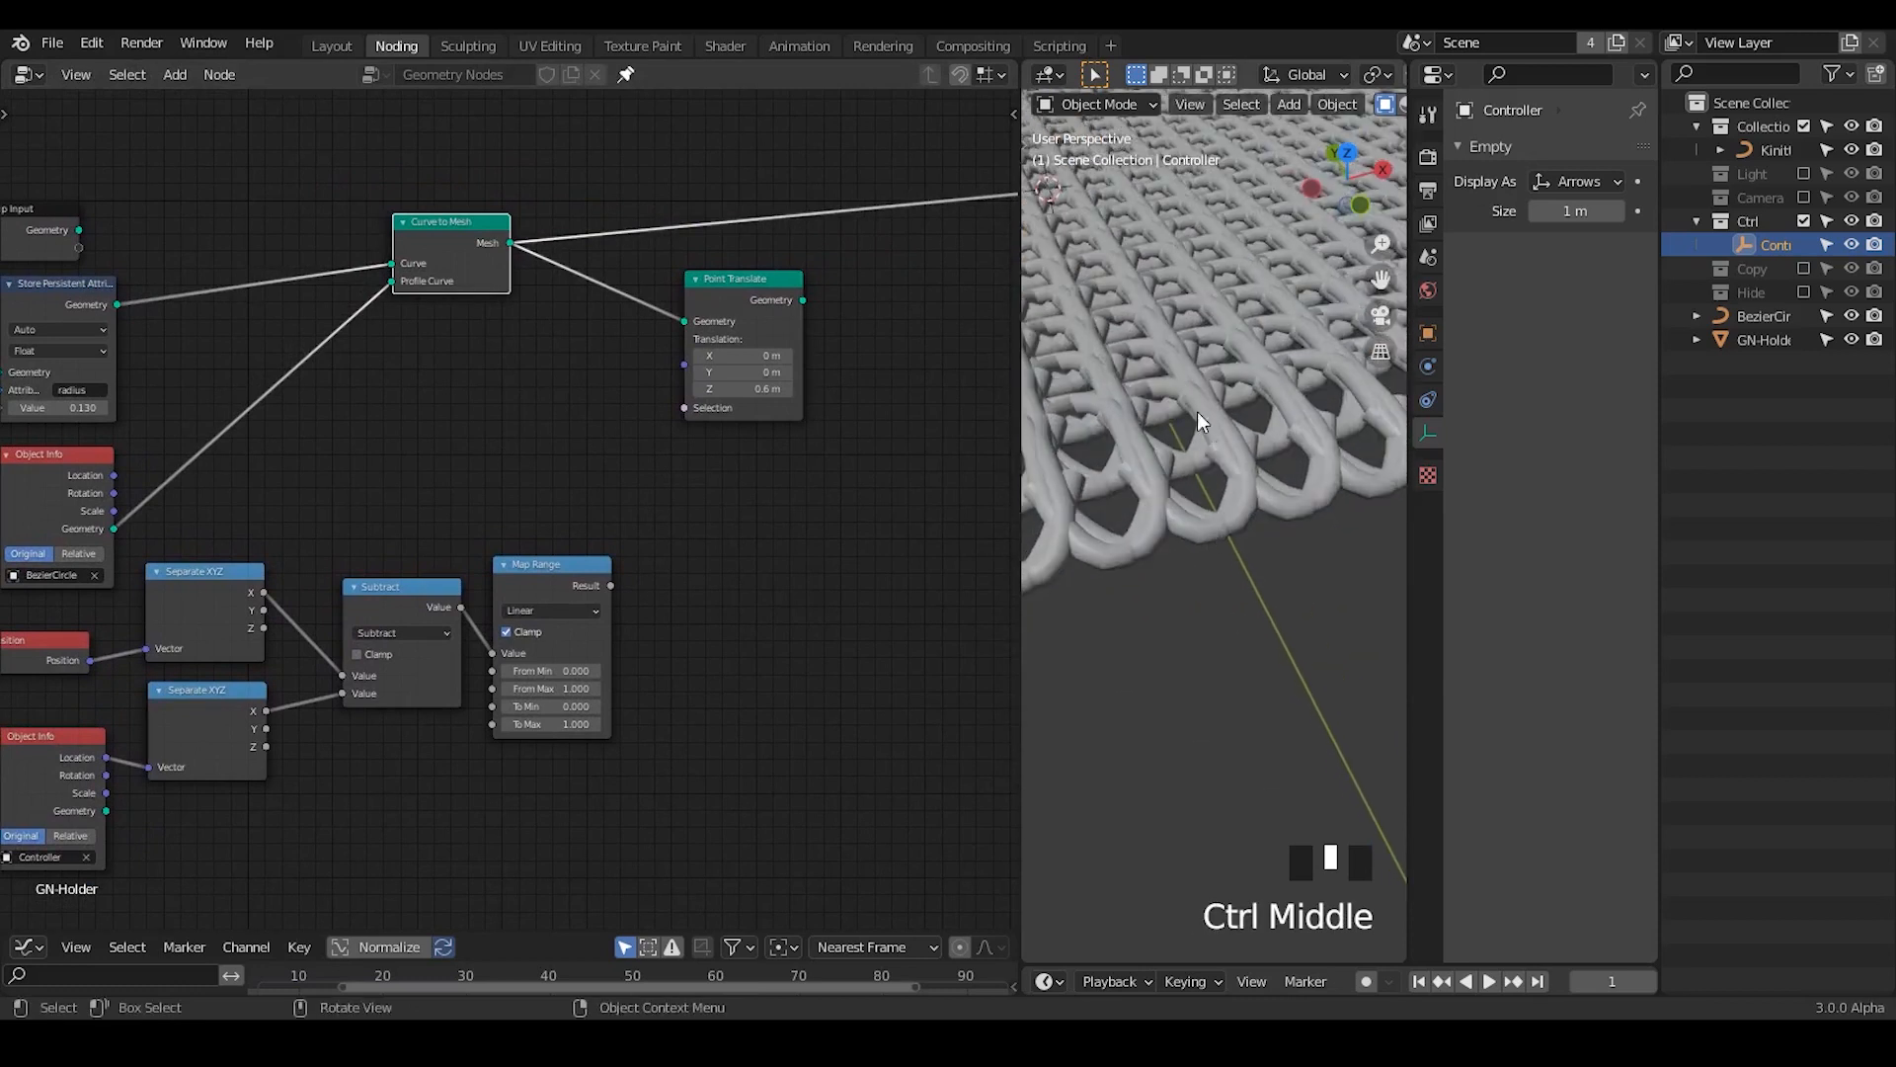
drag(65, 474, 102, 453)
middle_drag(643, 415, 524, 474)
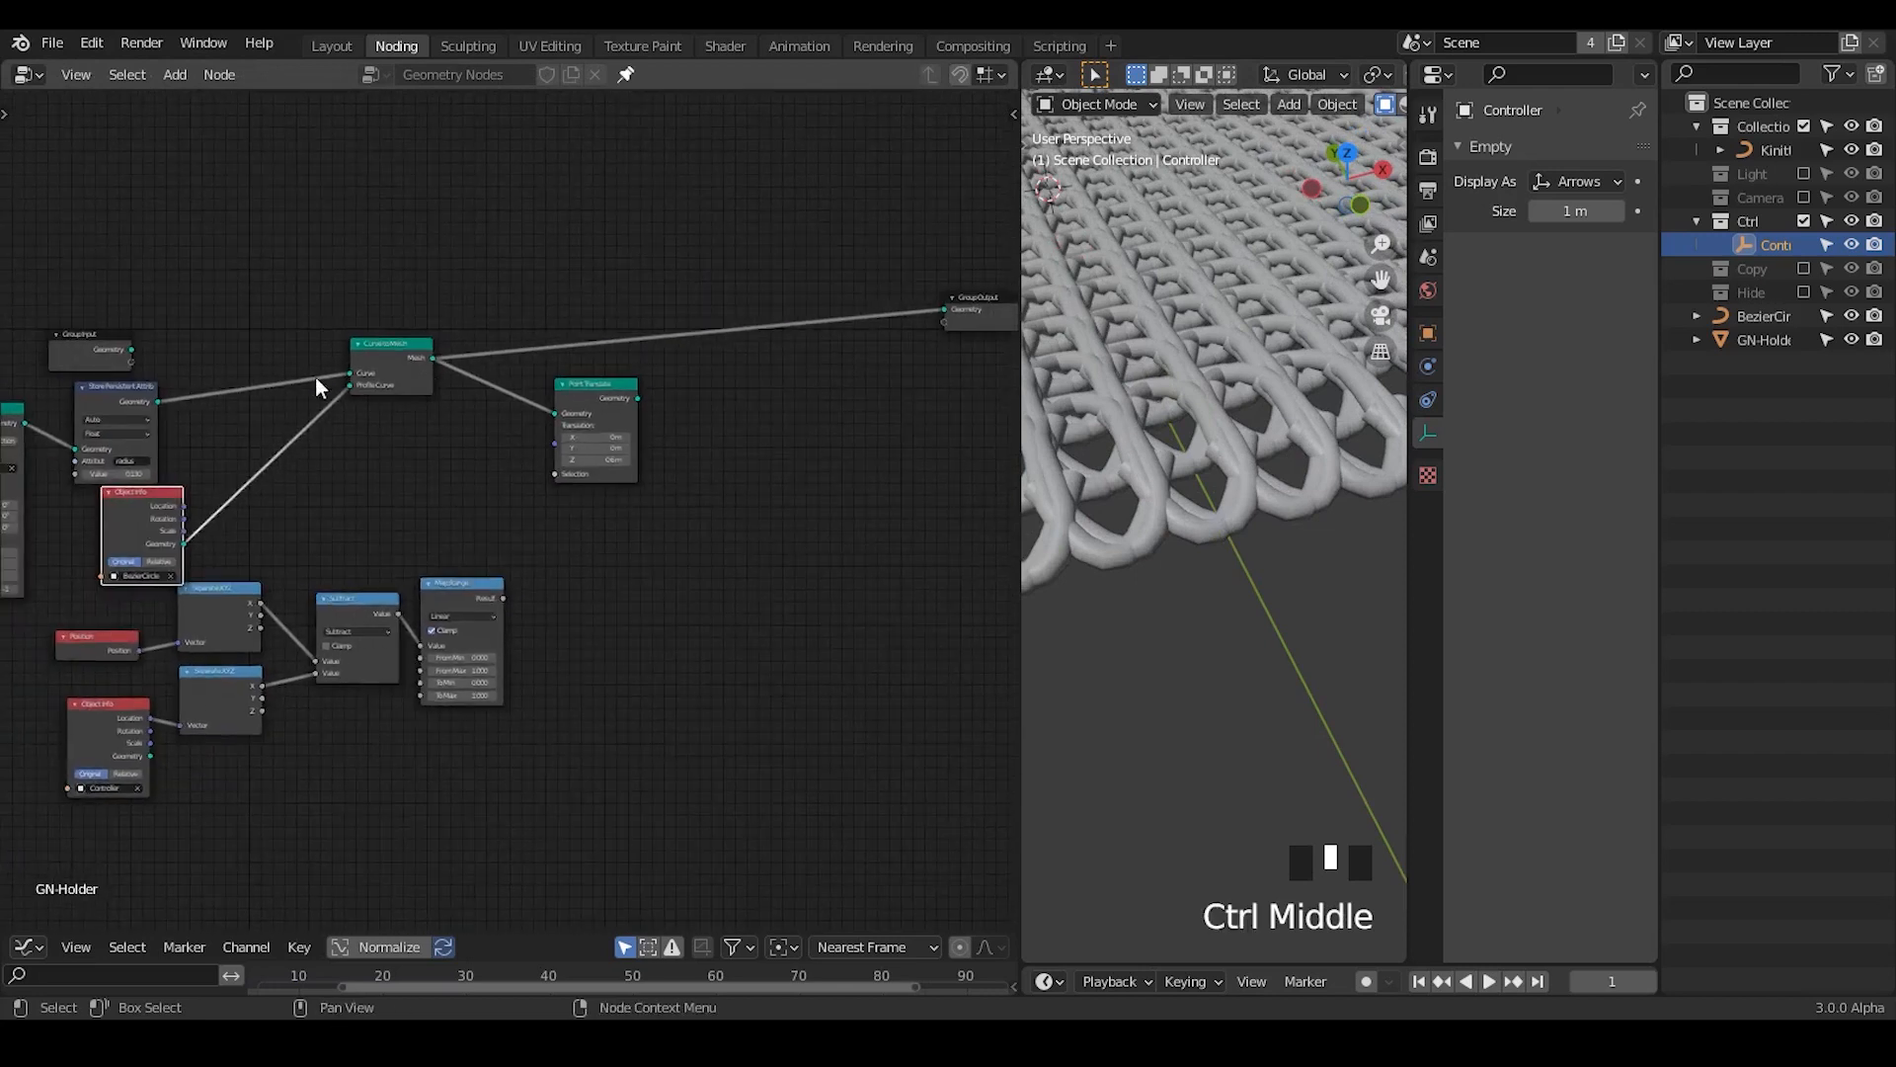
drag(968, 336, 730, 344)
drag(606, 390, 261, 357)
drag(408, 378, 564, 363)
drag(257, 420, 405, 429)
- Connect the Map Range result to Point Translate's Selection and move Point Translate higher
middle_drag(405, 430, 745, 538)
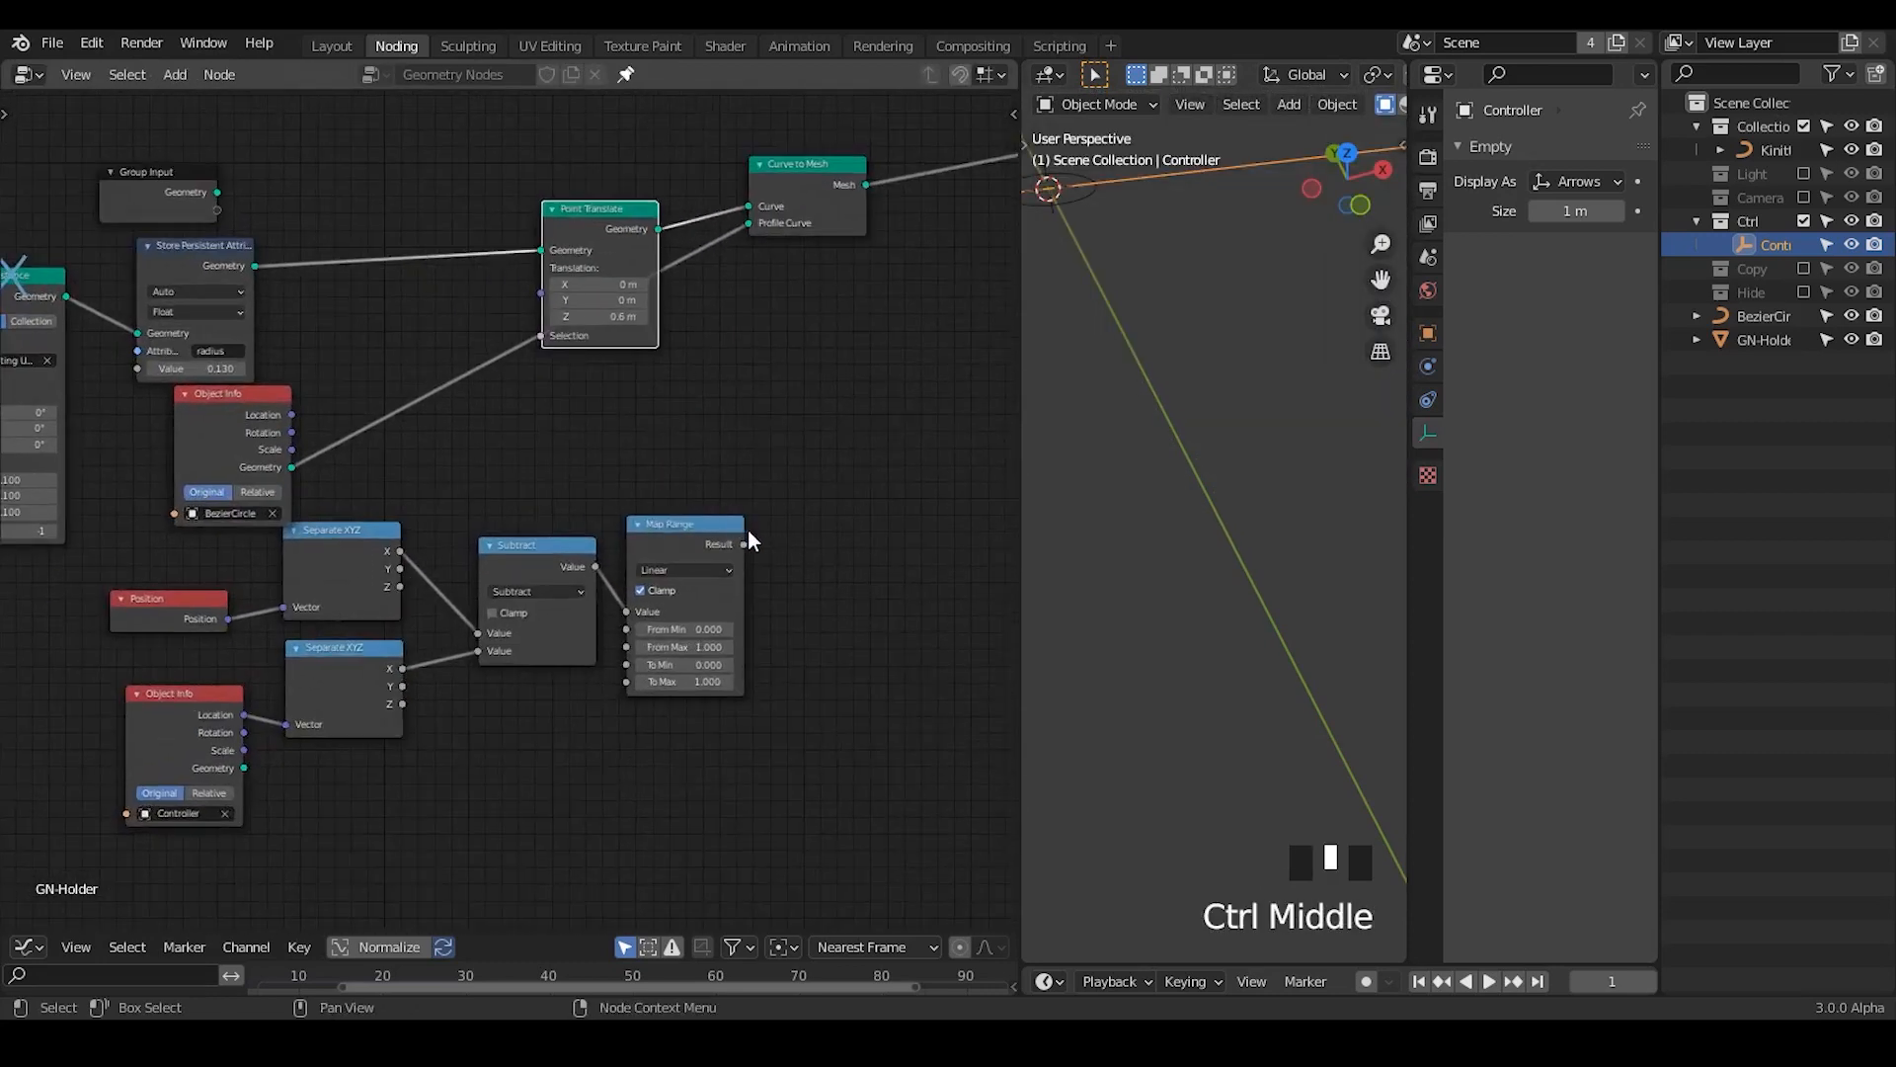
click(741, 525)
drag(560, 235, 557, 170)
- Try sliding the Controller empty along the X axis to check how the raised curves follow it
ctrl+middle_drag(1140, 425, 1170, 472)
key(g)
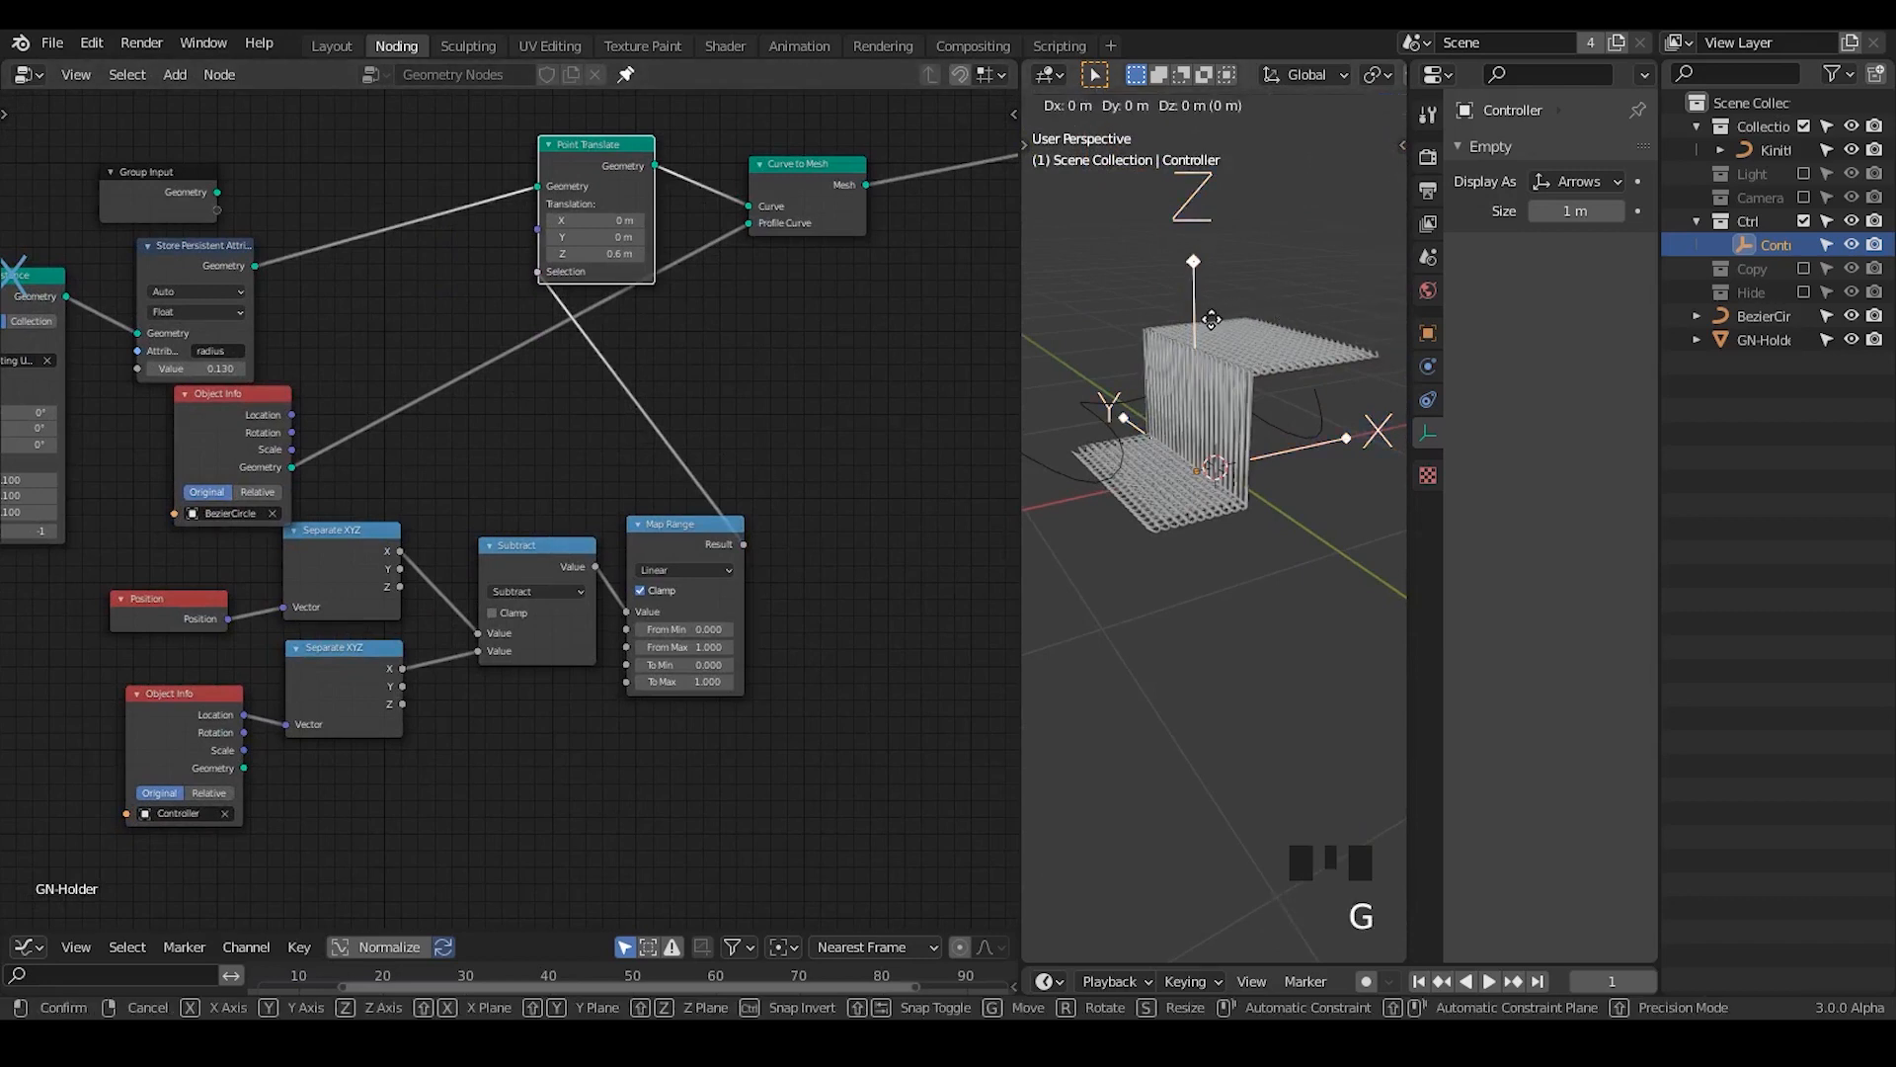
key(x)
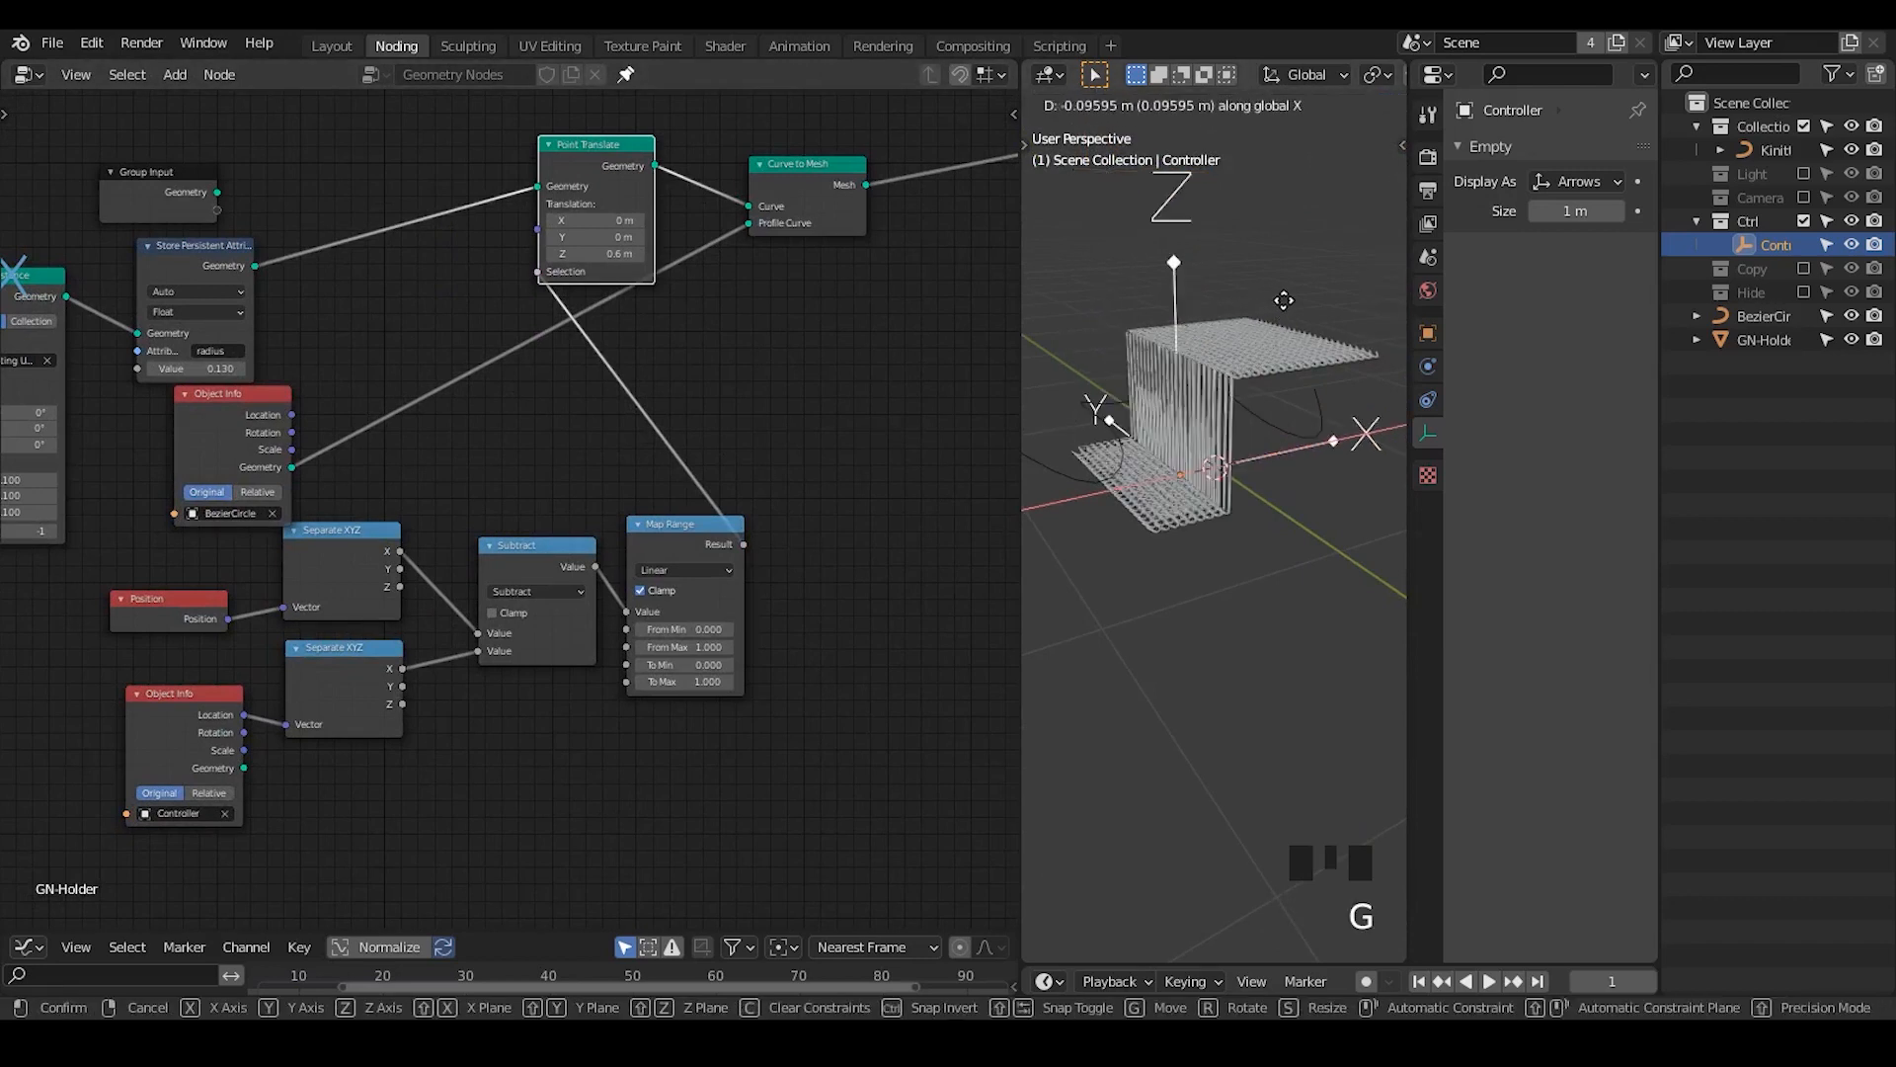
click(1316, 255)
- Move the BezierCircle Object Info node near Curve to Mesh and shift them together with Point Translate further along the chain
middle_drag(512, 549, 602, 491)
drag(343, 390, 830, 320)
middle_drag(830, 320, 642, 235)
drag(837, 120, 286, 410)
key(g)
click(303, 542)
- Move the falloff nodes from Position through Map Range up below the main geometry link
middle_drag(303, 542, 639, 355)
drag(693, 339, 136, 681)
key(g)
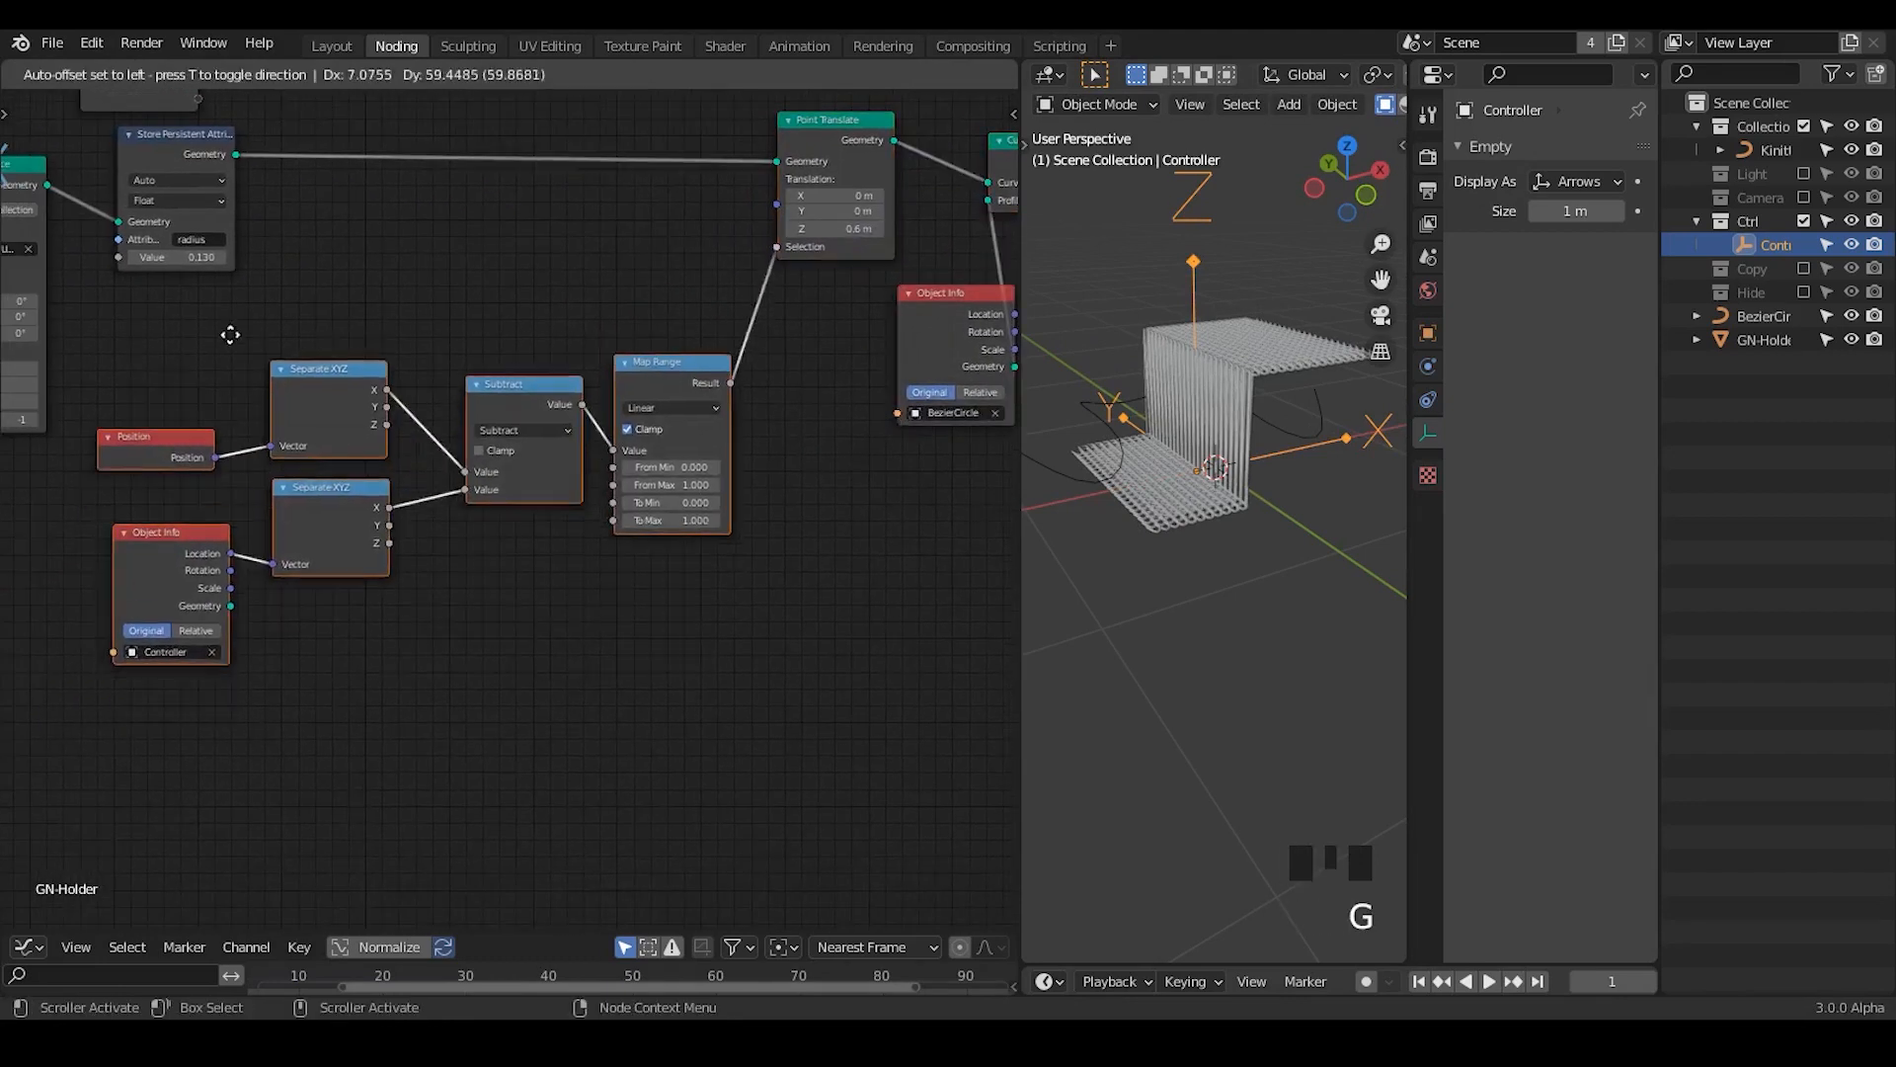
click(284, 219)
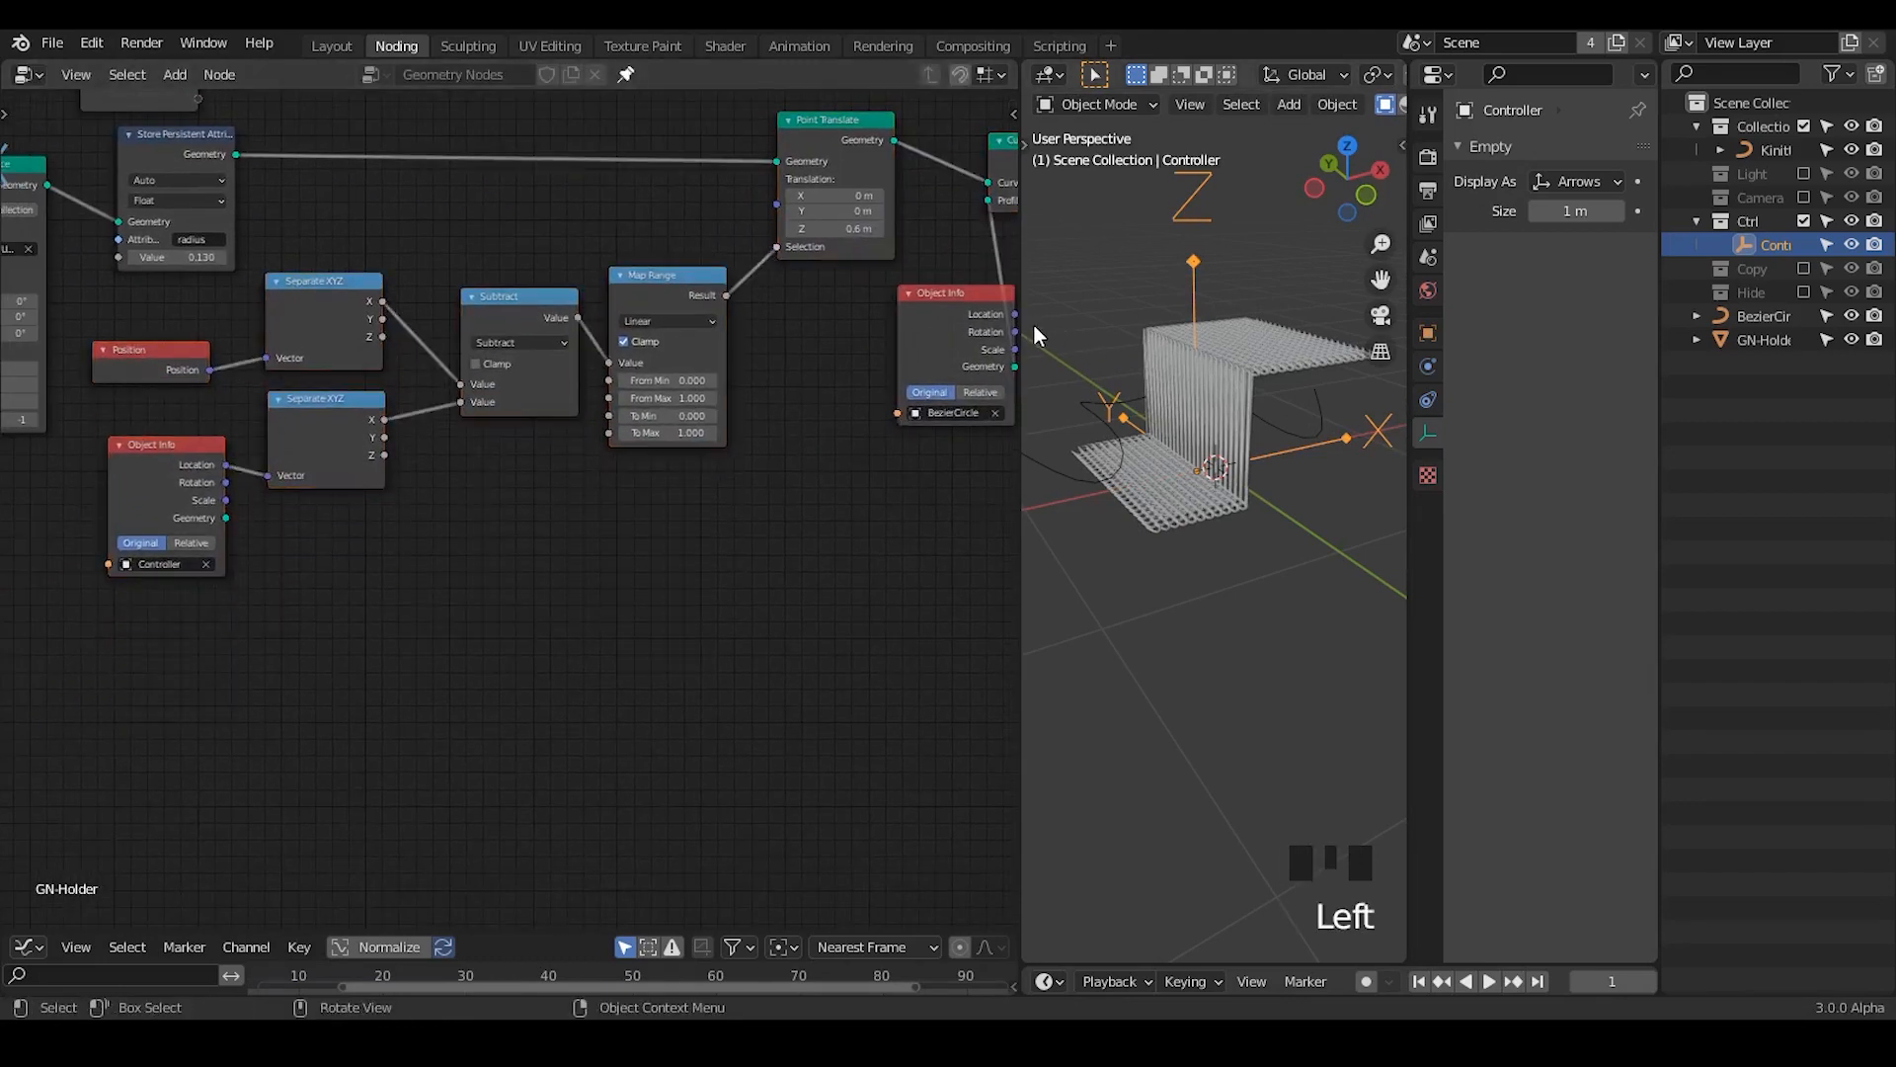
- Enlarge the 3D viewport and place the BezierCircle Object Info node directly below Point Translate
drag(1020, 319, 865, 319)
middle_drag(839, 296, 669, 351)
click(668, 348)
click(667, 349)
drag(732, 361, 600, 367)
click(746, 346)
- Slide the Controller empty along the positive X axis to shift the knit's raised step
key(g)
key(x)
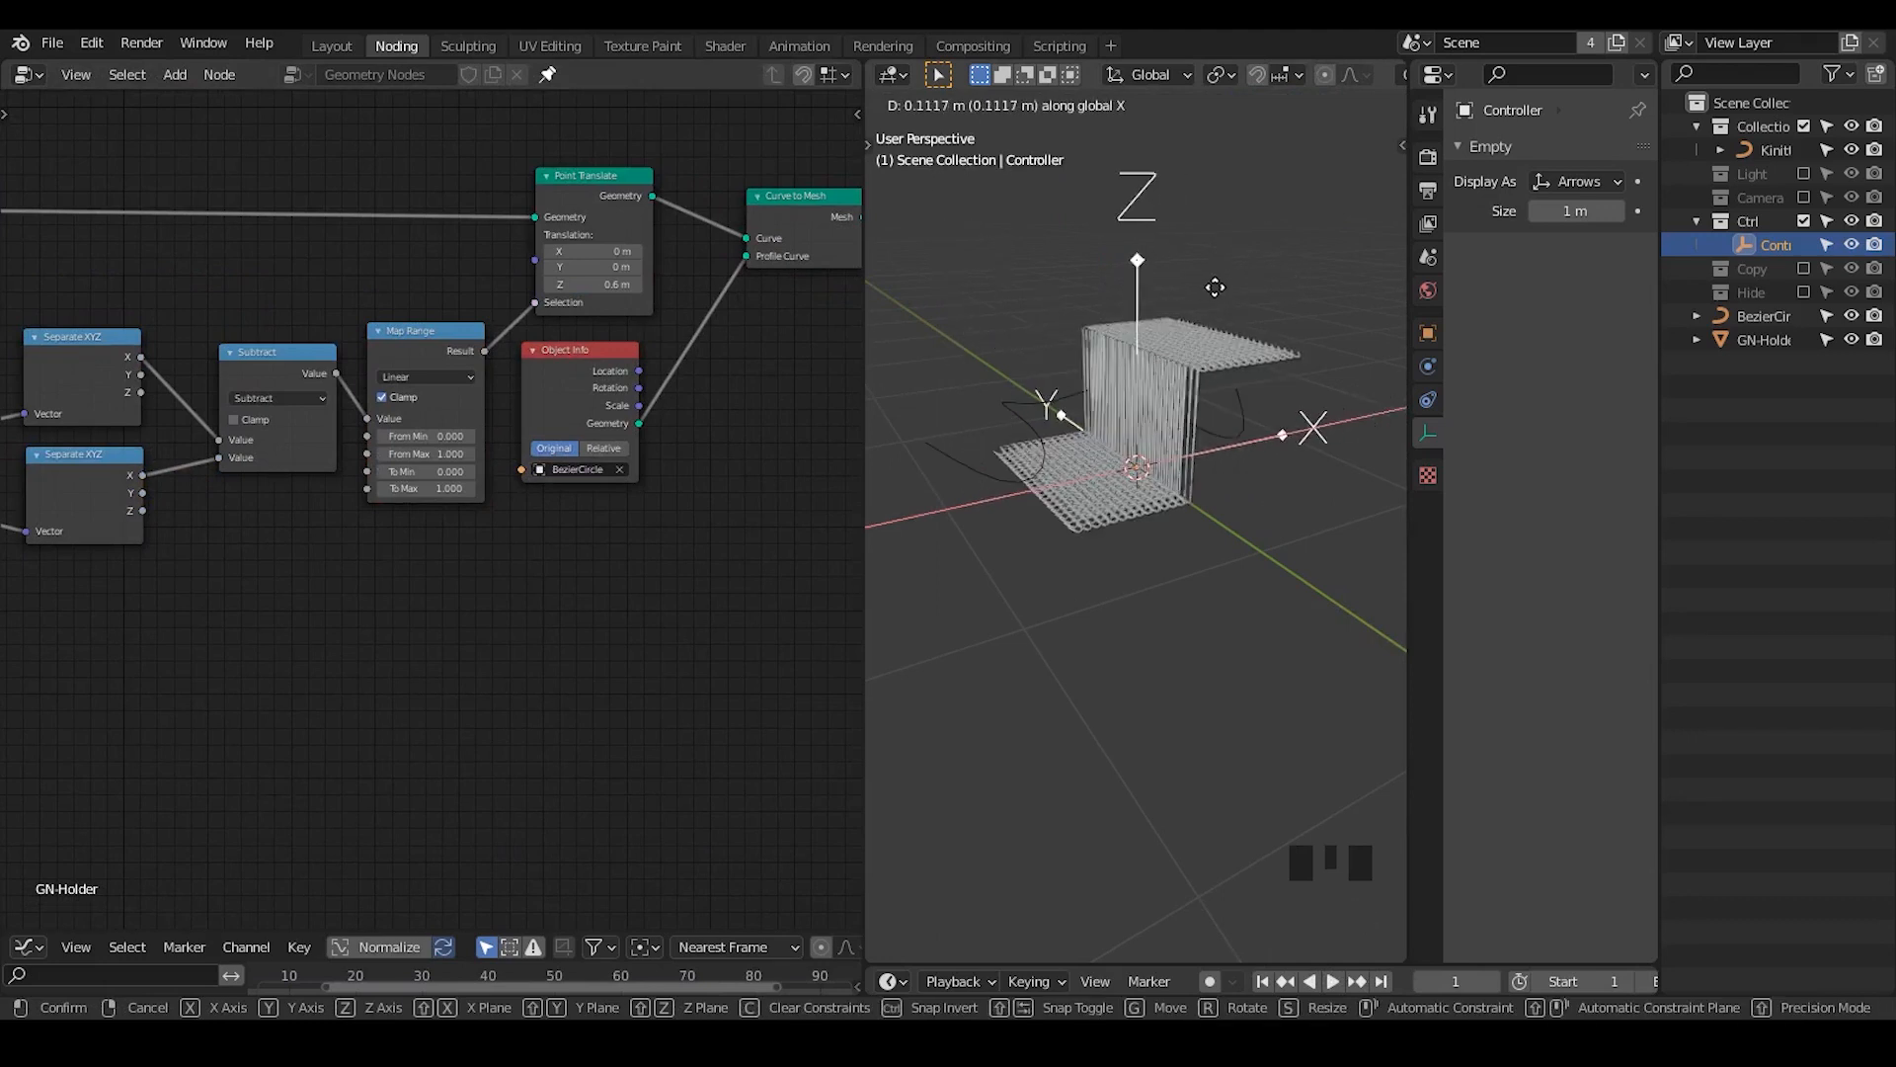
click(1219, 297)
middle_drag(700, 447, 604, 533)
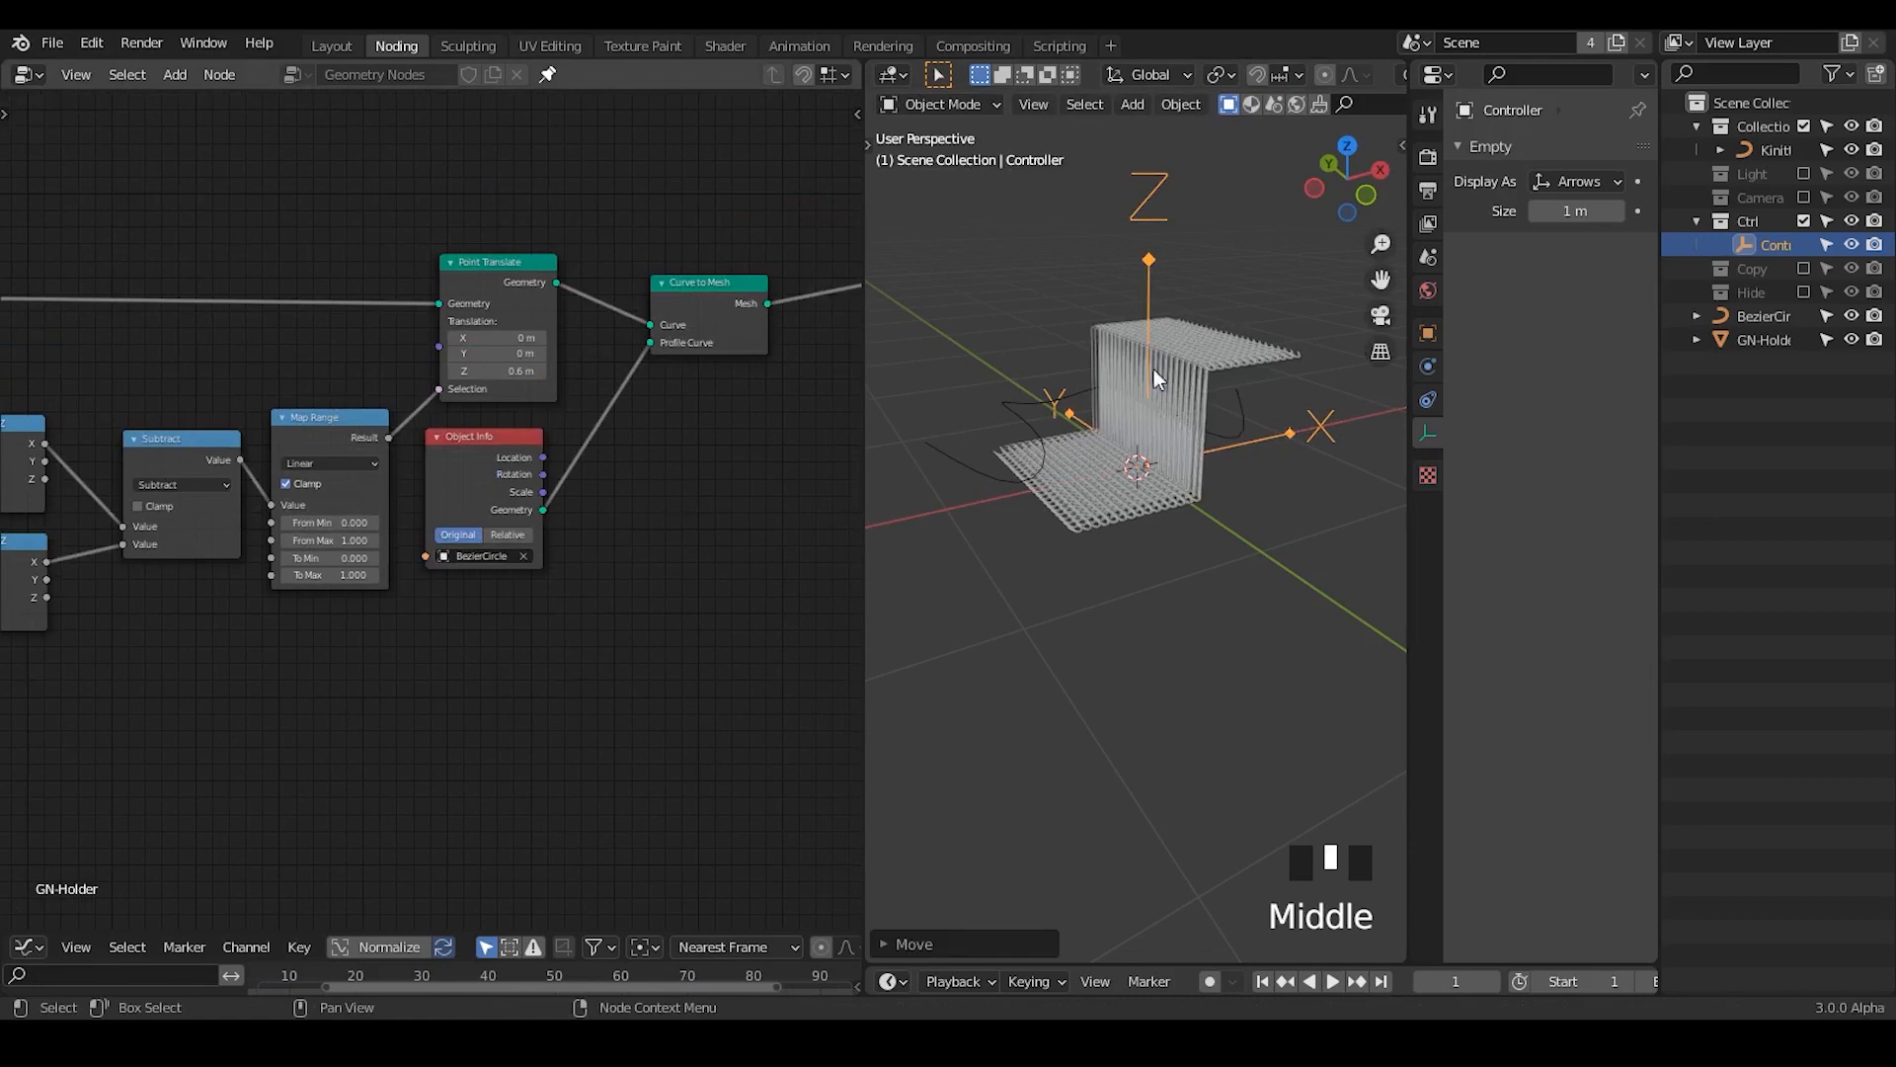
- Hide the knitting unit, the Controller and GN-Holder, and select the BezierCircle curve
click(1852, 151)
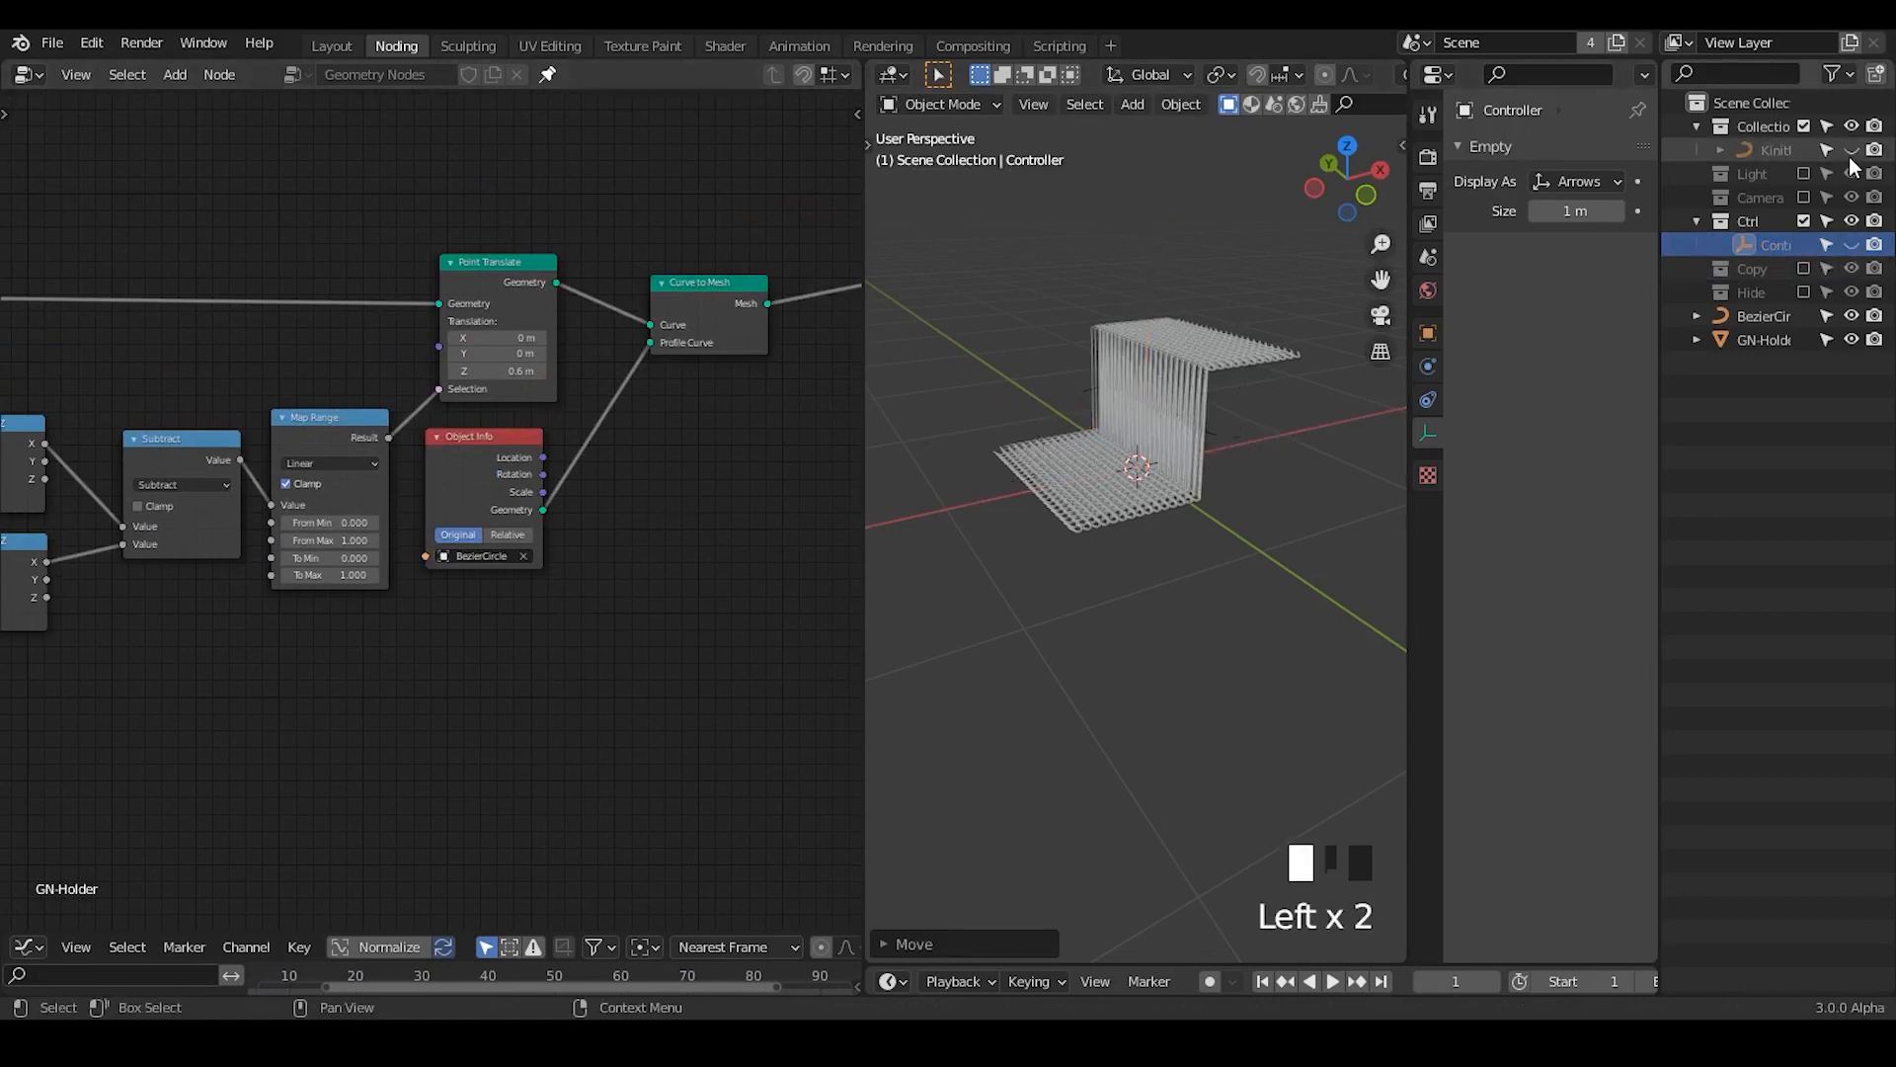
click(1853, 316)
click(1853, 316)
click(1854, 341)
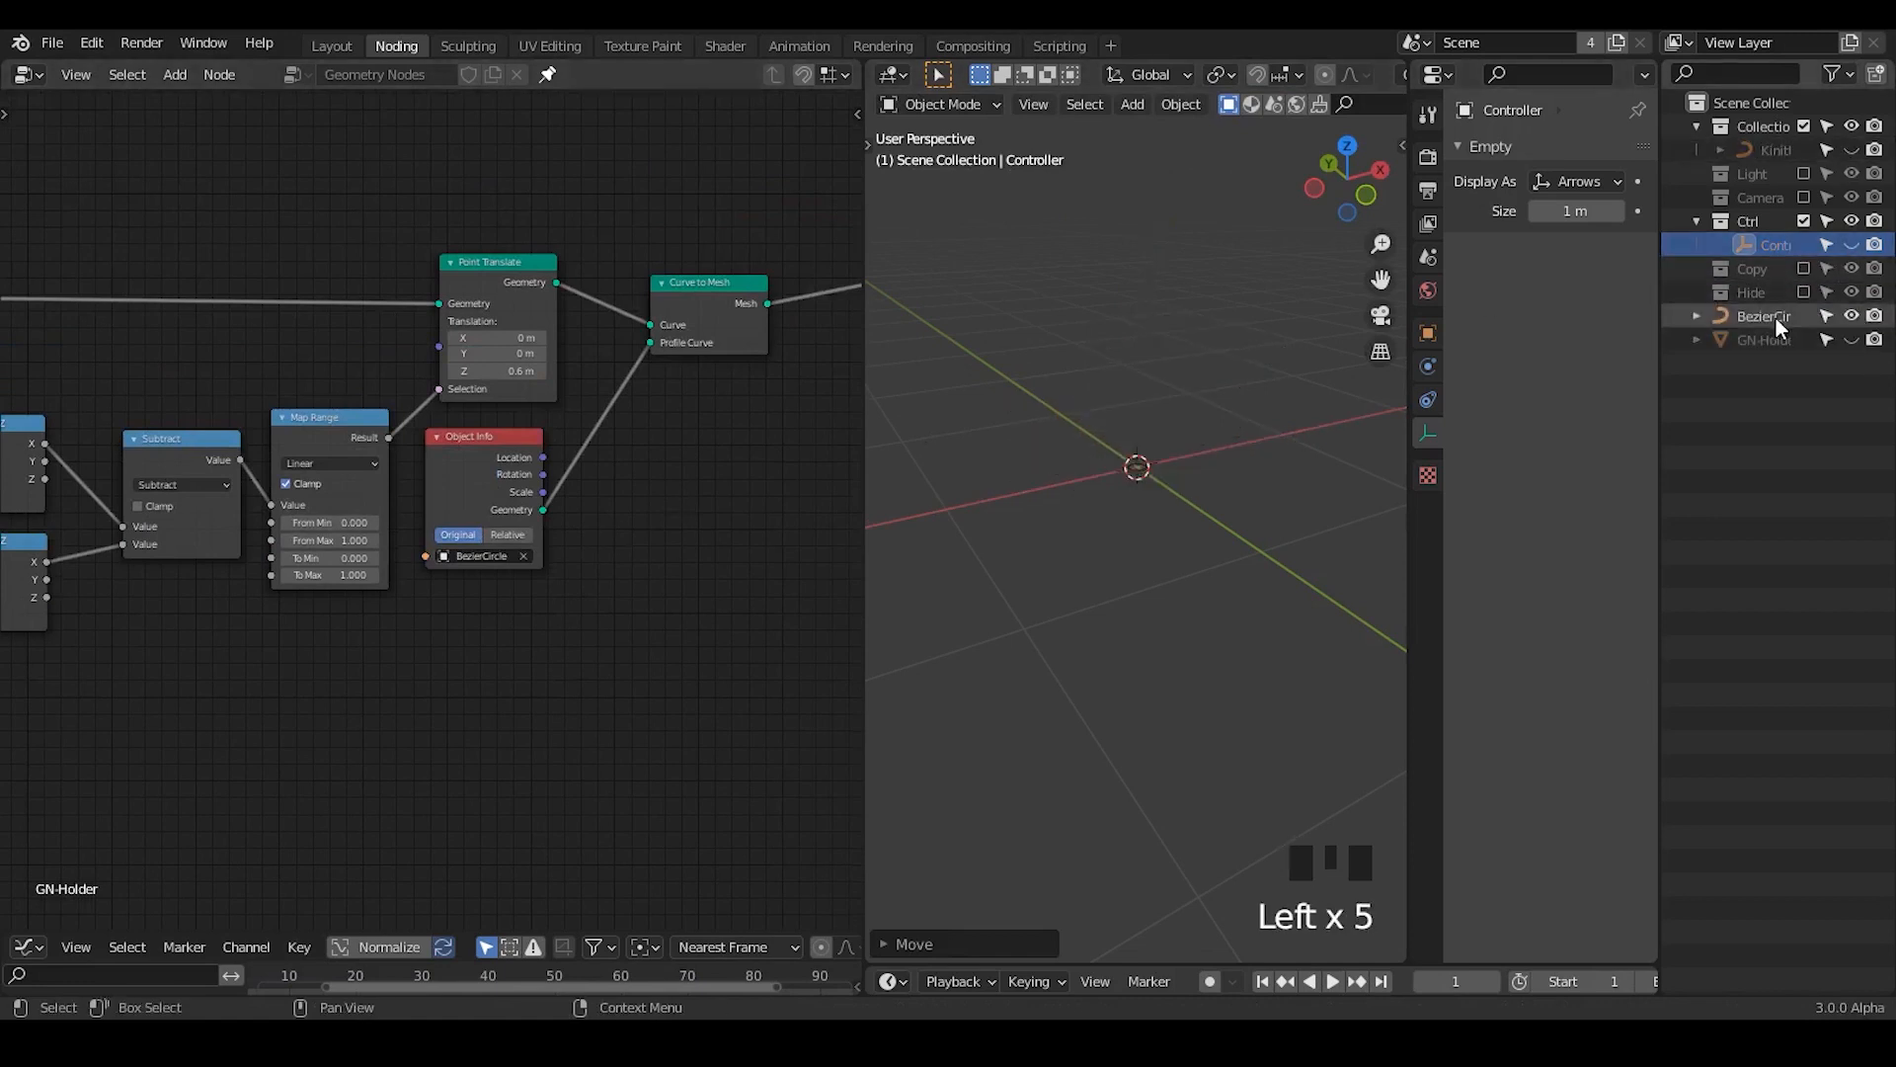
click(1764, 316)
- Examine the BezierCircle profile close up, switching repeatedly between Object Mode and Edit Mode
ctrl+middle_drag(1248, 563, 1223, 679)
middle_drag(1169, 597, 1284, 585)
shift+middle_drag(1102, 533, 1183, 536)
key(Tab)
key(Tab)
key(Tab)
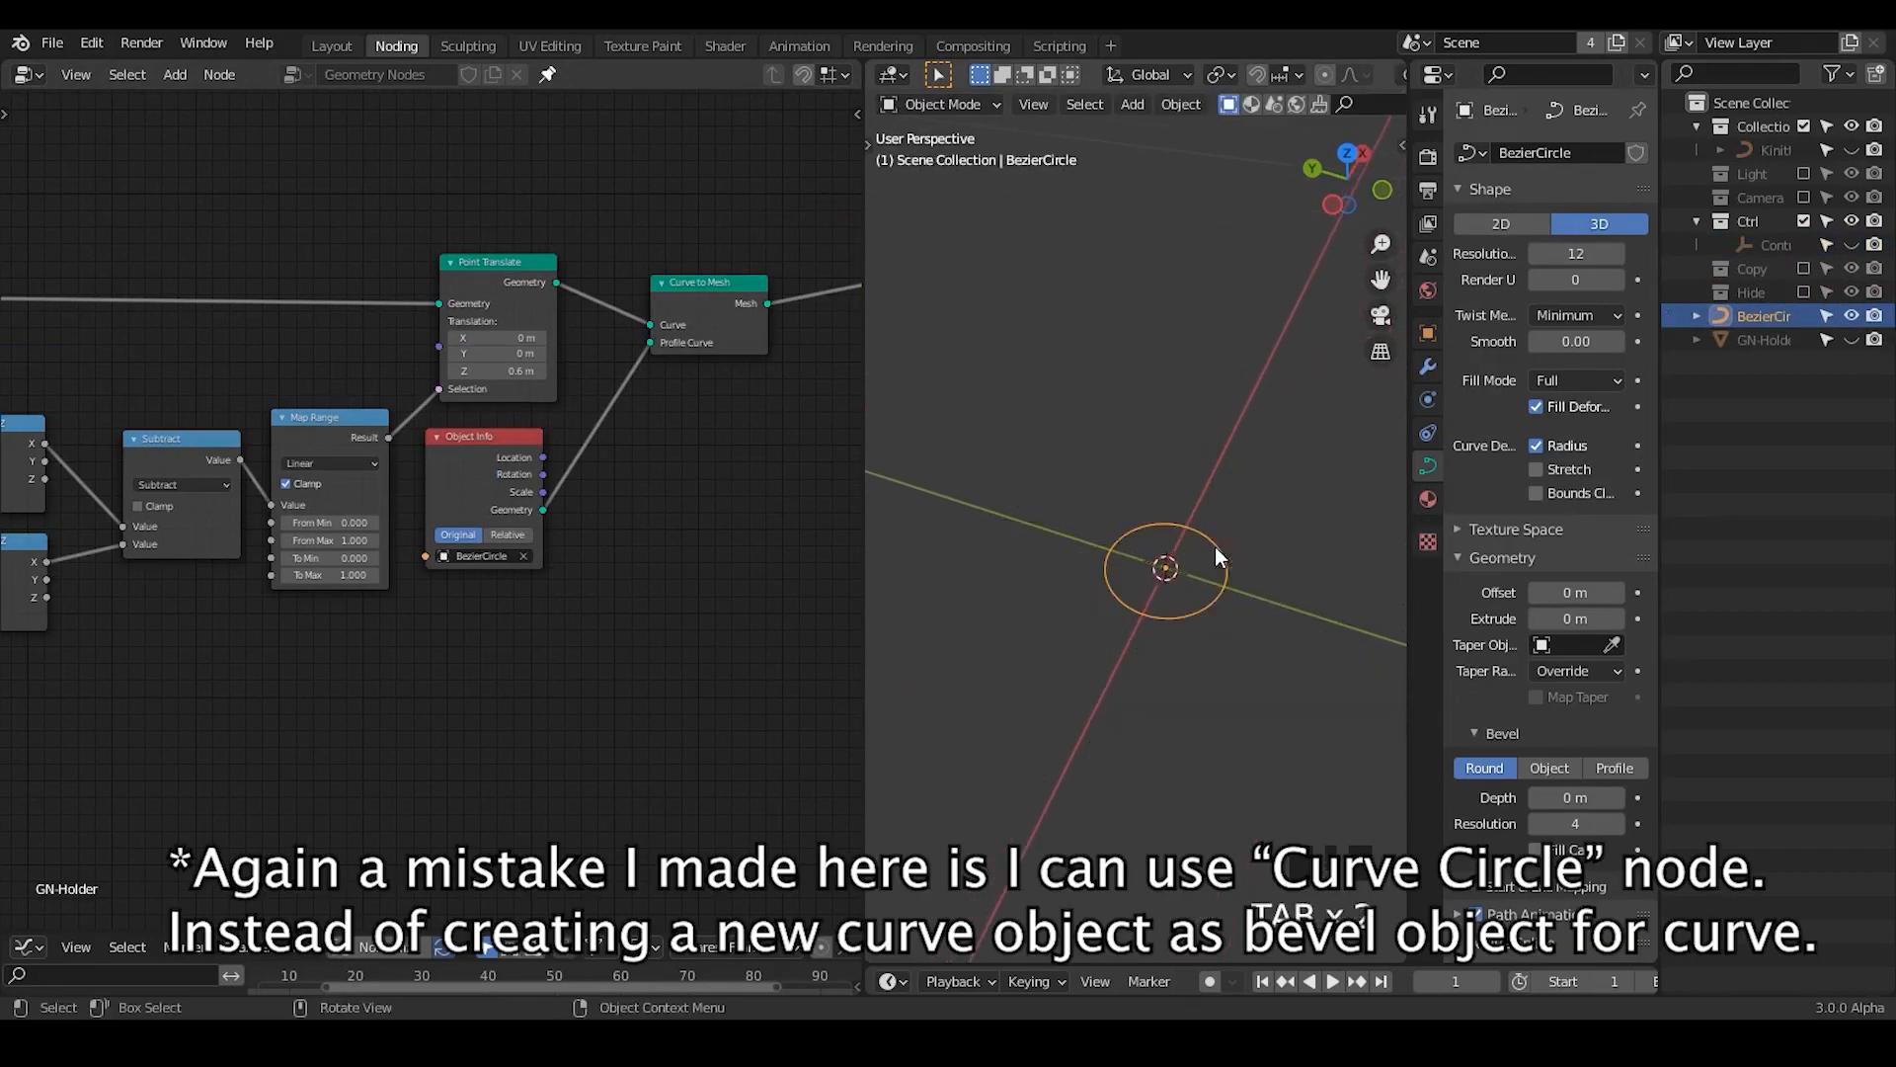
key(Tab)
key(Tab)
key(Tab)
key(Tab)
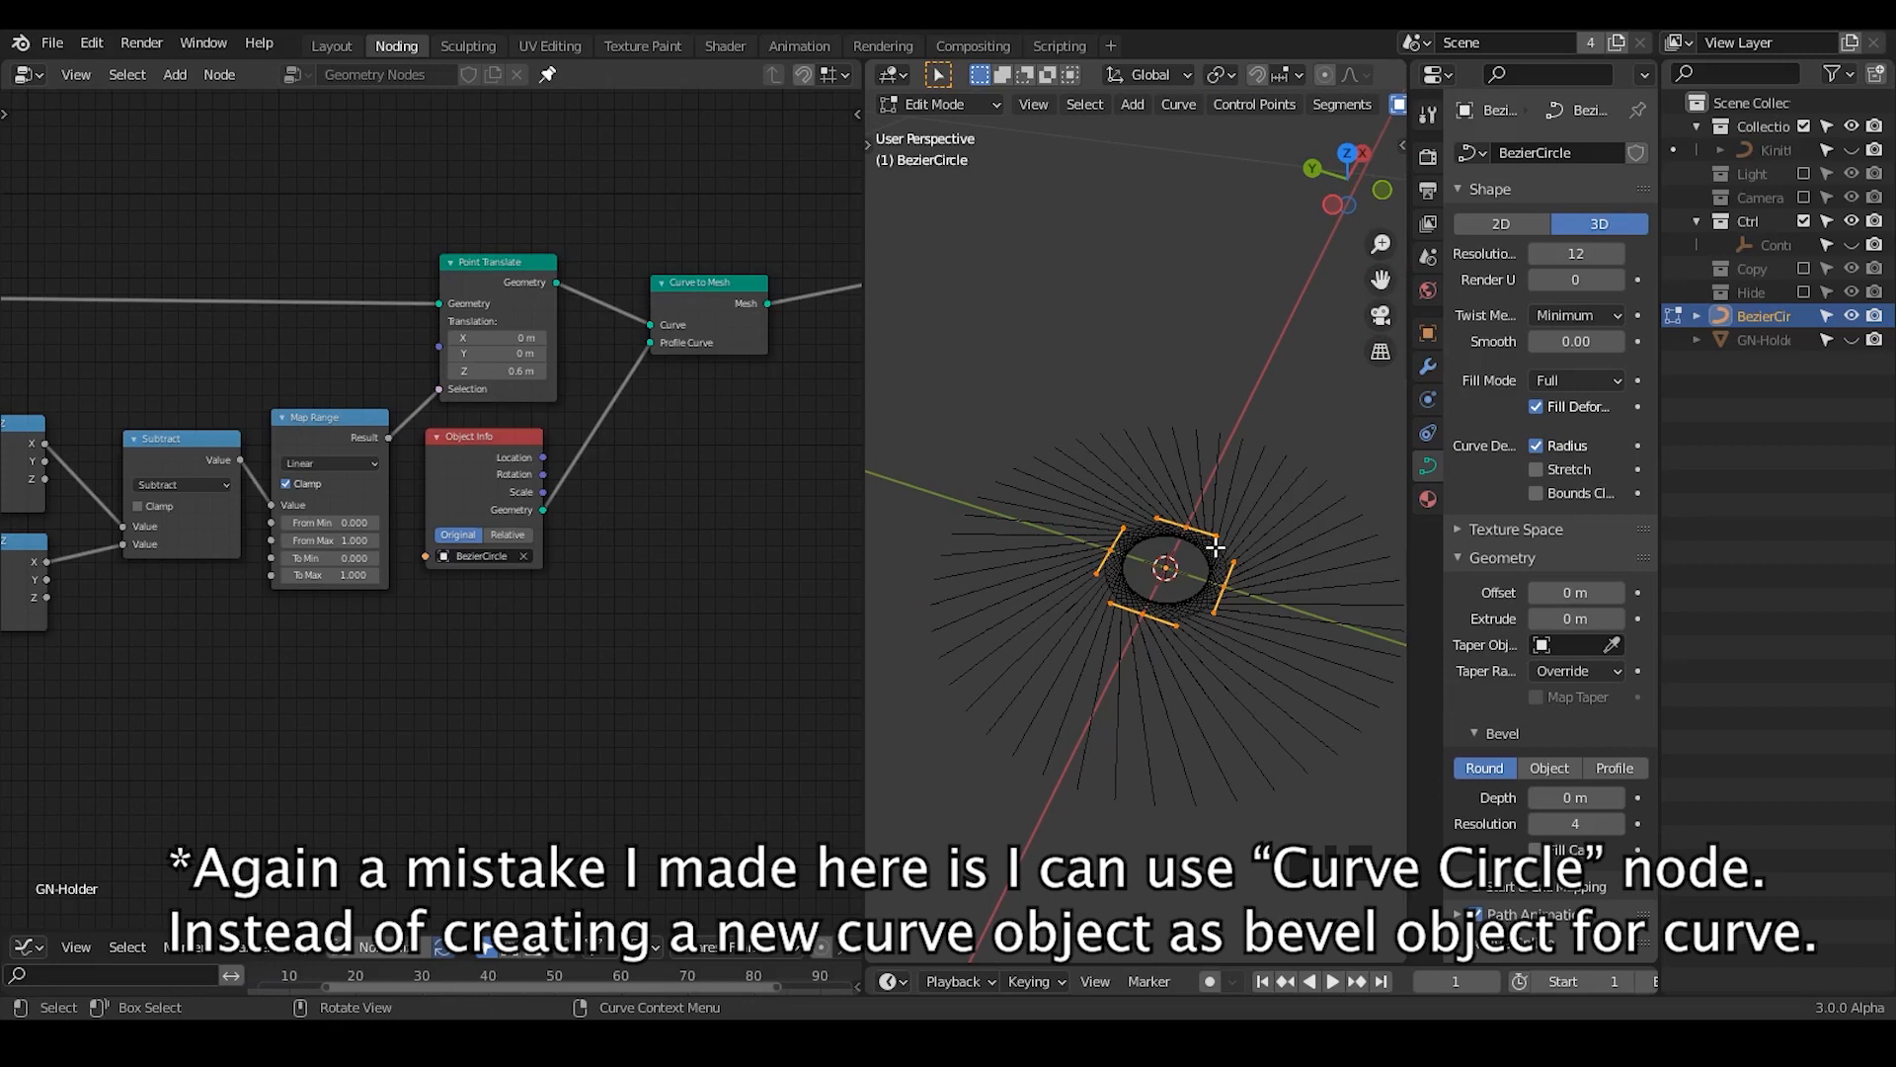
key(Tab)
key(Tab)
key(Tab)
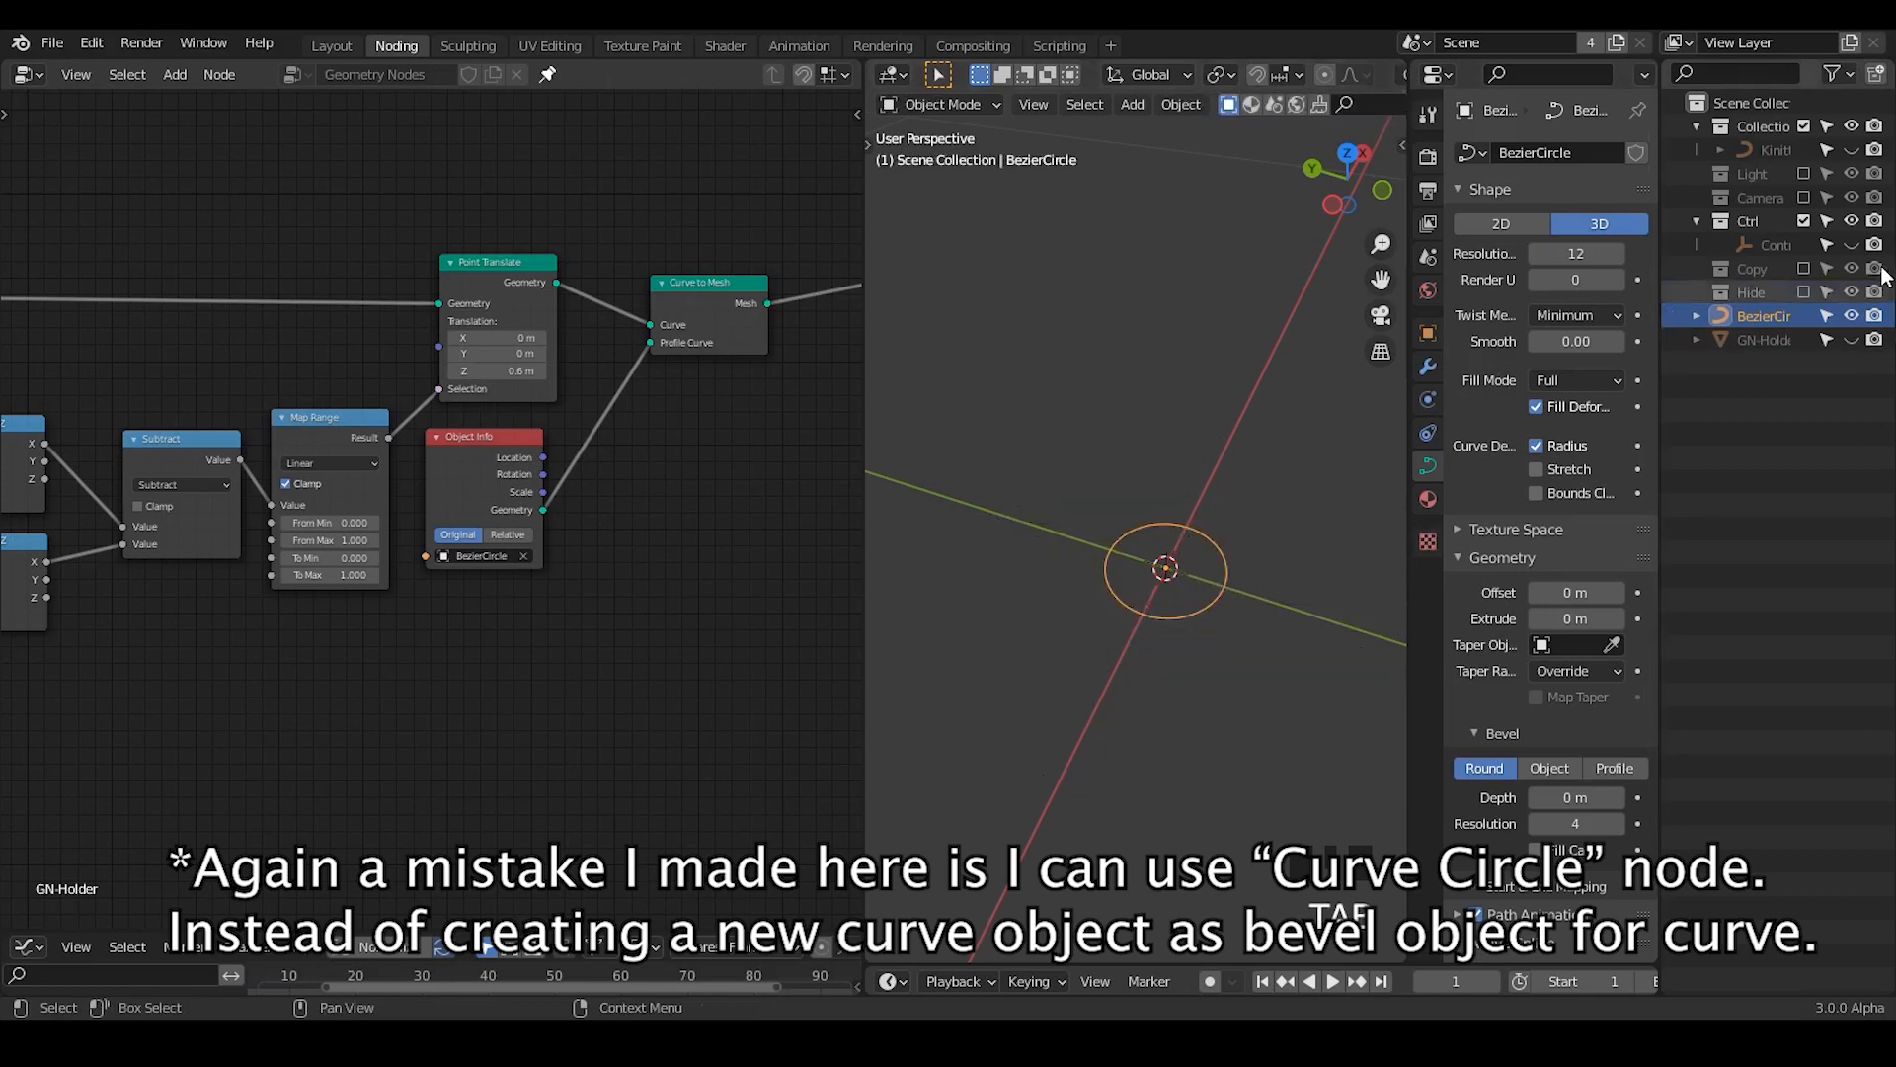
- Show GN-Holder again, hide the BezierCircle, and frame the base of the raised knit
click(1852, 340)
click(1852, 316)
ctrl+middle_drag(1217, 573, 1338, 168)
middle_drag(1323, 103, 1215, 128)
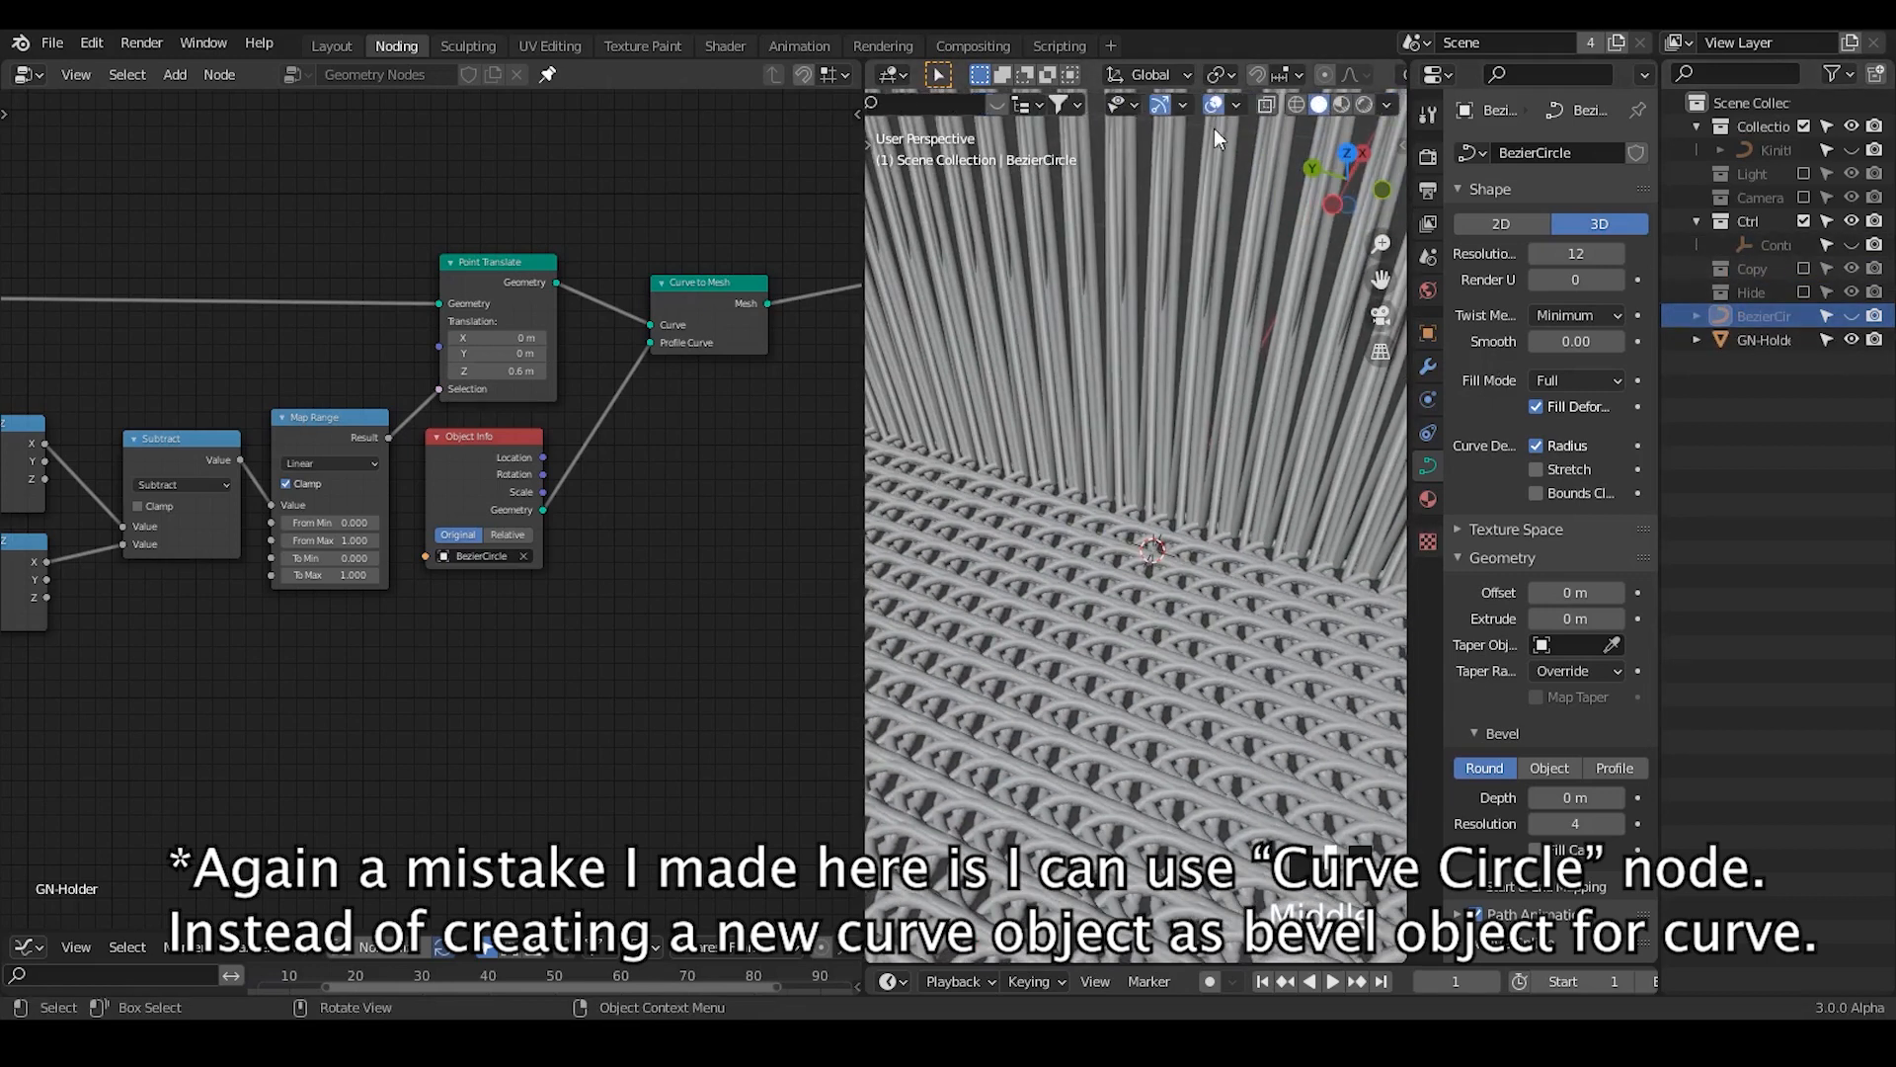
- Switch the viewport to wireframe shading and examine the yarn mesh density alongside the Curve to Mesh profile setup
click(1295, 102)
mouse_move(1183, 395)
ctrl+middle_down()
mouse_move(1183, 502)
mouse_move(1235, 459)
ctrl+middle_up()
scroll(1234, 459, up, 8)
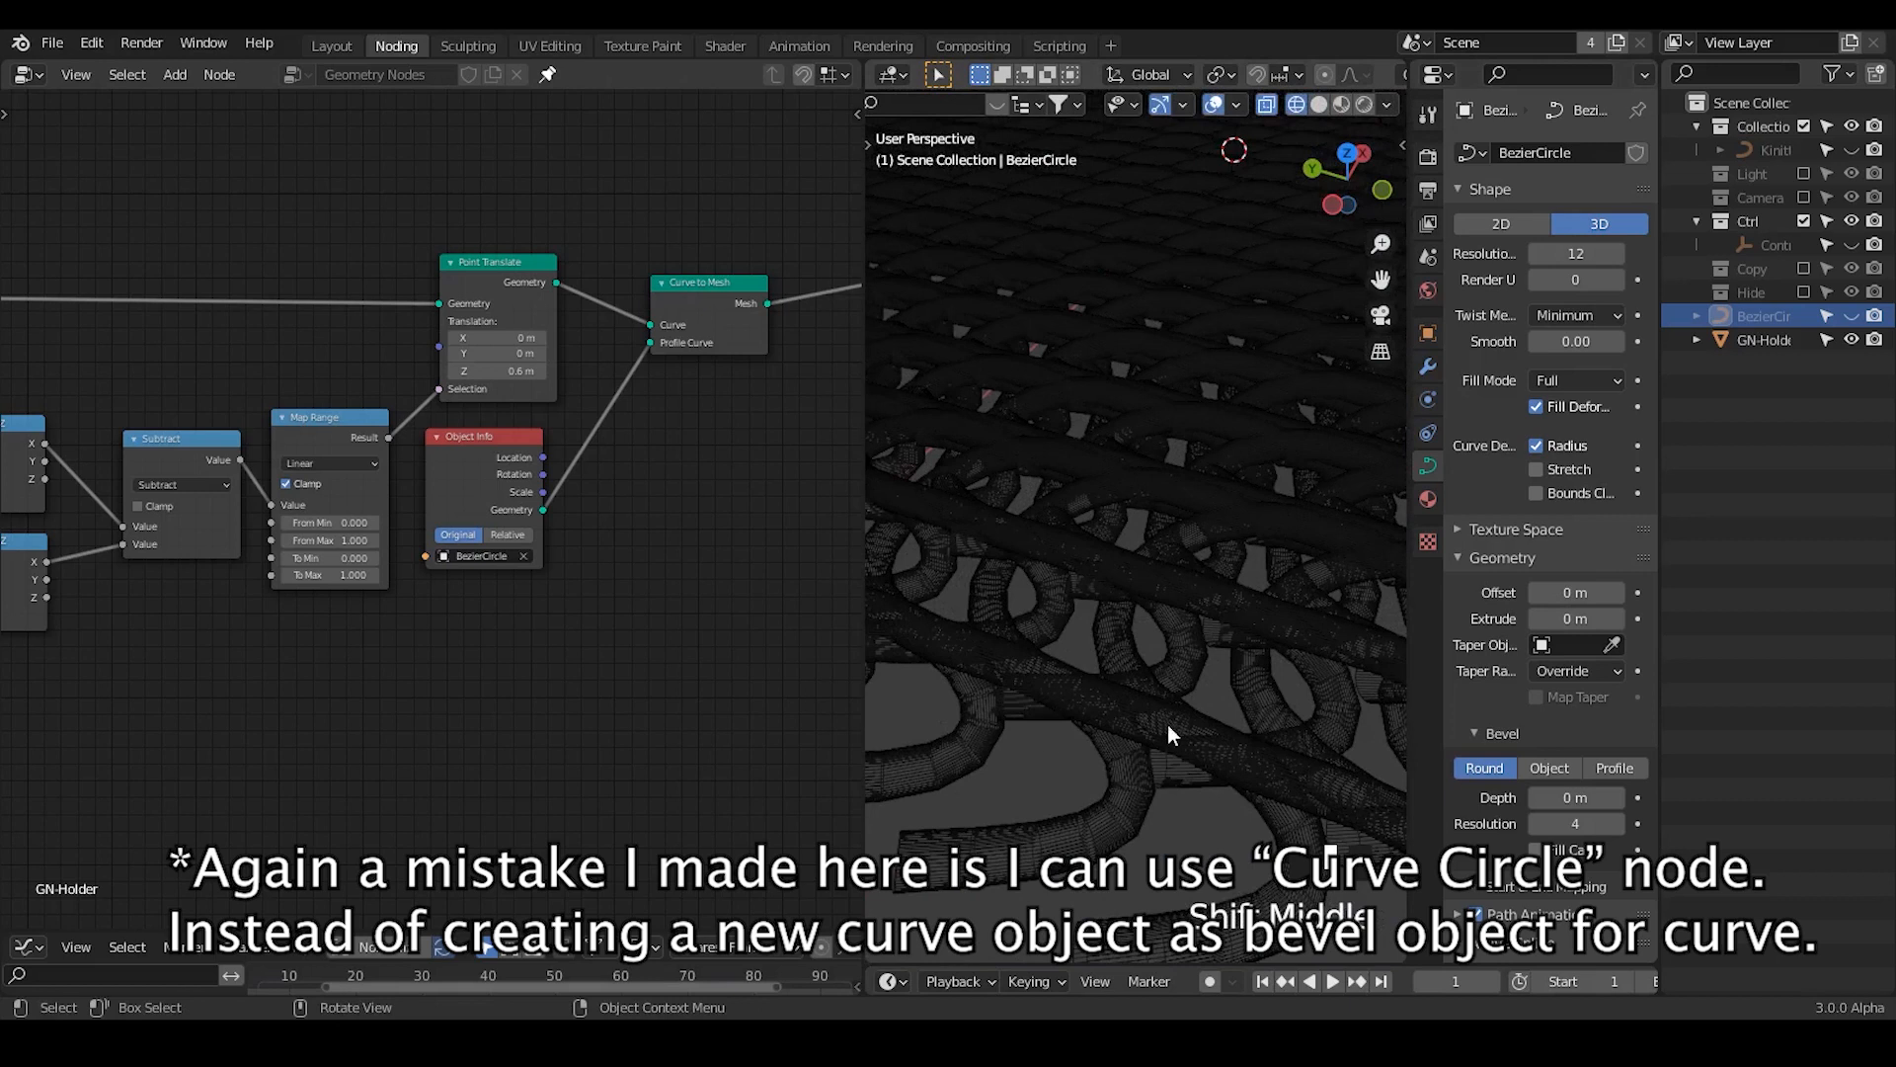
ctrl+middle_drag(665, 516, 483, 491)
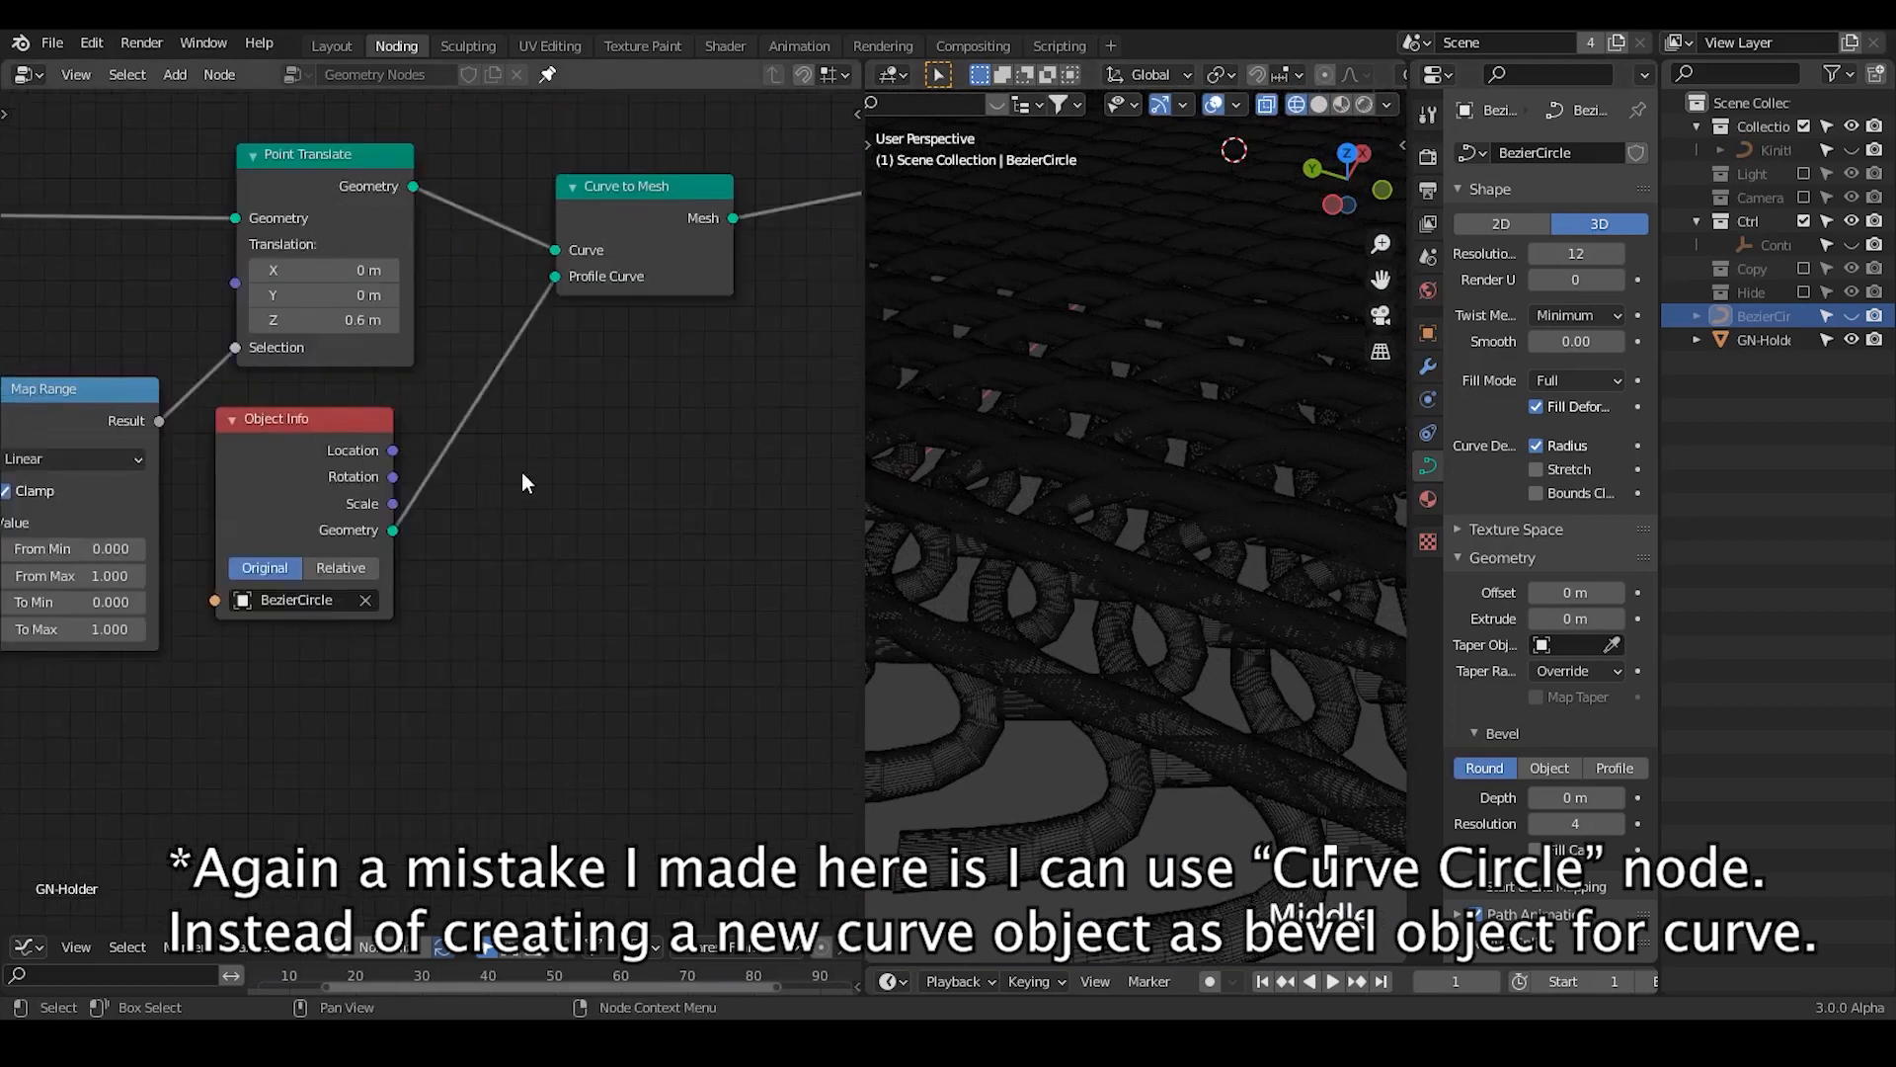
- Insert a Resample Curve node between the BezierCircle Object Info and Curve to Mesh's Profile Curve, with Count set to 8
key(ctrl+a)
text(resem)
key(Return)
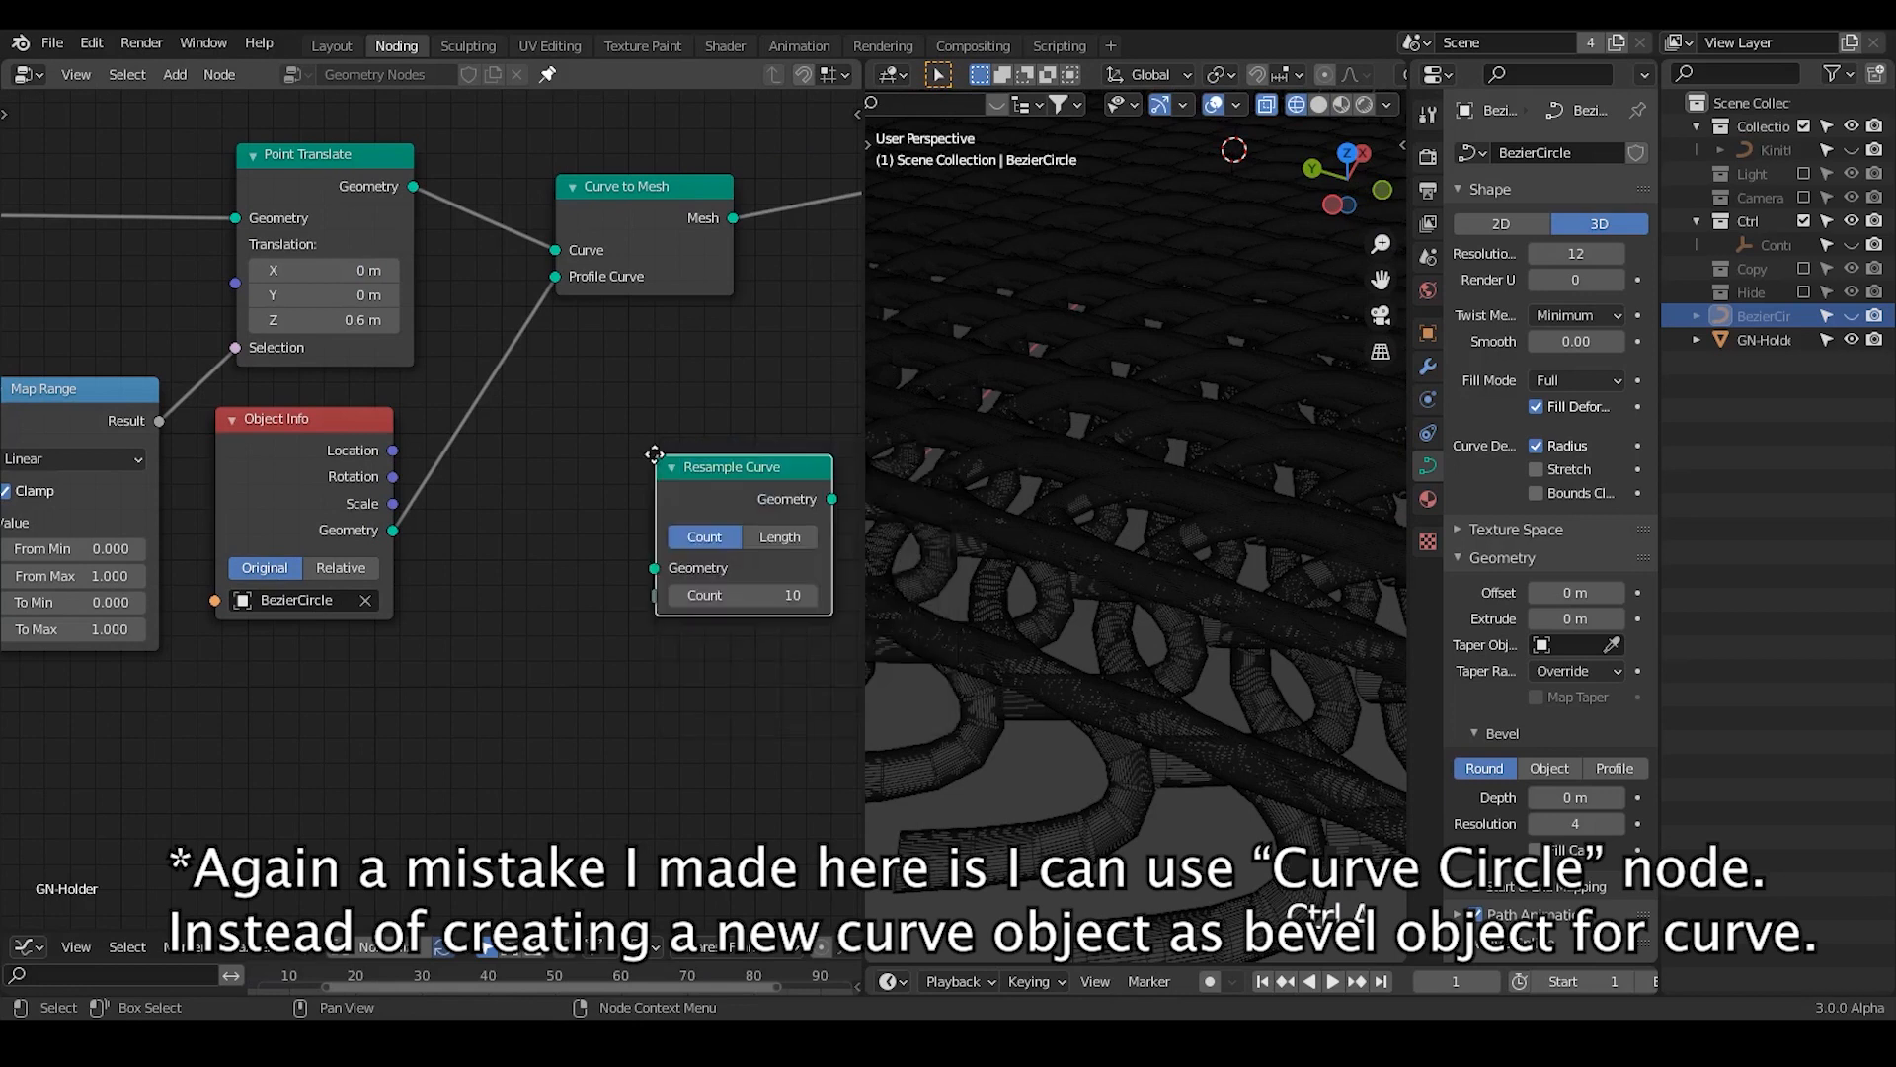
click(486, 362)
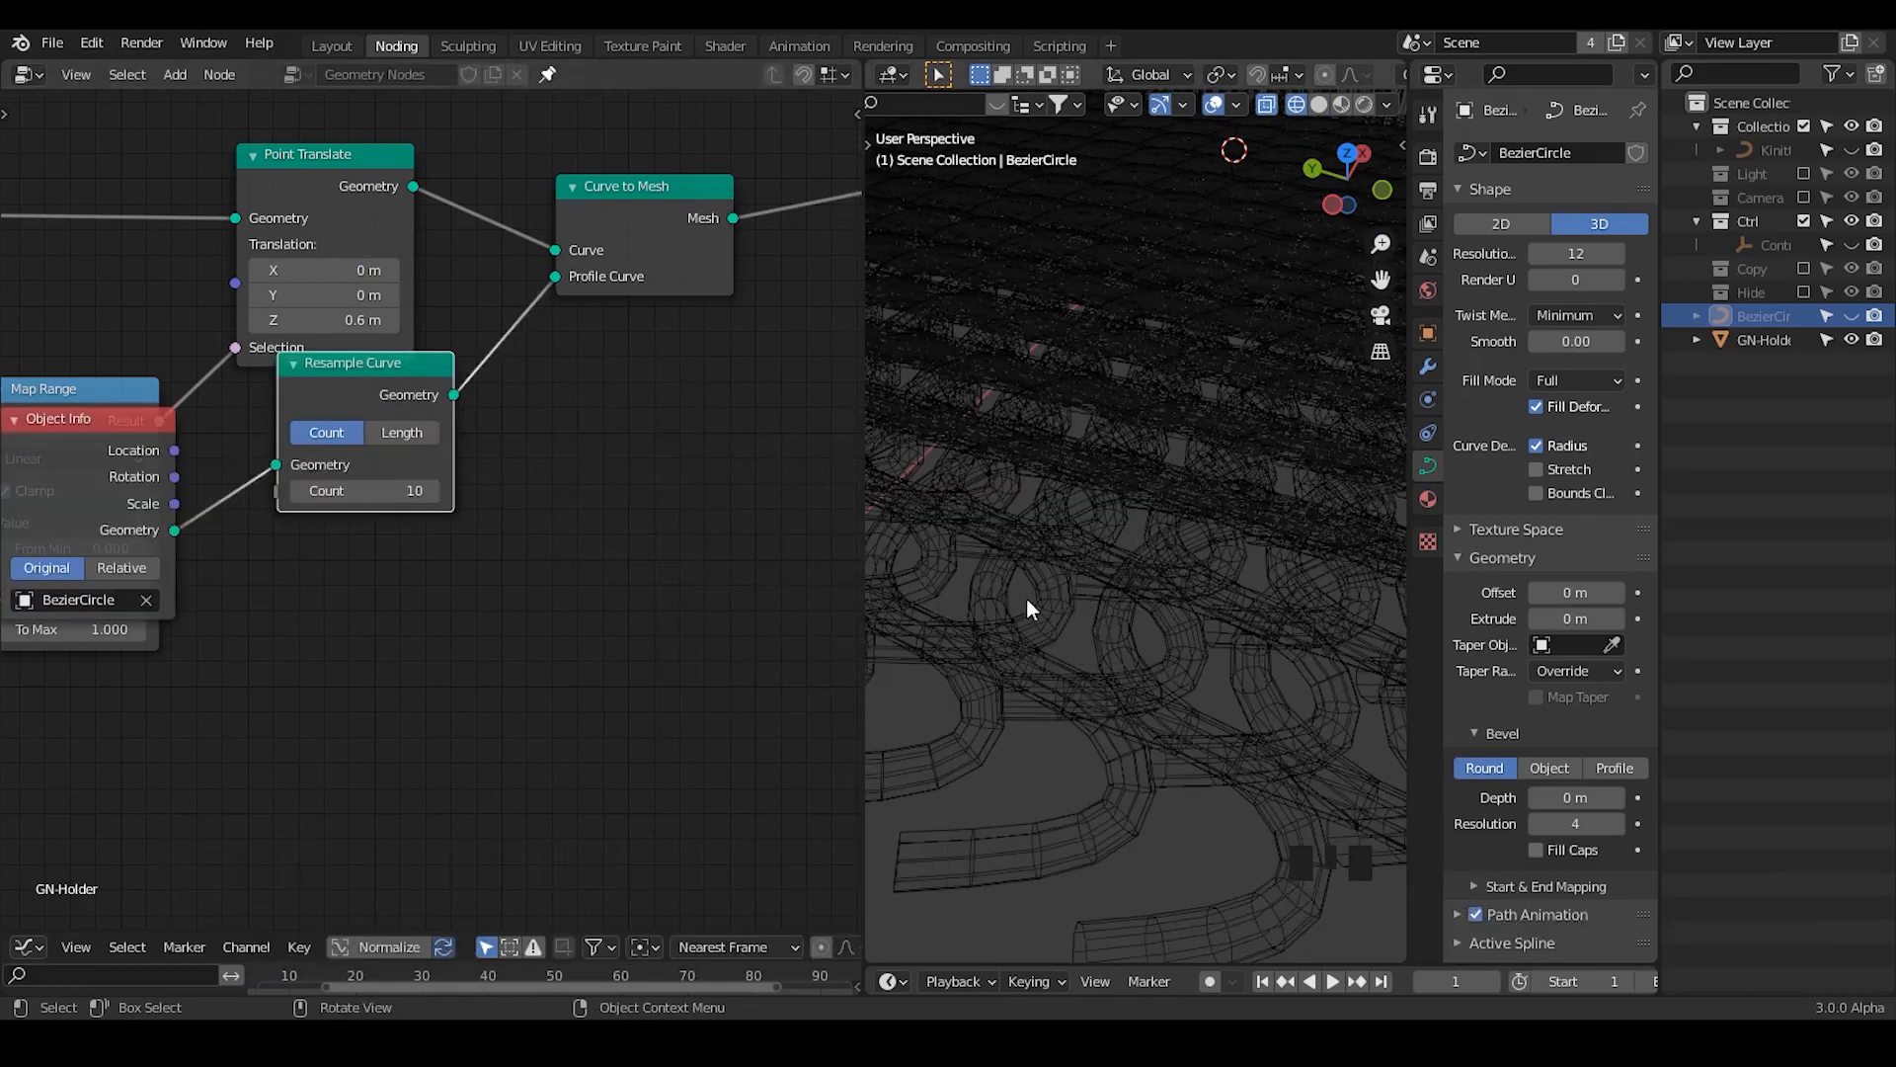
click(421, 492)
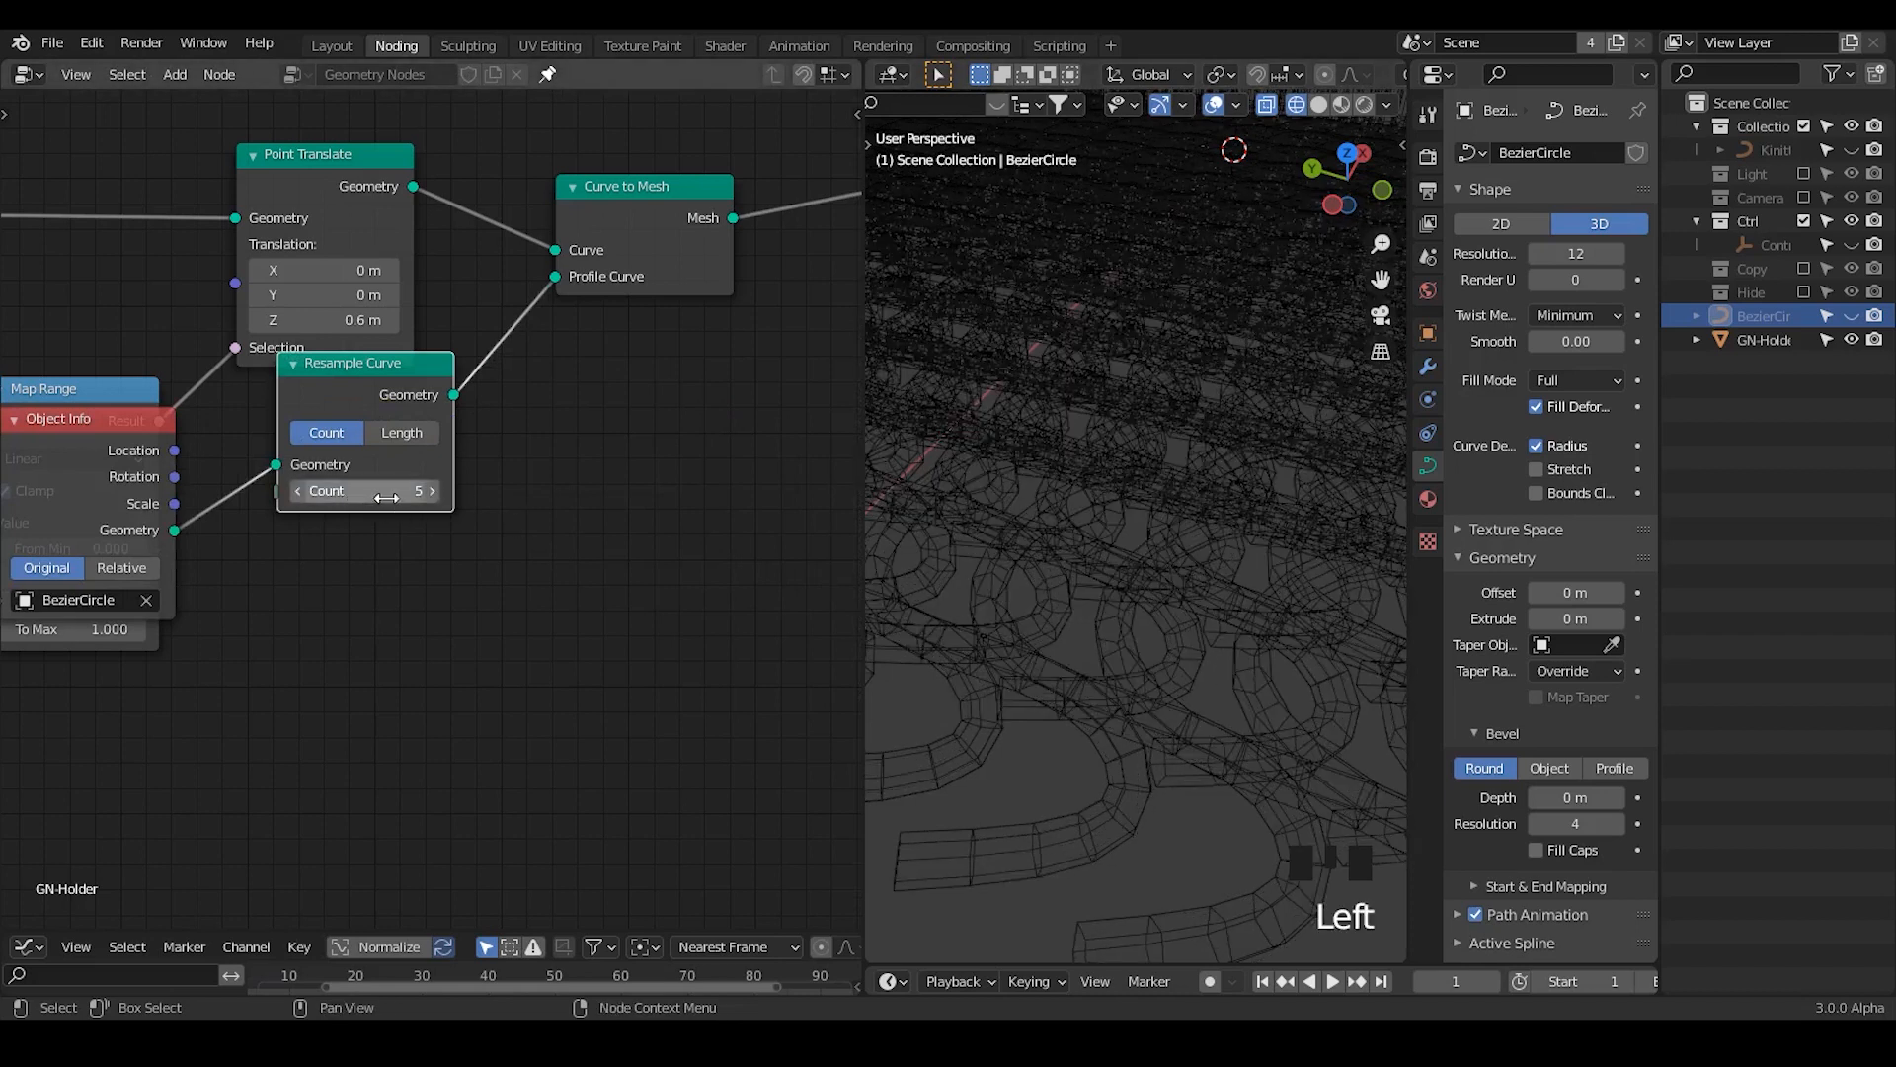
text(8)
key(Return)
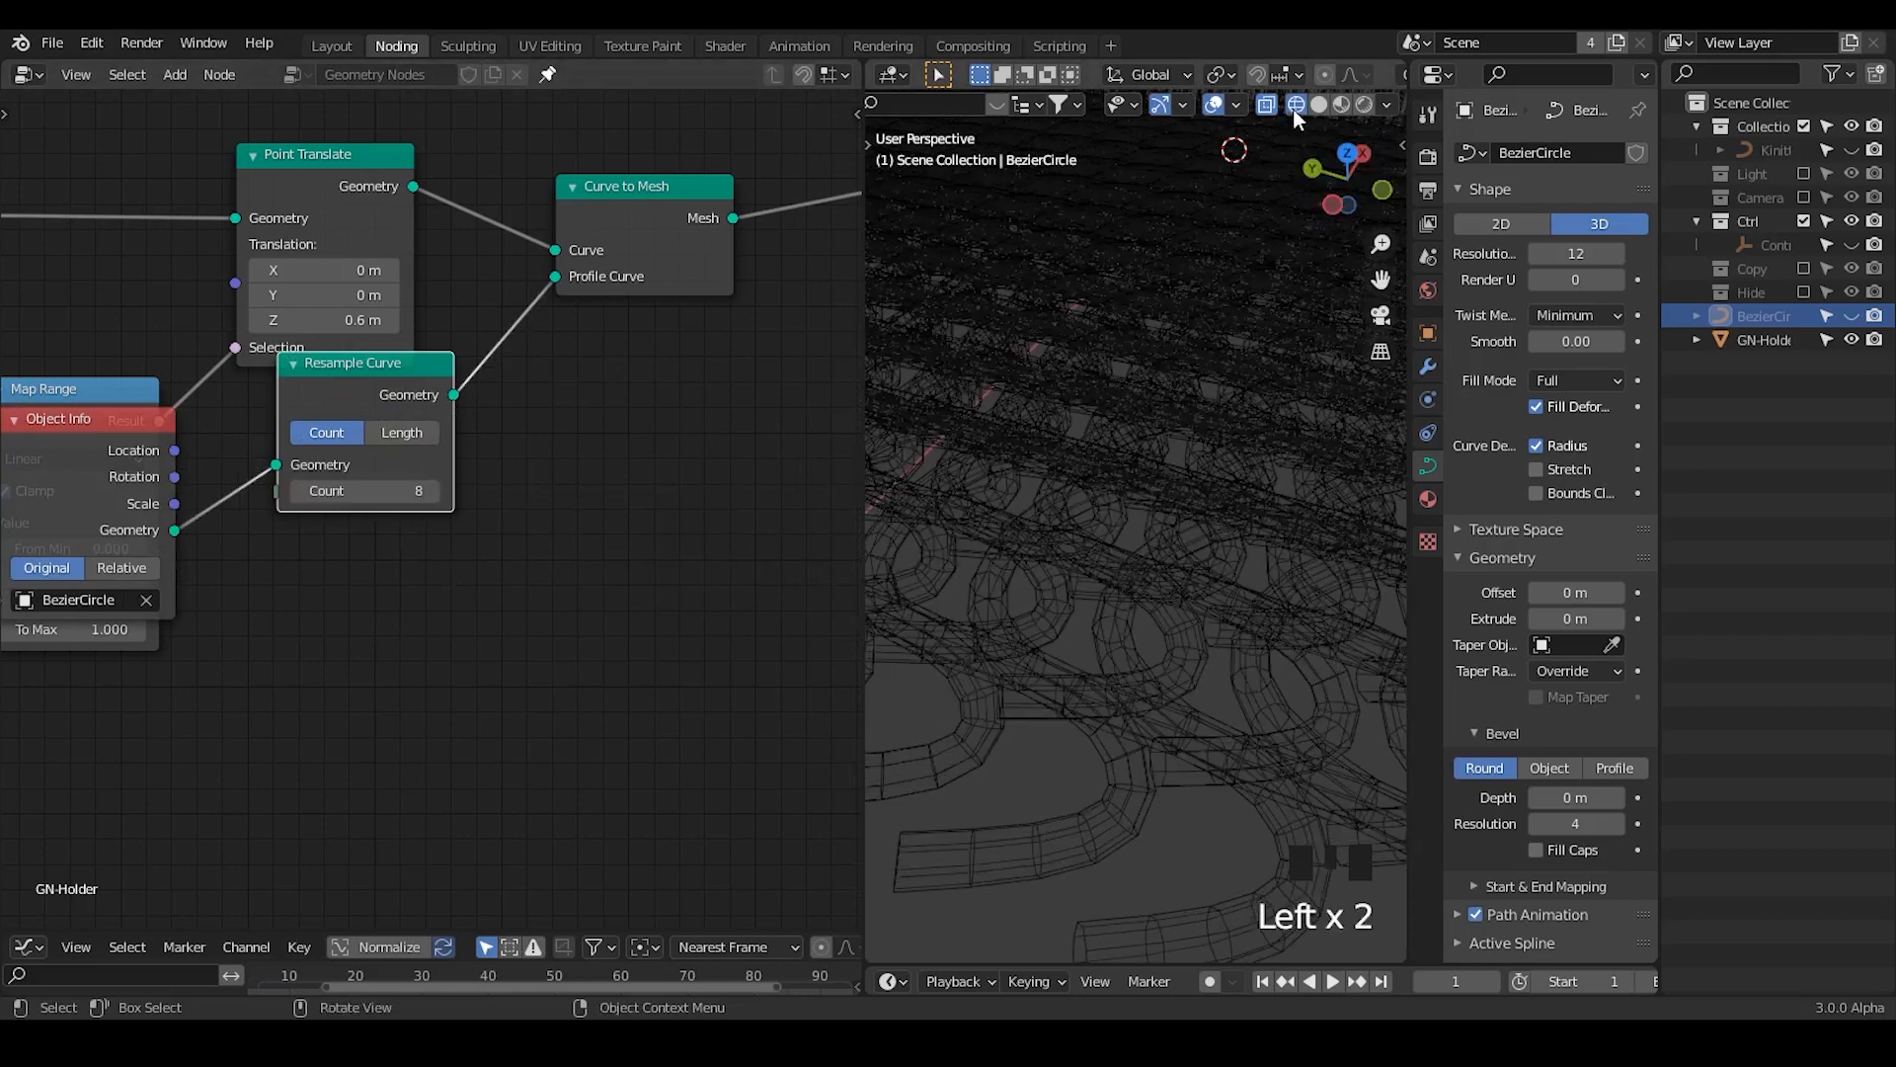
- Switch the viewport to solid shading and widen it to show the whole raised knit
click(1319, 104)
ctrl+middle_drag(1193, 322, 1183, 401)
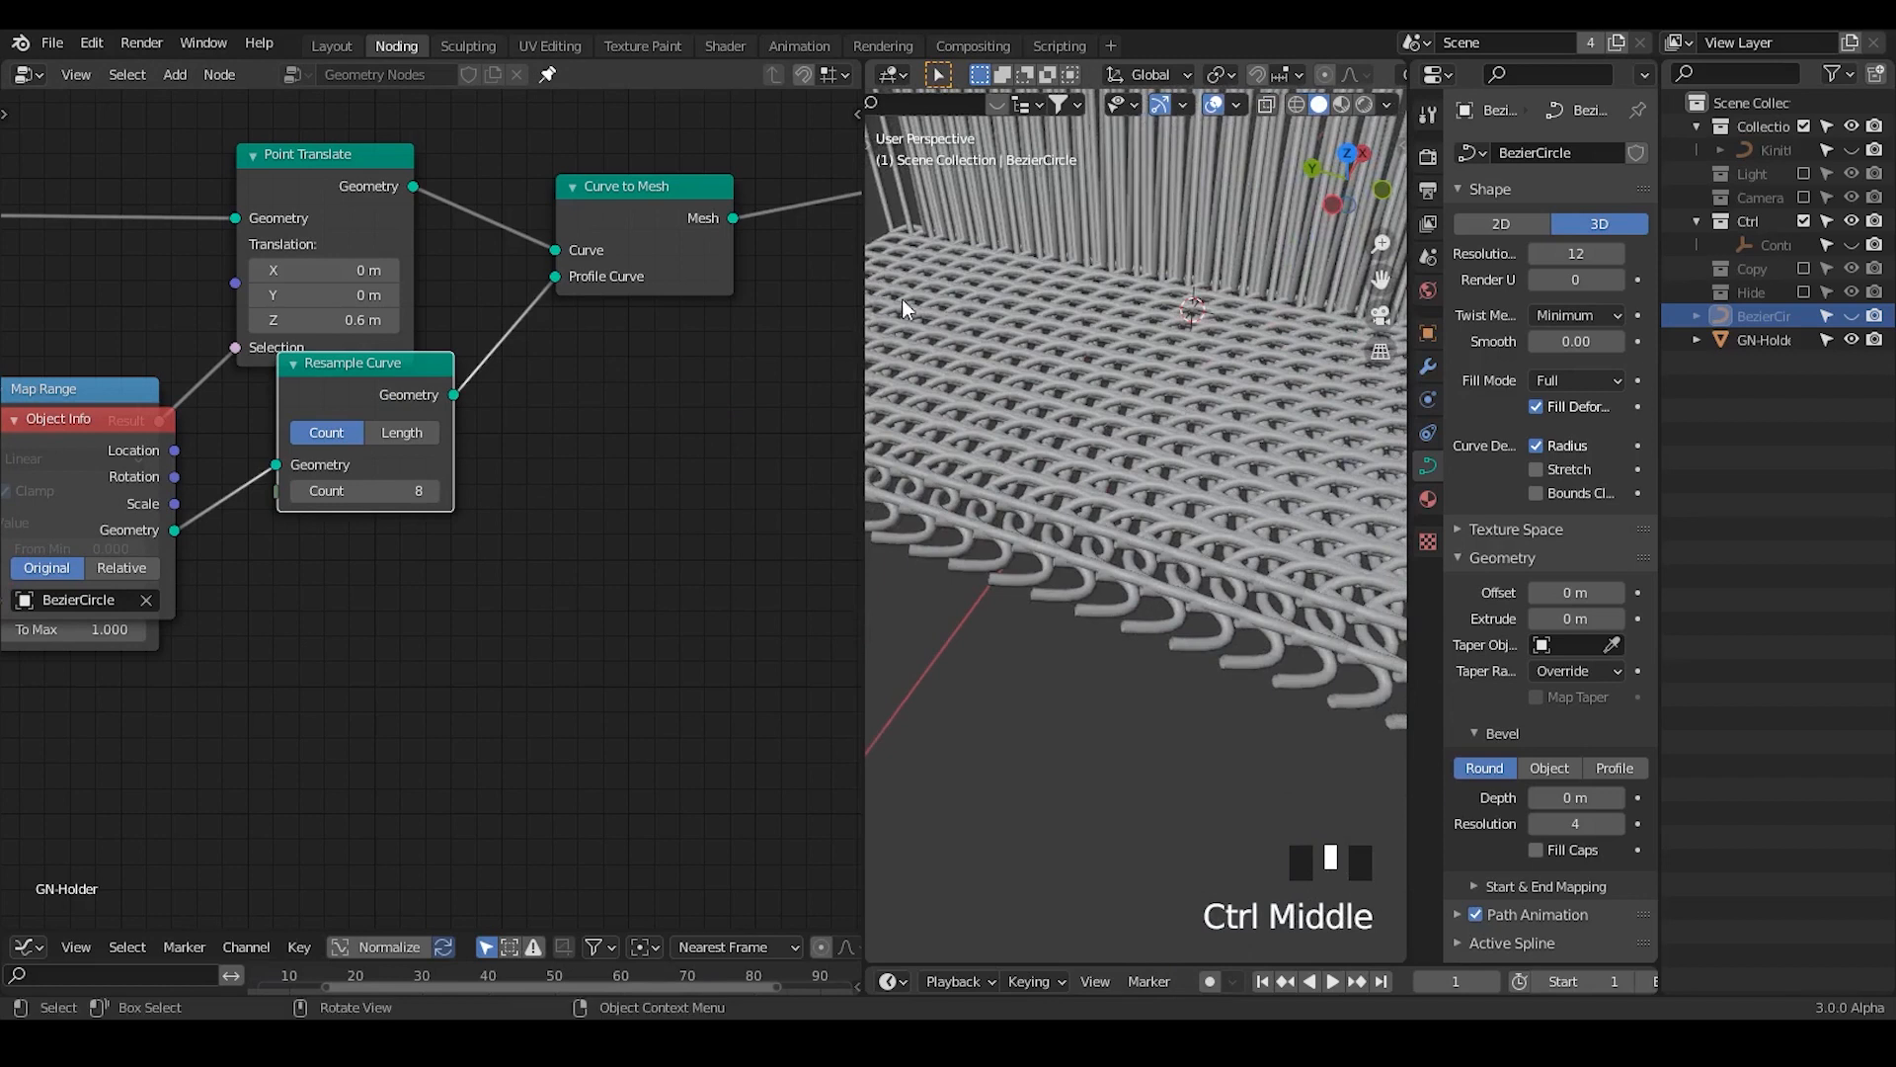
drag(865, 285, 486, 285)
ctrl+middle_drag(1143, 523, 1057, 504)
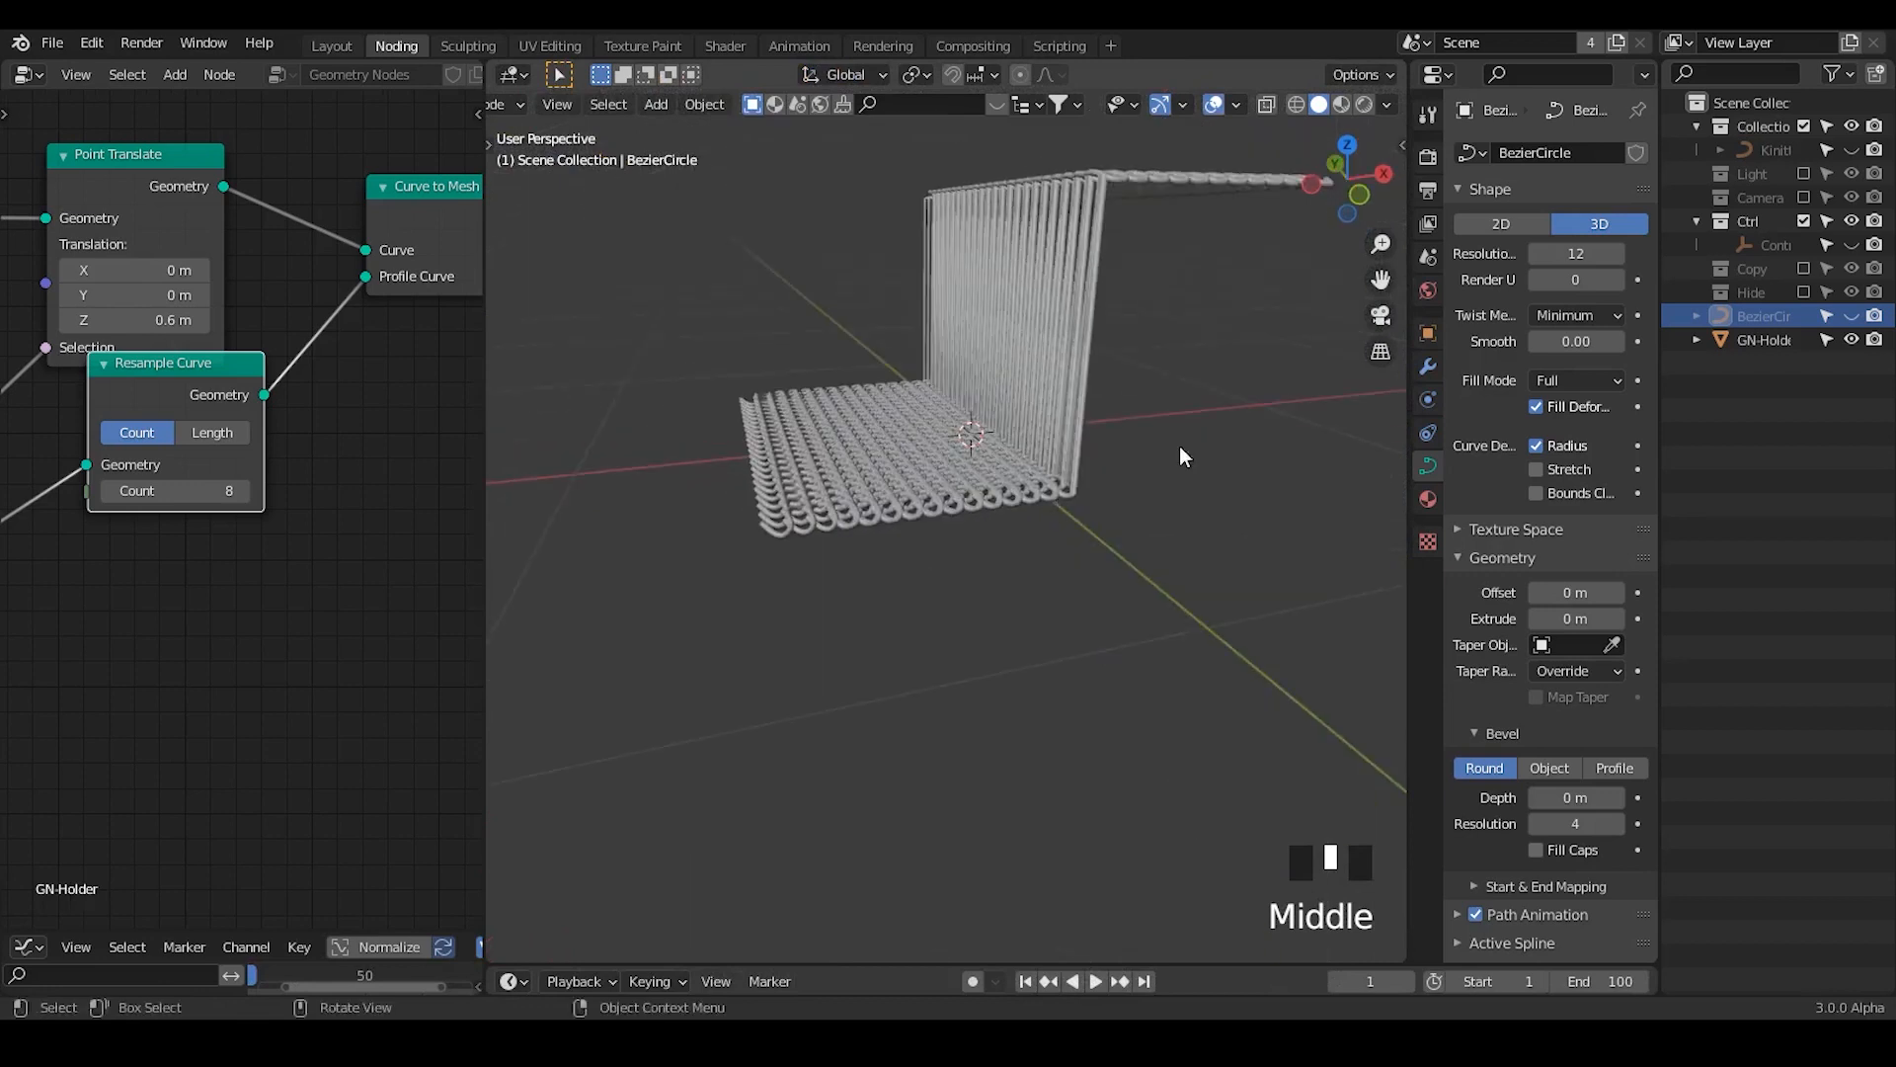
- Show the Controller and the knitting unit again, and slide the Controller along the X axis to test the falloff
click(1852, 244)
click(1852, 152)
click(1794, 243)
click(1775, 246)
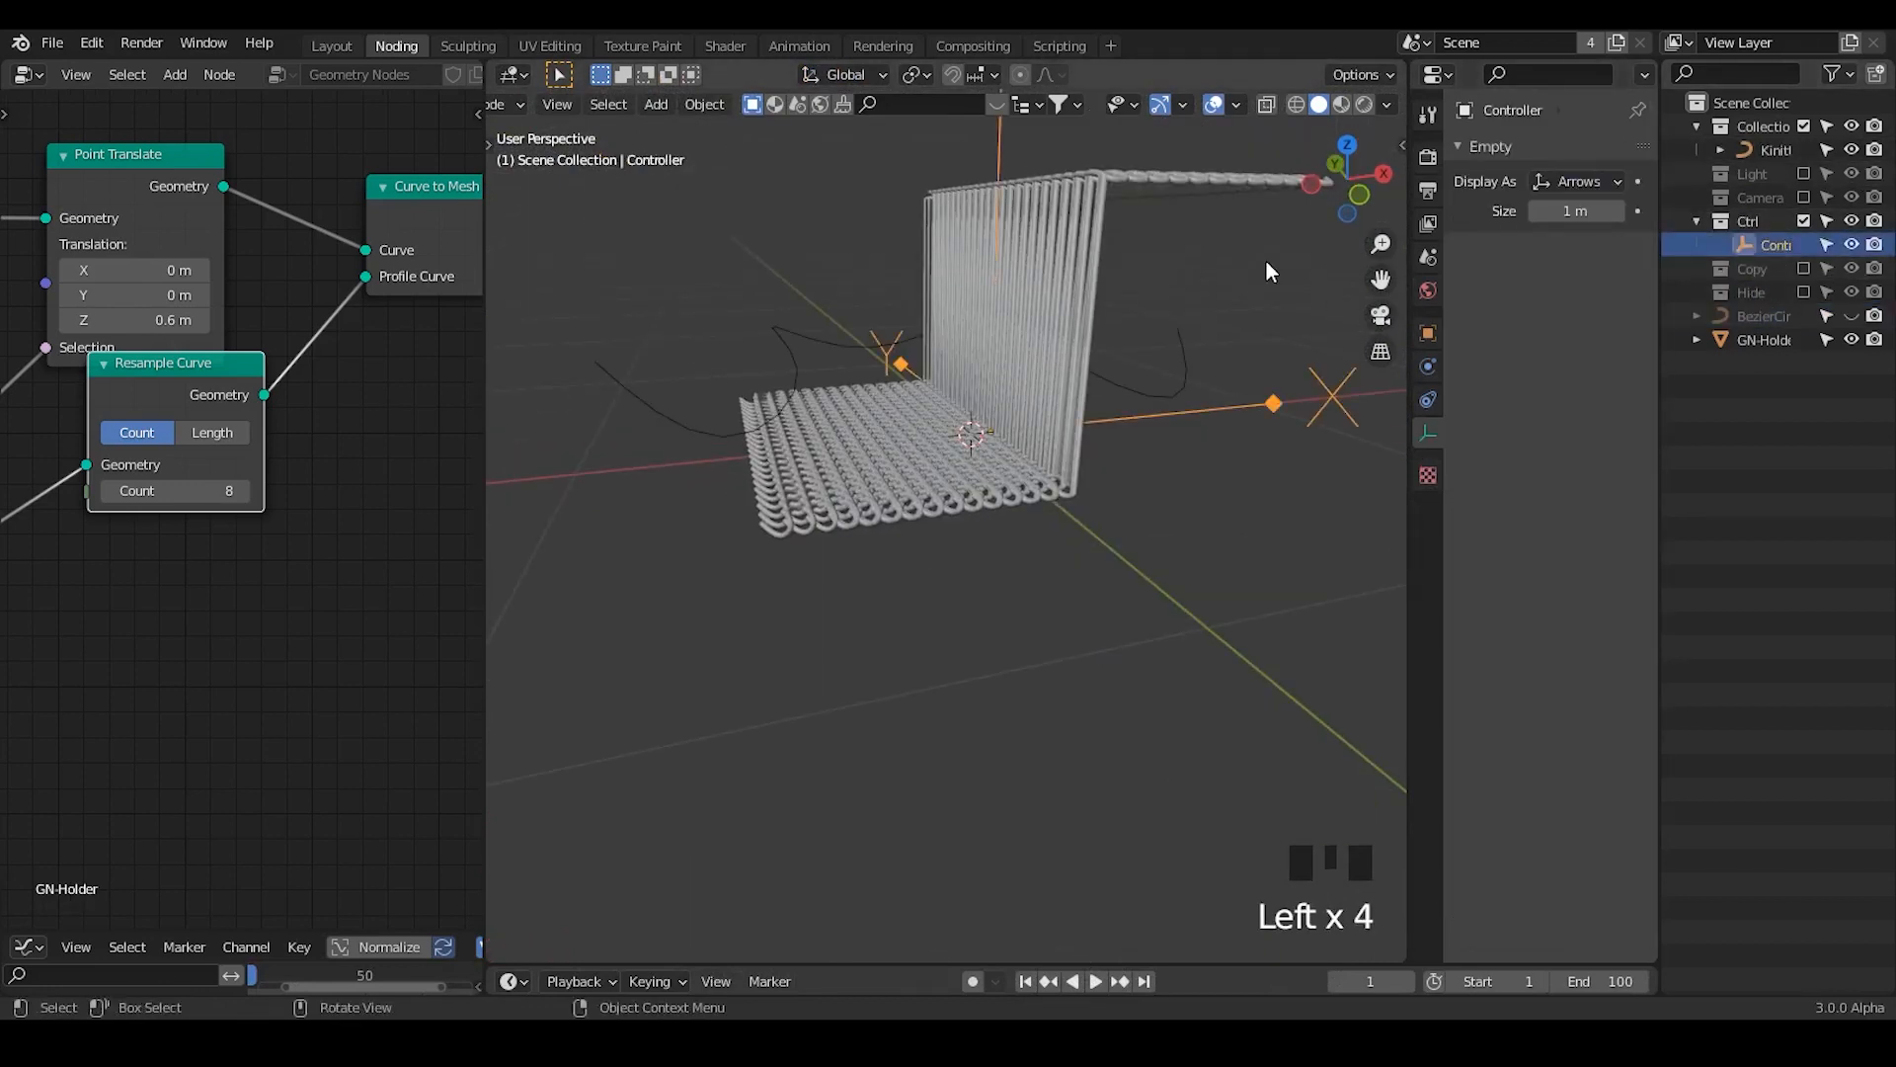
key(g)
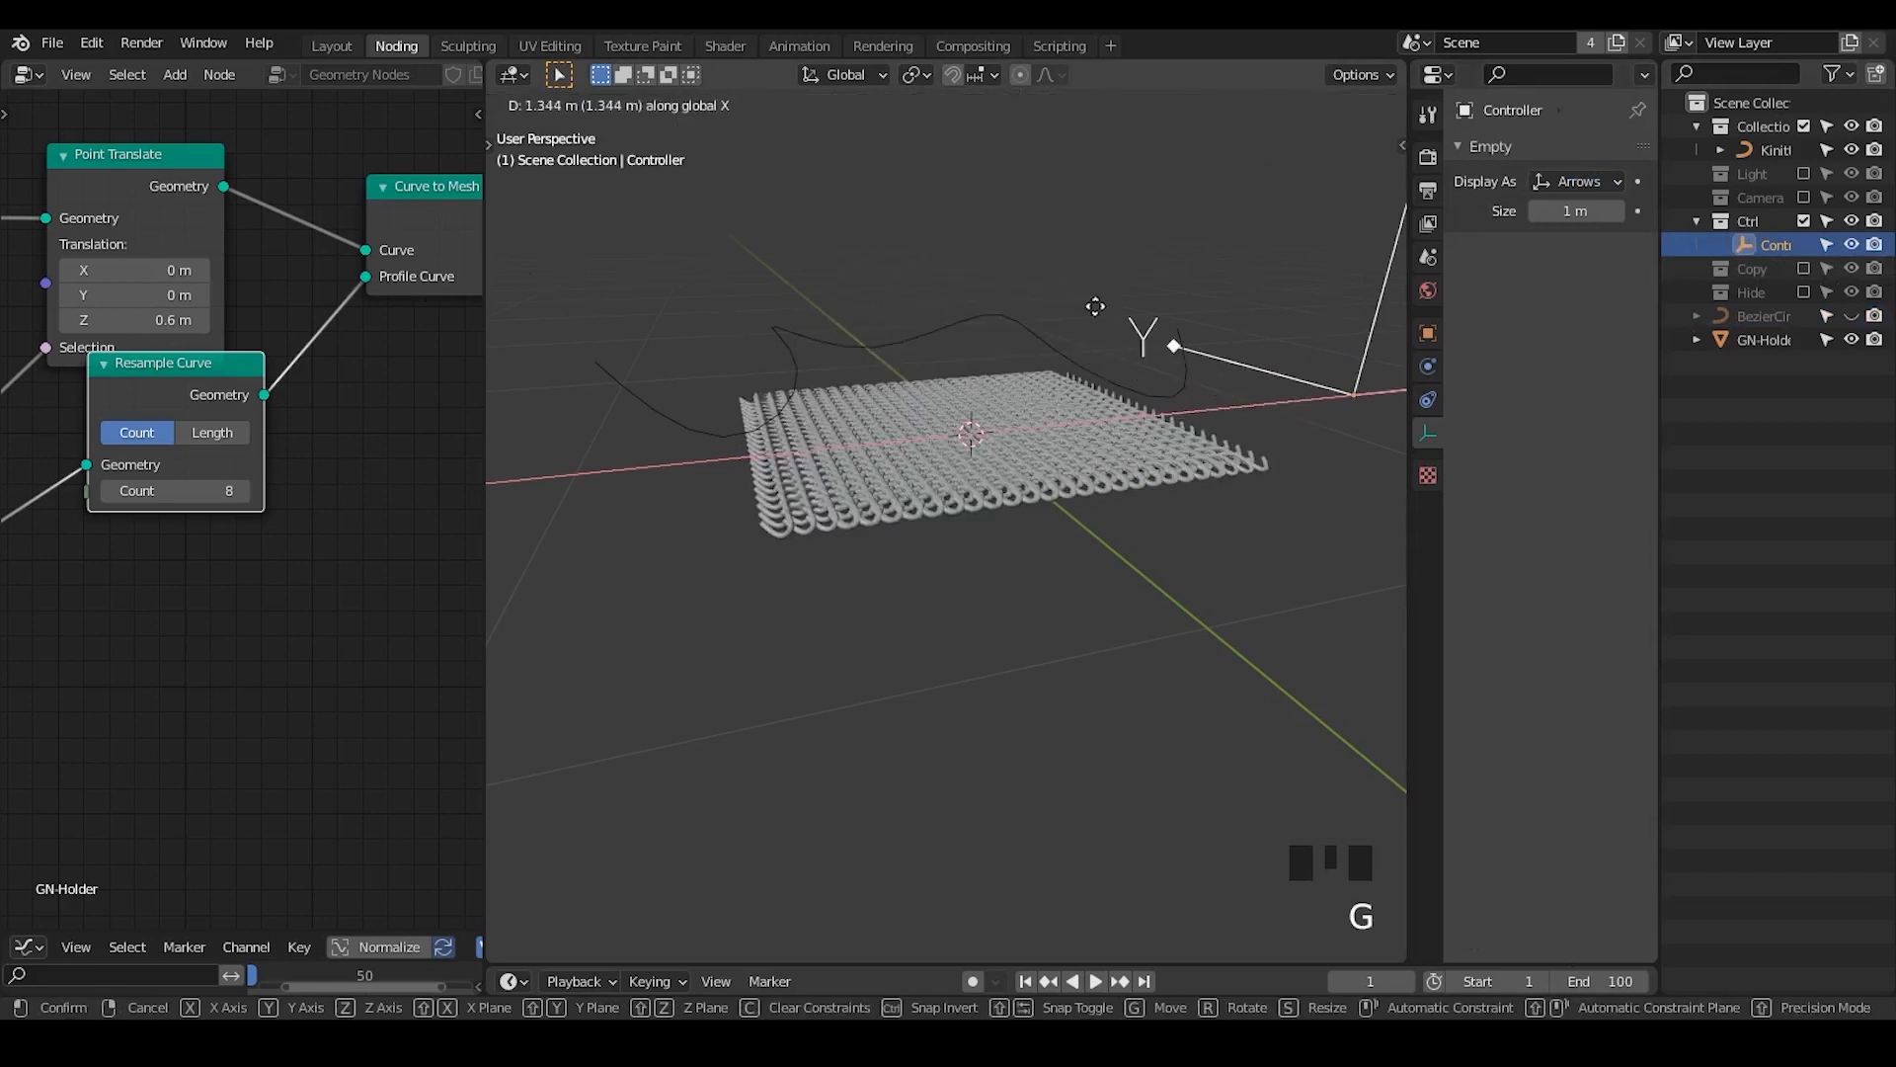
click(1249, 281)
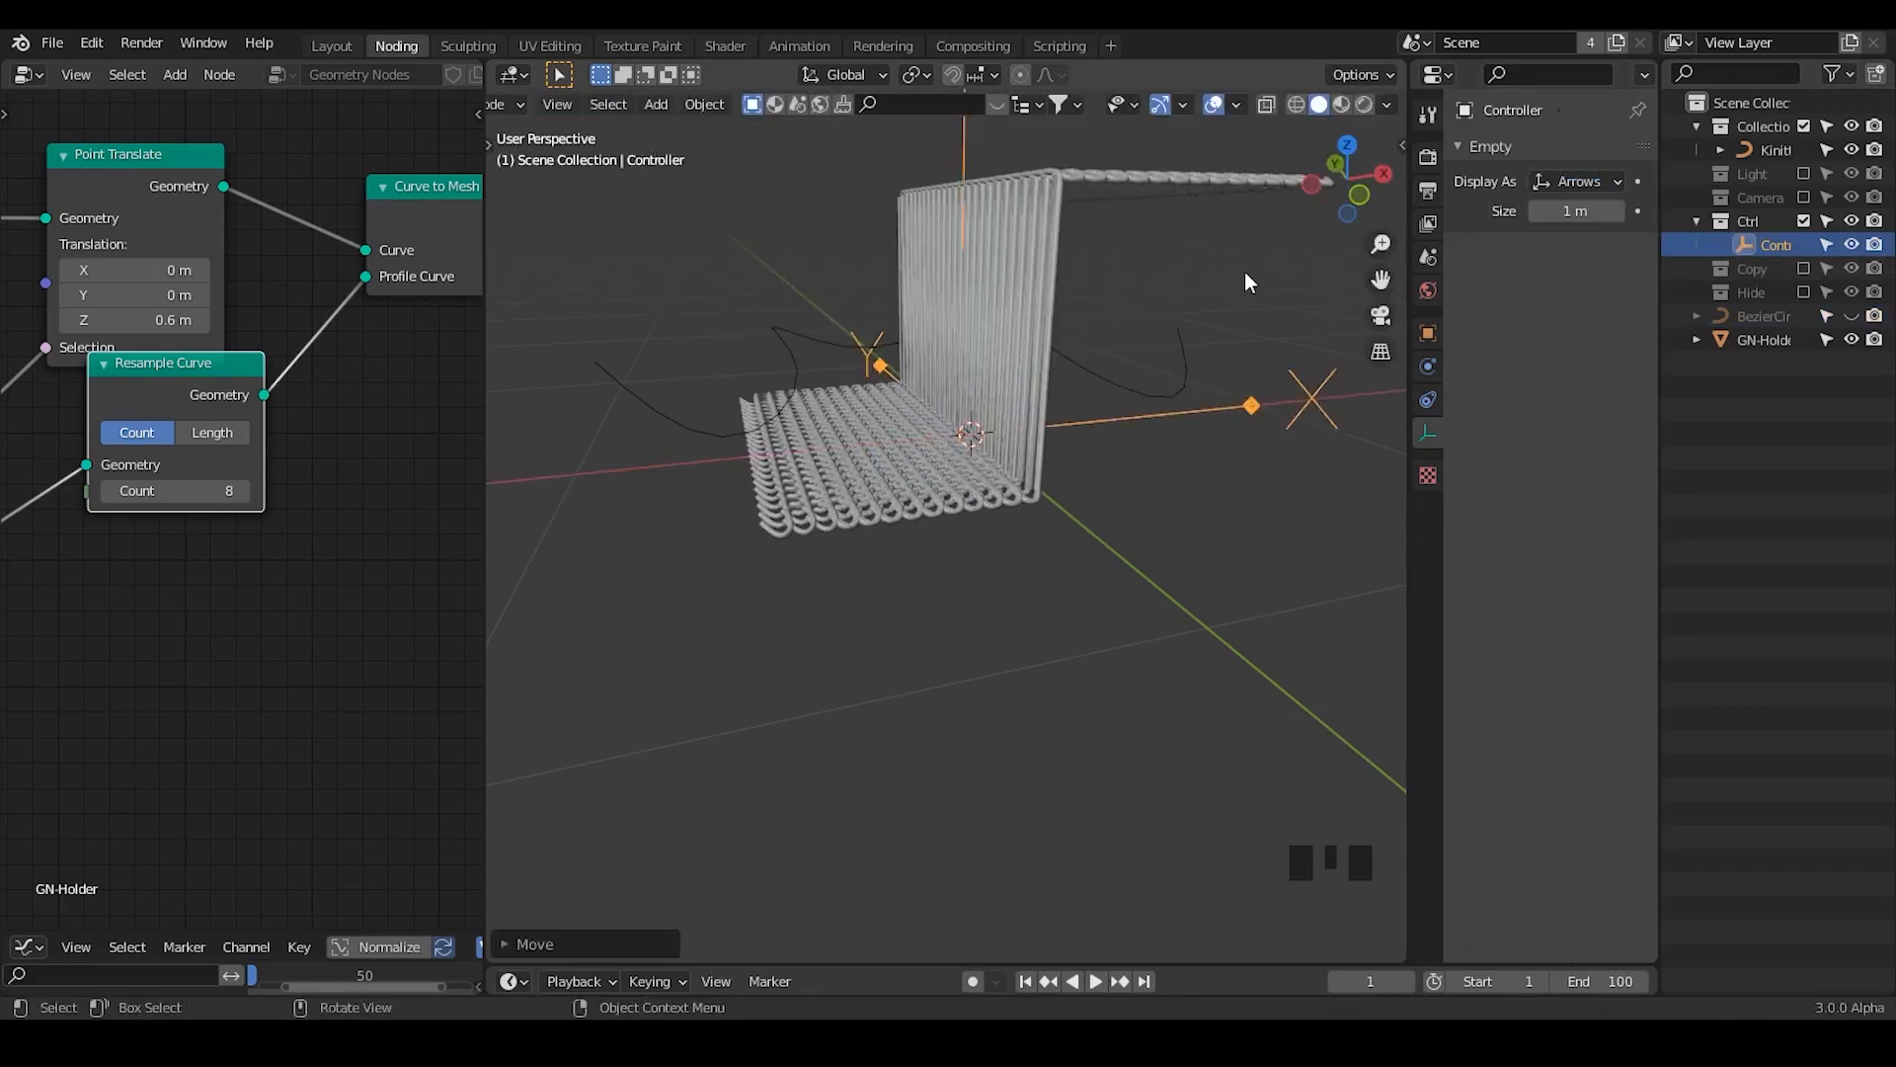
- Rearrange the nodes with Resample Curve below Point Translate and the BezierCircle Object Info below Map Range, and widen the node editor
middle_drag(234, 395, 254, 423)
drag(254, 423, 261, 496)
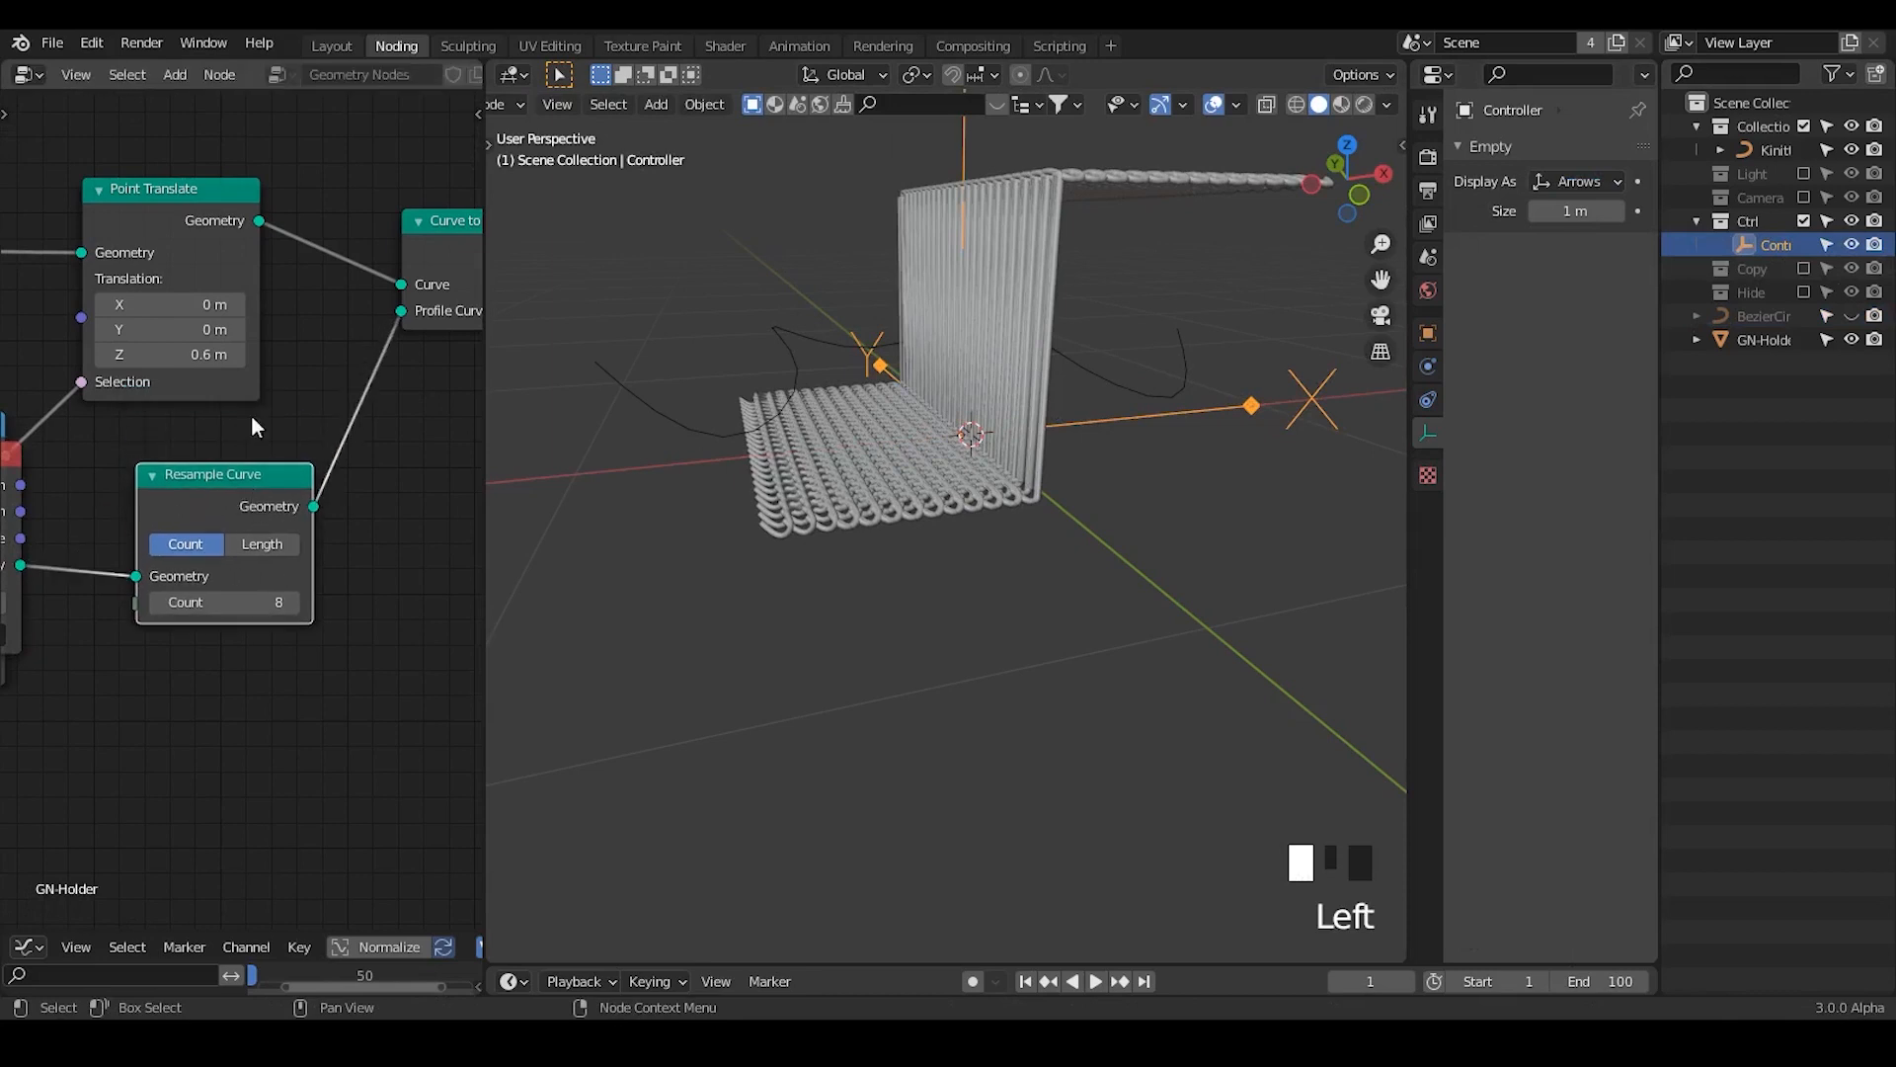
middle_drag(241, 436, 137, 420)
drag(136, 420, 154, 692)
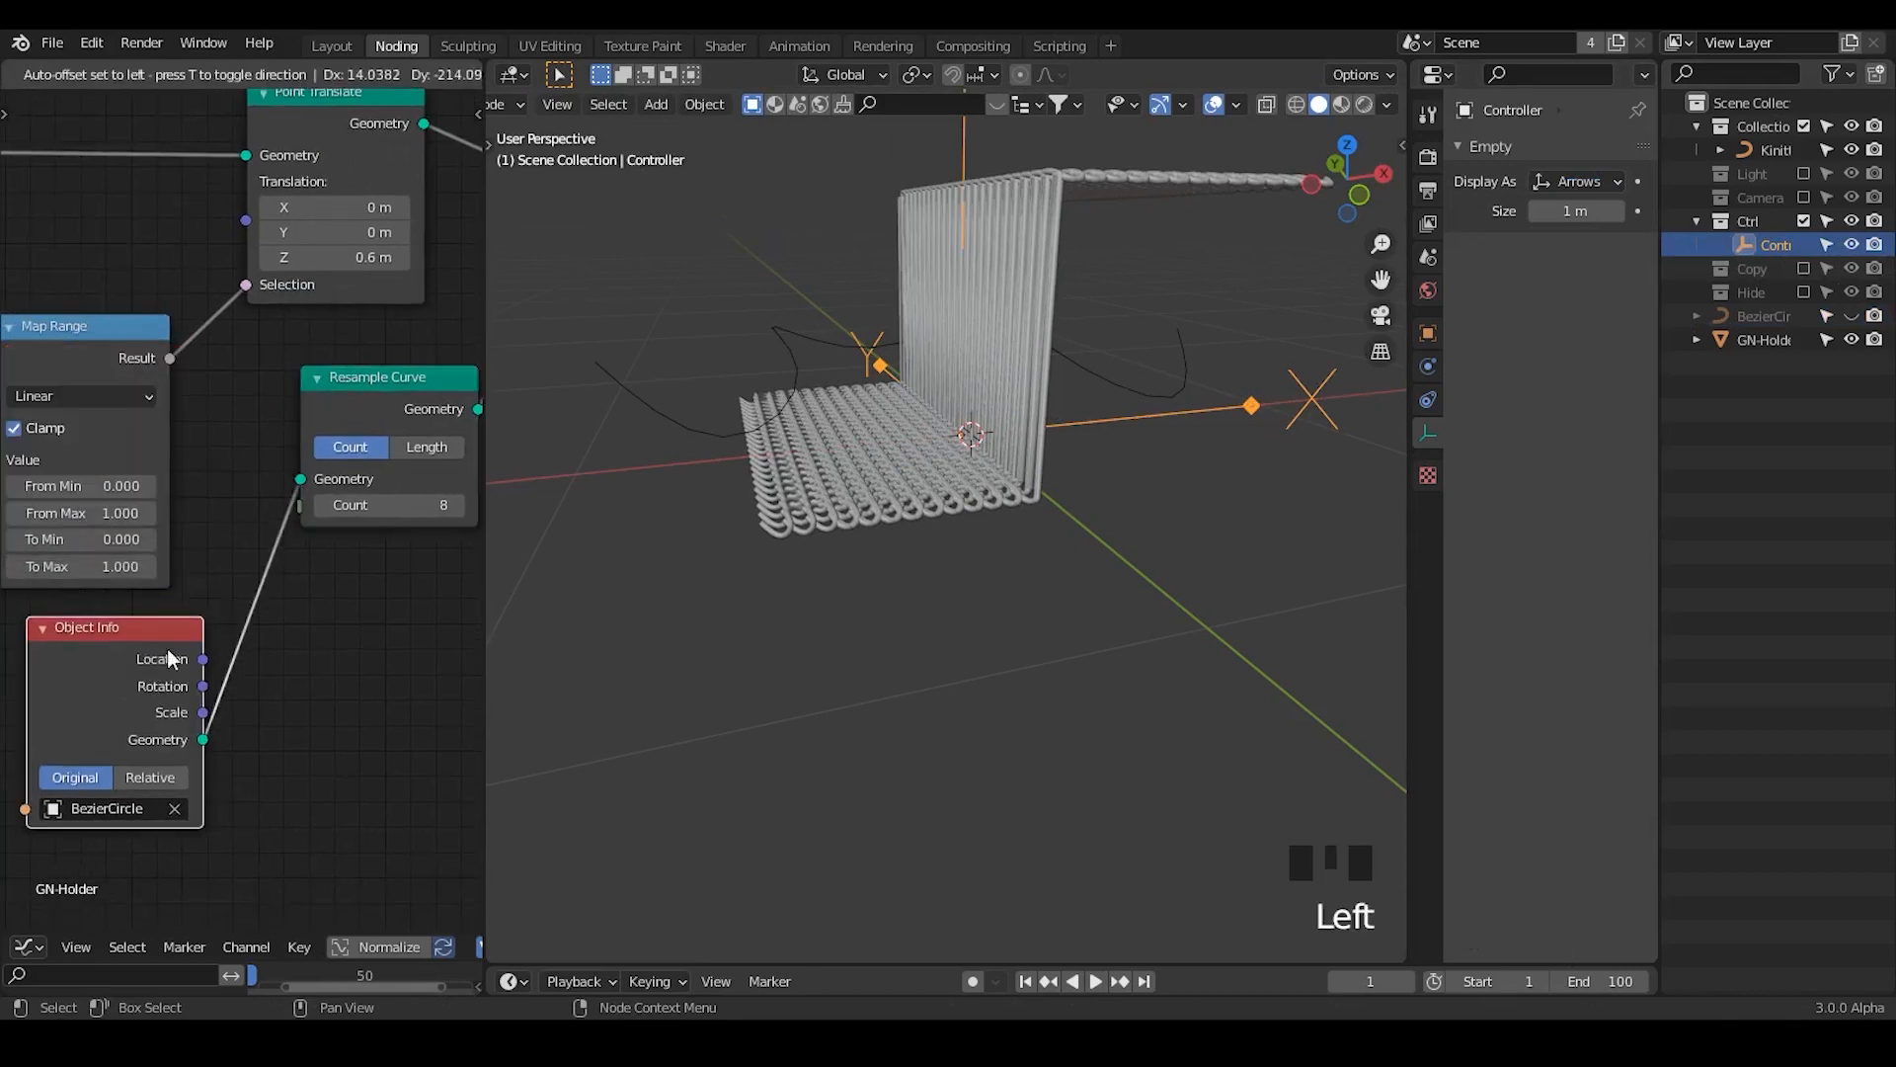
ctrl+middle_drag(847, 290, 555, 322)
drag(484, 273, 676, 245)
middle_drag(406, 411, 323, 472)
middle_drag(273, 346, 357, 330)
- Move the Controller along the global X axis, and set the Point Translate X translation to 1 m
middle_drag(1077, 370, 1195, 416)
key(g)
key(x)
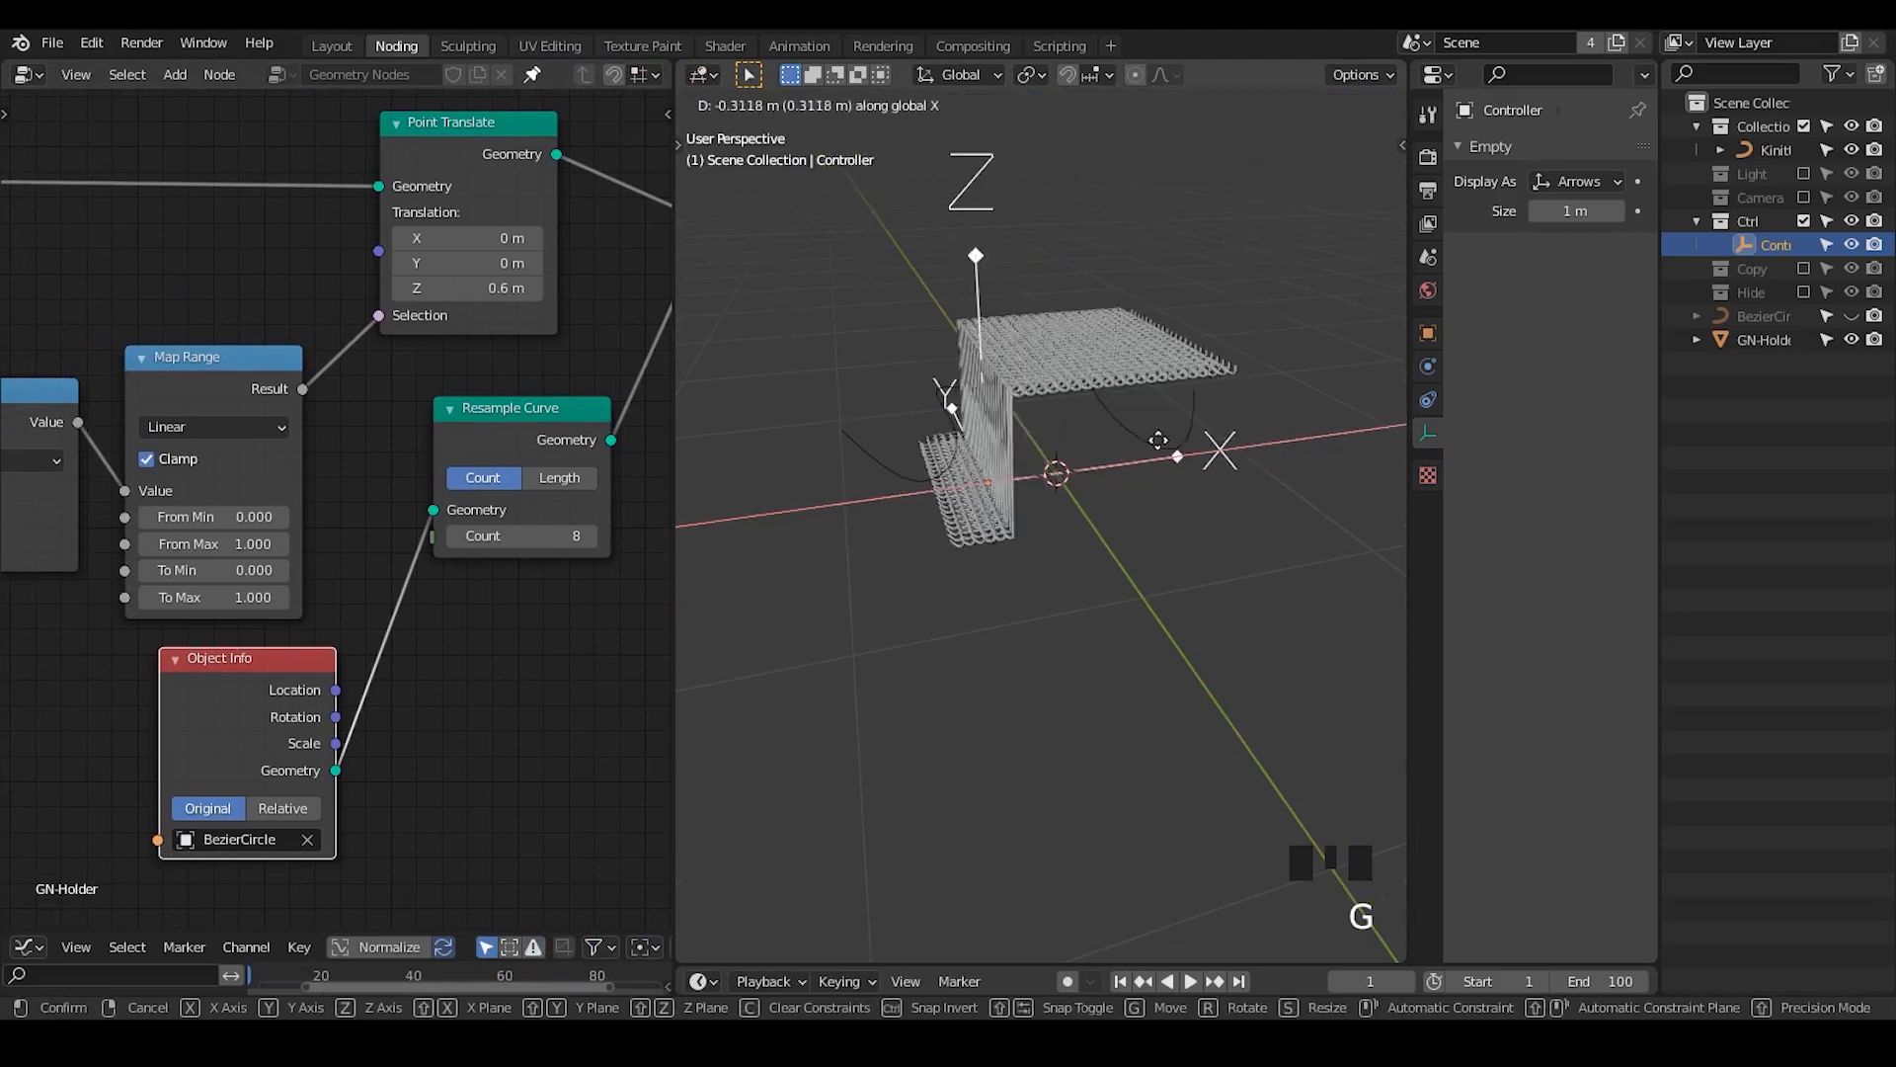
click(1229, 430)
mouse_move(467, 238)
mouse_down()
mouse_move(493, 238)
mouse_move(466, 238)
mouse_up()
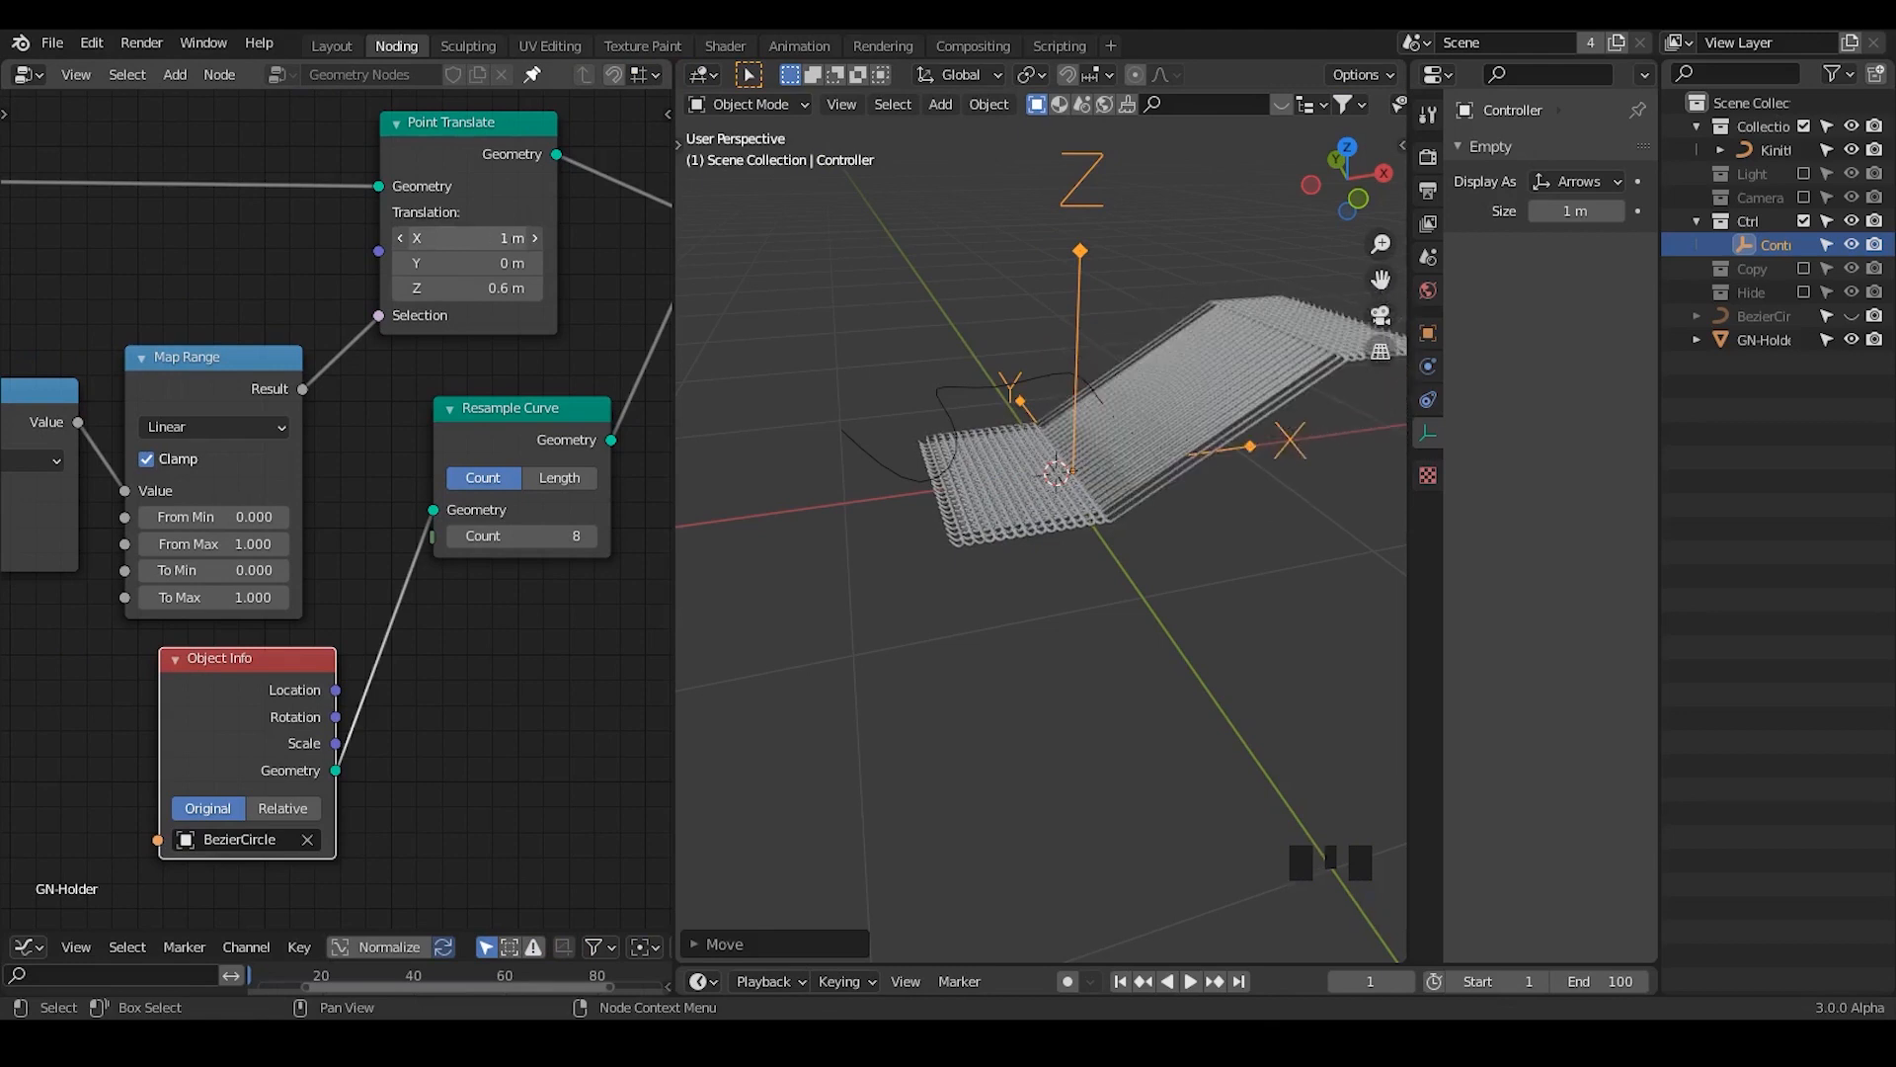
middle_drag(446, 234, 566, 199)
key(ctrl+a)
text(m)
key(Return)
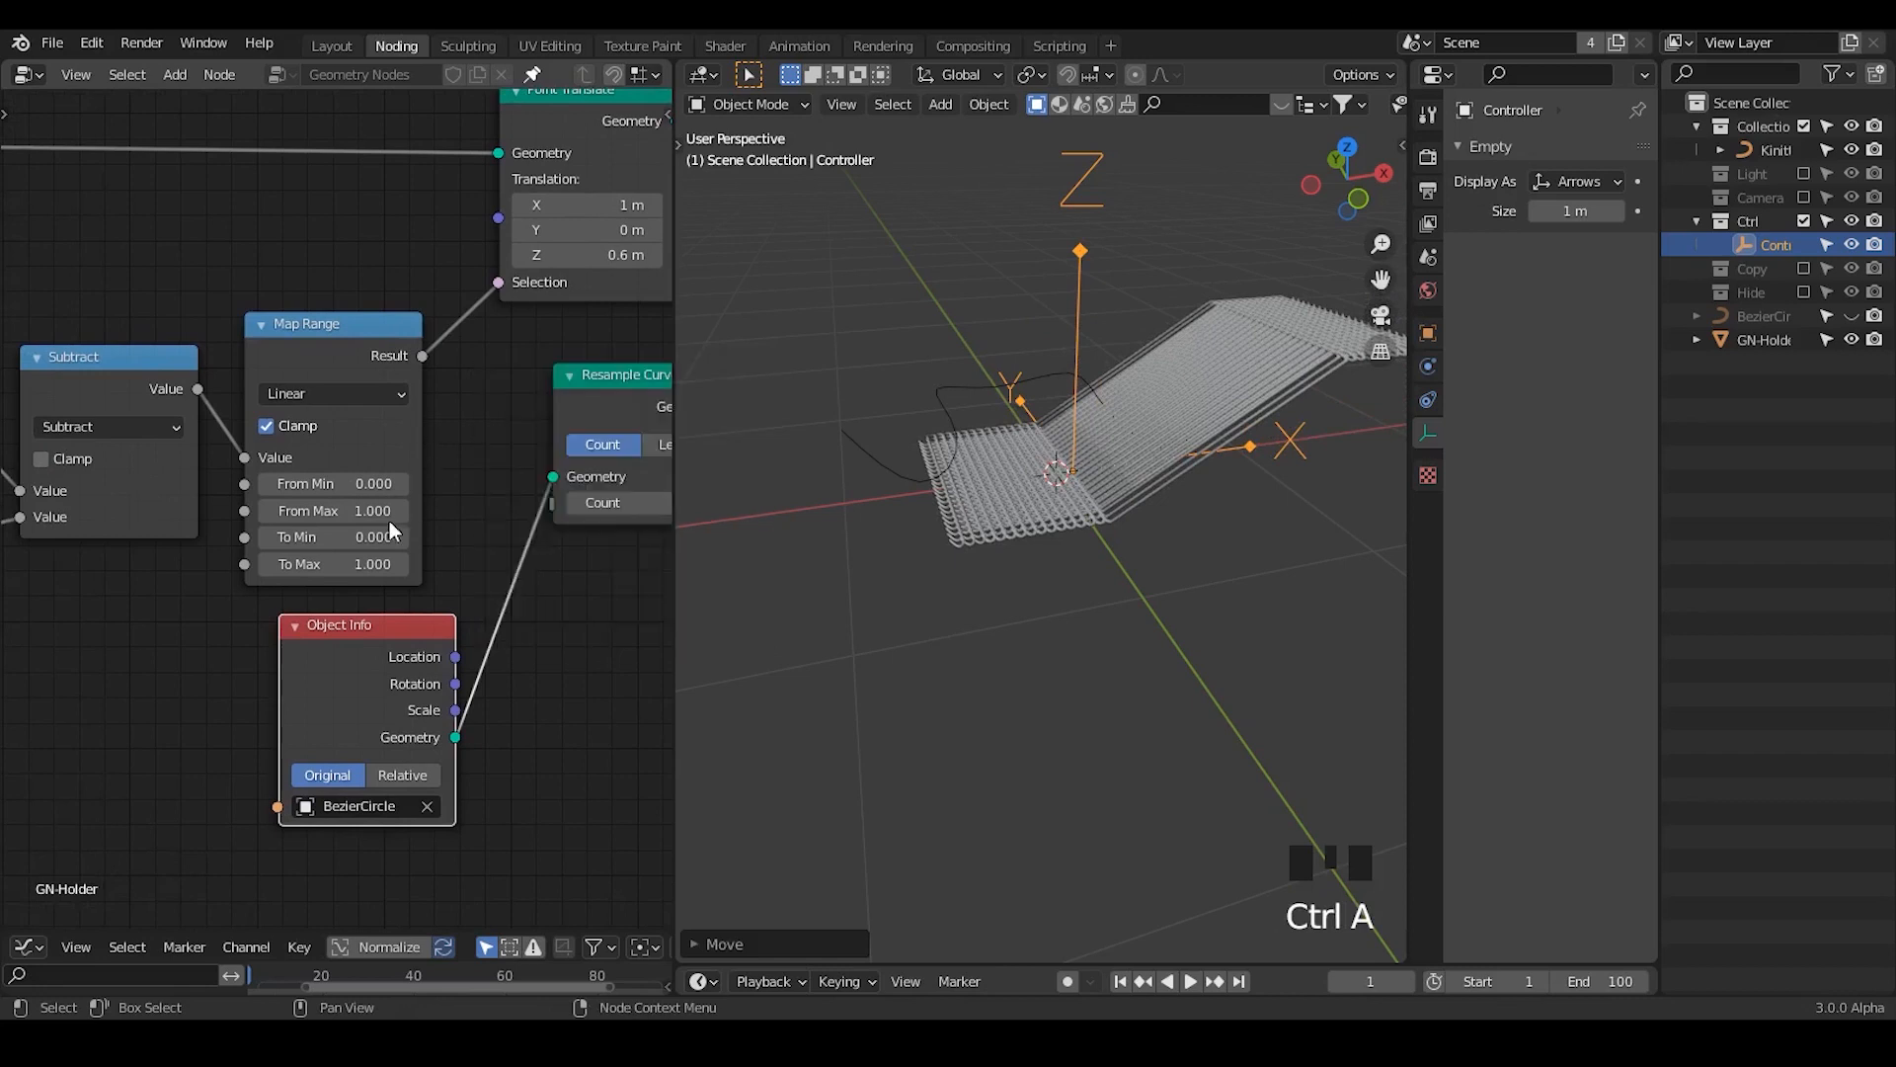
- Set the Map Range node's To Min to 1.000
text(1)
key(Return)
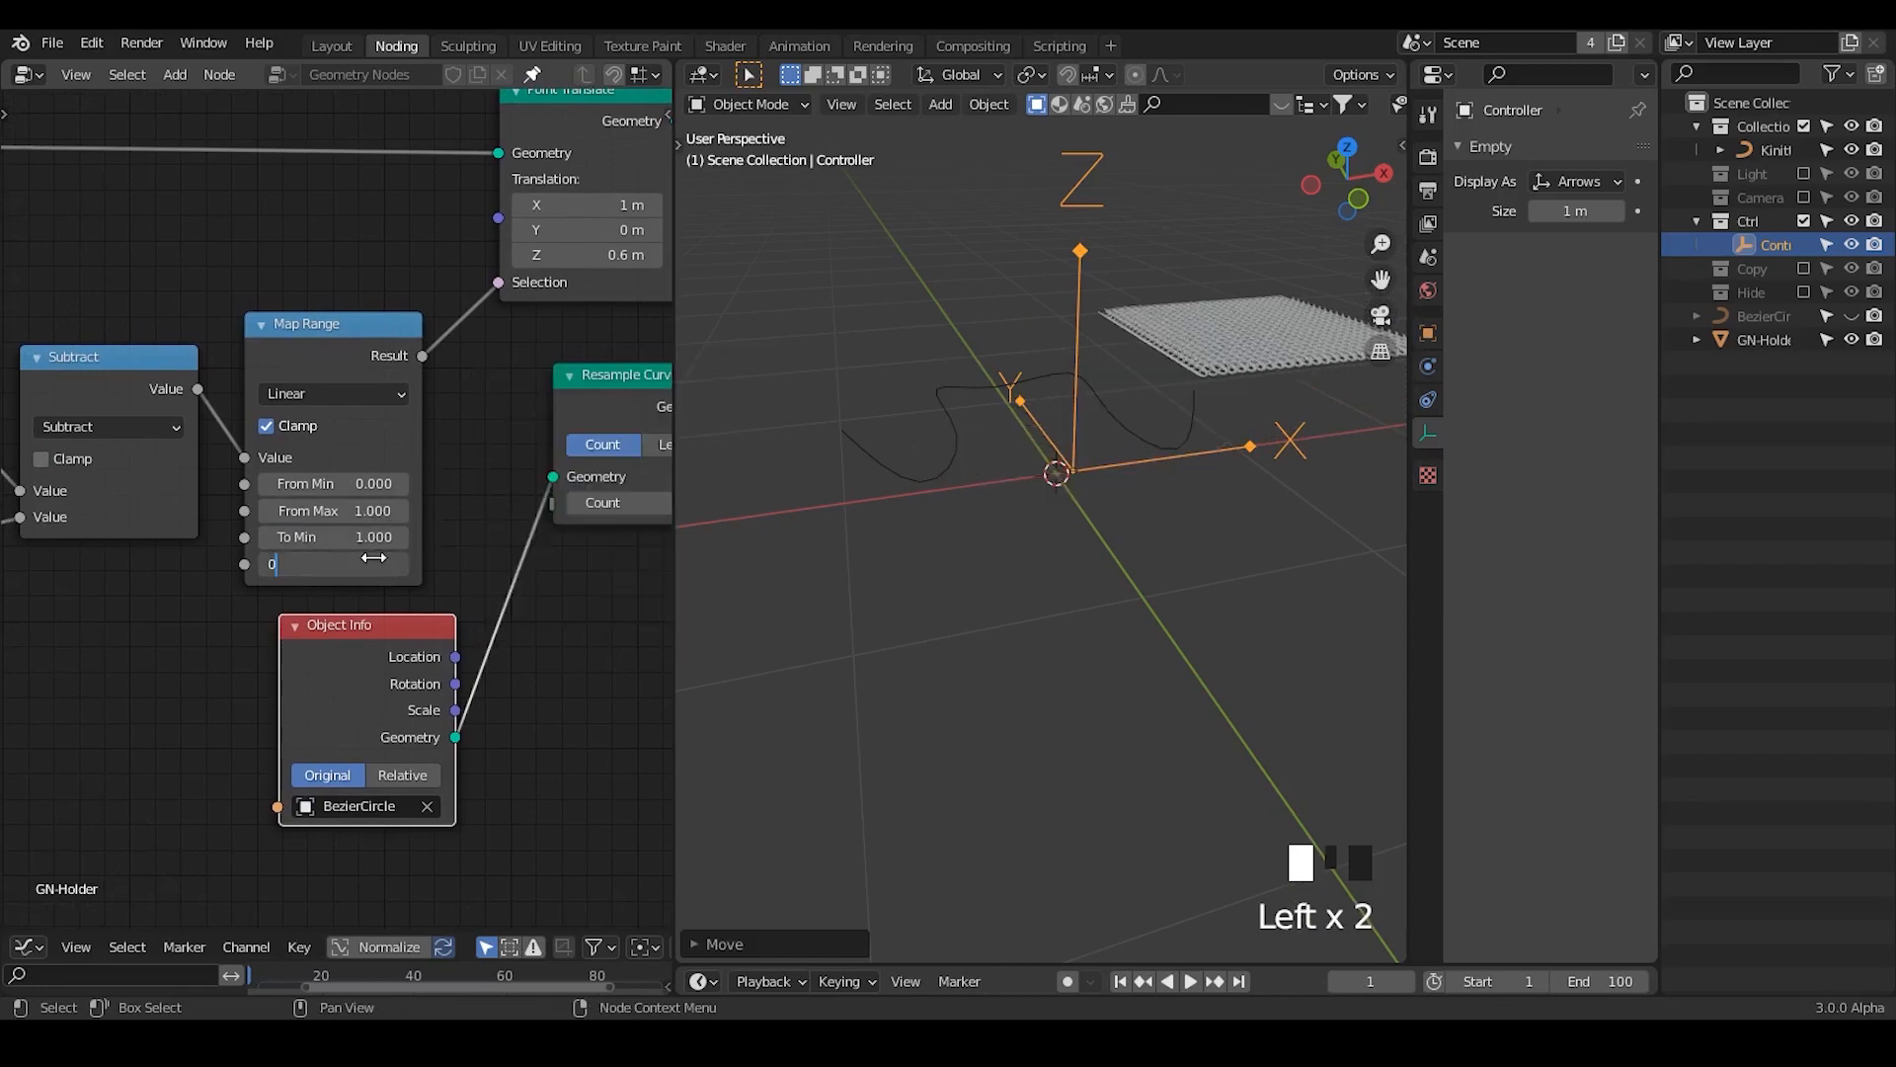
- Try moving the Controller empty along the X axis with the Point Translate X translation set to -1.2 m
click(1082, 276)
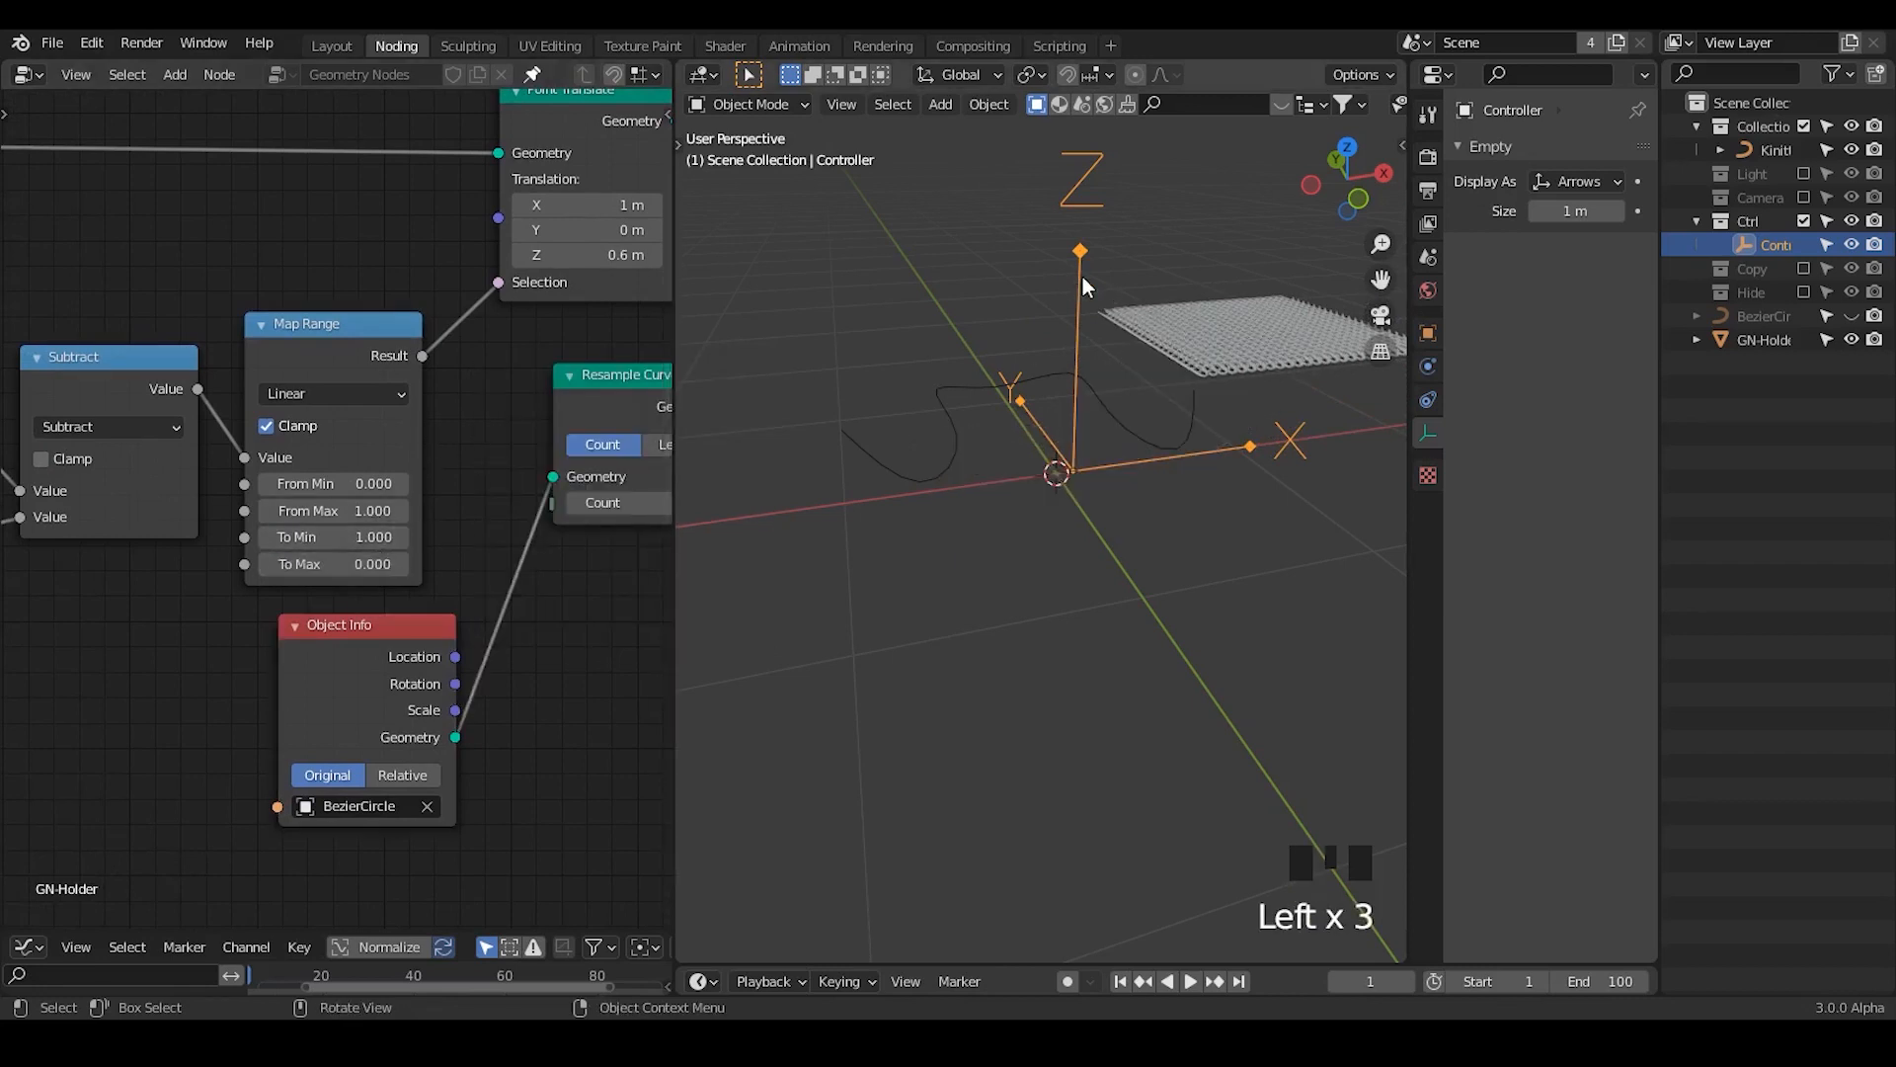
key(g)
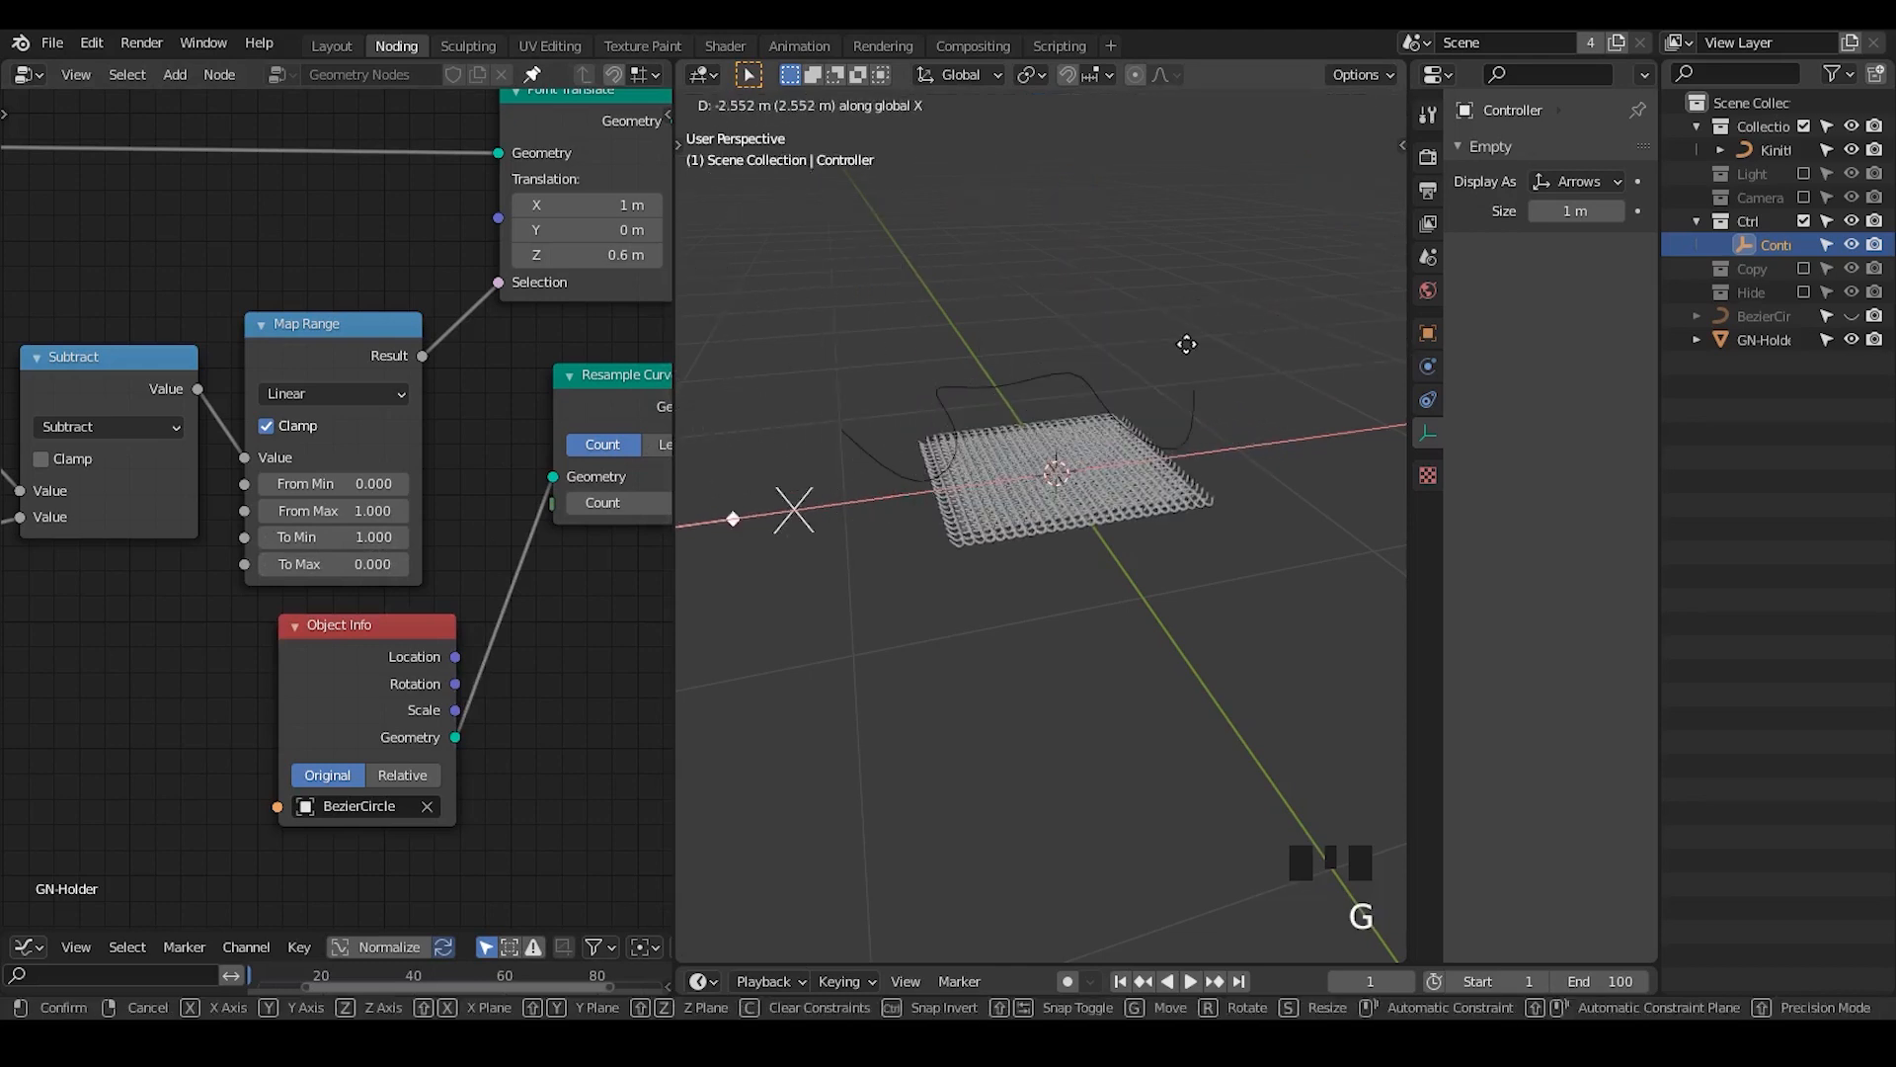
click(817, 292)
drag(588, 202, 494, 203)
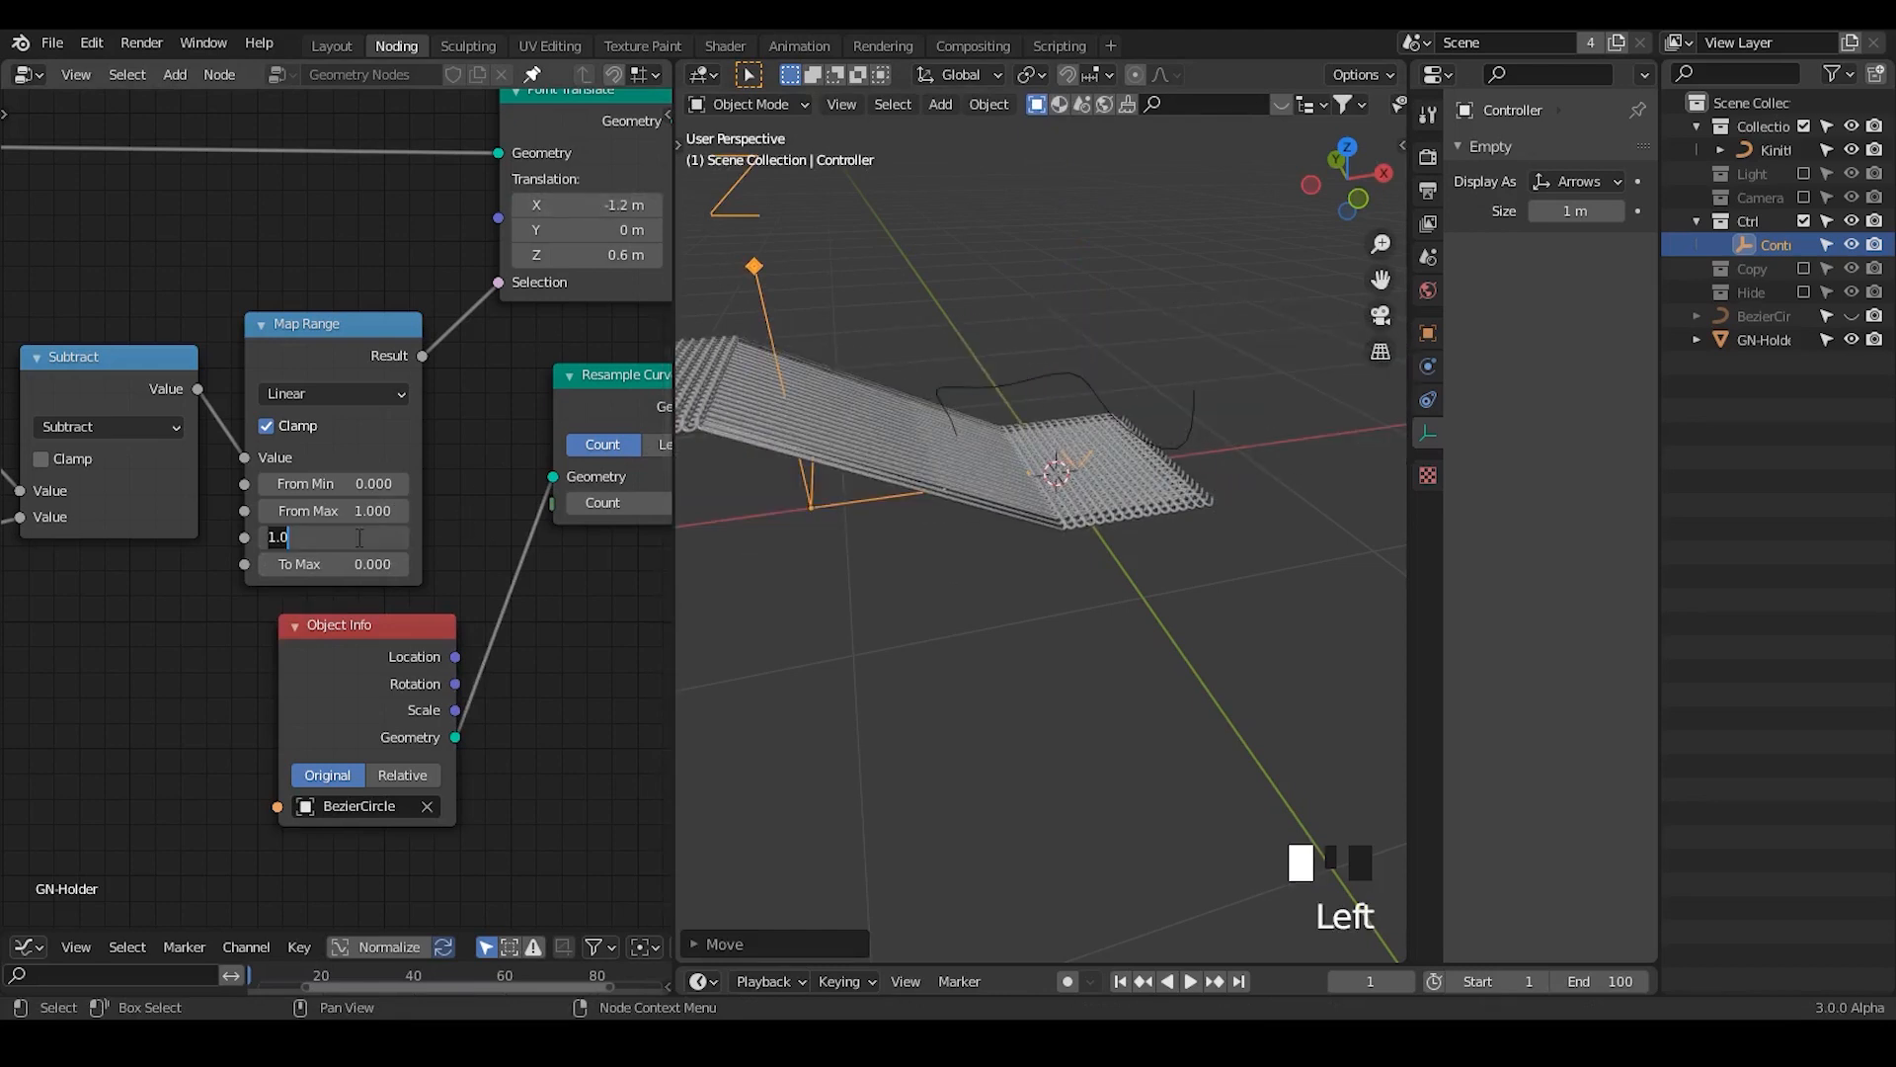
- Set the Map Range node's To Min to 0 and To Max to 1
text(0)
key(Return)
text(1)
key(Return)
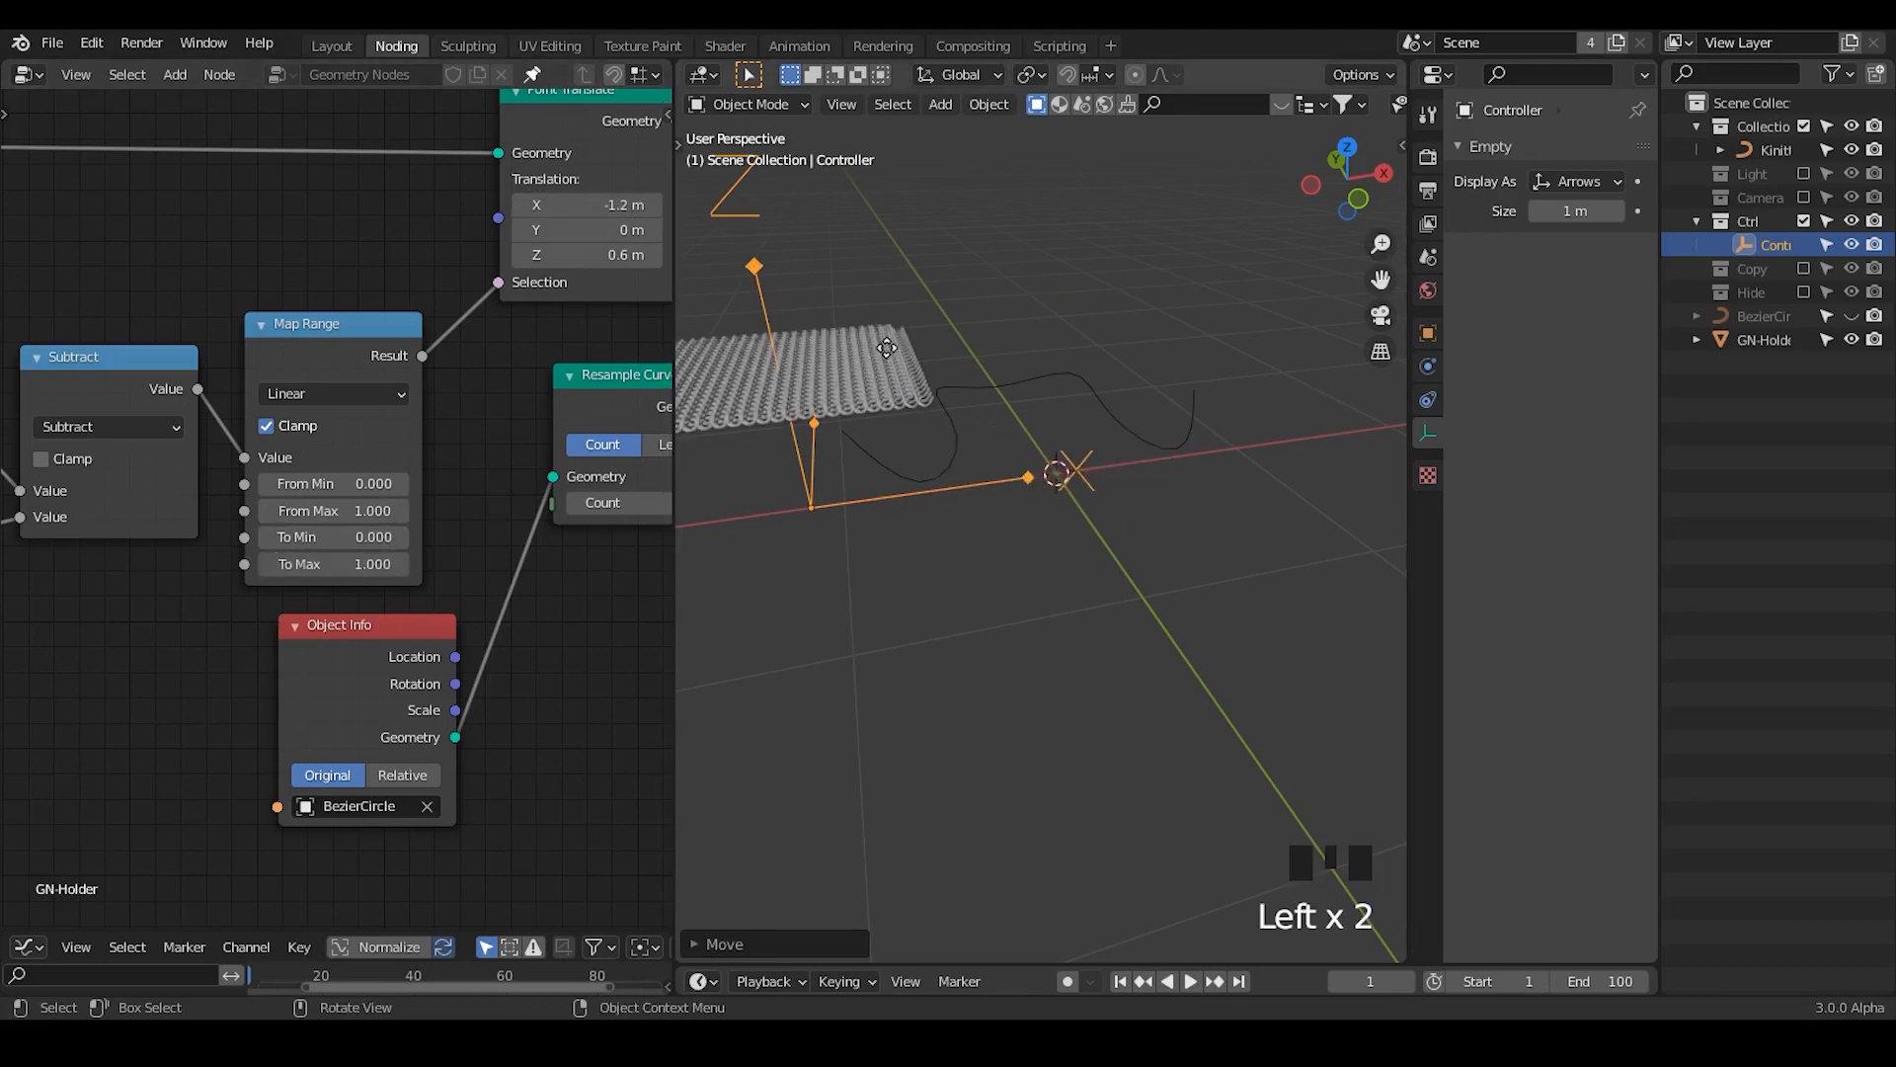
- Set the Point Translate X translation to 1 m and reposition the Controller empty along the X axis
key(g)
key(x)
click(1195, 337)
drag(572, 204, 622, 205)
key(g)
key(x)
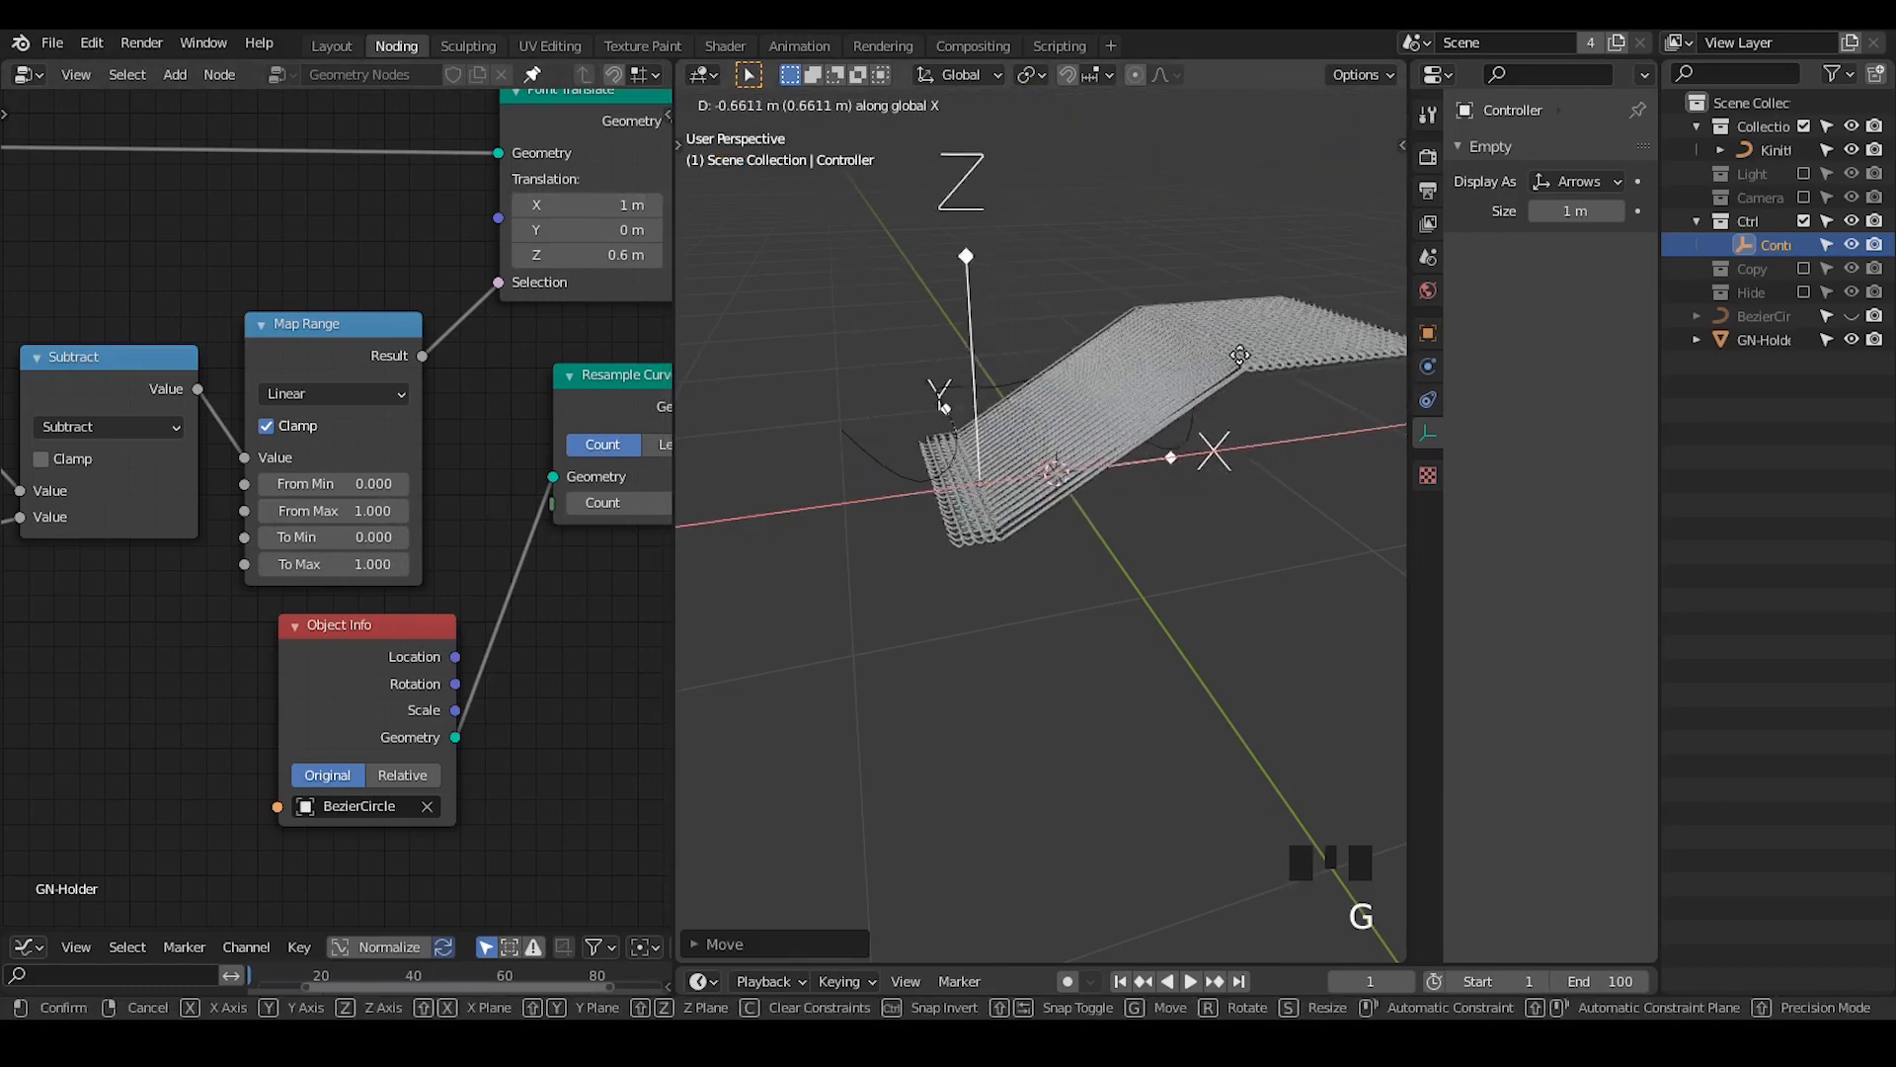
click(1212, 337)
- Widen the node editor and move the Controller empty along the global X axis
shift+middle_drag(1157, 508, 1037, 529)
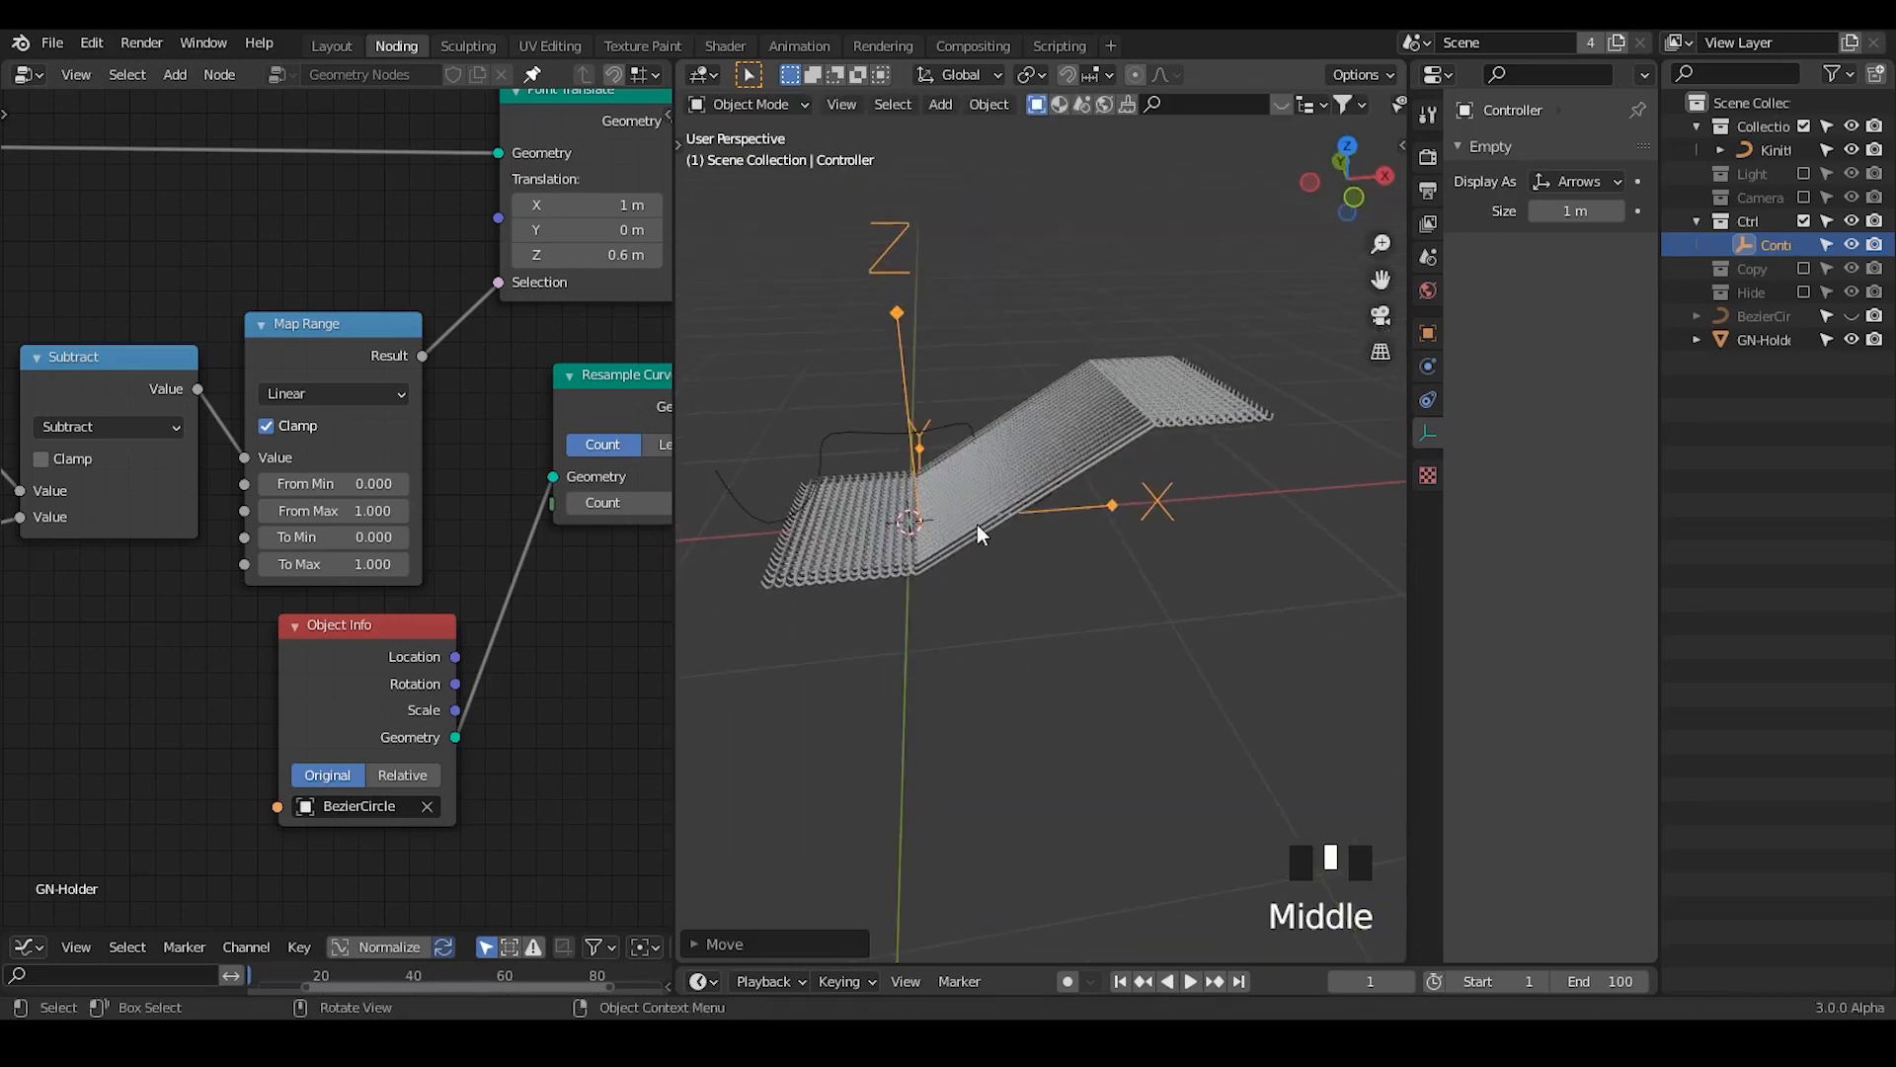
middle_drag(542, 534, 281, 570)
ctrl+middle_drag(412, 435, 672, 409)
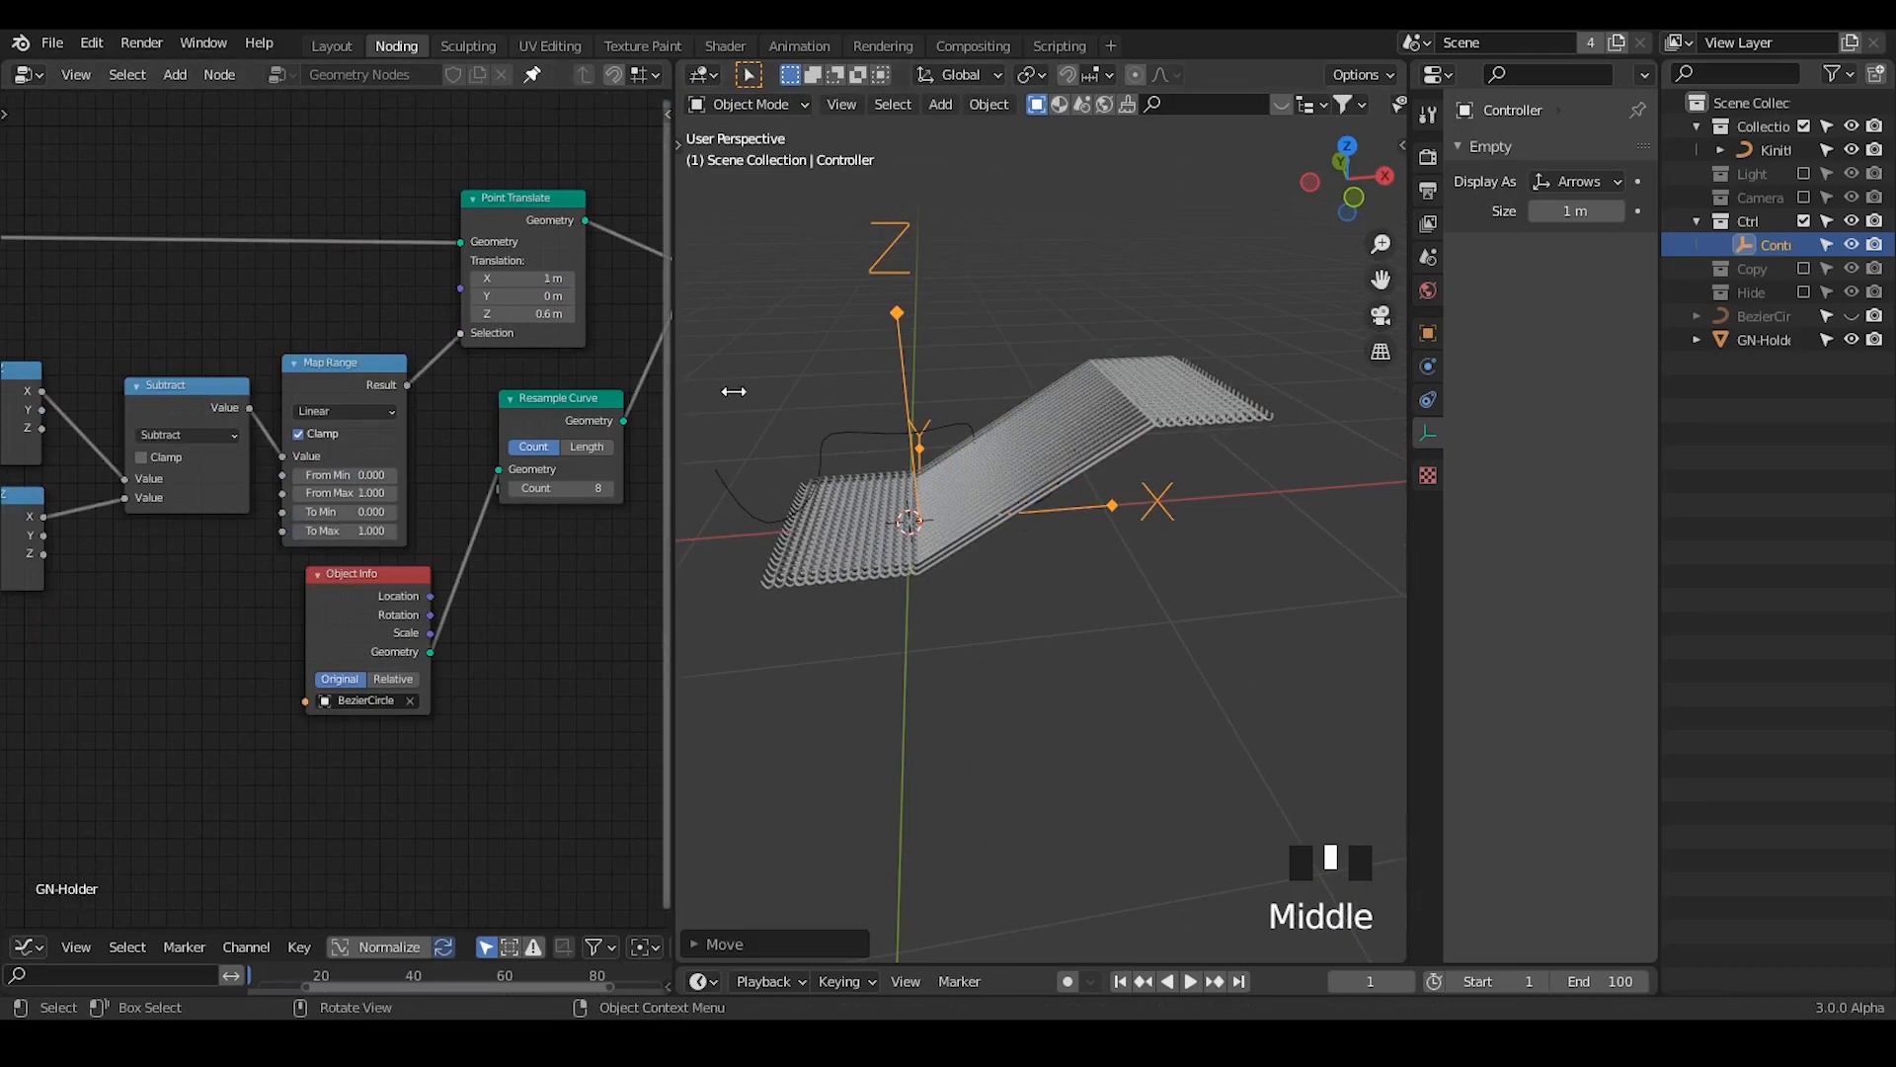
drag(675, 392, 884, 368)
shift+middle_drag(1116, 474, 1185, 461)
key(g)
key(x)
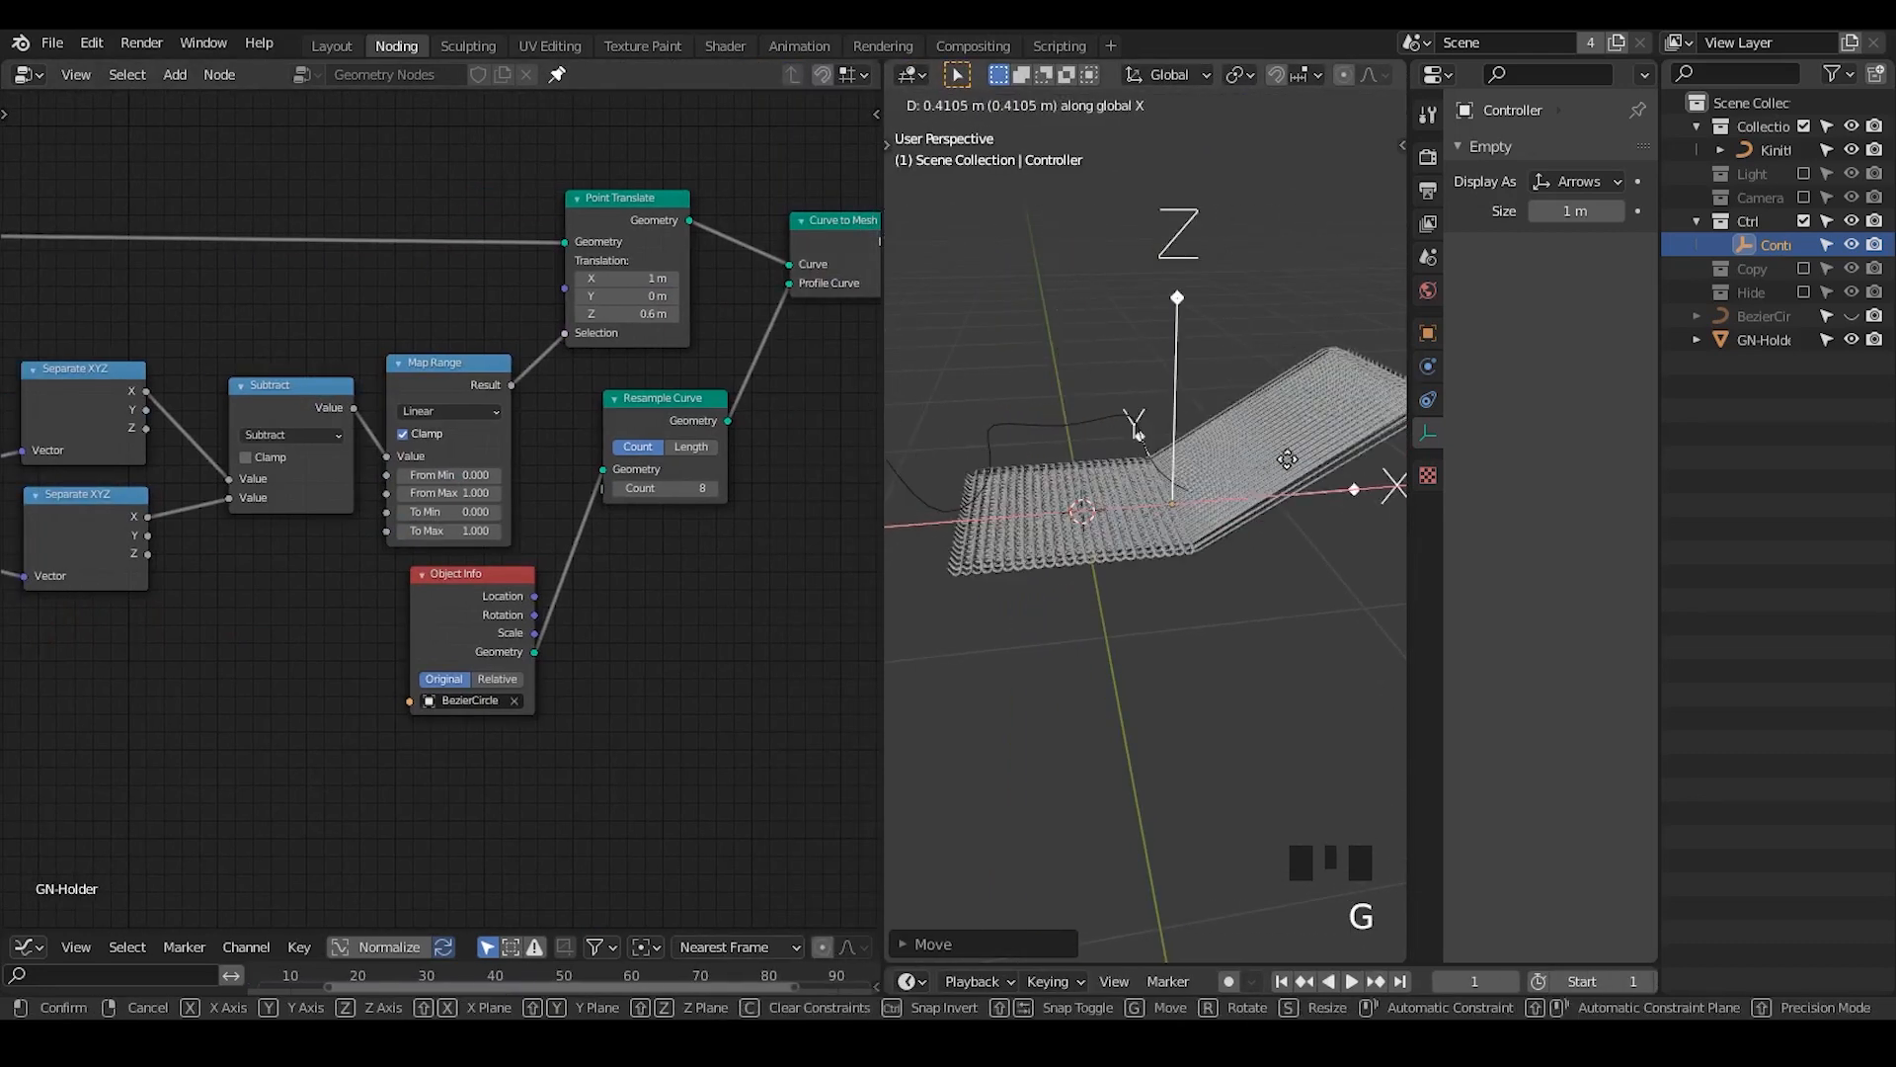
click(1191, 474)
shift+middle_drag(1191, 474, 1226, 541)
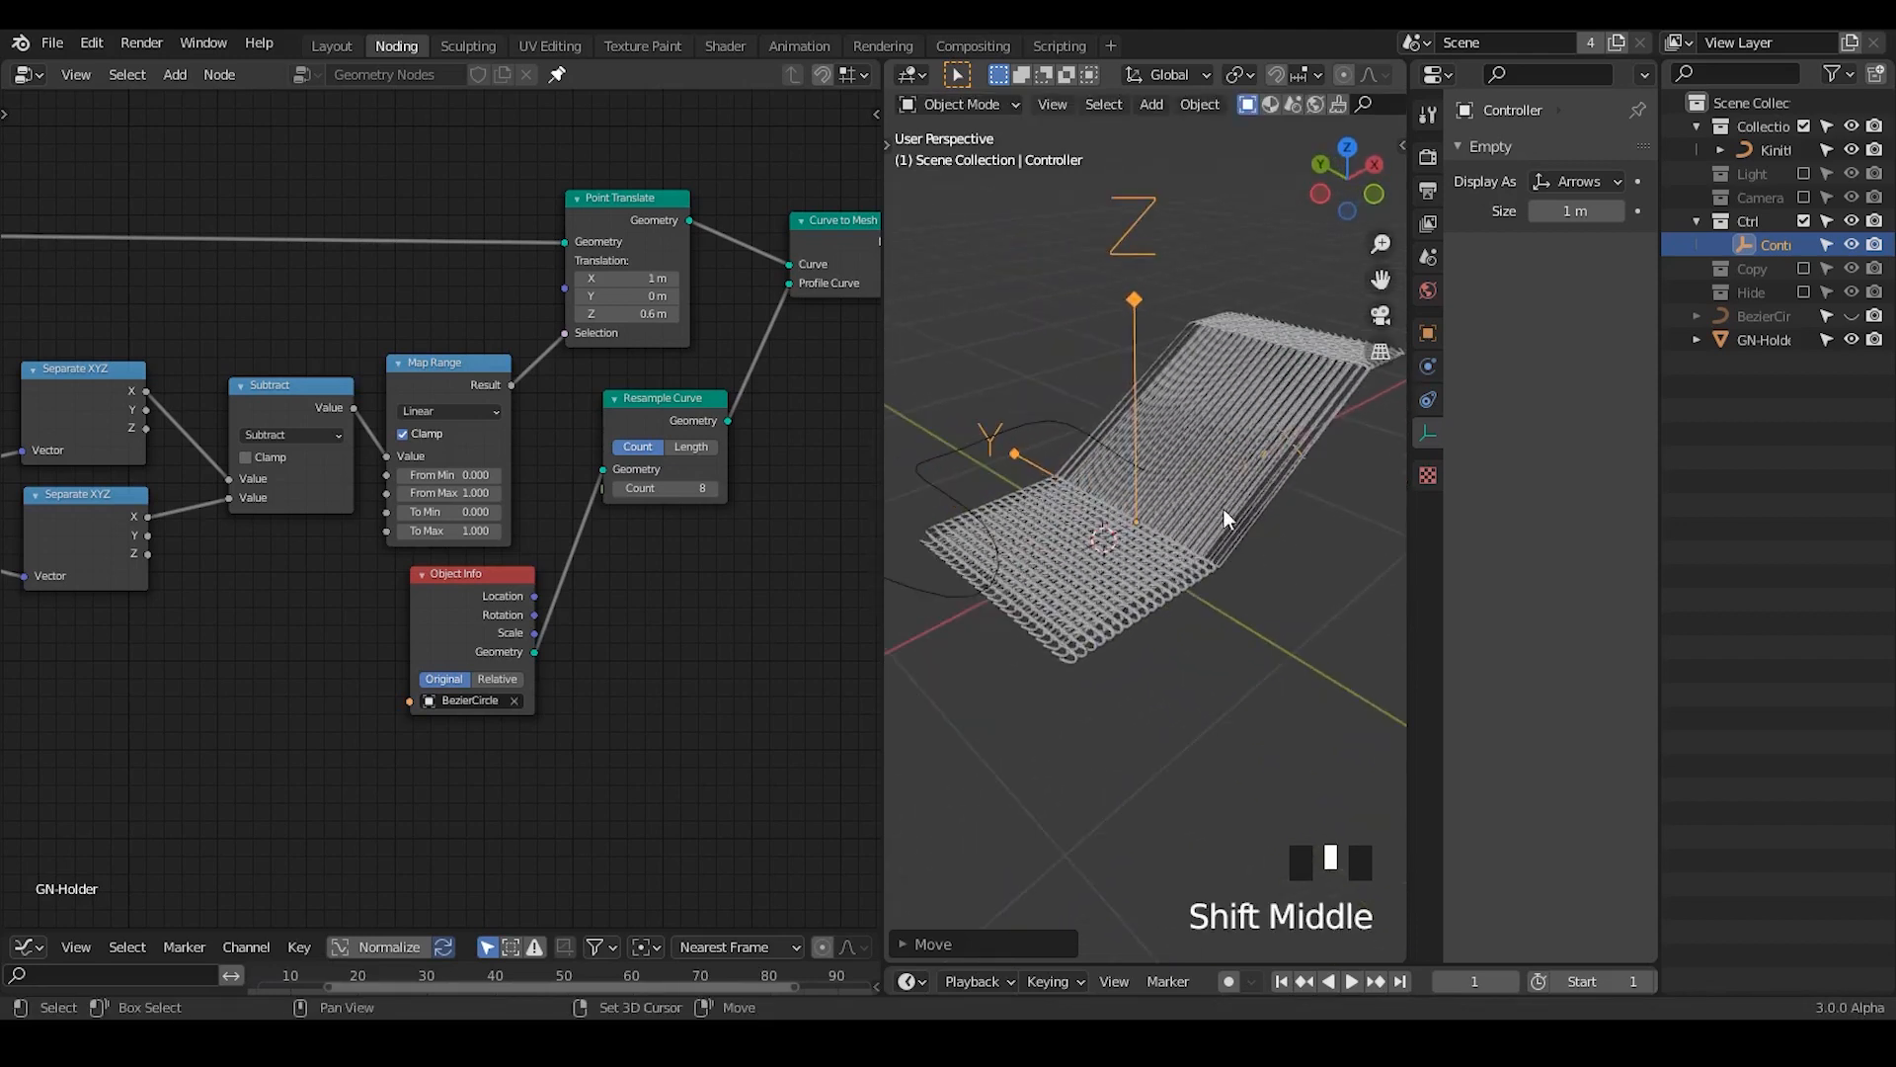
- Annotate a handwritten Y and an N below it beside the Resample Curve node
middle_drag(837, 383, 505, 467)
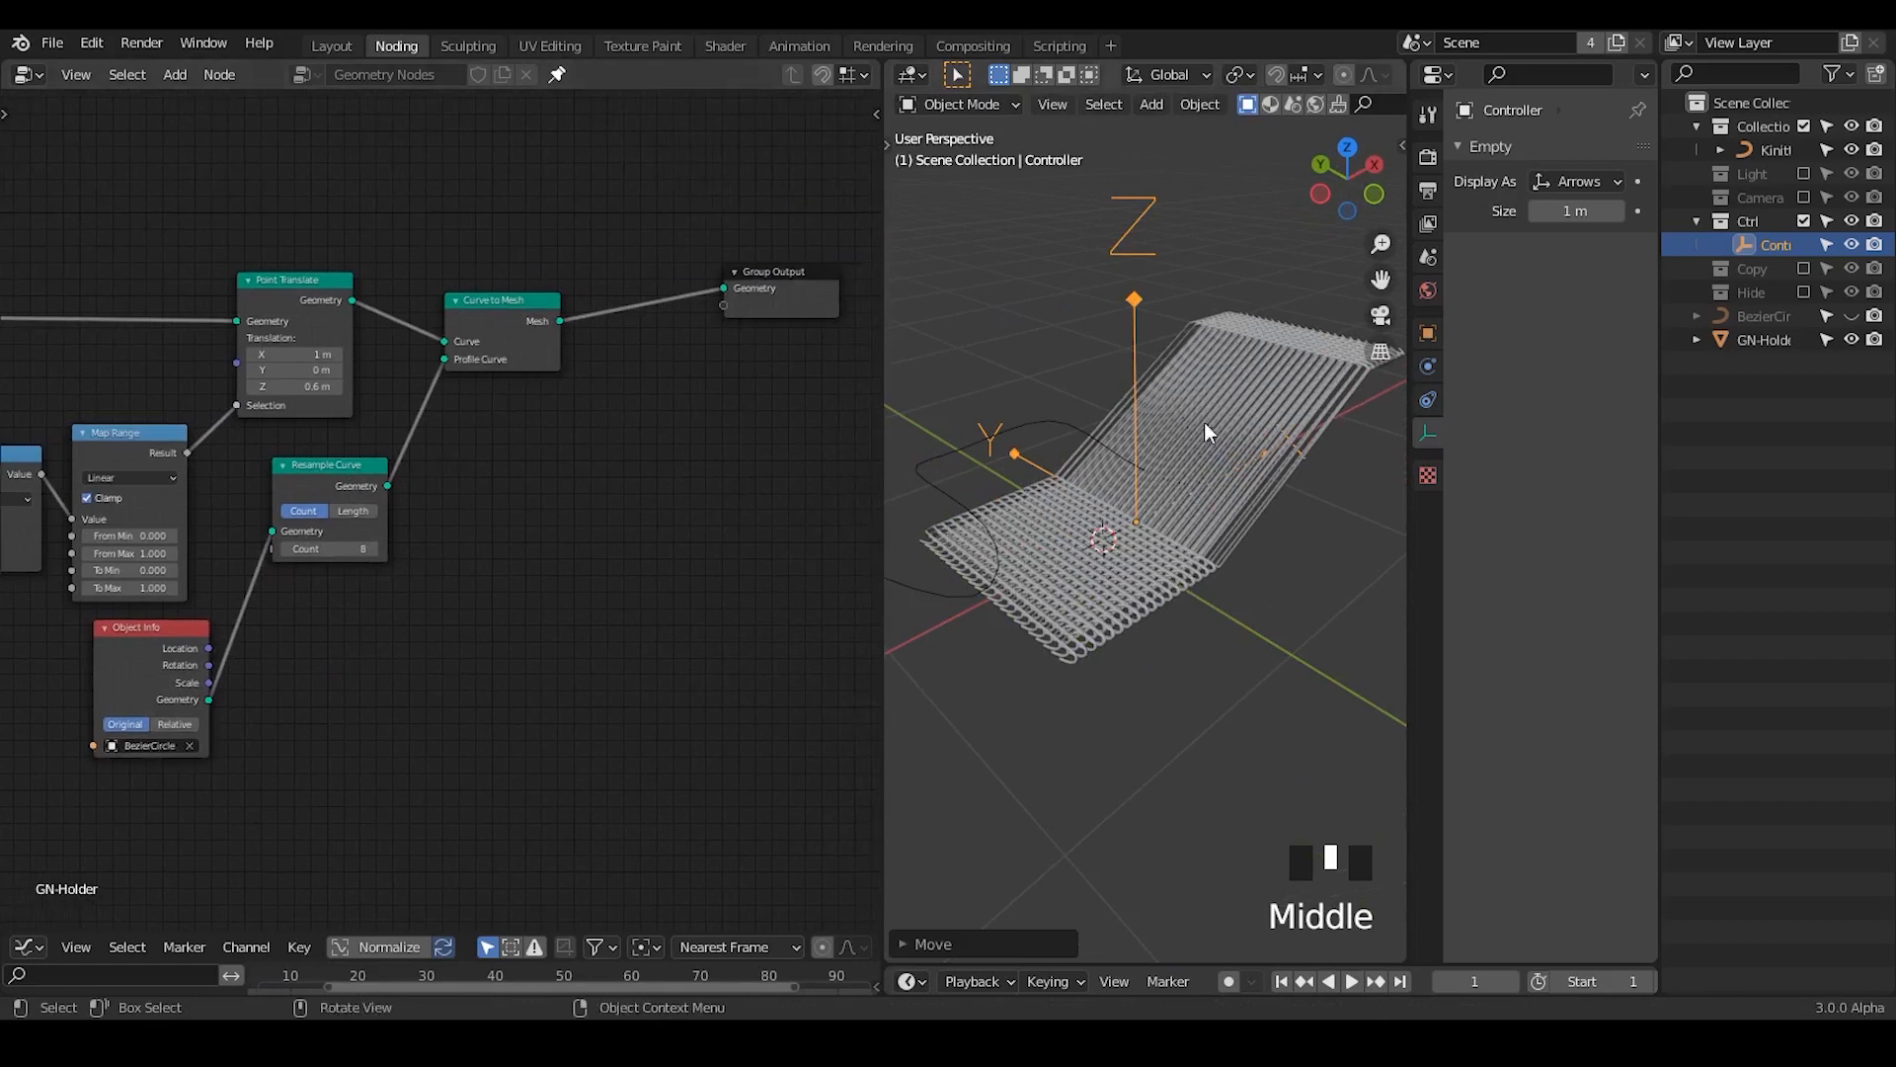
middle_drag(1169, 517, 1251, 496)
middle_drag(274, 527, 567, 400)
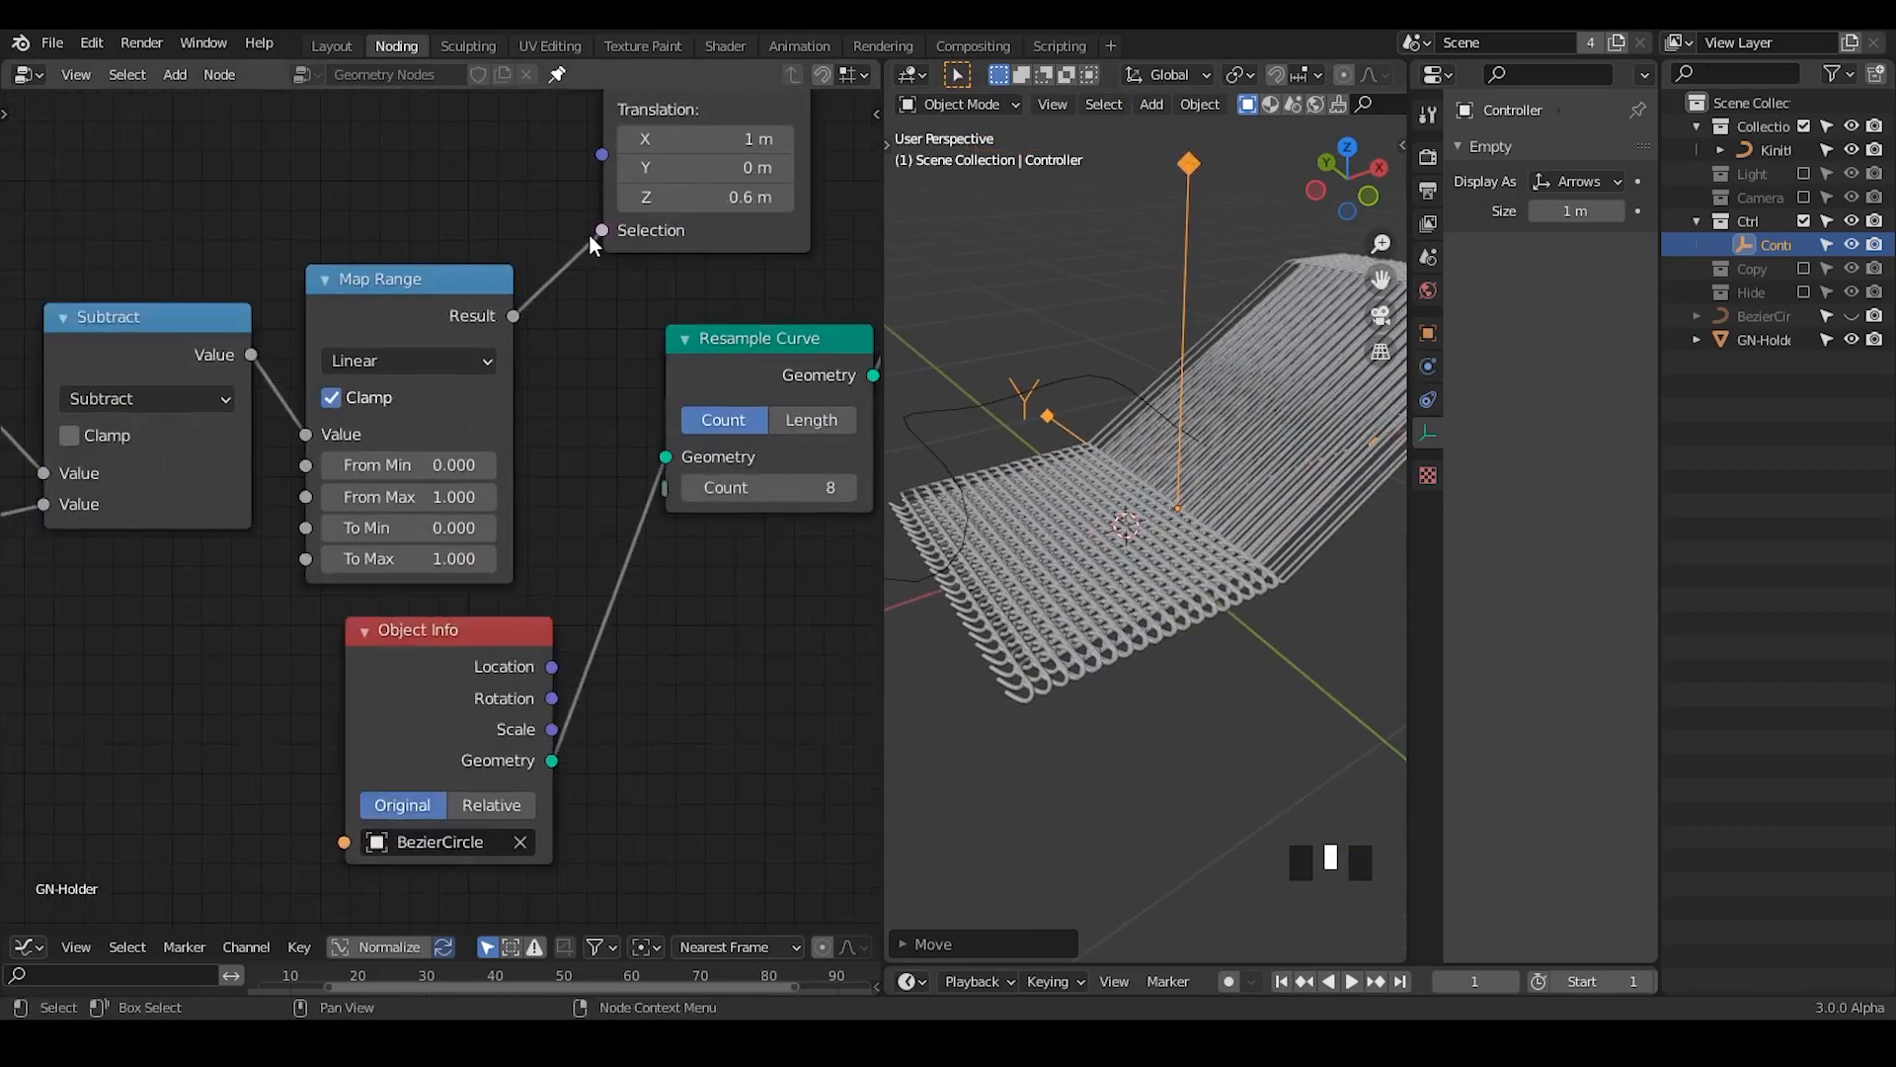
middle_drag(589, 233, 459, 328)
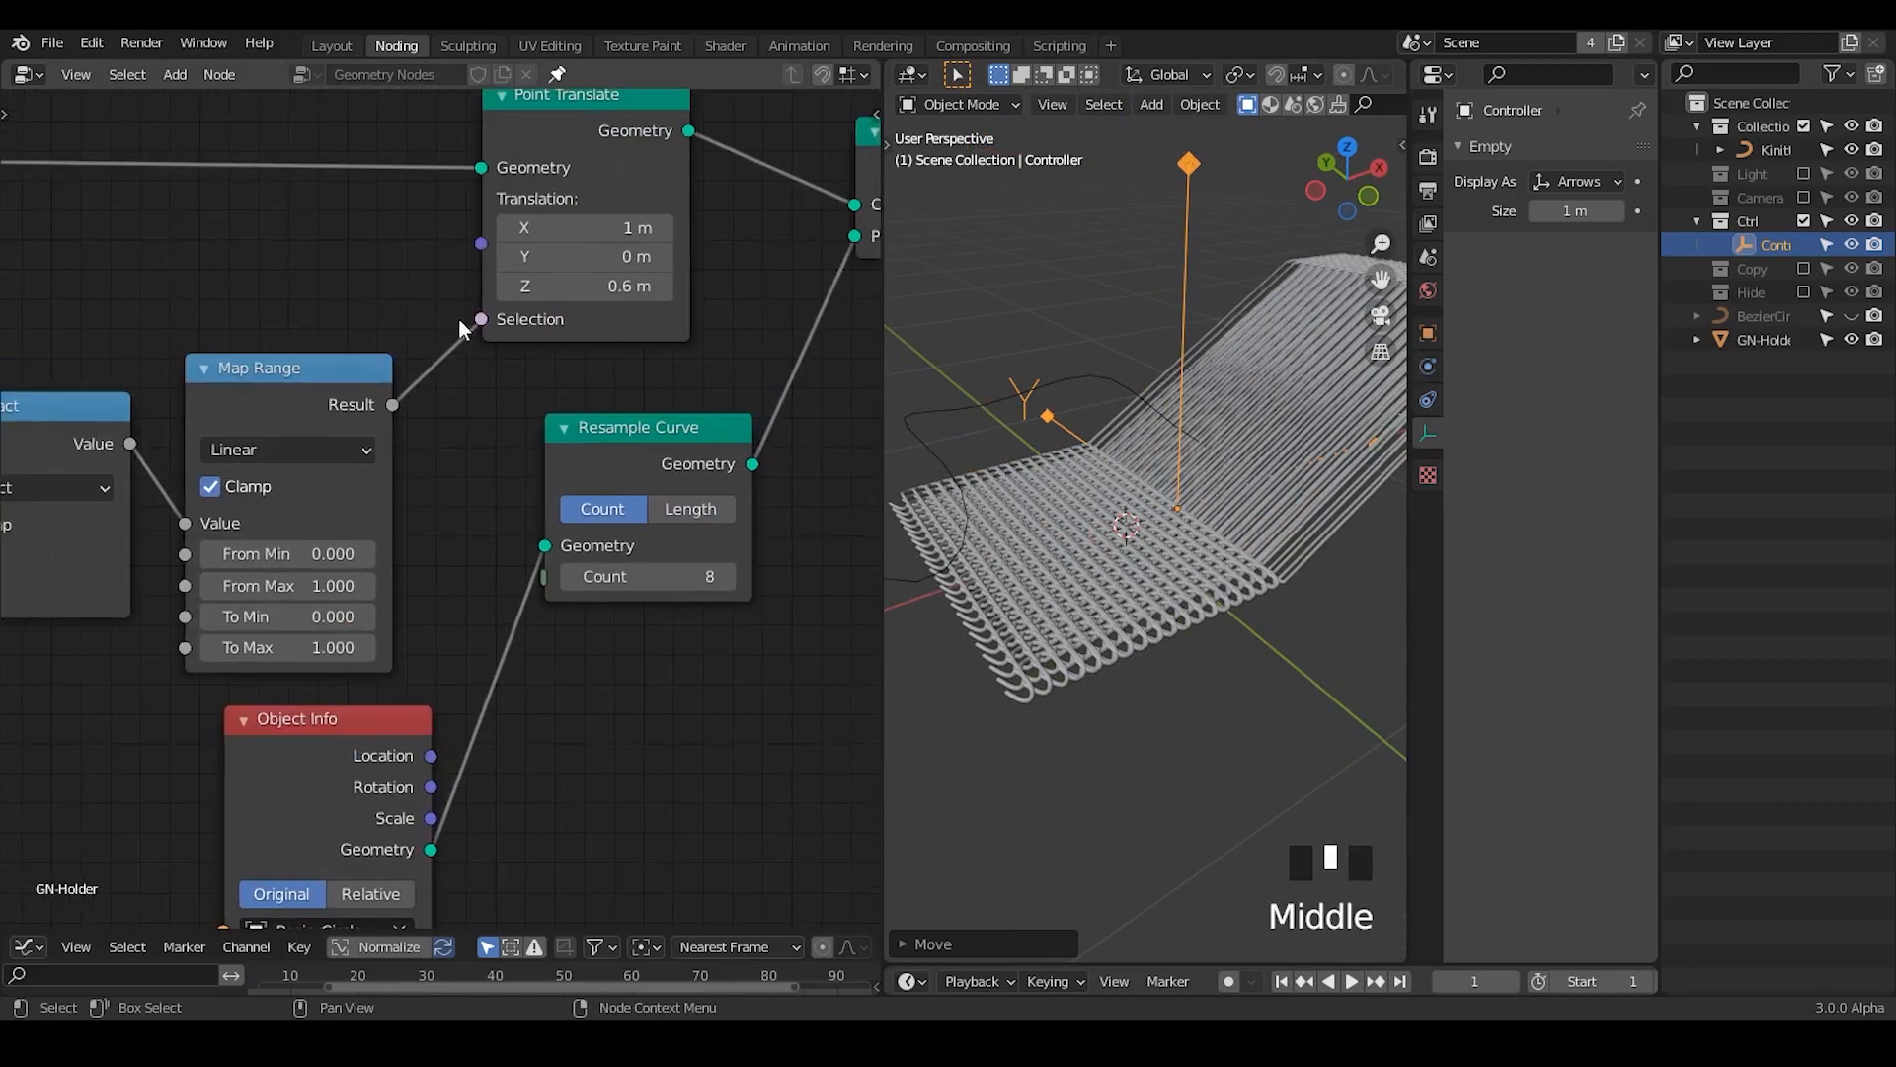
middle_drag(482, 431, 415, 389)
middle_drag(555, 525, 483, 441)
key(d)
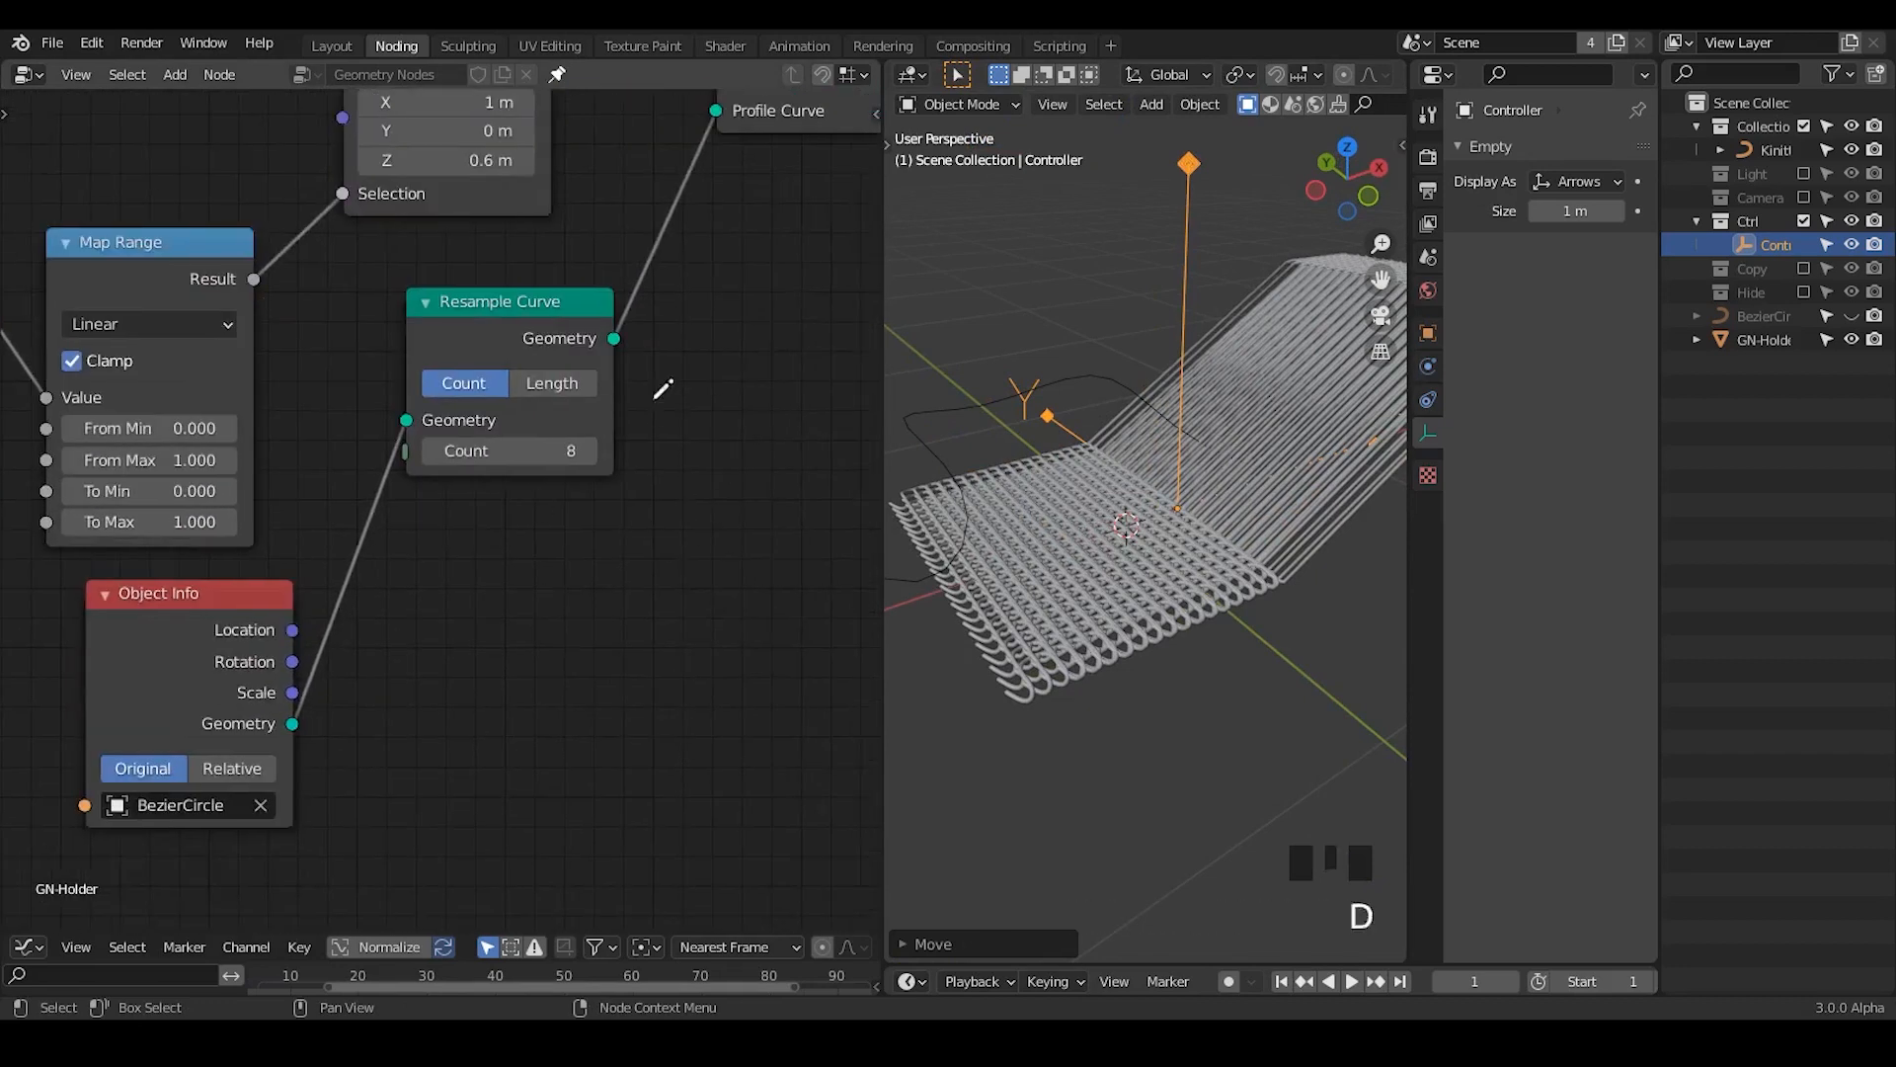
drag(652, 401, 700, 478)
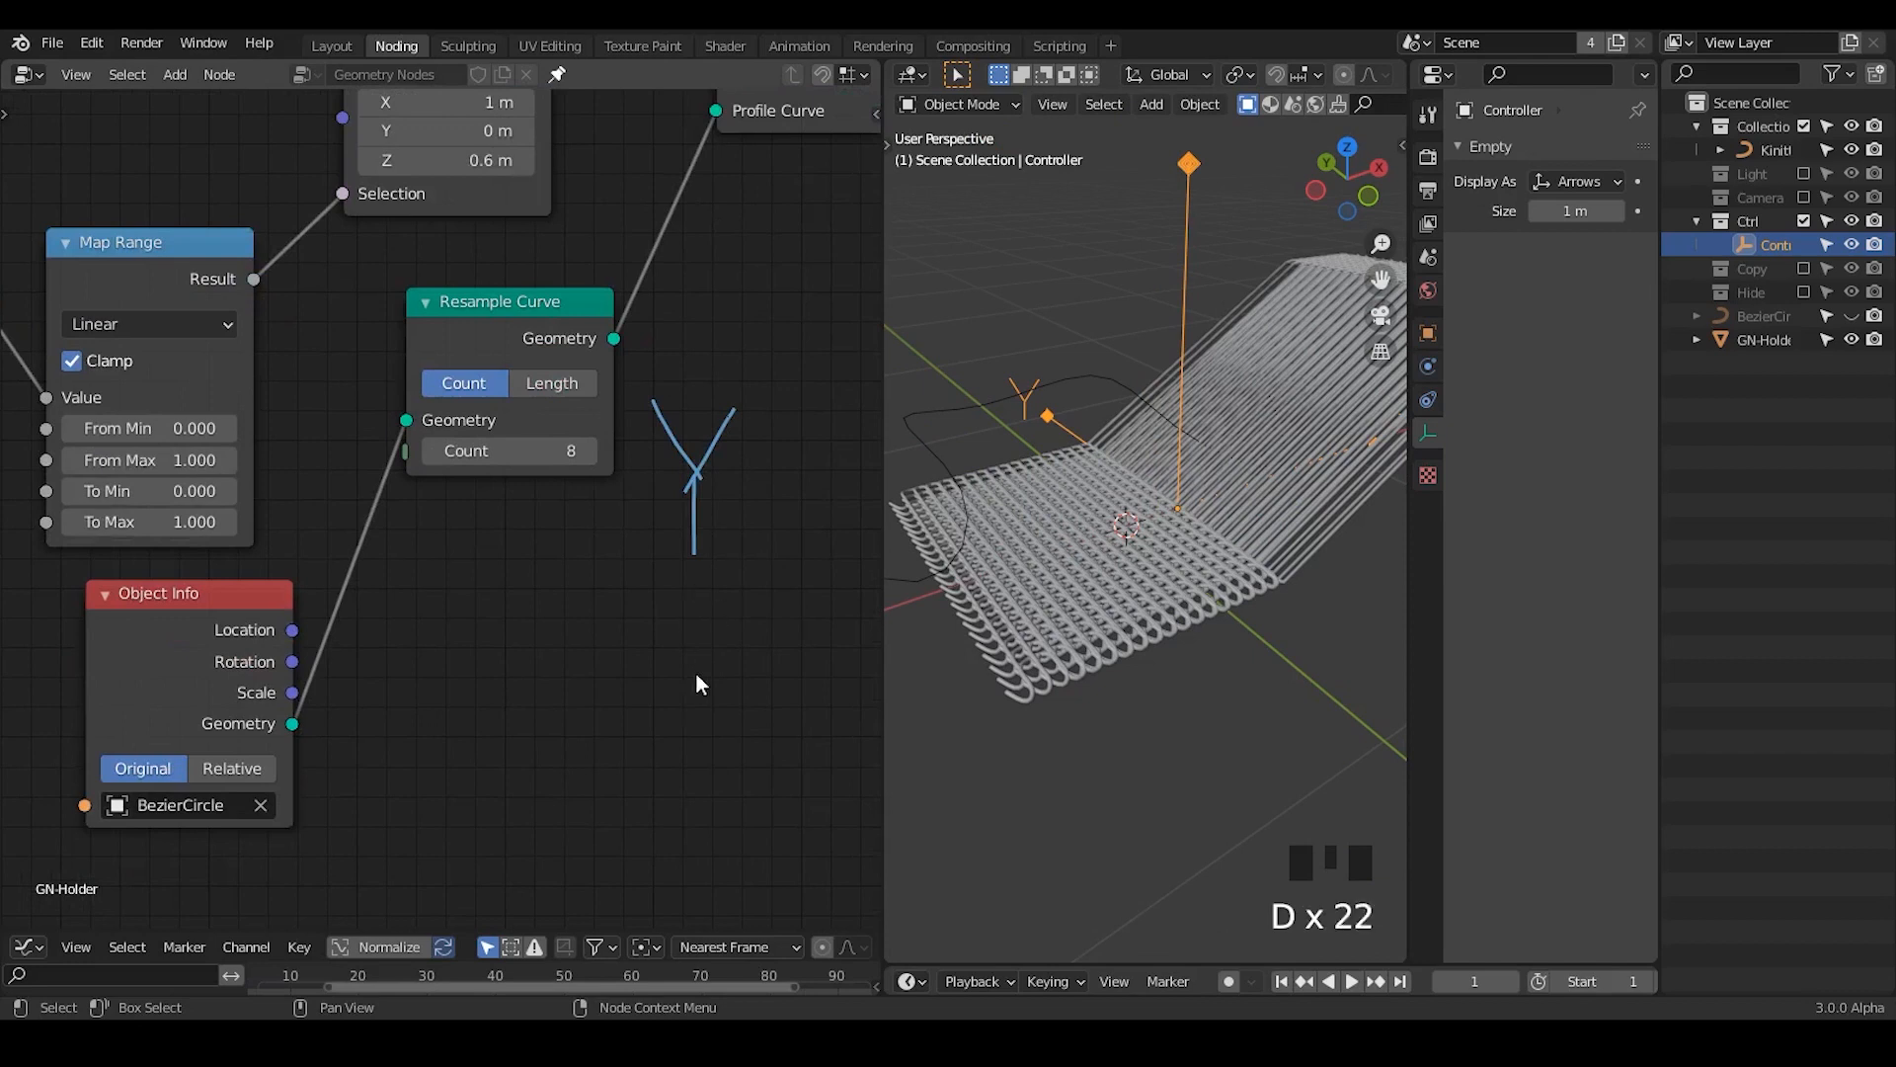
ctrl+scroll(1252, 515, down, 2)
ctrl+middle_drag(1253, 516, 1258, 399)
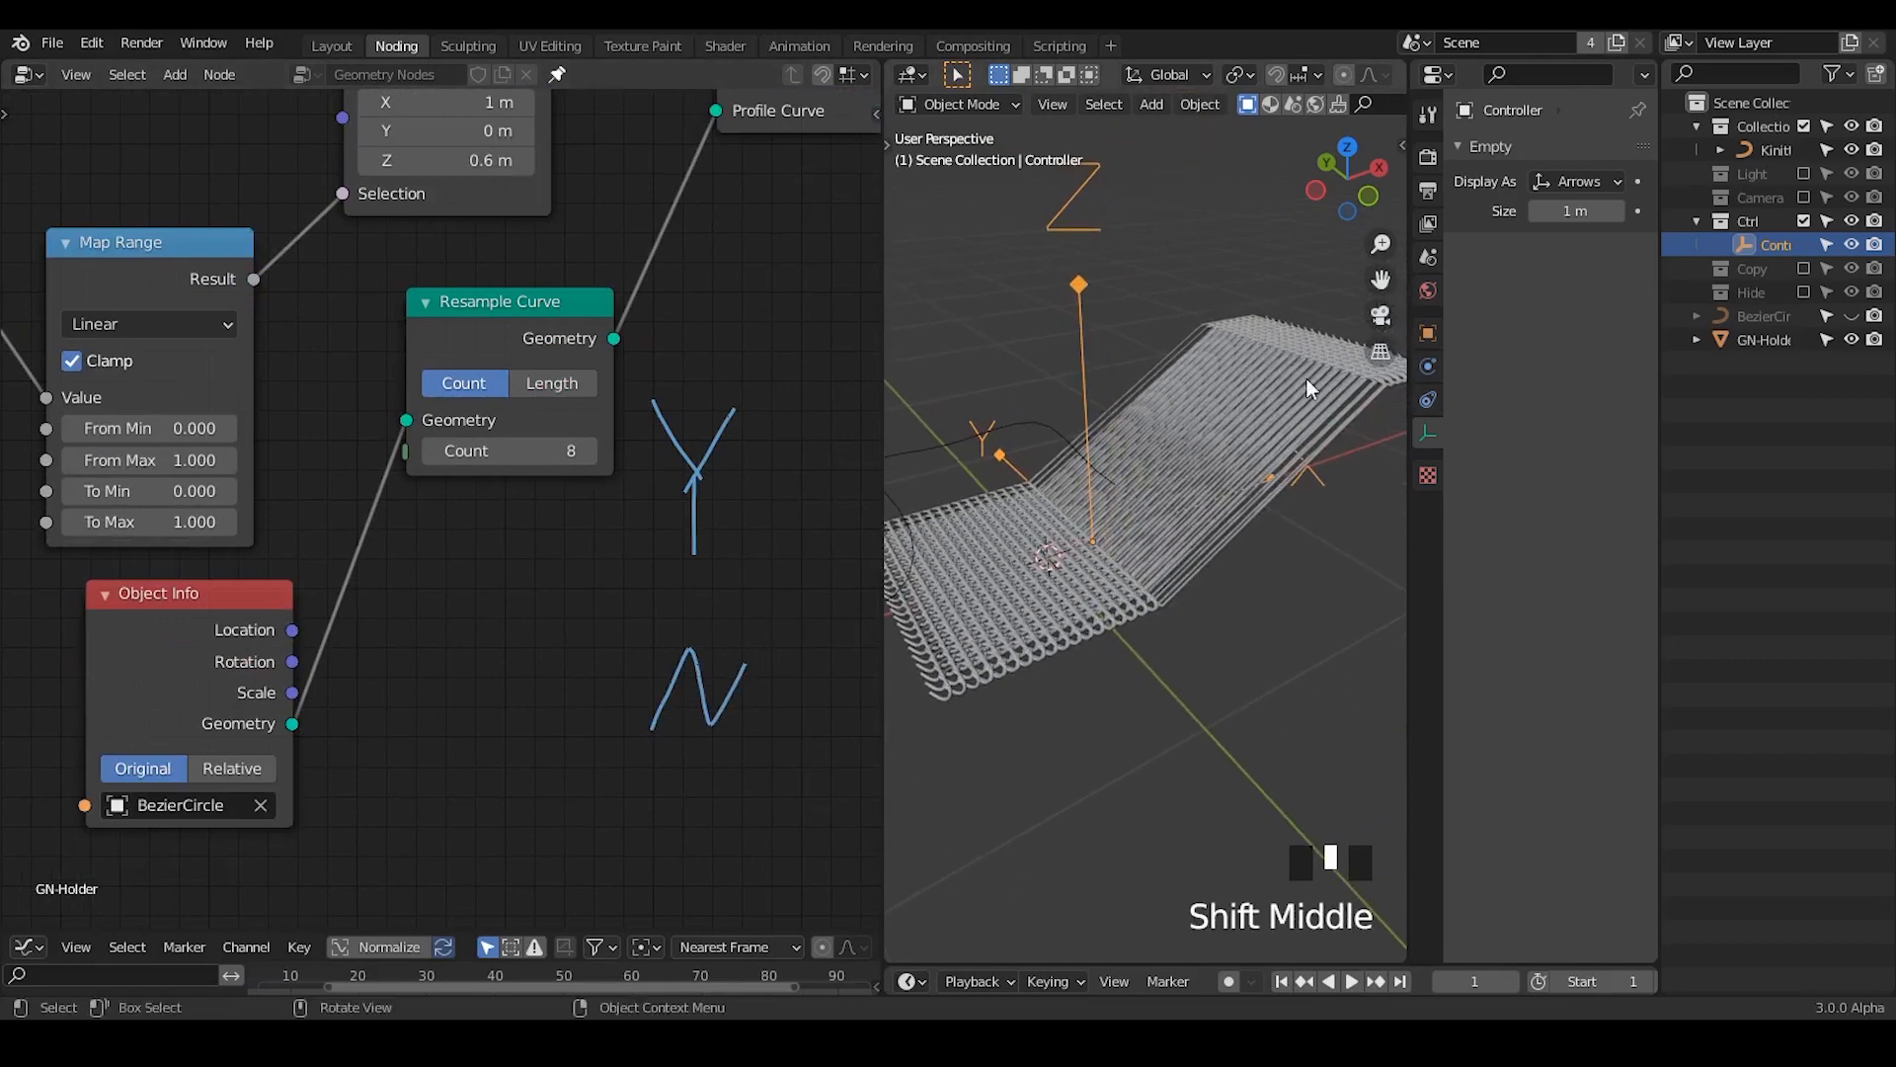
middle_drag(1201, 566, 1187, 369)
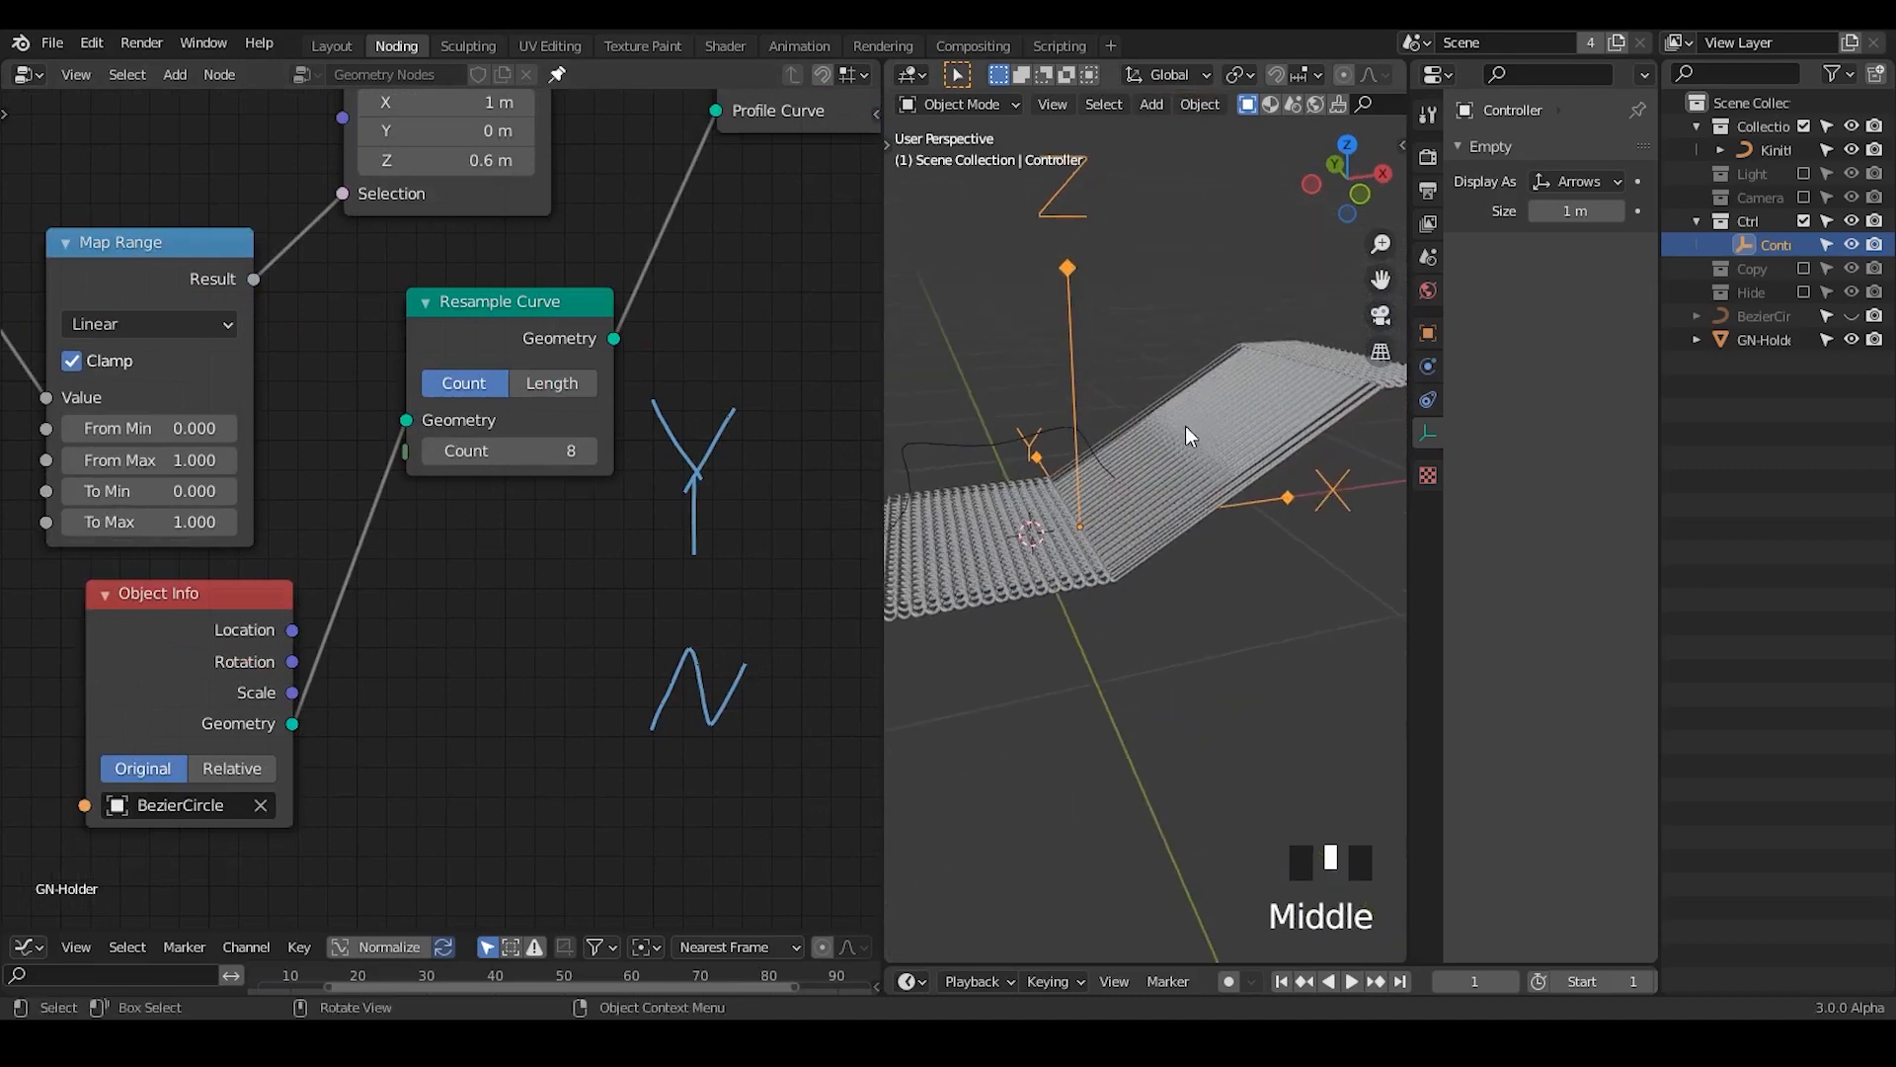
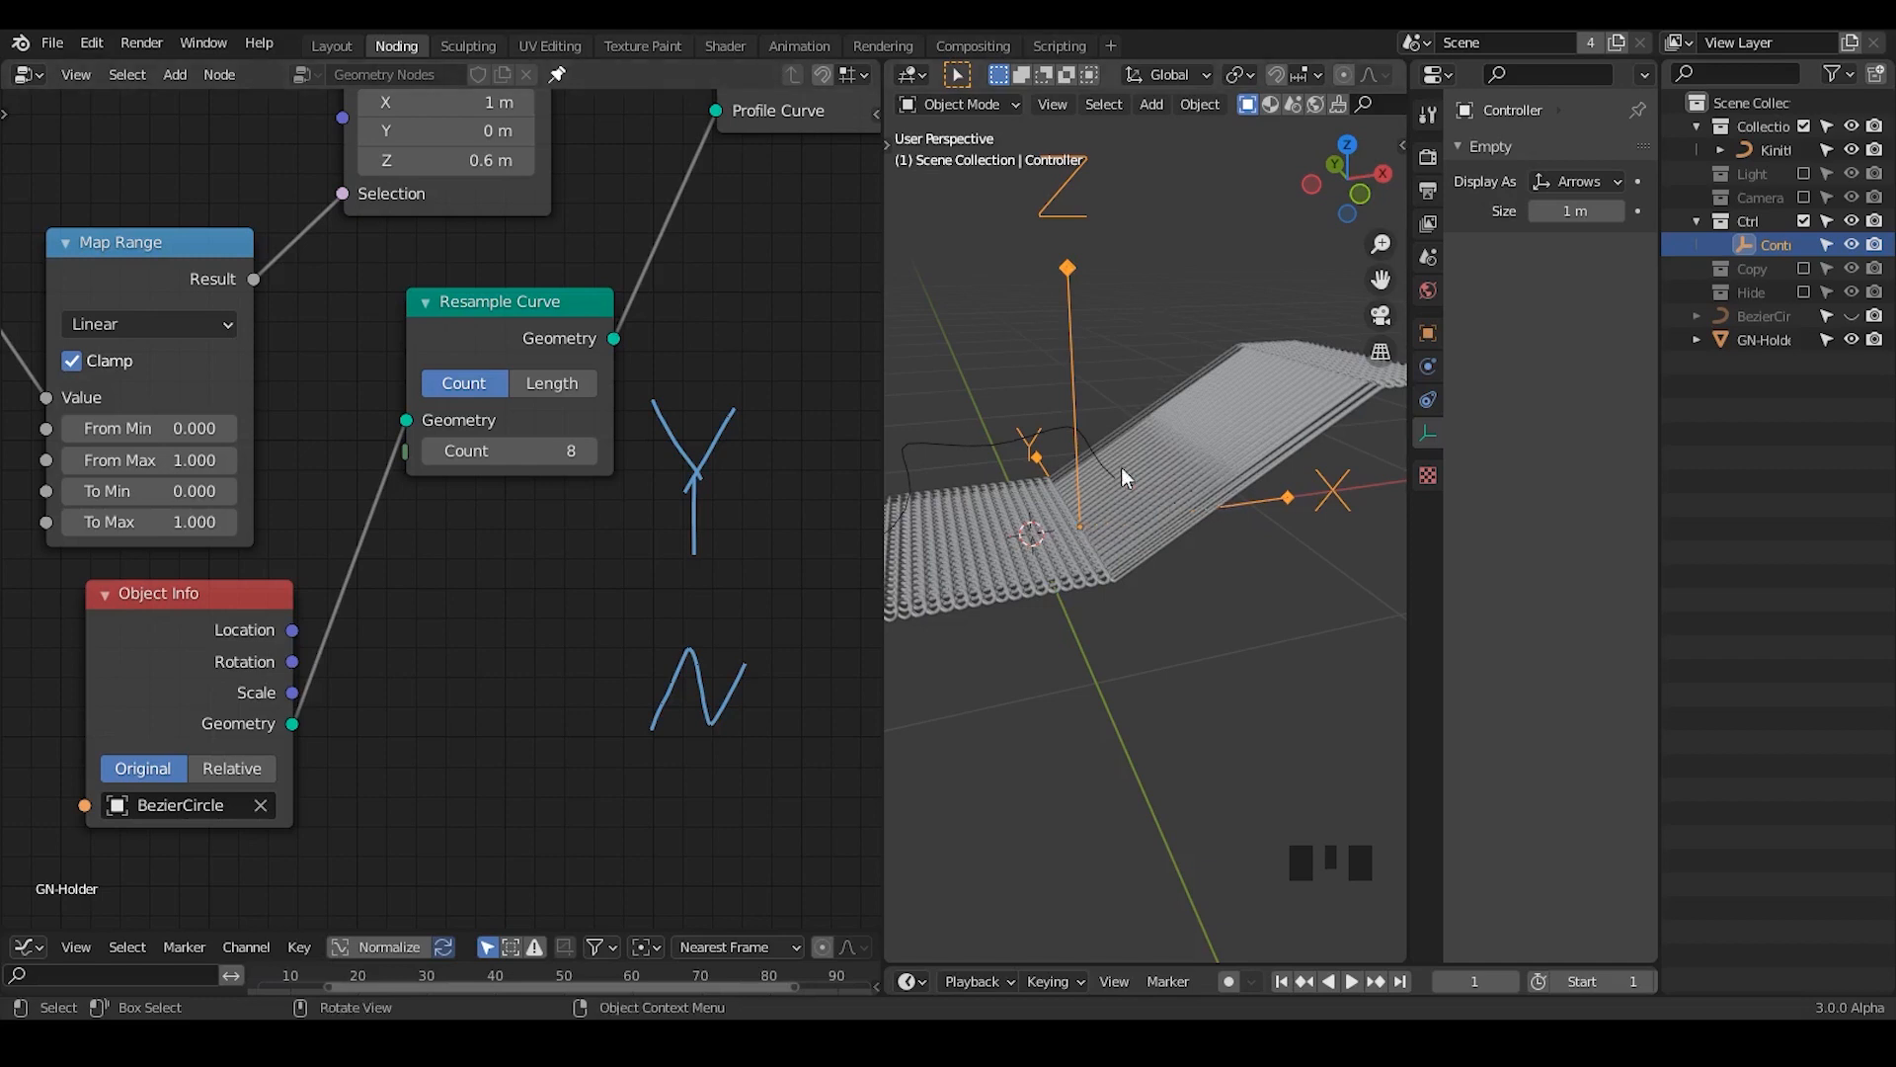
- Reposition the Subtract and Map Range nodes and disconnect the Map Range result from Point Translate's Selection
middle_drag(501, 318, 636, 442)
click(636, 441)
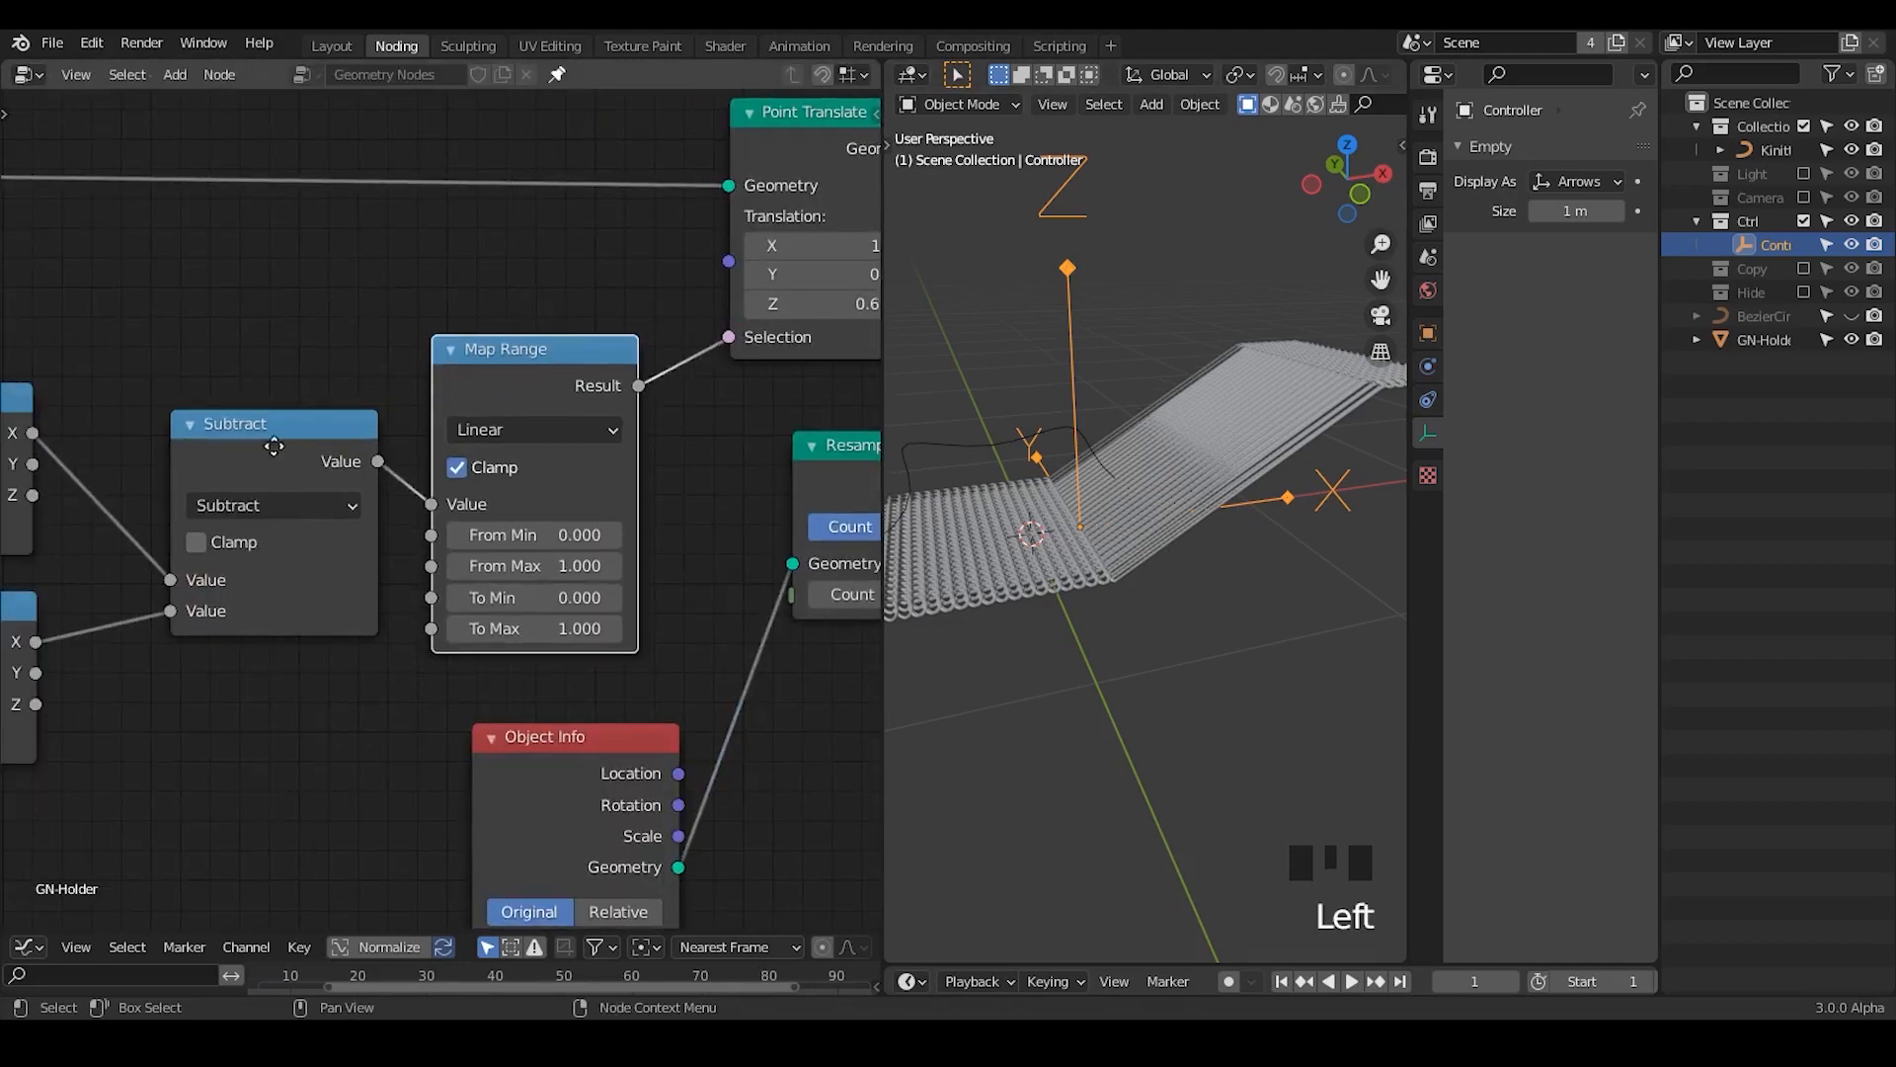
drag(281, 445, 186, 479)
drag(553, 358, 489, 370)
drag(729, 338, 732, 425)
middle_drag(780, 427, 732, 460)
- Add a Combine XYZ node above Map Range with X set to 1 and Z to 0.6
key(ctrl+a)
text(com)
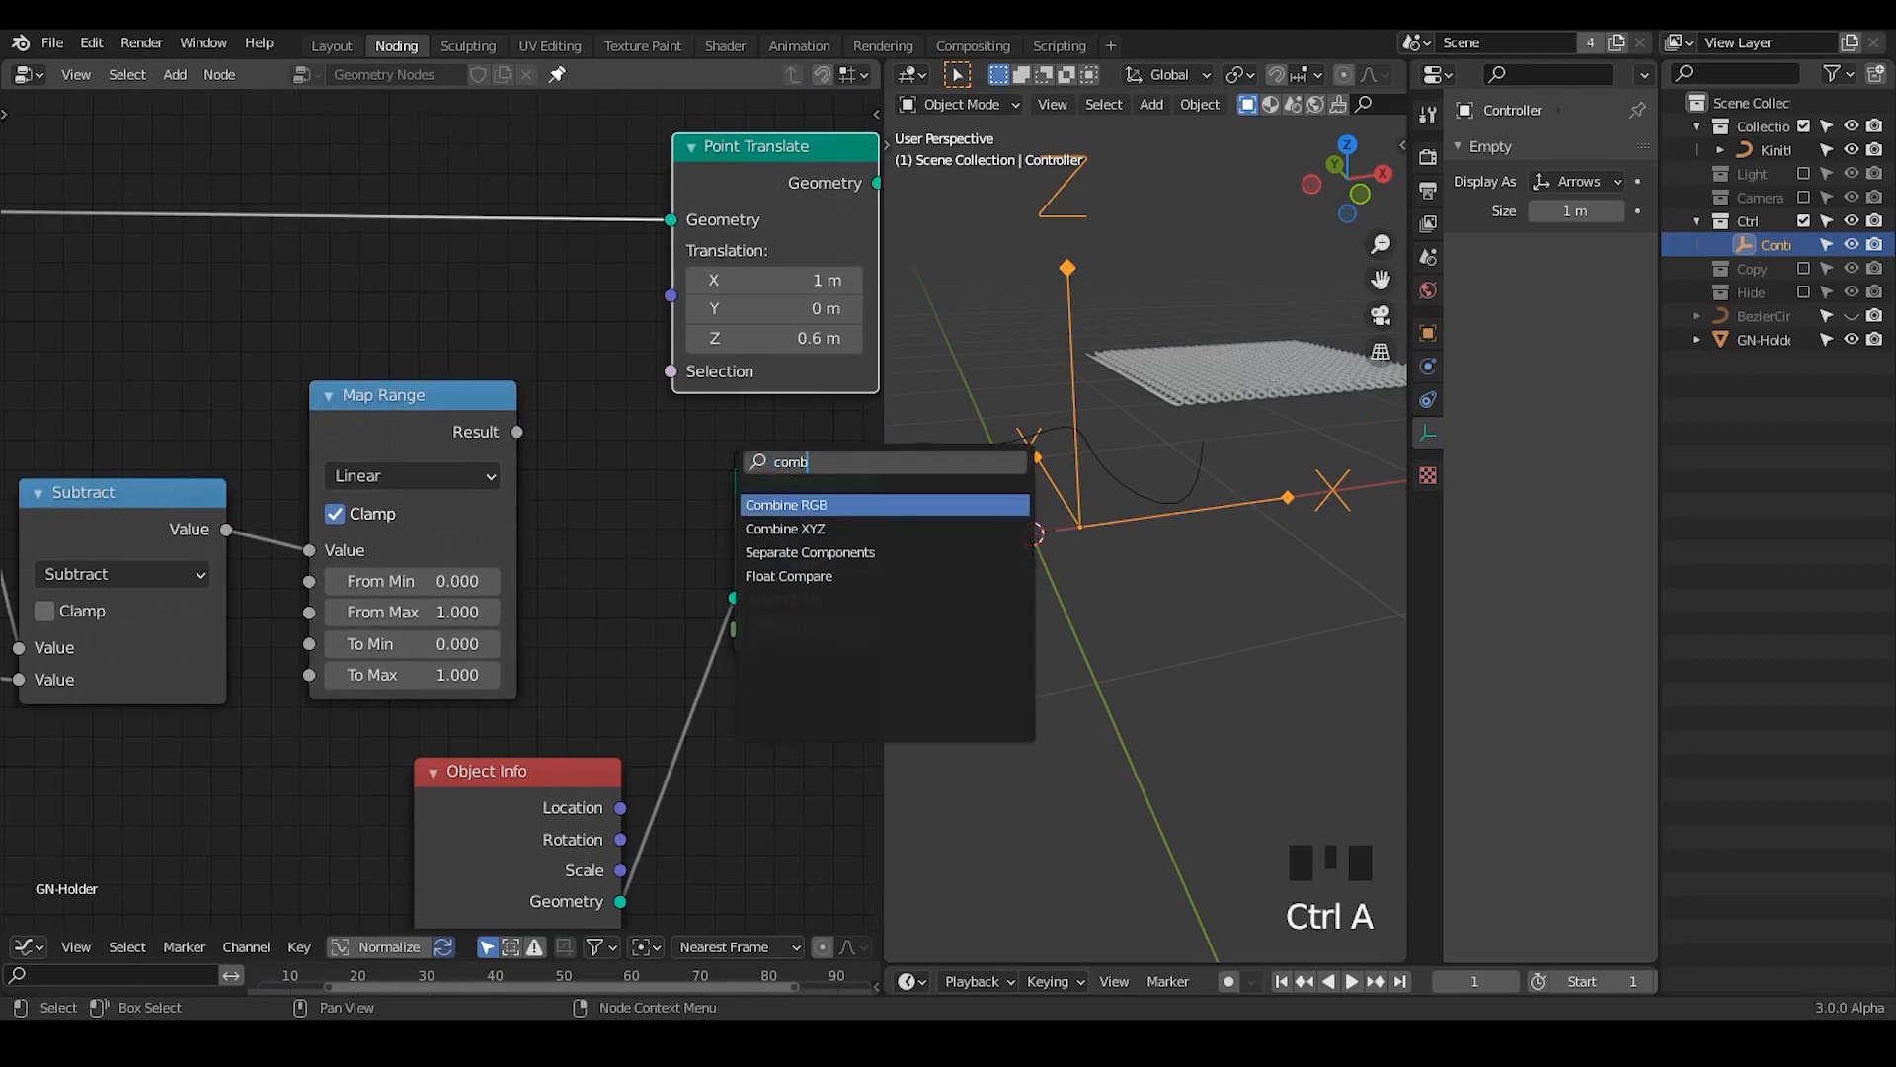
text(bine v)
key(BackSpace)
text(xyz)
key(Return)
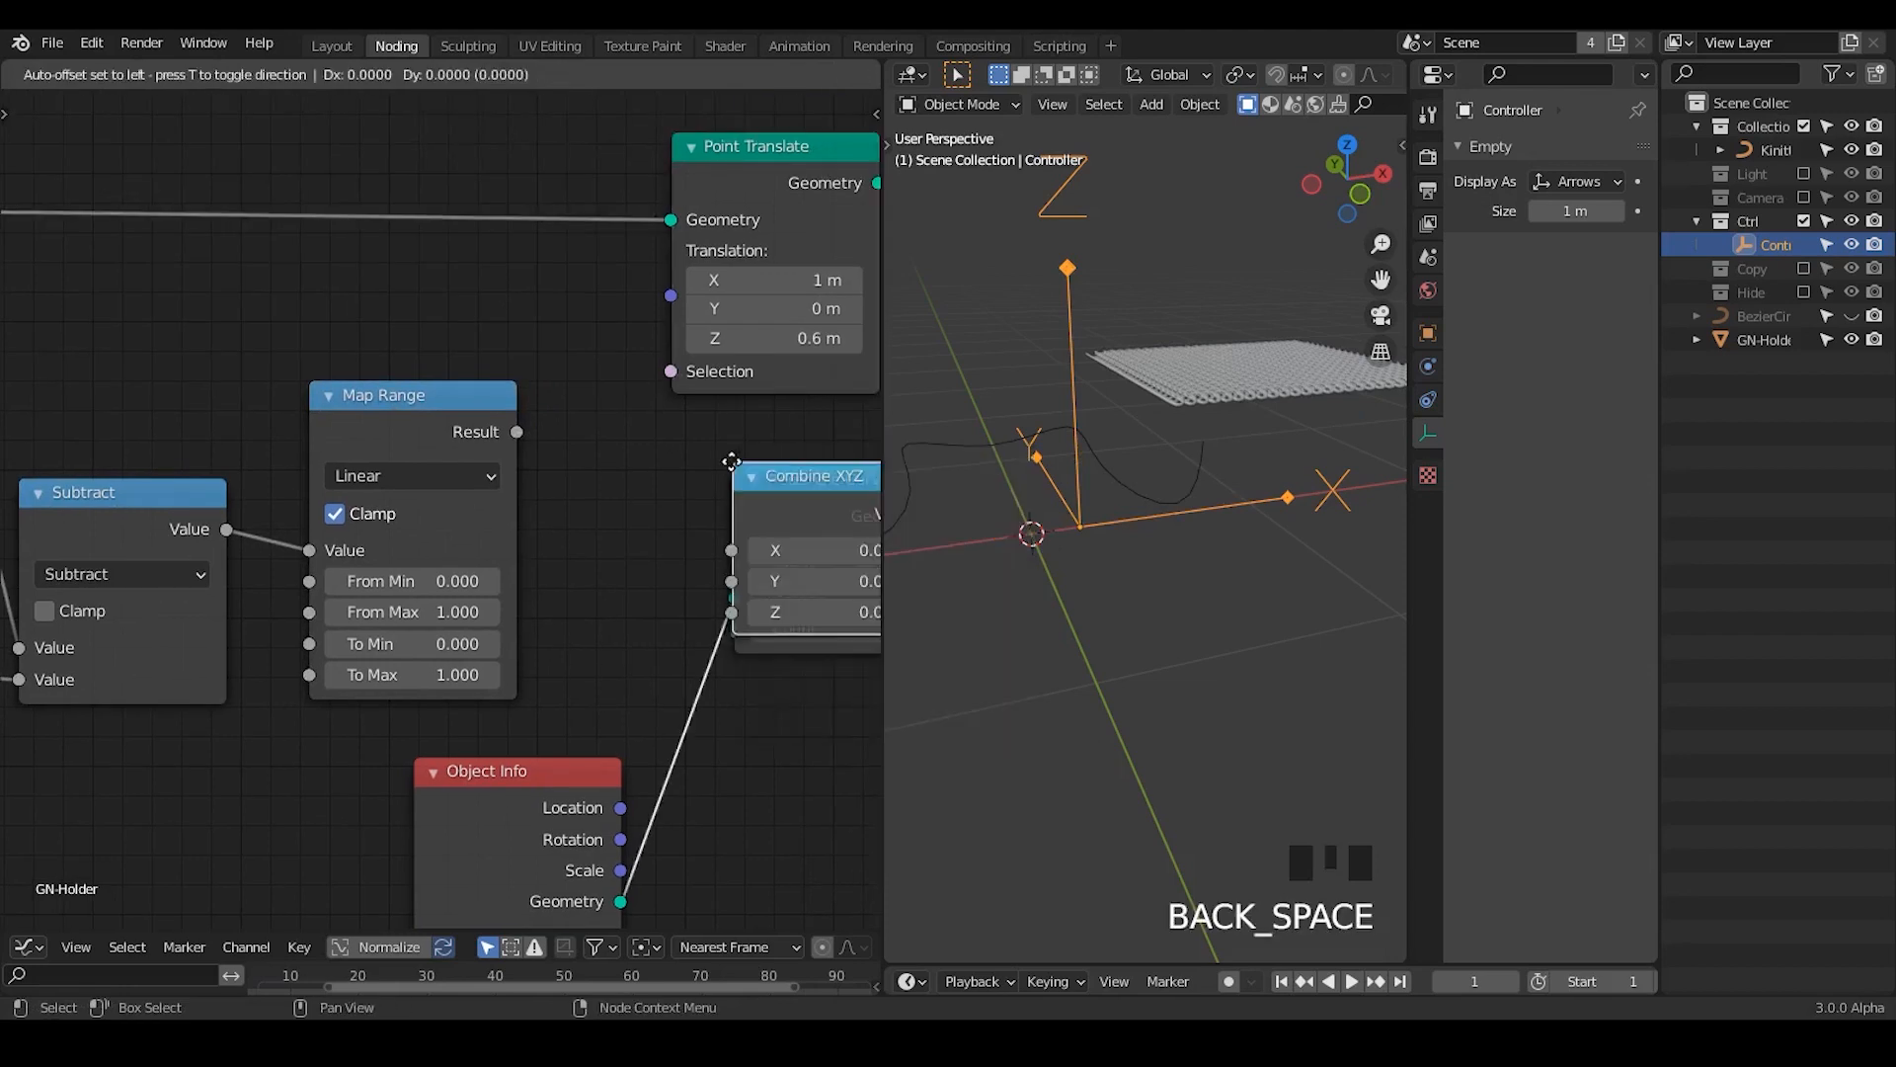
click(210, 255)
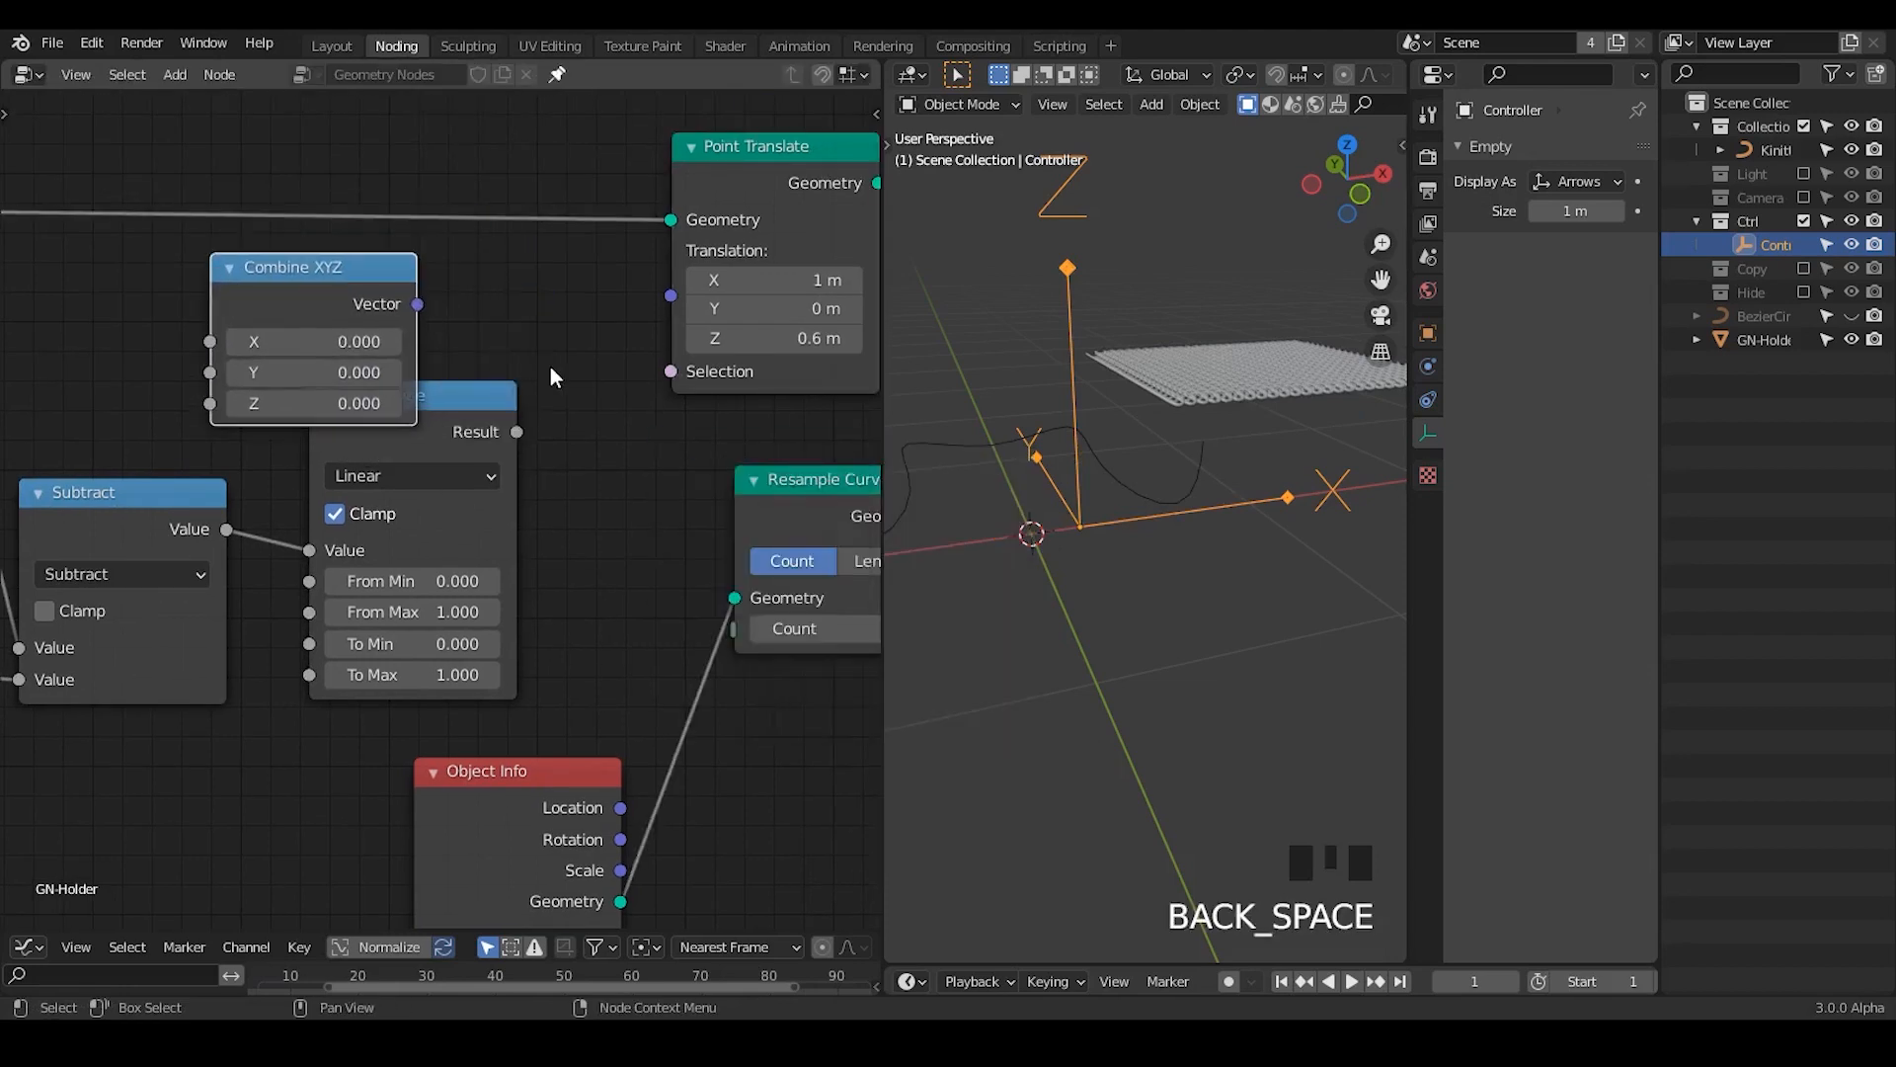
key(ctrl+a)
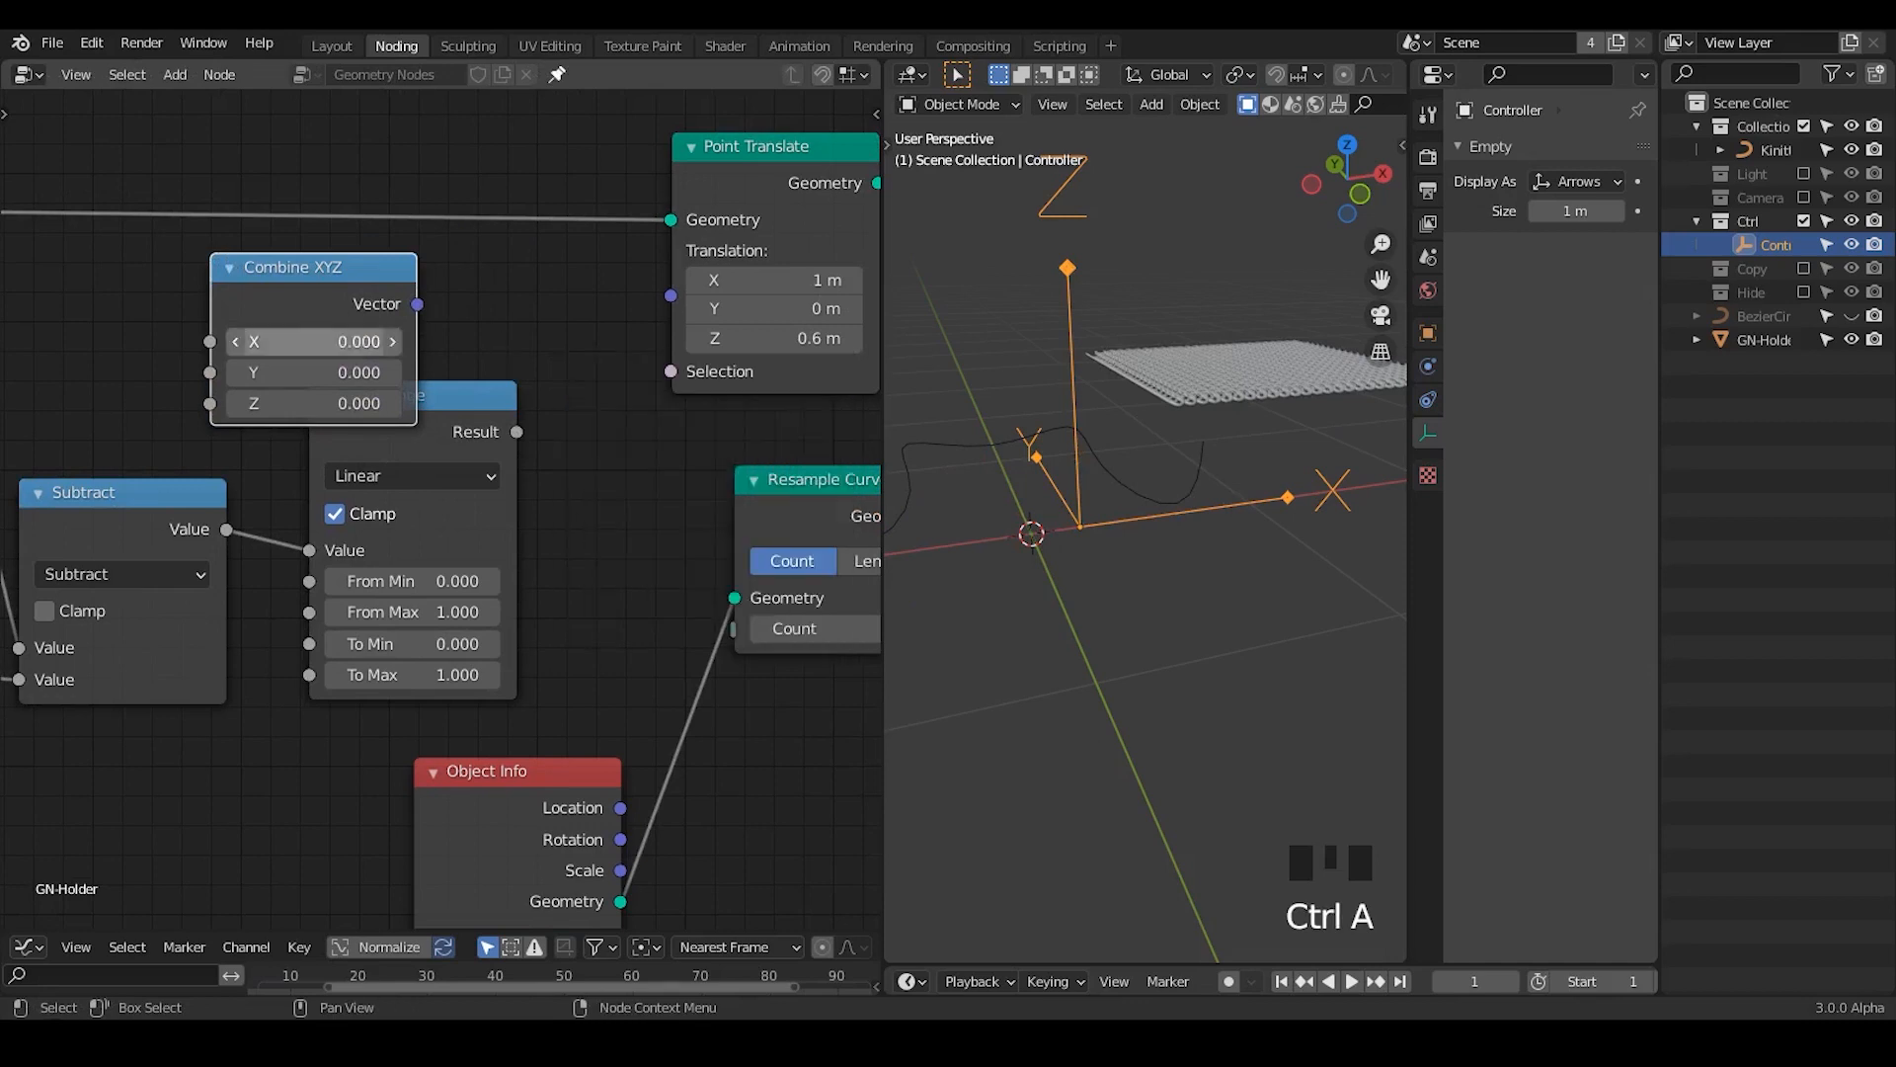
click(313, 340)
text(1)
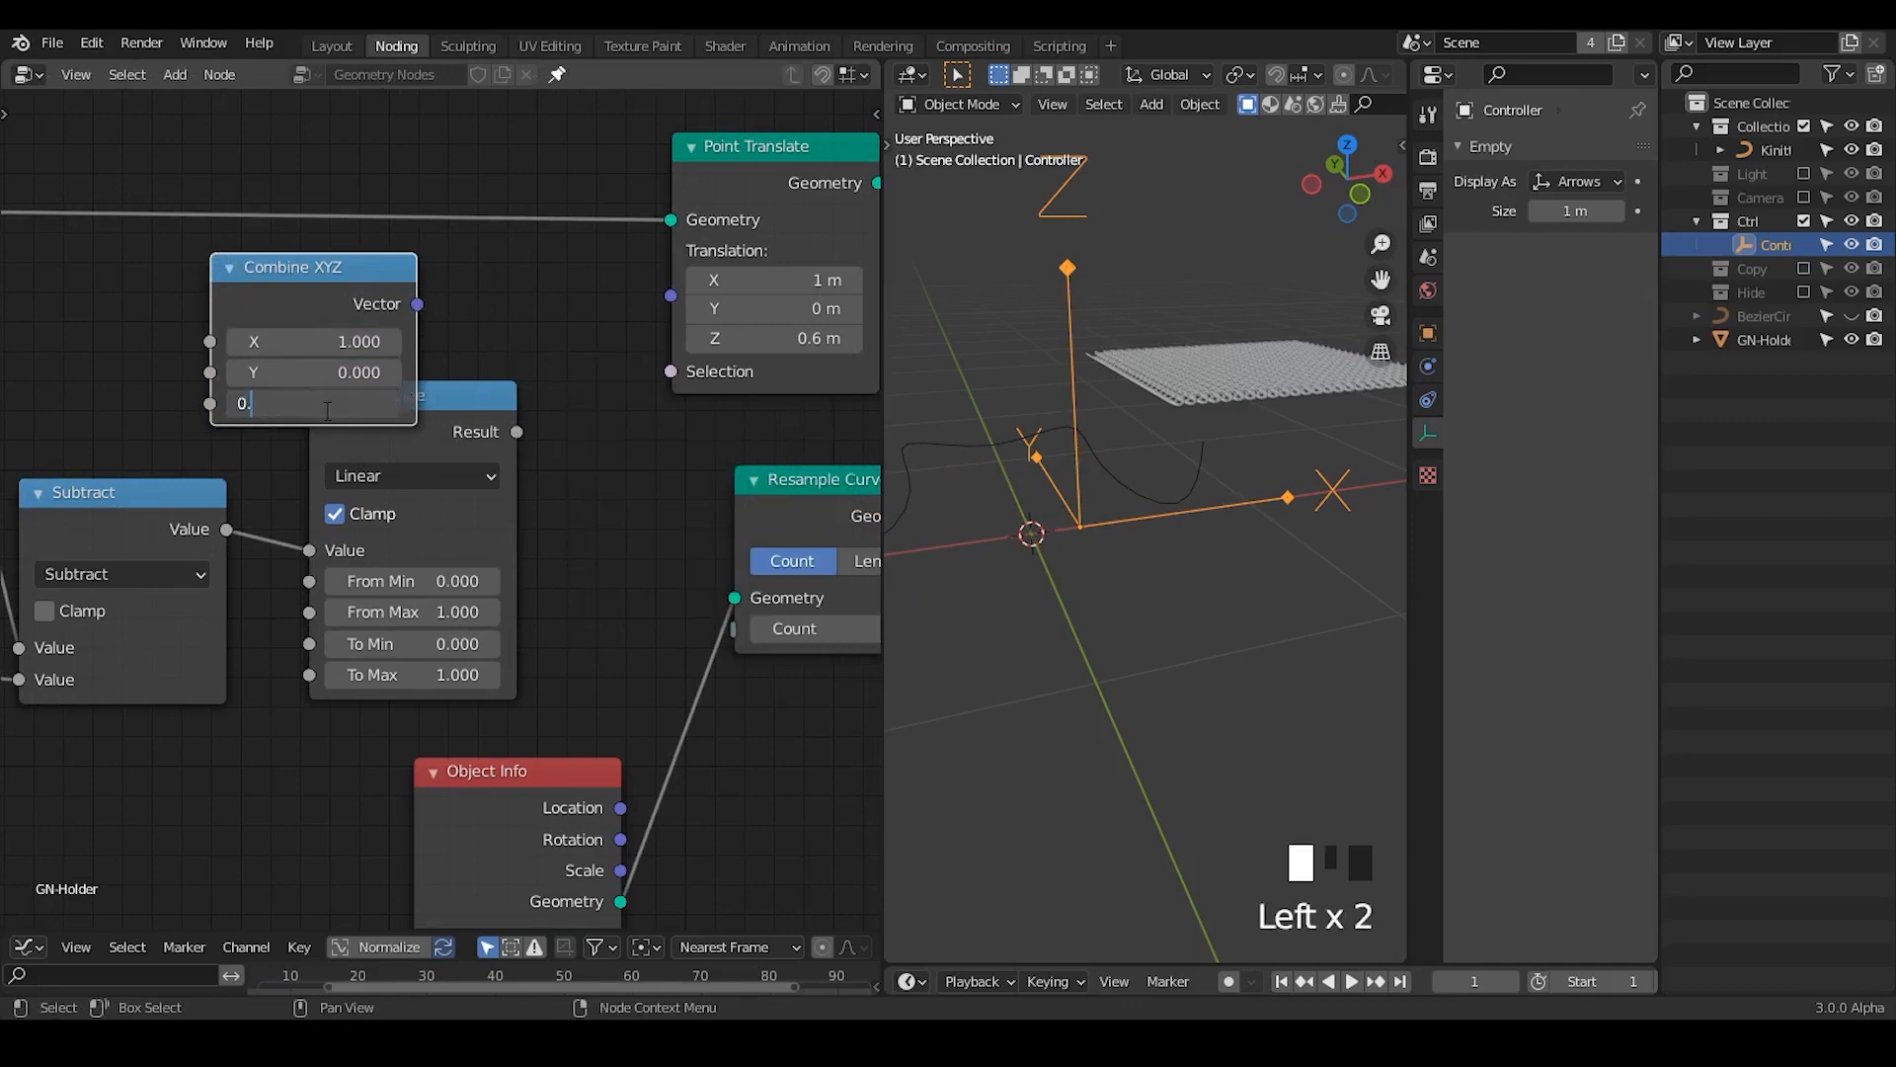
- Add a Vector Math node before Point Translate and set its operation to Scale
key(ctrl+a)
text(v)
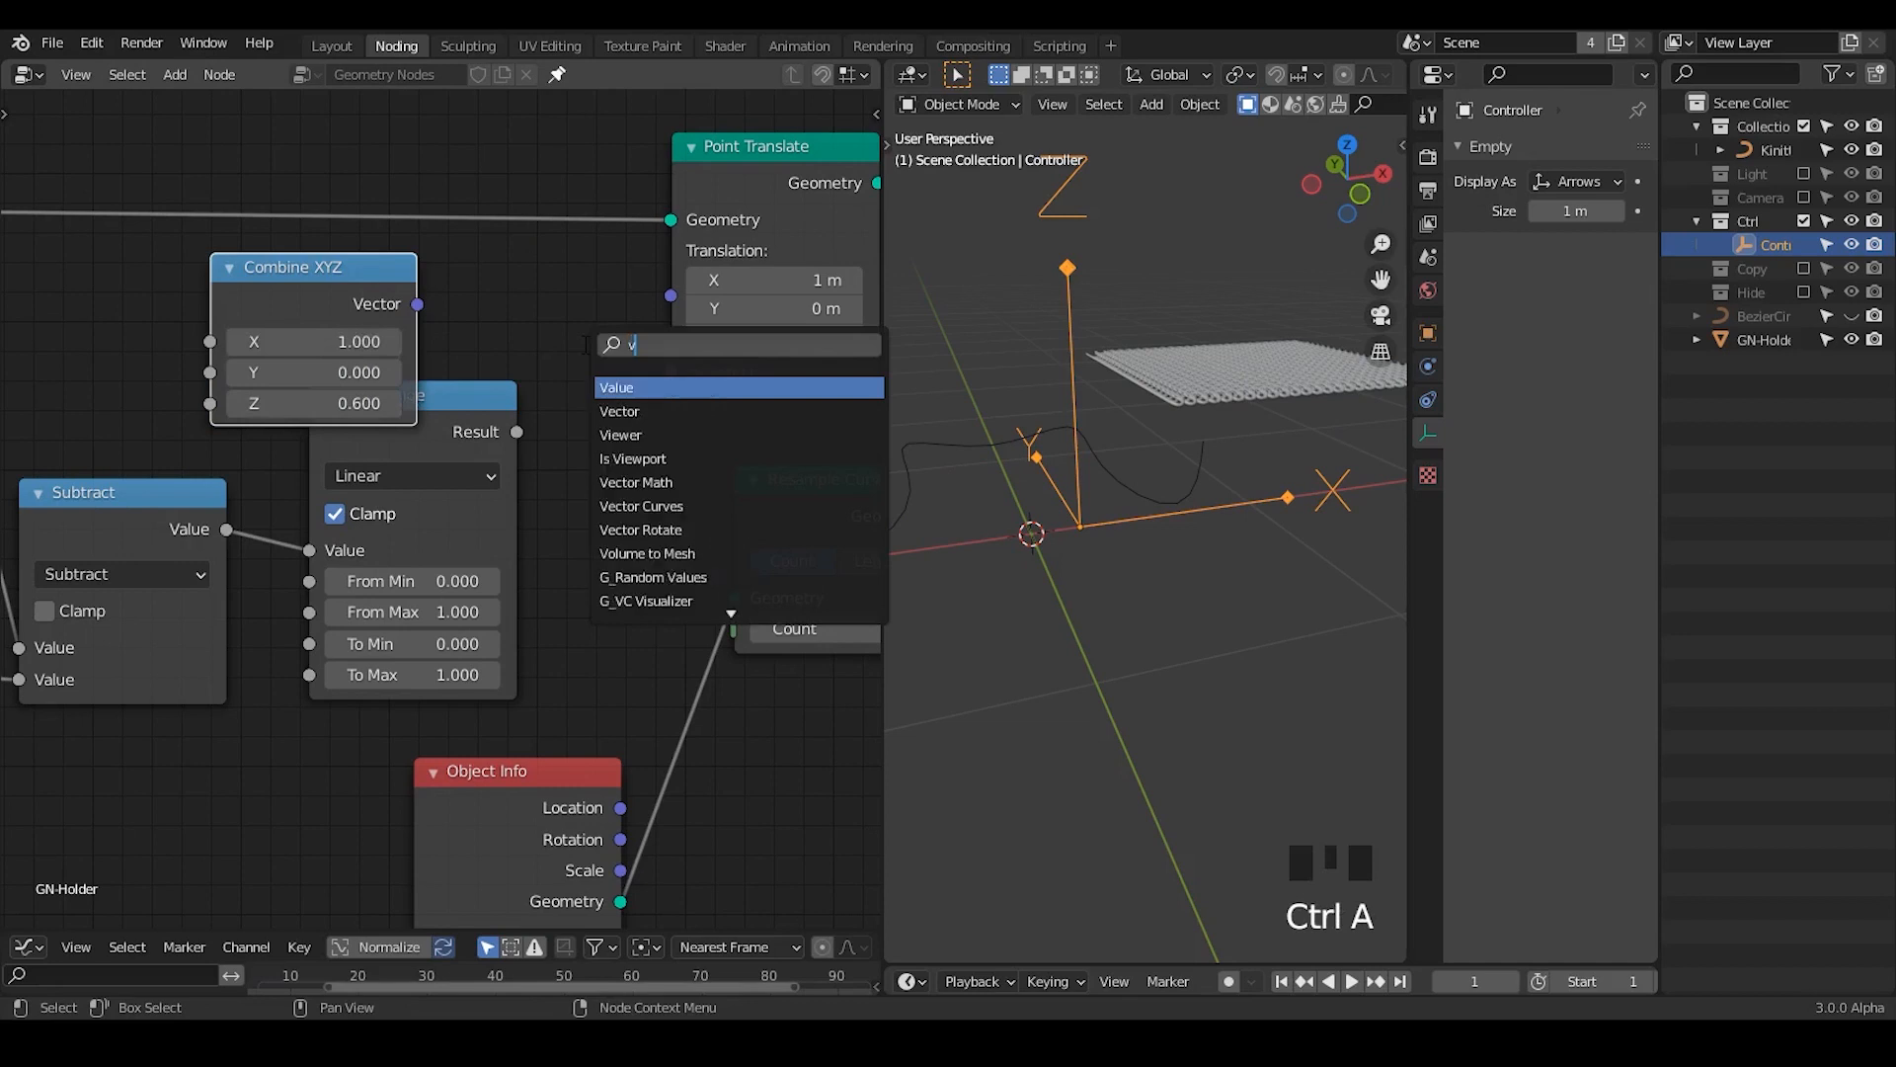
key(Return)
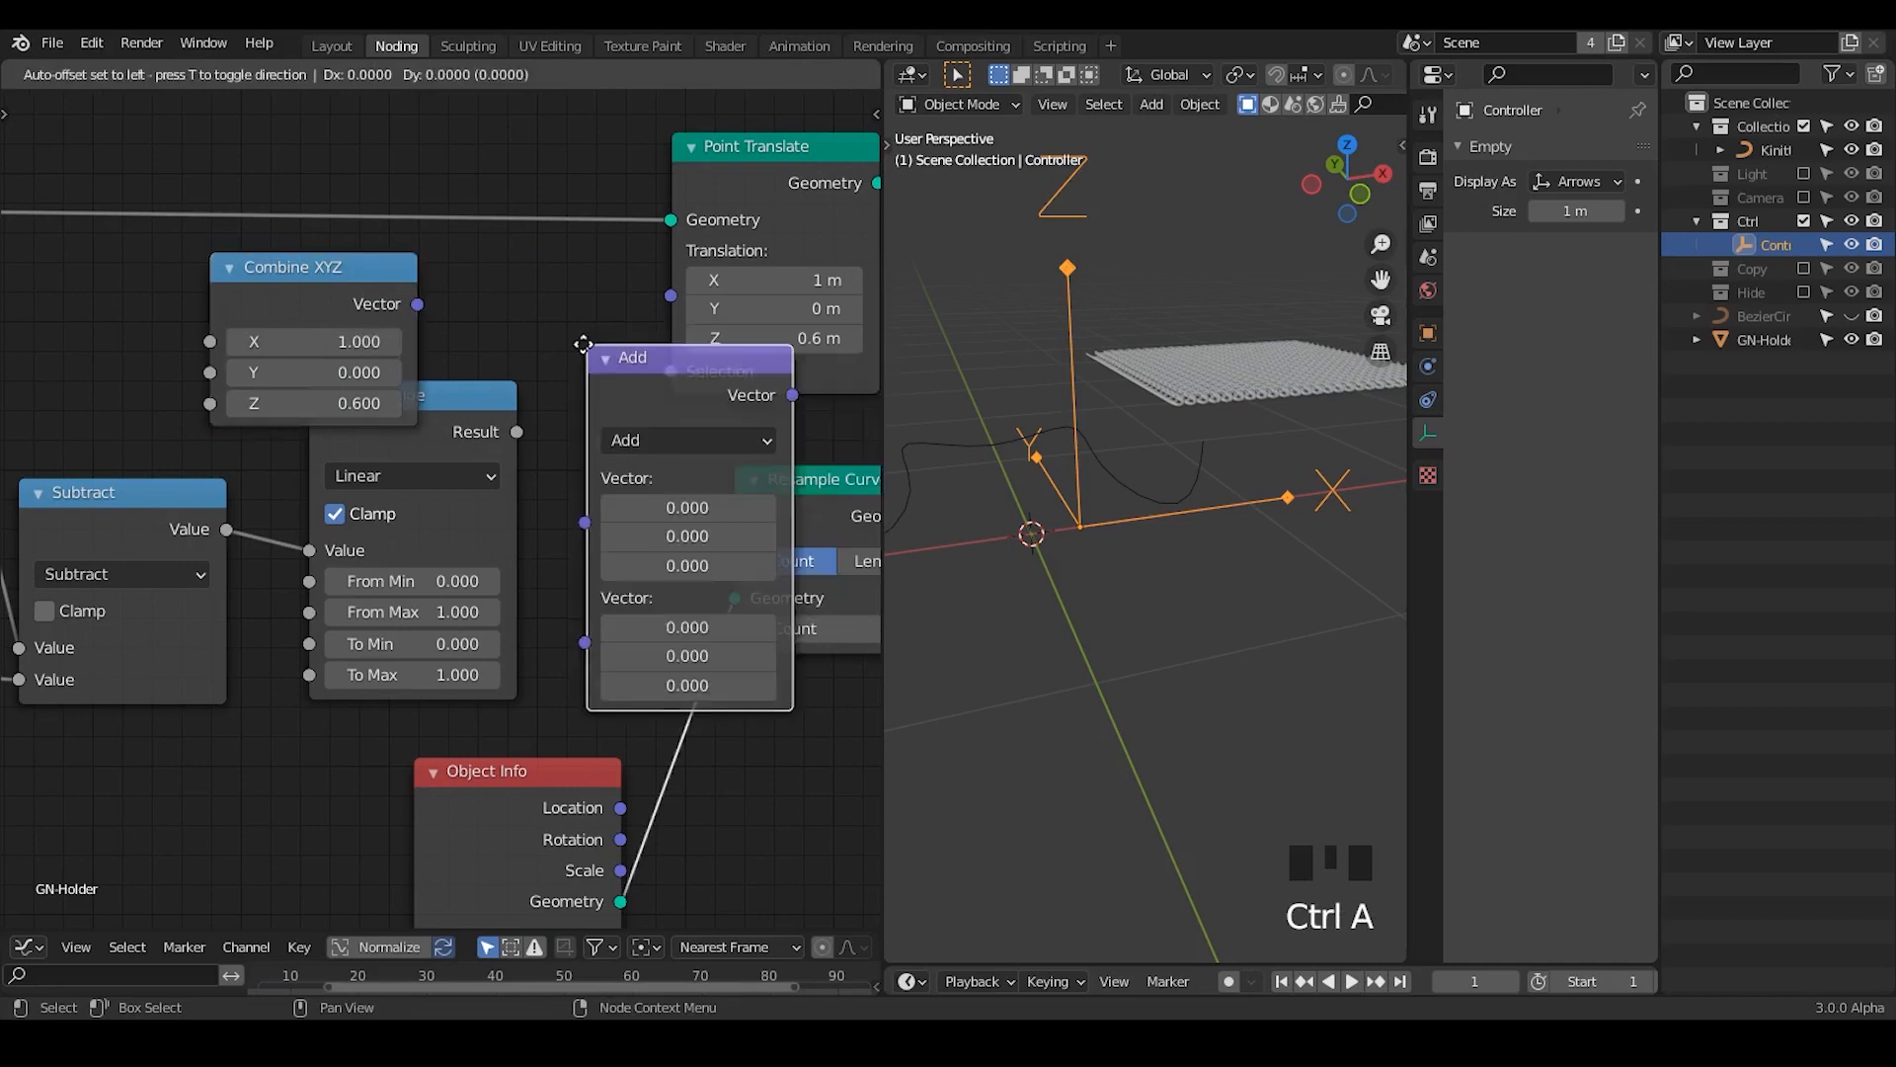
click(571, 336)
click(572, 340)
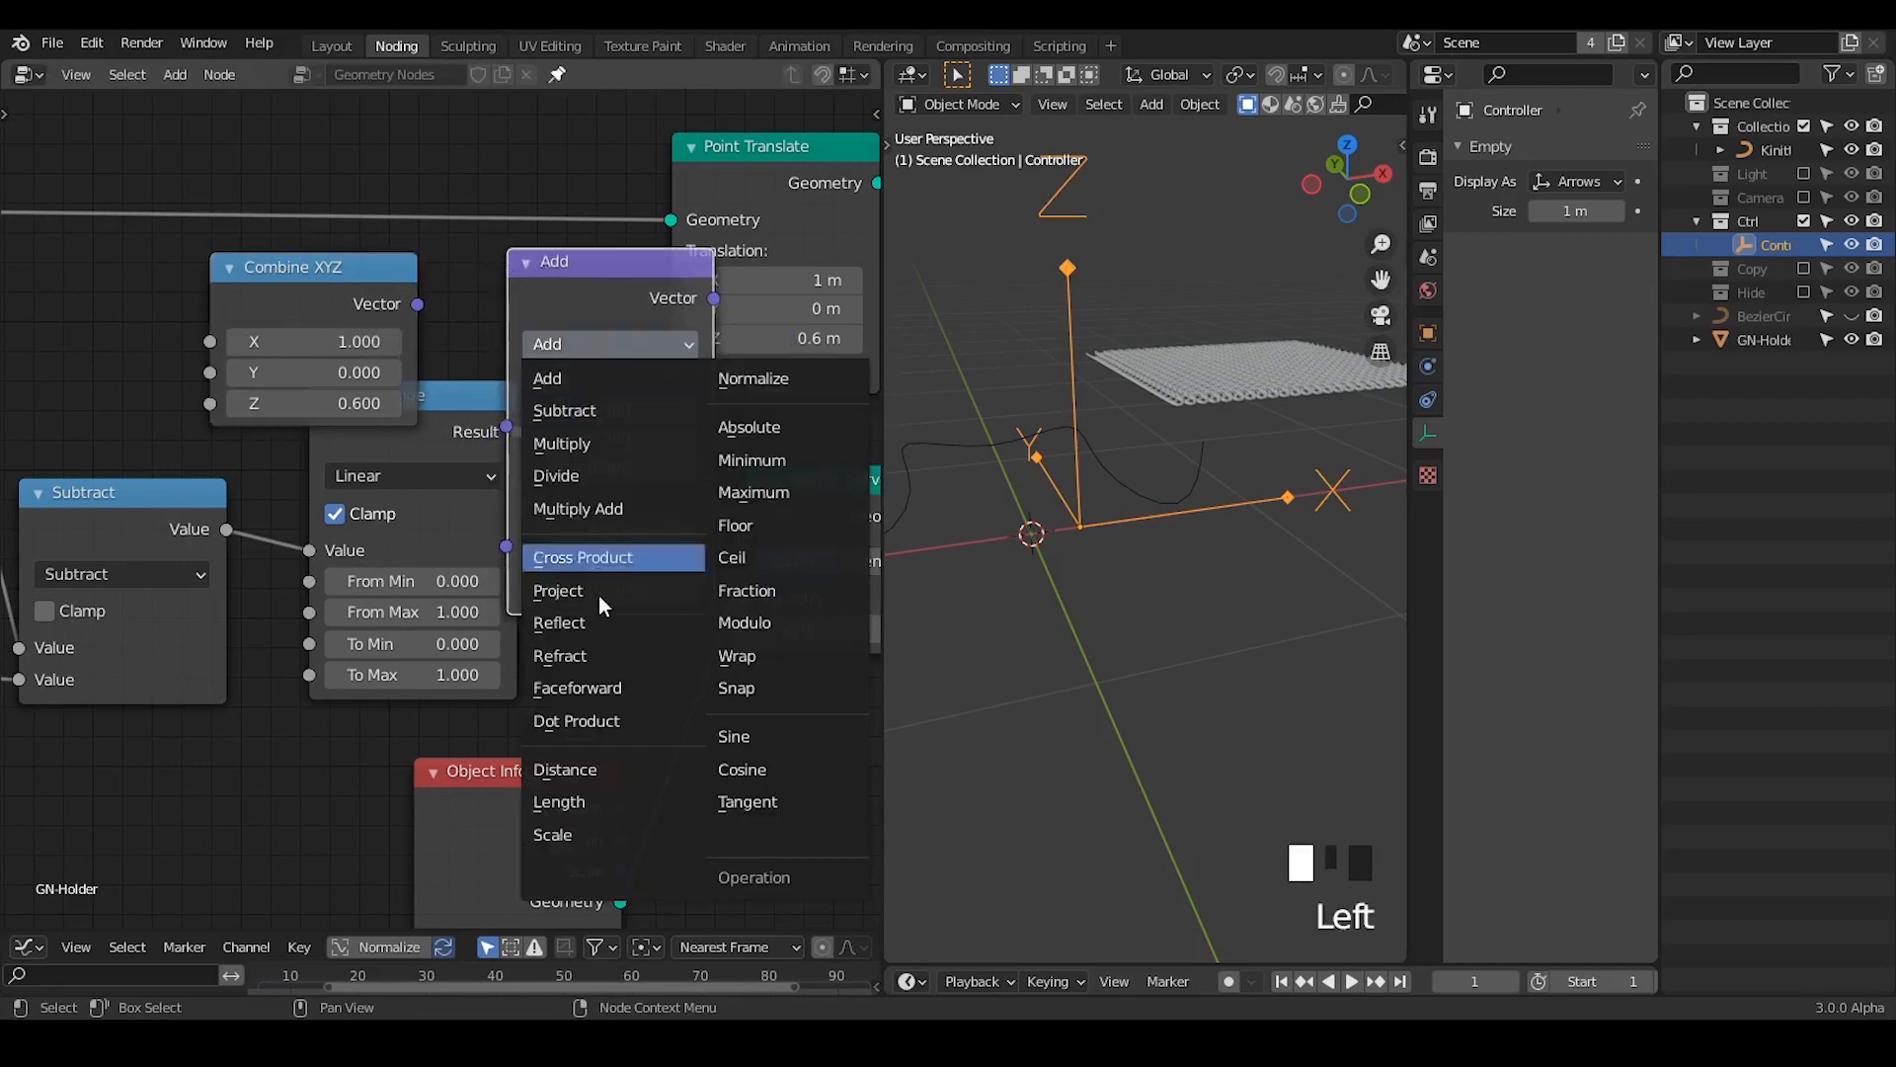
click(620, 836)
drag(553, 309, 625, 306)
- Feed the Combine XYZ vector and Map Range result into the Scale node, and its output into Point Translate's Translation
drag(418, 303, 582, 416)
mouse_move(756, 541)
middle_down()
mouse_move(375, 555)
mouse_move(665, 553)
middle_up()
mouse_move(553, 612)
right_down()
mouse_move(445, 783)
mouse_move(465, 761)
right_up()
middle_drag(783, 593, 572, 583)
- Move the nodes following Scale farther away and reposition the Scale node in front of Point Translate
drag(770, 189, 220, 635)
key(g)
click(363, 672)
middle_drag(363, 671, 655, 620)
drag(483, 332, 555, 325)
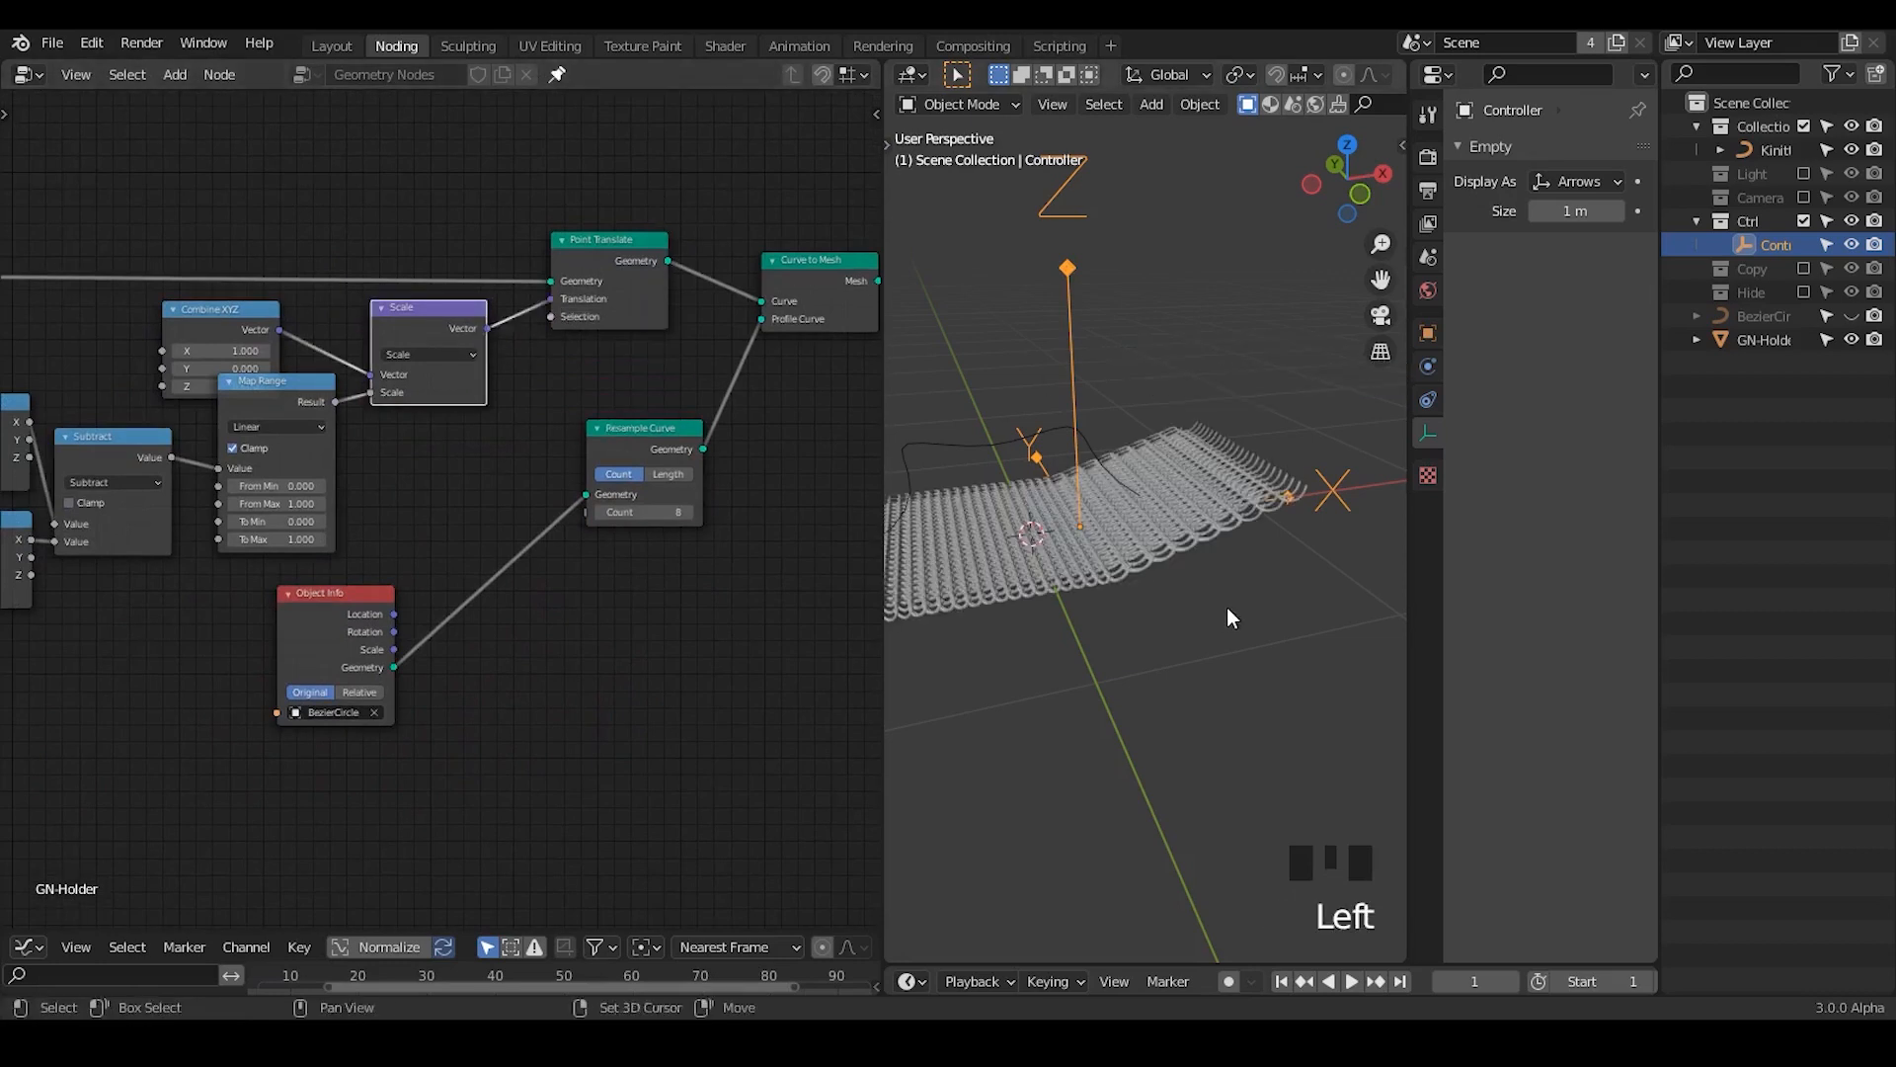
- Move the Controller empty along the global X axis to test the scaled translation on the mesh
shift+middle_drag(1222, 610, 1195, 310)
key(g)
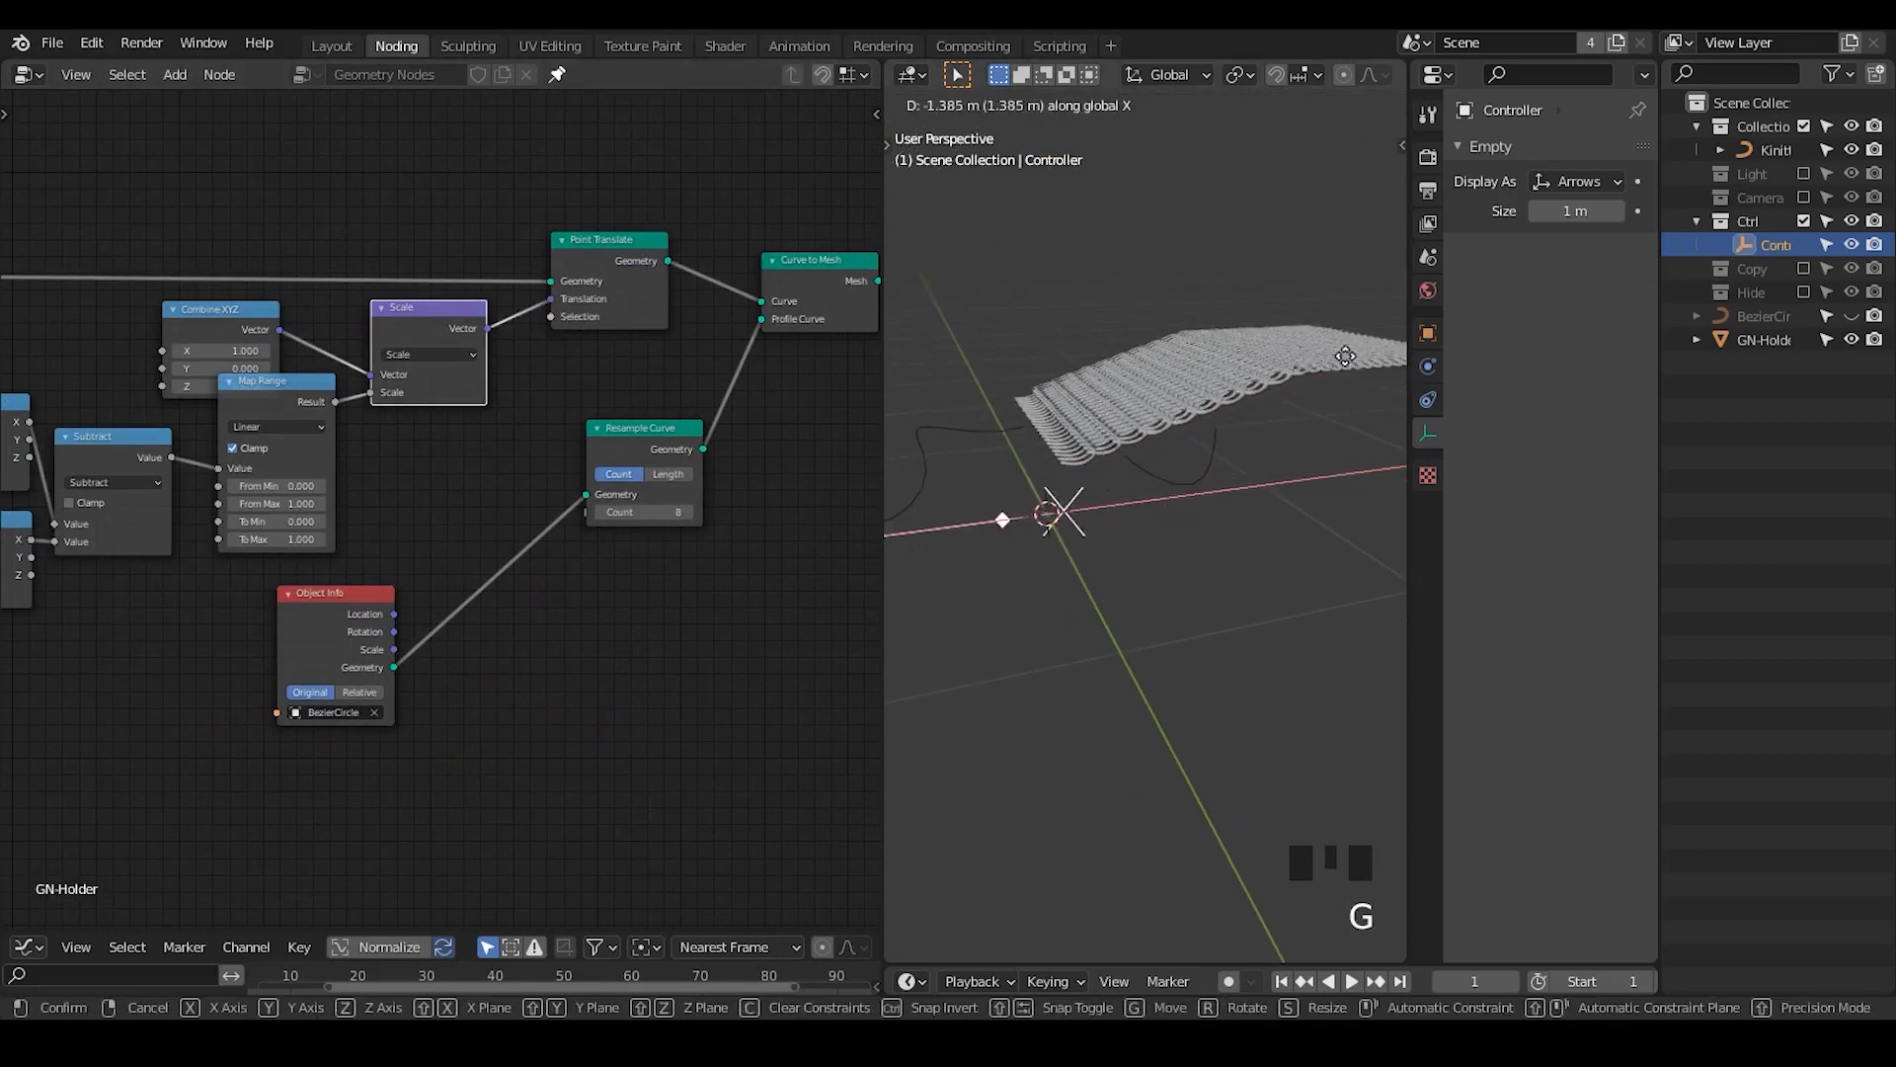
key(z)
click(1130, 326)
- Rearrange the two Separate XYZ nodes, the Map Range node and the BezierCircle Object Info node
middle_drag(168, 482, 664, 466)
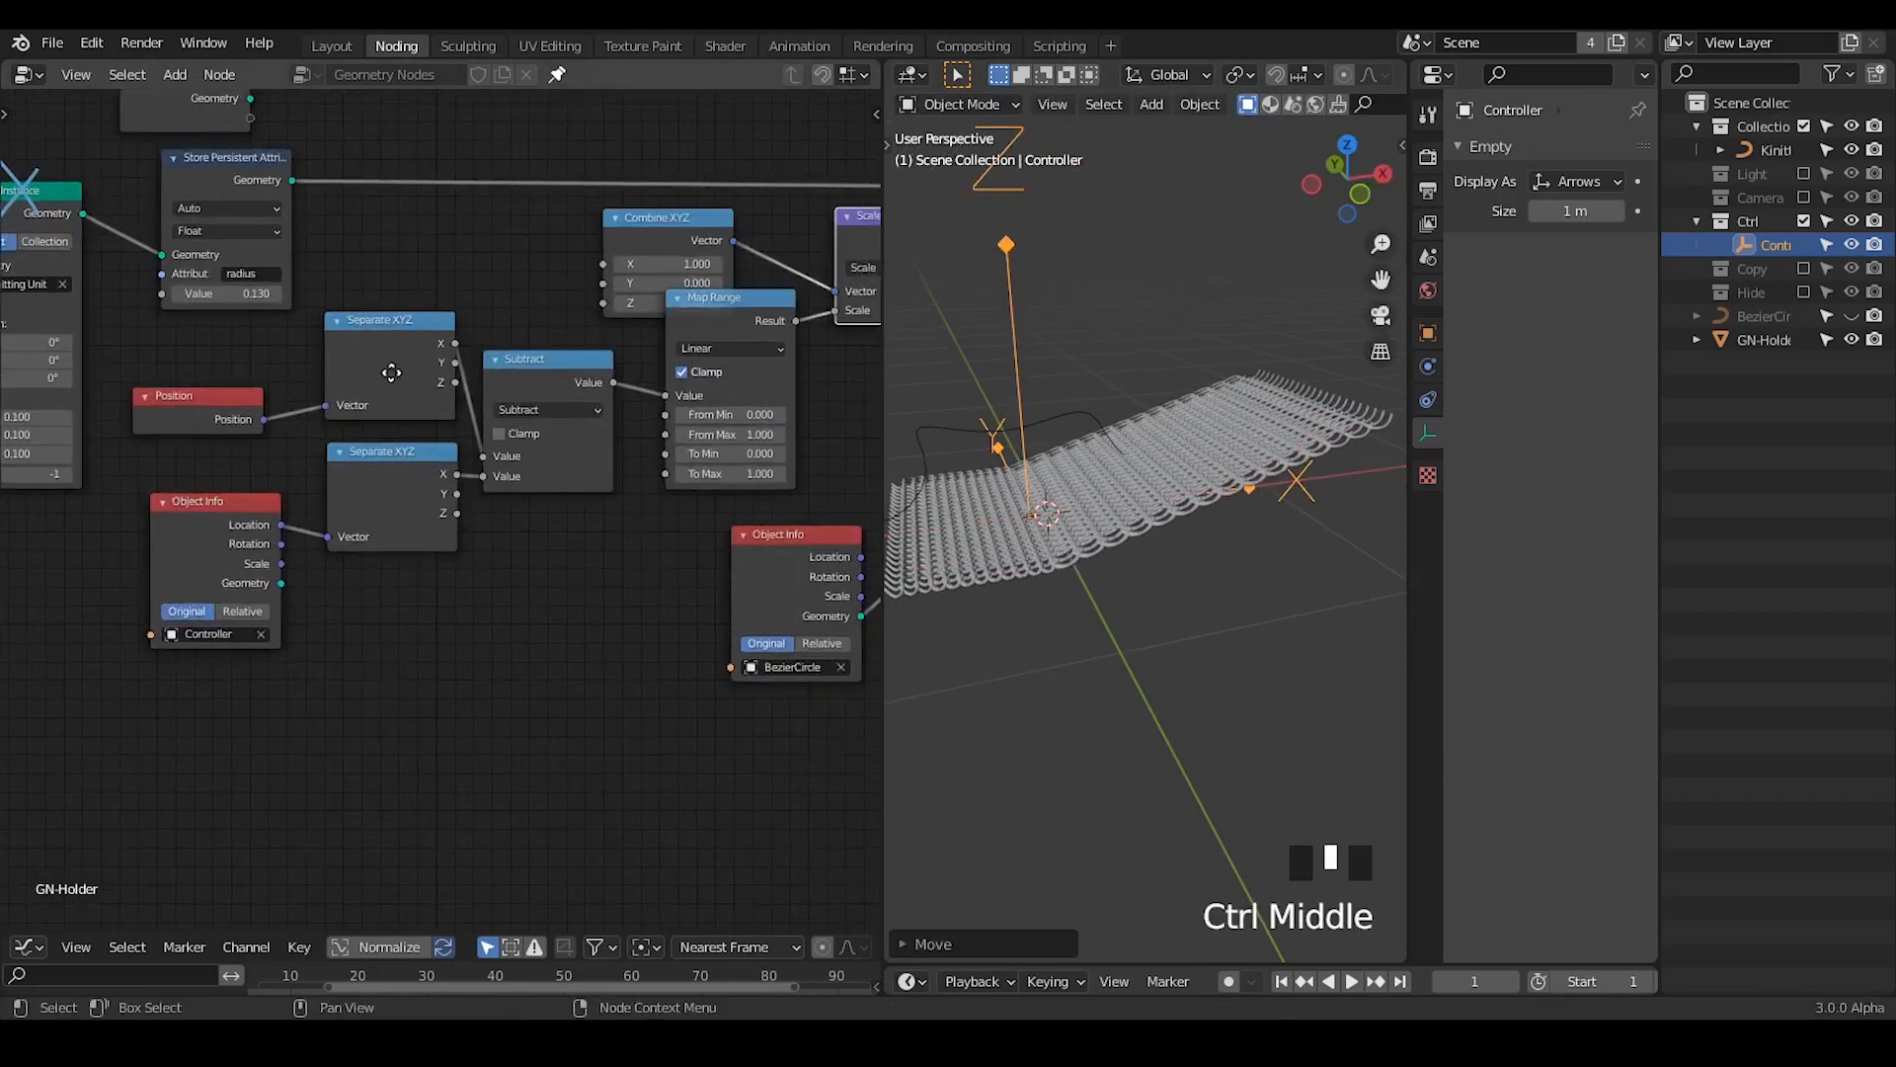
drag(409, 354, 383, 376)
drag(367, 483, 337, 496)
middle_drag(710, 317, 500, 324)
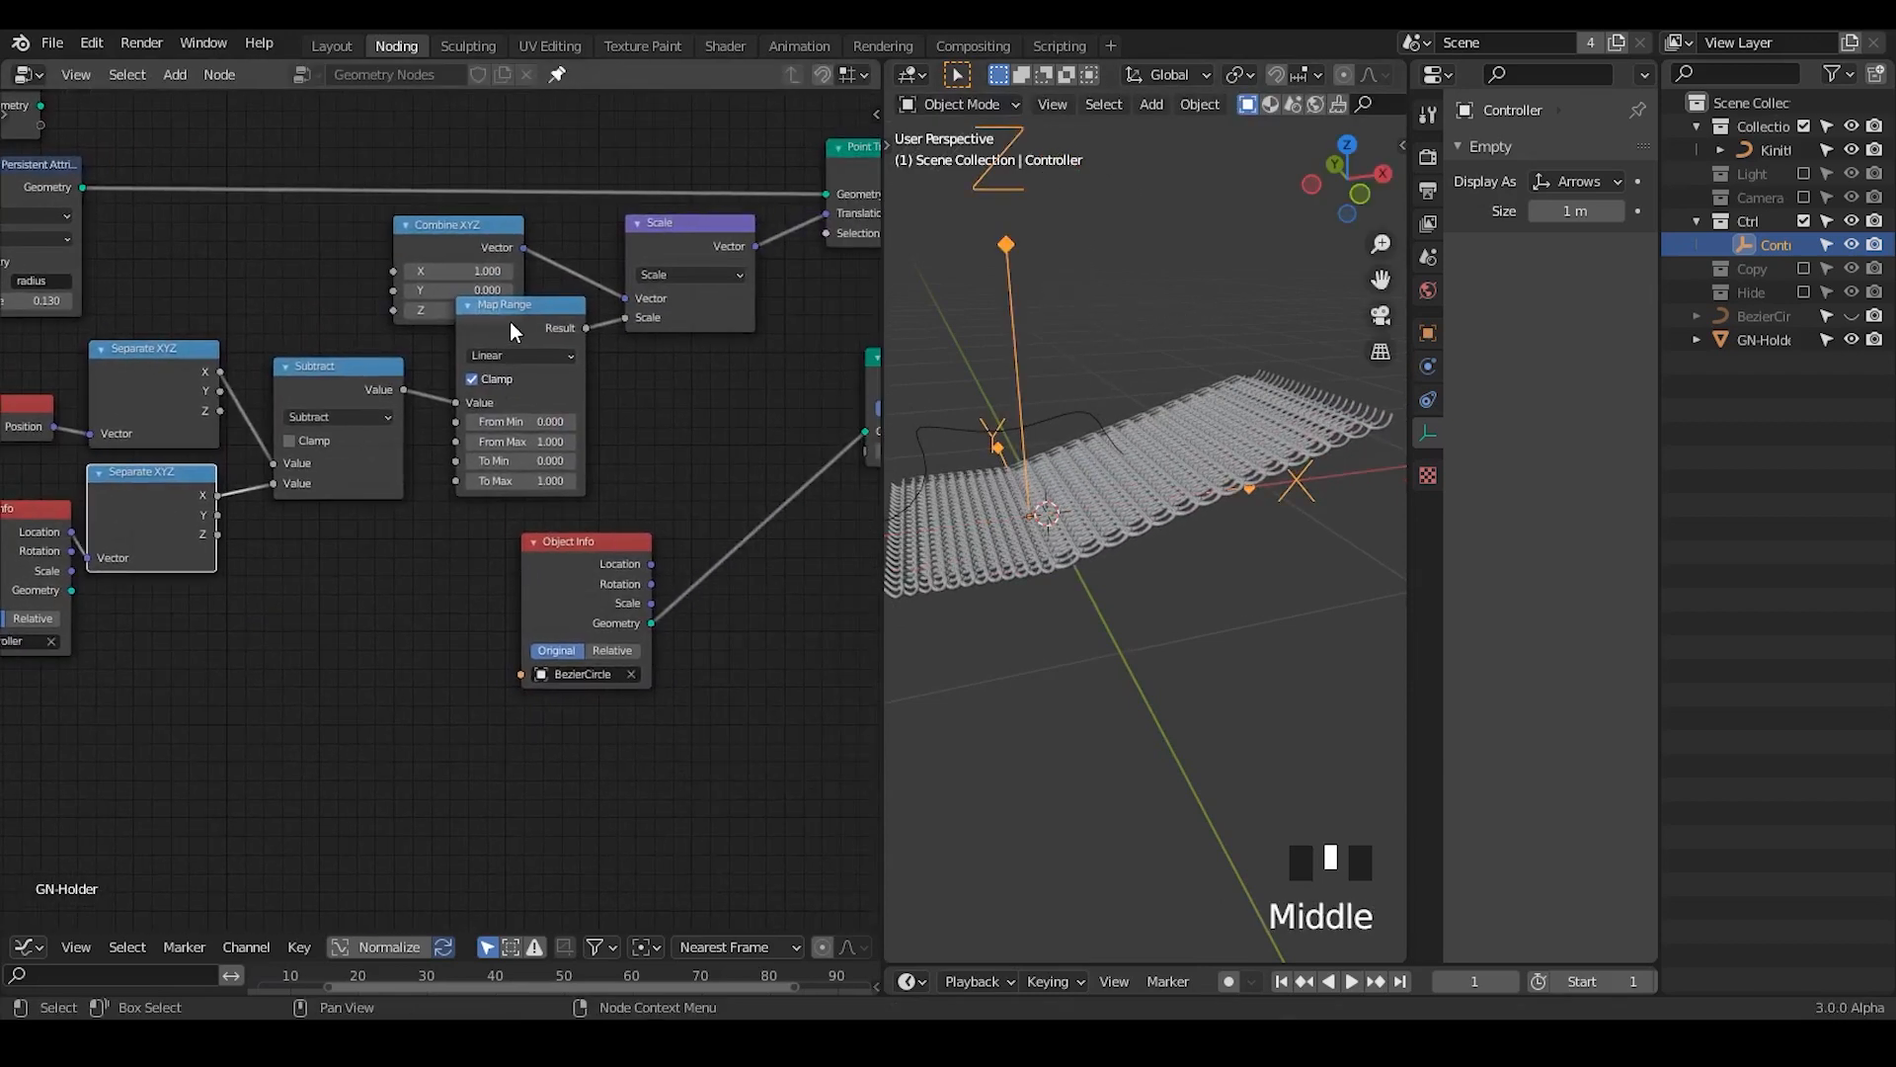
drag(500, 333, 458, 375)
drag(572, 573, 731, 620)
middle_drag(556, 483, 325, 519)
- Shift Combine XYZ, Scale and the downstream nodes away to clear space after the Map Range node
drag(804, 128, 198, 328)
key(g)
click(319, 299)
middle_drag(624, 395, 462, 391)
drag(733, 224, 806, 206)
drag(553, 391, 705, 367)
drag(357, 635, 483, 580)
- Insert an RGB Curves node on the link between Map Range and Scale
middle_drag(362, 535, 658, 438)
key(ctrl+a)
text(curv)
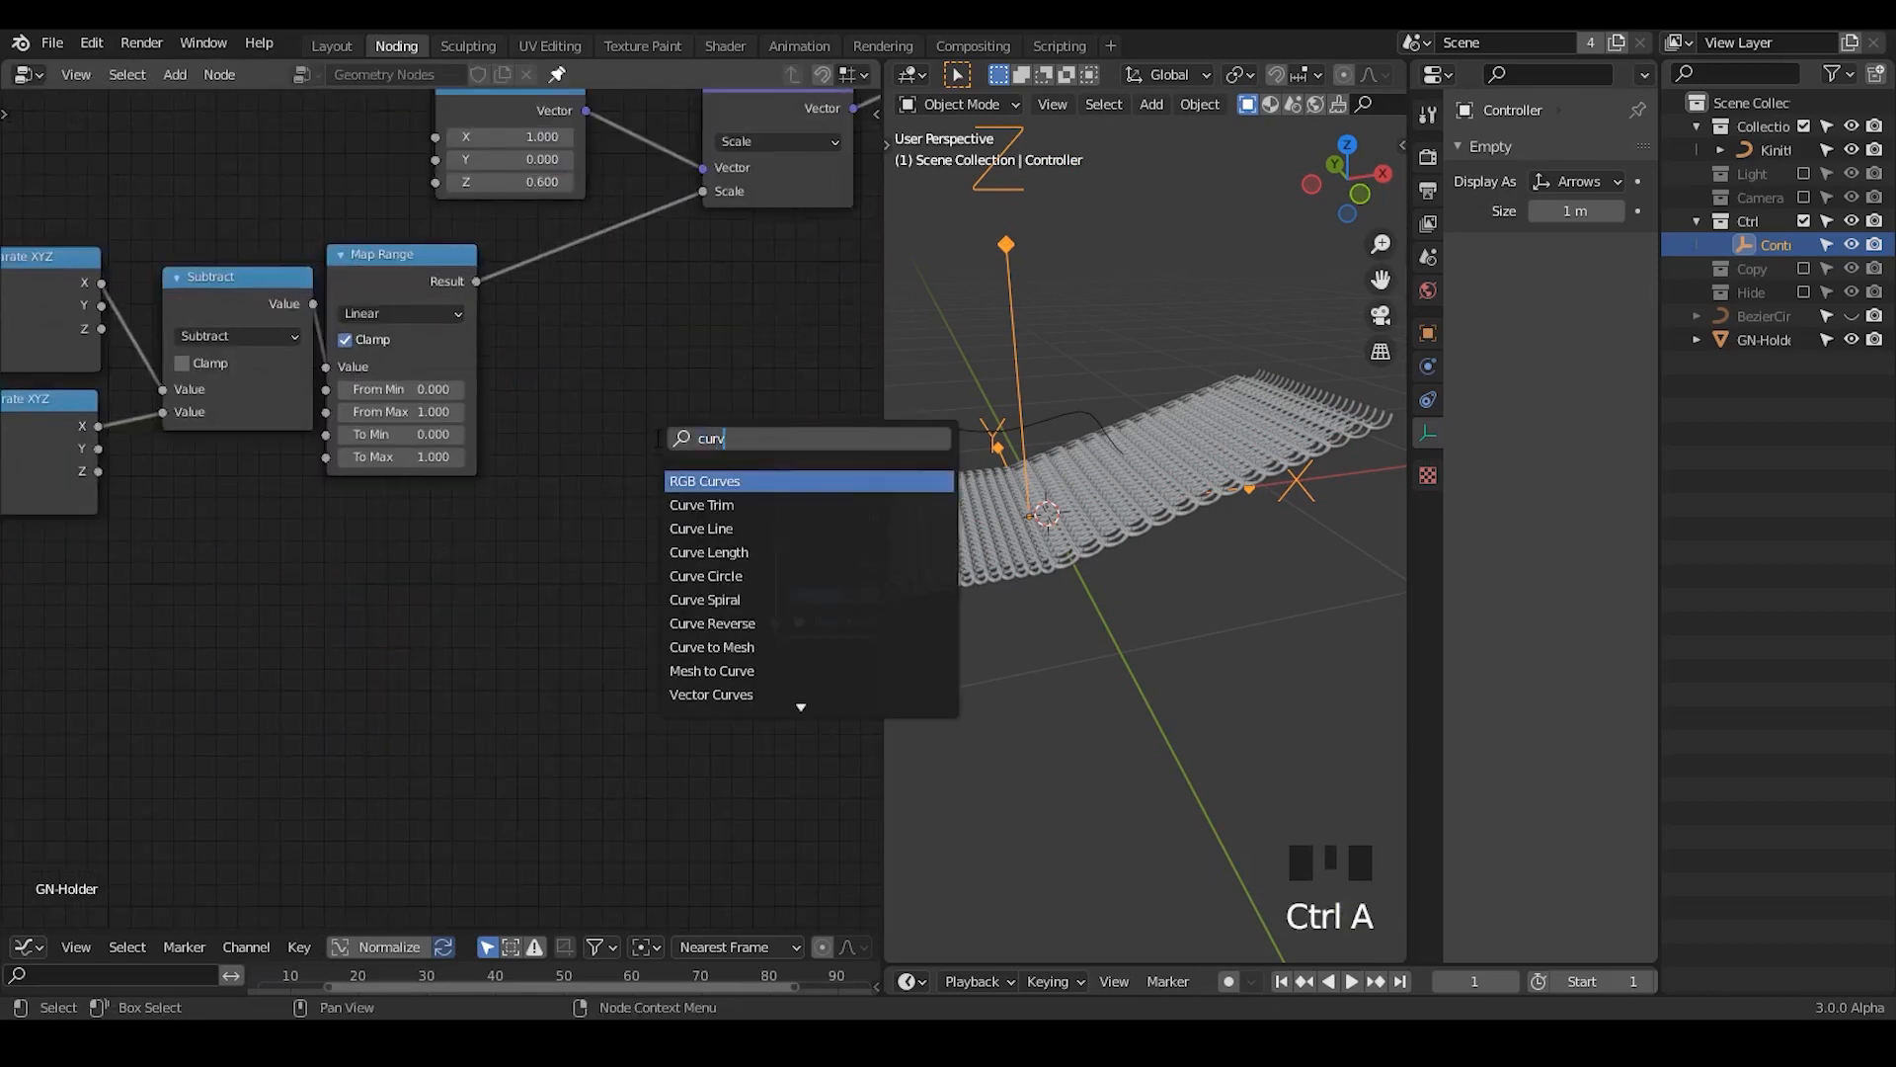
text(e)
key(Return)
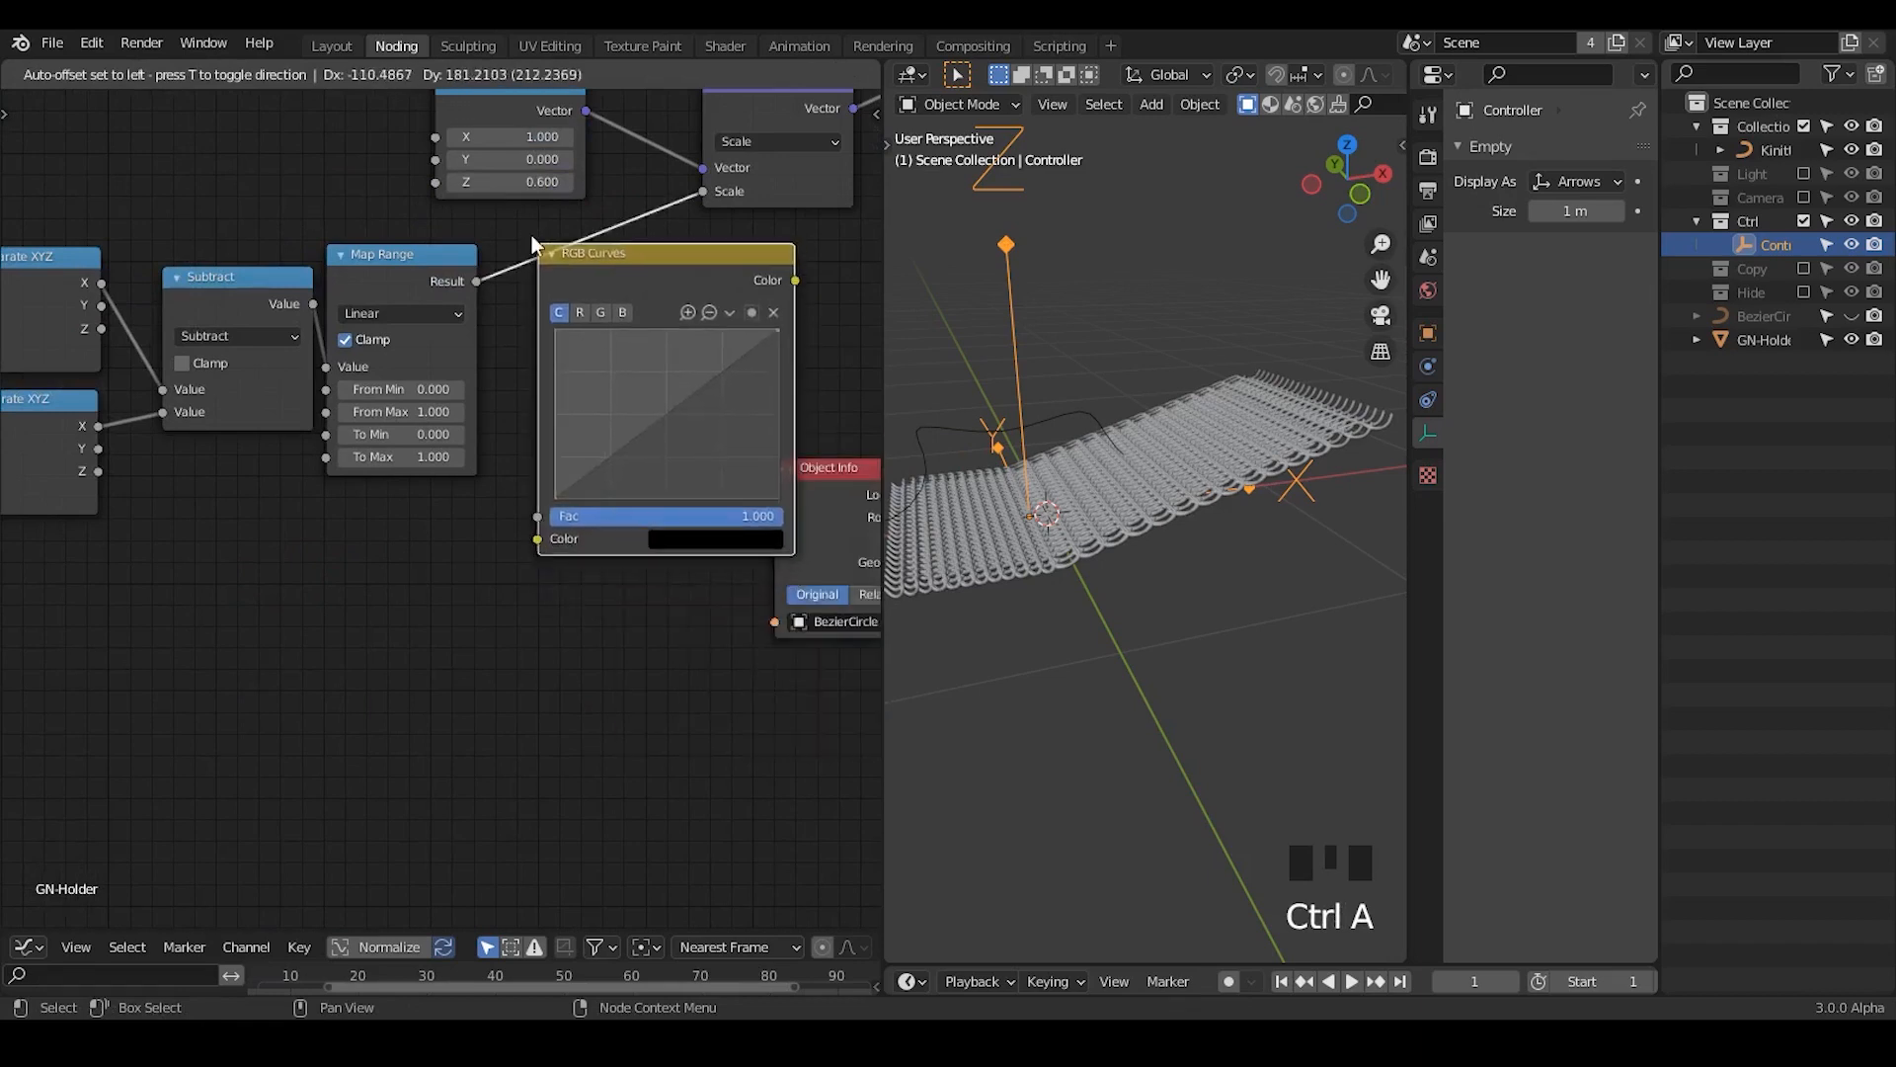
click(583, 372)
- Bend the RGB curve into an S shape with its upper point near X 0.58, Y 0.89, and move the Controller along X
drag(524, 379, 523, 335)
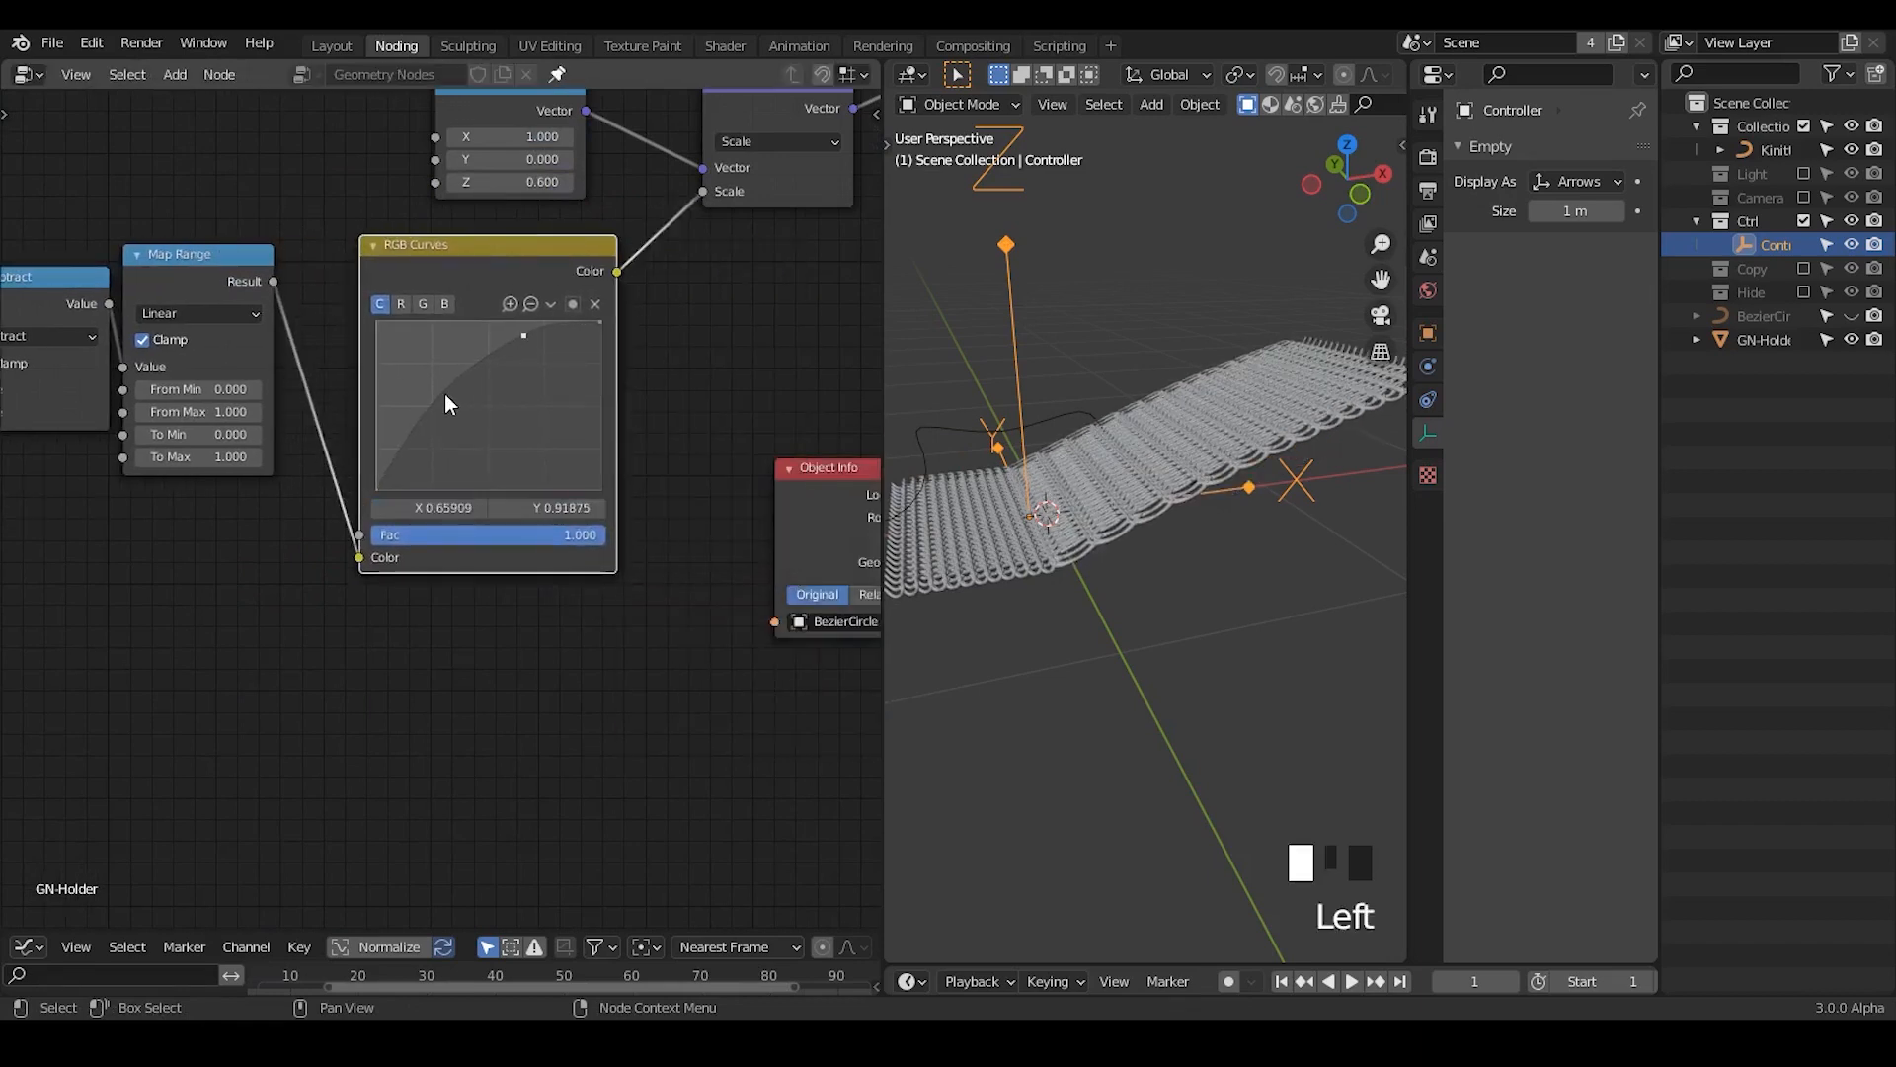
drag(456, 405, 466, 453)
drag(515, 336, 507, 339)
key(g)
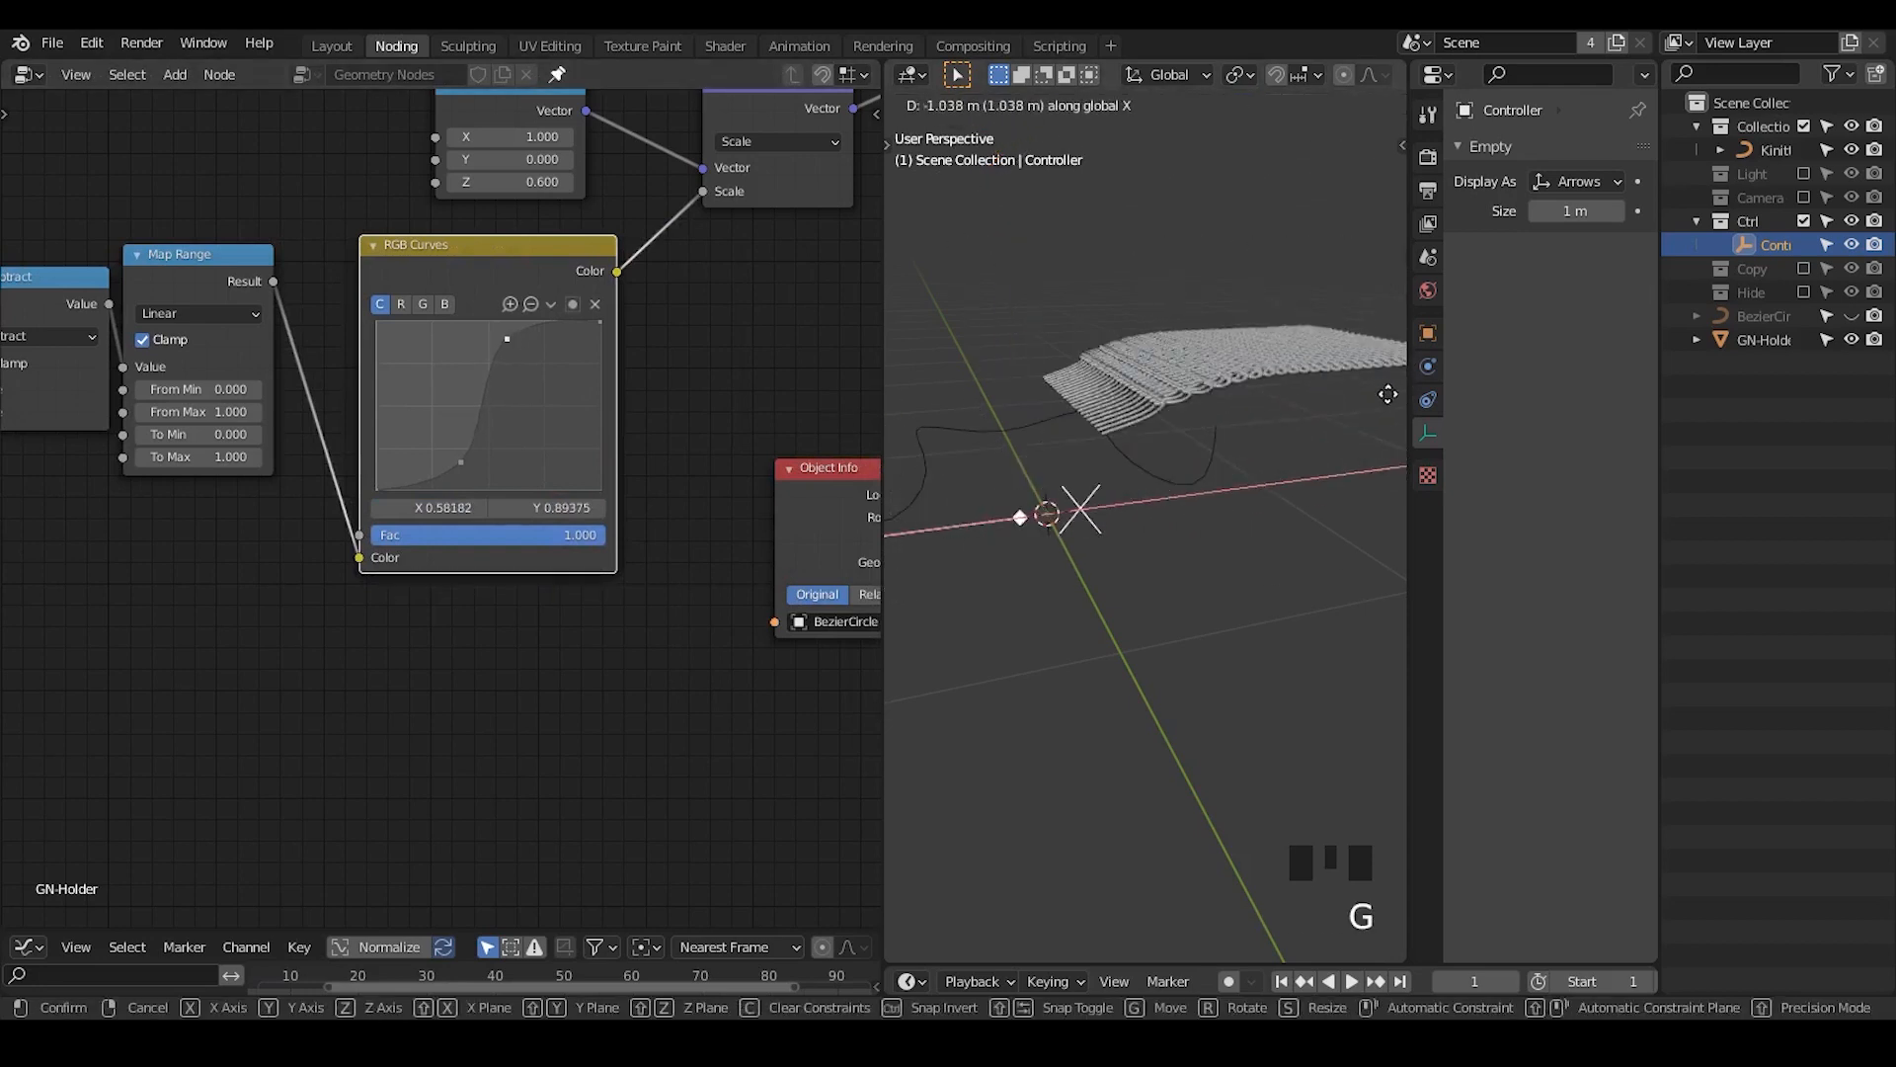
click(1100, 388)
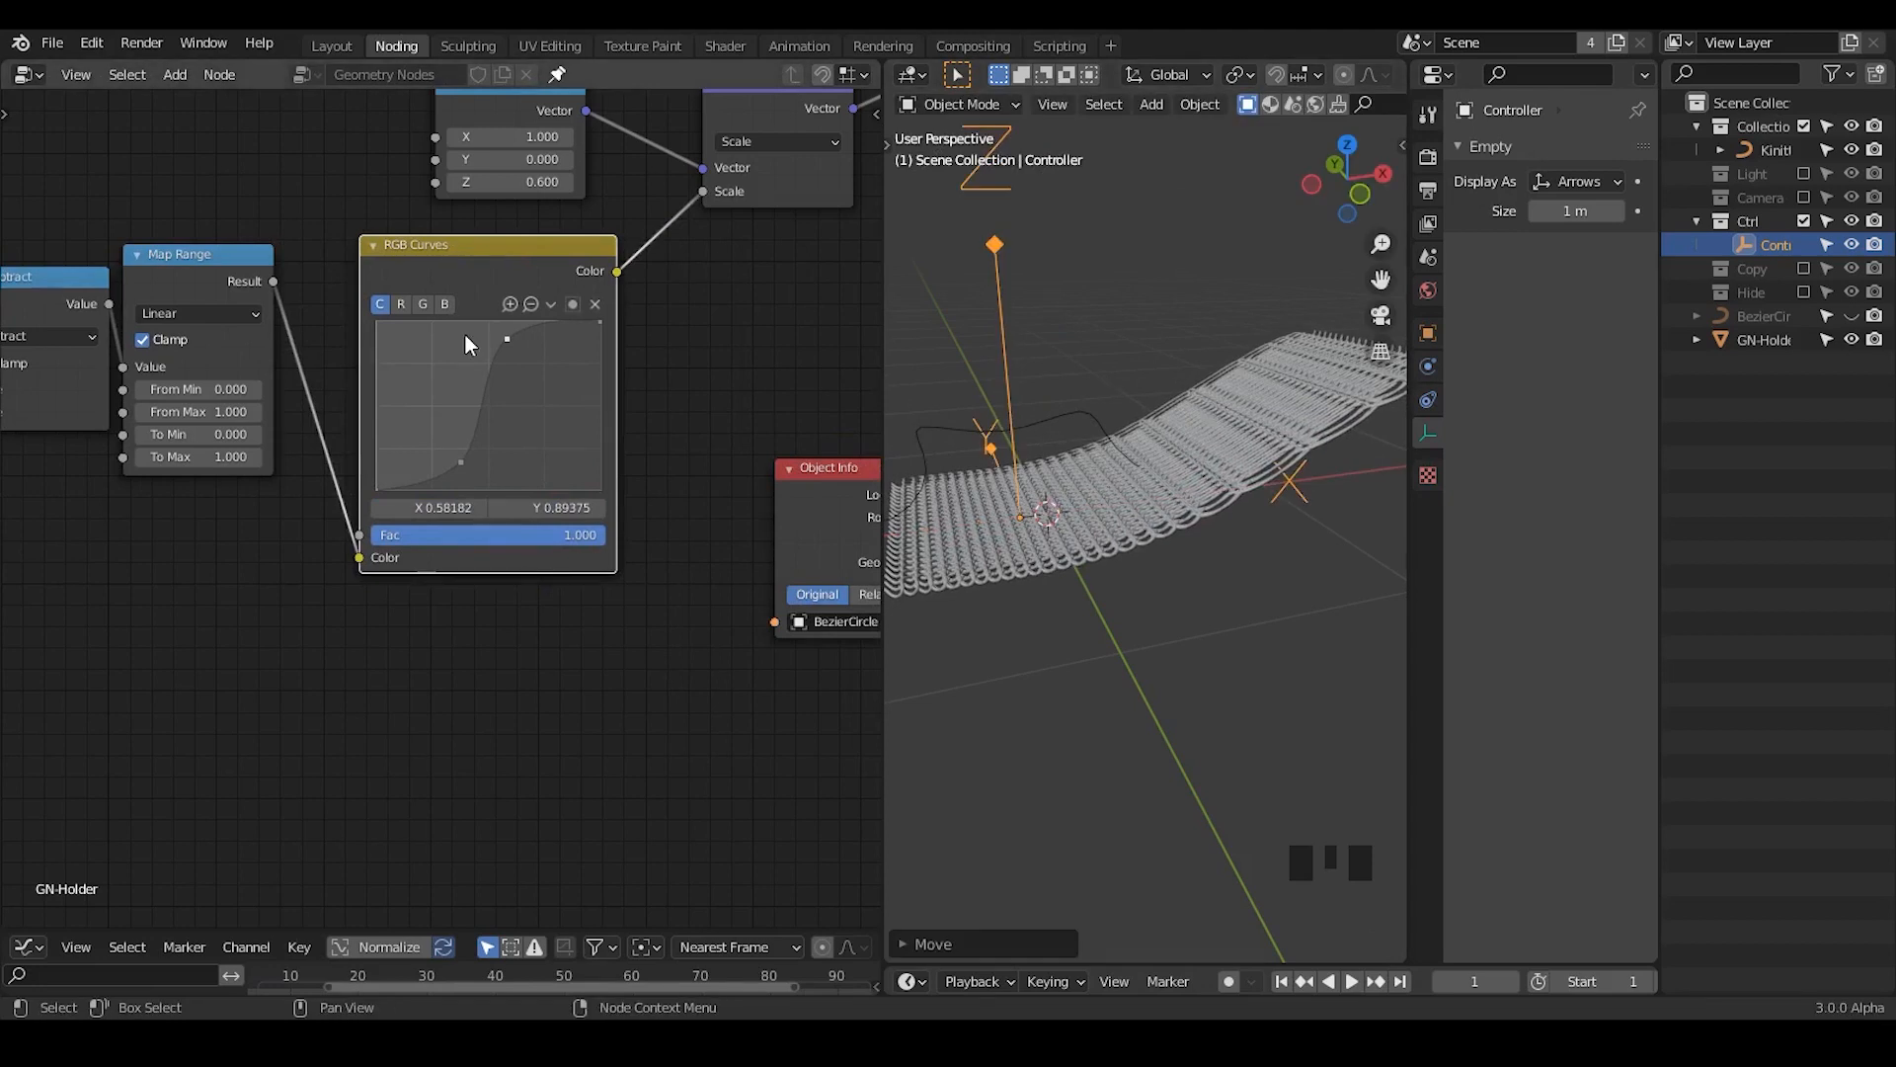
- Steepen the RGB curve with its lower point at X 0.46818, Y 0.11250, and move the Controller along X
drag(497, 338, 499, 337)
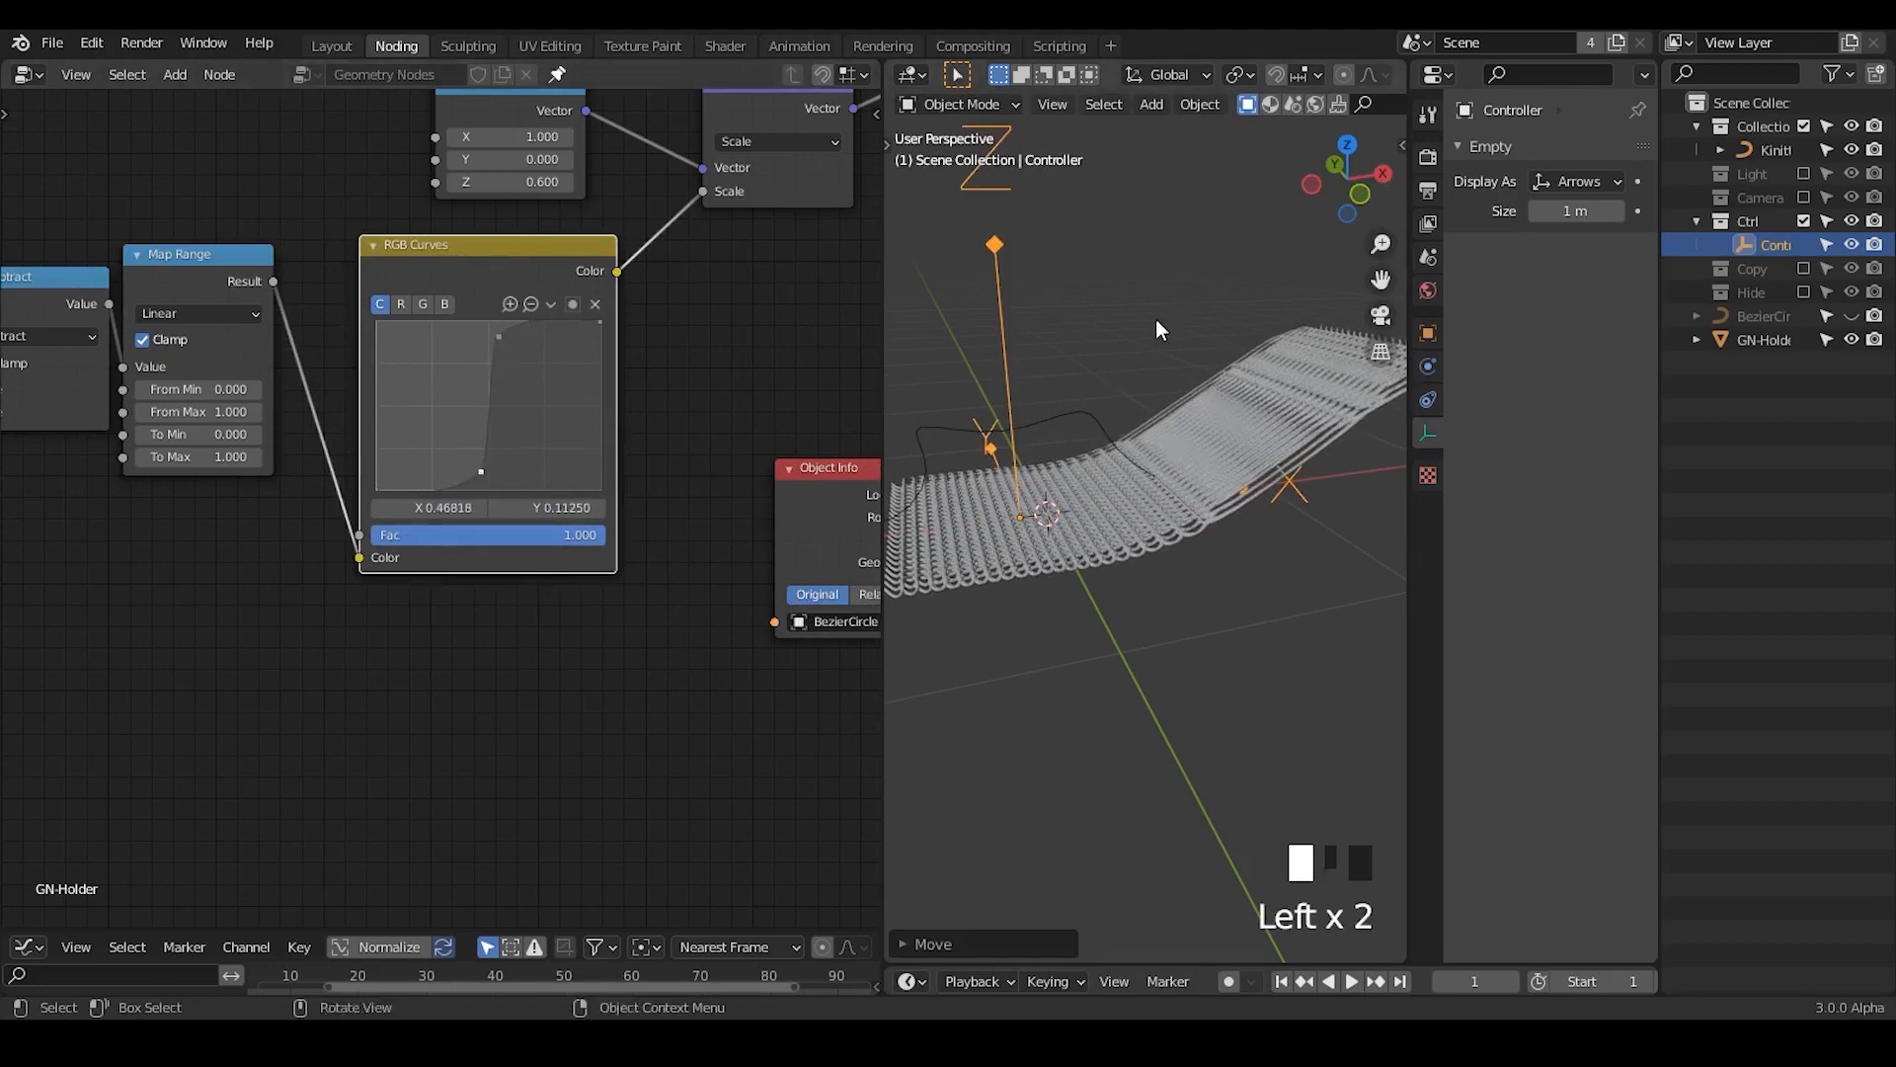
key(g)
key(x)
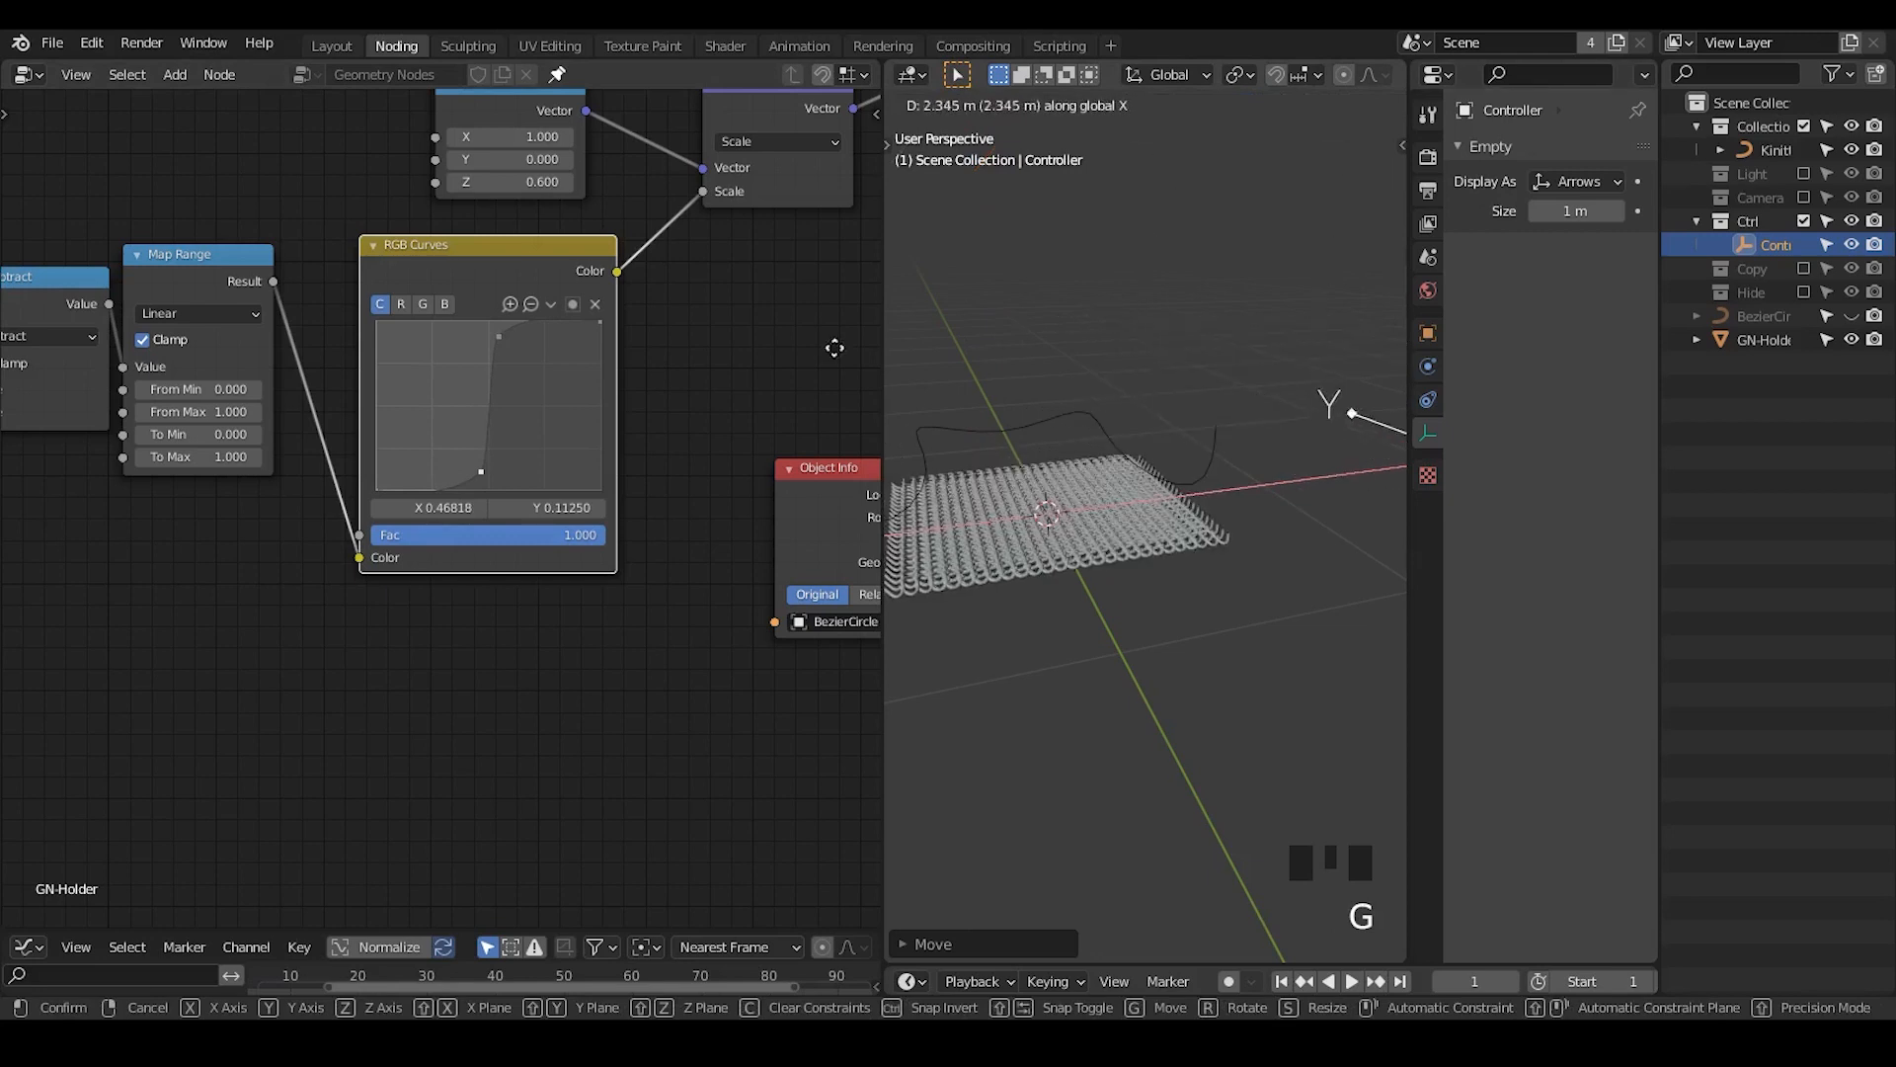
key(z)
click(933, 326)
- Mute the RGB Curves node and insert a ColorRamp node on the link into Scale
click(562, 267)
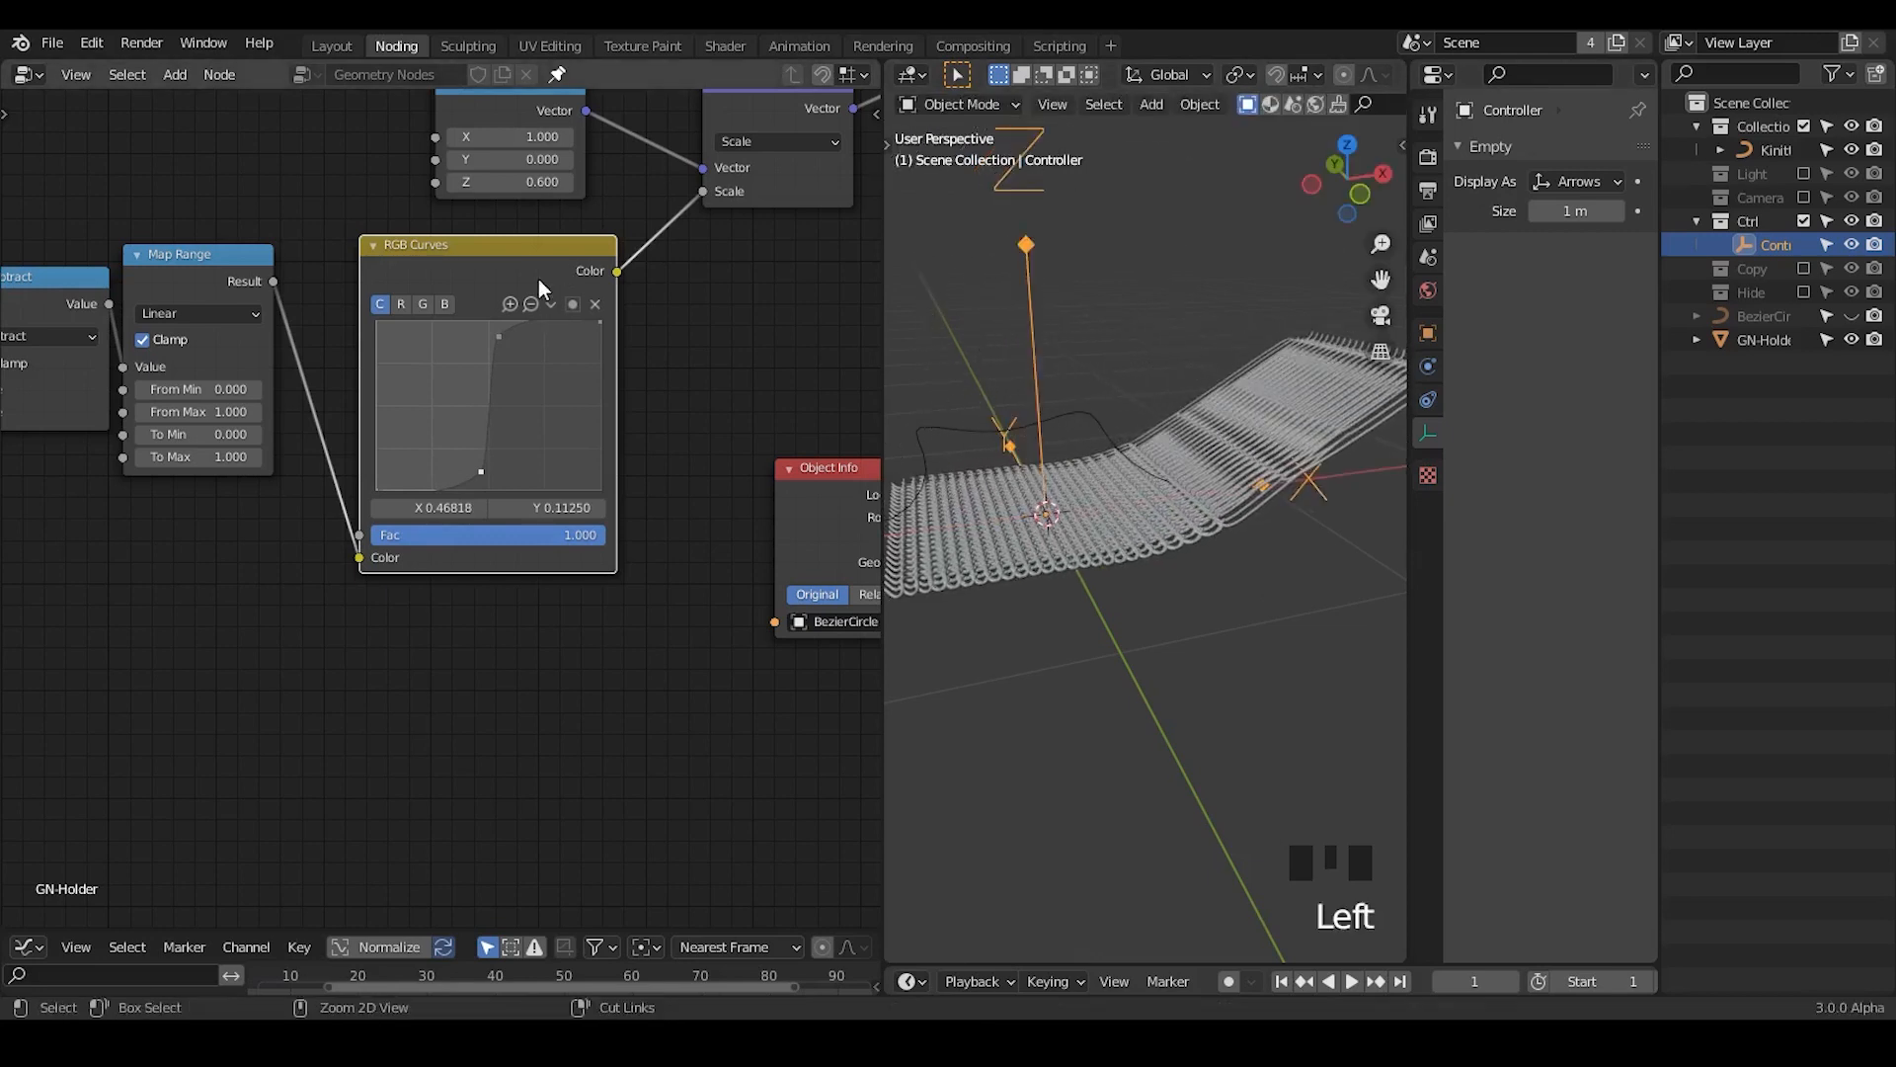
key(m)
key(ctrl+a)
text(color)
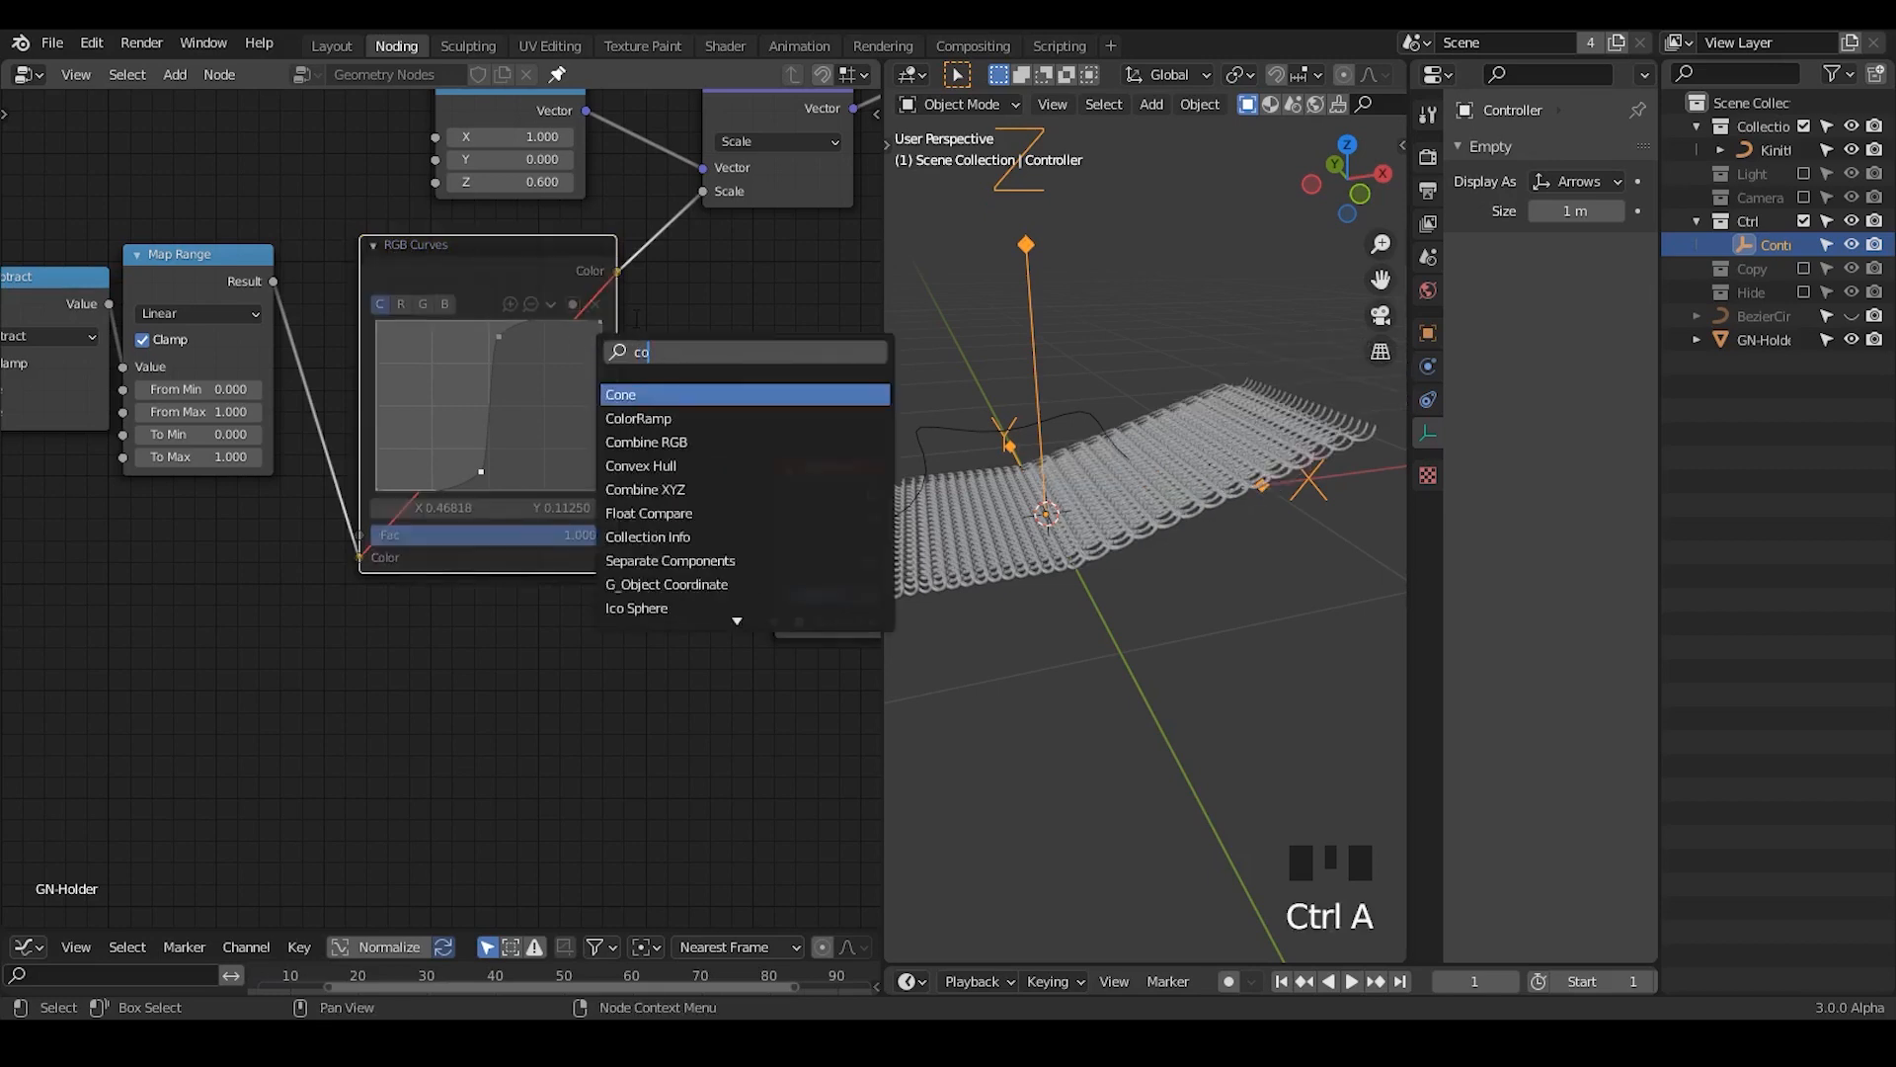
key(Return)
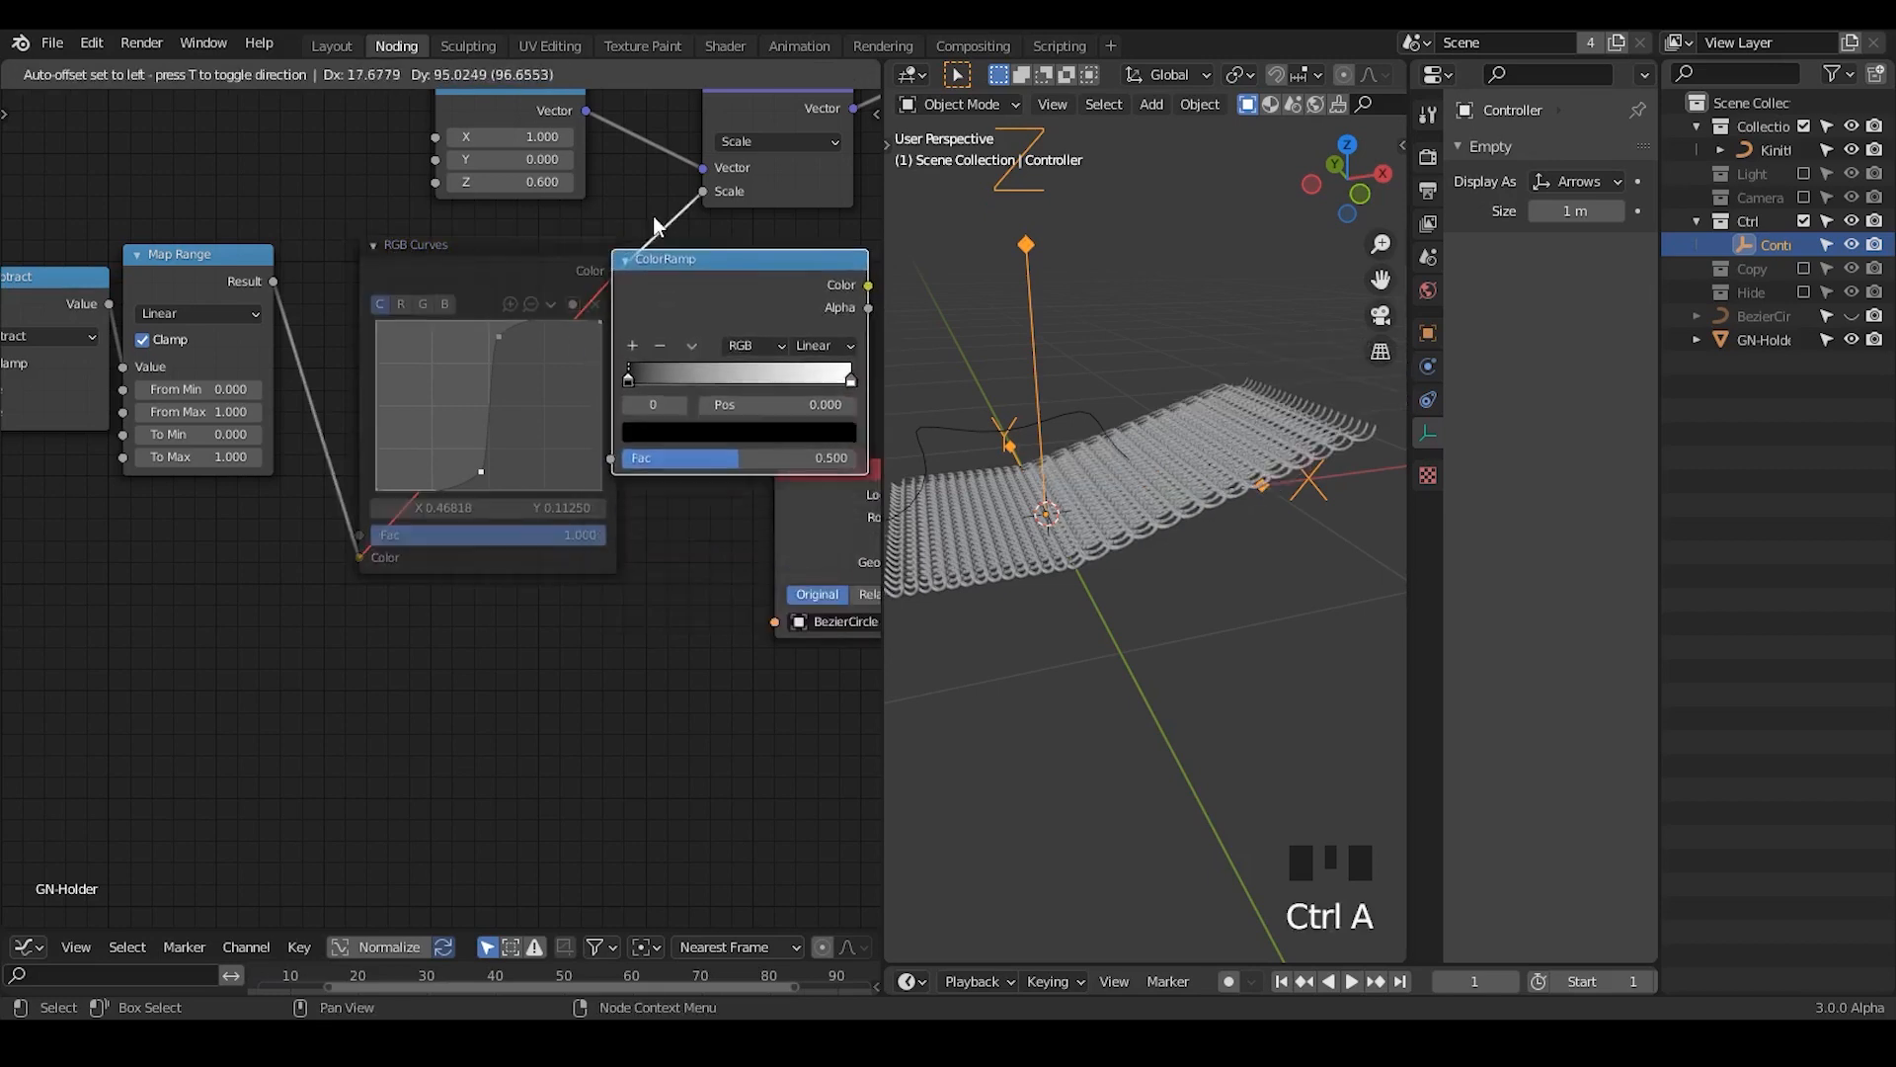
click(632, 255)
- Set the ColorRamp to Ease interpolation with its stops close together, white at 0.564, and move the Controller along X
drag(385, 382, 561, 373)
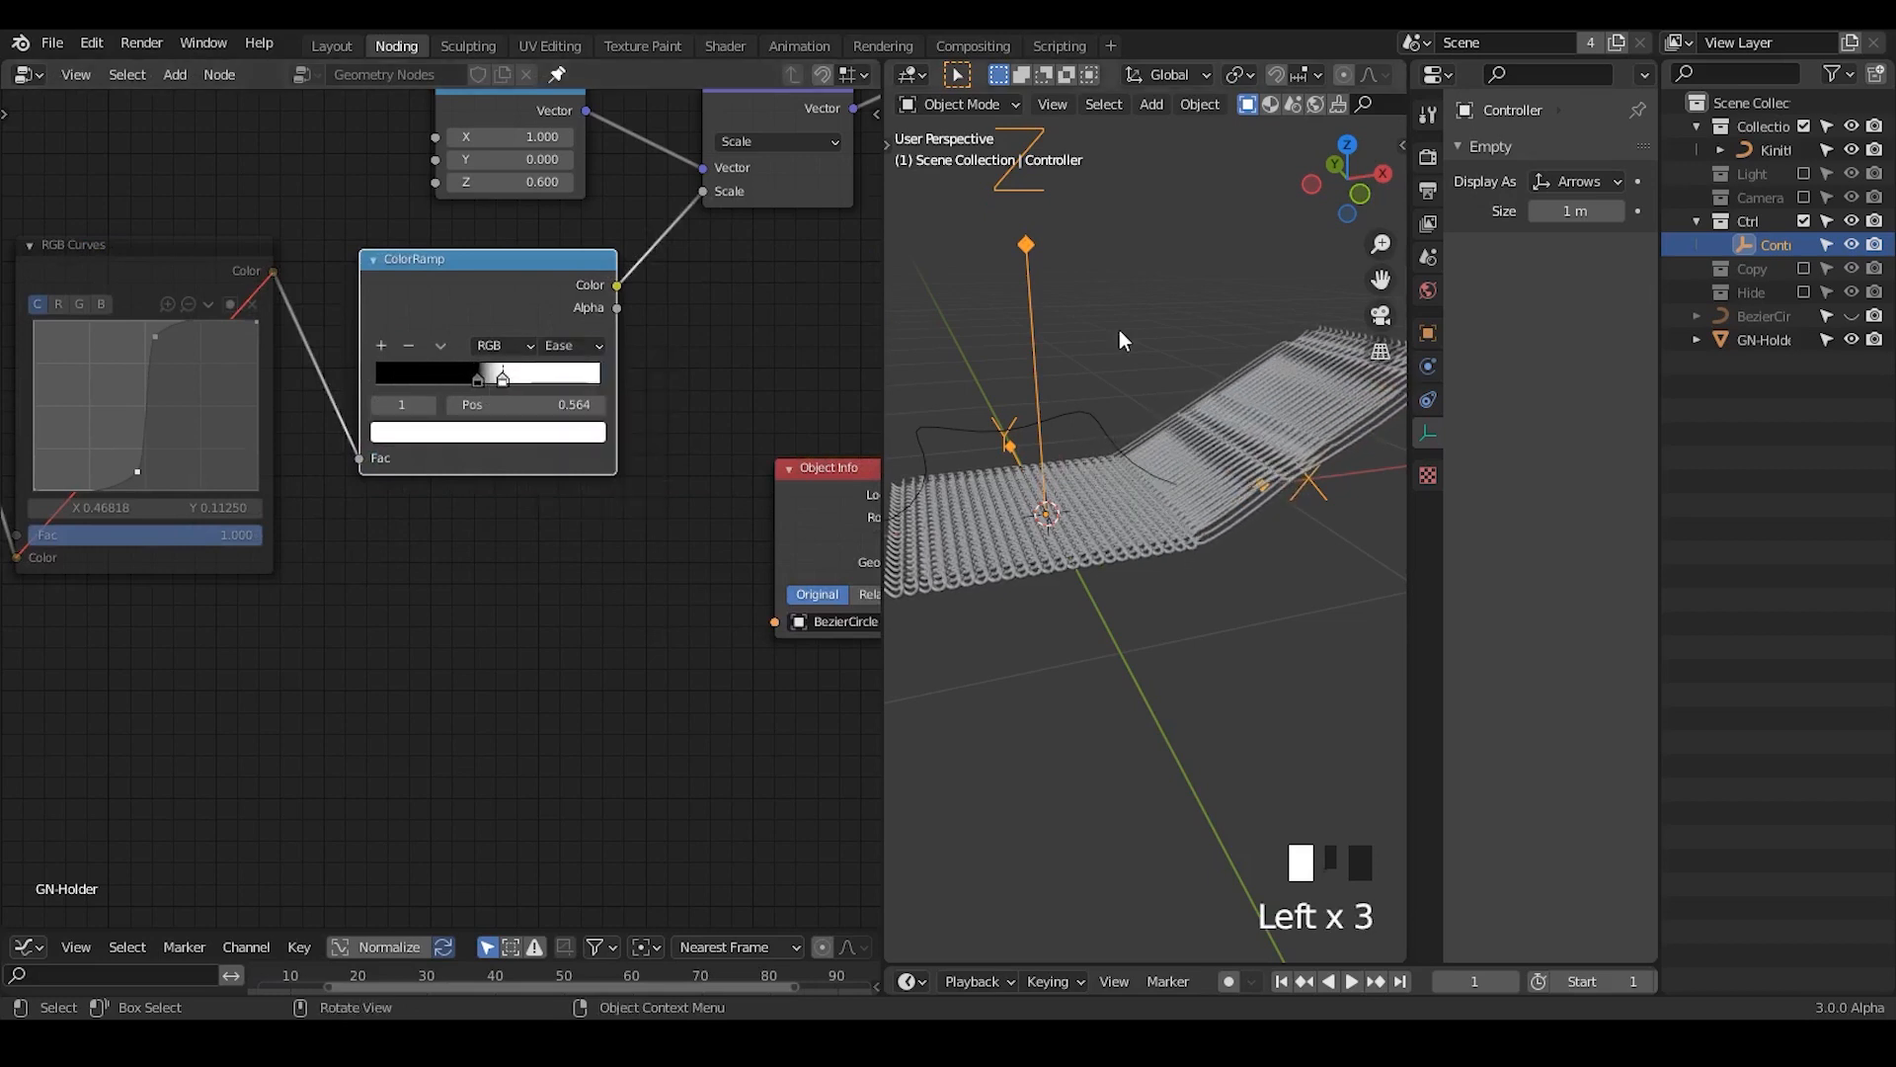
key(g)
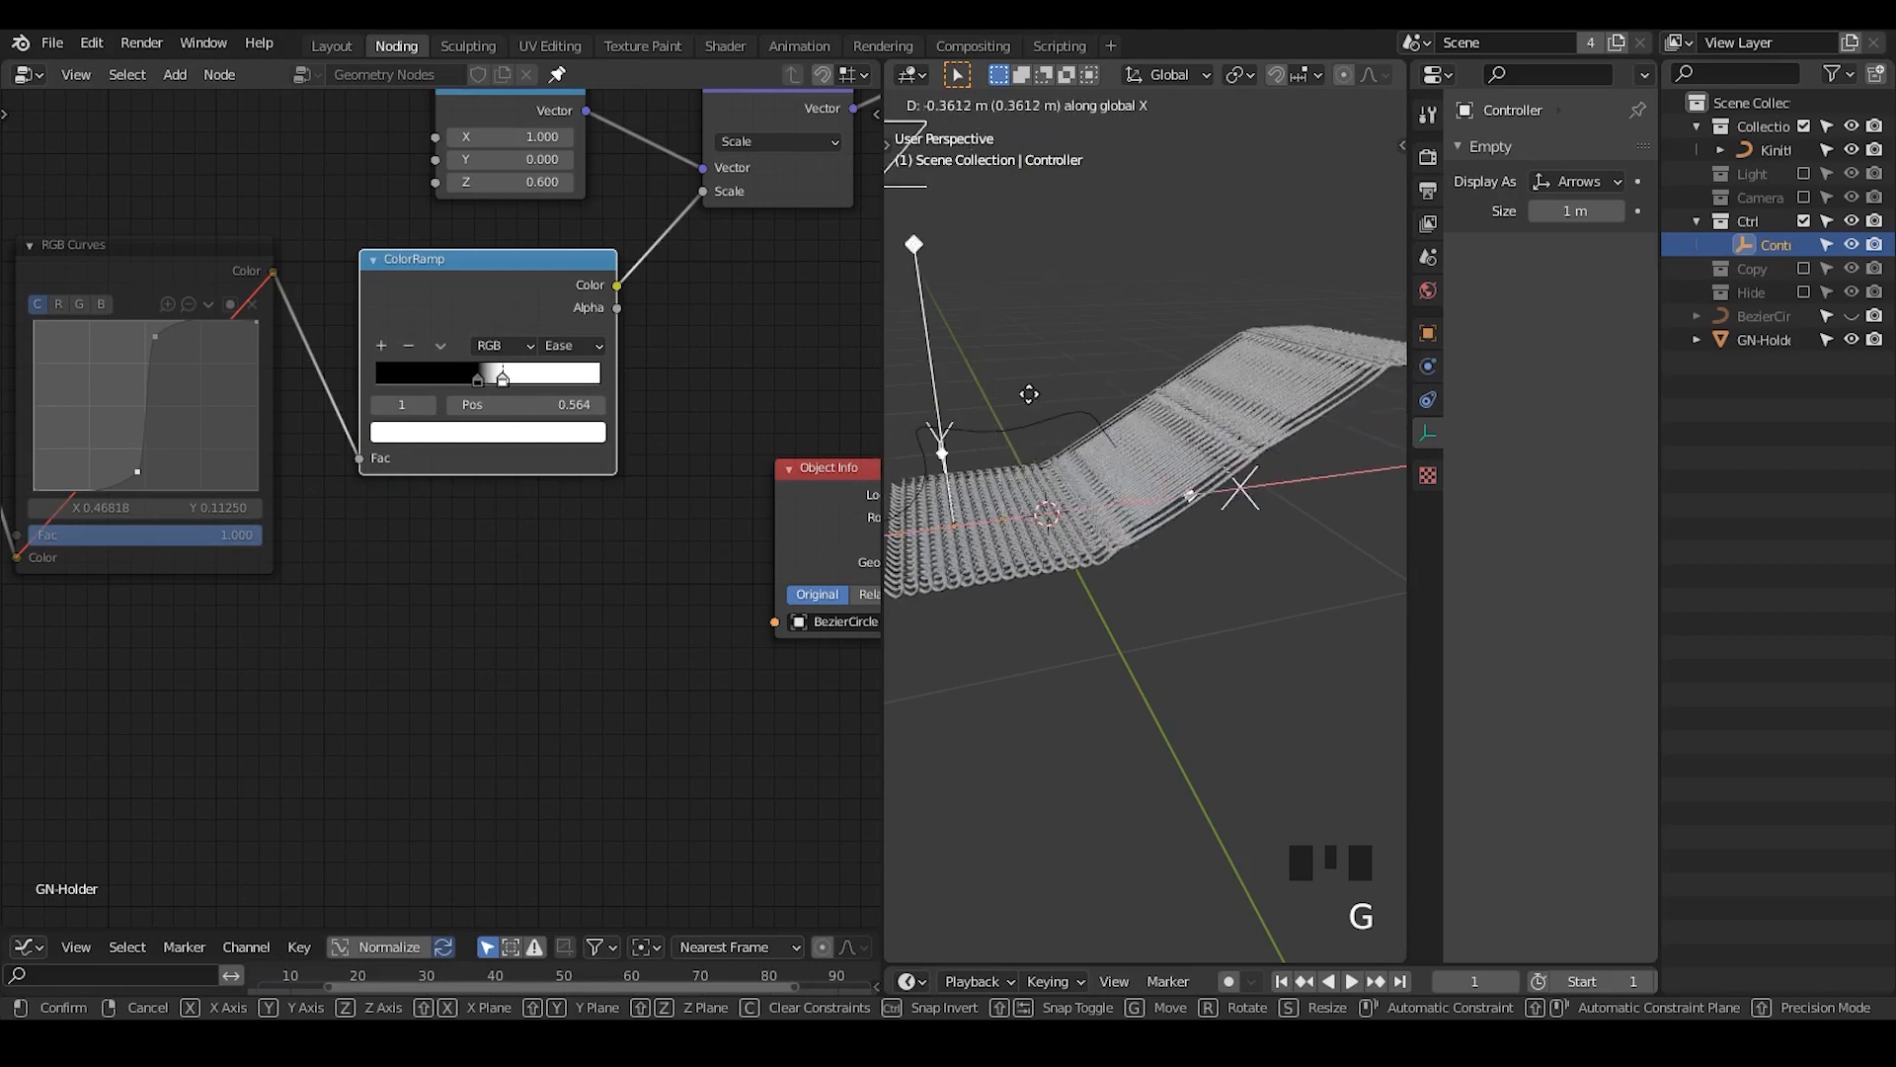
click(1020, 404)
- Shift the ColorRamp's black stop to the start and its white stop to 0.105, then reposition the Controller along X
drag(480, 377, 322, 383)
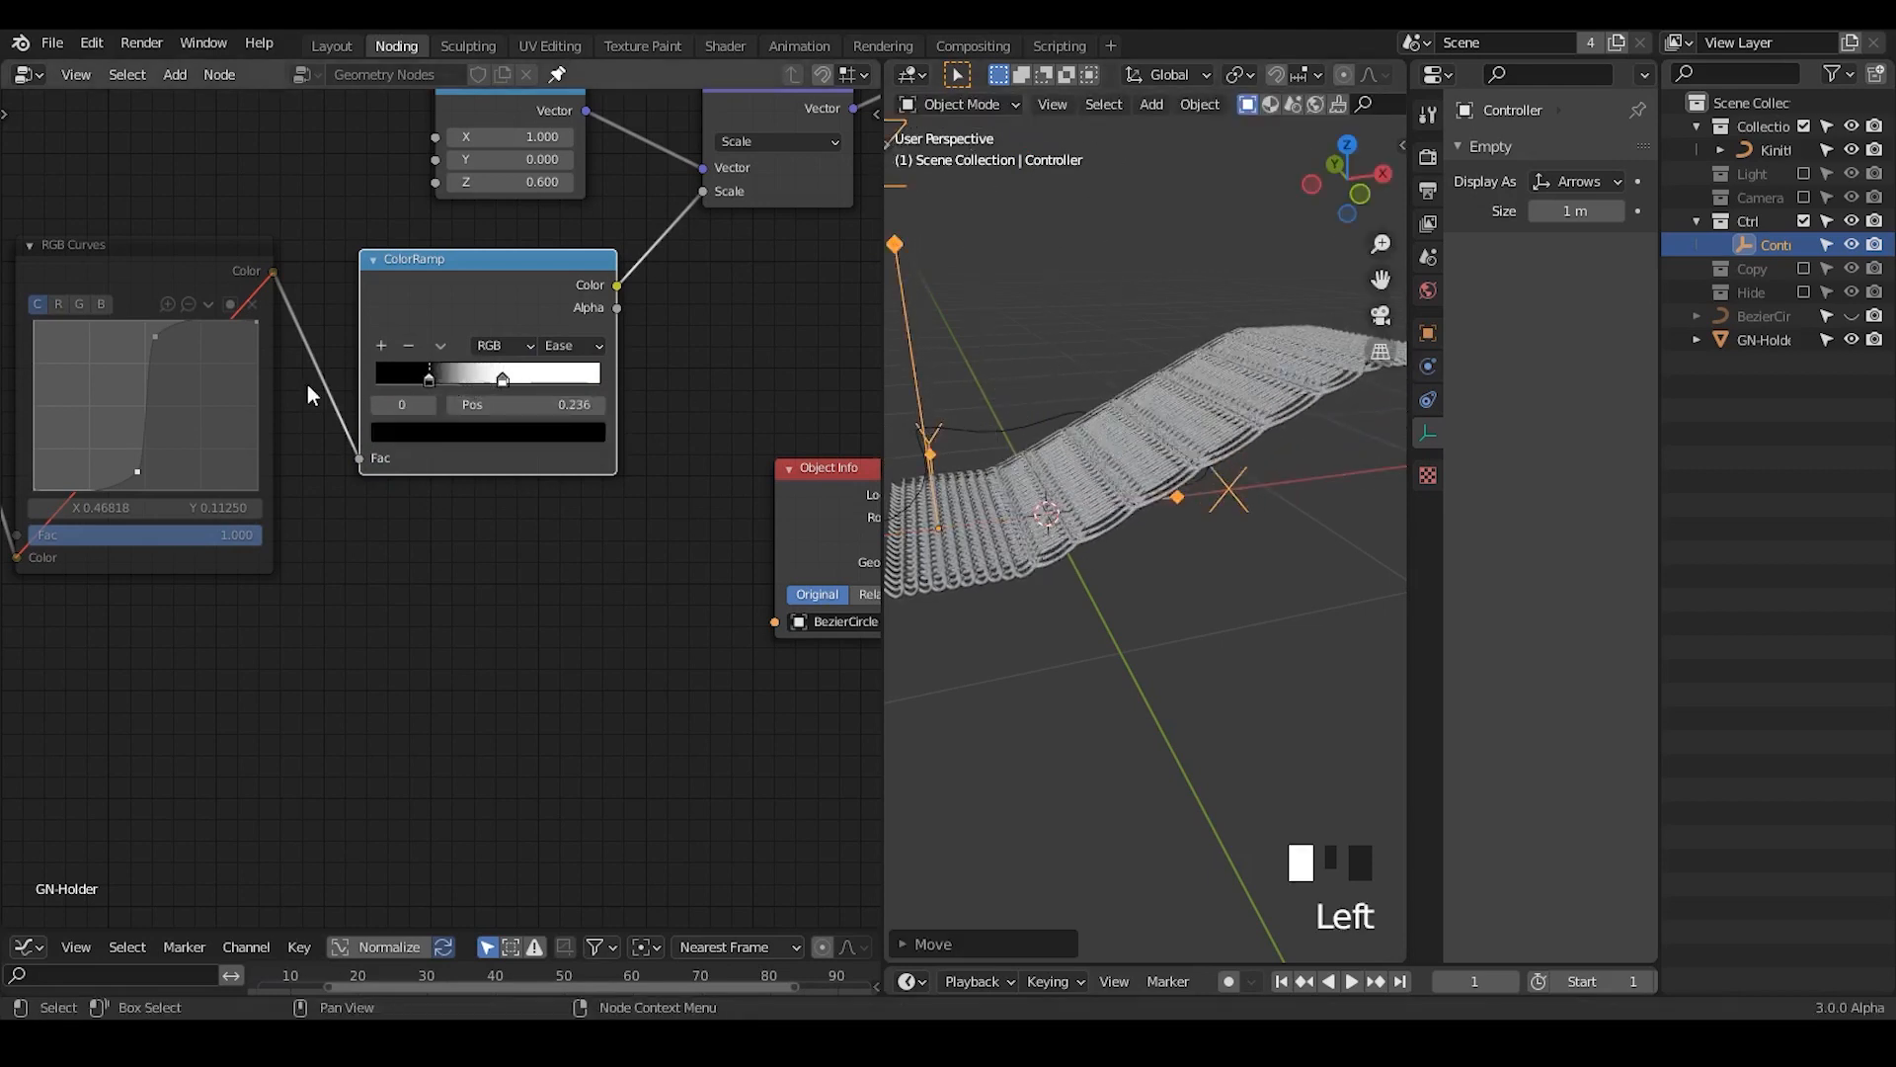
drag(501, 378, 394, 388)
key(g)
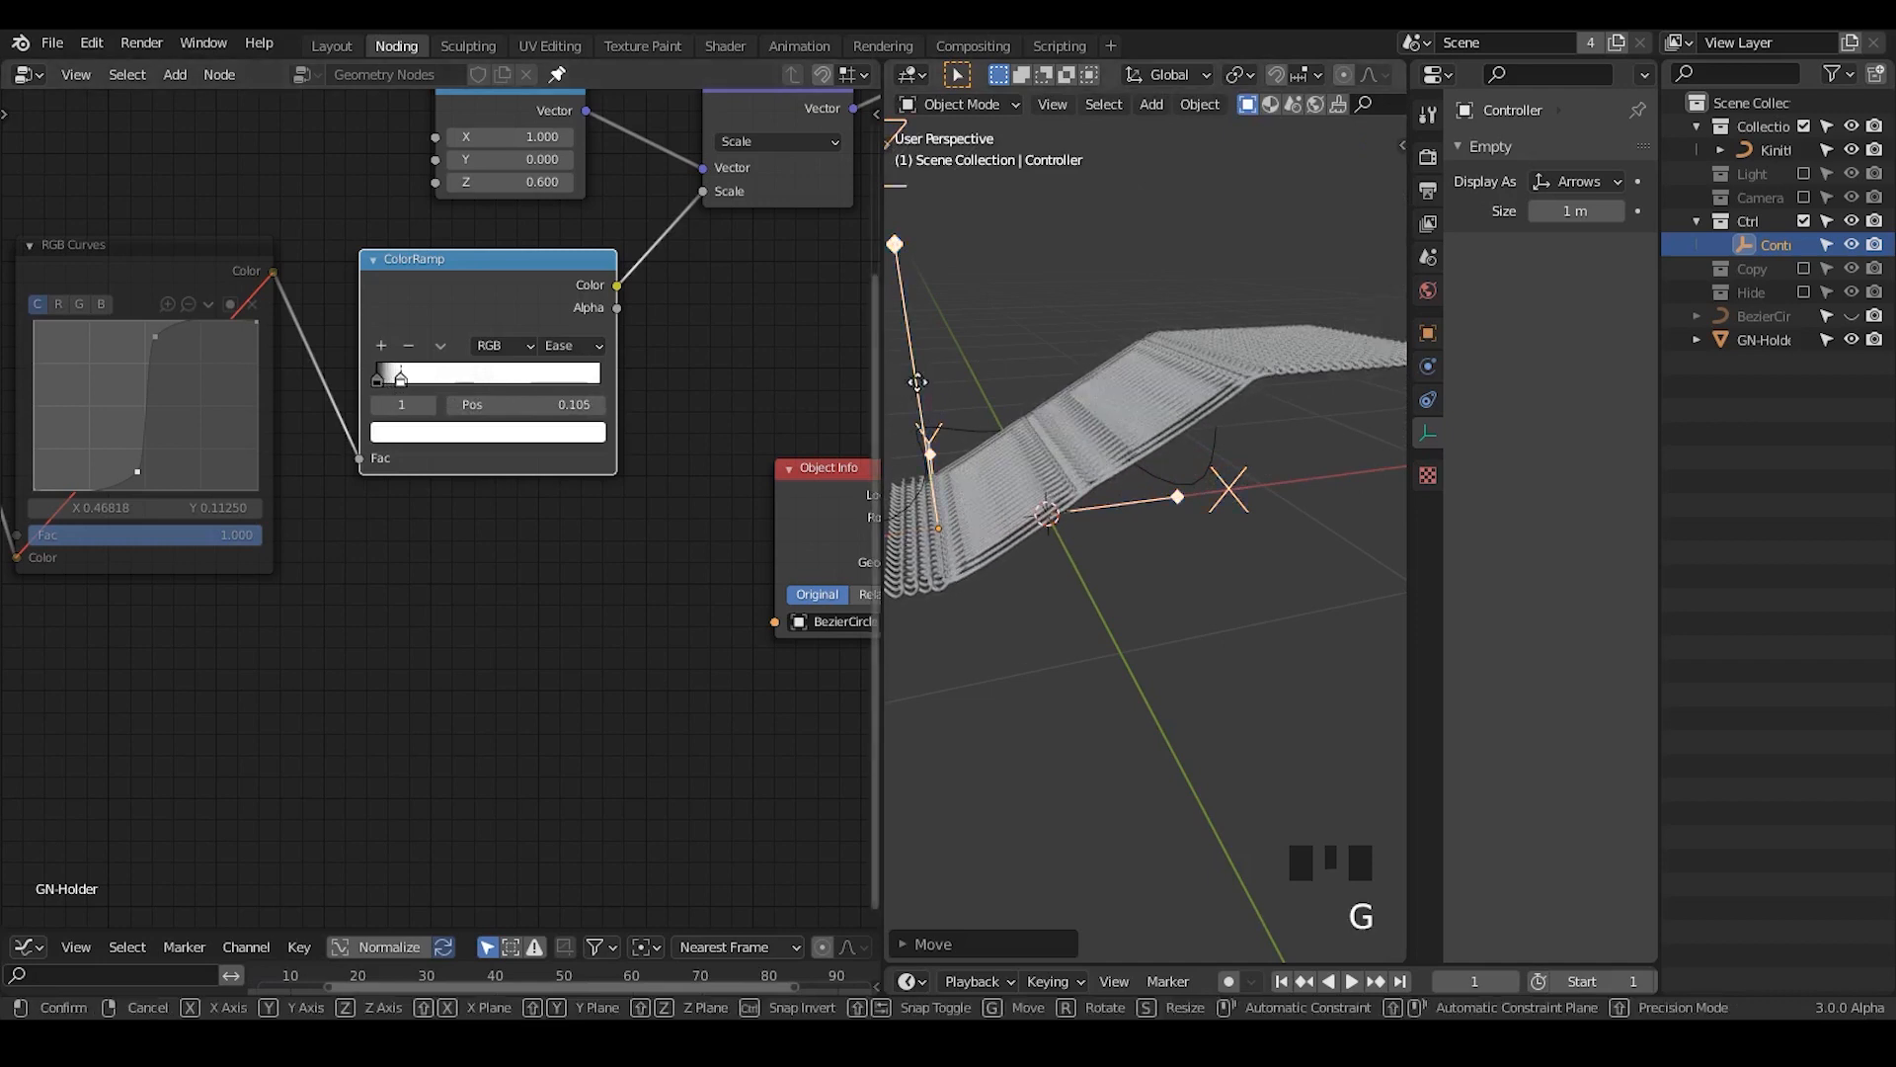
click(894, 395)
- Set Combine XYZ's X to 0.200 and move the ColorRamp's white stop to 0.359
middle_drag(636, 140, 393, 381)
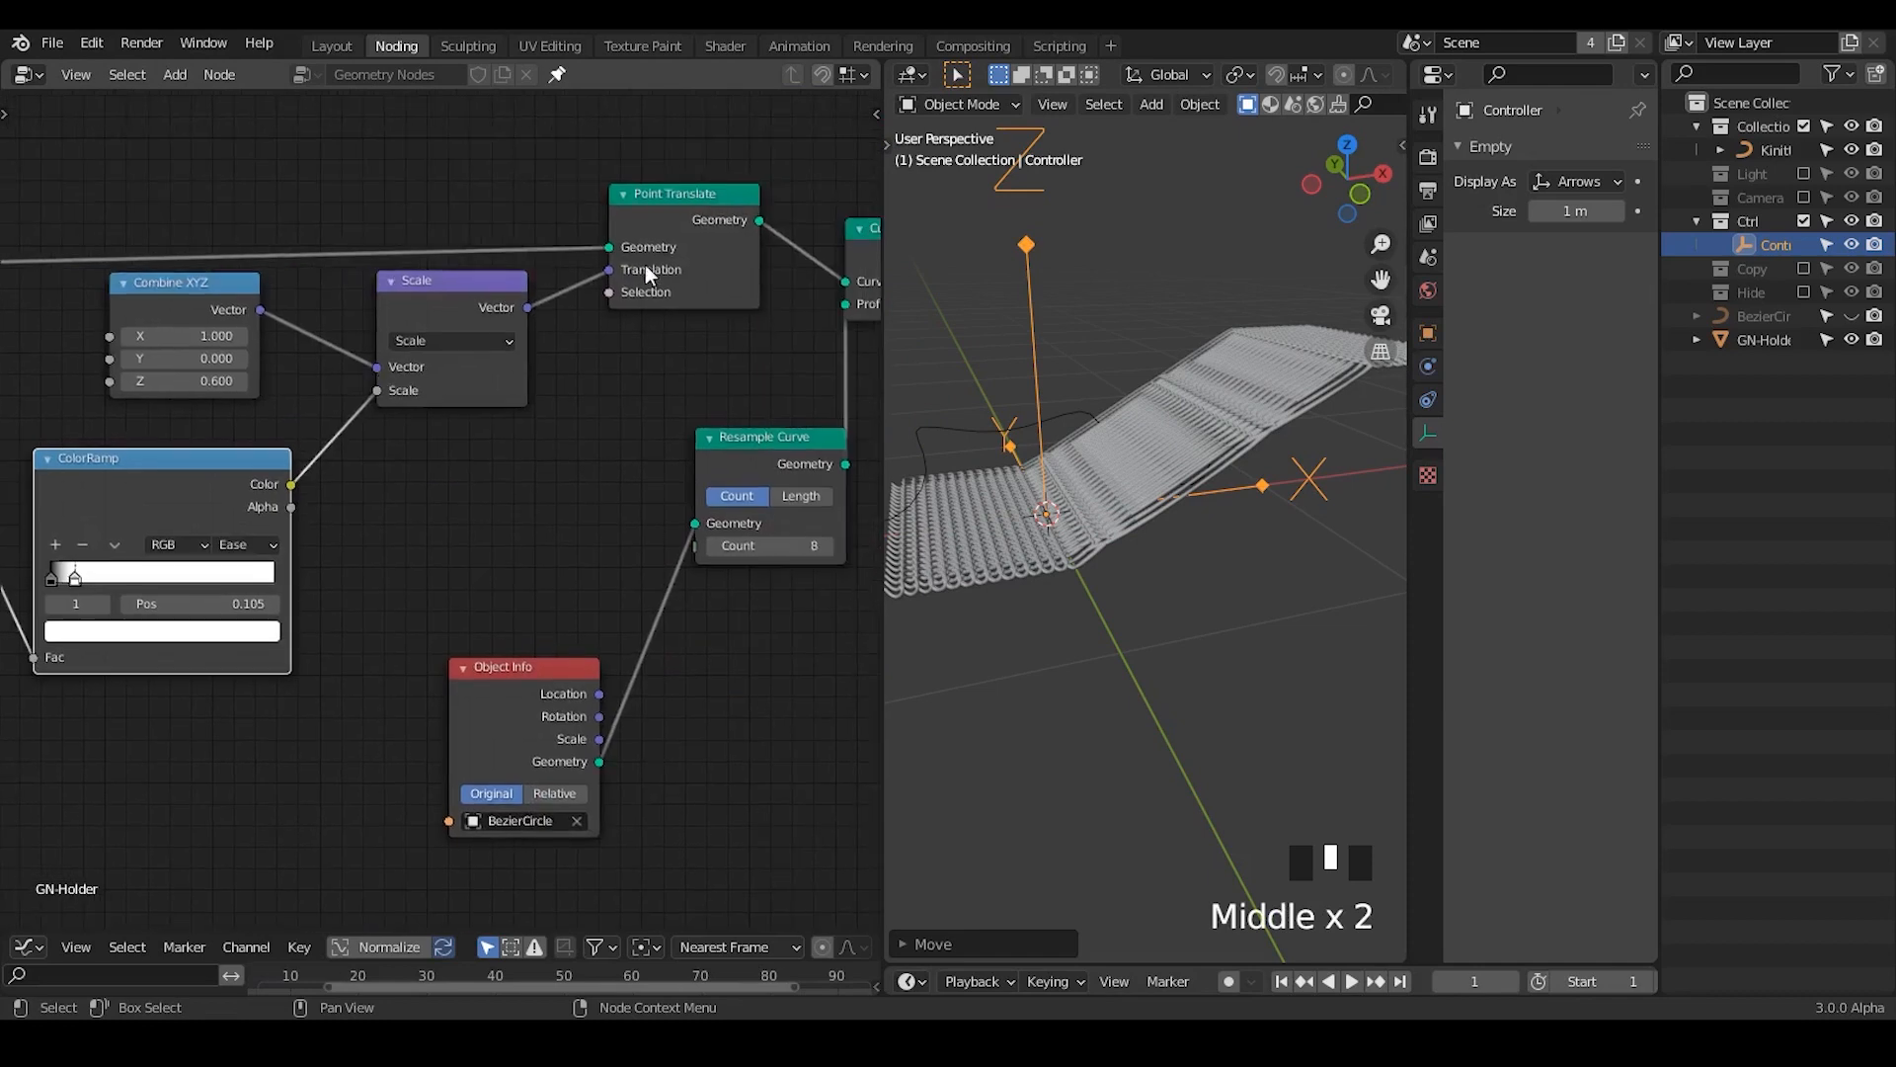
middle_drag(223, 422, 529, 302)
drag(498, 220, 474, 220)
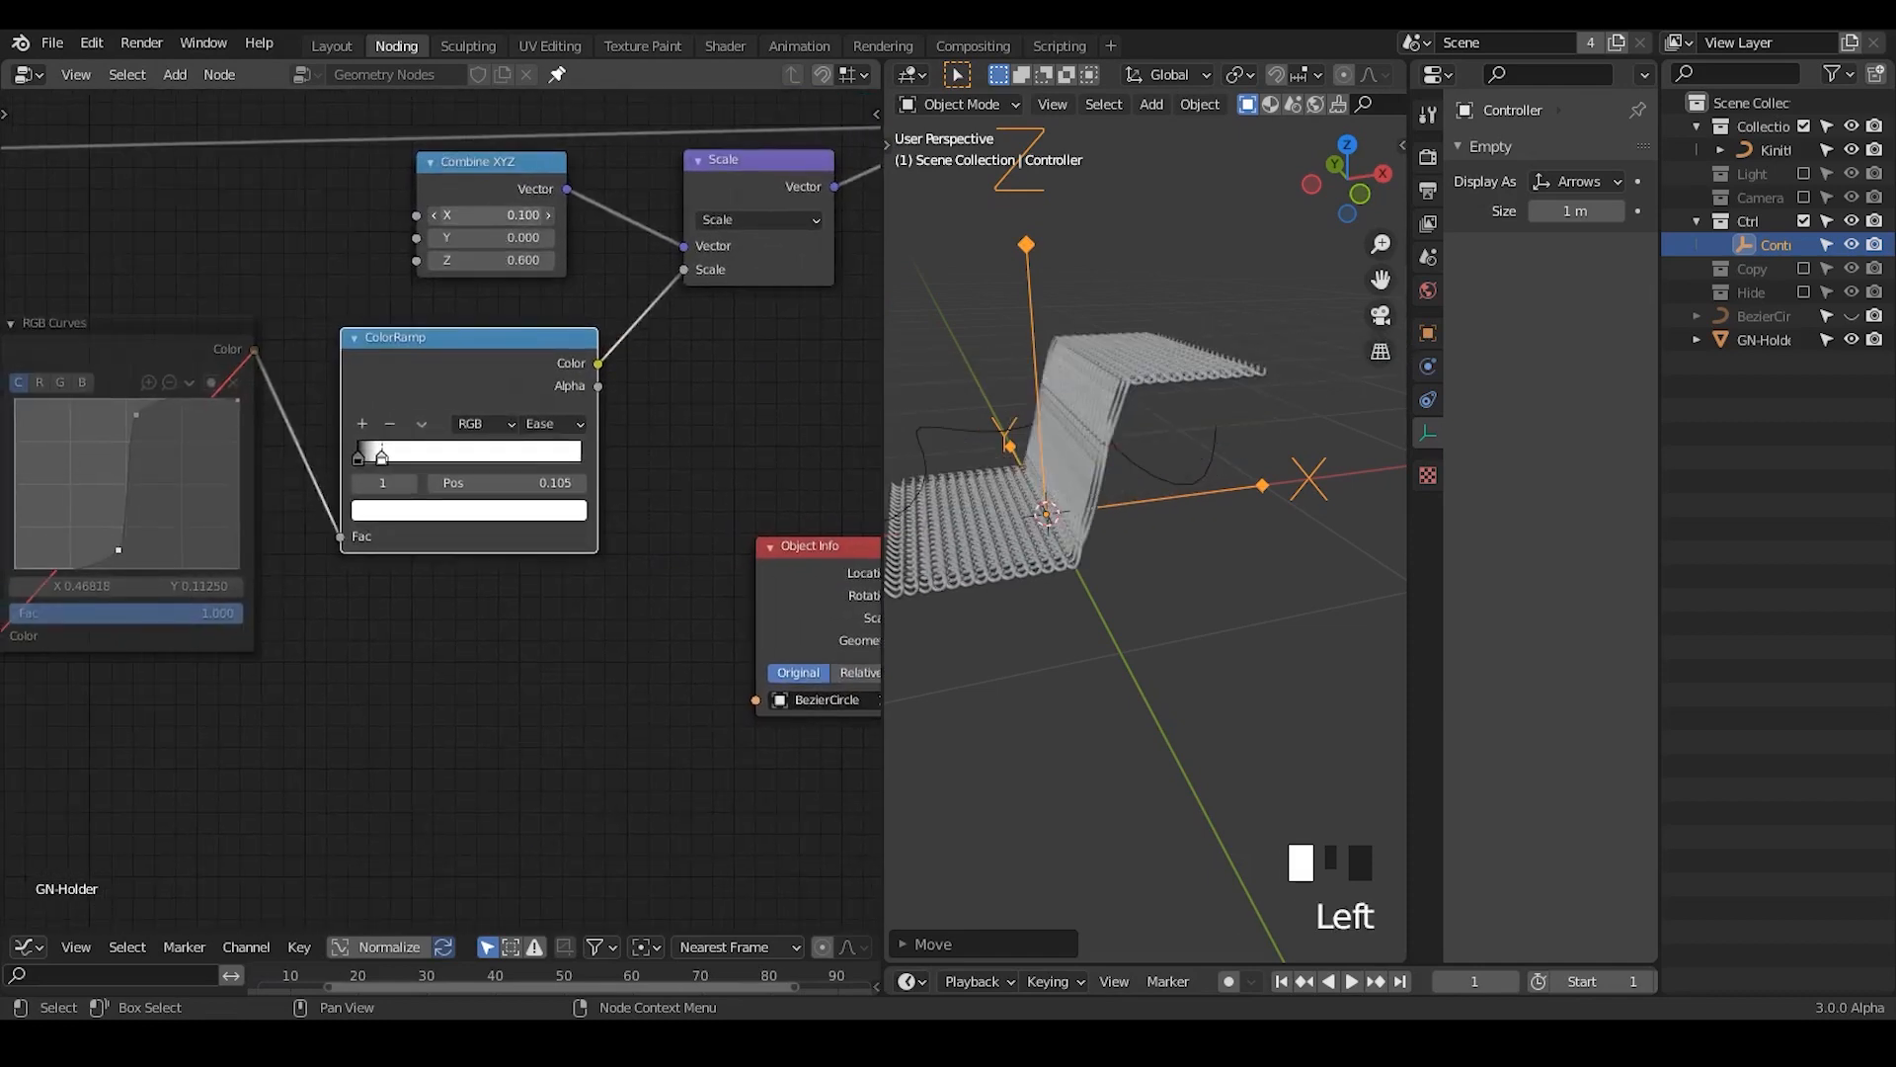
middle_drag(472, 444, 559, 369)
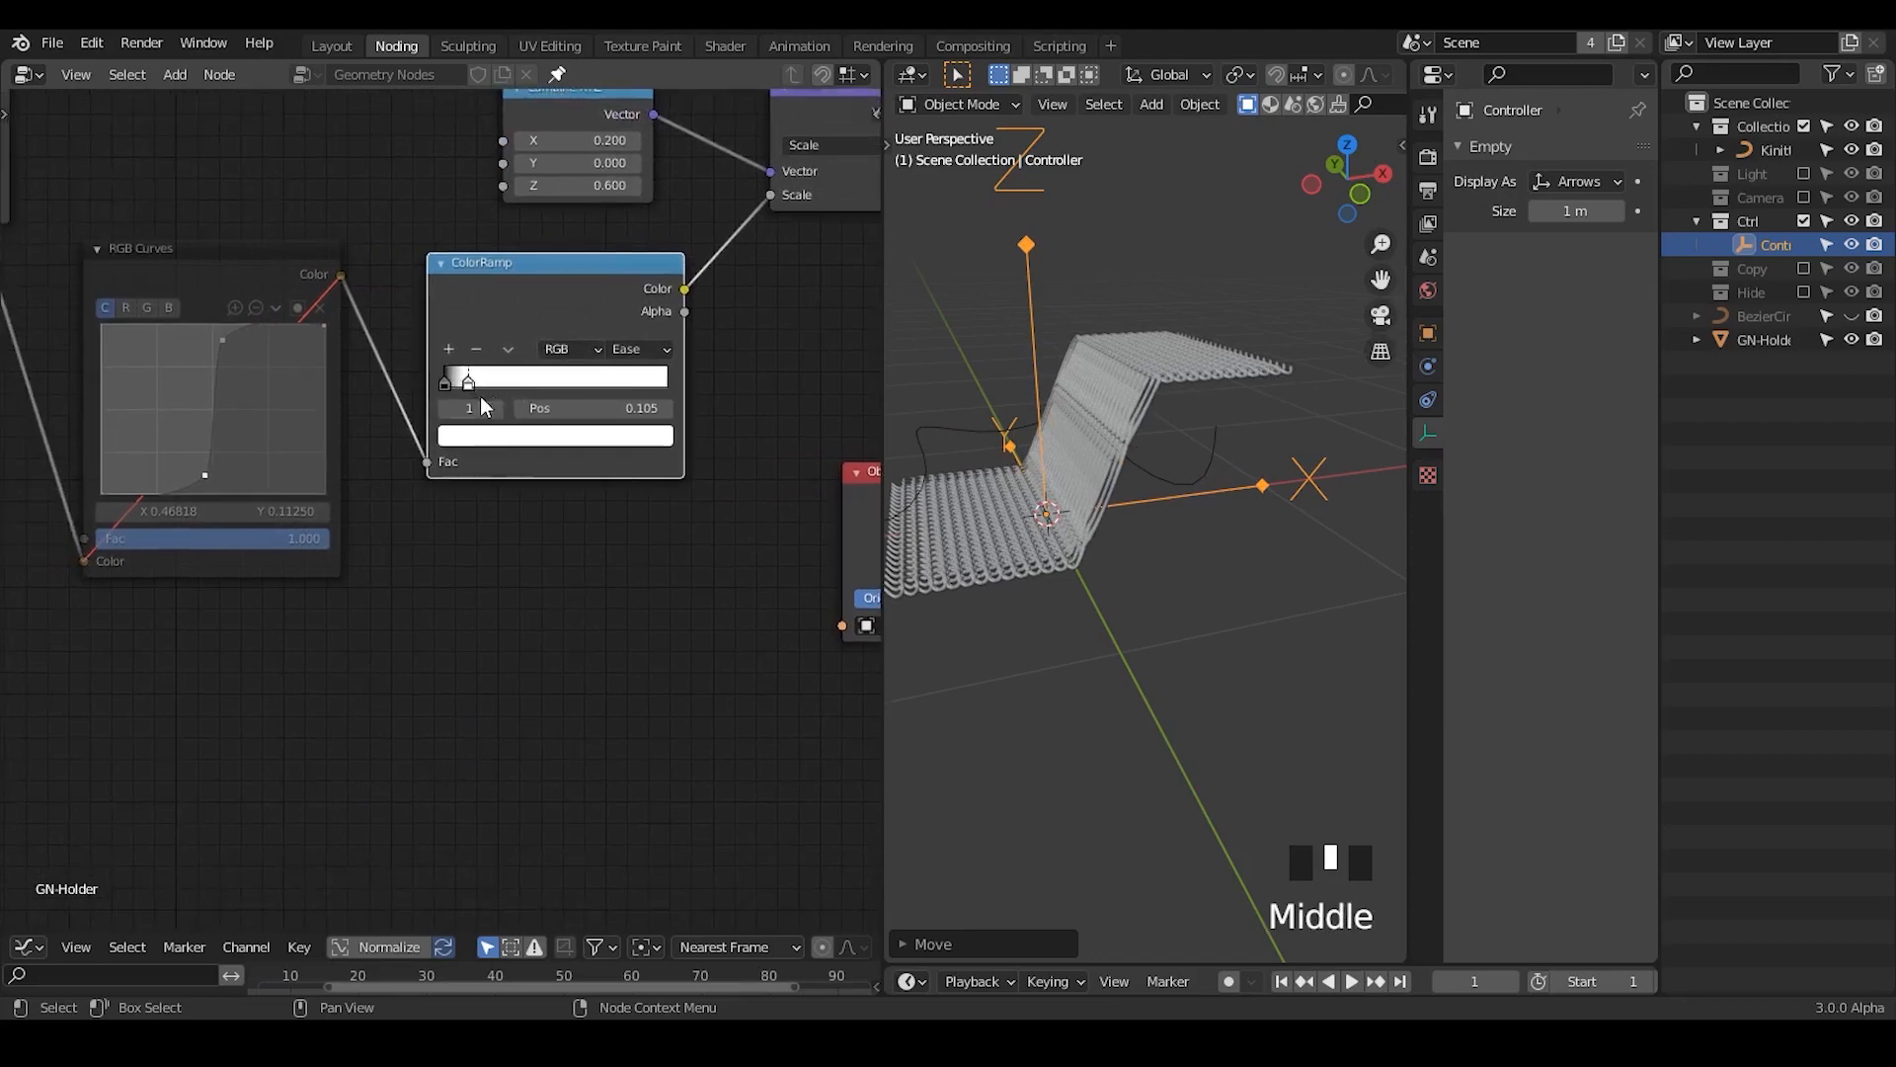
drag(468, 383, 525, 385)
- Move the Controller along X and set Combine XYZ's X to 0.300
key(g)
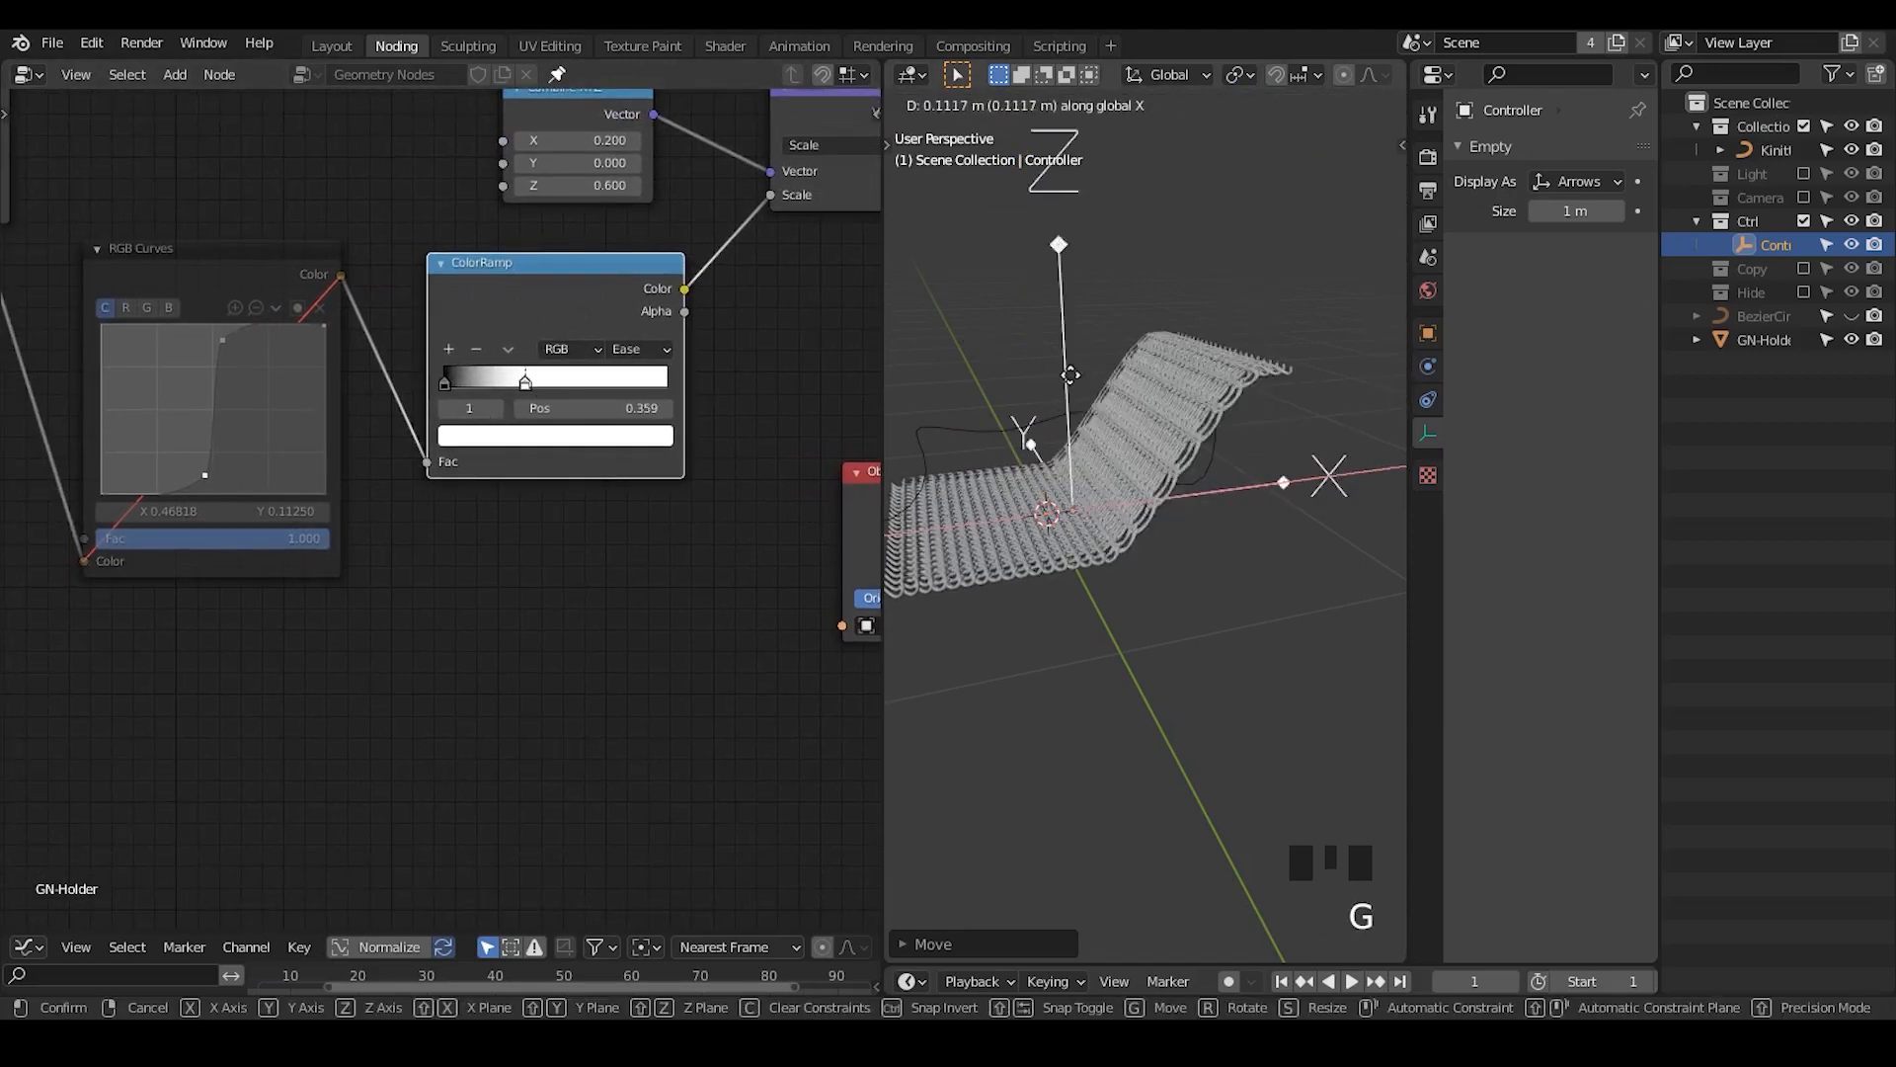
click(1100, 382)
mouse_move(566, 142)
mouse_down()
mouse_move(646, 142)
mouse_move(576, 143)
mouse_up()
key(g)
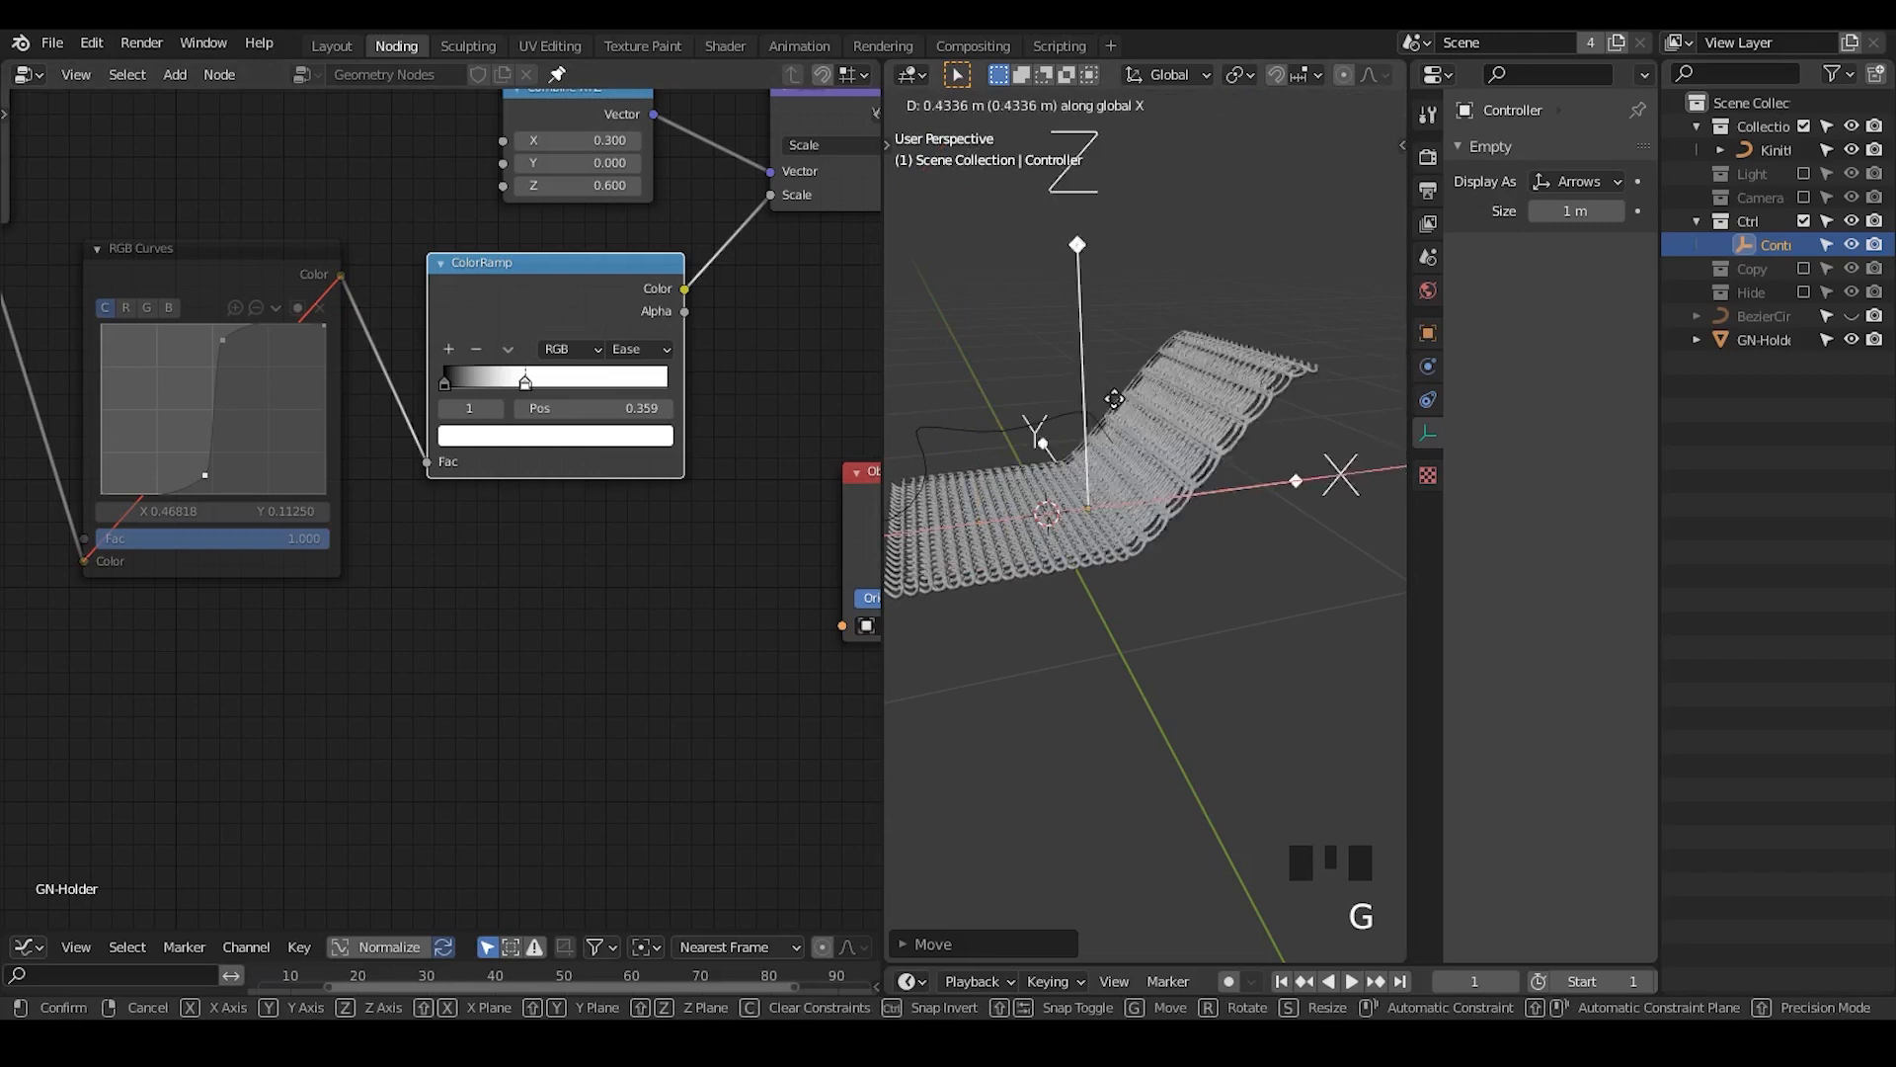
click(1272, 387)
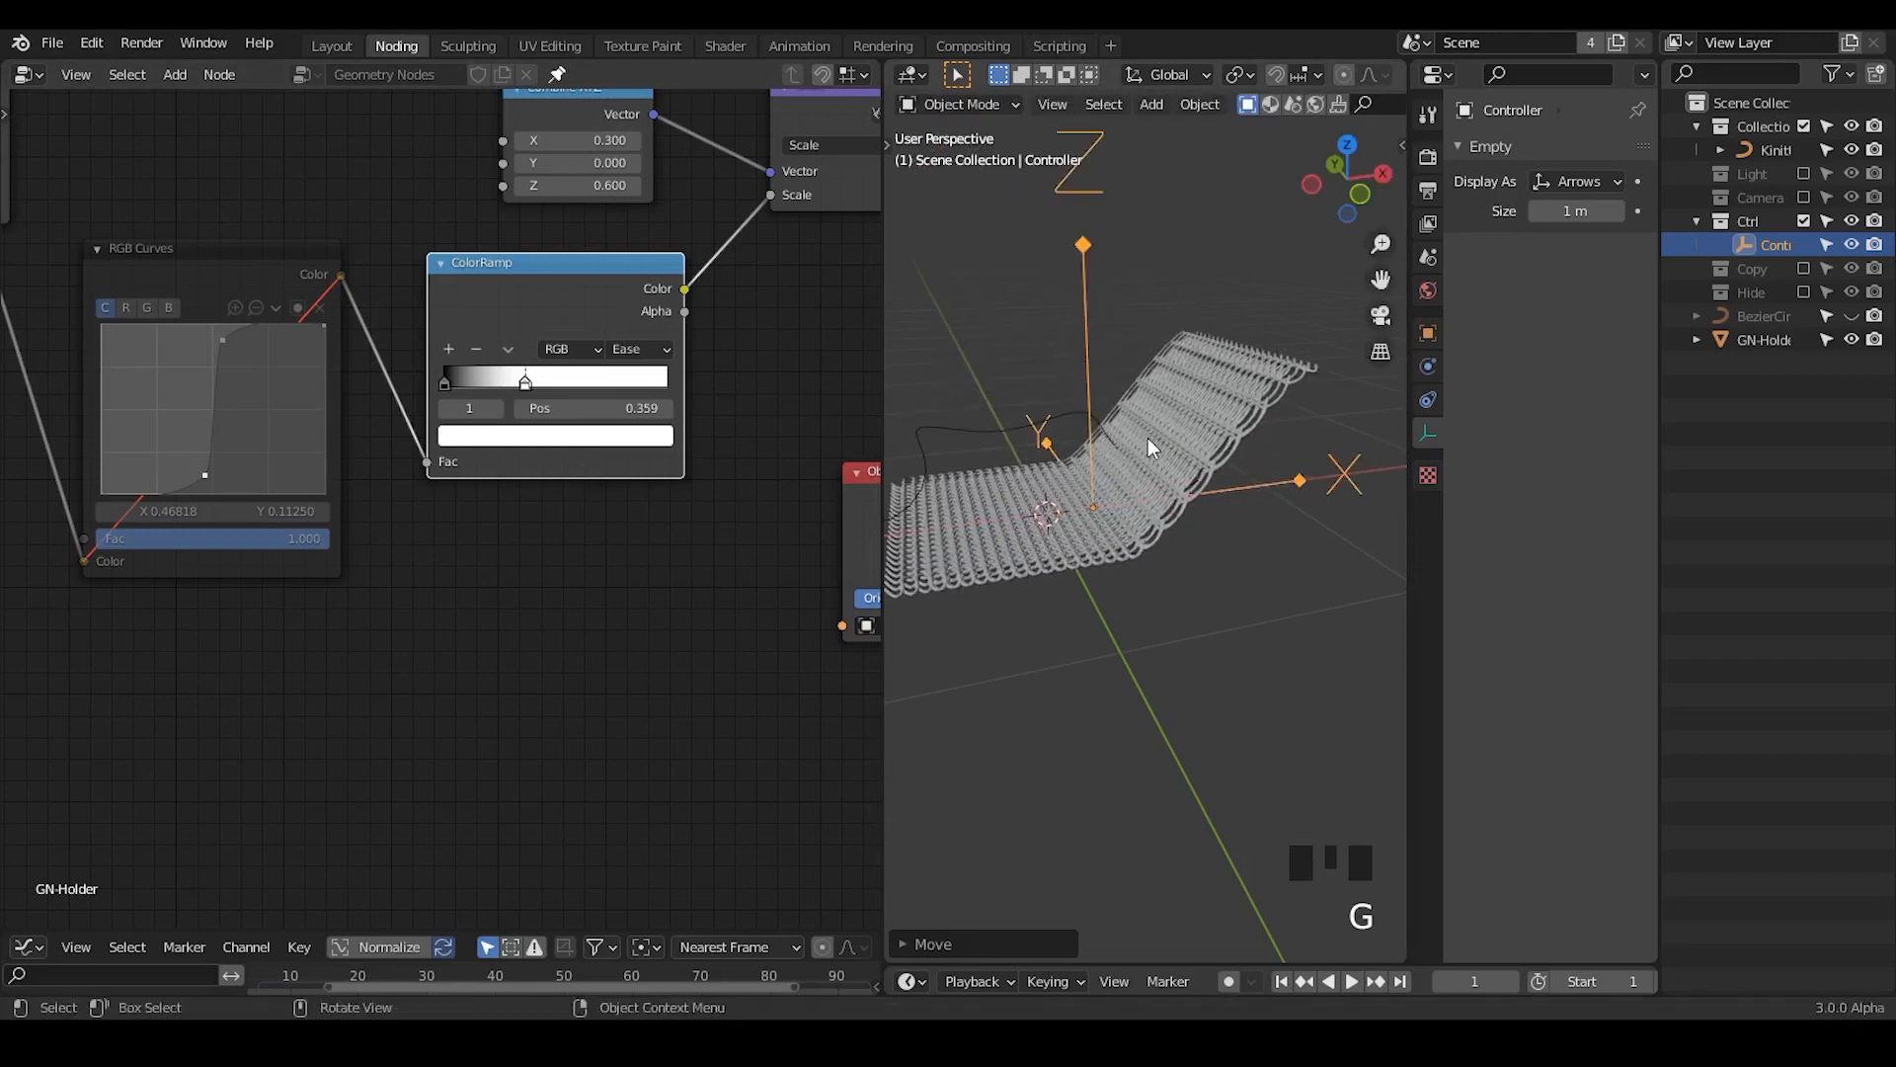
- Delete the muted RGB Curves node while keeping Map Range connected to the ColorRamp
ctrl+middle_drag(744, 326, 293, 389)
click(236, 304)
key(ctrl+x)
- Move the Position, Controller Object Info, Separate XYZ, Subtract and Map Range nodes together, closer to the ColorRamp and below the grid nodes
middle_drag(122, 500, 505, 334)
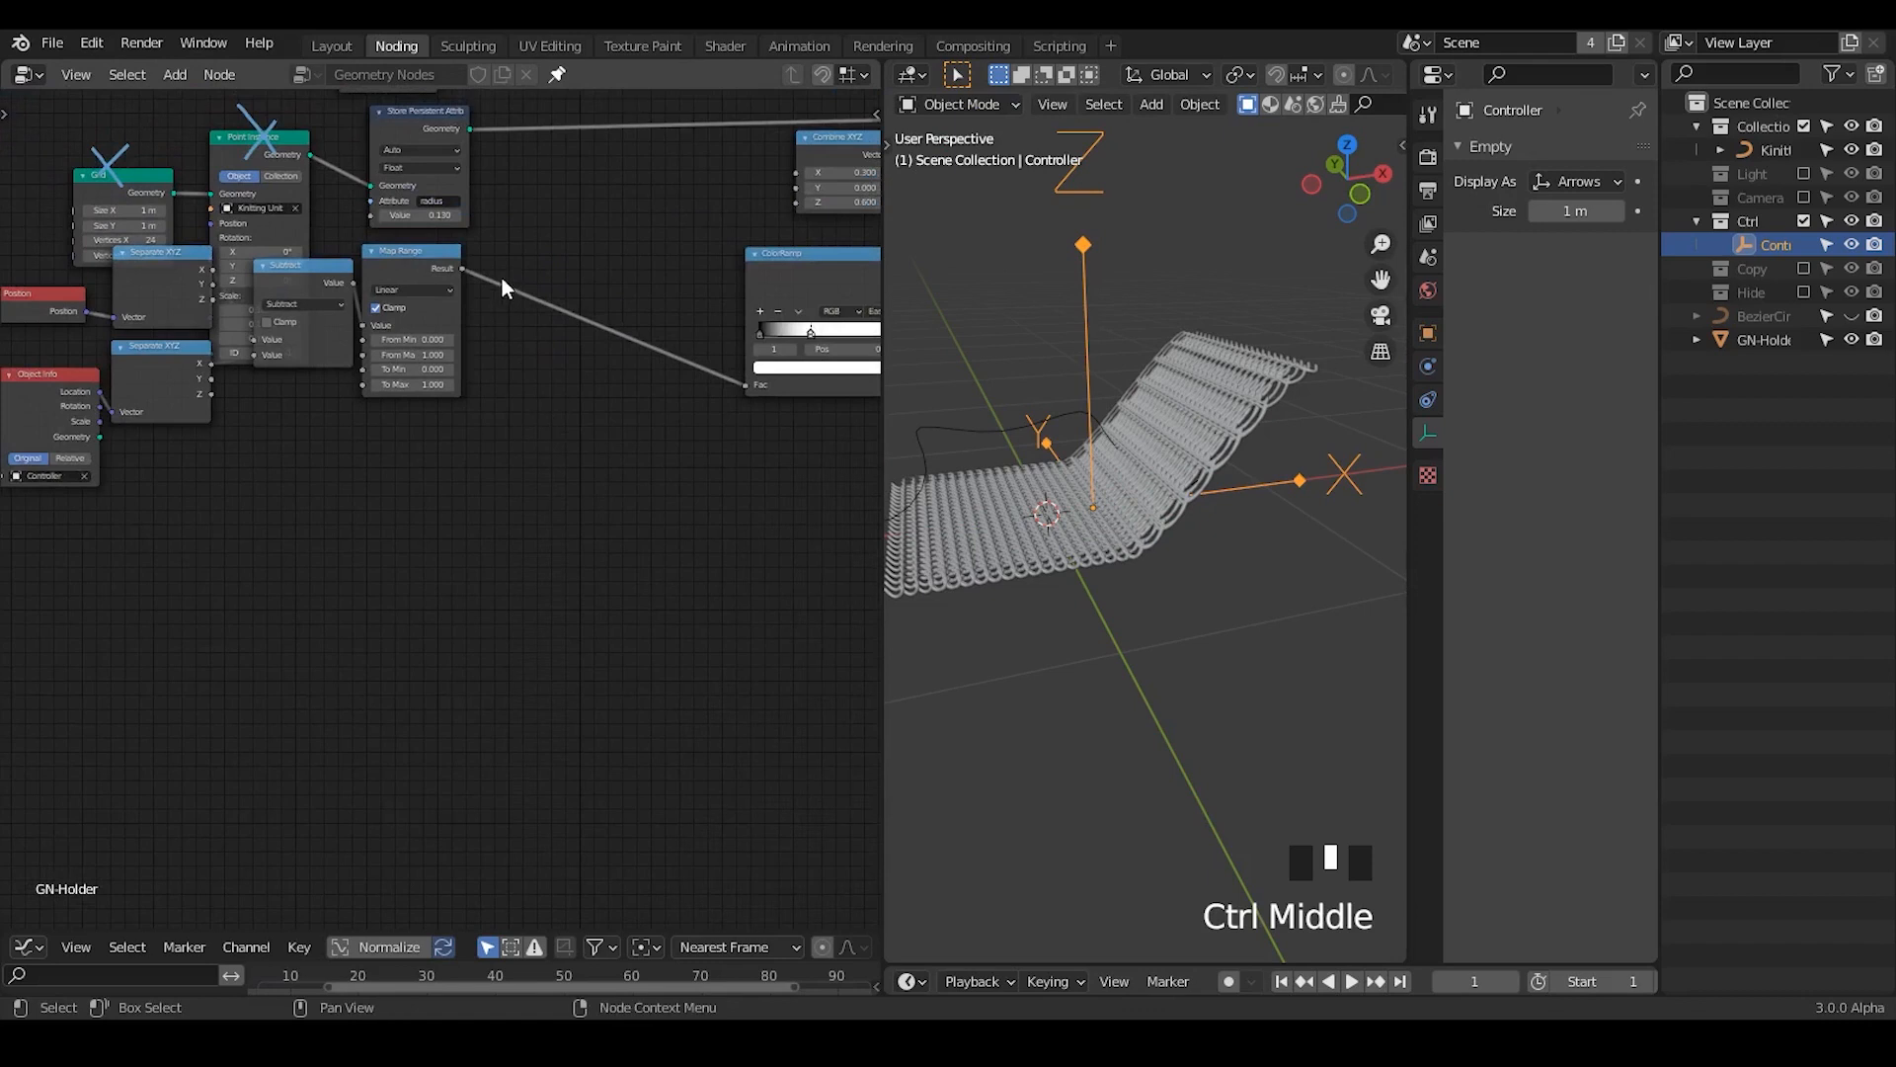
drag(500, 259, 328, 407)
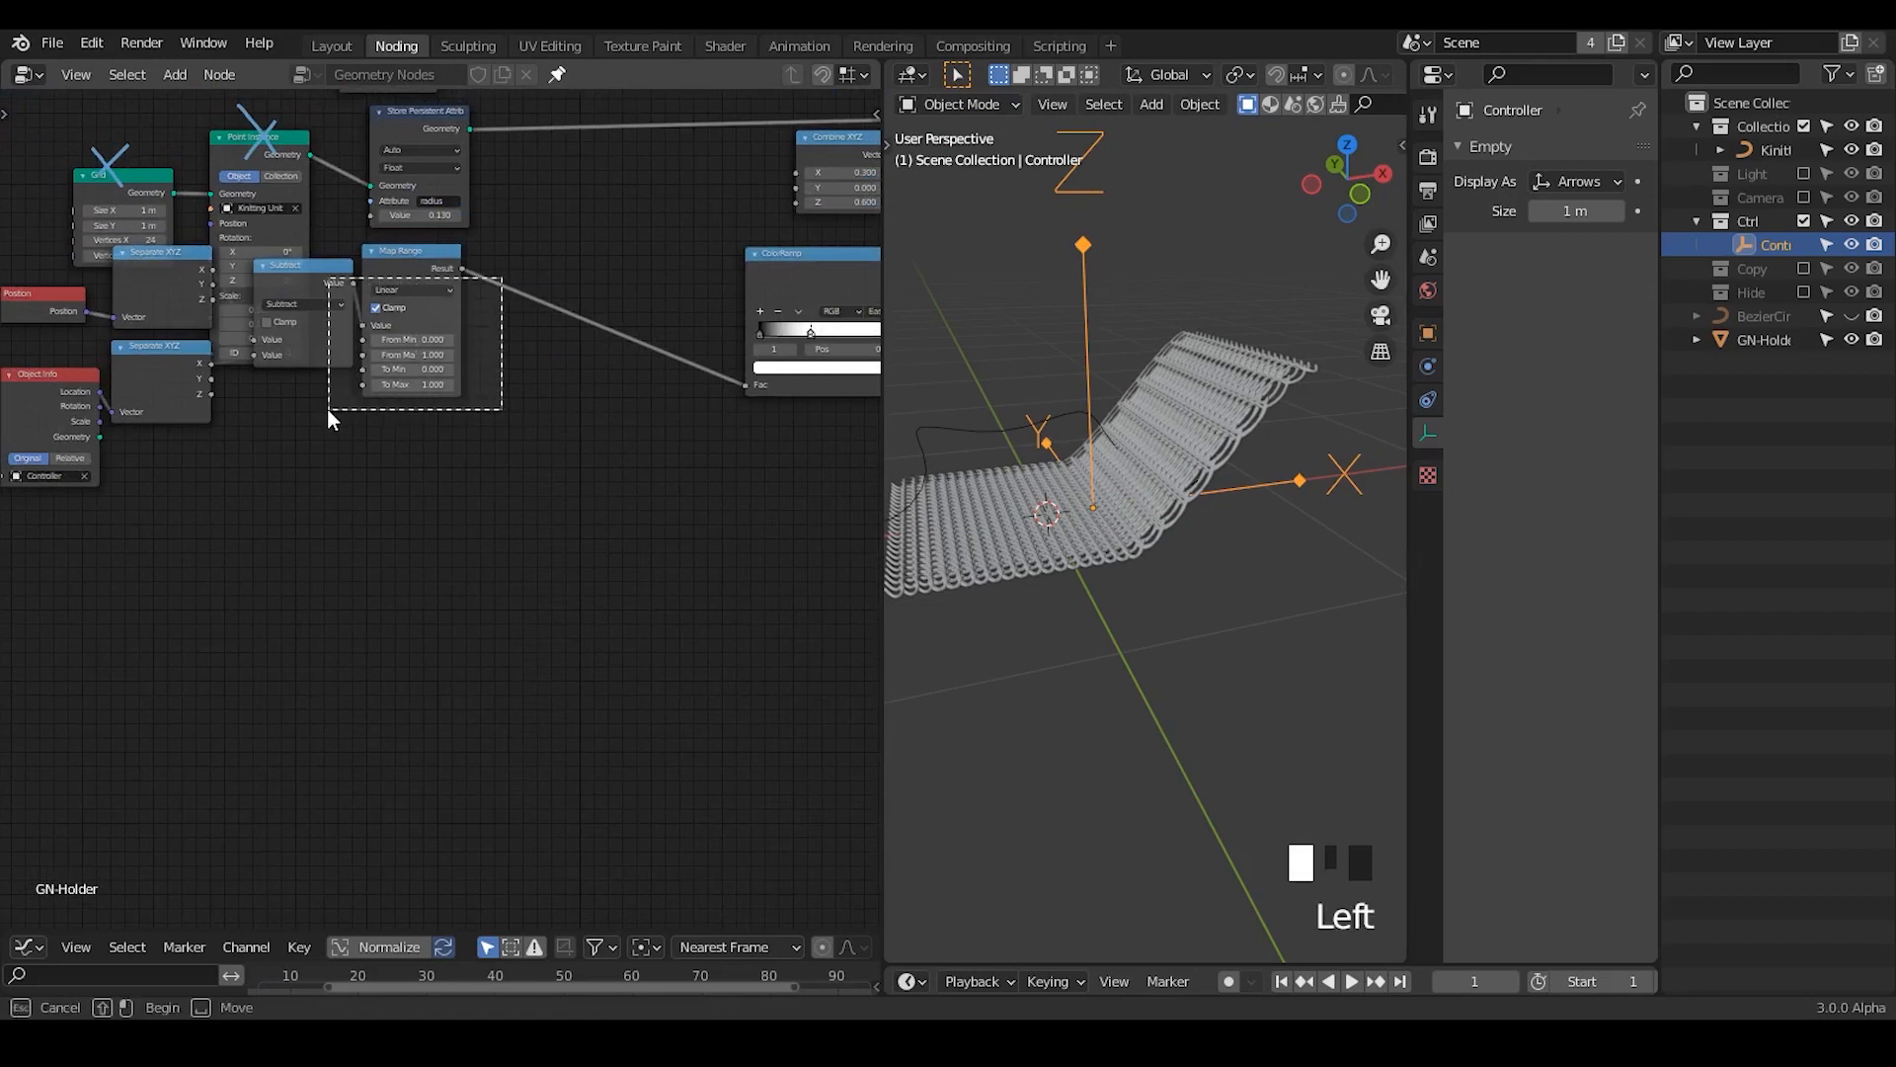
middle_drag(448, 405, 587, 391)
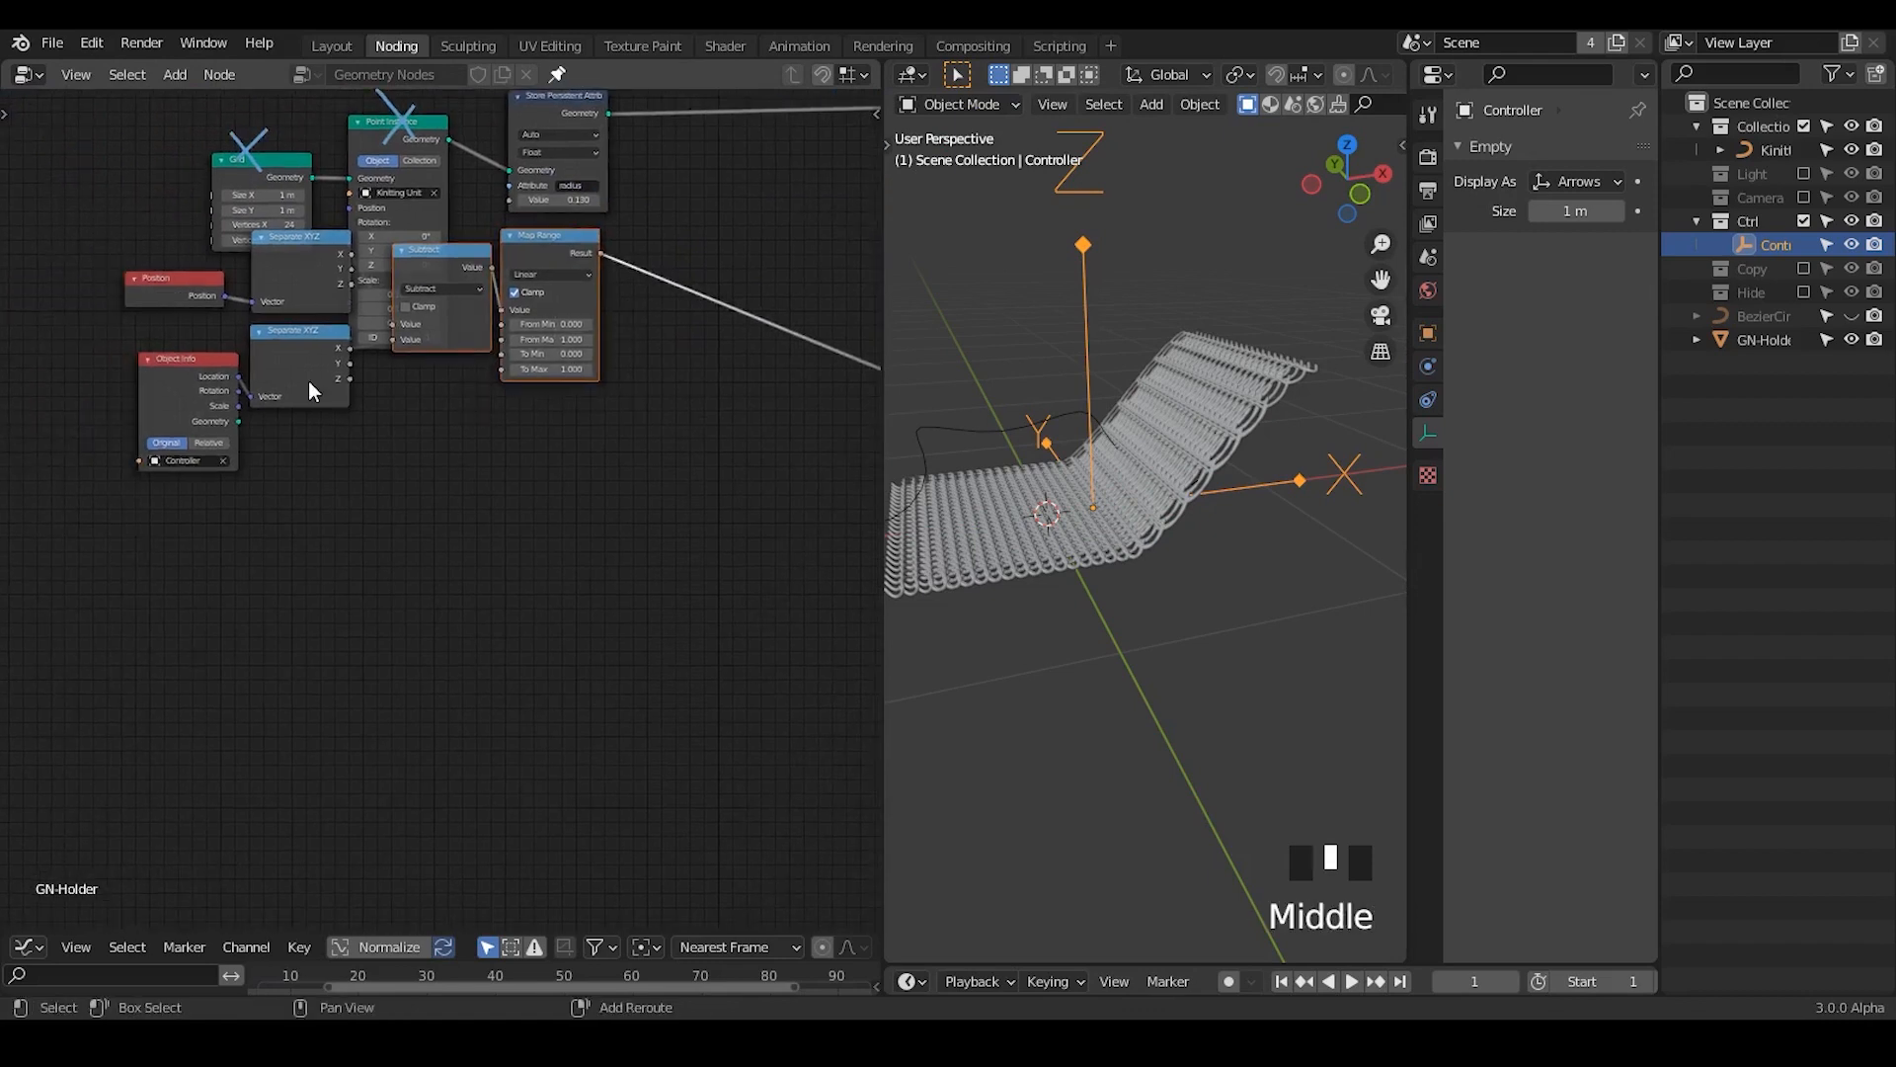
shift+click(192, 294)
shift+click(188, 401)
middle_drag(188, 401, 49, 407)
key(g)
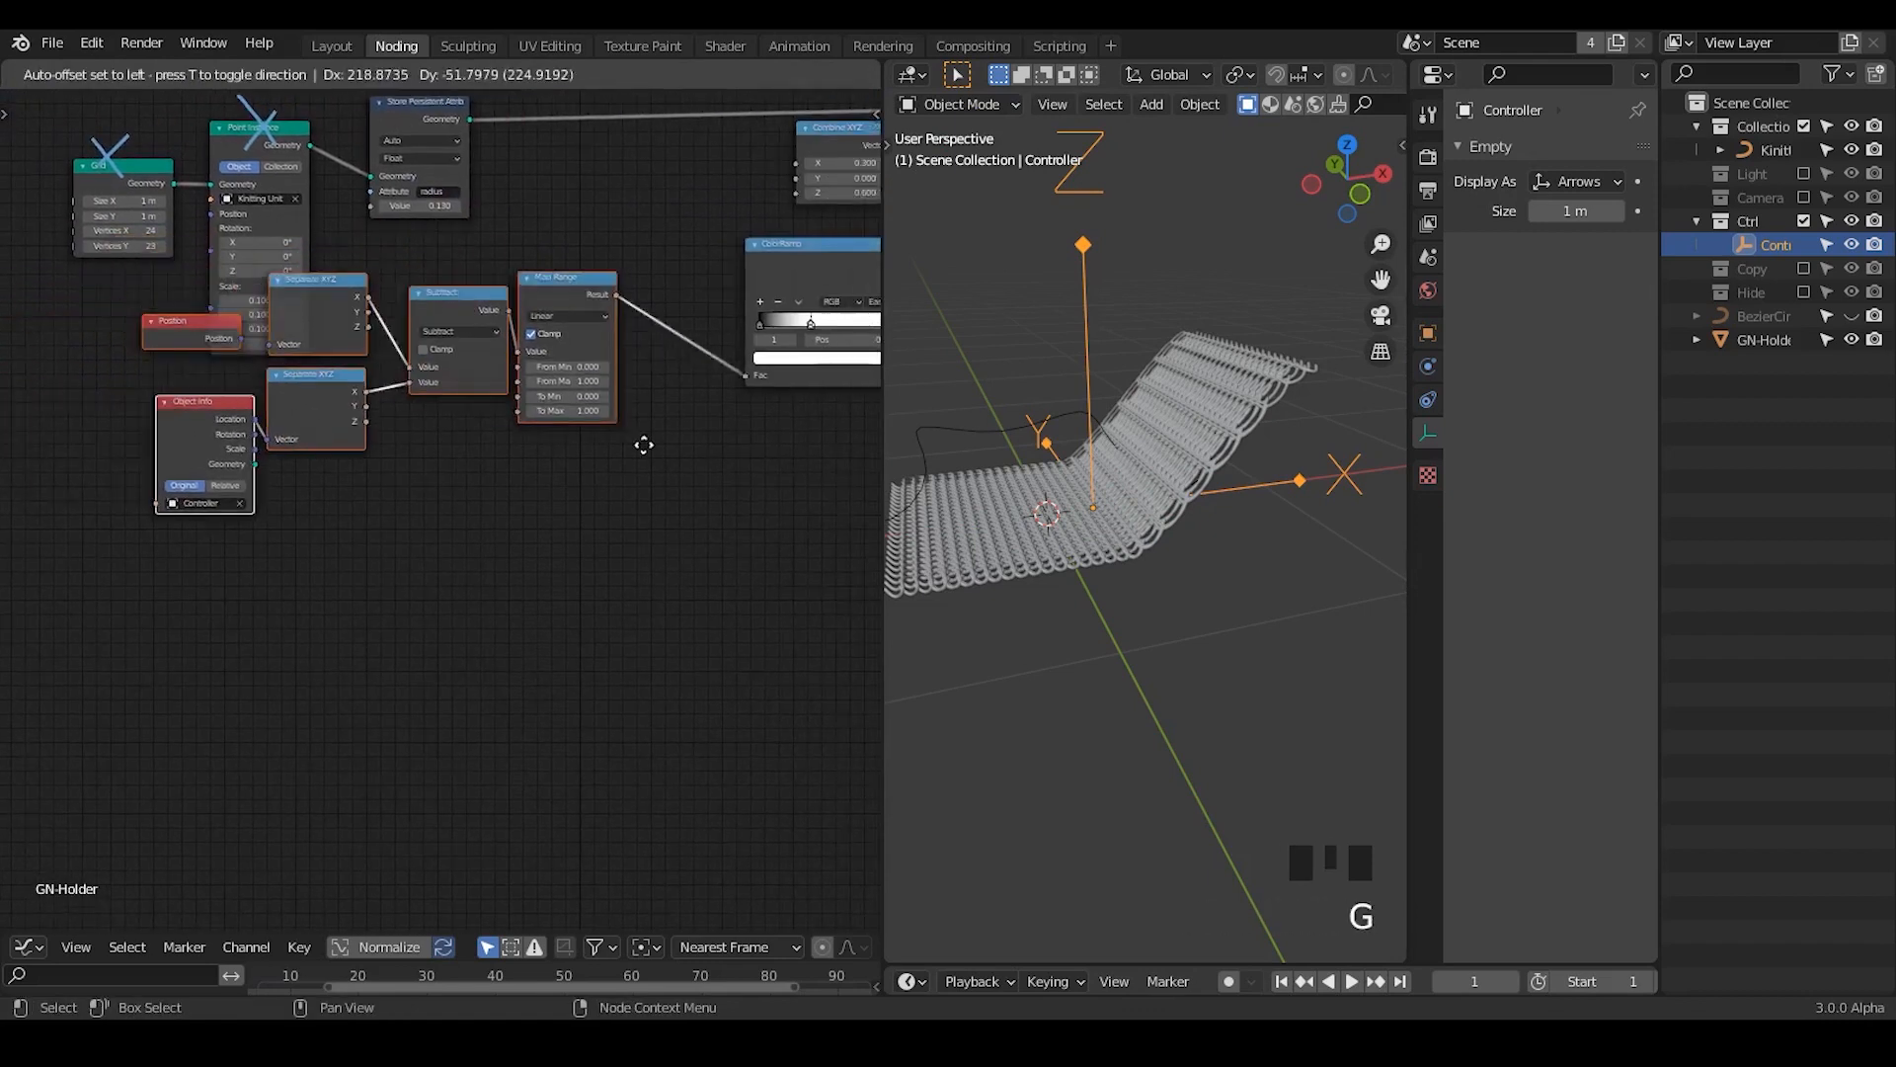
click(772, 496)
key(g)
click(725, 500)
- Move the Grid, Point Instance and Store Persistent Attribute nodes closer to Point Translate
middle_drag(623, 503, 435, 521)
middle_drag(587, 339, 846, 345)
middle_drag(368, 347, 582, 383)
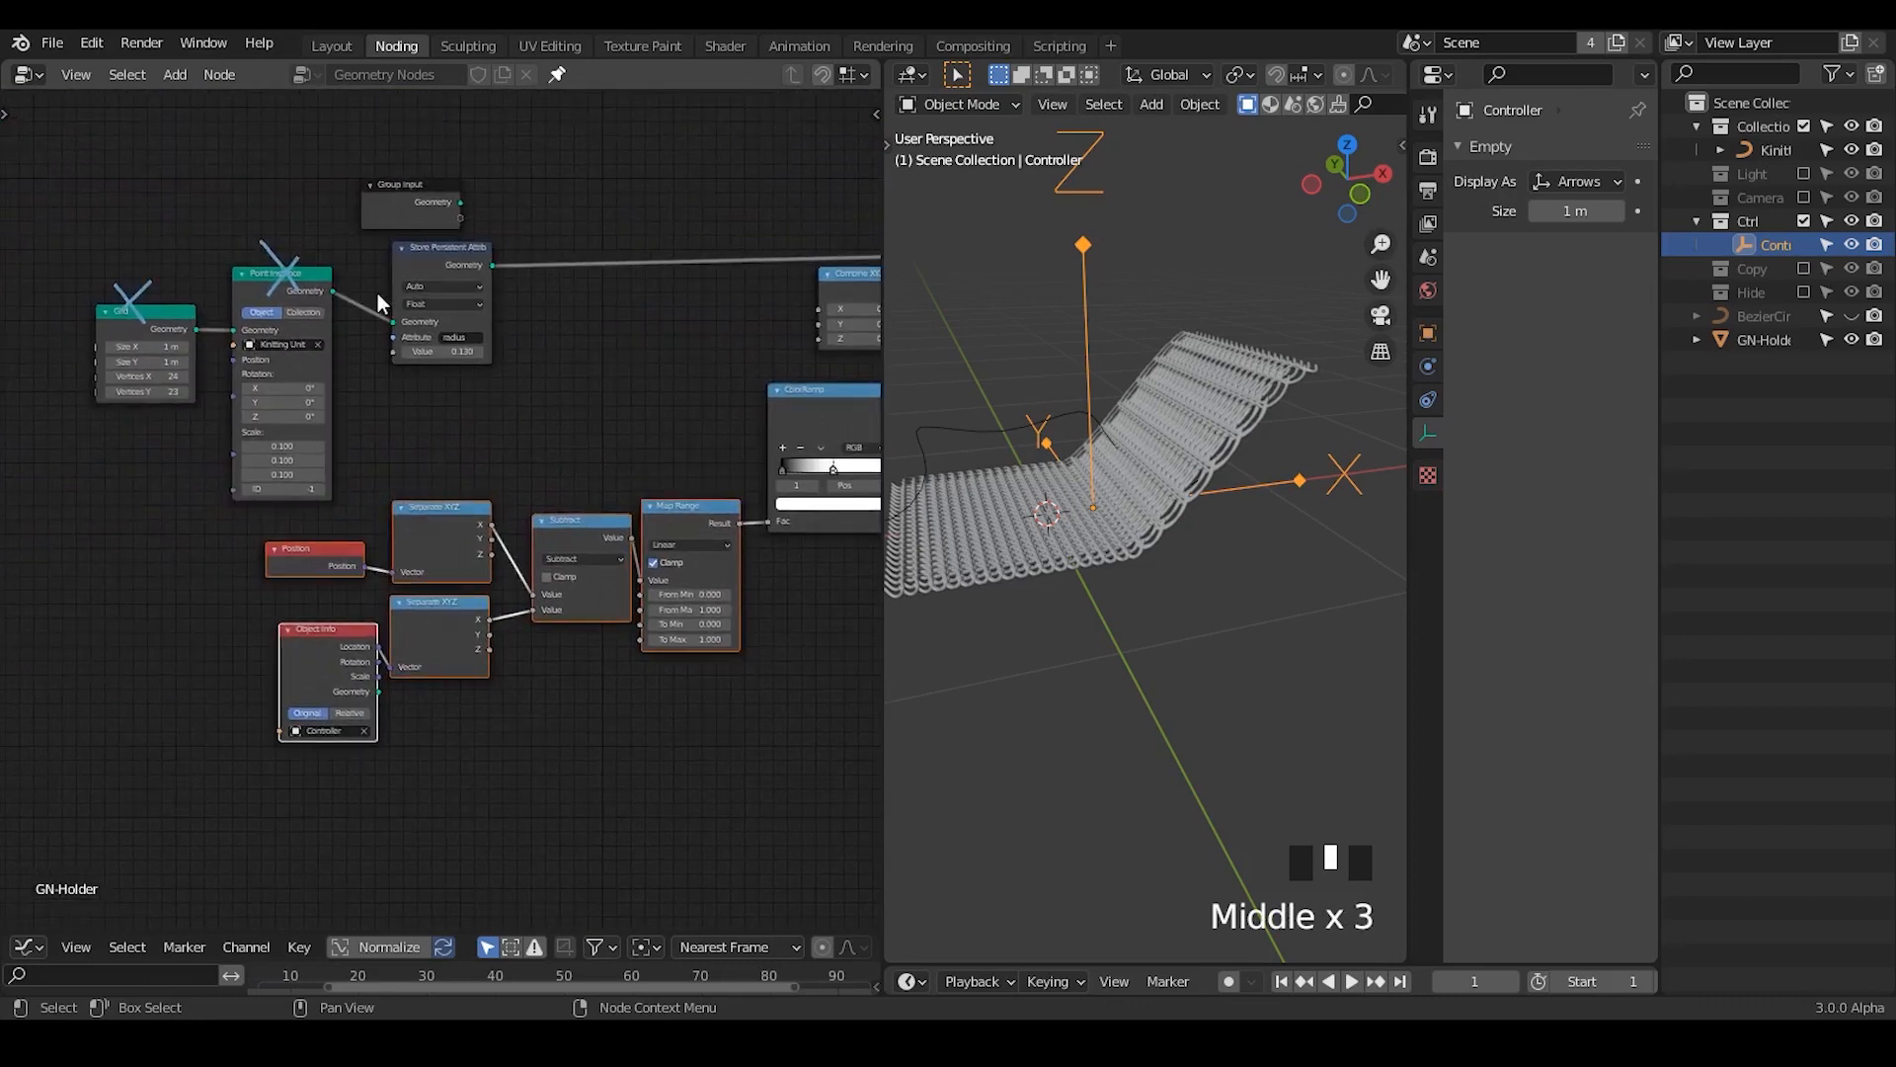
drag(548, 275, 109, 426)
key(g)
click(652, 180)
middle_drag(659, 393, 284, 435)
ctrl+middle_drag(455, 402, 464, 371)
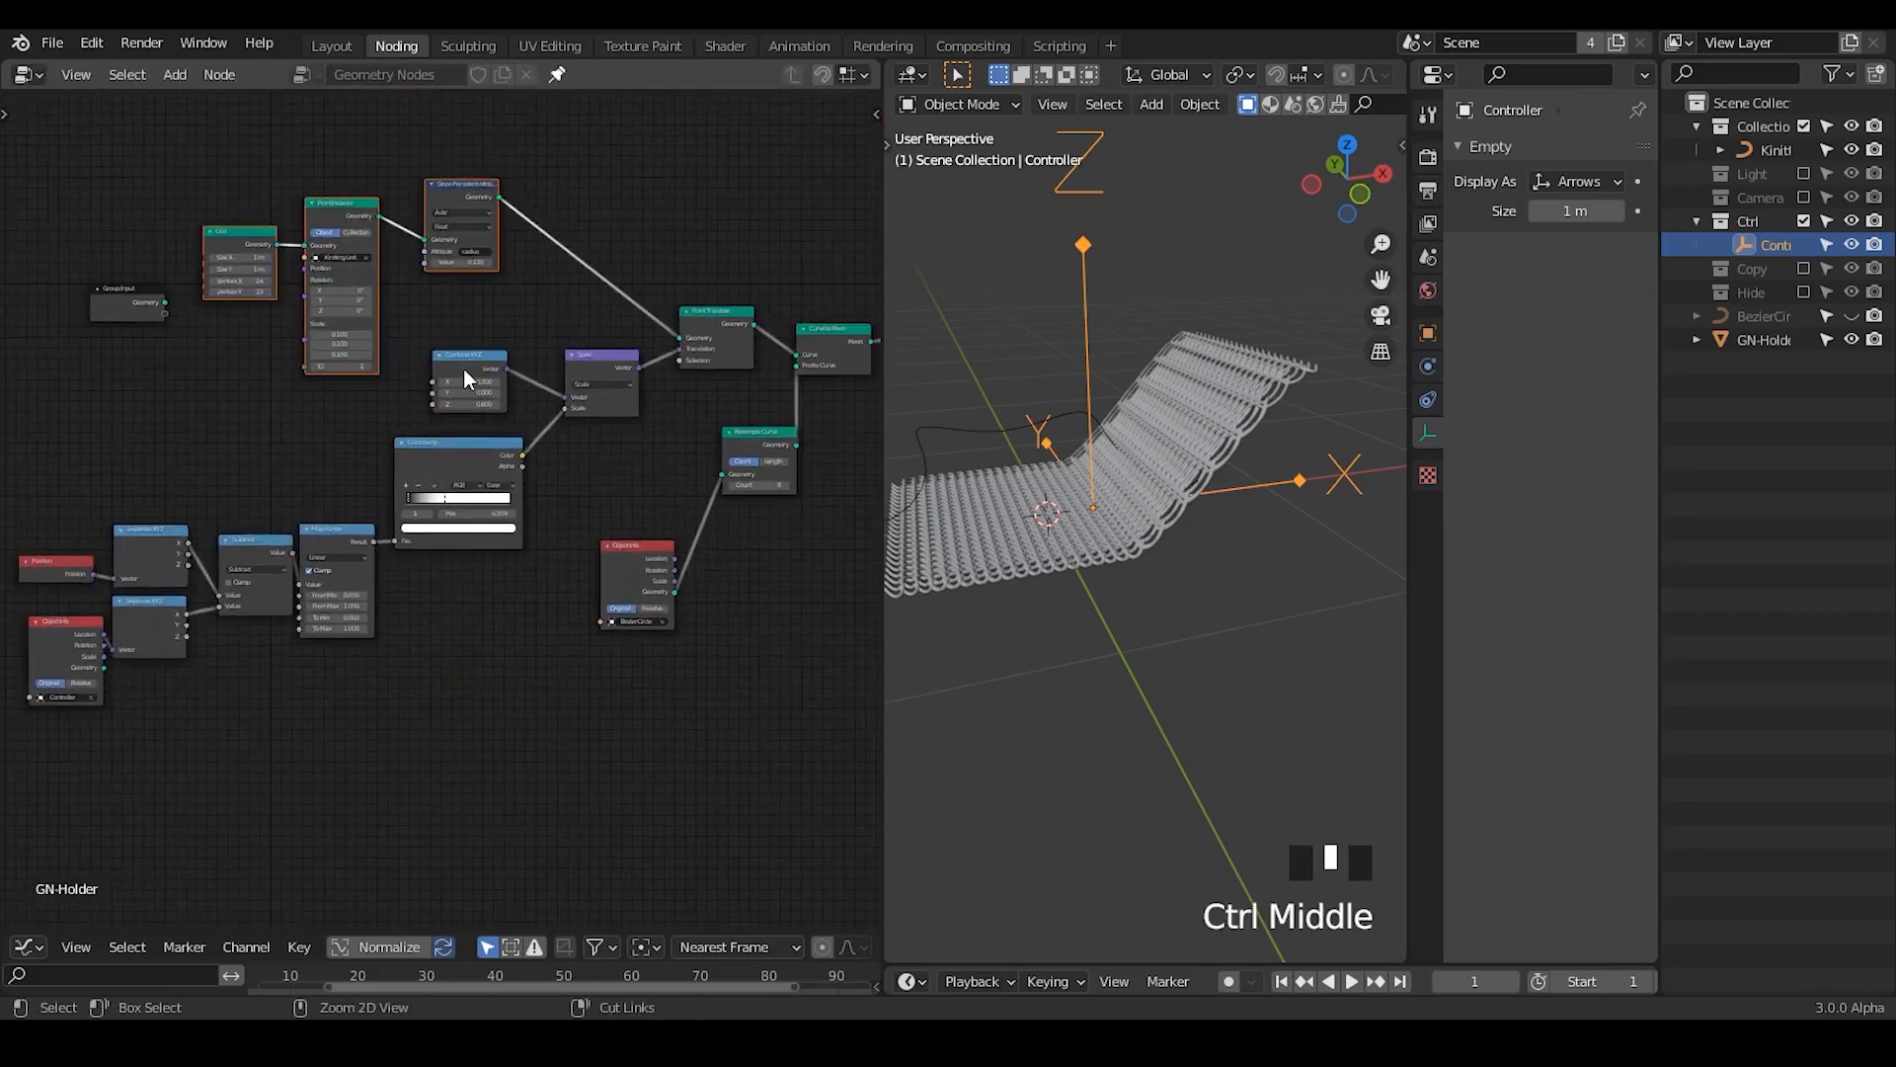
- Search the addable nodes for "attribute" and browse the Attribute entries
ctrl+middle_drag(640, 466, 529, 415)
key(ctrl+a)
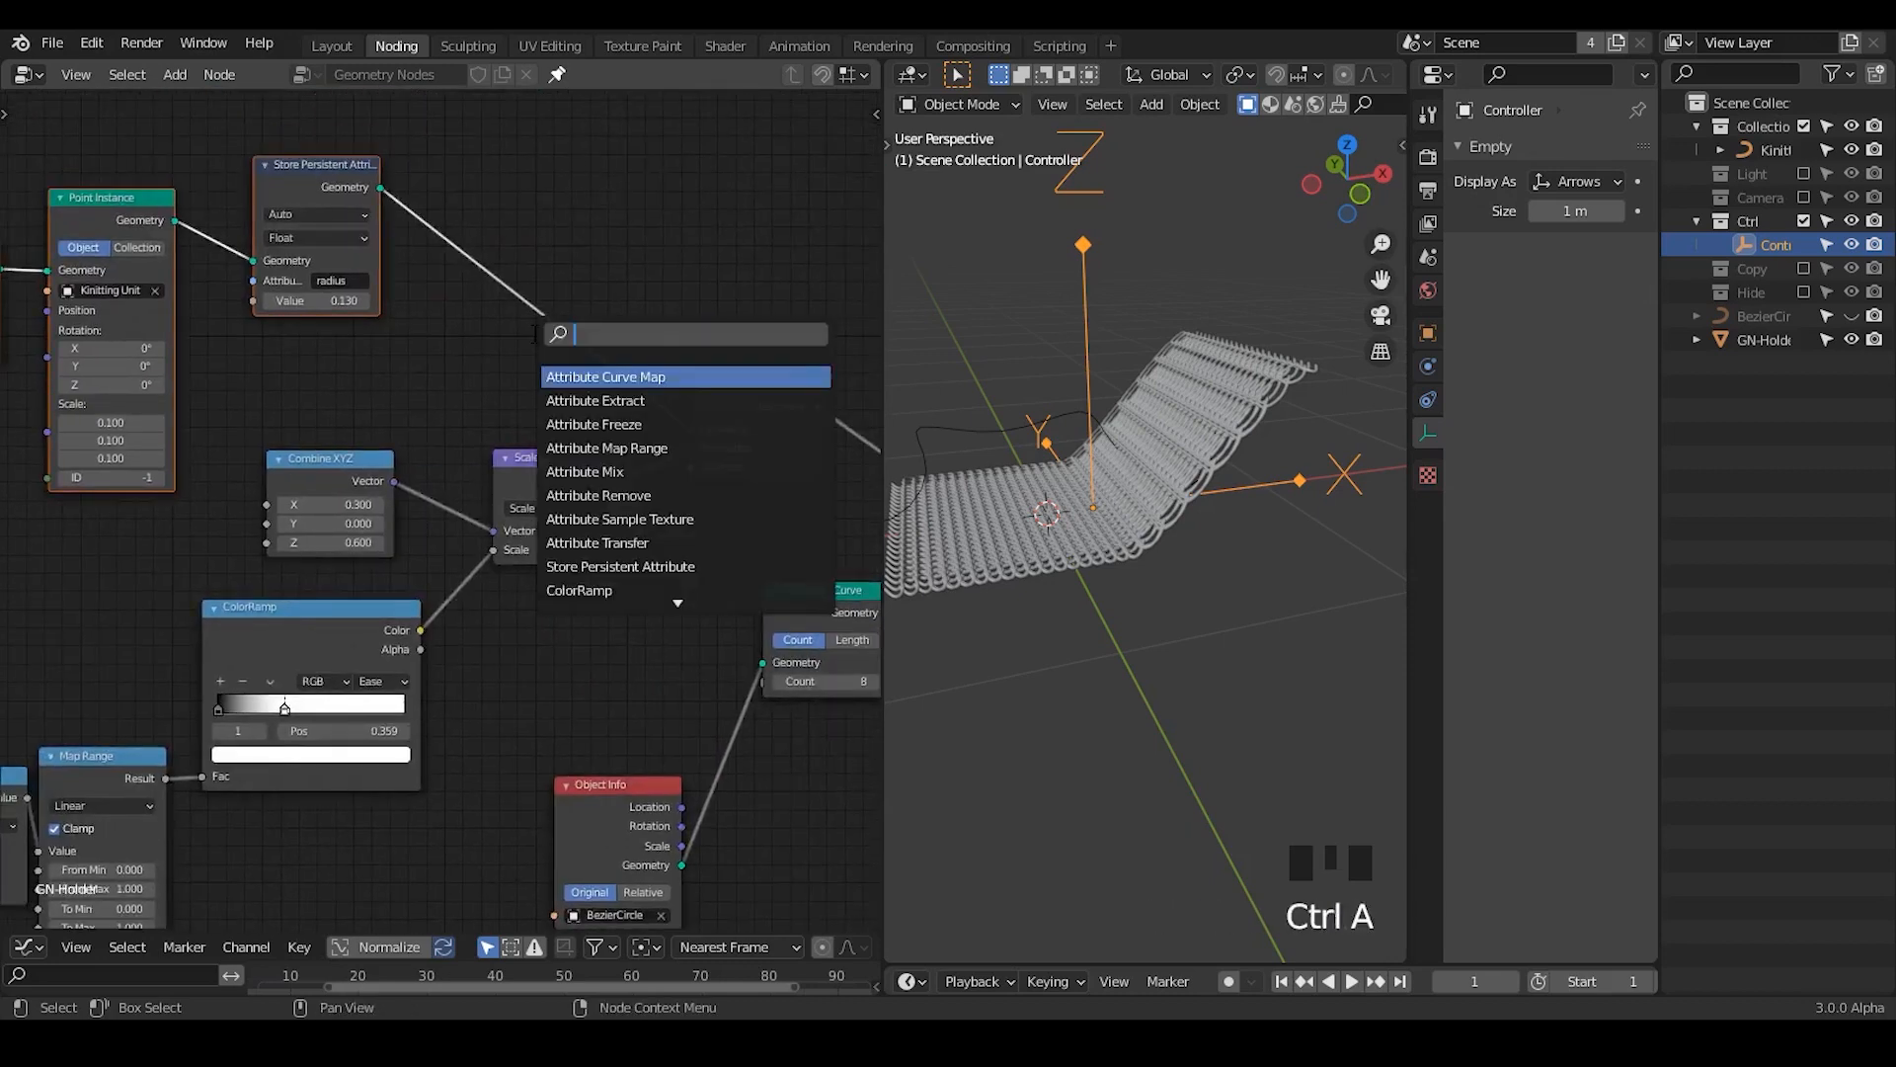
text(attribute)
key(Down)
key(Down)
key(Down)
key(Down)
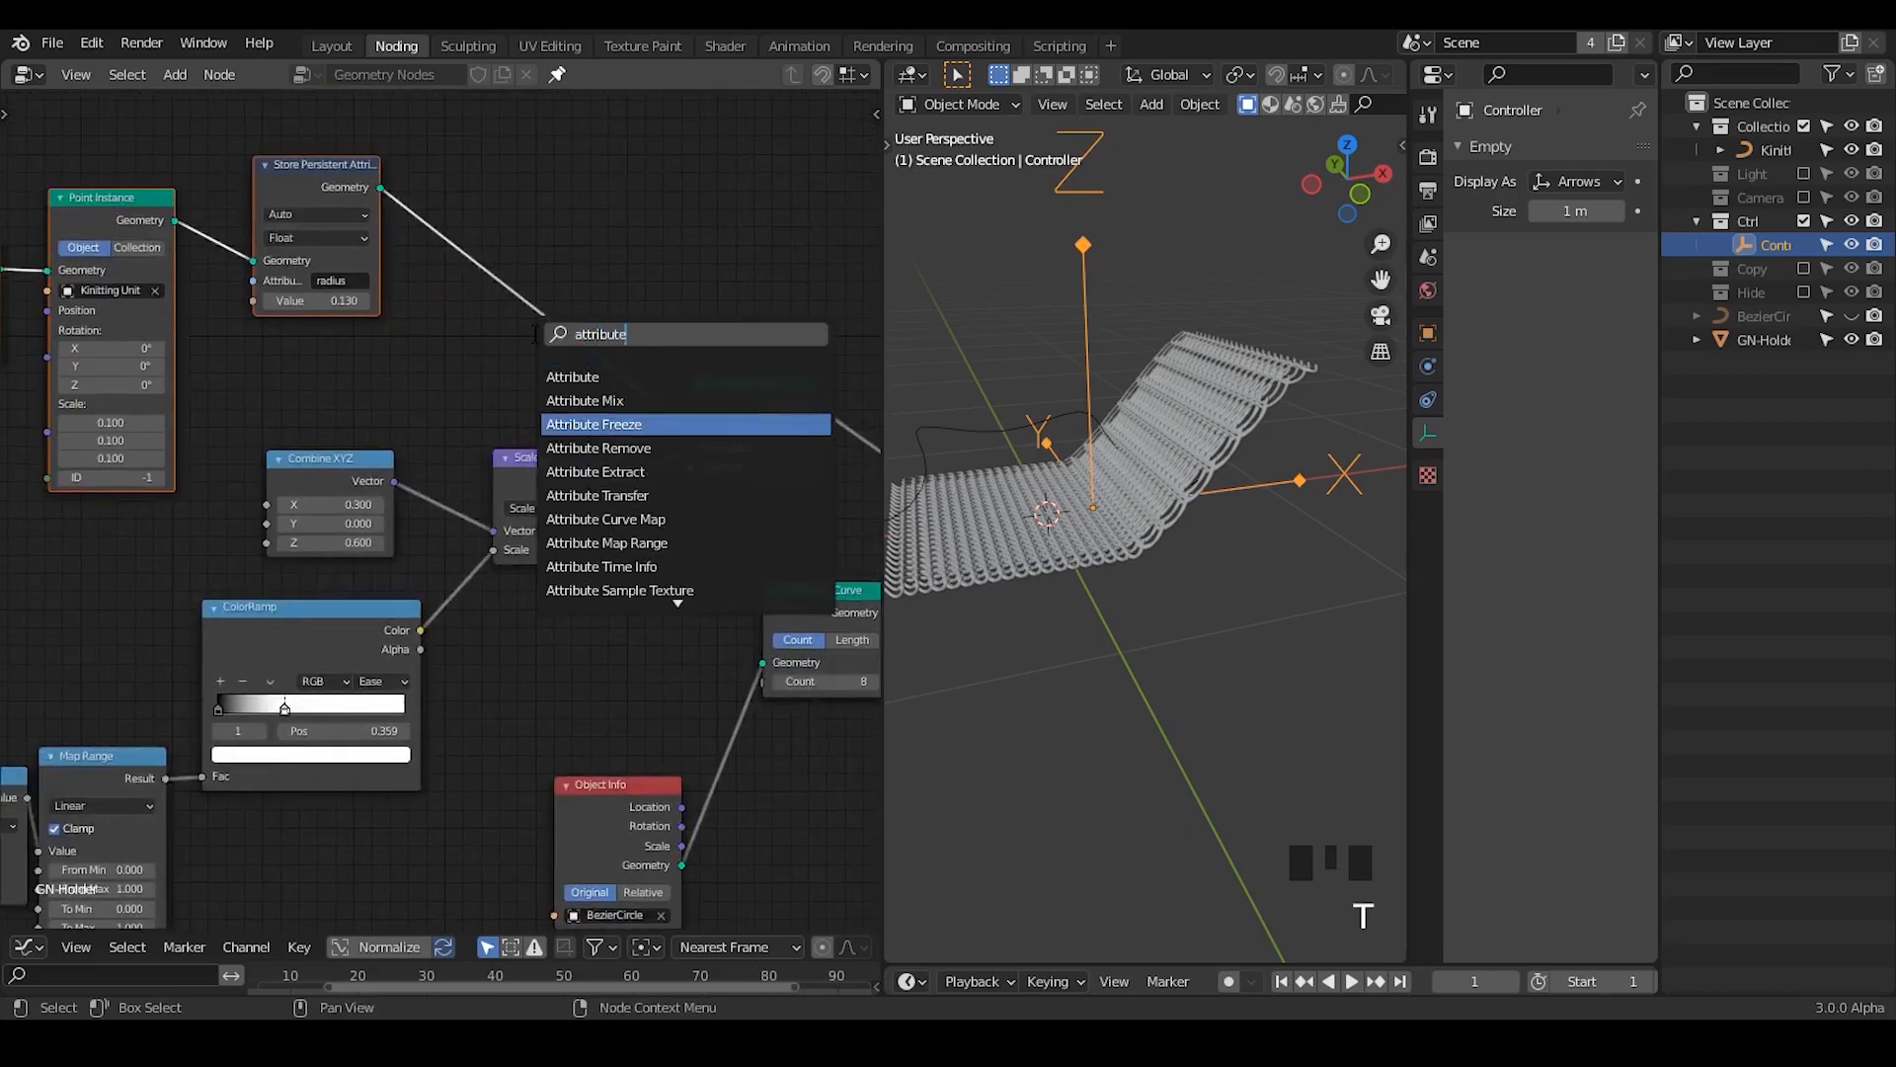
key(Down)
key(Down)
key(Down)
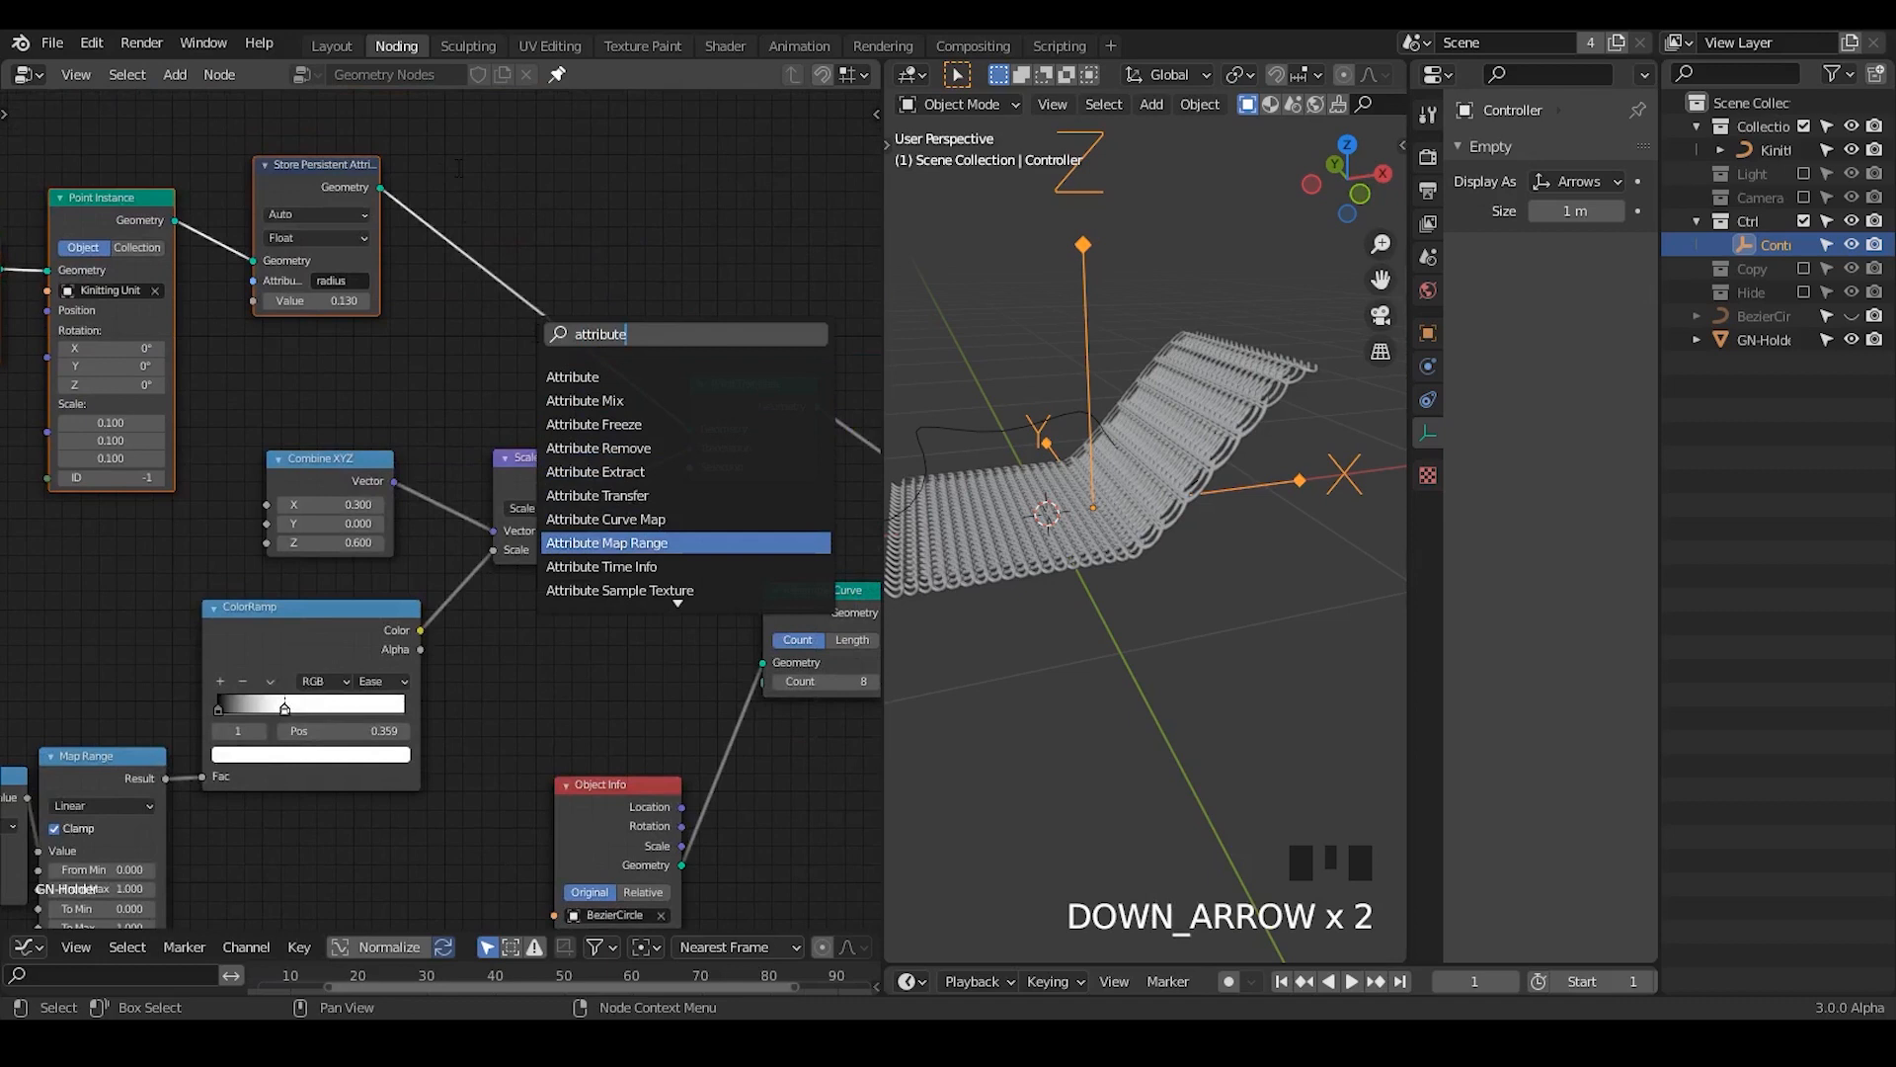
drag(385, 190, 696, 395)
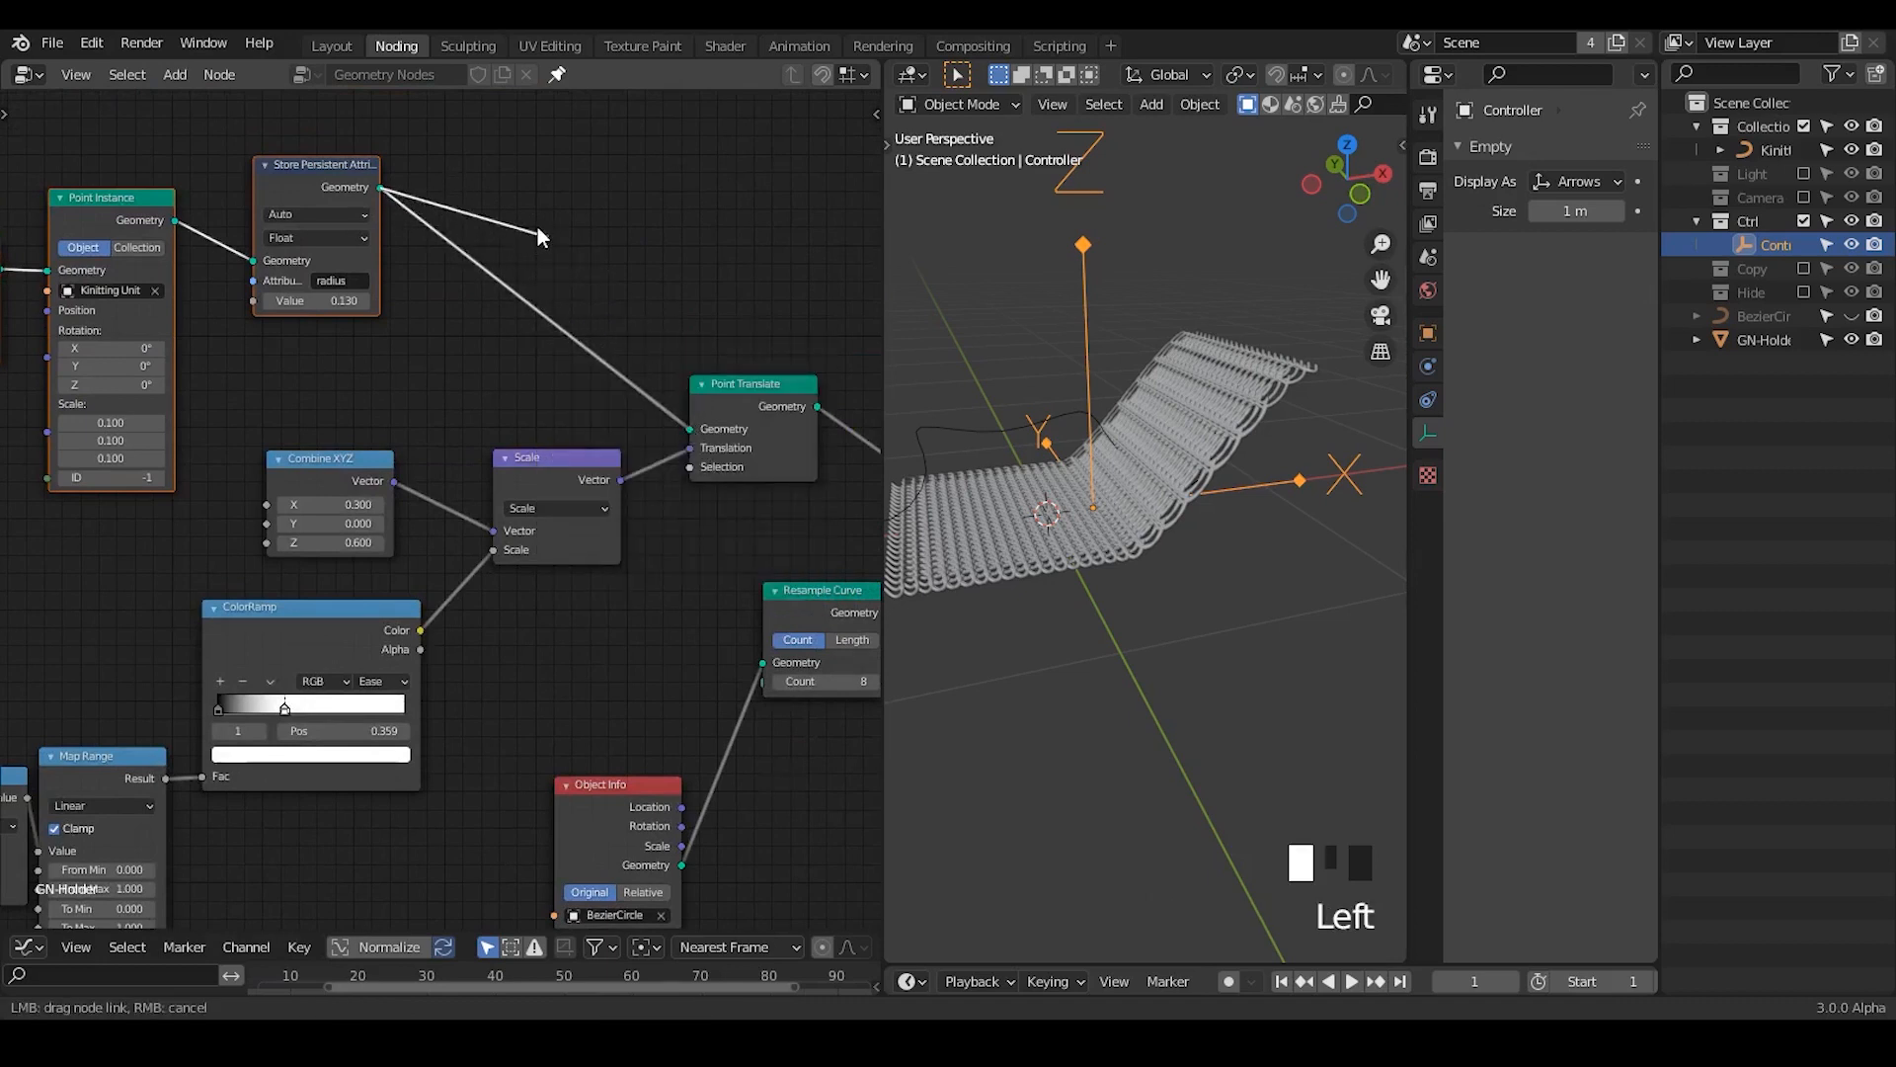
drag(619, 205, 605, 245)
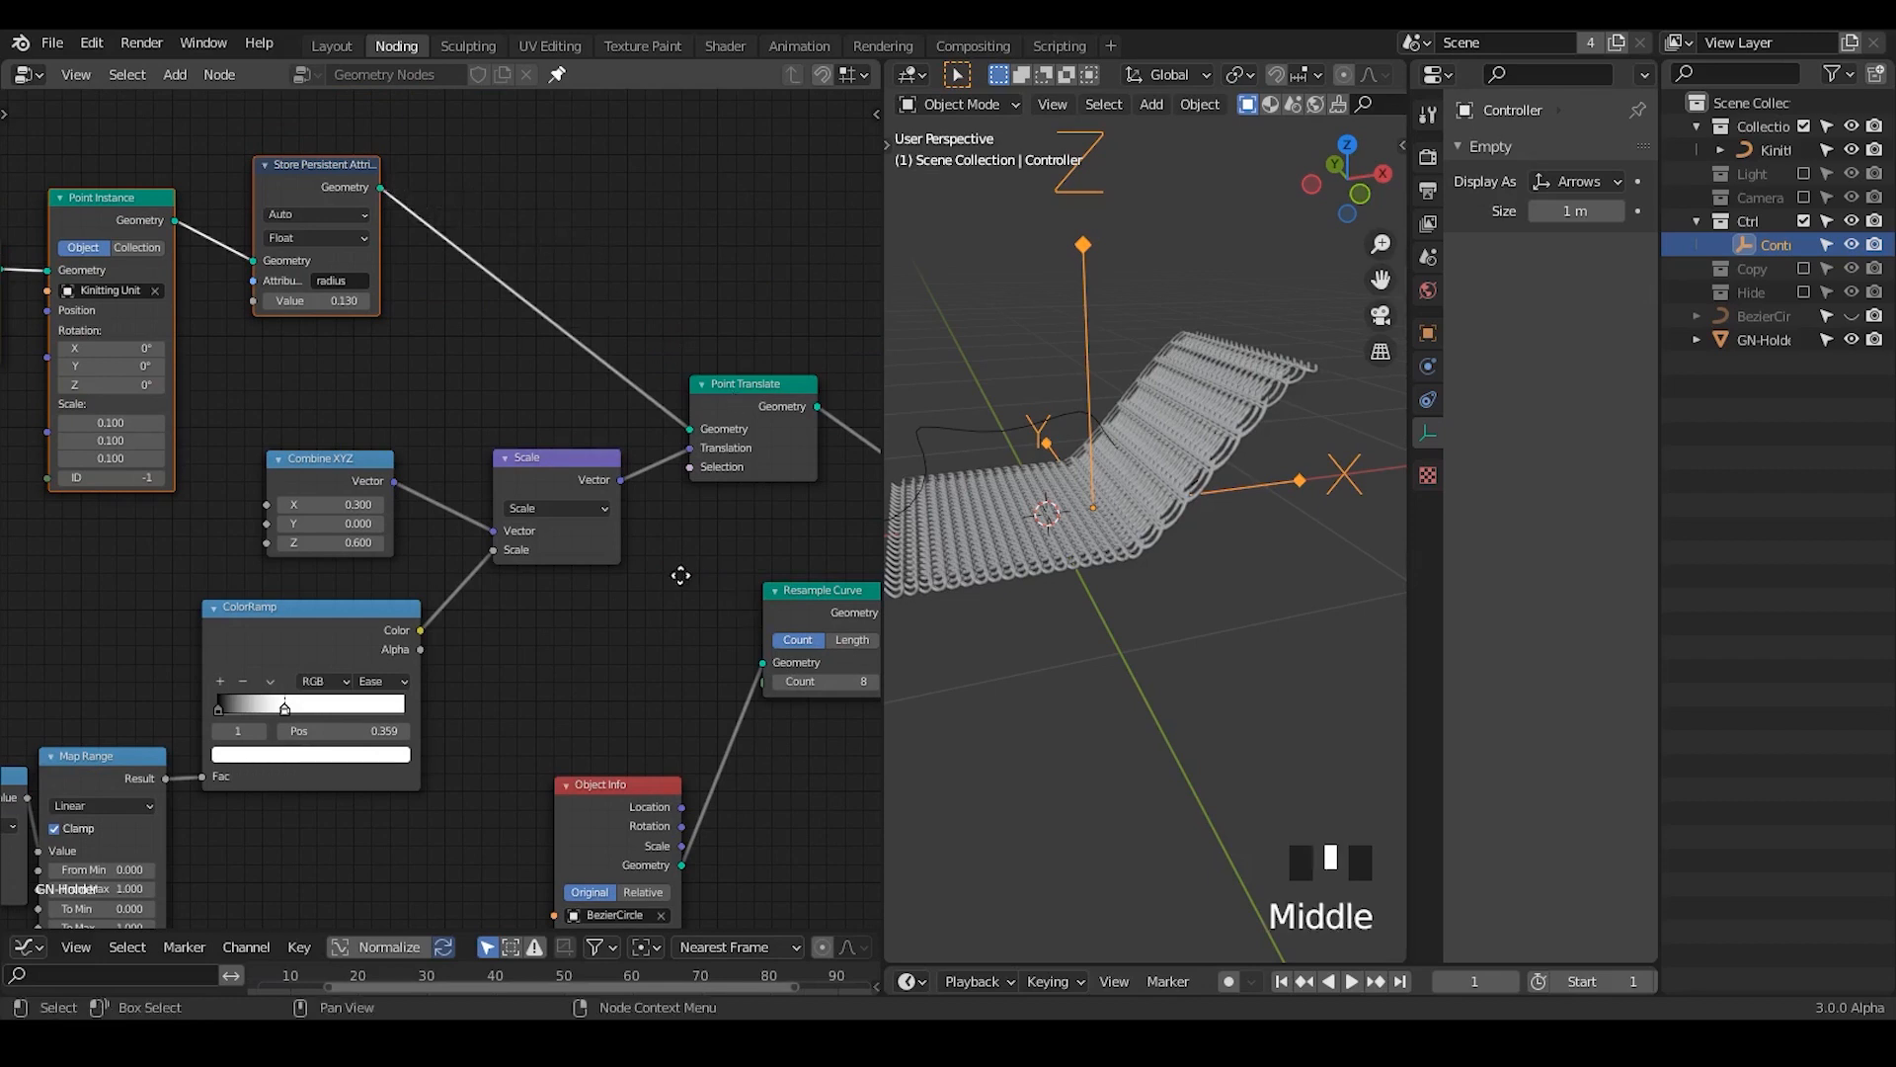
- Reposition the Resample Curve and BezierCircle Object Info nodes below Point Translate
middle_drag(692, 578, 491, 496)
middle_drag(401, 563, 865, 441)
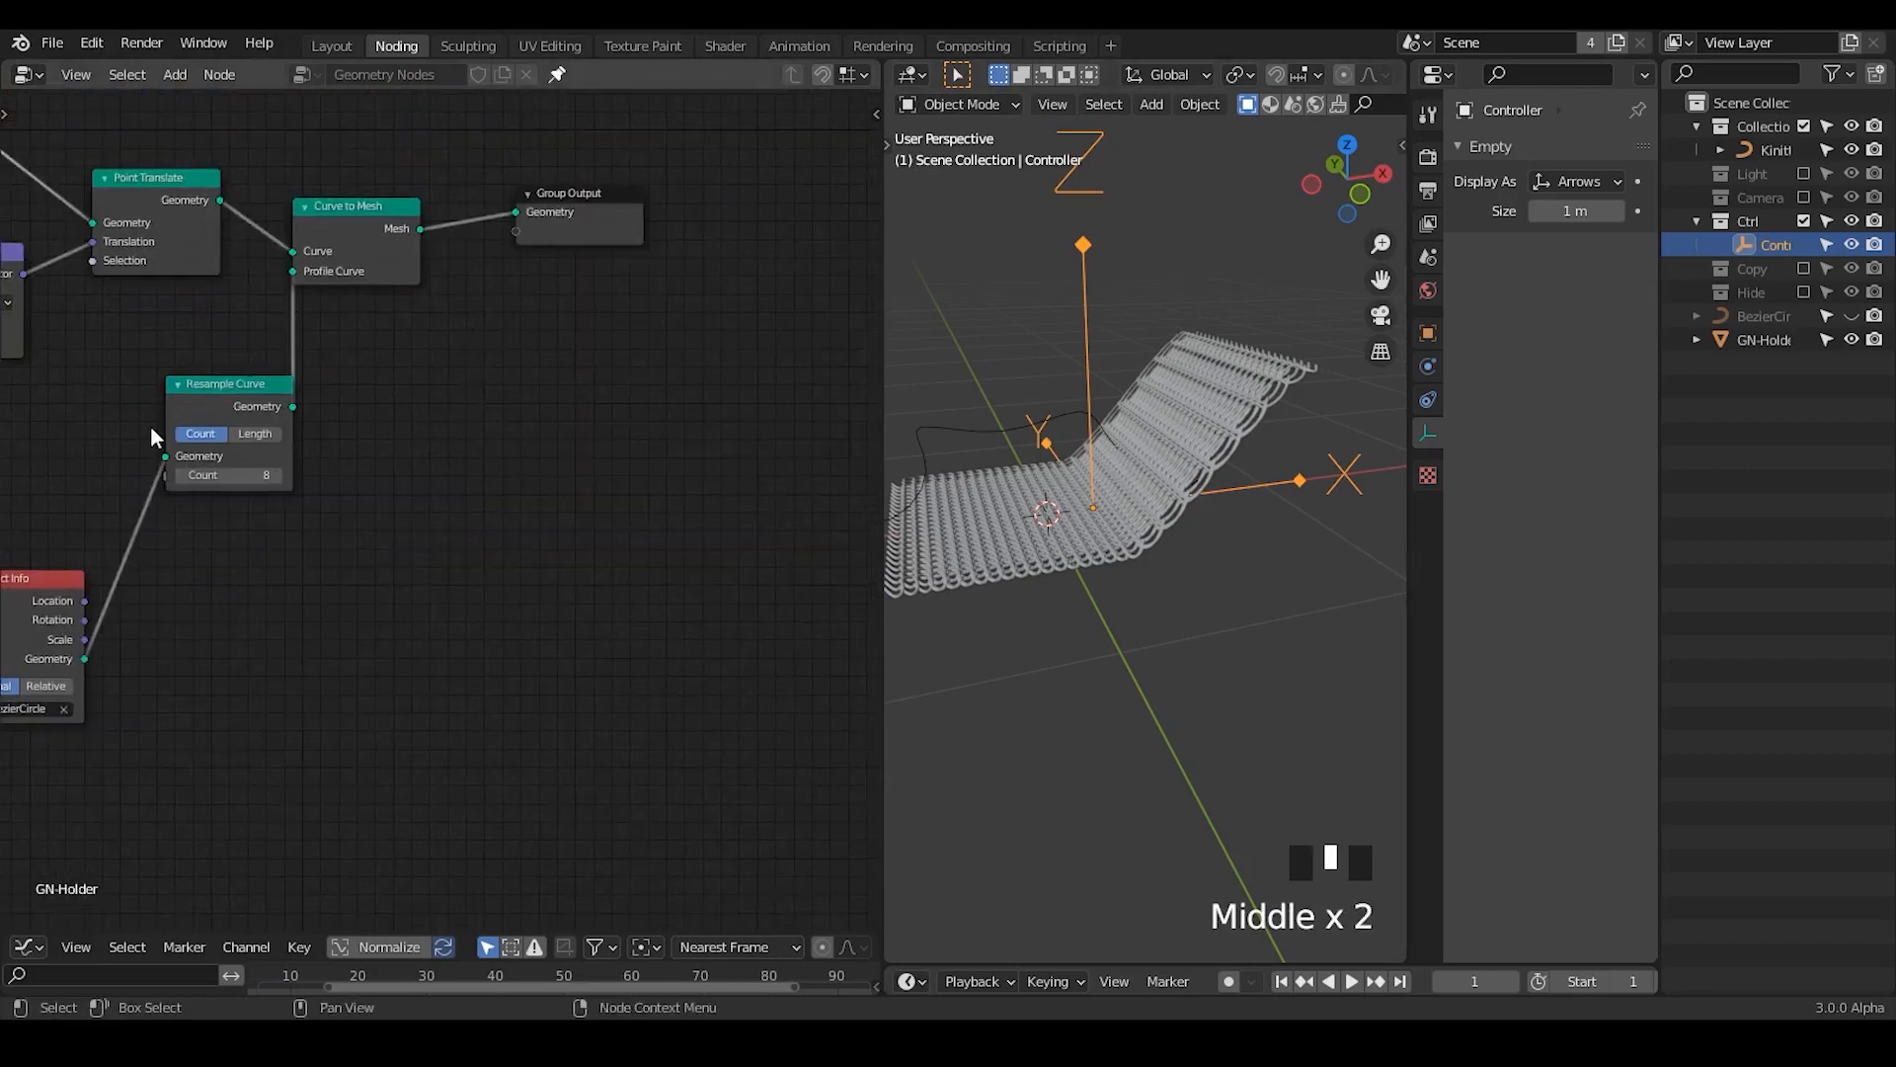
middle_drag(130, 429, 415, 423)
drag(458, 403, 409, 374)
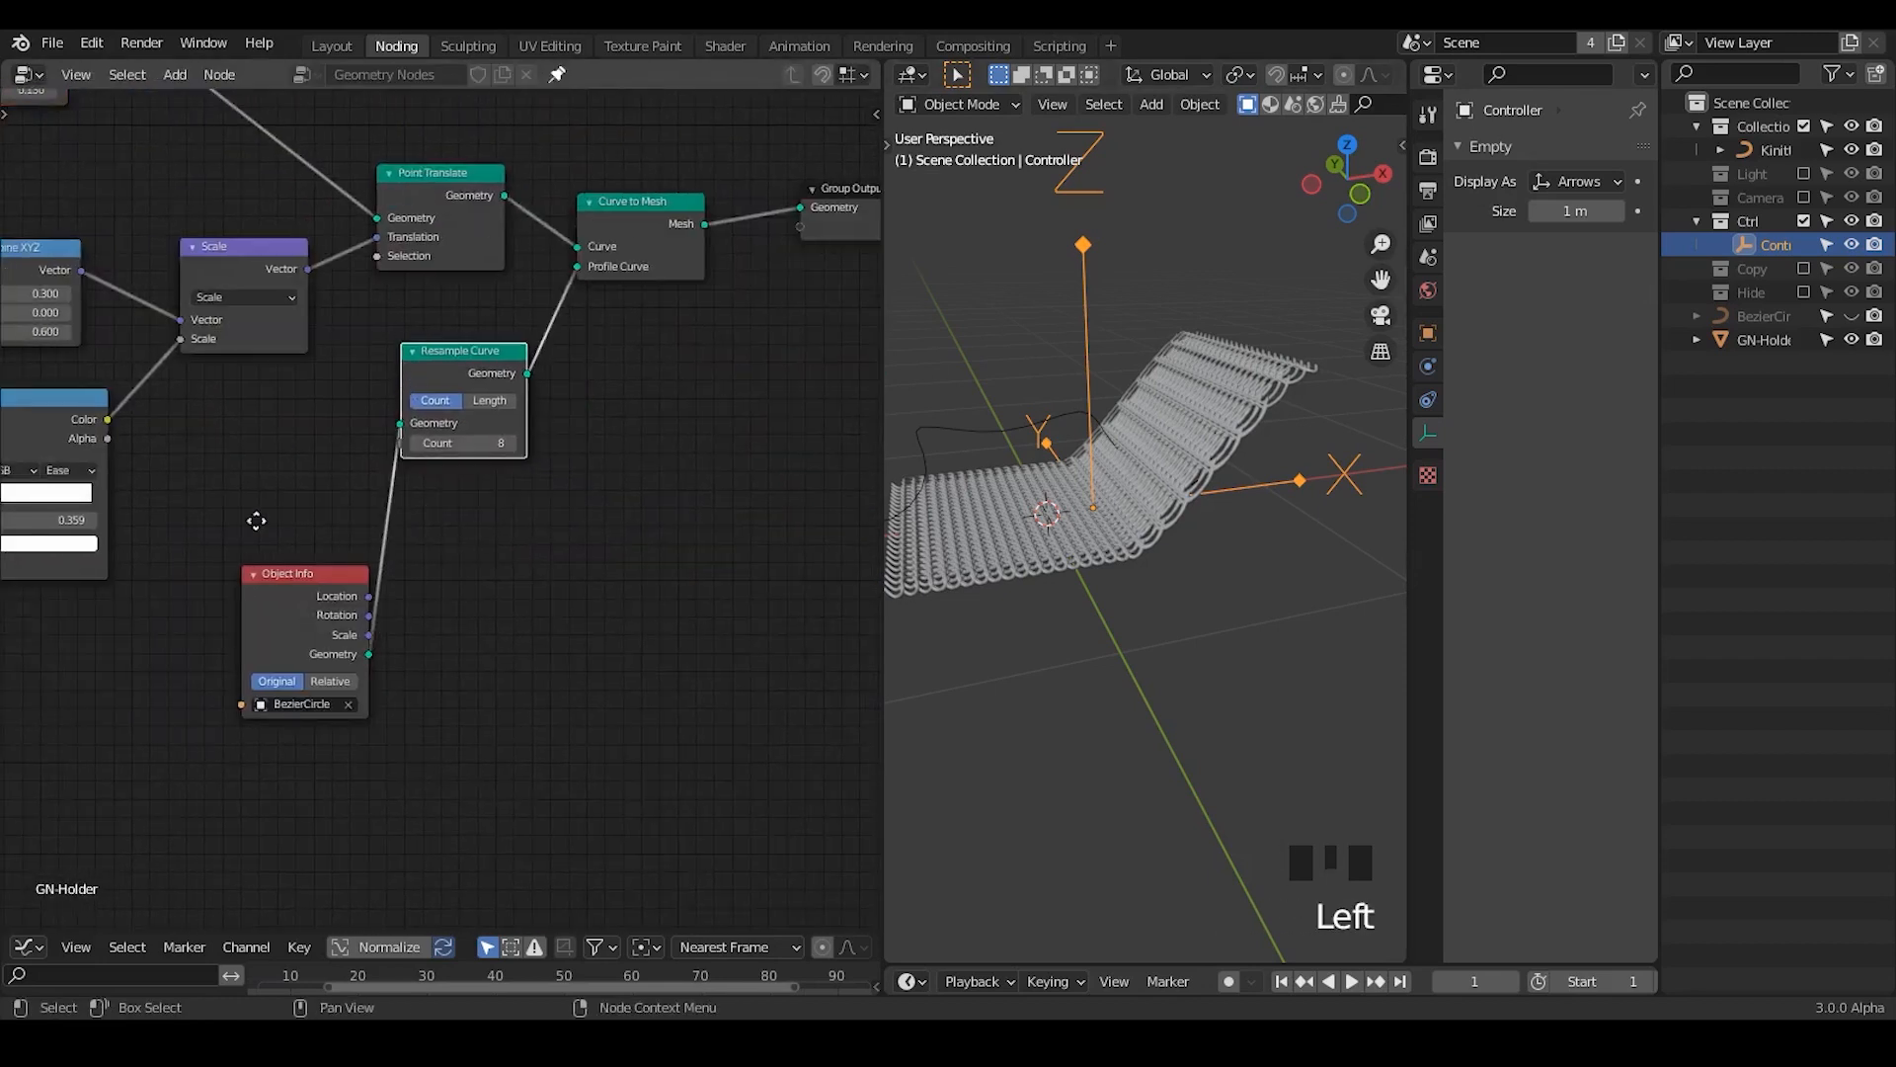
drag(278, 576, 220, 485)
click(562, 493)
- Shift Curve to Mesh away to clear space and place a duplicate of Point Translate on its incoming link
middle_drag(656, 344, 395, 506)
drag(596, 359, 719, 357)
middle_drag(1155, 435, 893, 437)
ctrl+middle_drag(544, 536, 602, 441)
drag(465, 264, 712, 282)
click(284, 252)
key(shift+d)
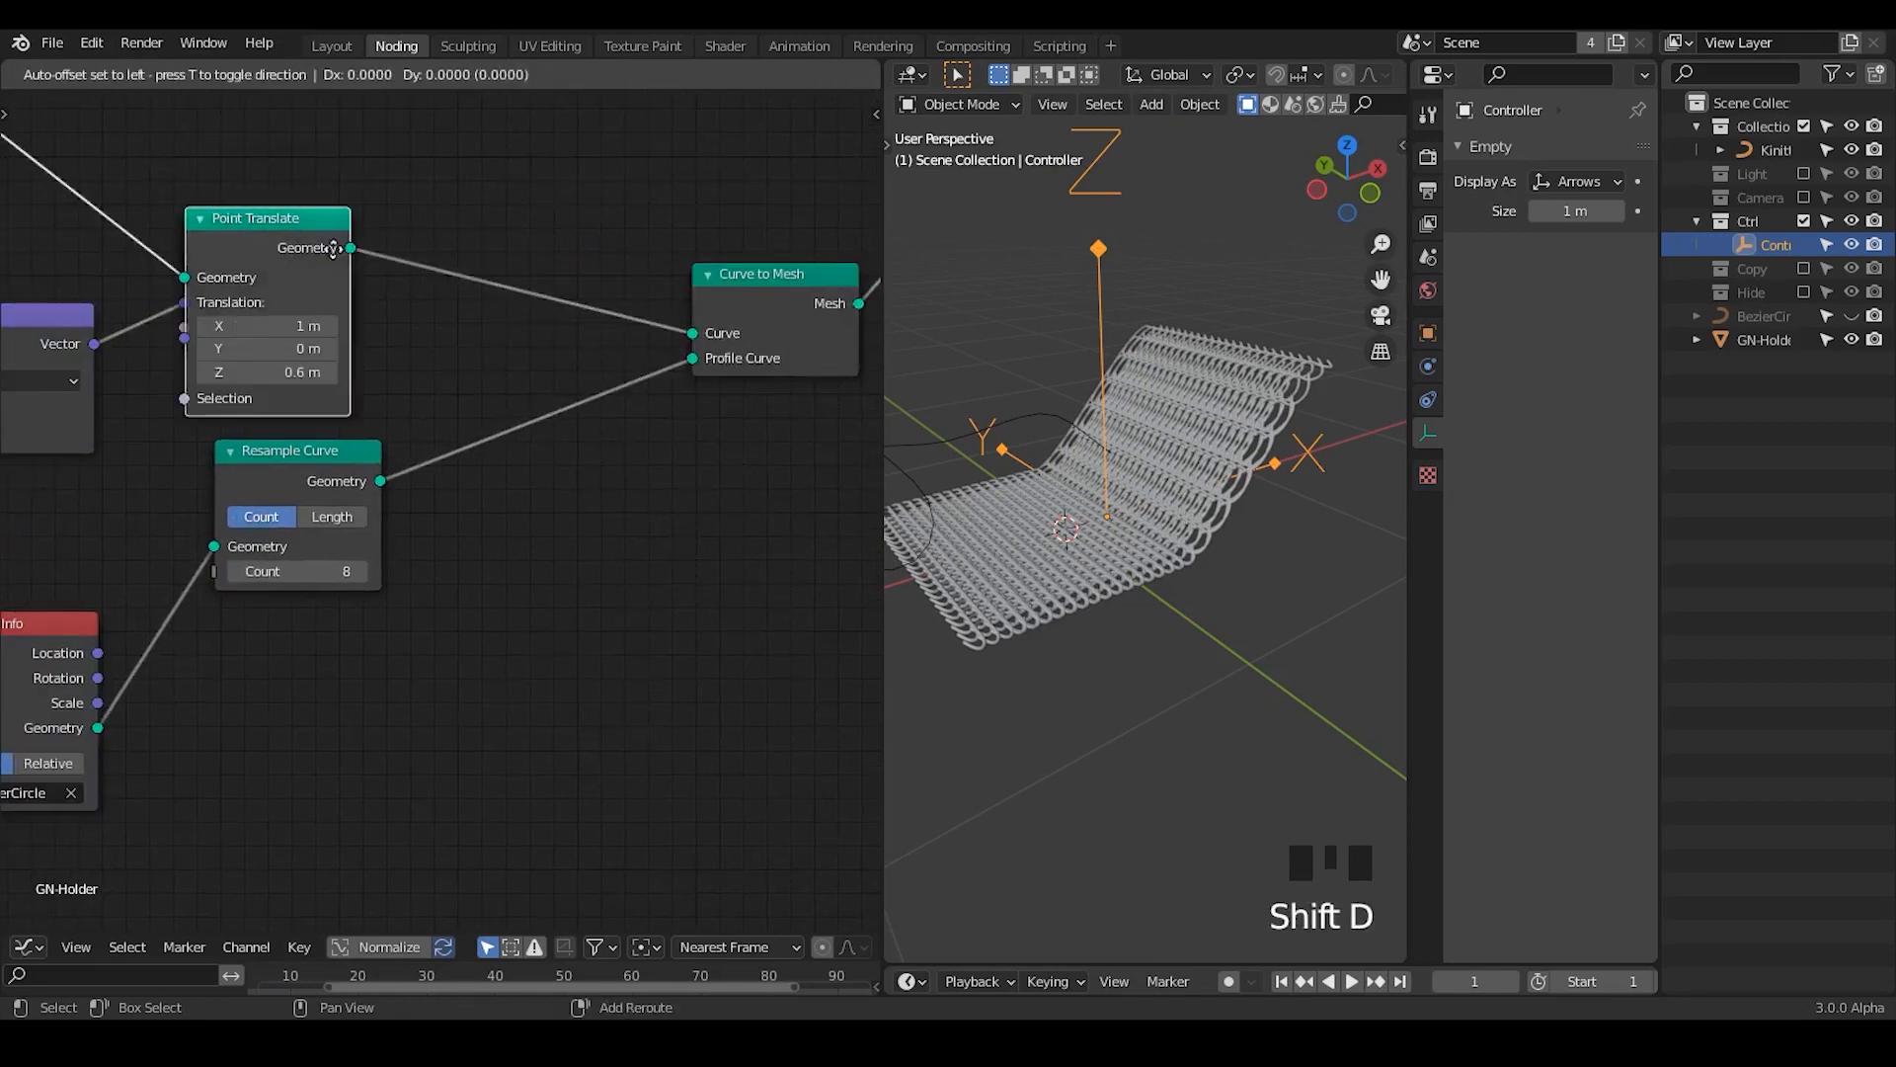
click(531, 237)
- Arrange Curve to Mesh, Group Output, Resample Curve and the BezierCircle Object Info around the two Point Translate nodes
mouse_move(580, 466)
ctrl+middle_down()
mouse_move(532, 515)
mouse_move(578, 462)
ctrl+middle_up()
drag(376, 430, 511, 473)
drag(182, 549, 330, 510)
shift+middle_drag(1159, 344, 1047, 513)
drag(709, 304, 700, 291)
middle_drag(791, 413, 685, 419)
drag(750, 301, 880, 281)
drag(627, 313, 680, 332)
drag(378, 488, 435, 515)
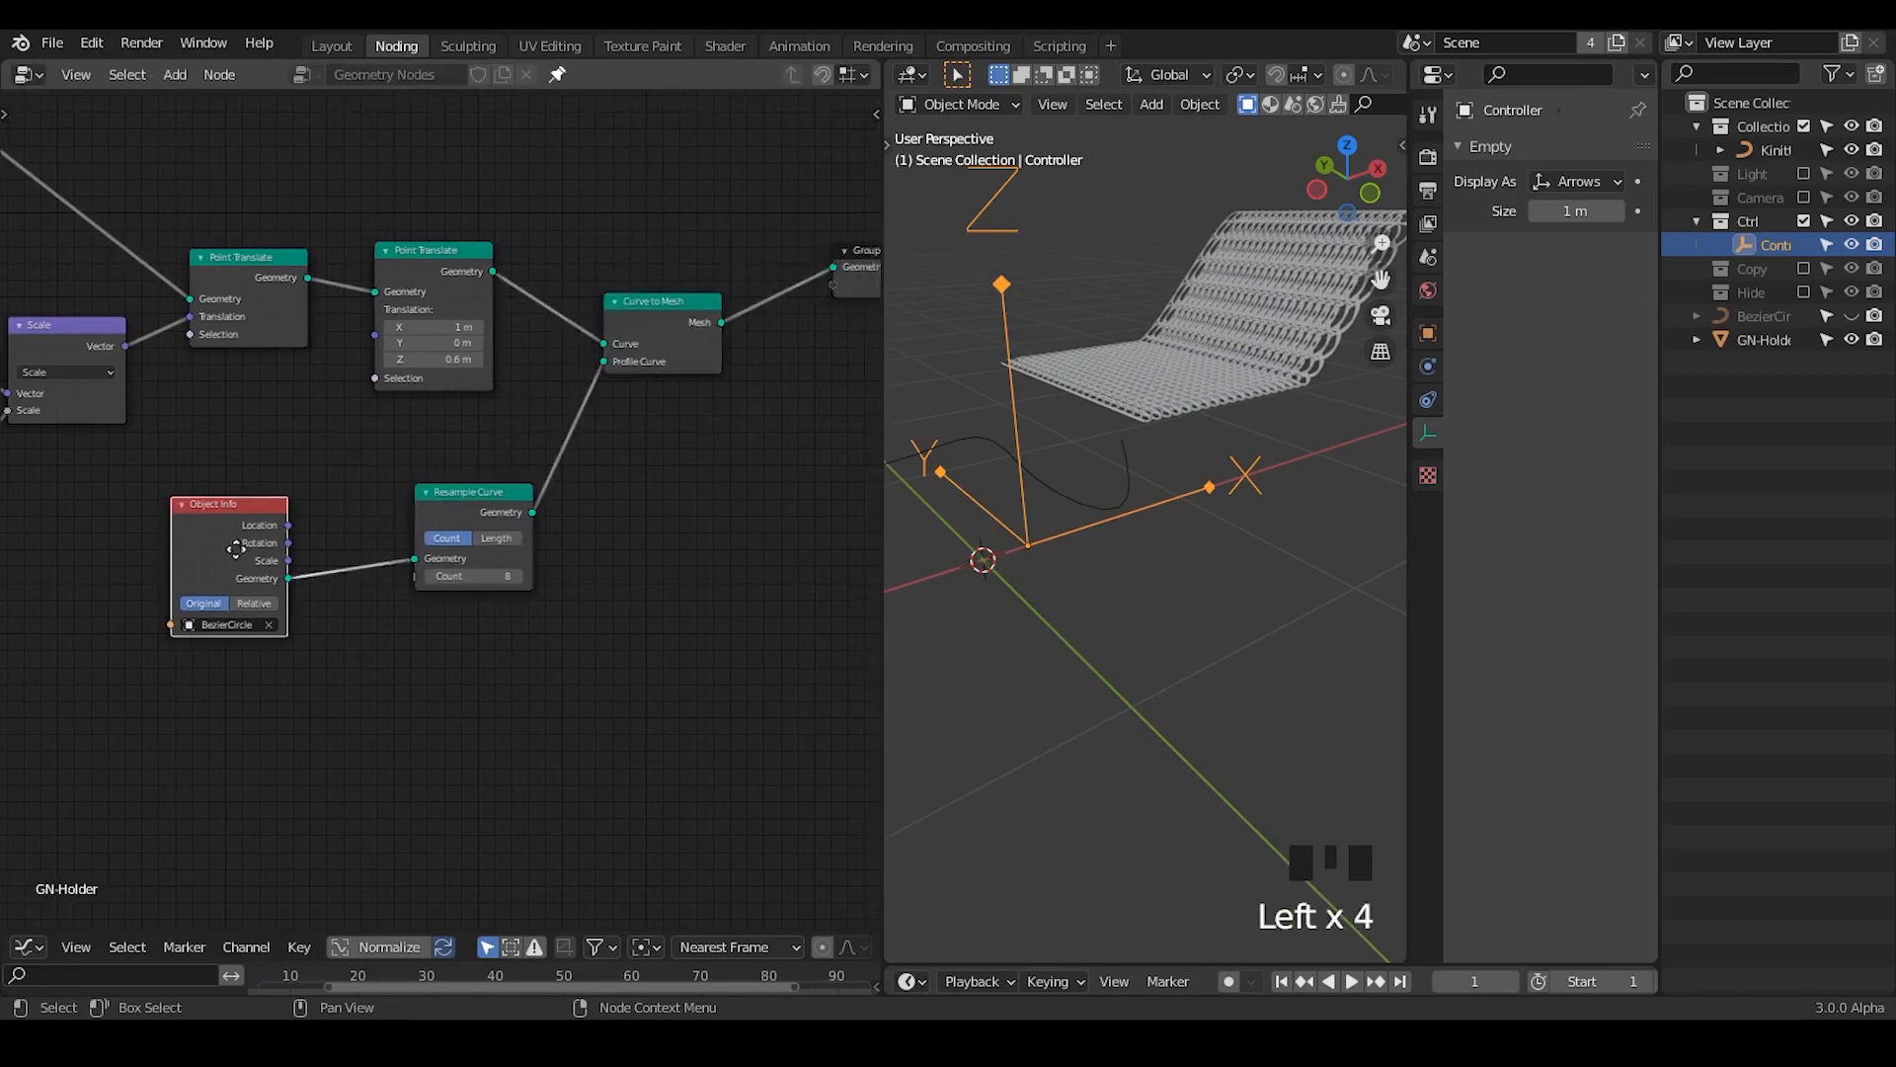
drag(207, 527, 249, 555)
- Mute the BezierCircle Object Info and Resample Curve nodes, toggle Curve to Mesh's muting, and re-enable them all
drag(388, 575, 209, 671)
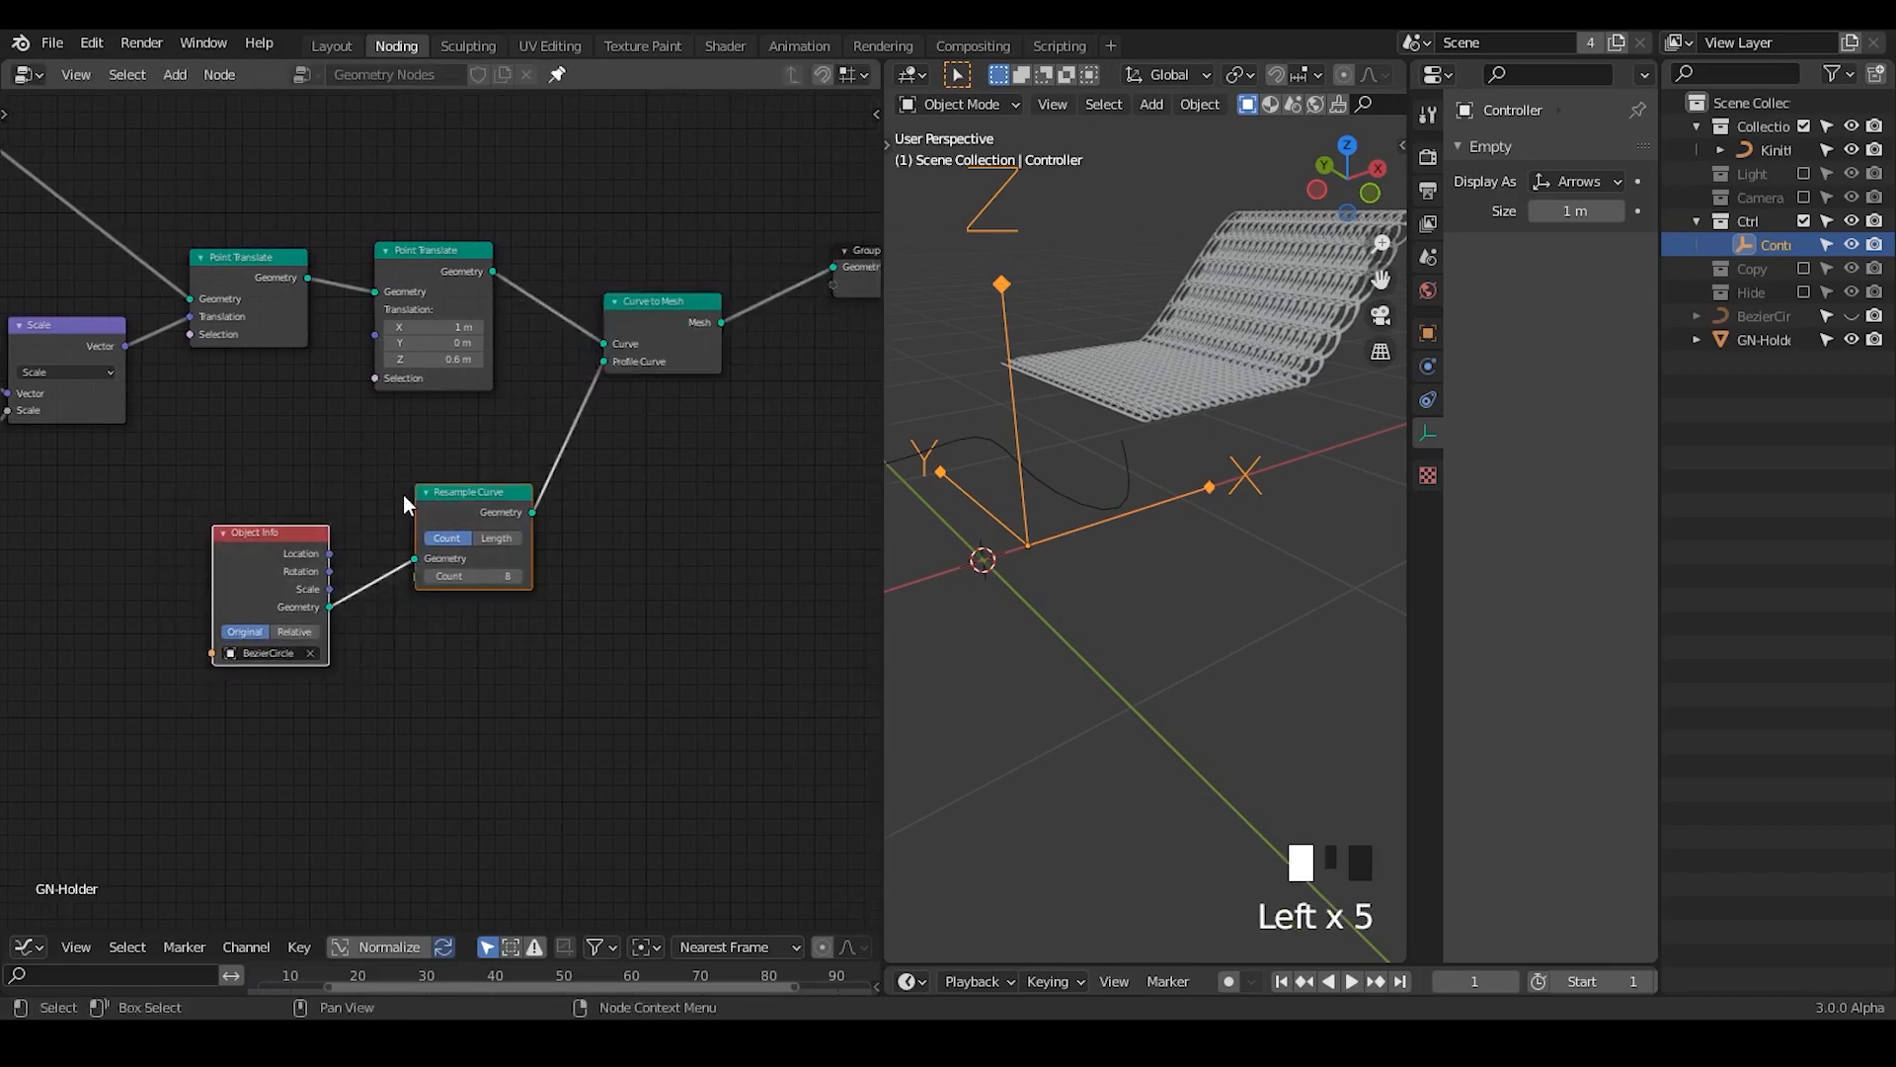
key(m)
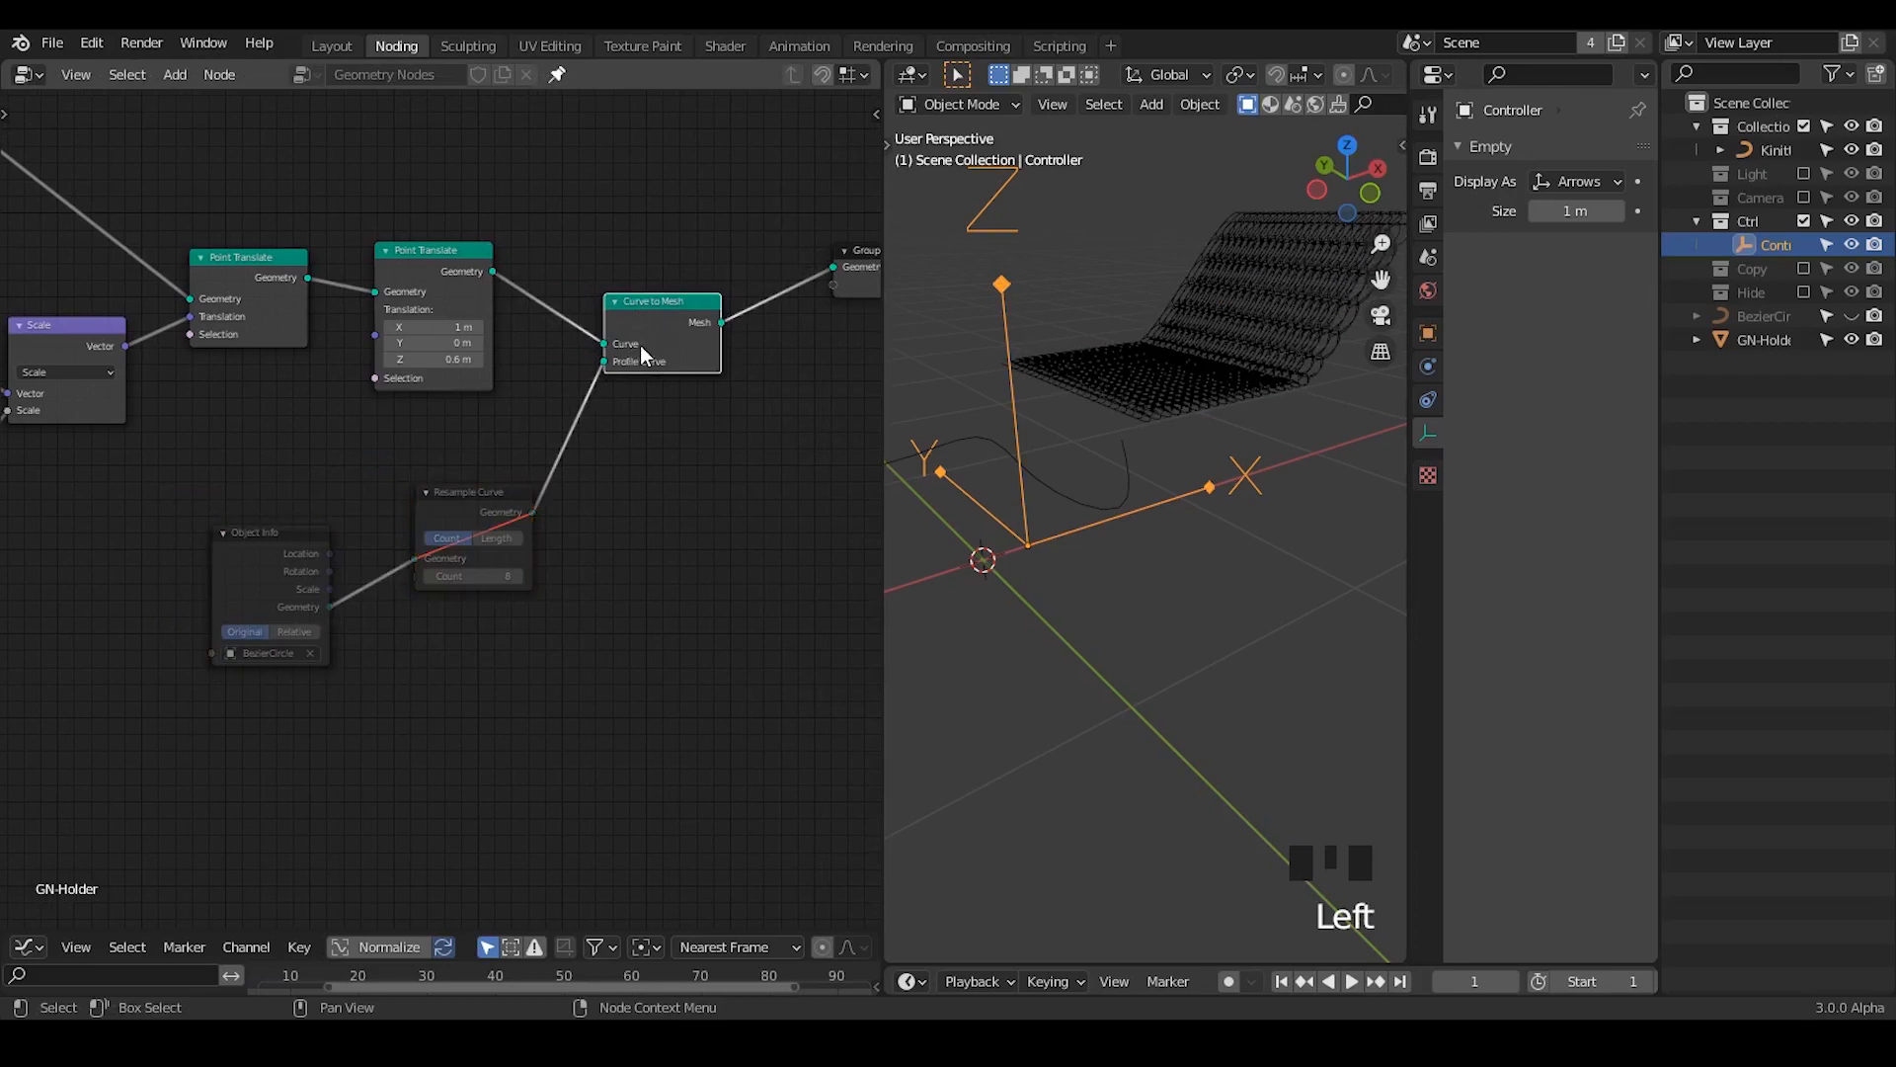
key(m)
key(m)
drag(563, 490, 283, 613)
key(m)
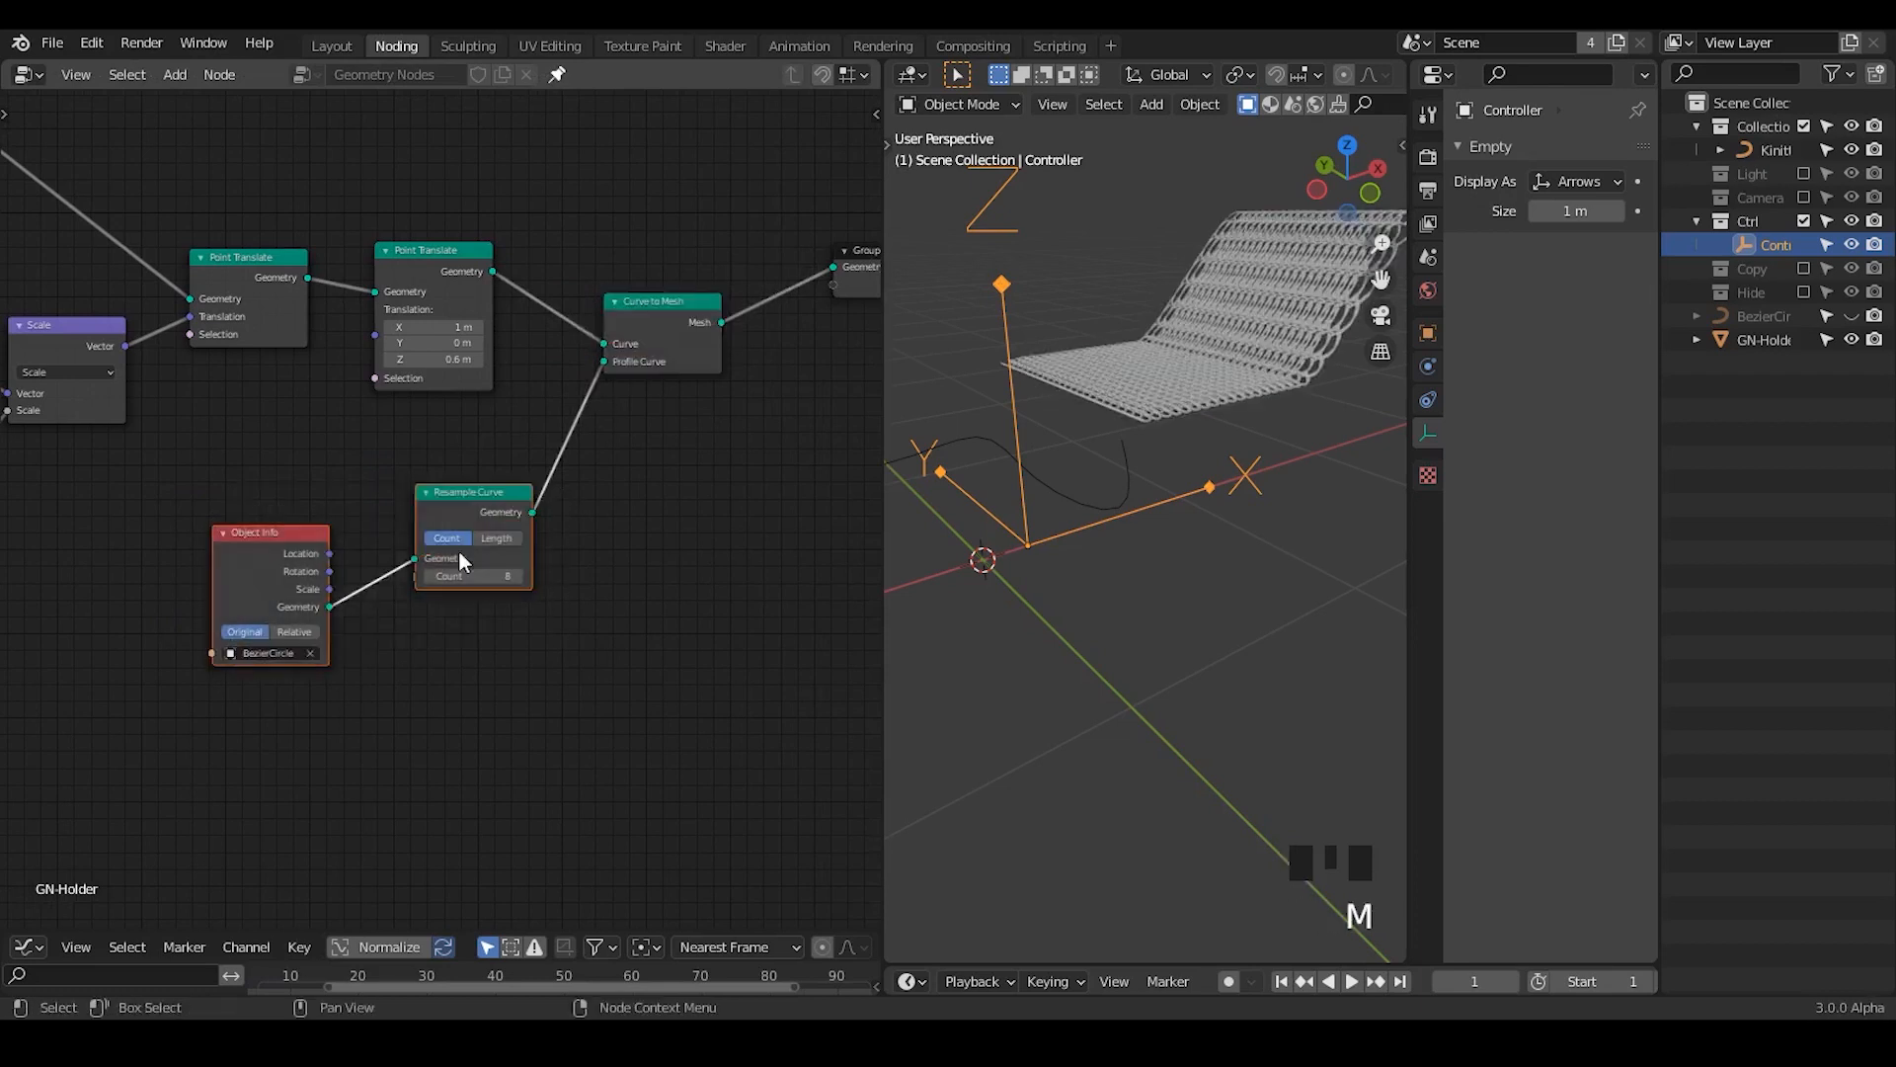
- Set the second Point Translate's X and Z translation to 0 m
ctrl+middle_drag(569, 646, 387, 492)
middle_drag(387, 492, 545, 541)
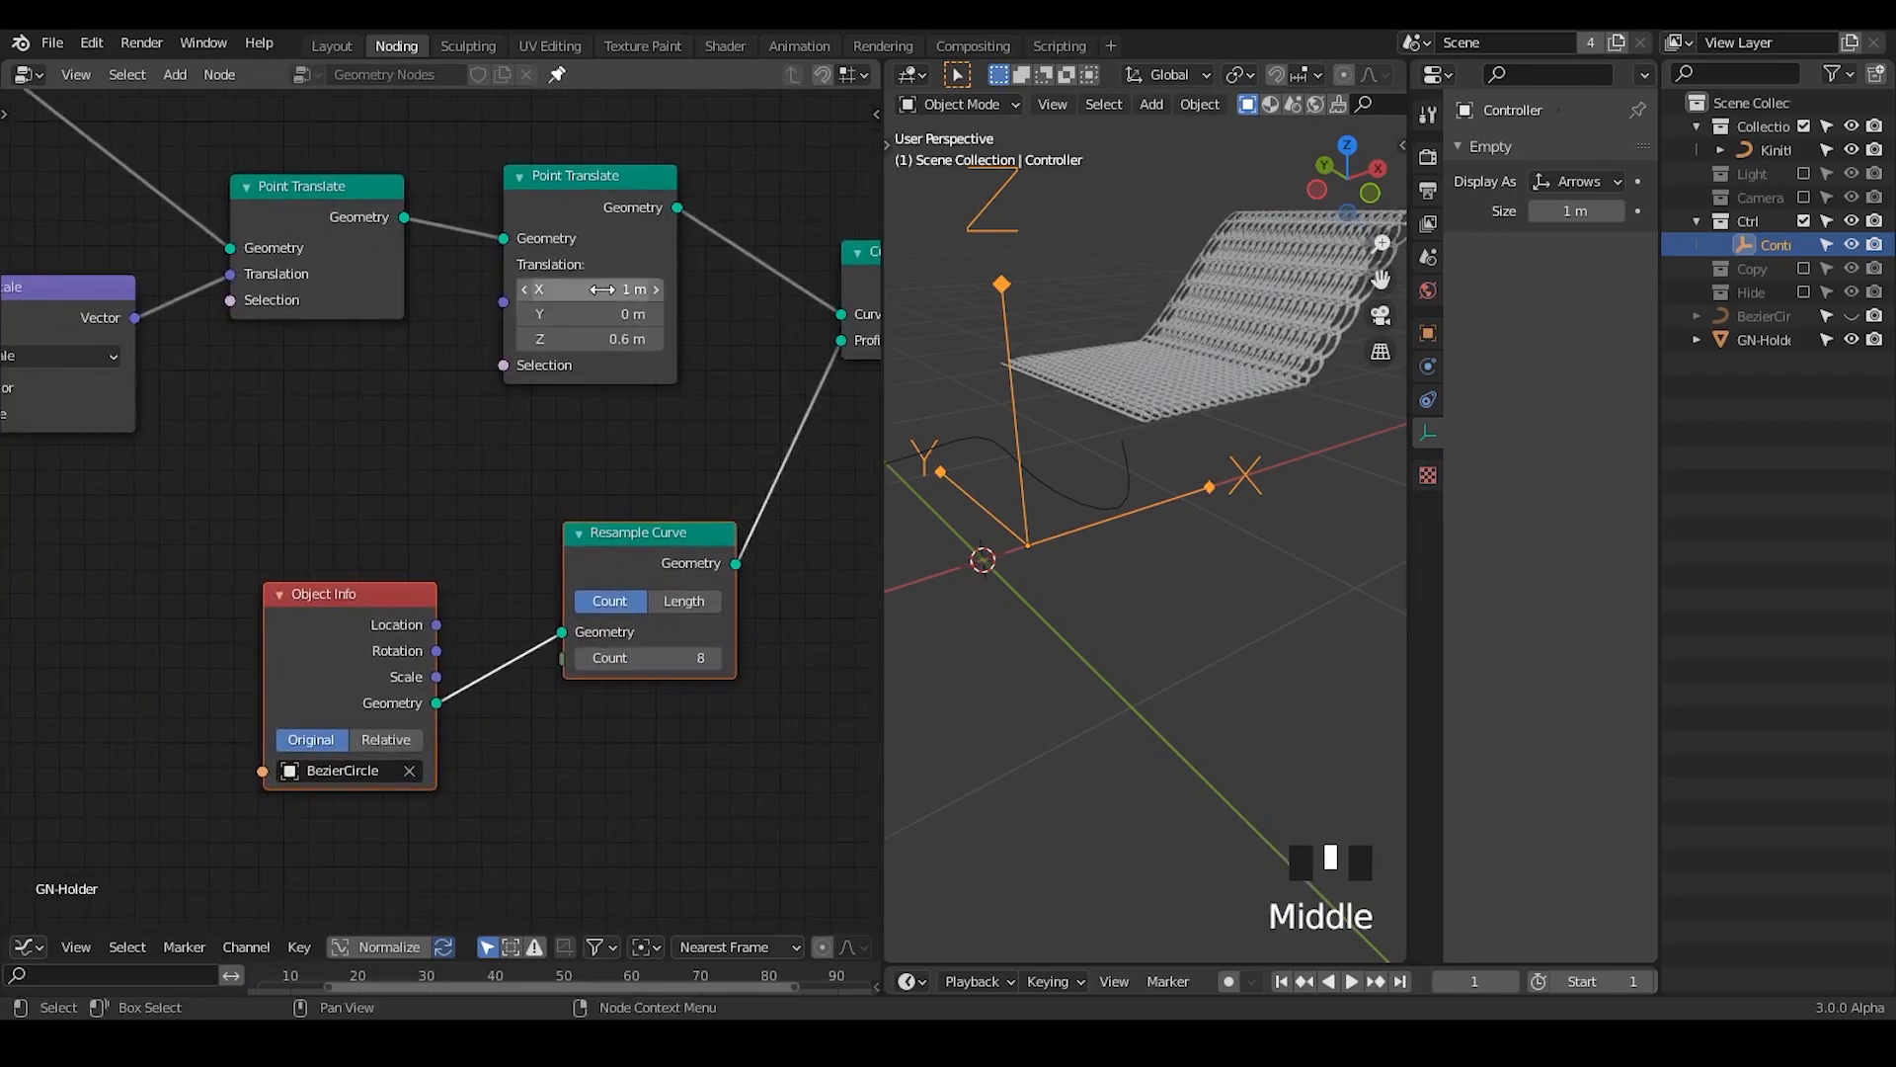
key(Return)
click(599, 341)
text(0)
key(Return)
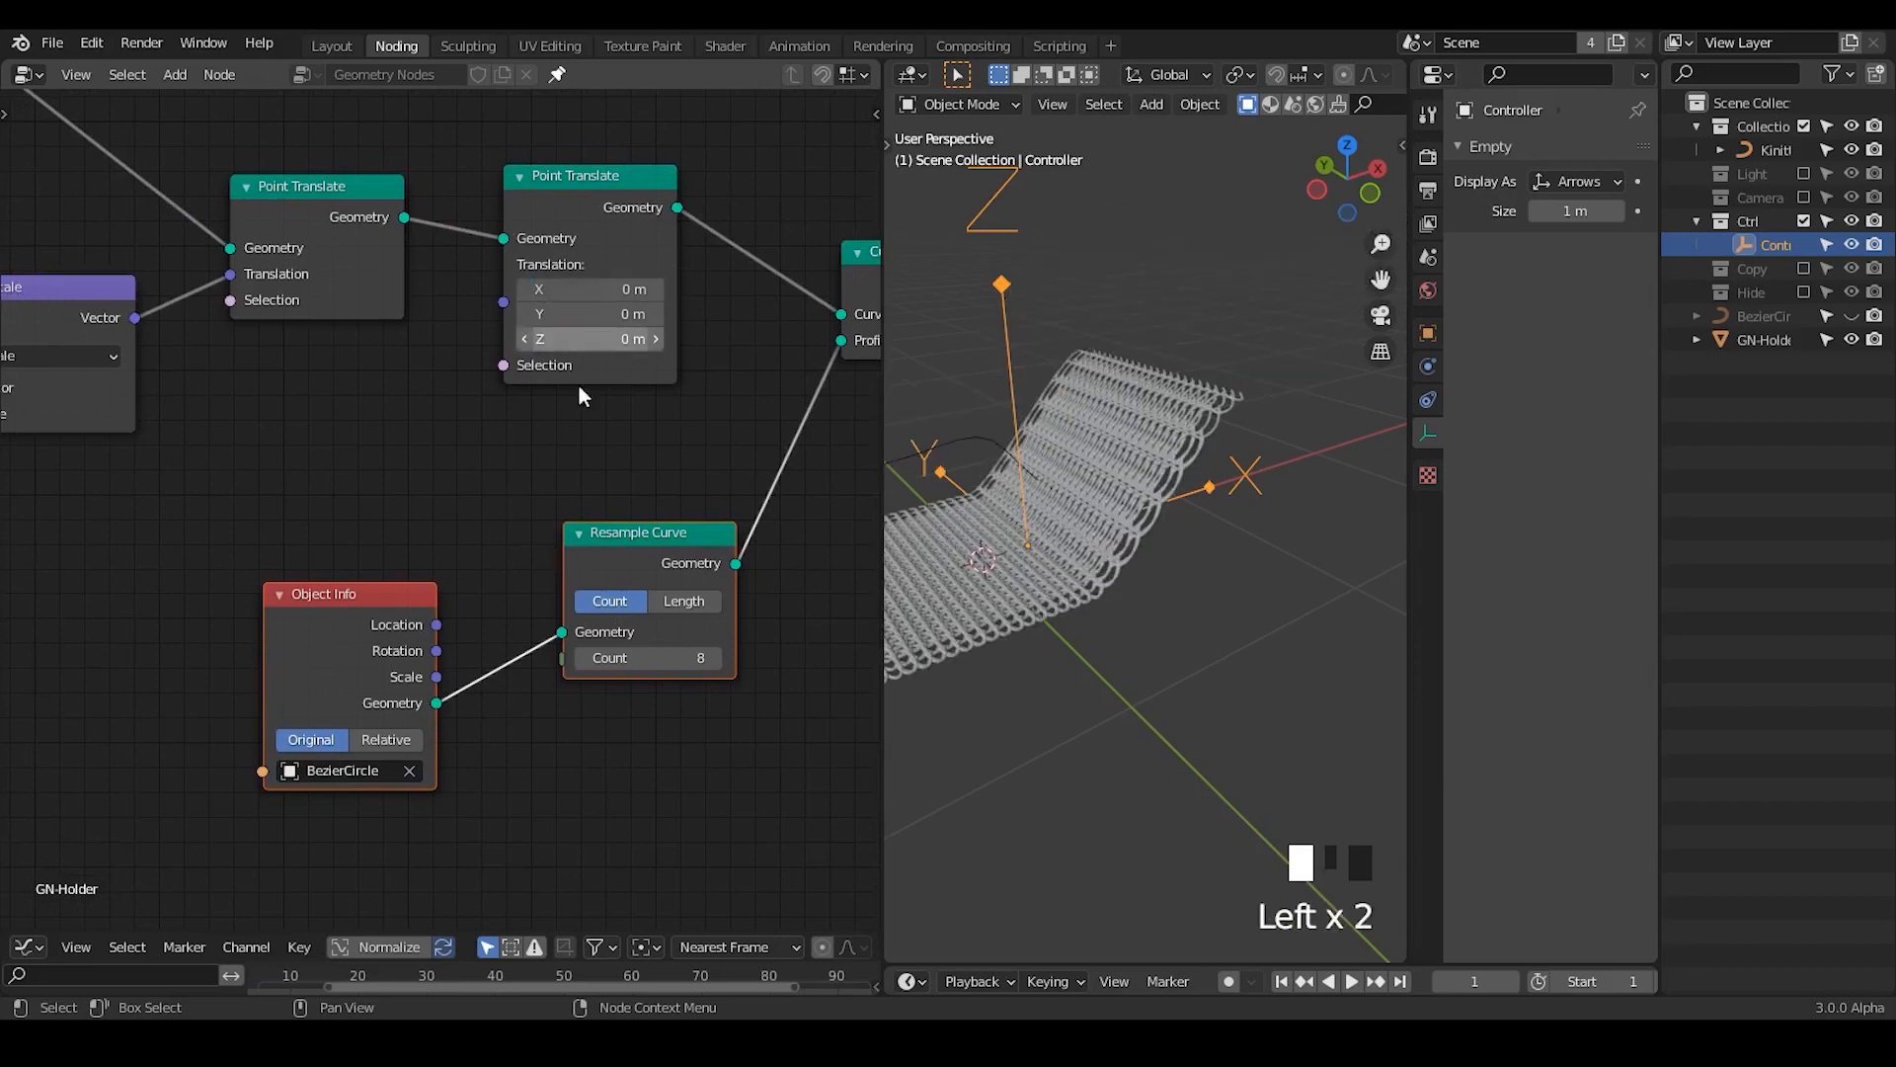
- Add a Noise Texture node and place it below the Scale node
middle_drag(456, 440, 613, 441)
key(ctrl+a)
text(noi)
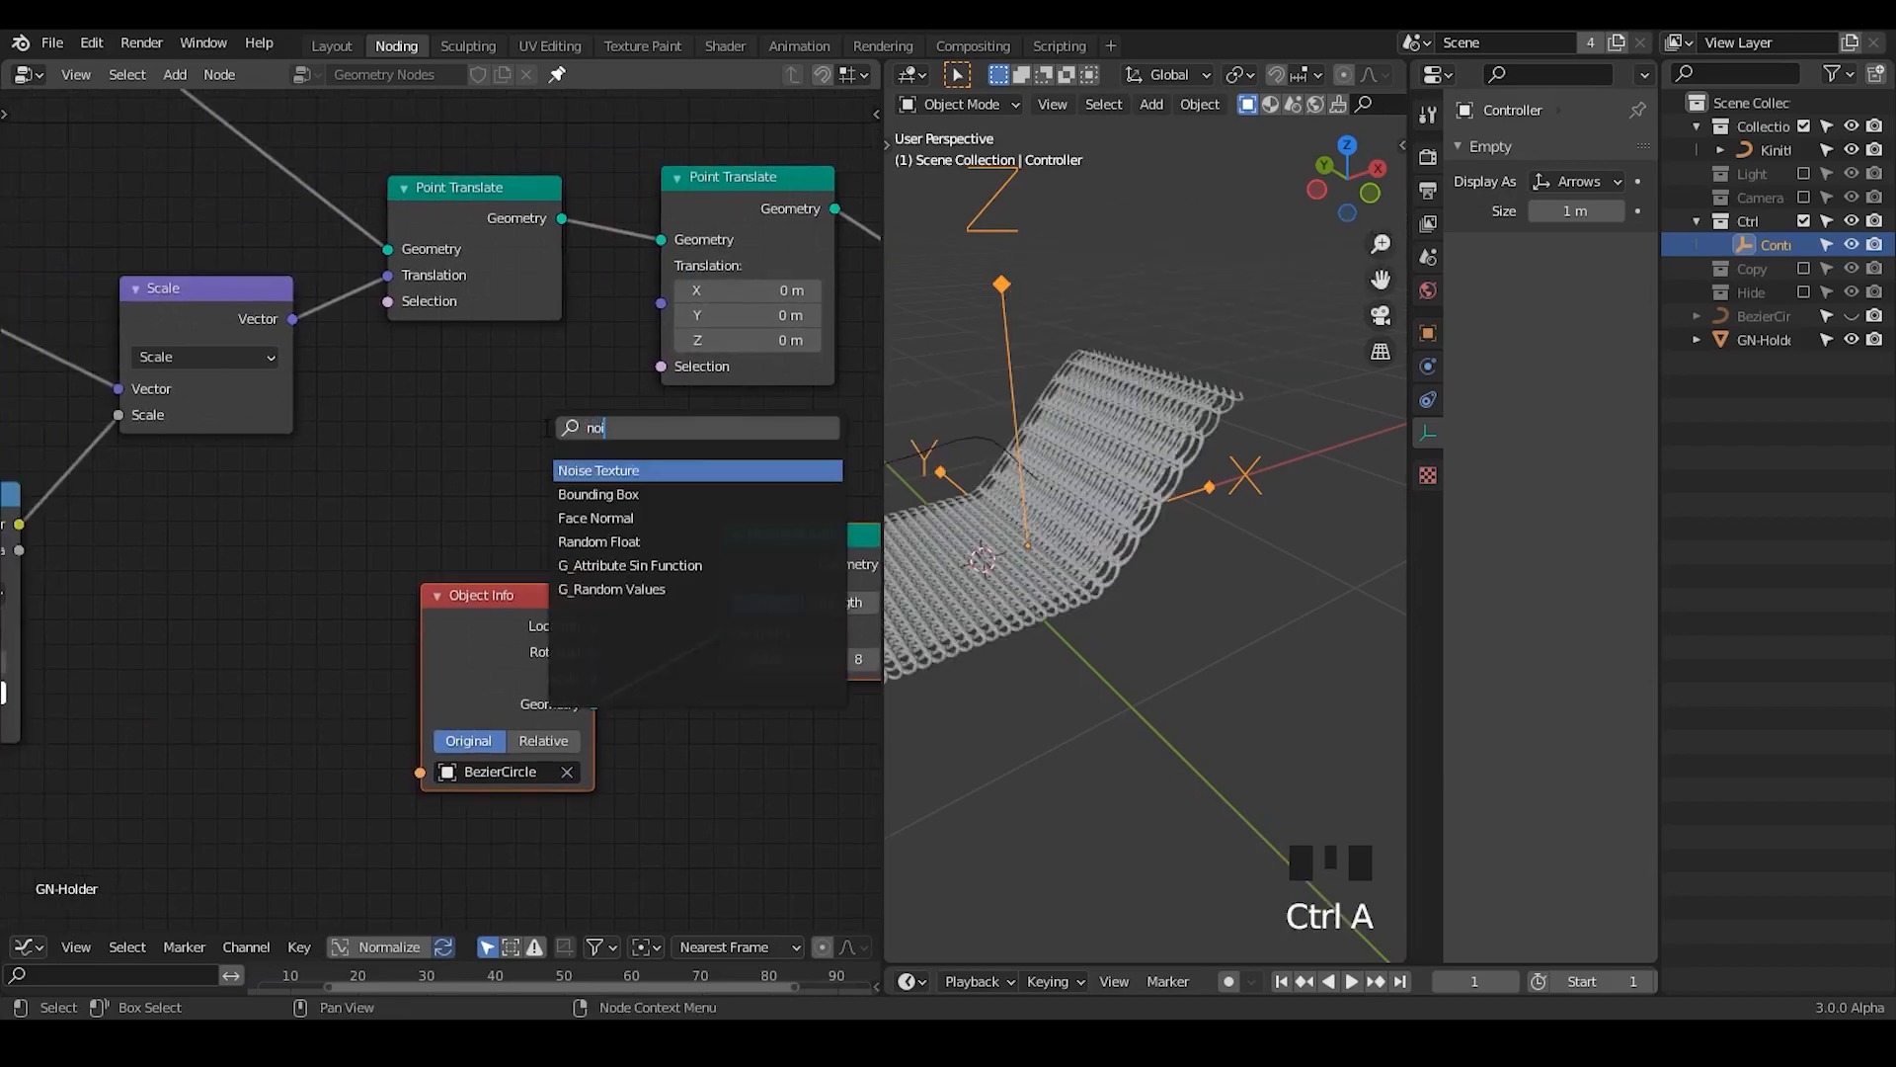
key(Return)
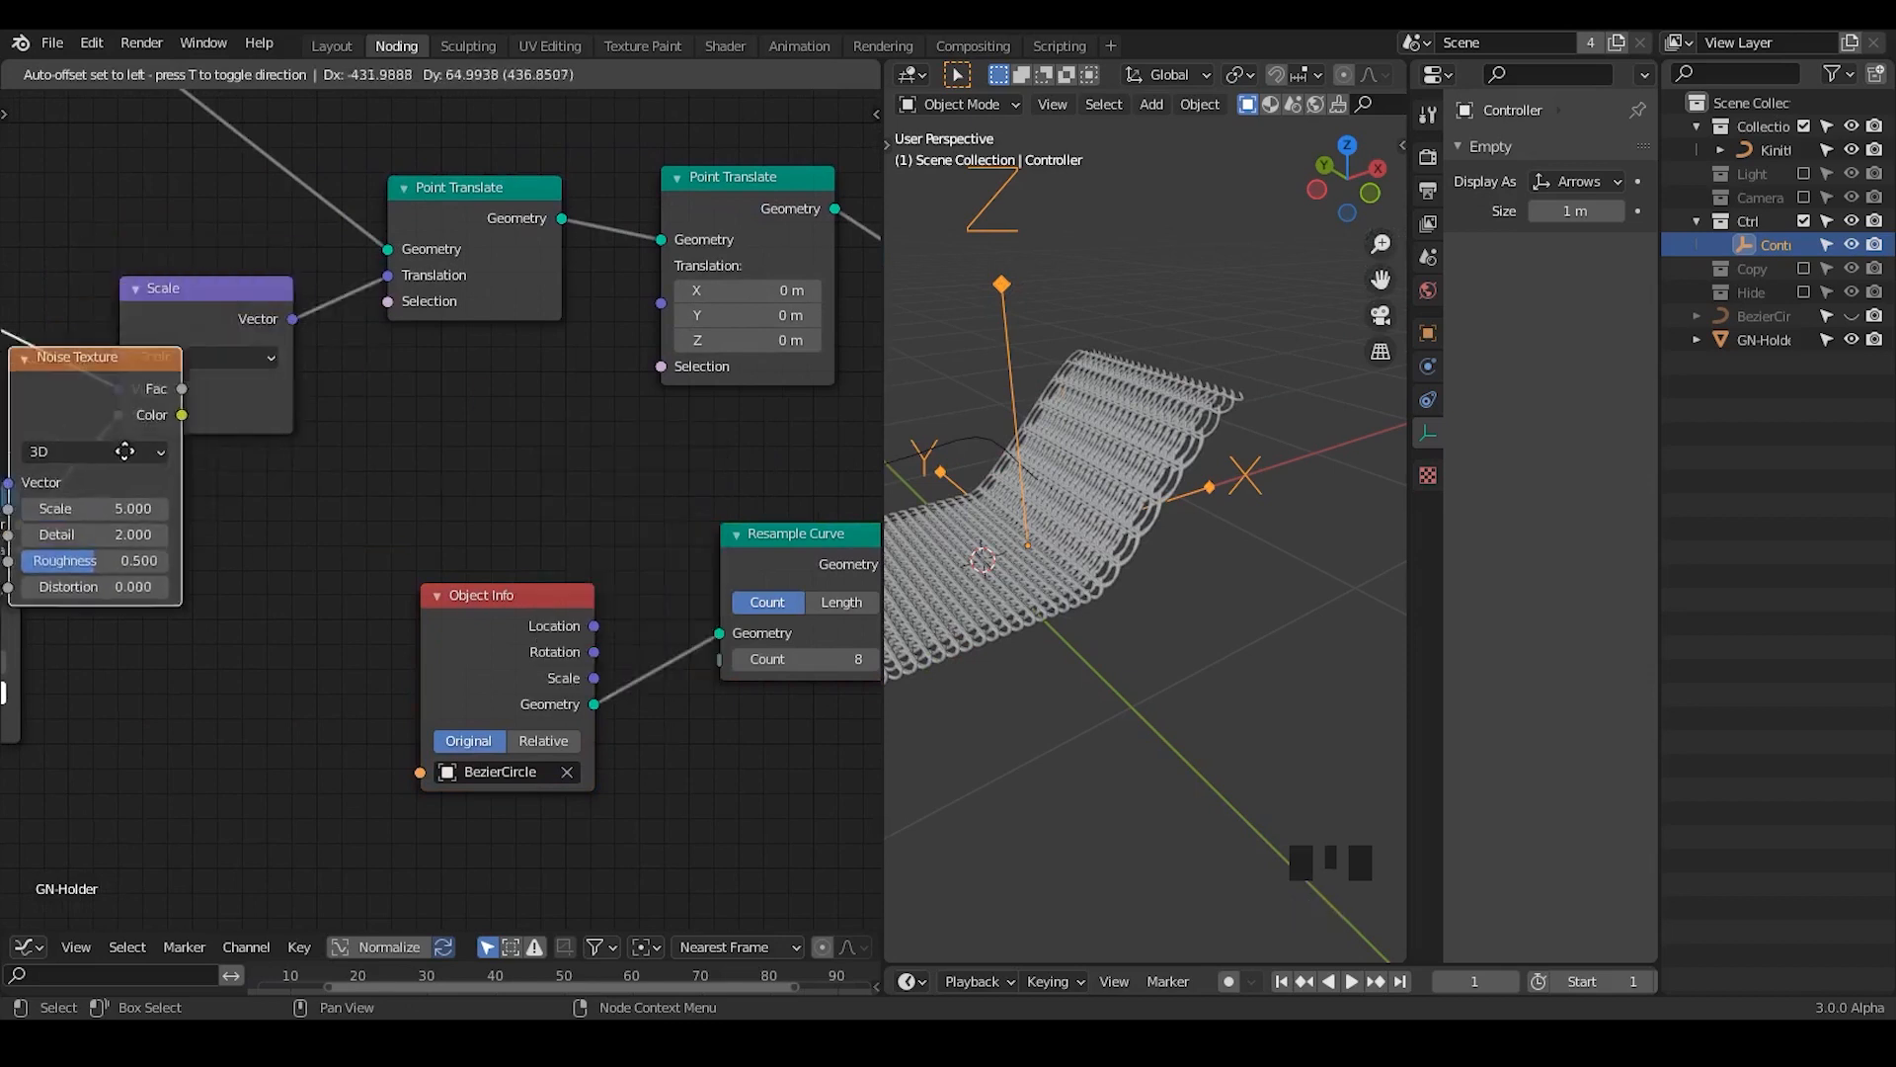
click(255, 558)
- Add an Attribute Sample Texture node between the Noise Texture and the second Point Translate
middle_drag(255, 558, 366, 453)
key(ctrl+a)
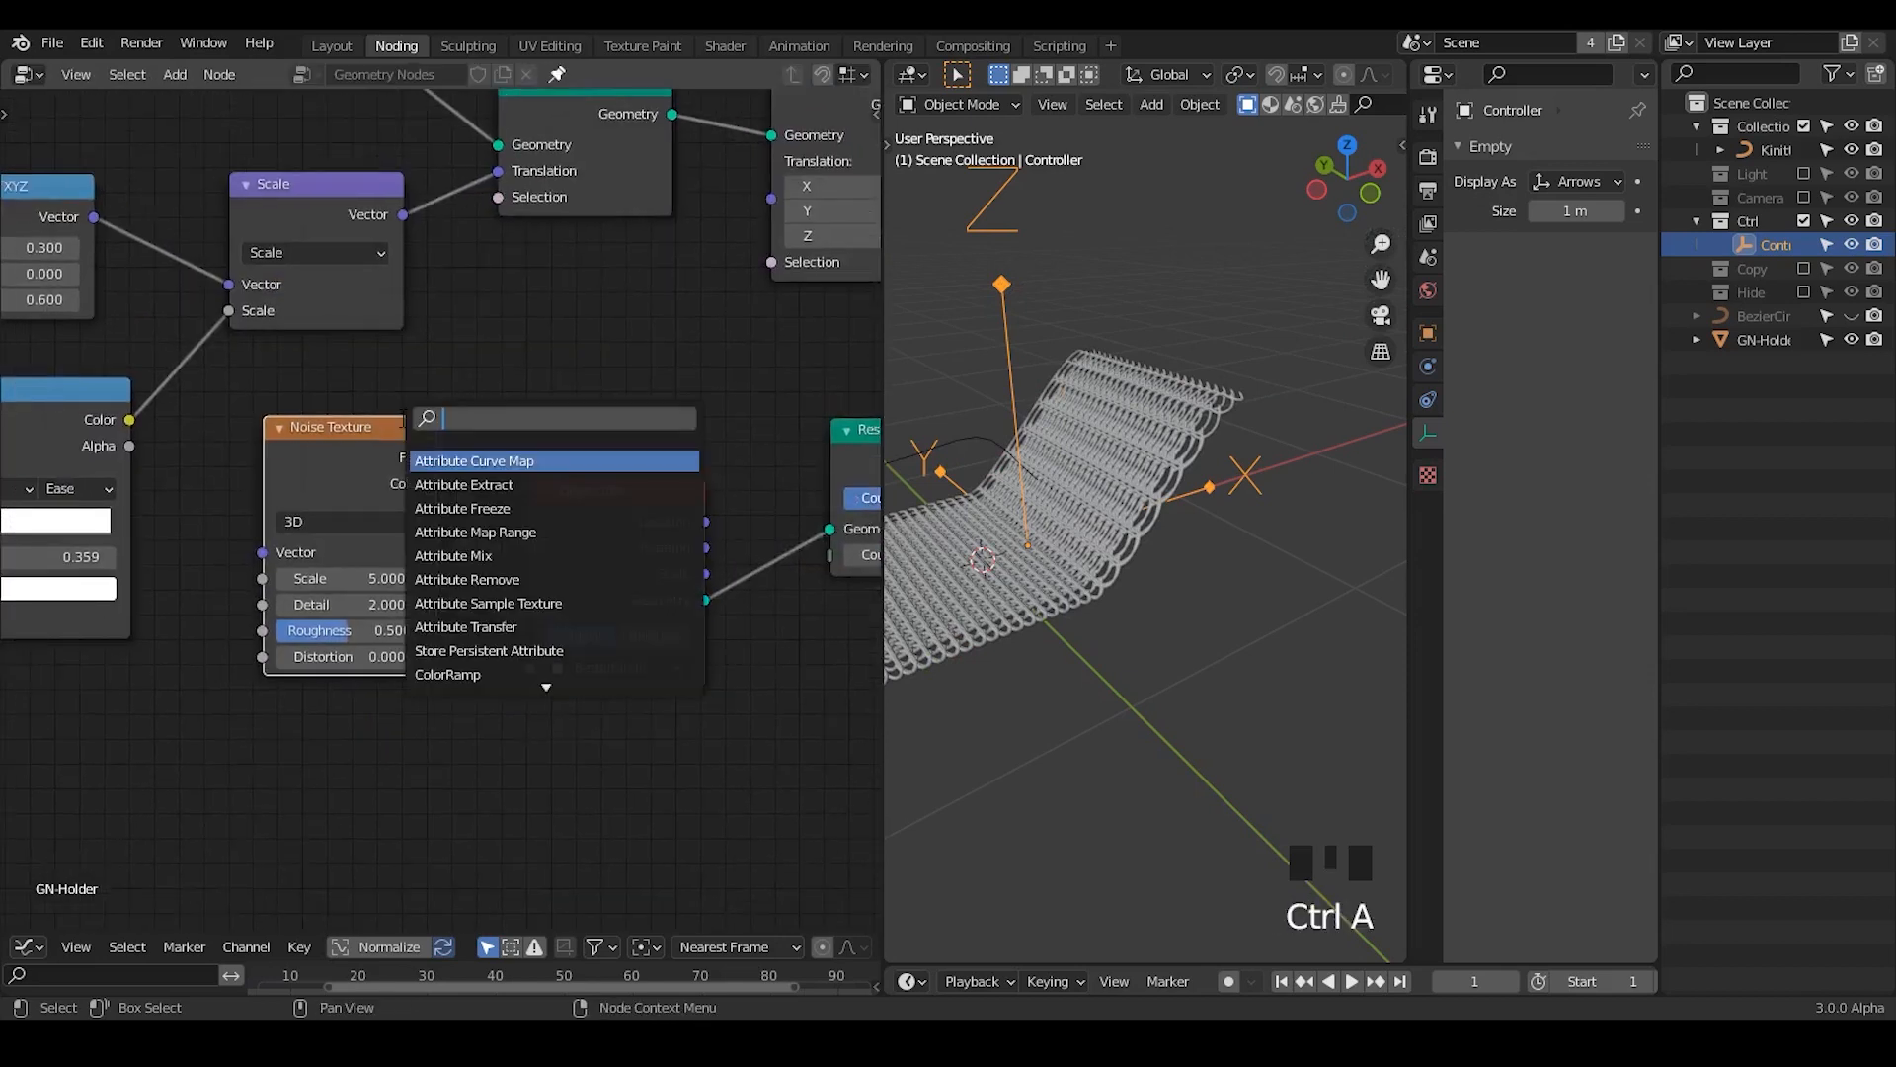
text(attribute sample)
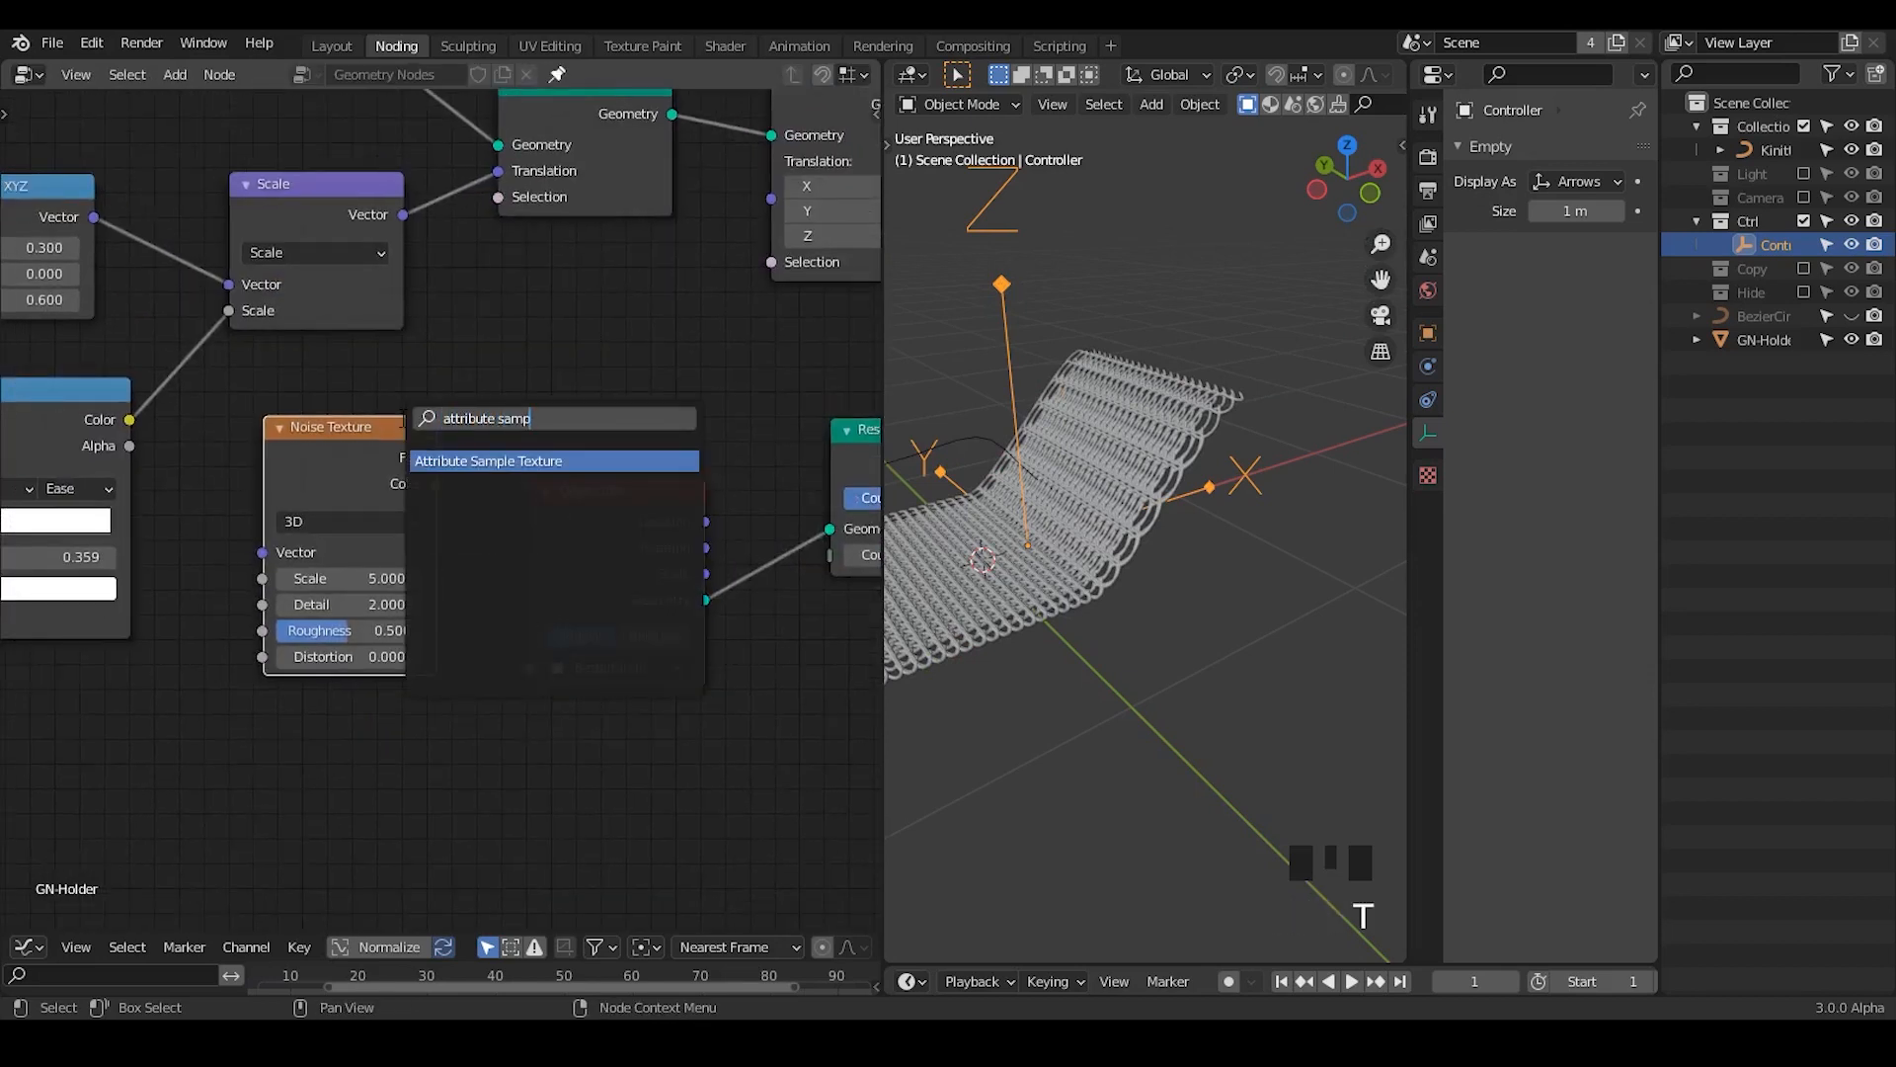
key(Return)
click(470, 249)
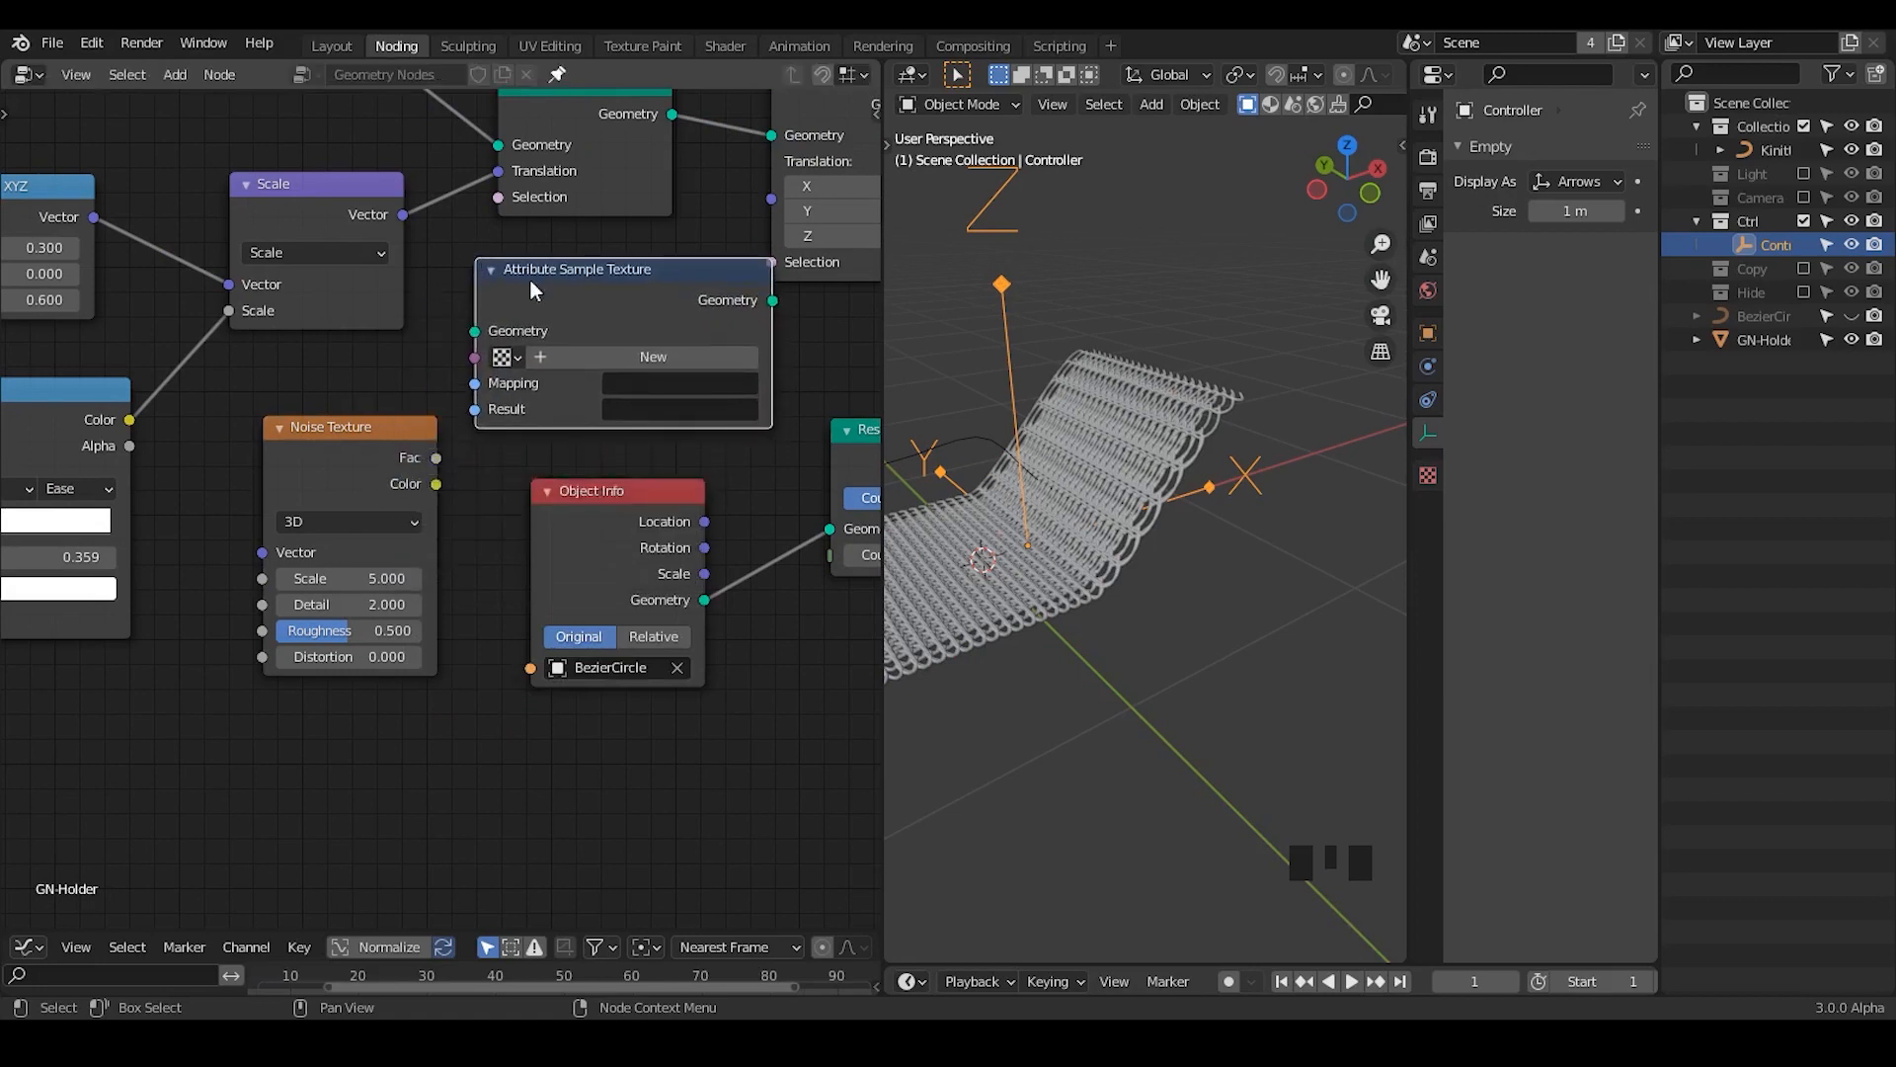
ctrl+middle_drag(553, 326, 536, 405)
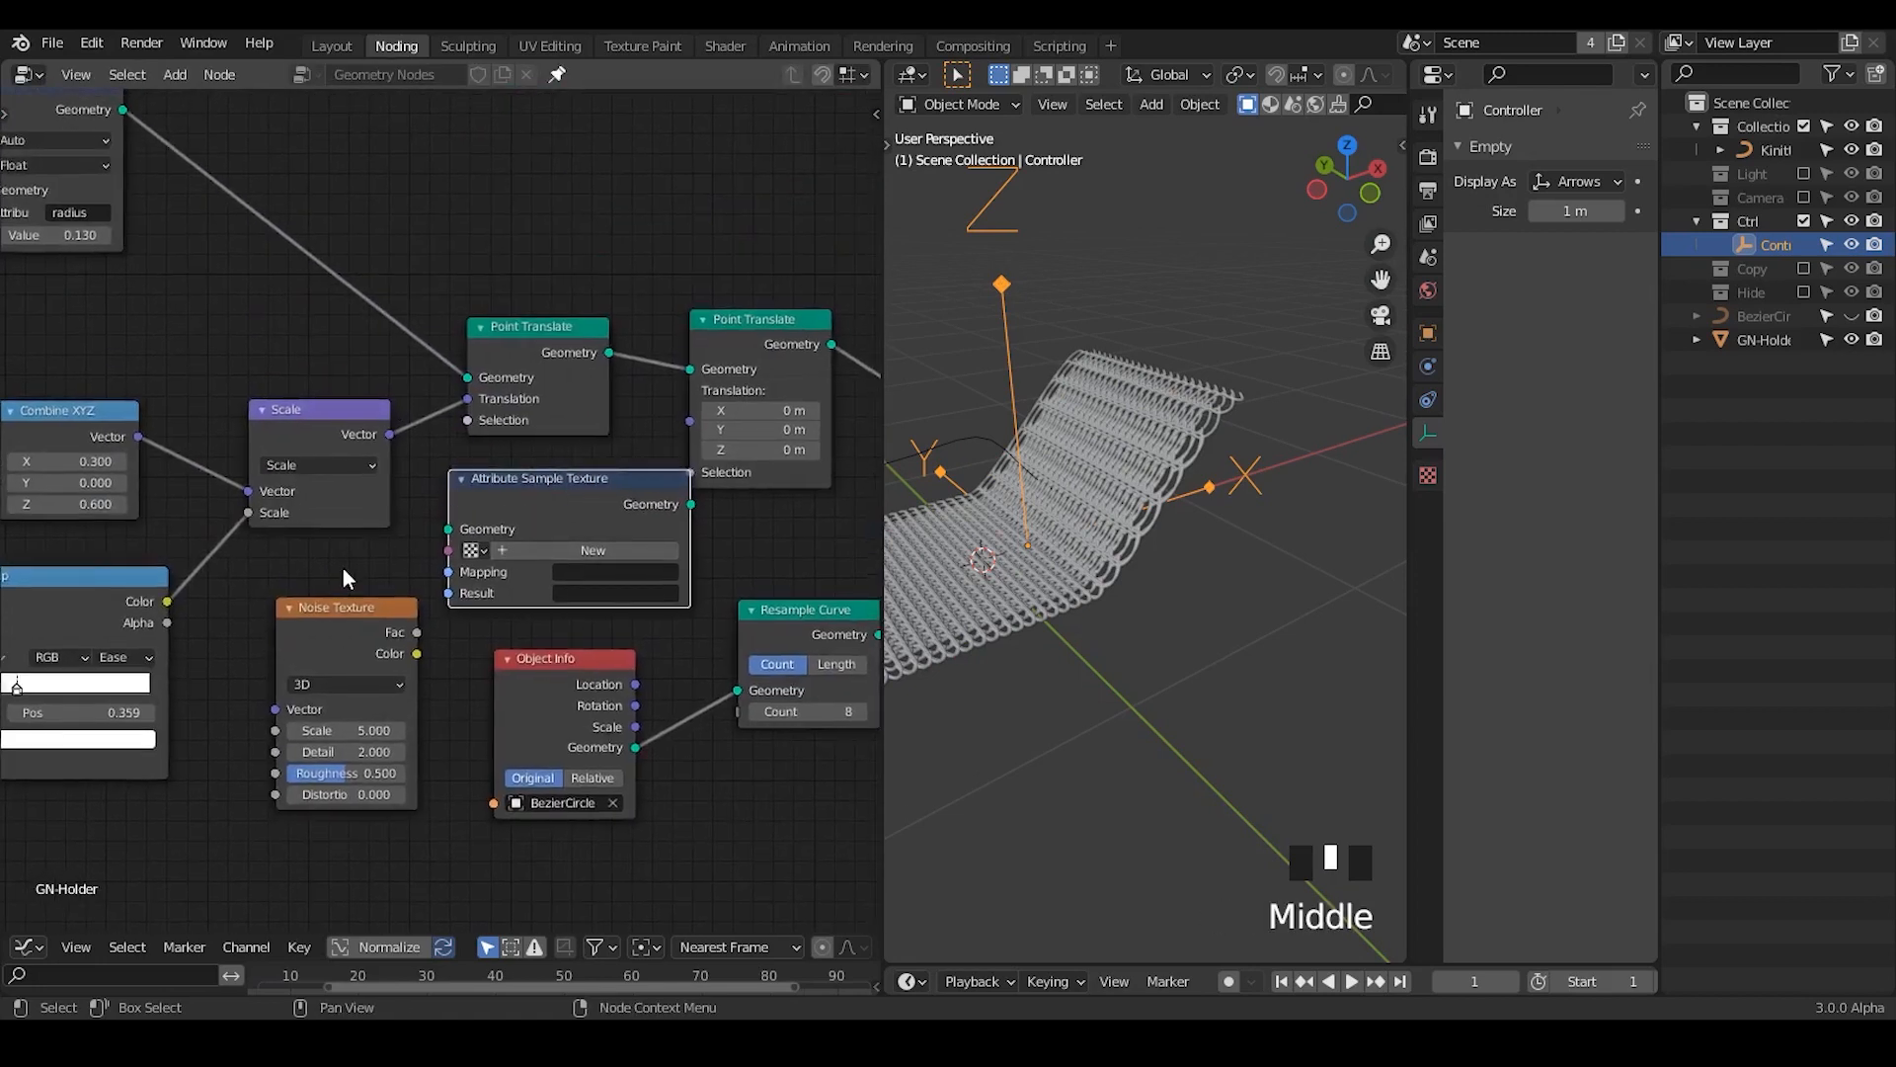
- Move the second Point Translate node for more room and delete the Attribute Sample Texture node
middle_drag(397, 543, 371, 524)
drag(545, 304, 540, 239)
drag(774, 293, 792, 205)
middle_drag(134, 437, 389, 313)
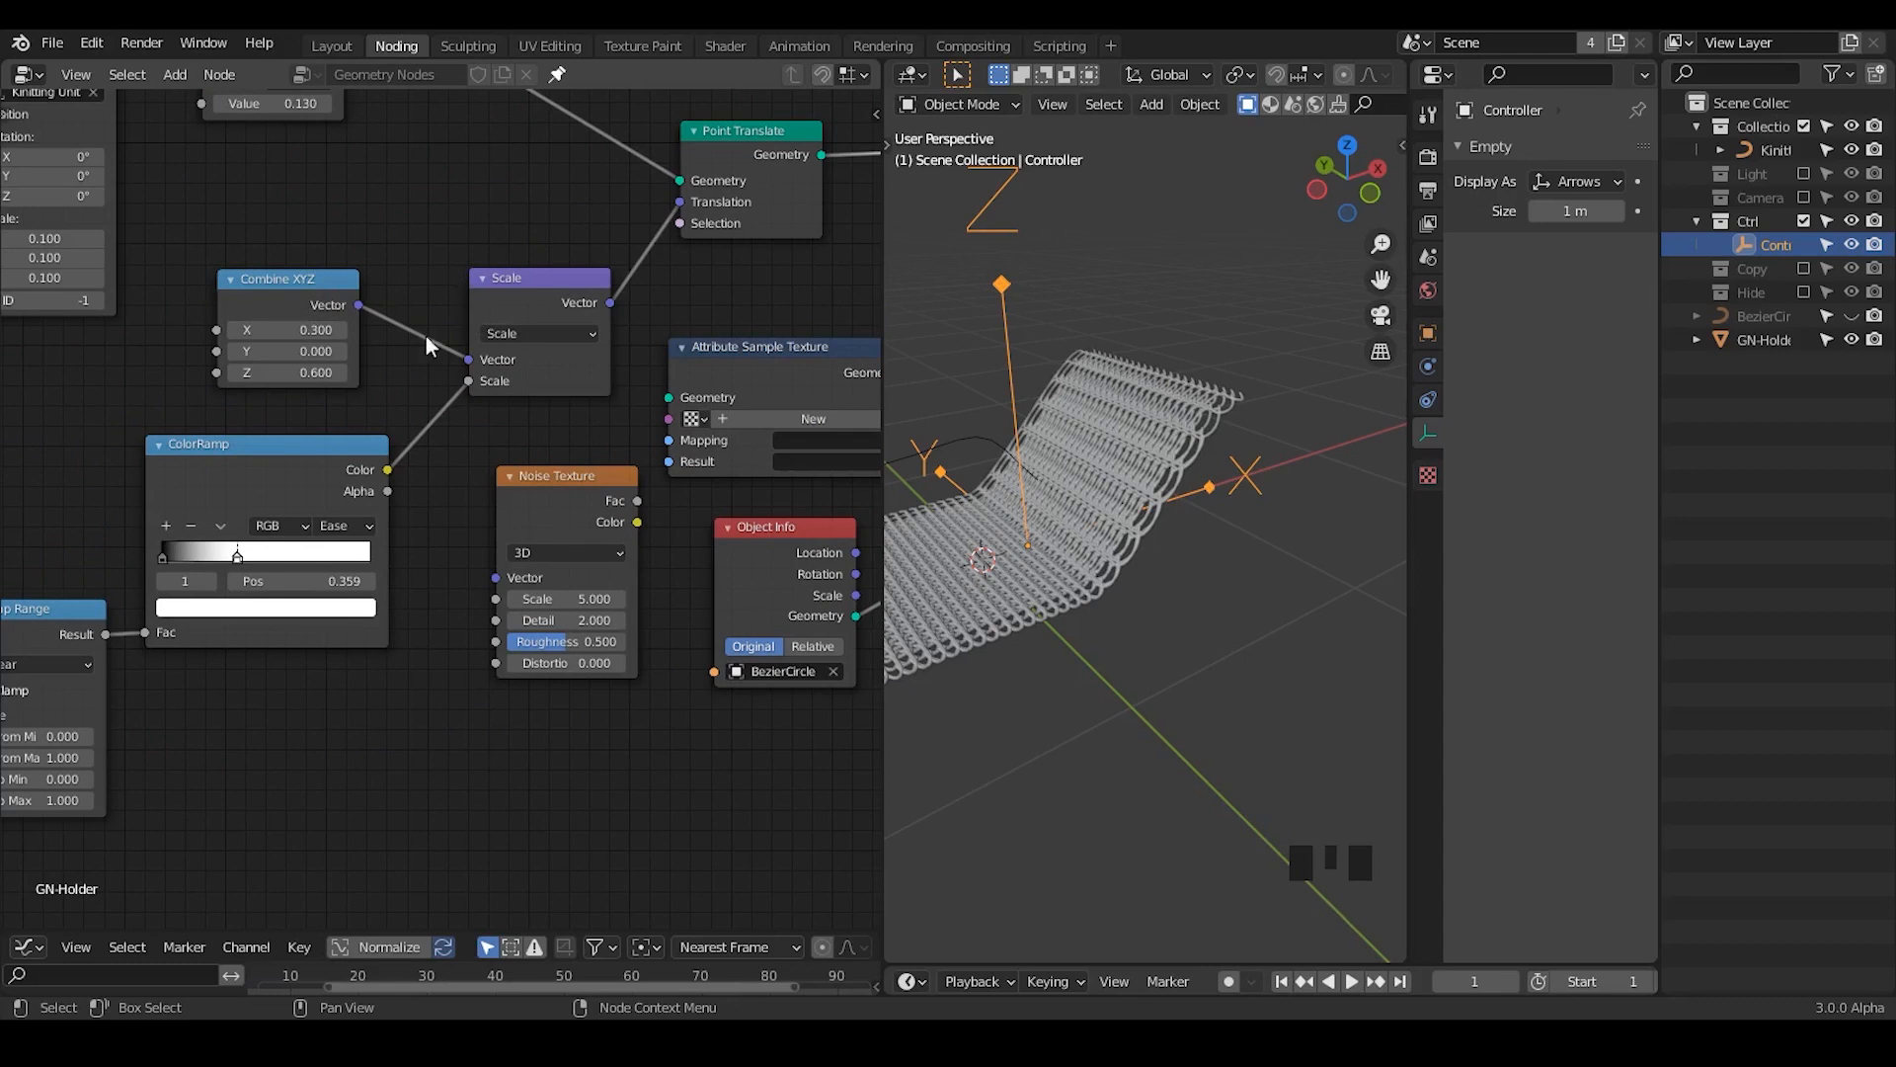
middle_drag(665, 384, 398, 438)
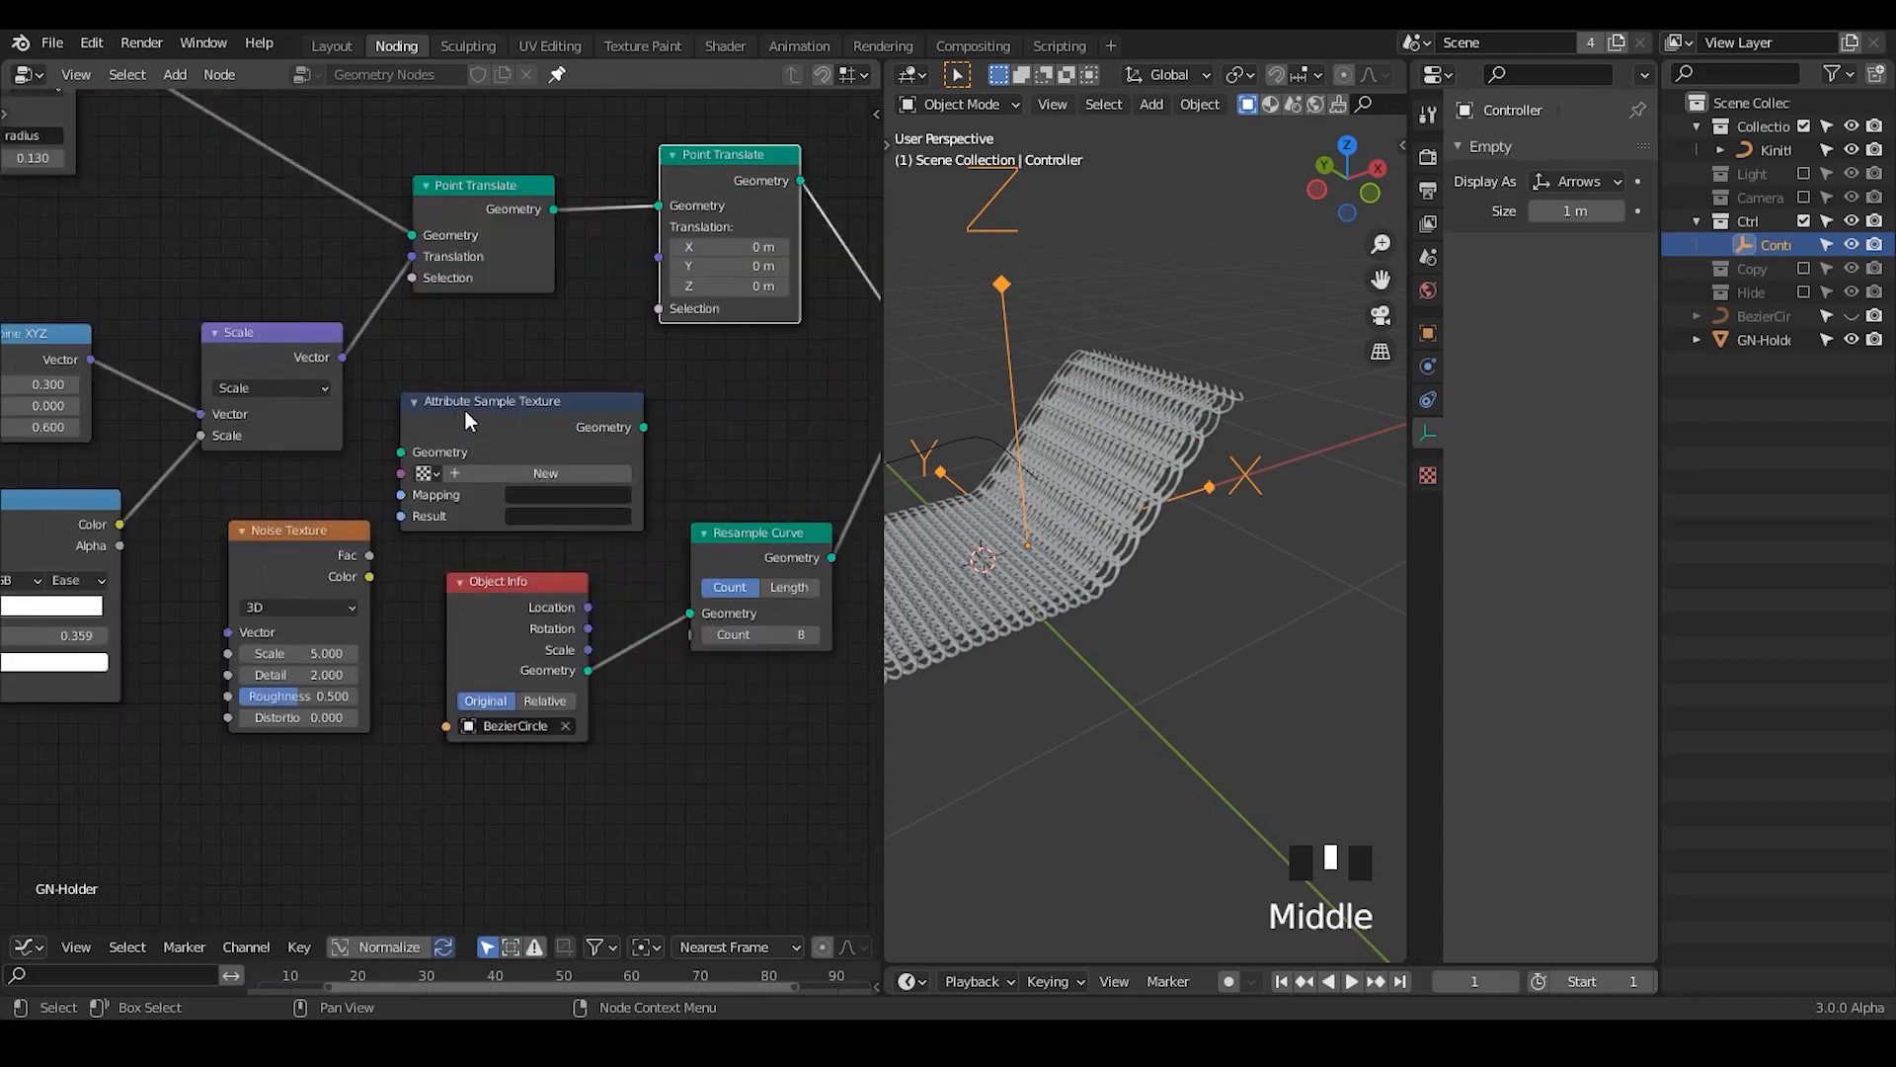
click(575, 407)
key(x)
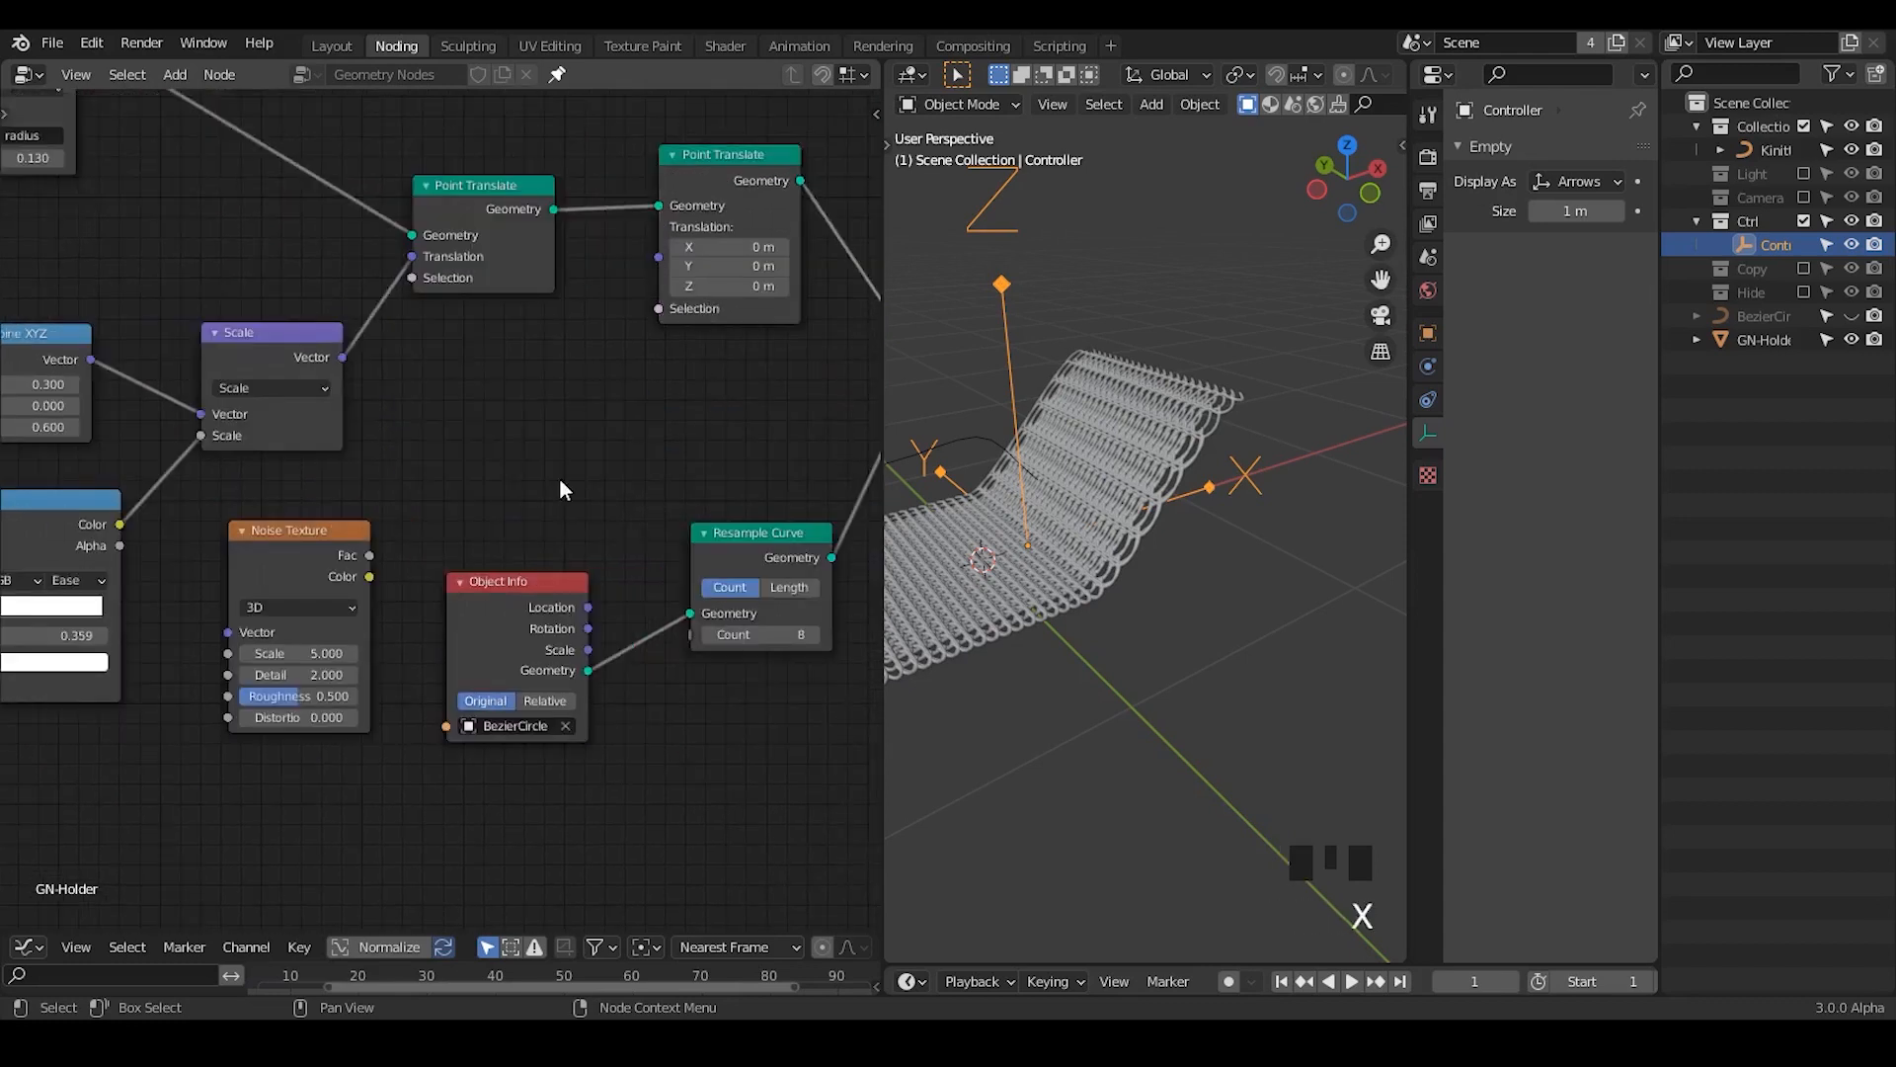
- Reposition the Noise Texture and move the BezierCircle Object Info and Resample Curve nodes farther away from it
drag(282, 561, 248, 569)
middle_drag(686, 515, 573, 474)
drag(740, 395, 377, 685)
key(g)
click(306, 476)
middle_drag(305, 484, 525, 417)
key(ctrl+a)
text(musg)
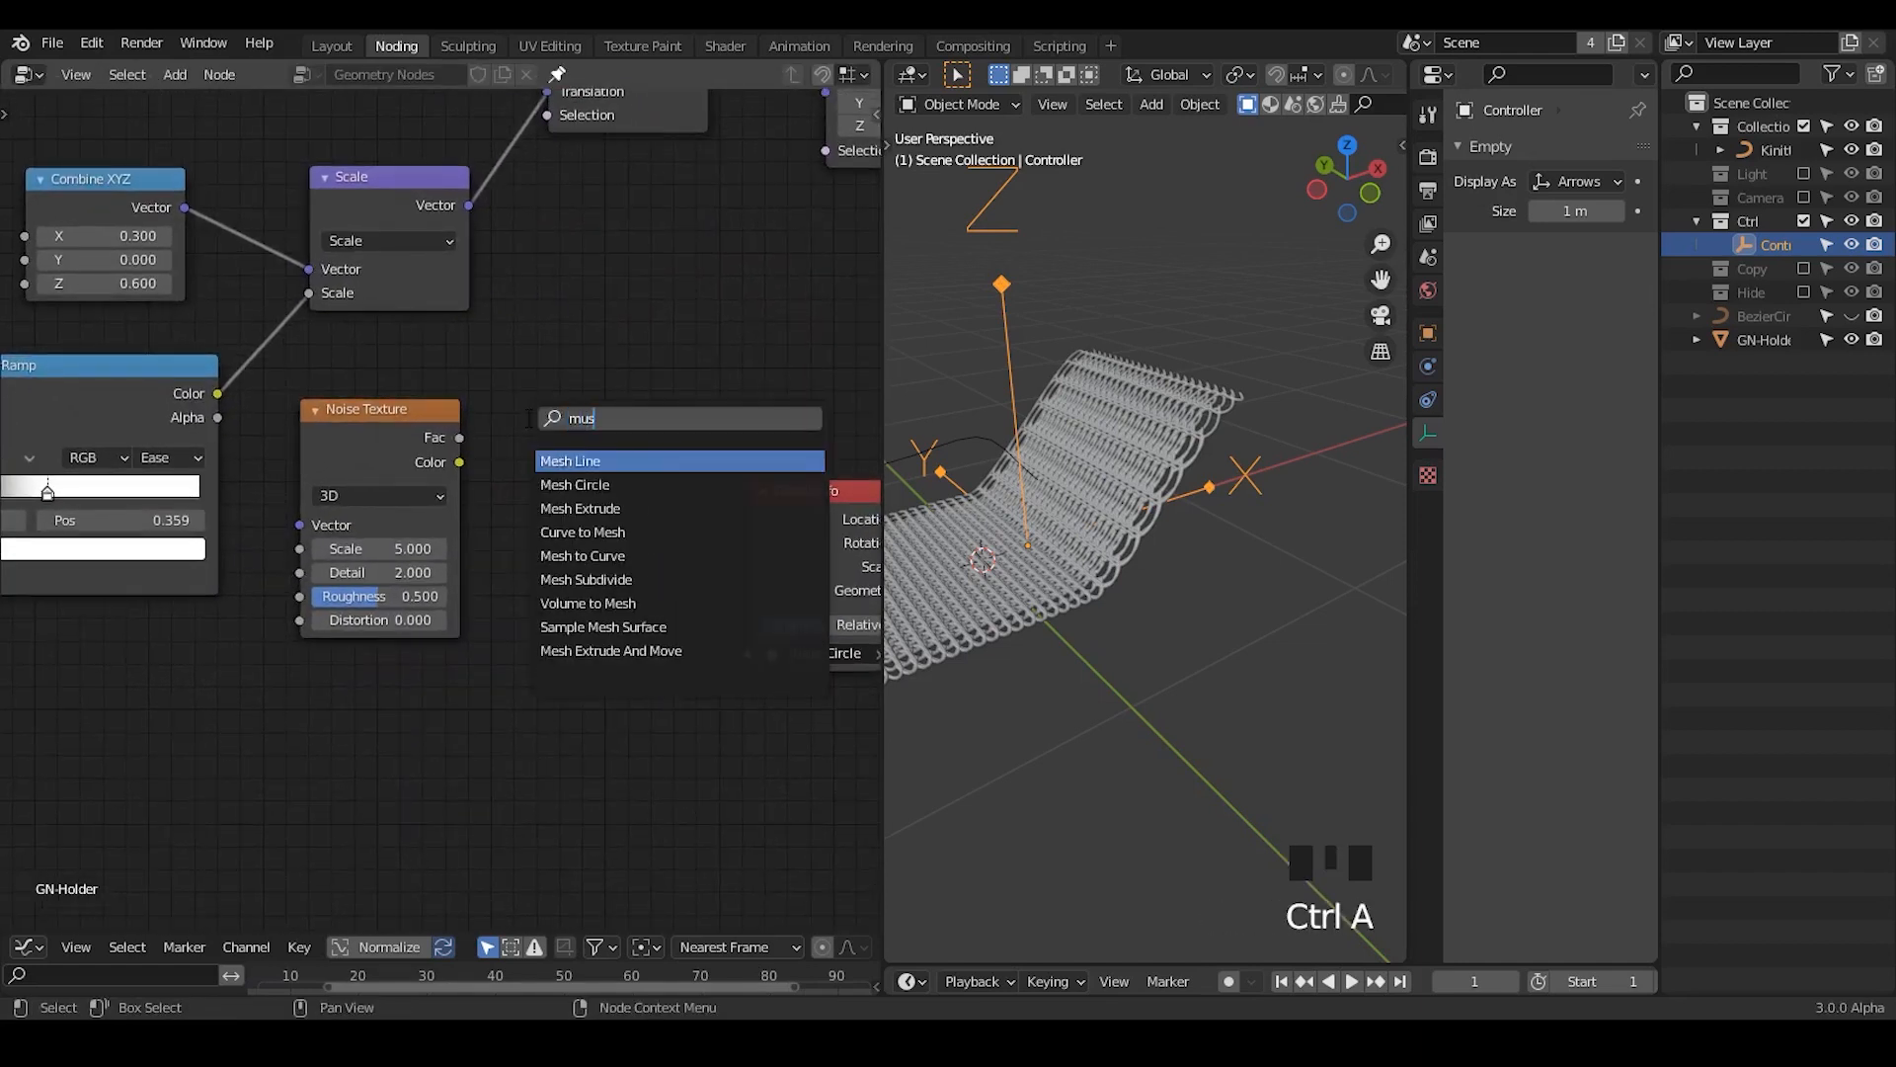
key(BackSpace)
key(BackSpace)
key(BackSpace)
key(BackSpace)
key(BackSpace)
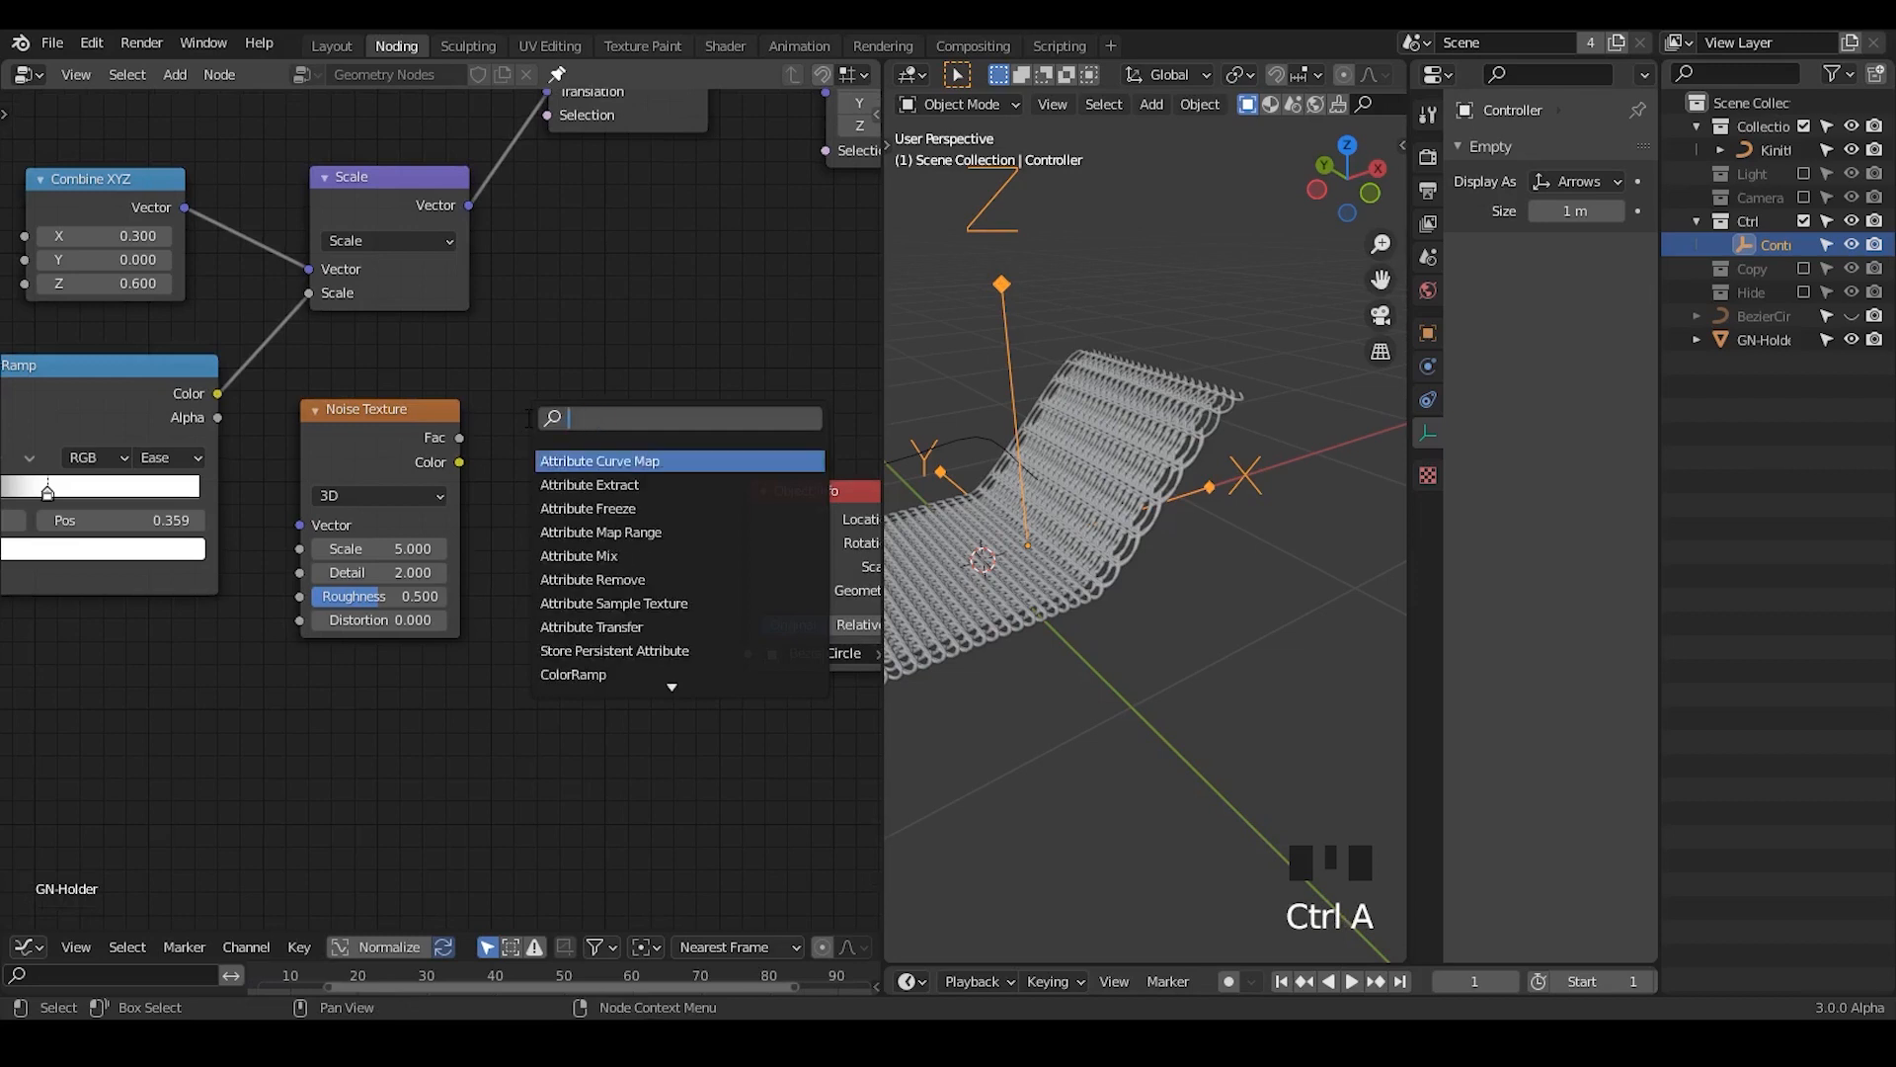
key(Escape)
- Shift both Point Translate nodes to make room and align the Noise Texture below the Scale node
drag(308, 439, 317, 393)
middle_drag(423, 390, 264, 544)
drag(674, 189, 707, 188)
drag(455, 181, 526, 176)
middle_drag(460, 451, 595, 415)
drag(401, 517, 401, 508)
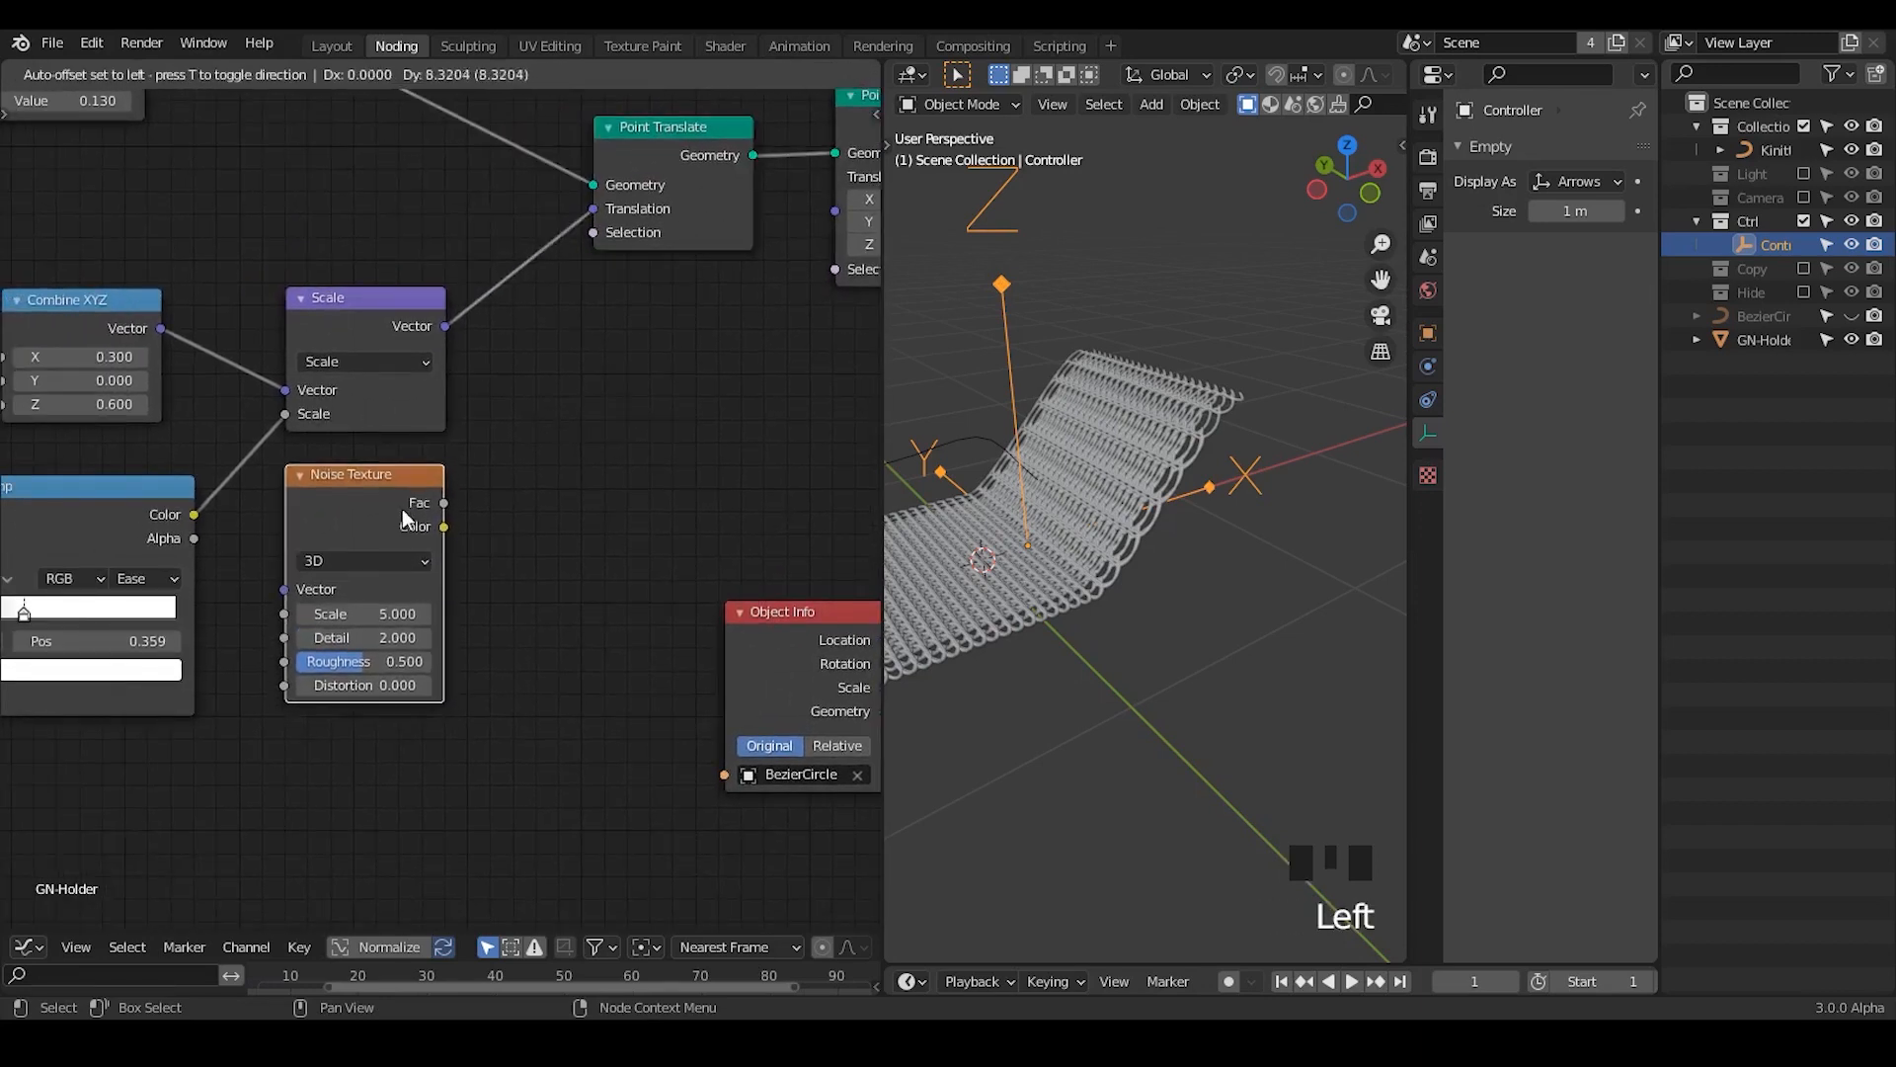
- Duplicate the Scale node onto the link into the first Point Translate's Translation and set the copy's operation to Add
drag(377, 329, 371, 327)
key(shift+d)
click(614, 361)
click(591, 400)
drag(585, 308, 386, 256)
- Remove the second Point Translate node while keeping the geometry link connected
middle_drag(682, 344, 620, 276)
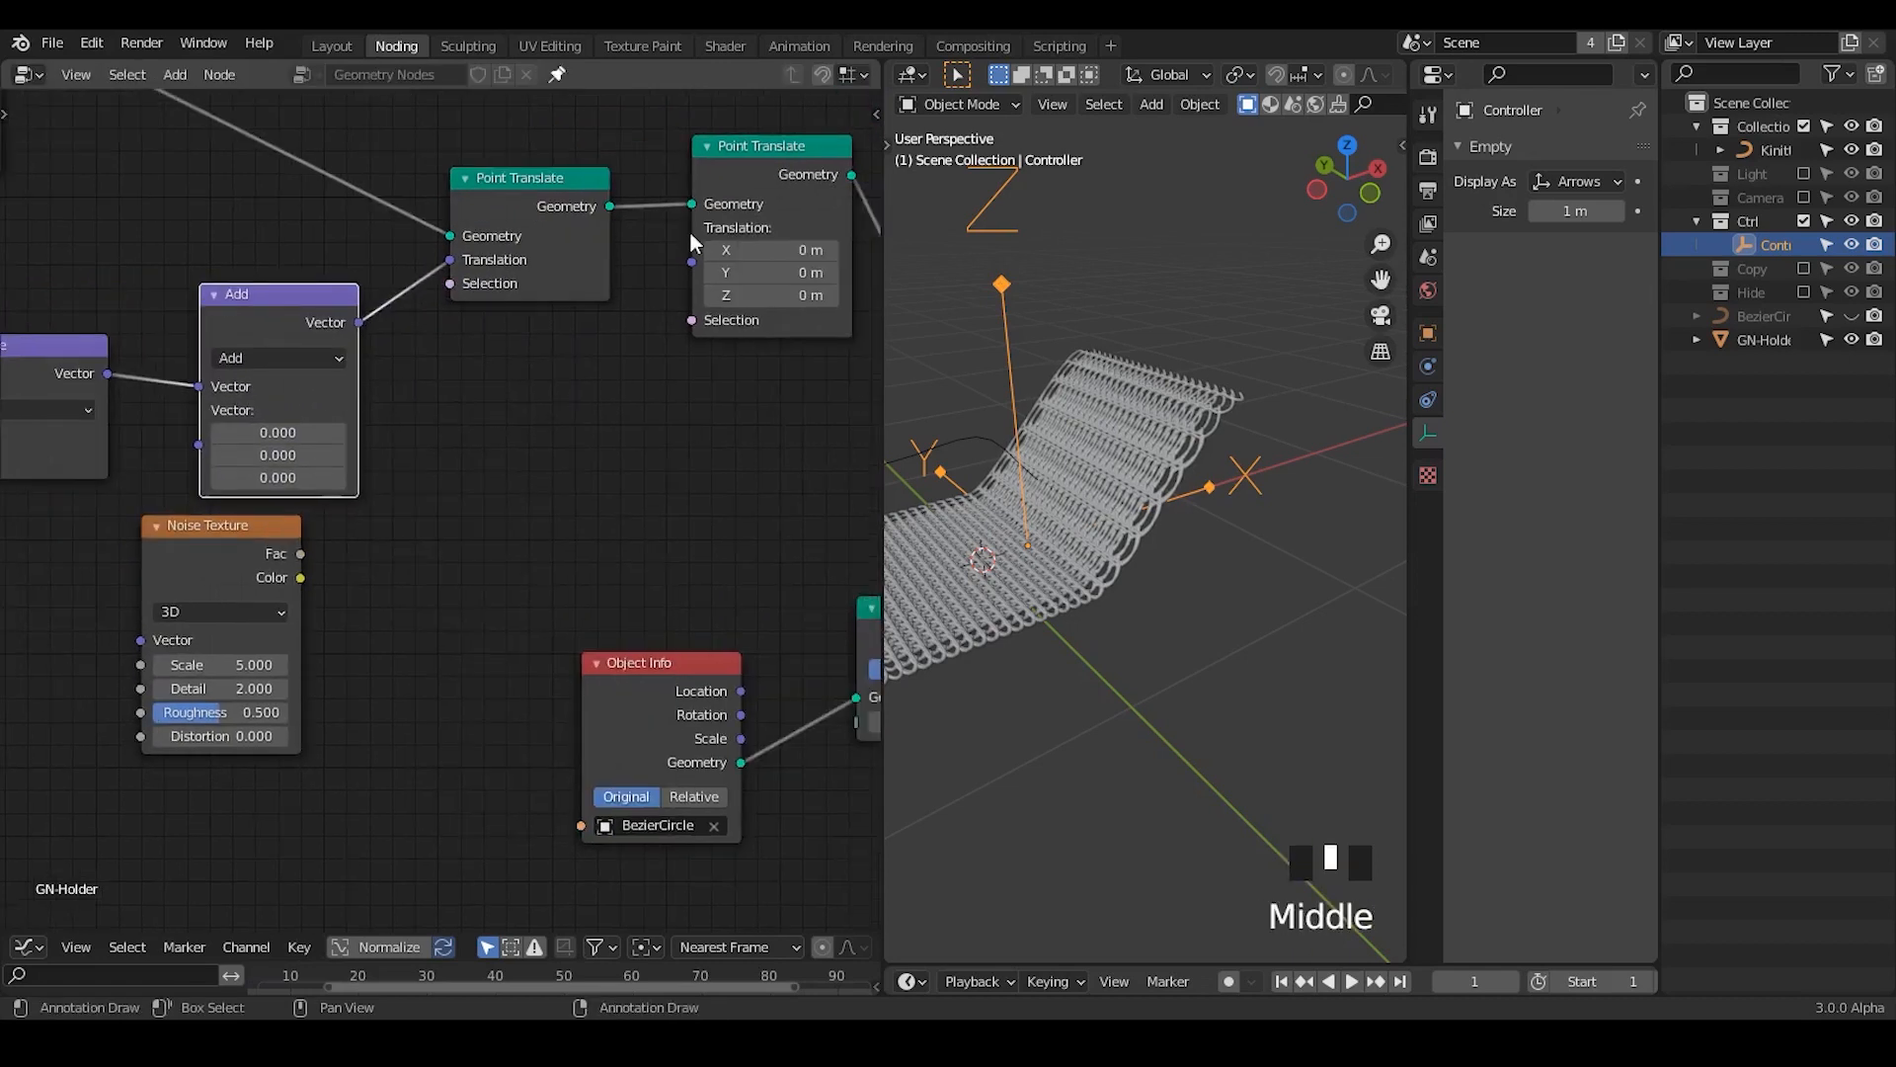
click(736, 197)
key(ctrl+x)
- Connect the Noise Texture's Fac output to the Add node's second Vector input and reposition both nodes
middle_drag(612, 400, 871, 340)
drag(461, 484, 461, 385)
drag(548, 237, 578, 237)
shift+middle_drag(1067, 453, 1214, 479)
click(383, 503)
drag(383, 504, 345, 490)
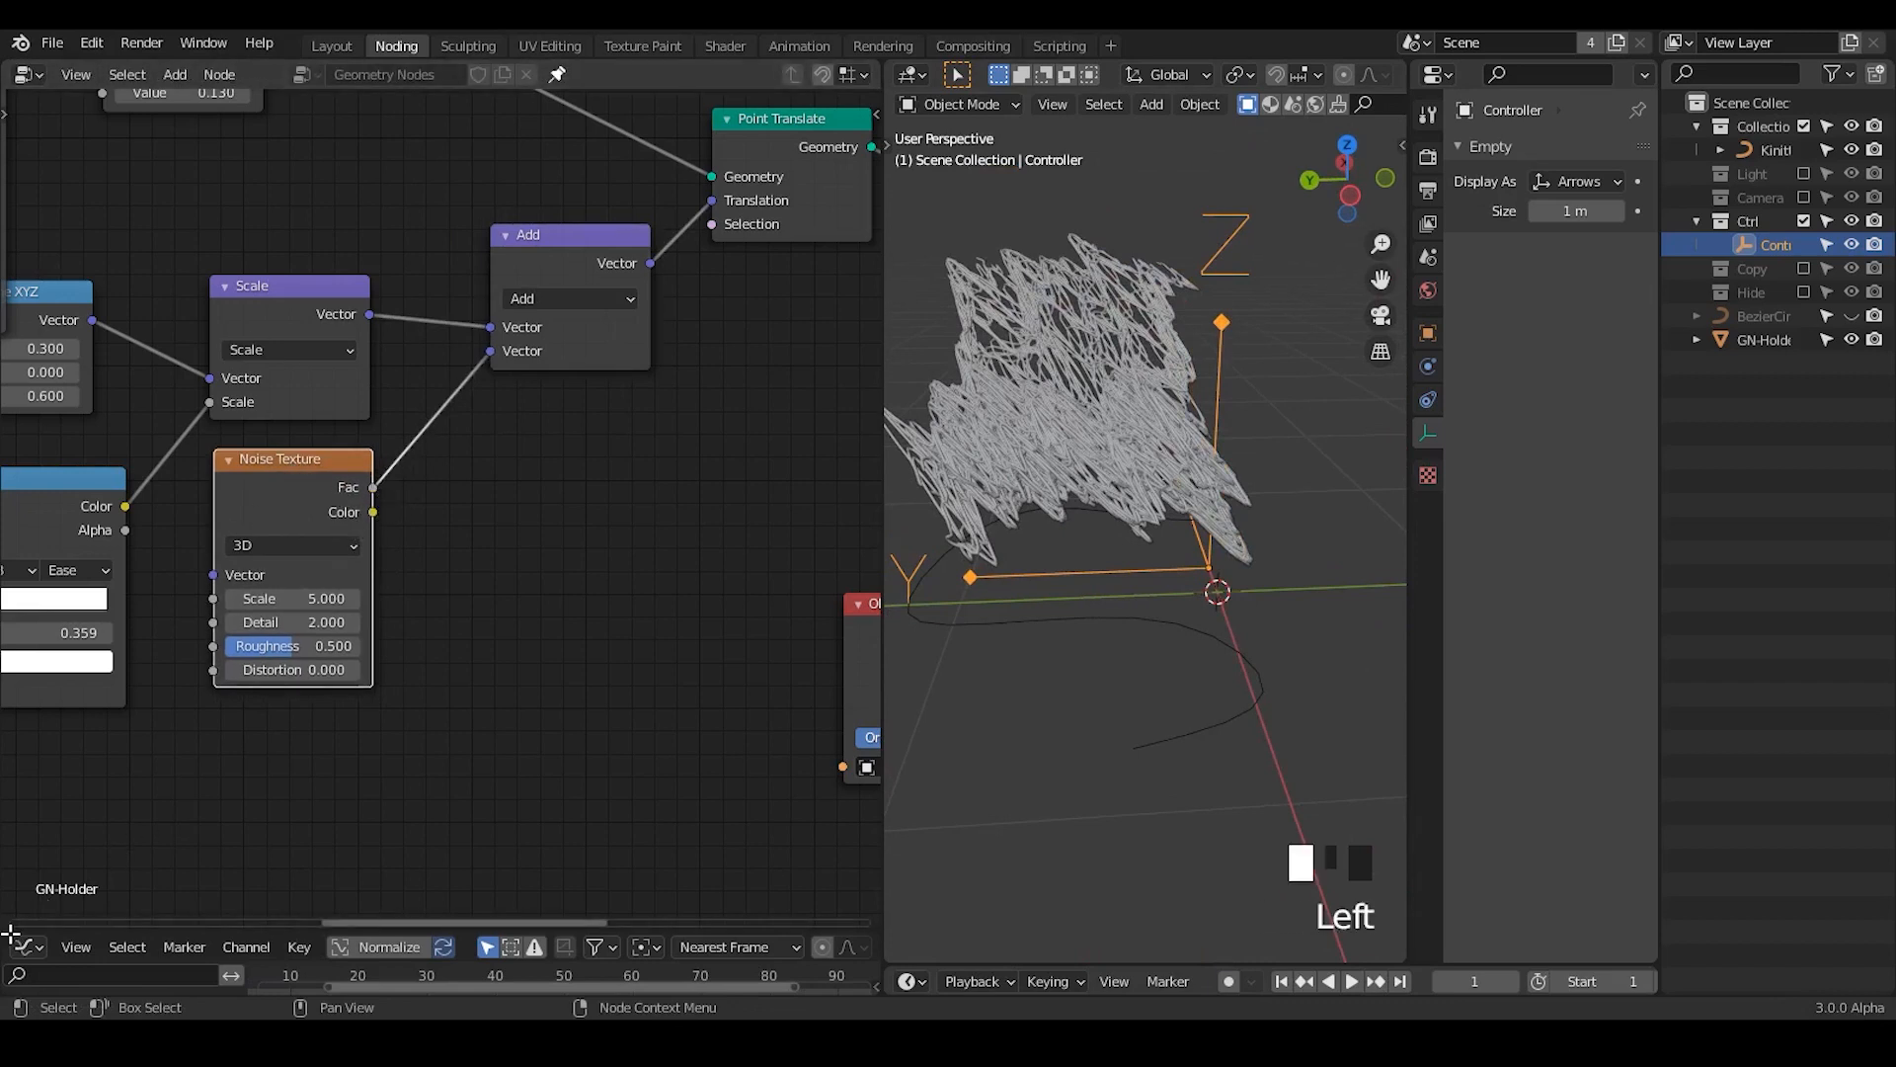
- Try to preview the Noise Texture's Fac output with a new Viewer node, and remove the Viewer
click(10, 598)
drag(244, 657, 297, 753)
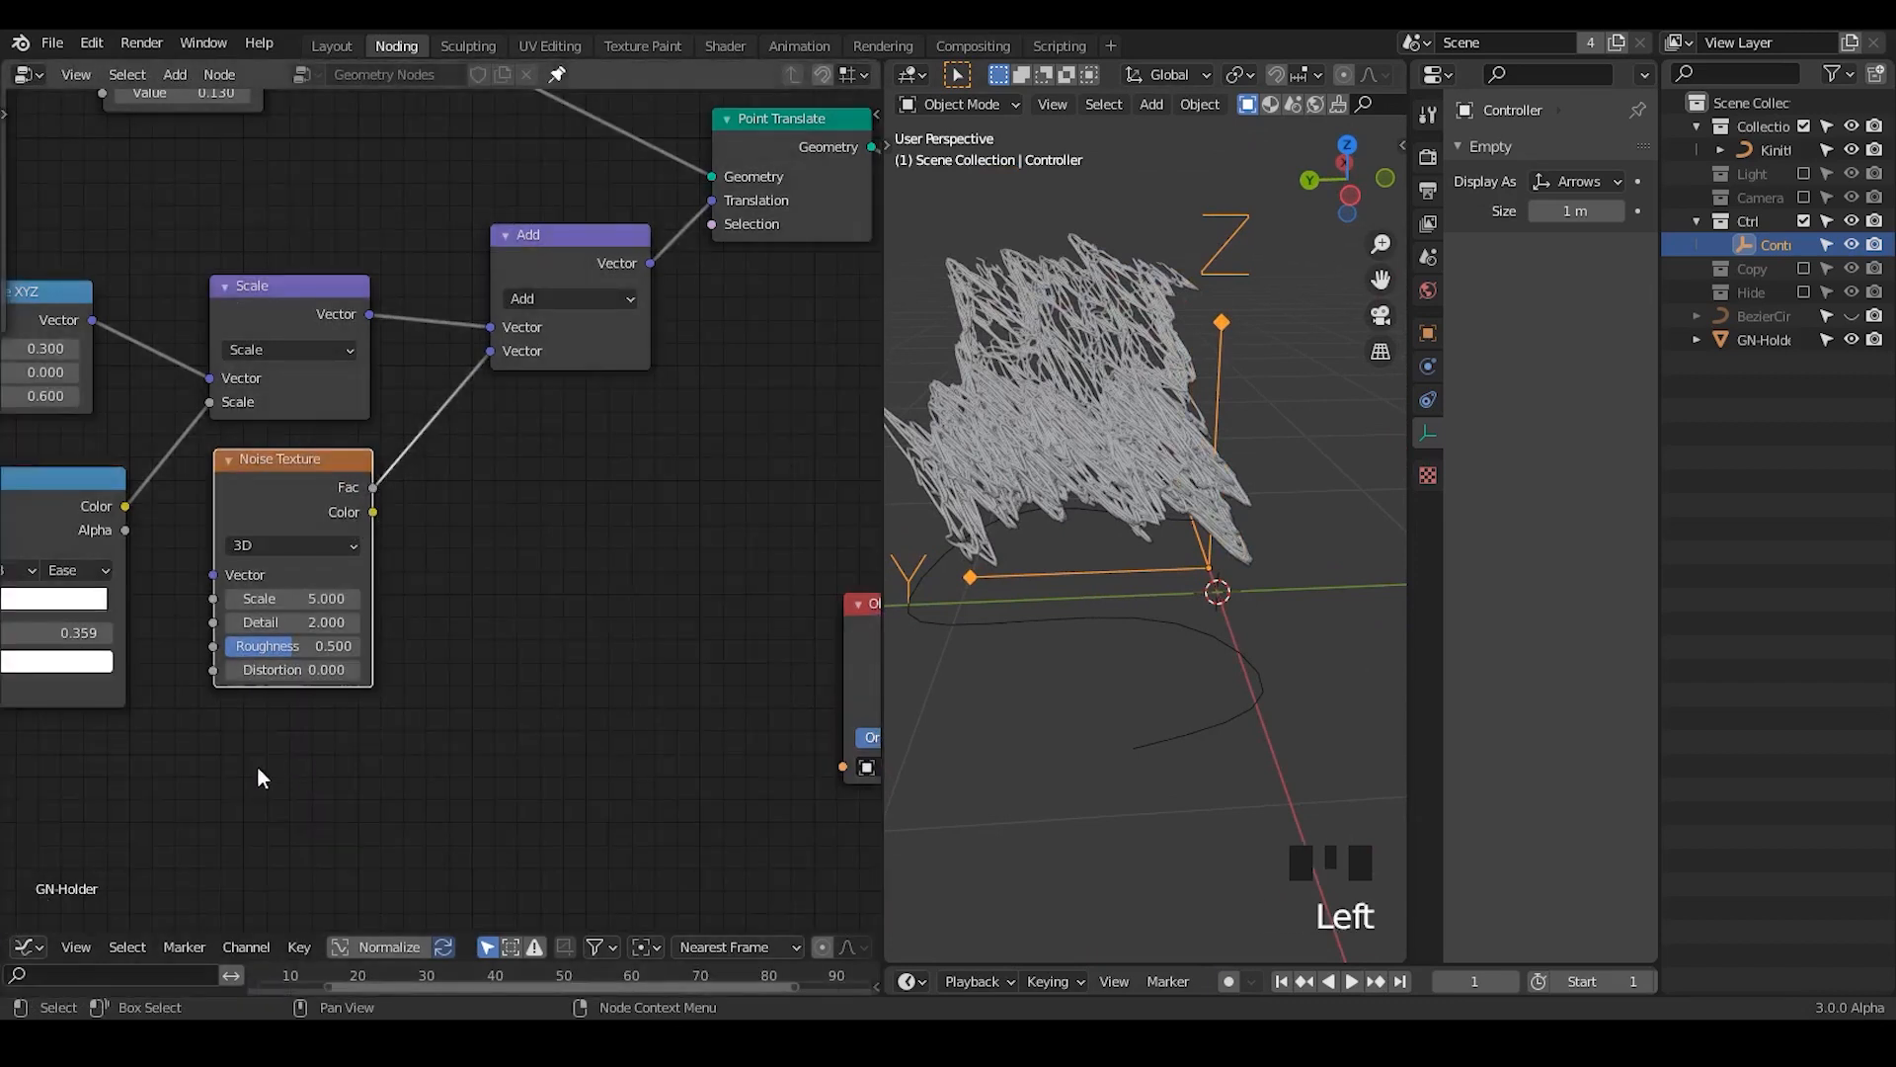
drag(357, 502, 496, 507)
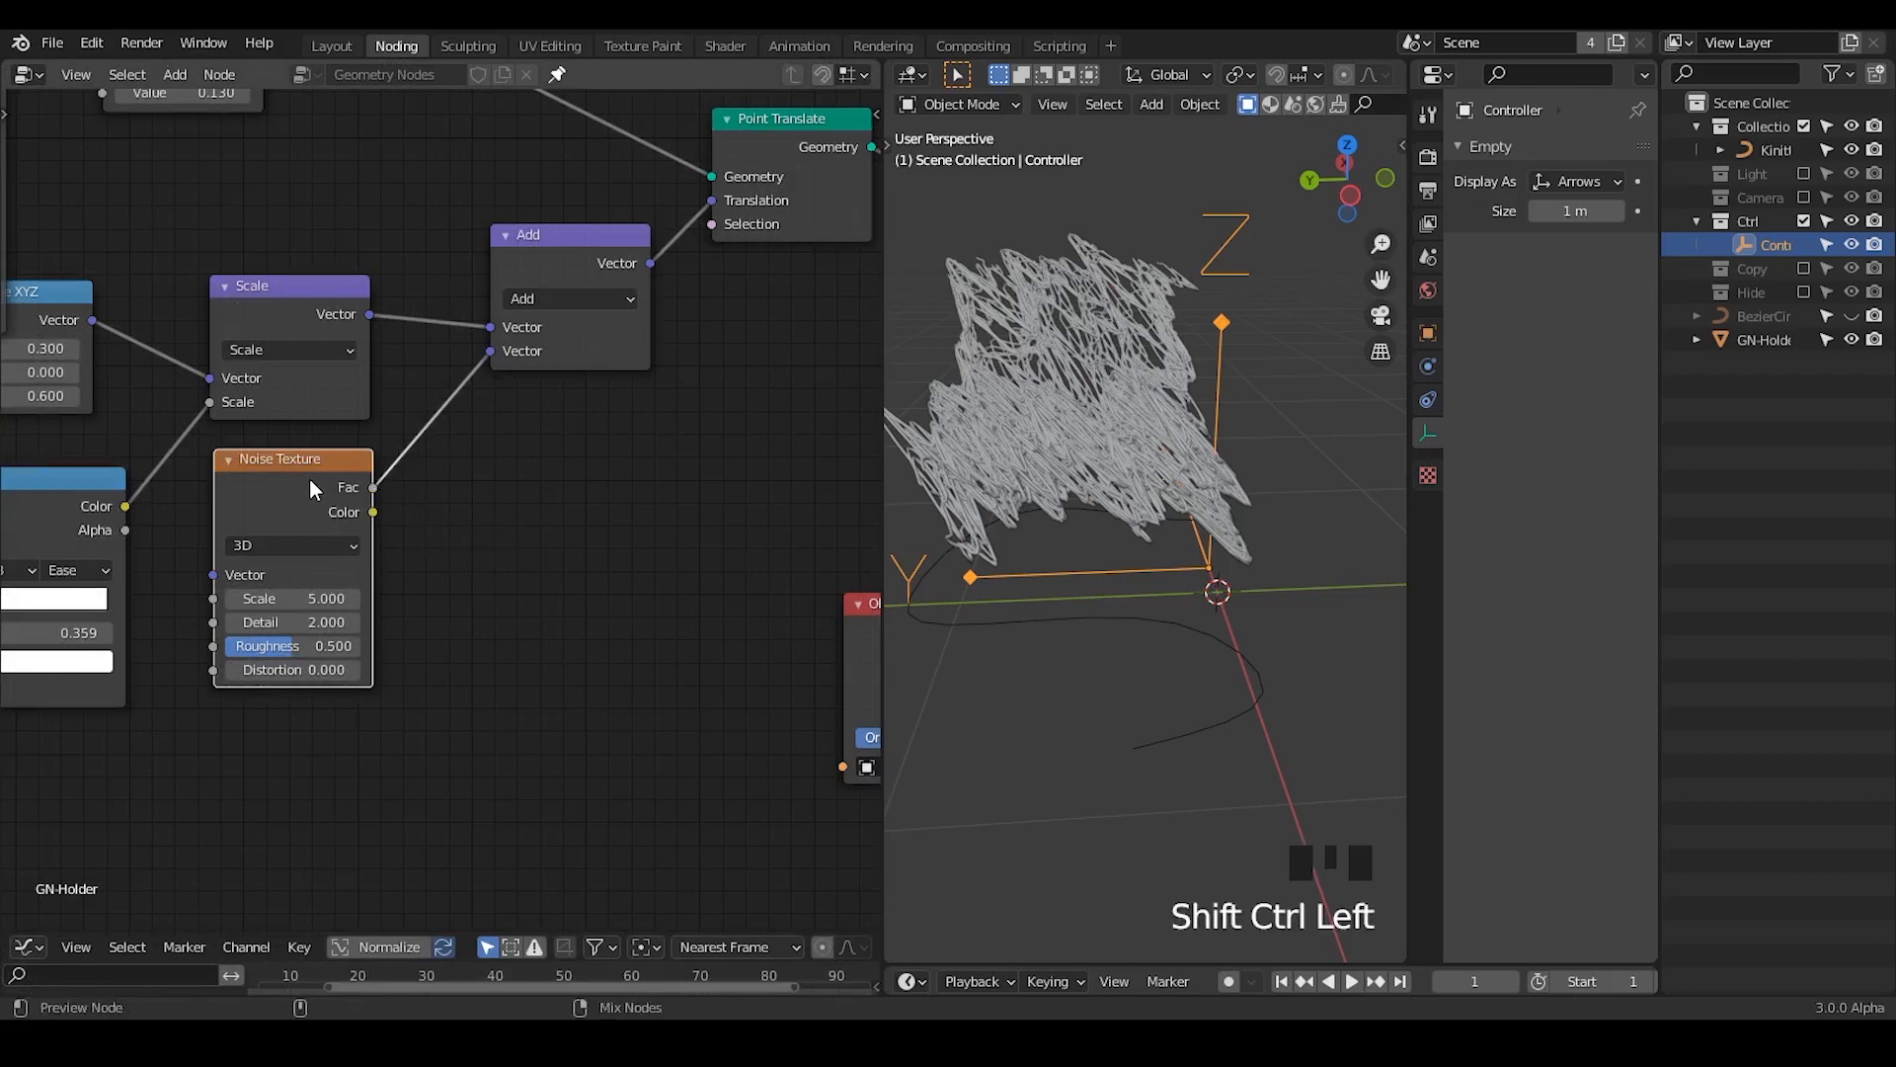
click(464, 497)
key(ctrl+a)
text(view)
key(Return)
click(464, 499)
drag(373, 487, 589, 465)
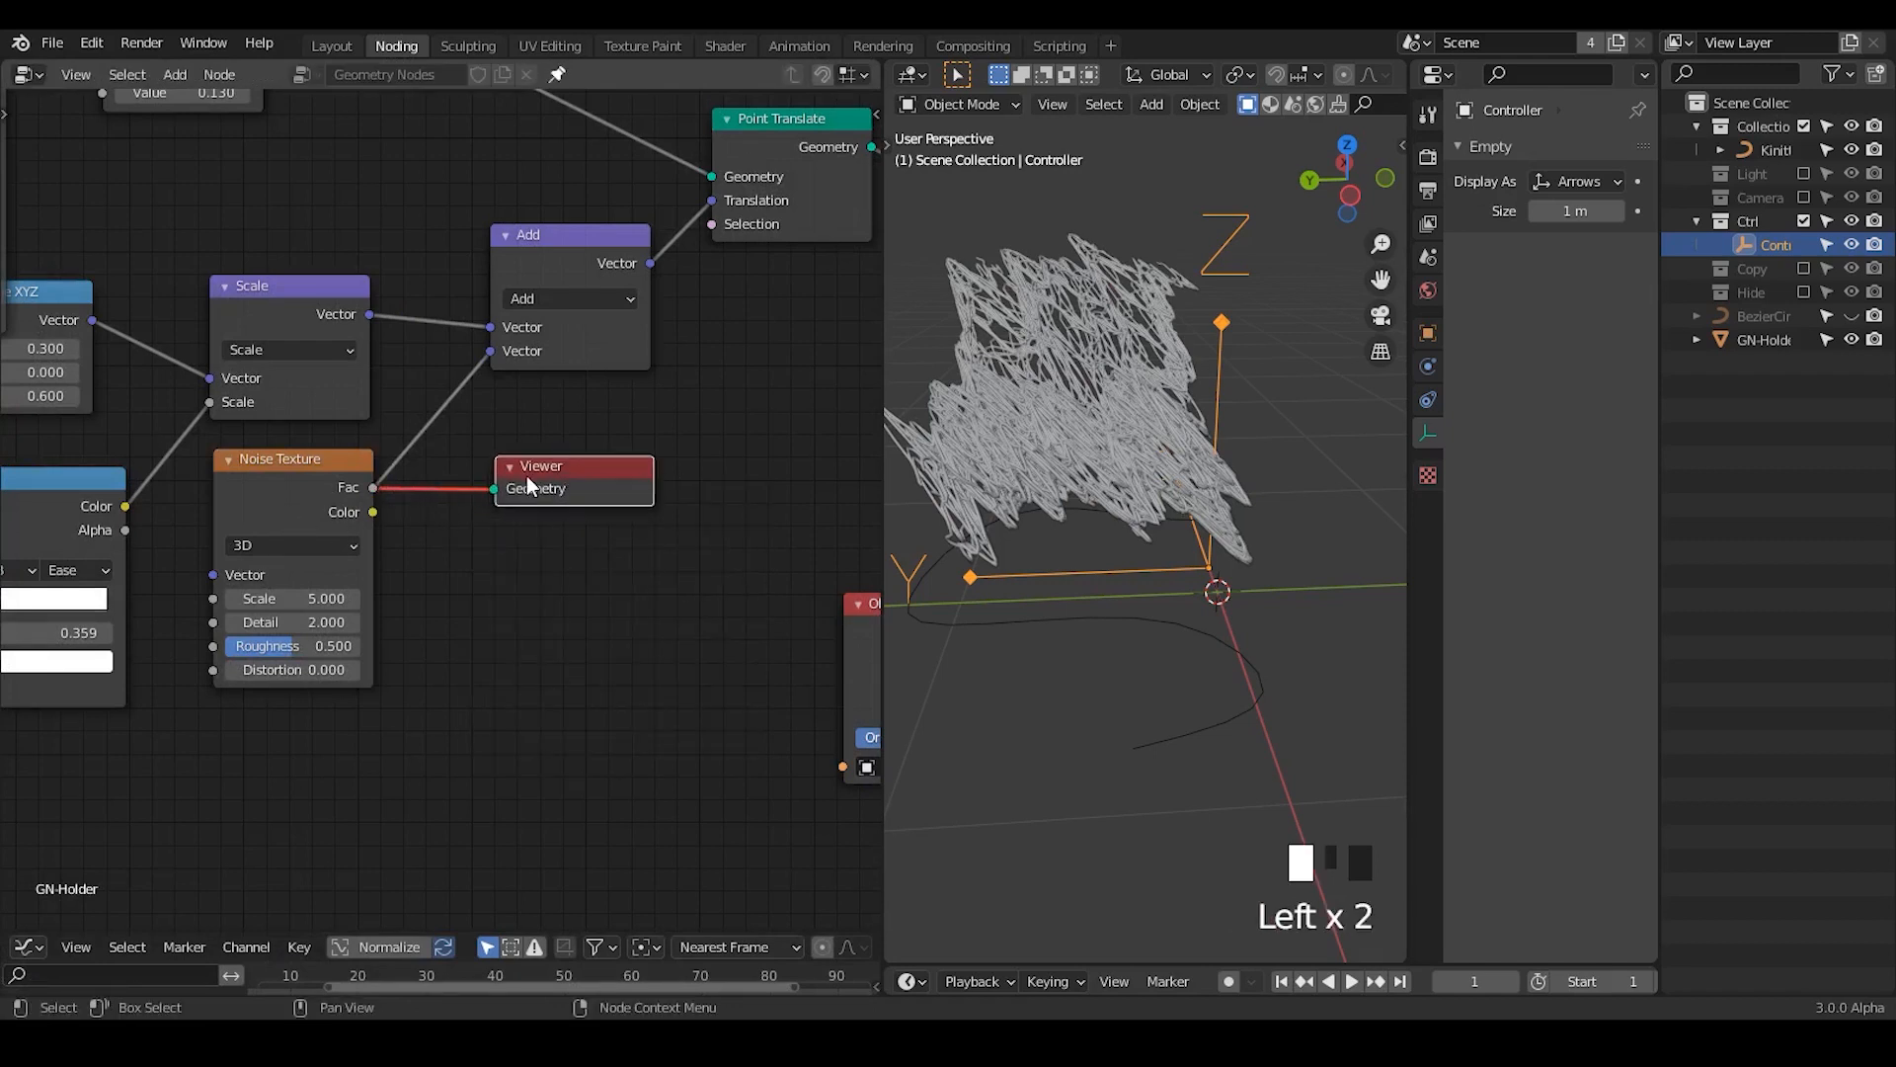
key(x)
- Connect the Noise Texture's Color output to the Add node's second Vector input in place of Fac
drag(345, 490, 355, 485)
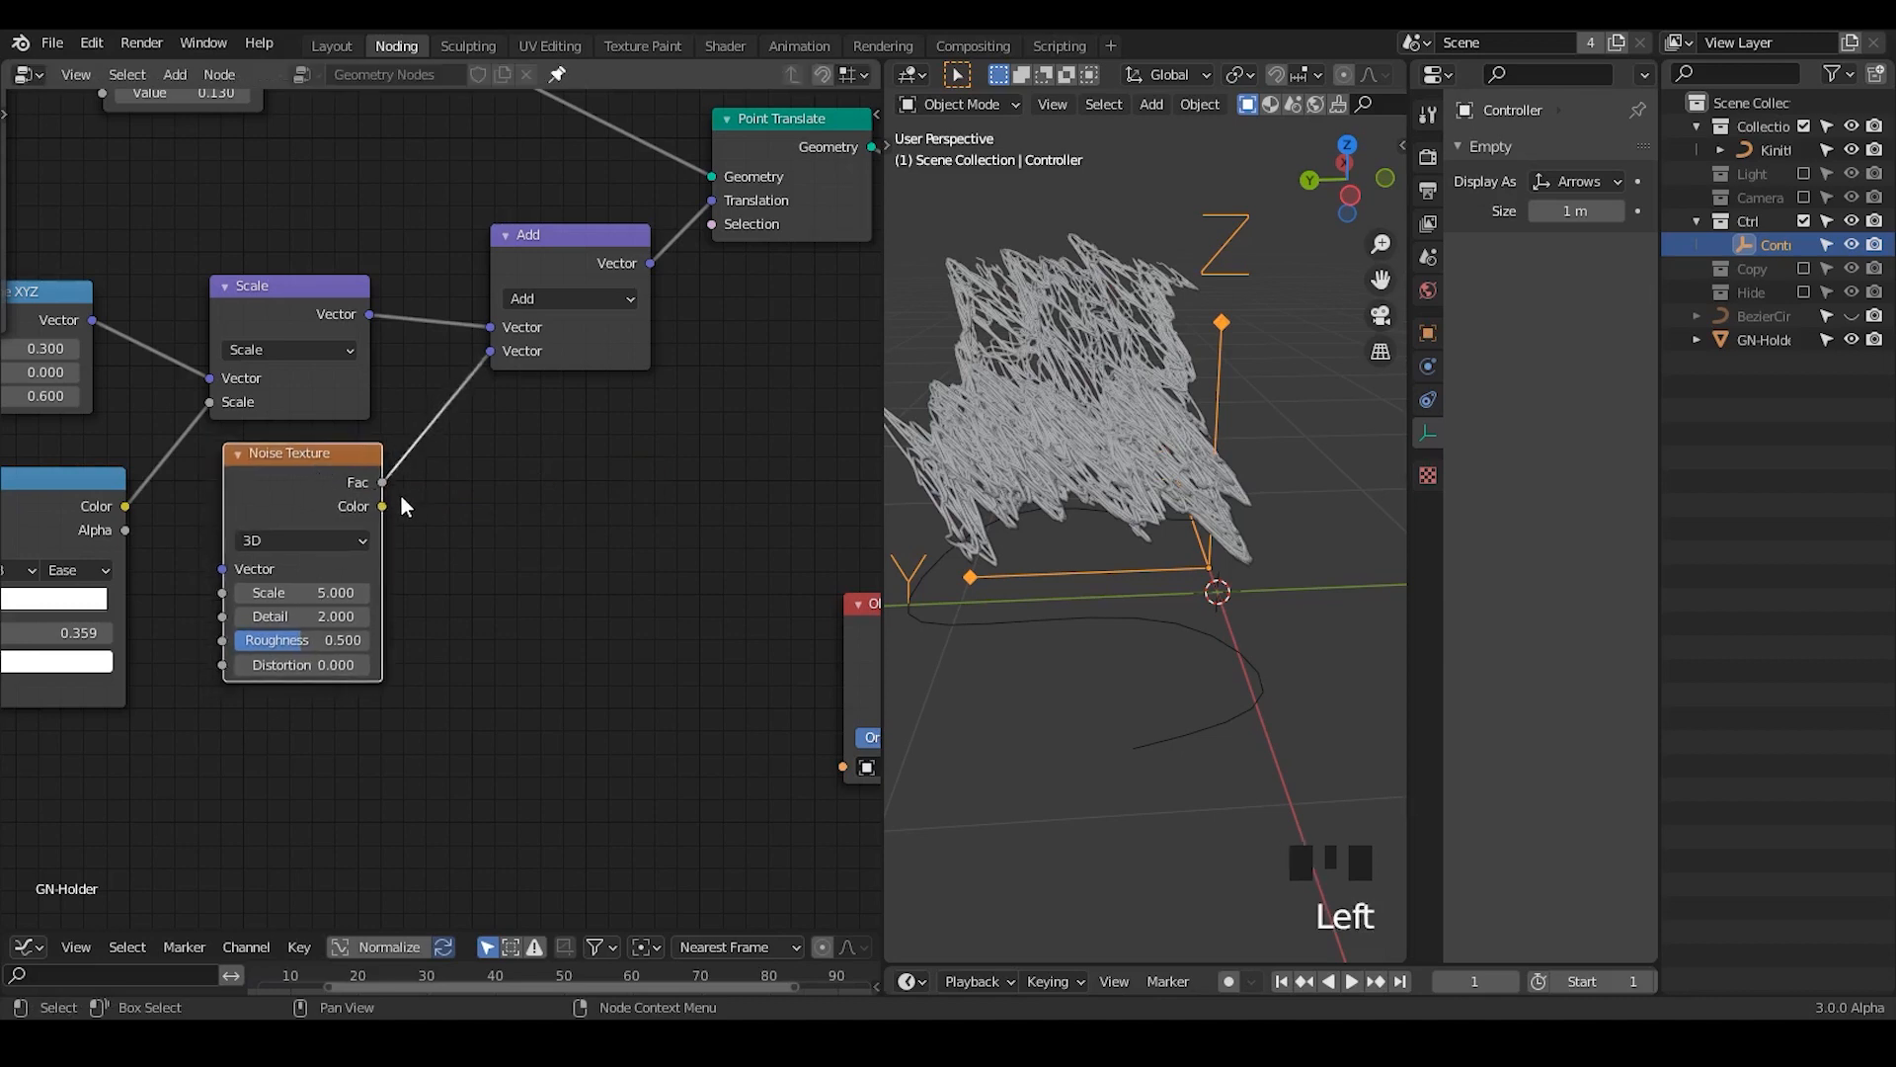
drag(382, 506, 493, 358)
mouse_move(1110, 537)
middle_down()
mouse_move(1059, 529)
mouse_move(1197, 559)
mouse_move(1076, 533)
middle_up()
drag(250, 468, 221, 470)
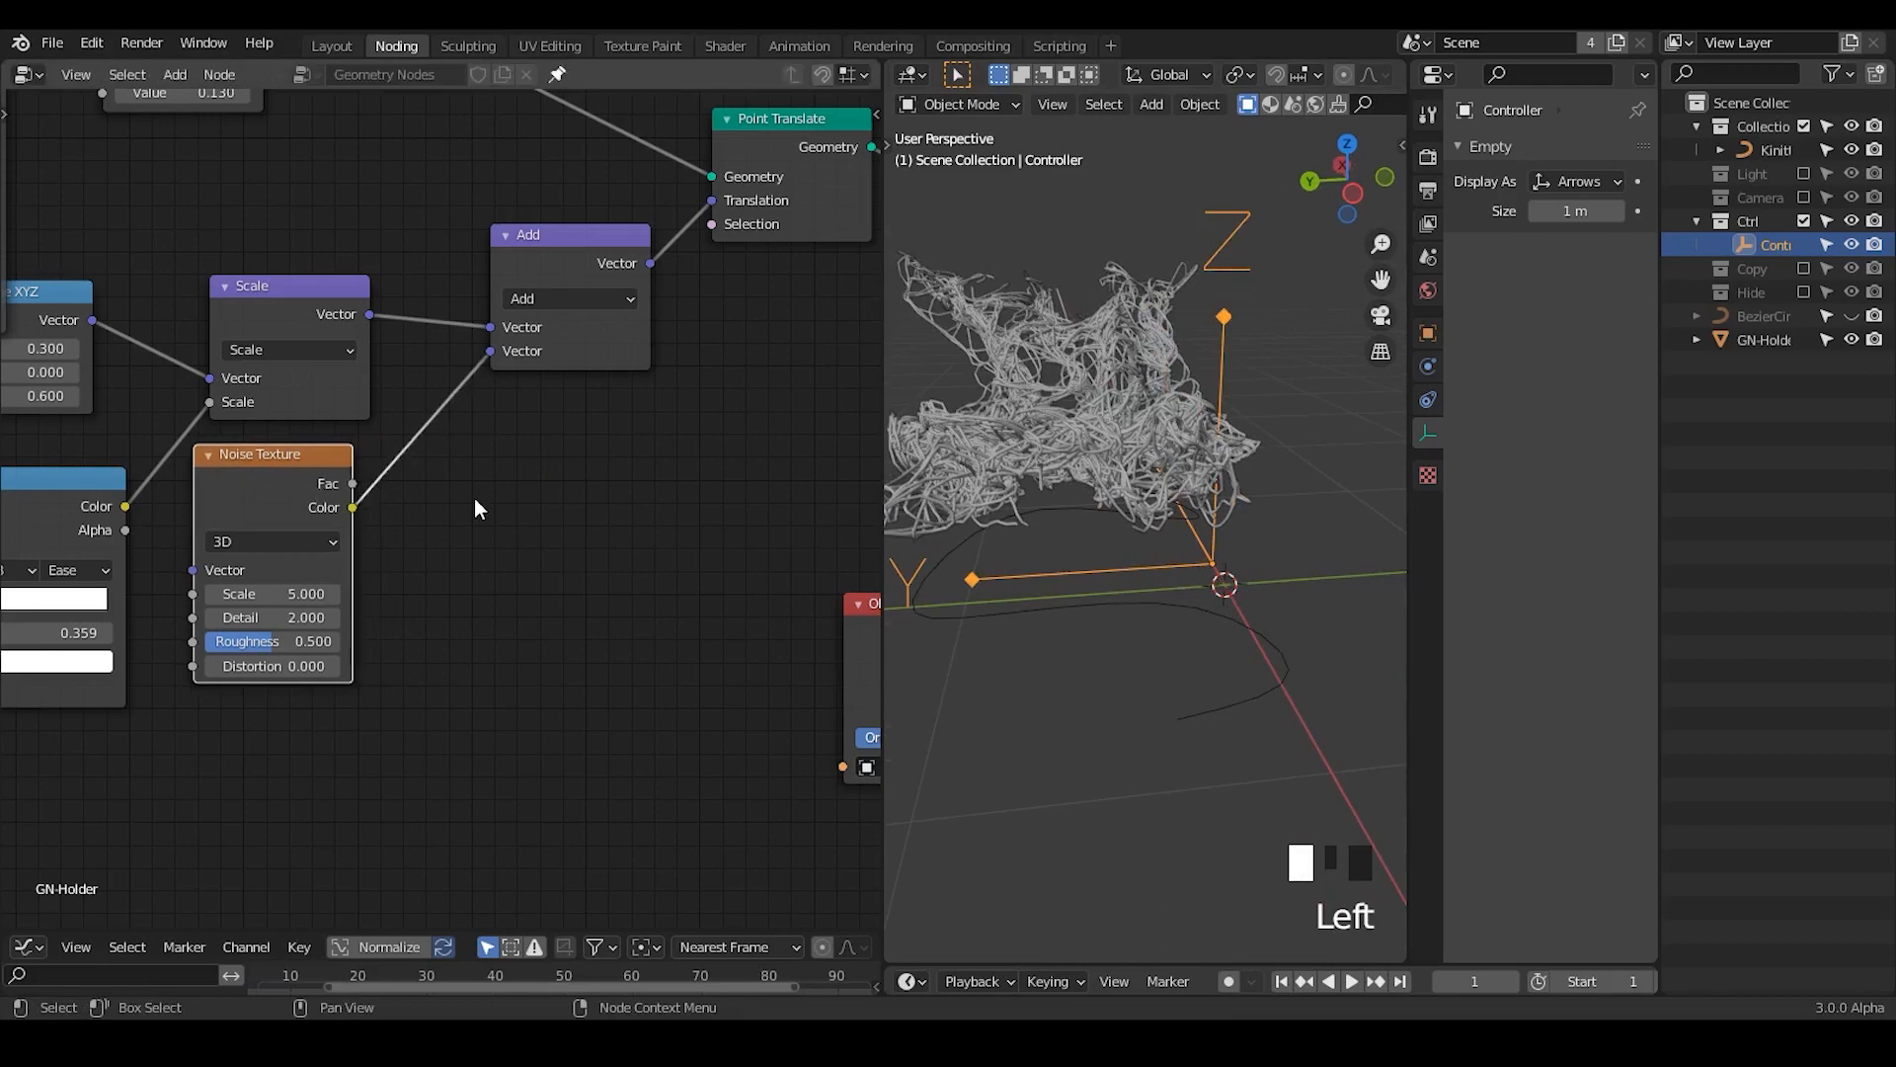
- Add an Attribute Sample Texture node below the Add node and create a new texture for it
key(shift+a)
click(474, 498)
text(attribute)
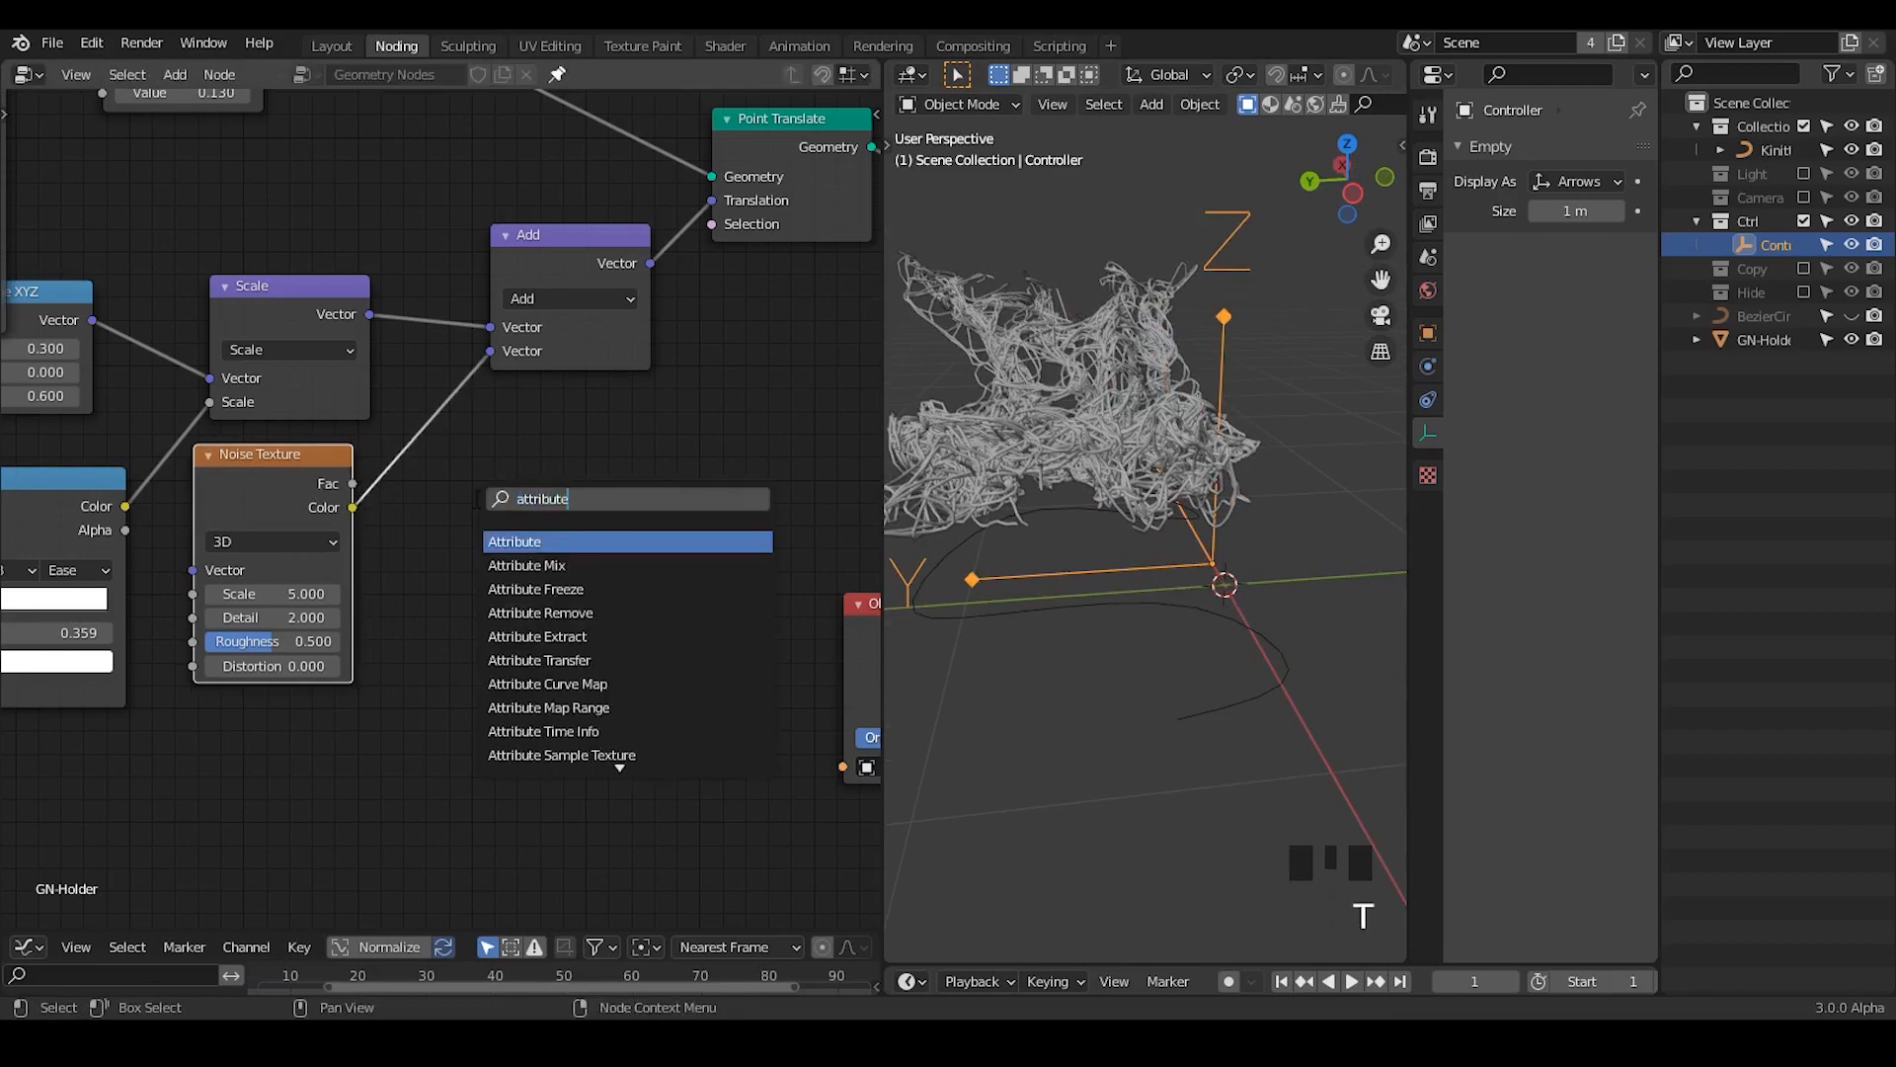
text( sample)
key(Return)
click(475, 501)
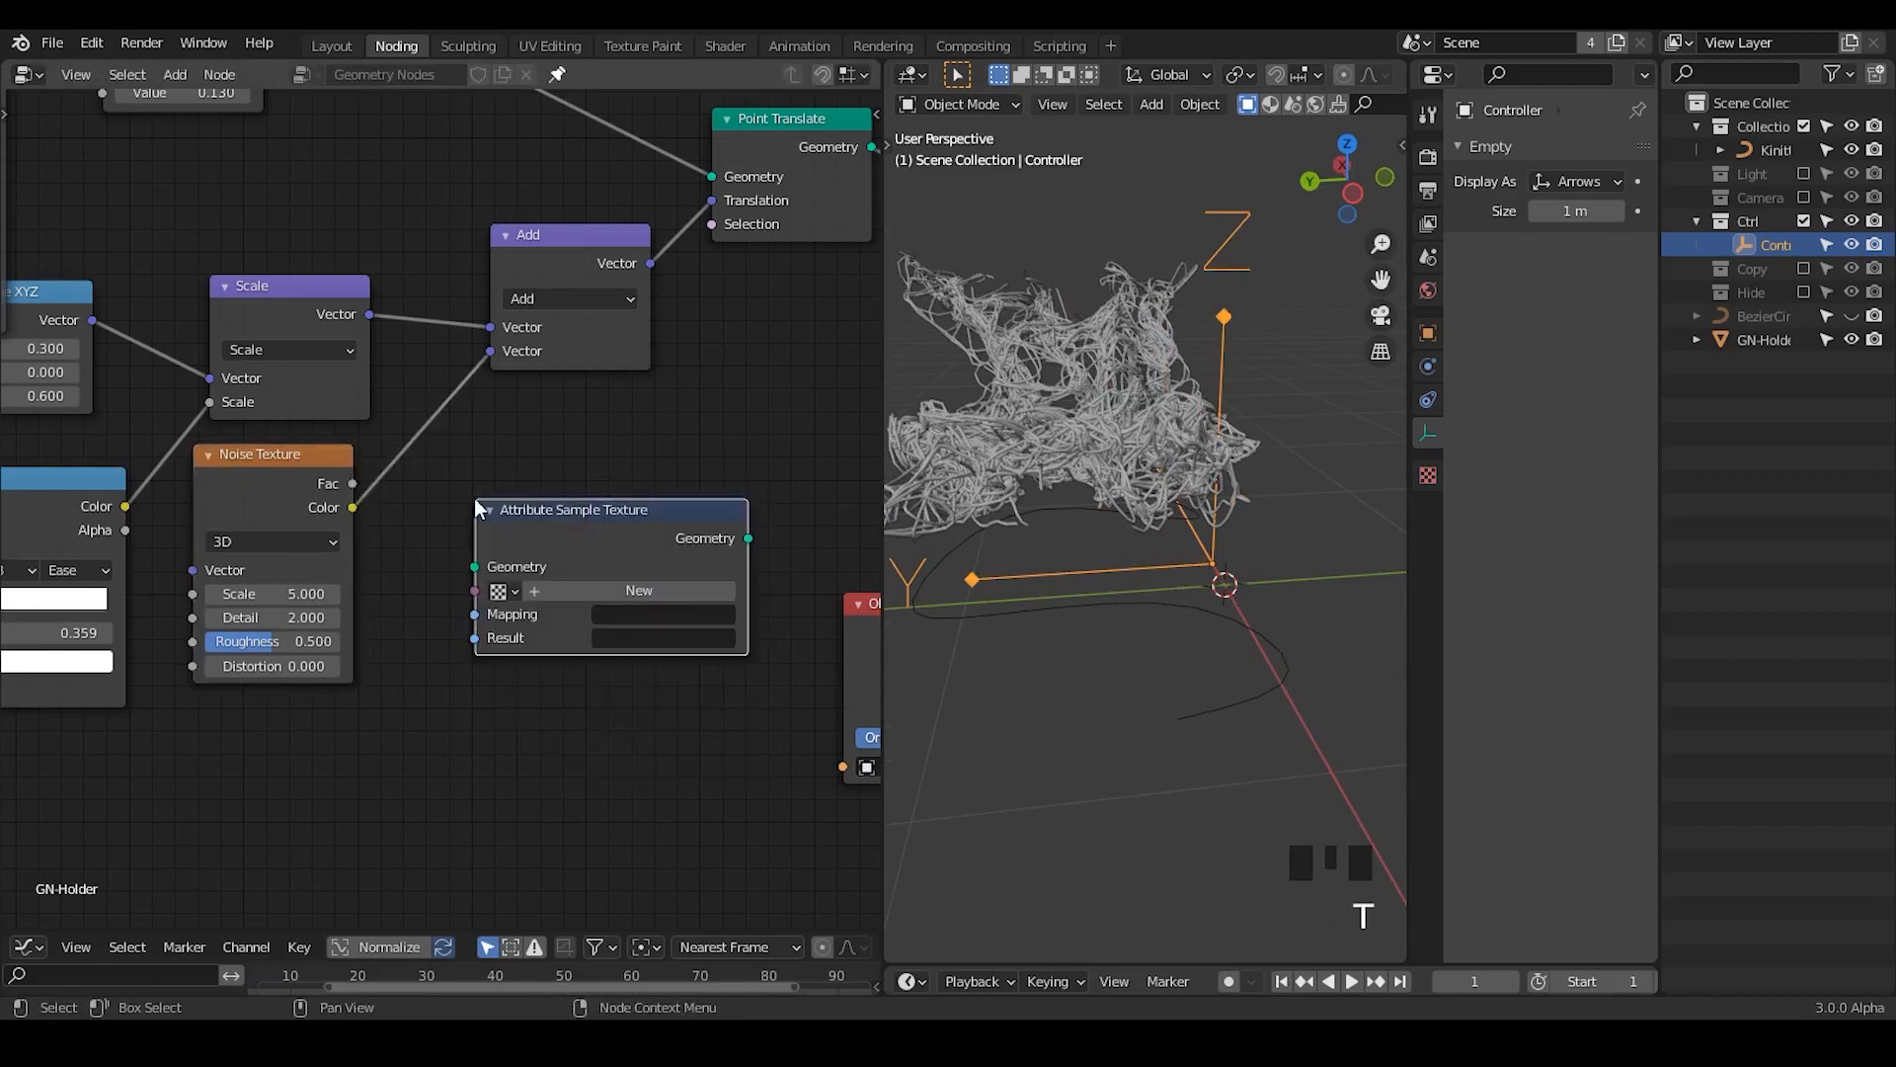
click(558, 590)
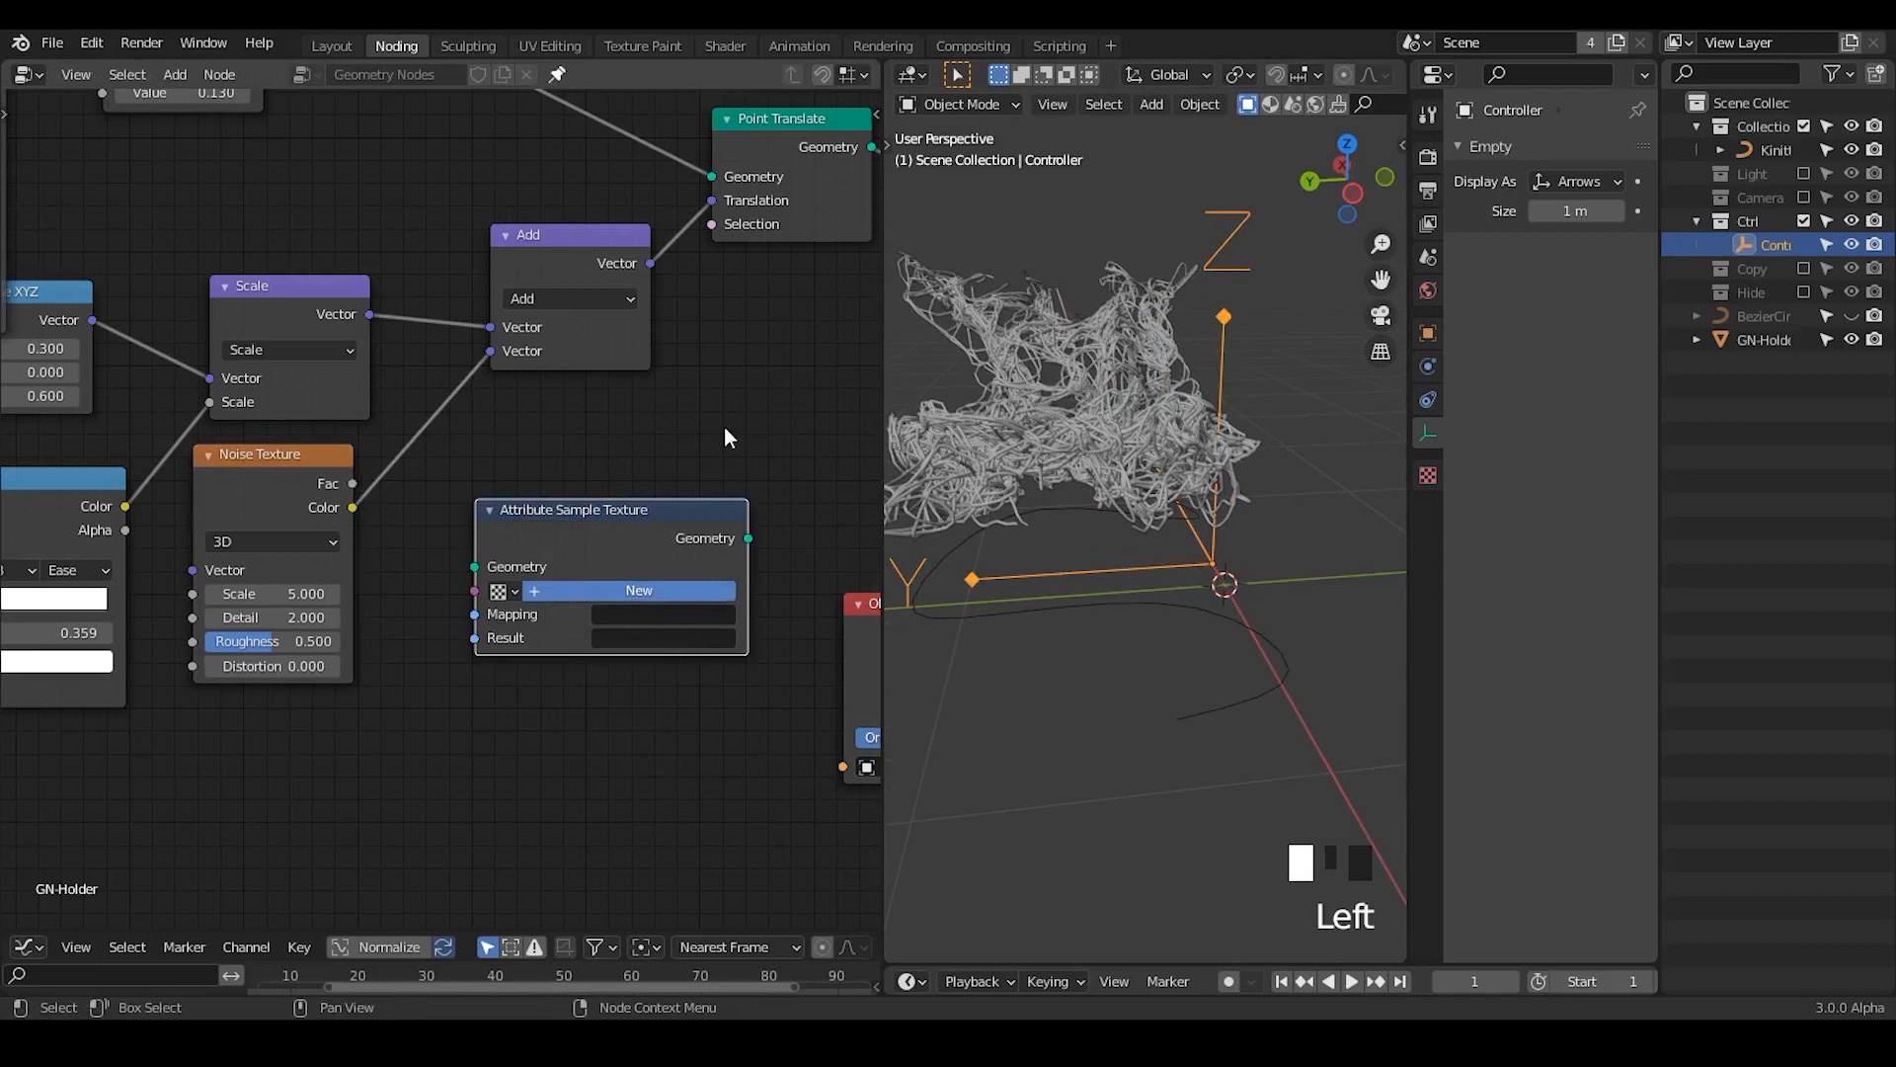
- Create a brush texture of type Clouds, expand its color settings, and set its Color option to Color
click(1428, 476)
click(1539, 189)
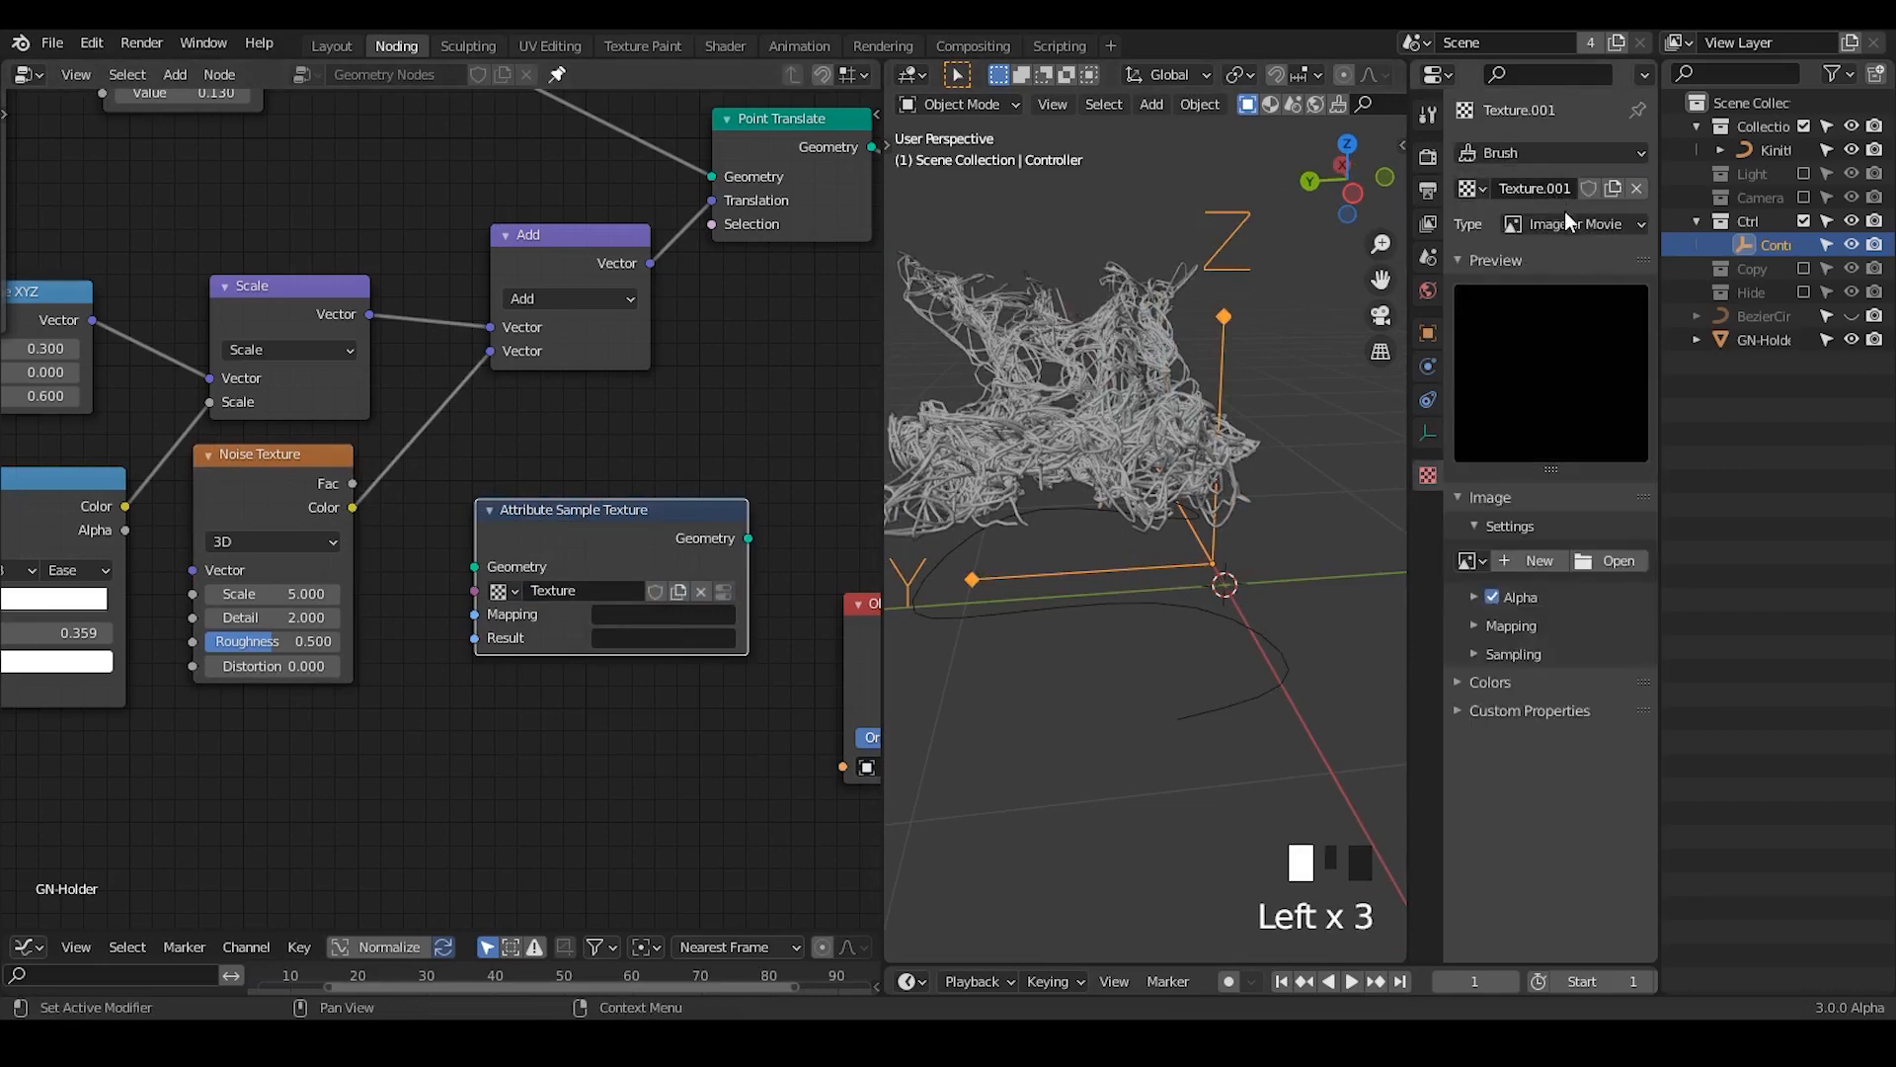
click(1567, 224)
click(1592, 302)
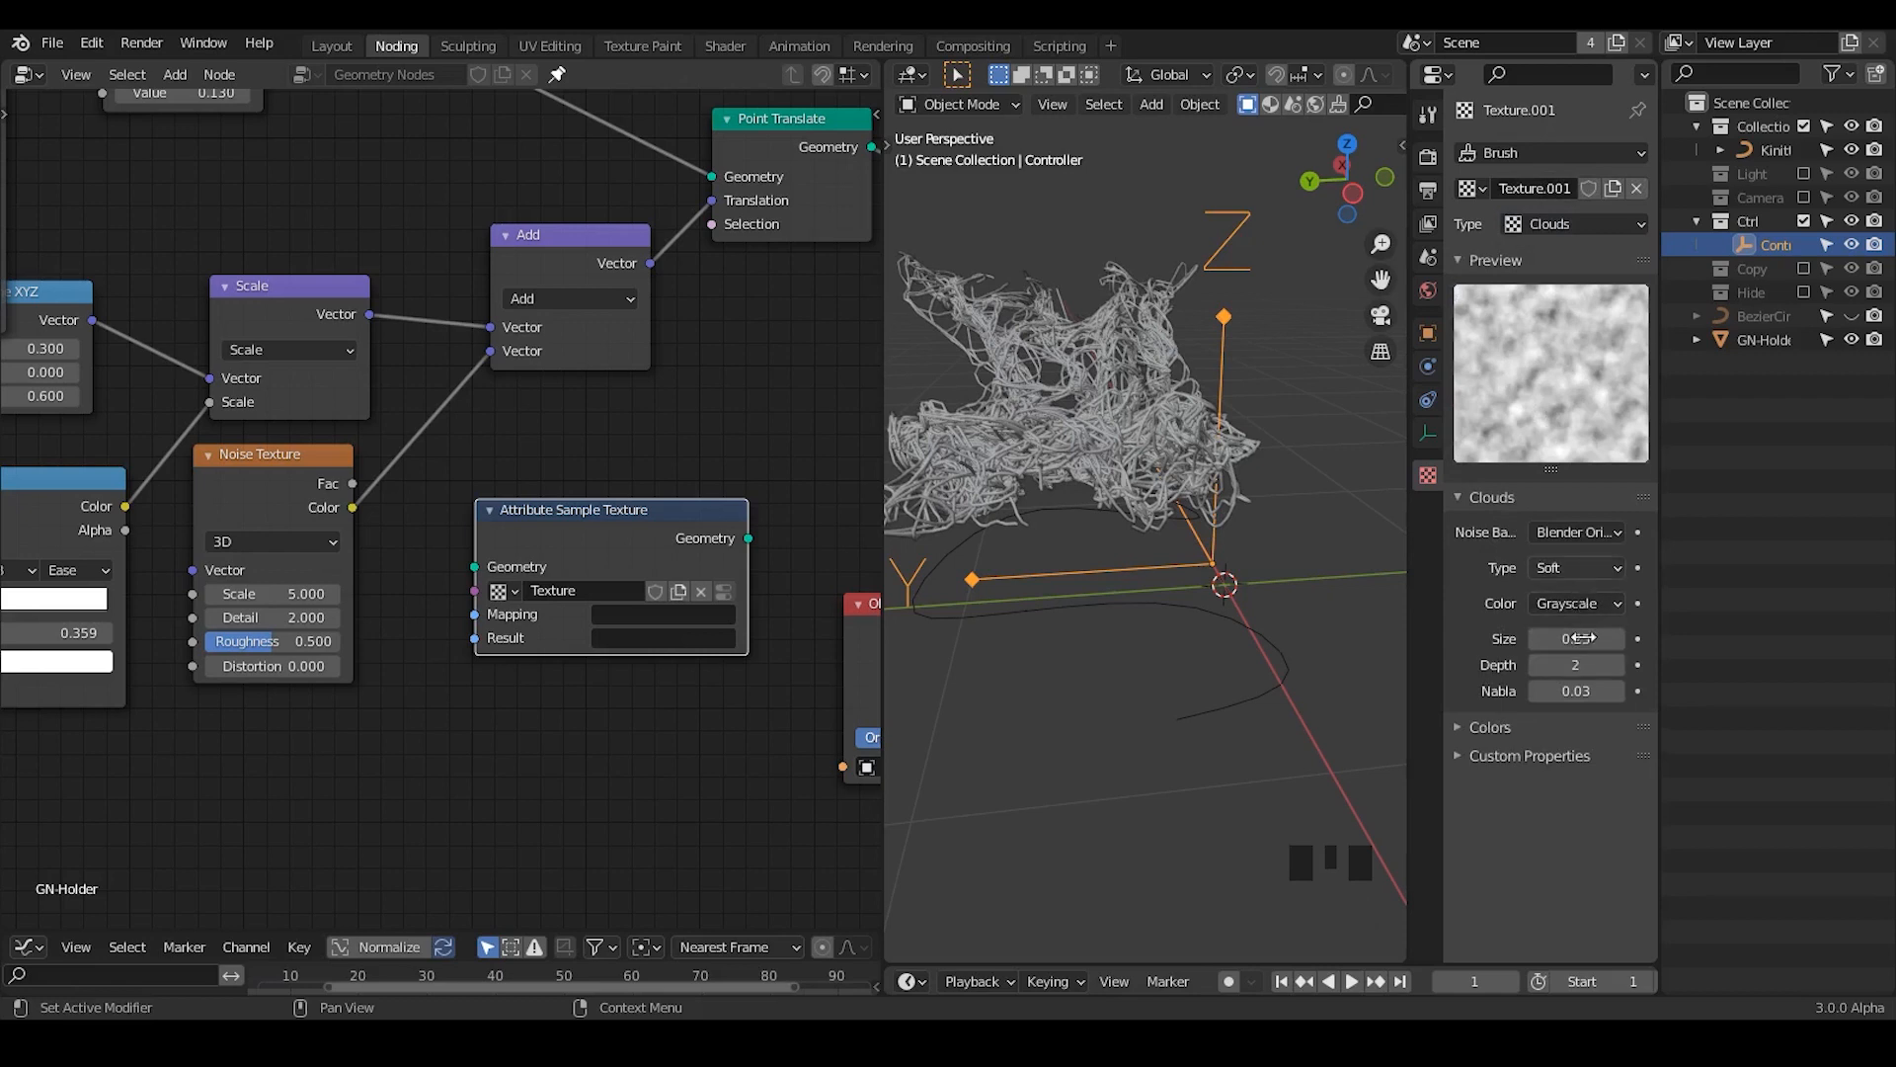
click(1503, 725)
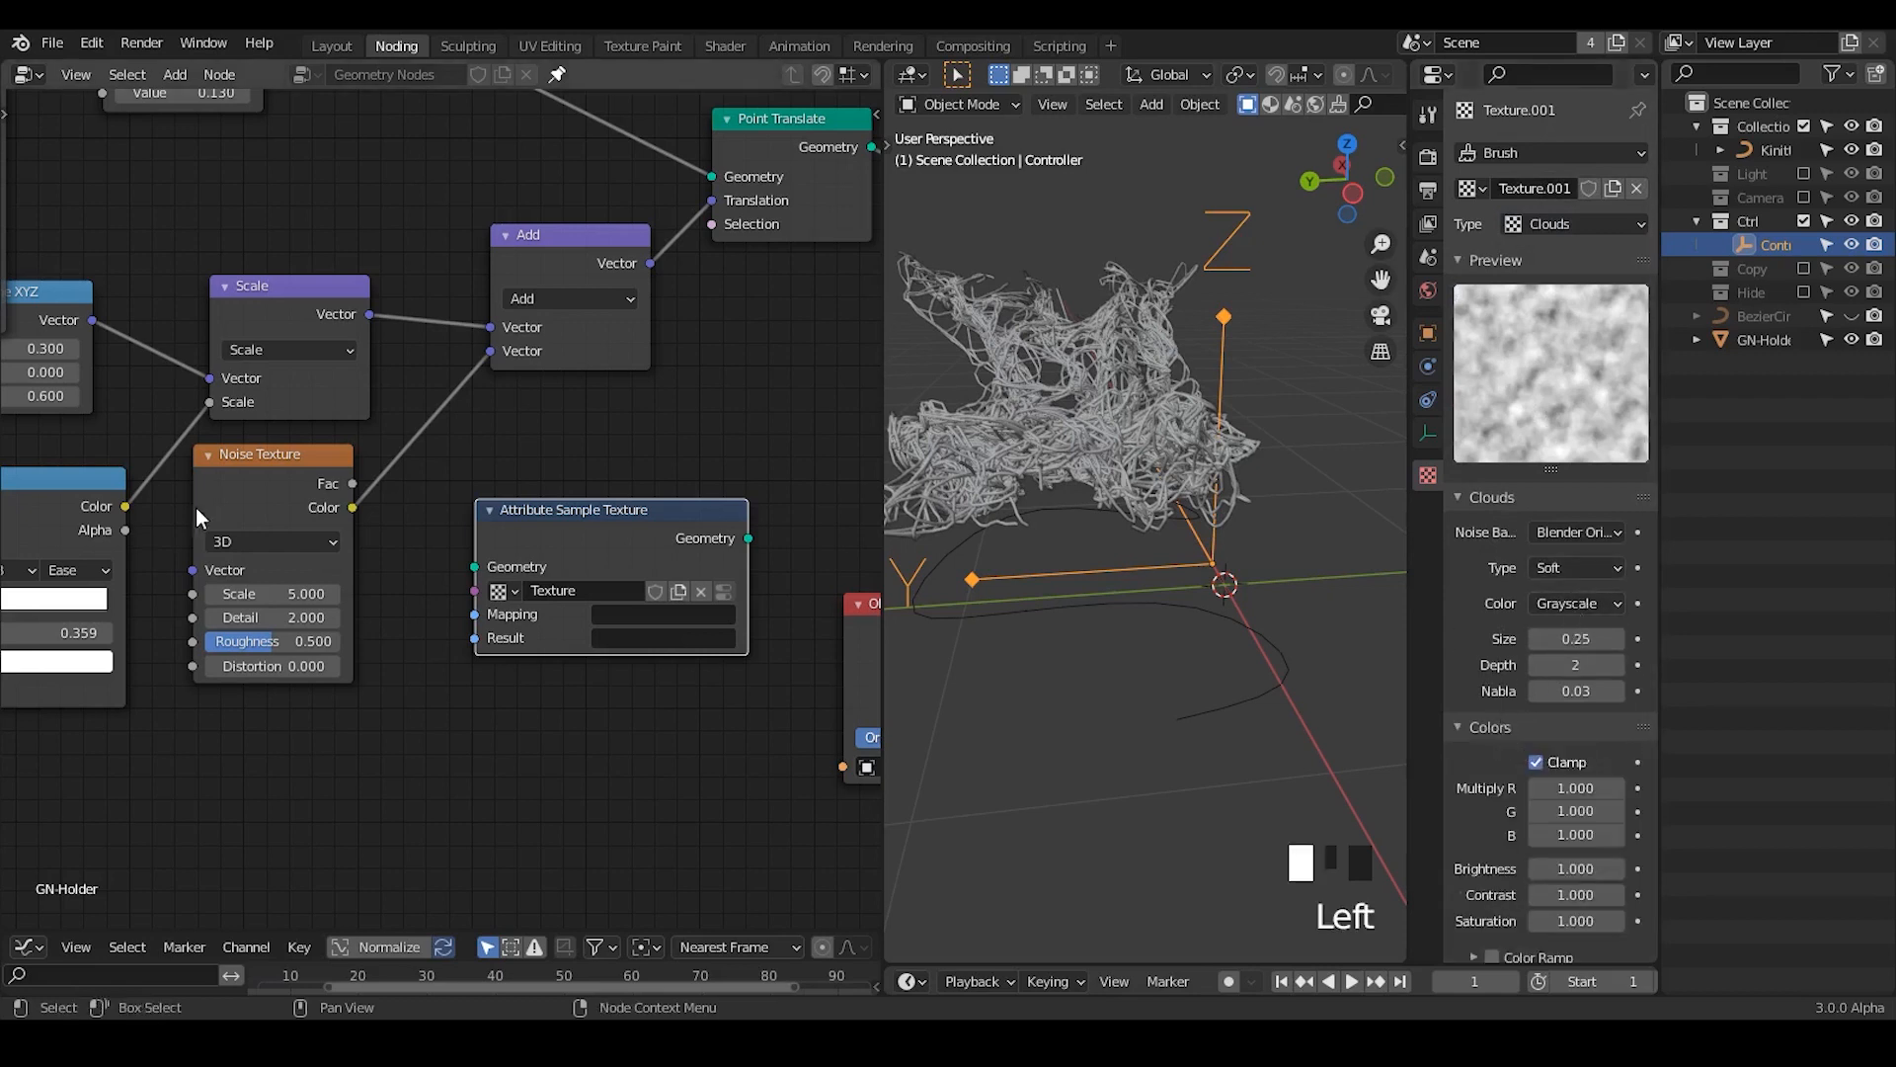
click(345, 491)
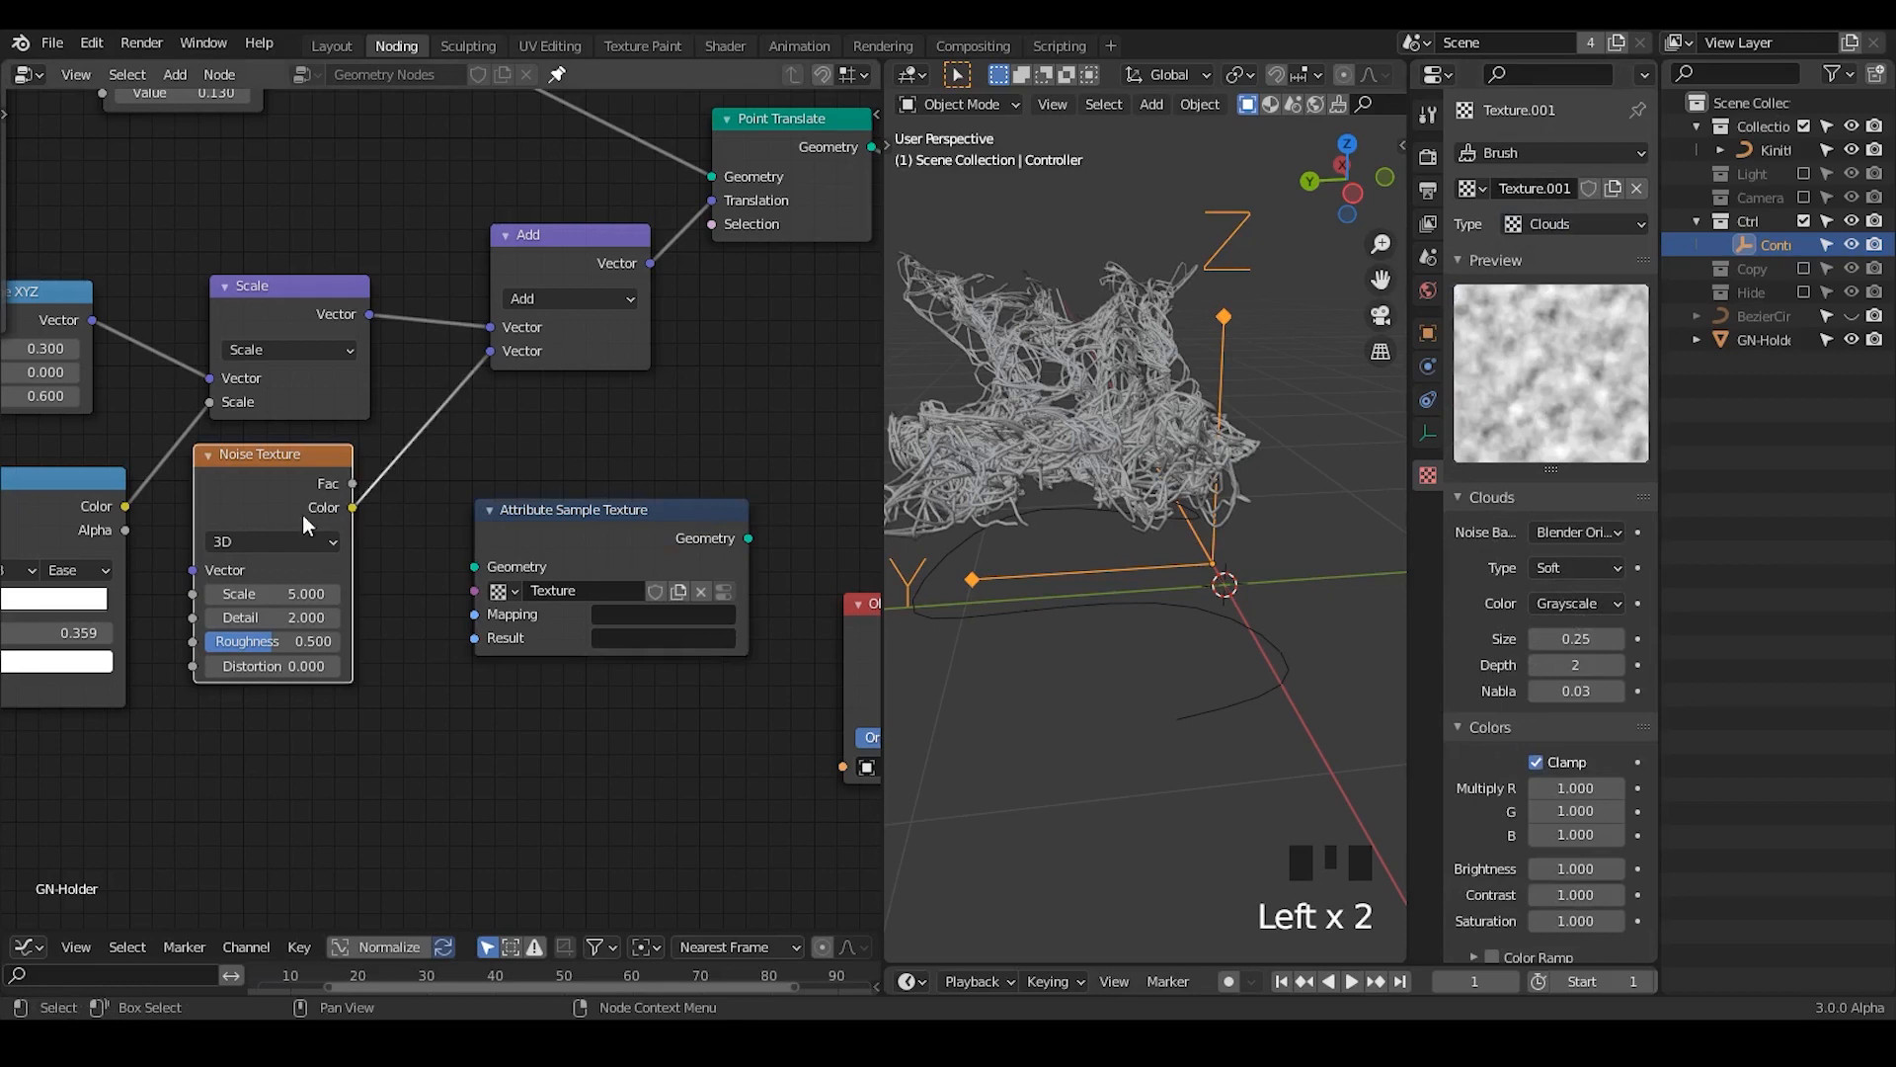
click(1586, 604)
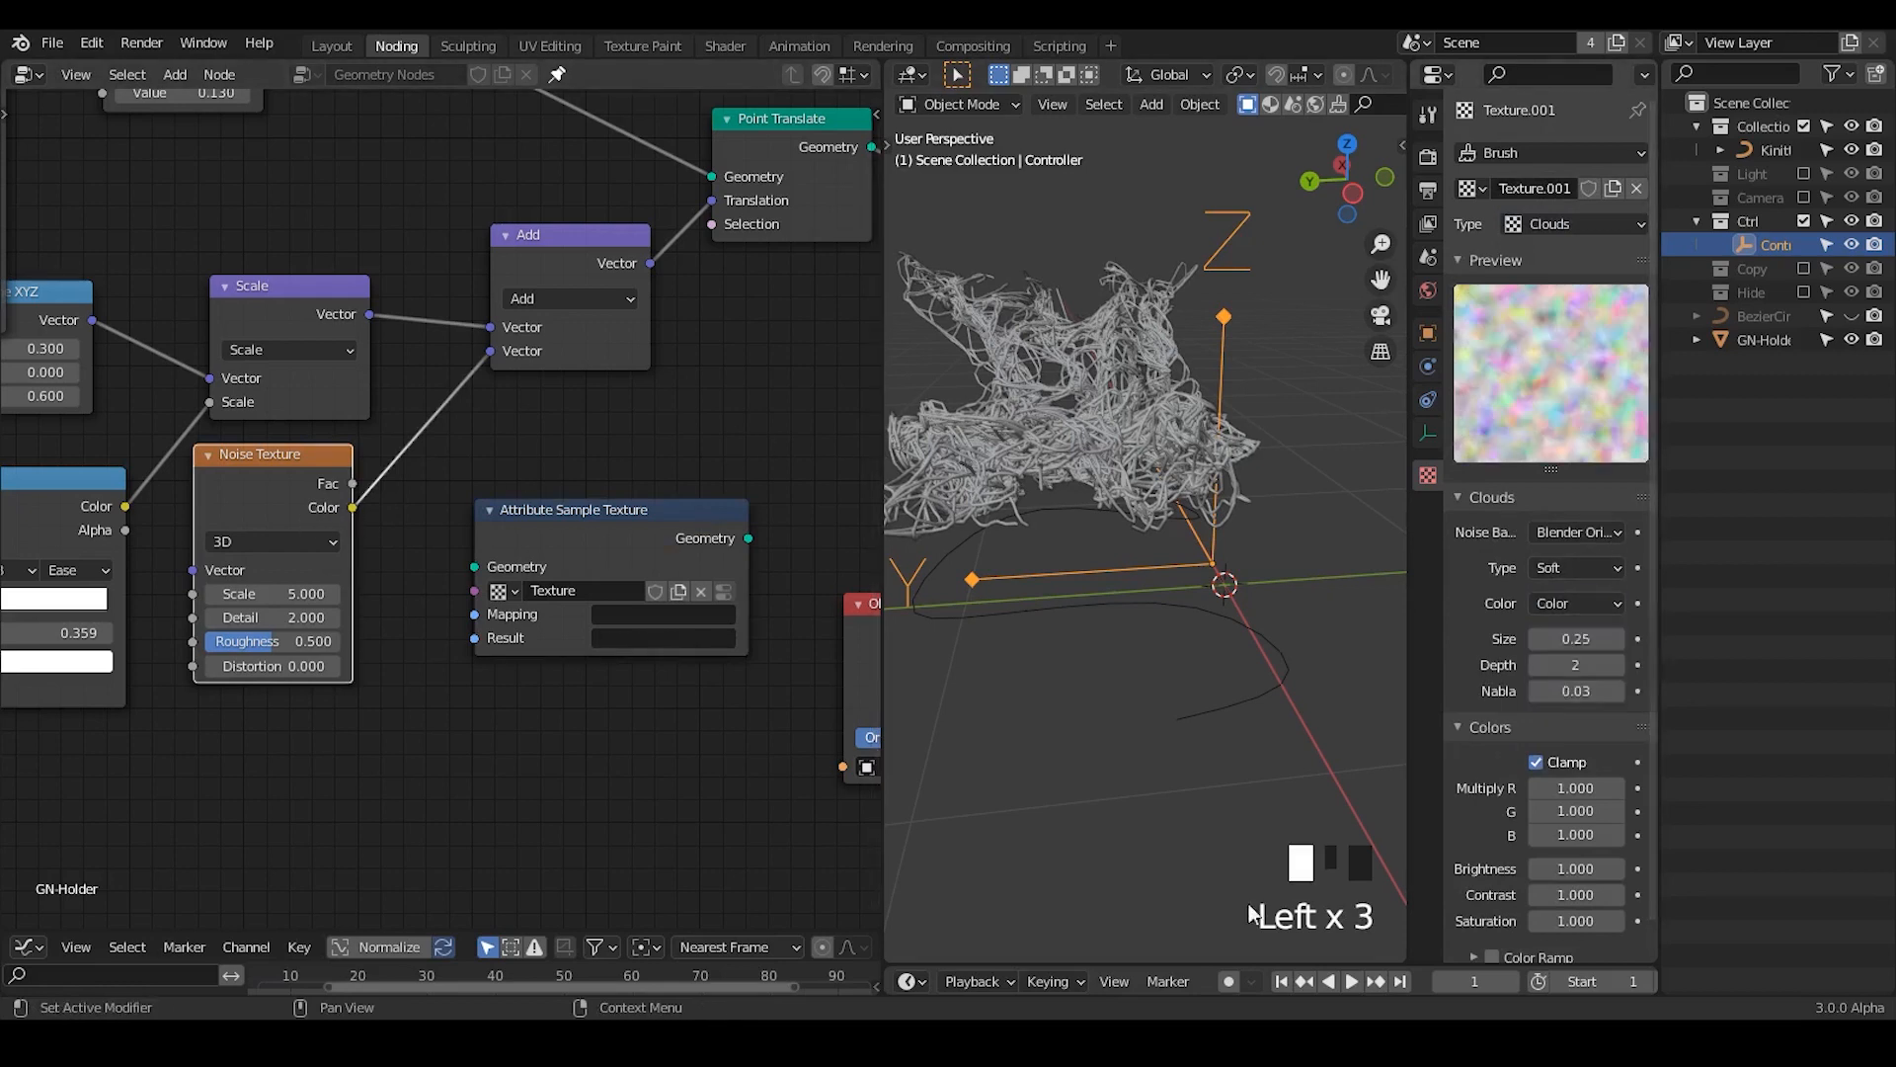
- Delete the Attribute Sample Texture node
click(626, 568)
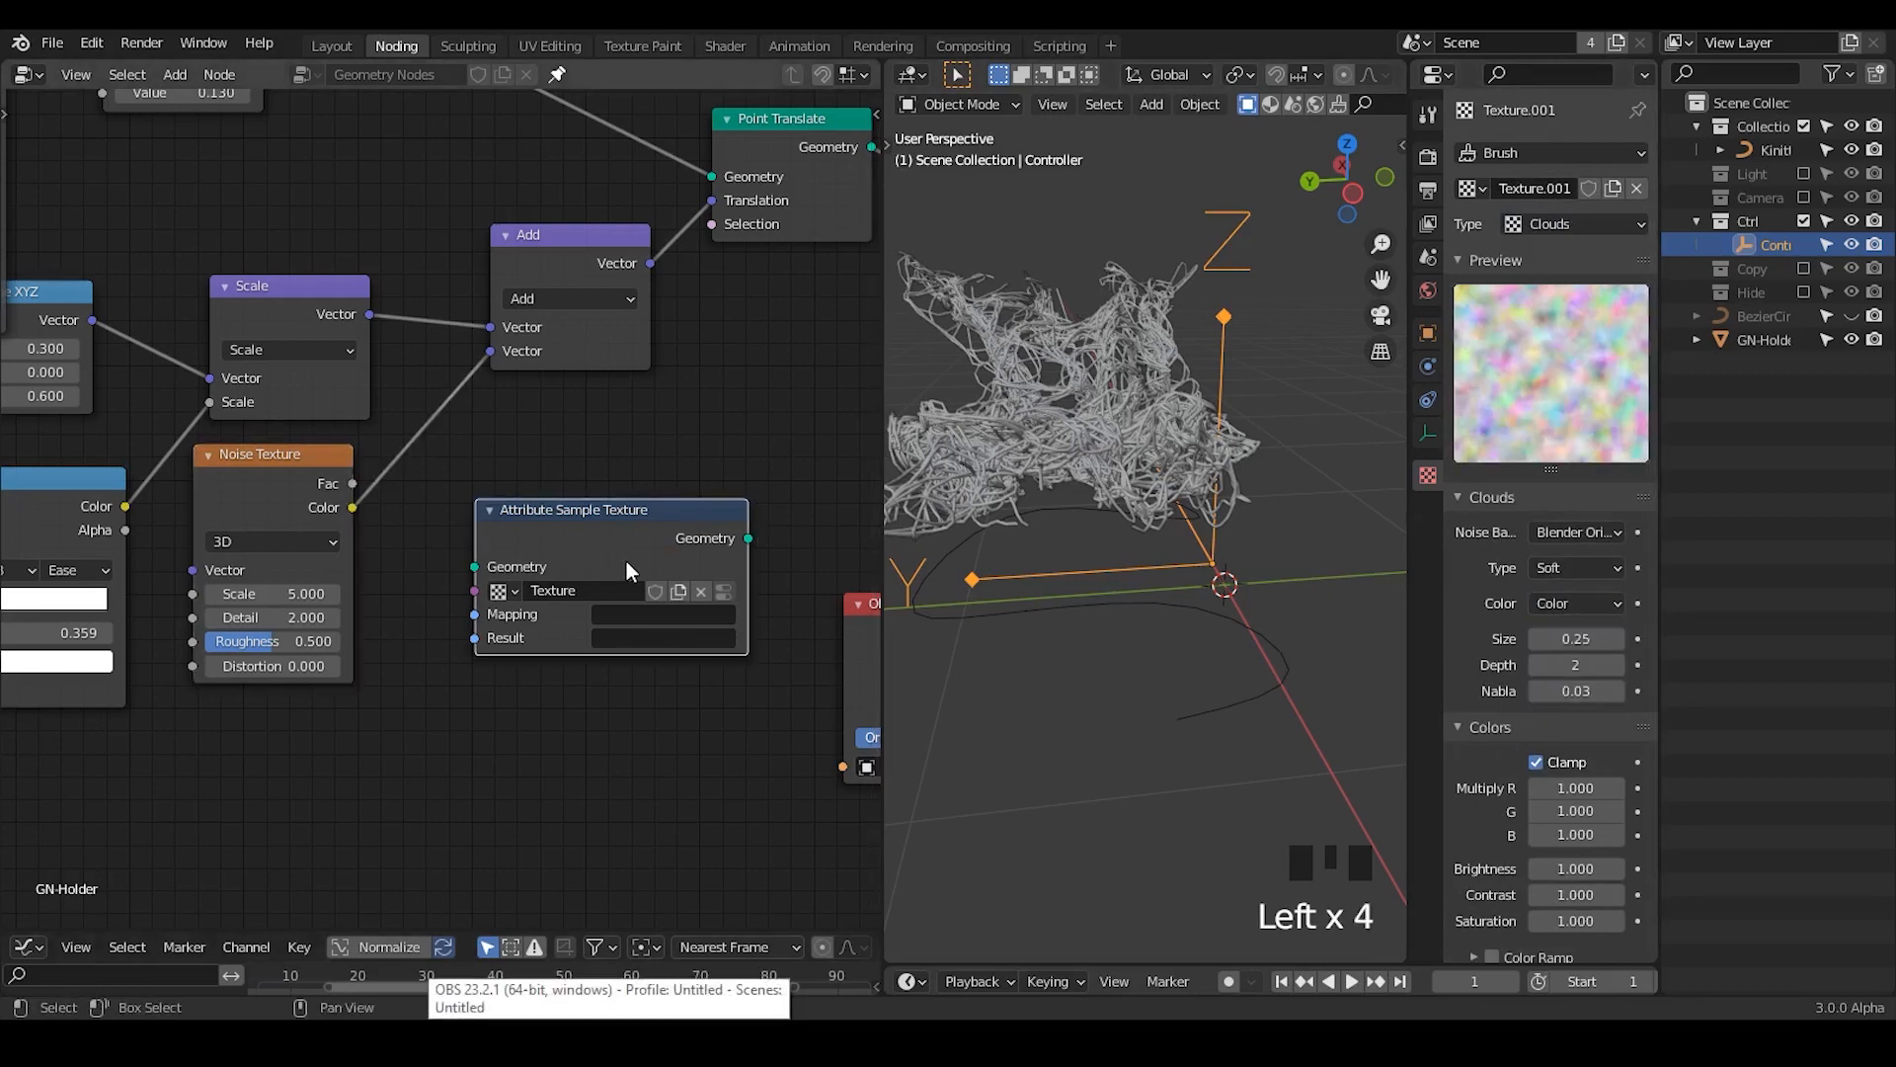
key(x)
click(1005, 526)
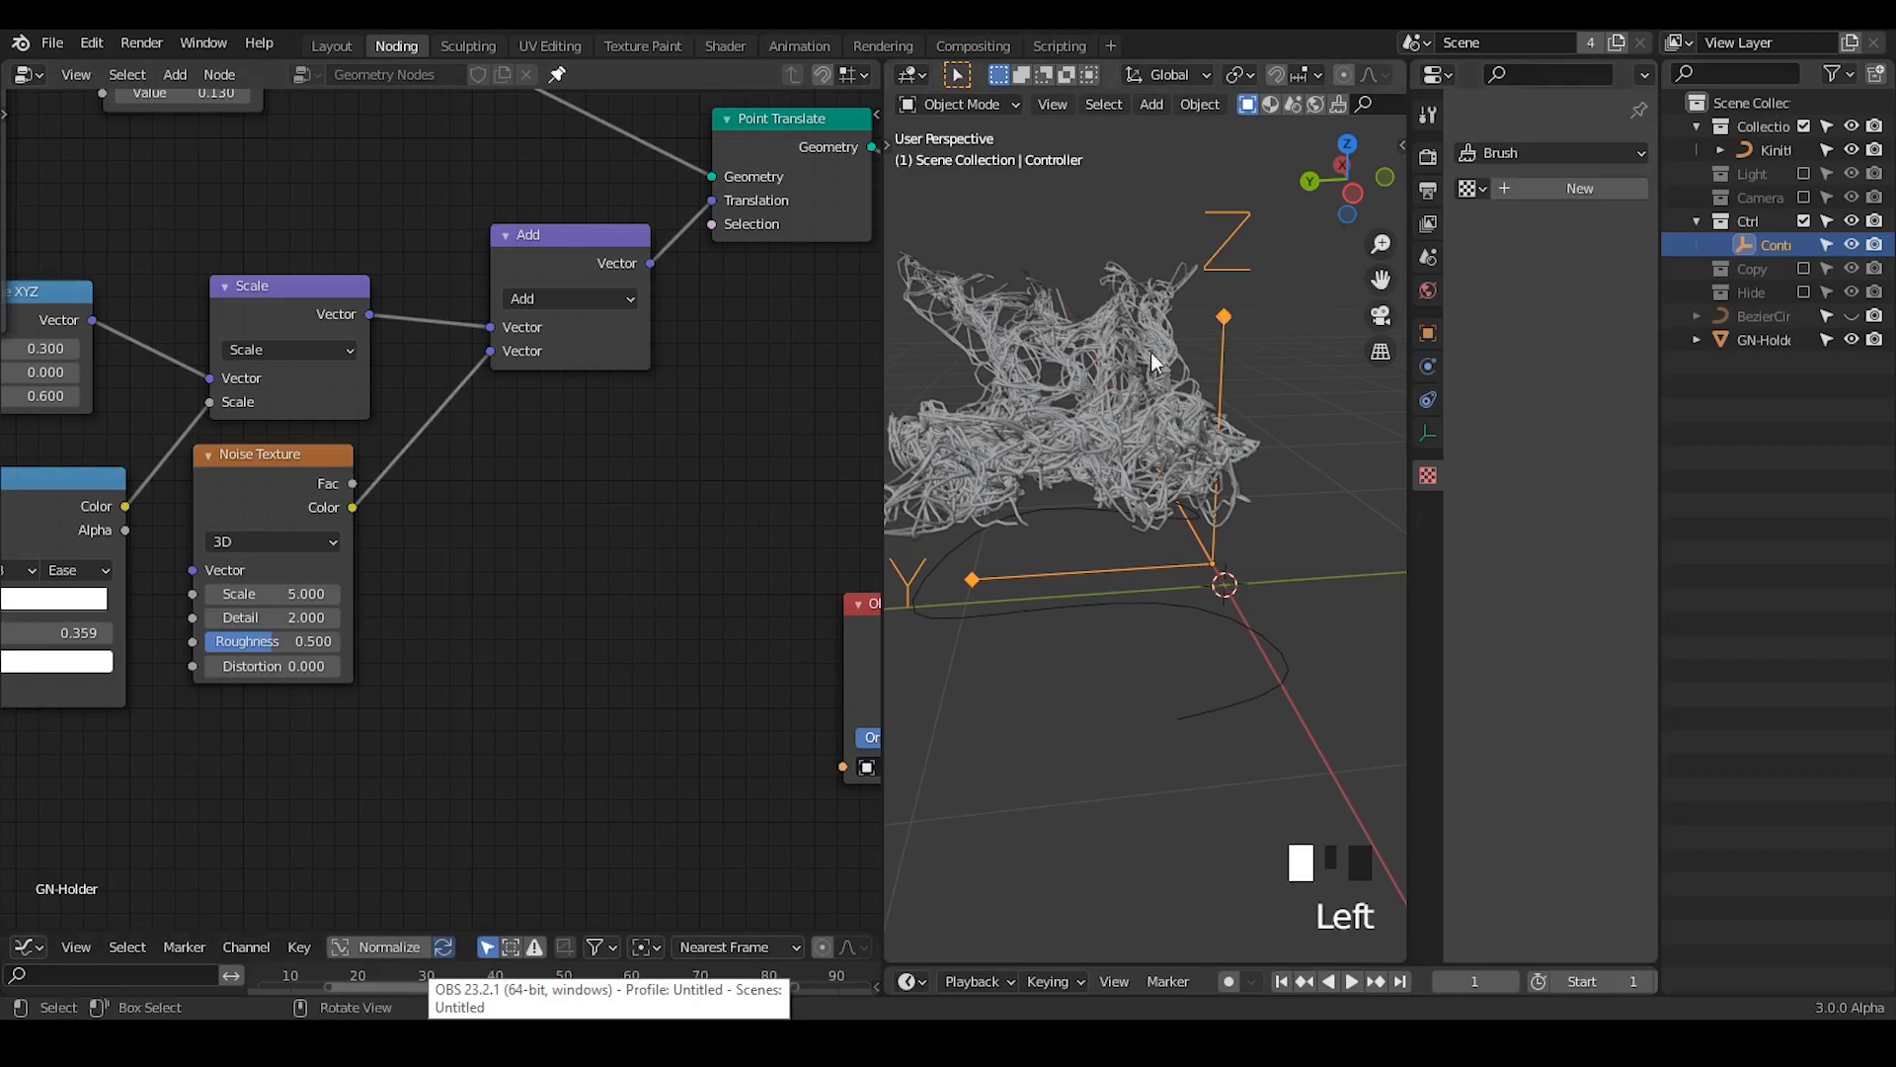
- Tidy the positions of the Noise Texture, Scale and ColorRamp nodes
drag(267, 458, 266, 469)
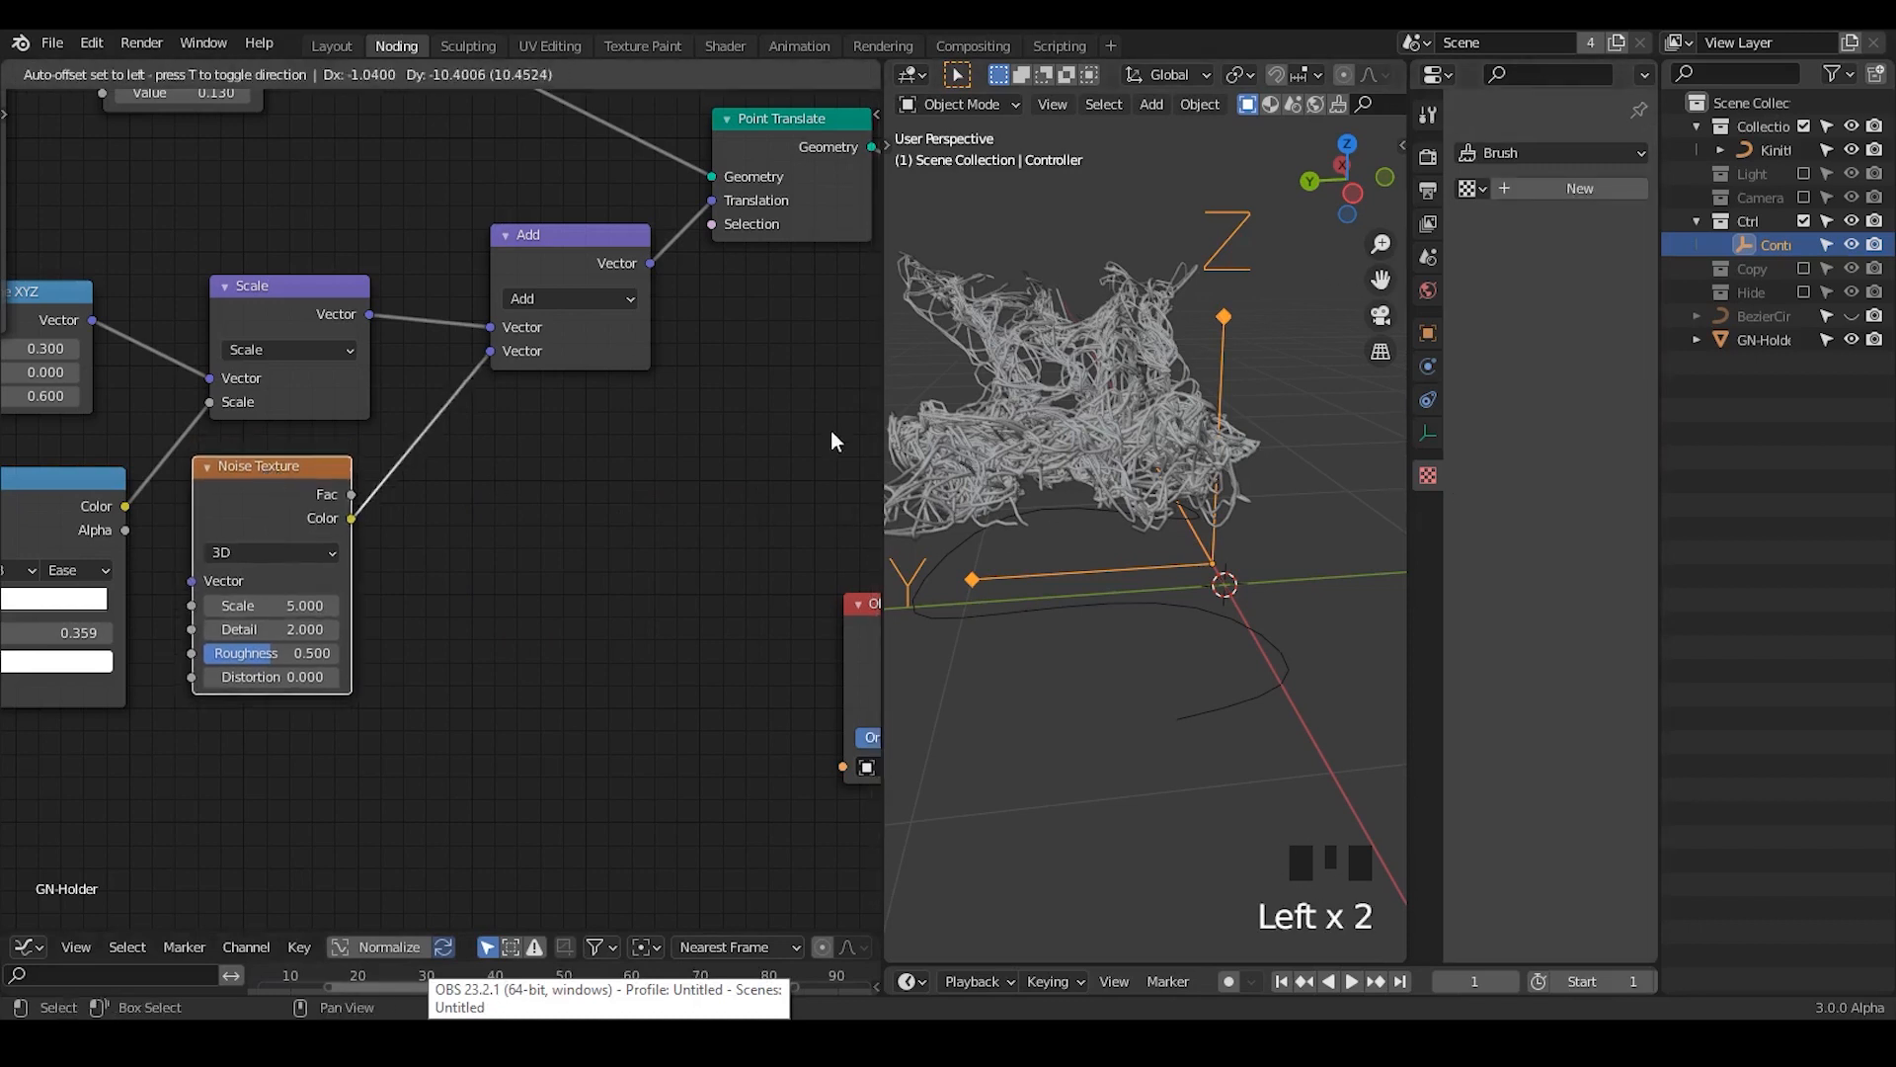
shift+middle_drag(1228, 489, 1027, 435)
middle_drag(247, 513, 350, 478)
mouse_move(366, 441)
mouse_down()
mouse_move(386, 511)
mouse_move(384, 441)
mouse_up()
drag(391, 262, 418, 220)
middle_drag(31, 482, 203, 464)
drag(203, 464, 230, 465)
- Group the nodes from Position and the Controller Object Info through ColorRamp into a frame labeled Falloff
middle_drag(281, 478, 442, 555)
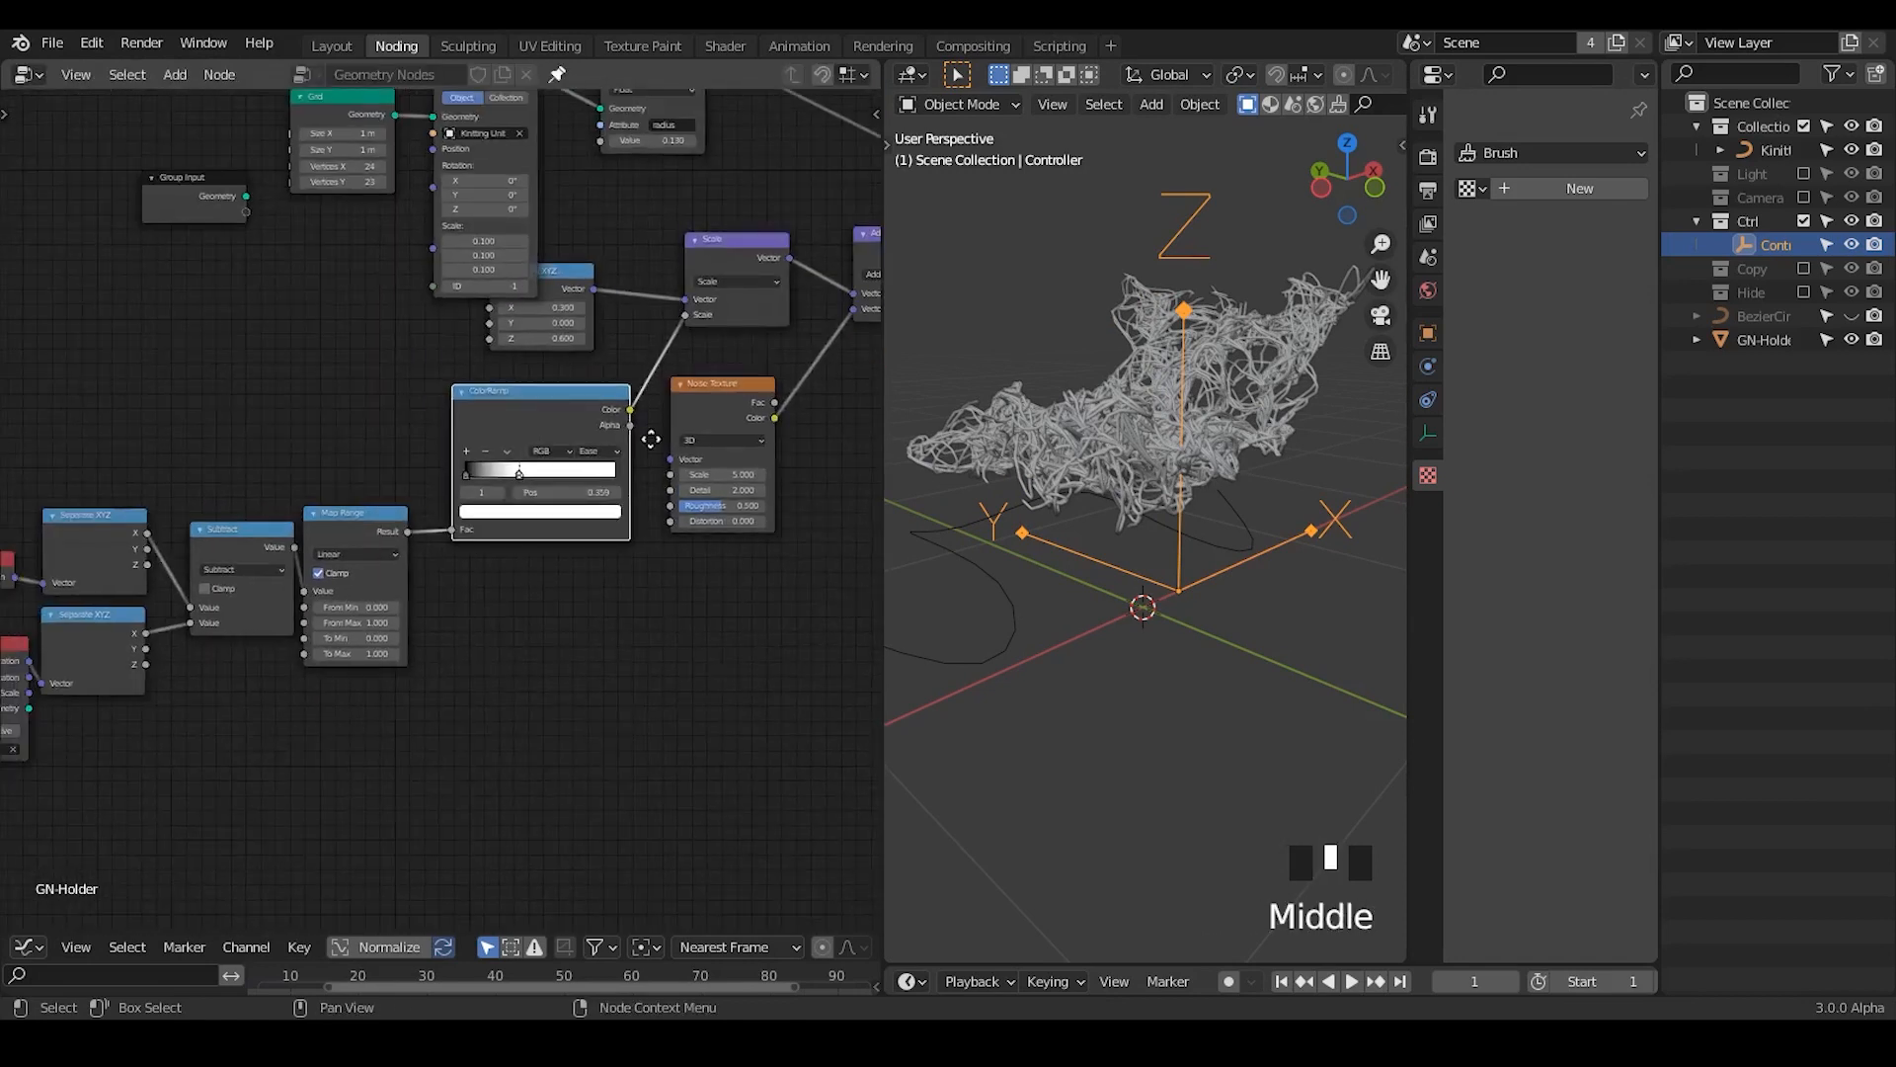
middle_drag(502, 372, 679, 300)
drag(724, 274, 91, 680)
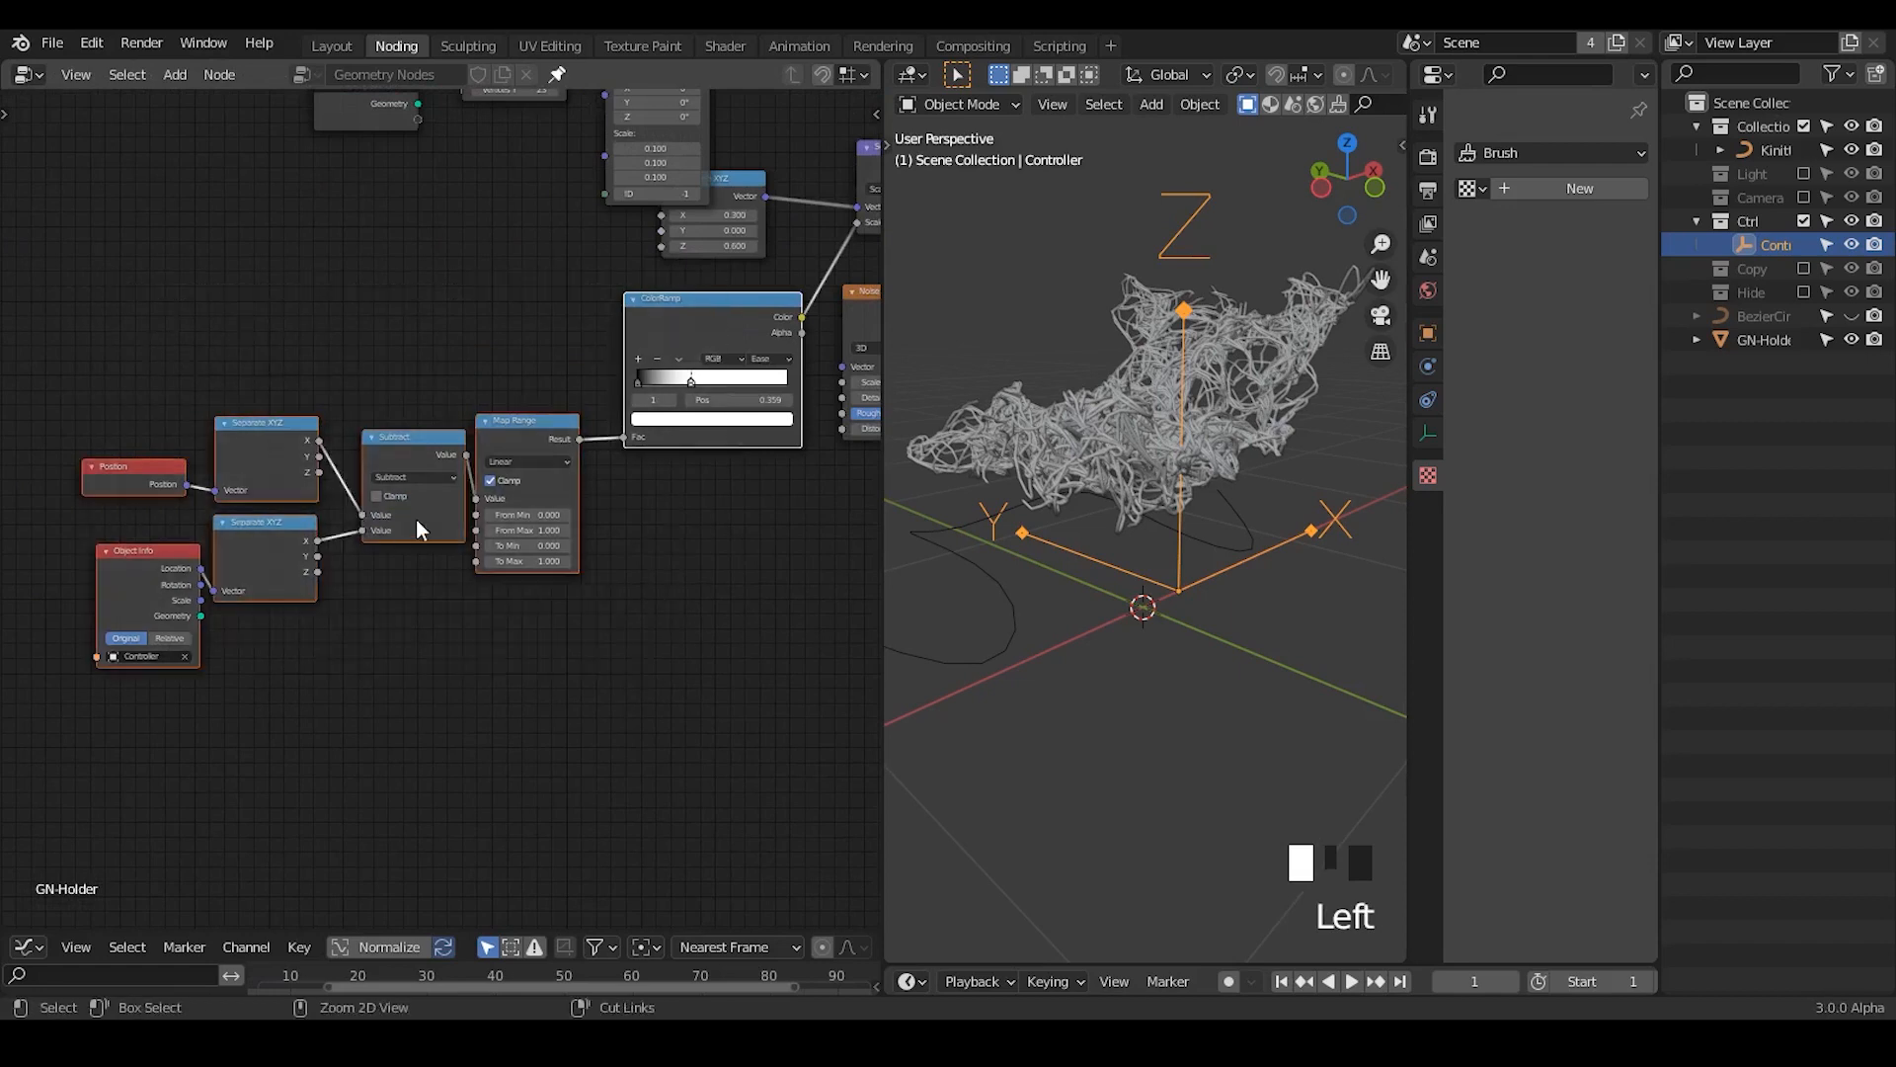
key(ctrl+j)
drag(575, 334, 447, 376)
key(F2)
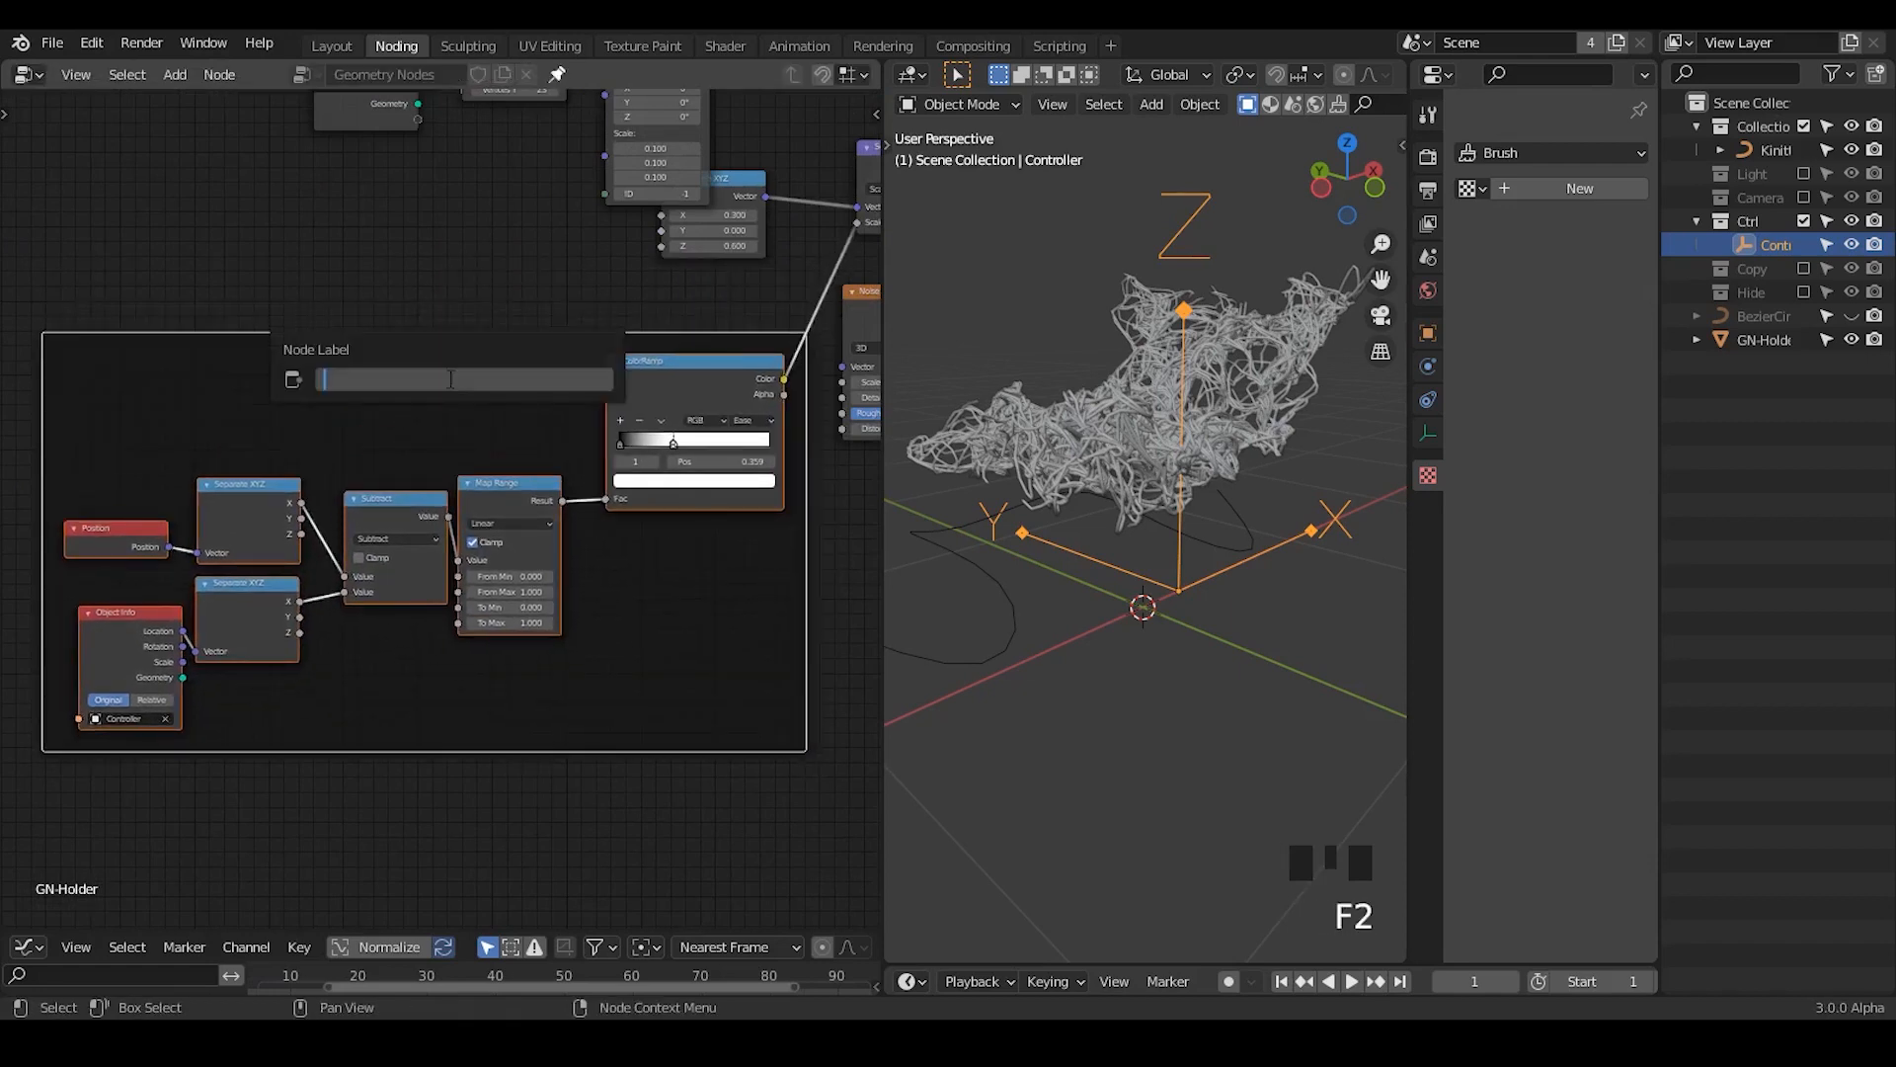
key(Return)
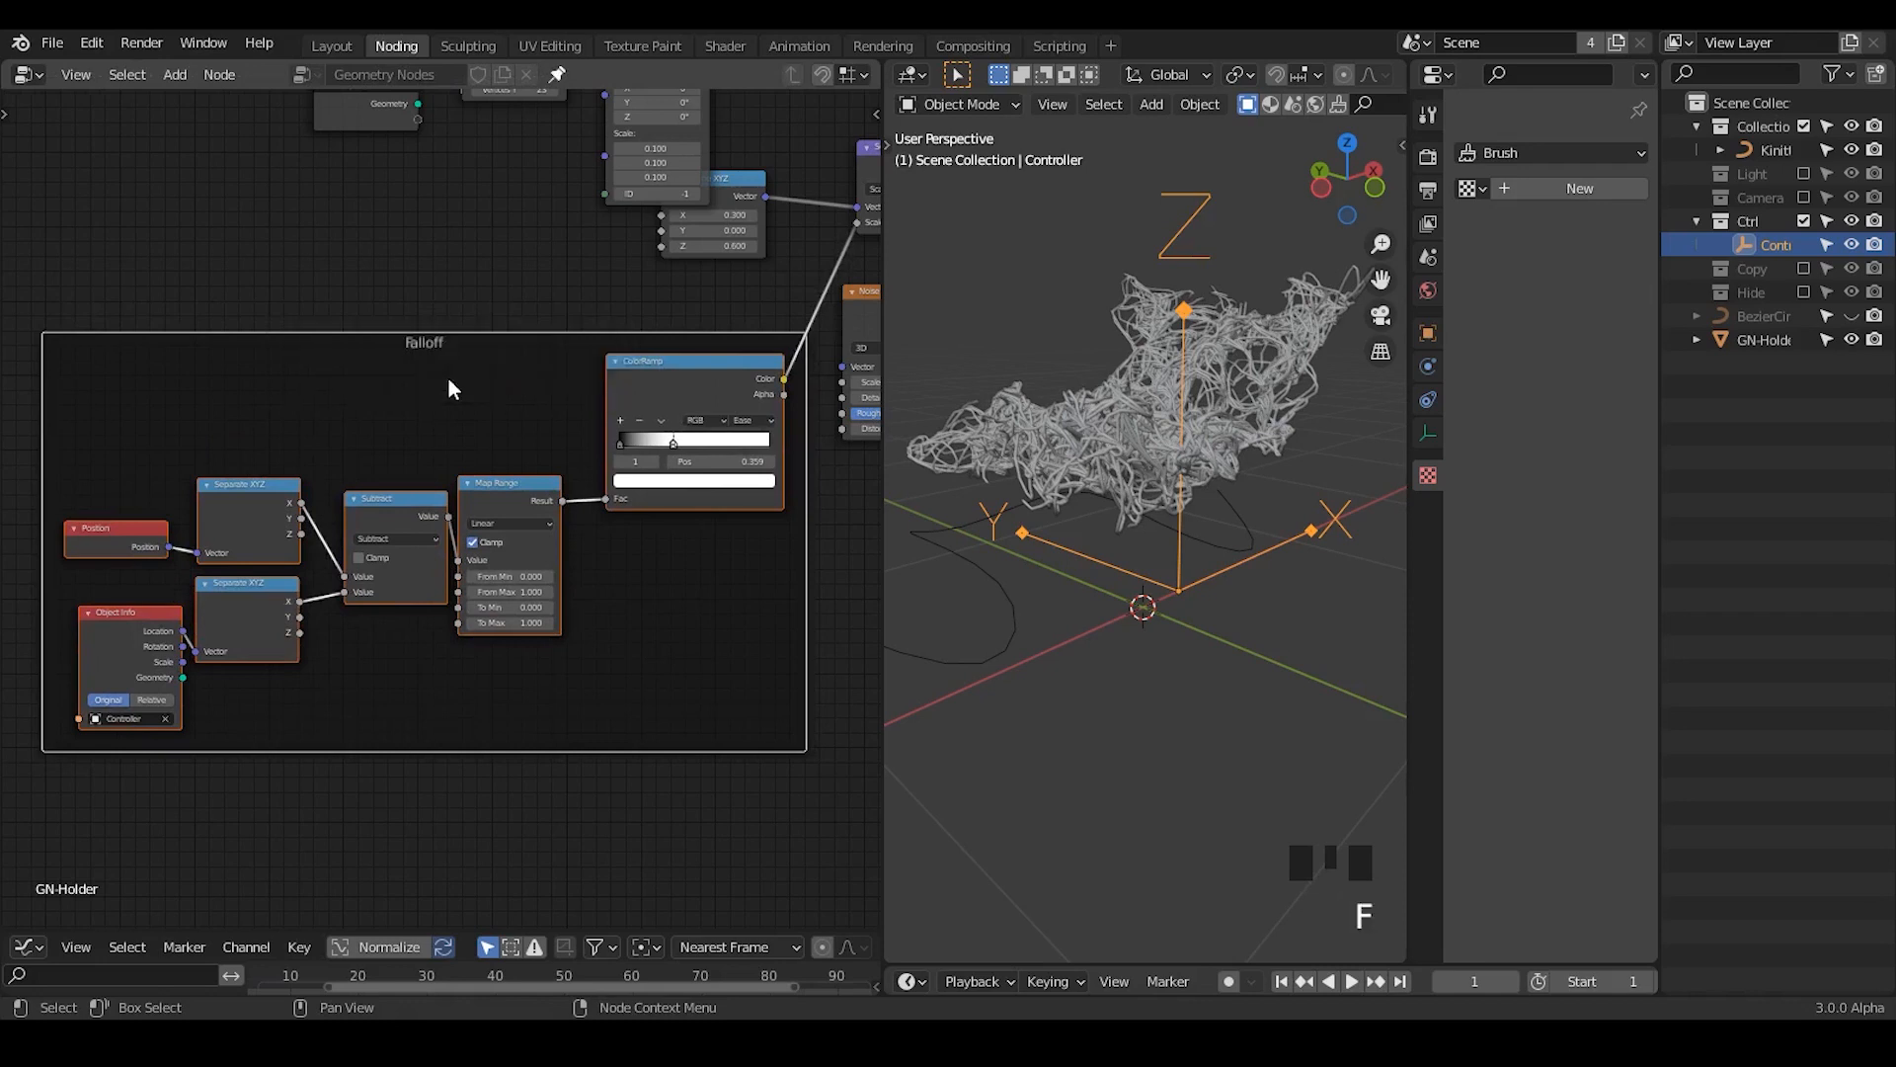
- Reposition the Falloff frame beside the Combine XYZ and Noise Texture nodes
click(504, 251)
drag(512, 387, 491, 361)
middle_drag(650, 378, 300, 454)
ctrl+middle_drag(617, 543, 732, 465)
middle_drag(678, 210, 520, 283)
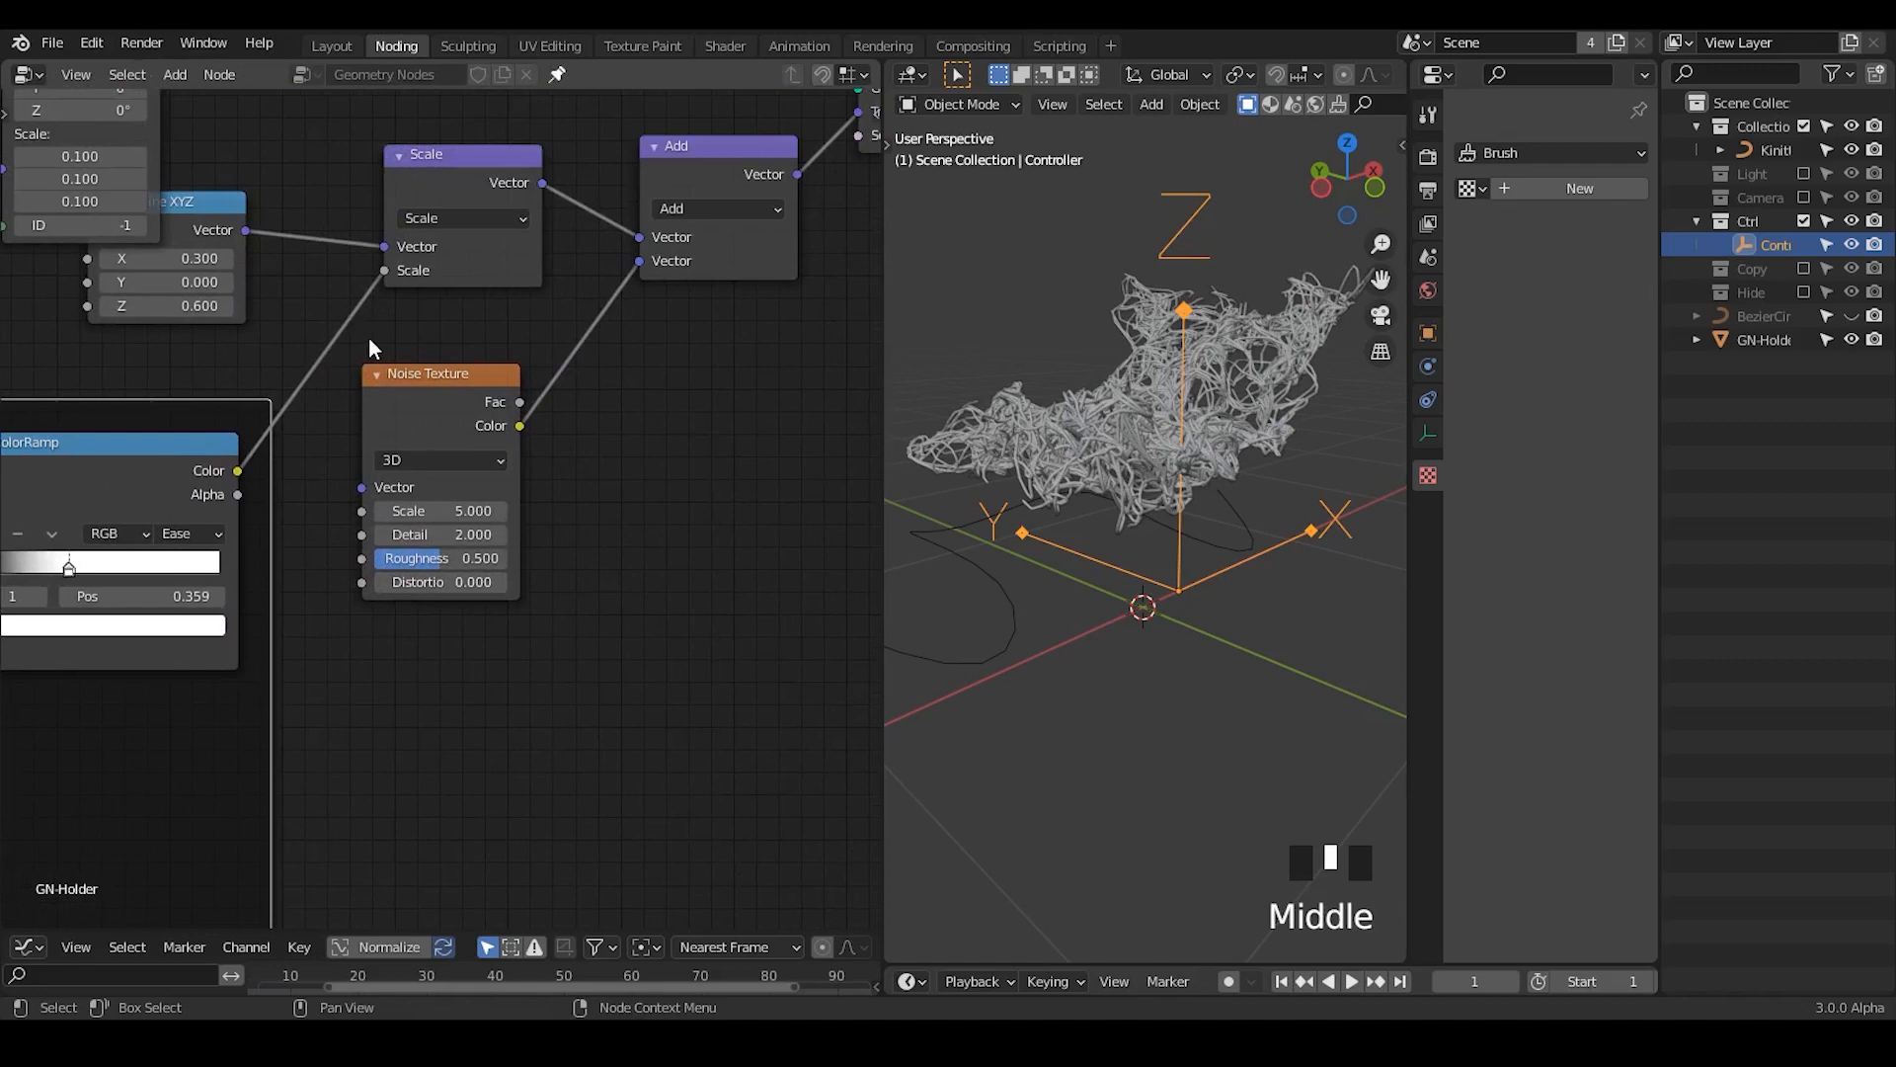
- Insert a duplicate of the Add node between Combine XYZ and Scale and connect the Noise Texture to its second Vector input
drag(434, 414, 400, 491)
shift+middle_drag(1177, 518, 1150, 348)
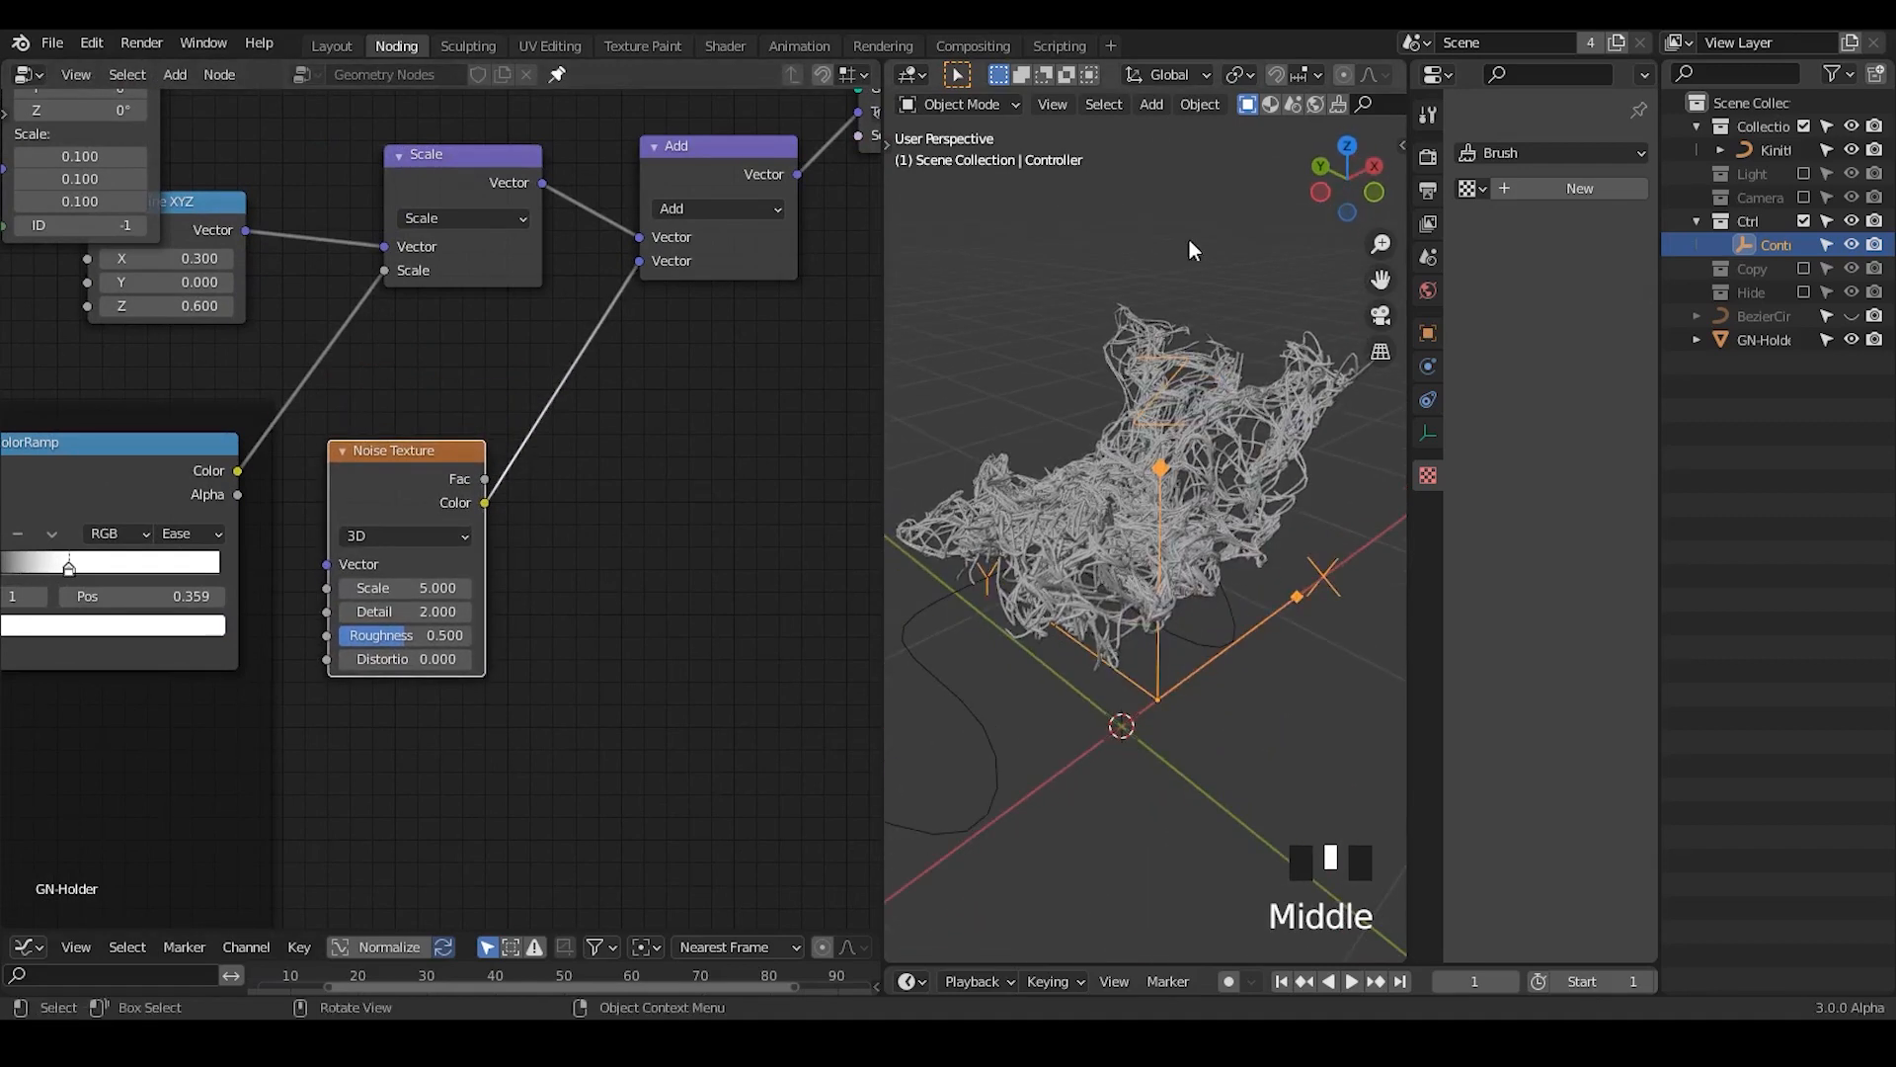
drag(704, 178, 731, 174)
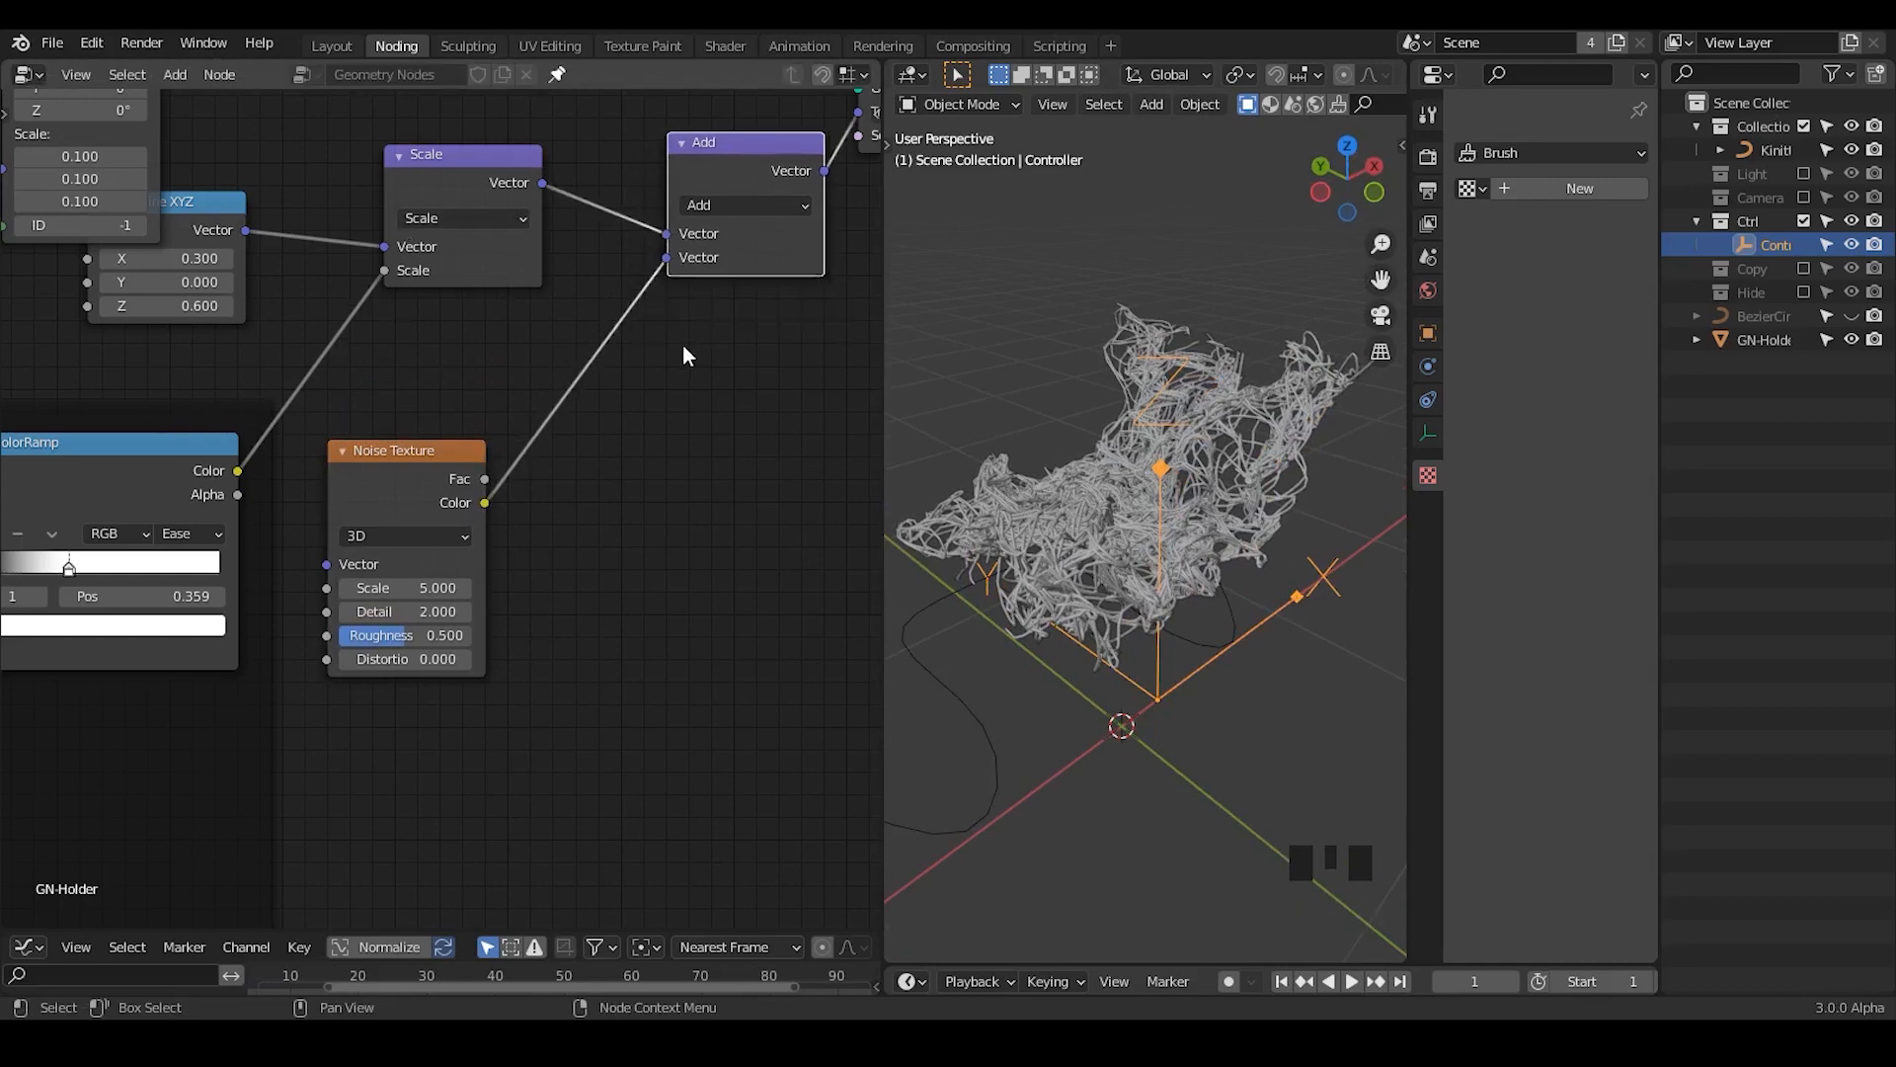
key(shift+d)
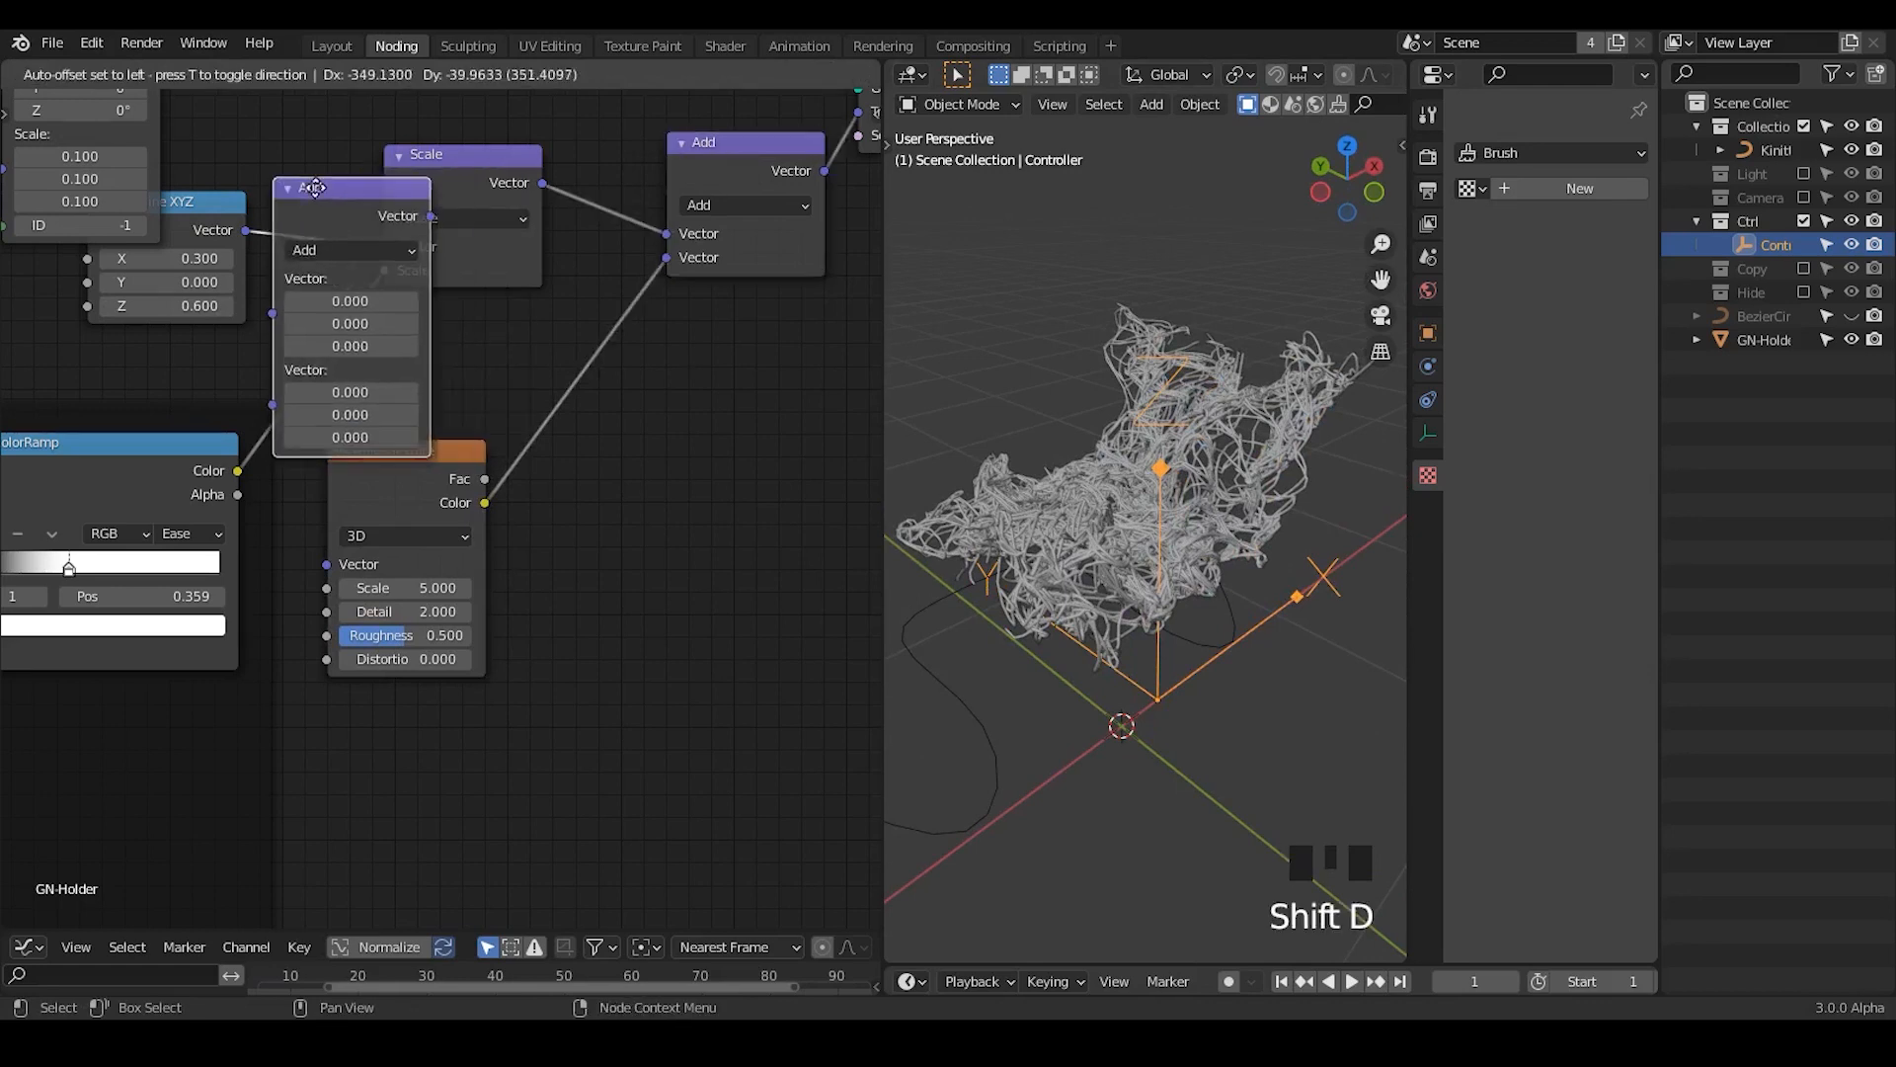
click(395, 388)
drag(484, 479, 135, 331)
- Feed the Noise Texture's Color into the duplicated Add node and remove the original Add node after Scale, keeping Scale's output connected
click(731, 148)
key(m)
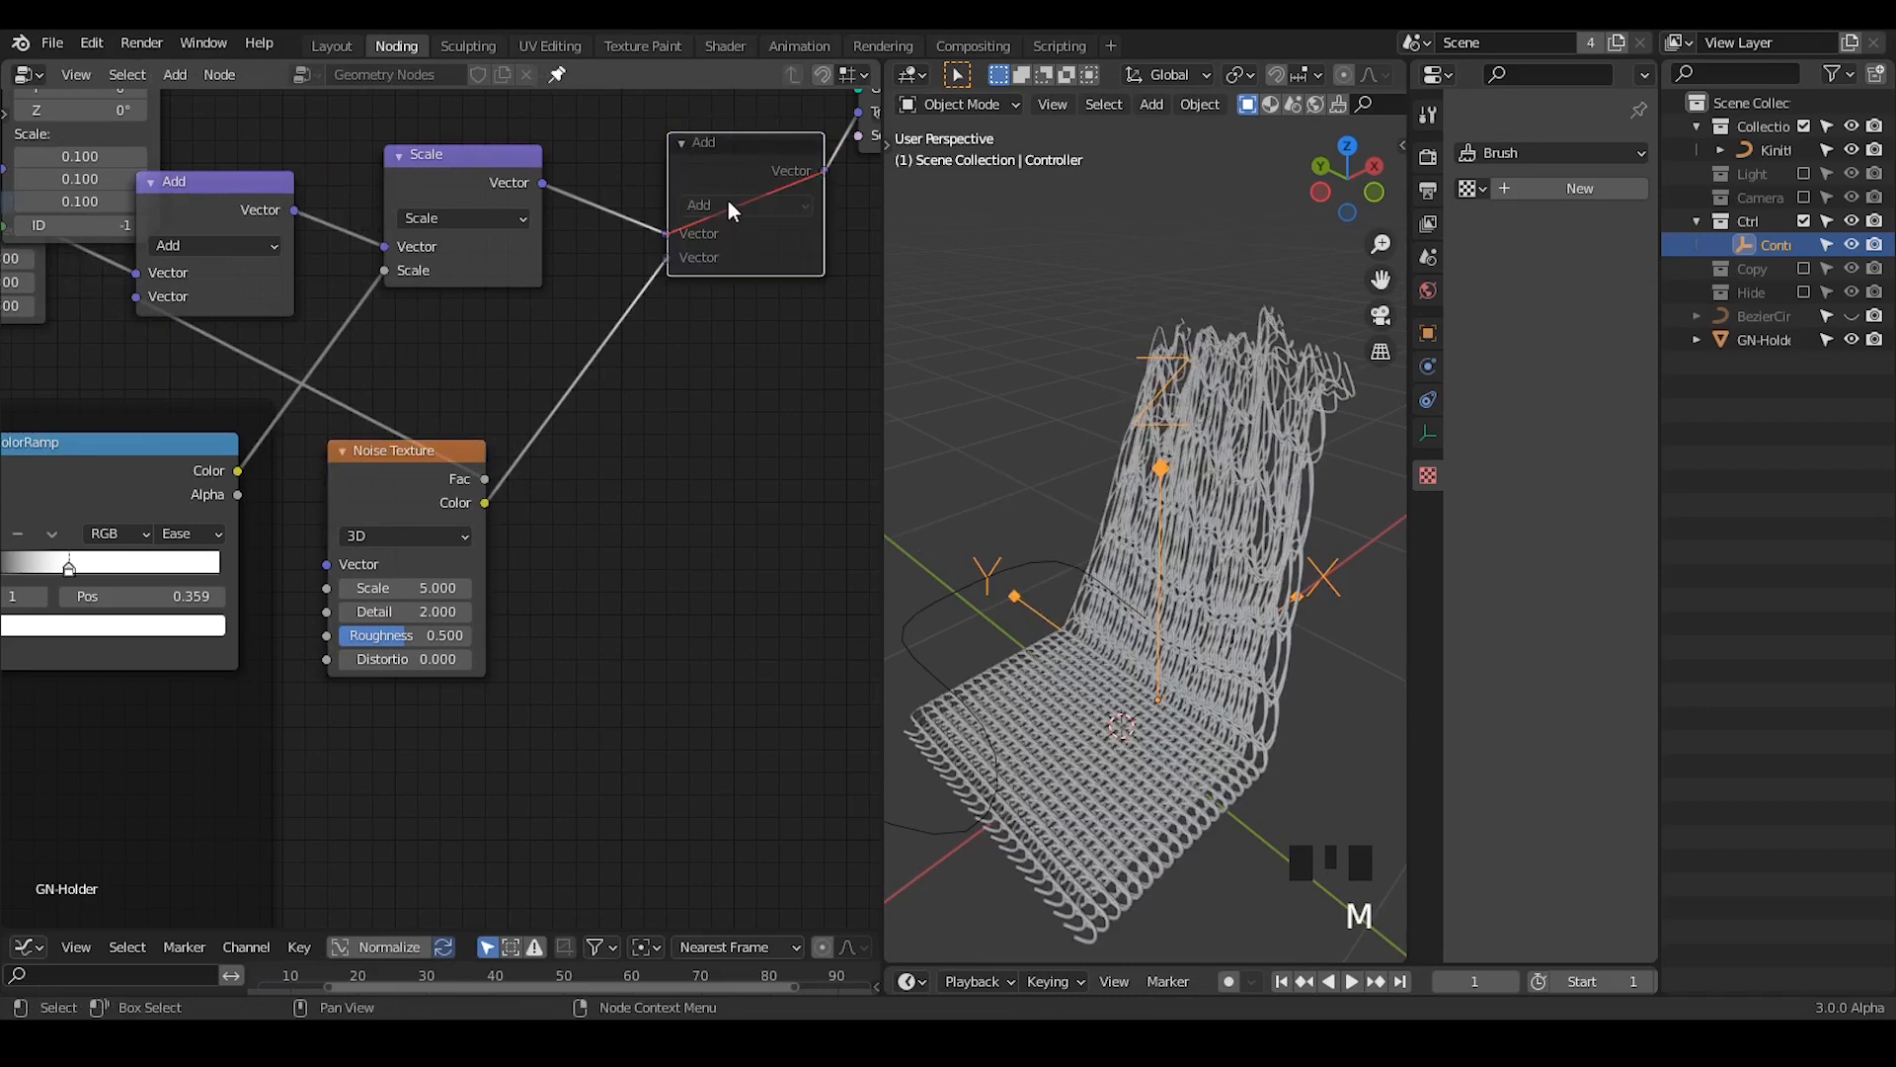
mouse_move(1339, 595)
middle_down()
mouse_move(1199, 529)
mouse_move(1385, 571)
mouse_move(1372, 583)
middle_up()
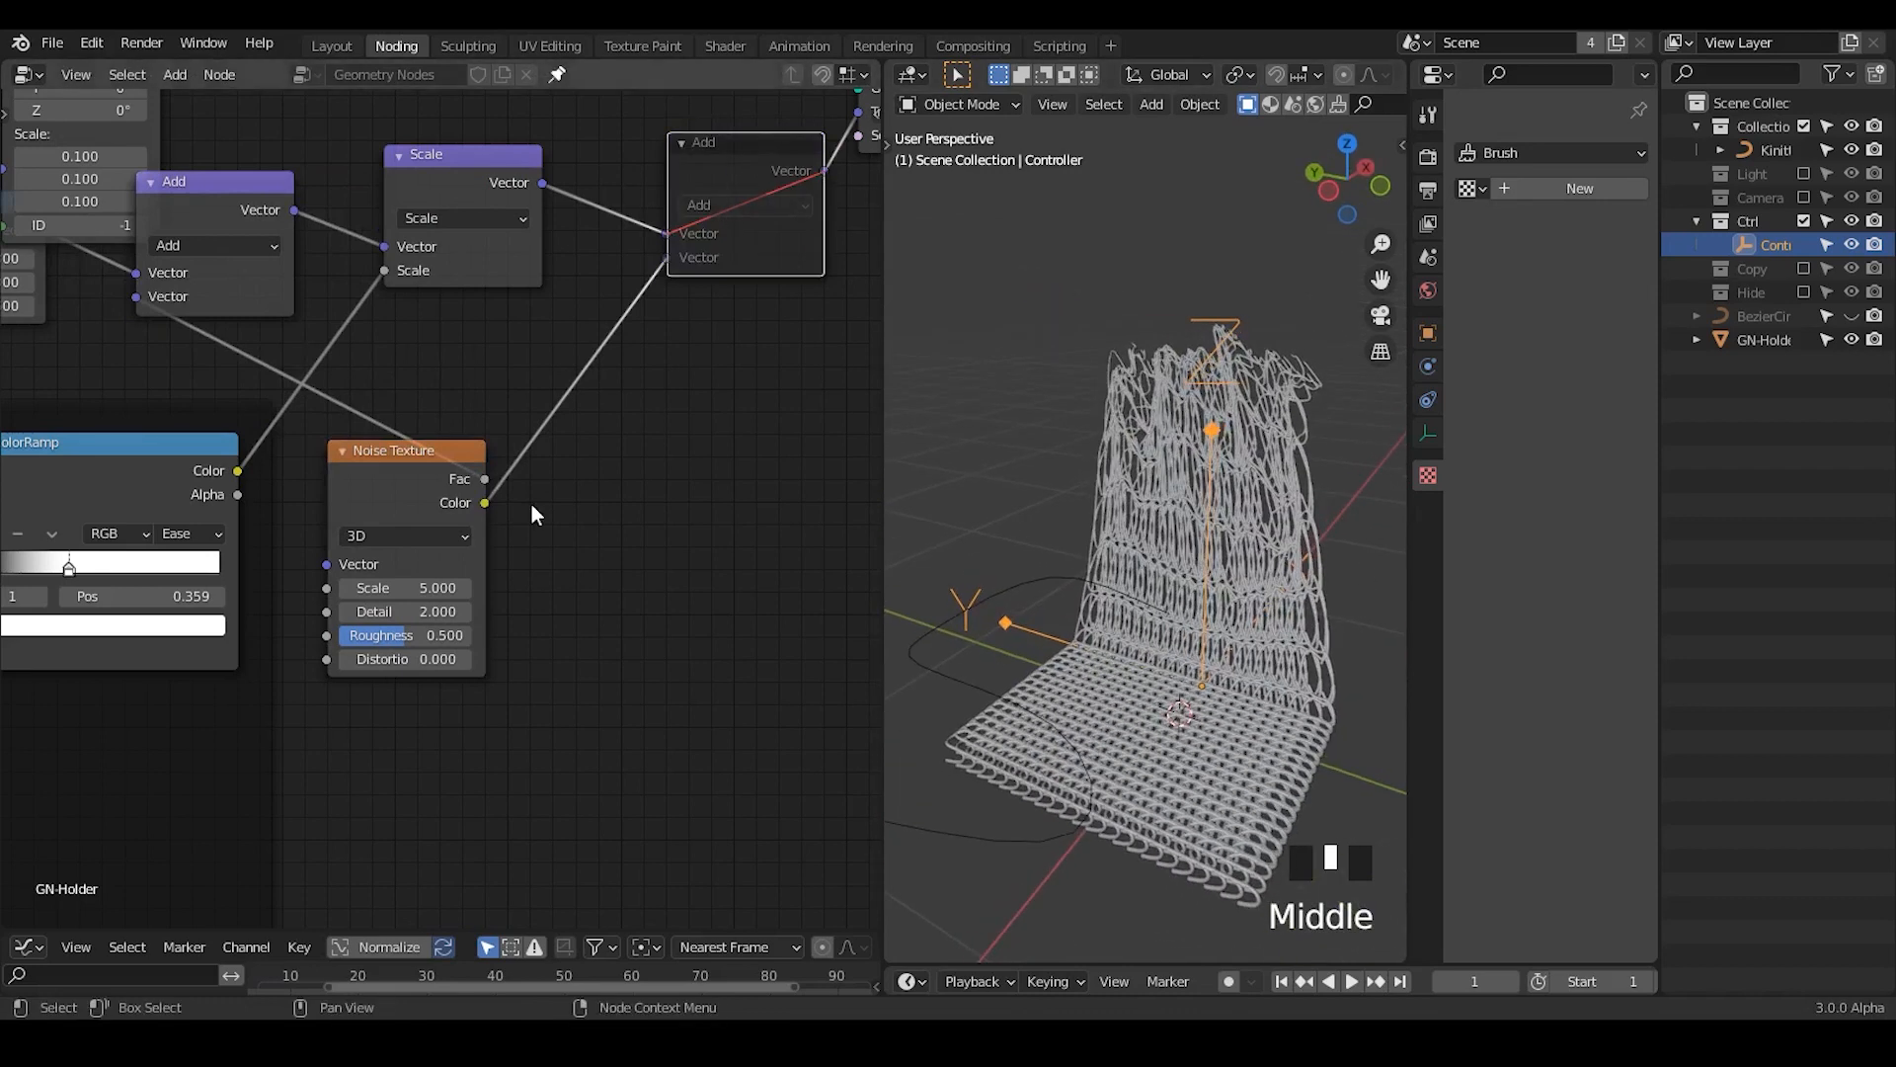
drag(435, 458, 135, 300)
drag(342, 463, 45, 397)
click(731, 176)
key(ctrl+x)
- Spread out the Scale, Add and Combine XYZ nodes and place the Falloff frame below the Noise Texture
drag(454, 156, 674, 160)
middle_drag(222, 244, 509, 281)
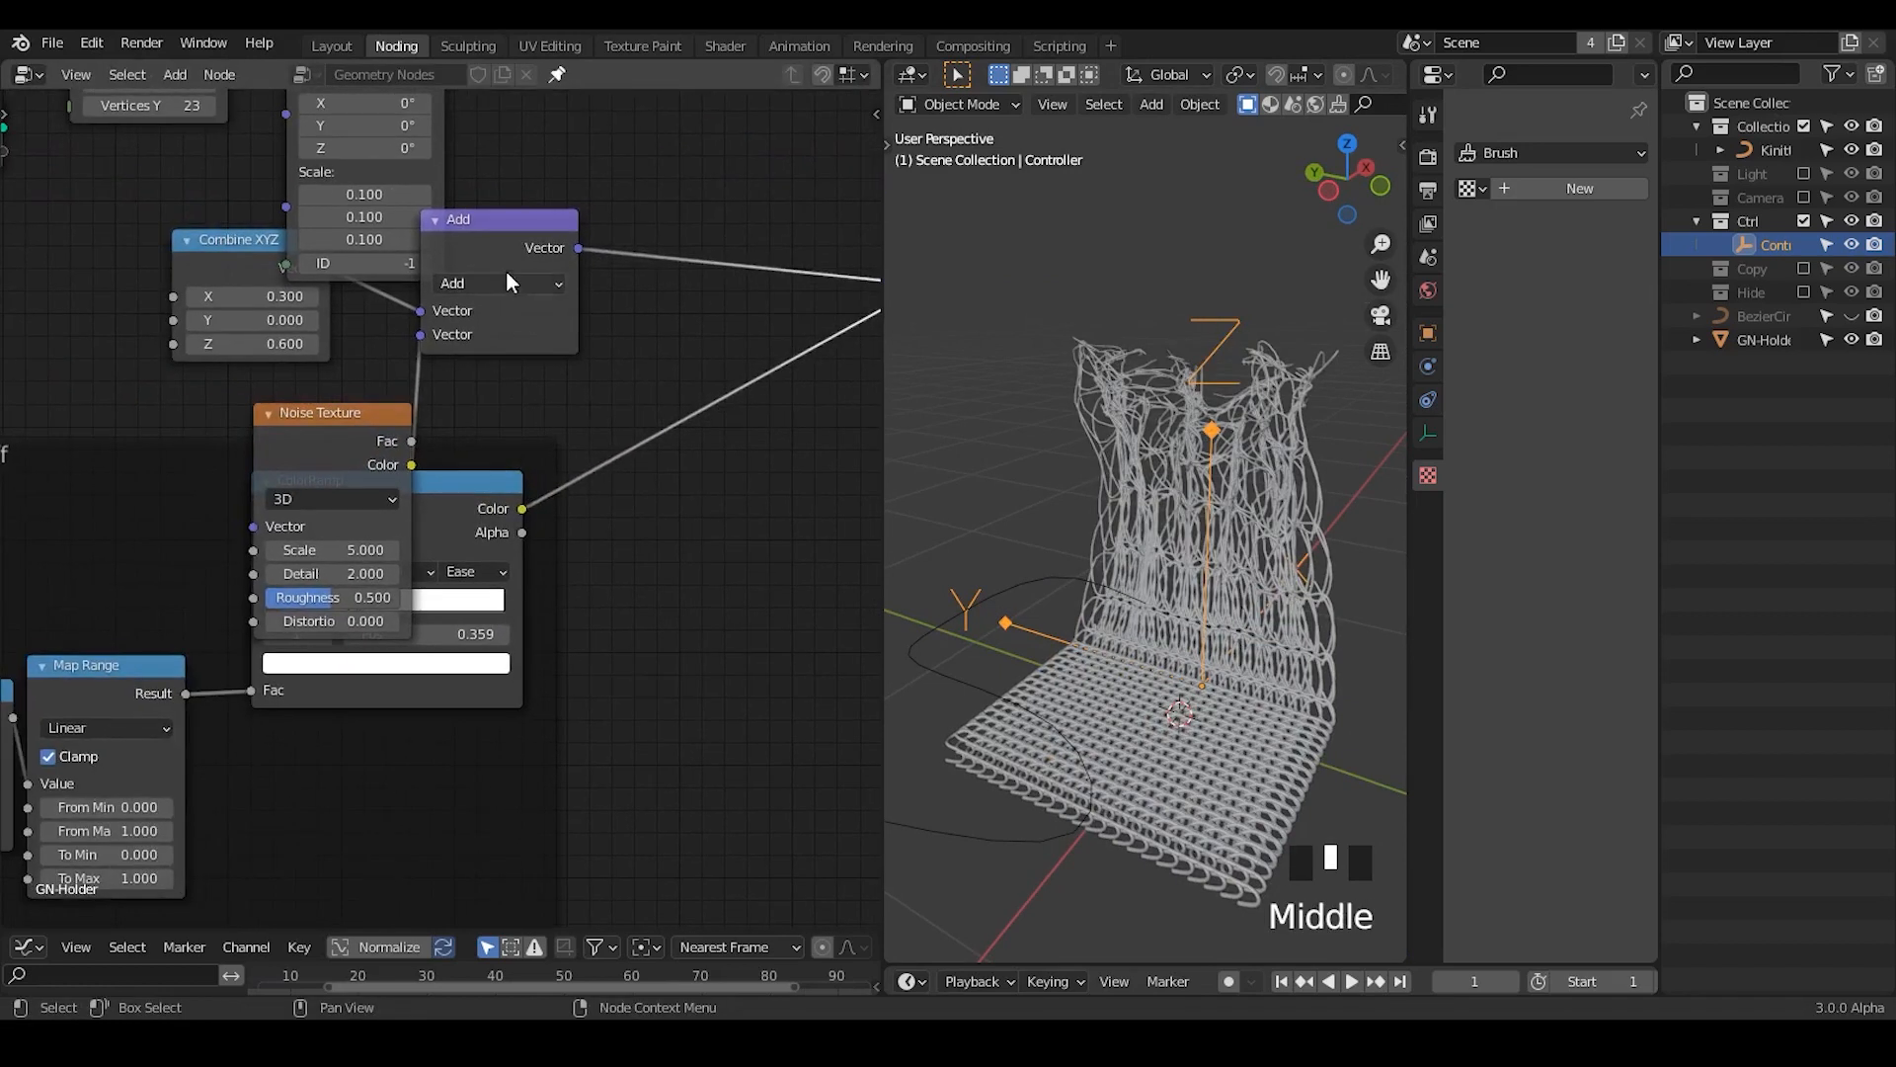
drag(509, 282, 719, 308)
click(533, 482)
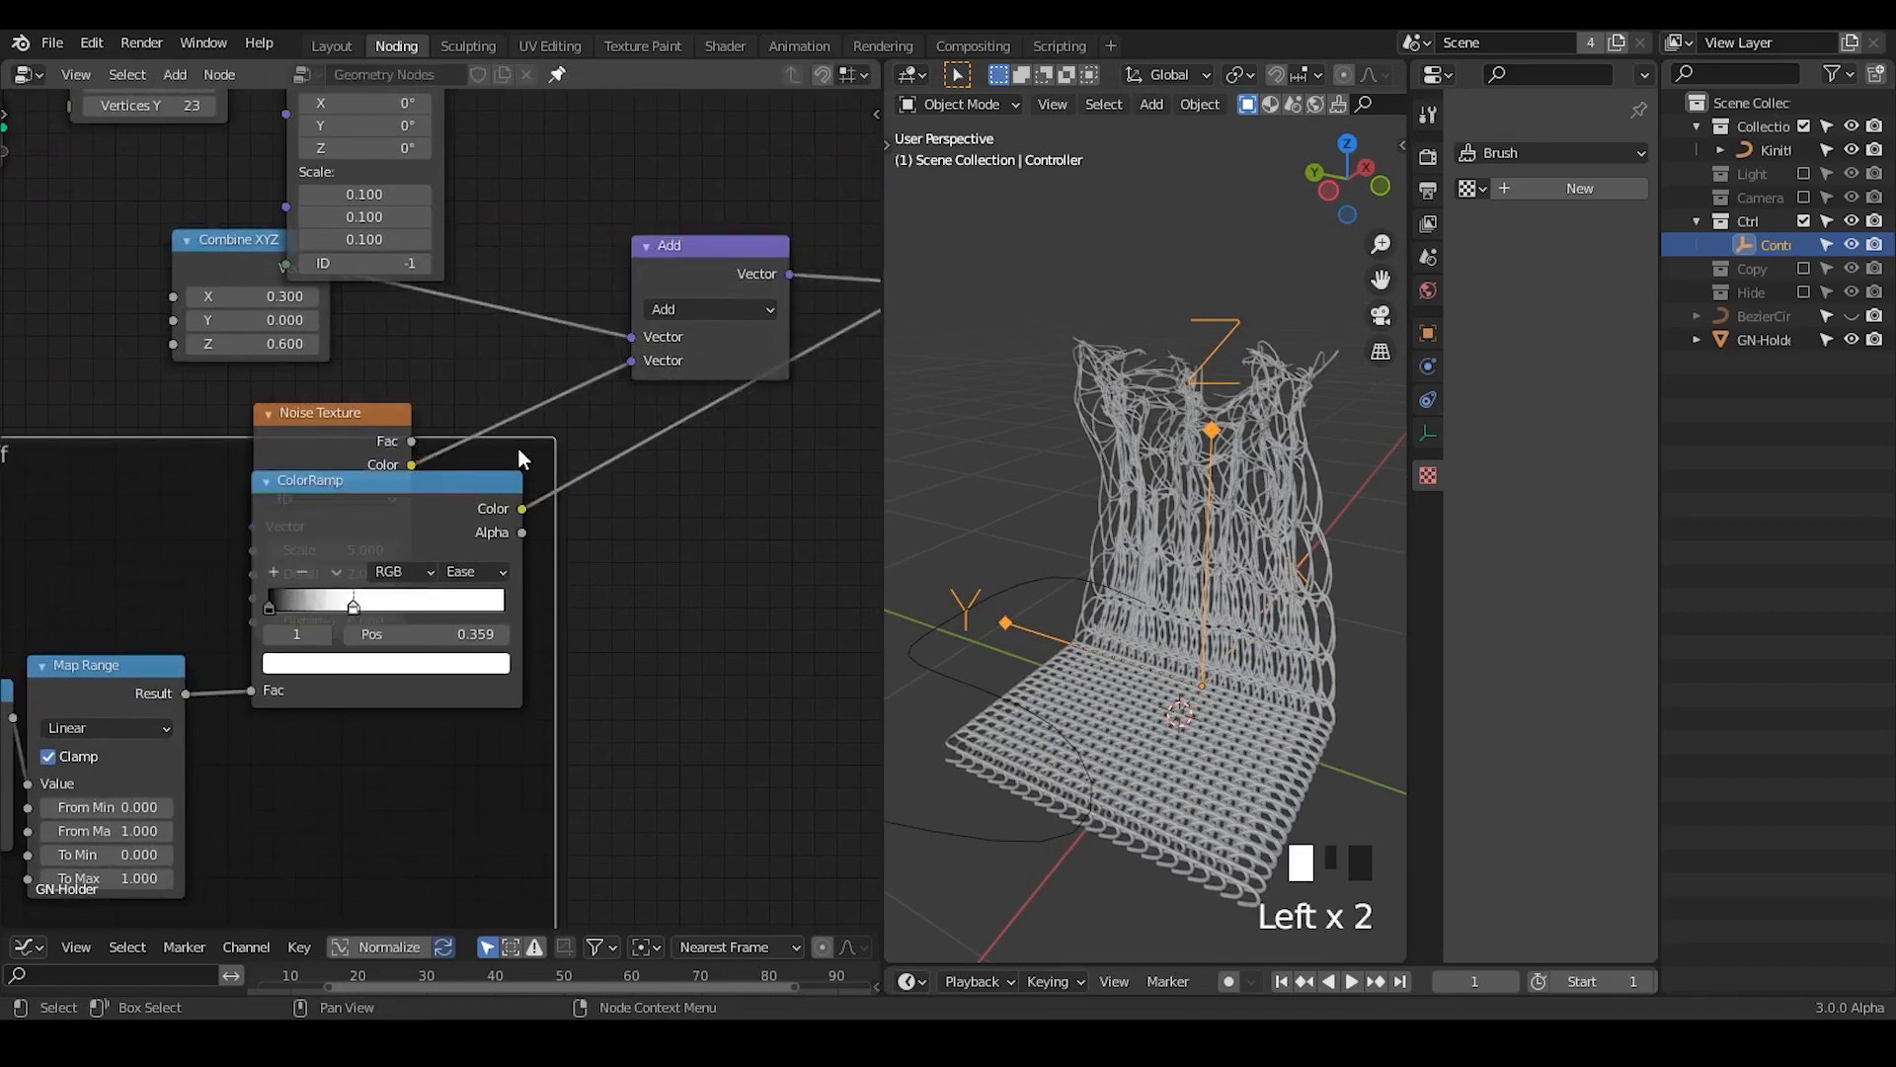
key(g)
click(737, 703)
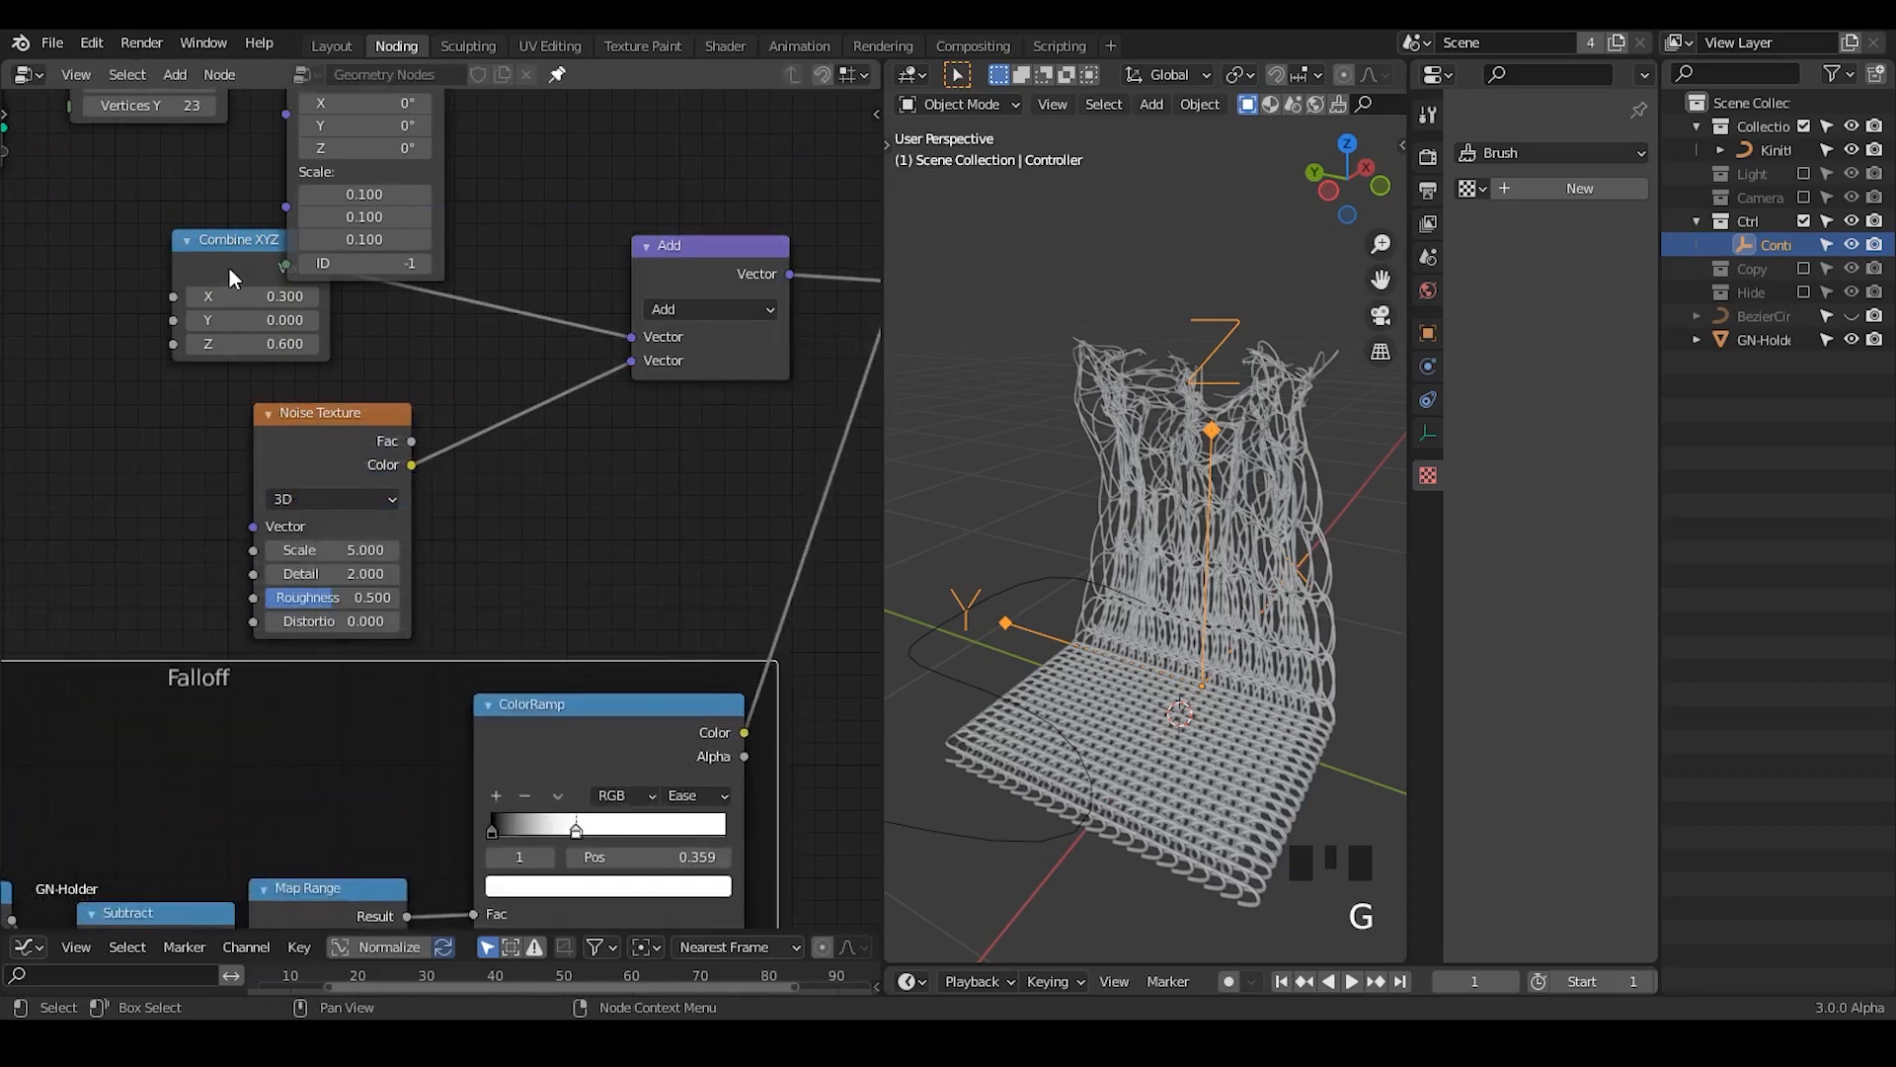
drag(234, 279, 361, 301)
click(713, 269)
key(shift+d)
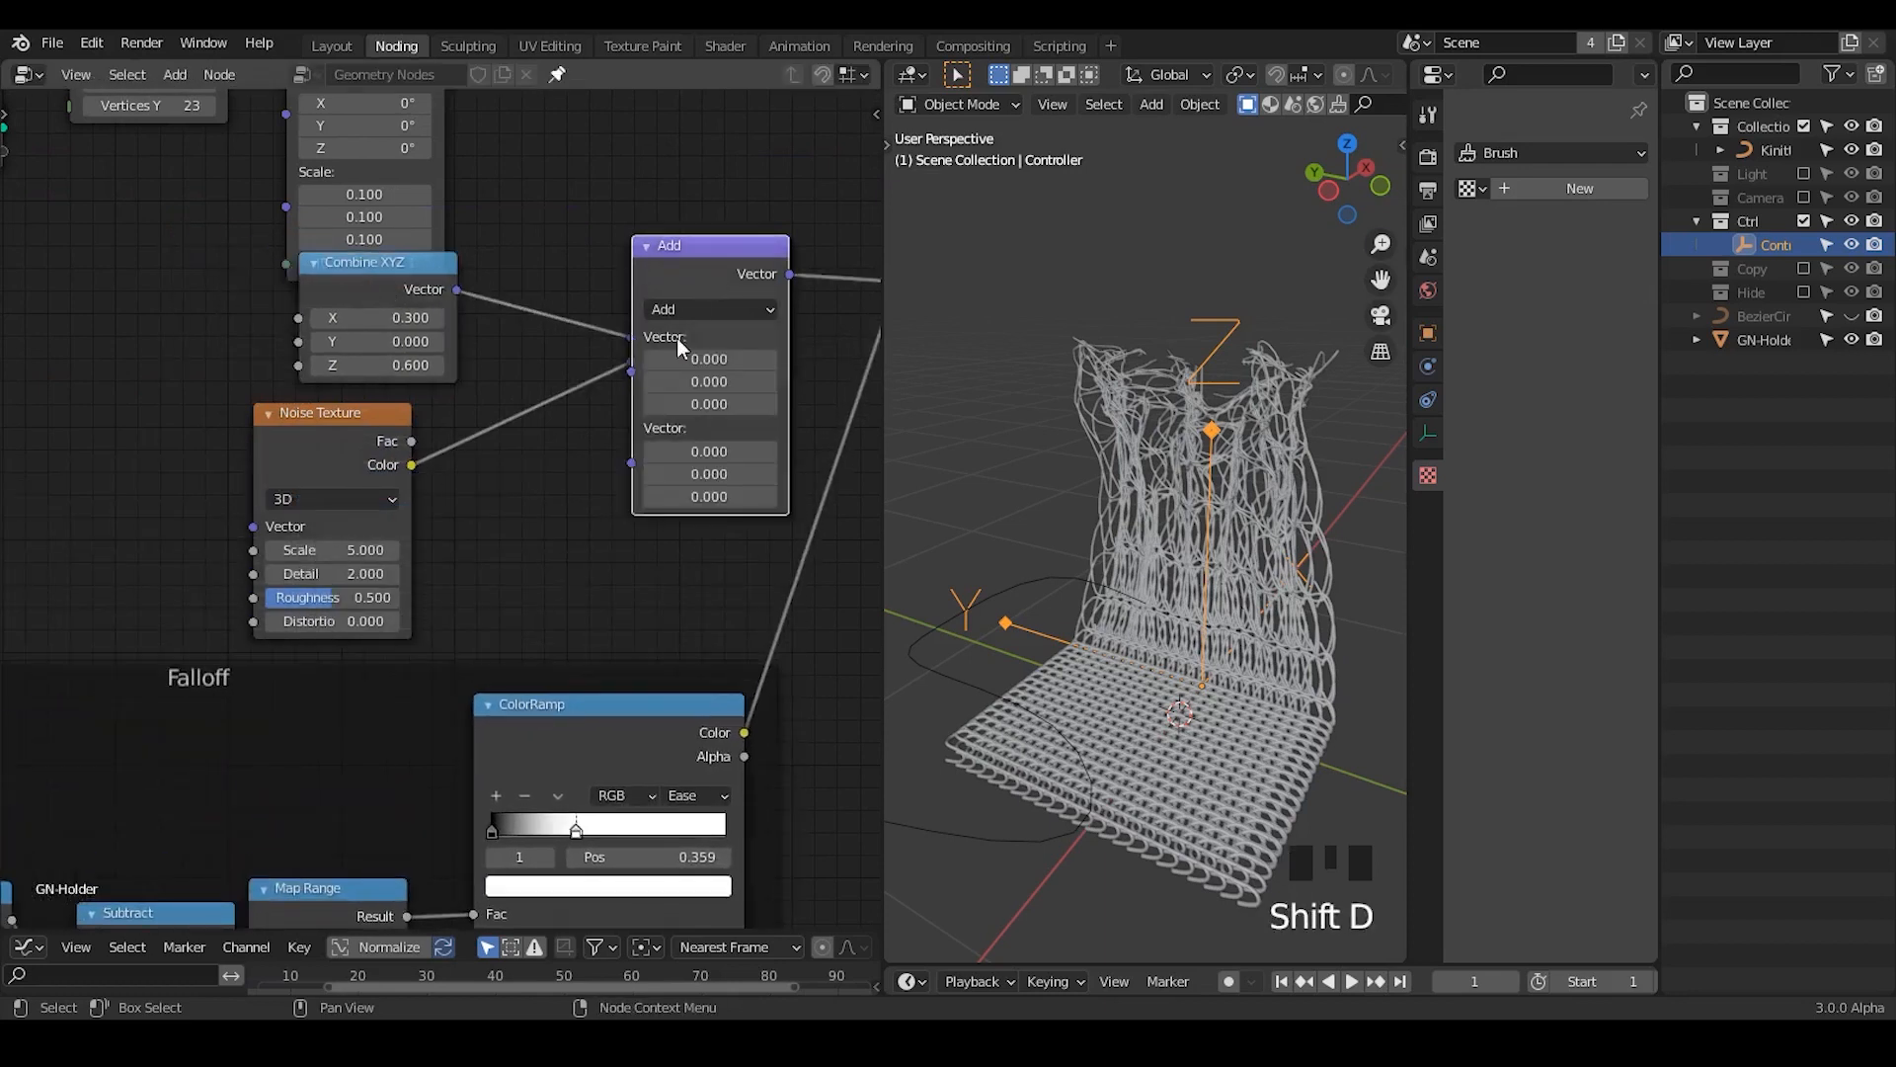
key(x)
middle_drag(563, 501, 333, 505)
click(729, 206)
key(shift+d)
click(397, 614)
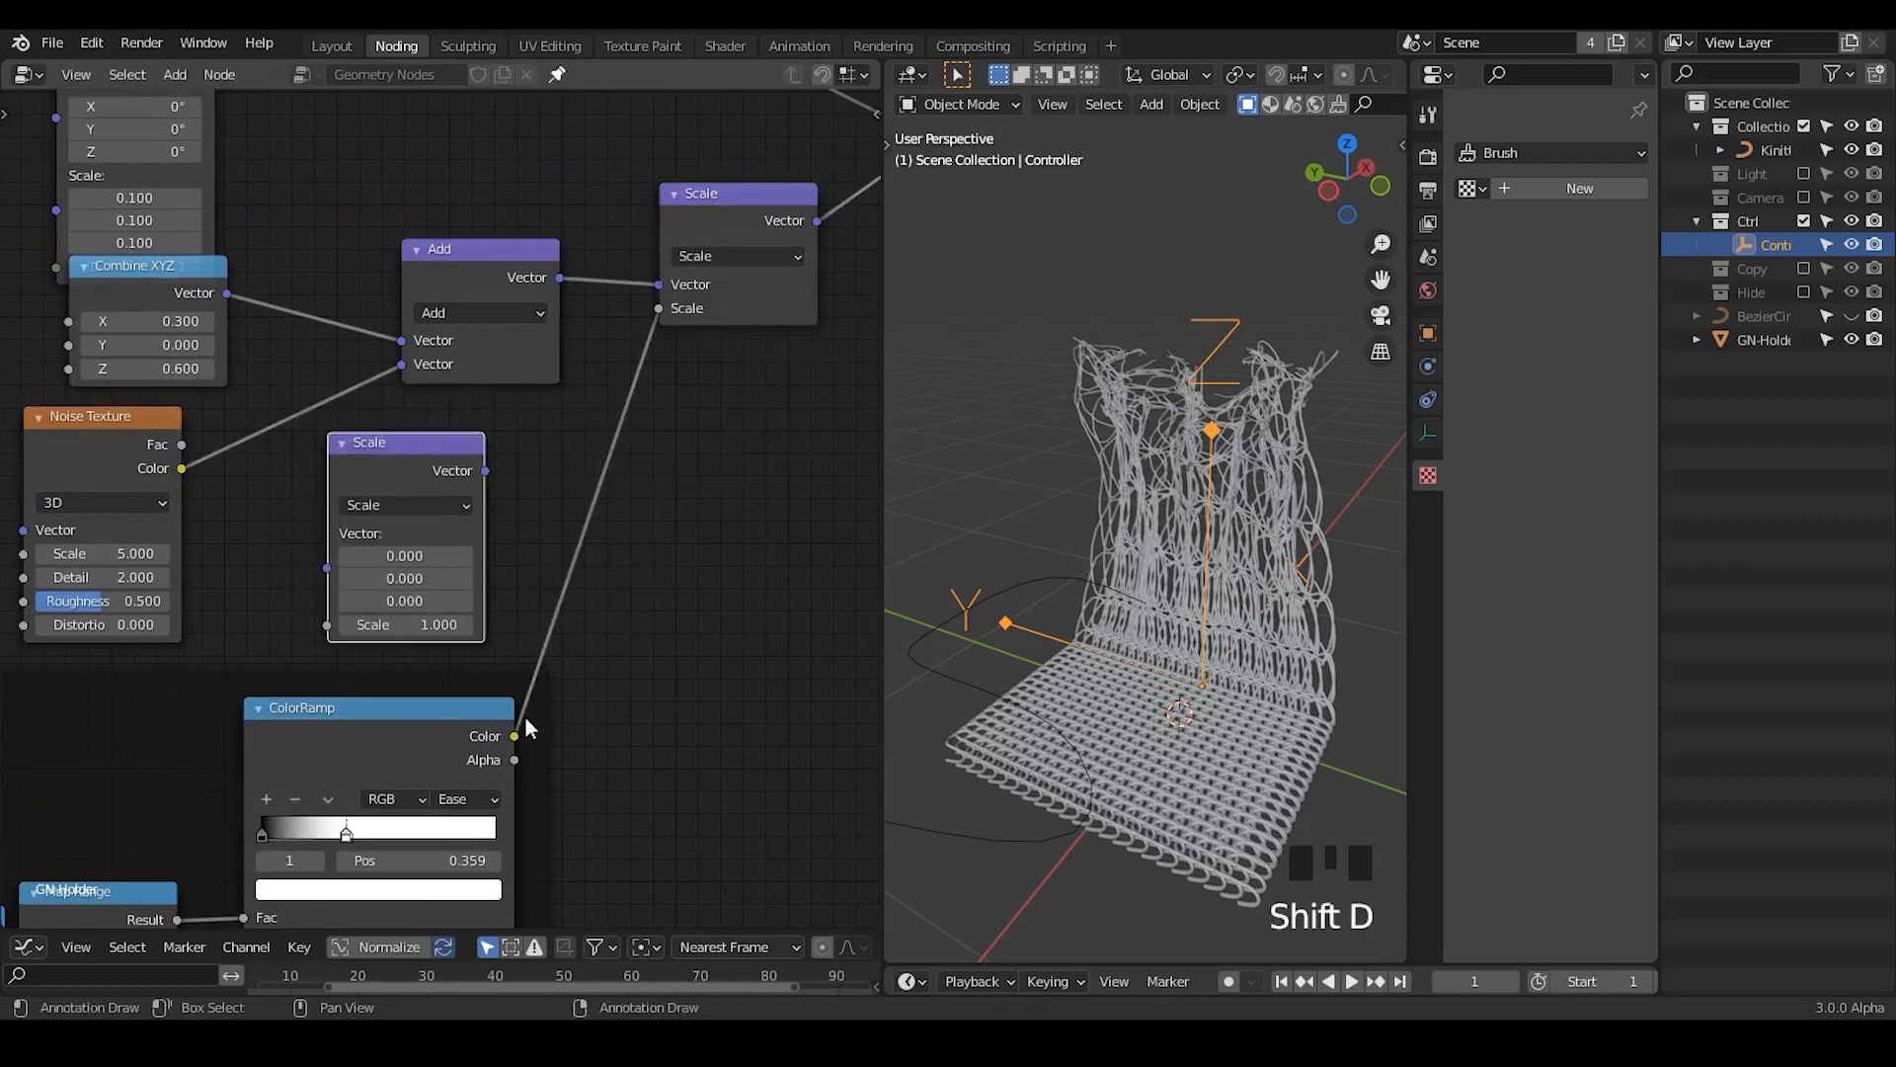
key(x)
- Set the Noise Texture's Scale to 15
middle_drag(237, 460, 391, 400)
drag(270, 387, 343, 375)
mouse_move(336, 483)
mouse_down()
mouse_move(395, 482)
mouse_move(267, 483)
mouse_move(385, 483)
mouse_move(342, 483)
mouse_up()
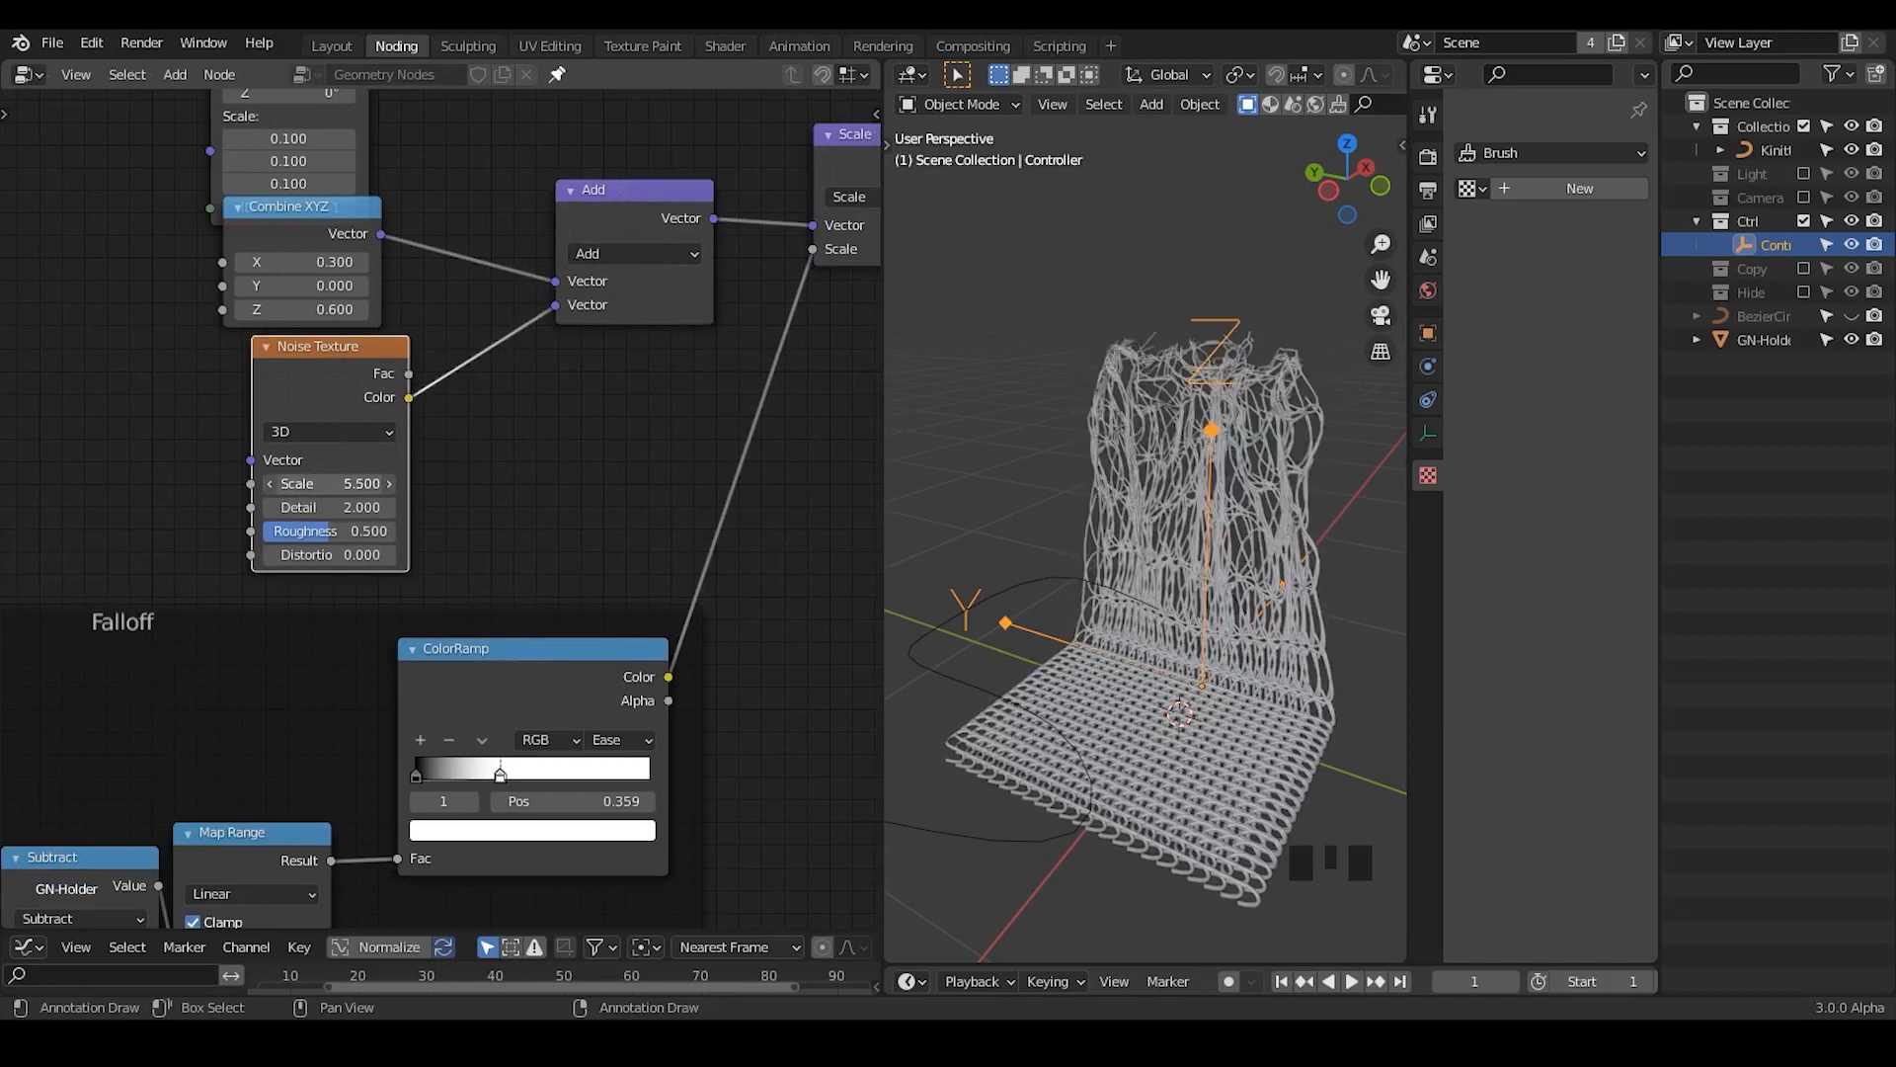
click(343, 484)
text(15)
key(Return)
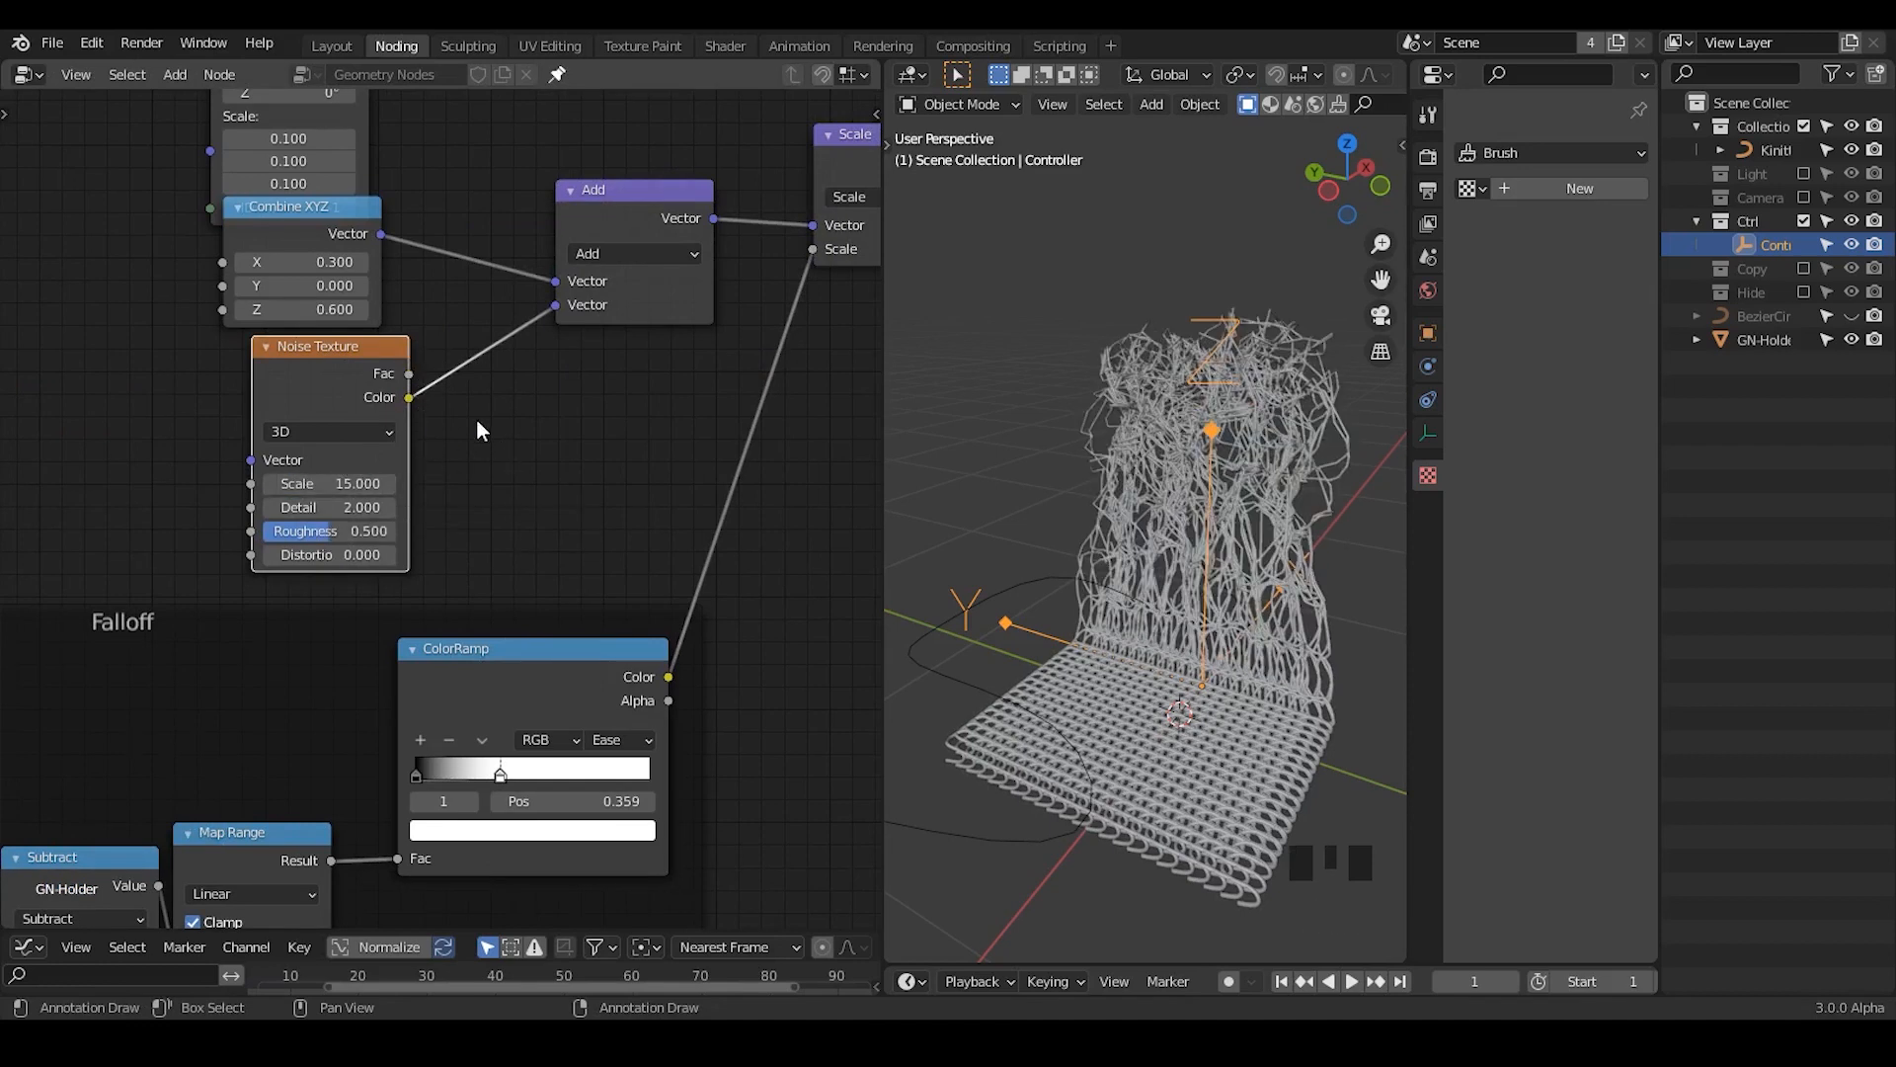
- Annotate three rows of "0 – 1" beside the Noise Texture node to illustrate its color output range
key(d)
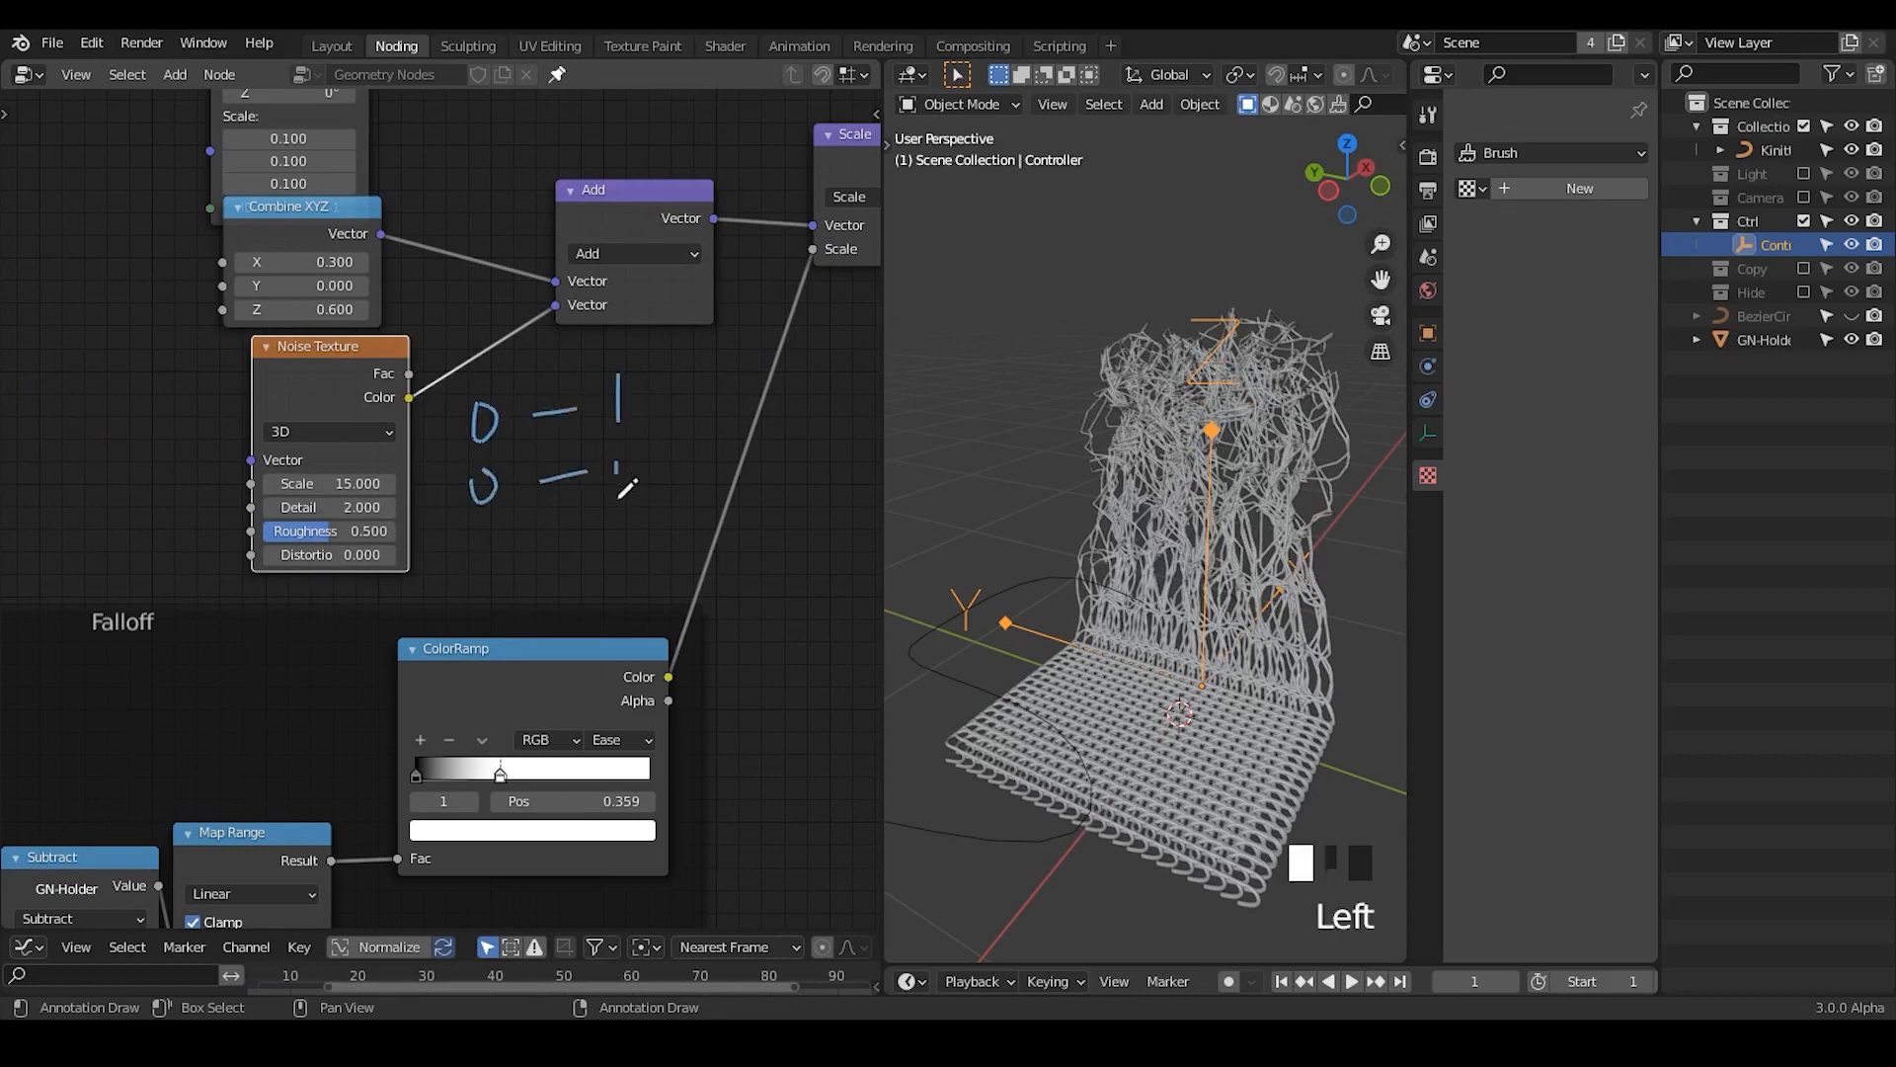
key(d)
drag(481, 527, 514, 537)
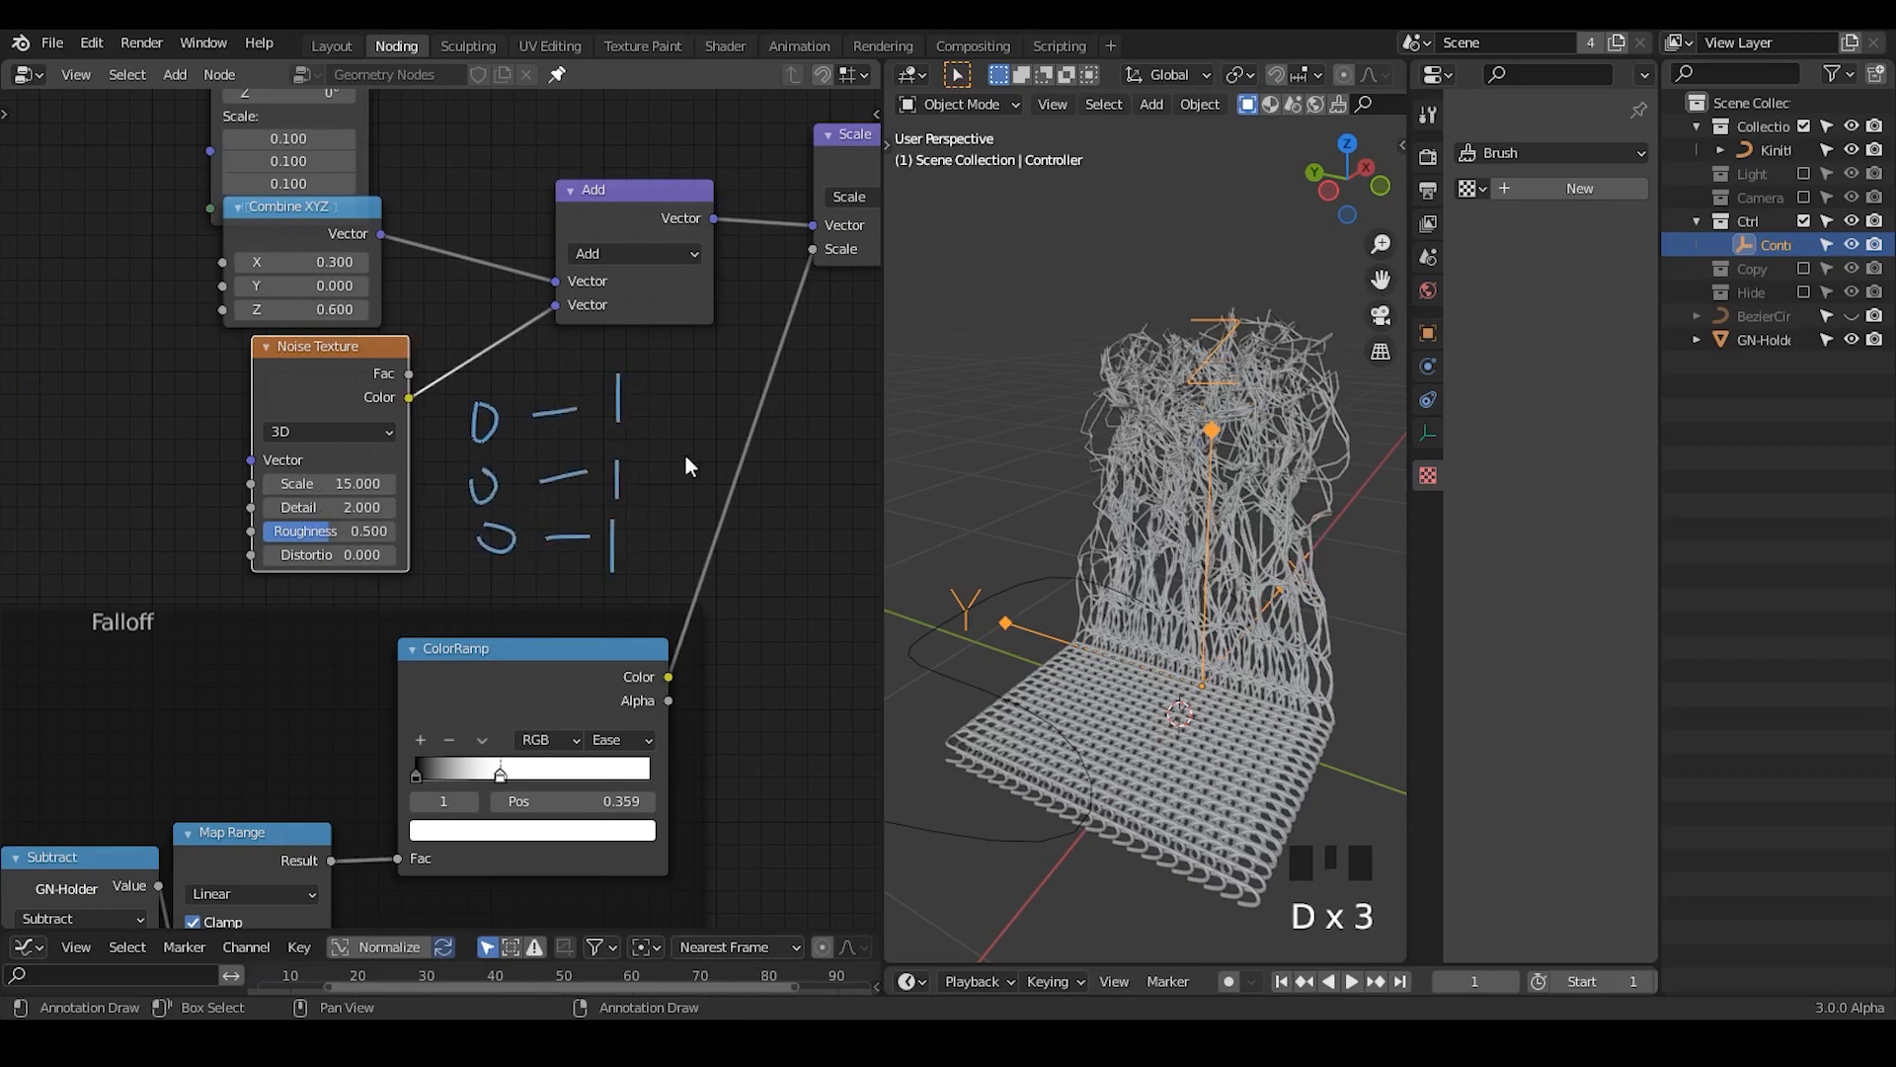
right_drag(606, 429, 763, 380)
- Try Noise Texture Scale values of 67.4 and 2, and settle on 1
drag(332, 483, 454, 483)
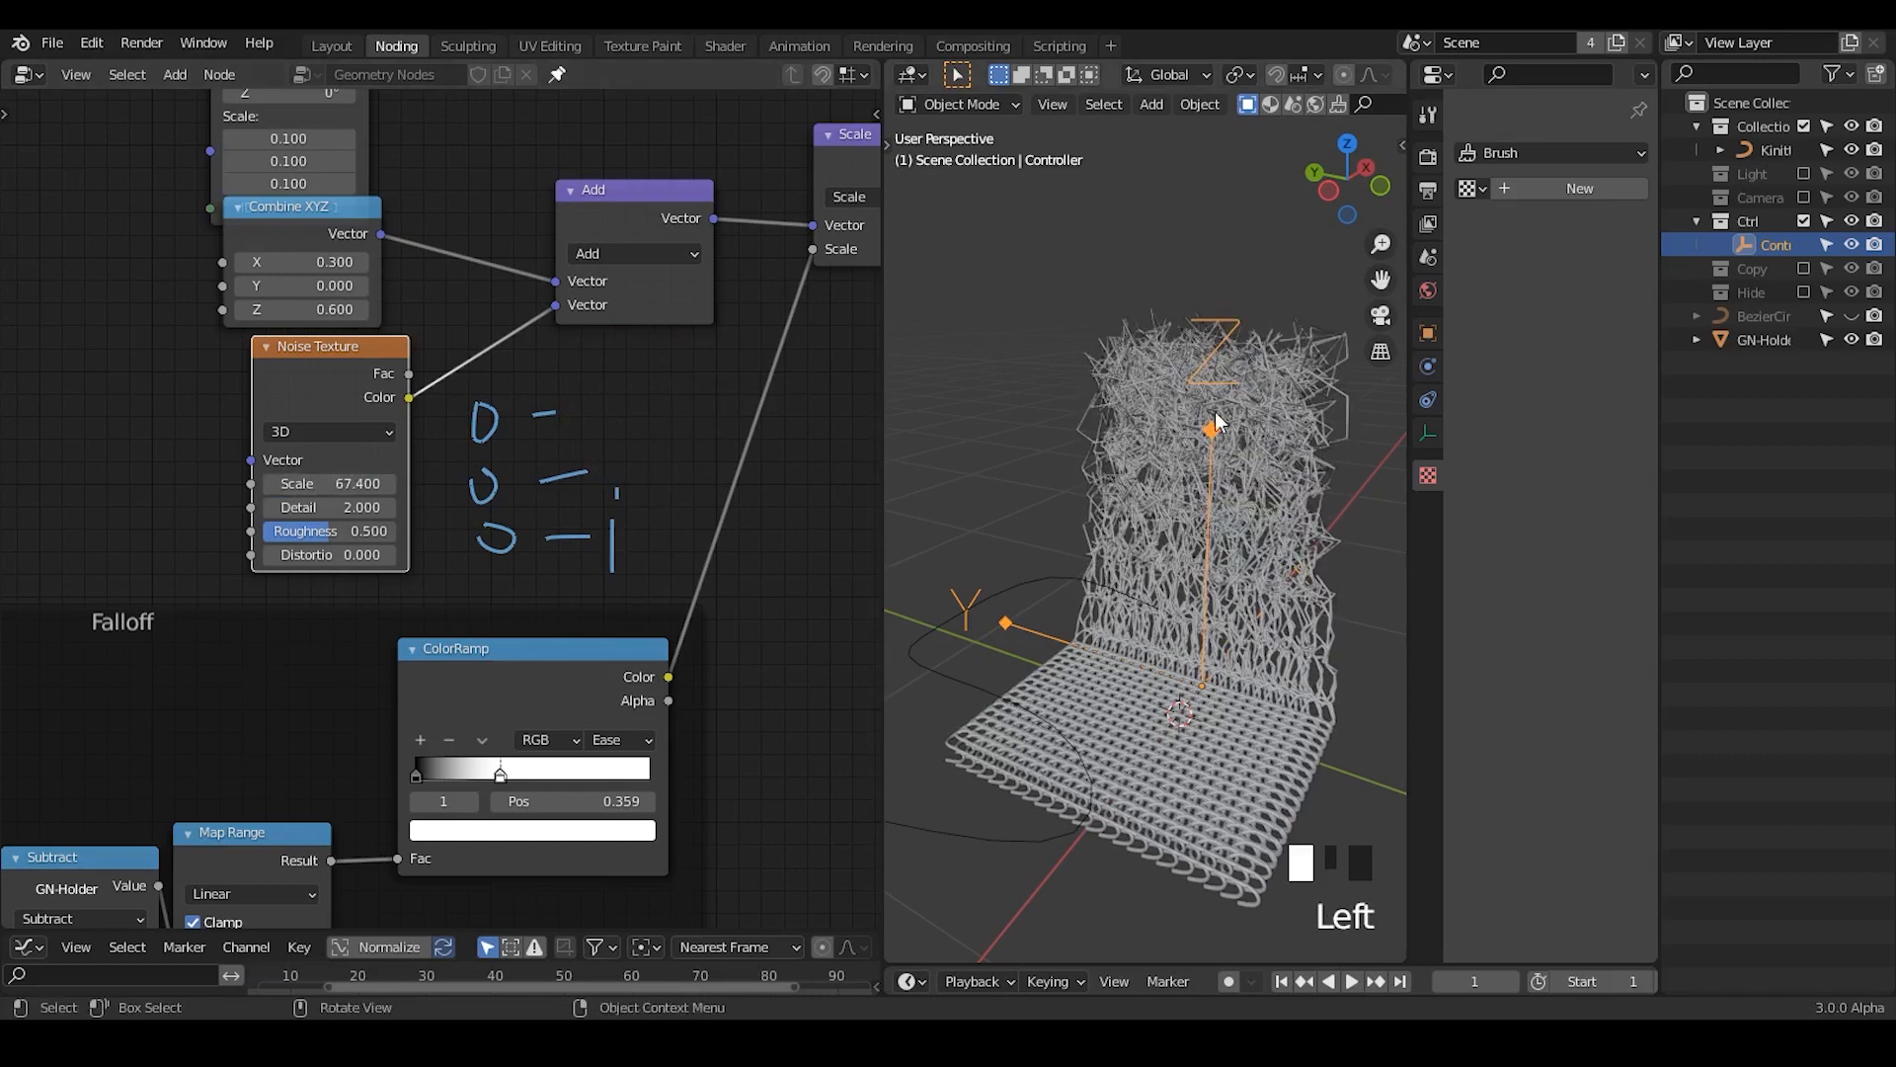
click(331, 483)
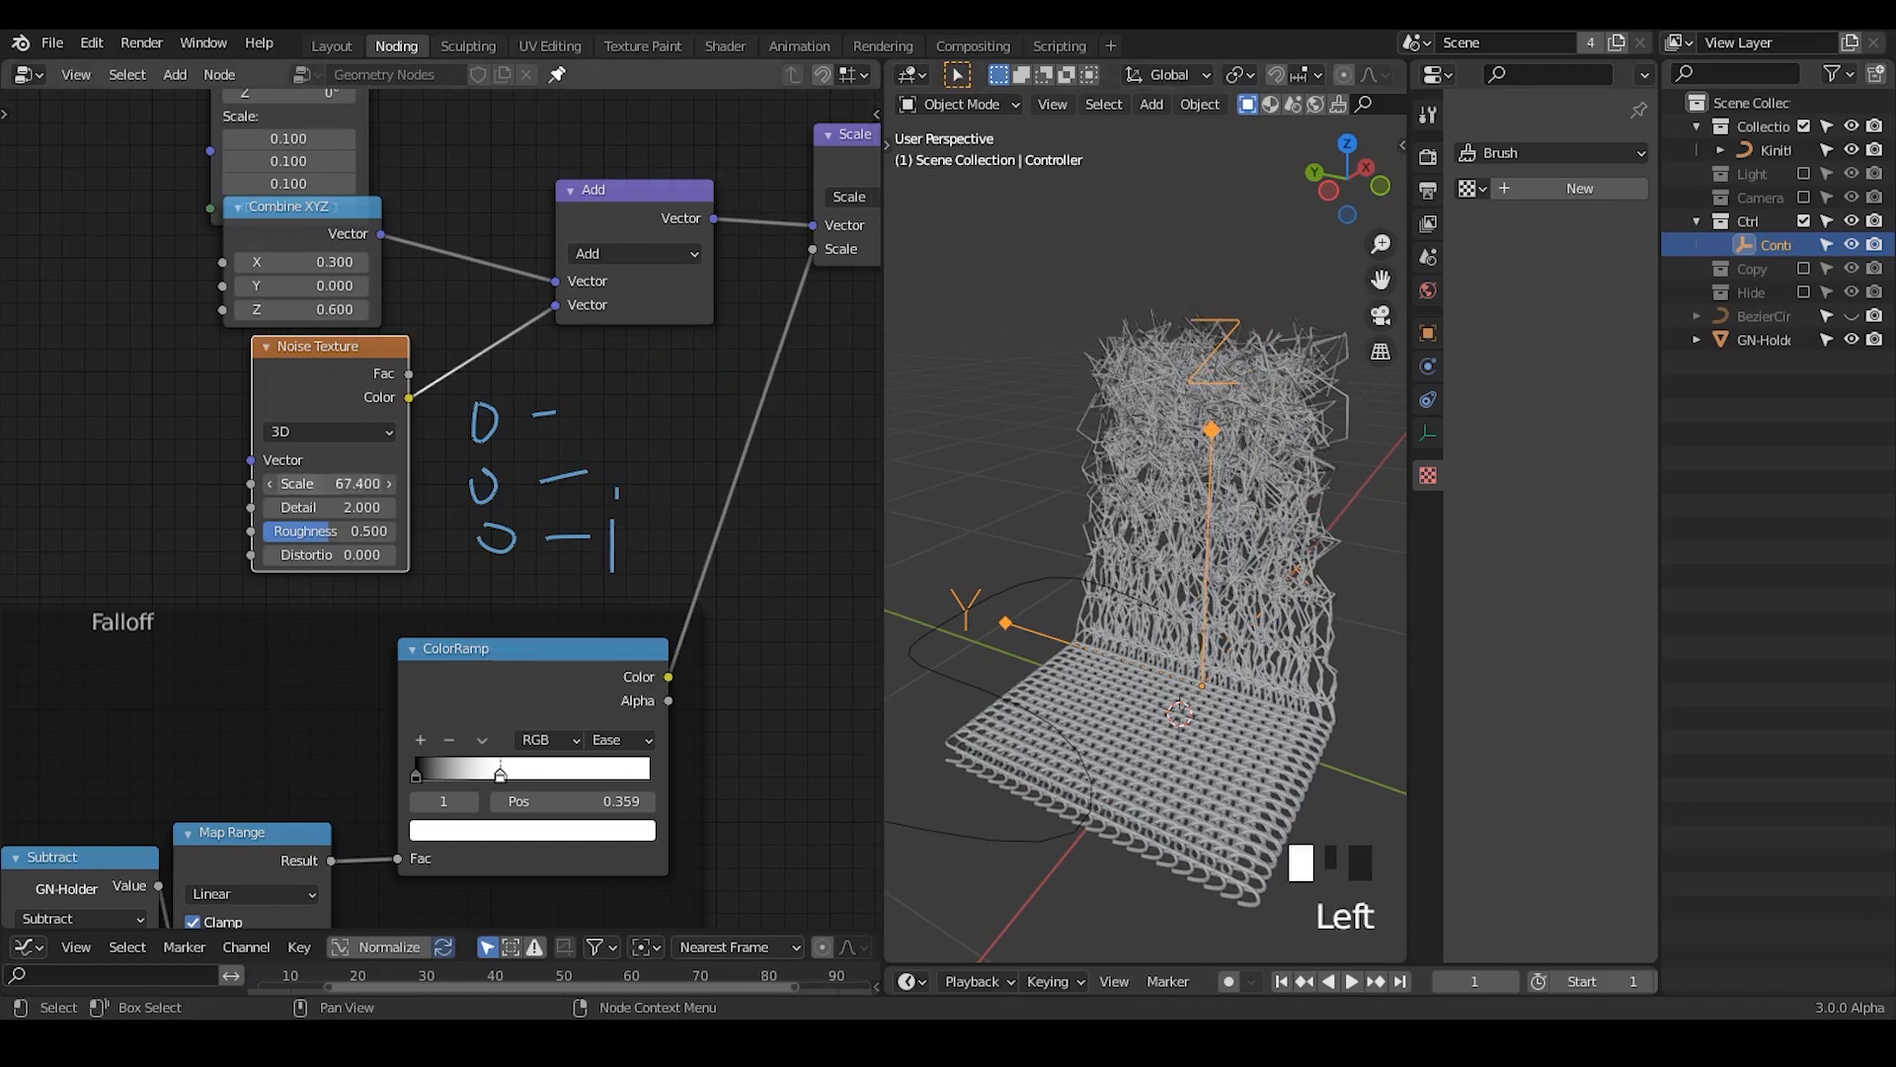
click(504, 479)
click(314, 482)
text(2)
click(550, 449)
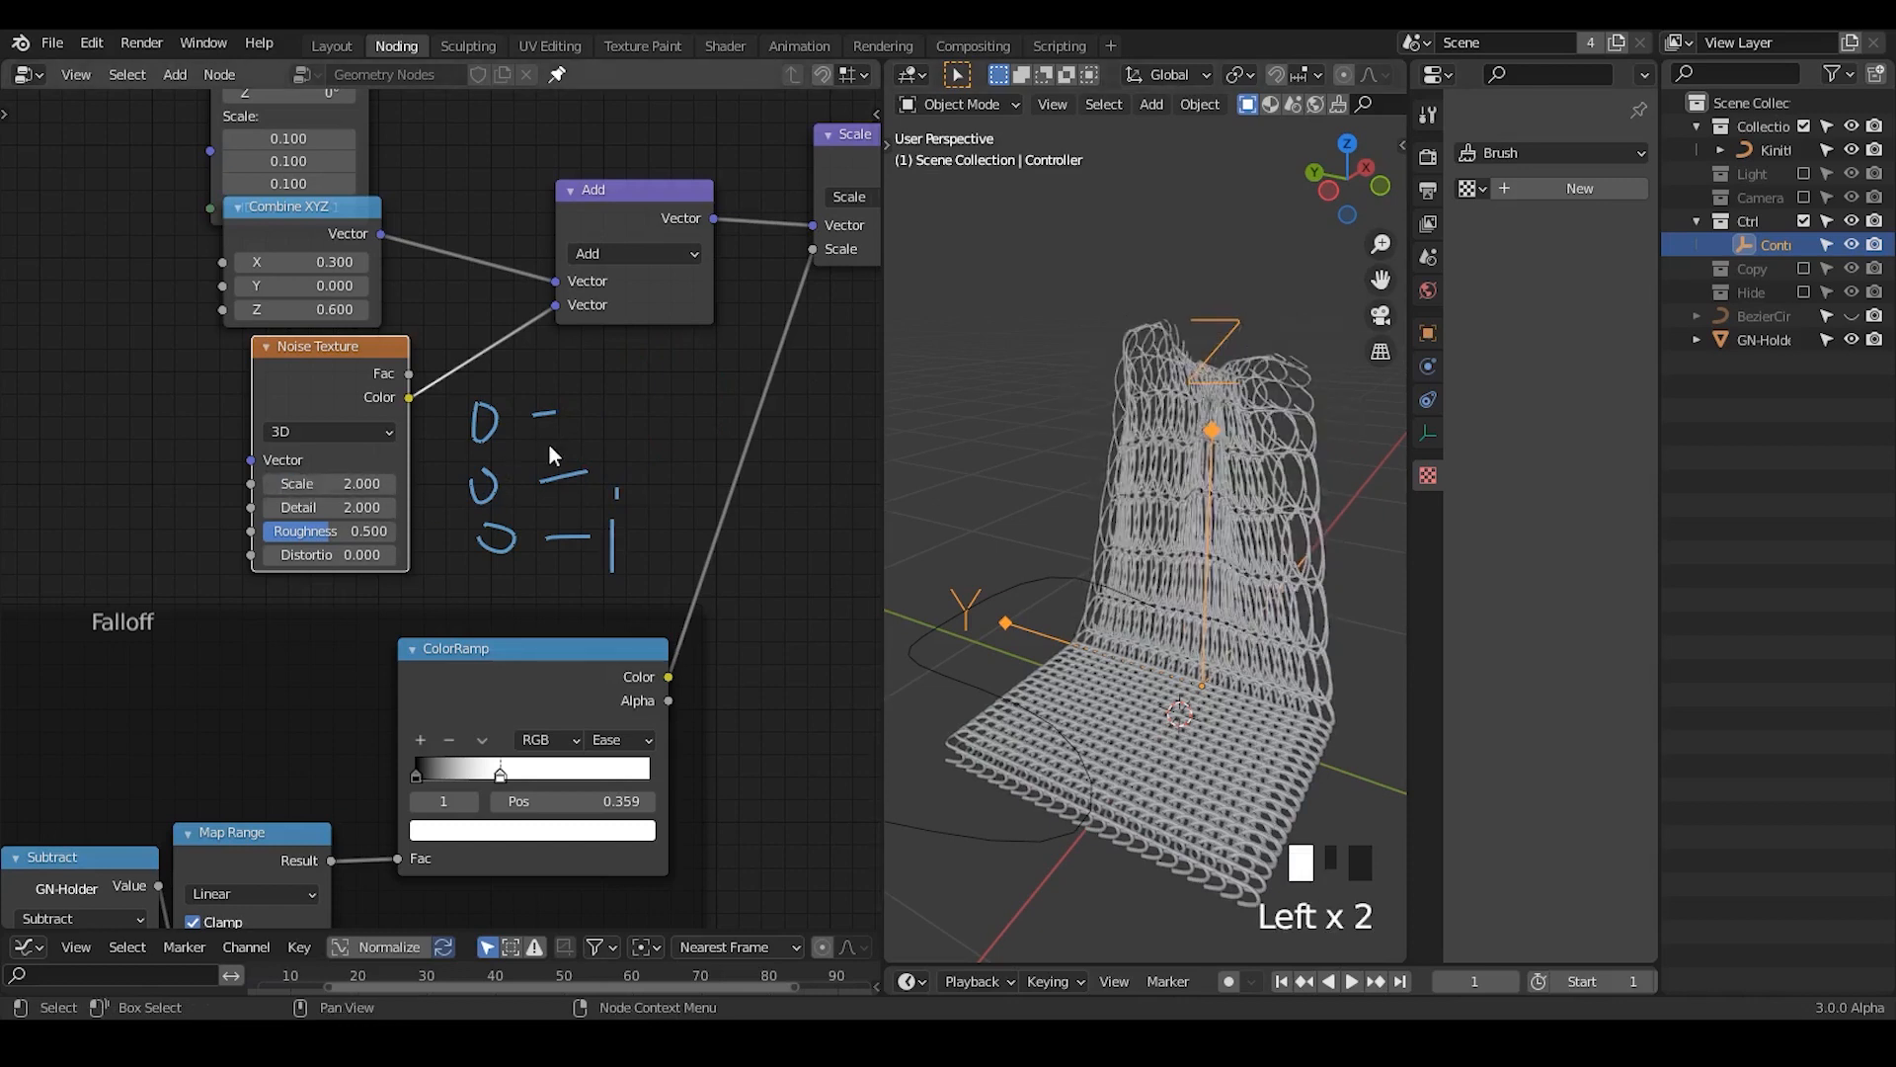
click(375, 481)
click(556, 459)
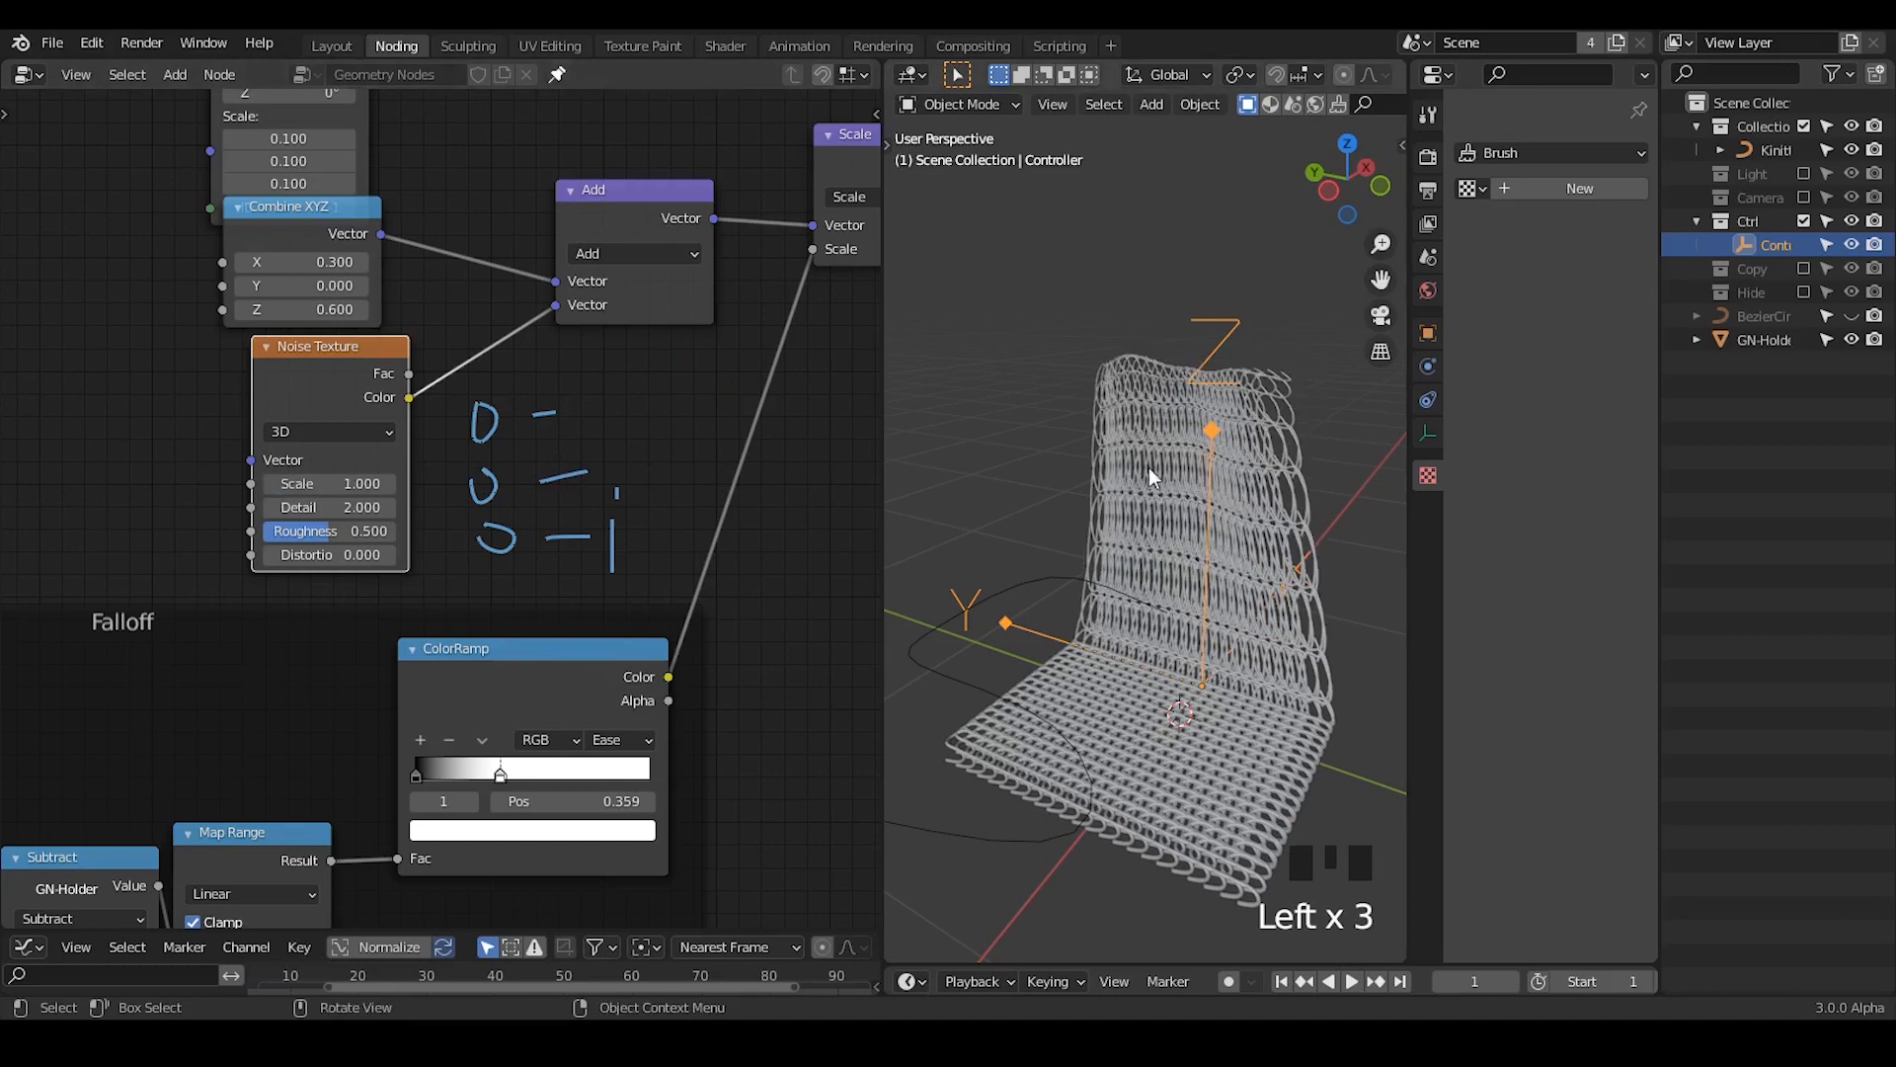
- Rearrange the Noise Texture, Combine XYZ and Add nodes and erase the annotations beside them
mouse_move(1084, 655)
middle_down()
mouse_move(1126, 642)
mouse_move(1087, 651)
middle_up()
drag(354, 381, 307, 390)
middle_drag(400, 281, 364, 493)
middle_drag(243, 242, 281, 344)
click(230, 174)
drag(265, 168, 264, 240)
middle_drag(579, 683, 577, 516)
mouse_move(579, 524)
right_down()
mouse_move(529, 580)
mouse_move(529, 711)
mouse_move(583, 593)
right_up()
drag(642, 342, 668, 332)
- Insert a duplicated vector math node between Noise Texture and Add, switch it to Scale and set its Scale to 3.7
key(shift+d)
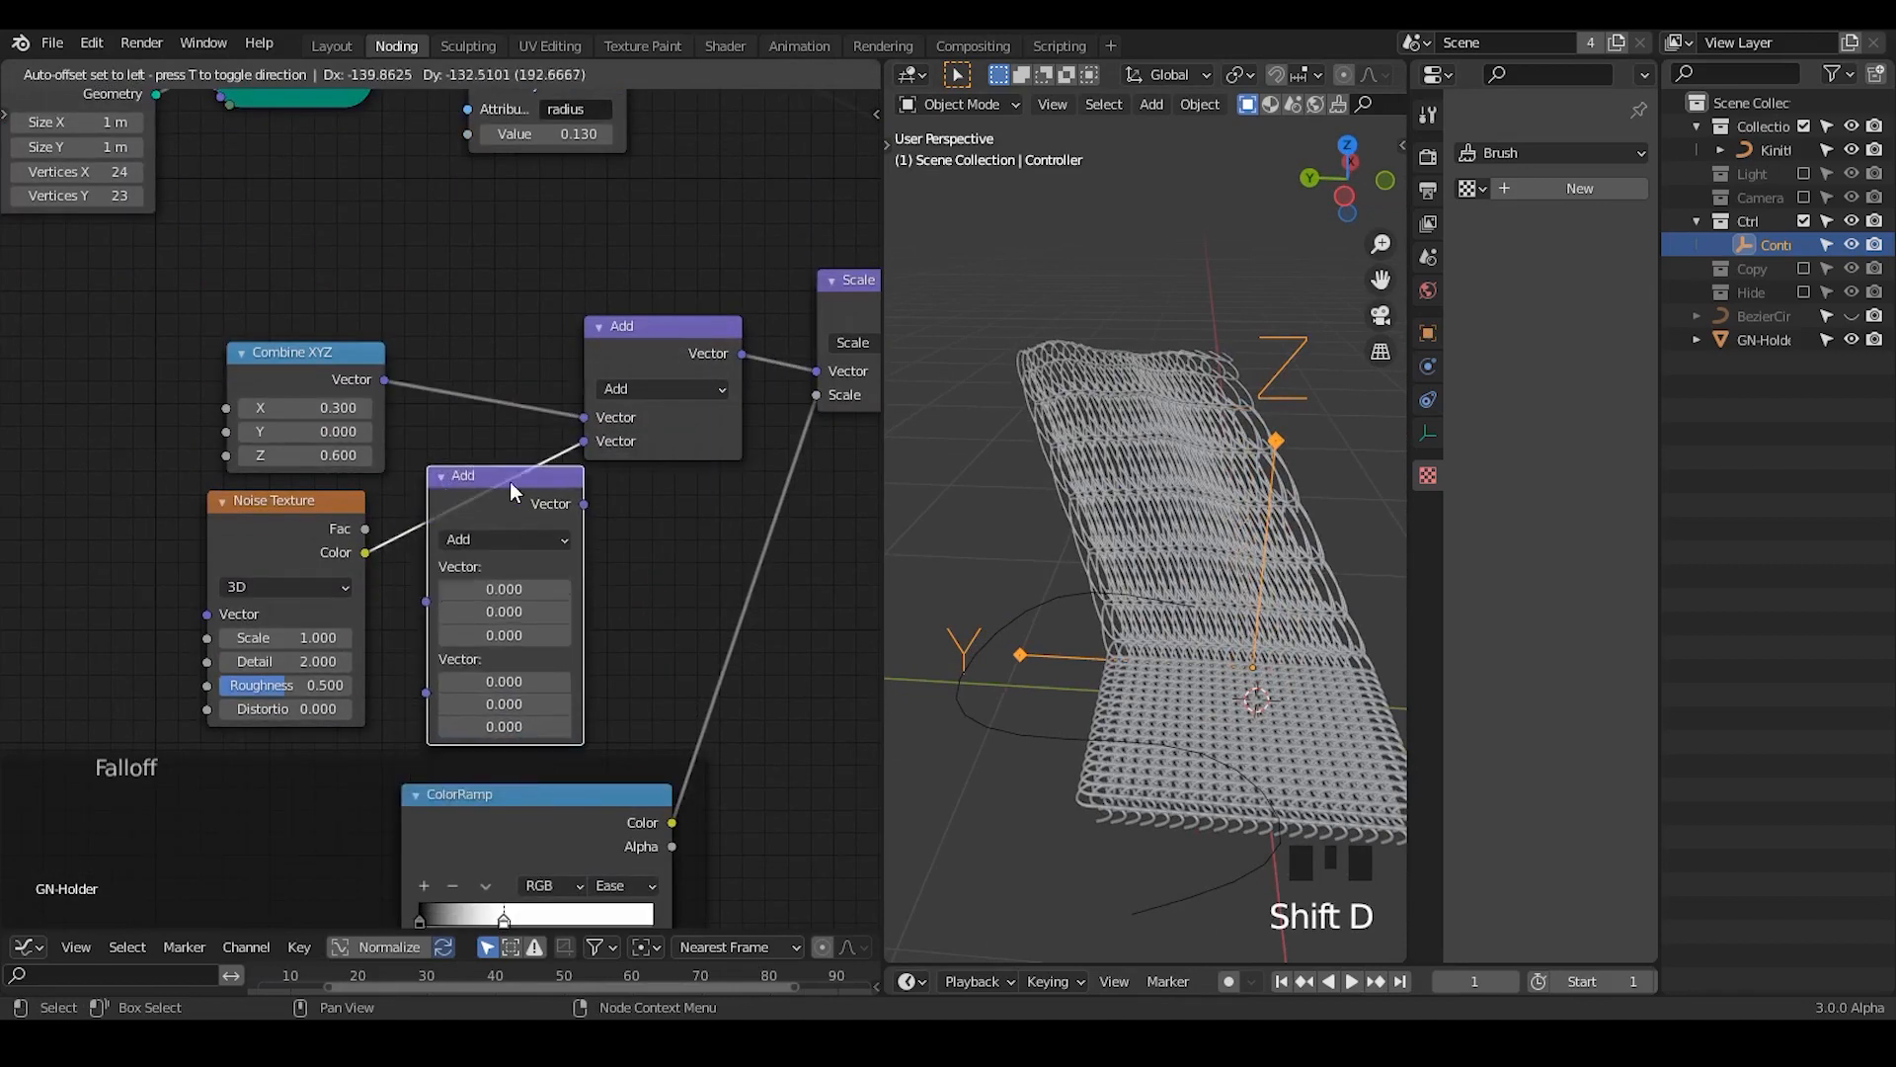
click(426, 482)
click(464, 539)
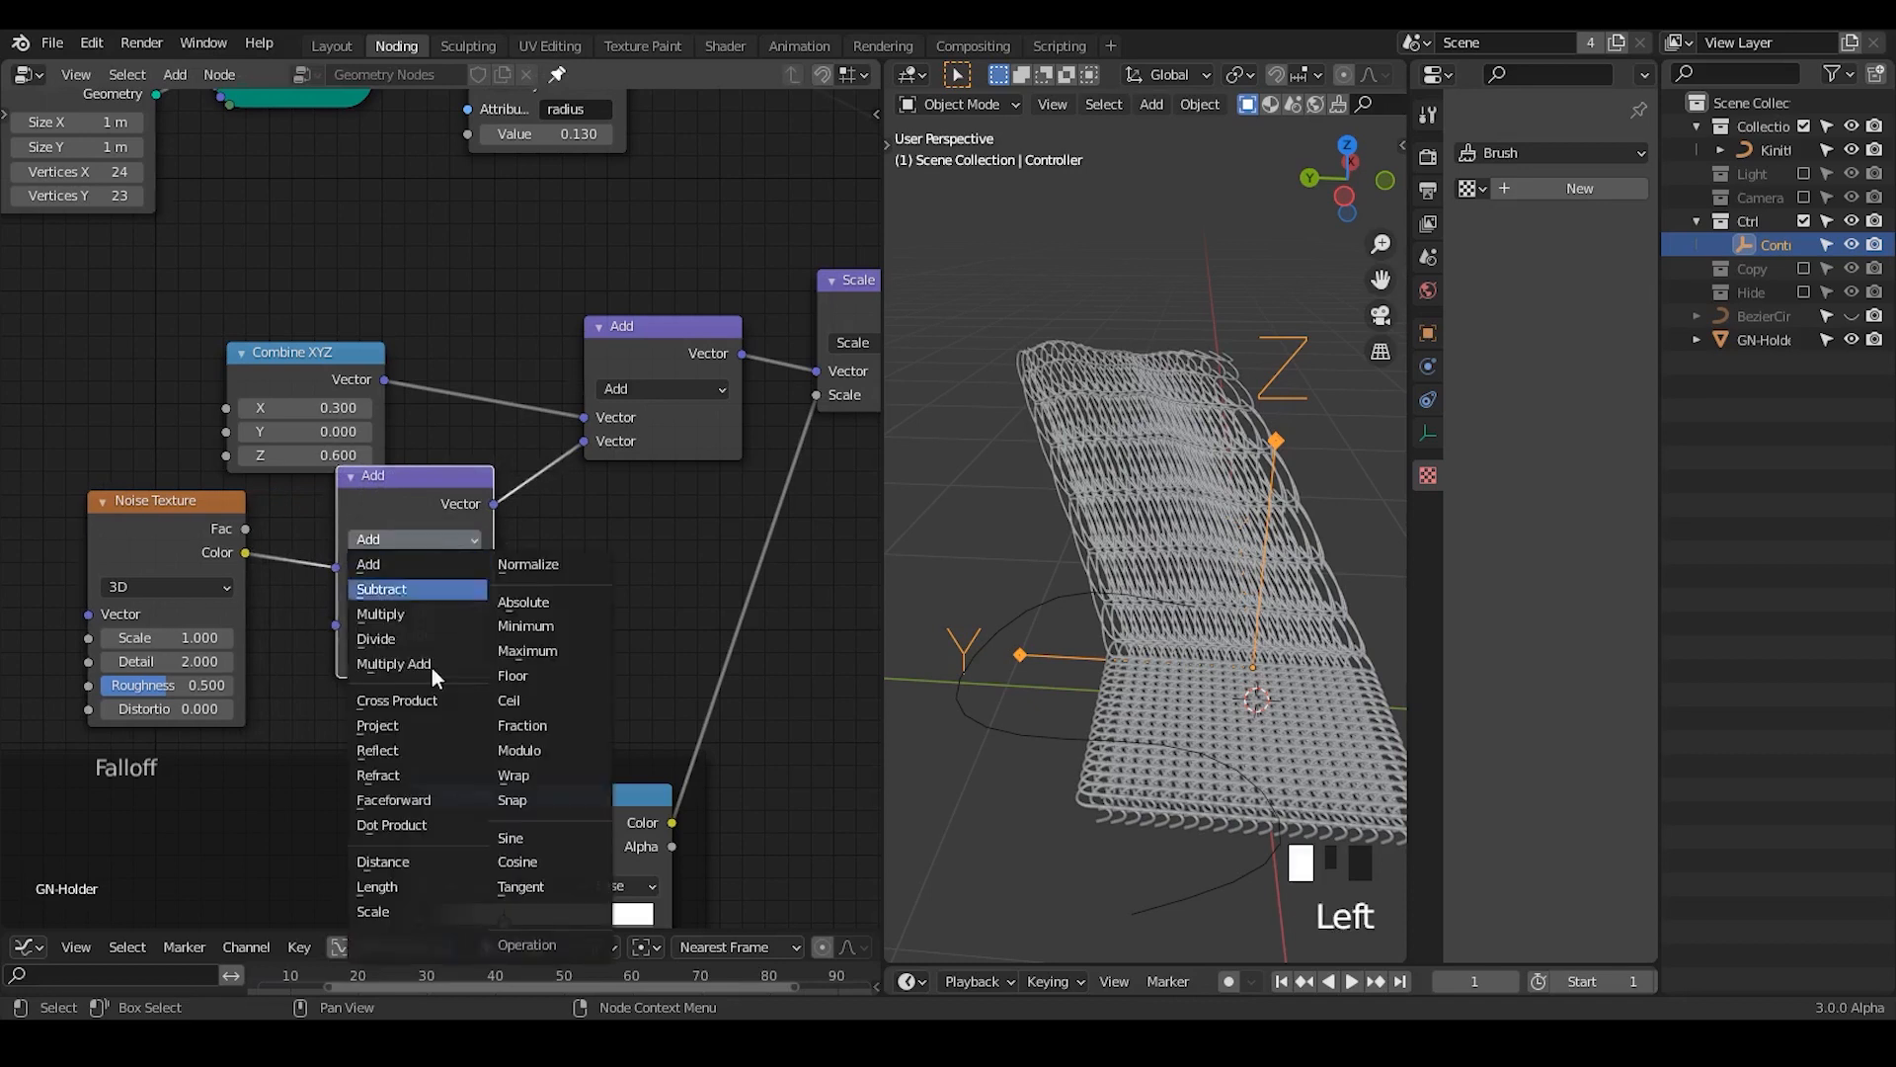
click(442, 909)
drag(409, 599, 488, 598)
drag(356, 486, 486, 472)
middle_drag(1276, 497, 1154, 469)
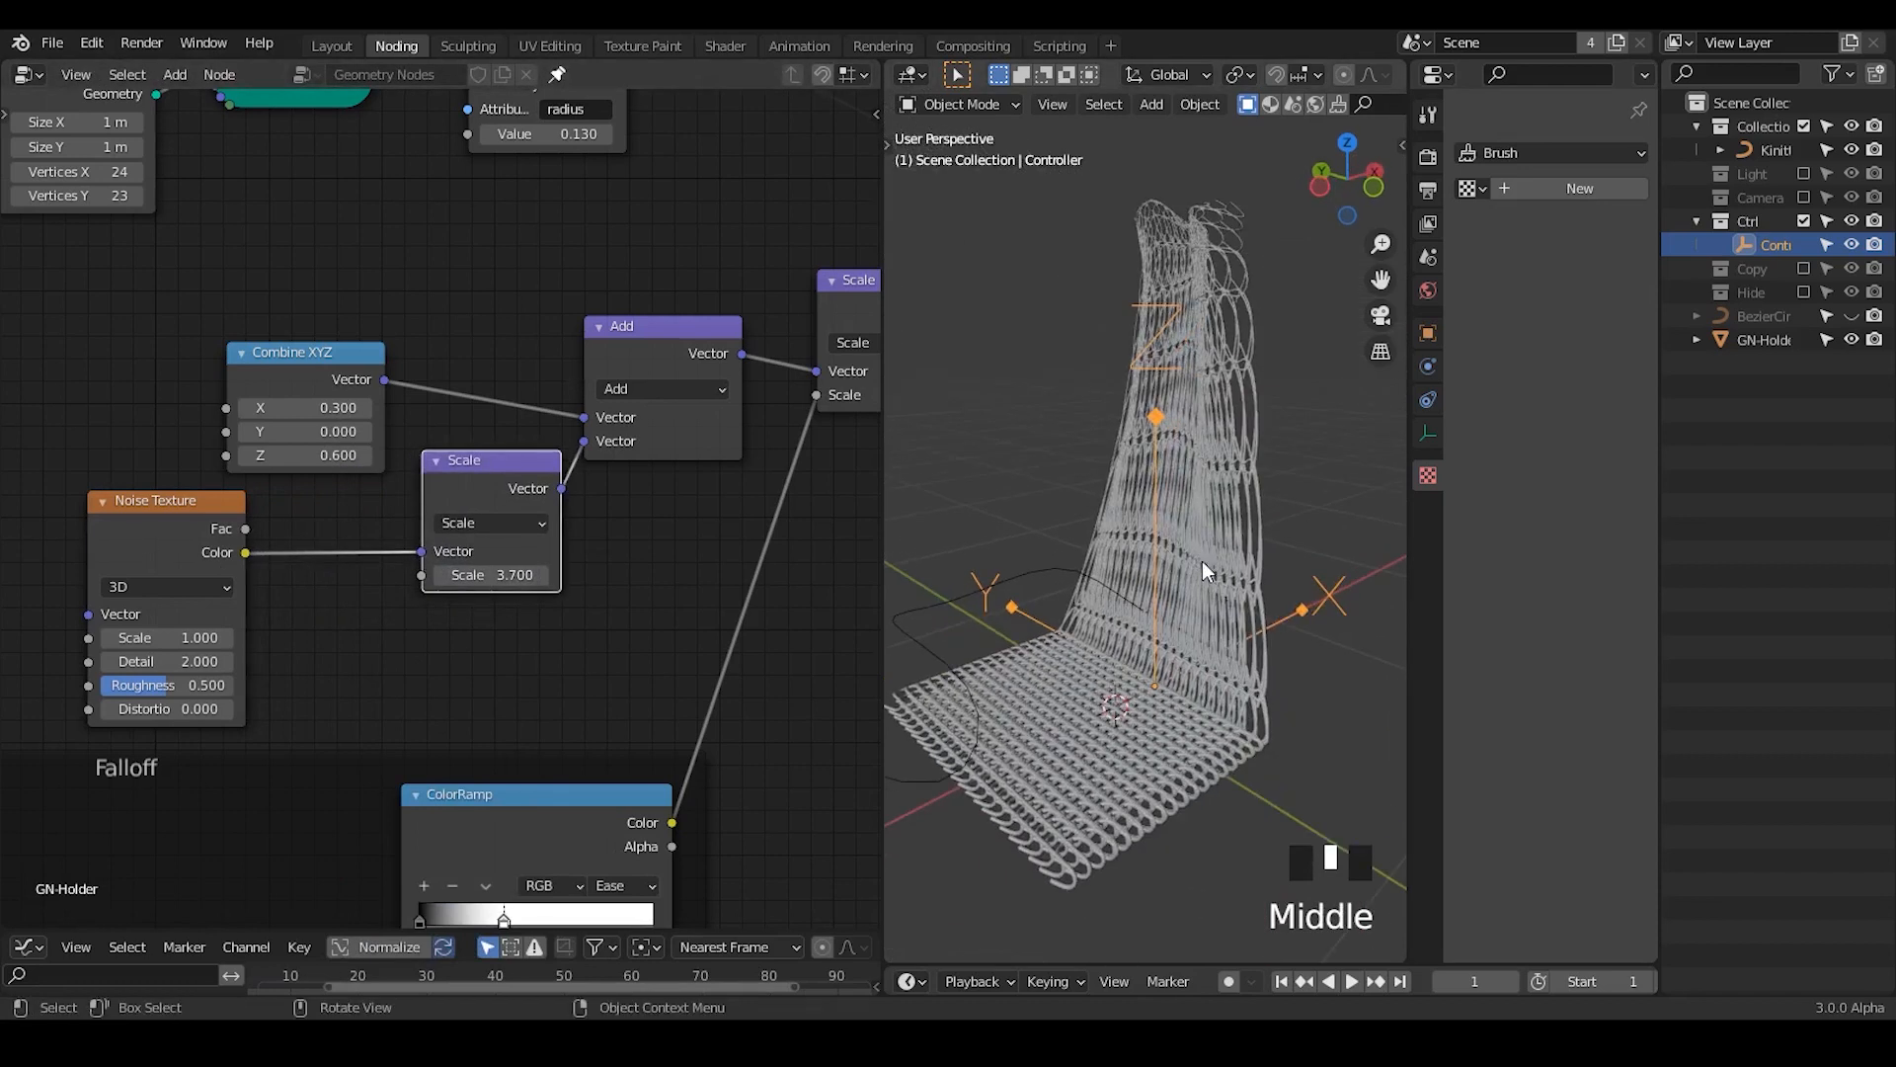
- Tidy the positions of the Noise Texture, Combine XYZ and new Scale nodes in front of Add
drag(164, 525, 239, 507)
drag(263, 375, 253, 329)
drag(419, 455, 381, 436)
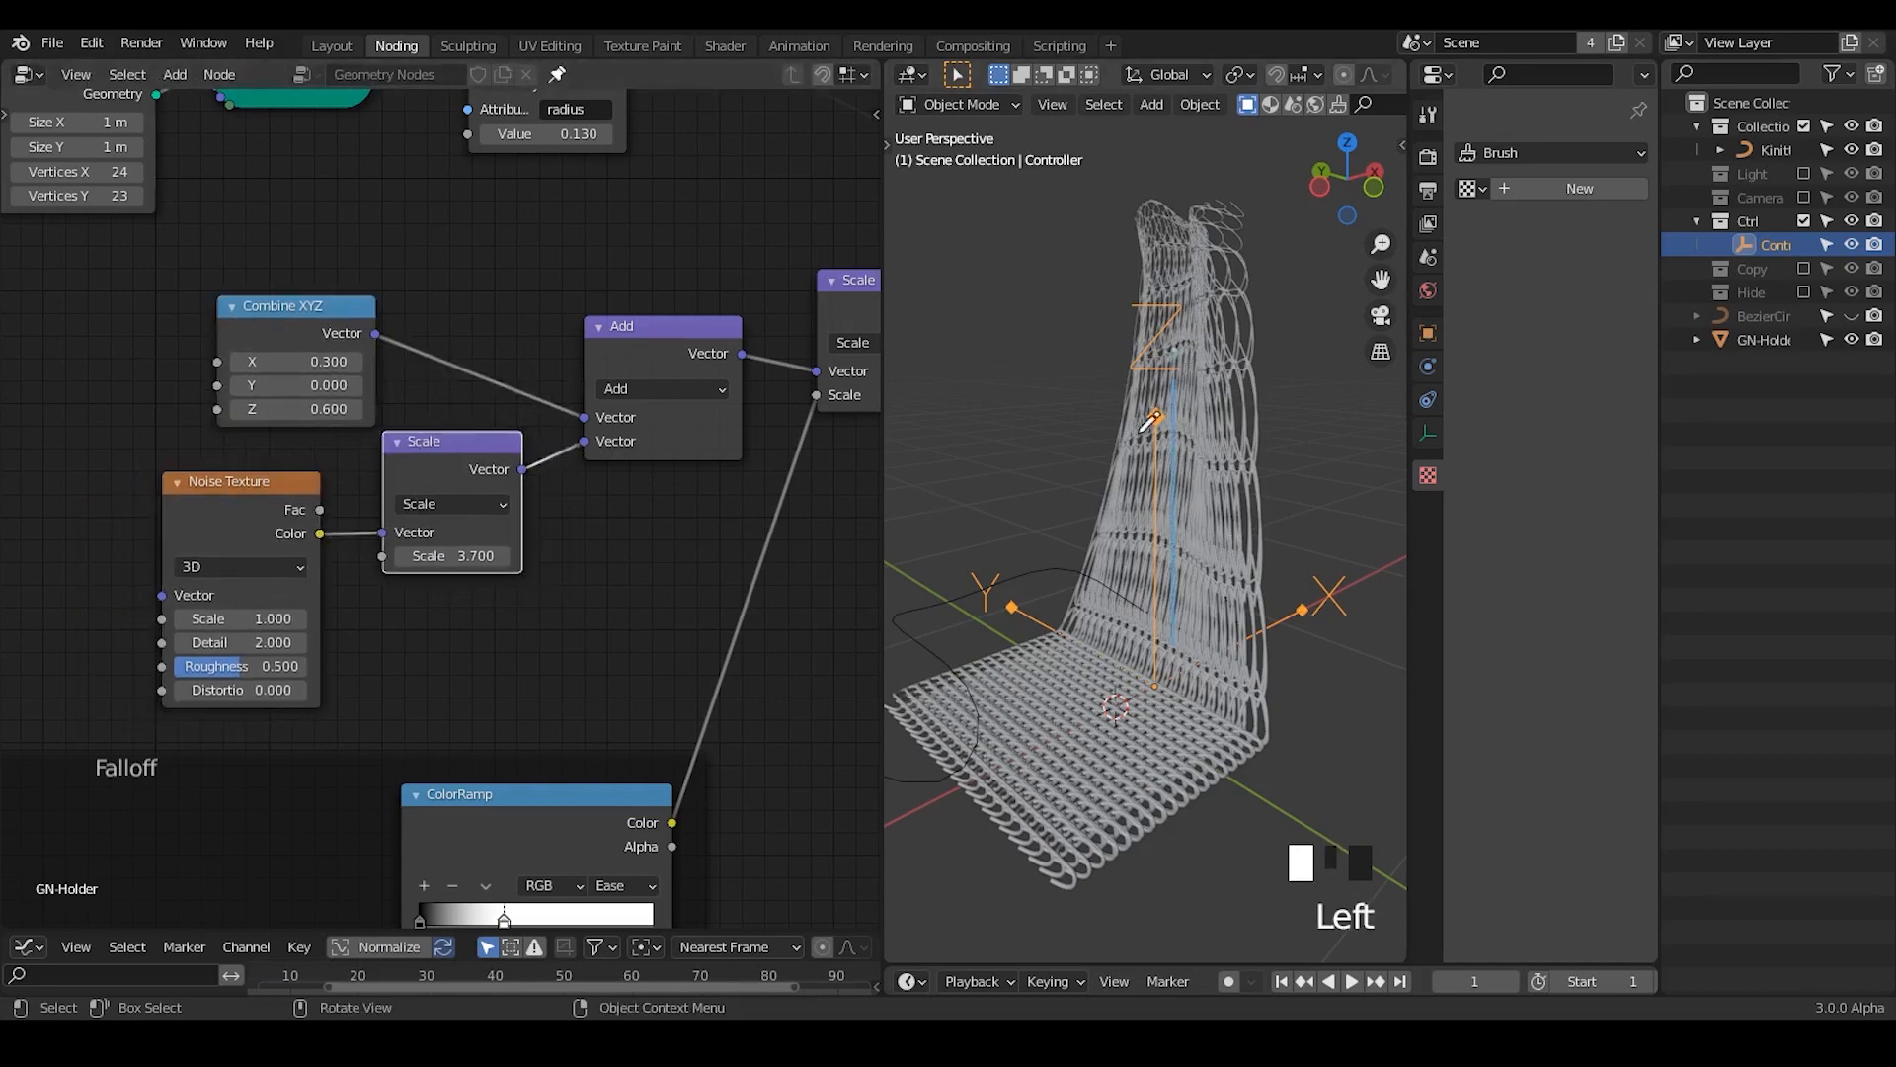
shift+middle_drag(1222, 407, 1161, 545)
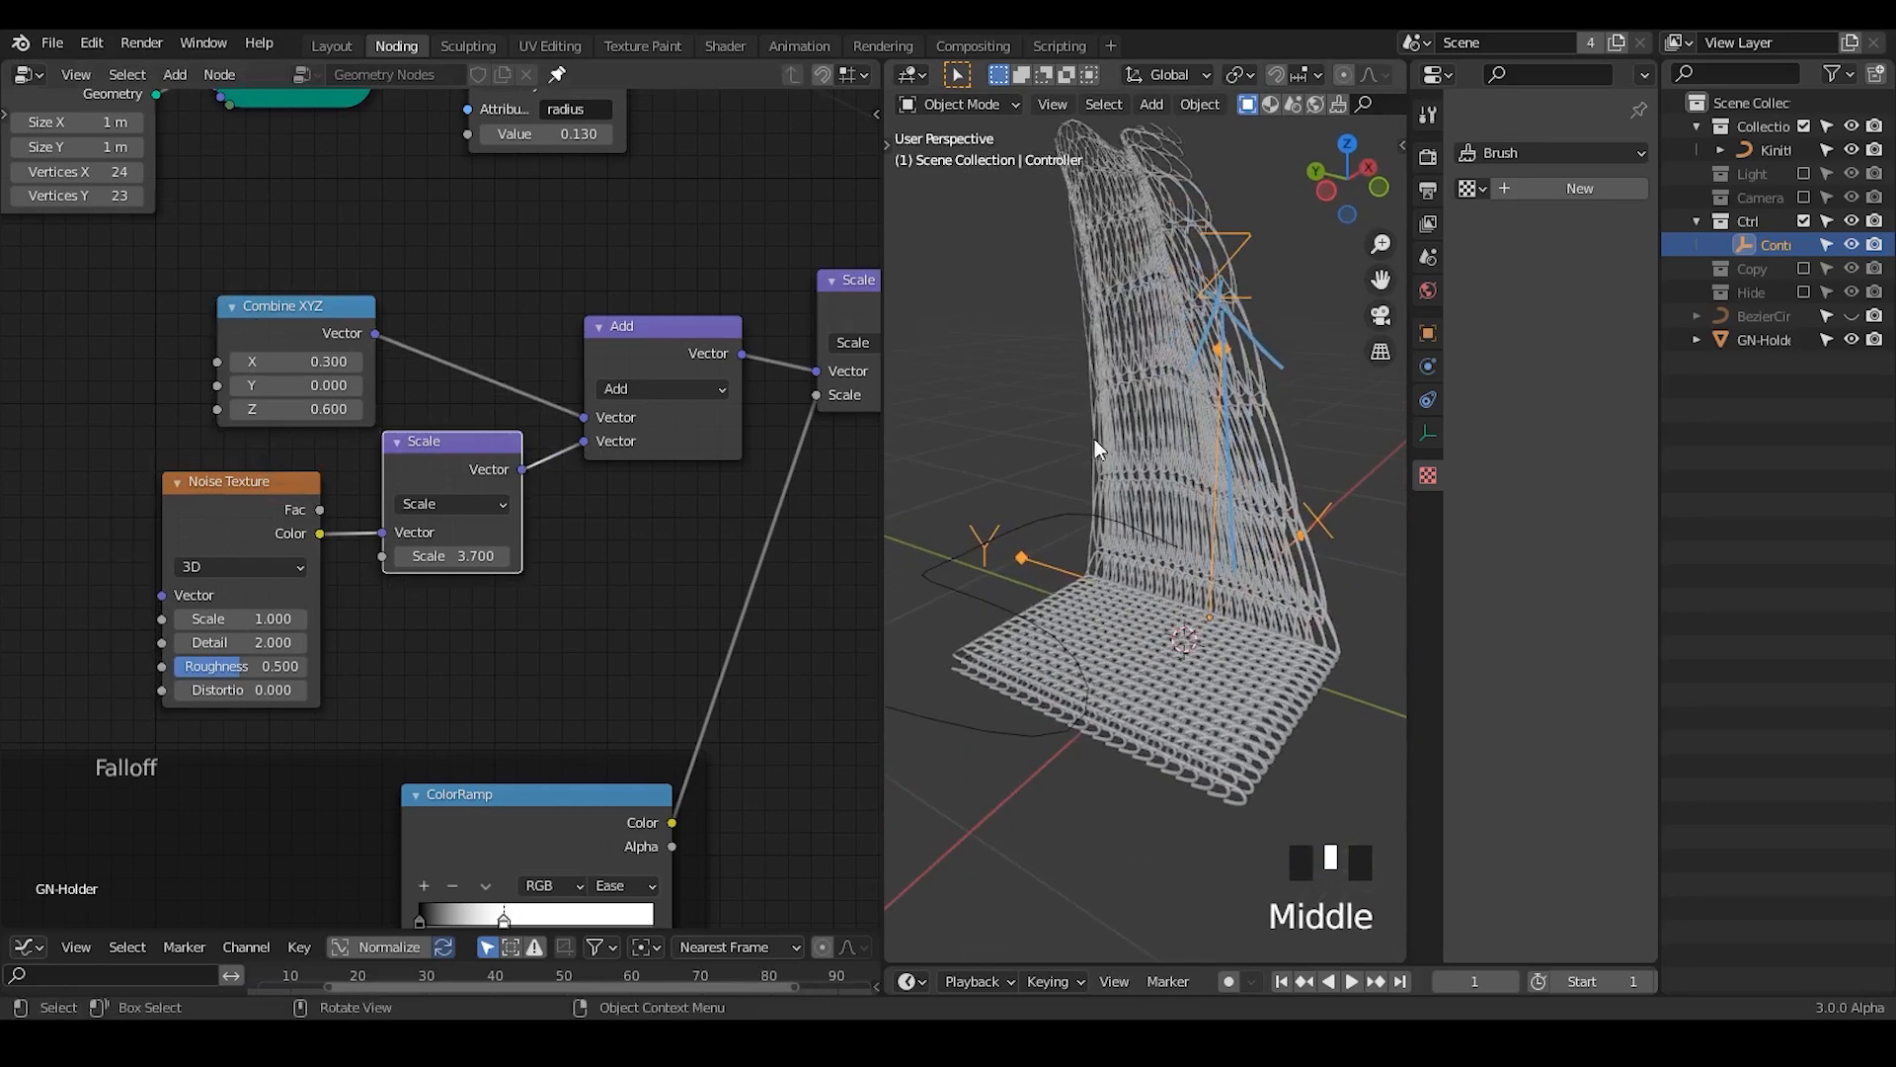
ctrl+middle_drag(635, 635, 669, 536)
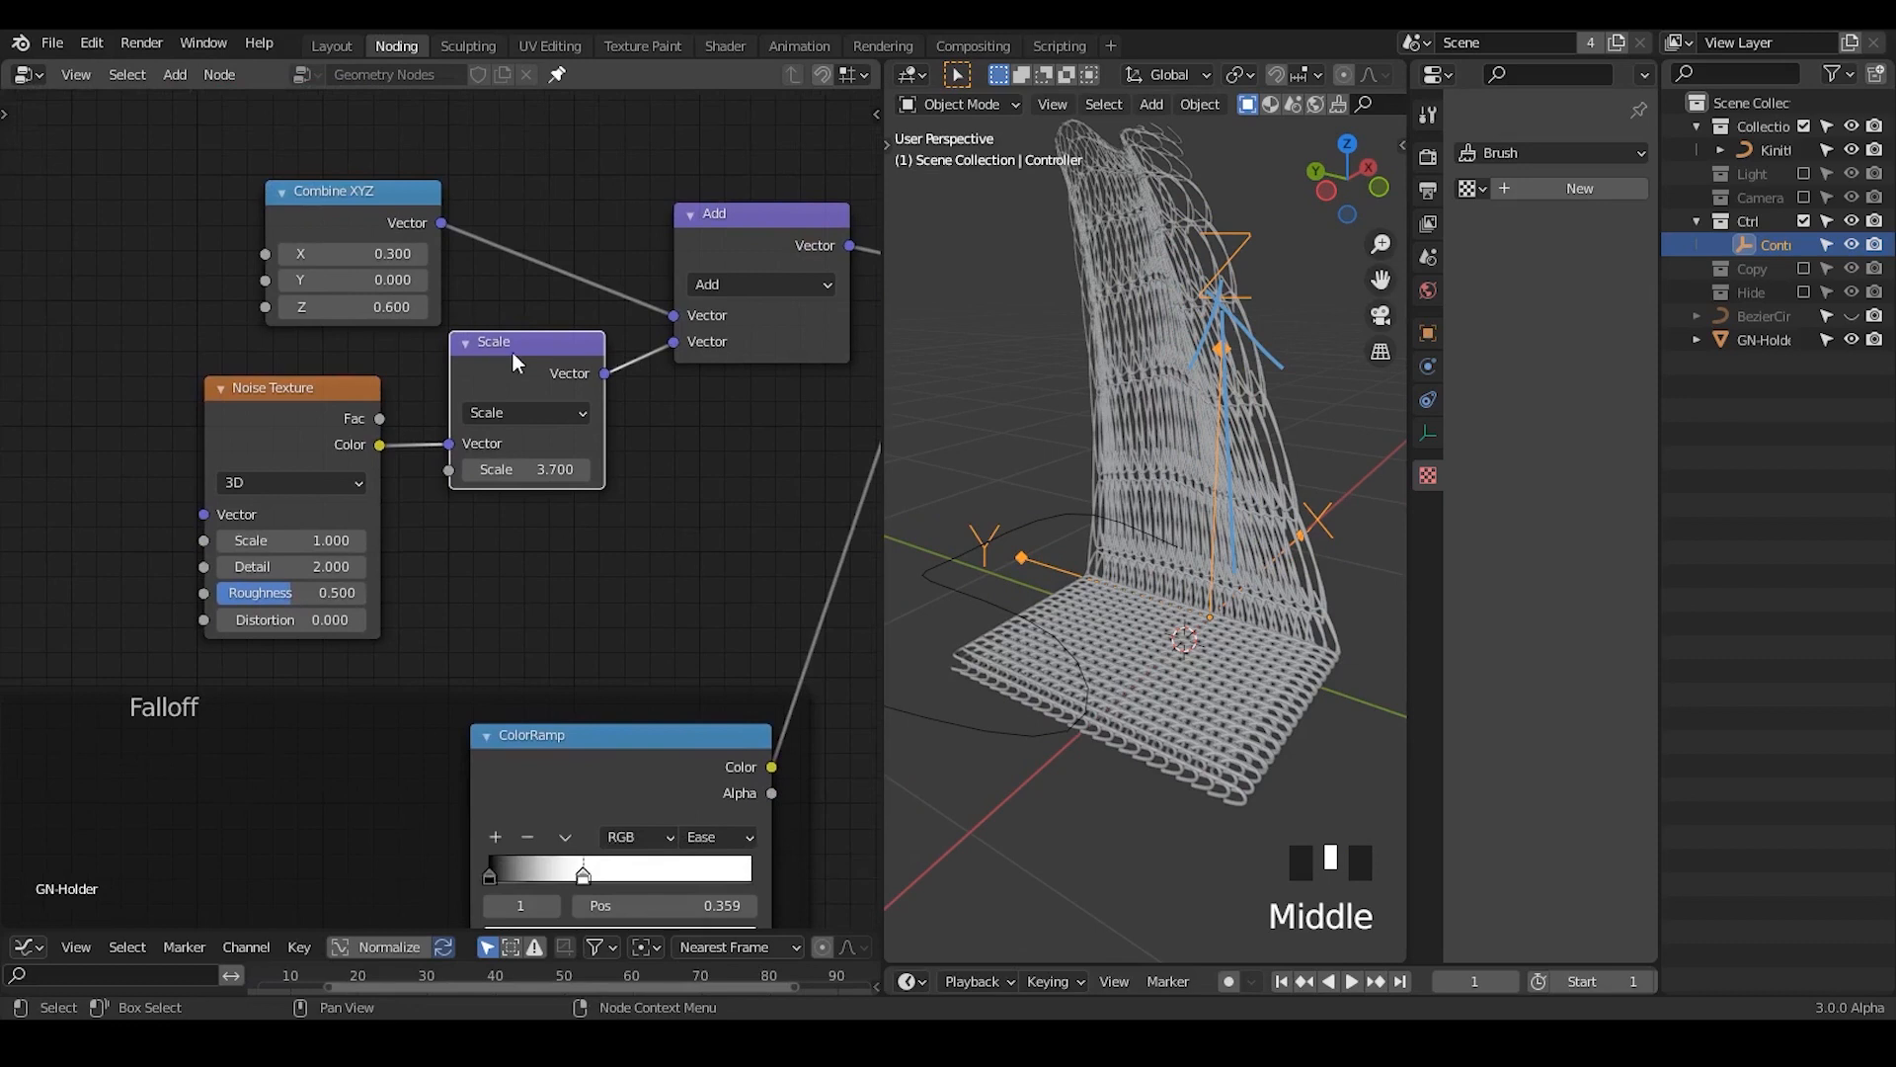
- Select the knitted GN-Holder object and disable its Geometry Nodes modifier for viewport and render
click(1427, 333)
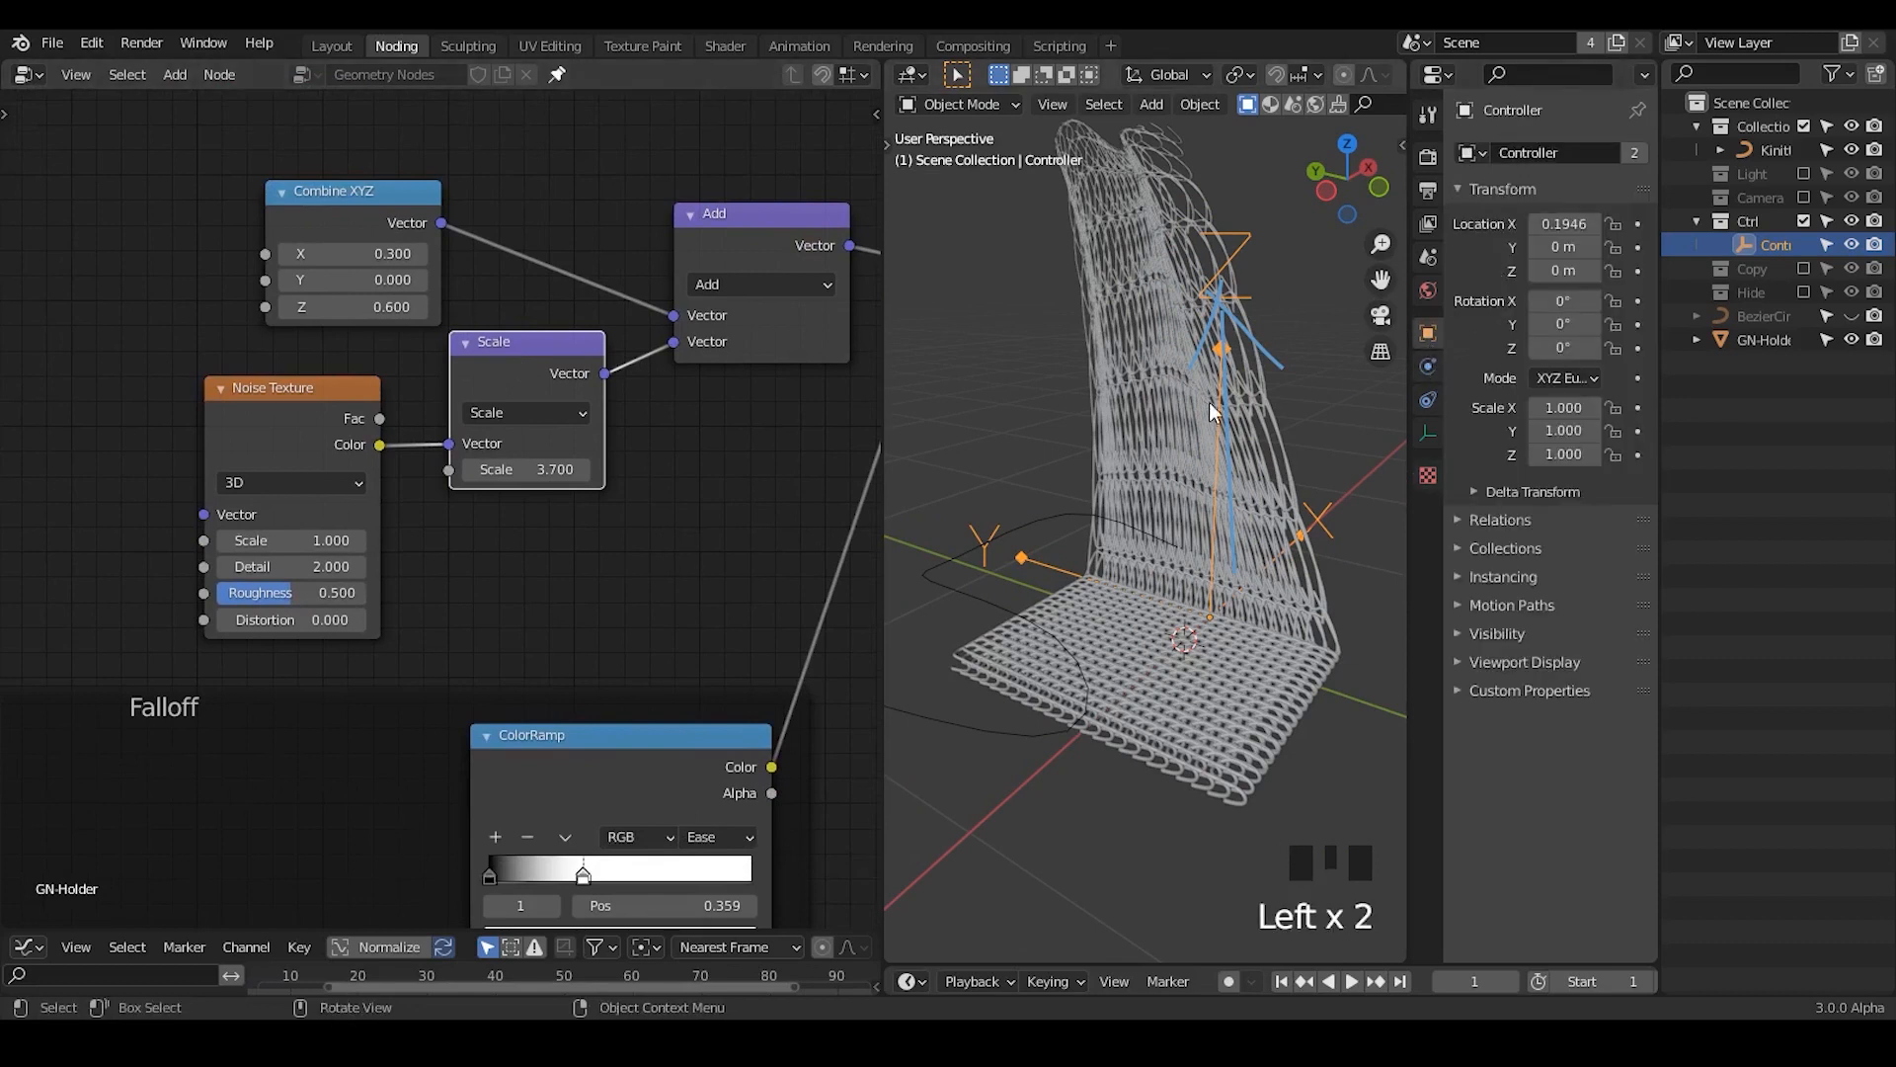
click(1260, 385)
click(1428, 367)
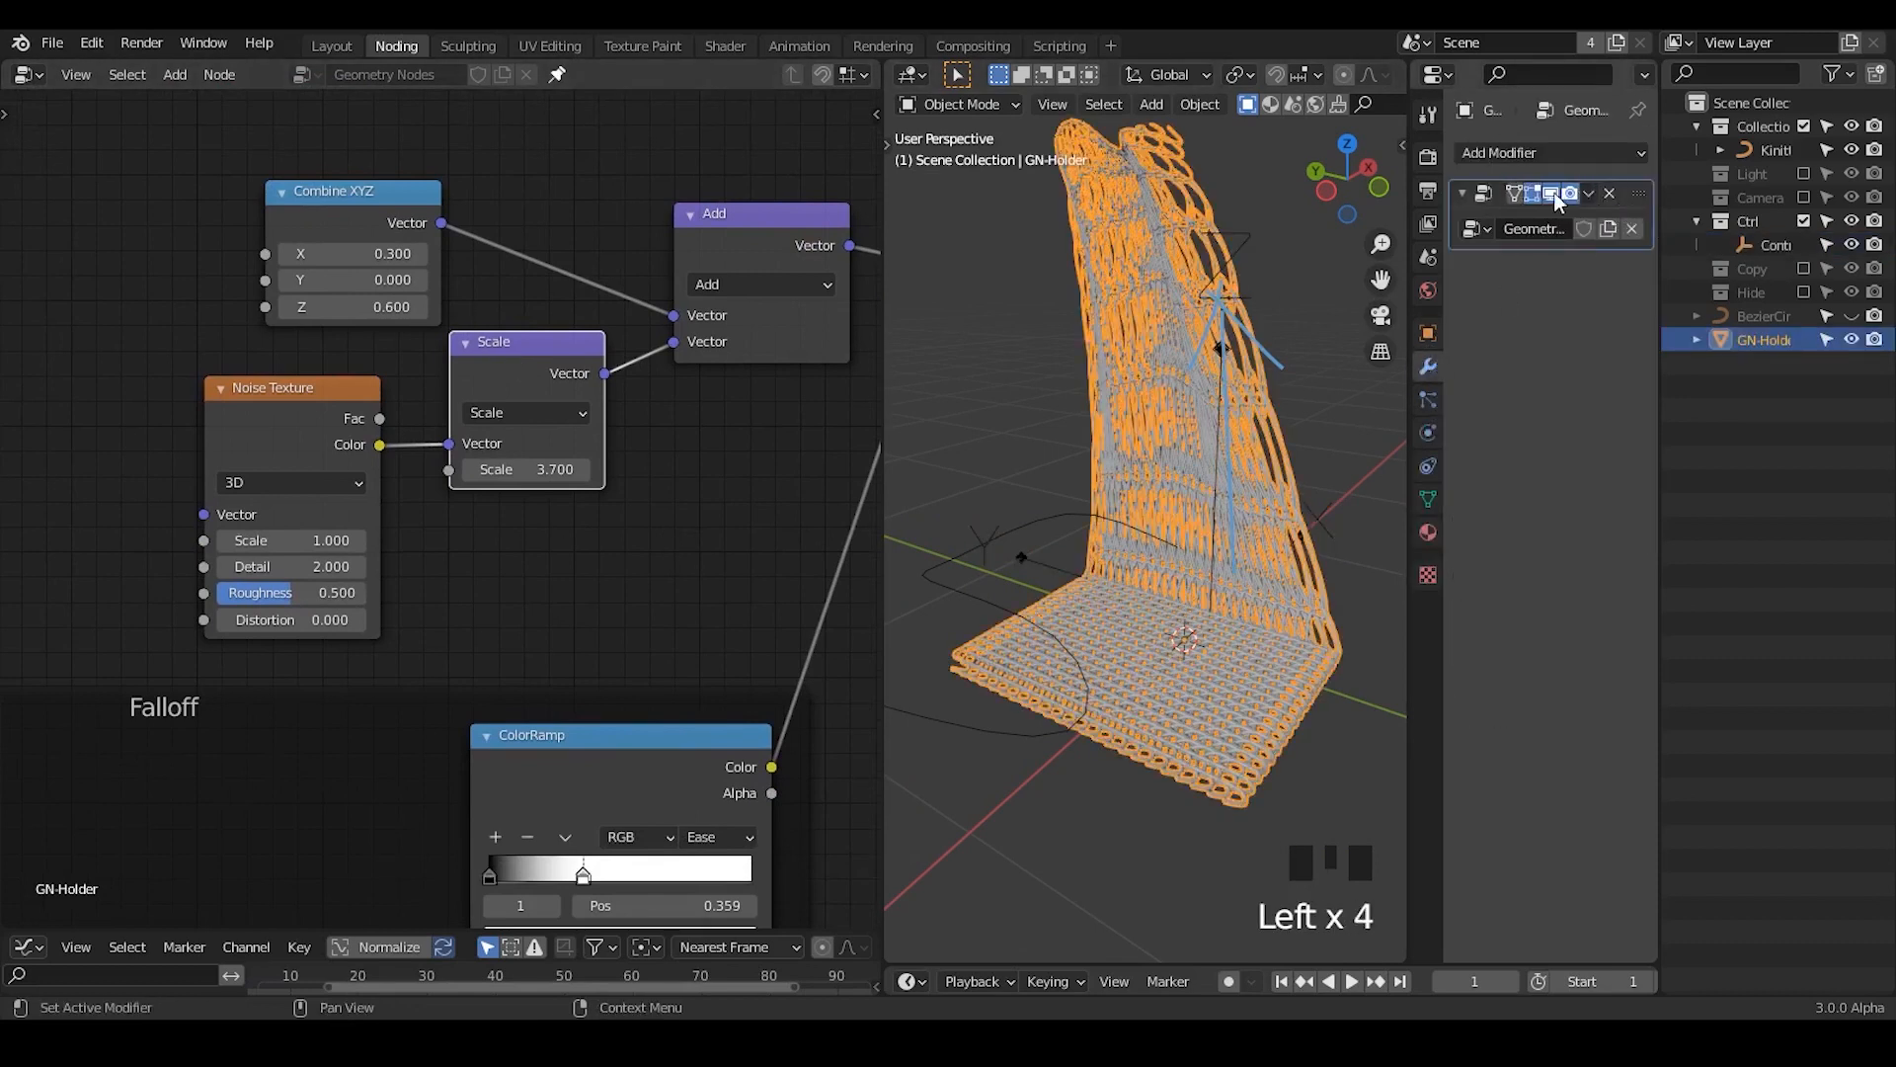
click(1567, 196)
click(1569, 189)
- Add a Displace modifier to GN-Holder, try its Midlevel setting and remove the modifier
click(1566, 154)
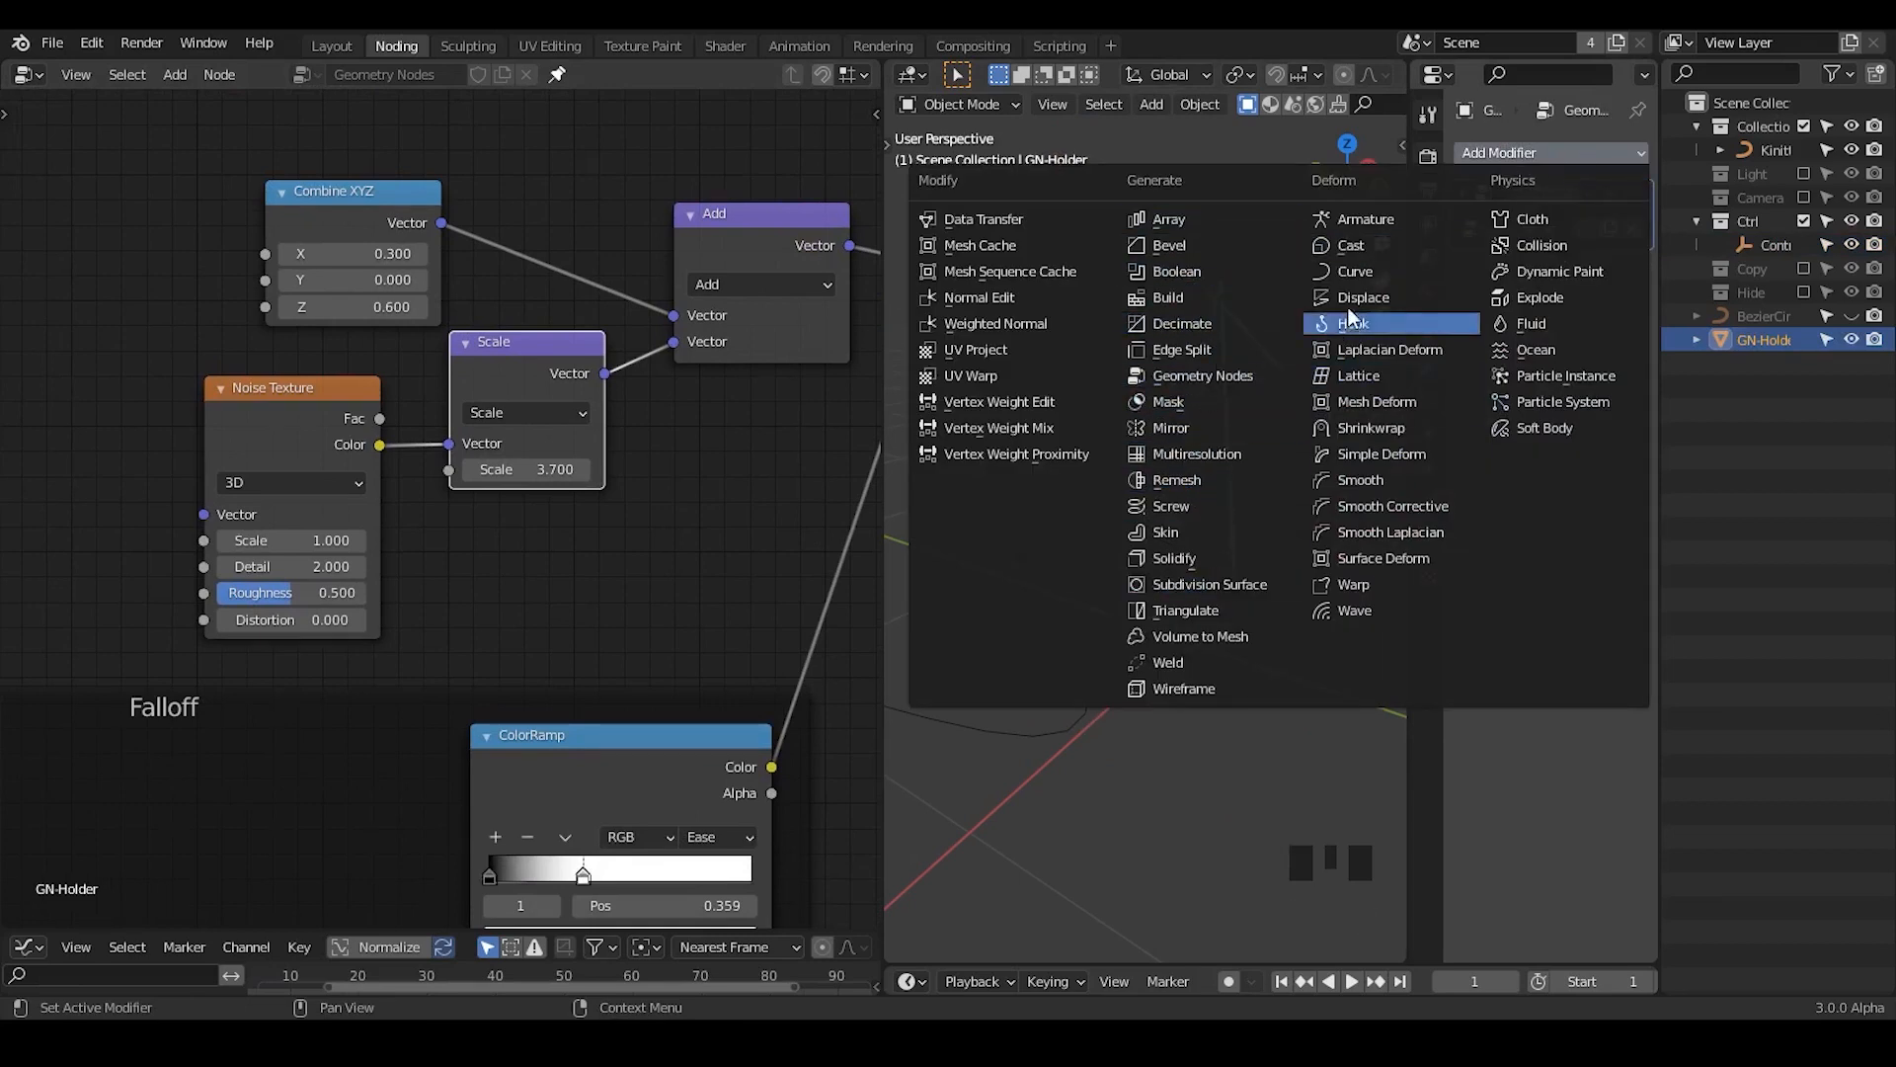
click(1394, 297)
drag(1576, 446, 1659, 446)
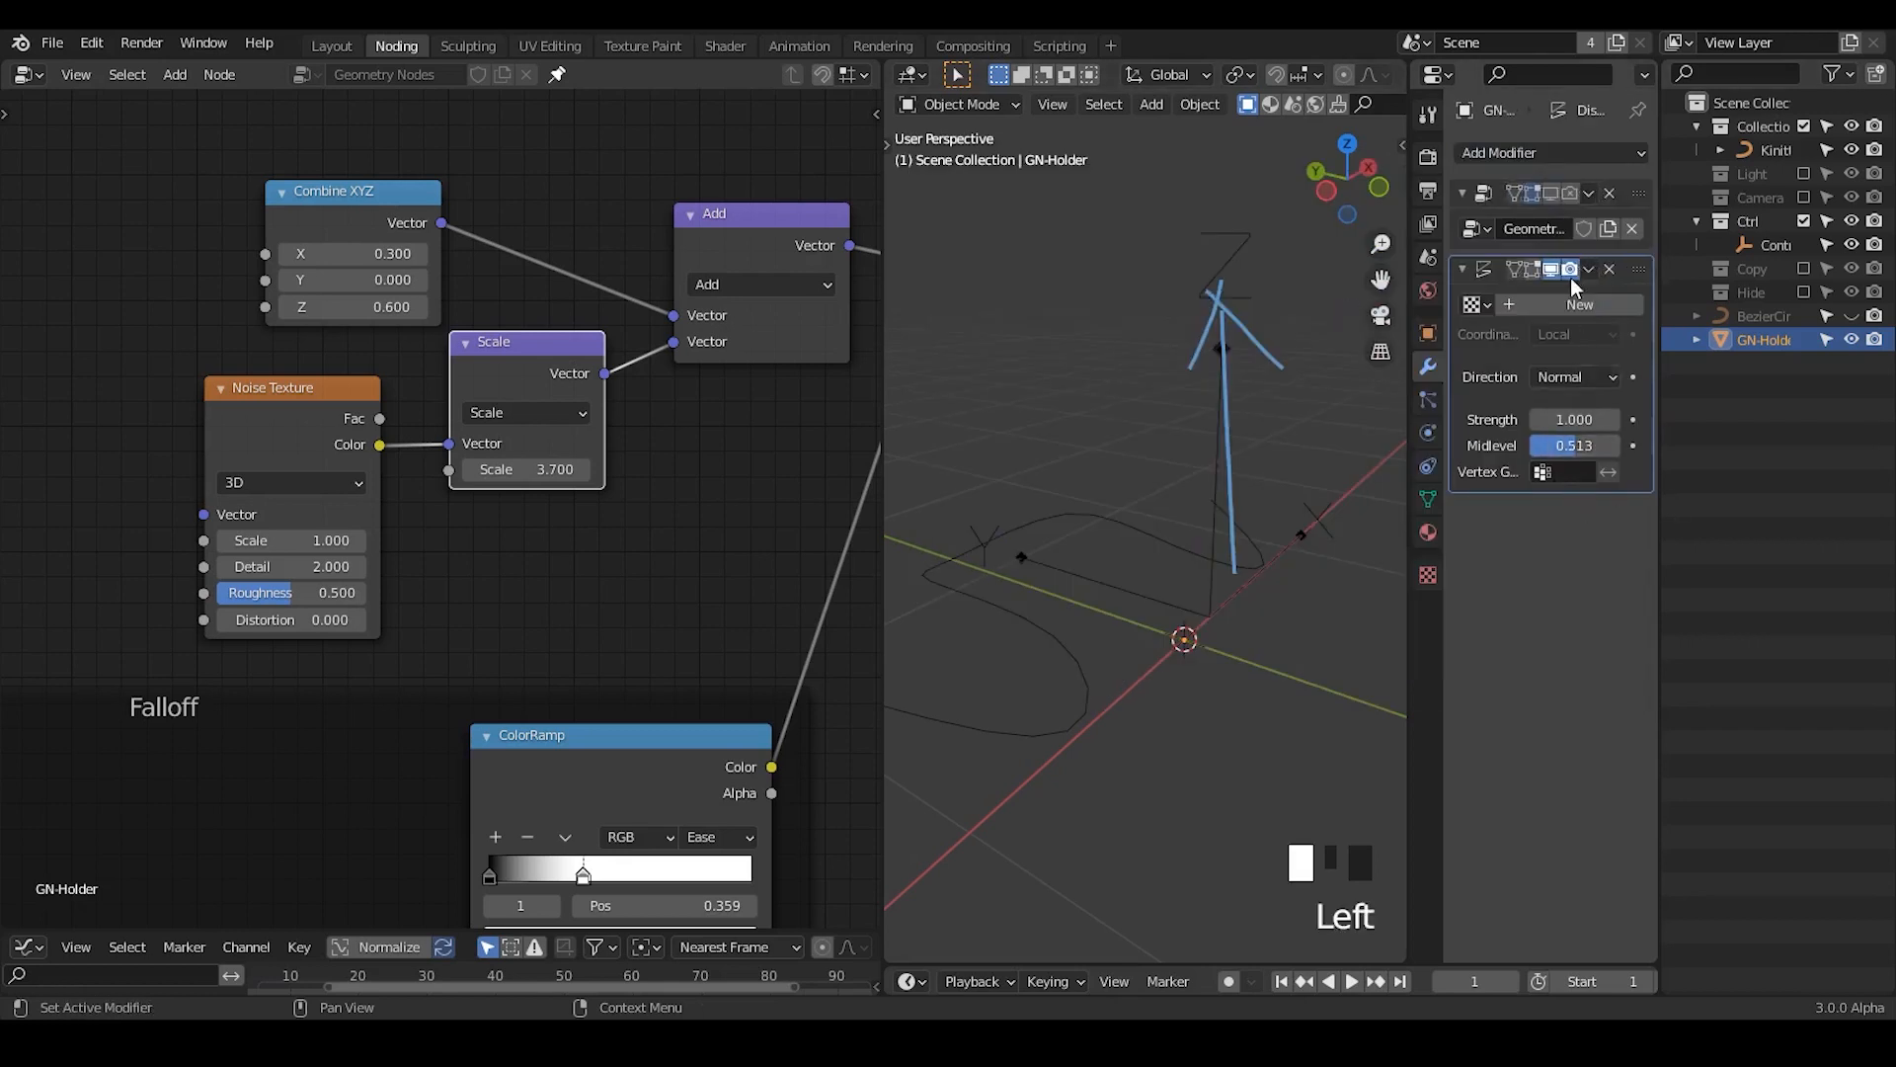
click(1612, 274)
key(shift+a)
text(a)
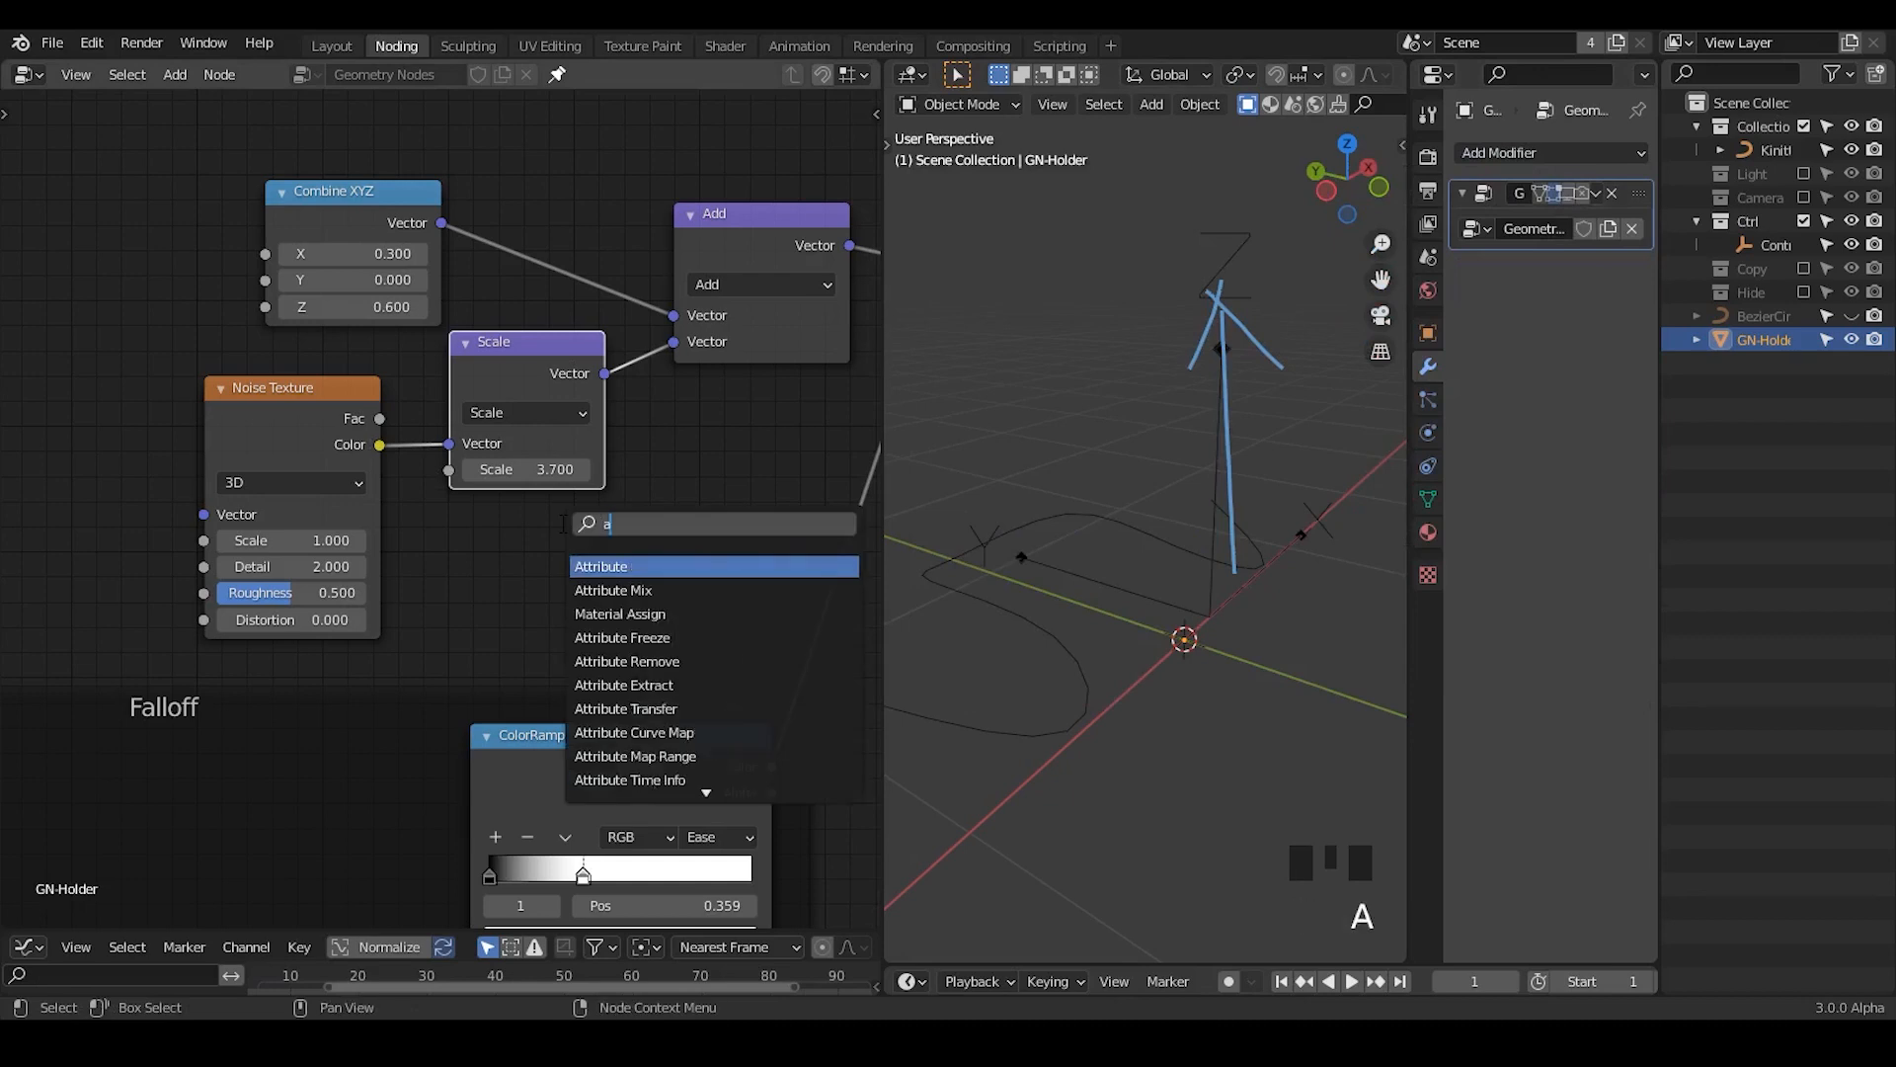
text(ttribute sampe)
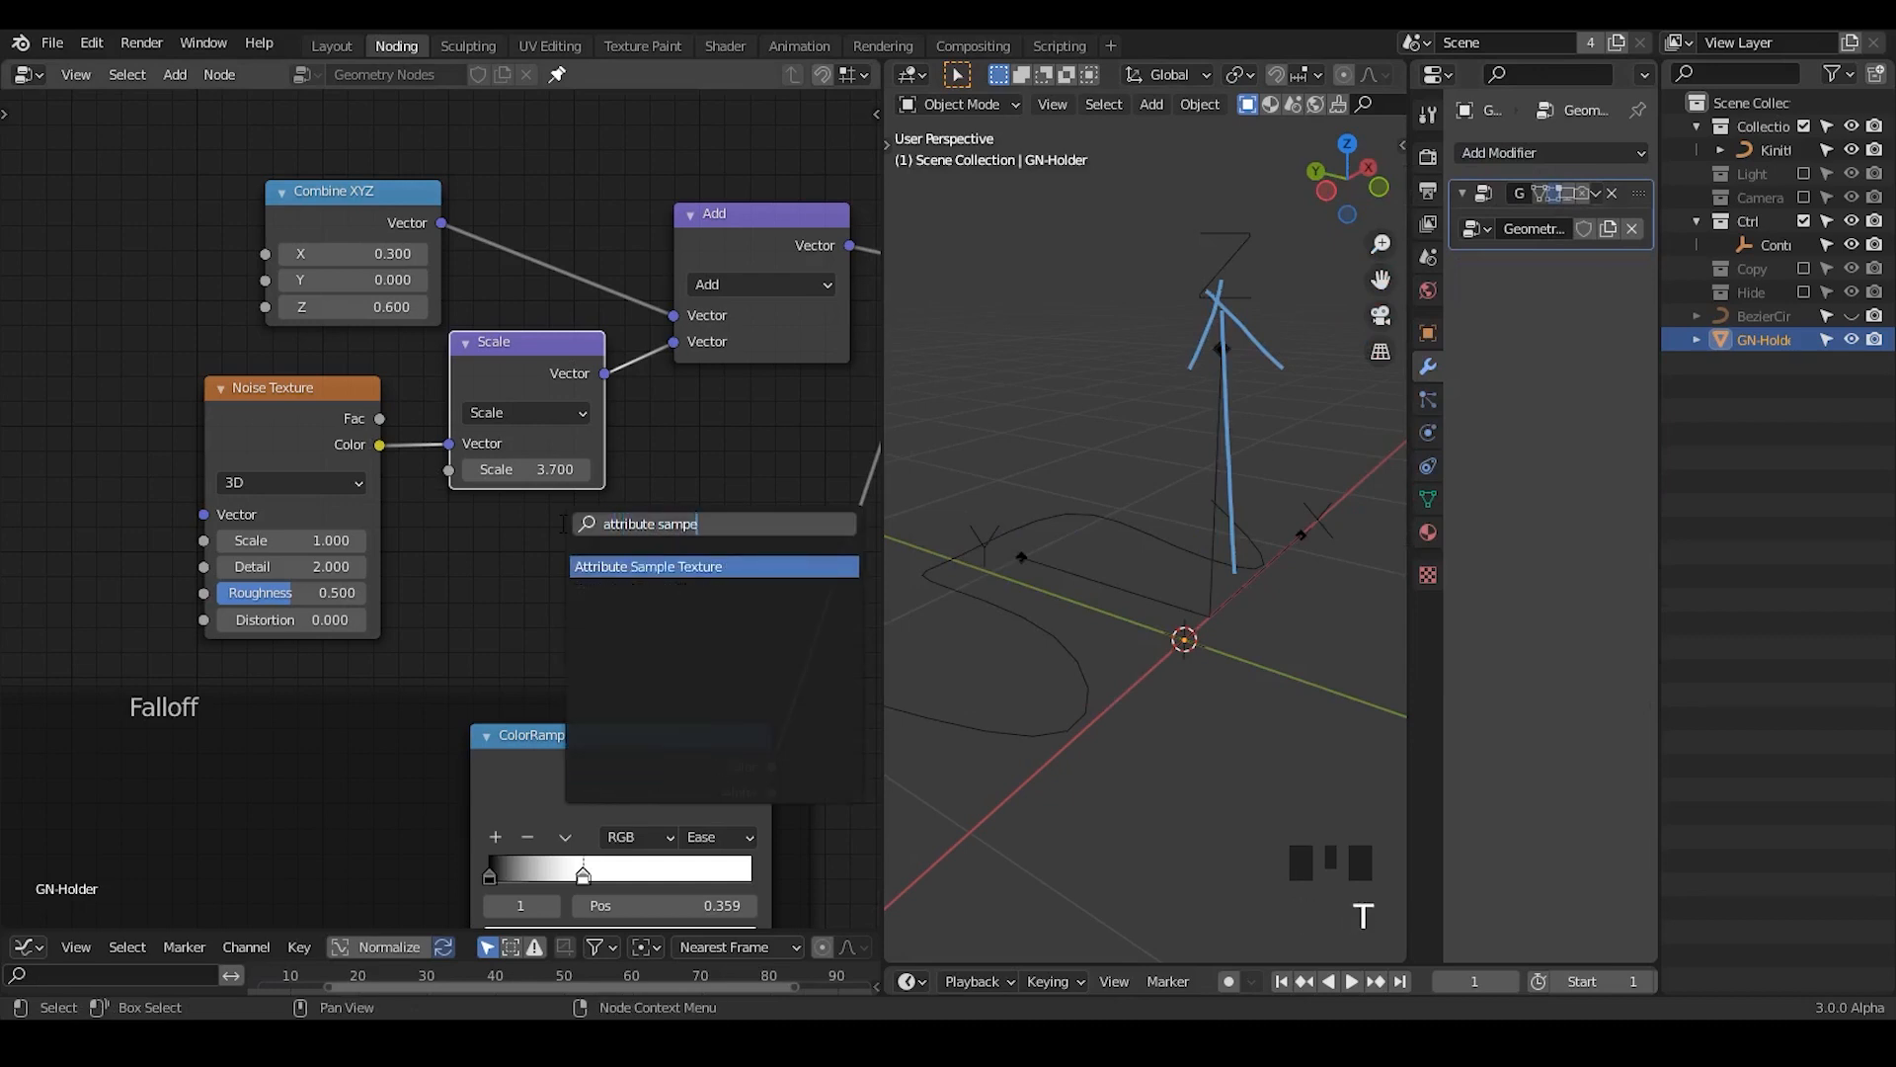
key(Escape)
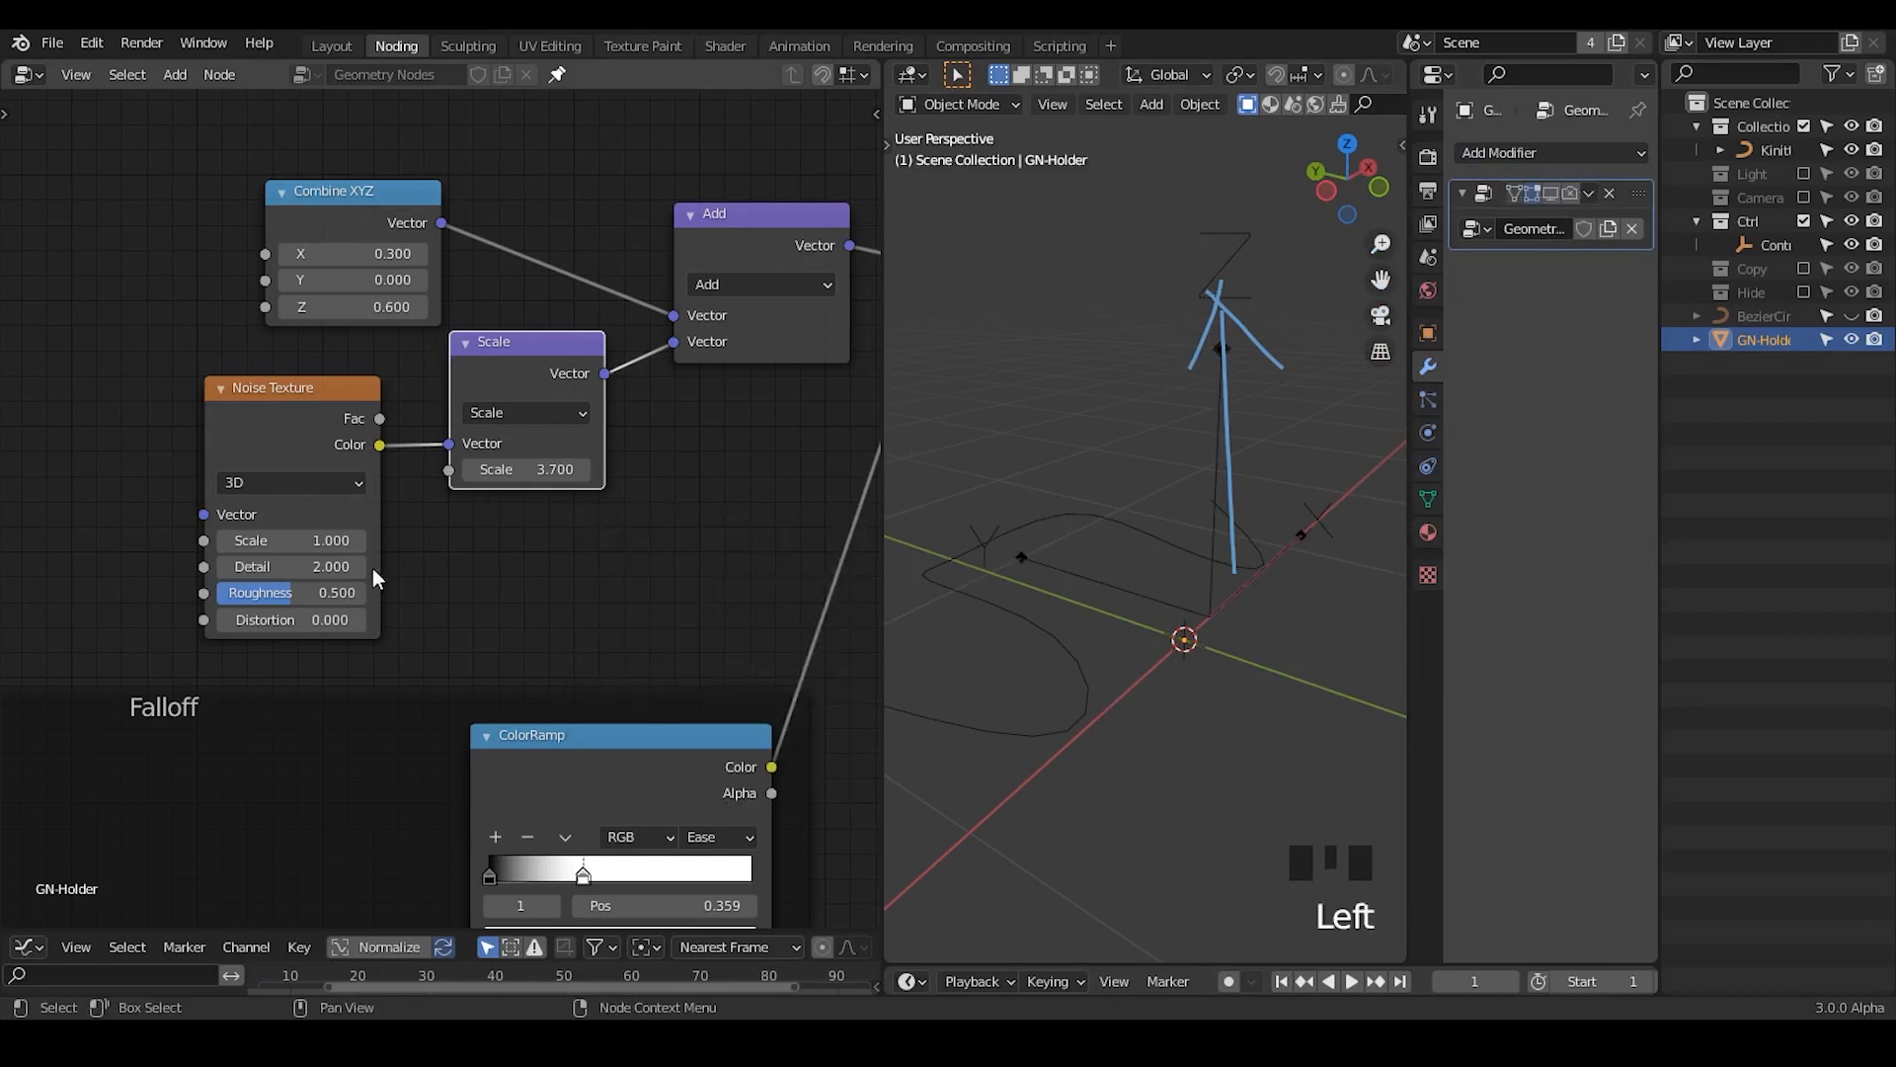
- Switch the vector math node after the Noise Texture to Subtract and subtract 0.5 on all three components
drag(535, 425, 535, 465)
click(525, 494)
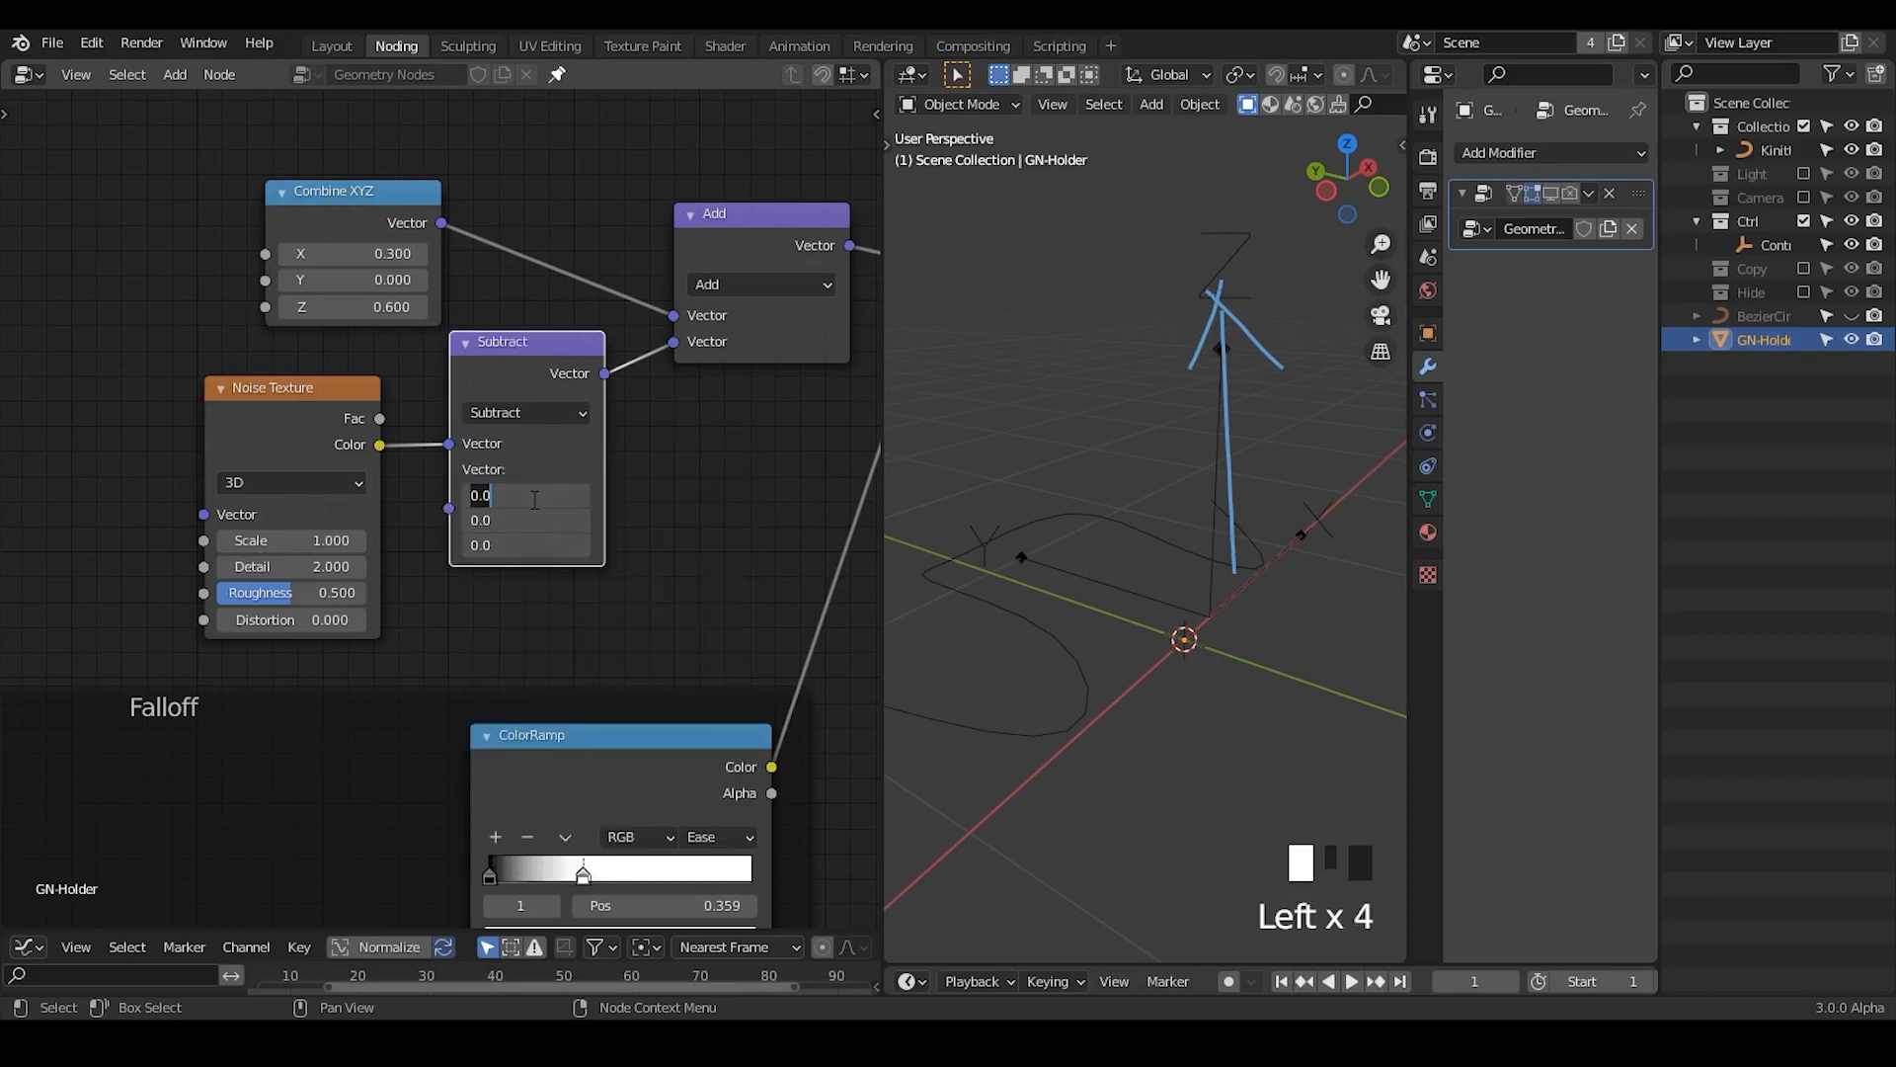
text(.5)
key(Return)
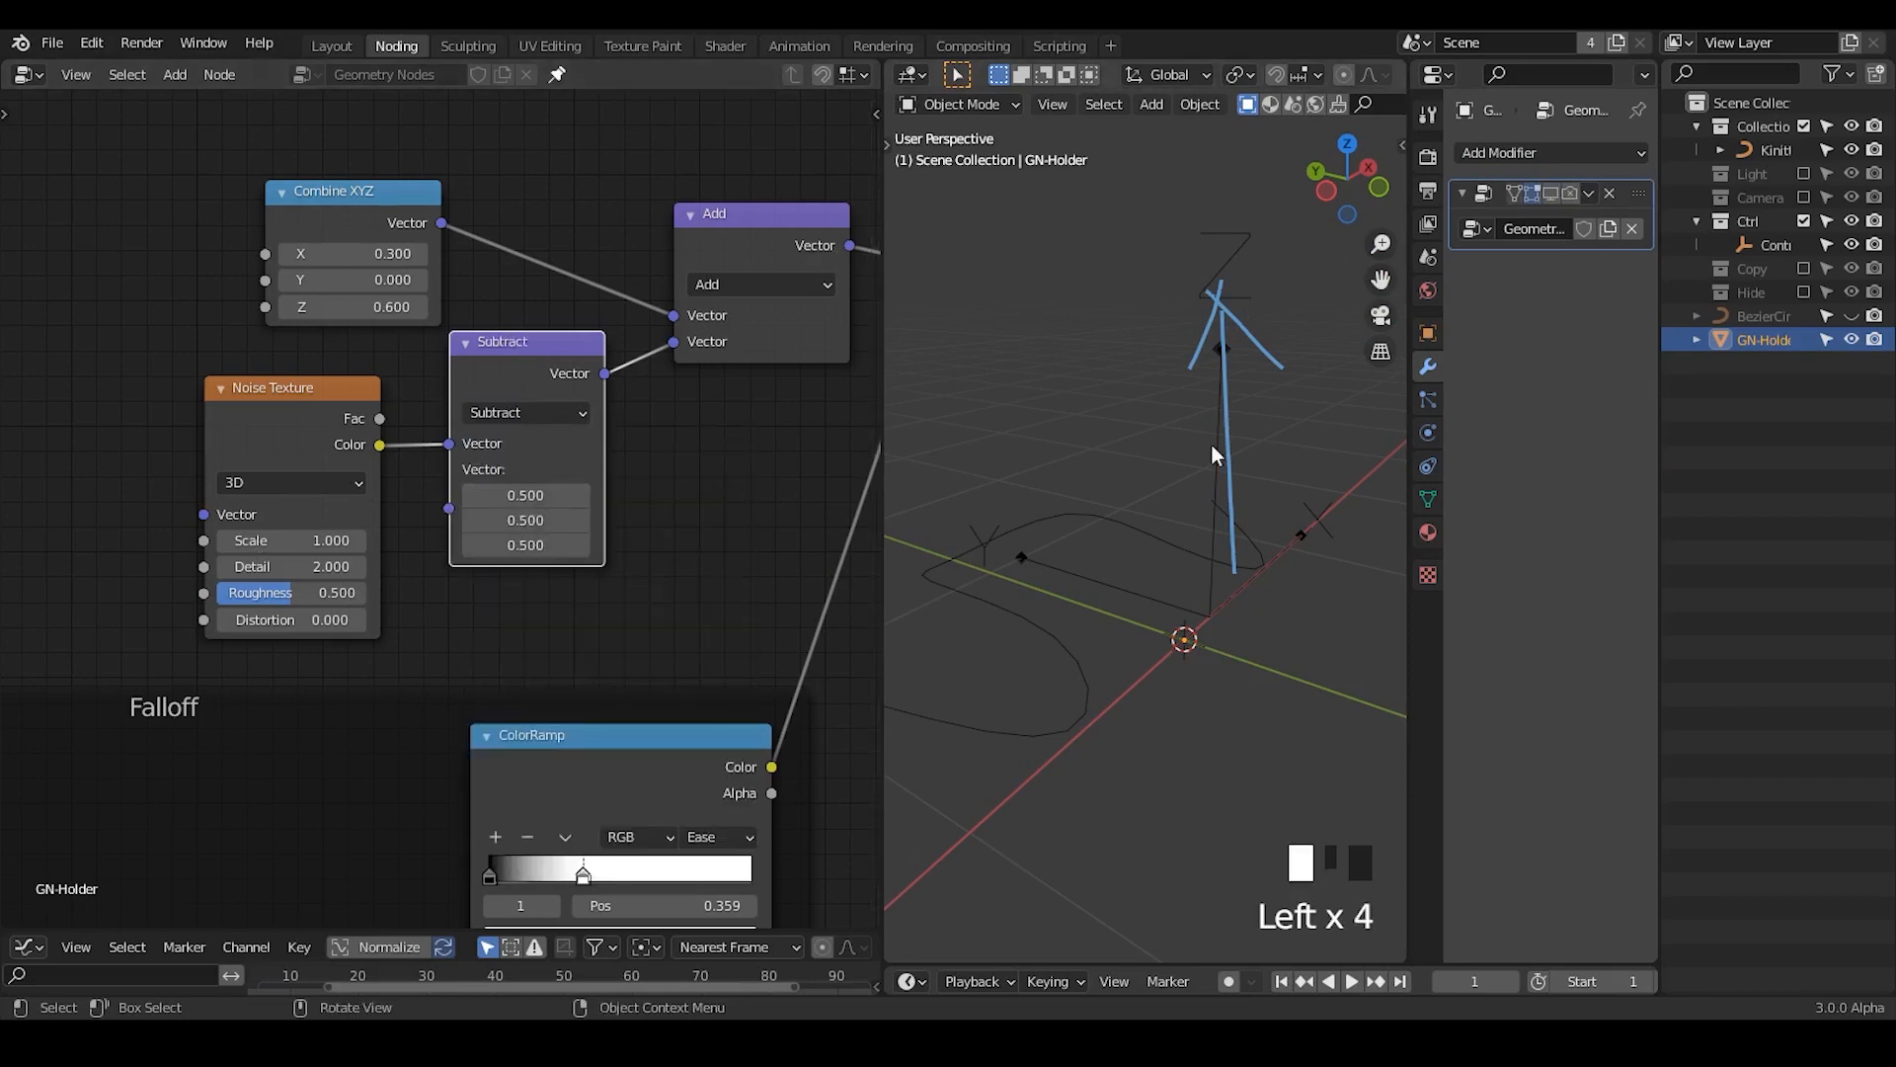
- Re-enable the Geometry Nodes modifier for viewport and render, deselect GN-Holder and inspect the displaced knit
click(1551, 194)
click(1570, 194)
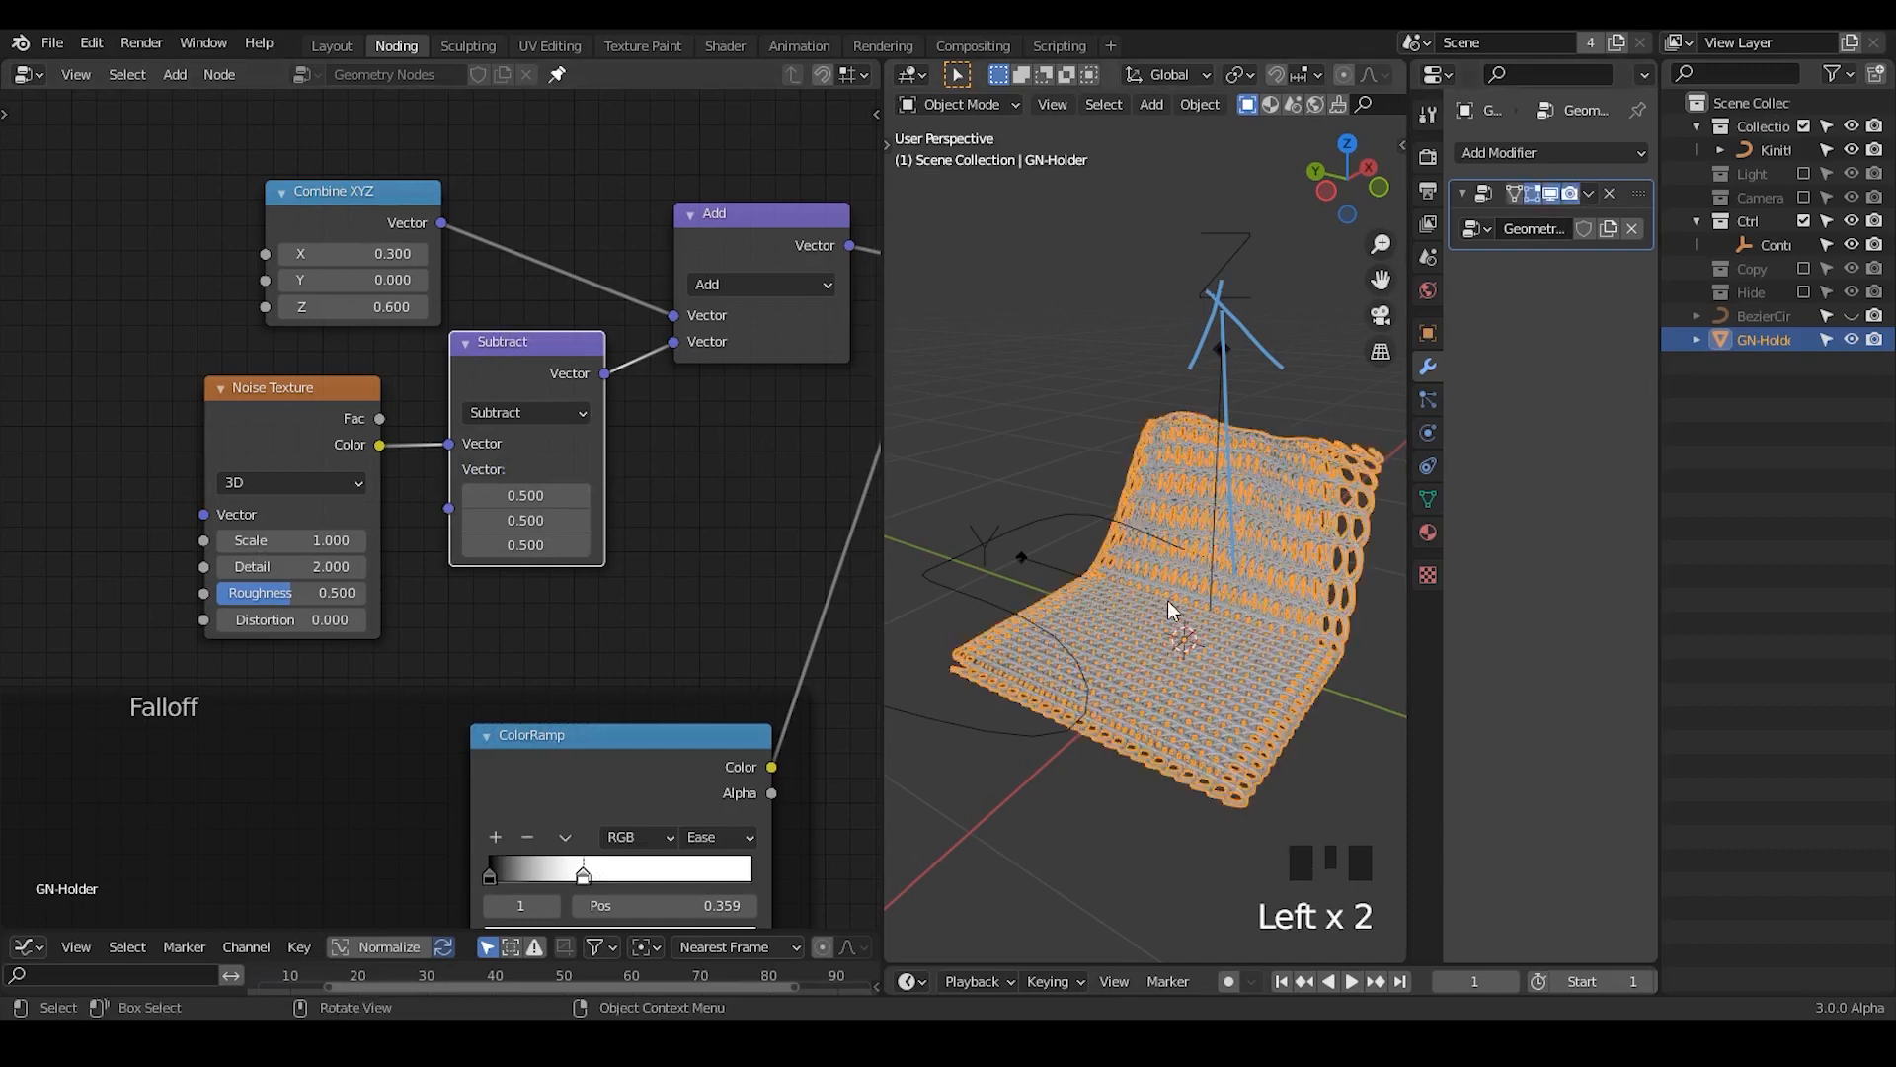
shift+middle_drag(1168, 601, 1088, 575)
click(1201, 466)
middle_drag(1201, 466, 1200, 549)
- Make room beside the Noise Texture and Subtract nodes and insert a duplicate of Subtract before the Add node
drag(289, 413, 151, 407)
drag(555, 380, 449, 412)
key(shift+d)
click(521, 397)
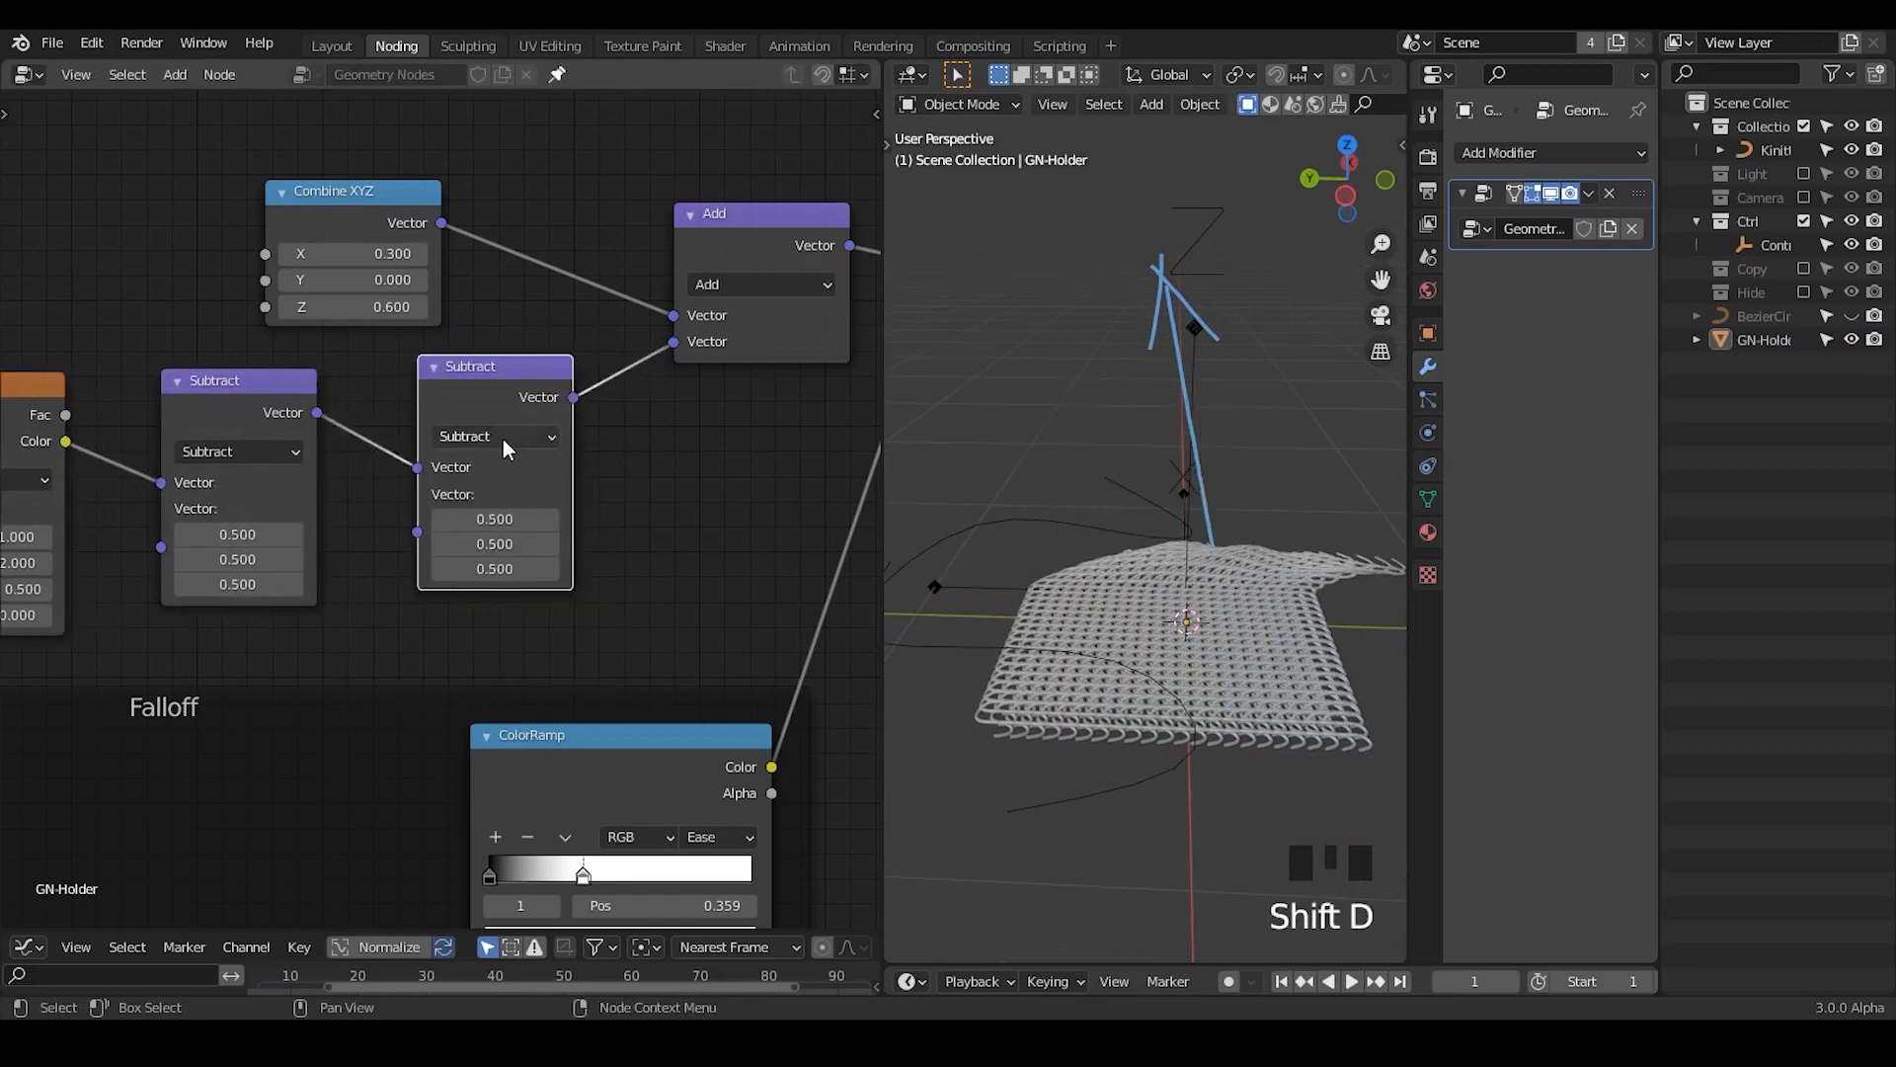
- Switch the duplicated Subtract node before Add to Scale and try a scale of about 5.7
click(499, 436)
click(500, 851)
drag(484, 490, 593, 490)
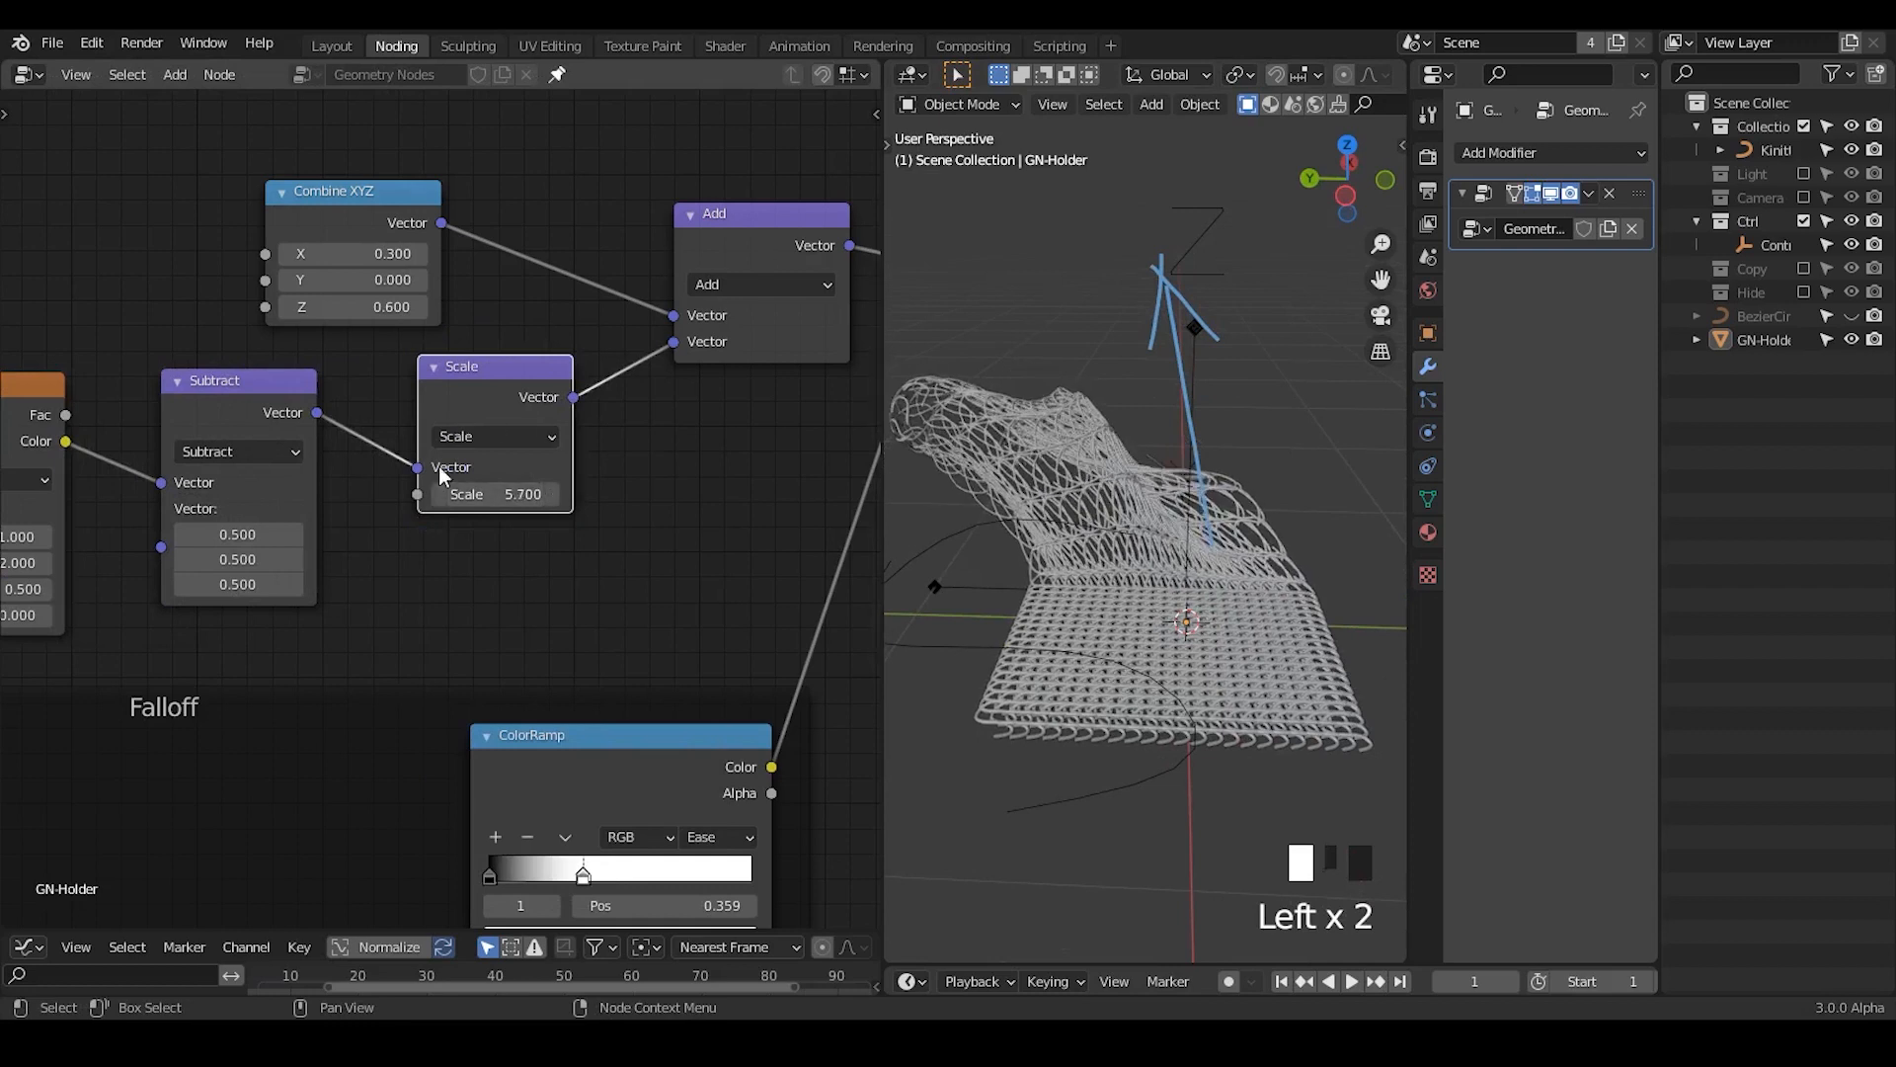
- Rearrange the nodes around the Noise Texture to tidy the noise branch and set the noise Scale to 2
middle_drag(247, 626, 504, 512)
drag(252, 308, 282, 336)
drag(534, 302, 587, 269)
drag(269, 309, 301, 296)
mouse_move(296, 450)
mouse_down()
mouse_move(336, 450)
mouse_move(301, 449)
mouse_up()
text(2)
key(Return)
- Set the vector Scale node's factor to 1, raise it to about 1.28 and inspect the knit from several sides
click(760, 391)
text(1)
key(Return)
shift+drag(745, 388, 790, 388)
middle_drag(1270, 650, 1177, 434)
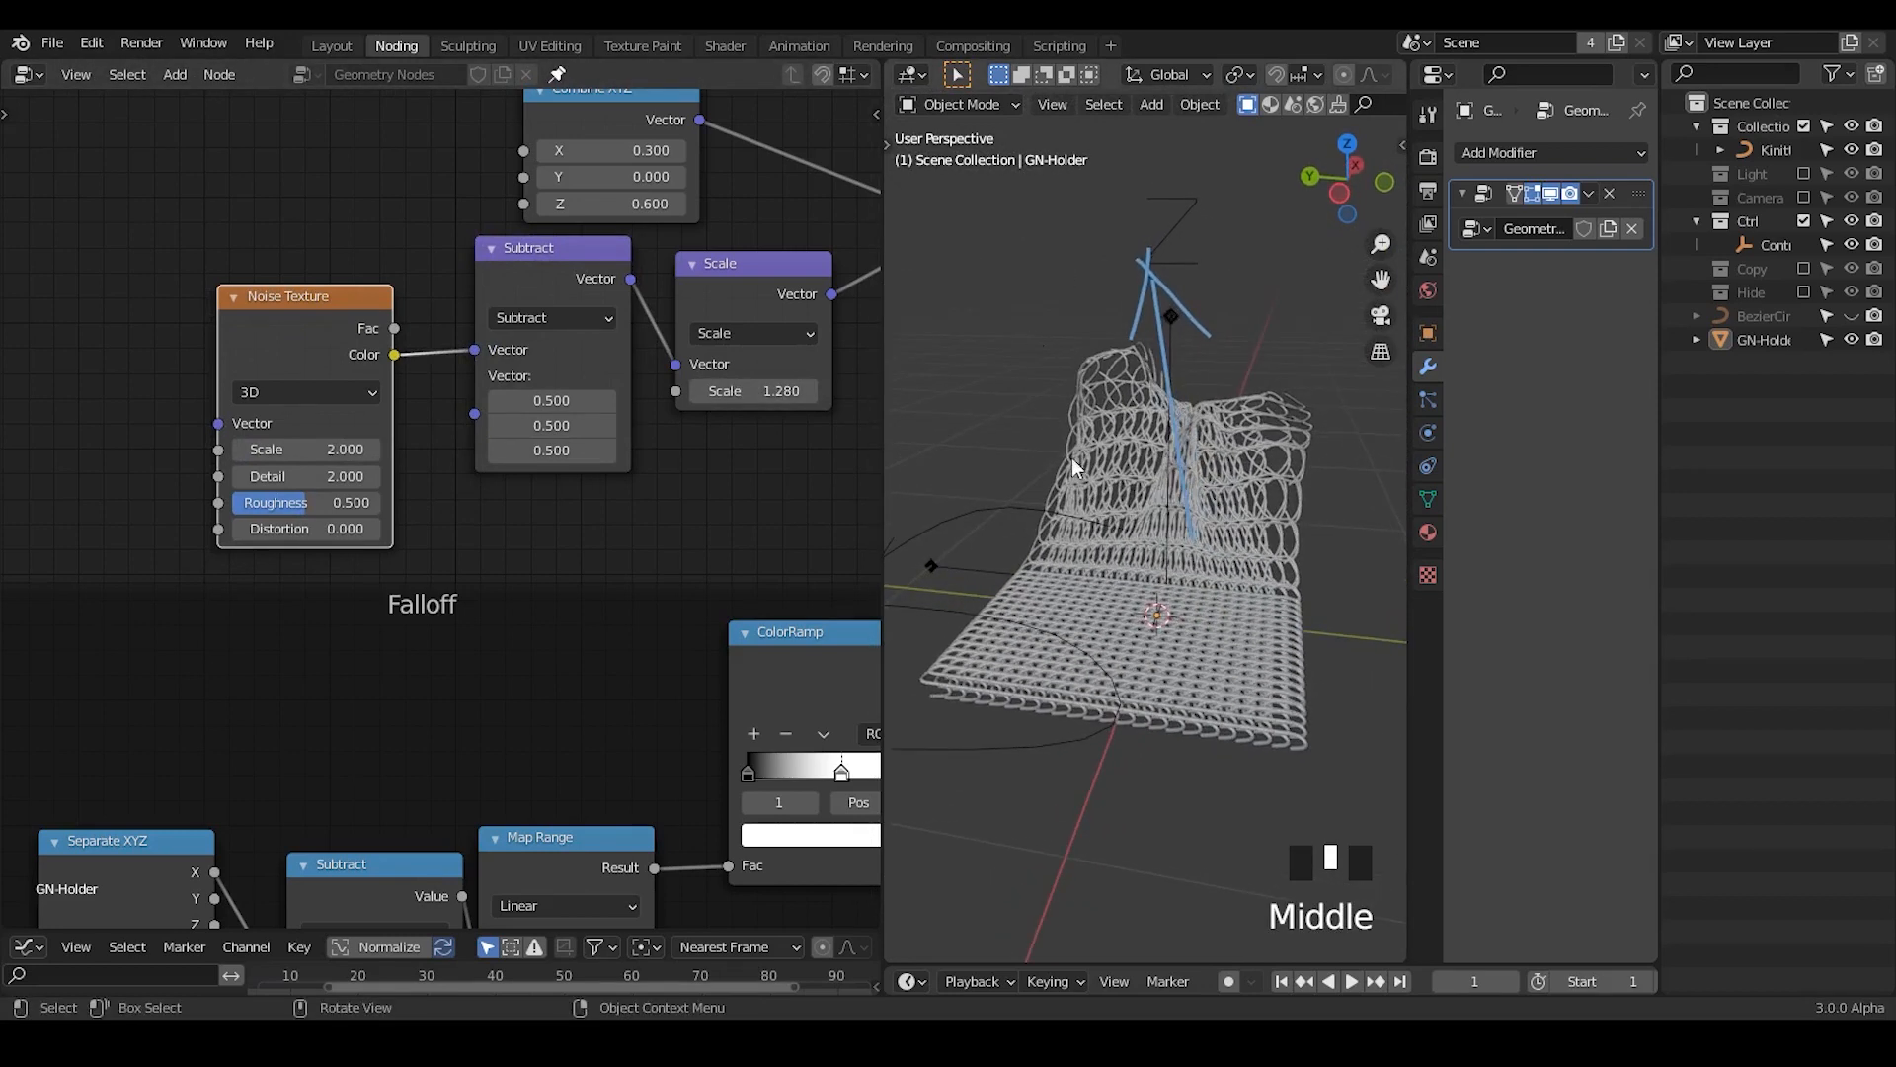
middle_drag(1213, 637, 1001, 592)
- Erase the earlier arrow annotations and sketch new arrows pointing outward from the displaced edge of the knit
key(d)
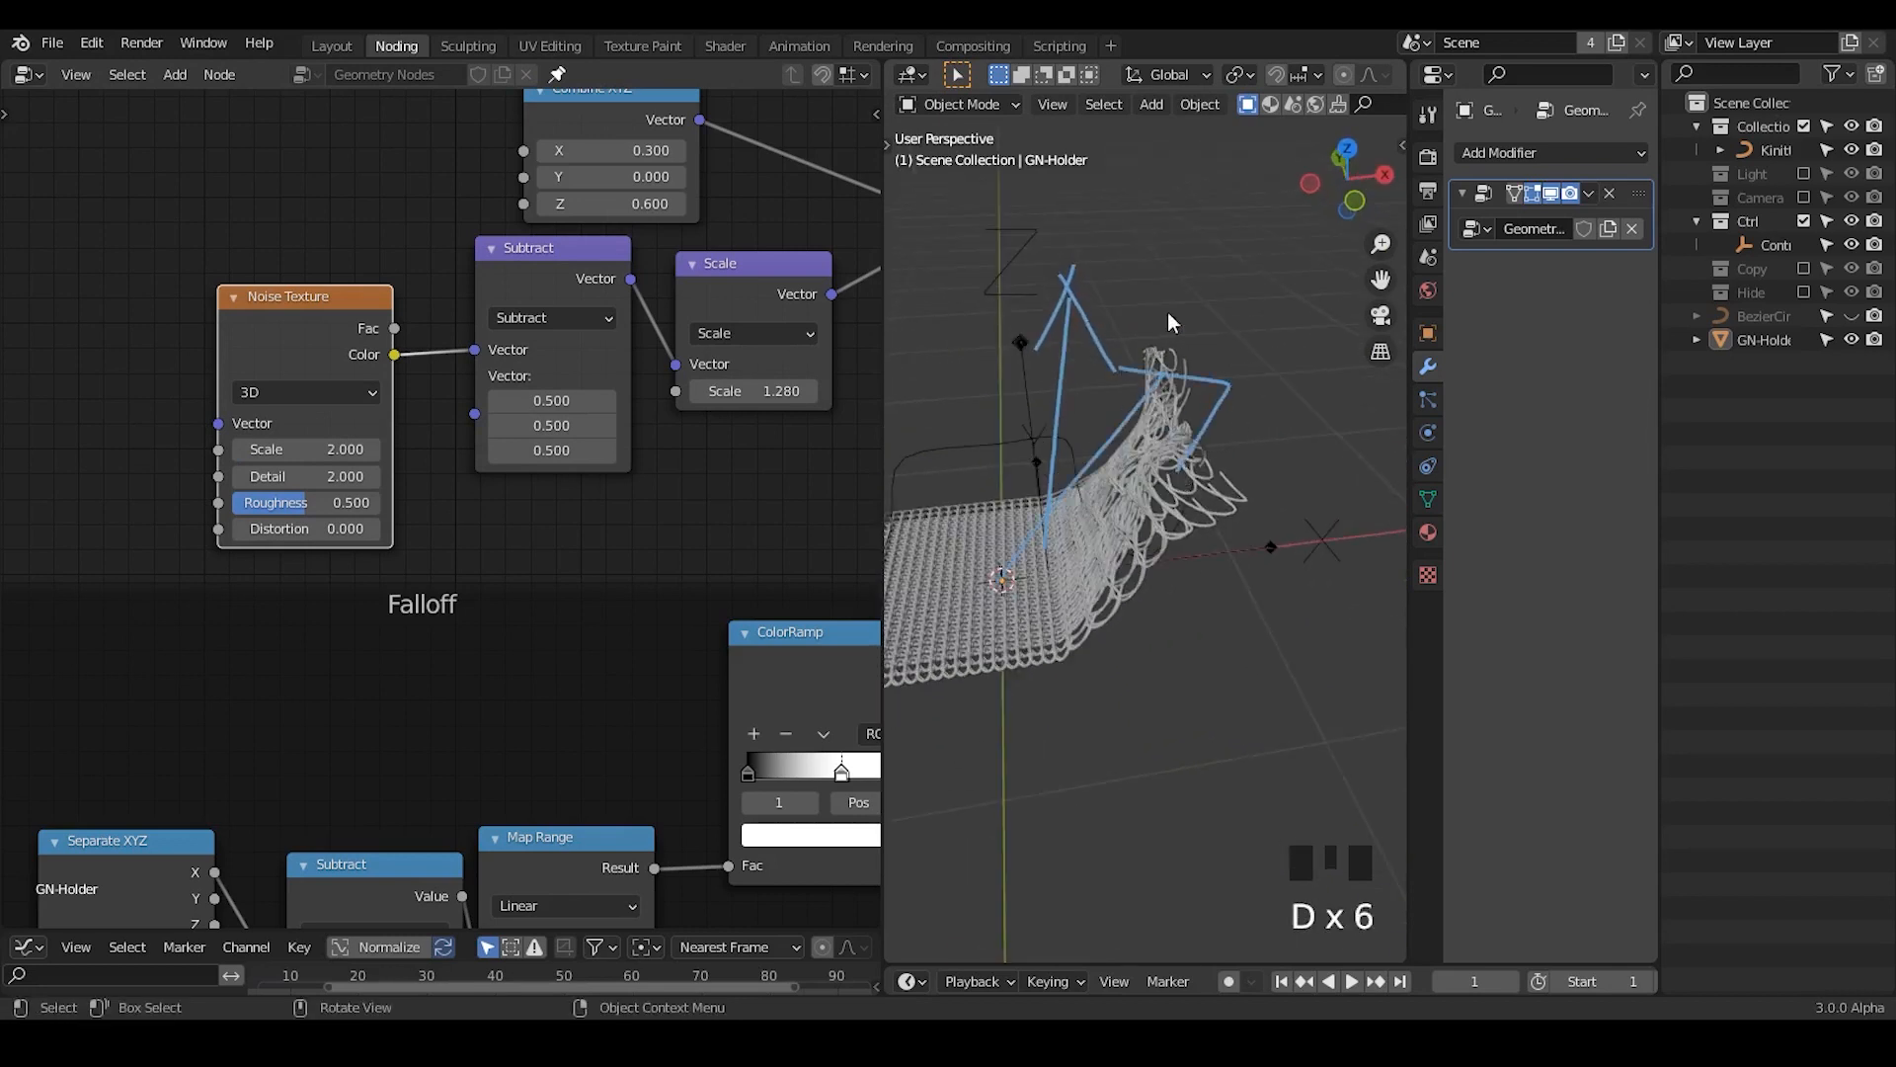
right_drag(1171, 361, 1097, 290)
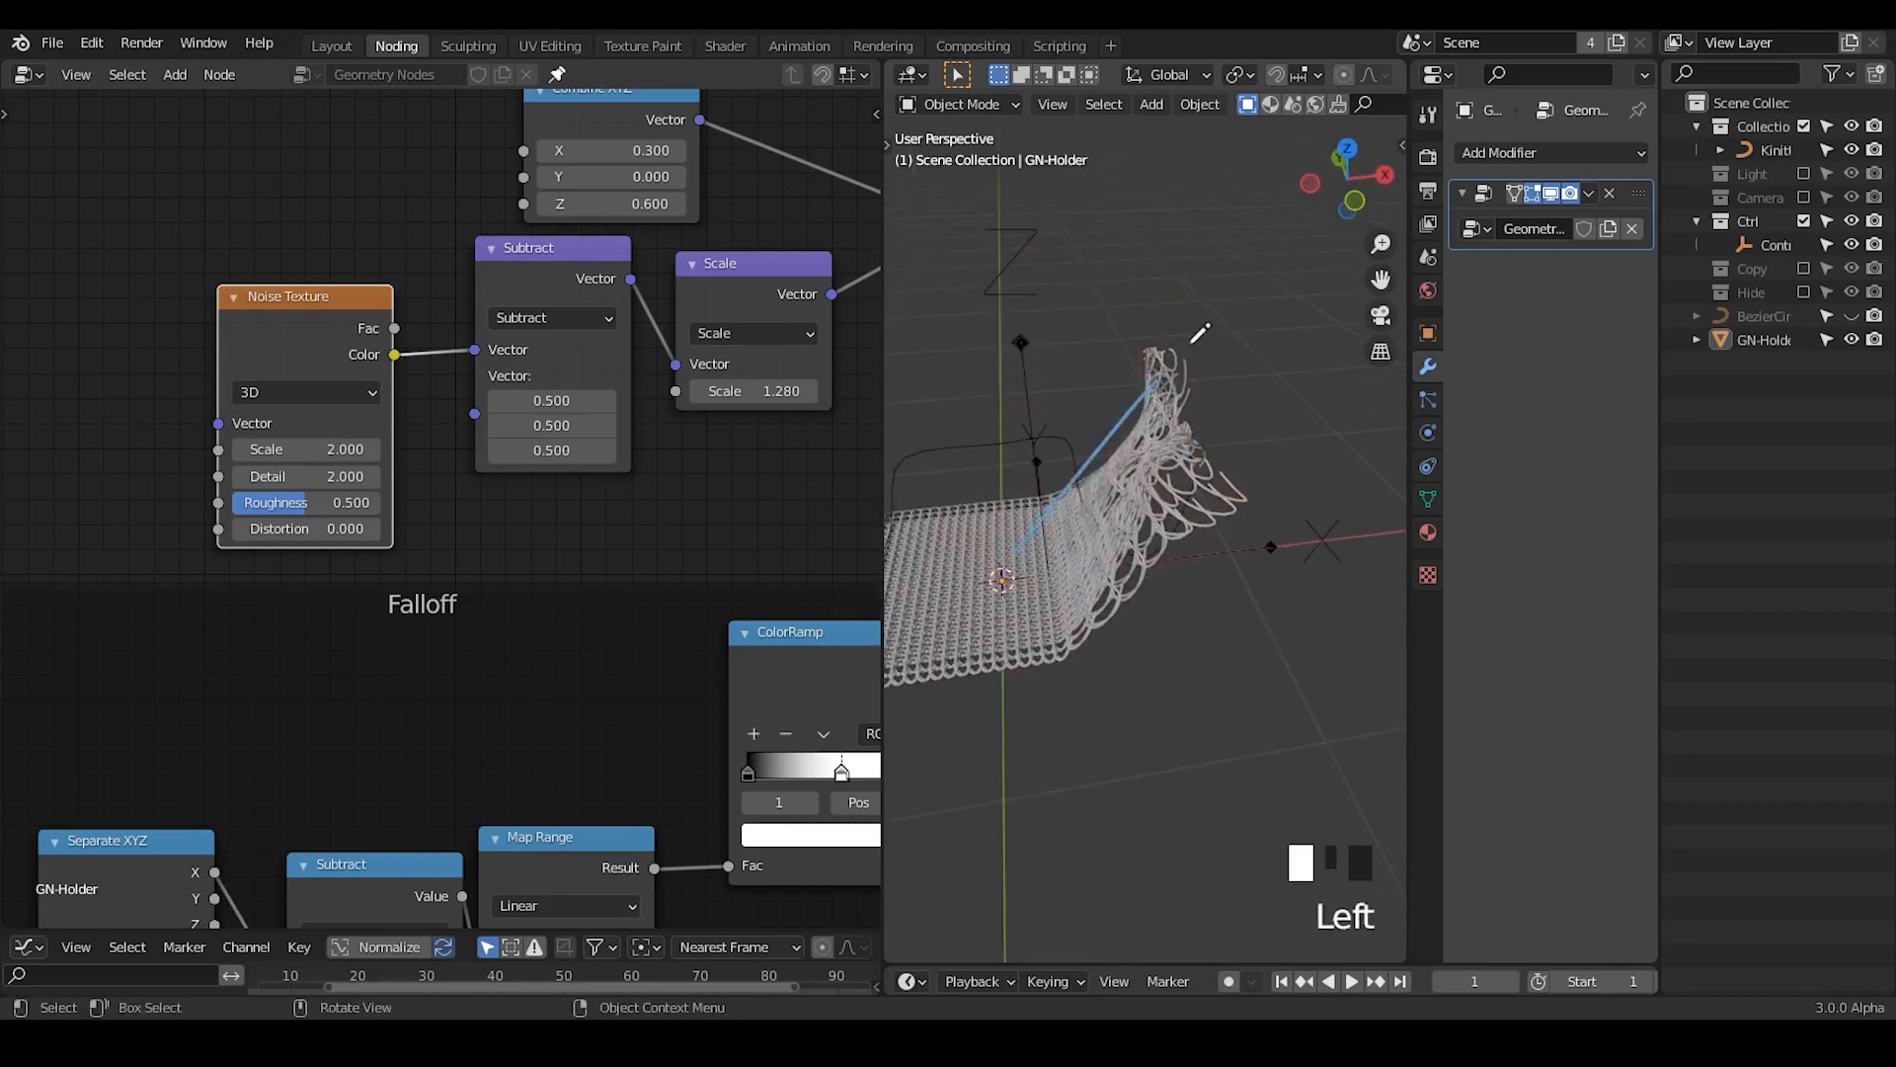
right_drag(1236, 413, 1302, 339)
middle_drag(1059, 578, 1240, 413)
key(d)
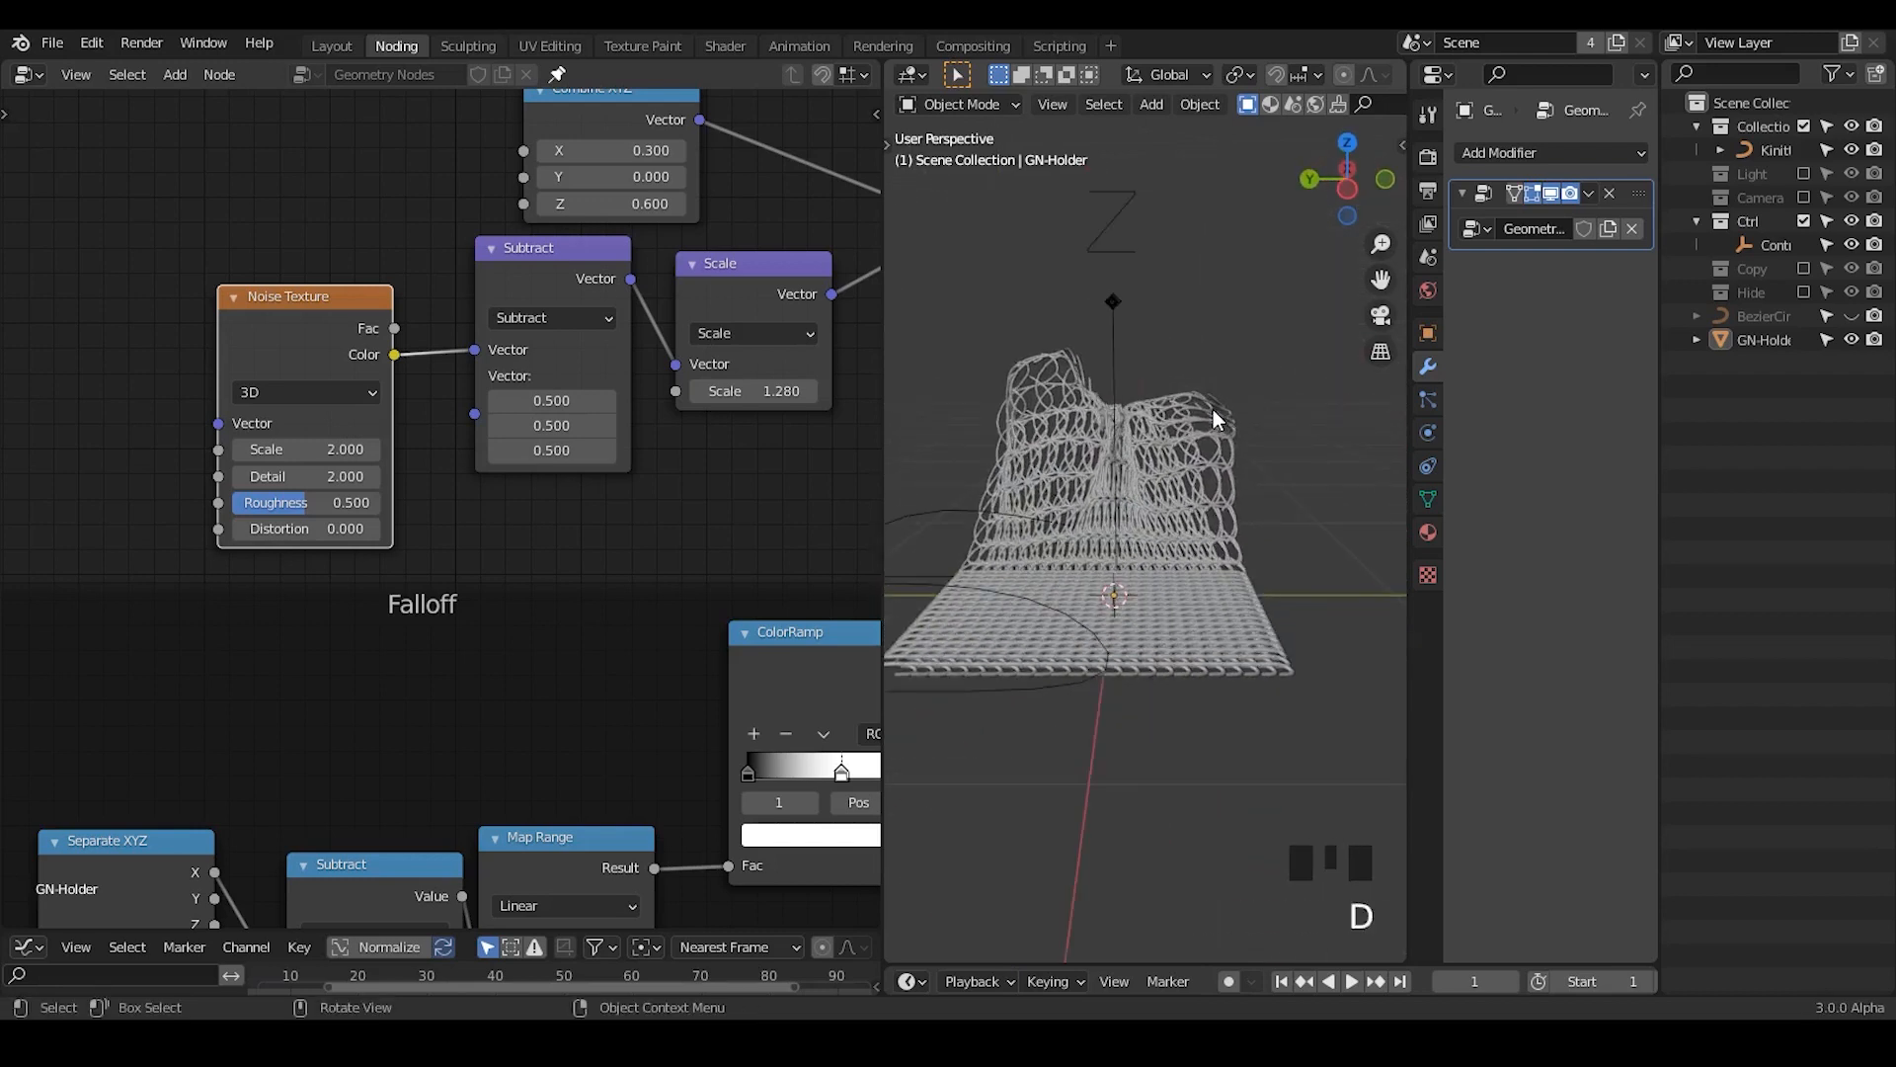
drag(1212, 409, 1249, 432)
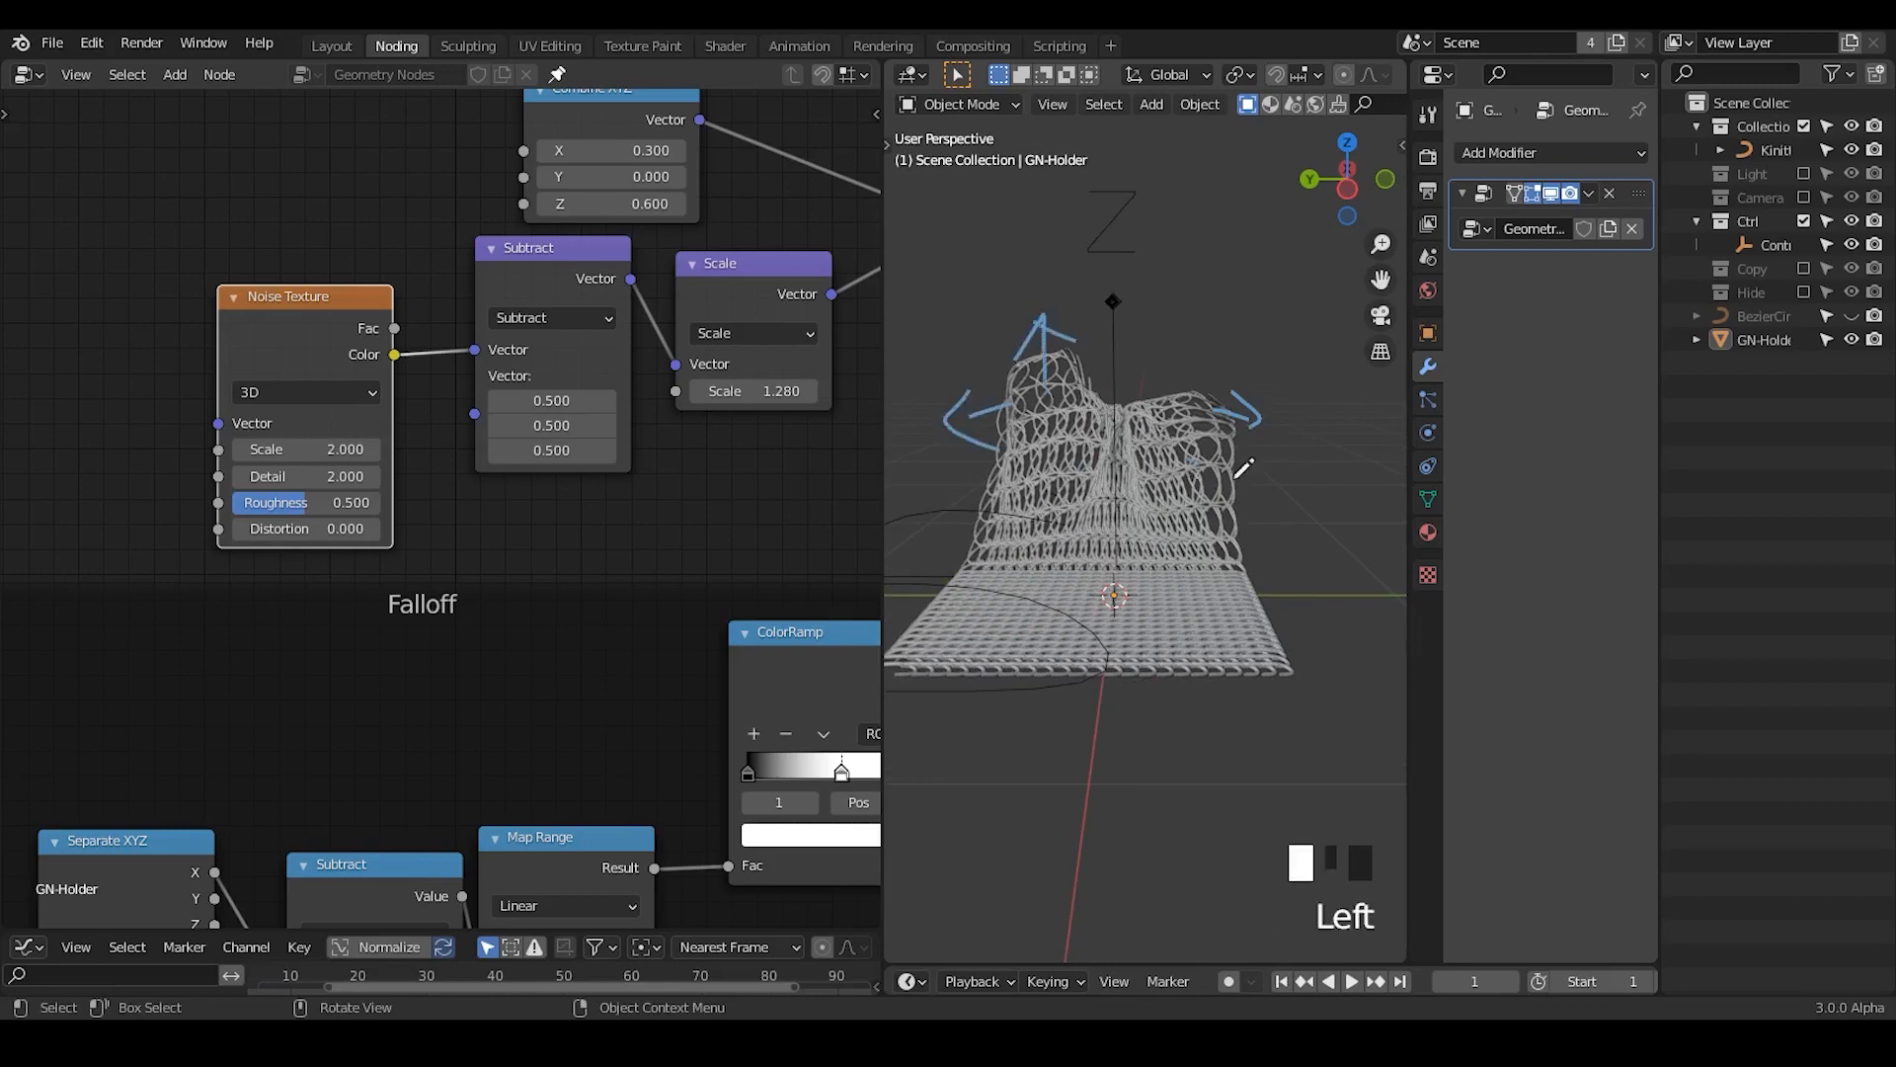
- Set the Noise Texture's Scale to 4
shift+drag(306, 449, 390, 449)
click(306, 449)
text(4)
key(Return)
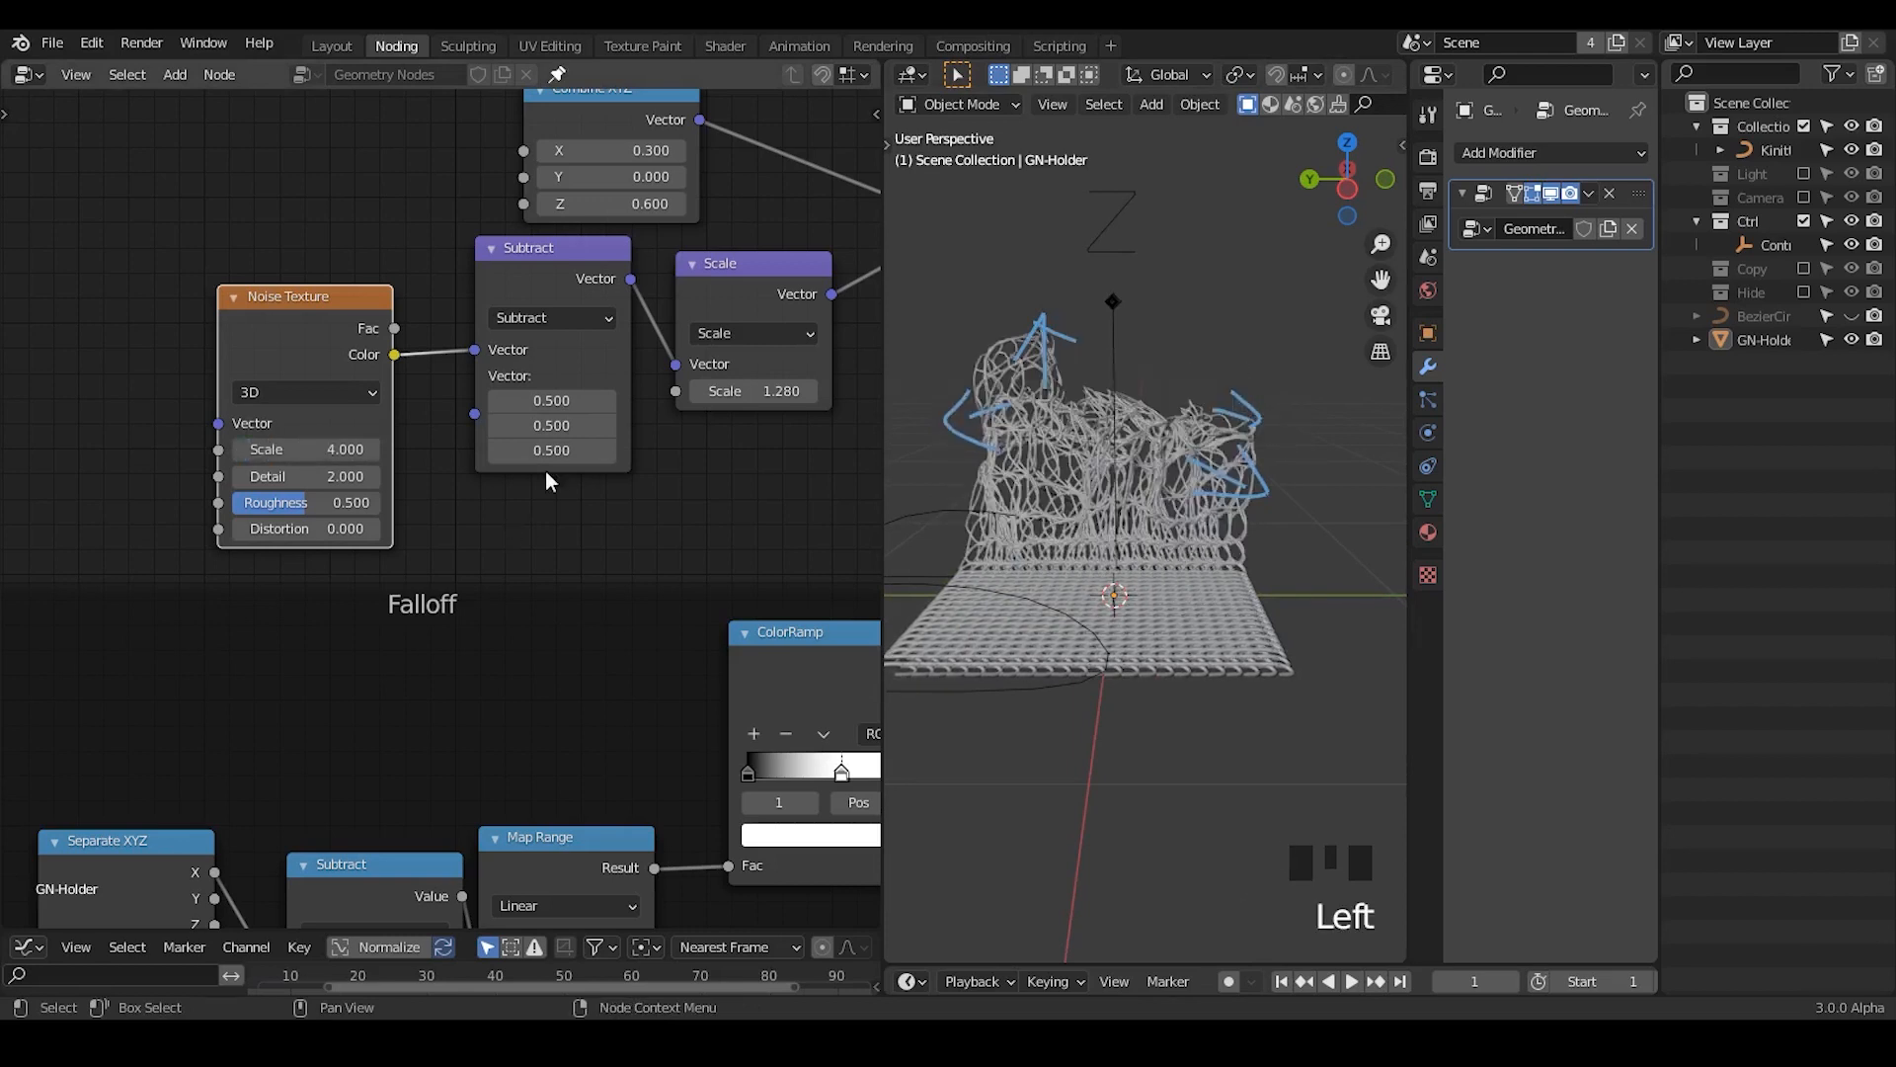
- Try a factor of about 5.13 on the vector Scale node and erase the arrow annotations around the knit
shift+drag(753, 391, 745, 404)
ctrl+middle_drag(1105, 452, 1222, 342)
right_drag(1223, 342, 1094, 581)
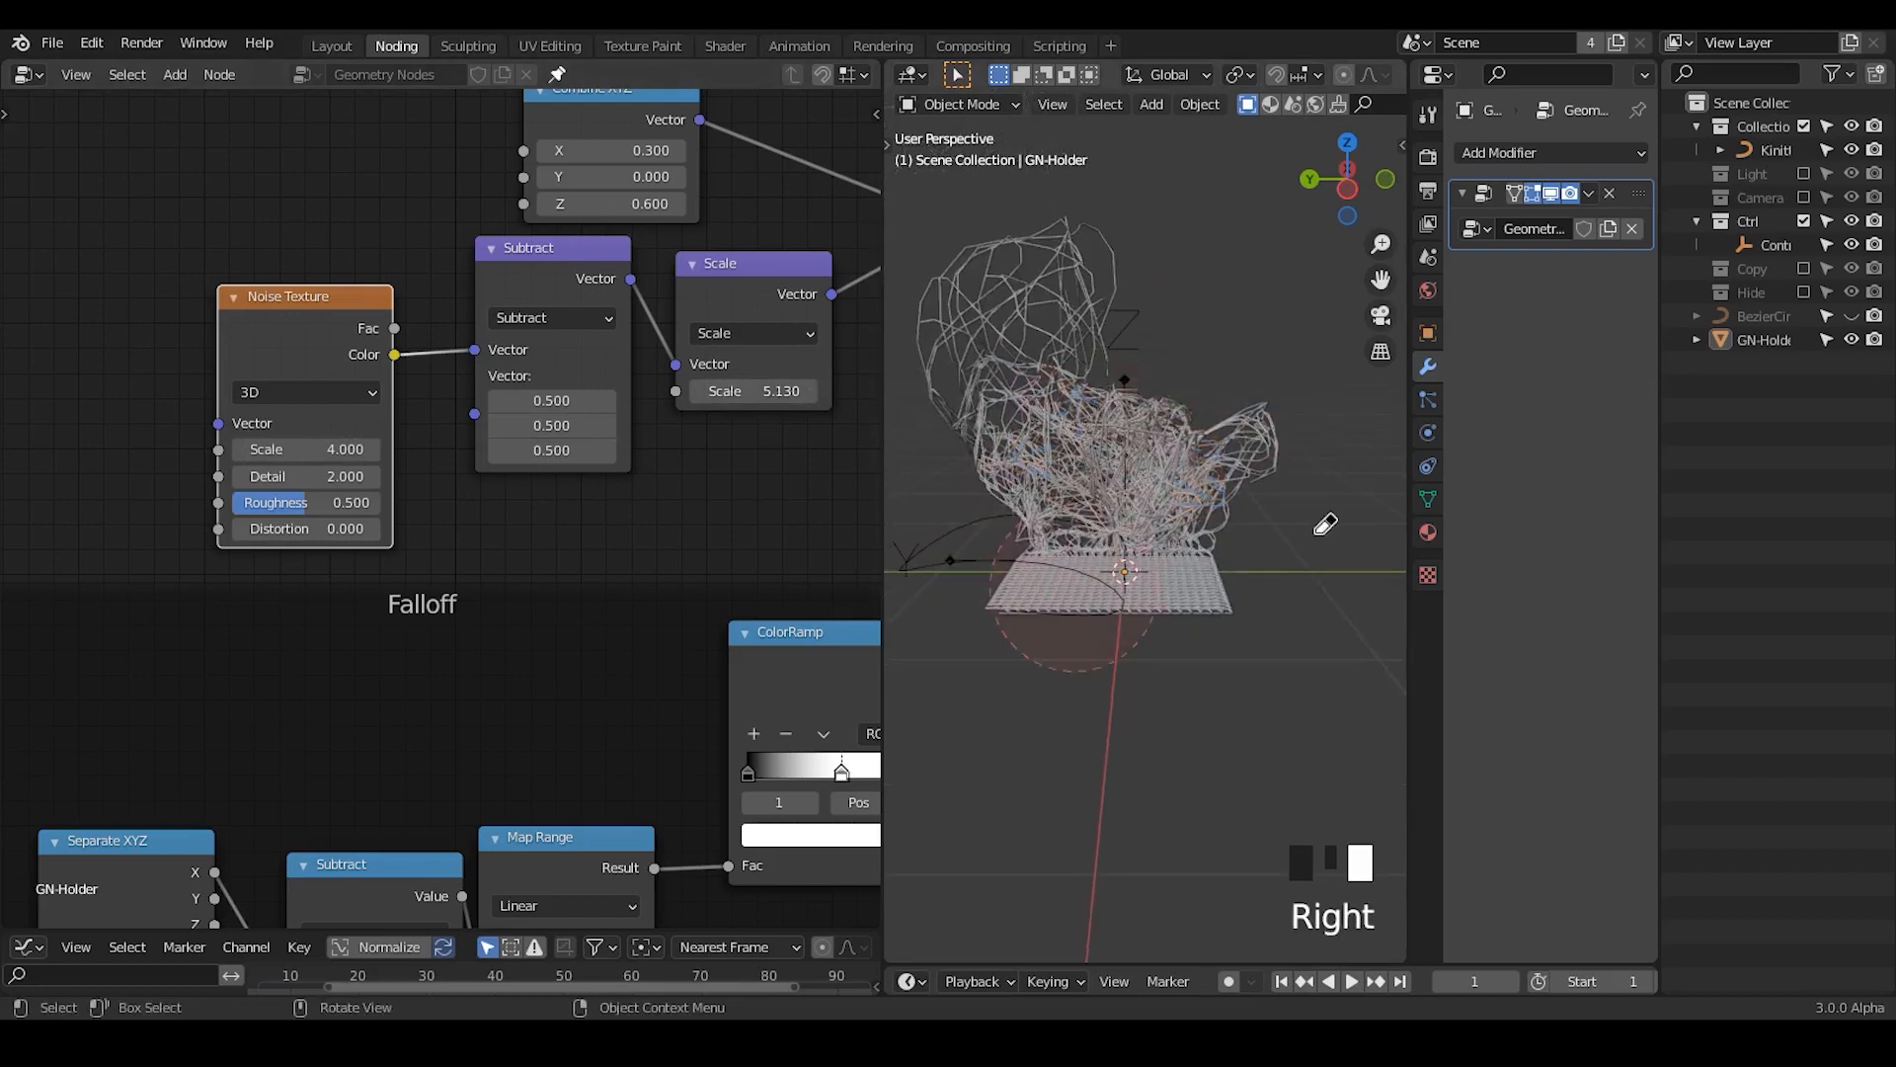
right_drag(987, 314, 902, 448)
- Bring the vector Scale node's factor down to 1
ctrl+middle_drag(1183, 661, 981, 546)
click(755, 391)
text(1)
key(Return)
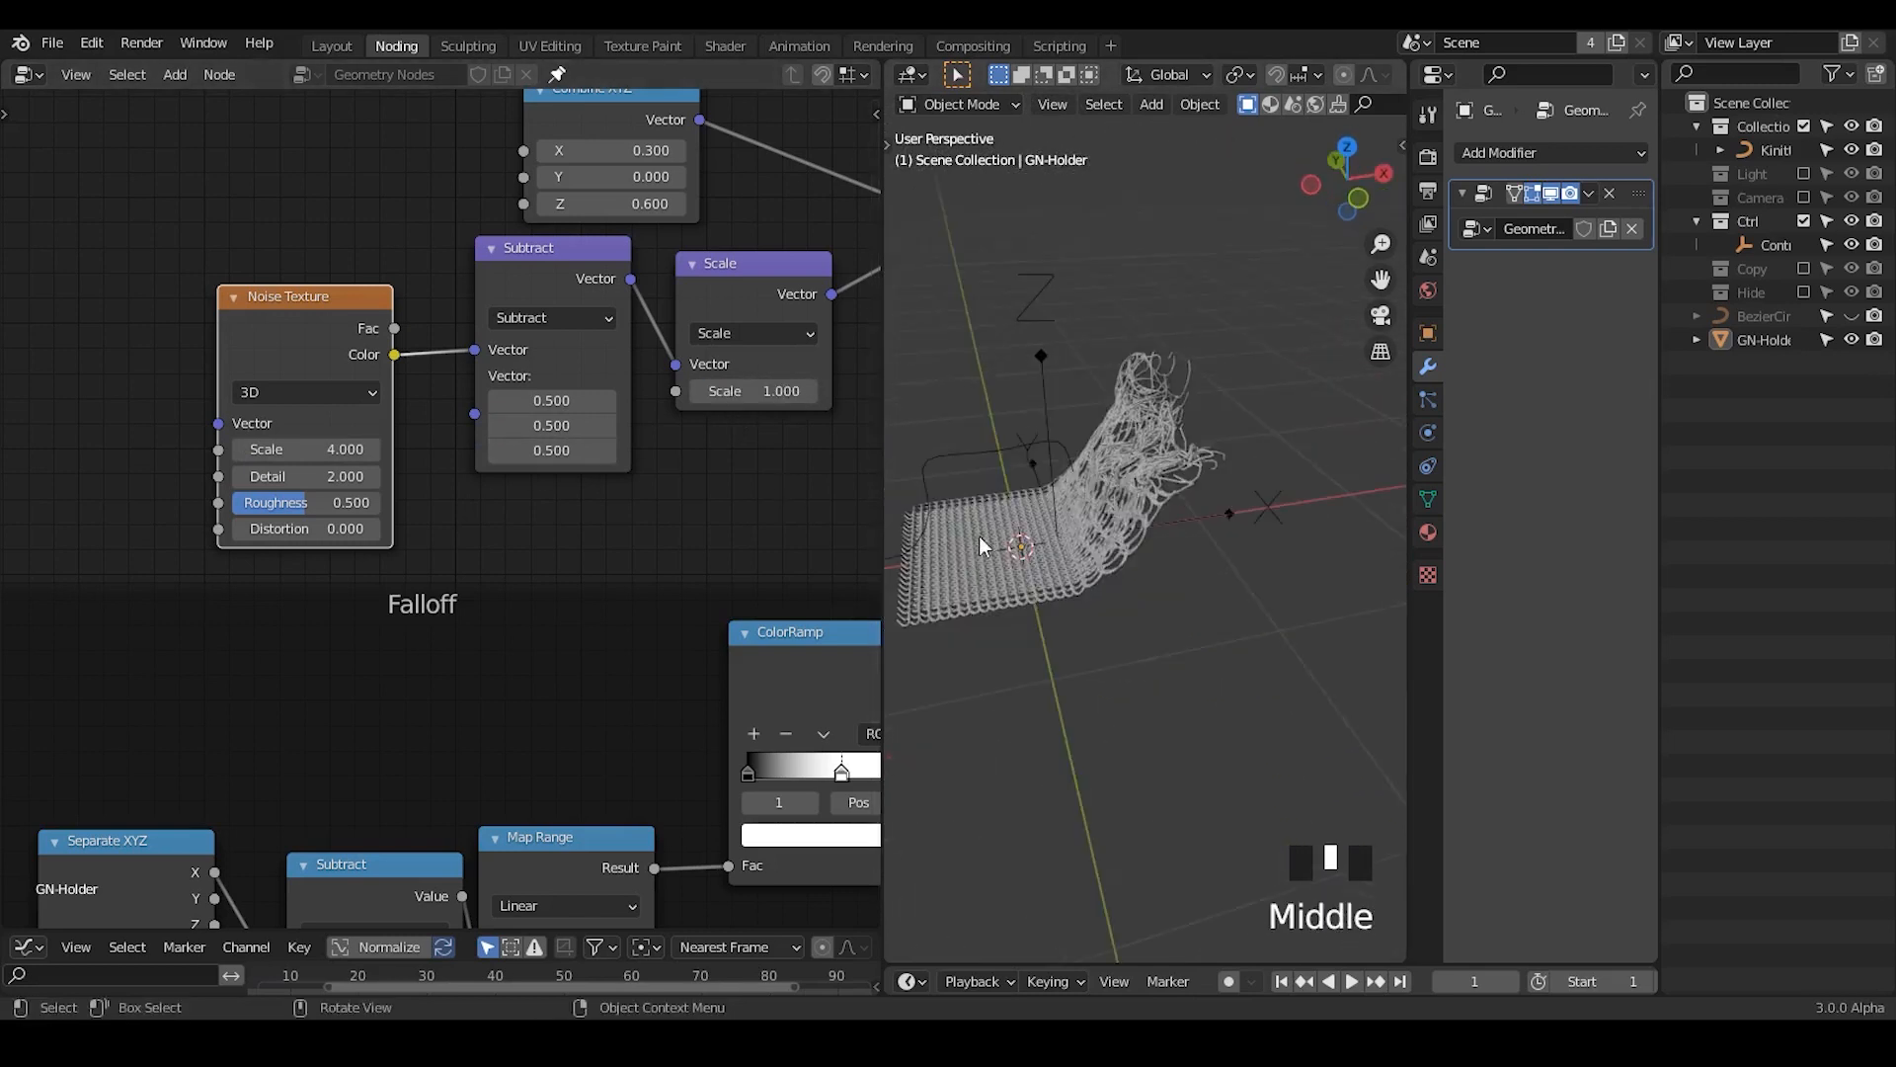
- Select the Controller empty and move it along X to about 0.317 m
click(1049, 415)
key(g)
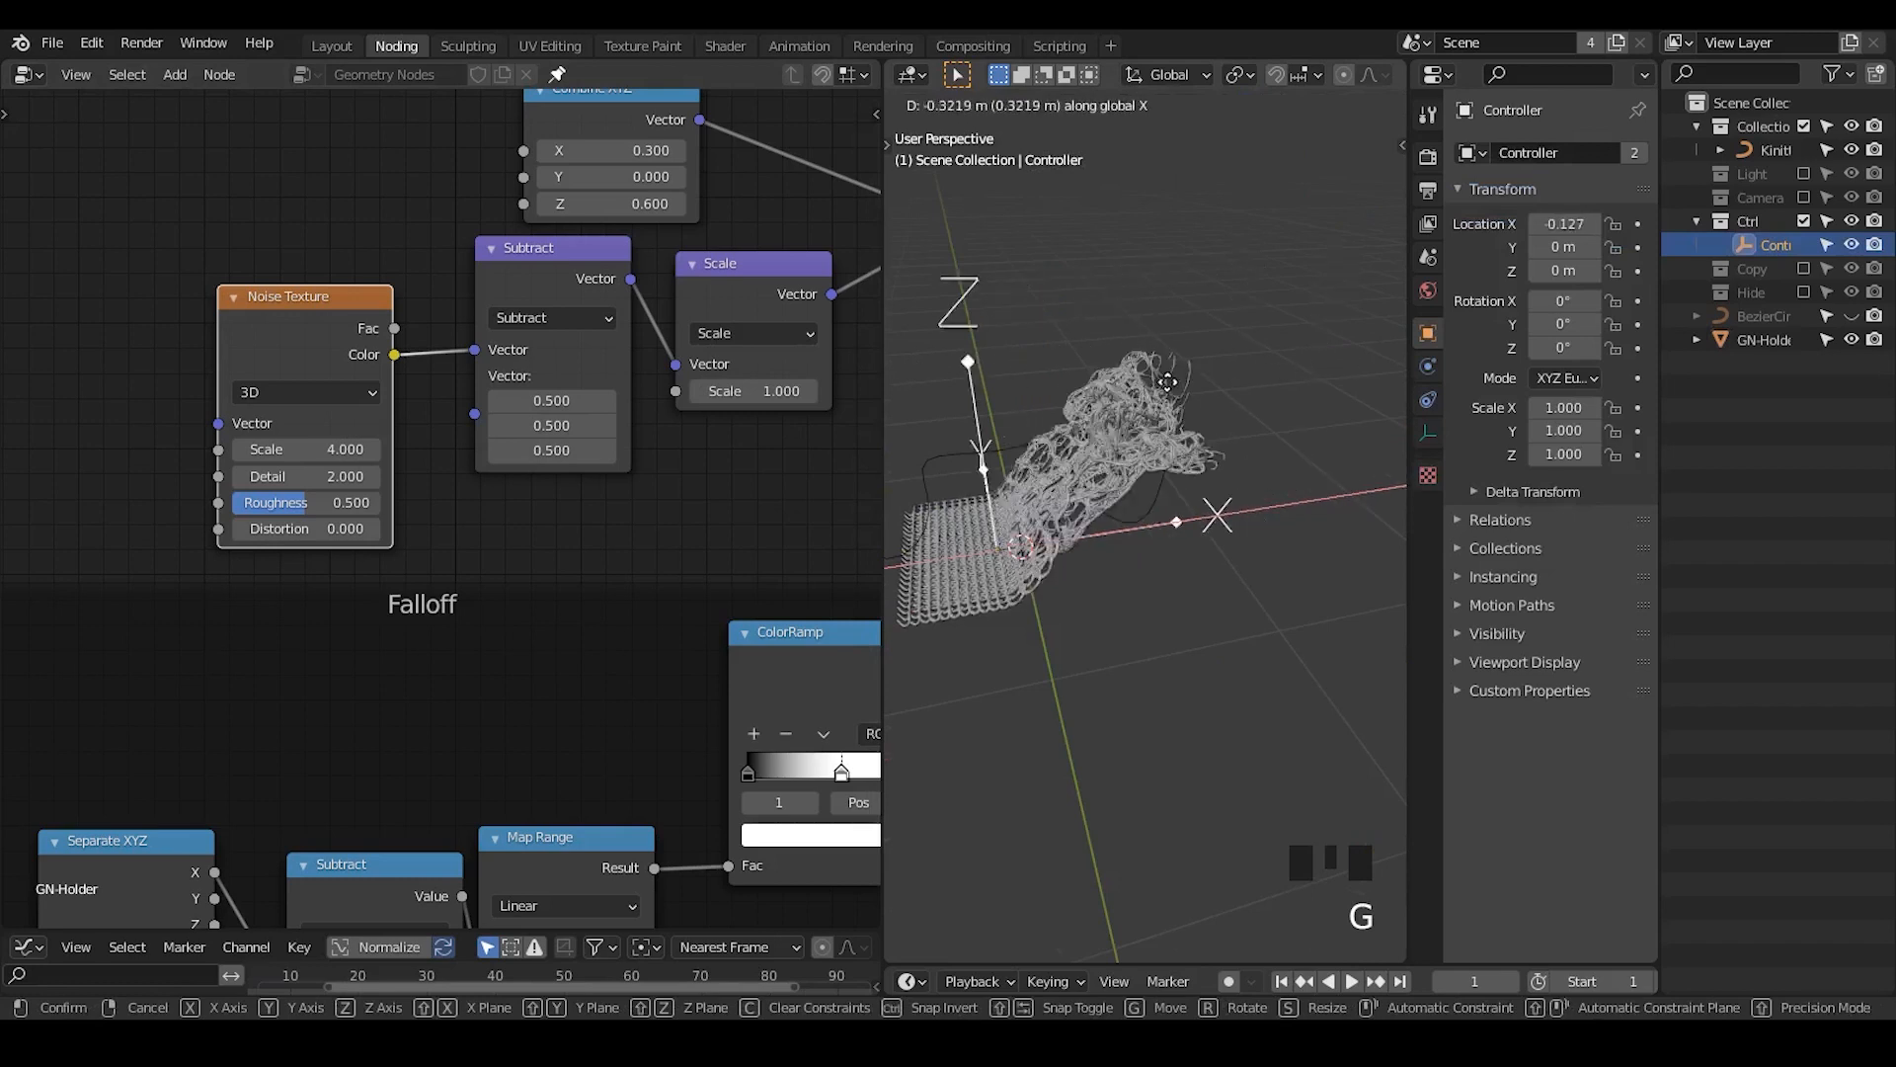
click(1145, 385)
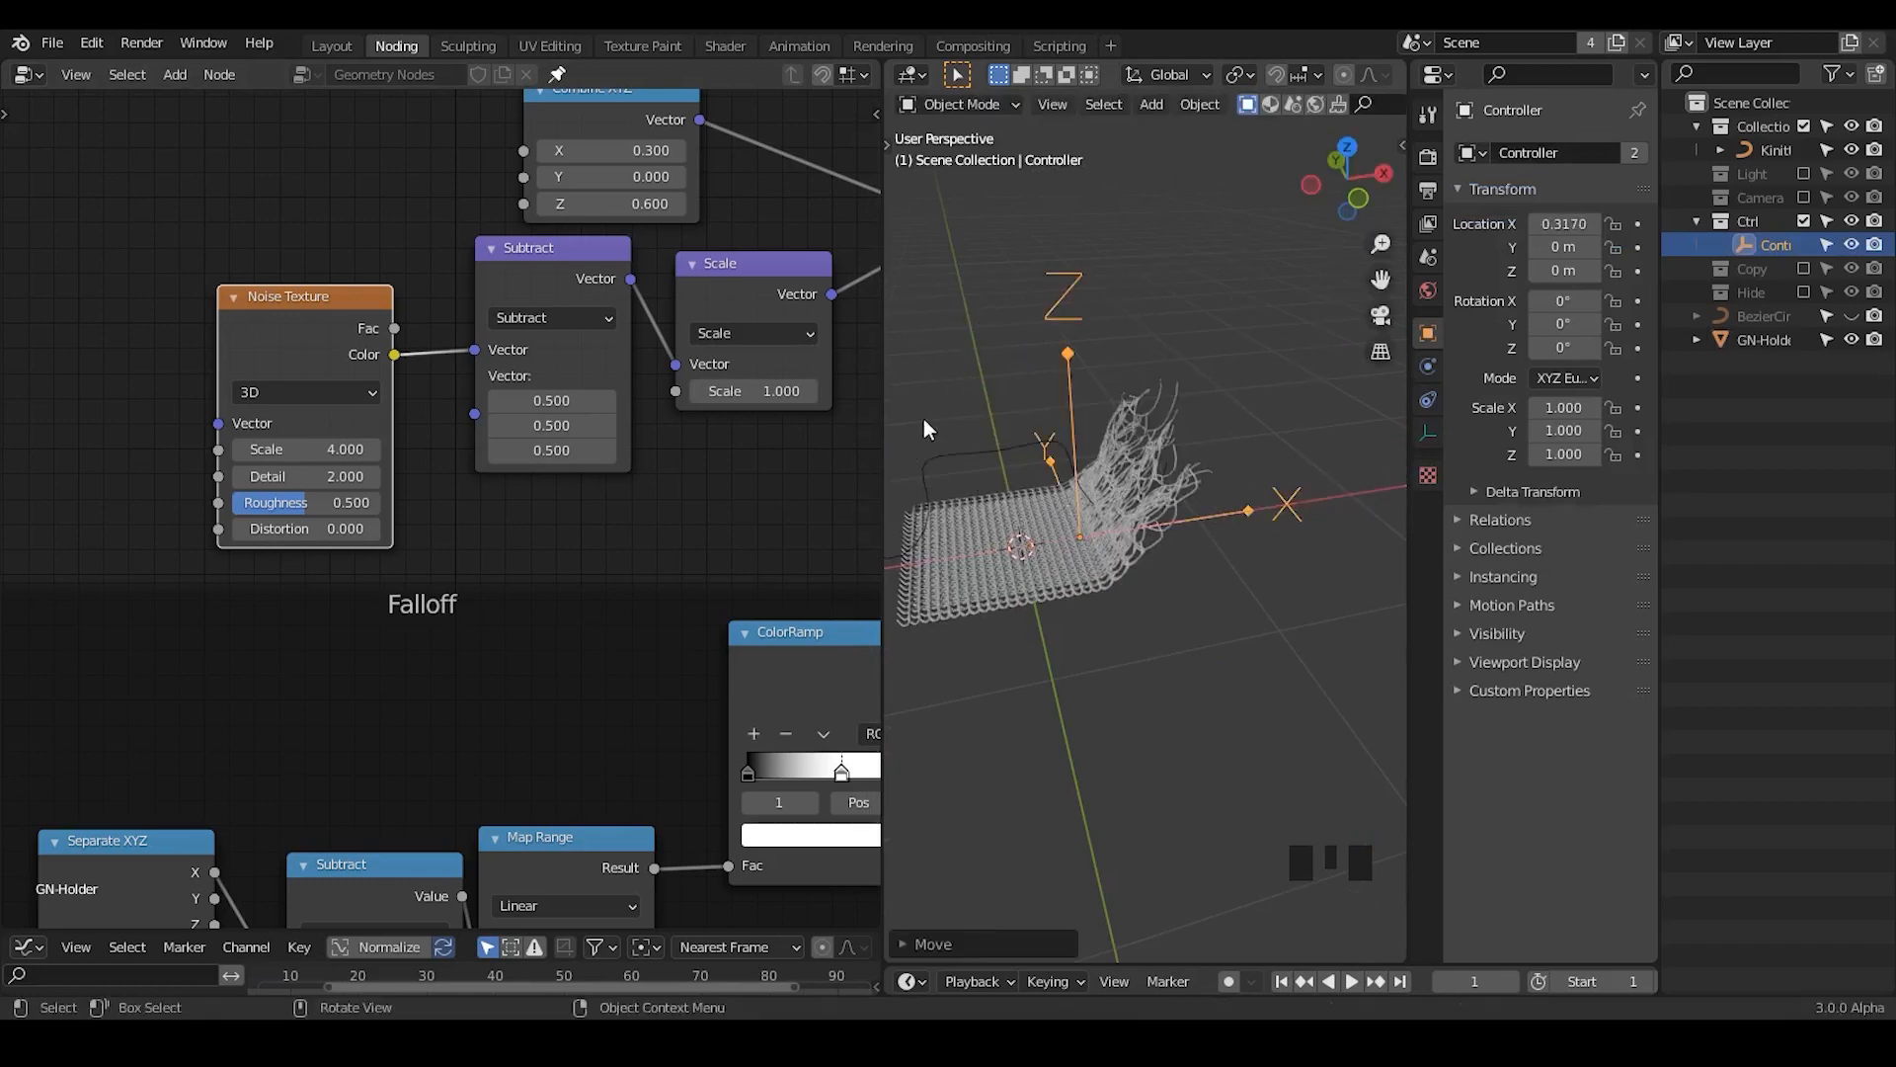
- Raise the Combine XYZ node's X to 1.2 and Z to 1.8 for a stronger translation
middle_drag(782, 486, 489, 455)
middle_drag(653, 465, 707, 416)
middle_drag(293, 542, 588, 670)
middle_drag(423, 288, 494, 278)
drag(475, 183, 726, 342)
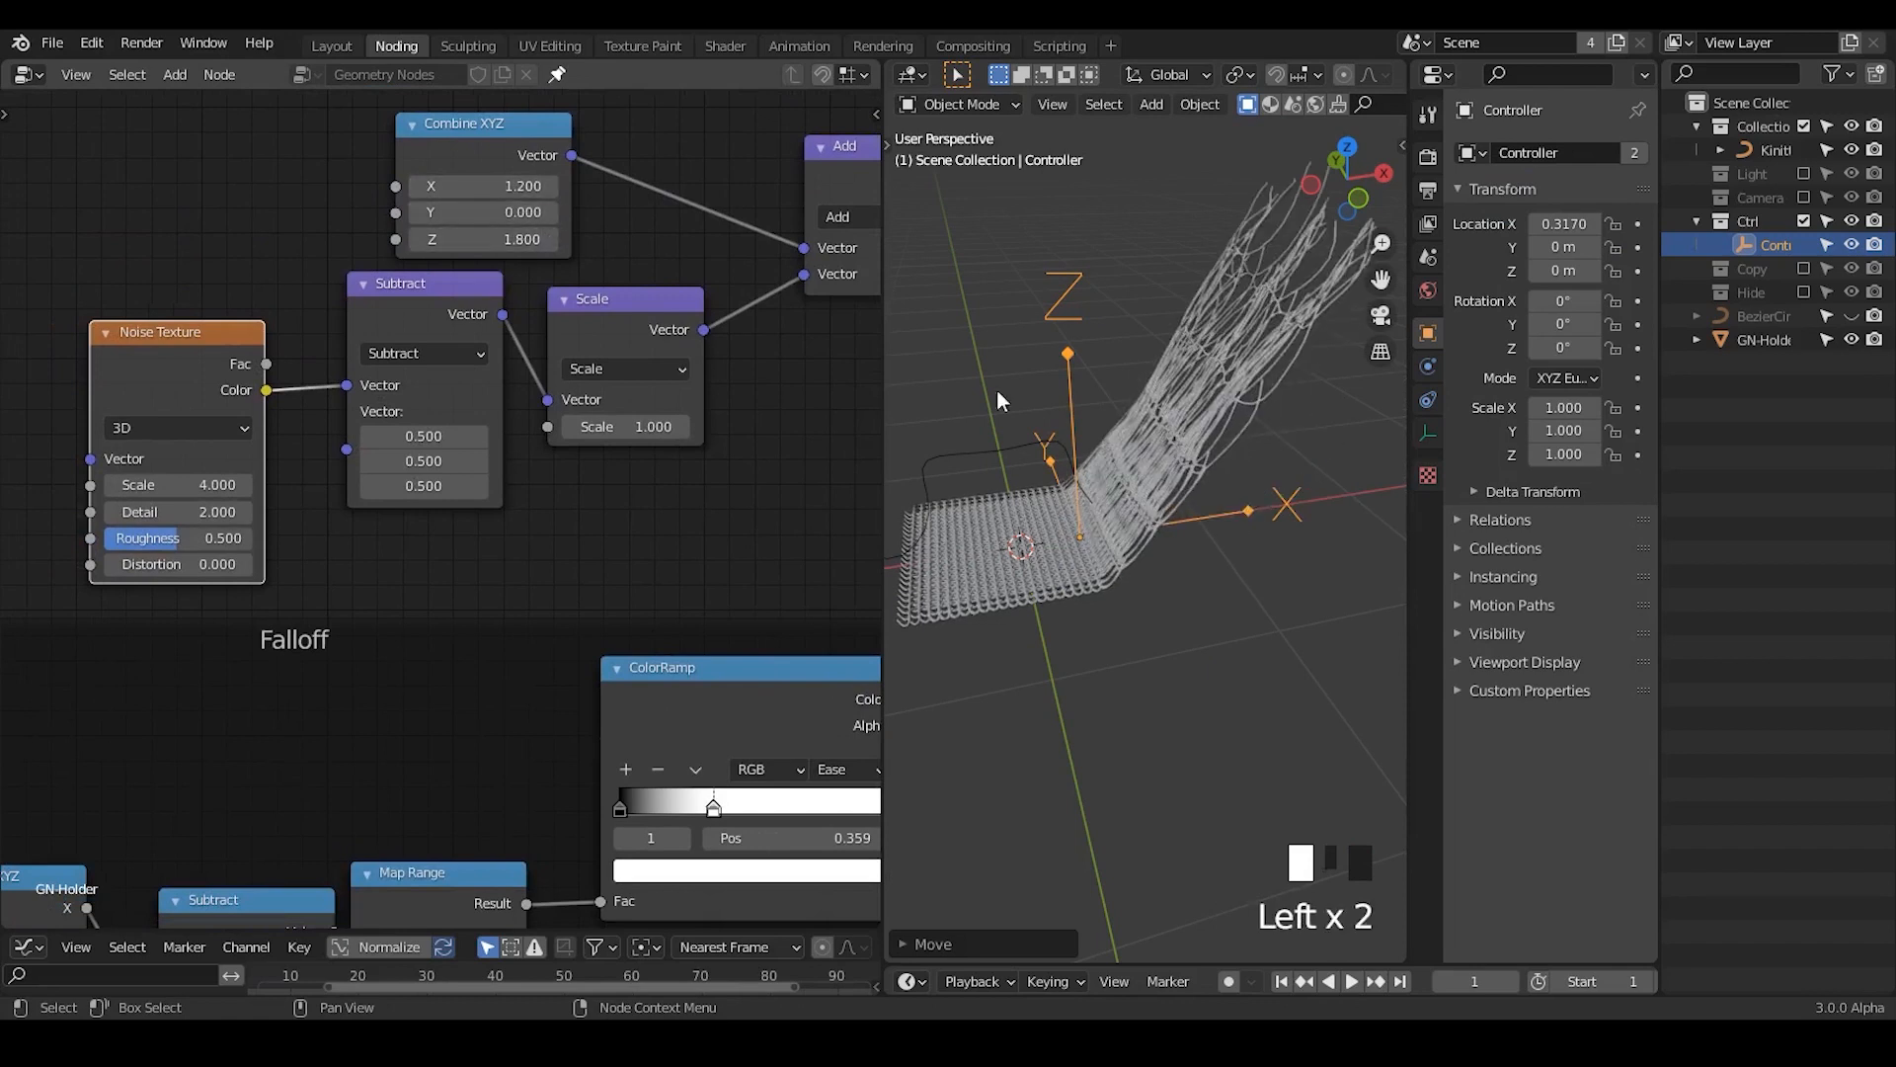
- Slide the Controller back and forth along X to test the falloff, leaving it at about 0.408 m
key(g)
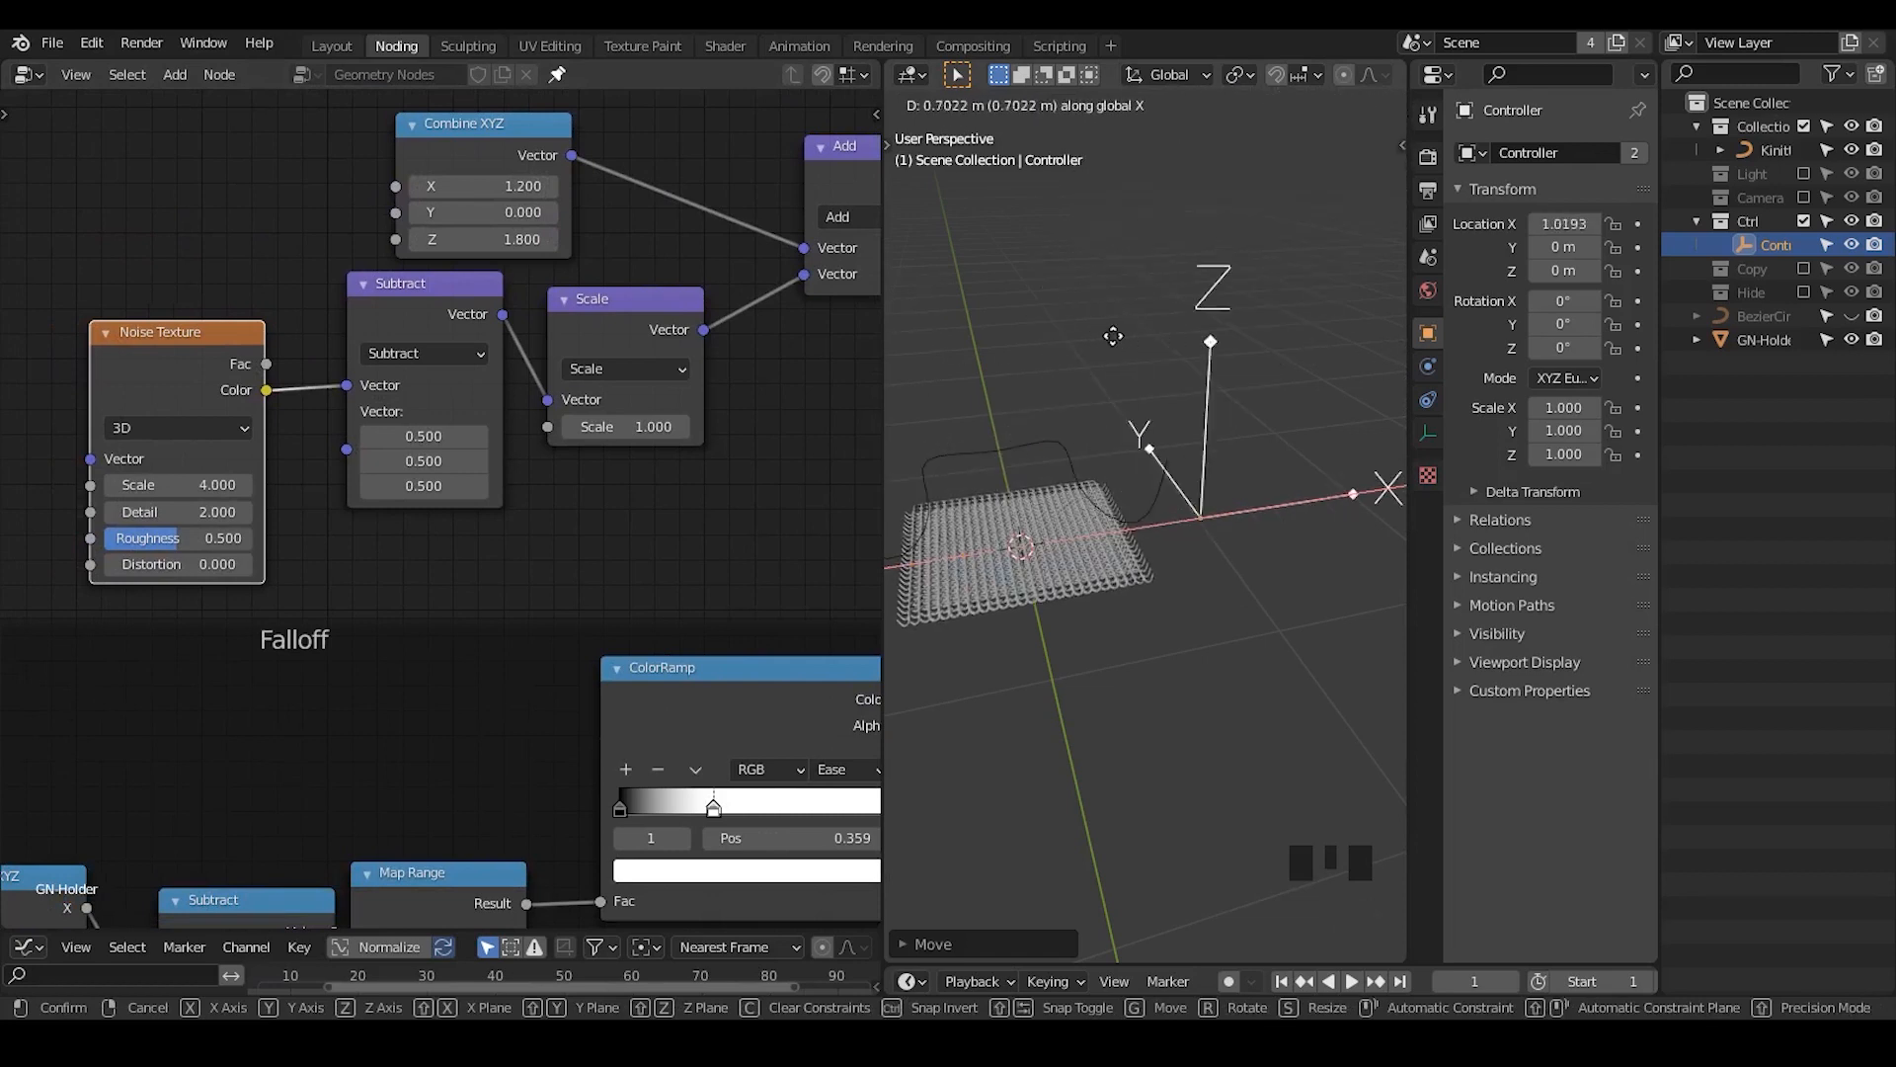
click(1067, 353)
middle_drag(1067, 354, 1145, 336)
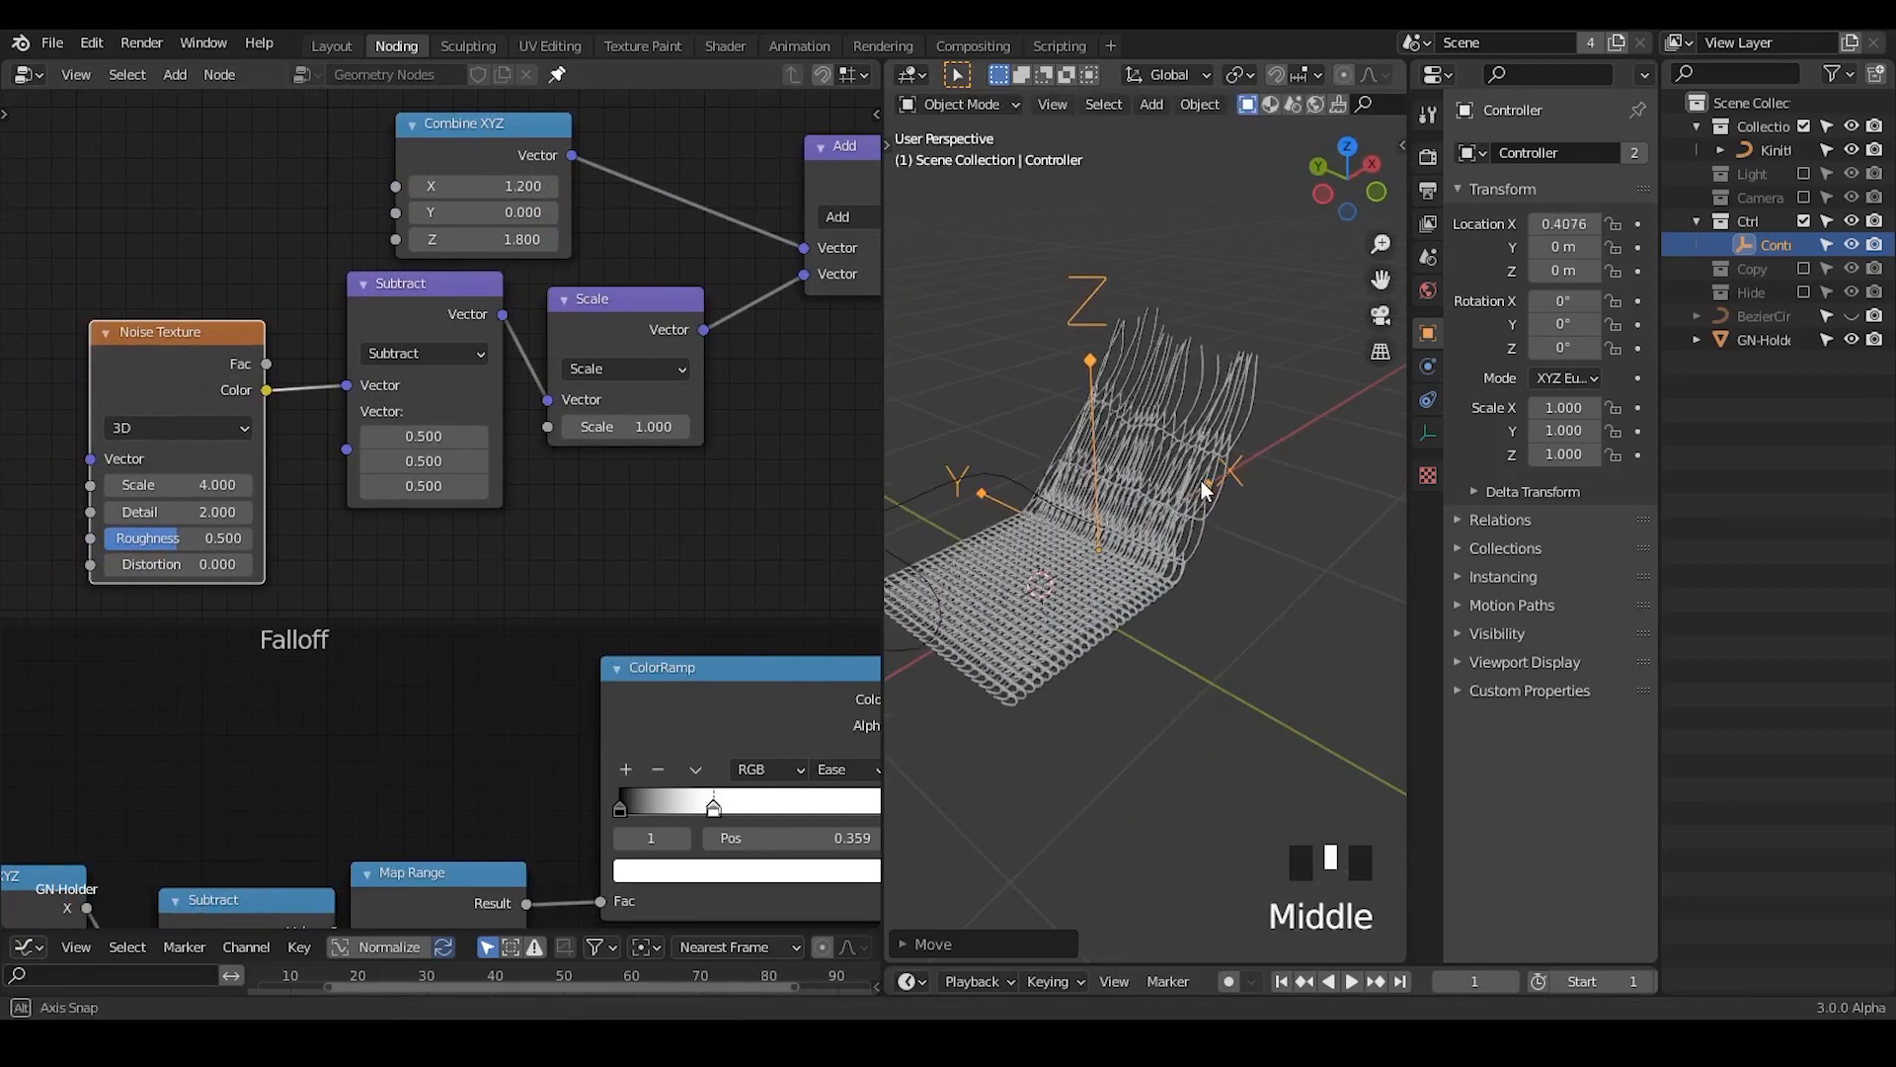
- Lower the Combine XYZ node's Z to 0.7 and move the Controller along X to about 0.222 m
drag(503, 239, 489, 239)
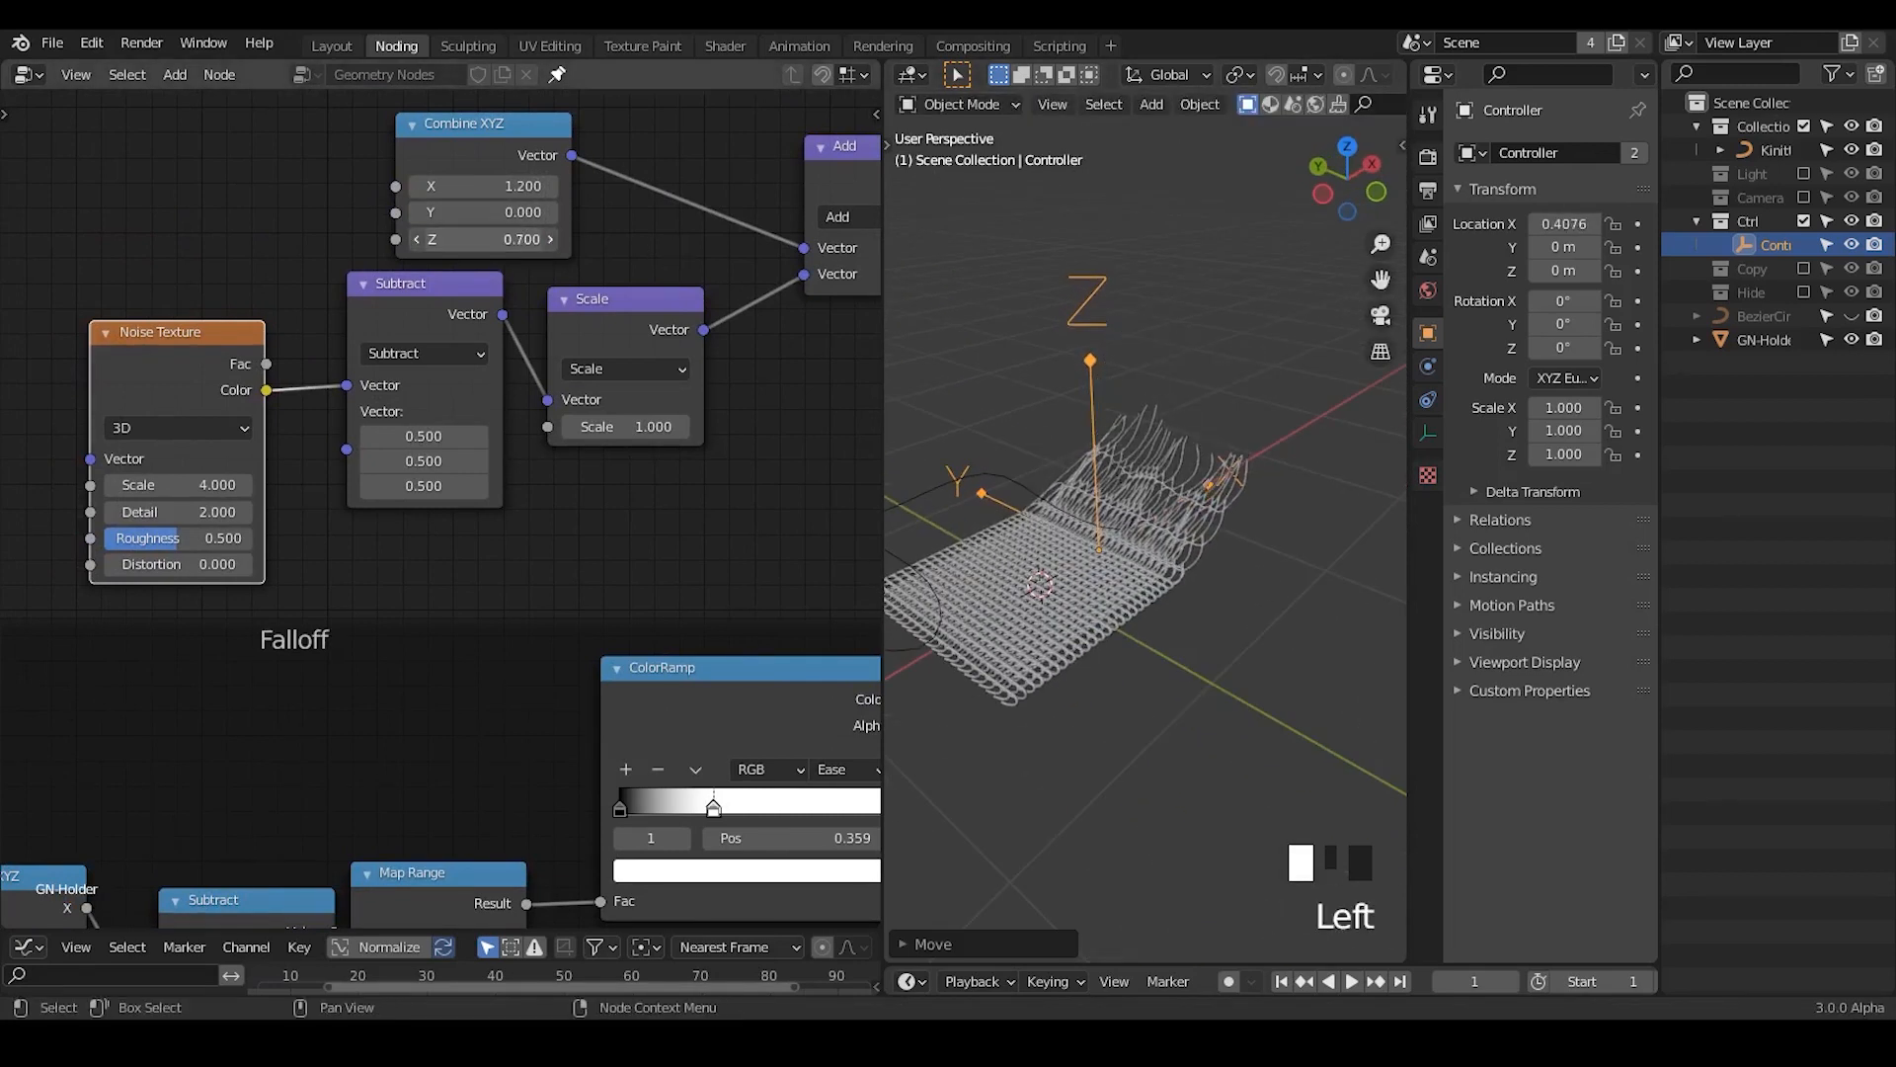
key(g)
key(x)
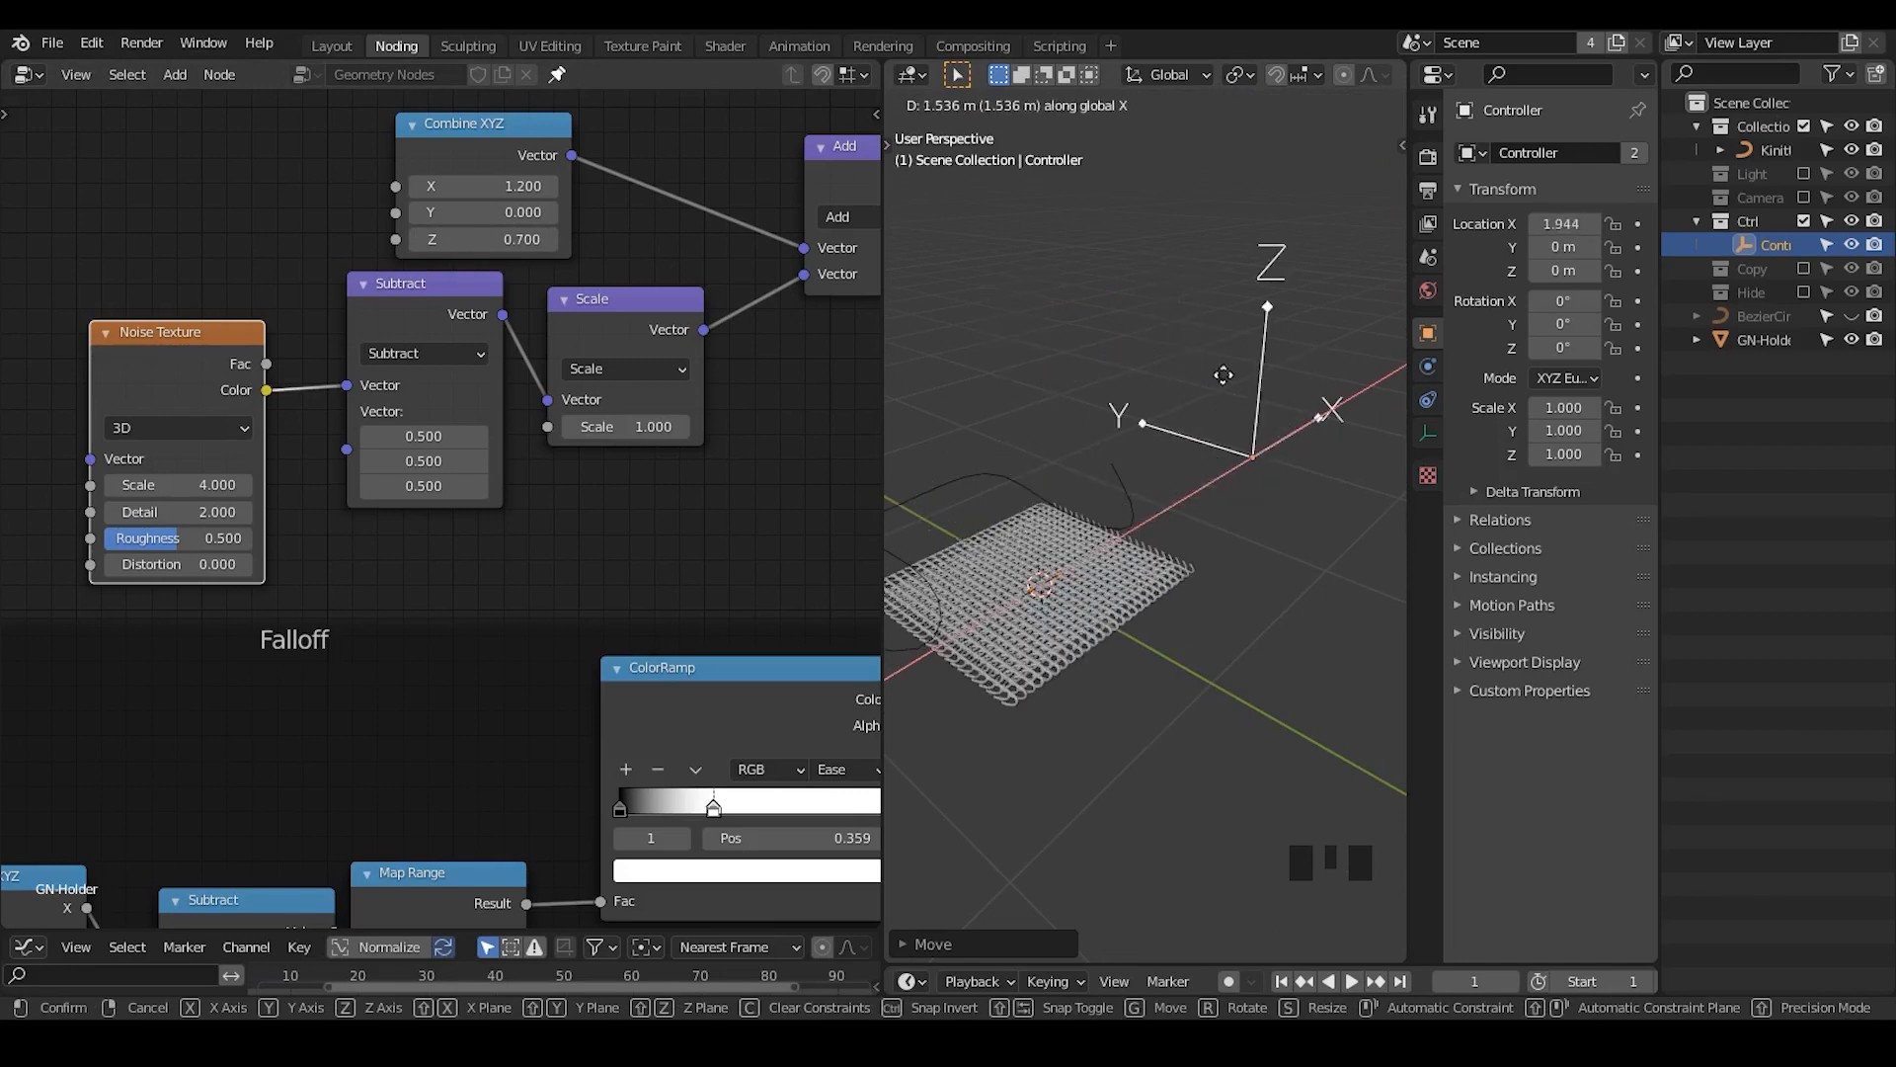
click(1223, 406)
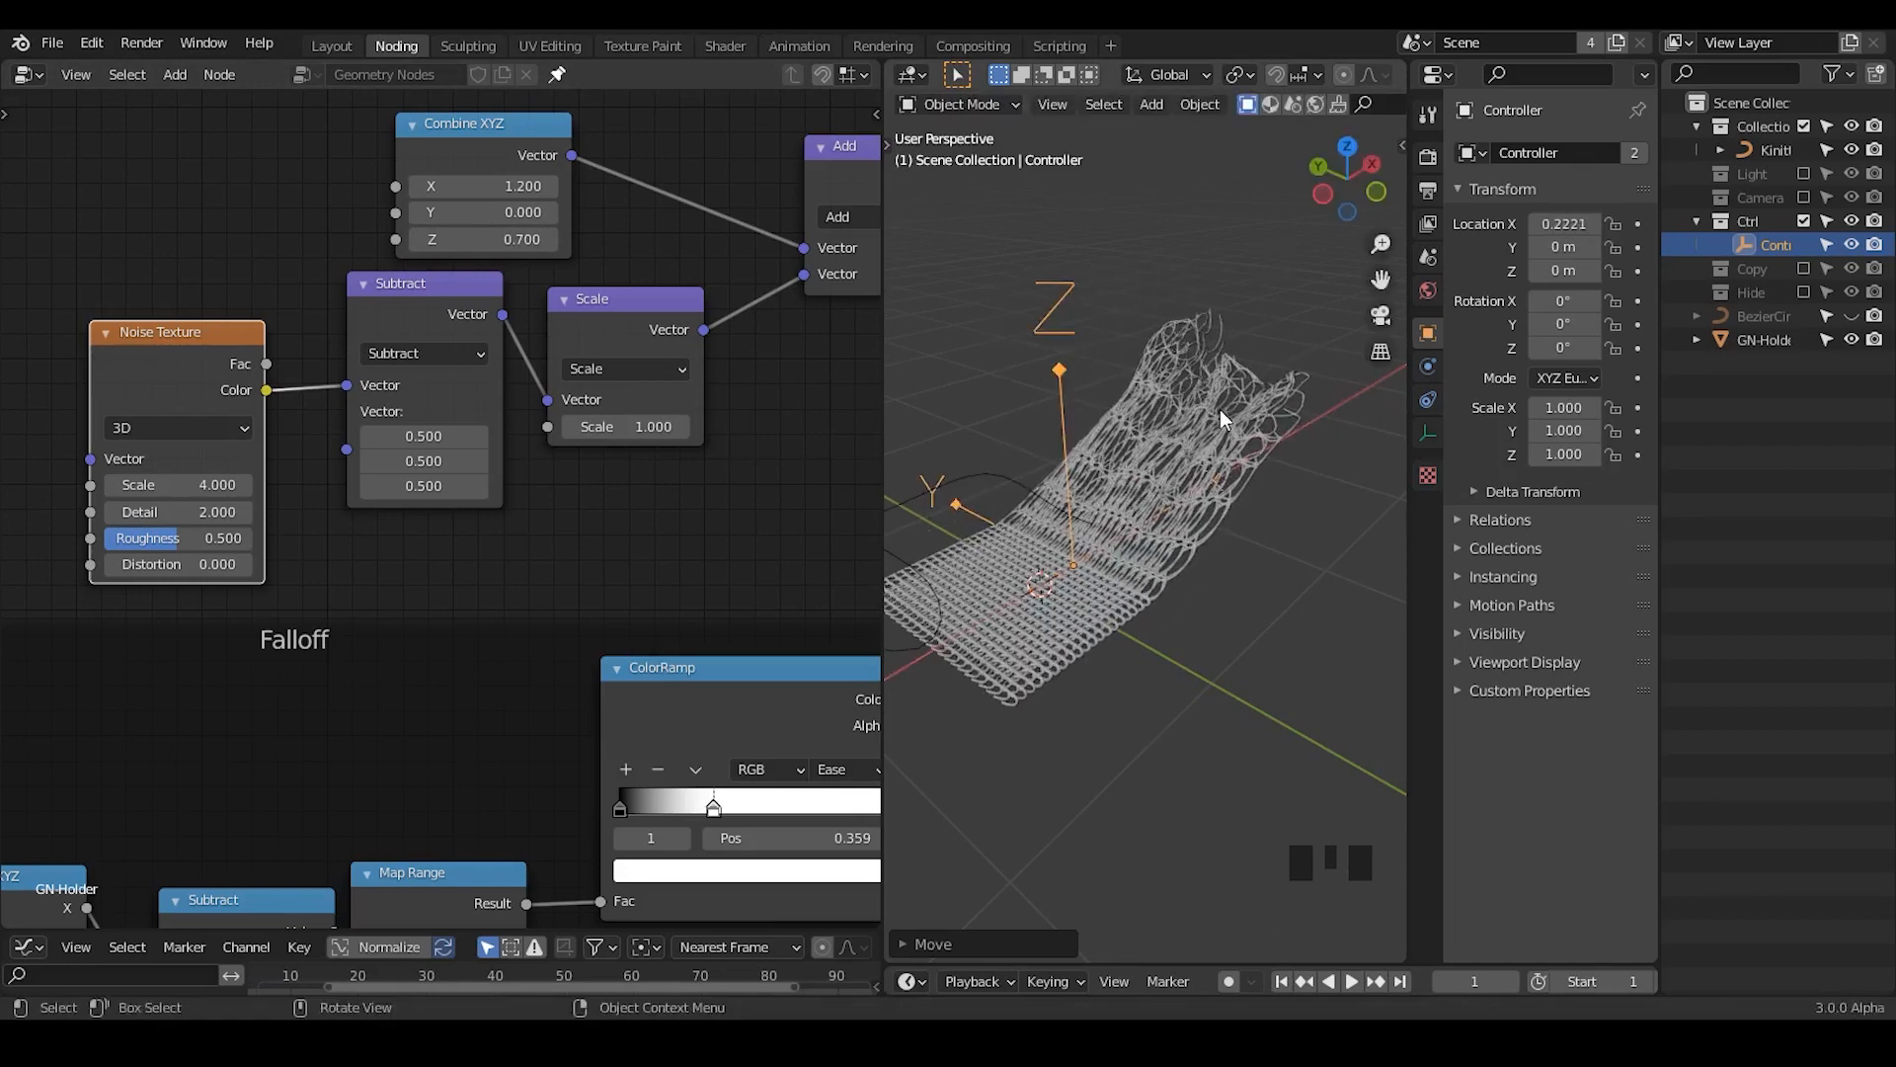
mouse_move(1201, 425)
middle_down()
mouse_move(1317, 428)
mouse_move(1213, 430)
middle_up()
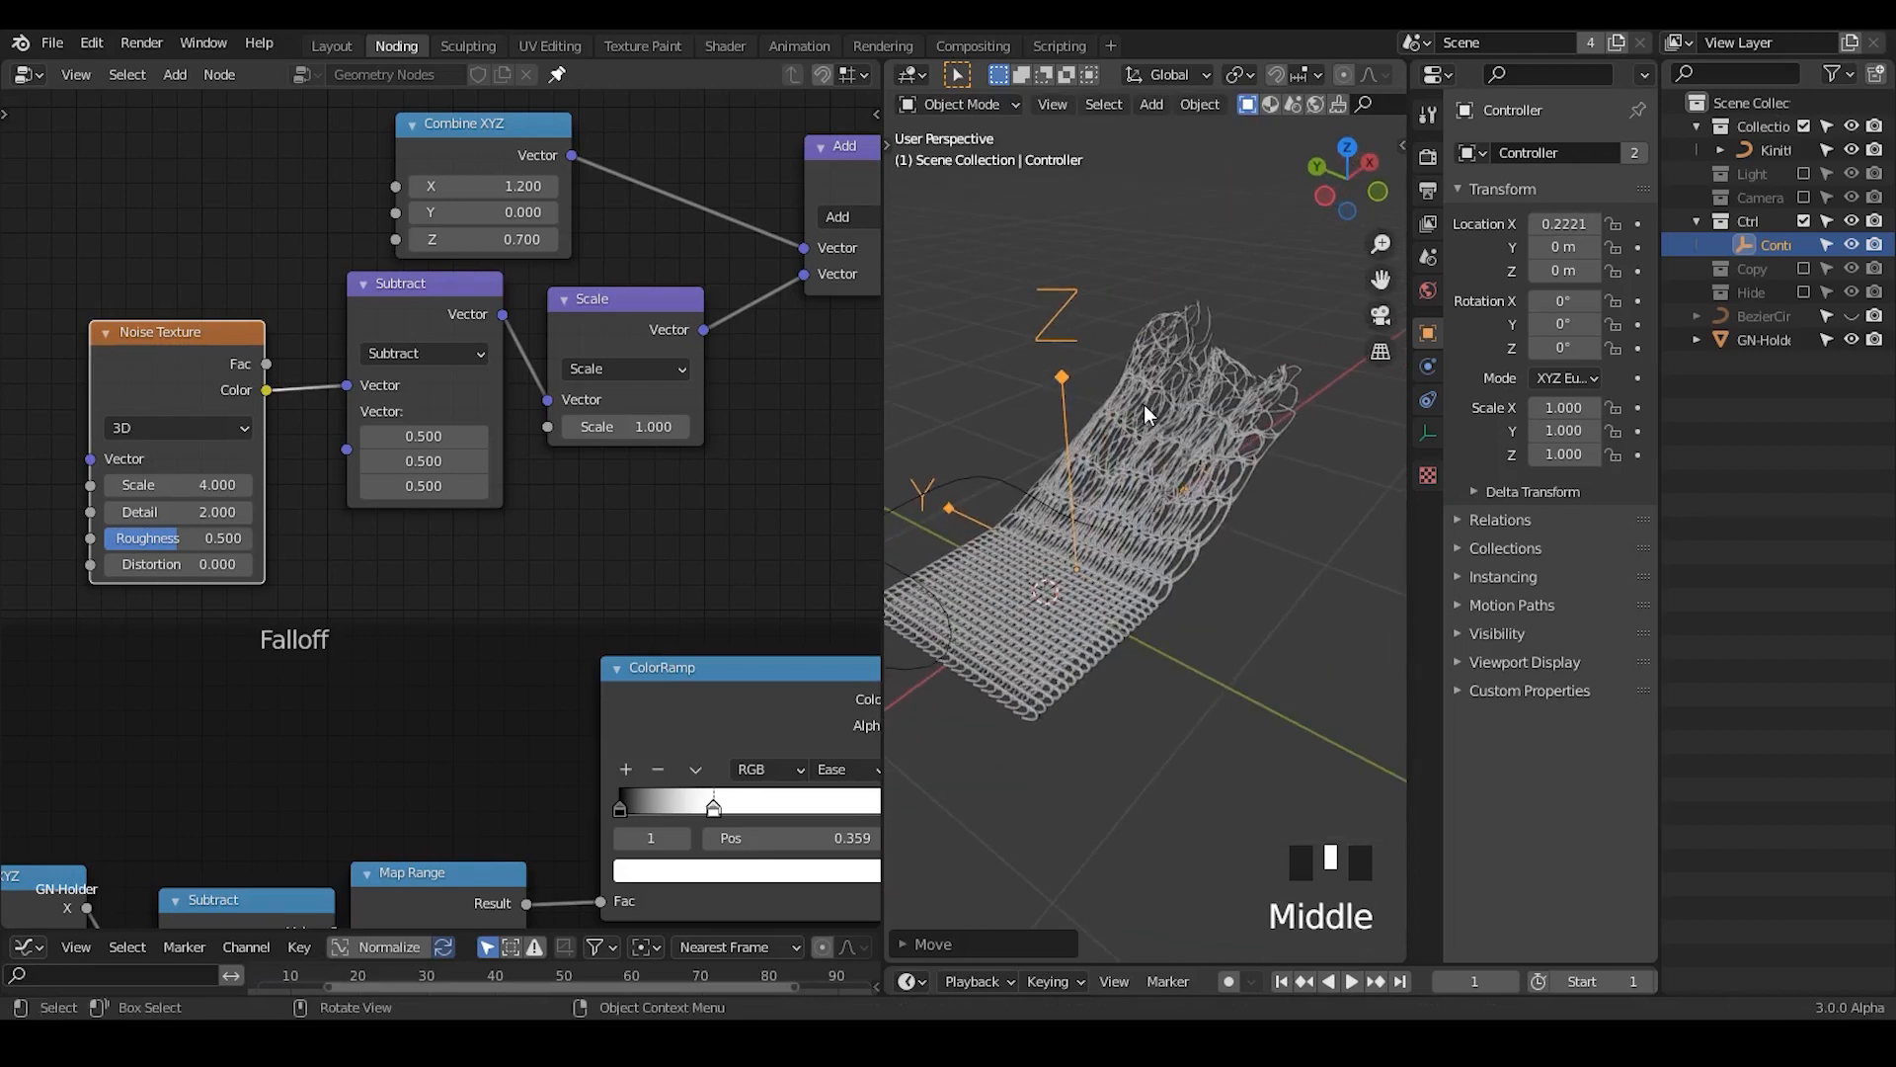
- Move the Falloff frame further left beneath the noise nodes
middle_drag(689, 457, 593, 503)
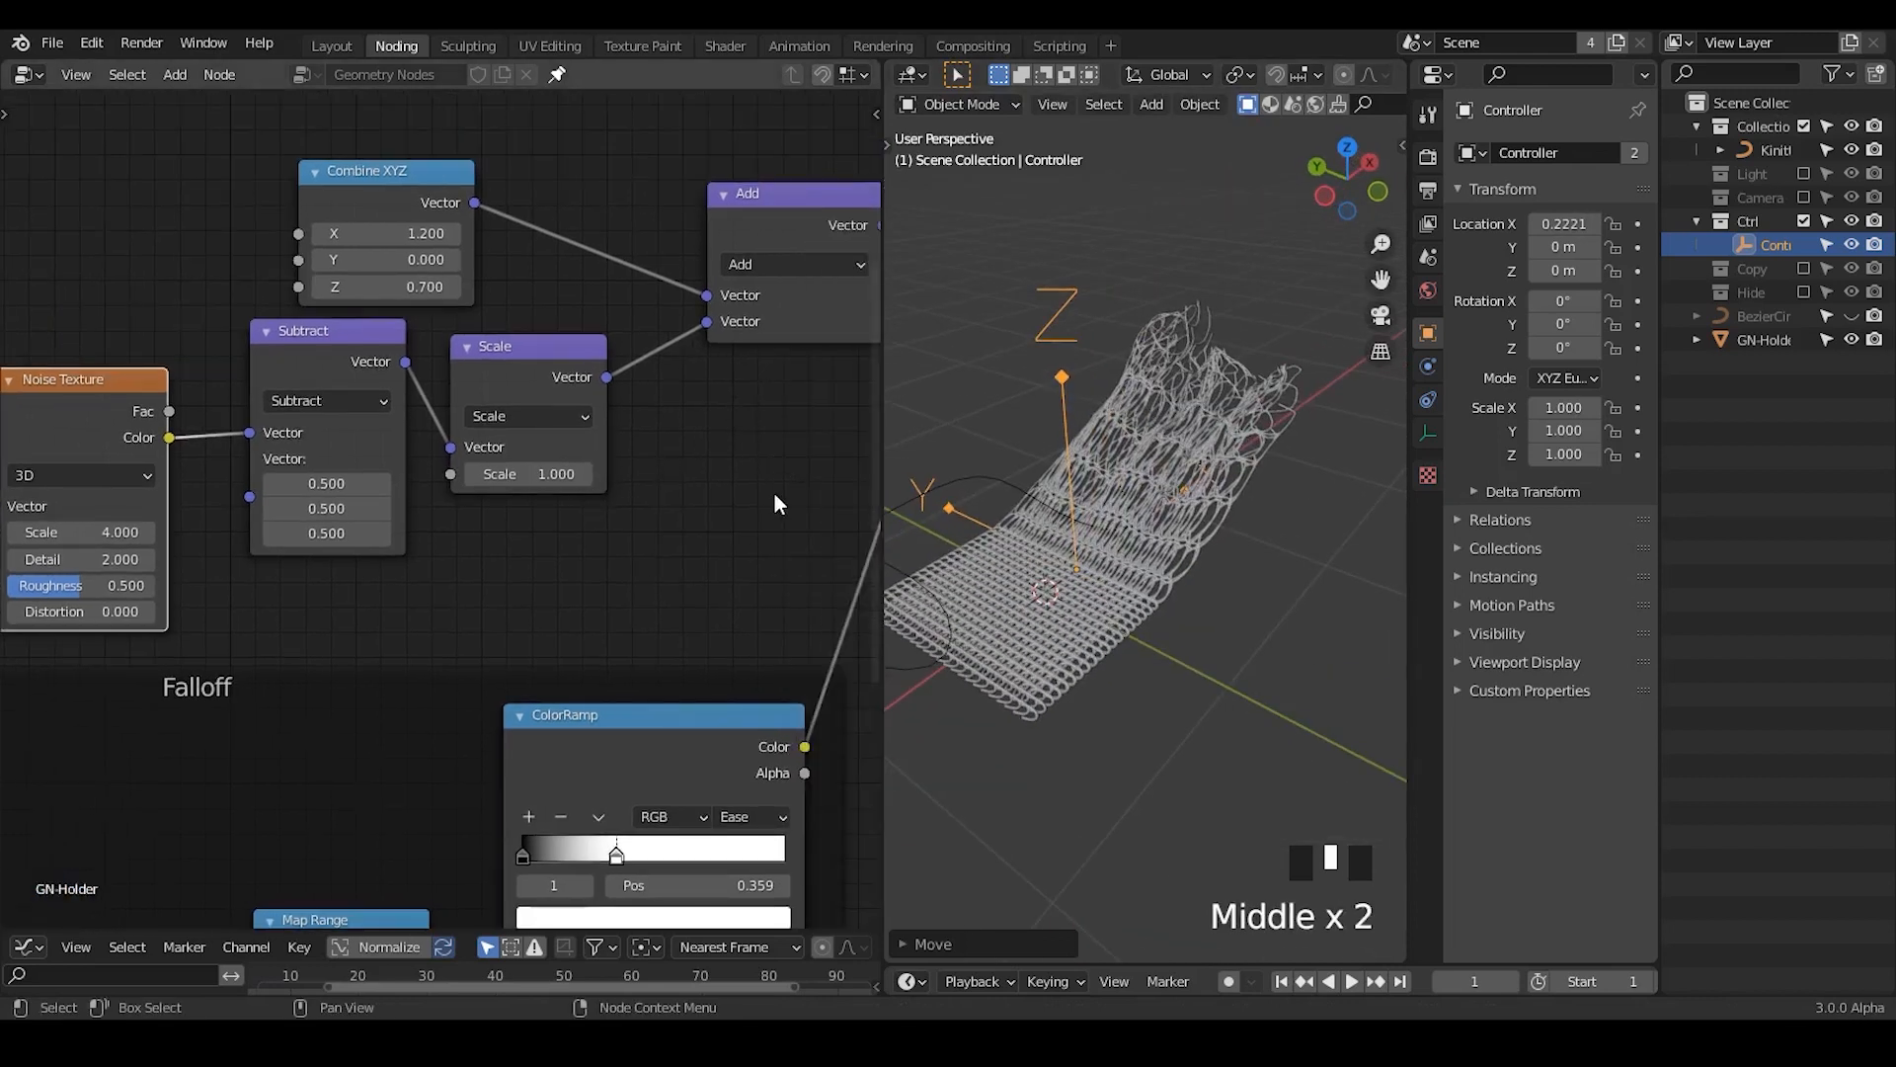
click(572, 700)
key(g)
click(464, 629)
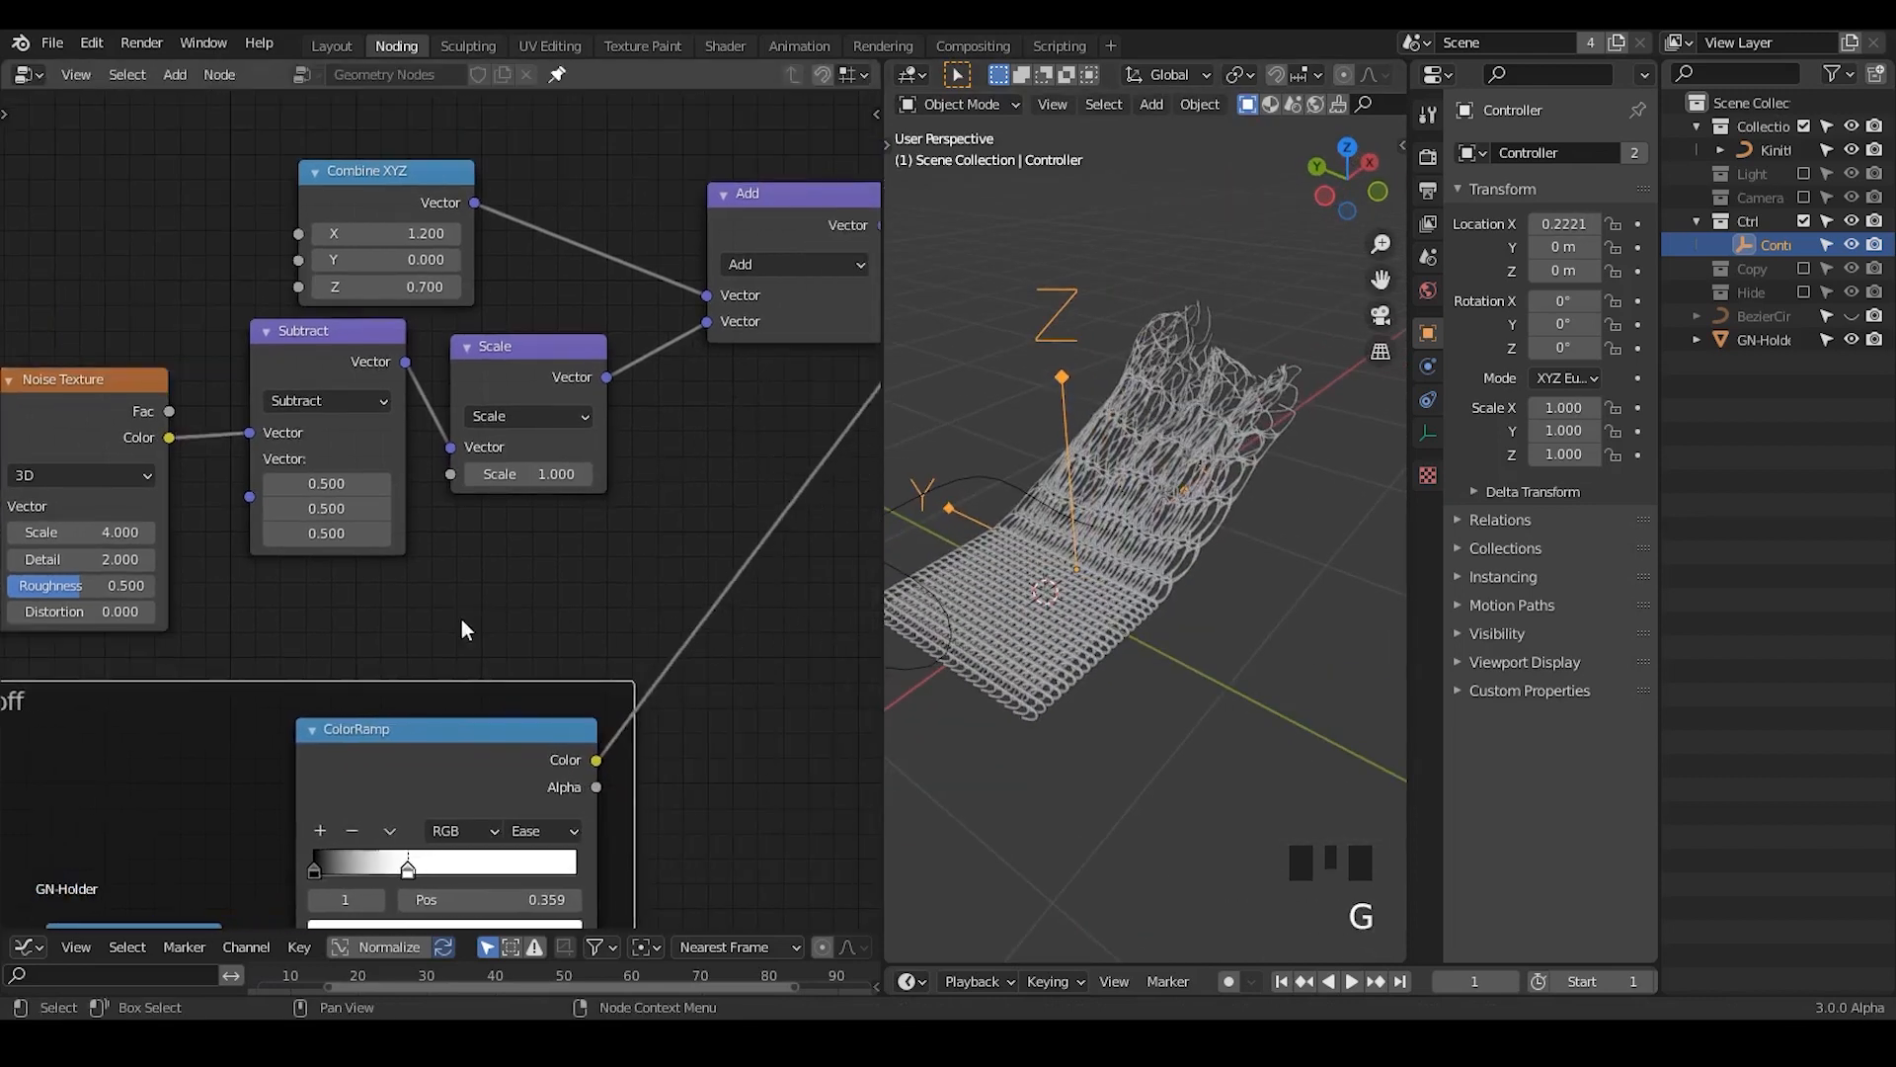
- Try a value of 0.16 for the radius attribute in the Store Persistent Attribute node
mouse_move(680, 618)
middle_down()
mouse_move(765, 769)
mouse_move(691, 642)
middle_up()
middle_drag(217, 375, 385, 602)
middle_drag(818, 316, 451, 417)
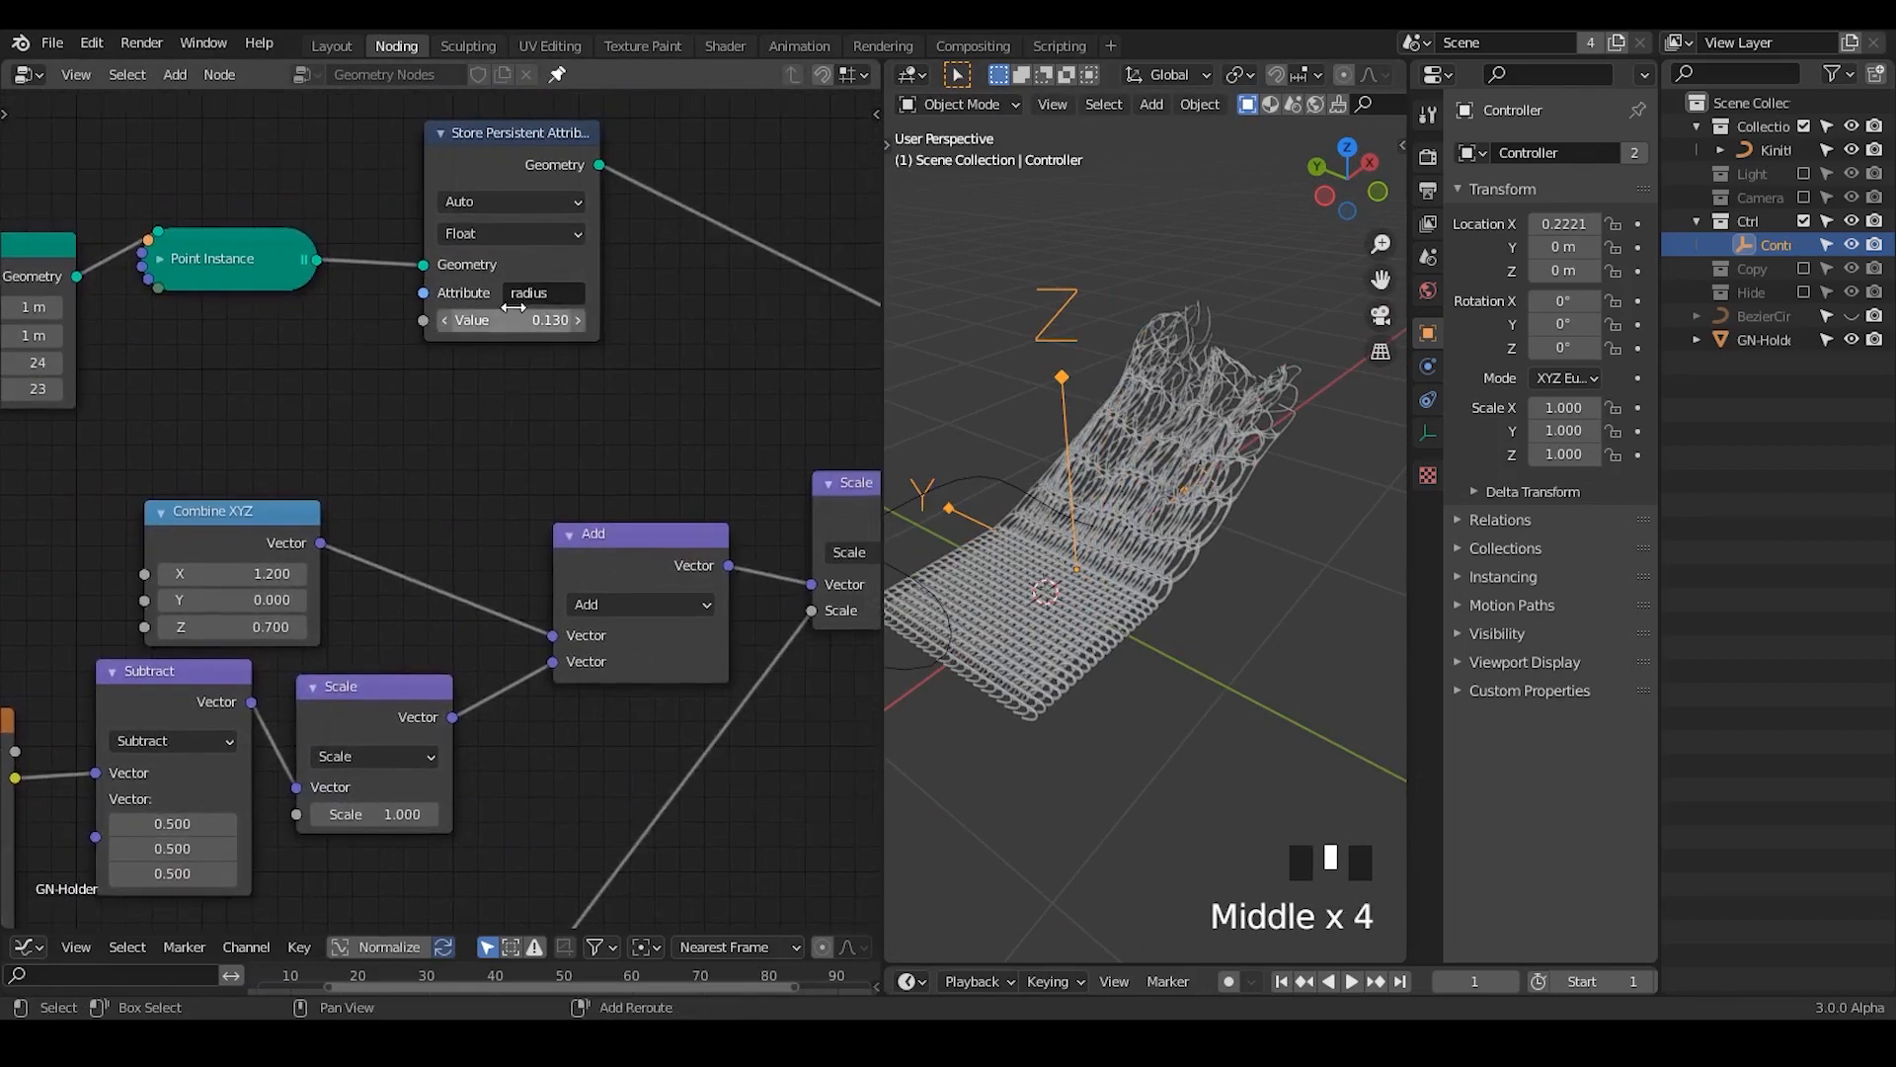
shift+drag(511, 320, 553, 320)
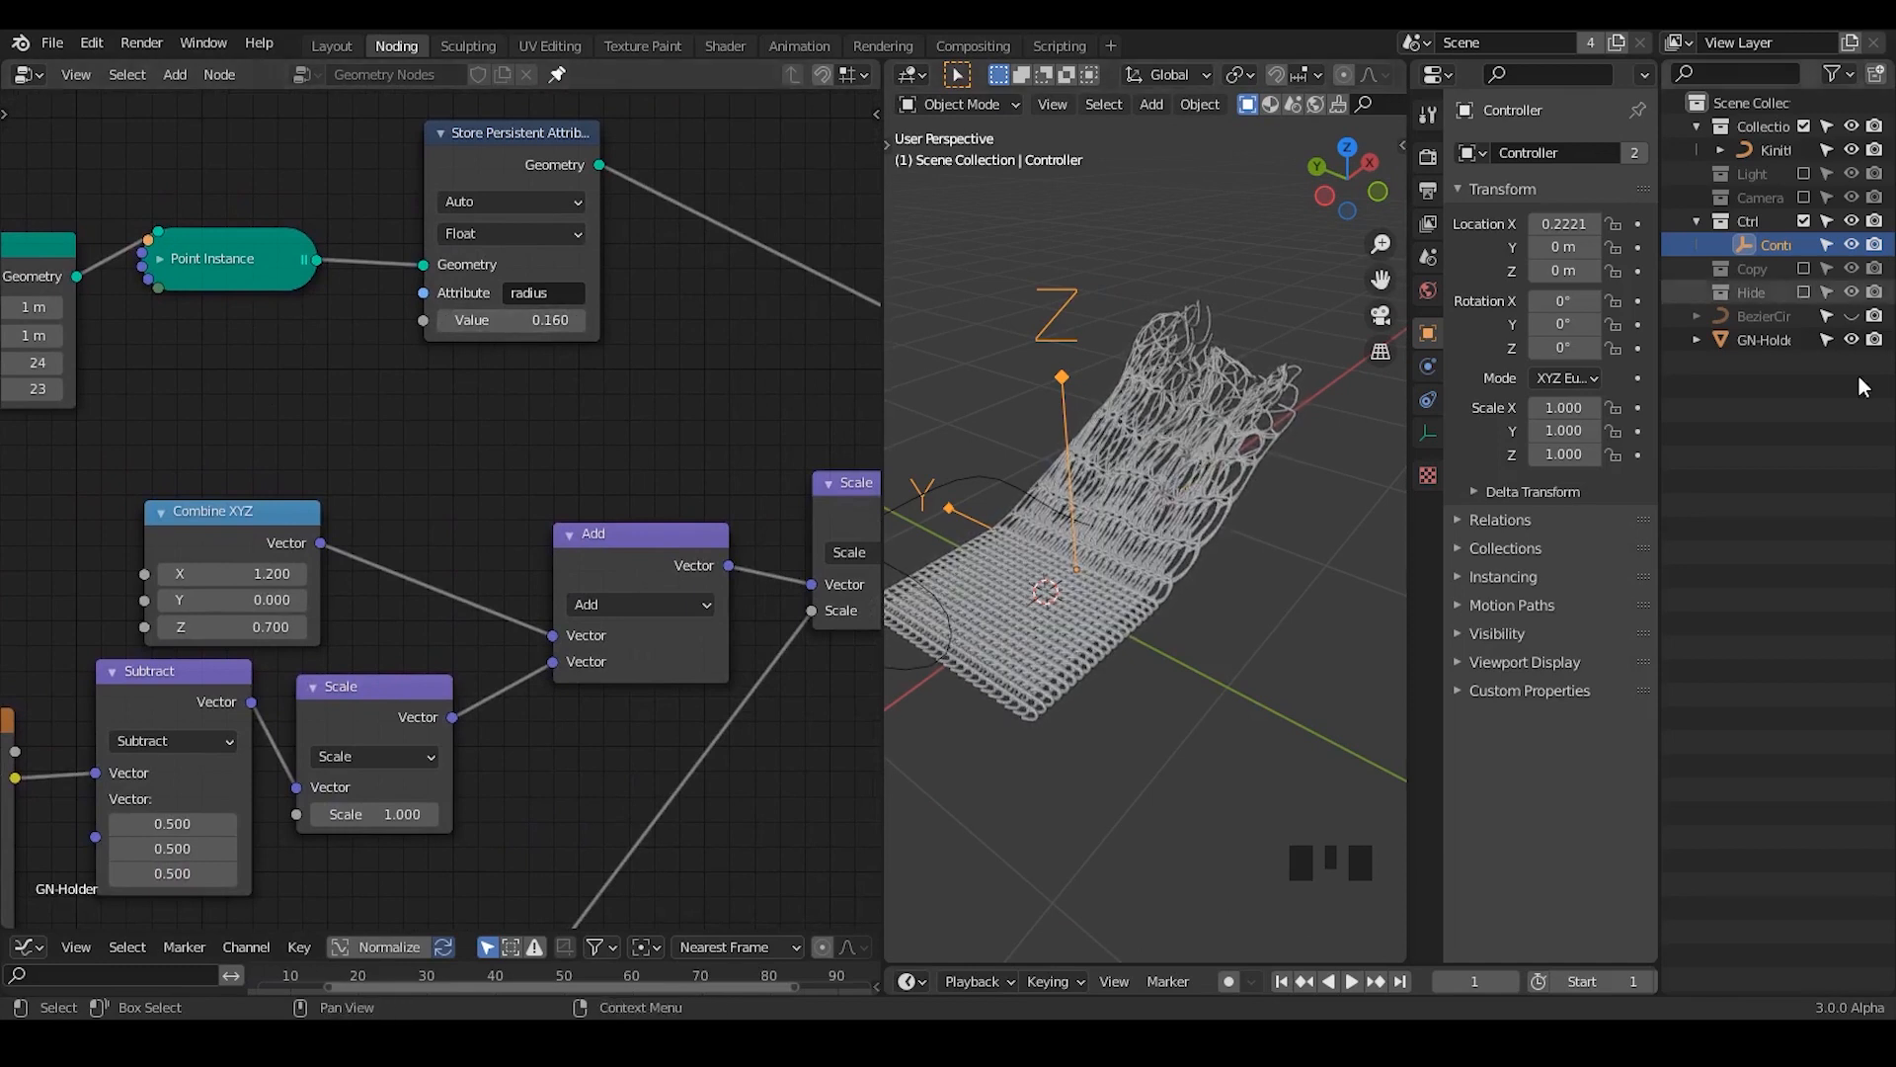
- Rename BezierCircle to Thickness and move it into the collection that holds the knit curve
click(1825, 317)
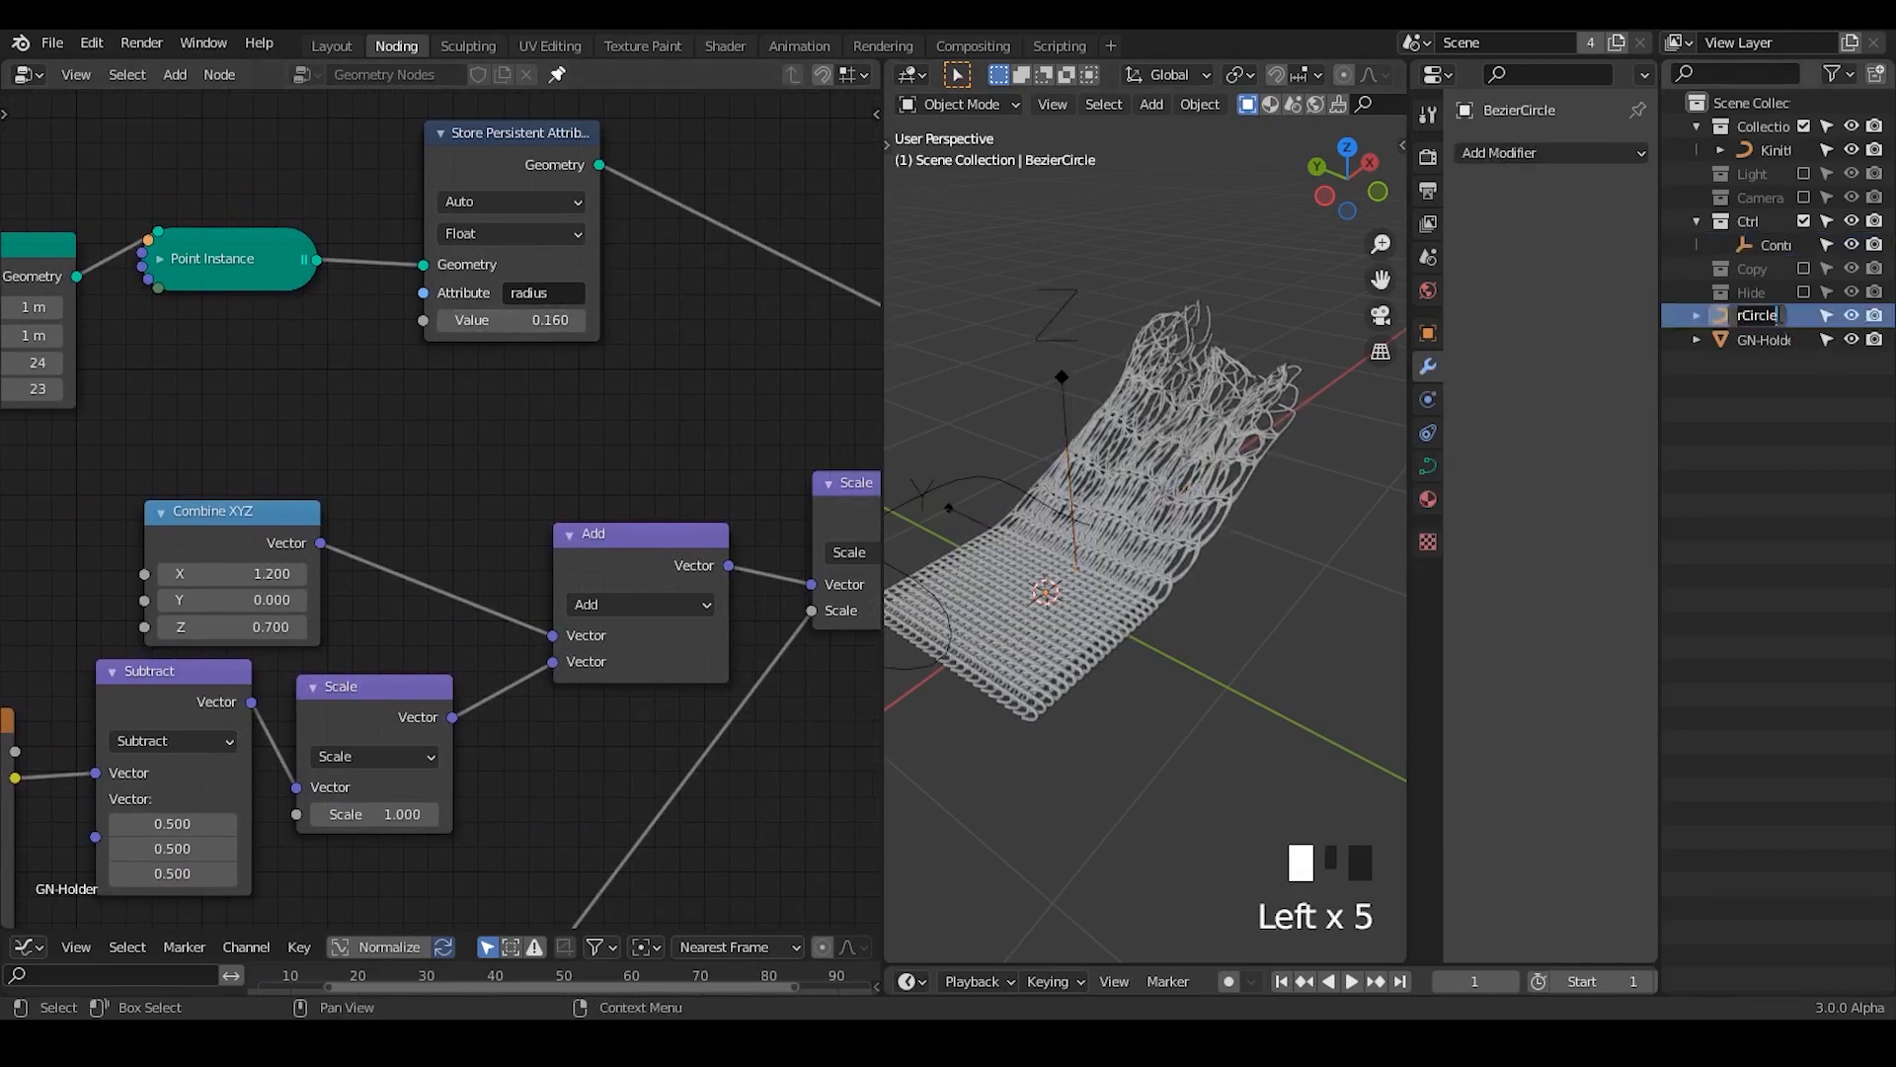
key(Return)
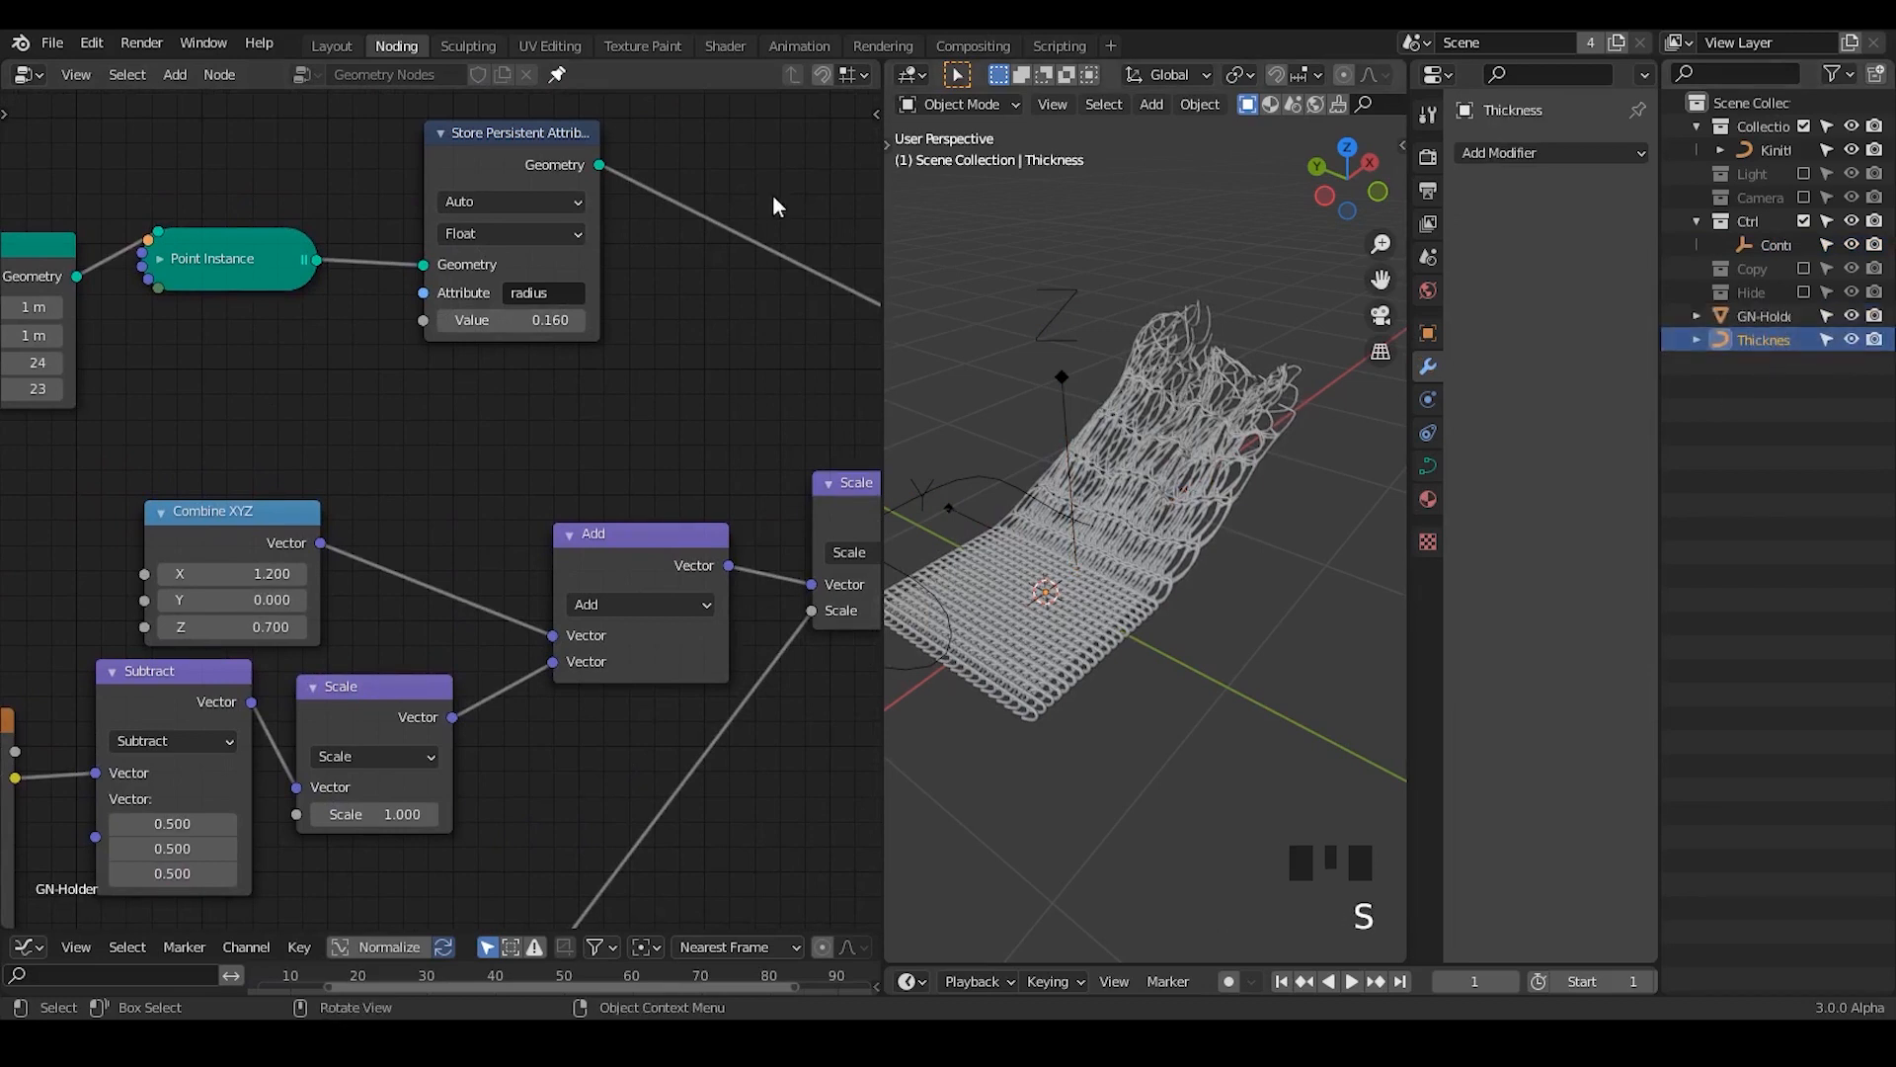
drag(1754, 340, 1852, 137)
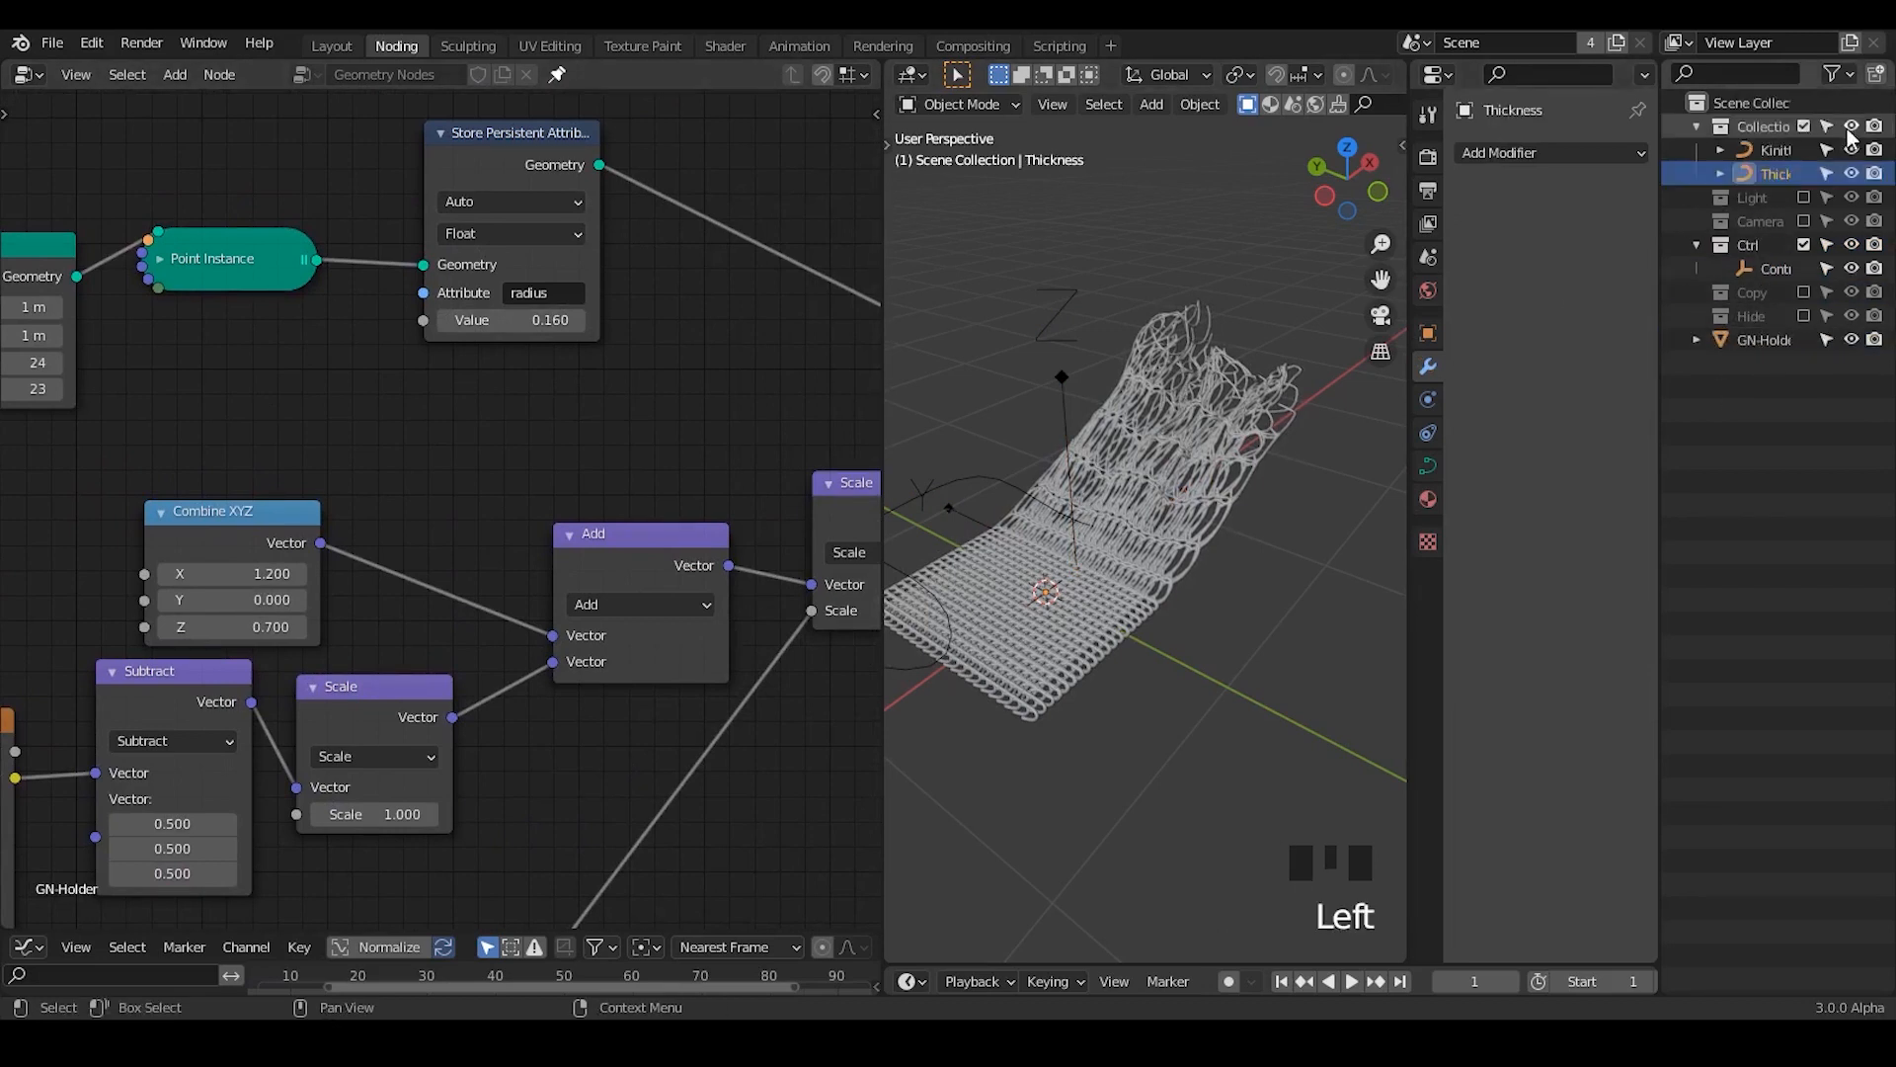
- Exclude the collection holding the Thickness curve from the view layer and select GN-Holder
click(1803, 127)
shift+middle_drag(1229, 435, 1160, 360)
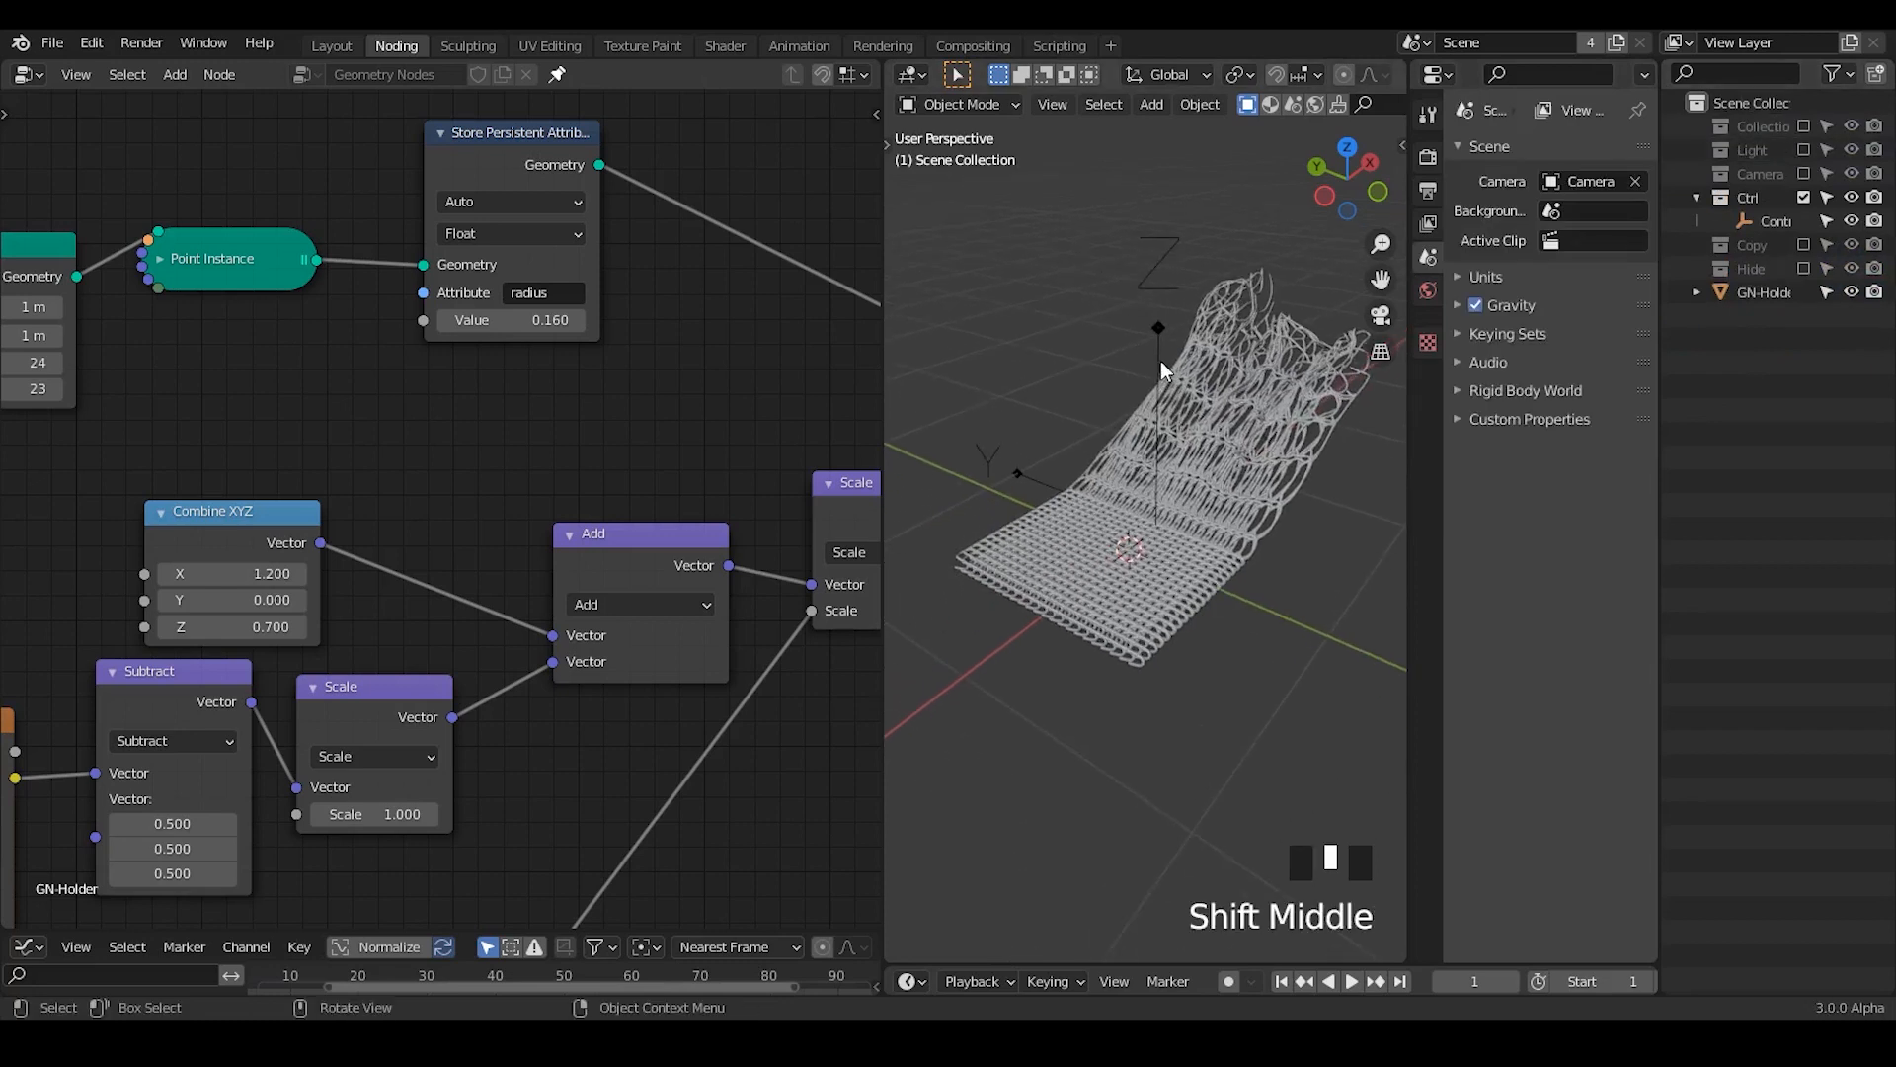
click(1171, 383)
- Set the stored radius attribute's value to 0.1 and move its Store Persistent Attribute node further from Point Instance
mouse_move(512, 321)
mouse_down()
mouse_move(598, 321)
mouse_move(487, 326)
mouse_up()
text(0.1)
key(Return)
middle_drag(677, 478, 470, 435)
middle_drag(365, 533, 499, 472)
middle_drag(576, 325, 465, 421)
drag(305, 168, 656, 202)
click(521, 417)
middle_drag(521, 426, 592, 407)
- Add a Math node beside Store Persistent Attribute, set to Multiply with a first value of 0.1
key(ctrl+a)
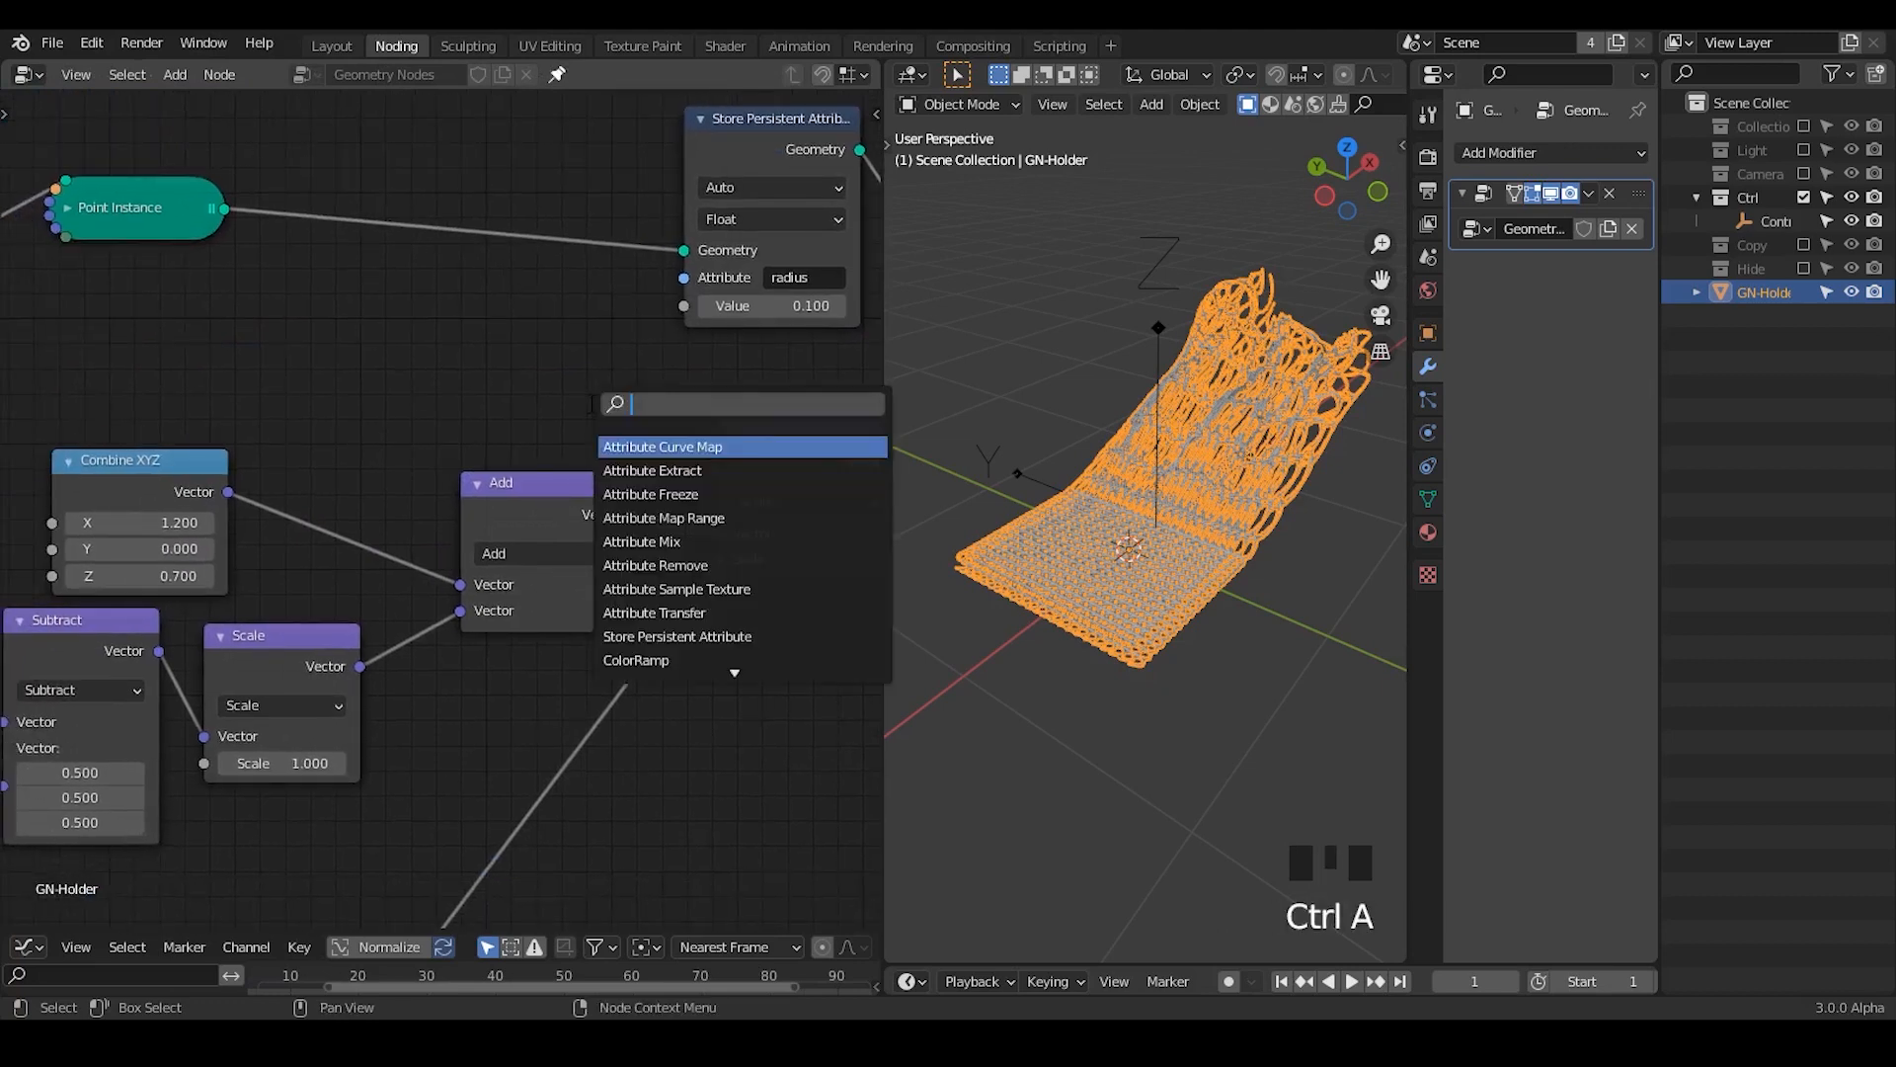
text(math)
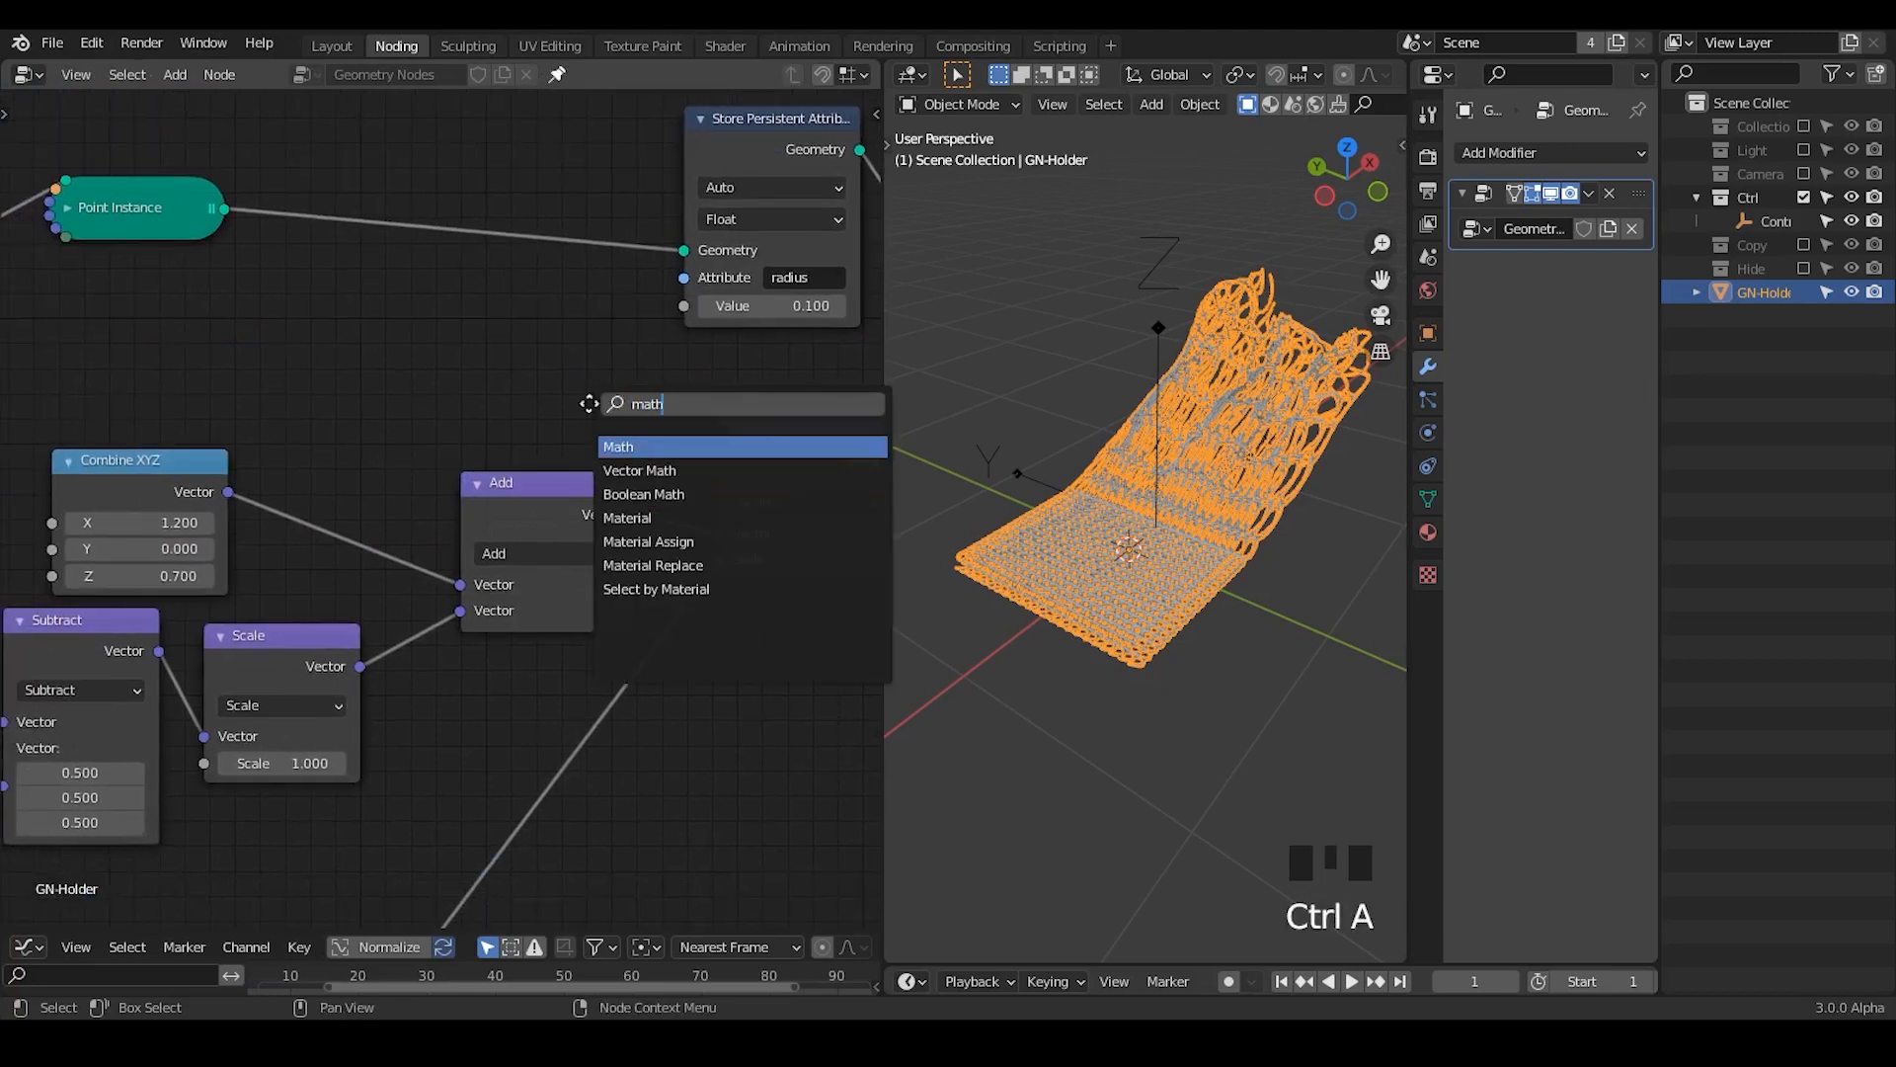
key(Return)
click(460, 283)
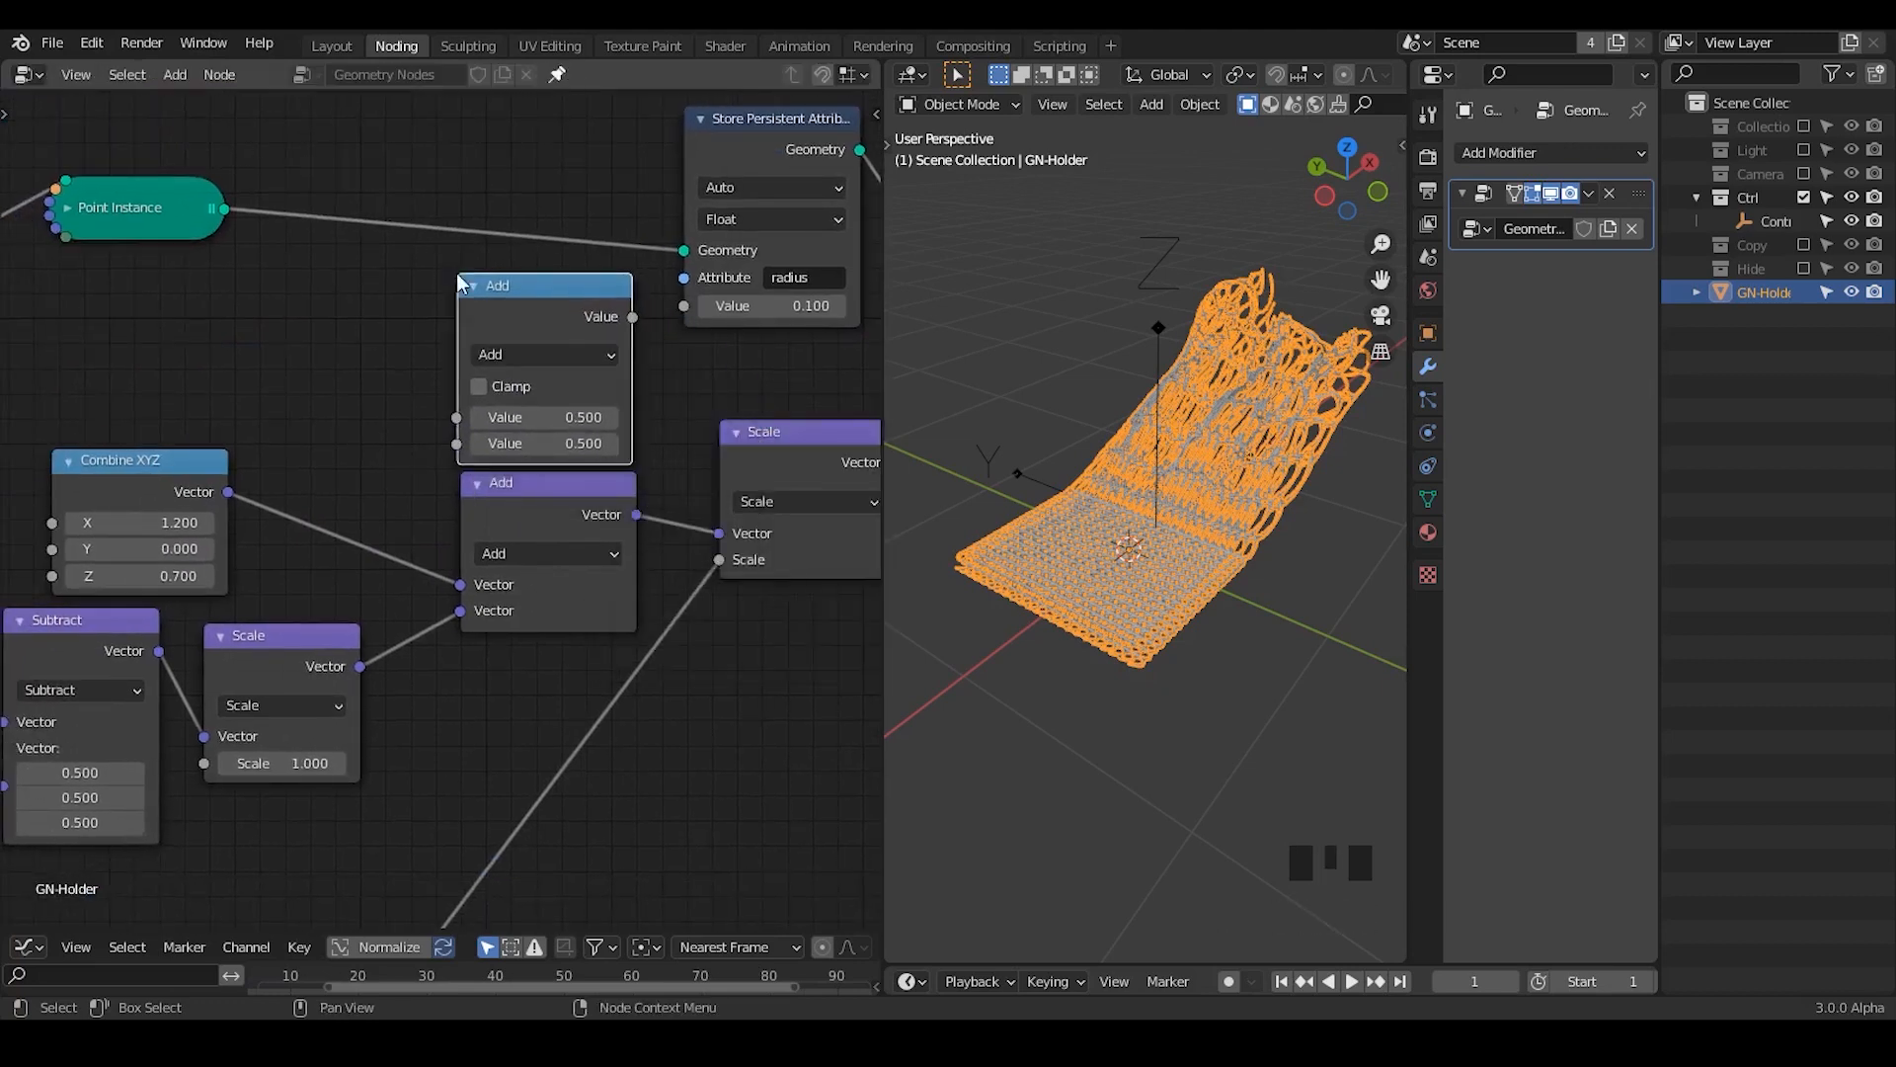
click(575, 417)
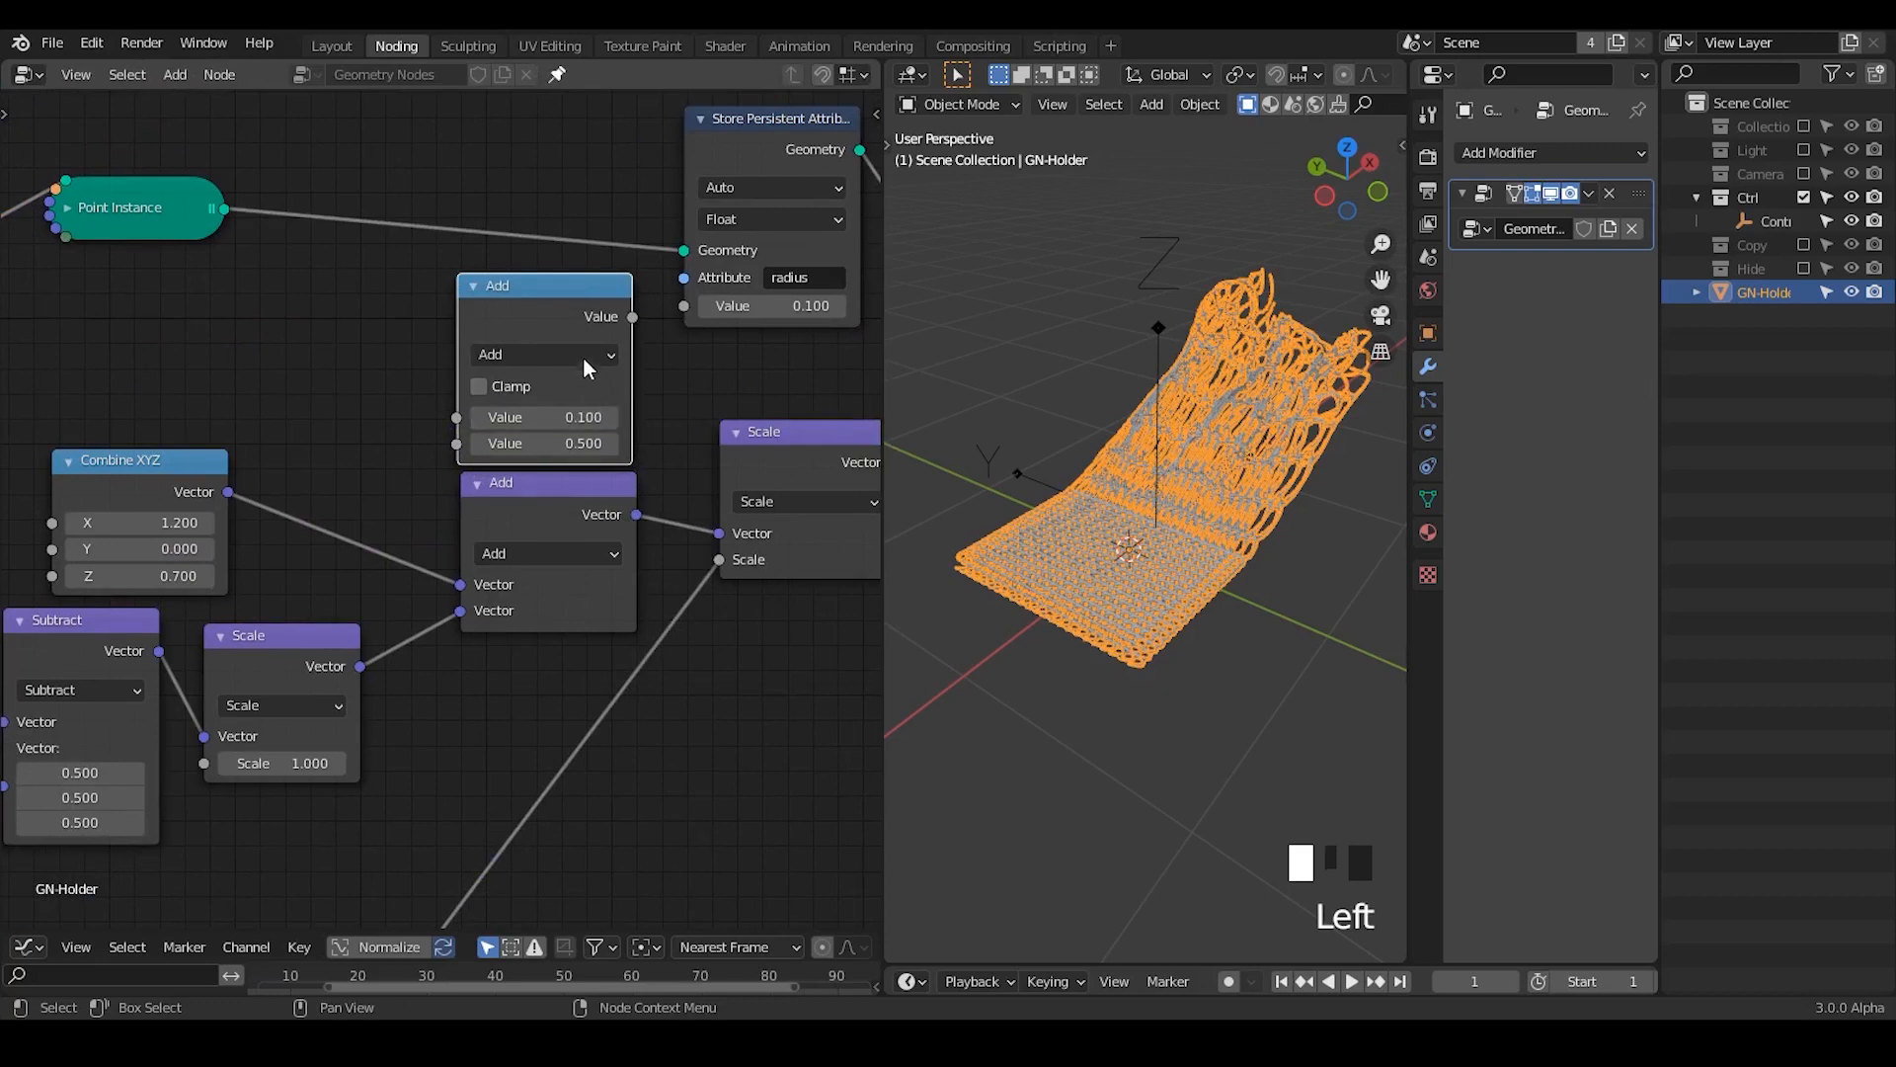
click(582, 359)
click(579, 478)
- Shift the Combine XYZ, Noise Texture, Subtract, Scale and Add nodes slightly down, clear of the Multiply node
middle_drag(566, 719, 741, 402)
drag(736, 370, 108, 622)
key(g)
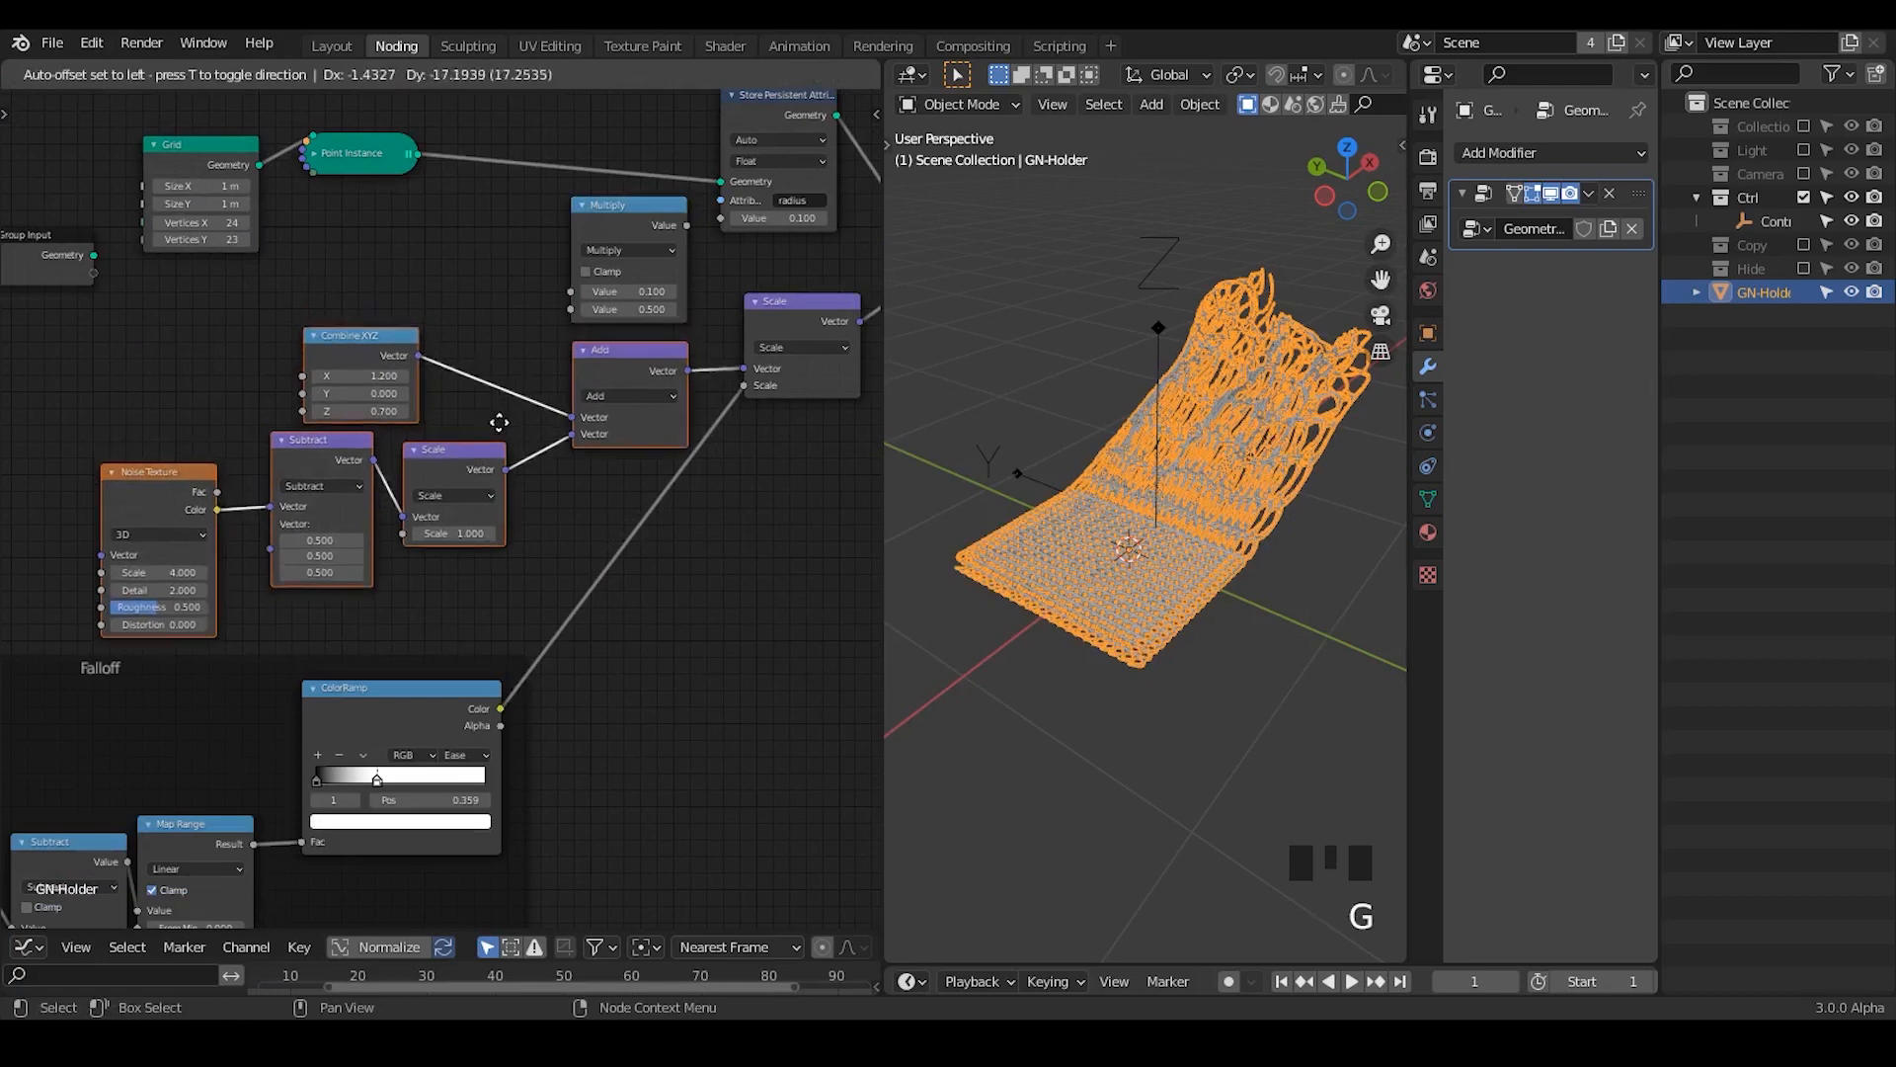
click(495, 438)
- Route the ColorRamp's Color through the Multiply node into the stored radius Value and try a multiplier of 1
drag(501, 708, 570, 310)
drag(686, 226, 719, 217)
mouse_move(629, 292)
mouse_down()
mouse_move(681, 292)
mouse_move(603, 292)
mouse_up()
key(Return)
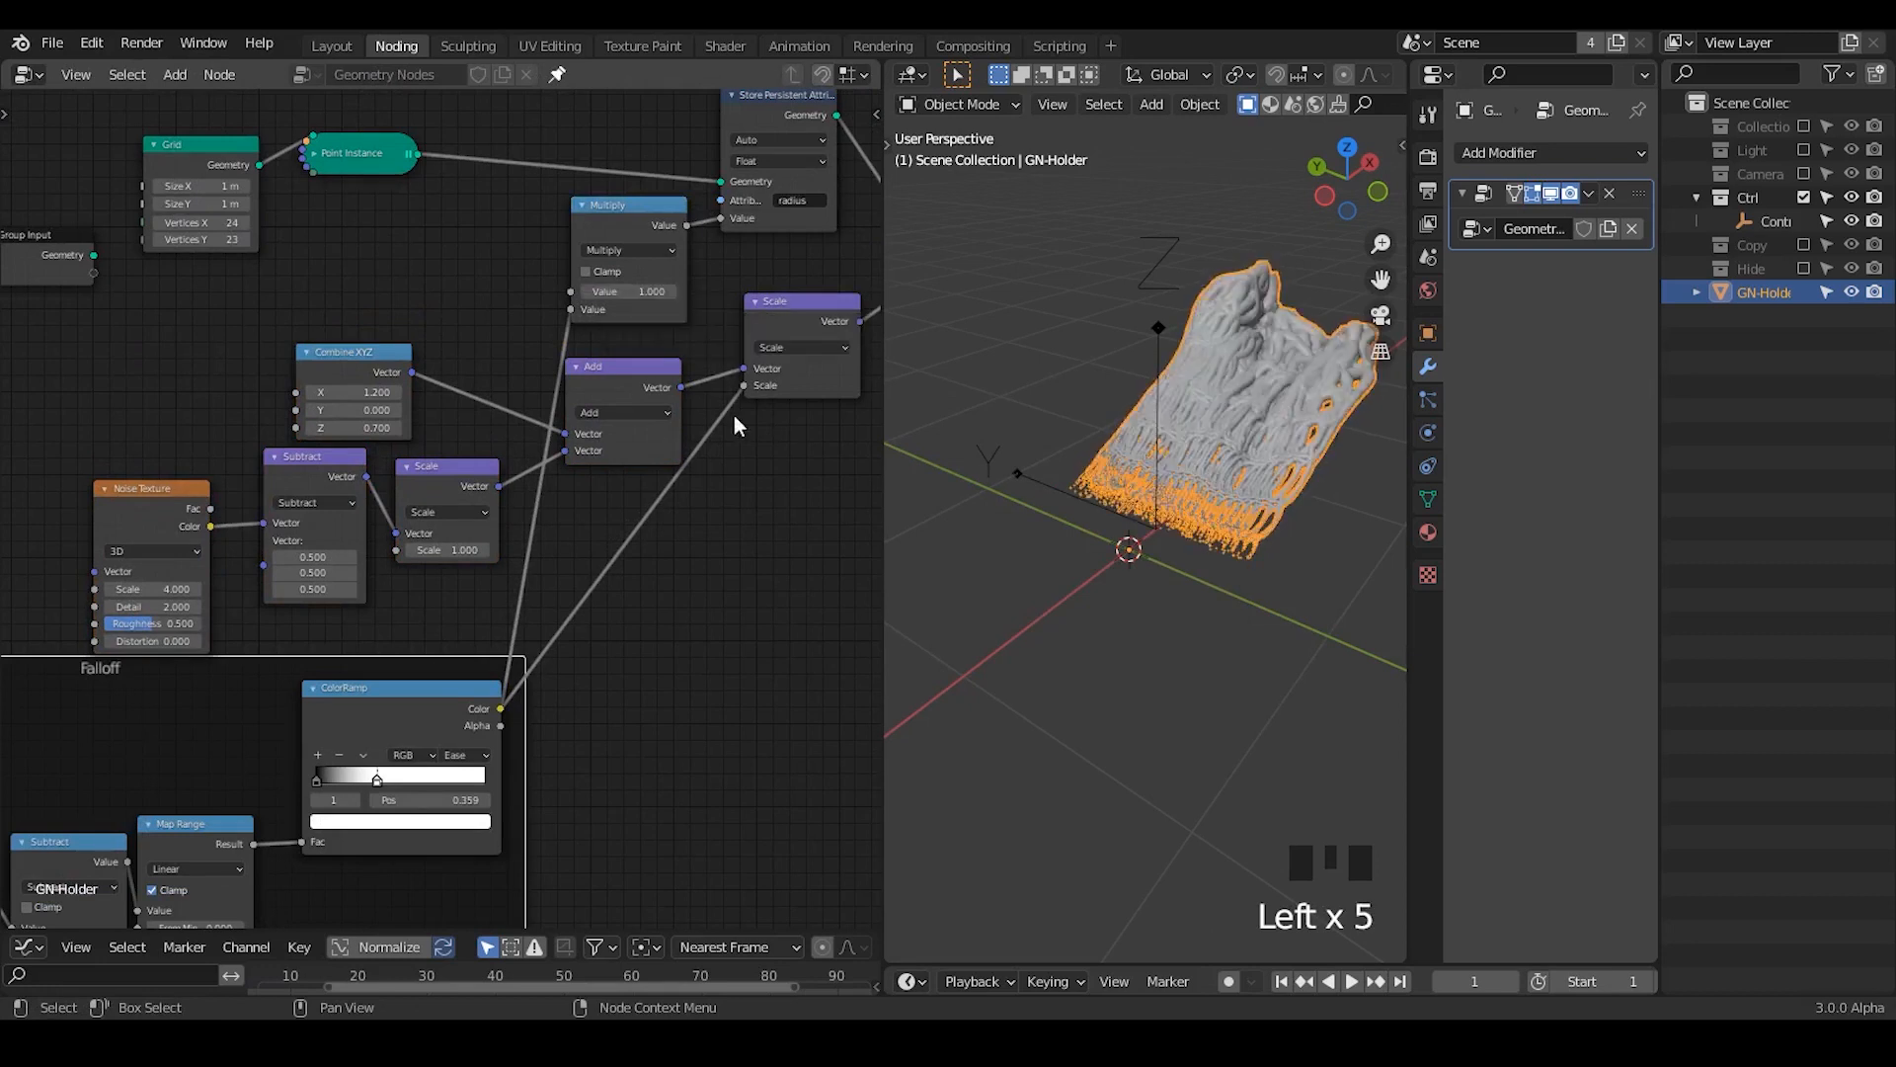
- Set the Multiply node's multiplier to 0.1
ctrl+middle_drag(1231, 573, 1193, 550)
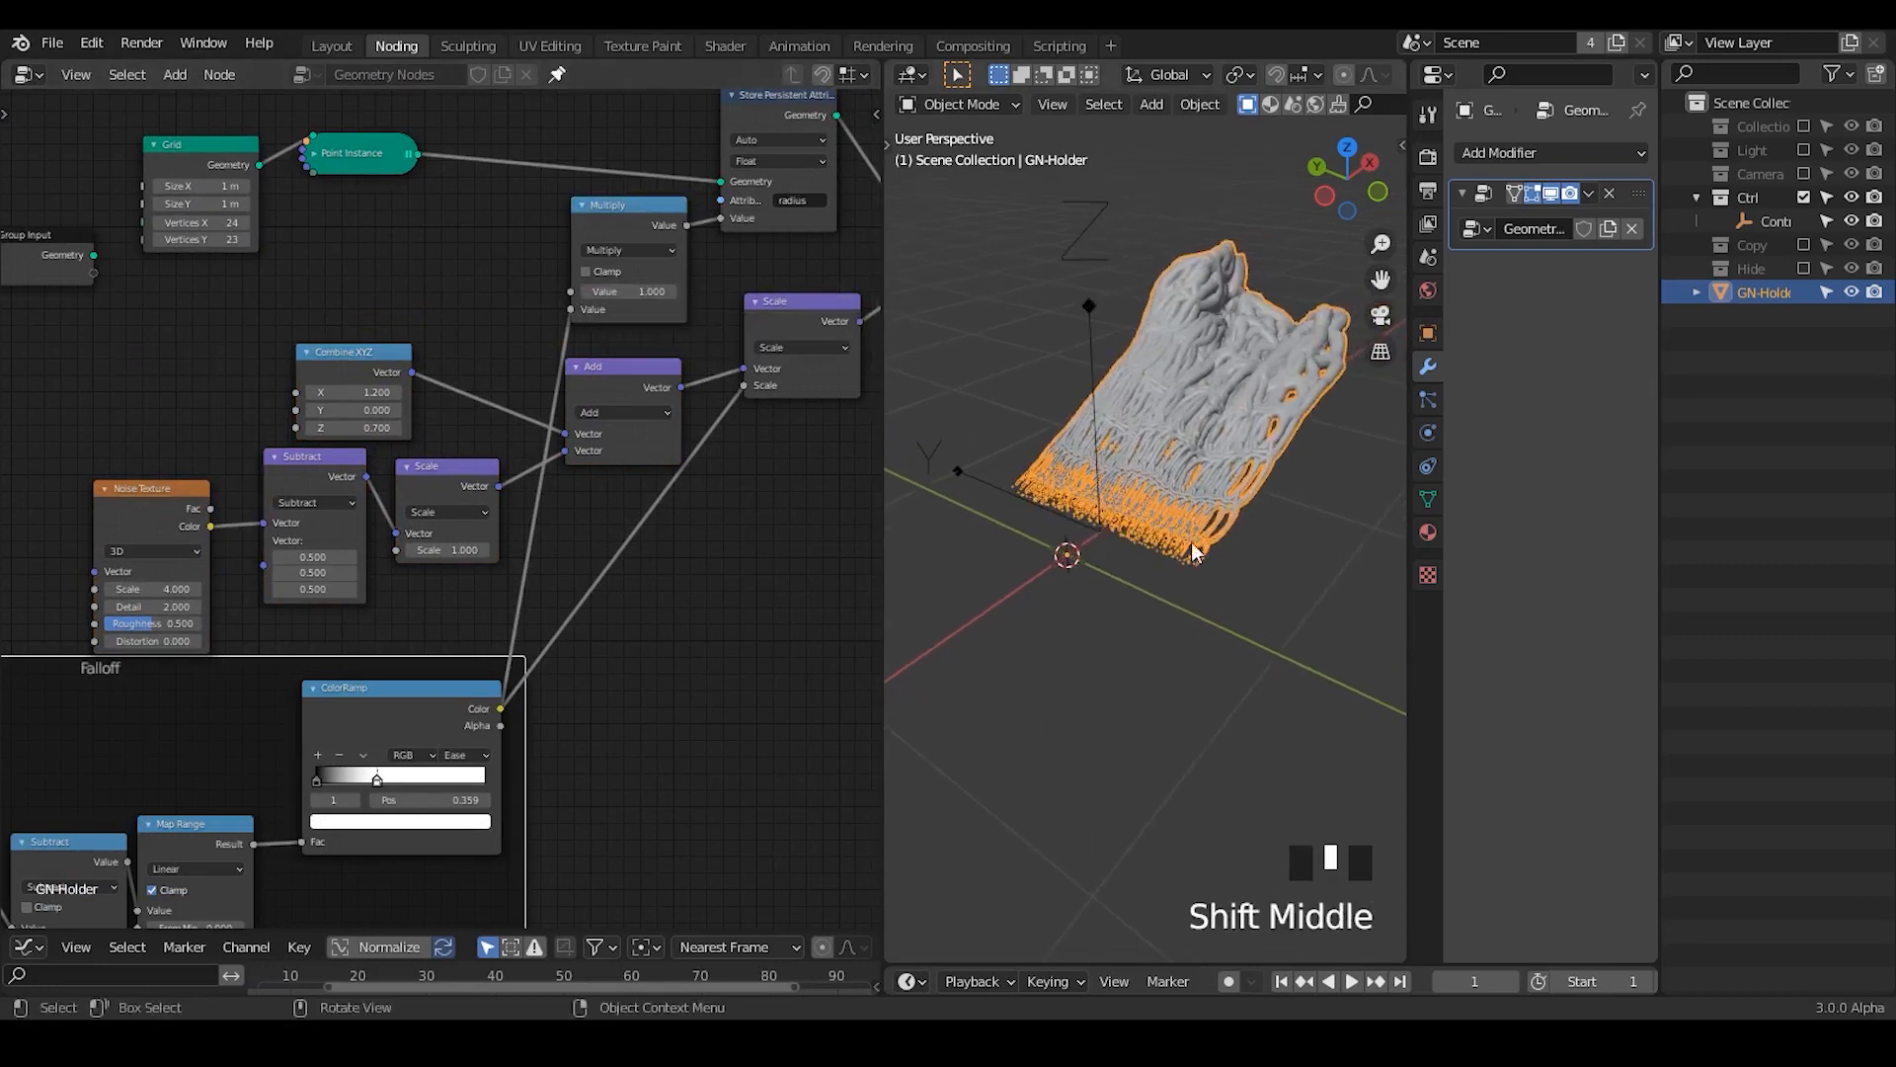
click(644, 297)
text(0.1)
key(Return)
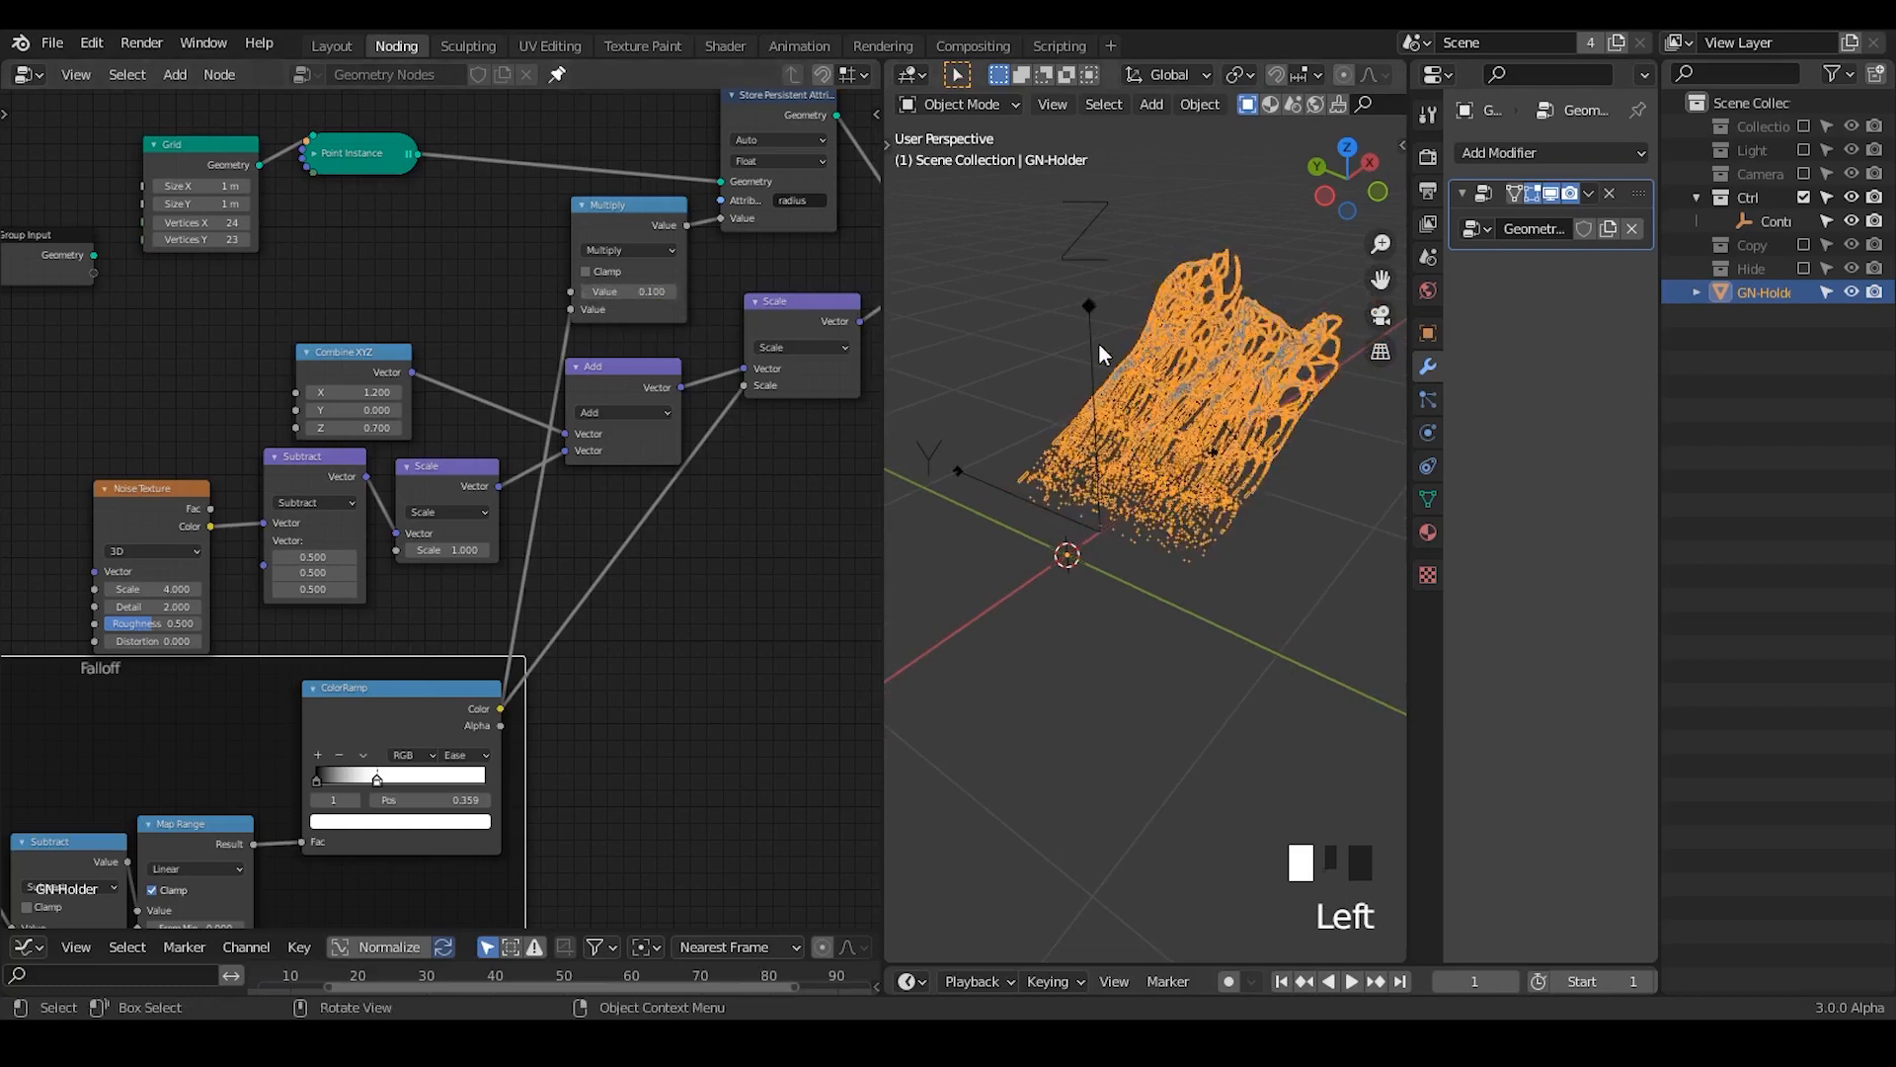
- Select the Controller empty and slide it along the X axis to about -0.09 m
click(1096, 344)
key(g)
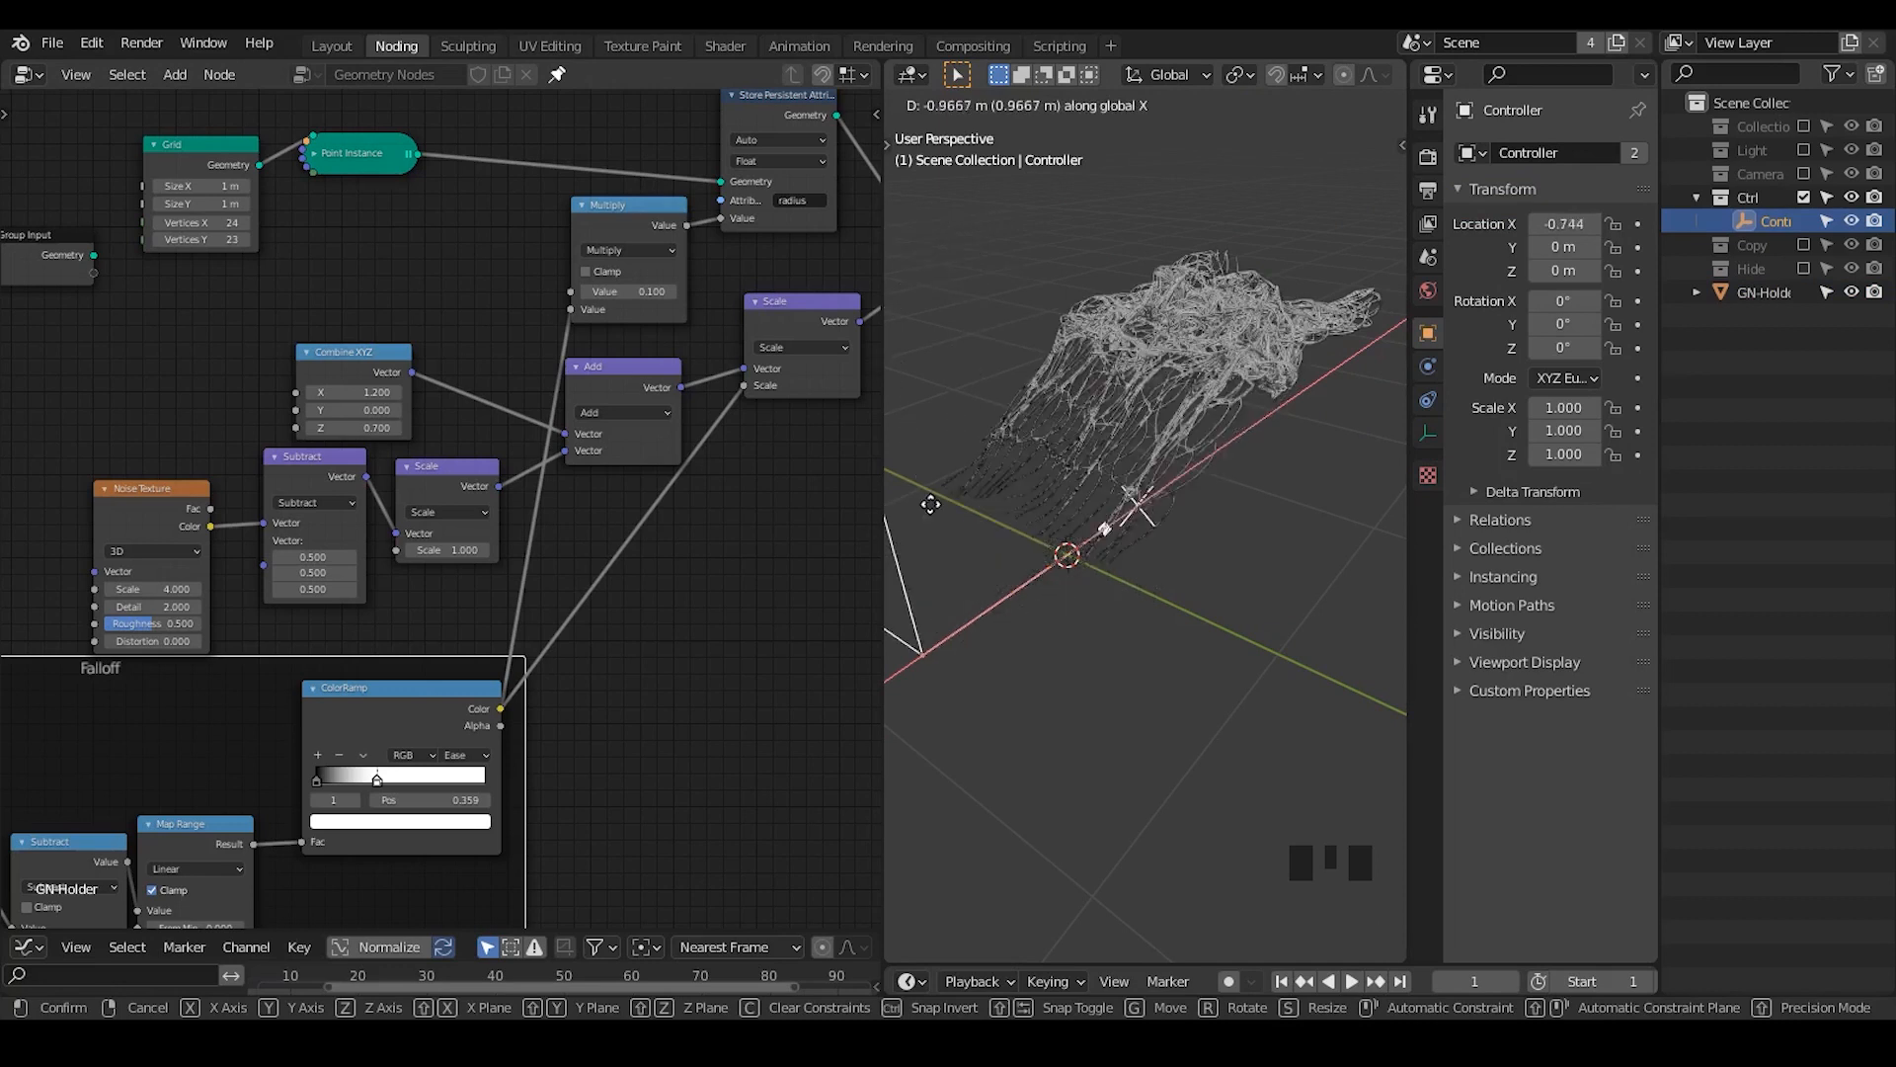
click(1111, 454)
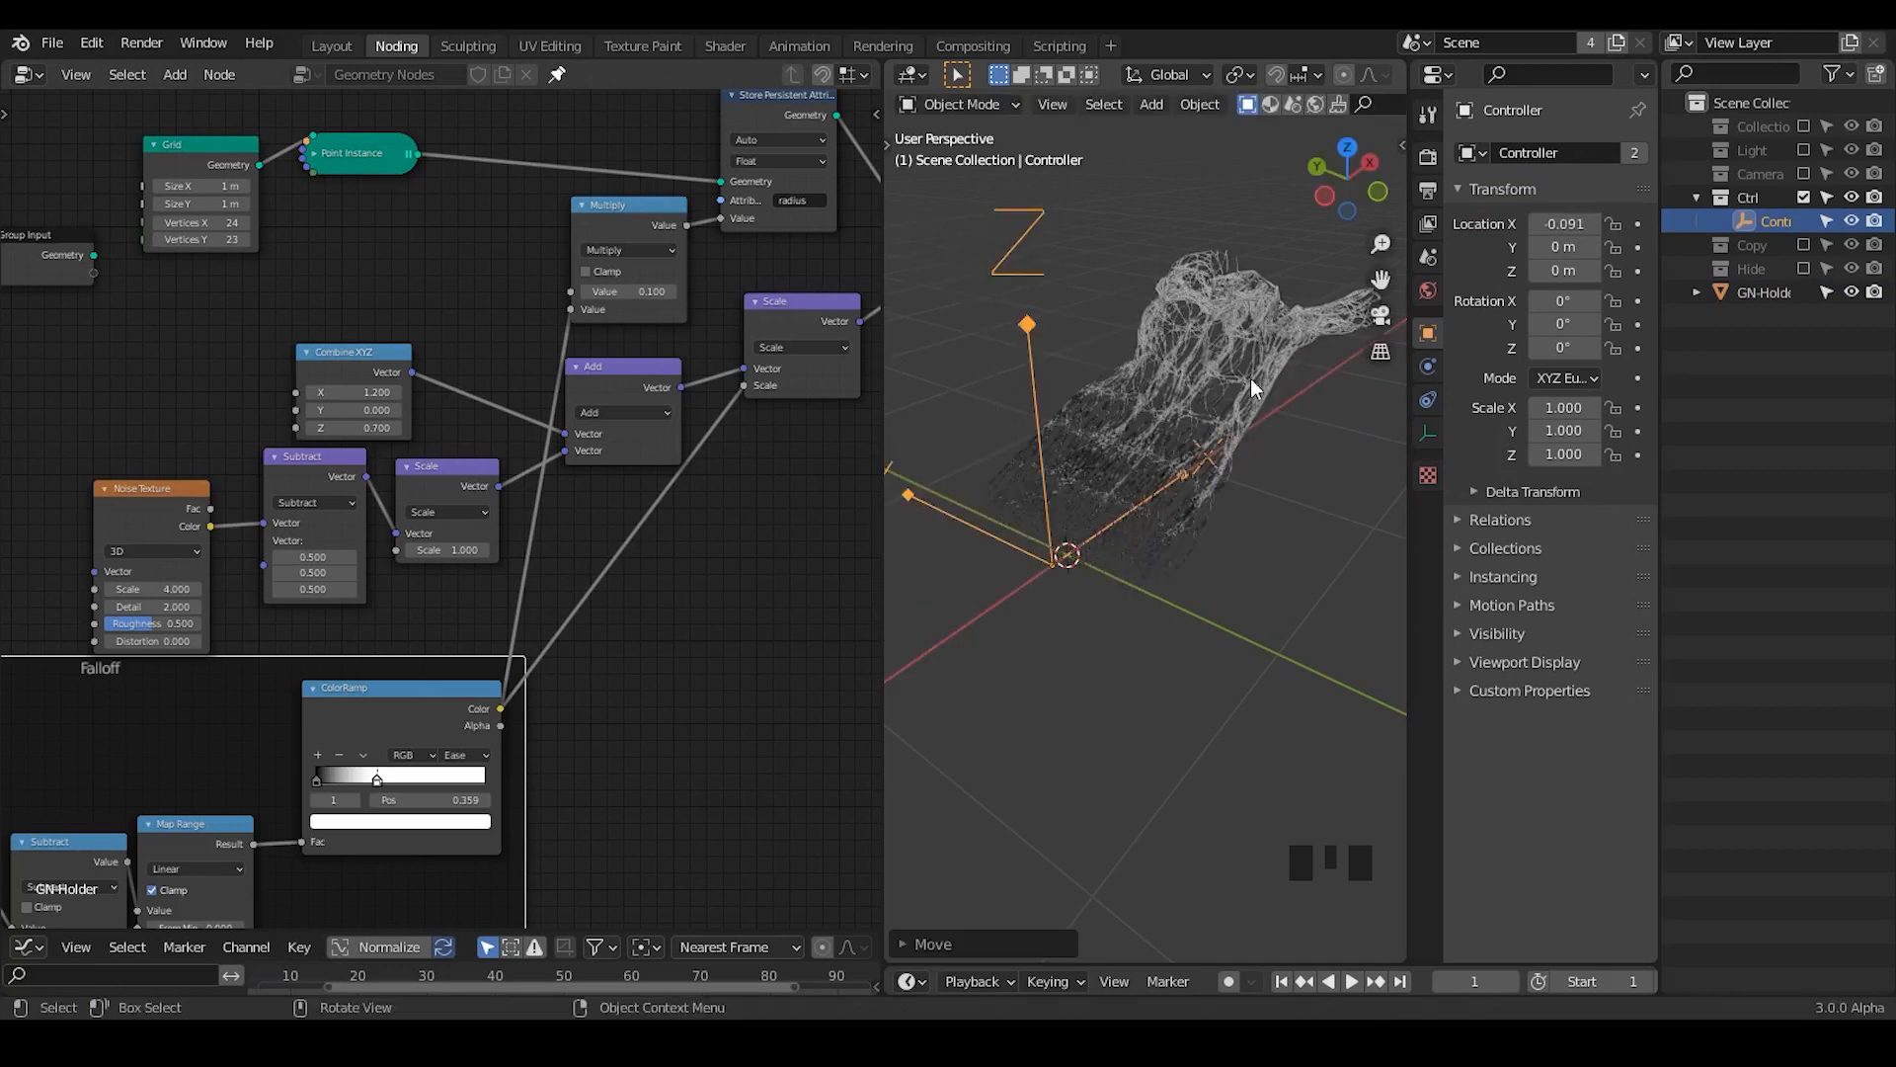
shift+middle_drag(1341, 536, 1063, 508)
- Duplicate the ColorRamp above the original and connect the Map Range Result to the copy's Fac
middle_drag(543, 617, 662, 473)
drag(515, 535, 515, 612)
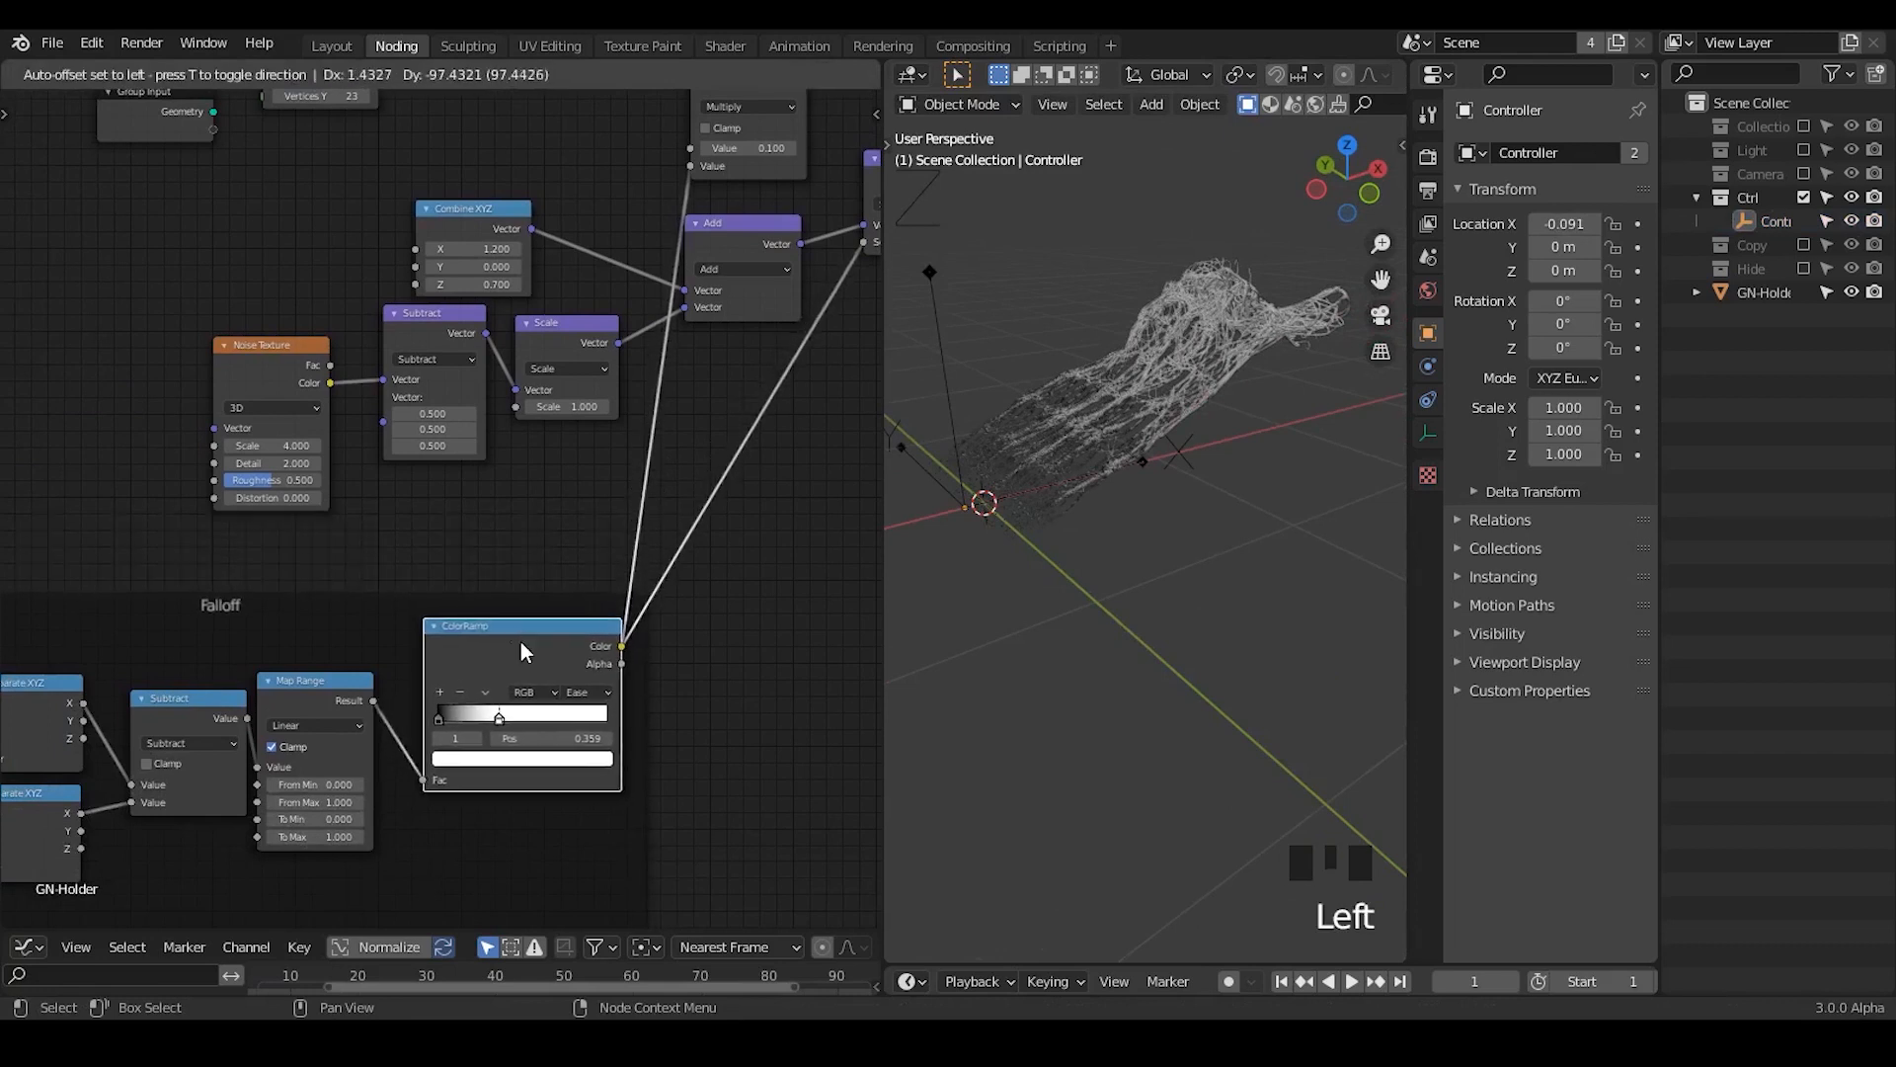
key(shift+d)
click(516, 477)
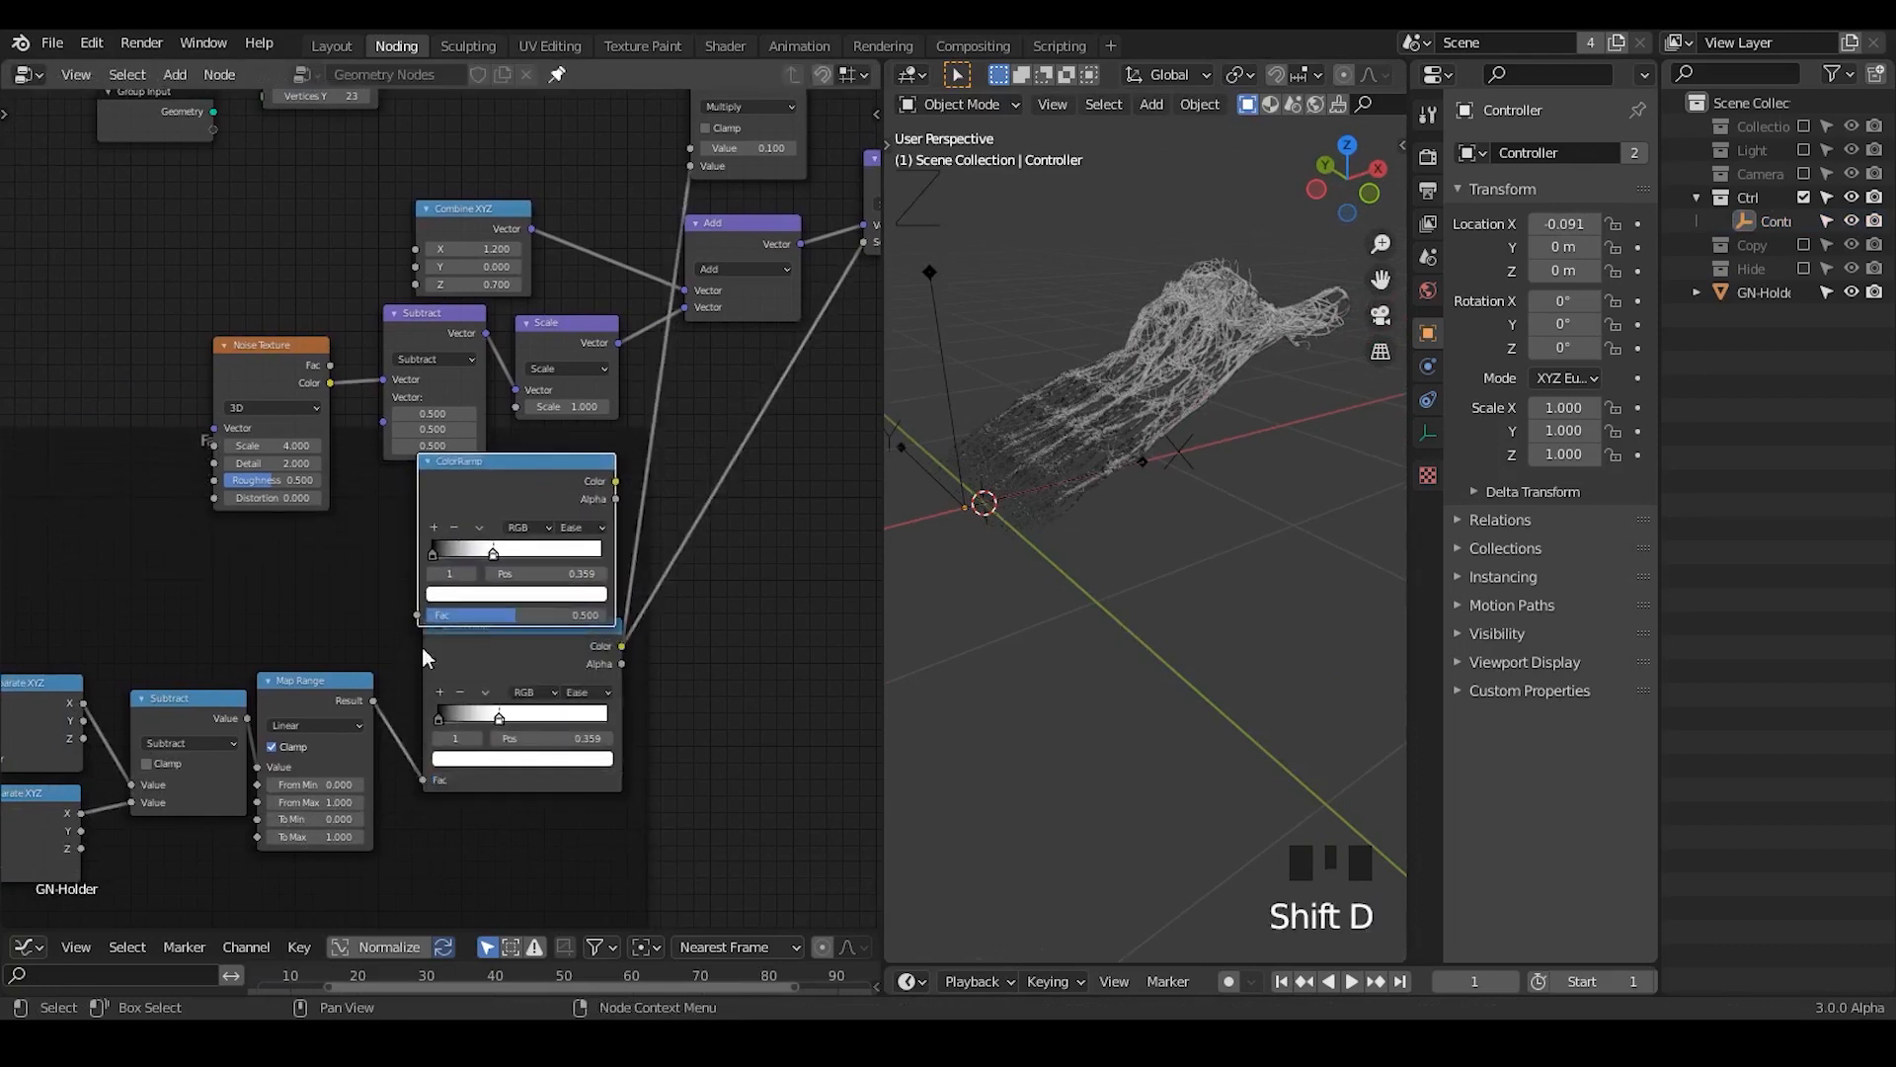
drag(374, 700, 418, 614)
- Feed the Multiply node from the duplicated ColorRamp's Color instead of the original ColorRamp's
middle_drag(673, 621, 610, 736)
drag(554, 594, 632, 280)
middle_drag(653, 450, 783, 276)
ctrl+middle_drag(741, 465, 742, 395)
middle_drag(630, 544, 494, 642)
middle_drag(720, 458, 598, 504)
ctrl+right_drag(703, 507, 632, 553)
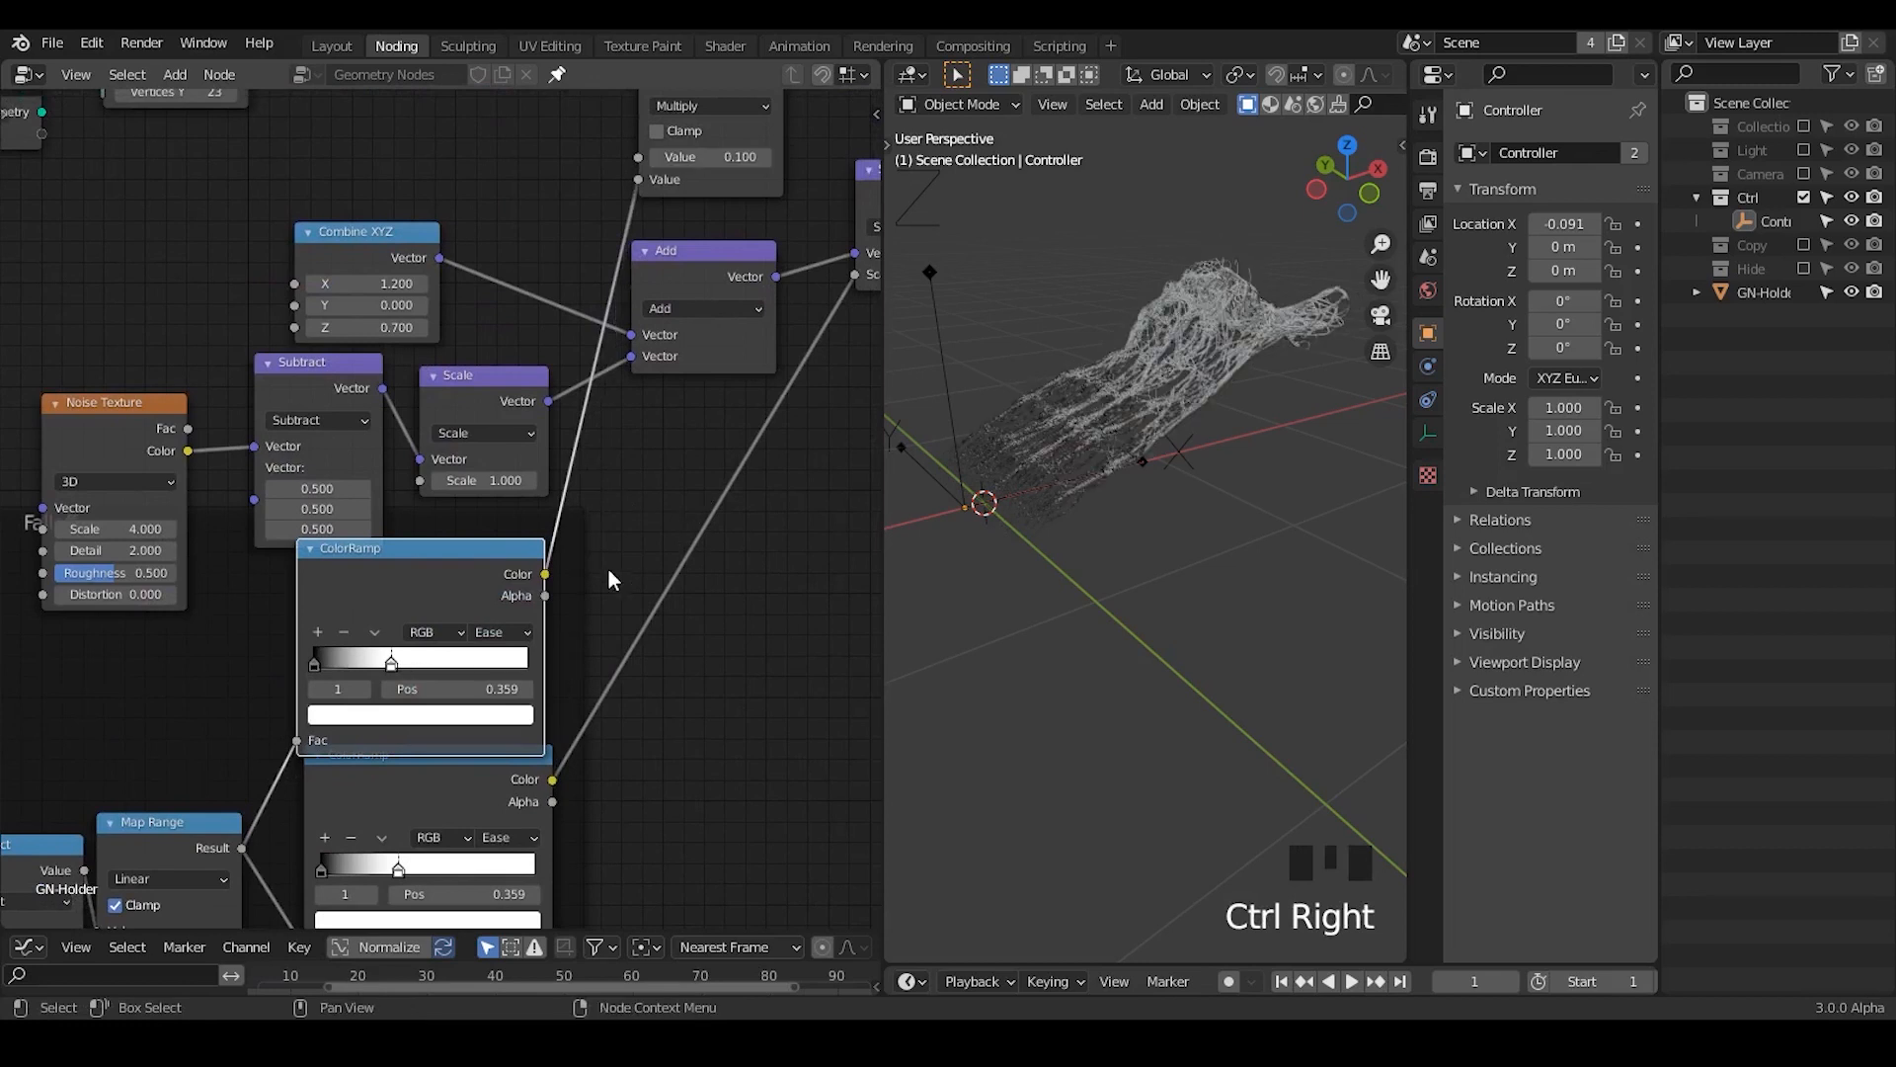
- Invert the duplicated ColorRamp so its white stop sits at 0 and its black stop at 0.159
middle_drag(623, 544, 765, 402)
ctrl+middle_drag(701, 513, 698, 479)
drag(461, 525, 771, 521)
drag(555, 531, 420, 541)
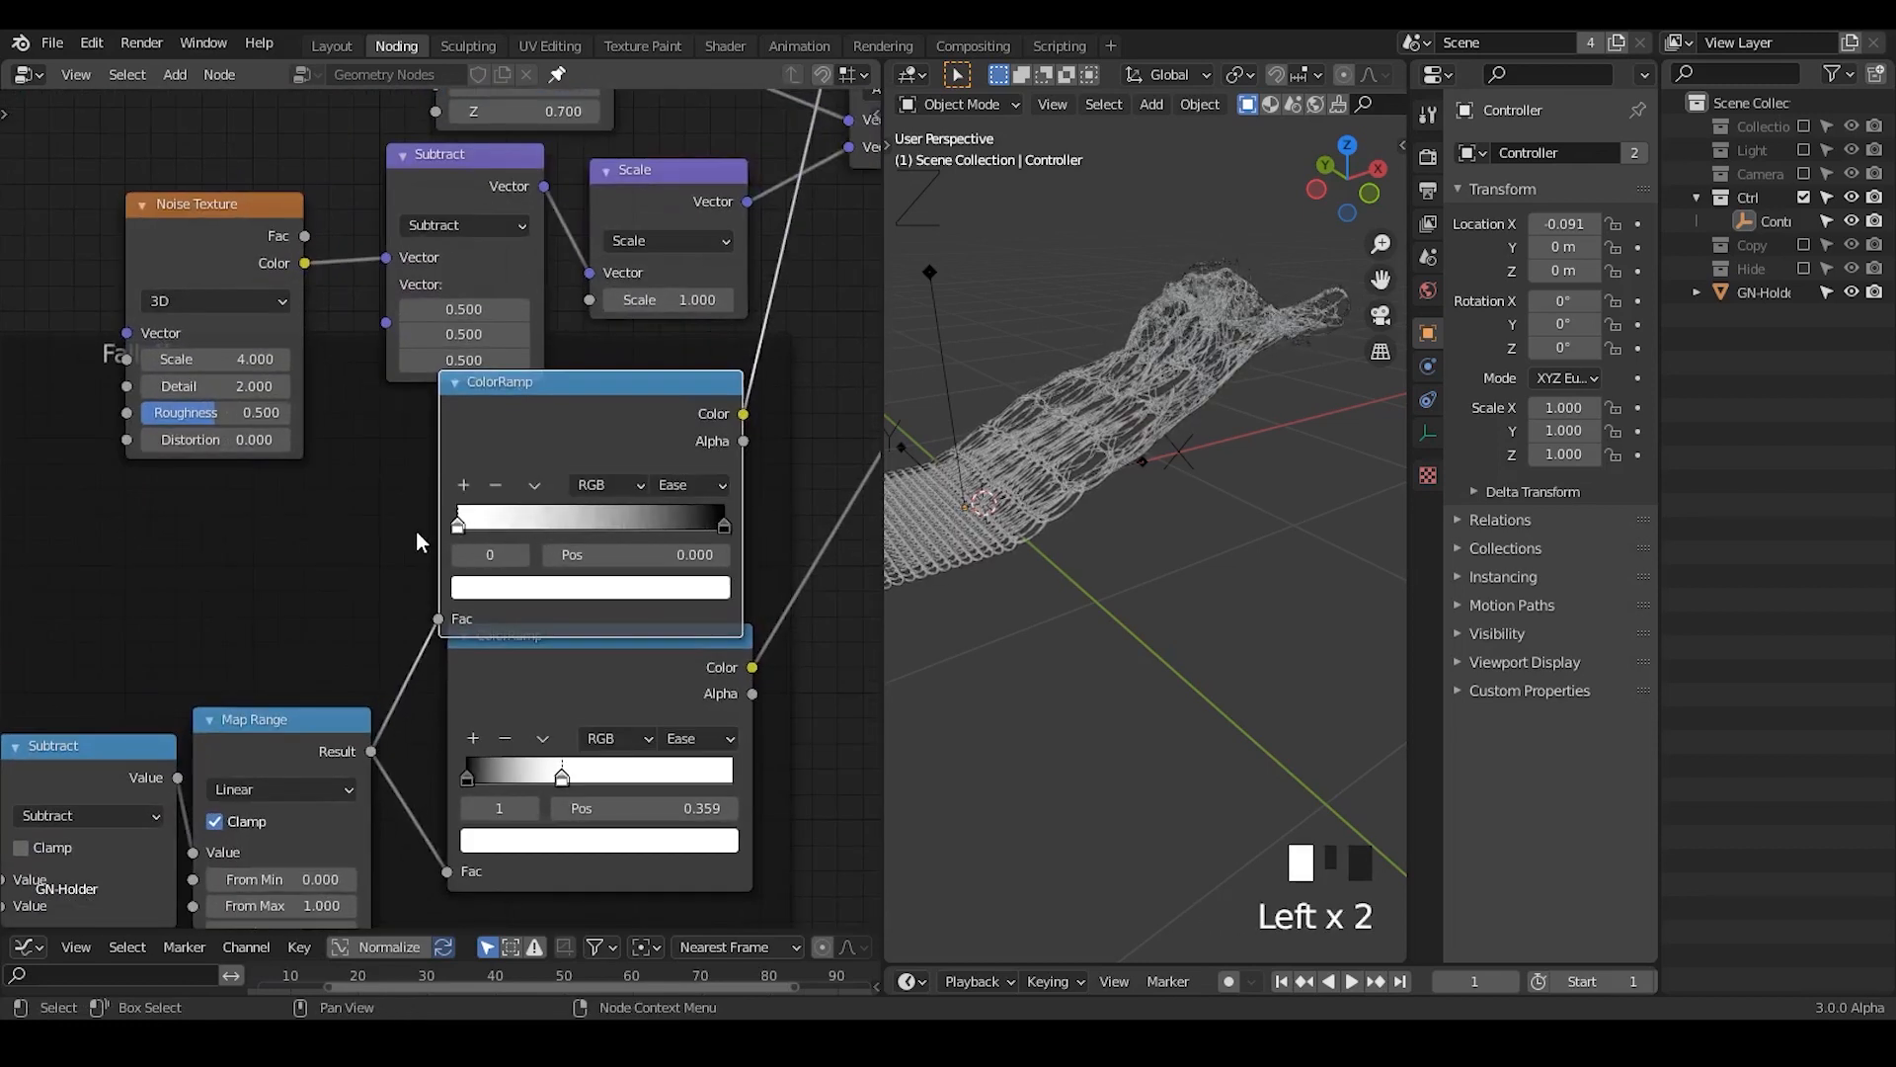
drag(703, 533, 492, 537)
- Widen the 3D viewport and slide the Controller empty along X to about -0.03 m
shift+middle_drag(918, 346, 1061, 341)
drag(882, 331, 736, 405)
middle_drag(677, 450, 420, 481)
ctrl+middle_drag(1135, 420, 978, 293)
click(1037, 450)
middle_drag(1037, 449, 1092, 389)
key(g)
key(x)
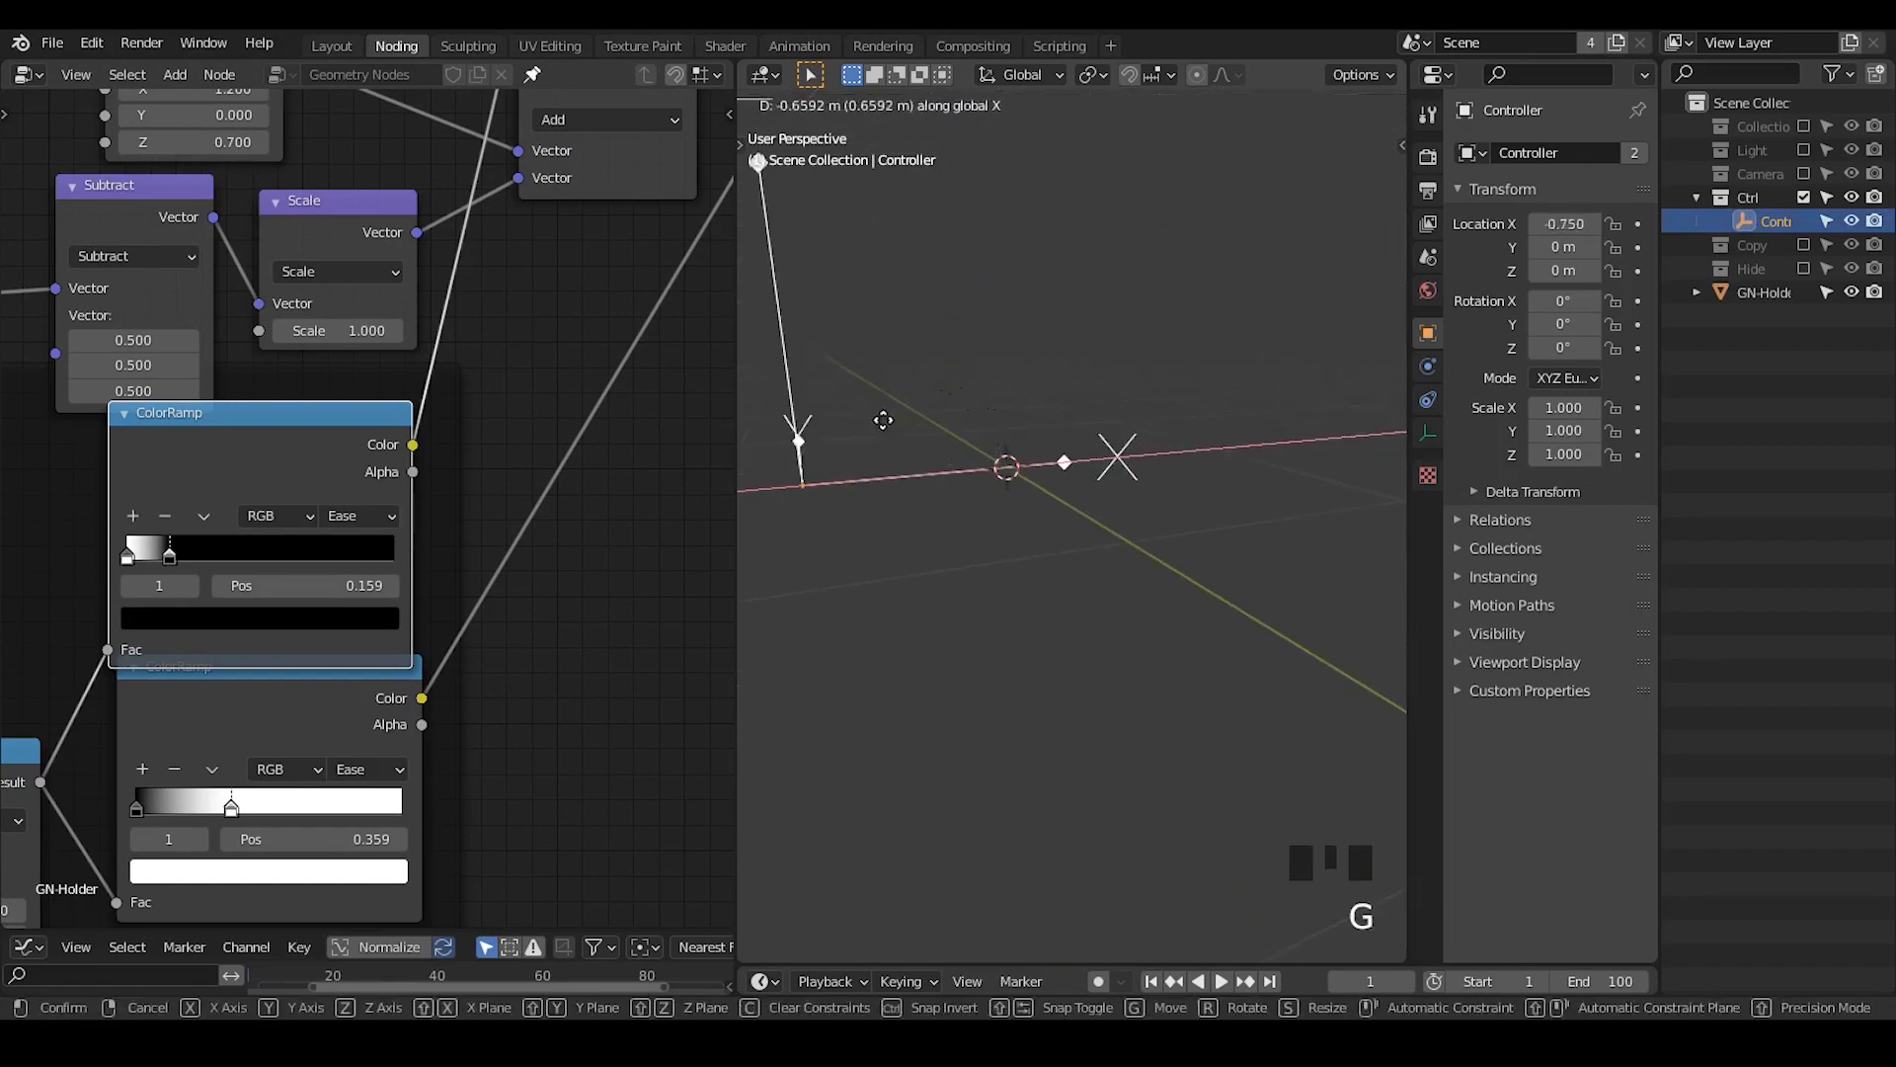
click(1042, 395)
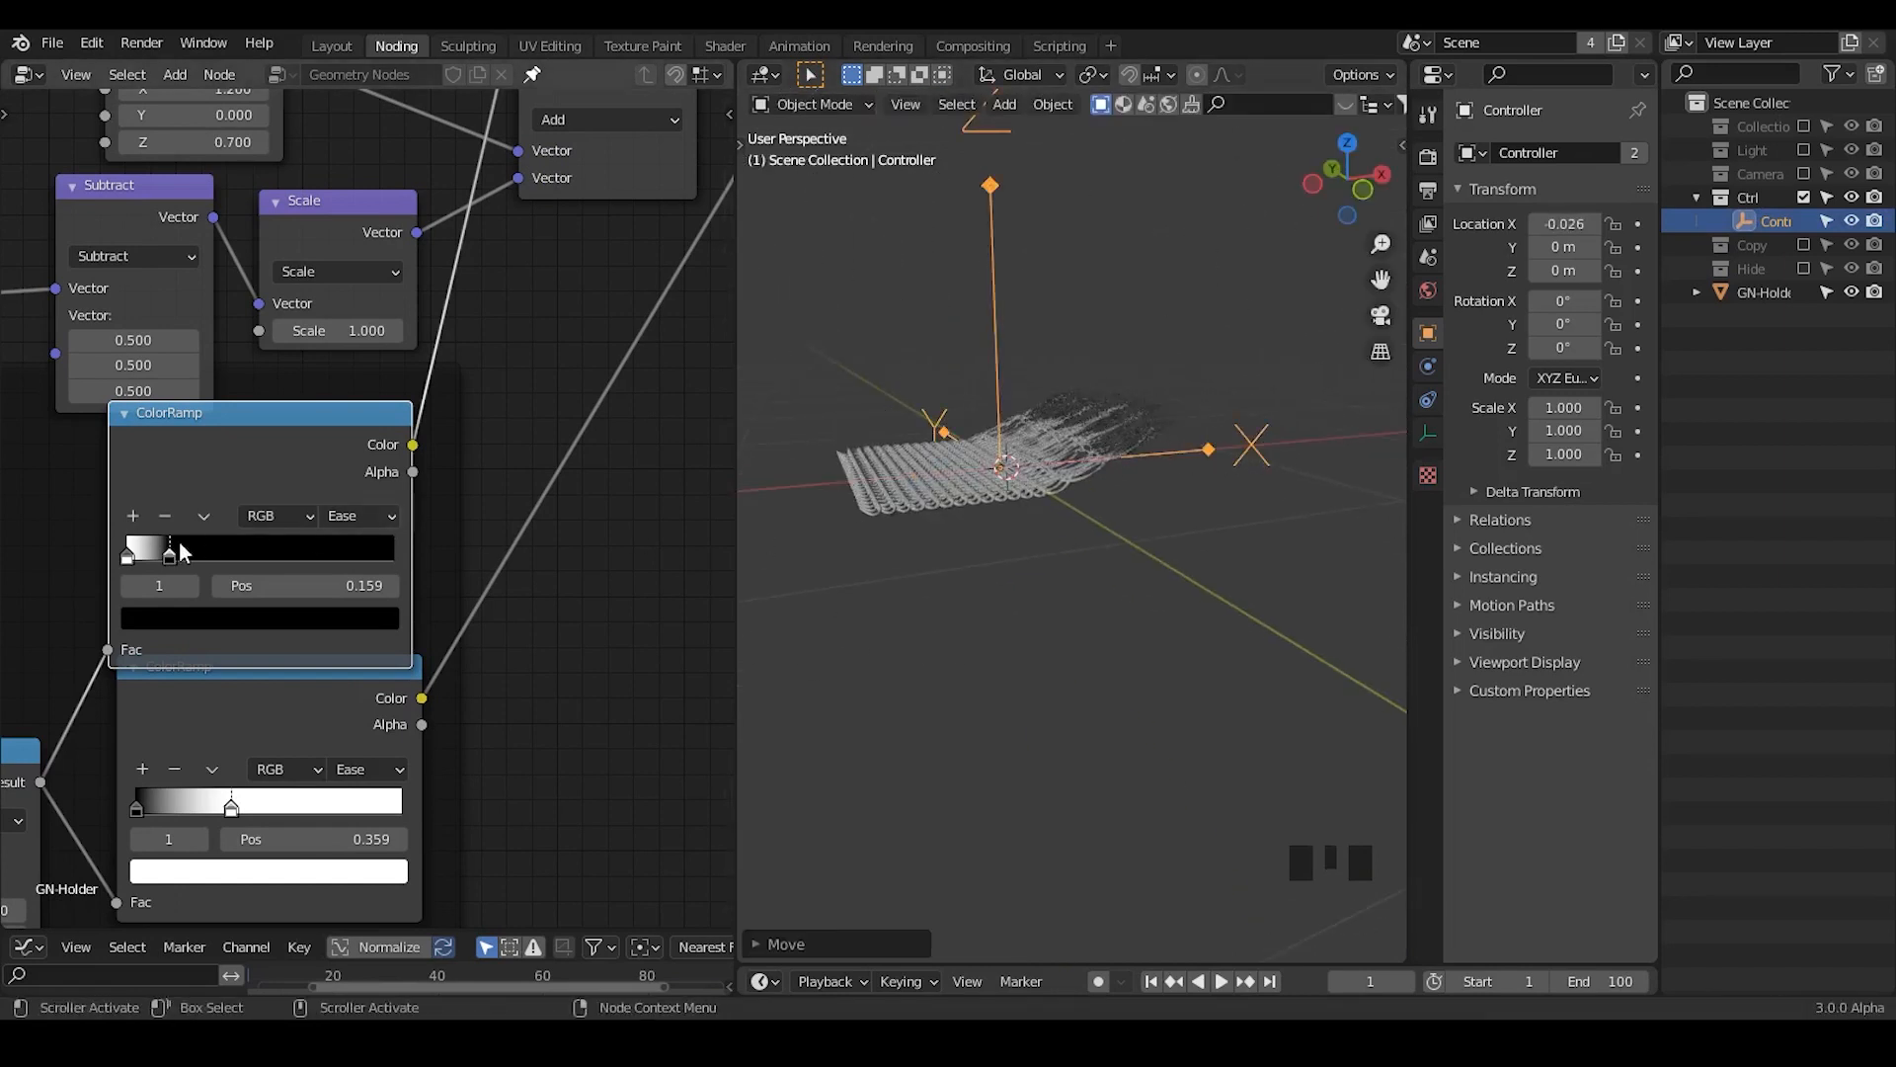
- Try the inverted ColorRamp's black stop at 0.268 and slide the Controller along X to about -0.11 m
mouse_move(226, 559)
mouse_down()
mouse_move(411, 558)
mouse_move(286, 553)
mouse_move(259, 583)
mouse_up()
drag(138, 562, 210, 571)
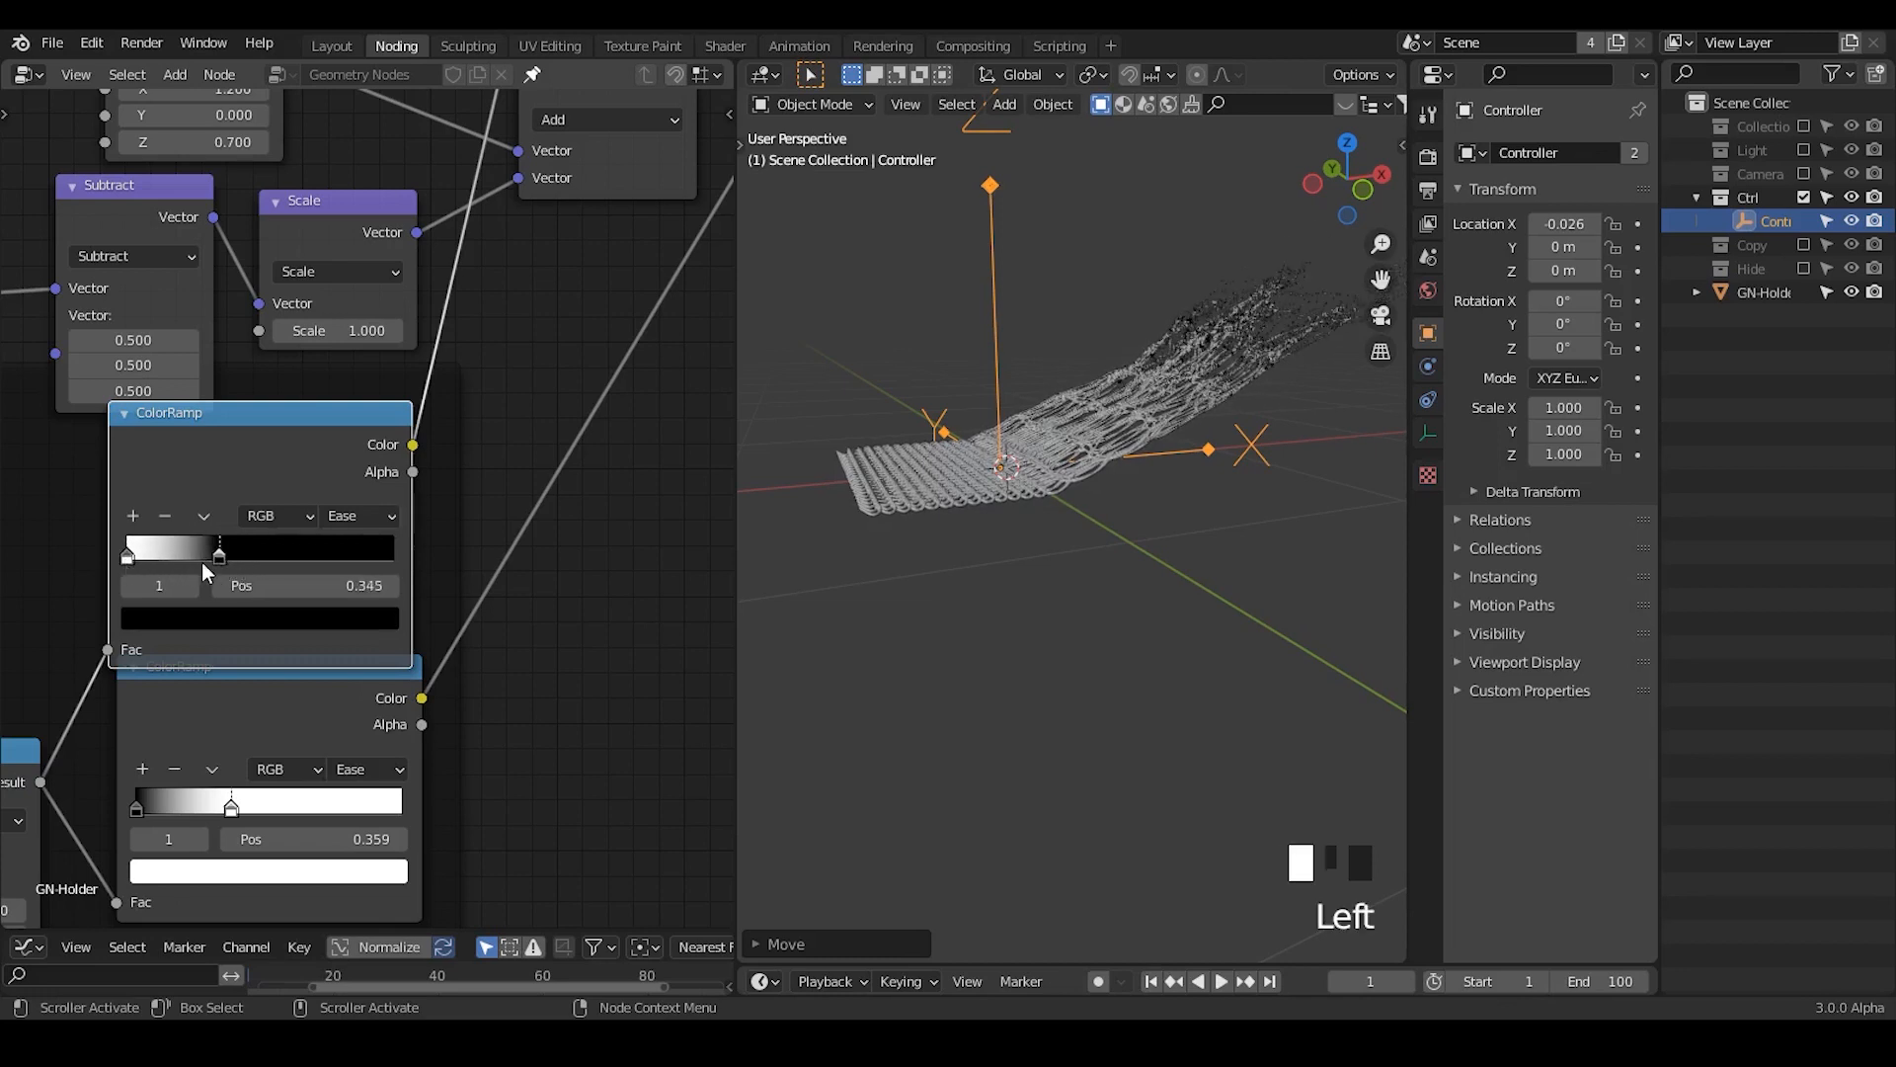
key(g)
key(x)
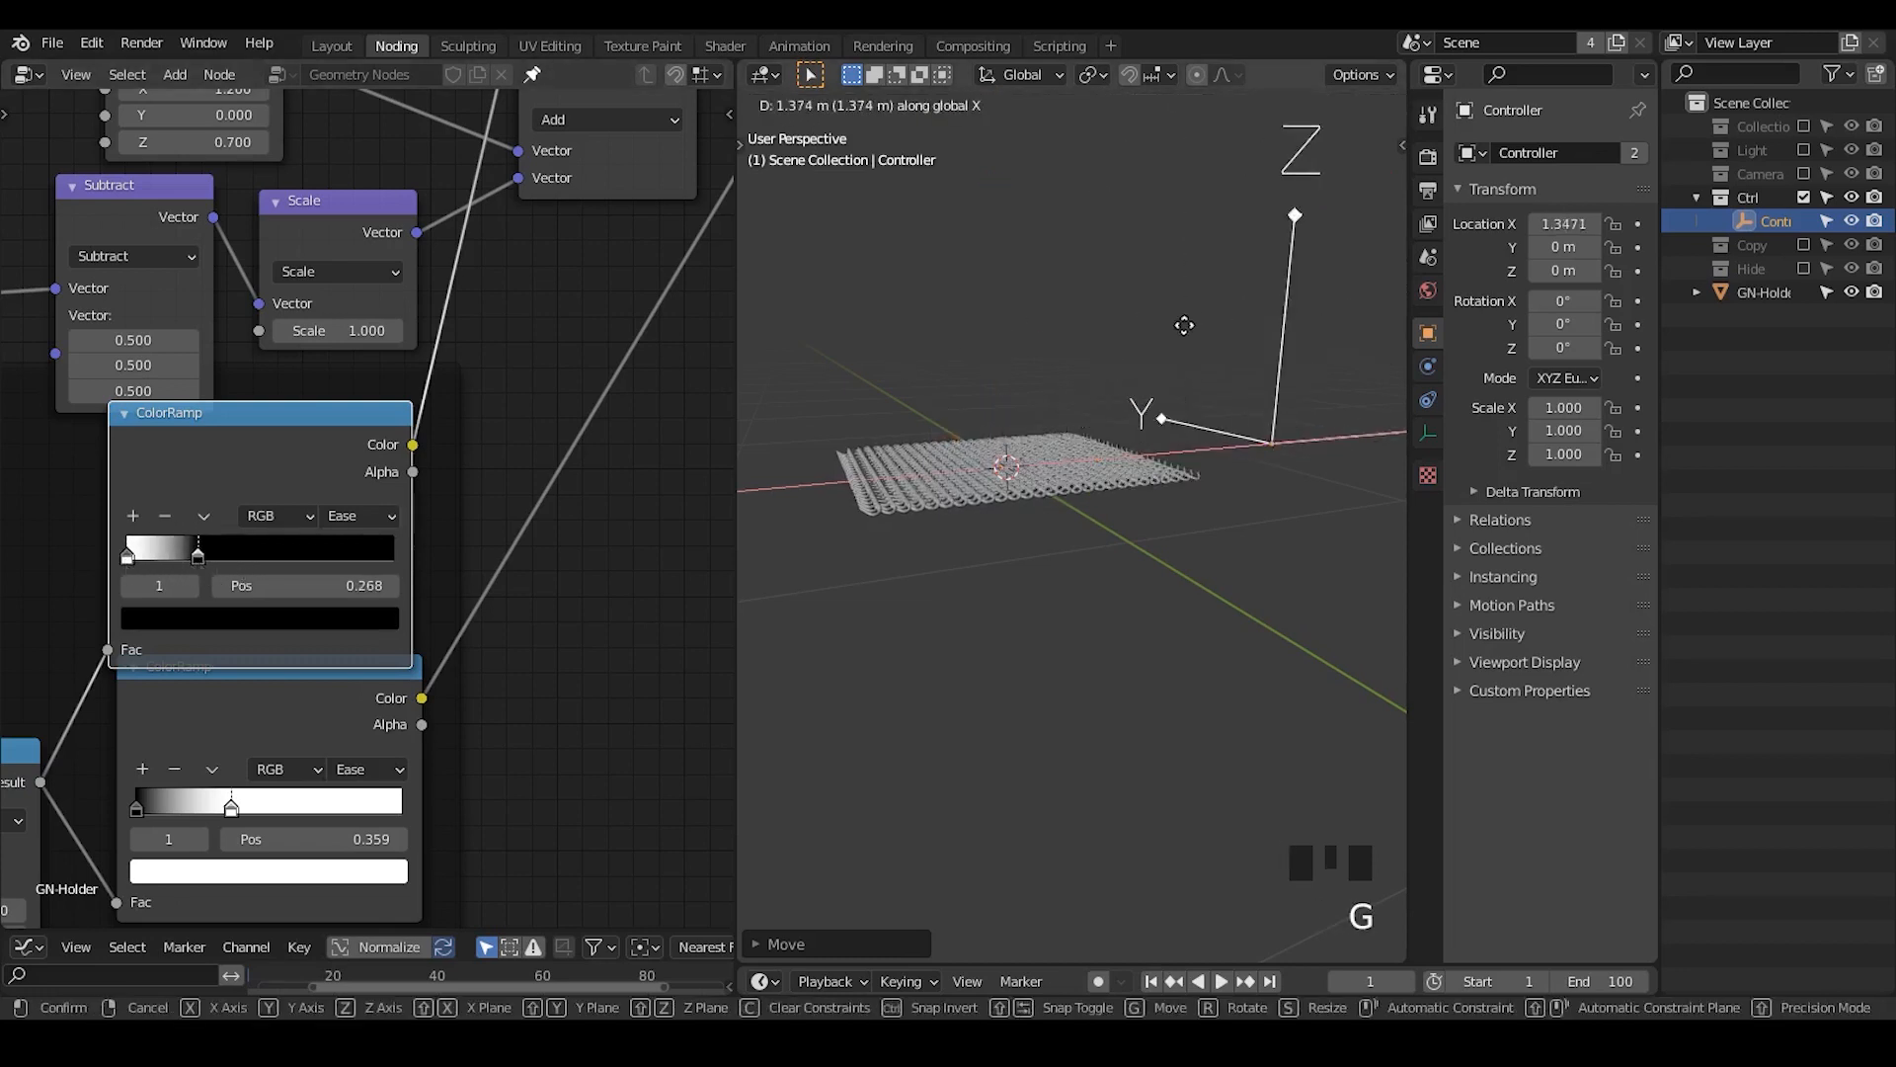
click(790, 335)
middle_drag(790, 336, 973, 414)
key(g)
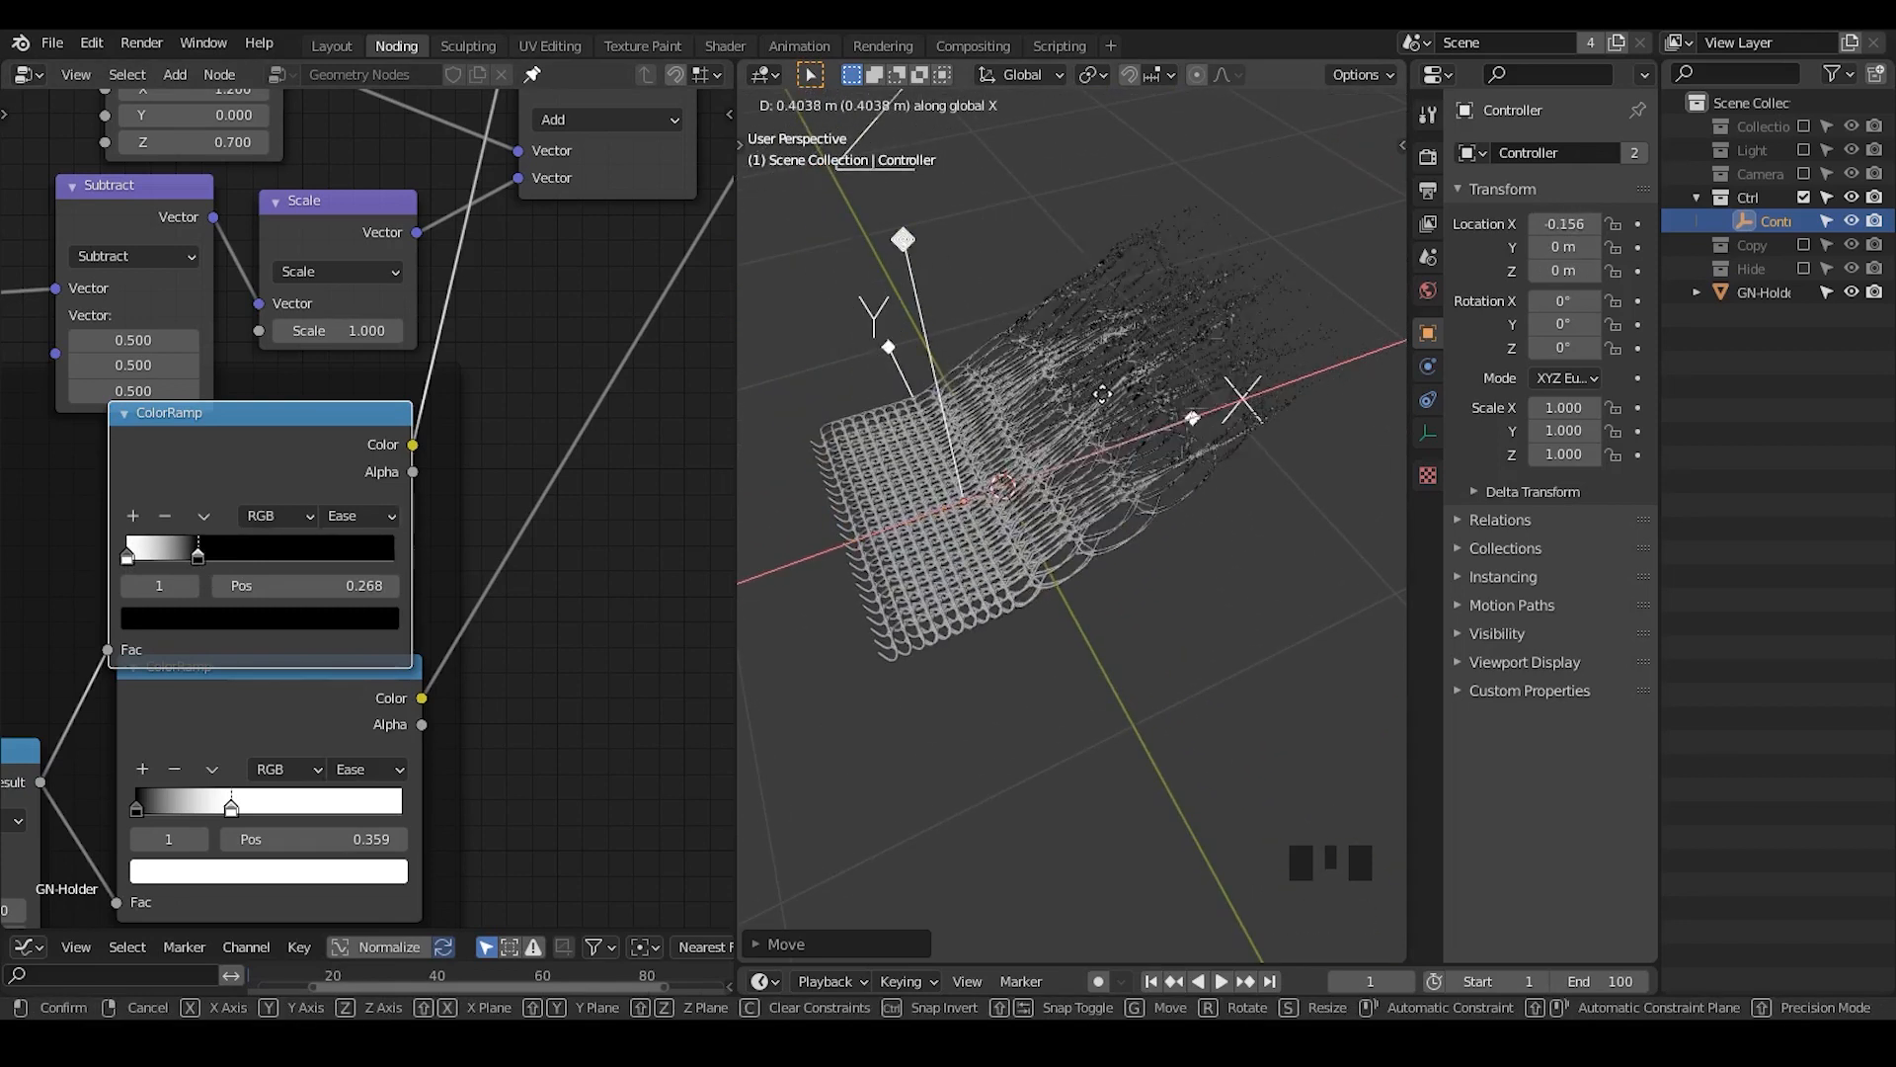
click(1104, 405)
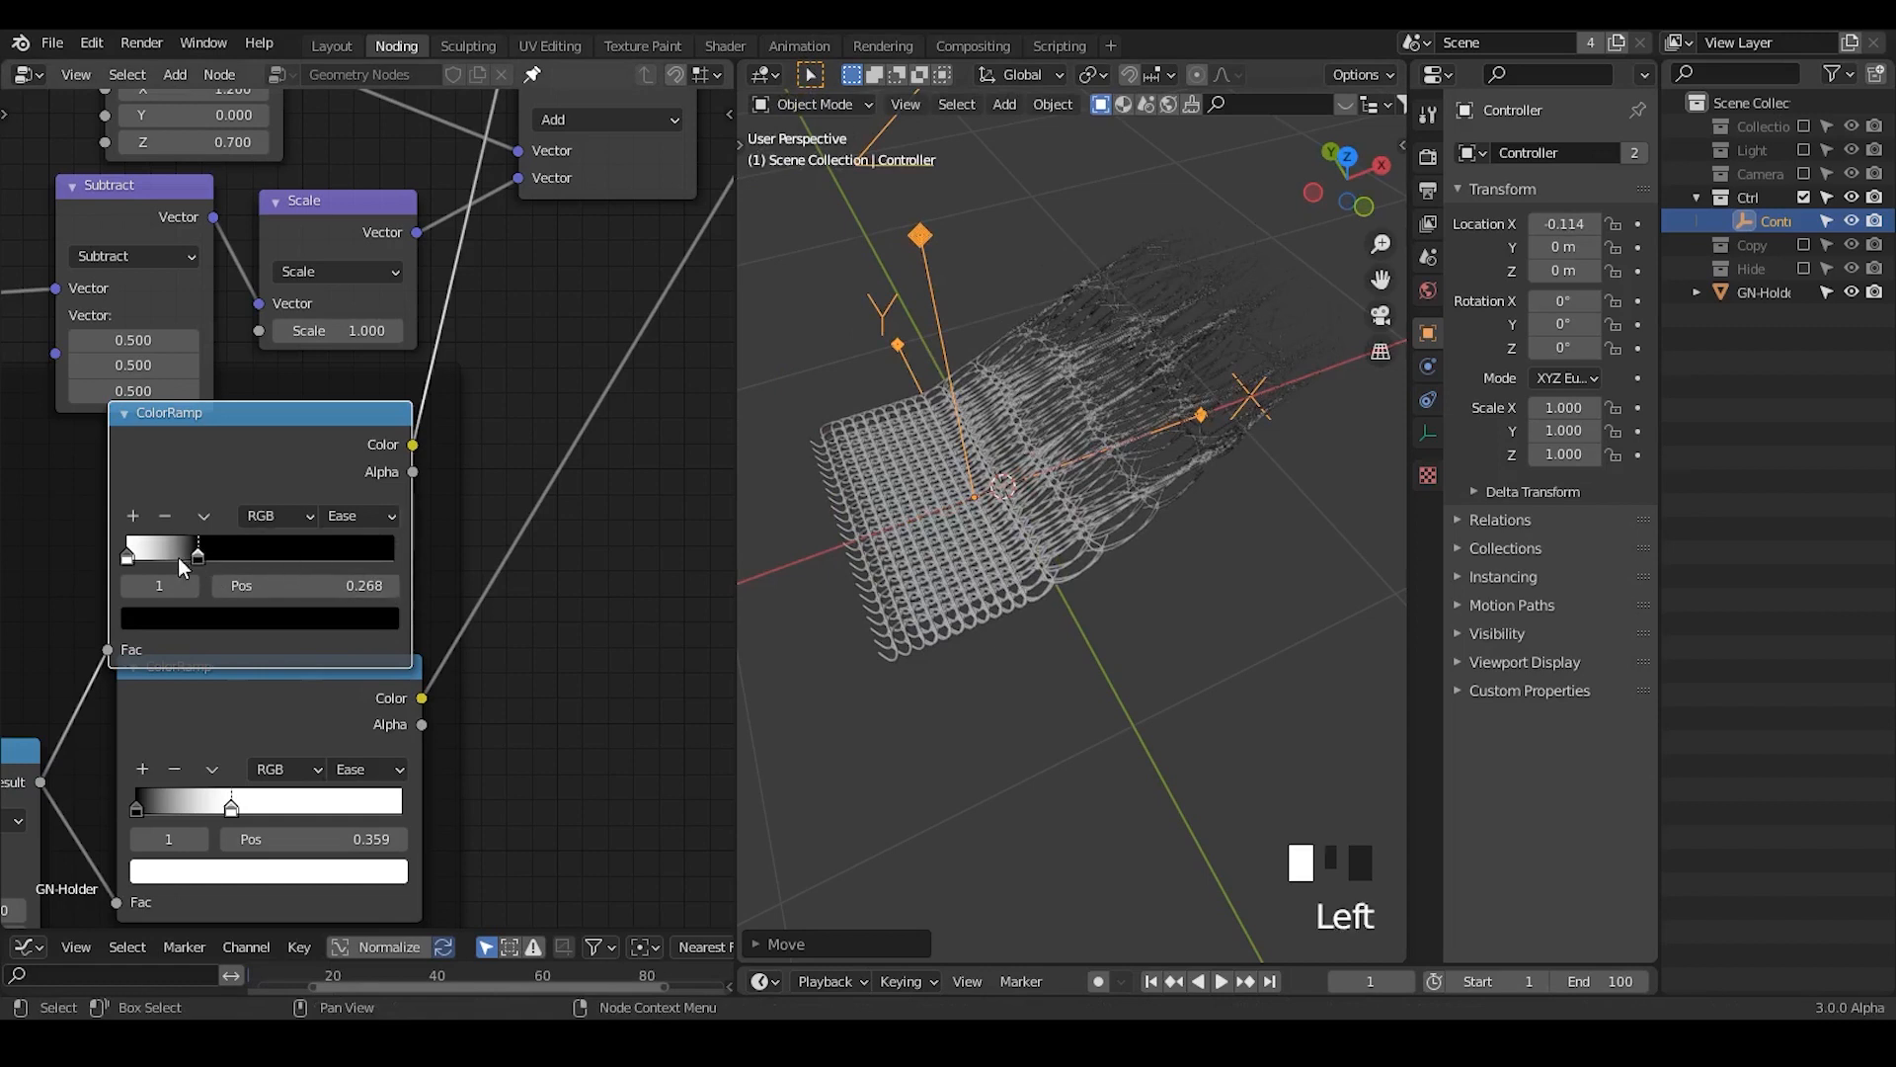
- Set the inverted ColorRamp's black stop to 0.186 and its interpolation to Cardinal
drag(195, 565, 170, 563)
click(355, 520)
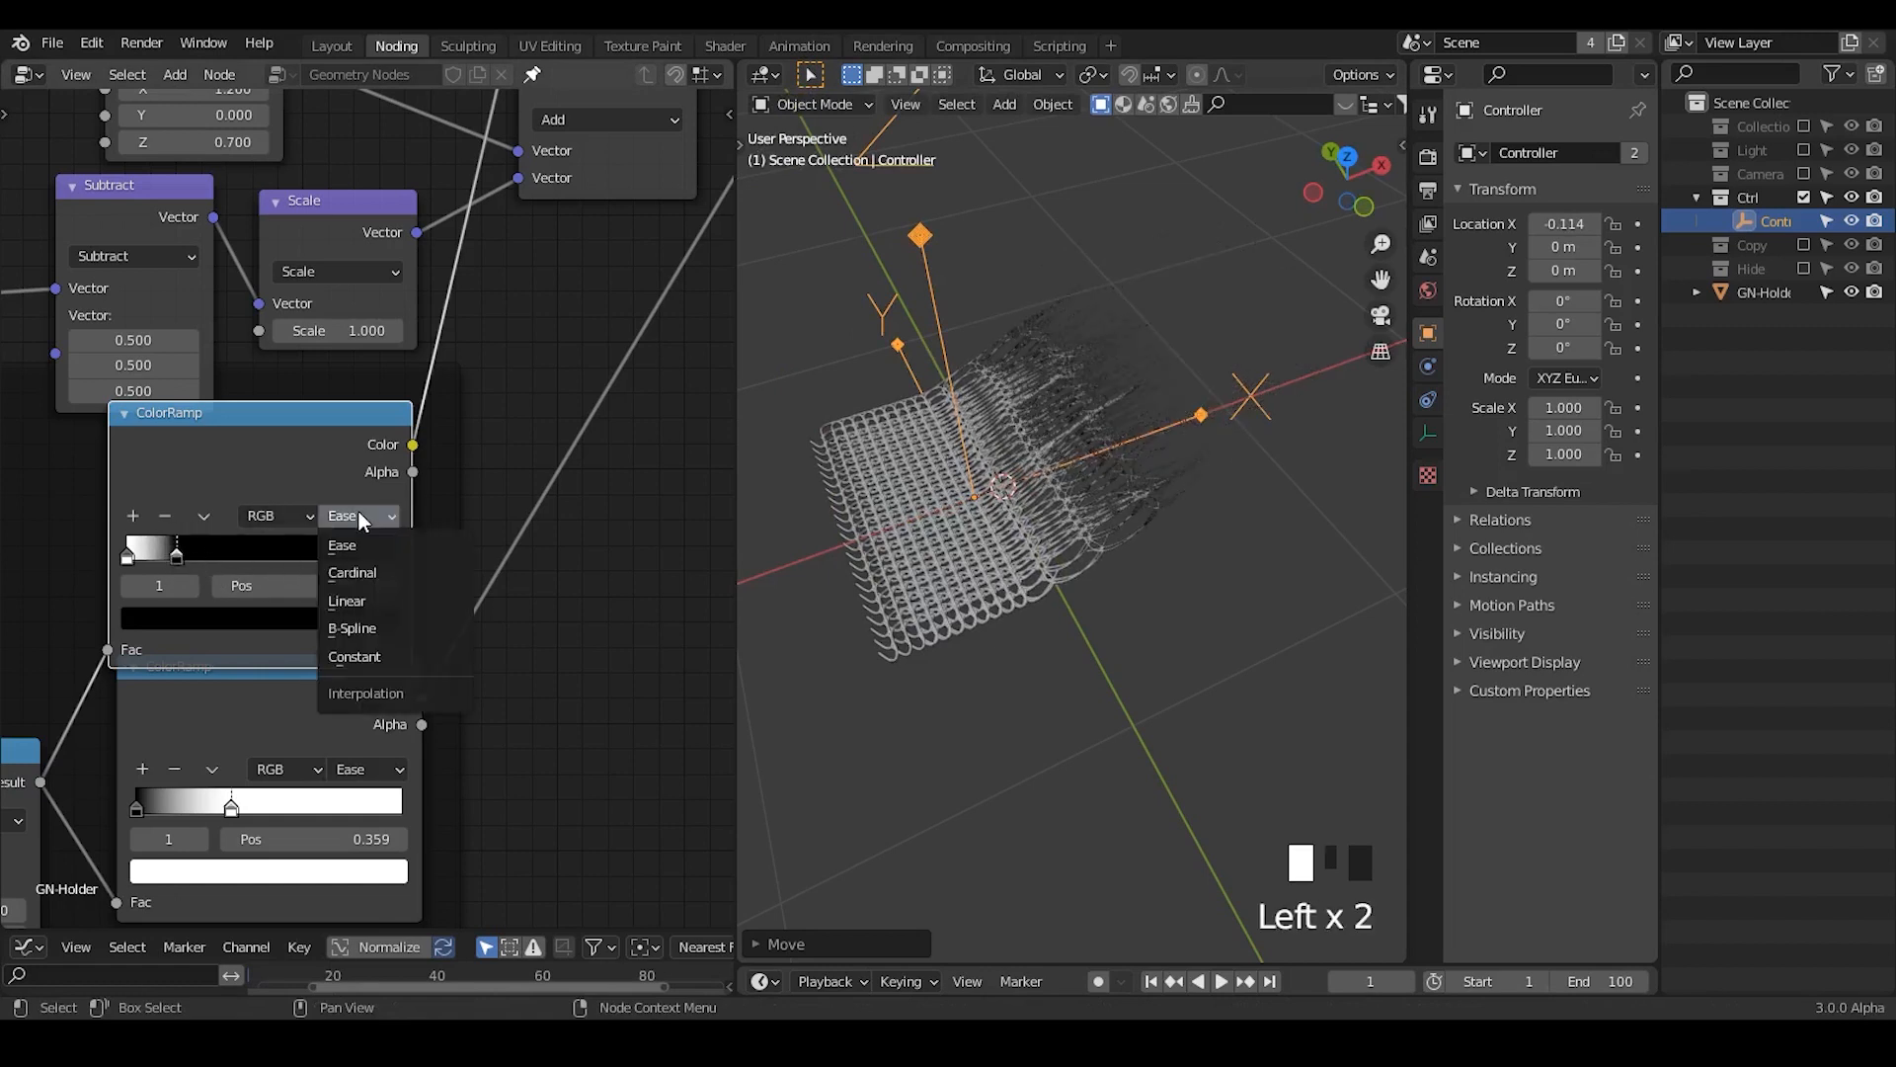
click(384, 589)
- Slide the Controller along X across the knitted grid and place it at about 0.14 m
key(g)
key(x)
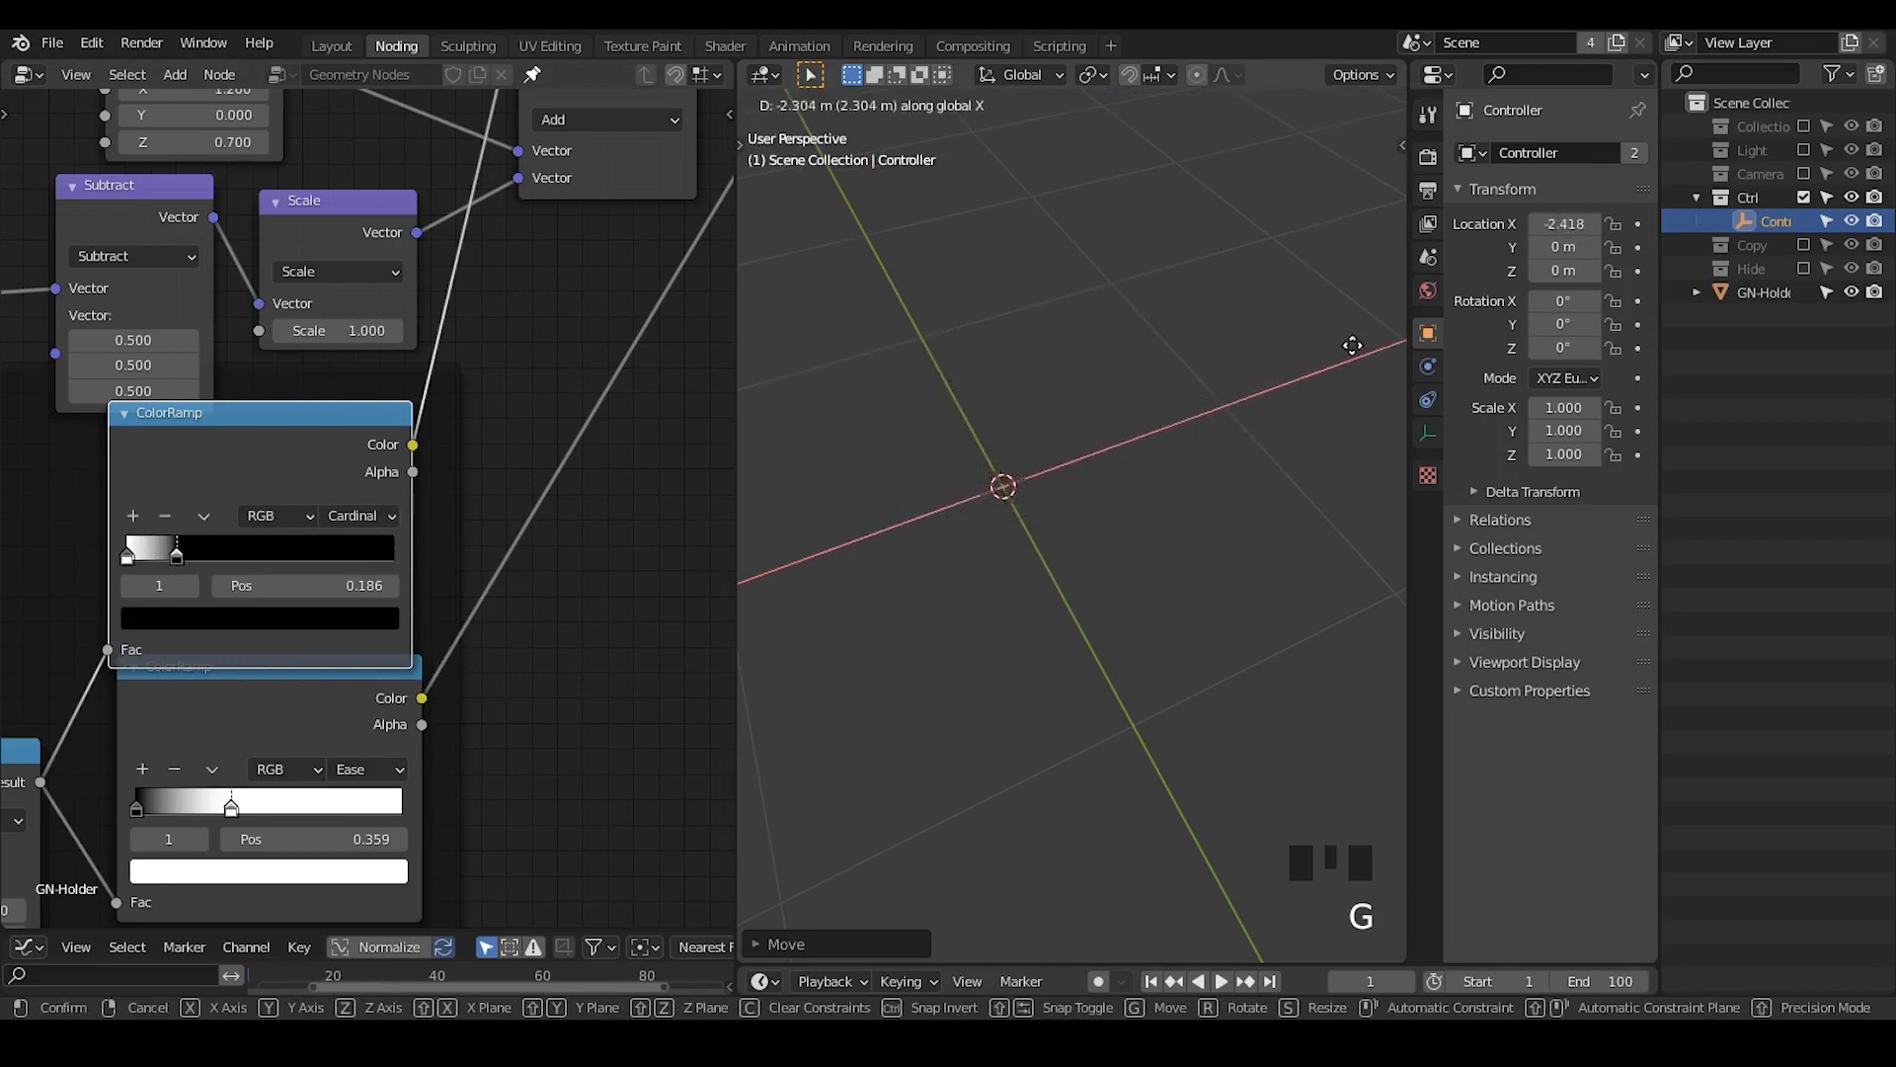
key(g)
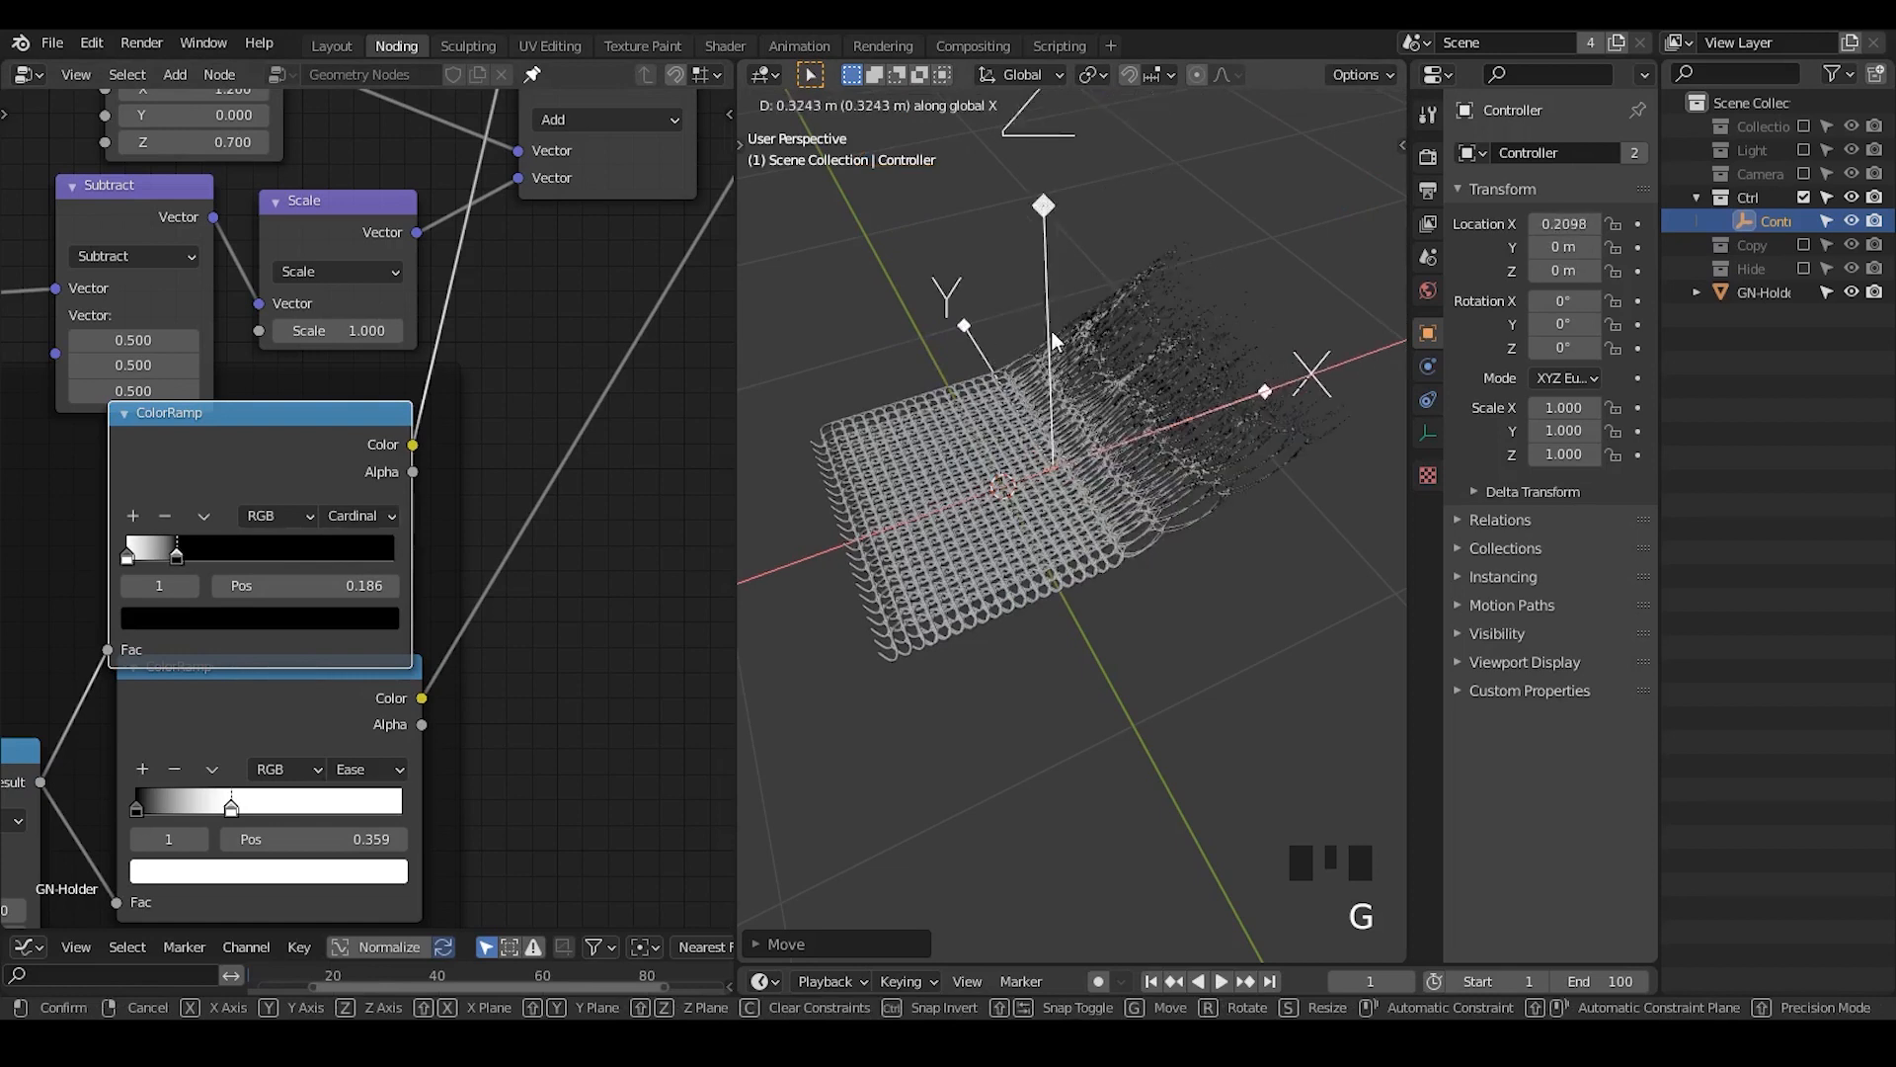
click(1062, 350)
- Set both Vertices X and Vertices Y of the Grid node to 50
middle_drag(1051, 513, 1089, 444)
middle_drag(5, 362, 498, 499)
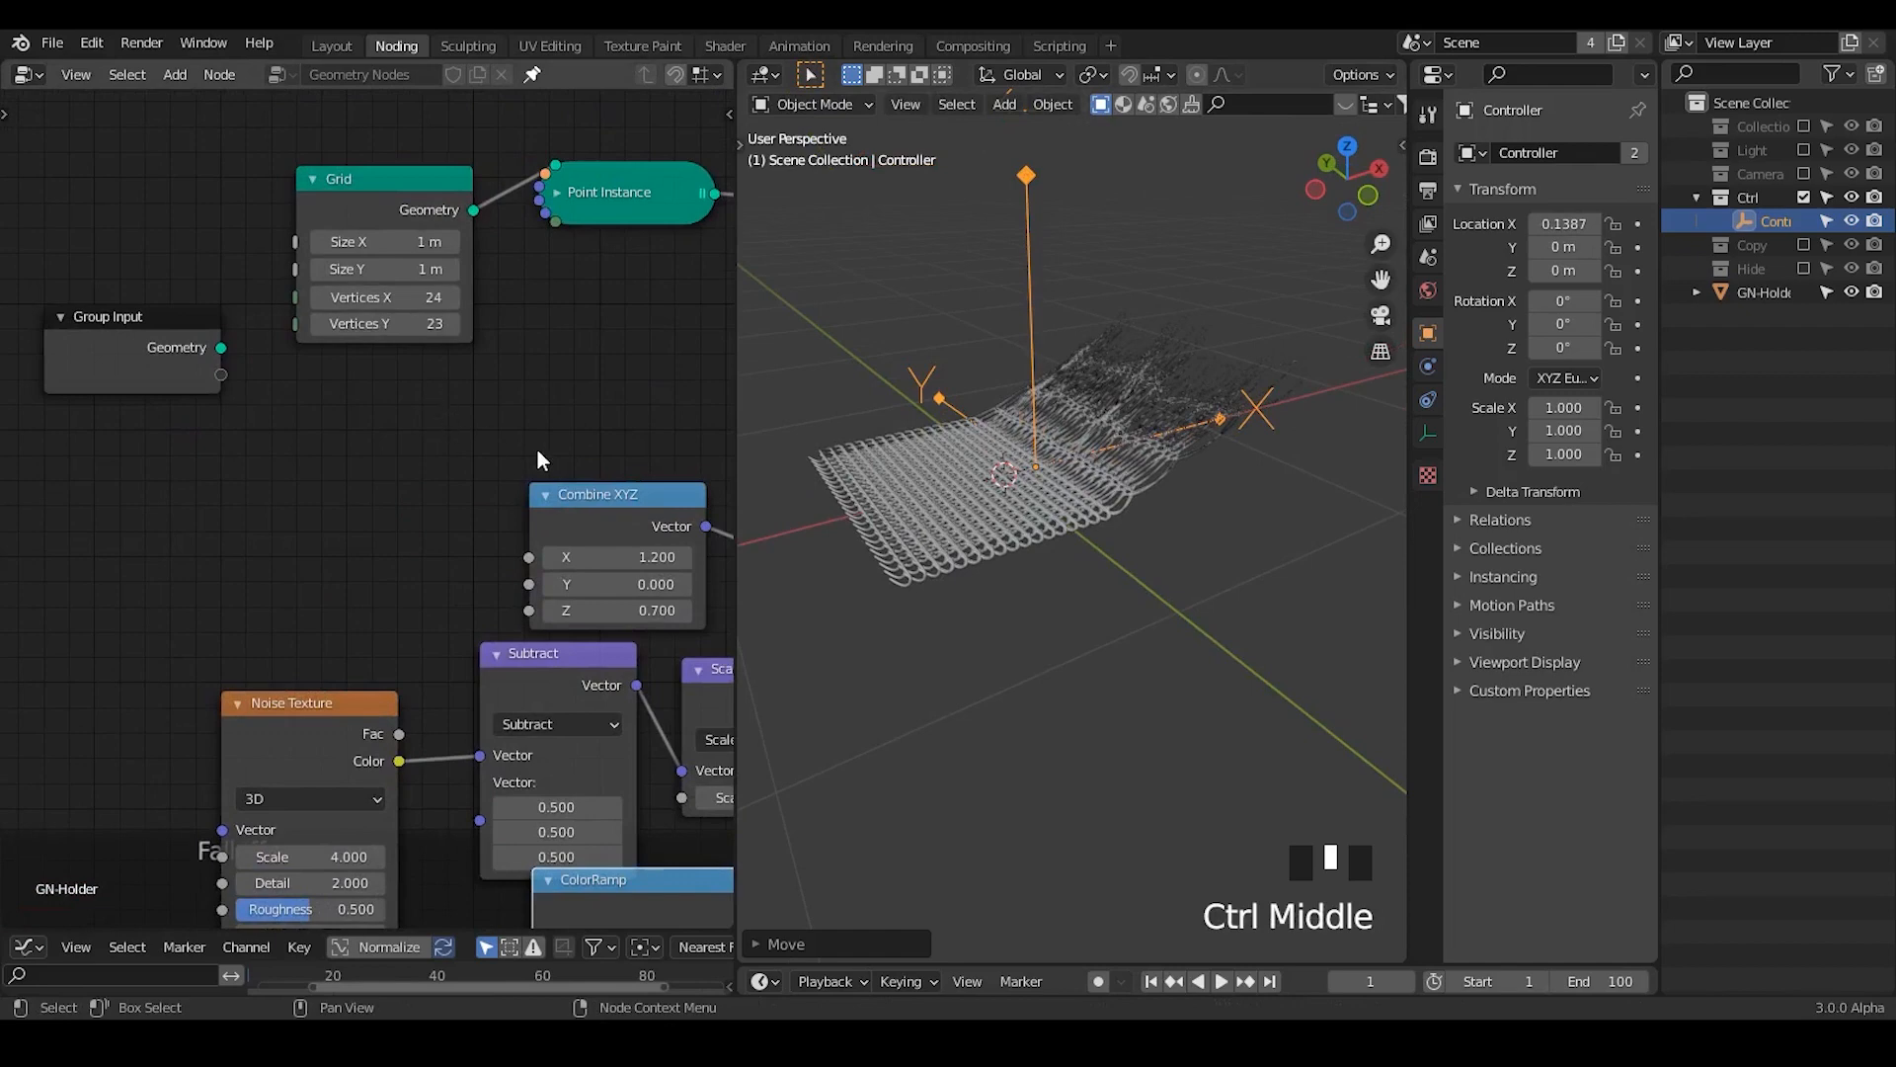
middle_drag(937, 575, 1058, 622)
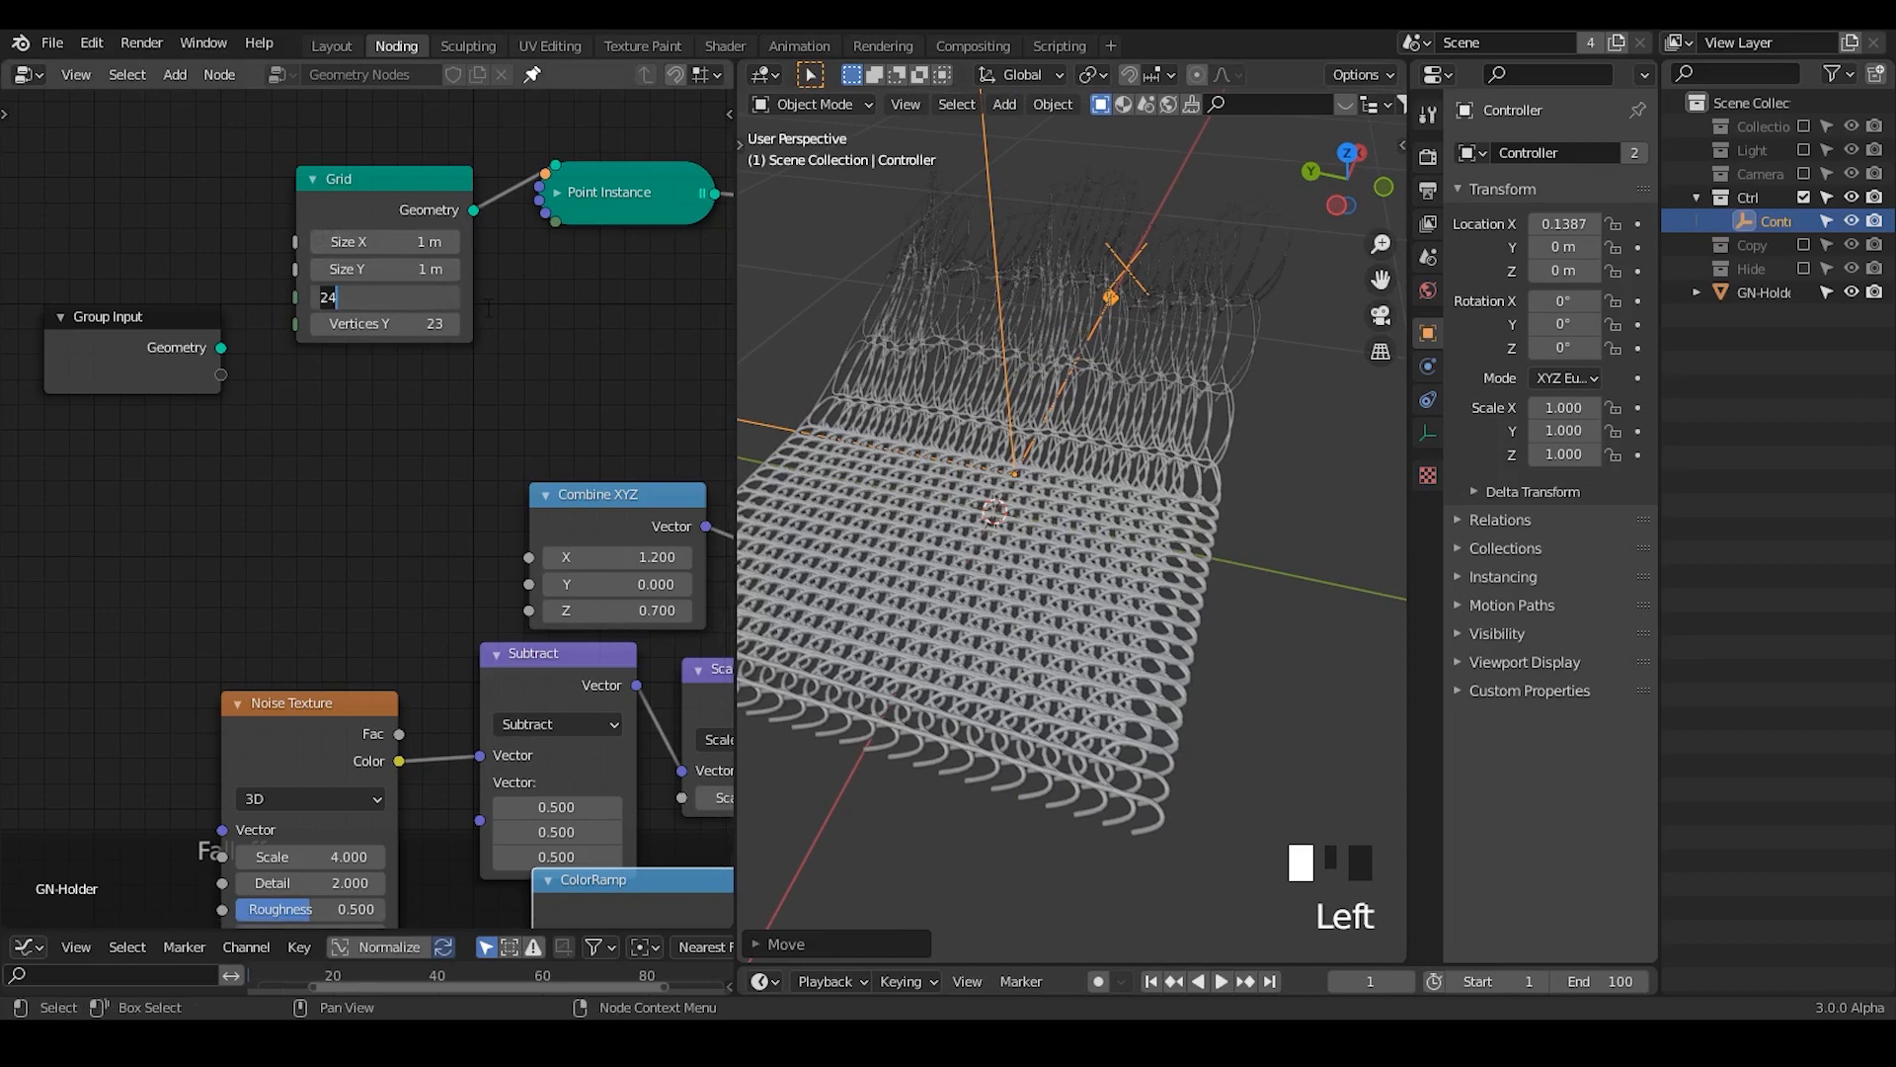
key(Return)
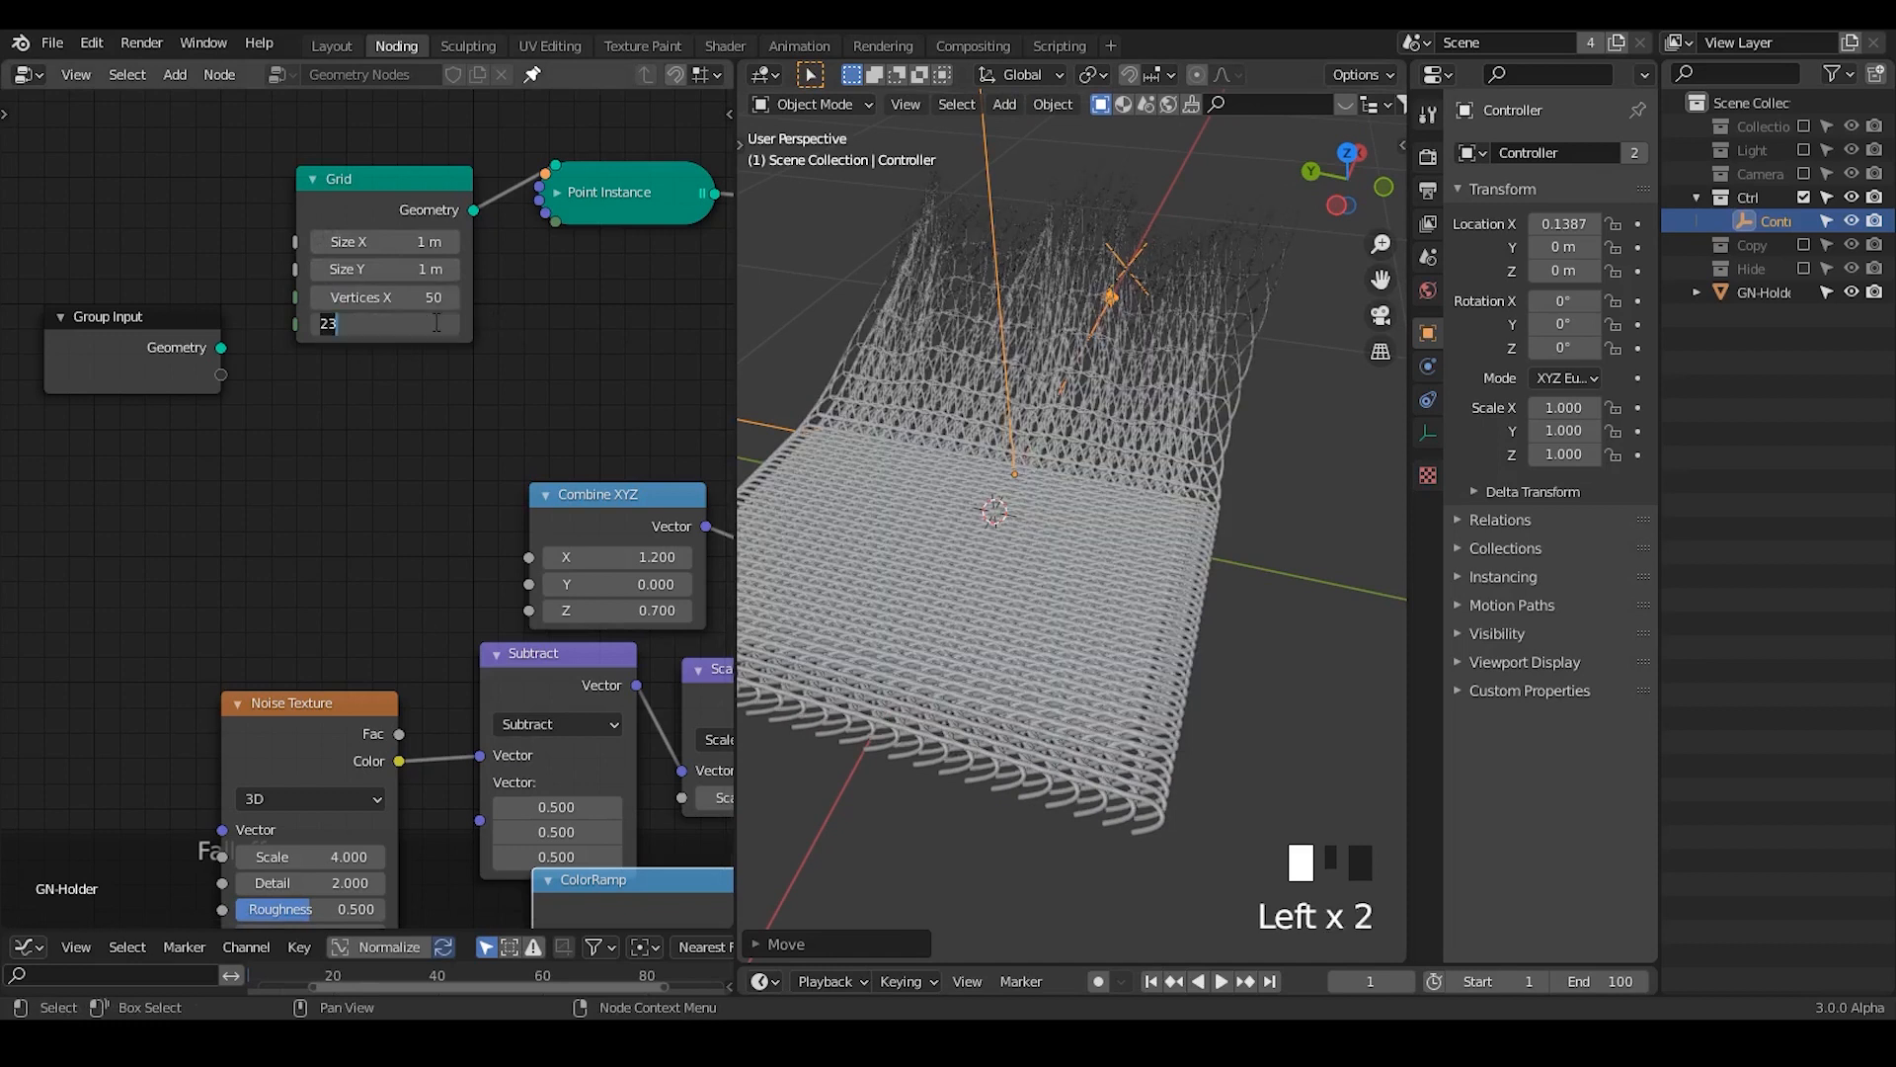
key(Return)
scroll(1157, 524, down, 2)
middle_drag(1157, 525, 1060, 492)
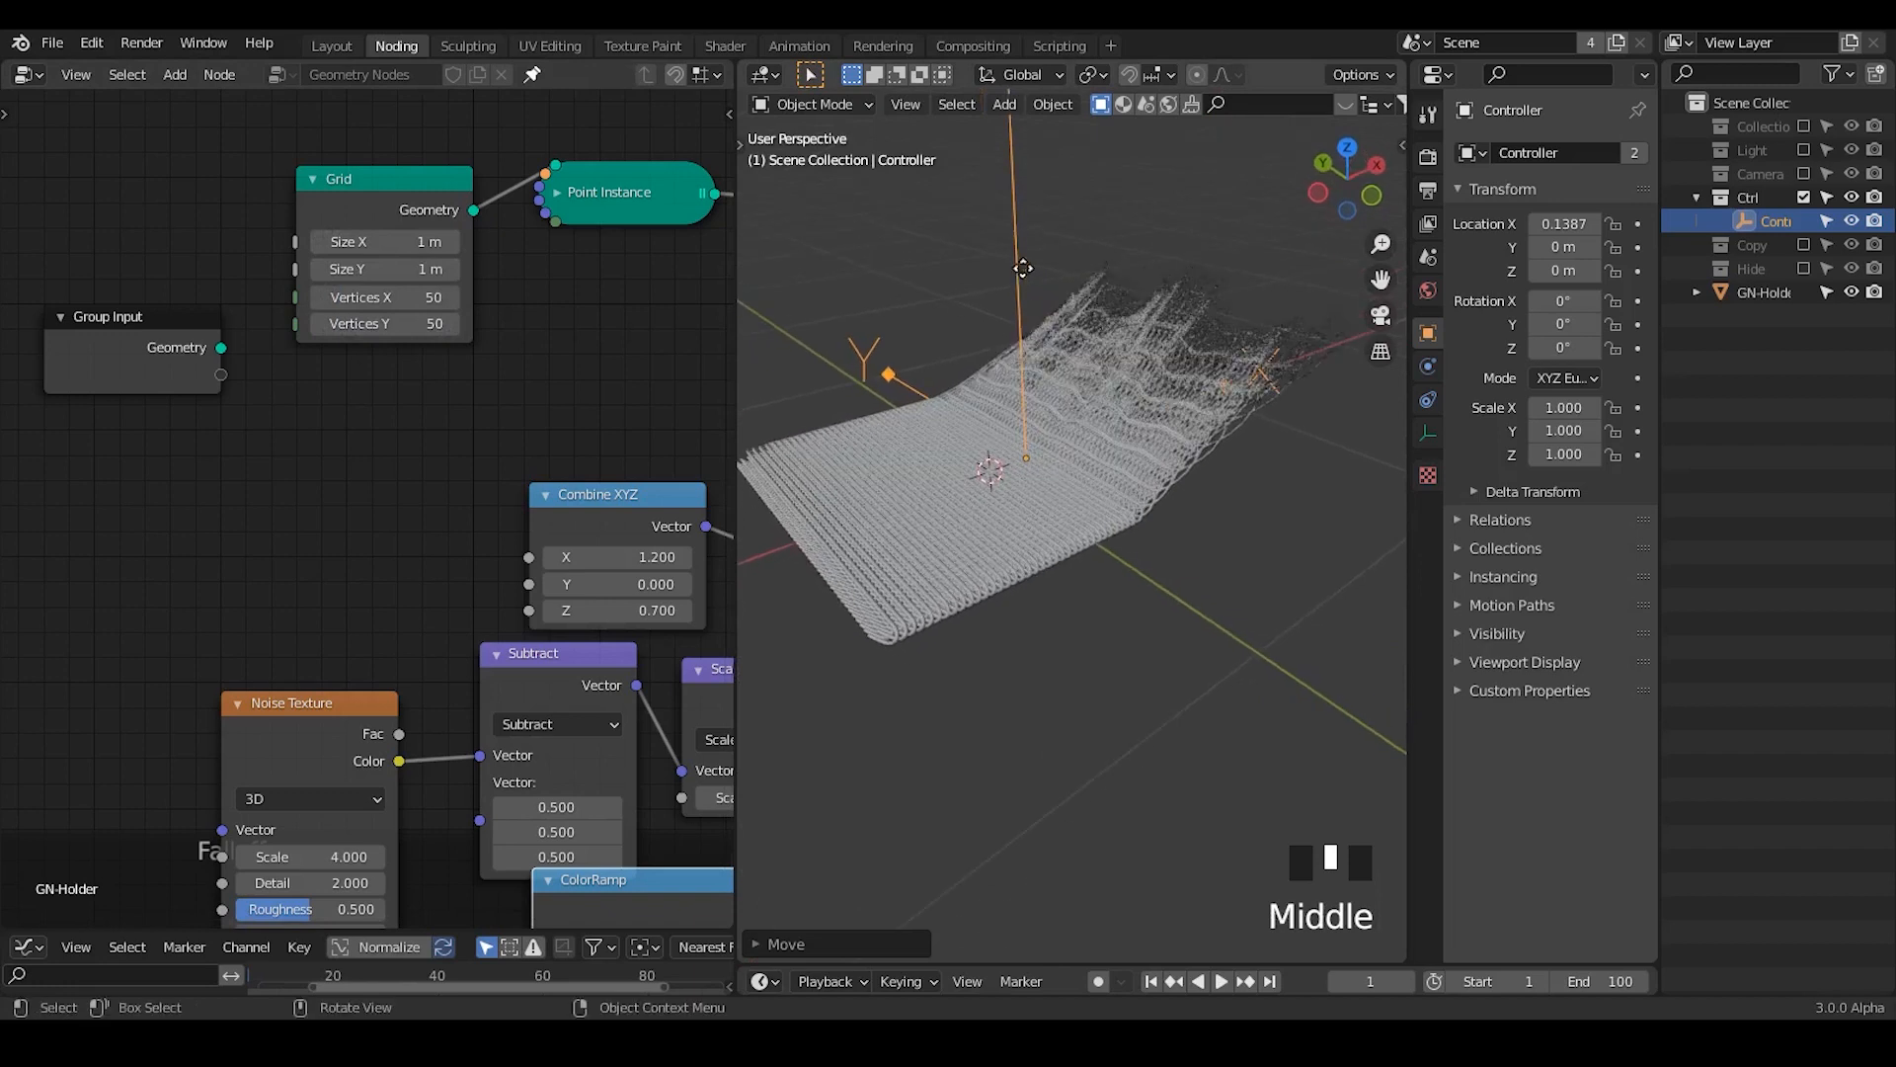
- Slide the Controller along X over the denser knit and place it at about 0.12 m
key(g)
key(x)
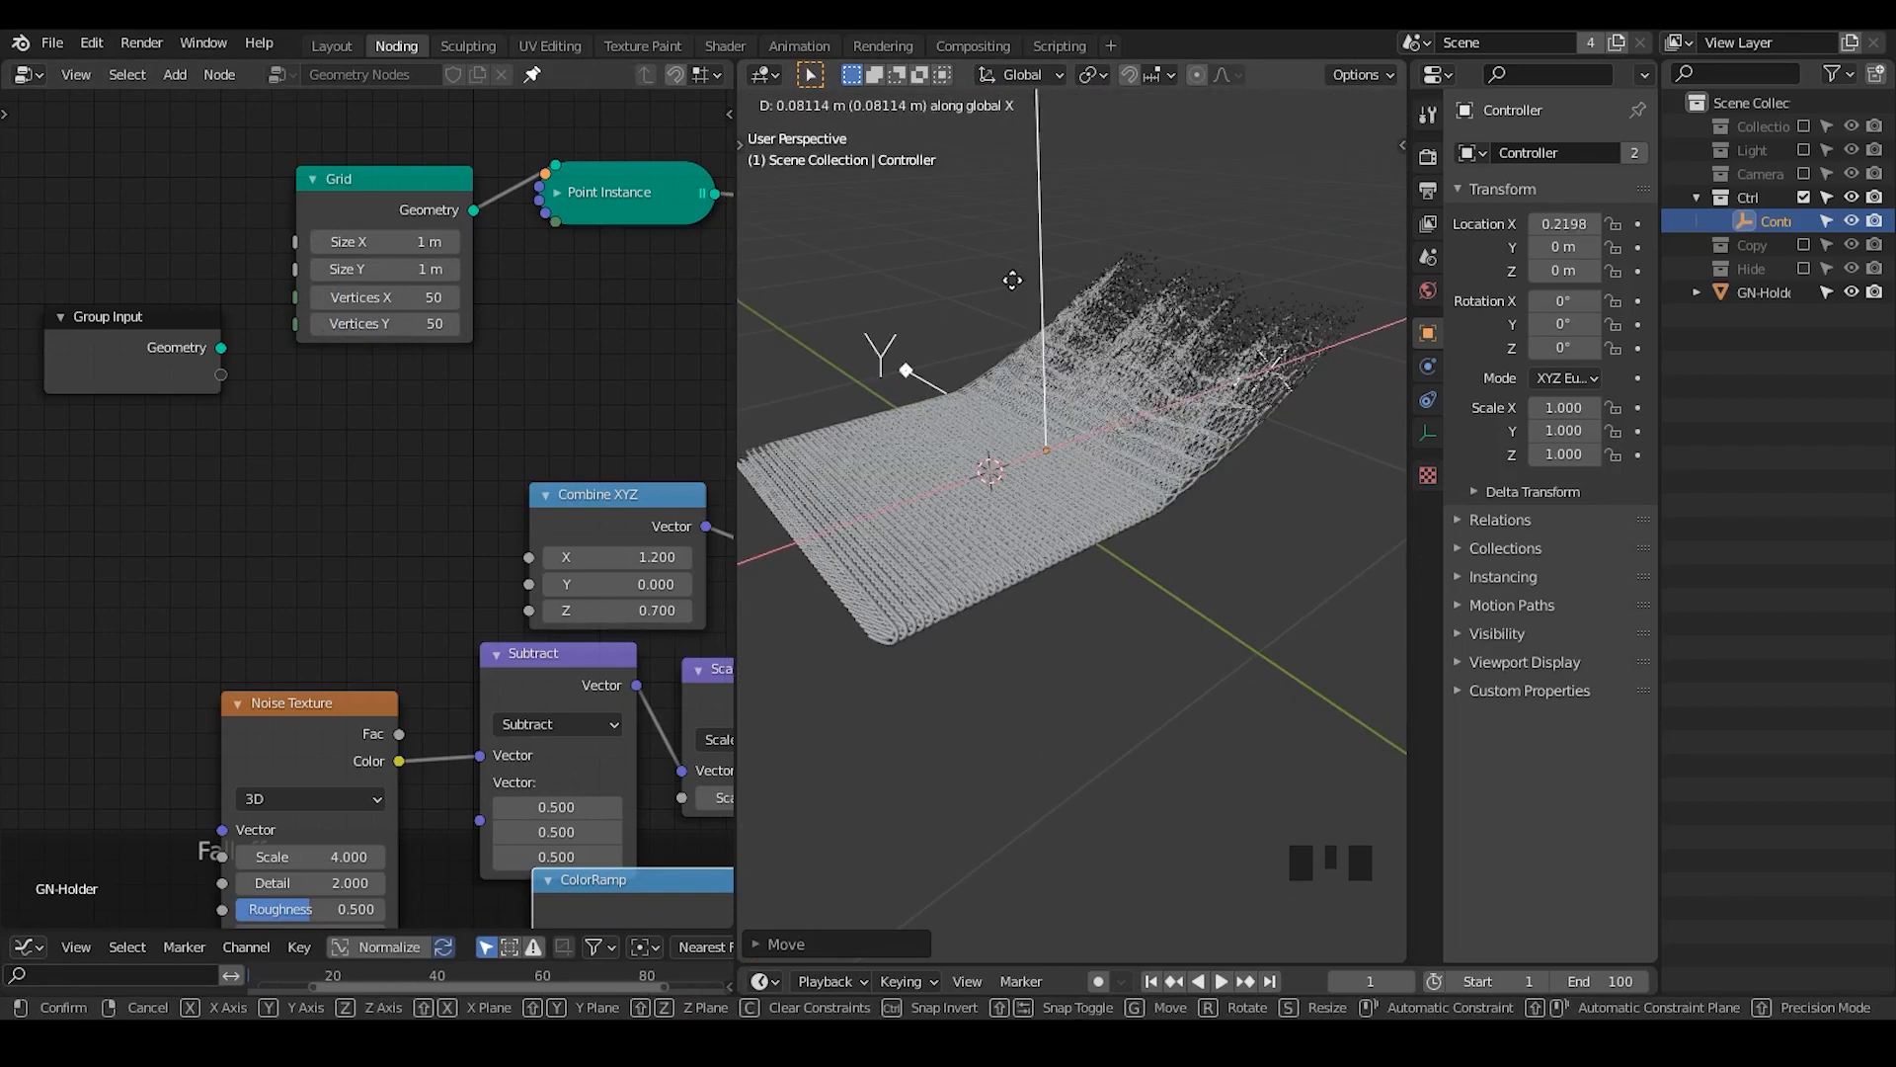
click(1152, 477)
mouse_move(1151, 477)
middle_down()
mouse_move(1098, 447)
mouse_move(1175, 474)
middle_up()
- Set the Combine XYZ node's X to 0.7 and Z to 1.3
middle_drag(652, 388, 227, 429)
middle_drag(464, 378, 195, 305)
middle_drag(545, 407, 432, 460)
drag(431, 460, 517, 460)
drag(417, 405, 367, 457)
- Test the lift by sliding the Controller along X and leave it at about 0 m
shift+middle_drag(1201, 446, 1156, 583)
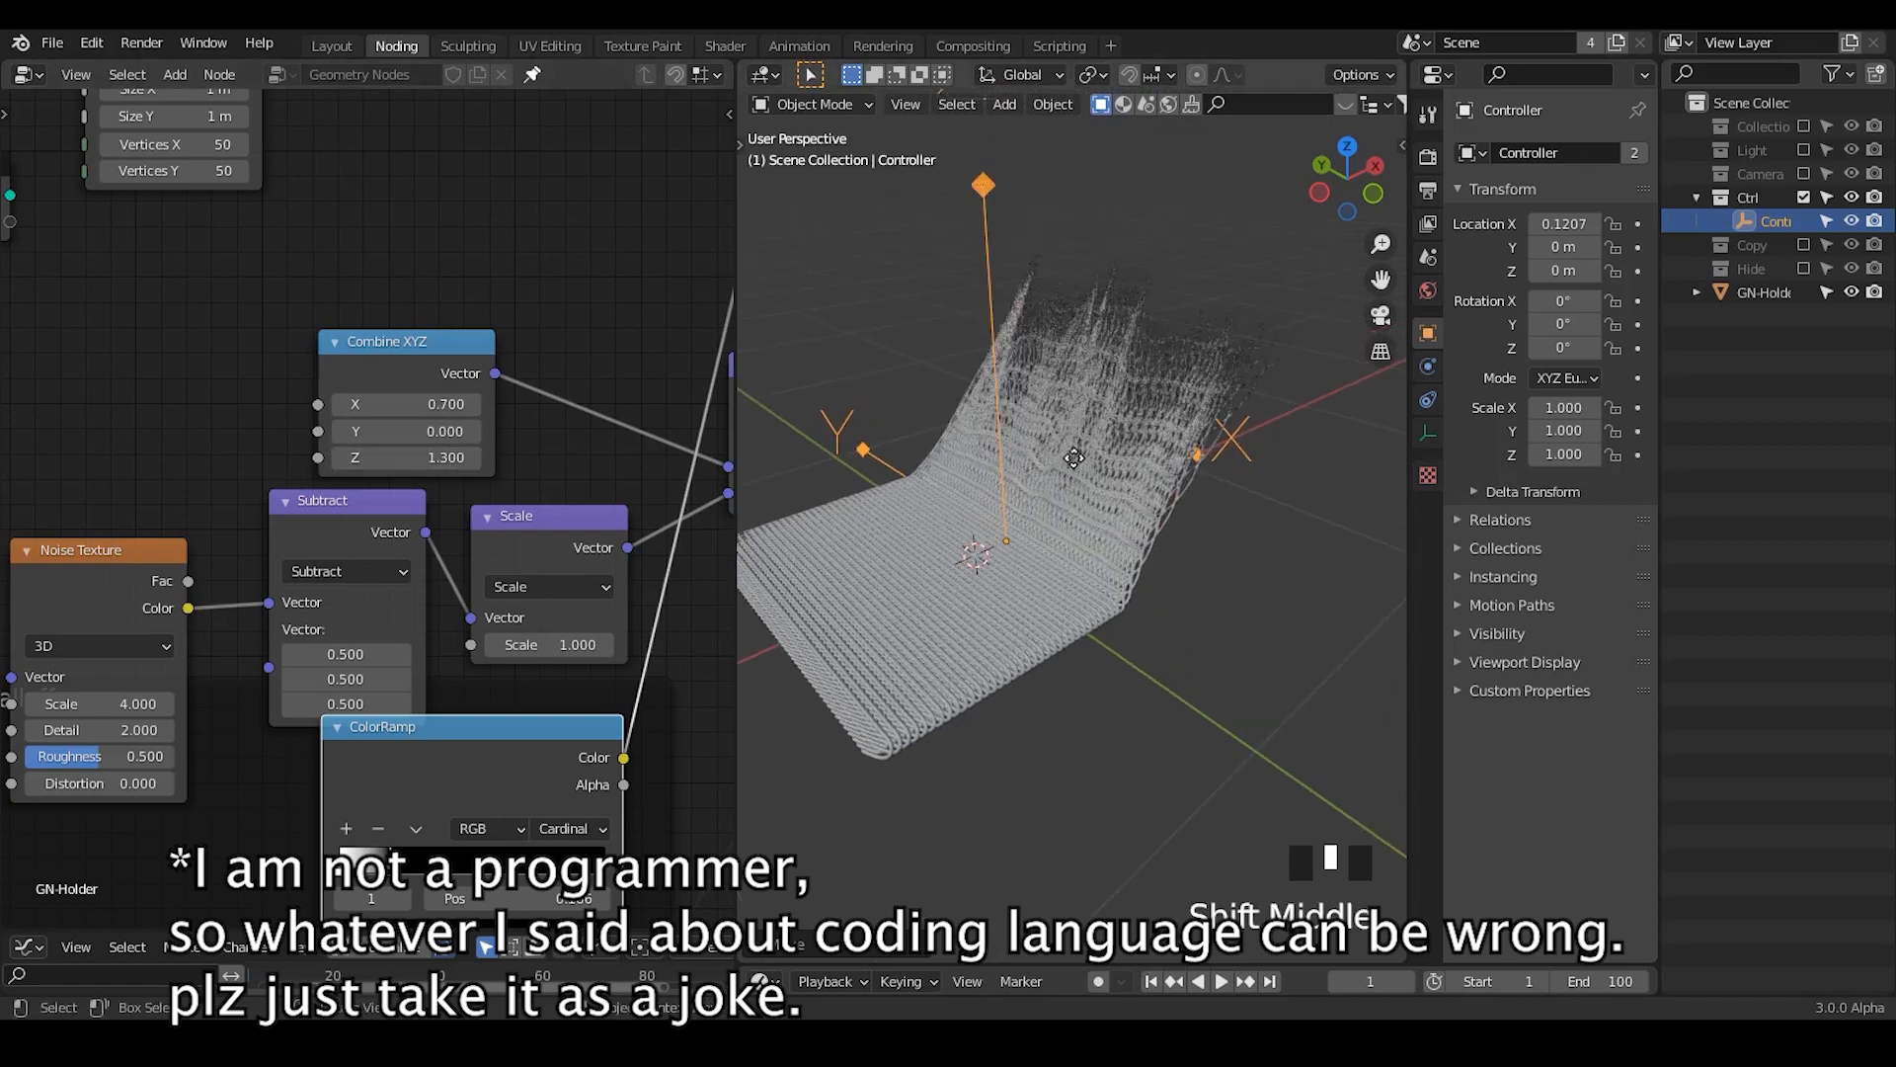
key(g)
key(x)
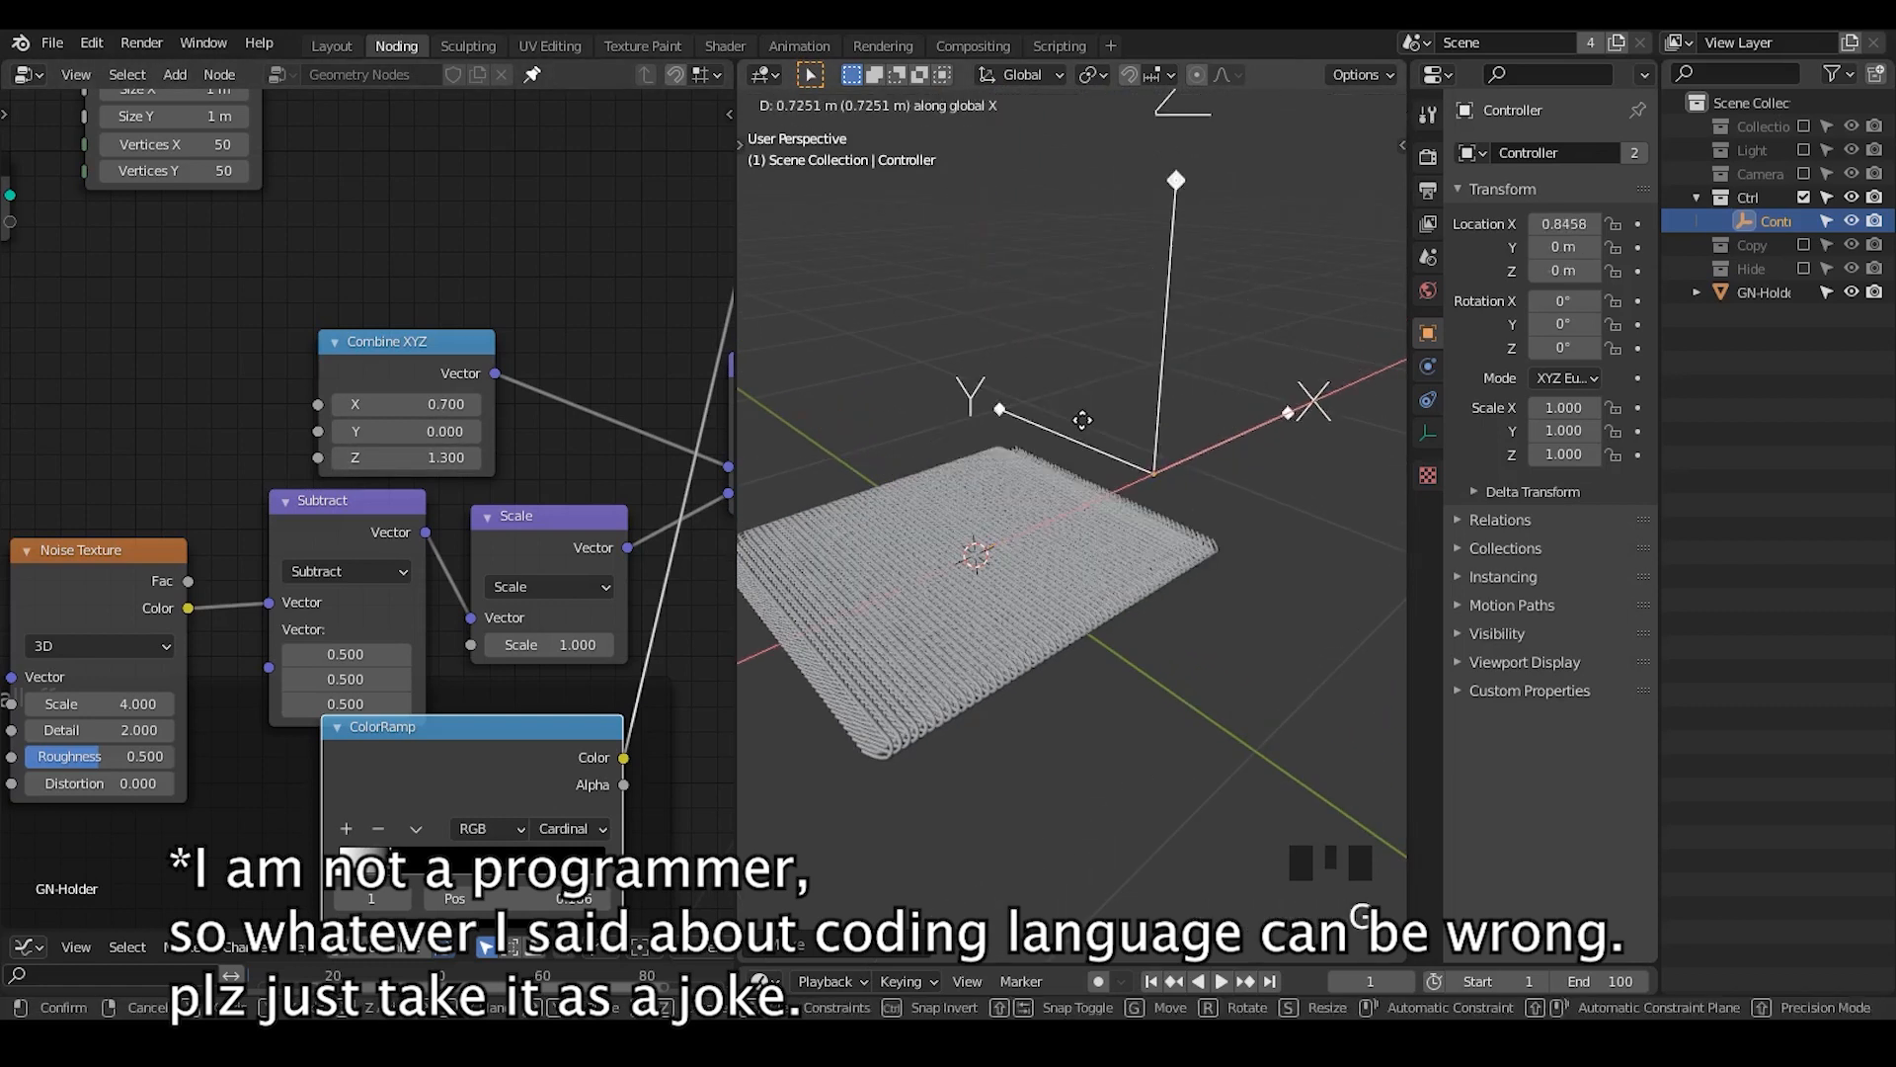
right_click(1027, 476)
shift+middle_drag(1015, 497, 1106, 506)
click(1377, 682)
shift+middle_drag(1378, 680, 1175, 573)
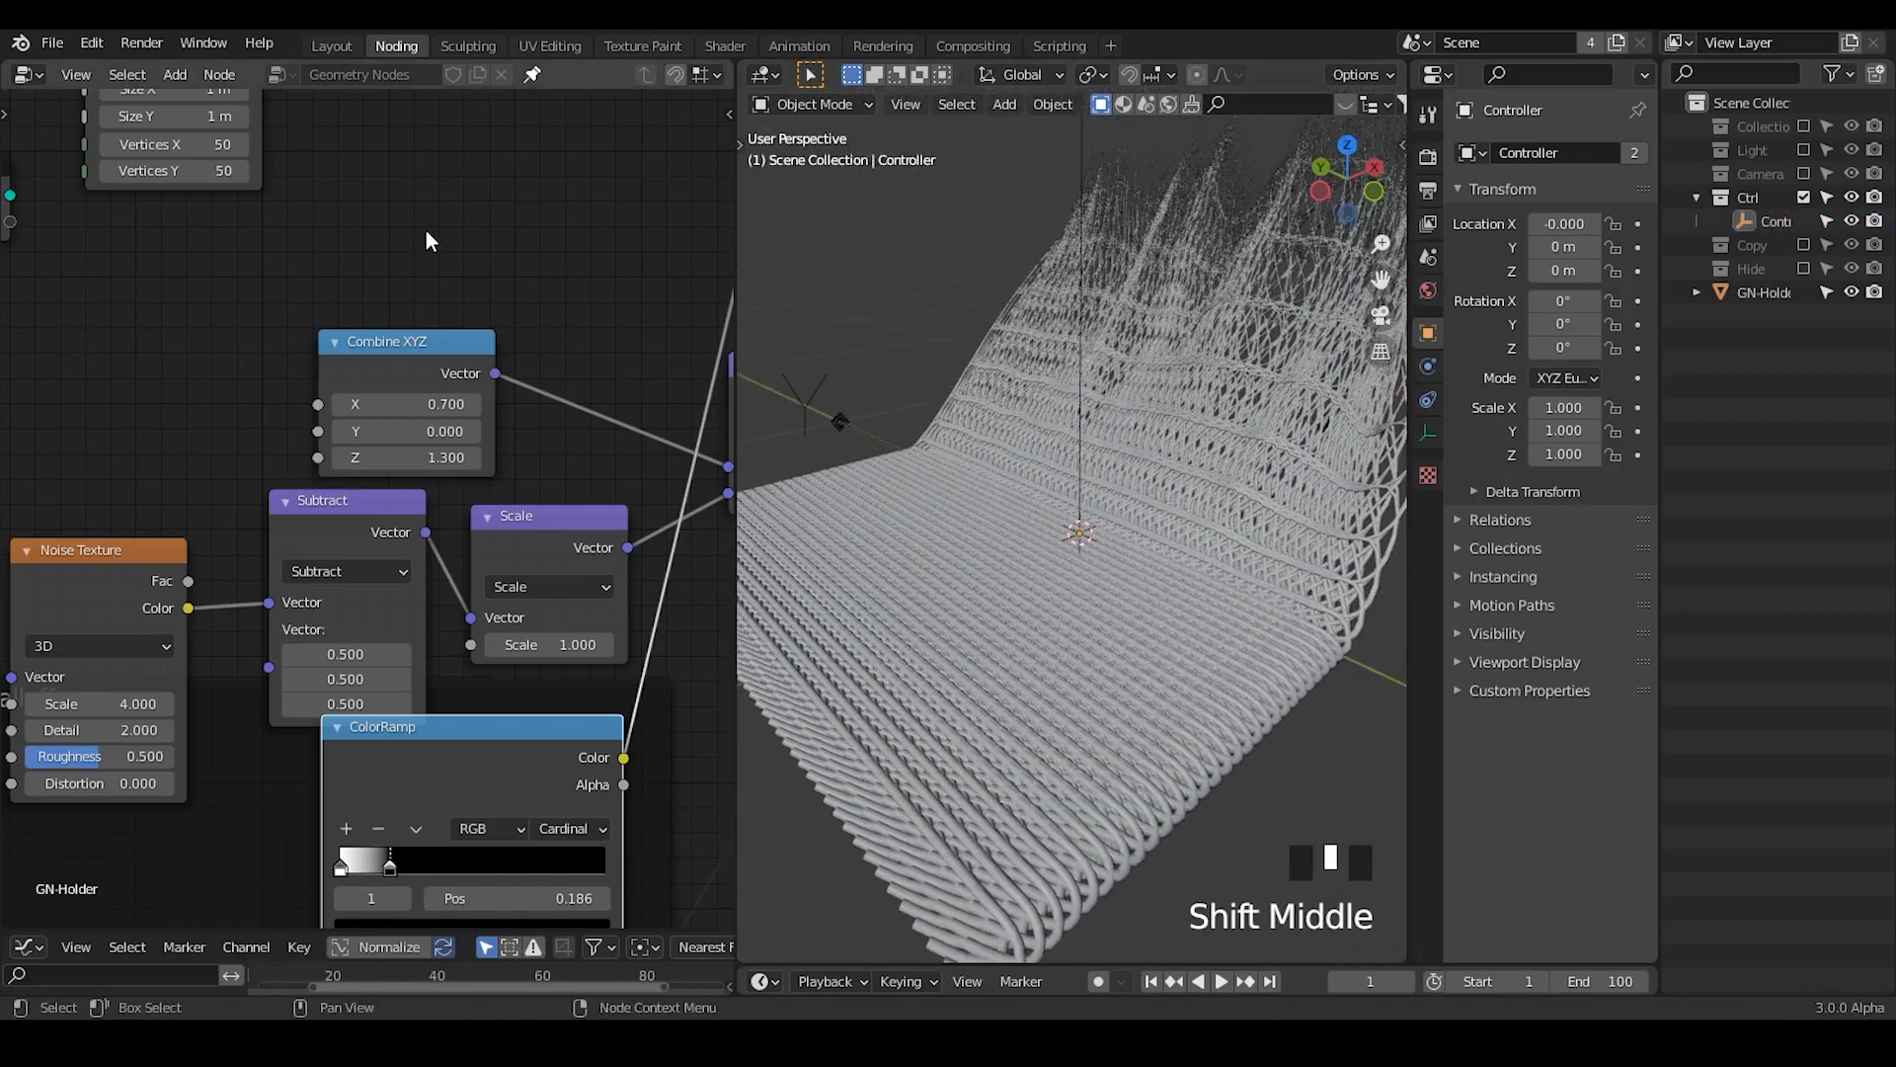
- Try the Grid node with Vertices X and Vertices Y both set to 15
middle_drag(427, 231, 484, 414)
drag(423, 230, 467, 242)
click(451, 229)
click(451, 229)
click(230, 318)
text(15)
key(Return)
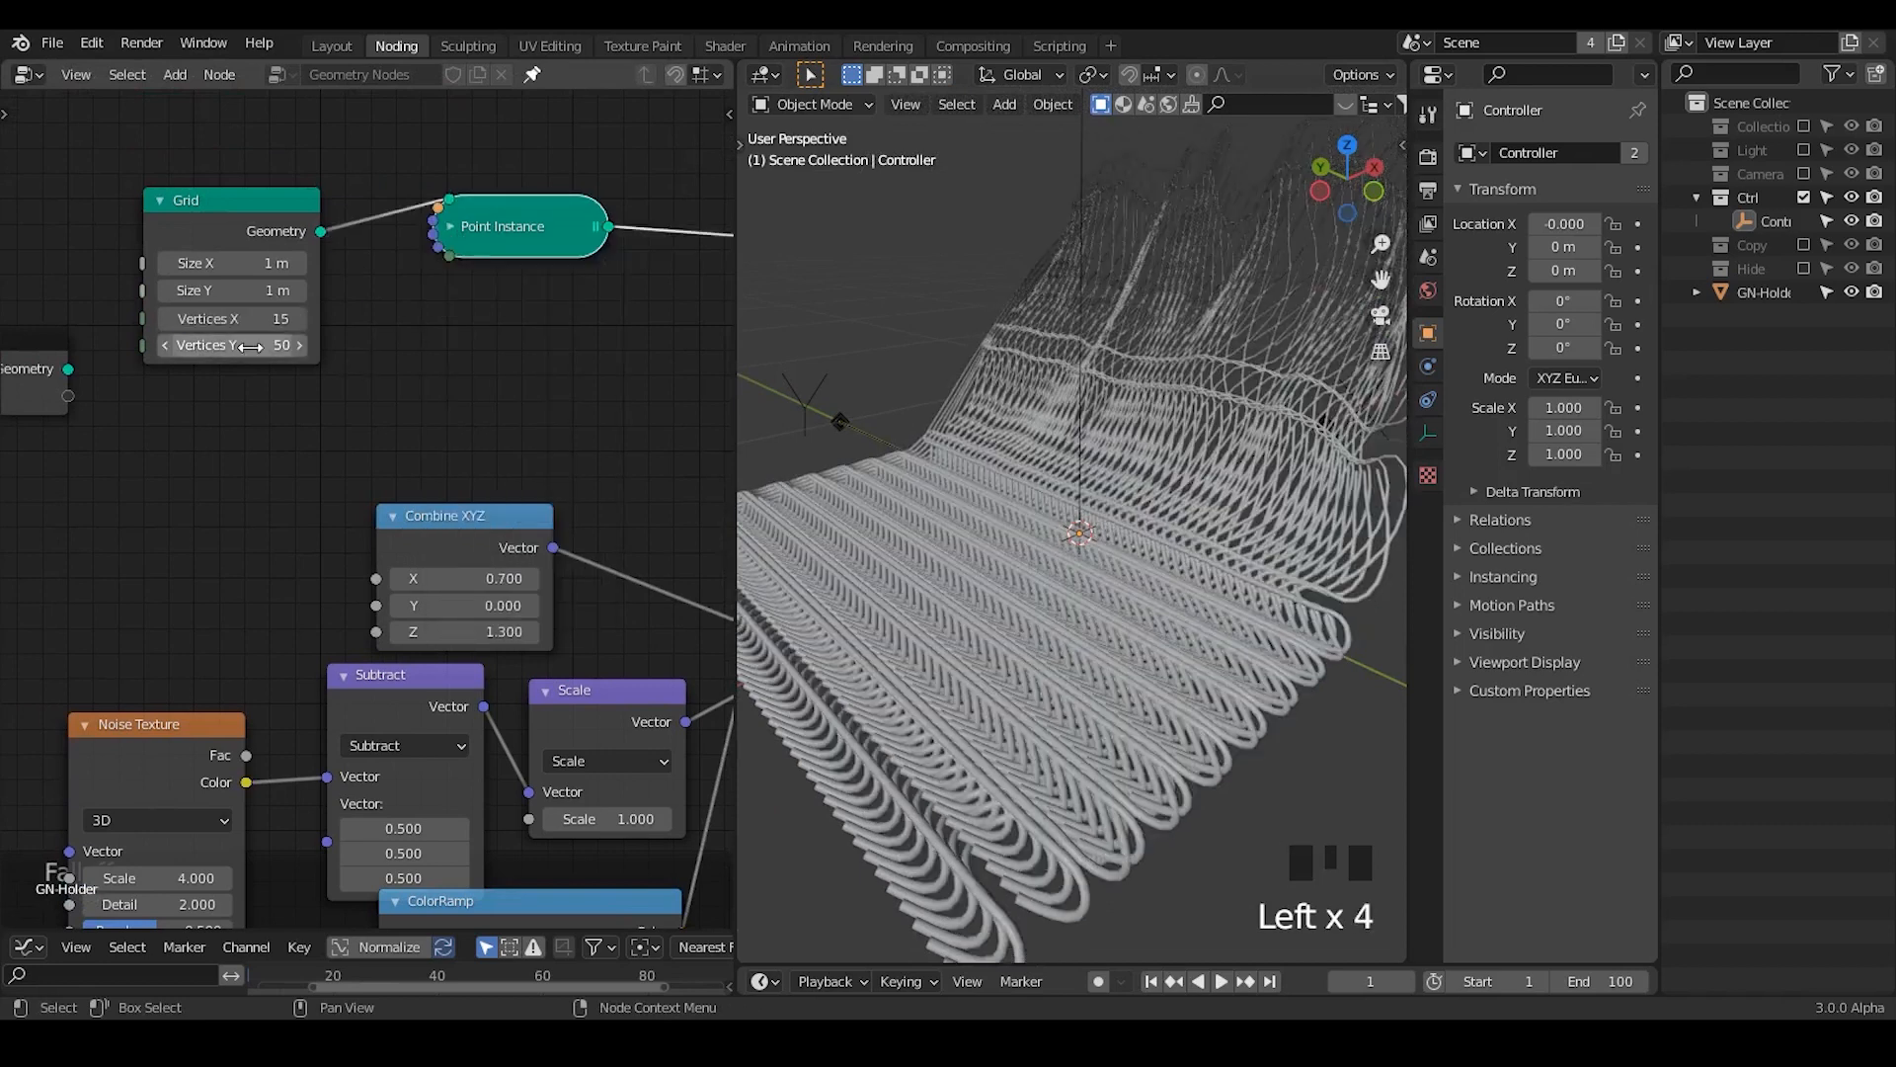
text(15)
key(Return)
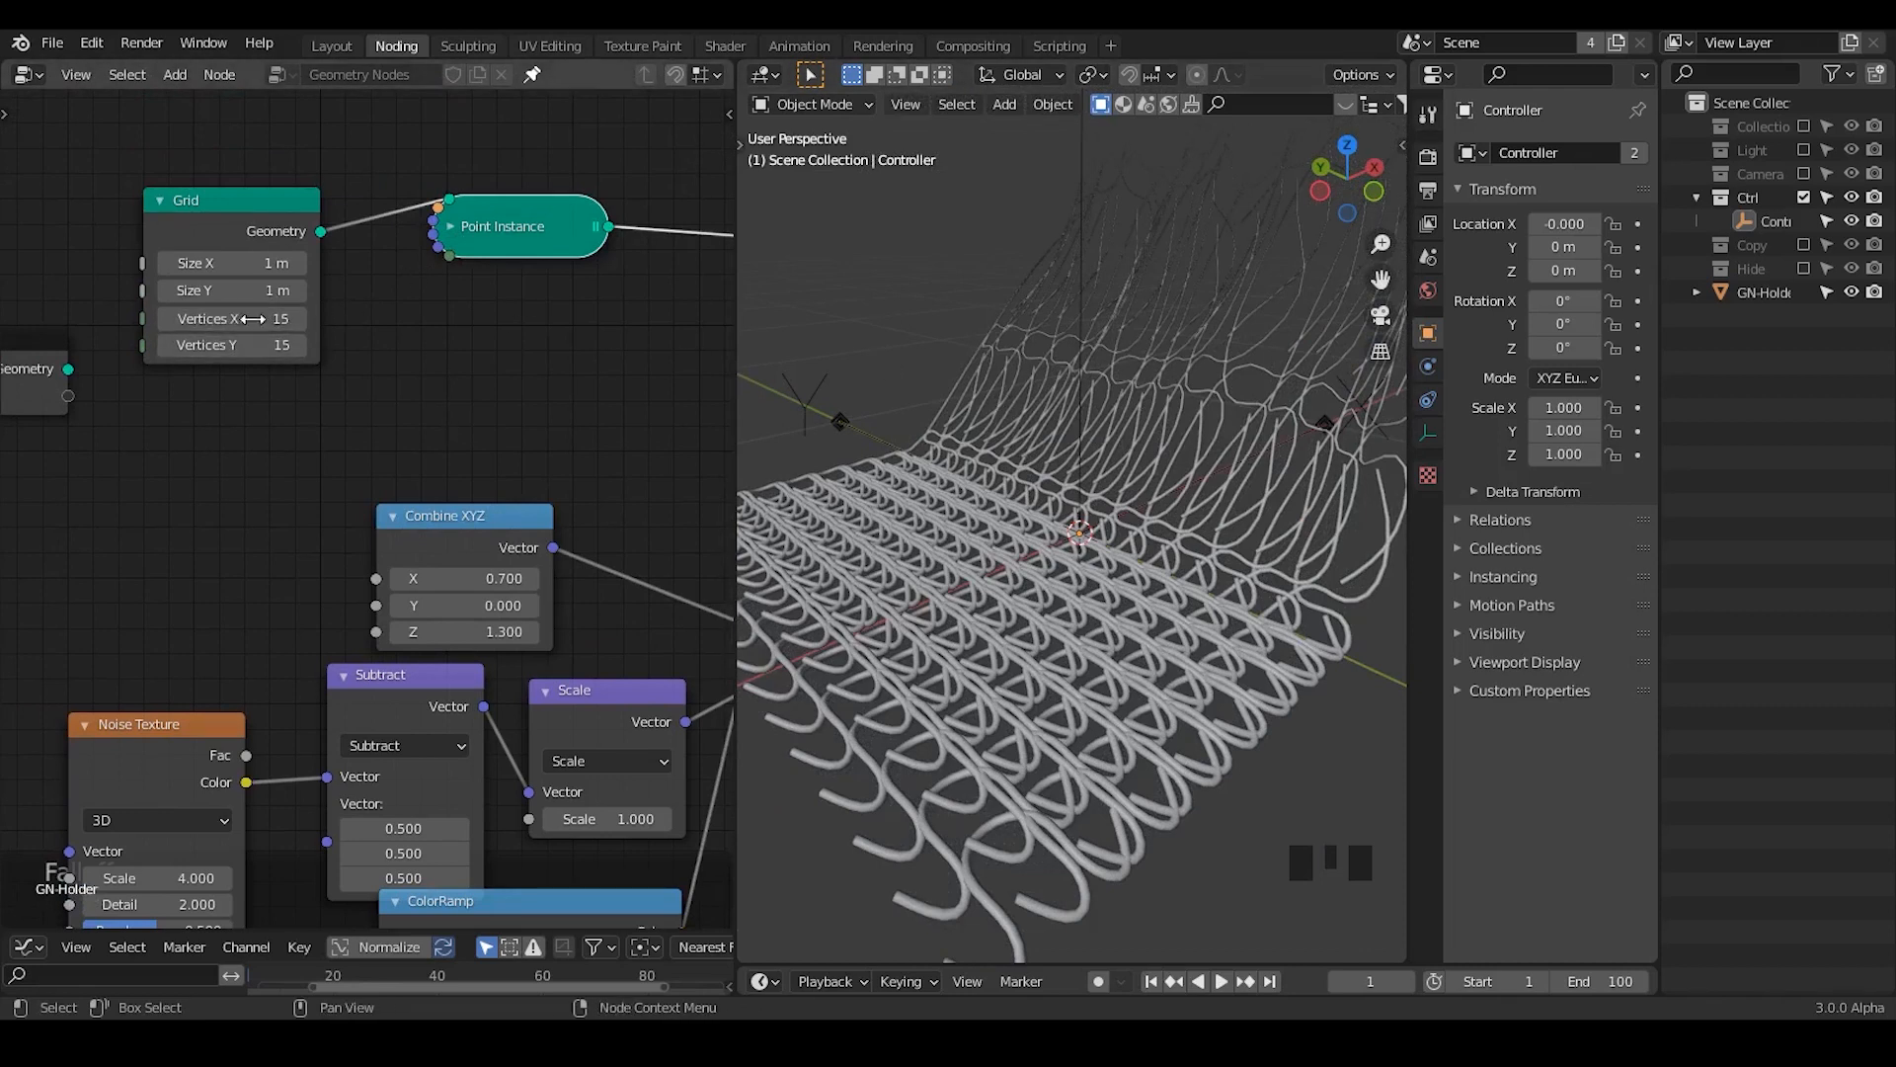
- Restore the Grid node's Vertices X and Vertices Y to 50
key(Return)
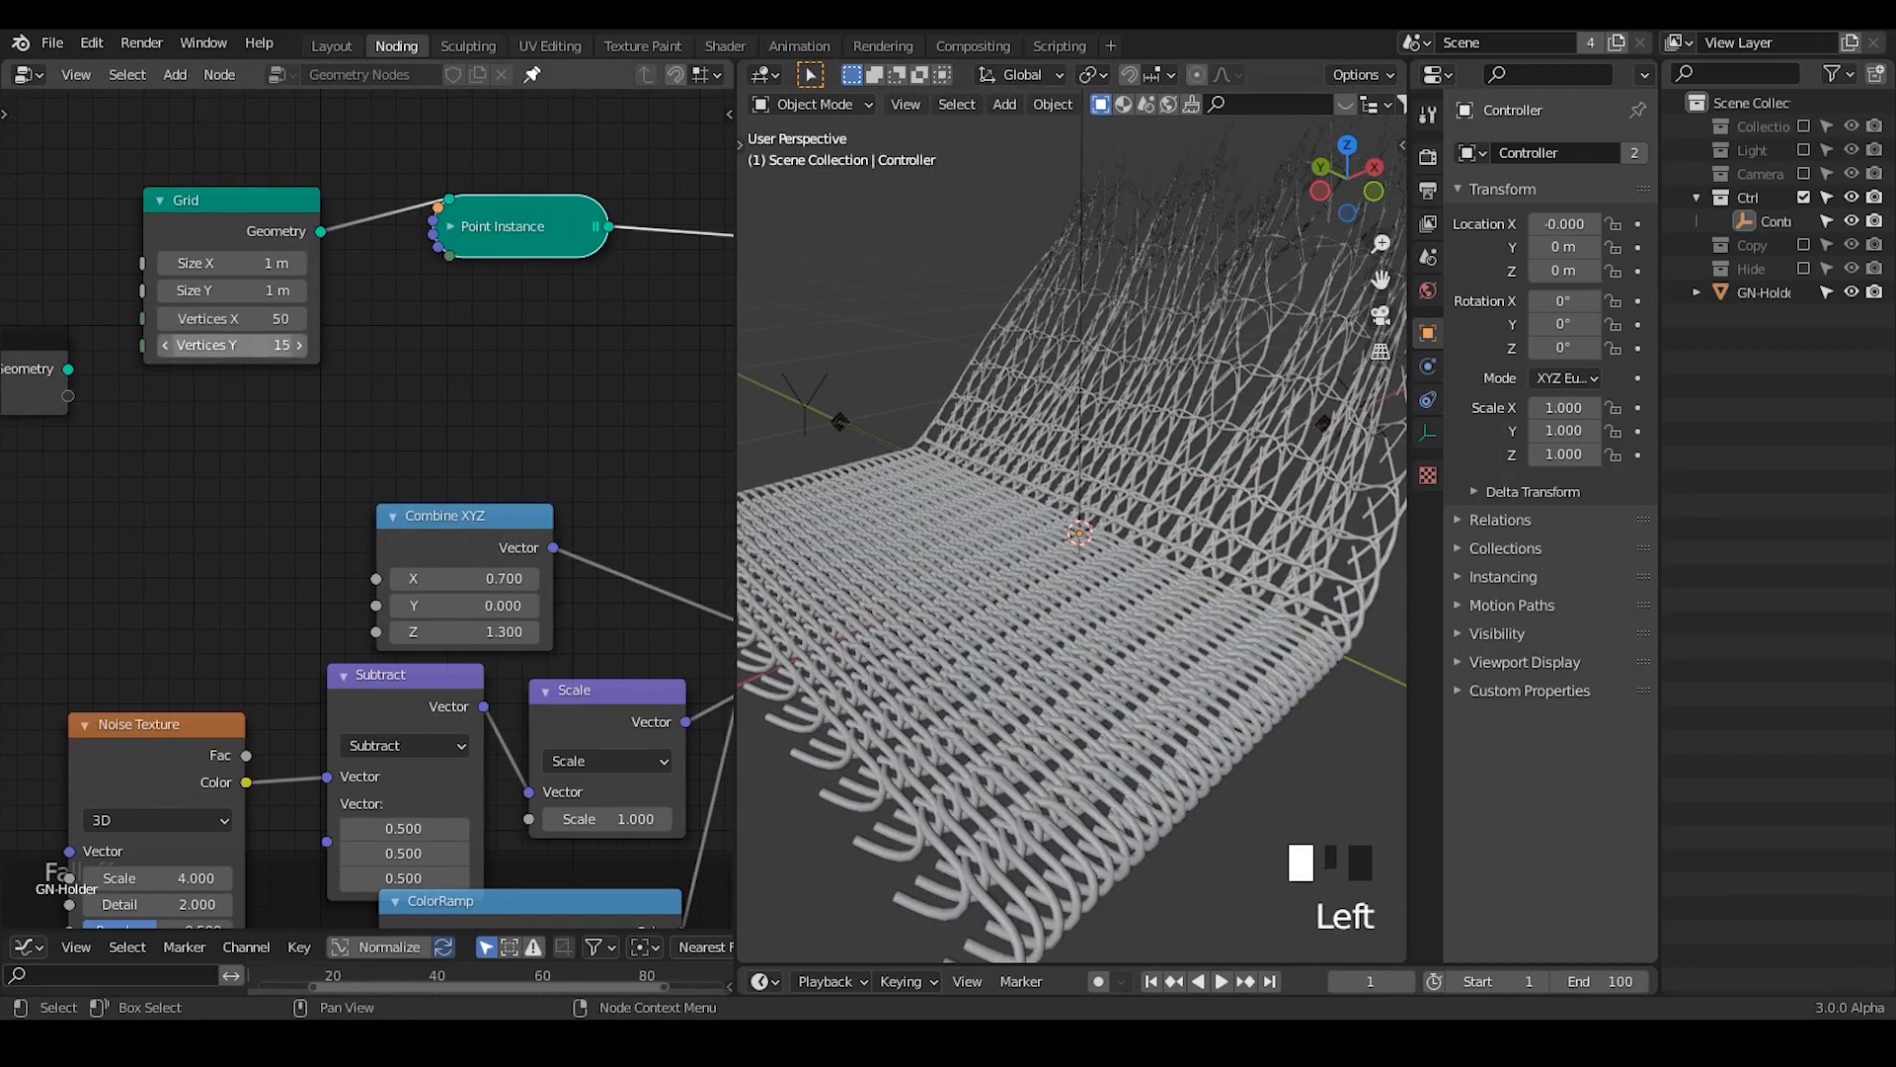
click(226, 351)
text(50)
key(Return)
- Connect the Y outputs of both Separate XYZ nodes to the falloff Subtract node in place of X
middle_drag(1033, 488, 1117, 496)
middle_drag(409, 783, 393, 618)
middle_drag(235, 869, 446, 537)
middle_drag(261, 816, 478, 421)
drag(492, 407, 565, 503)
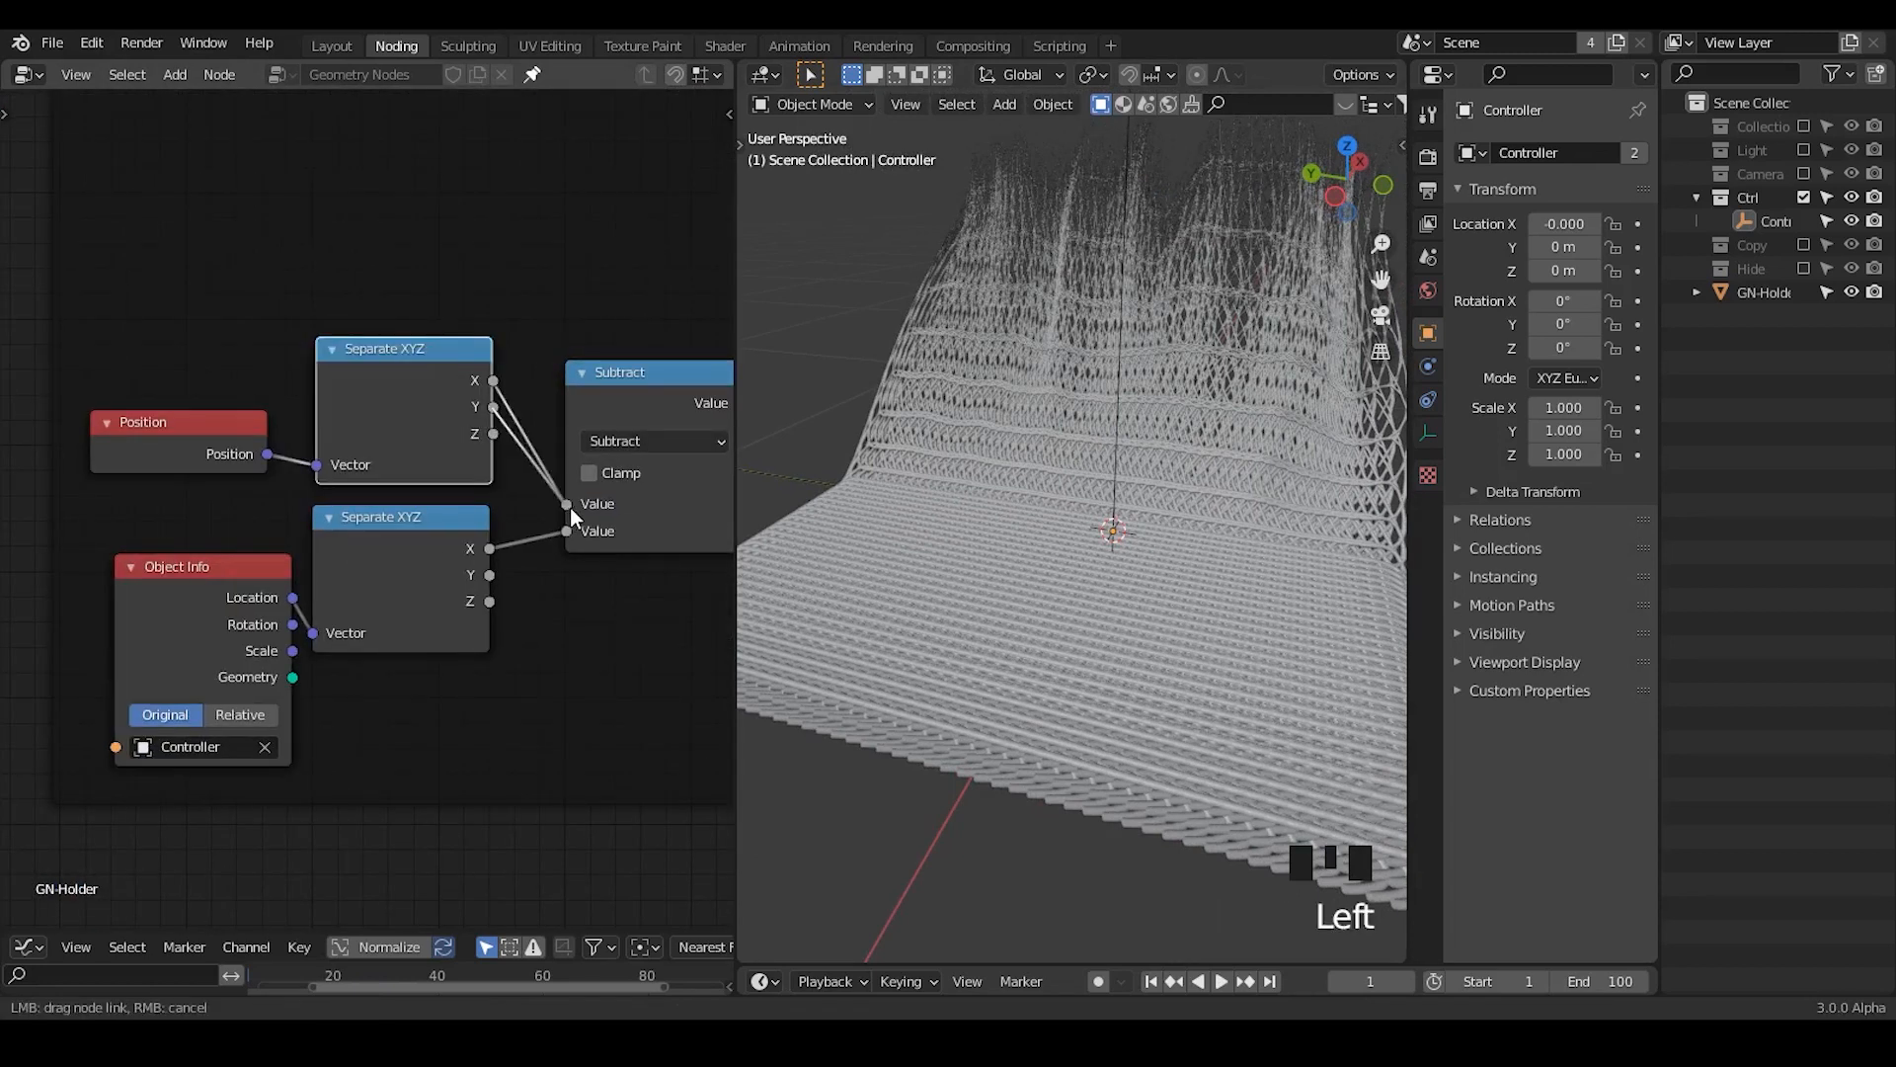
drag(487, 575, 538, 528)
- Select the Controller empty and slide it along Y to about -0.05 m
ctrl+middle_drag(1265, 508, 1183, 542)
click(1106, 198)
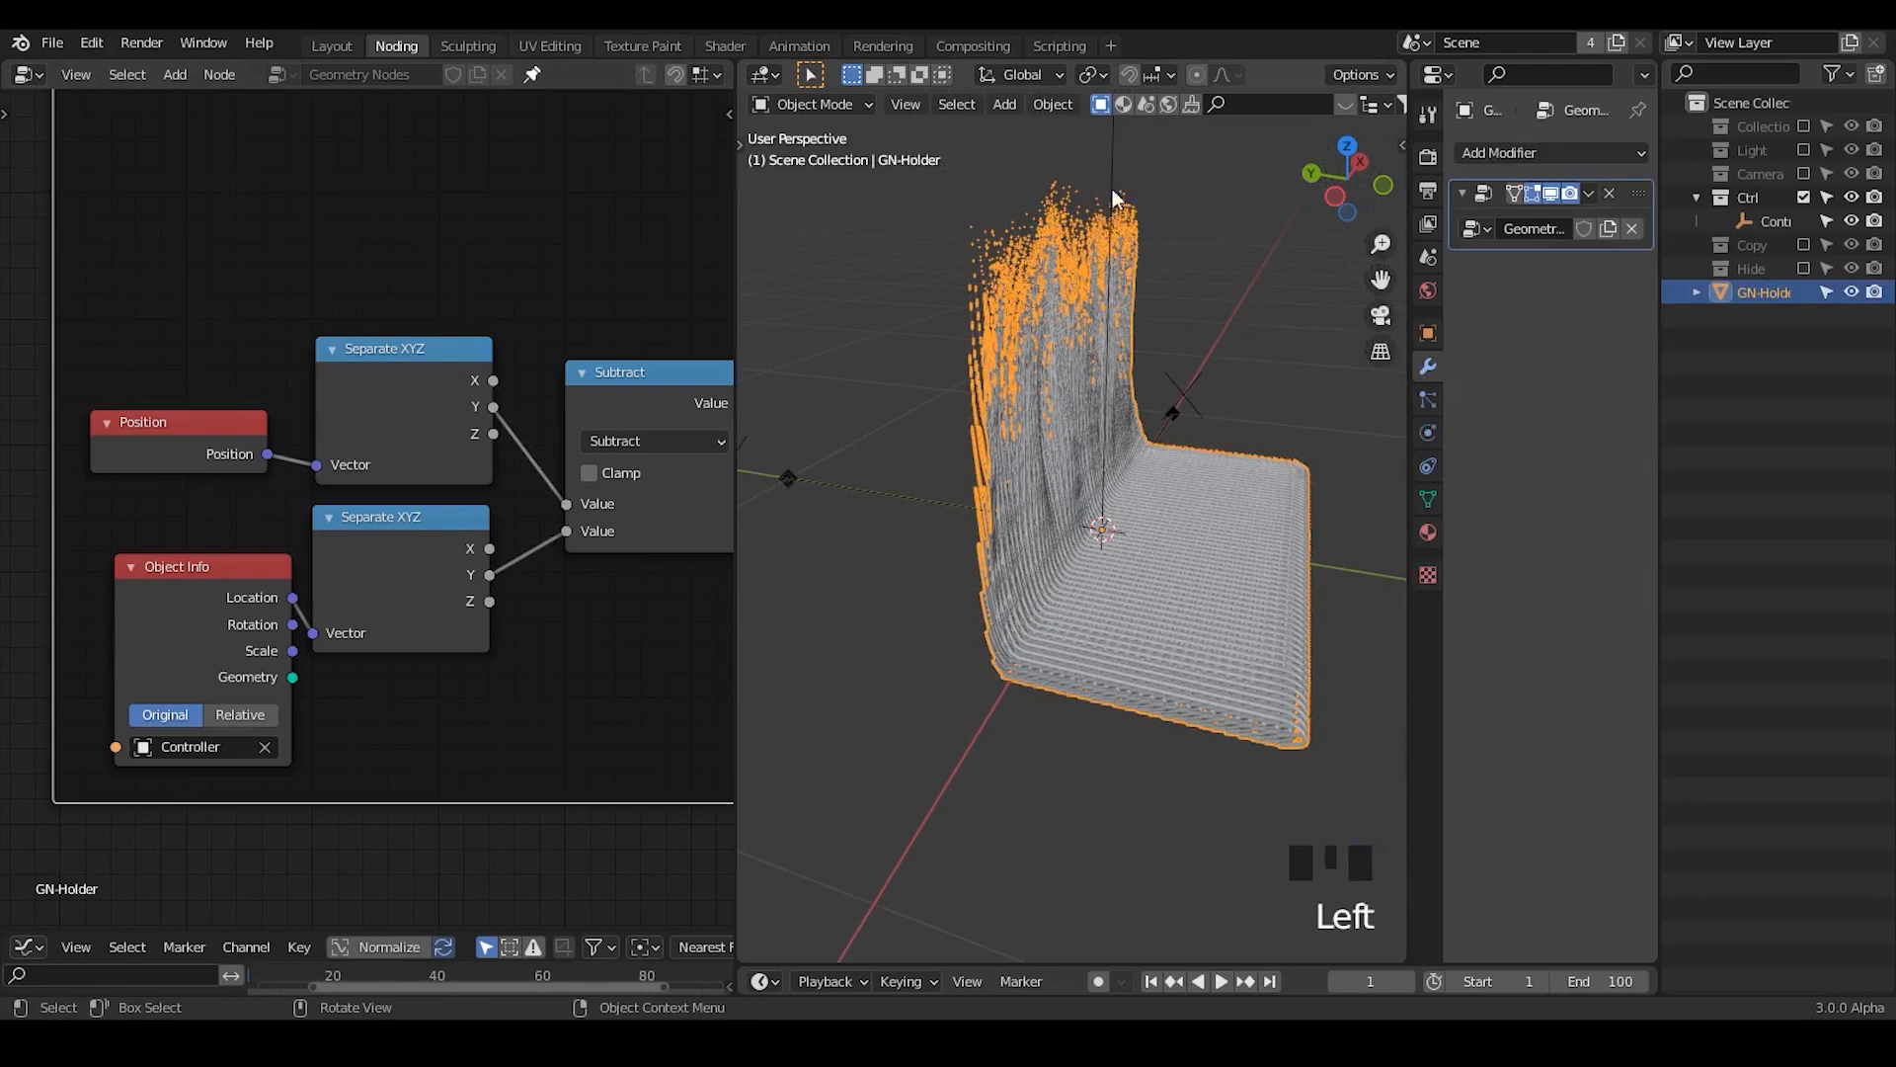
click(1114, 197)
key(g)
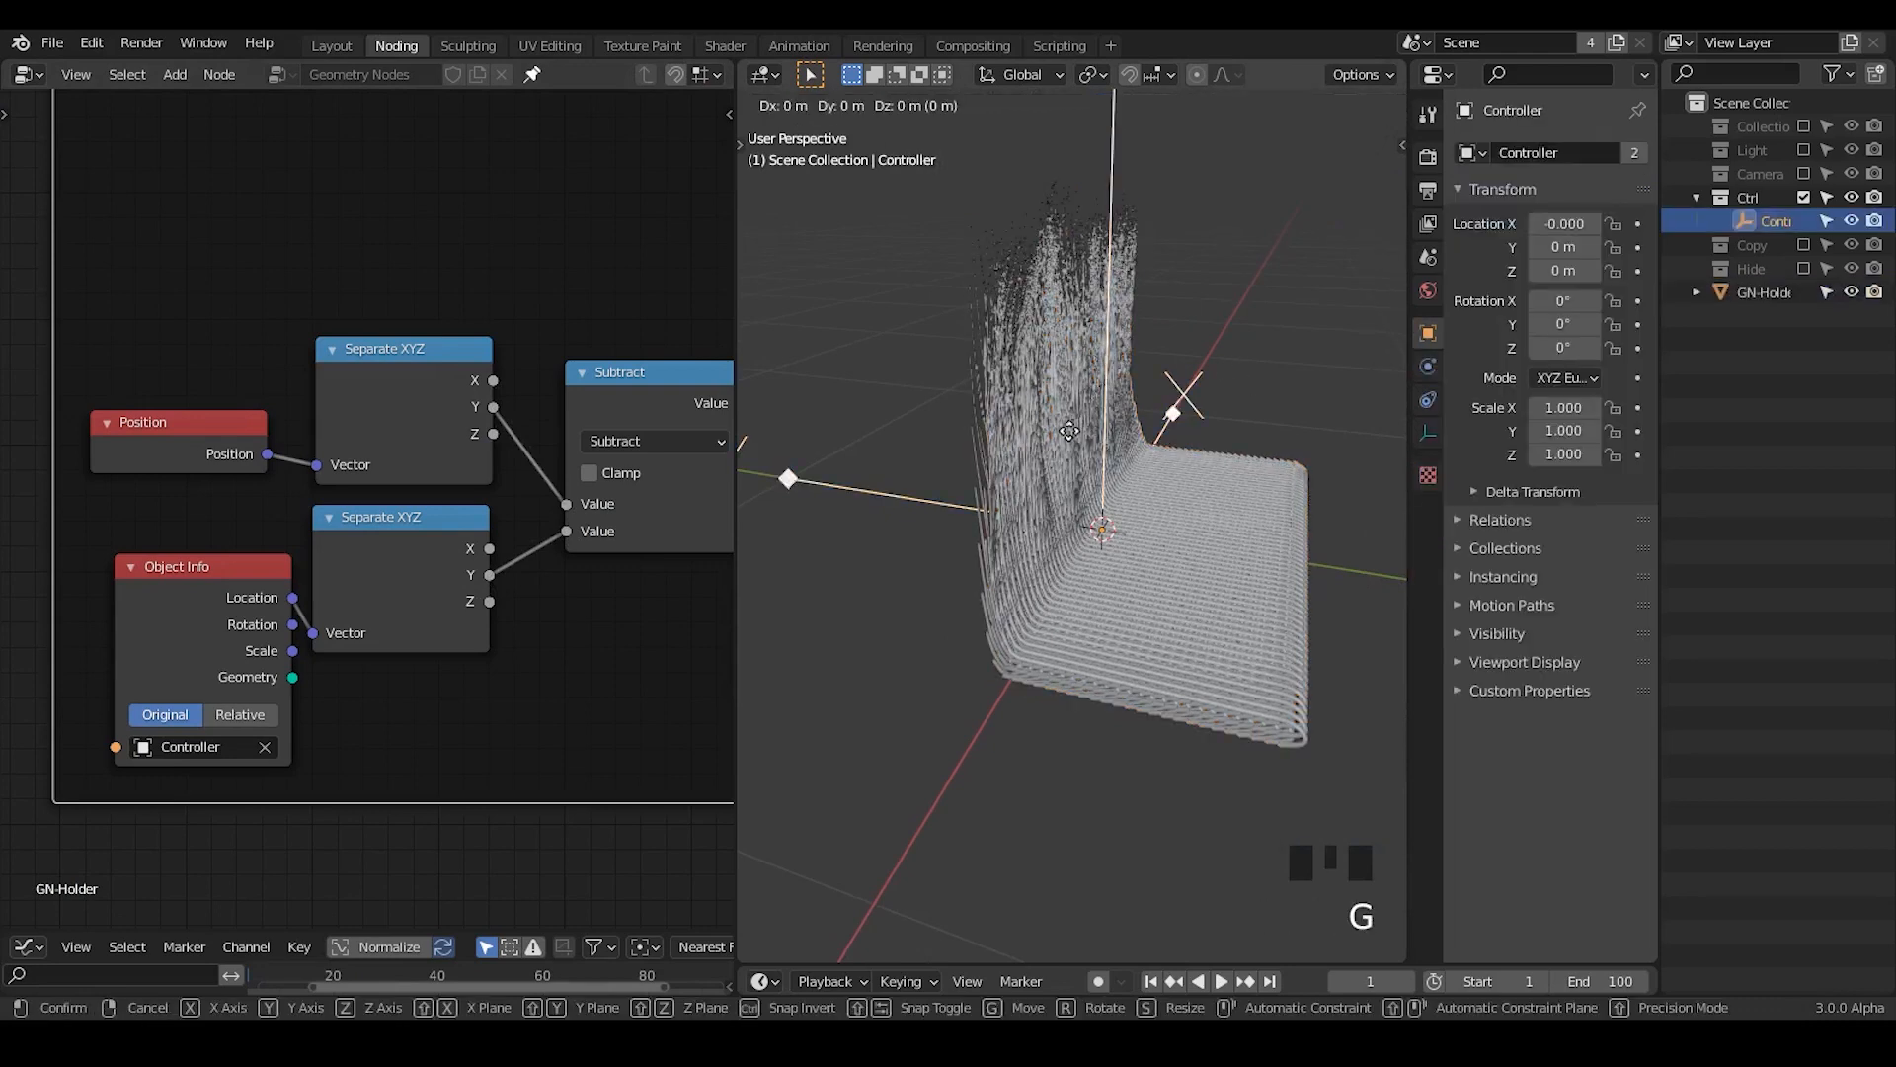
click(1283, 478)
- Set the Combine XYZ node's Y to 0.7 and X to 0
middle_drag(1282, 595, 948, 553)
middle_click(538, 300)
middle_drag(538, 300, 99, 554)
middle_drag(507, 356, 247, 504)
middle_drag(502, 266, 476, 434)
click(366, 296)
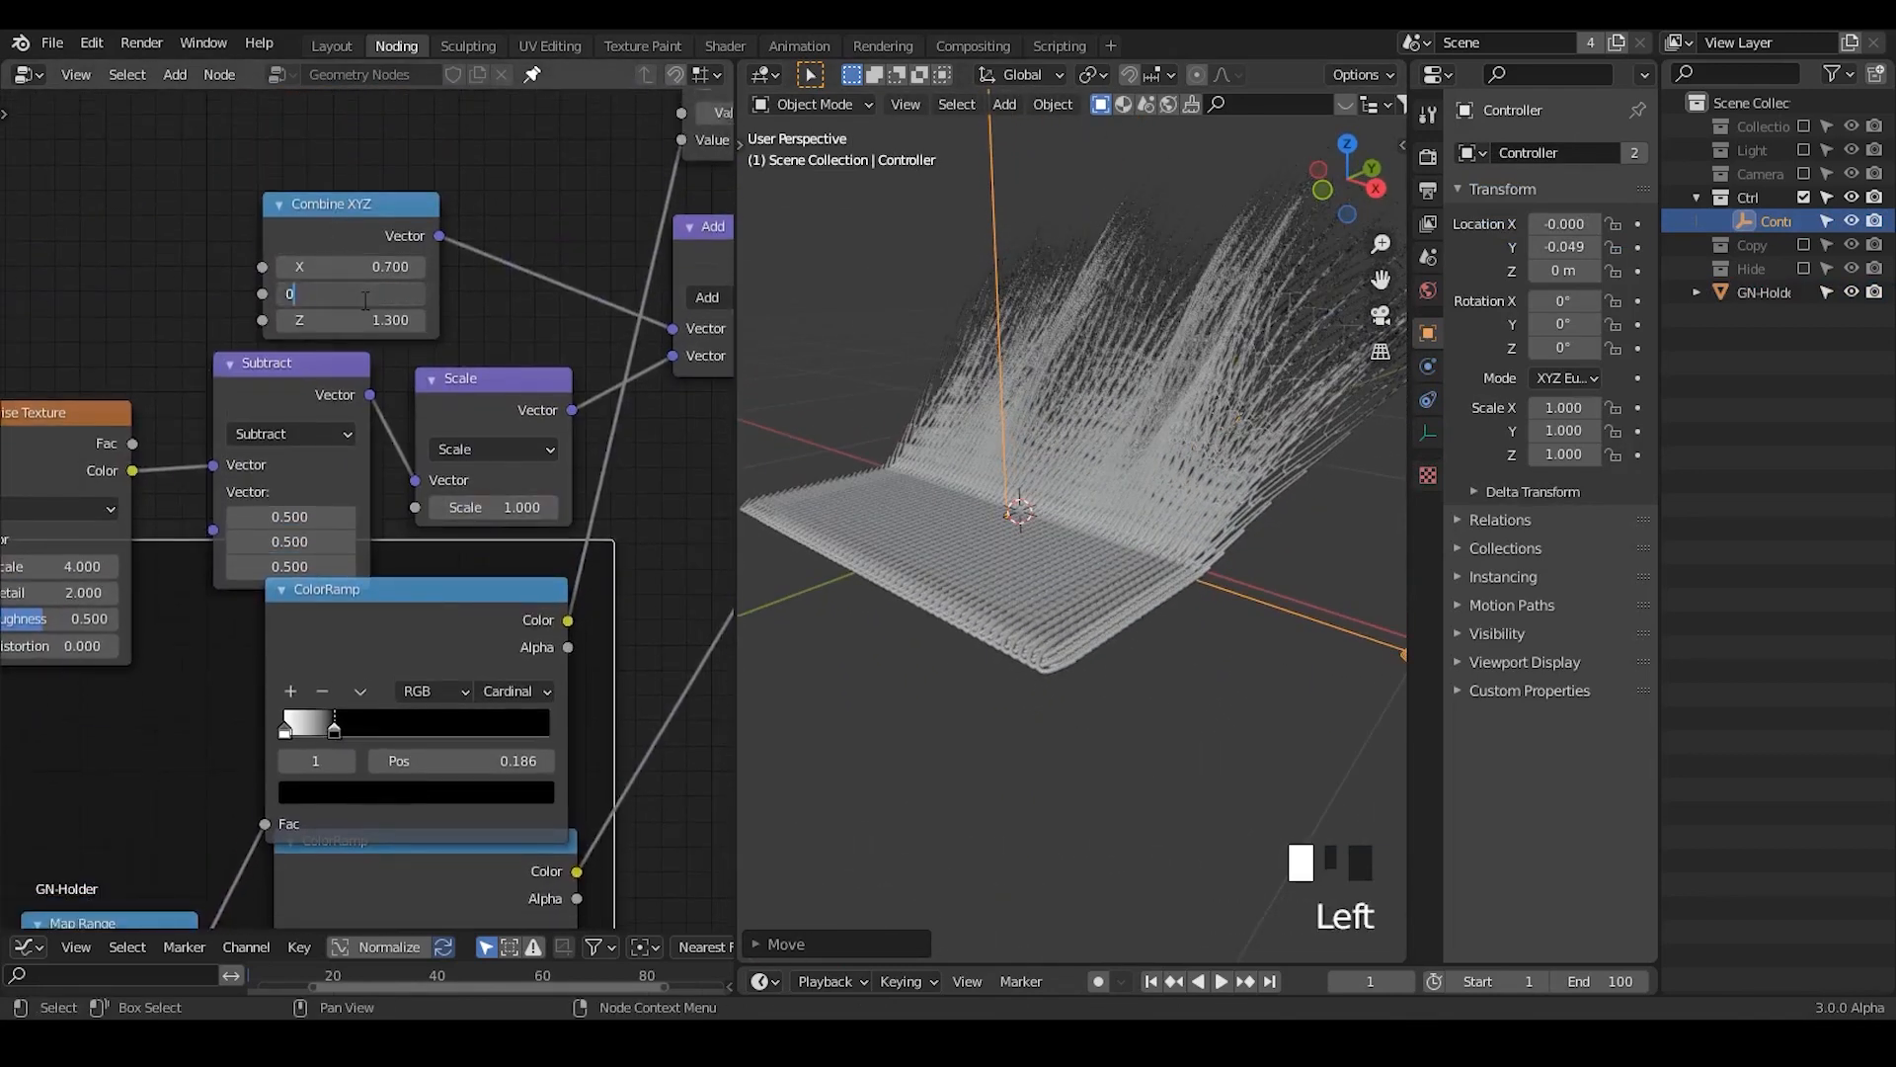
text(0.7)
click(366, 309)
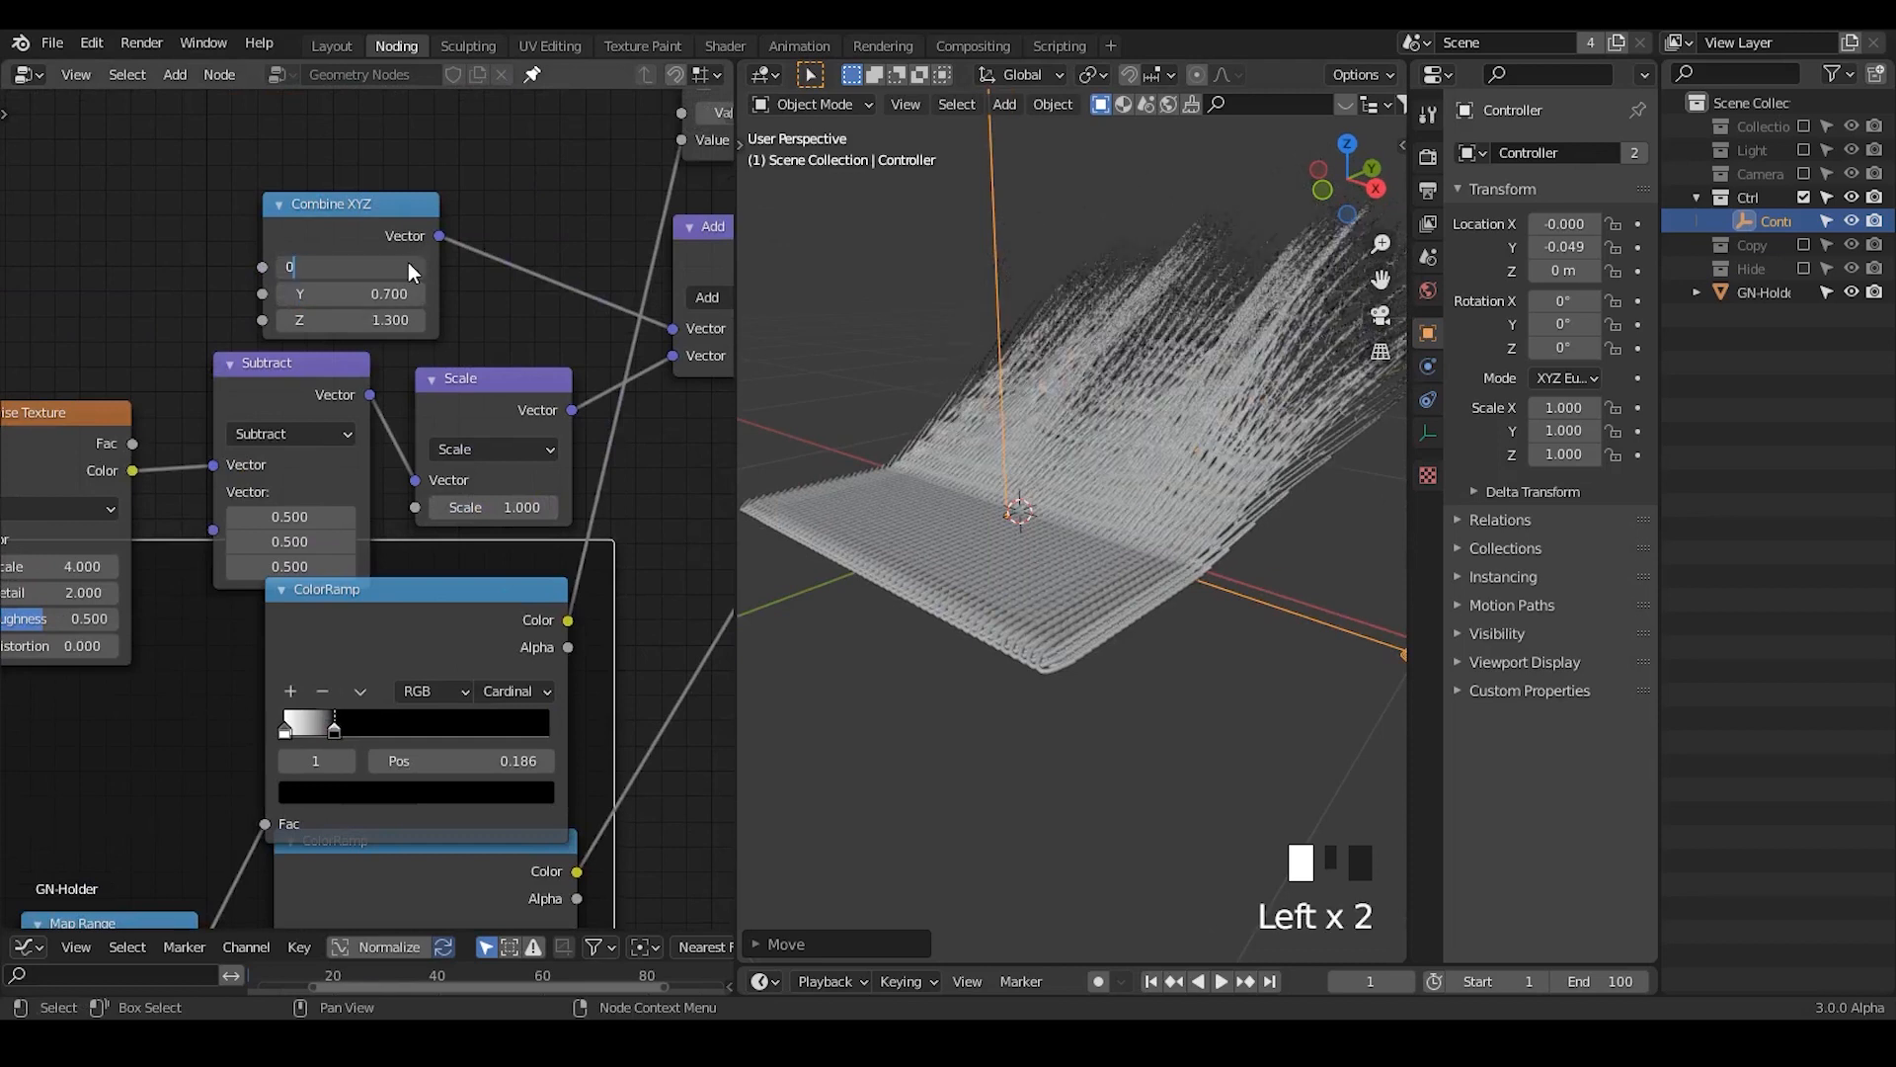
key(Return)
- Slide the Controller along the Y axis and leave it at about 0 m
middle_drag(1037, 501, 1017, 508)
key(g)
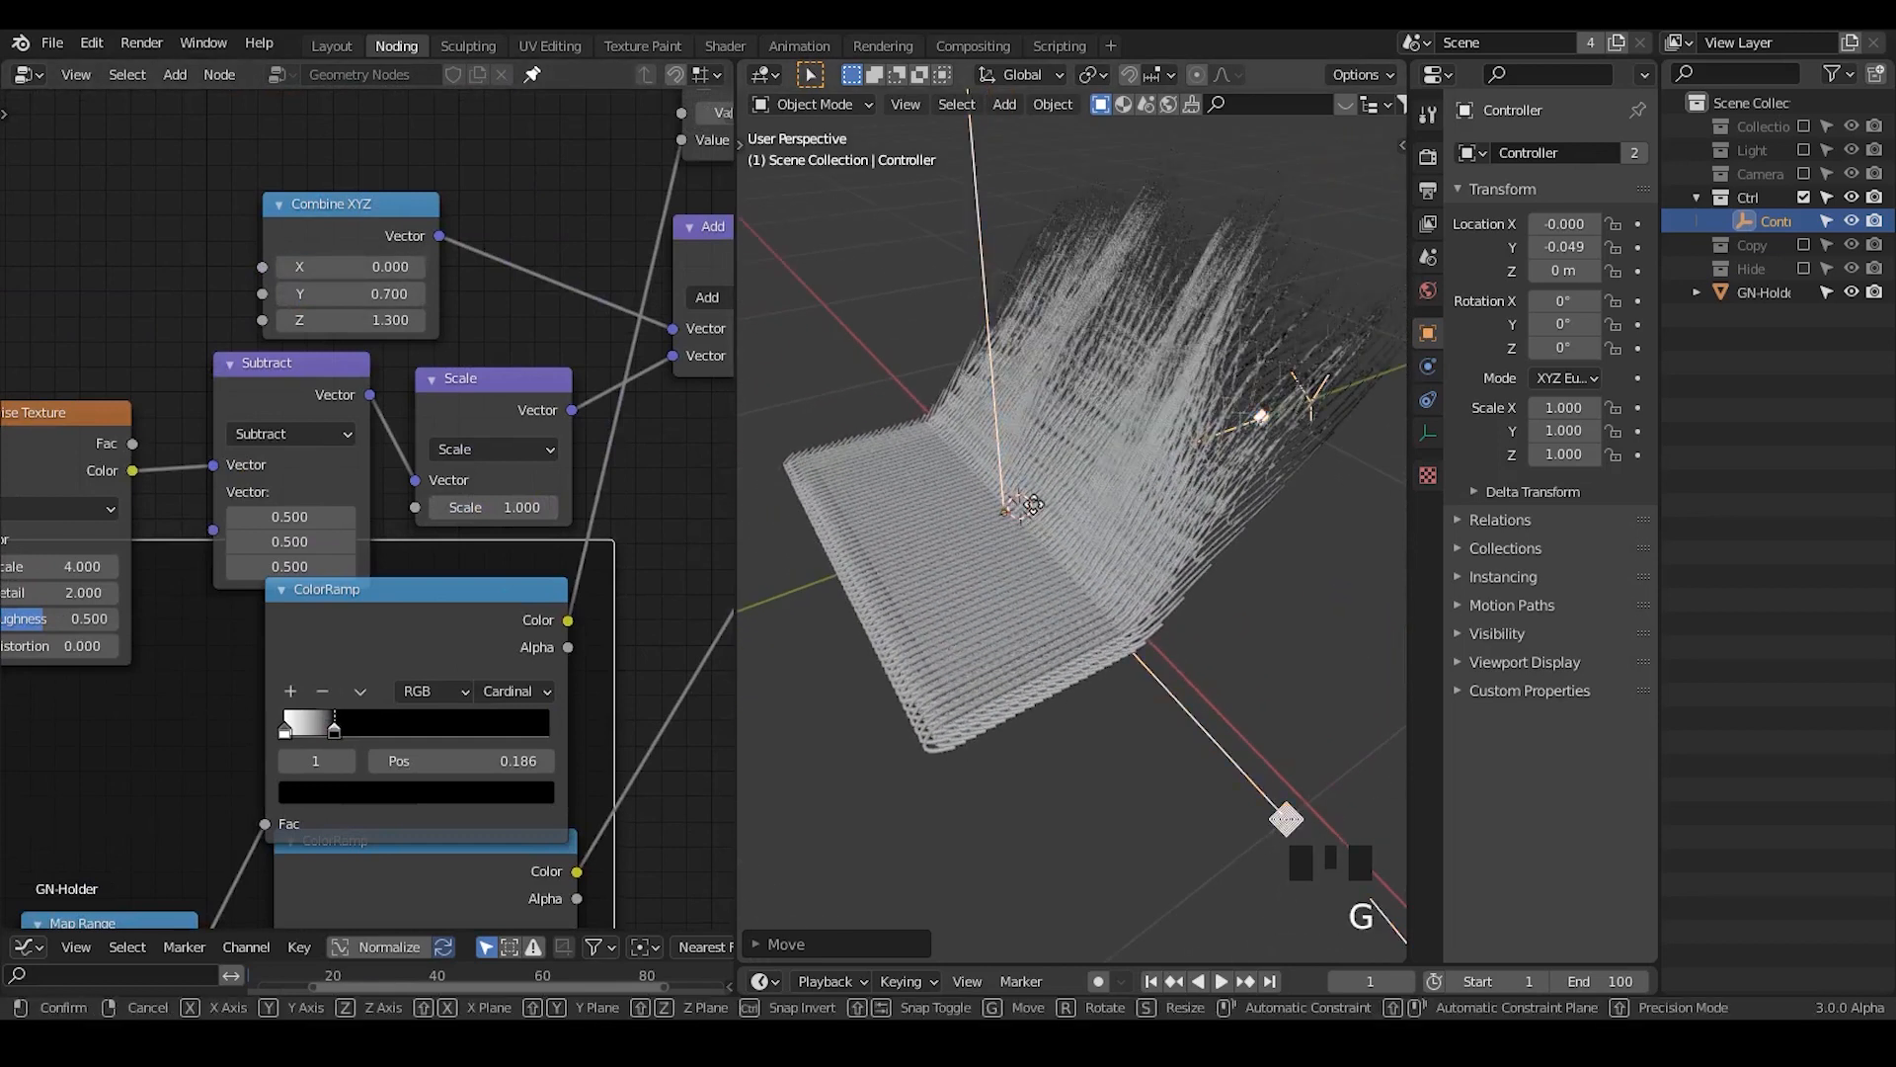
key(y)
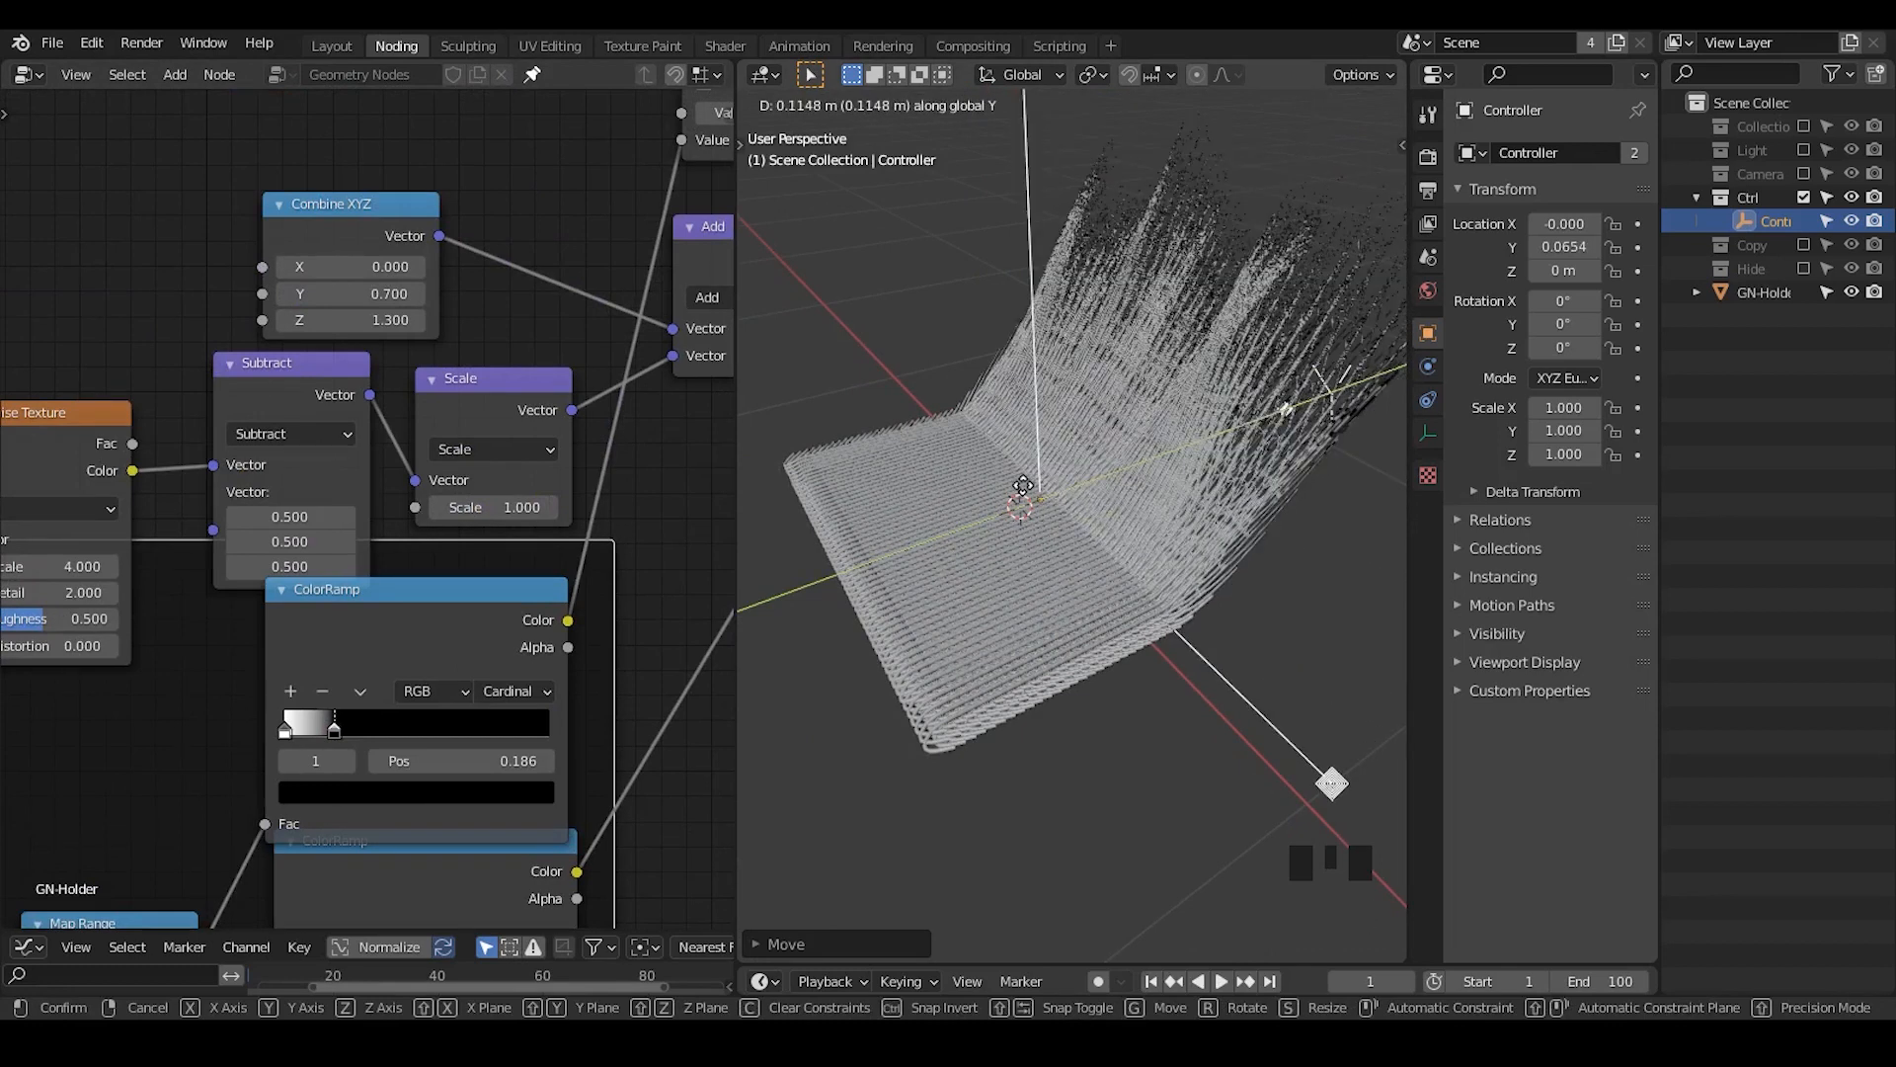
click(1015, 571)
- Set the Noise Texture node's Scale to 10
middle_drag(1016, 571, 1124, 535)
middle_drag(140, 574, 385, 477)
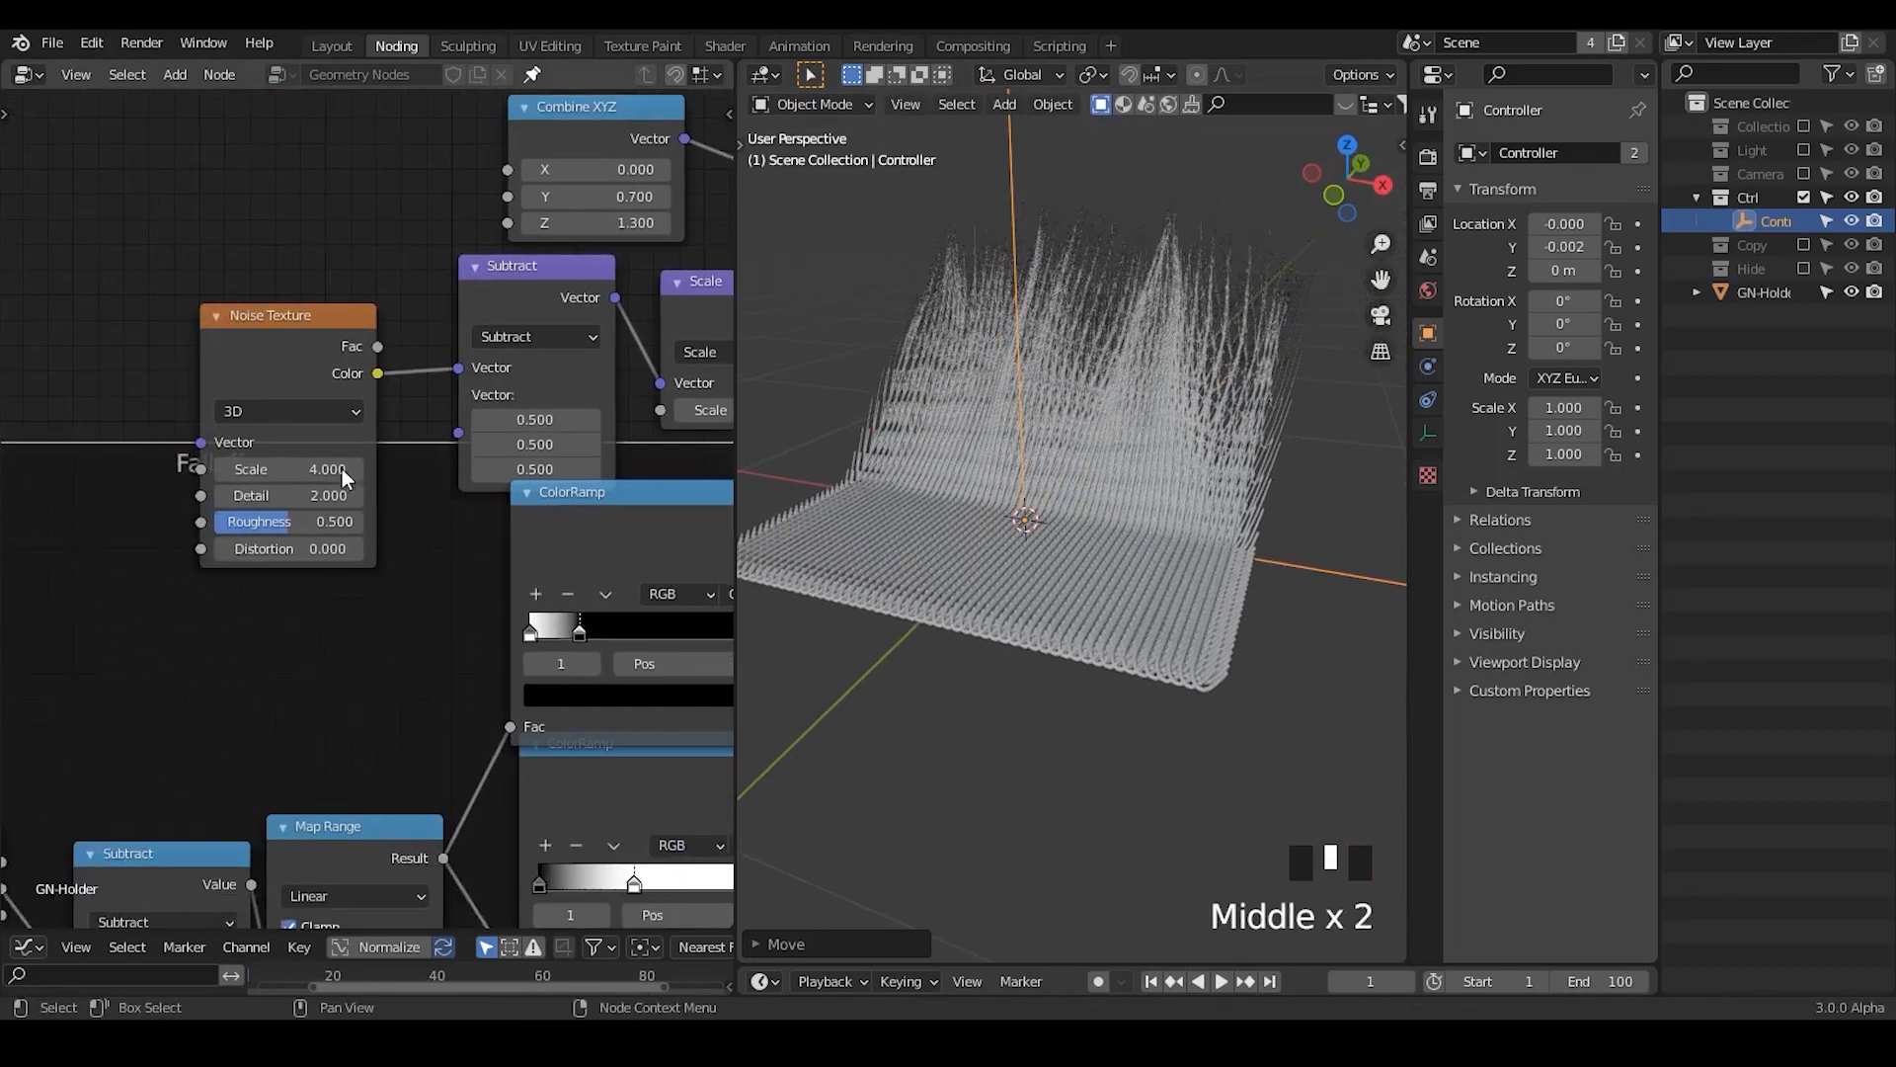
click(286, 465)
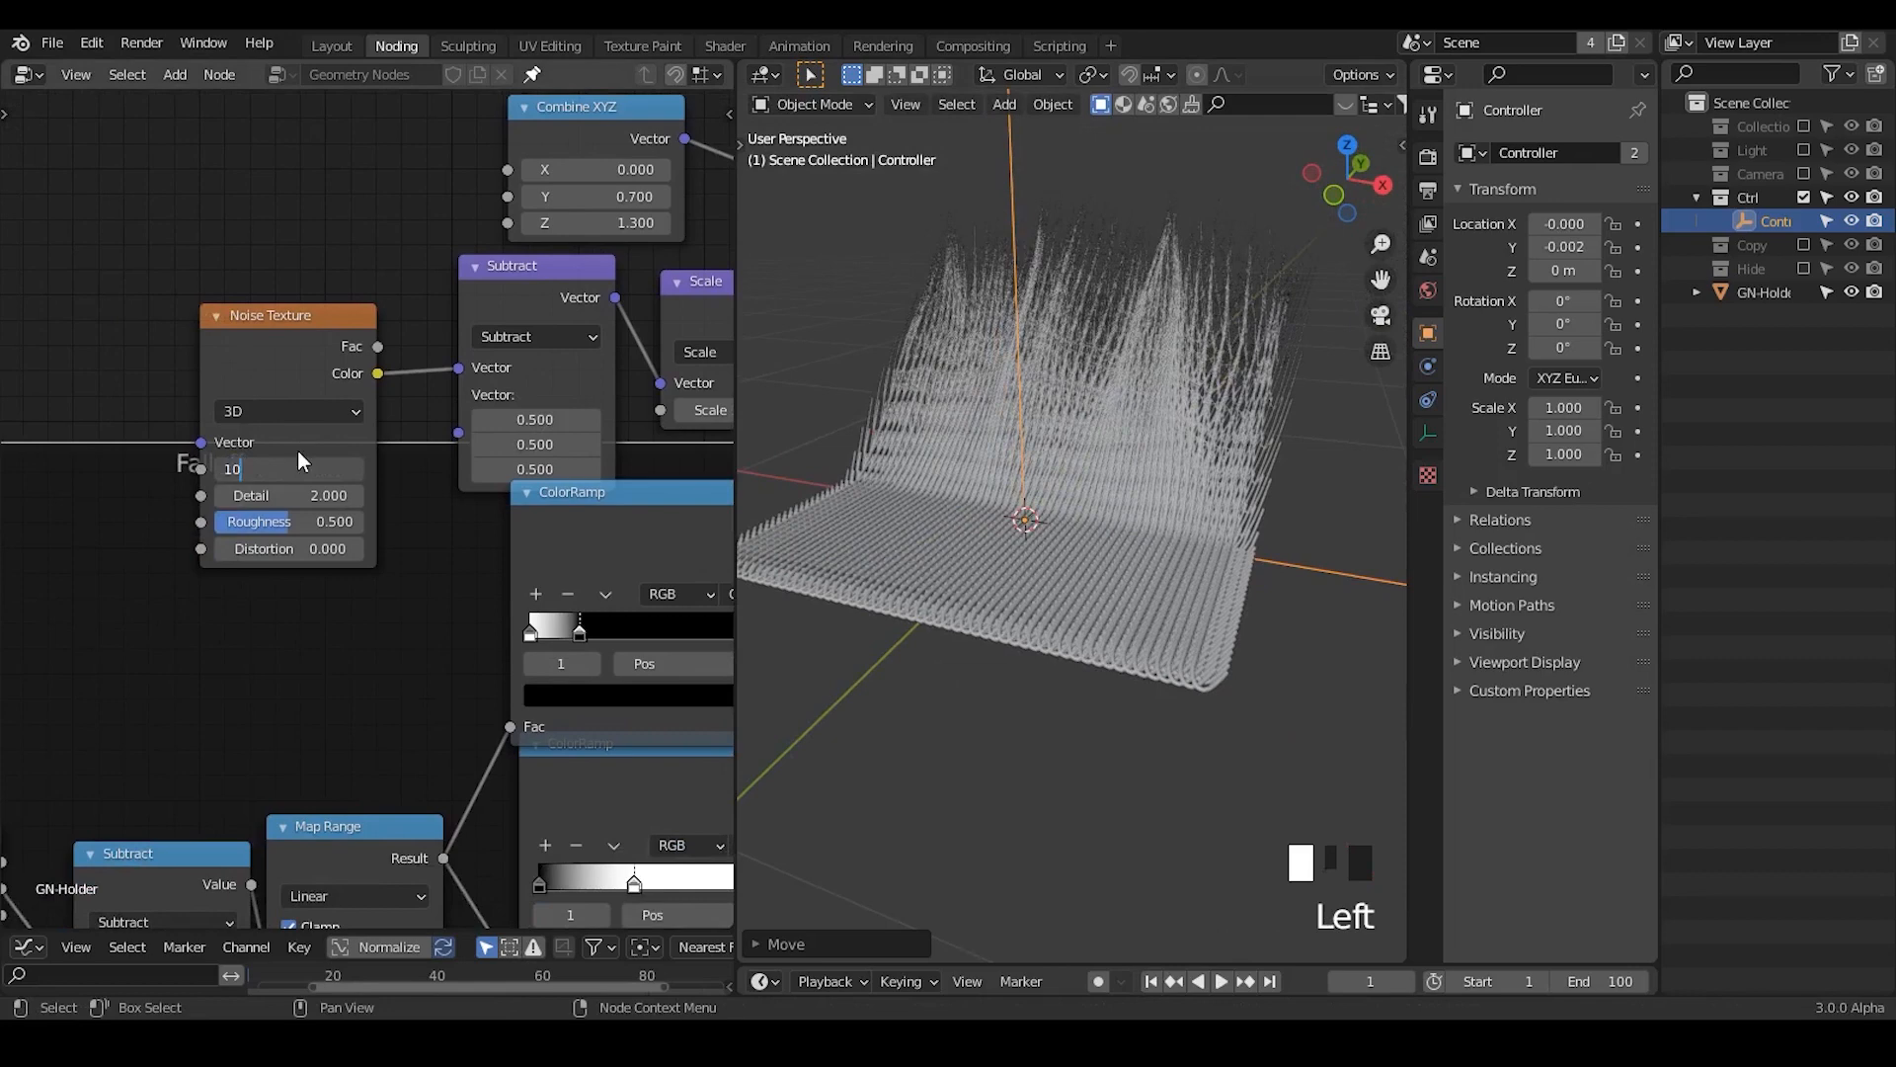
key(Return)
- Slide the Controller along the Y axis and leave it at about -0.04 m
middle_drag(916, 447, 1000, 472)
key(g)
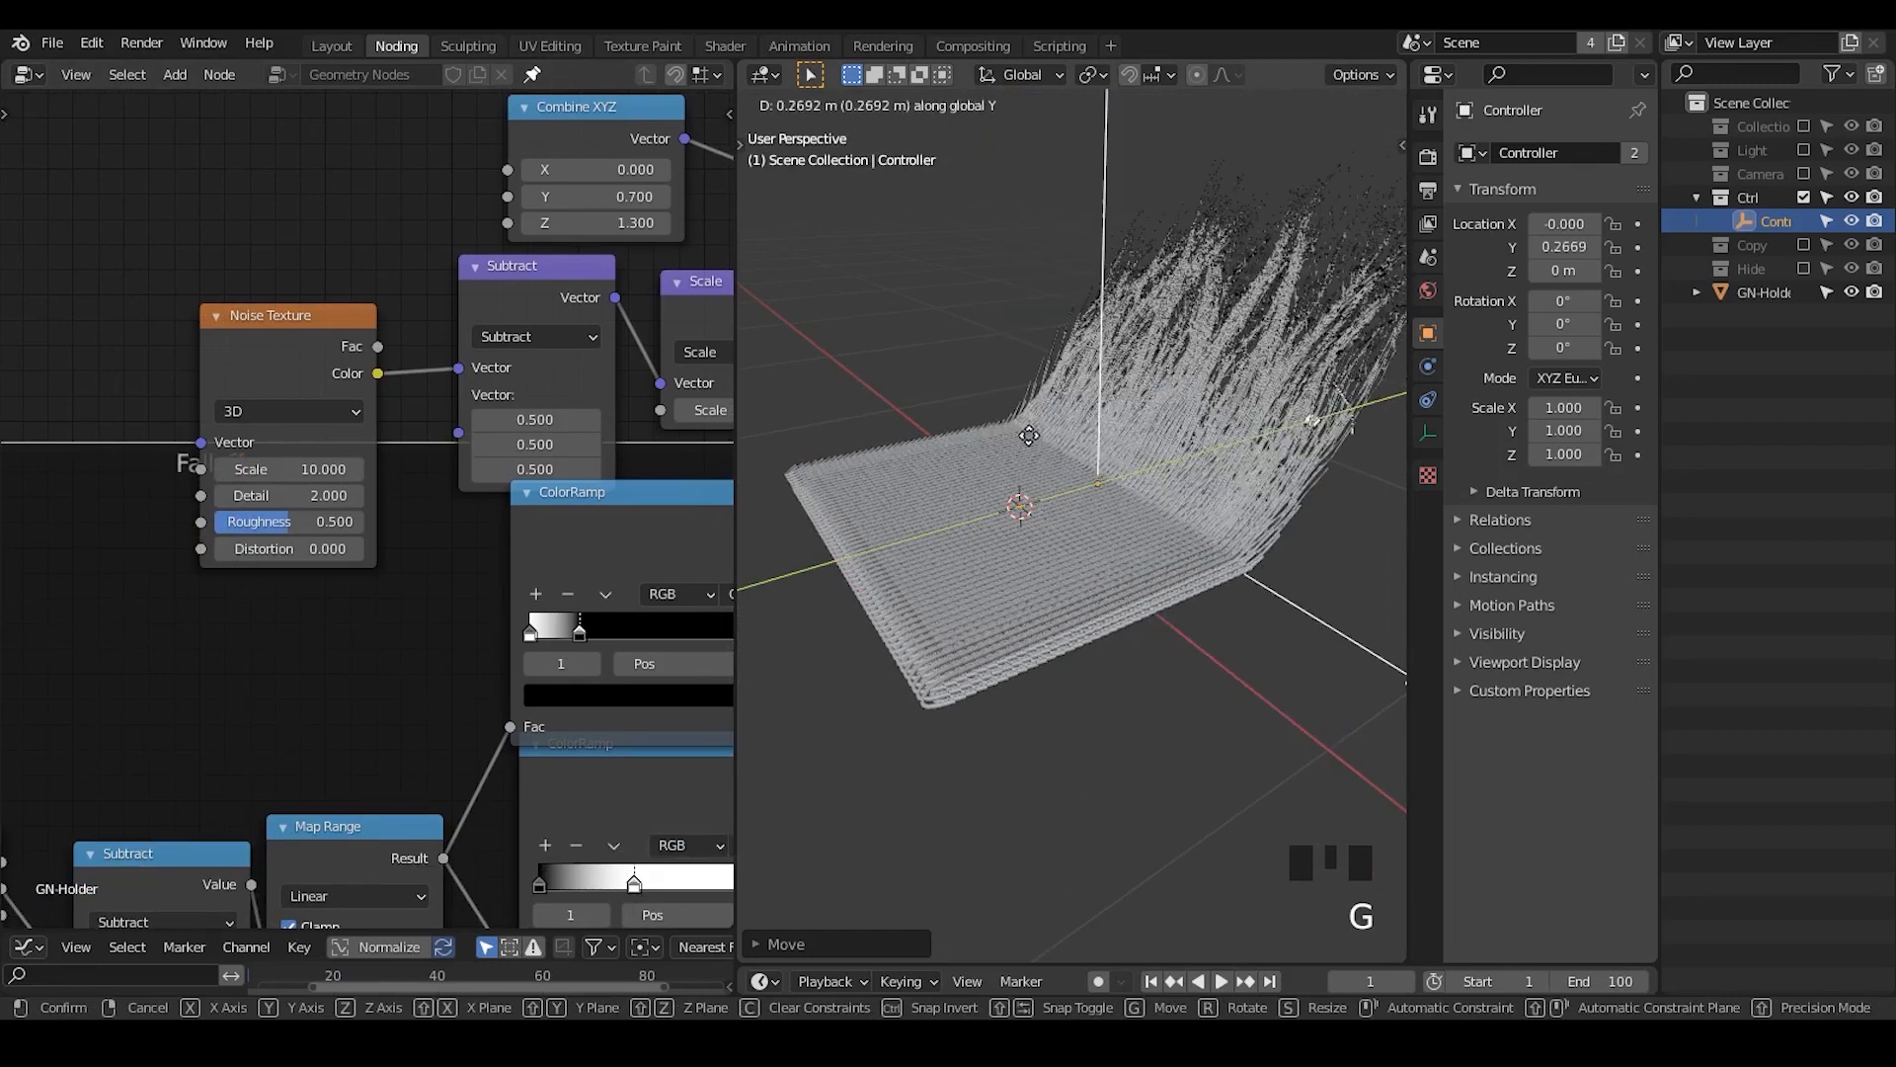
click(1200, 531)
middle_drag(1200, 531, 1244, 555)
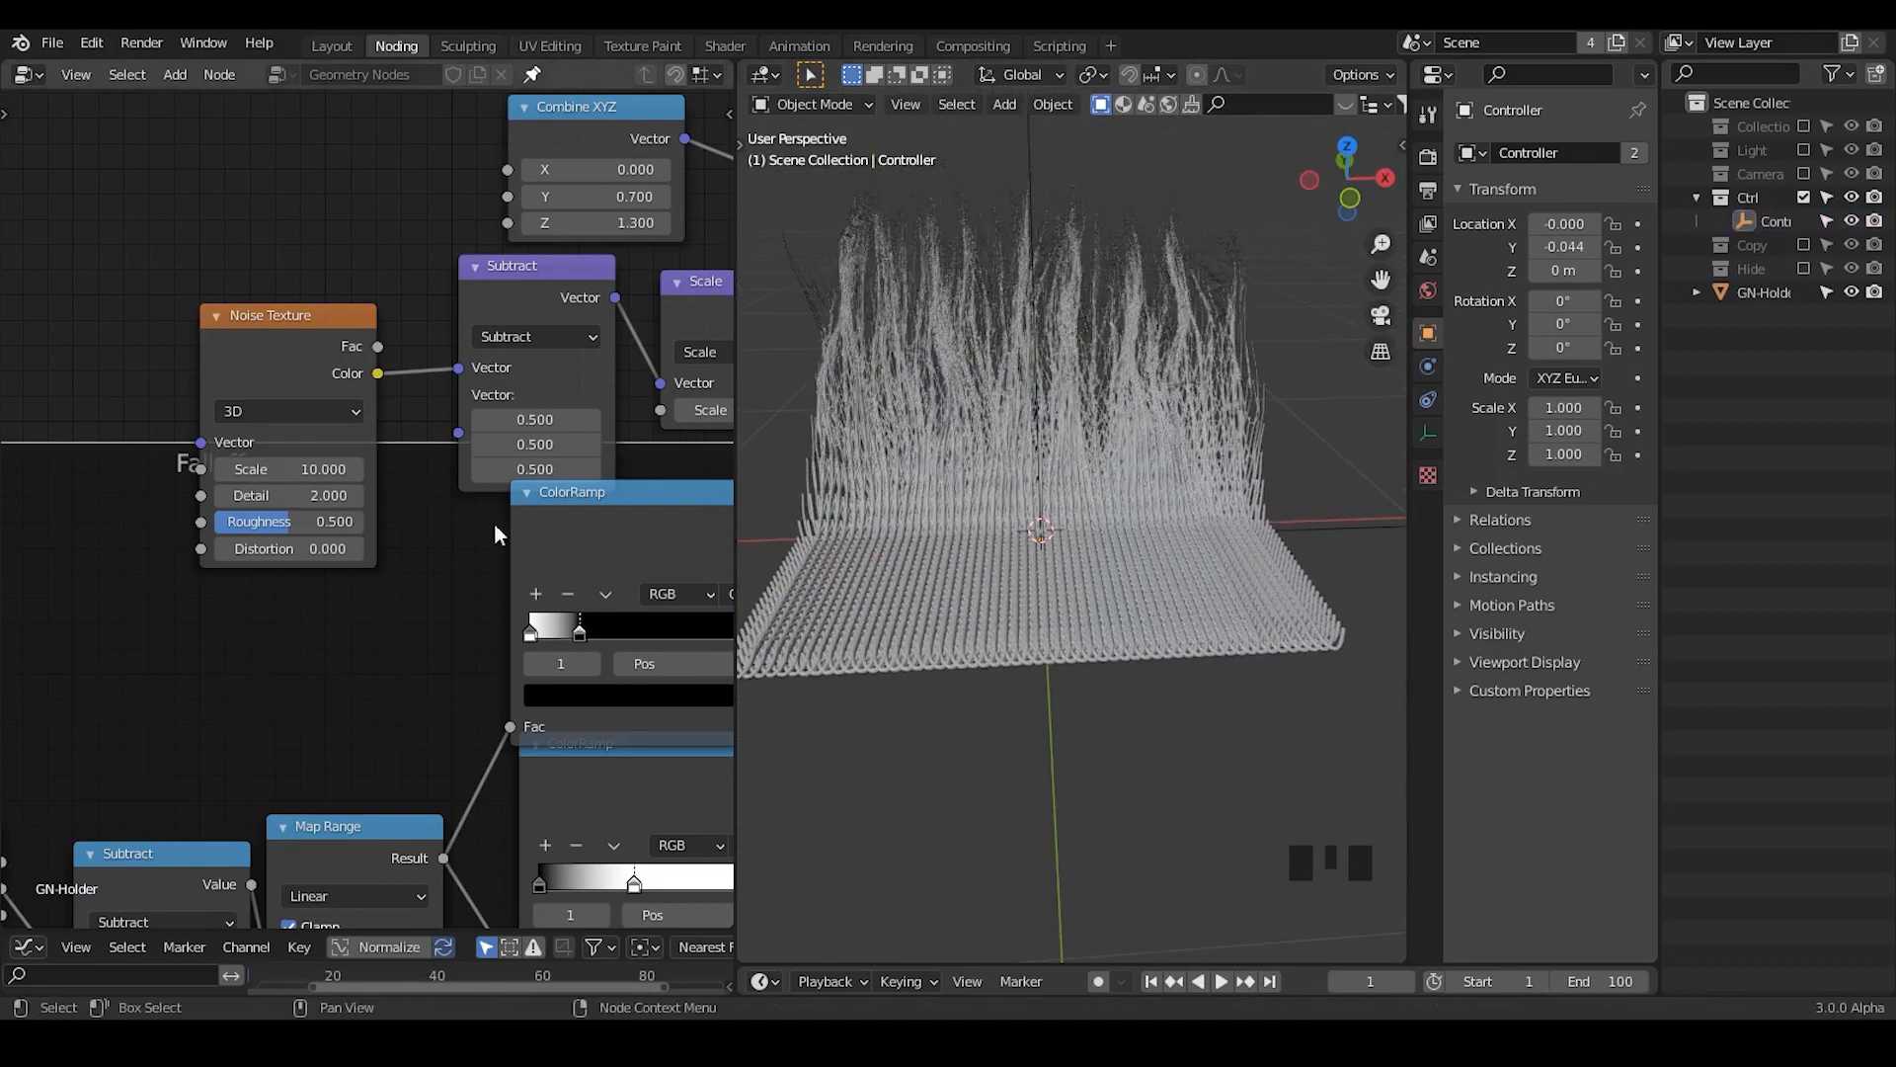
- Tidy the end of the geometry node tree by moving the final nodes and the Group Output closer to the preceding ones
middle_drag(615, 654, 472, 573)
mouse_move(436, 555)
mouse_down()
mouse_move(509, 551)
mouse_move(388, 560)
mouse_move(446, 565)
mouse_up()
ctrl+middle_drag(446, 565, 590, 631)
middle_drag(544, 553, 434, 494)
drag(705, 316, 506, 425)
key(g)
click(531, 314)
key(g)
click(632, 232)
middle_drag(656, 347, 557, 312)
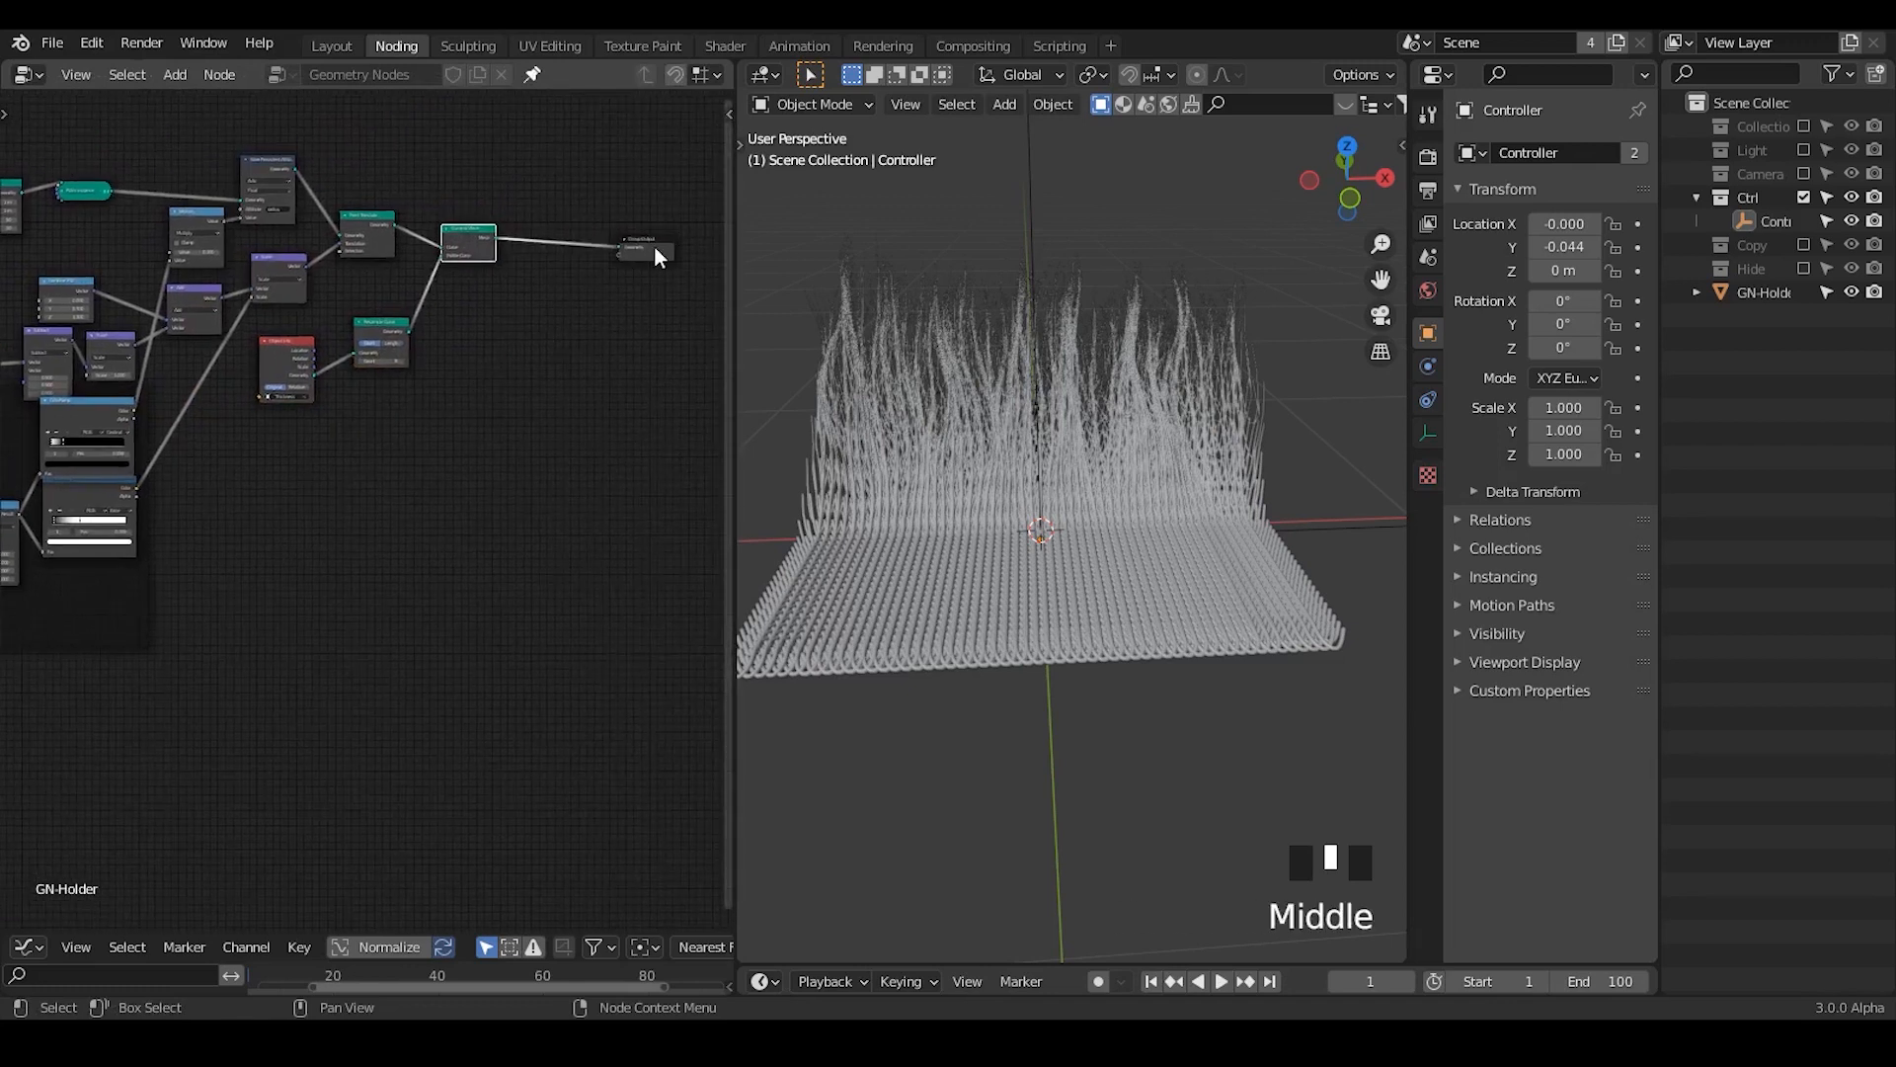
key(g)
click(537, 241)
middle_drag(537, 241, 467, 651)
key(shift+a)
text(attribute separate)
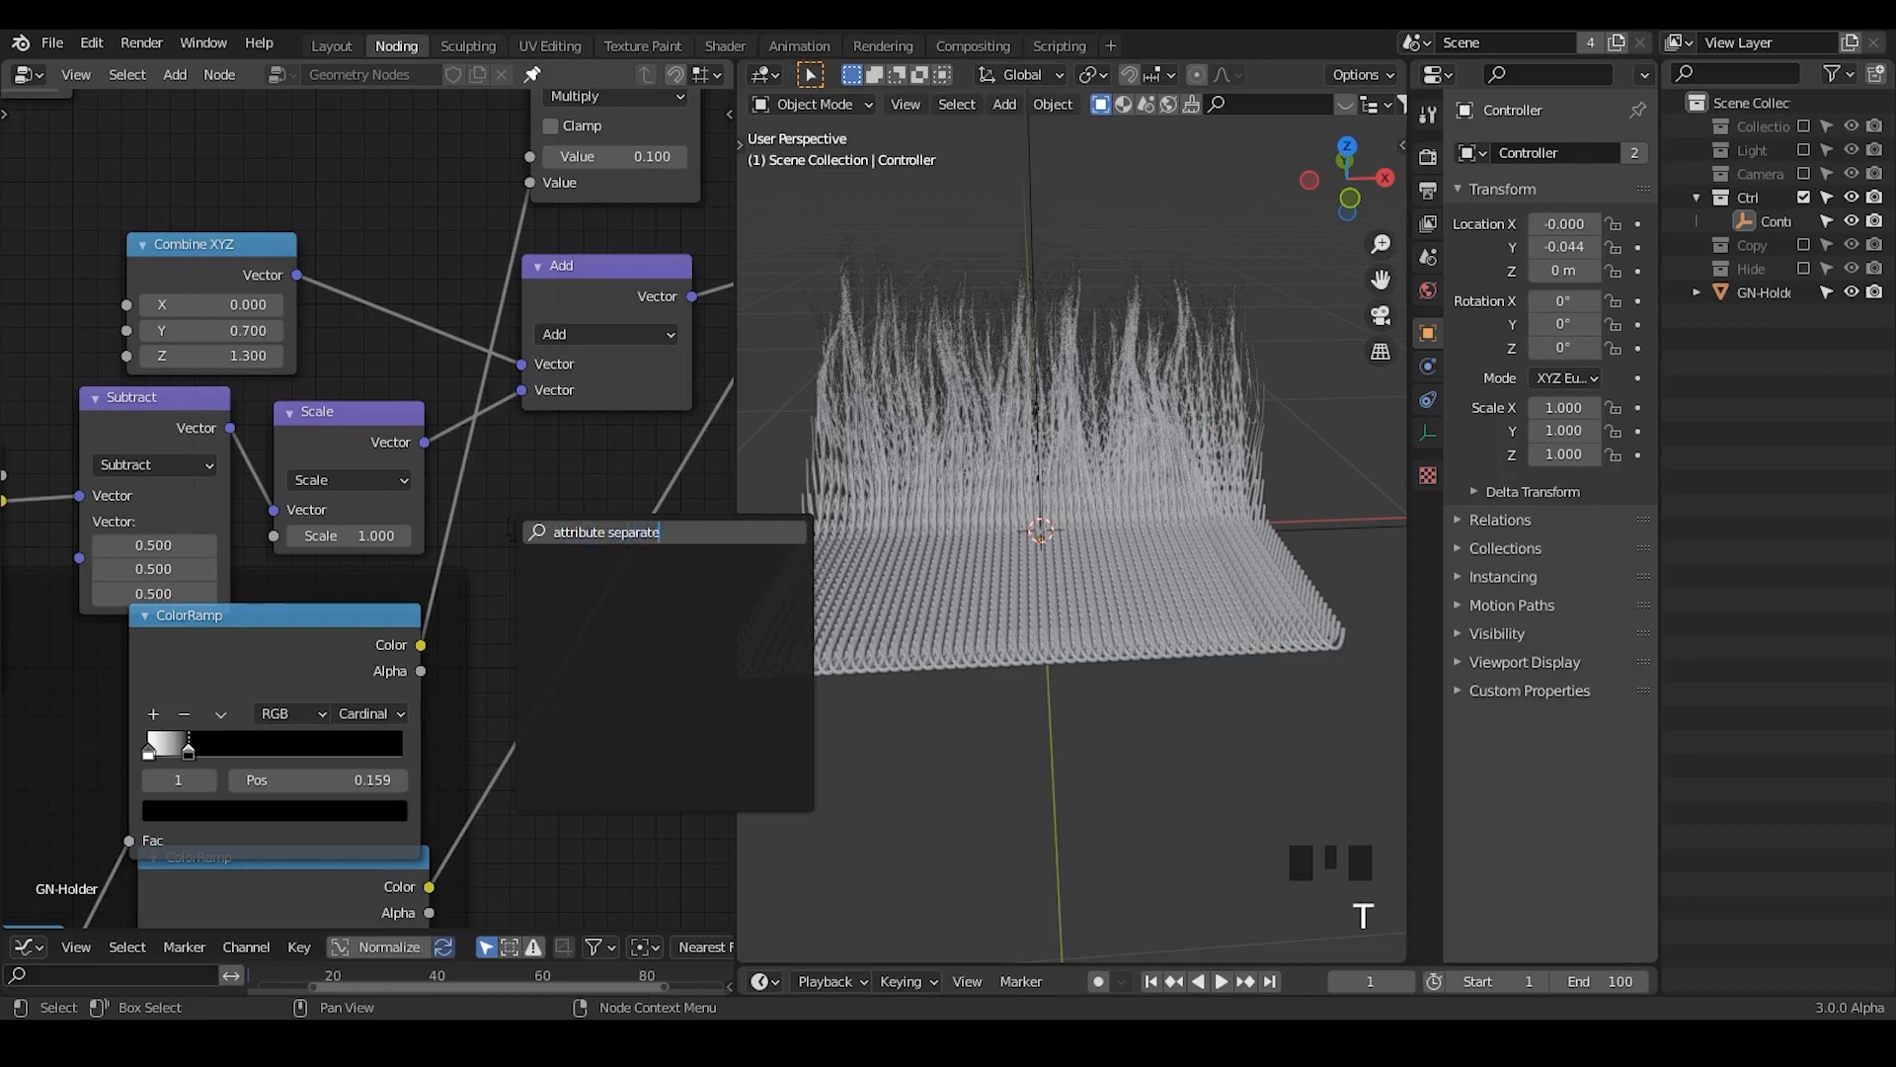
key(Escape)
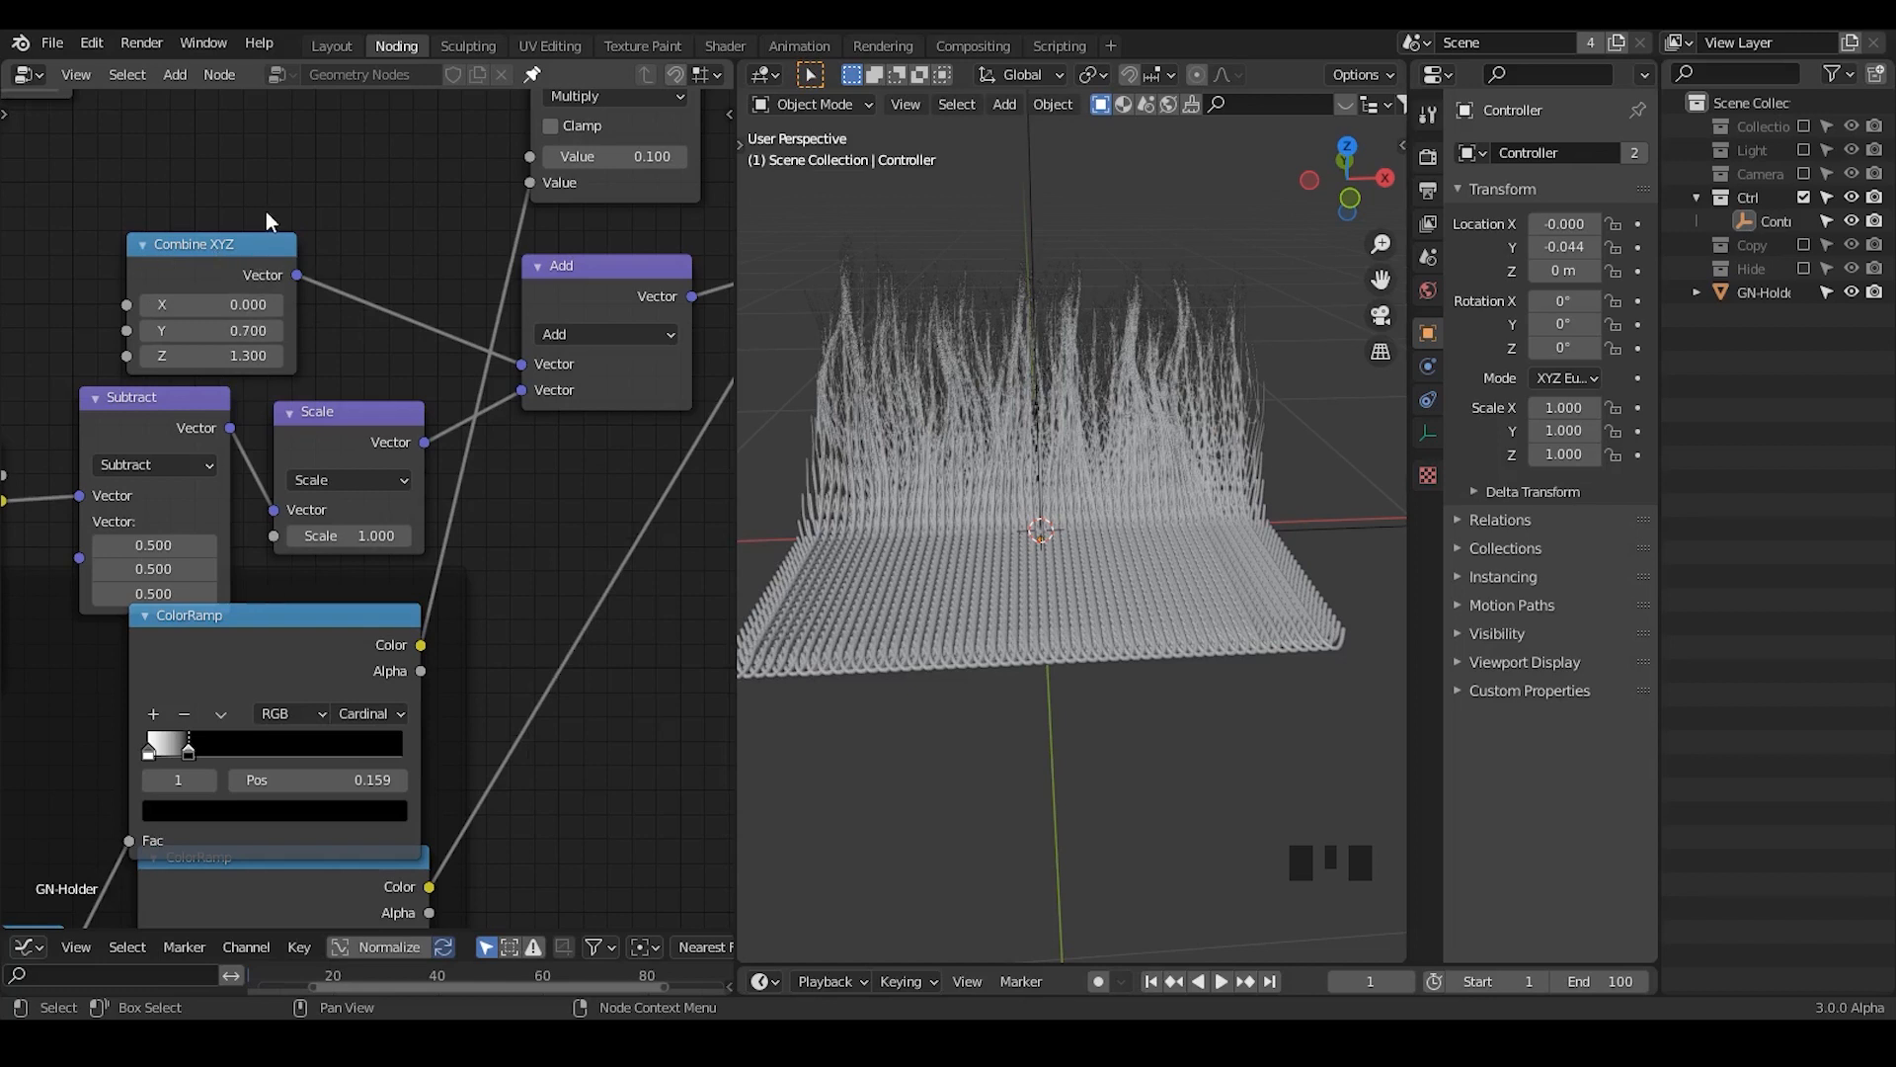
mouse_move(108, 210)
mouse_down()
mouse_move(350, 216)
mouse_move(53, 198)
mouse_up()
mouse_move(314, 182)
right_down()
mouse_move(115, 344)
mouse_move(425, 356)
right_up()
- Split the node editor horizontally into a small upper editor and a larger lower one, and bring up the lower one's editor types
mouse_move(1212, 605)
middle_down()
mouse_move(1098, 573)
mouse_move(302, 558)
mouse_move(713, 452)
mouse_move(663, 473)
middle_up()
drag(8, 933, 5, 286)
click(14, 289)
click(27, 287)
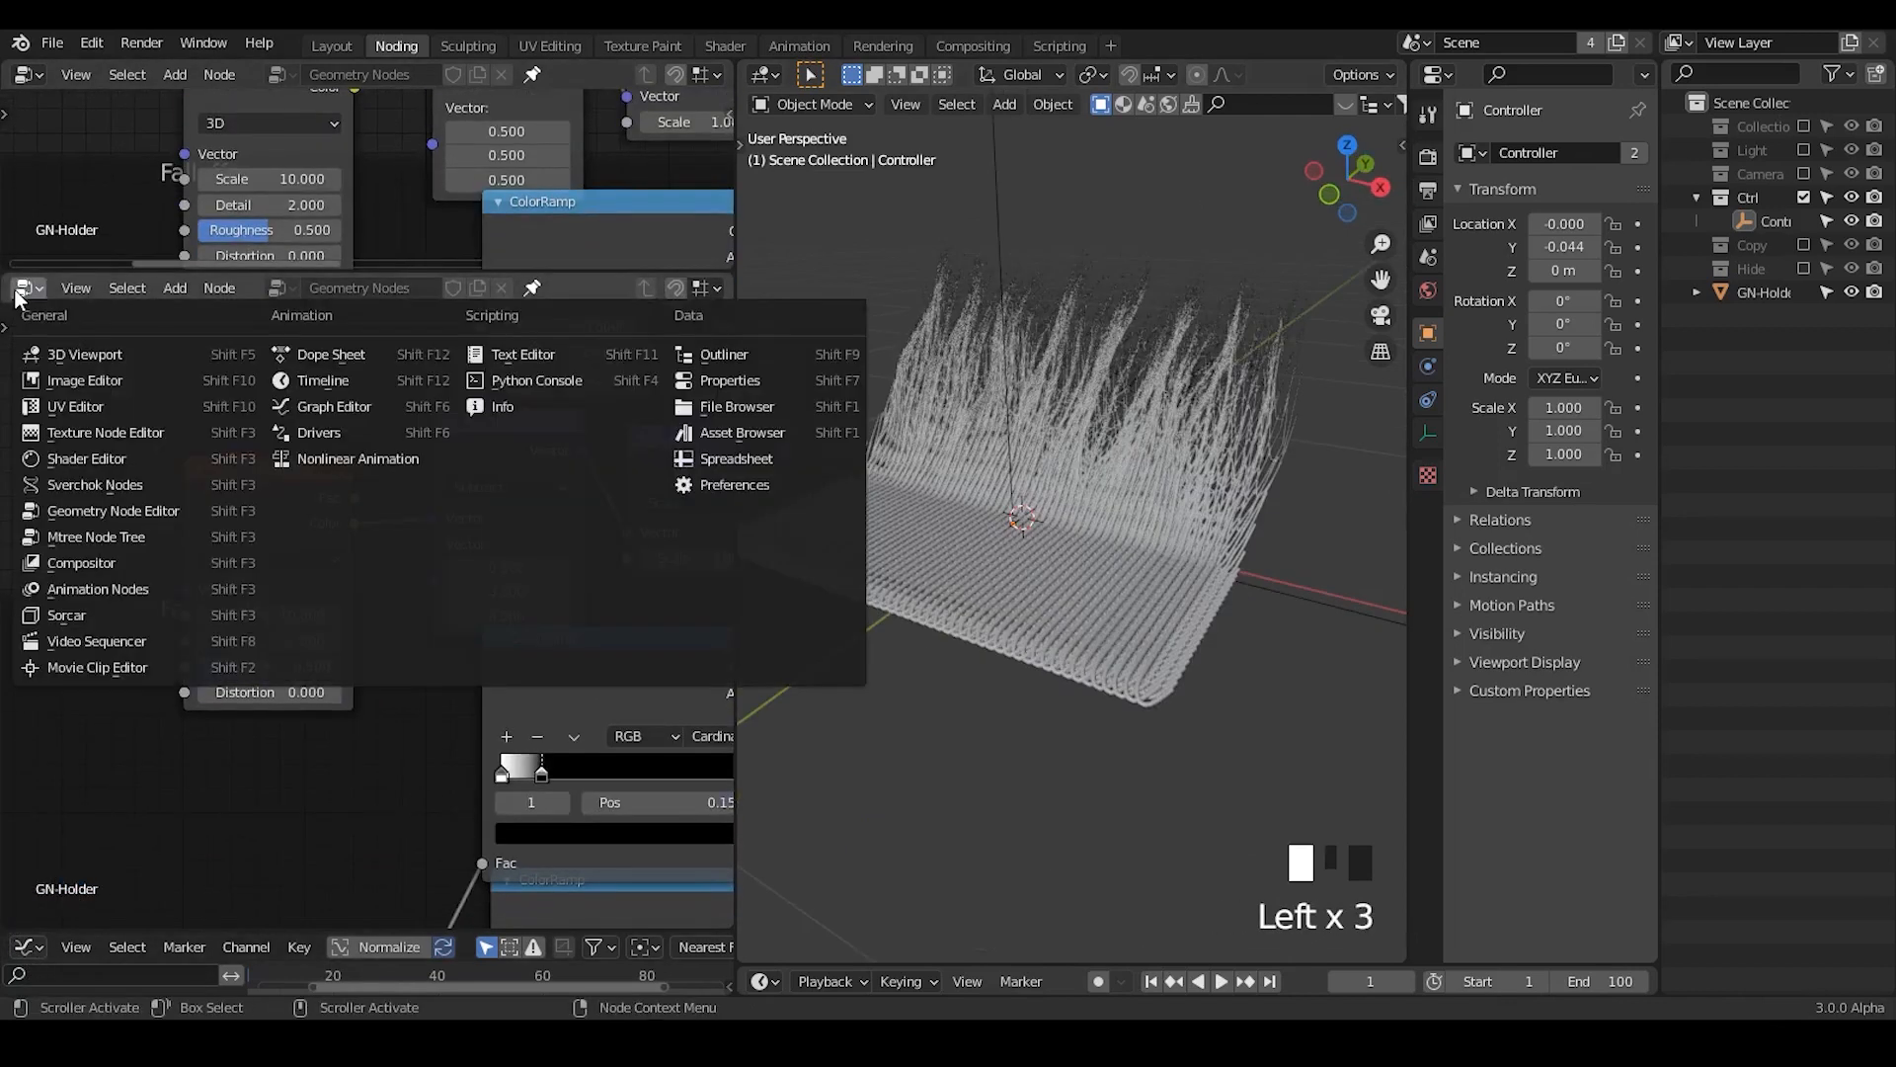
middle_drag(184, 163, 470, 308)
key(ctrl+a)
text(uv)
key(BackSpace)
key(BackSpace)
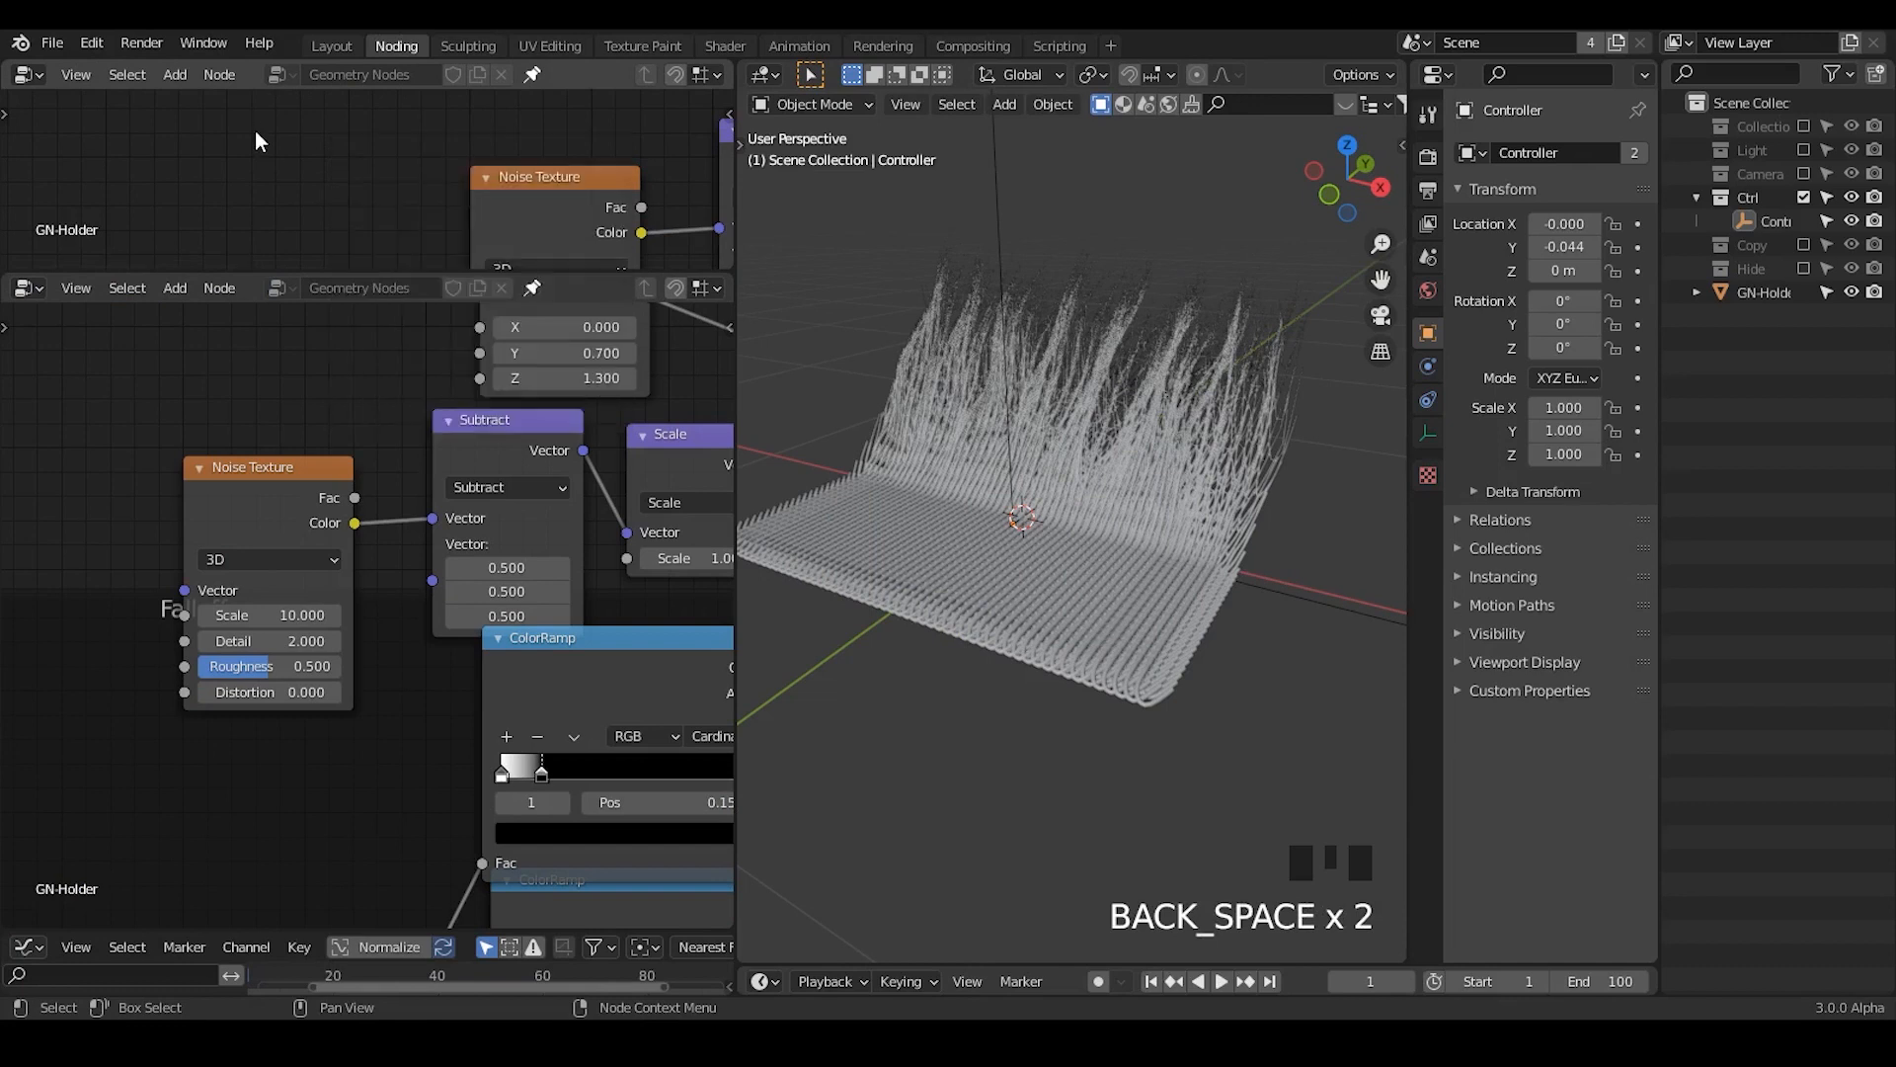
key(shift+a)
mouse_move(234, 201)
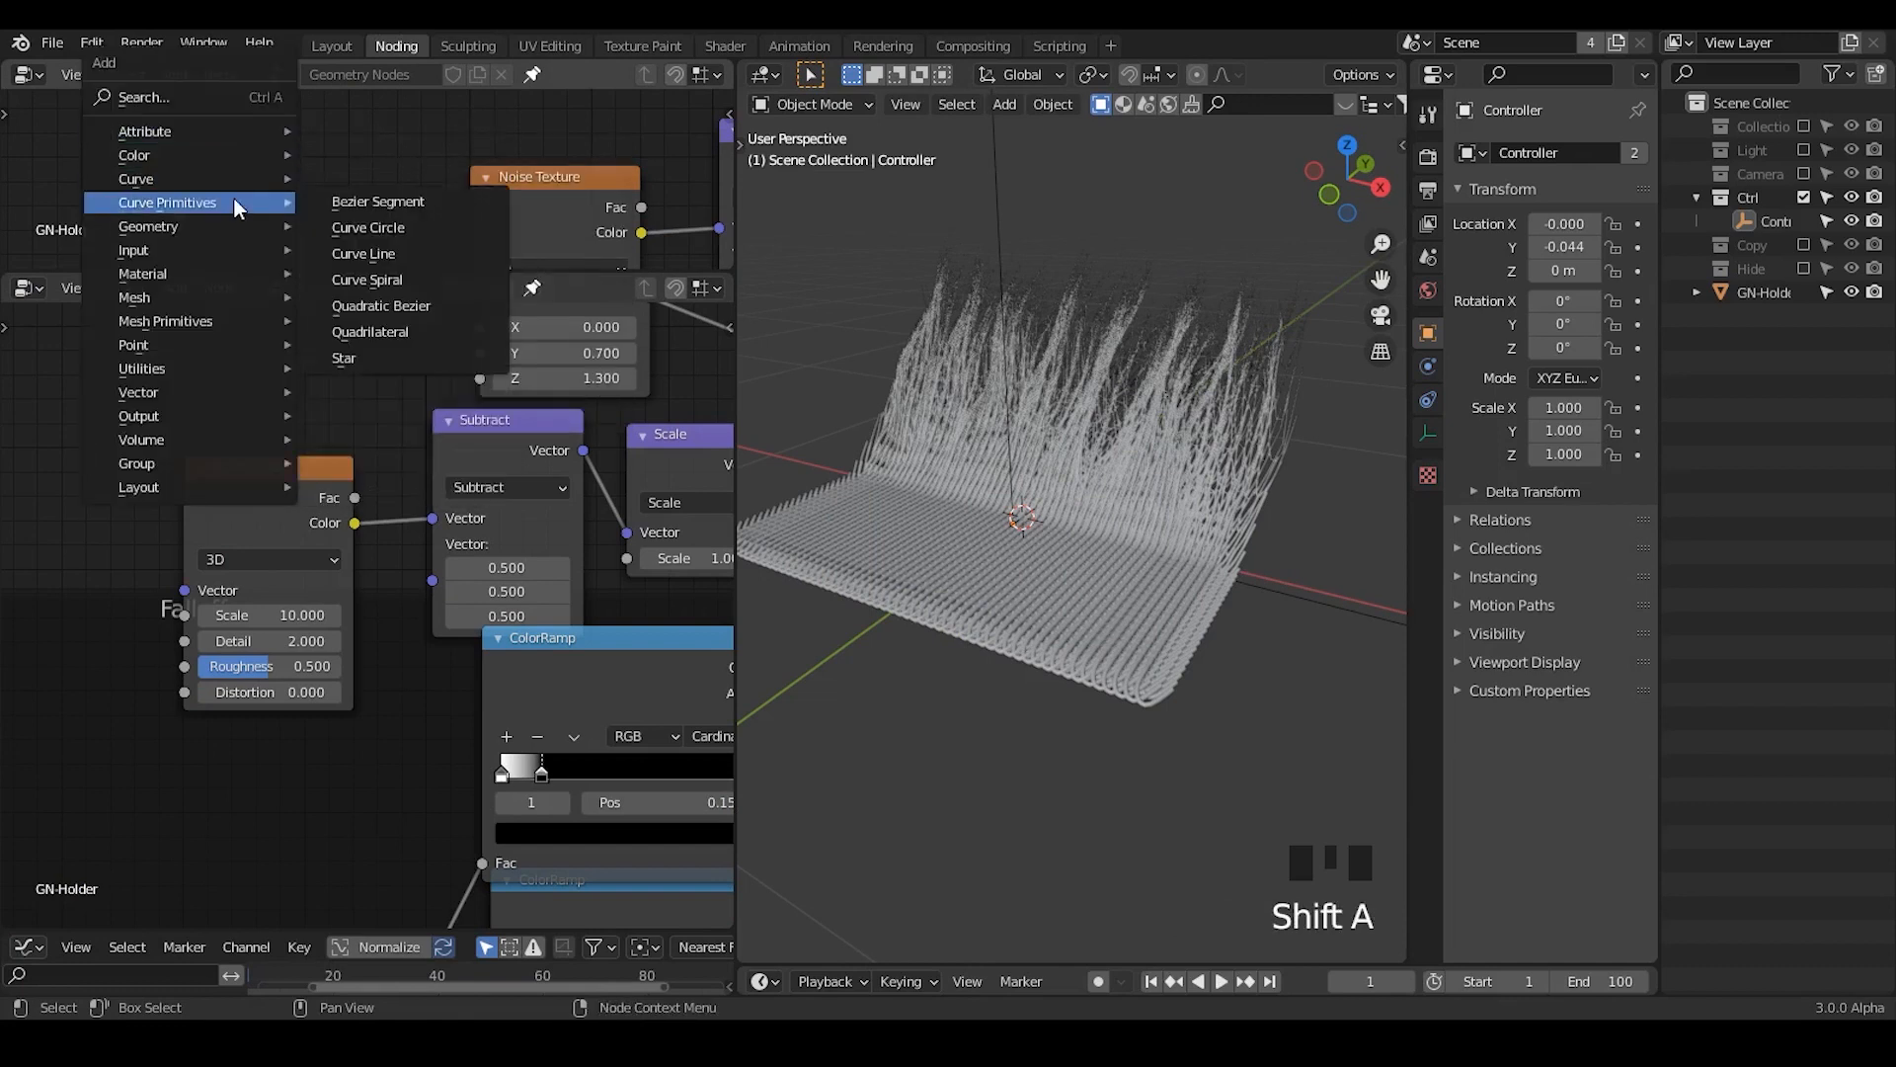
mouse_move(229, 314)
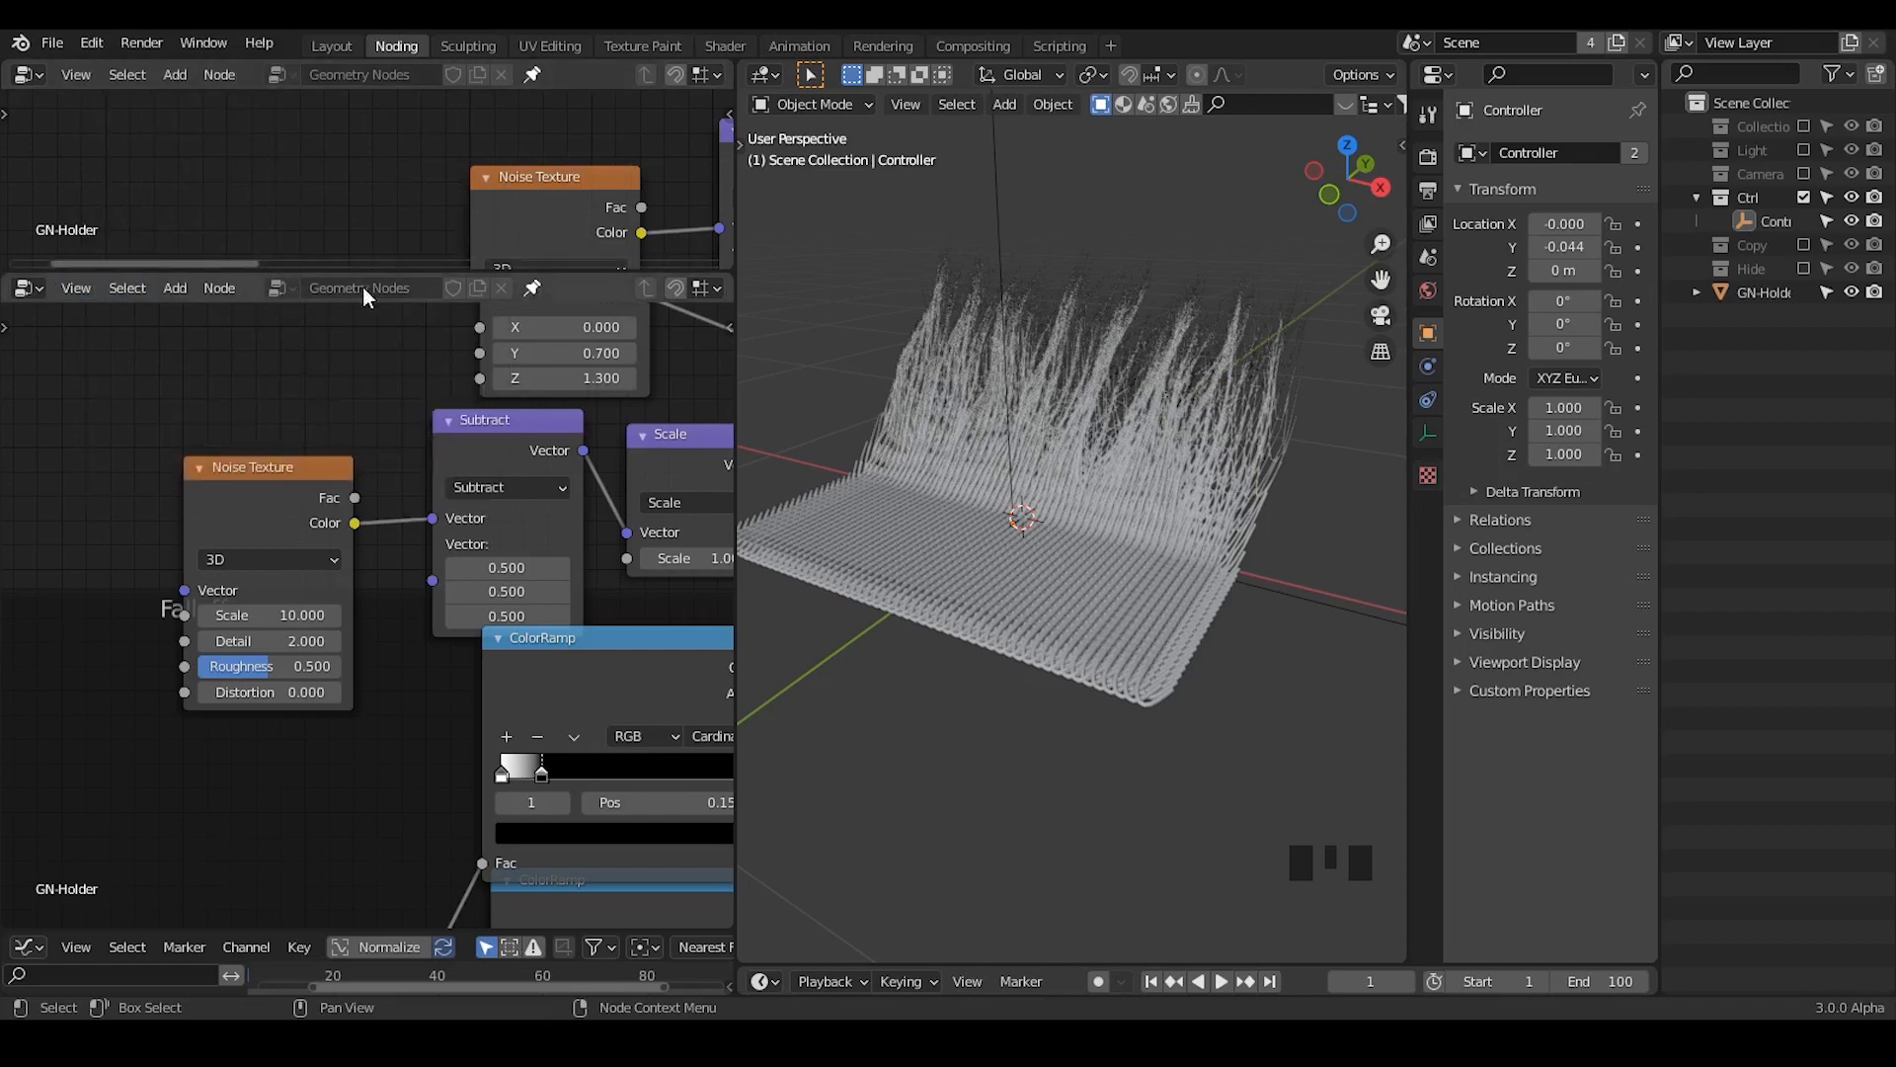
- Unpin the lower node editor, switch it to Animation Nodes and search its available nodes
click(534, 288)
click(281, 288)
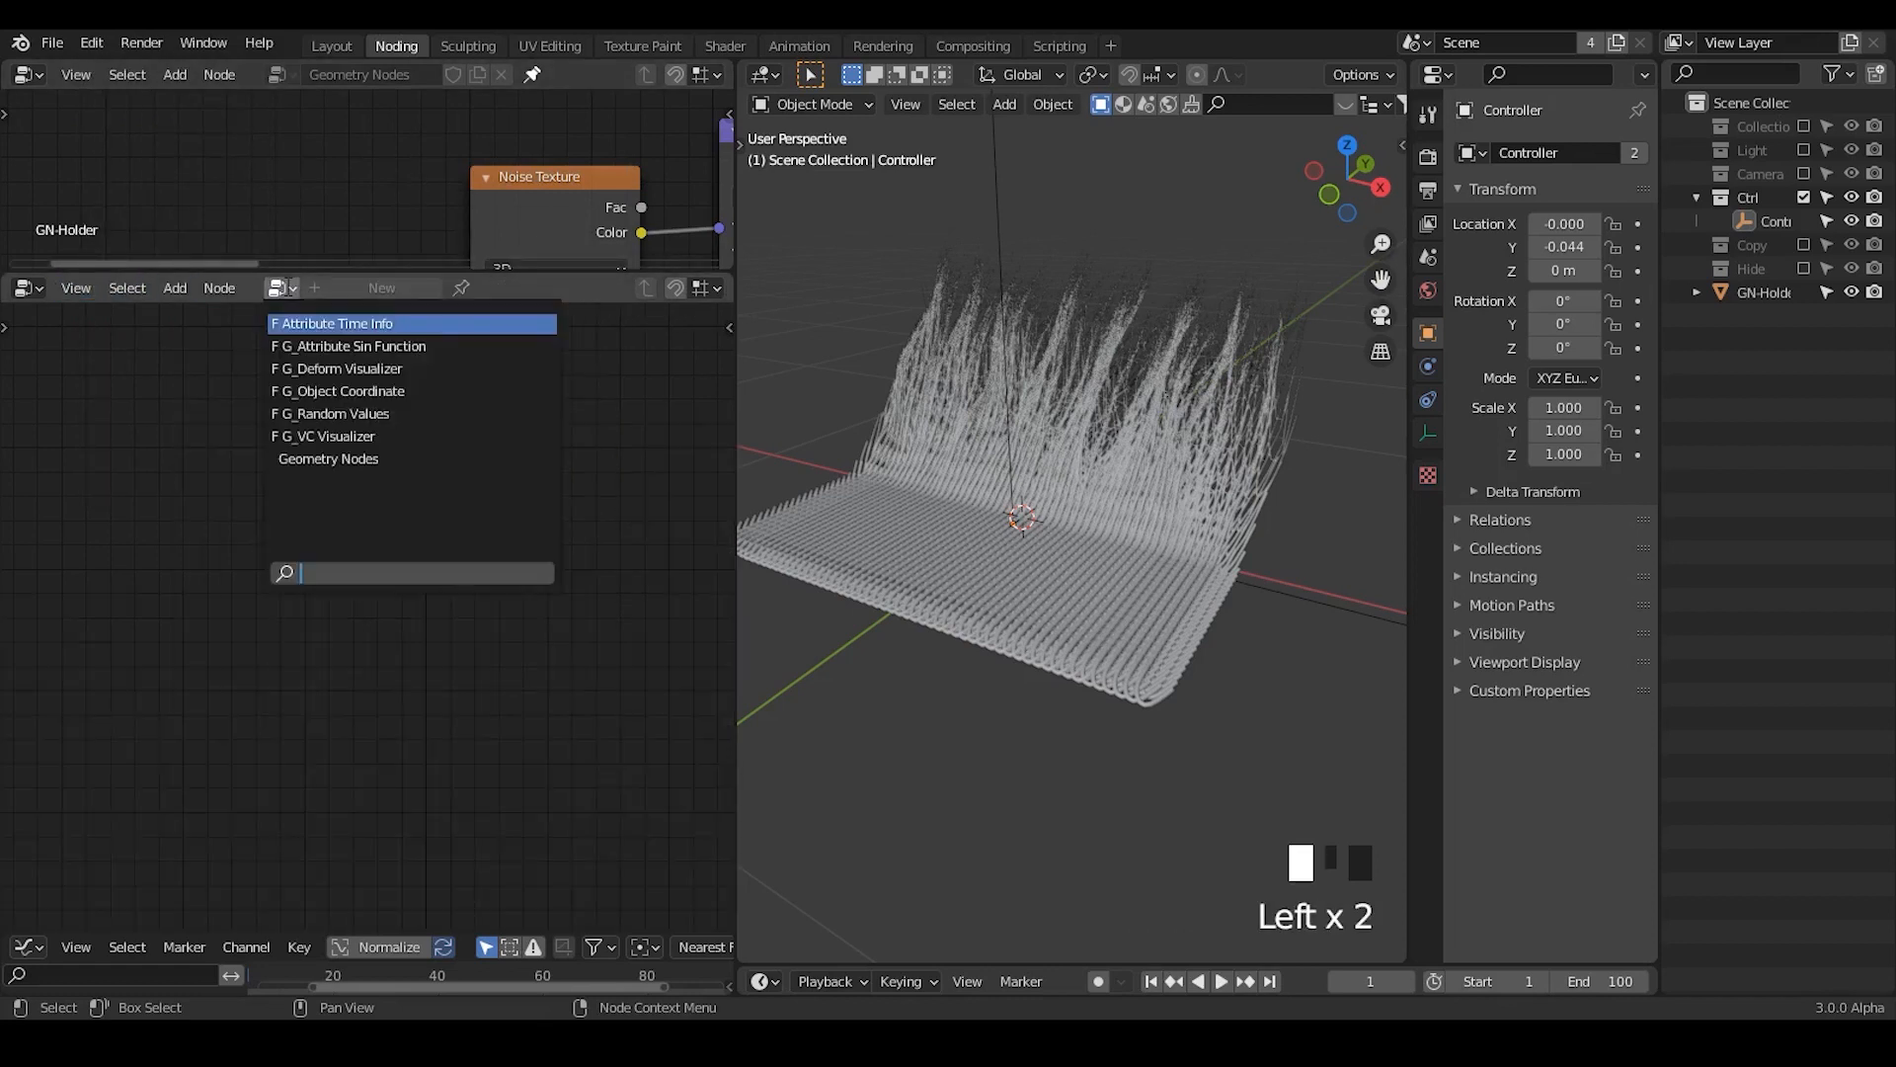
click(27, 289)
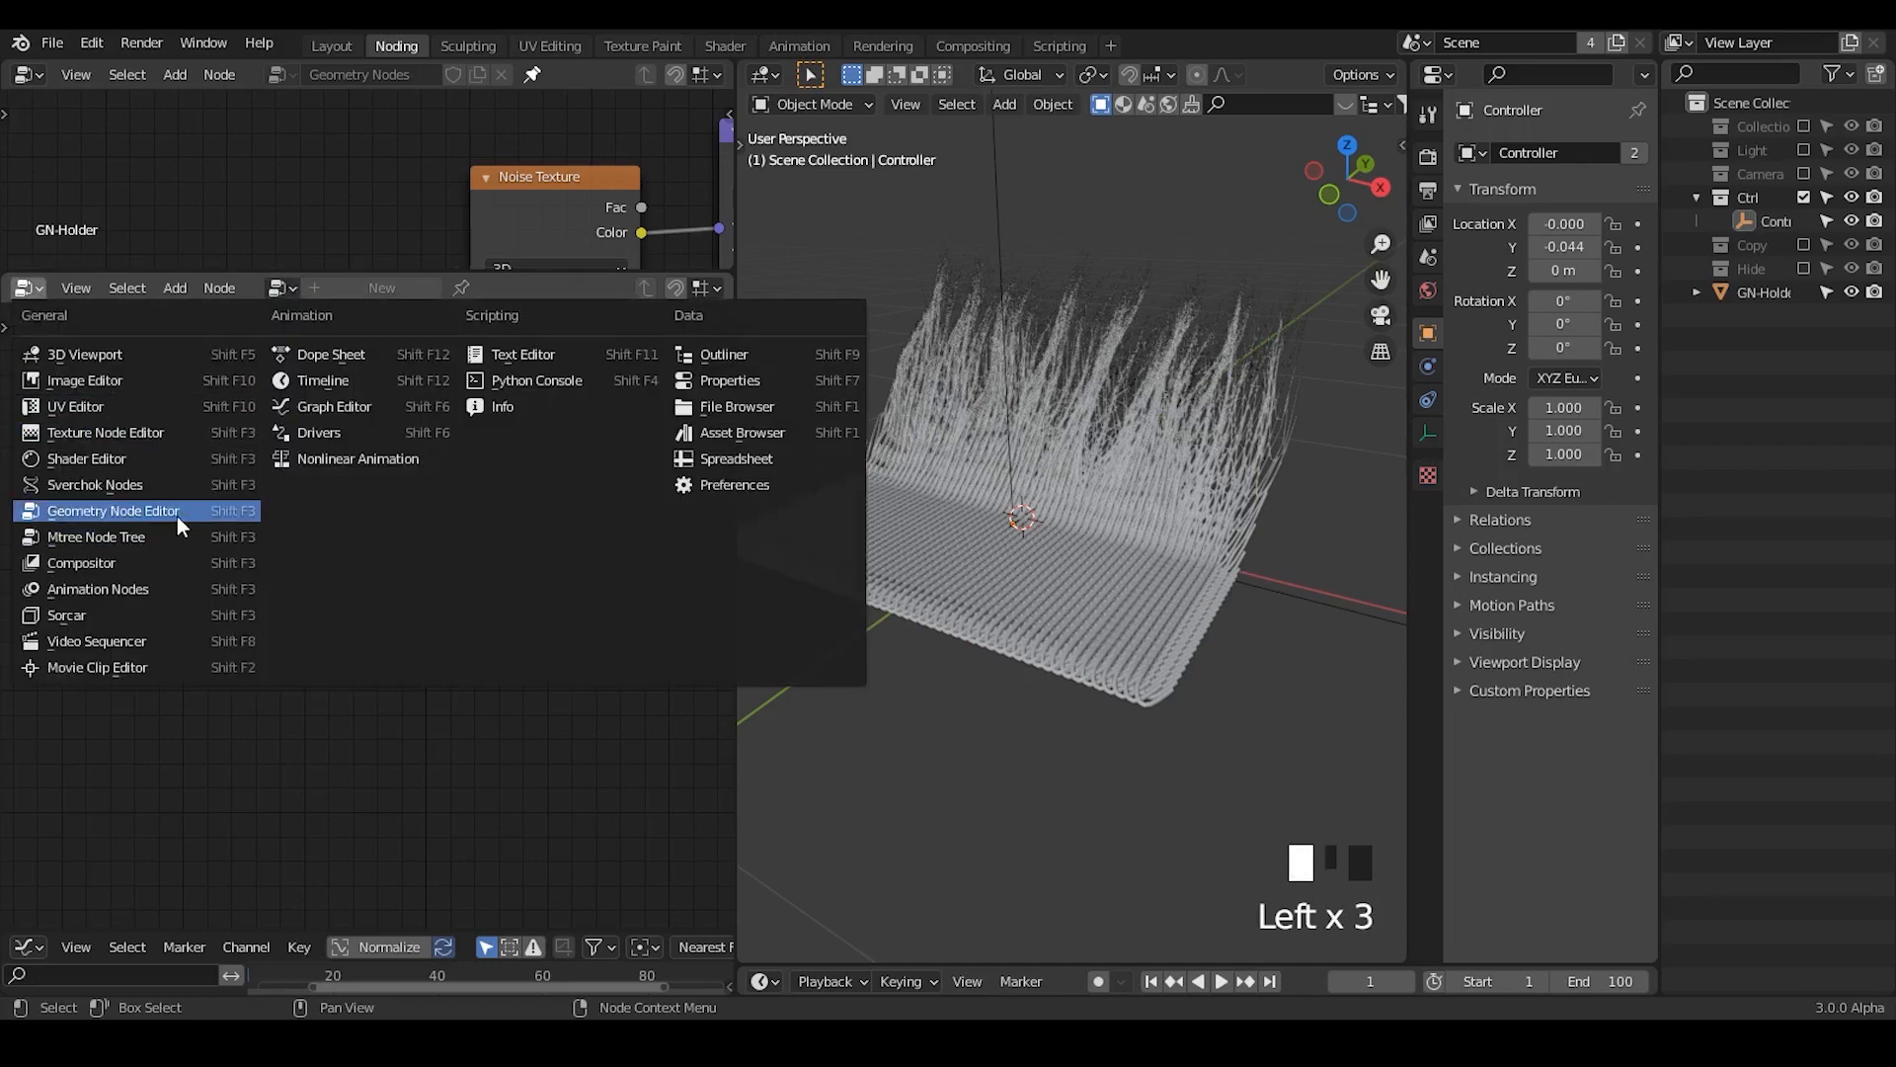
click(181, 590)
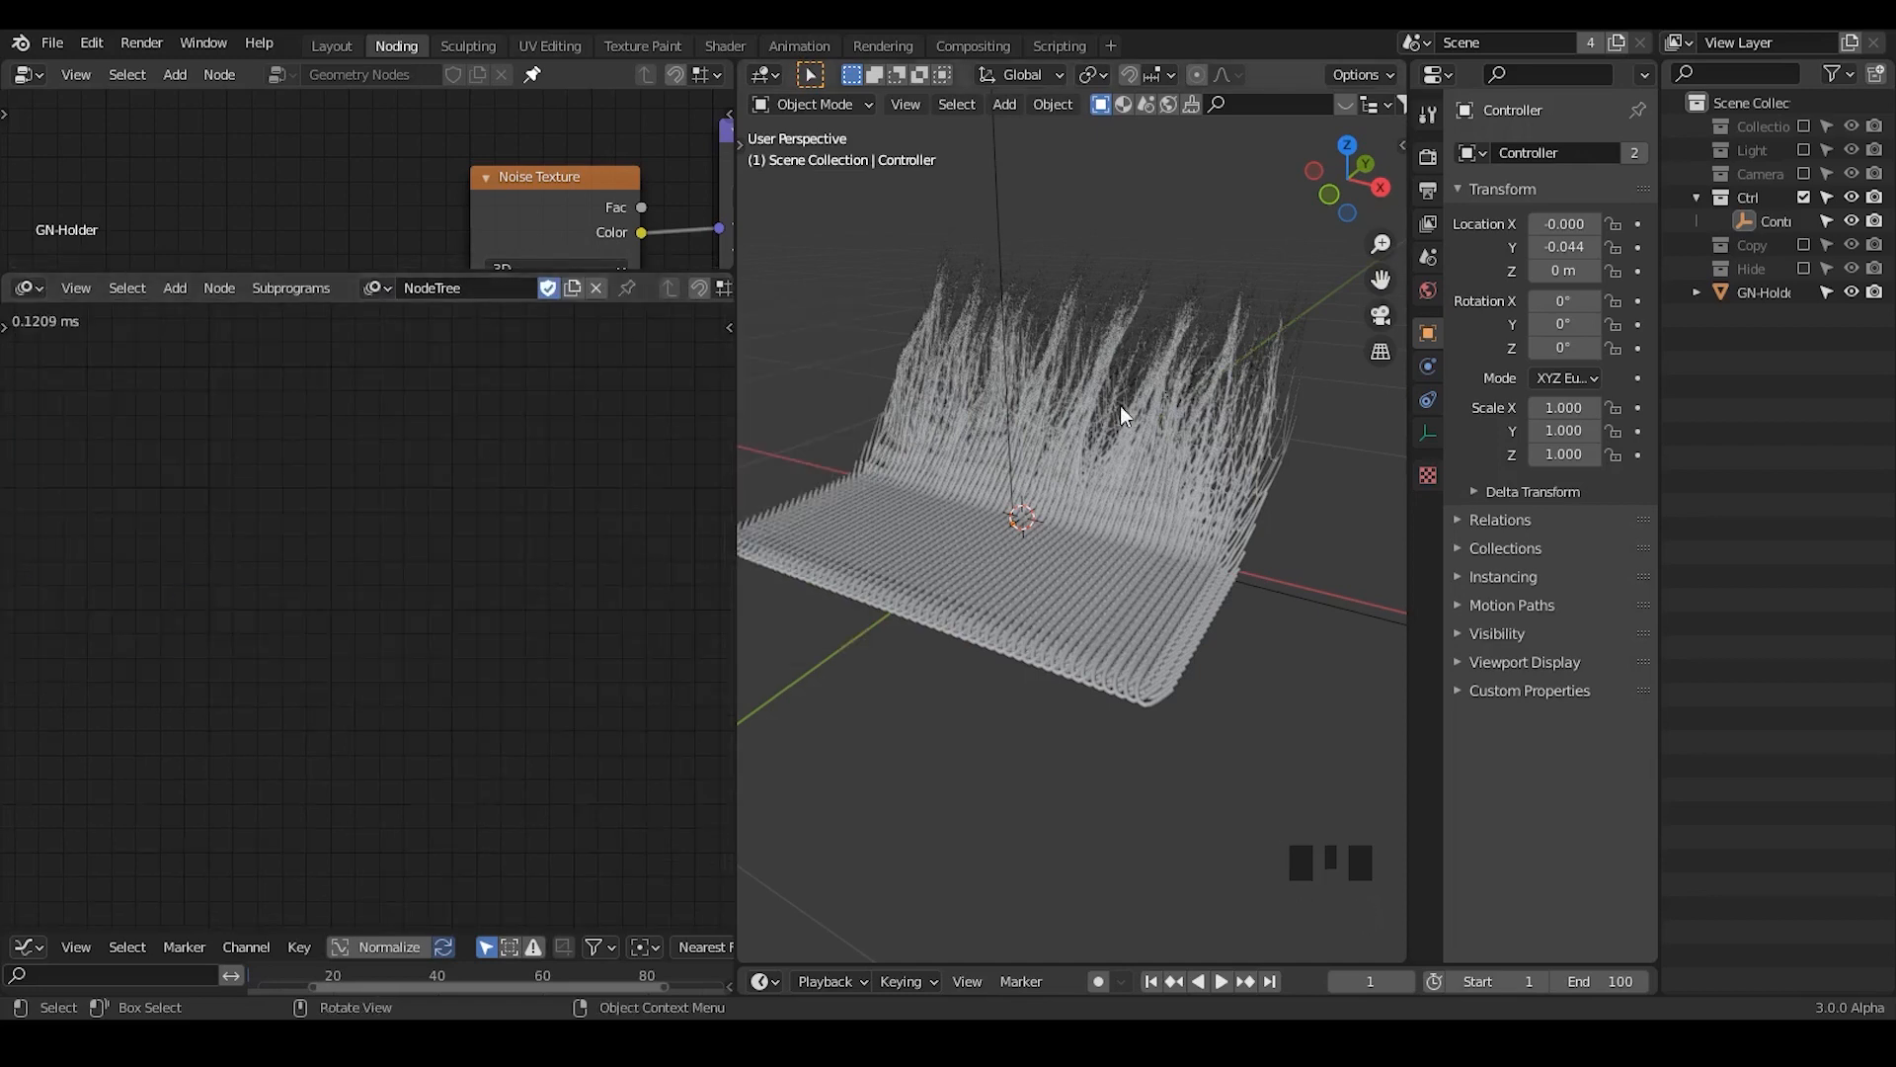
key(ctrl+a)
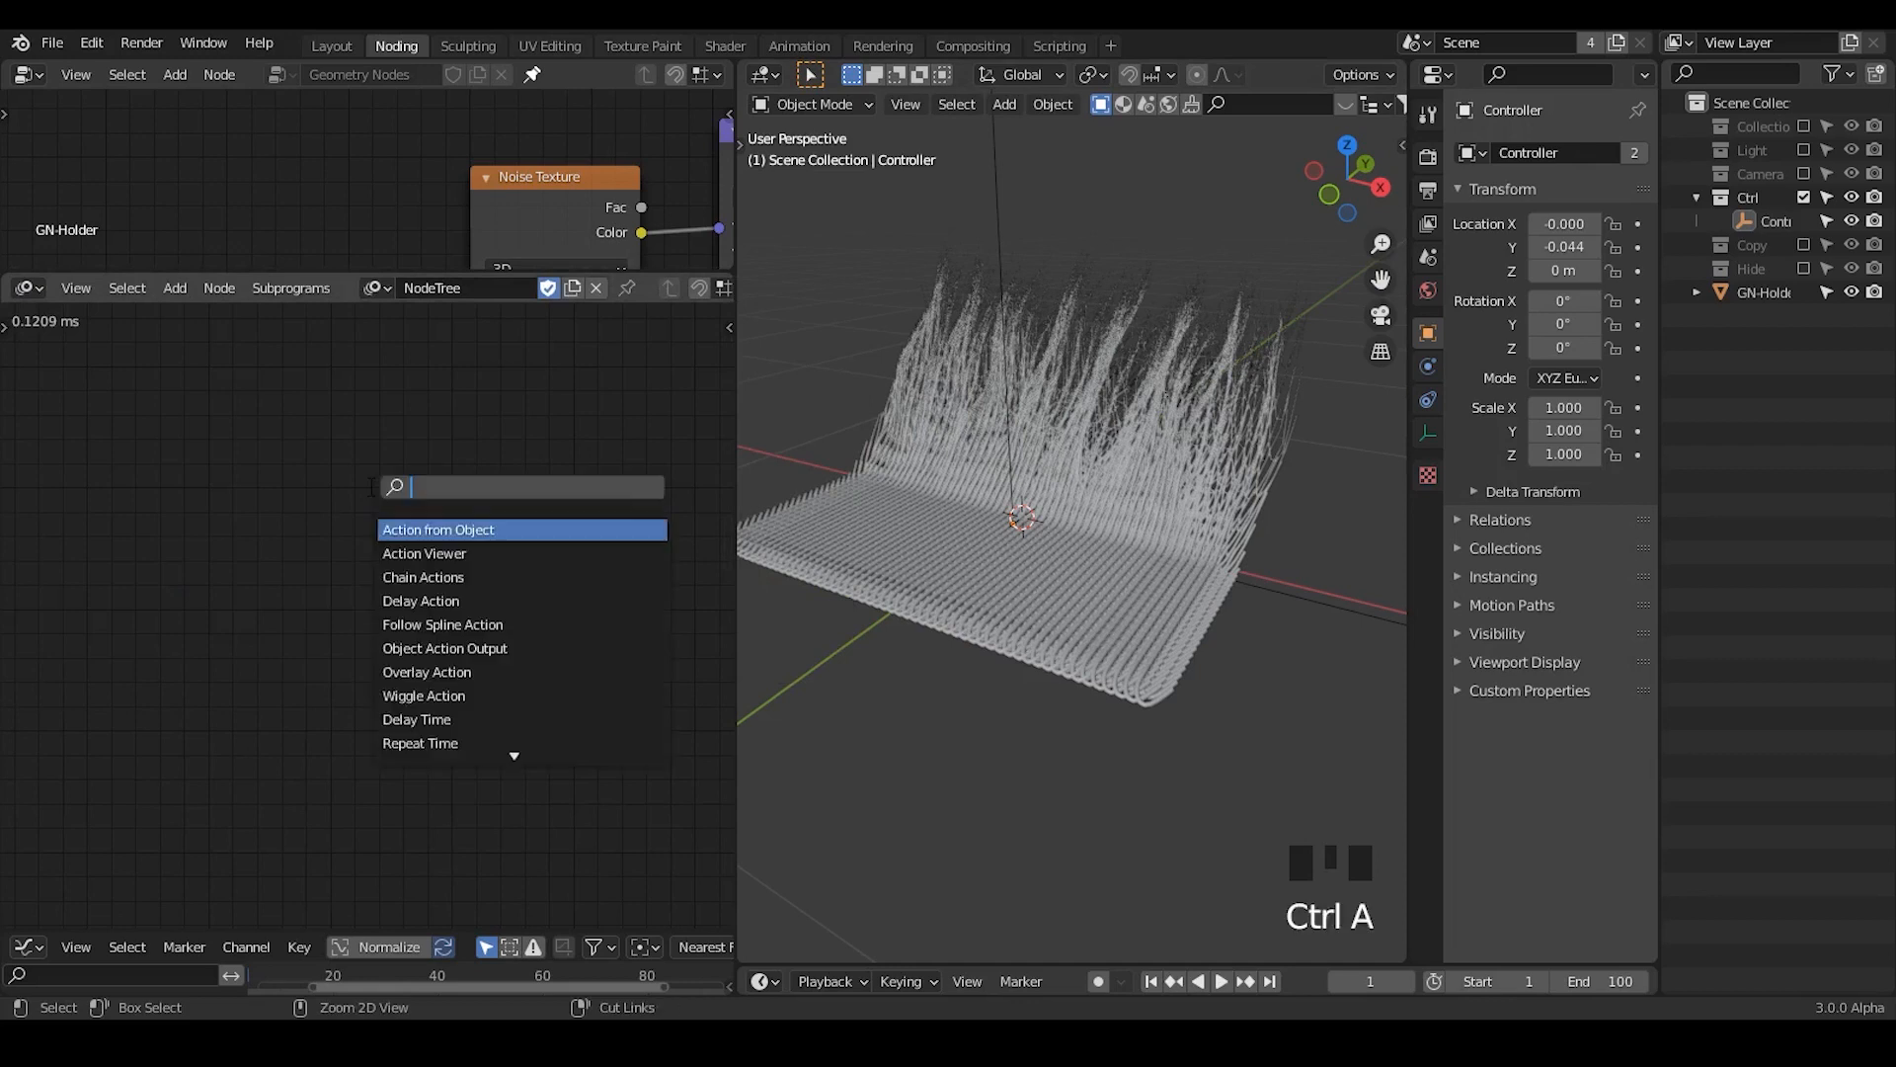
text(he)
key(BackSpace)
key(BackSpace)
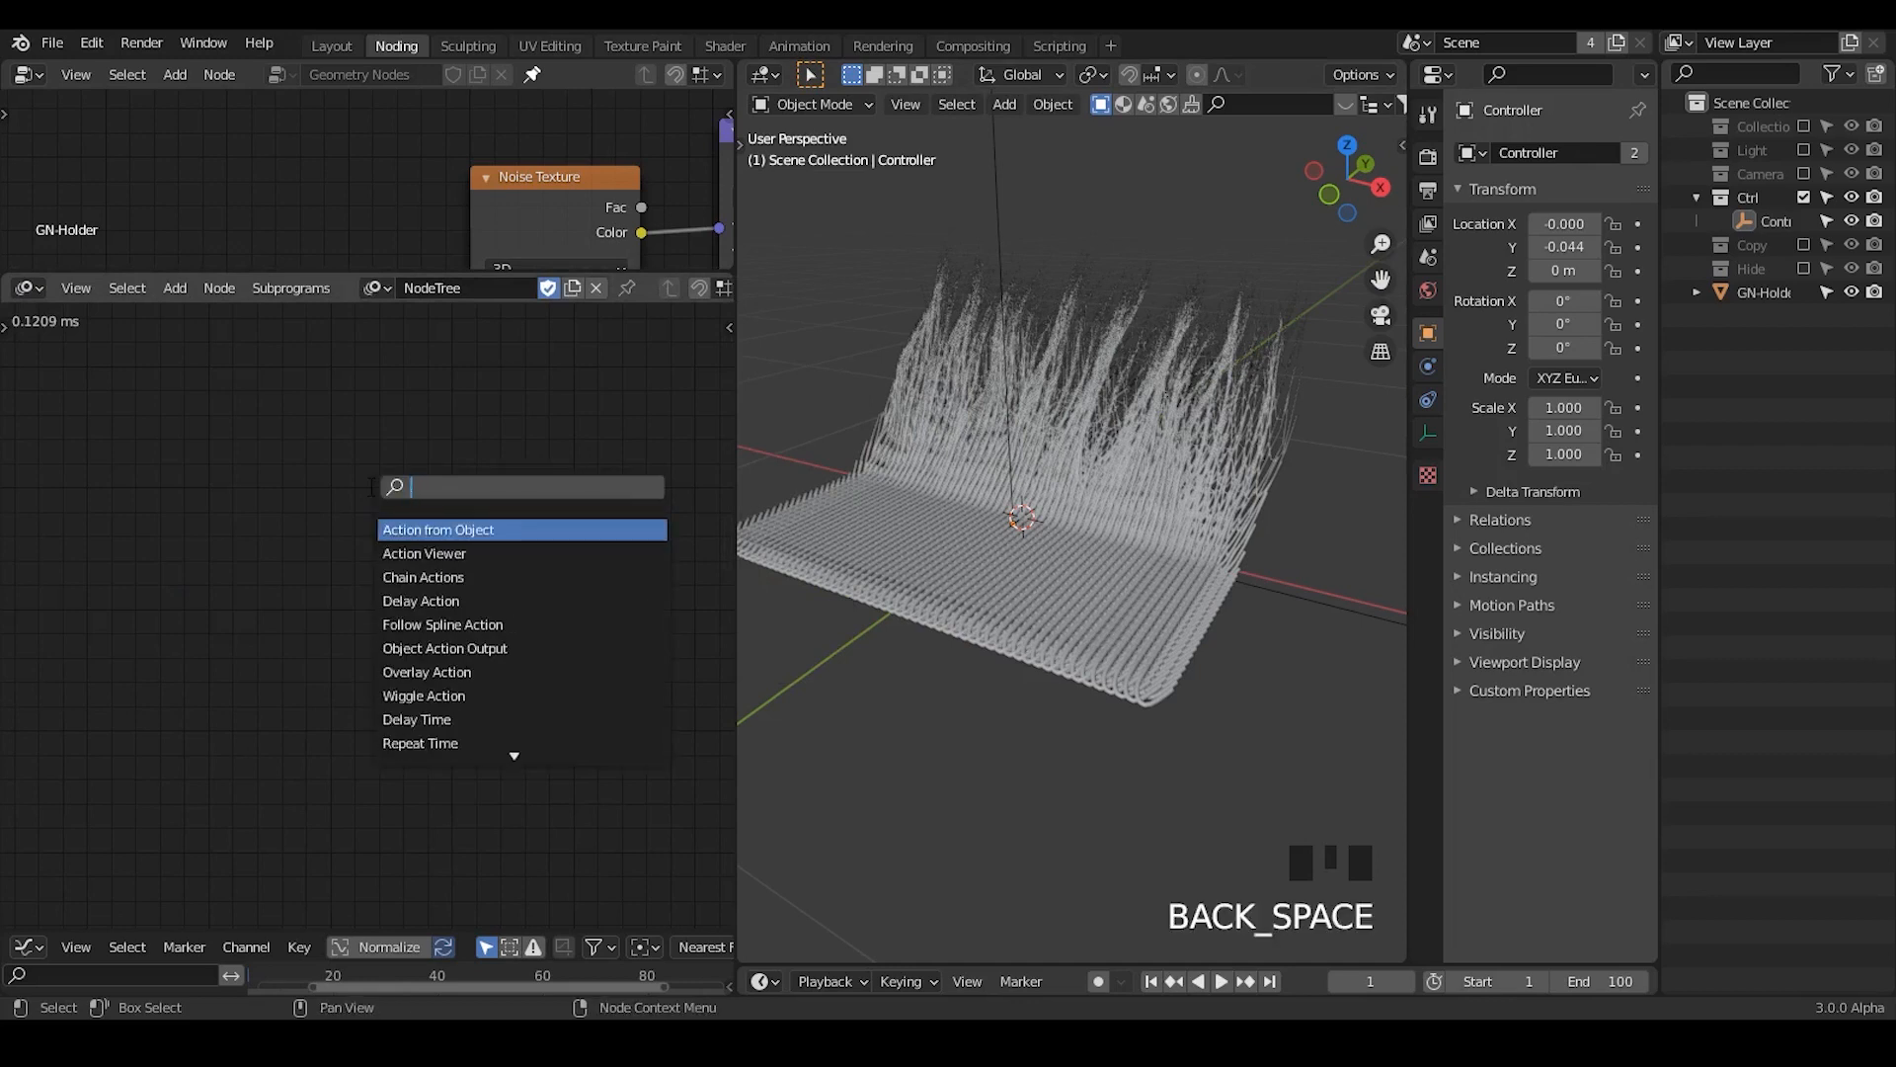
- Switch the lower editor to Sverchok Nodes and create a new node tree in it
click(36, 284)
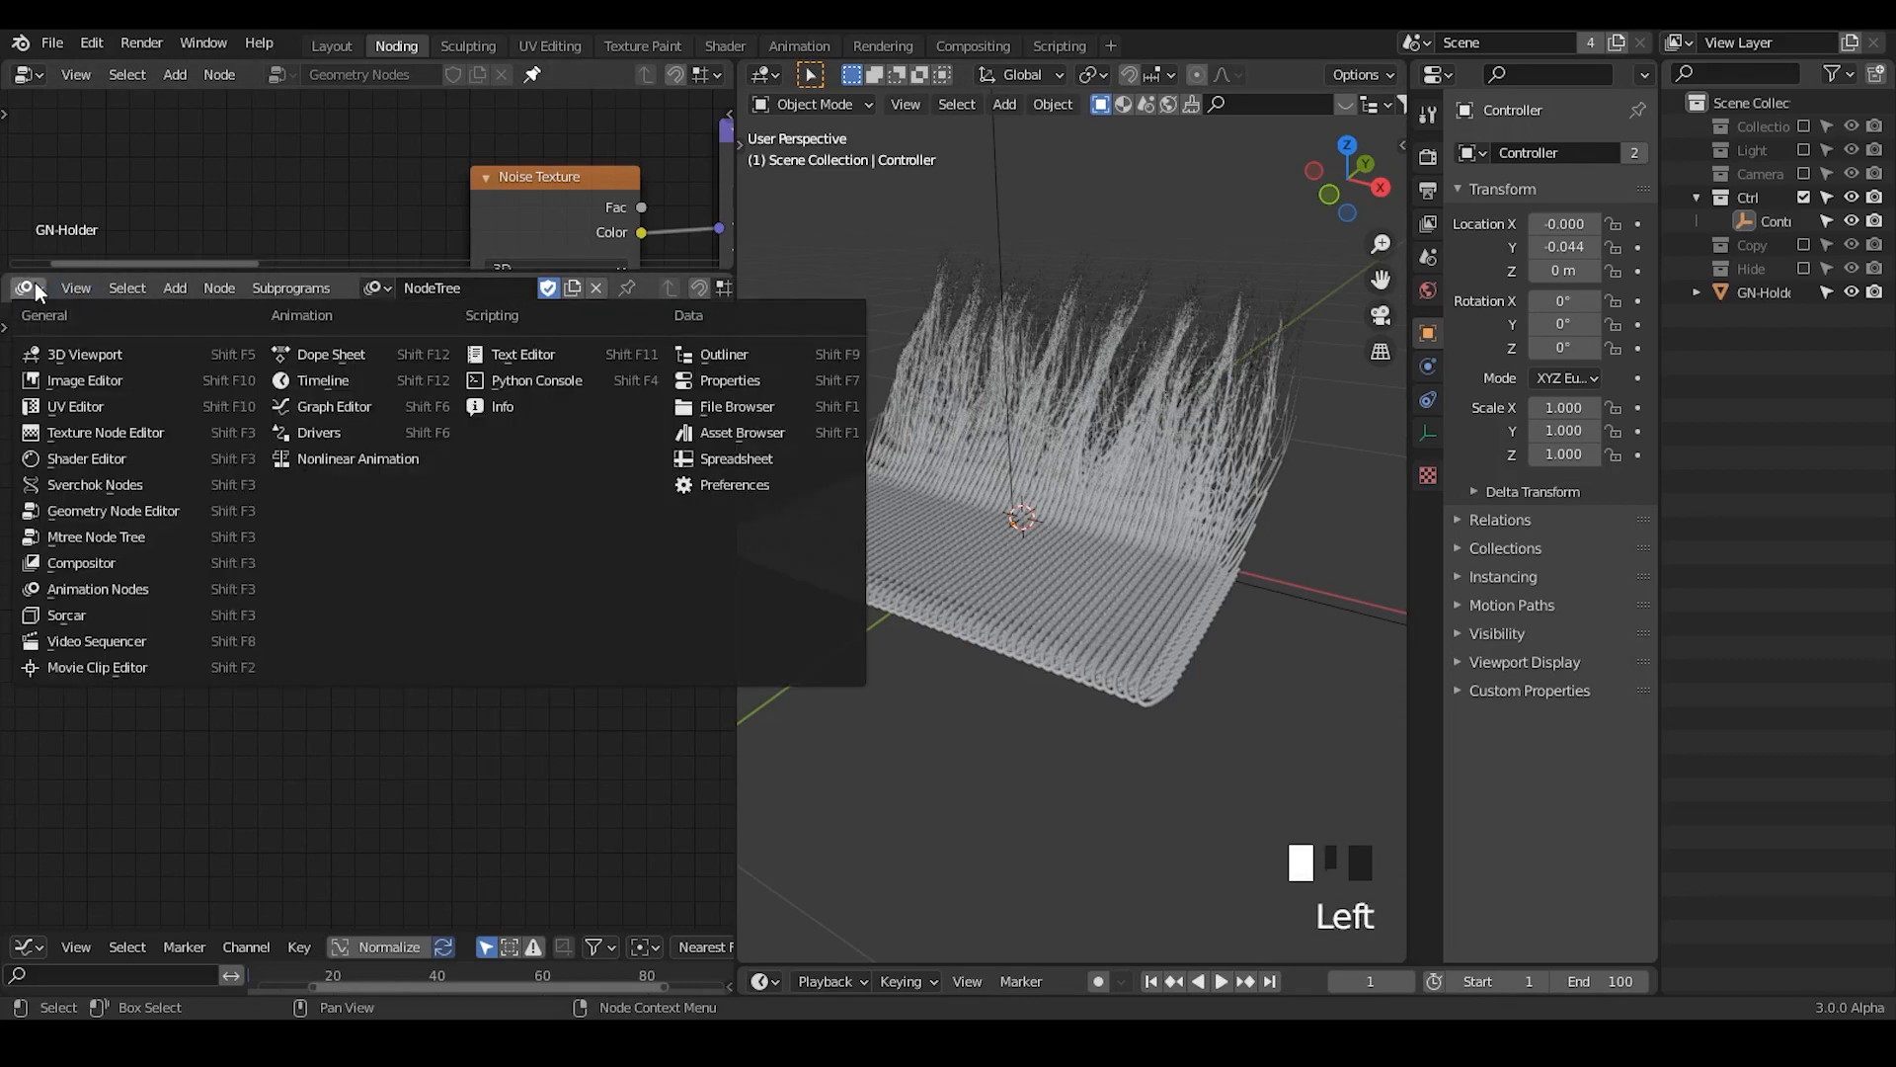
click(125, 486)
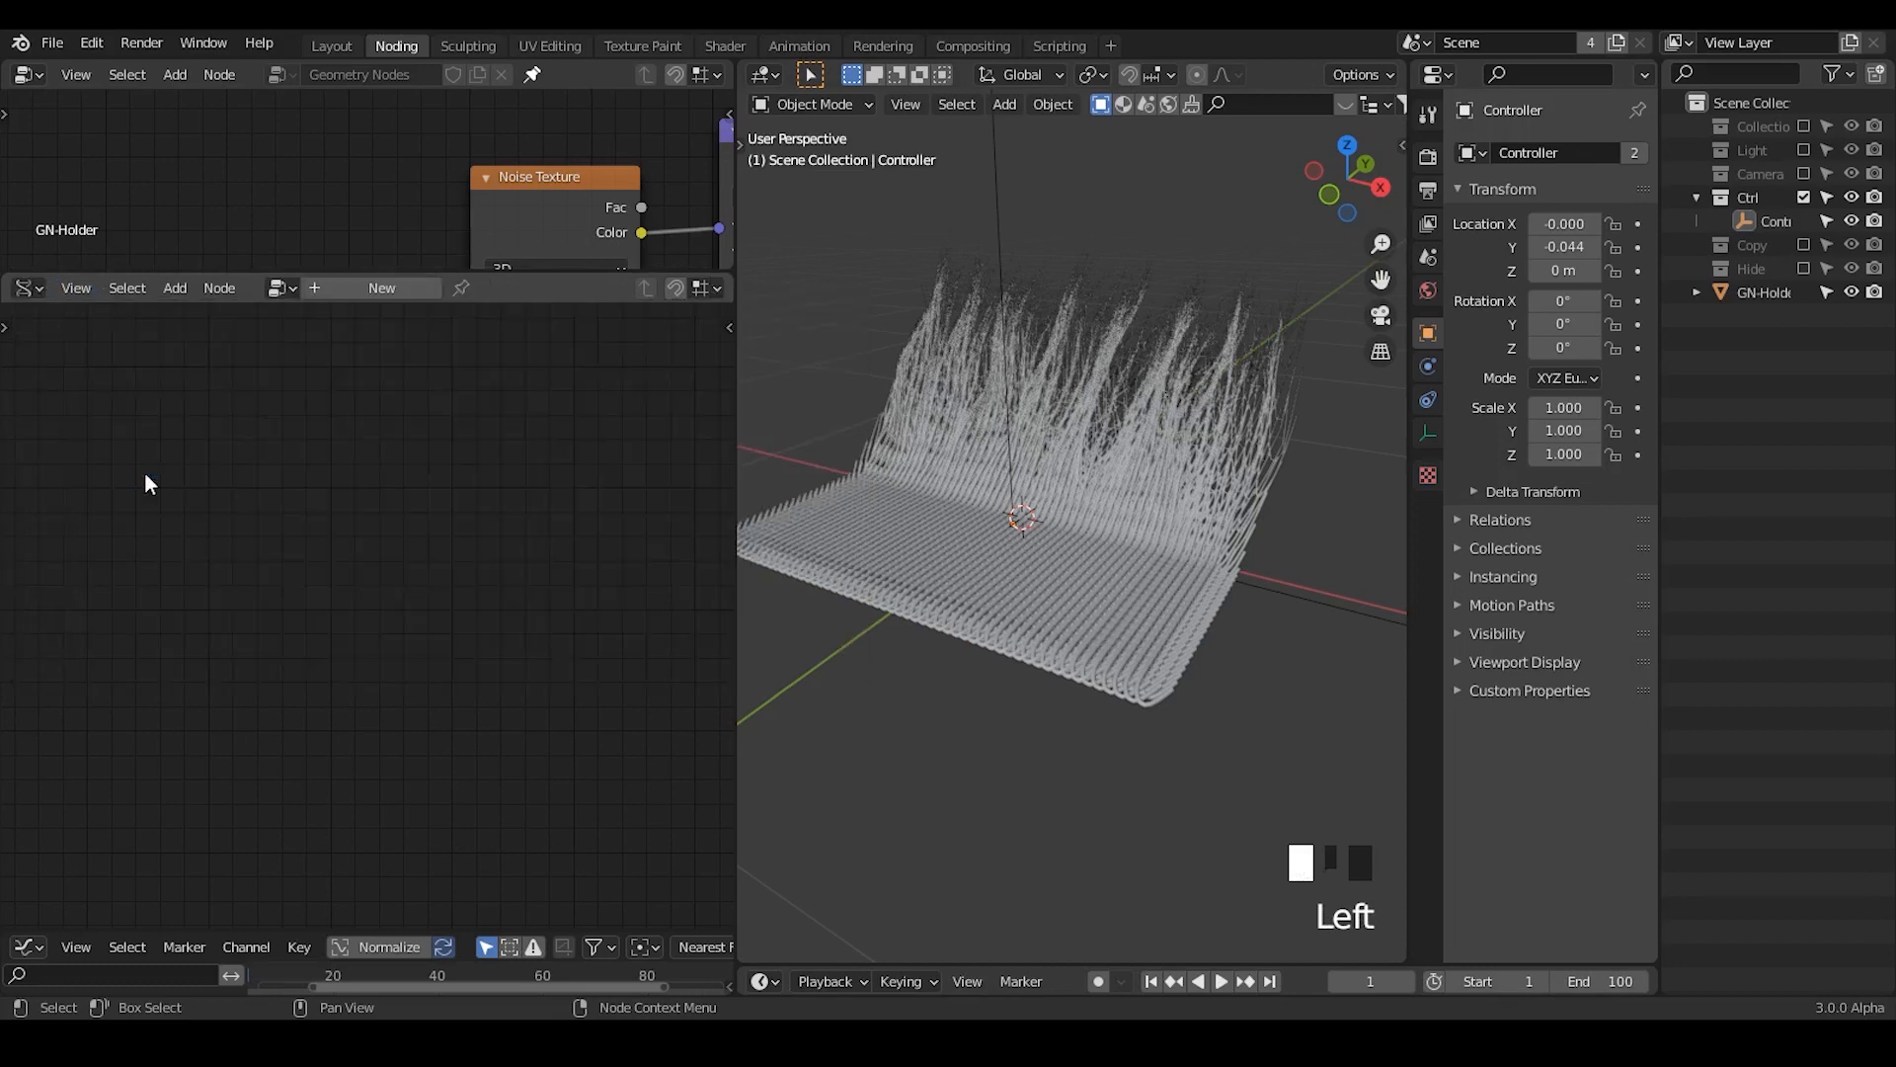
click(339, 287)
key(ctrl+a)
text(hexa)
key(BackSpace)
key(BackSpace)
key(BackSpace)
key(BackSpace)
click(330, 397)
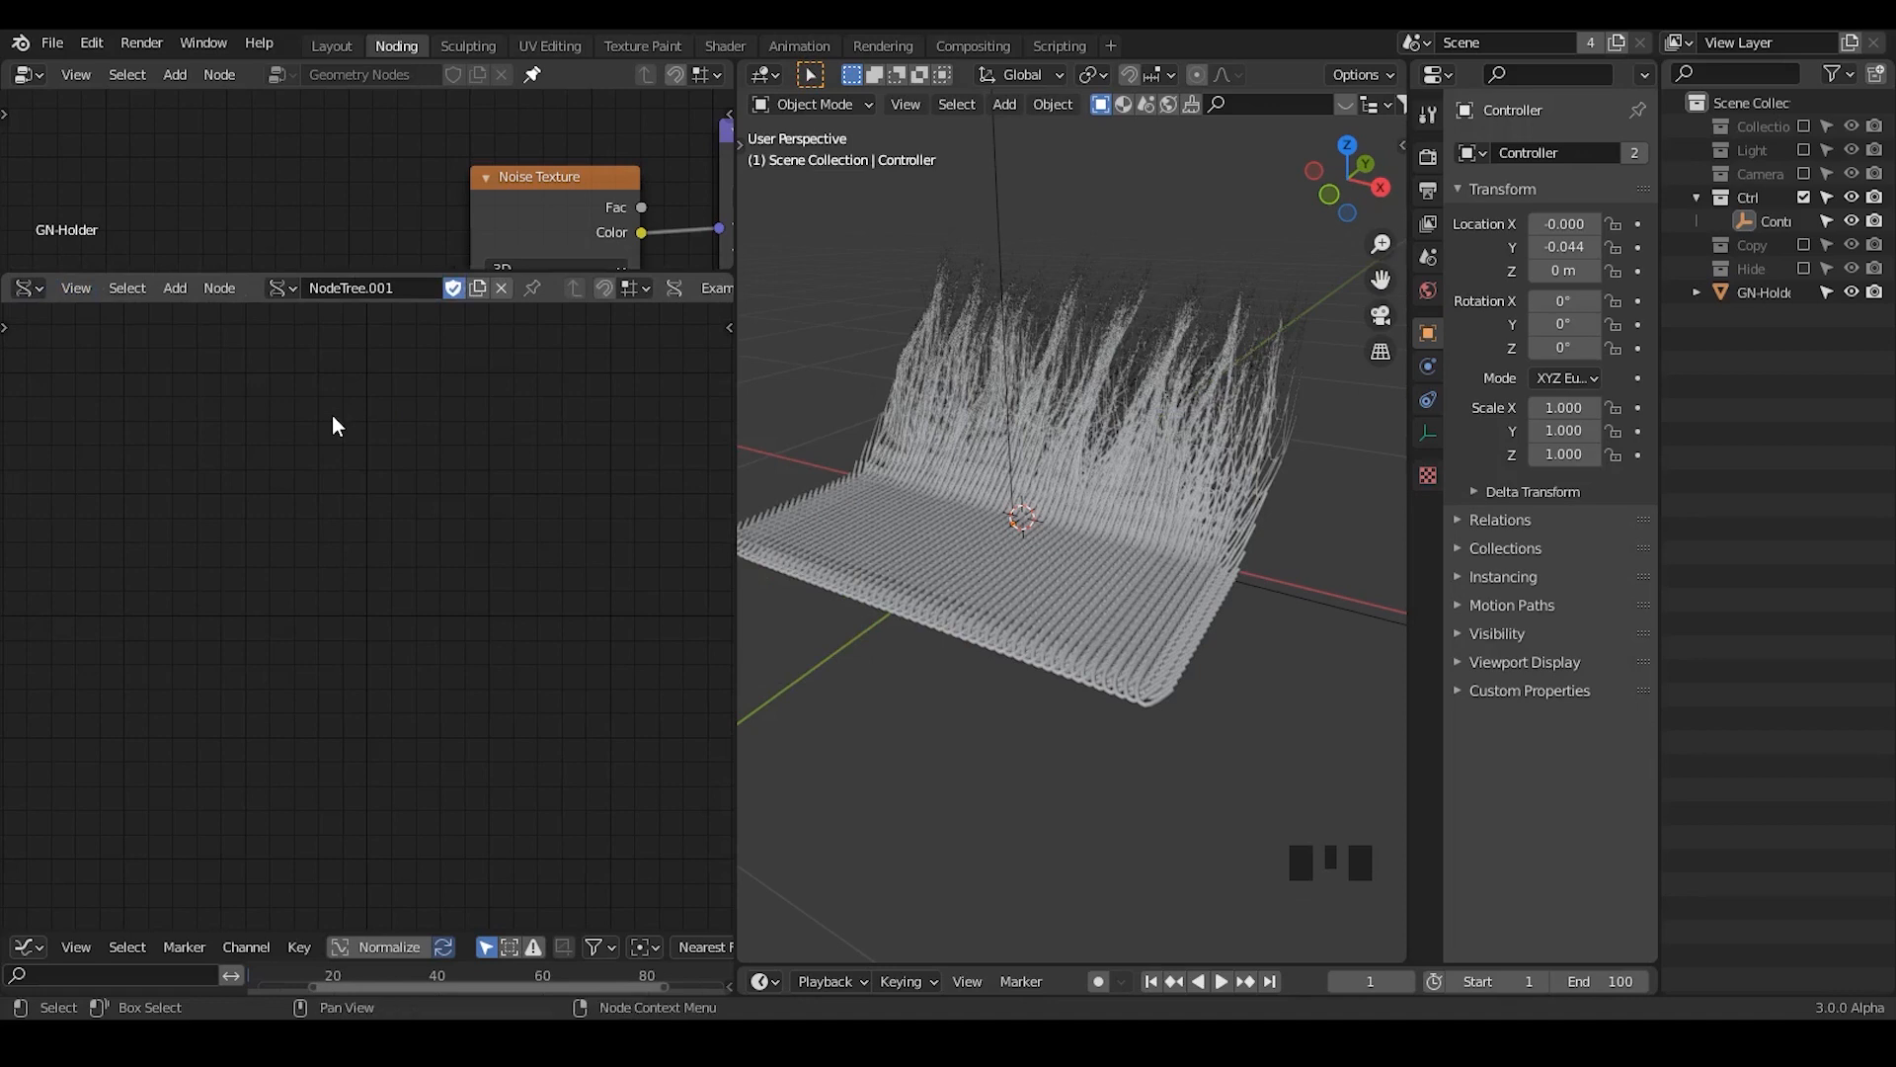
- Find the Polygon Grid node by searching for a hexagon and add it to the Sverchok tree
key(alt+space)
text(hexago)
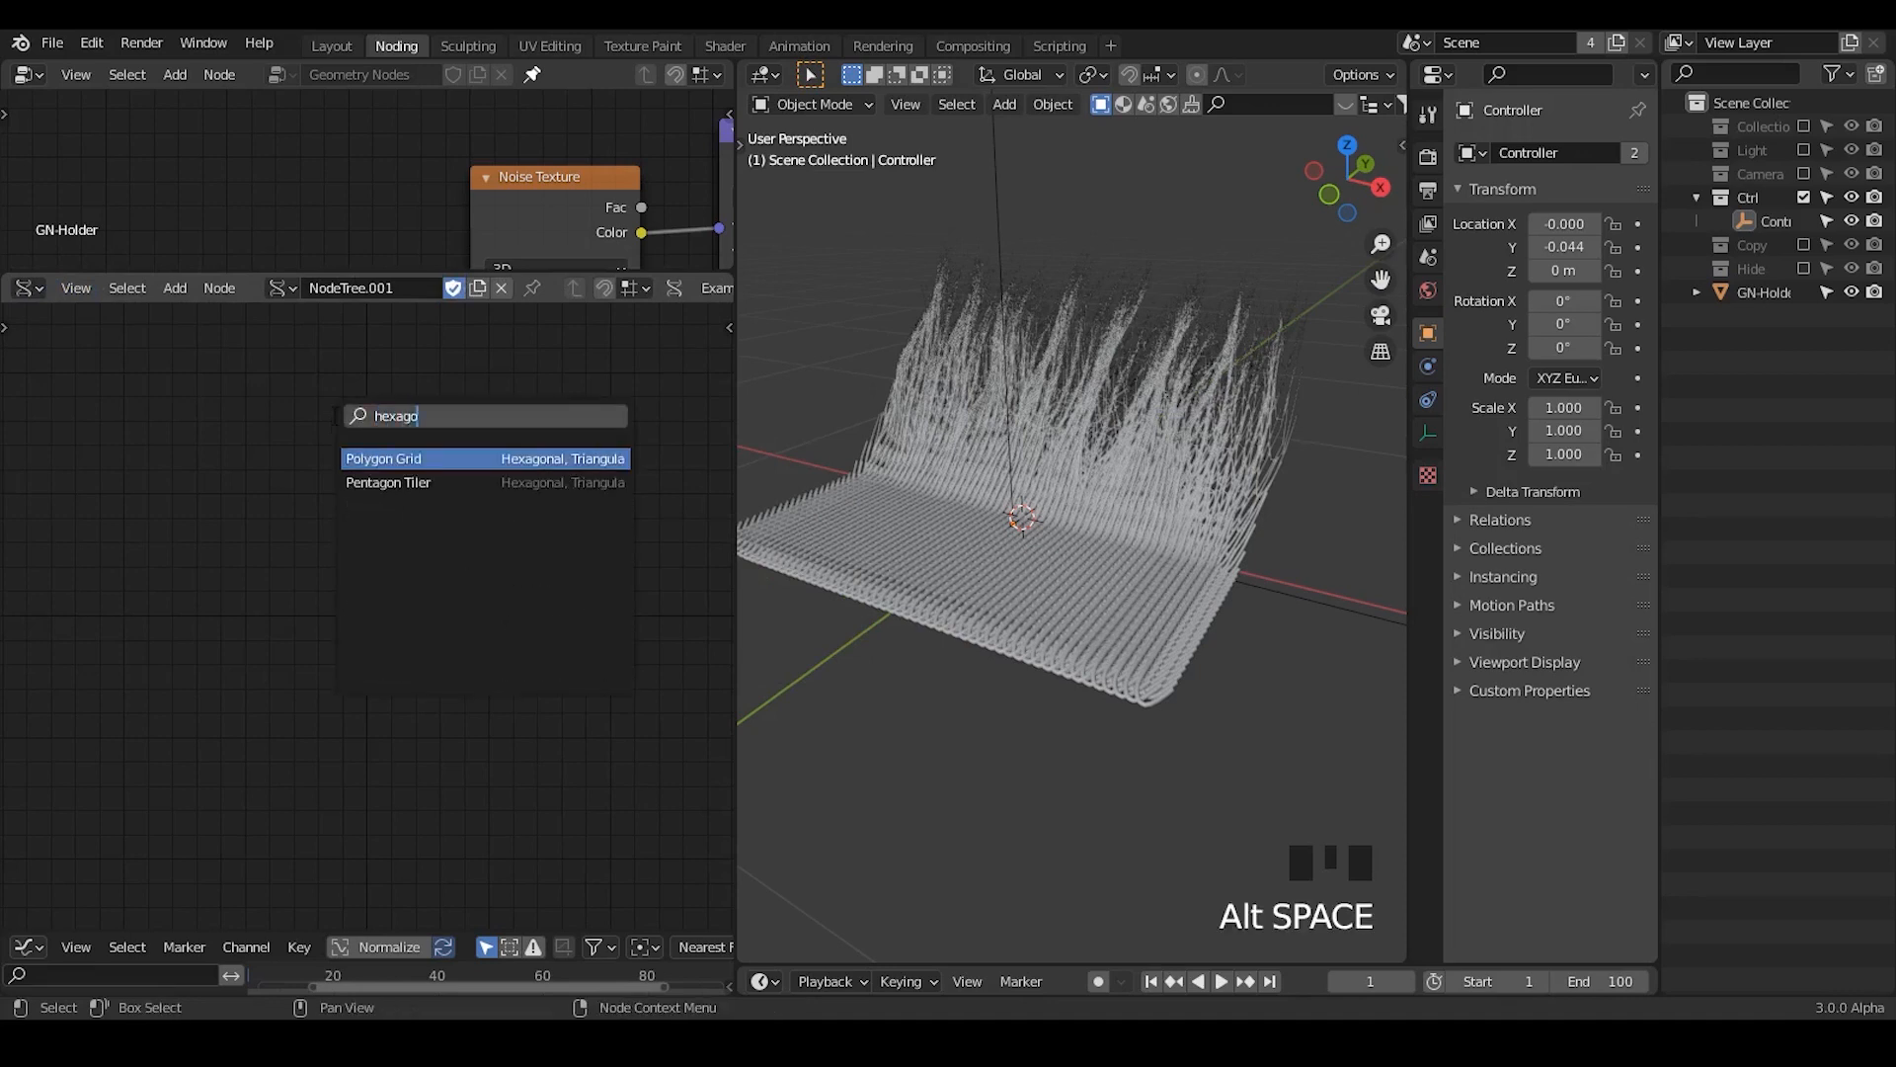
key(Return)
click(443, 409)
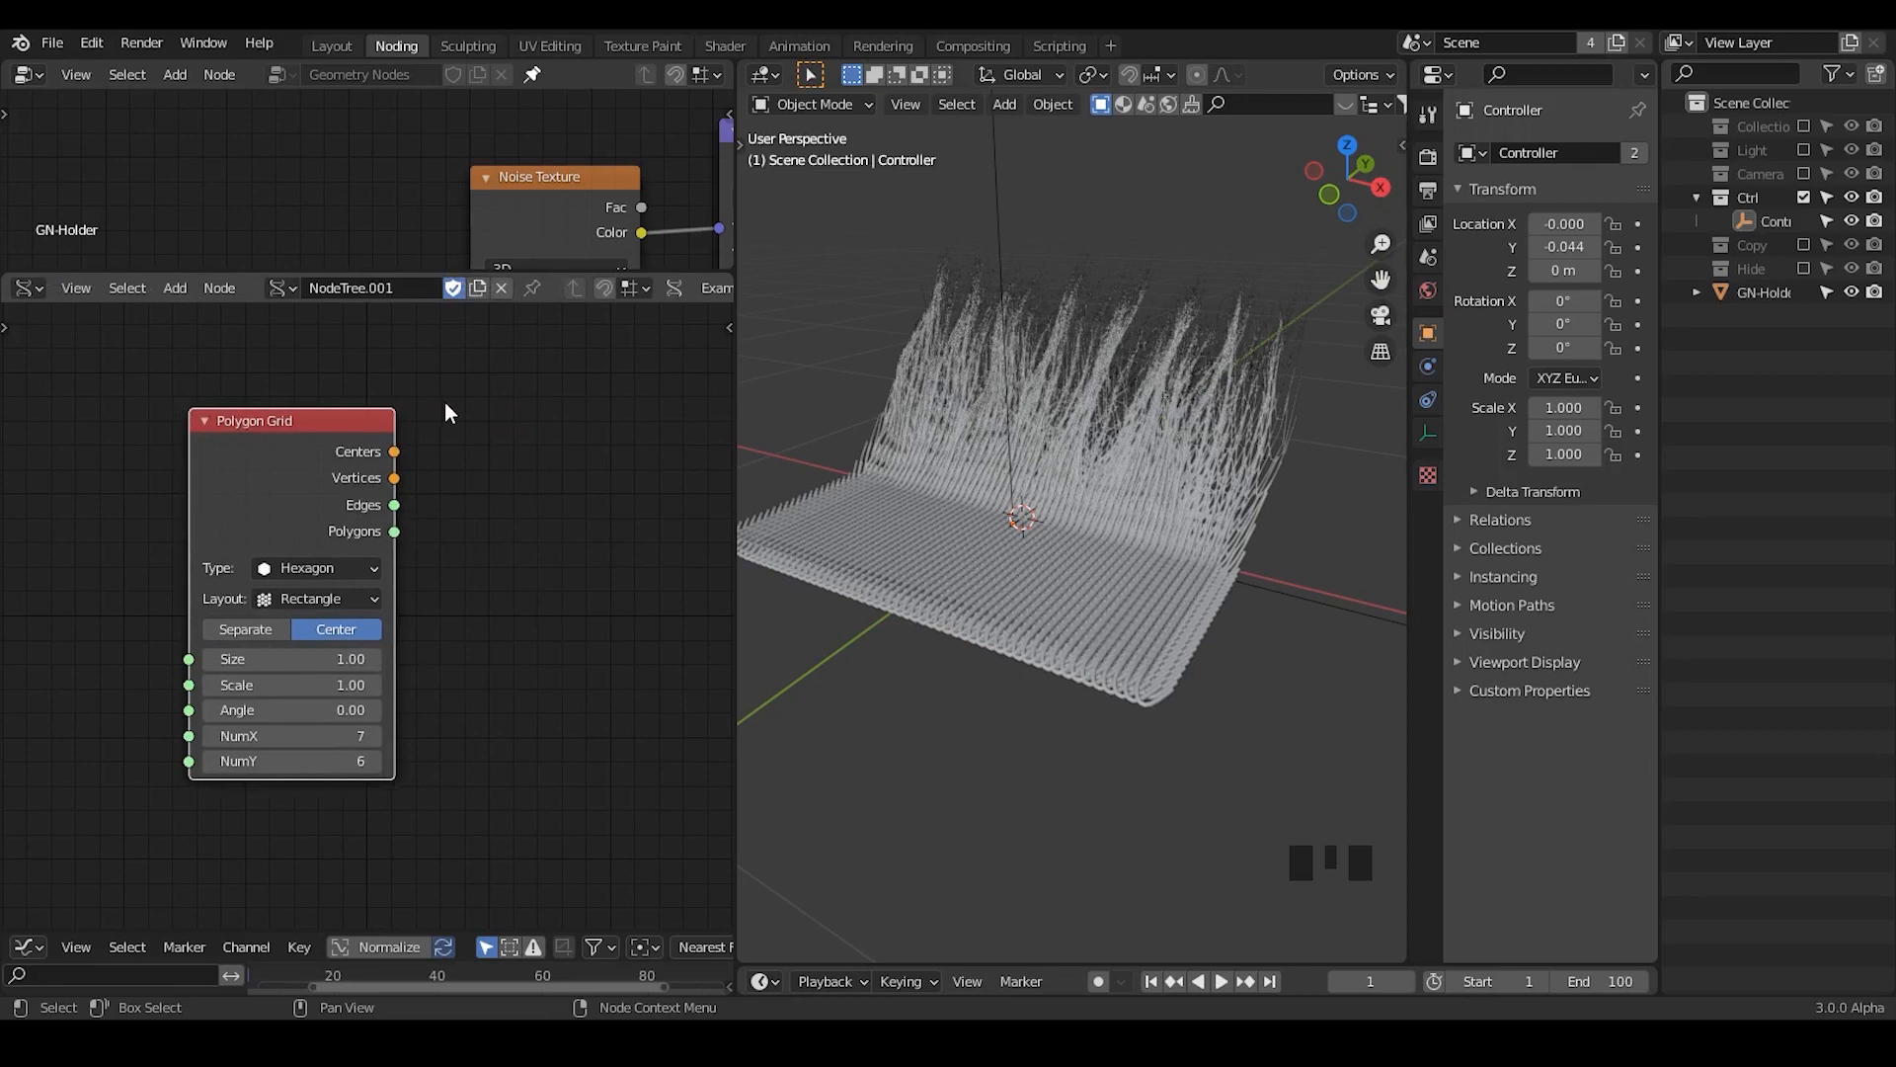
- Add a Mesh viewer node beside the Polygon Grid node
key(alt+space)
text(mesh)
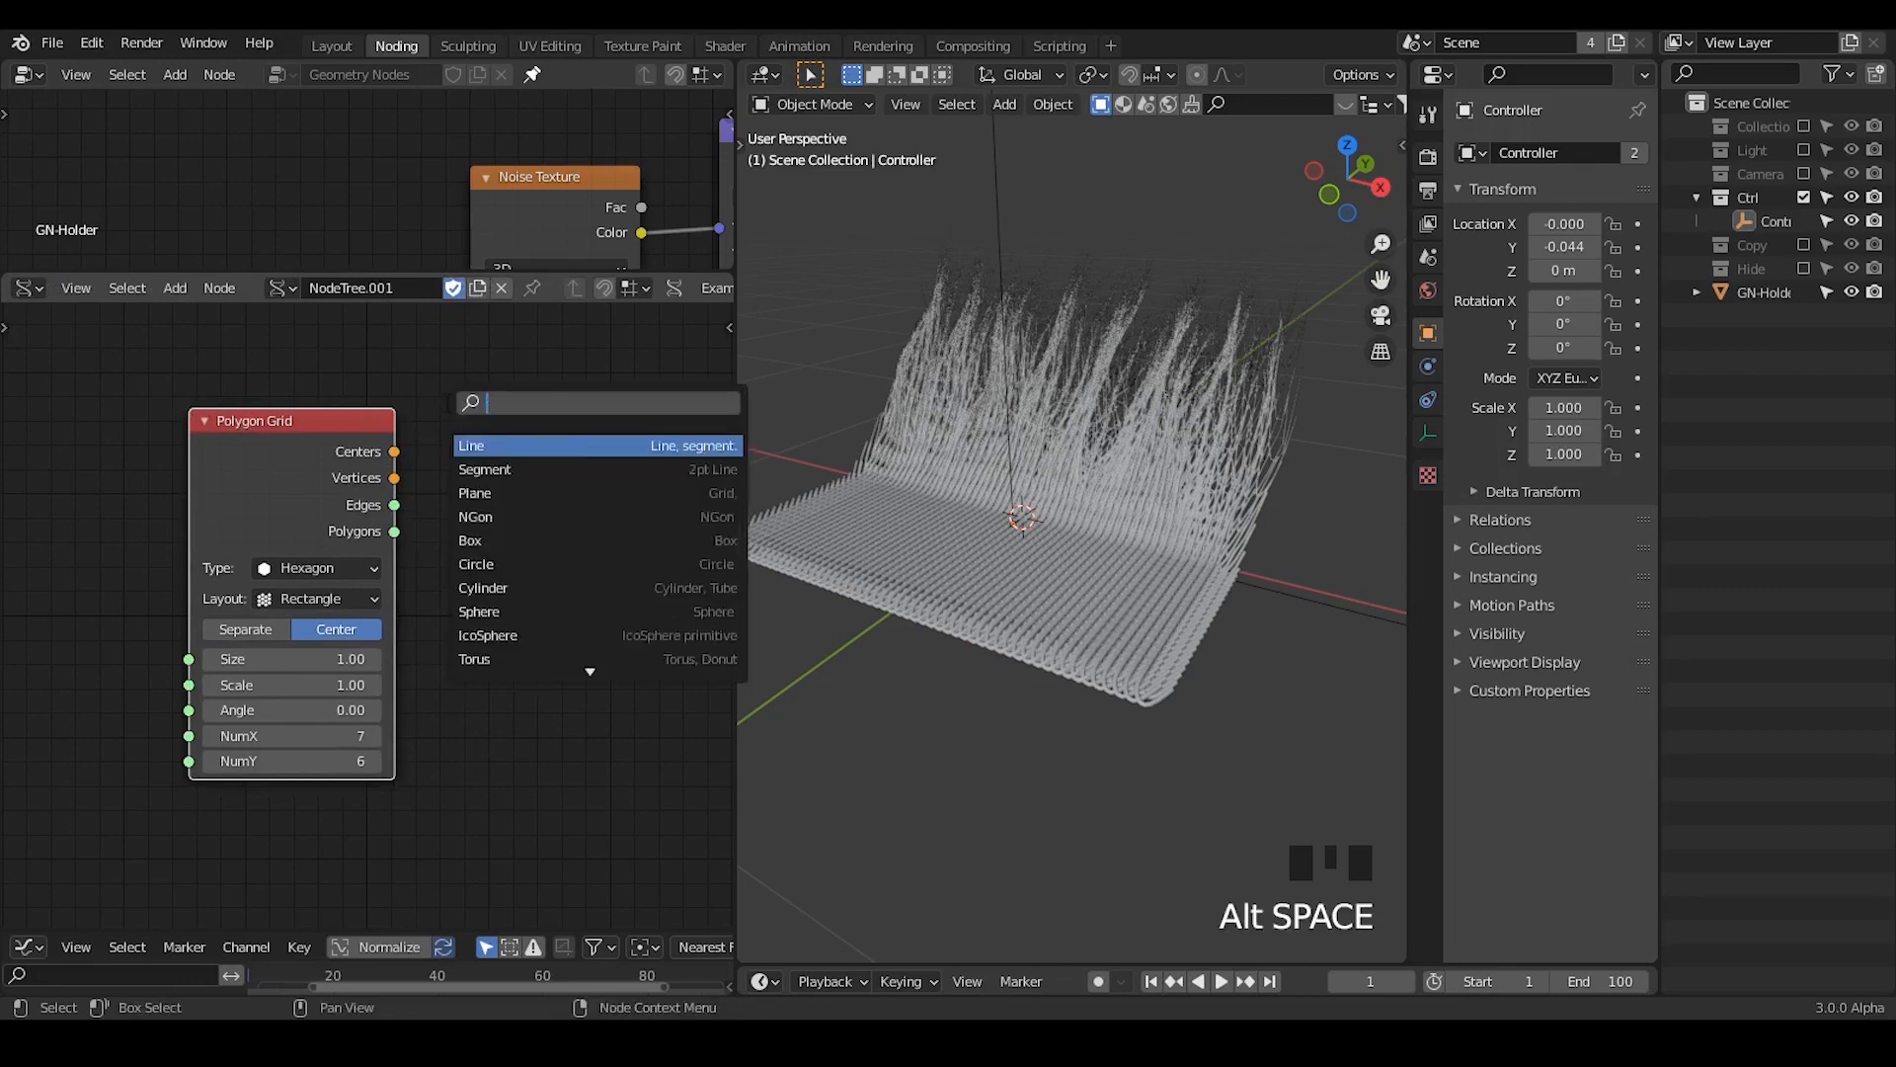
text( viewer)
key(Return)
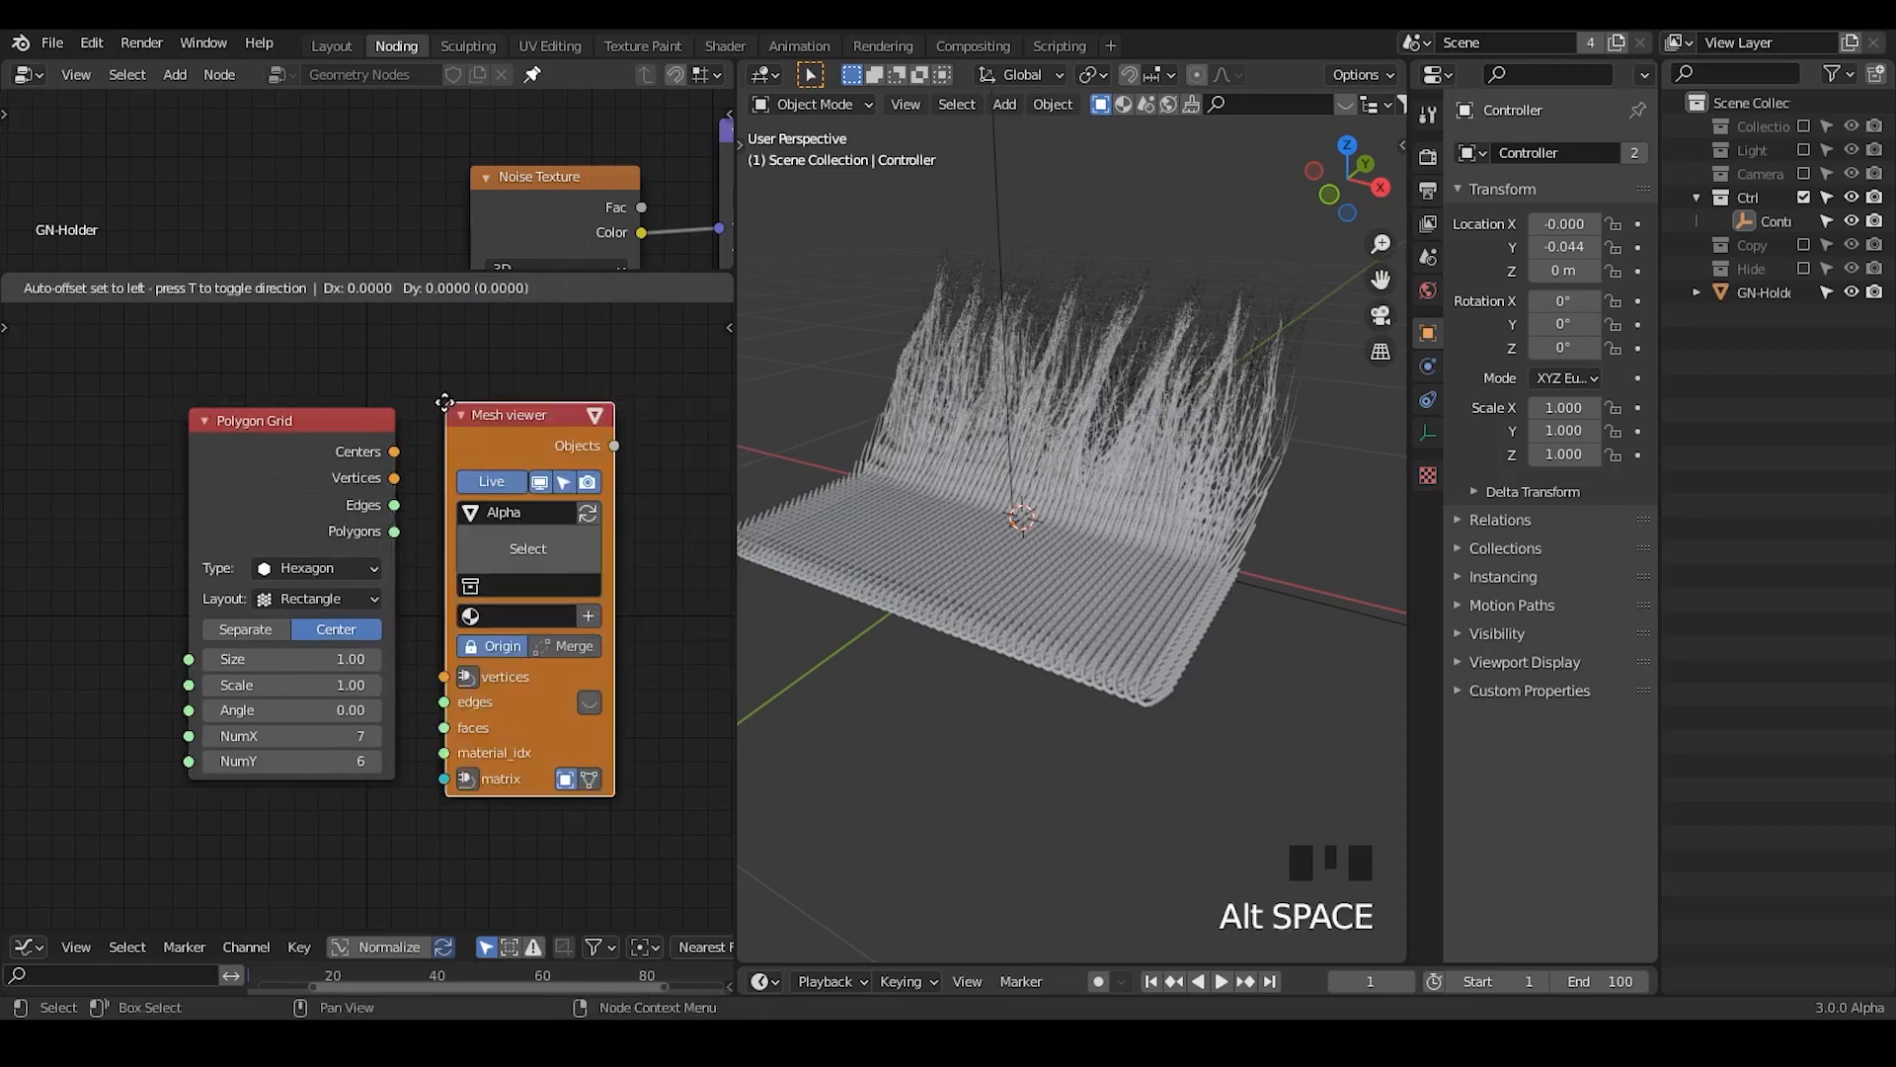
click(458, 406)
- Connect the Polygon Grid's Vertices, Edges and Polygons to the Mesh viewer and select the generated Alpha mesh in the viewport
drag(628, 333, 226, 545)
key(v)
click(391, 373)
drag(310, 448, 241, 543)
middle_drag(1076, 494, 1024, 211)
click(1175, 515)
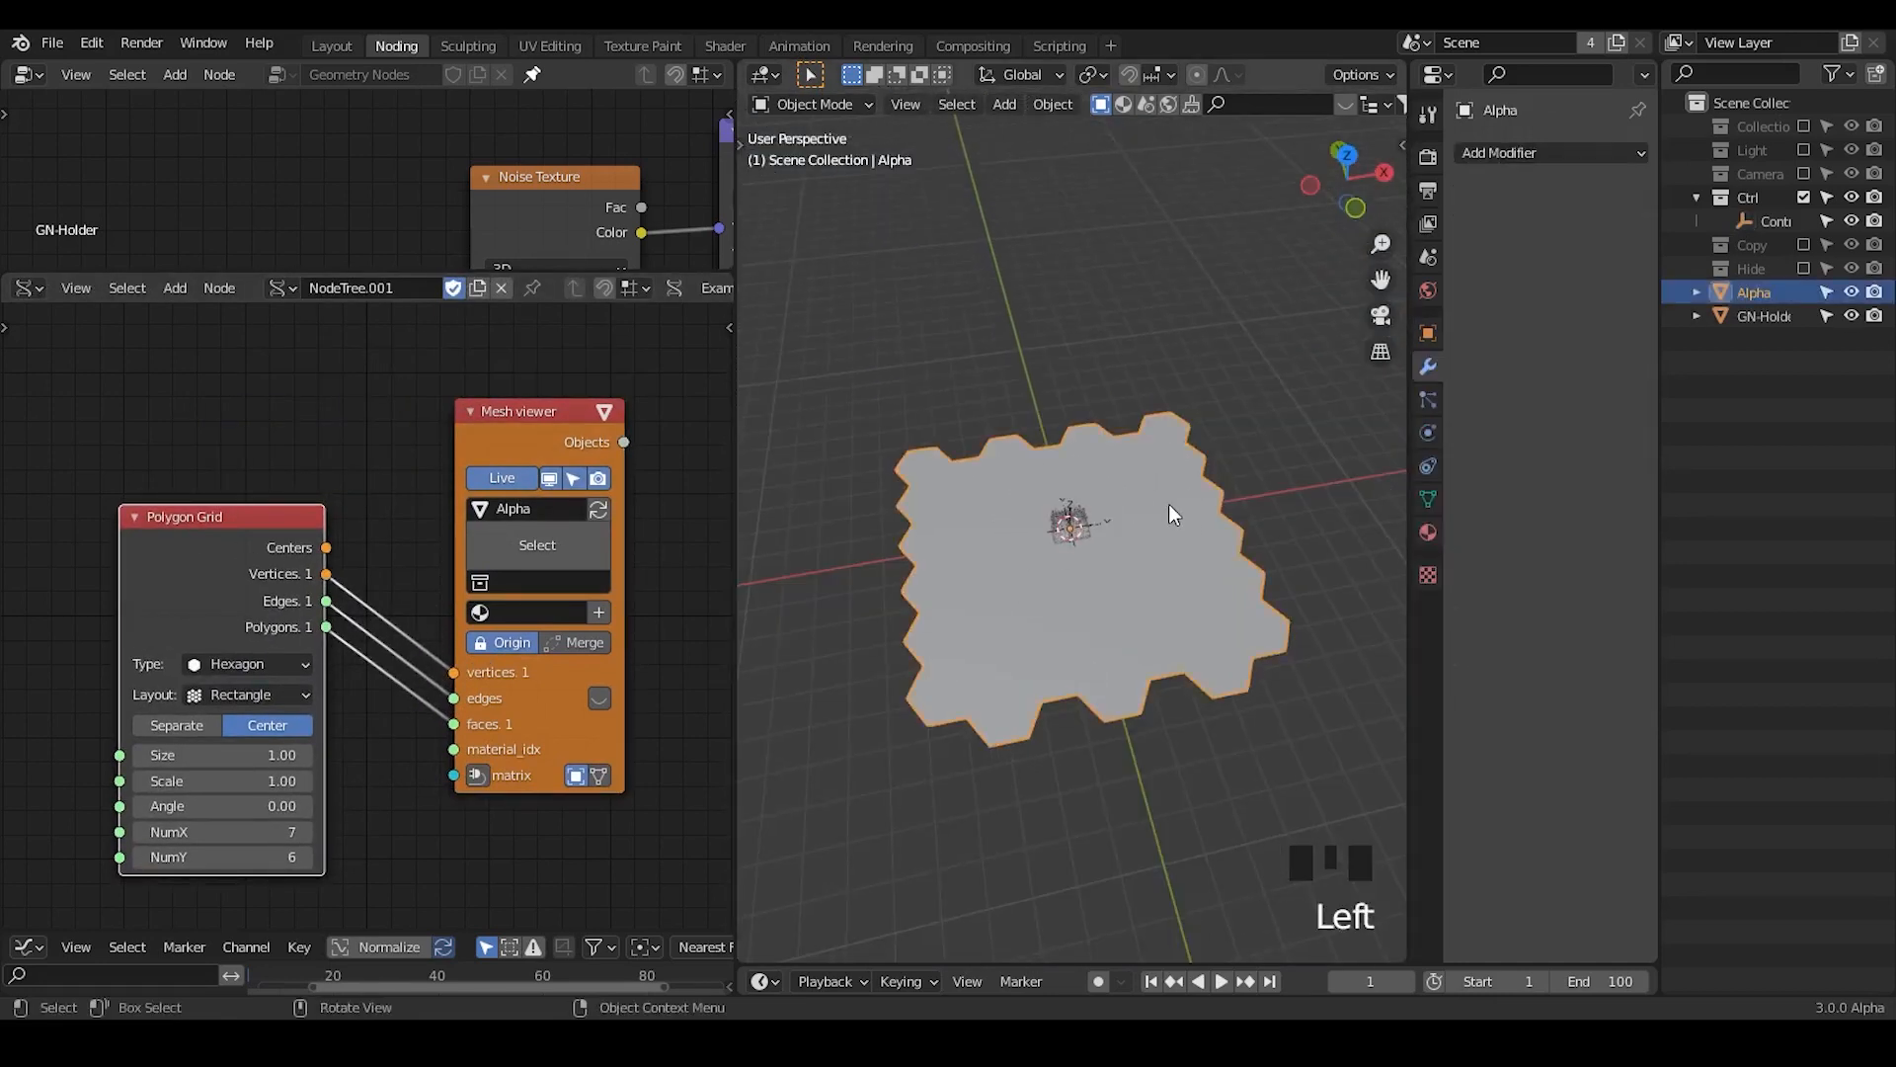
- Try a Scale of 0.5 on the Polygon Grid node and return it to 1
middle_drag(286, 619, 401, 592)
click(401, 592)
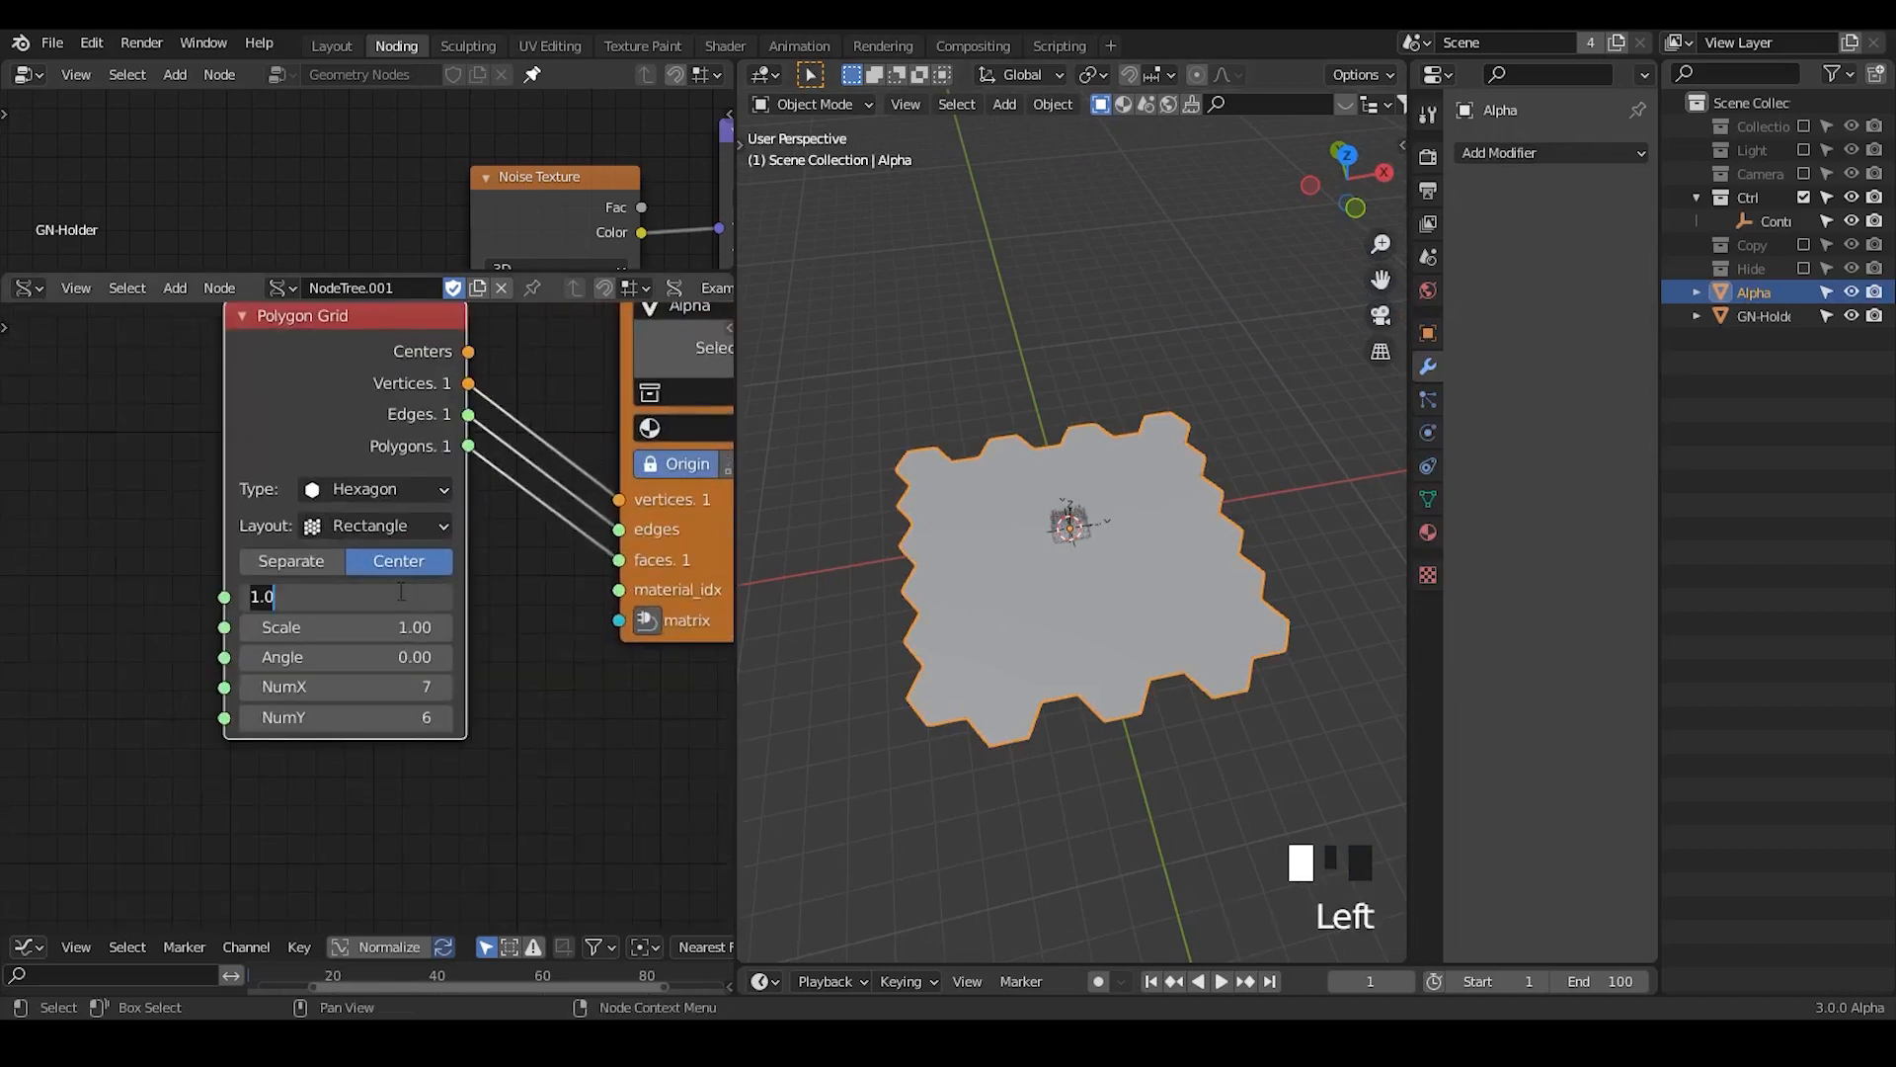
key(Escape)
click(374, 624)
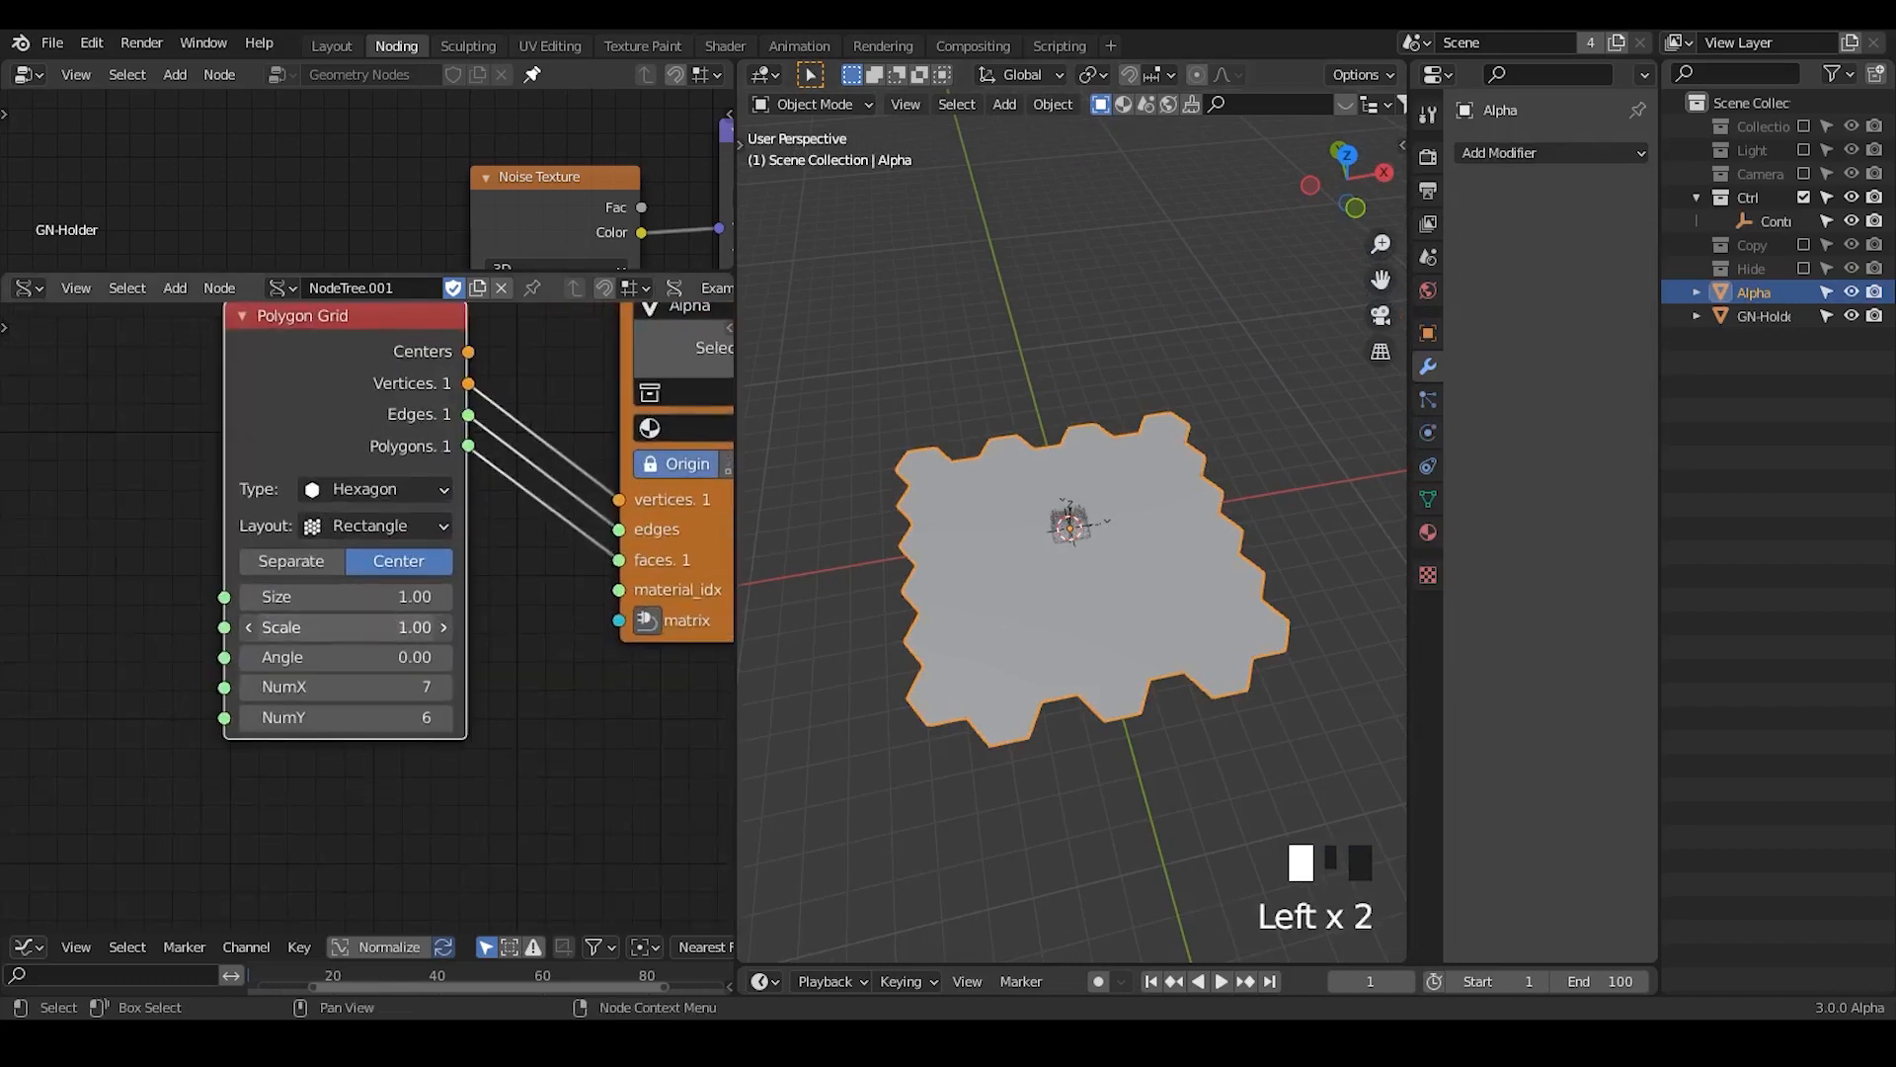
text(0.5)
key(Return)
click(374, 624)
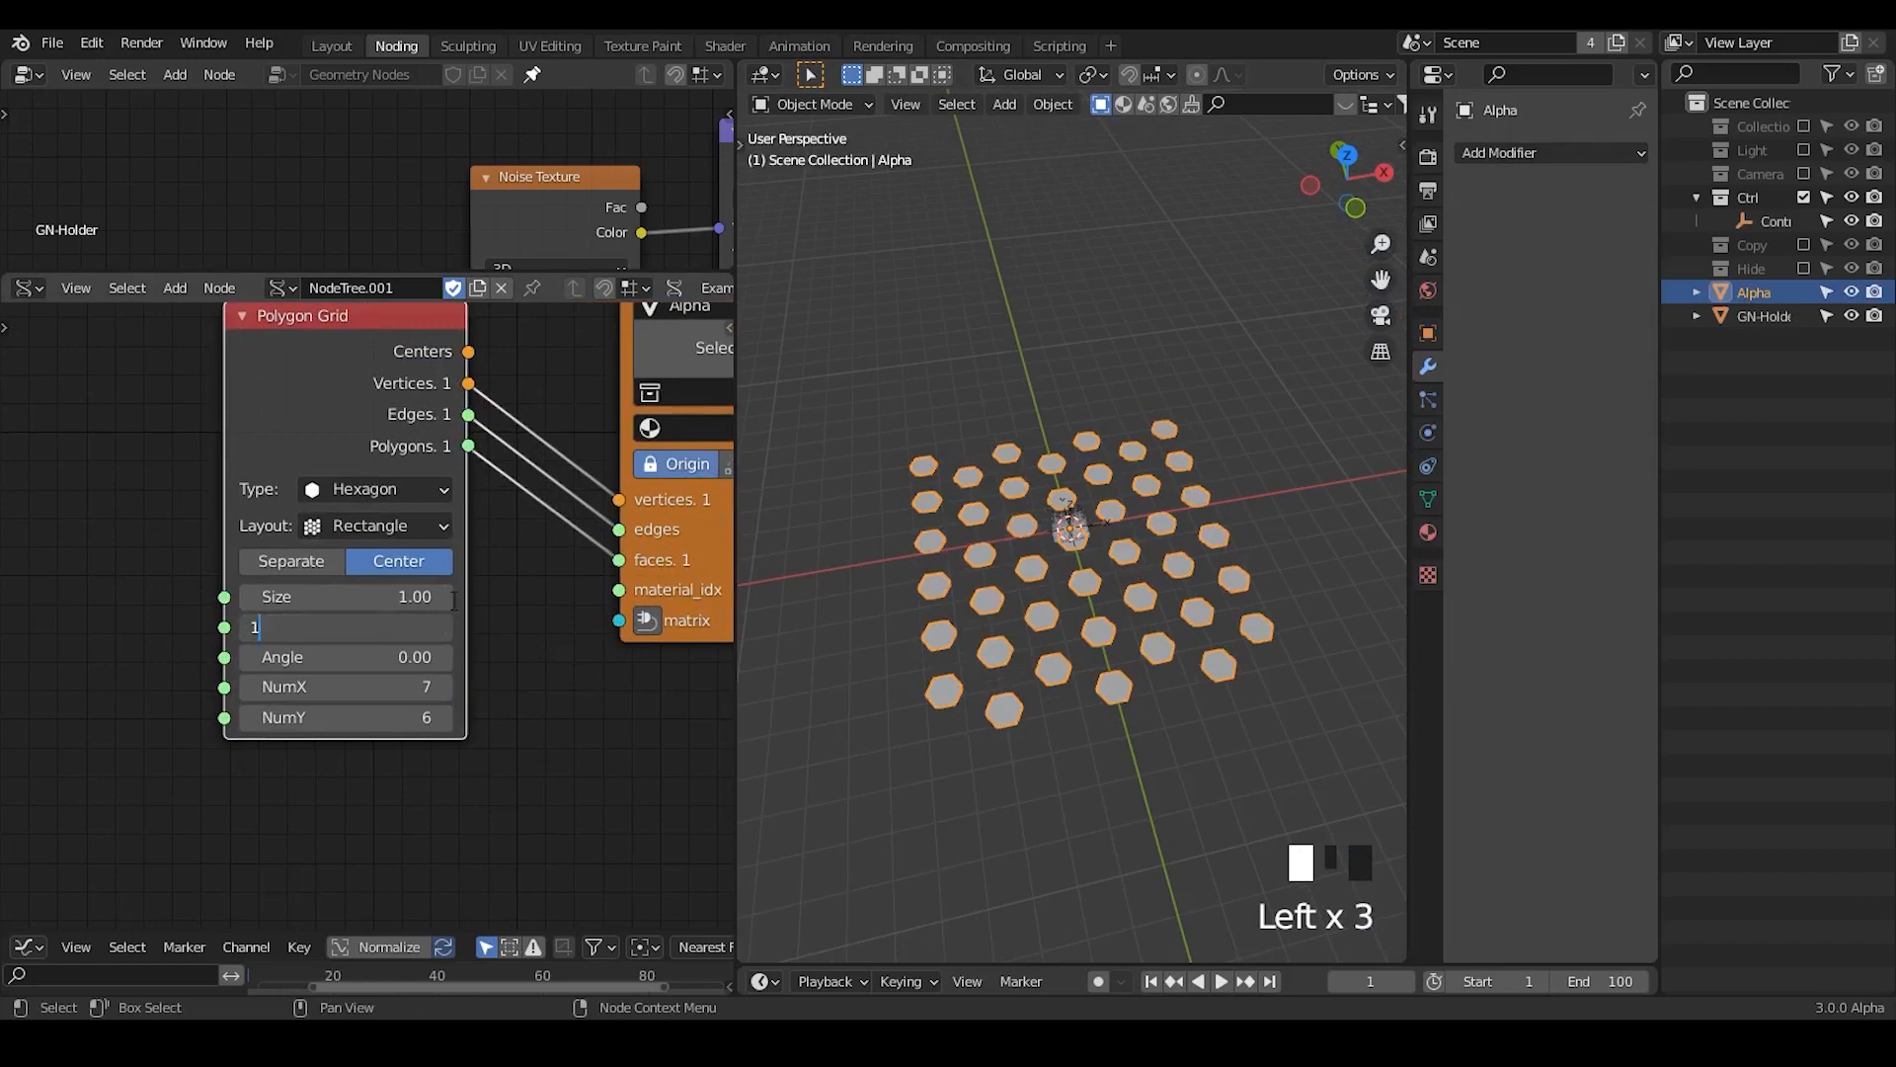
text(1)
key(Return)
- Reduce the Polygon Grid's Size to 0.15 and on to 0.05, and set NumX to 19 and NumY to 15
click(383, 593)
text(0.15)
key(Return)
ctrl+middle_drag(1213, 539, 1179, 440)
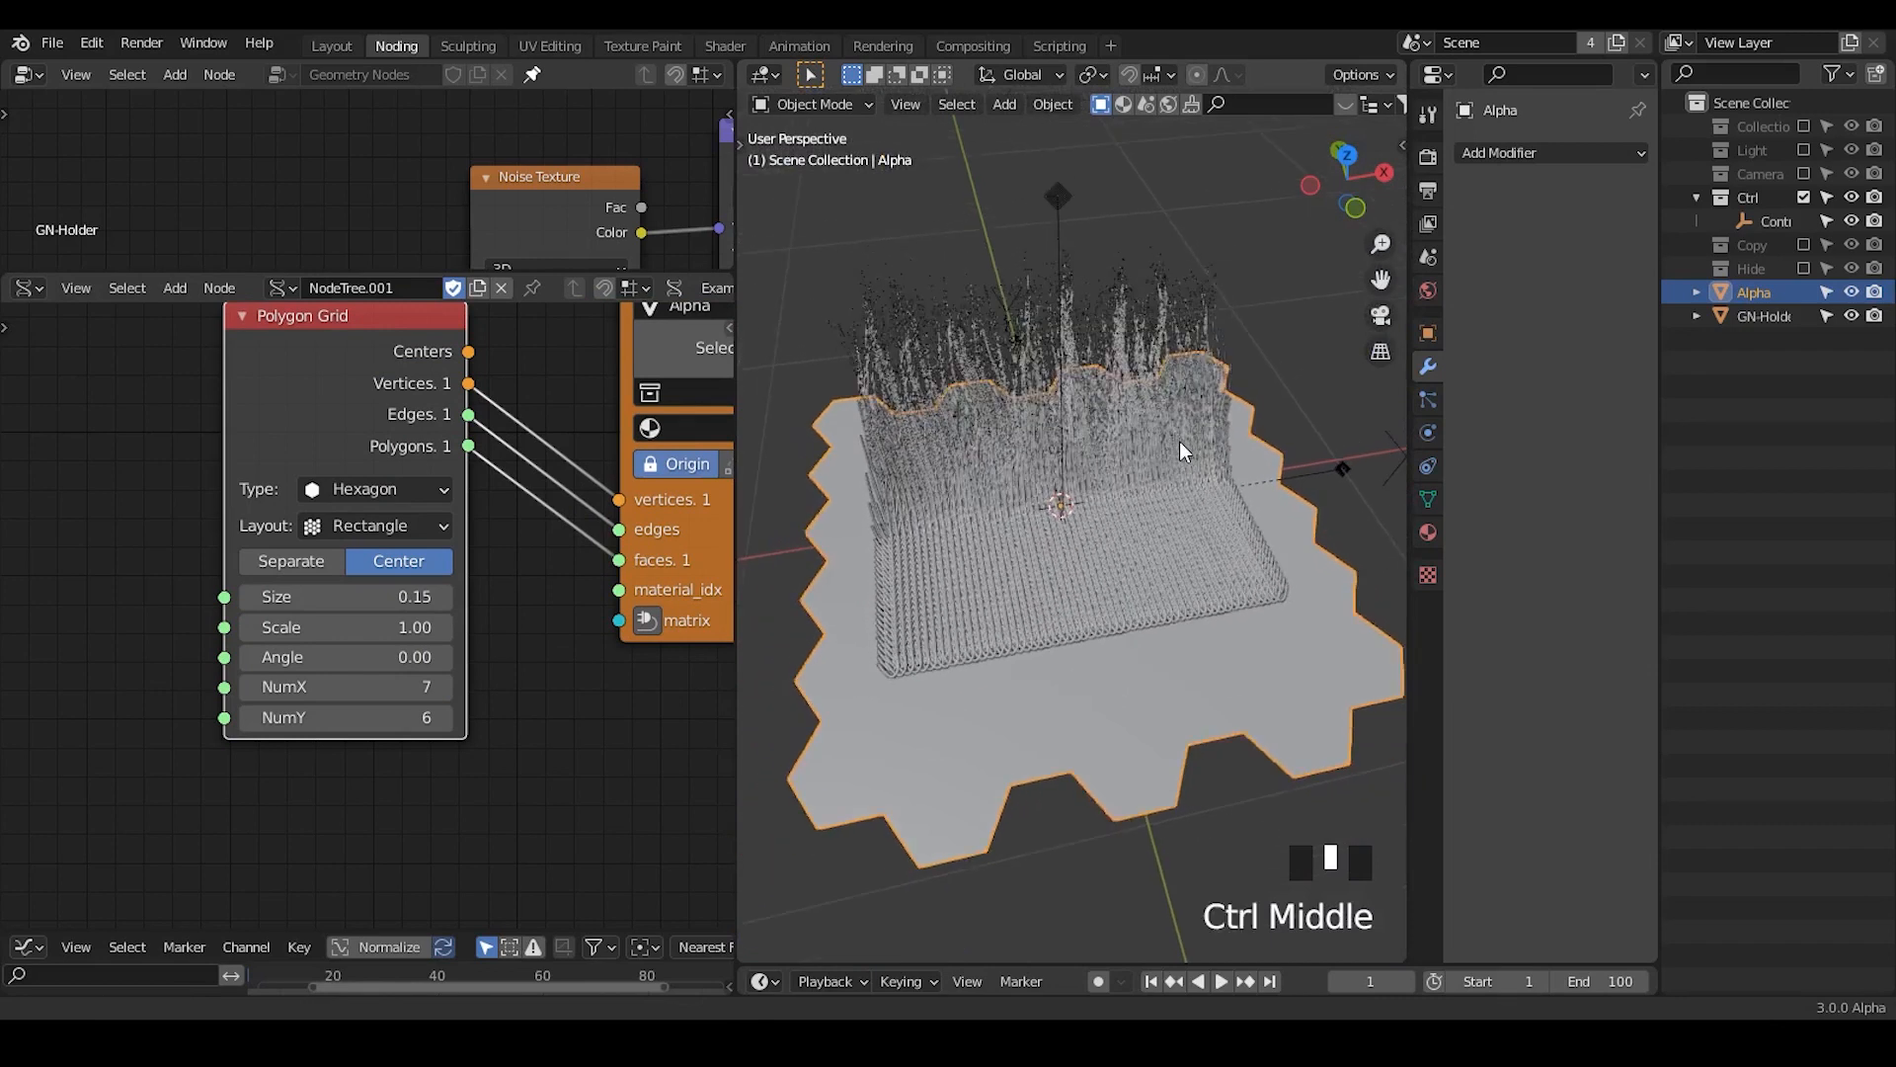
click(398, 599)
key(Return)
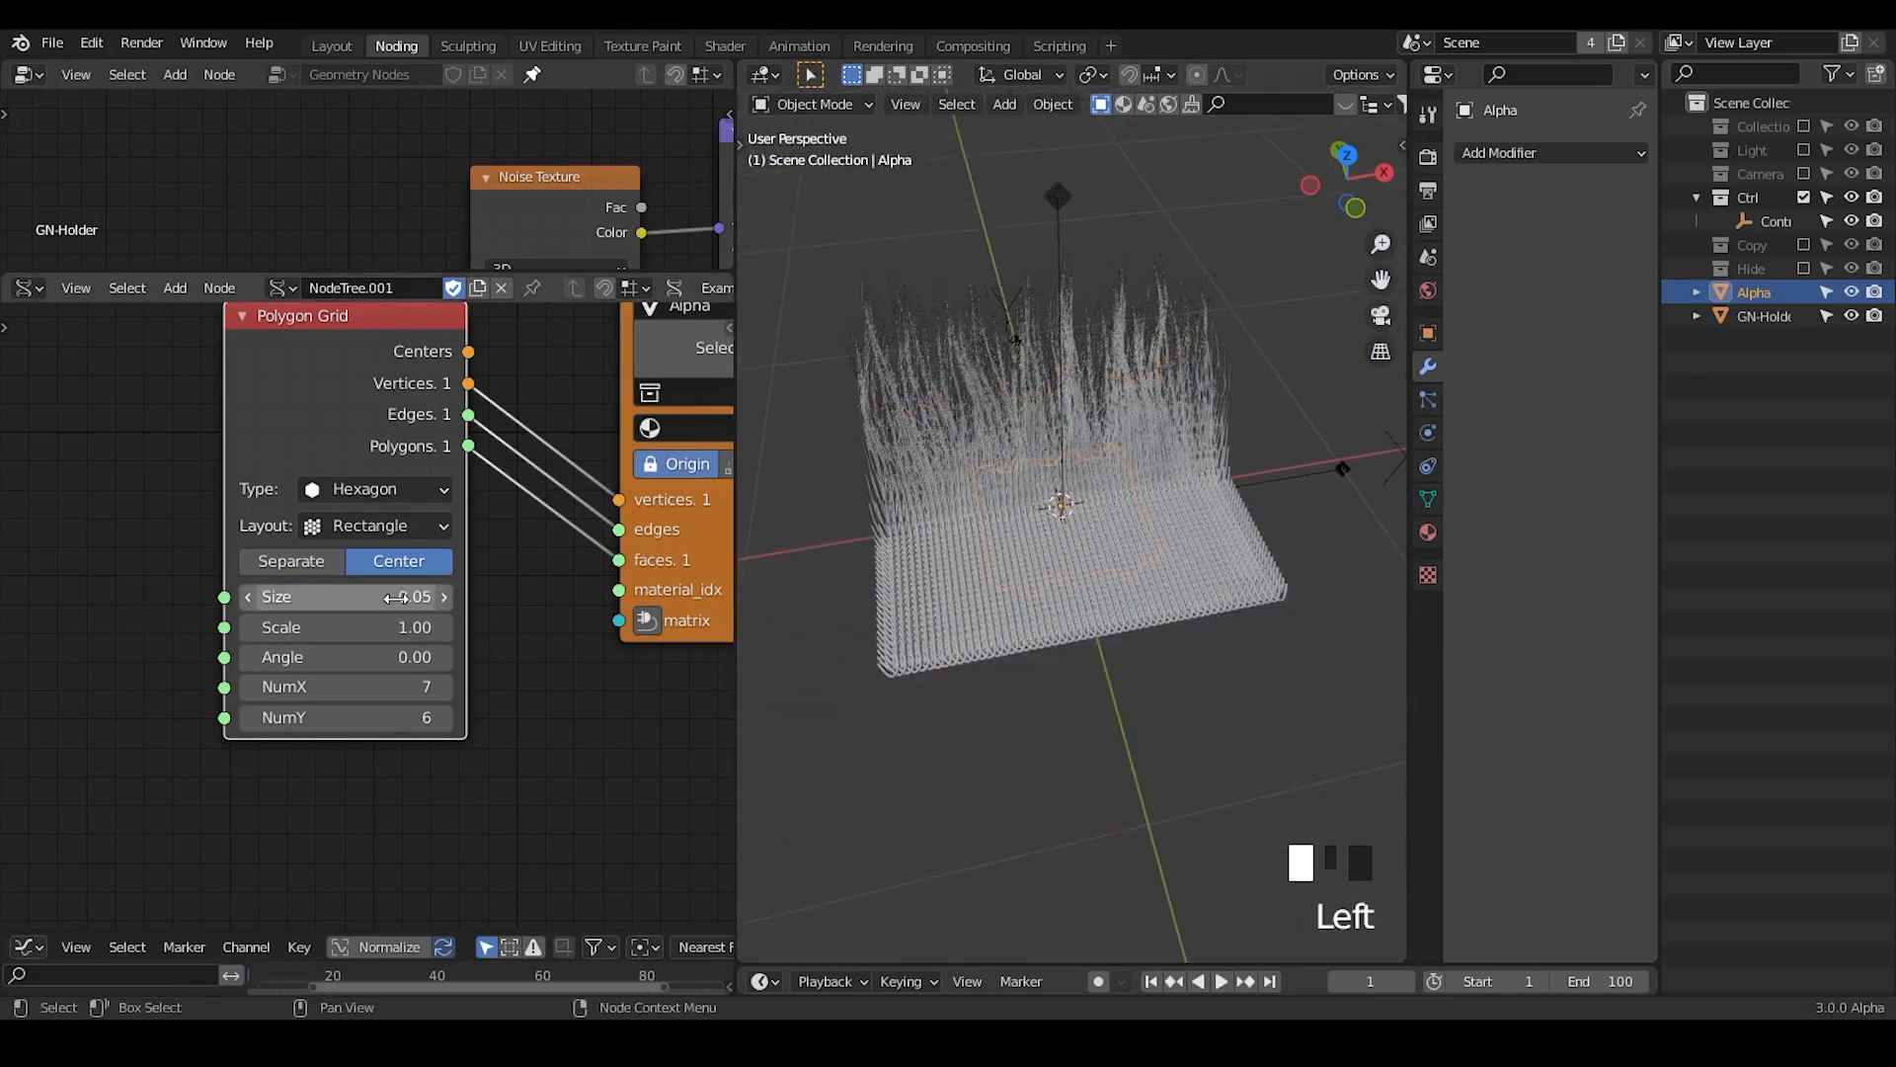
drag(345, 686, 408, 719)
middle_drag(469, 622, 280, 825)
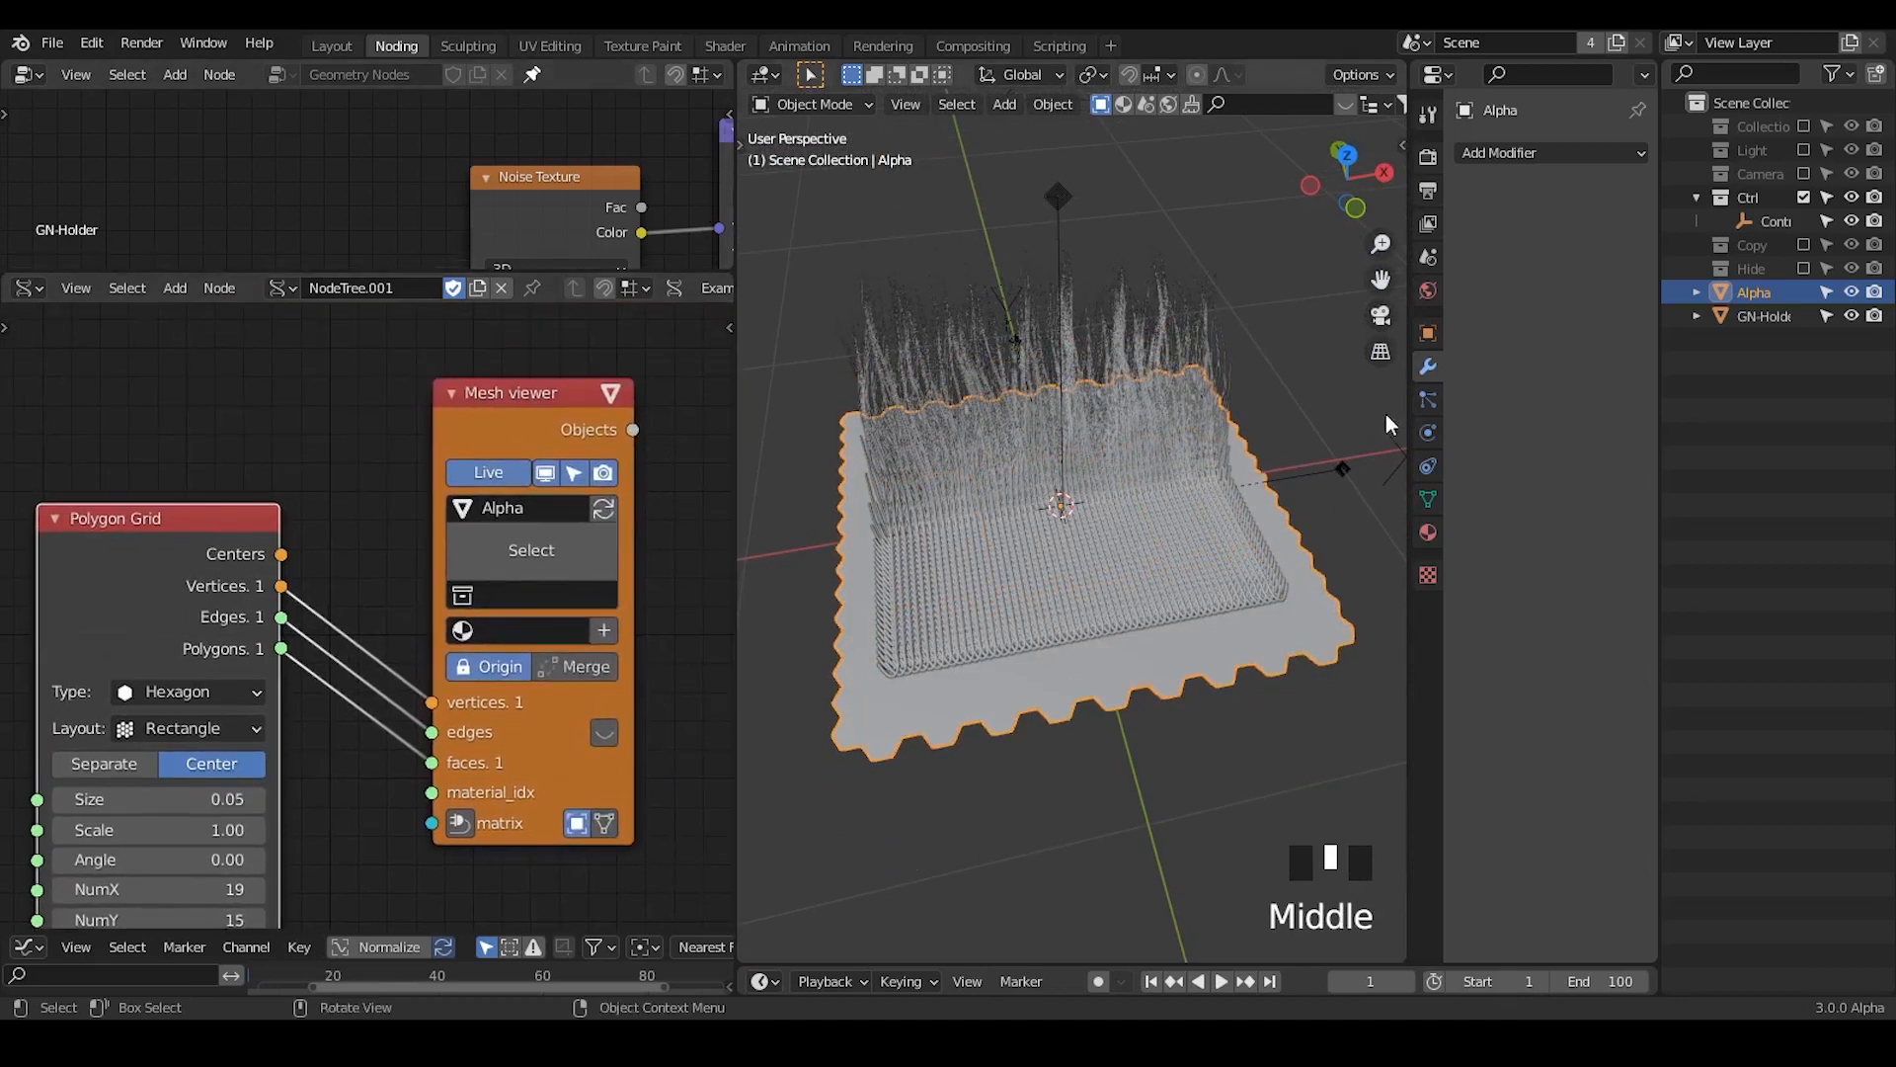
- Add a Geometry Nodes modifier to the Alpha hexagon grid and assign it the existing Geometry Nodes tree
click(1756, 323)
click(1260, 621)
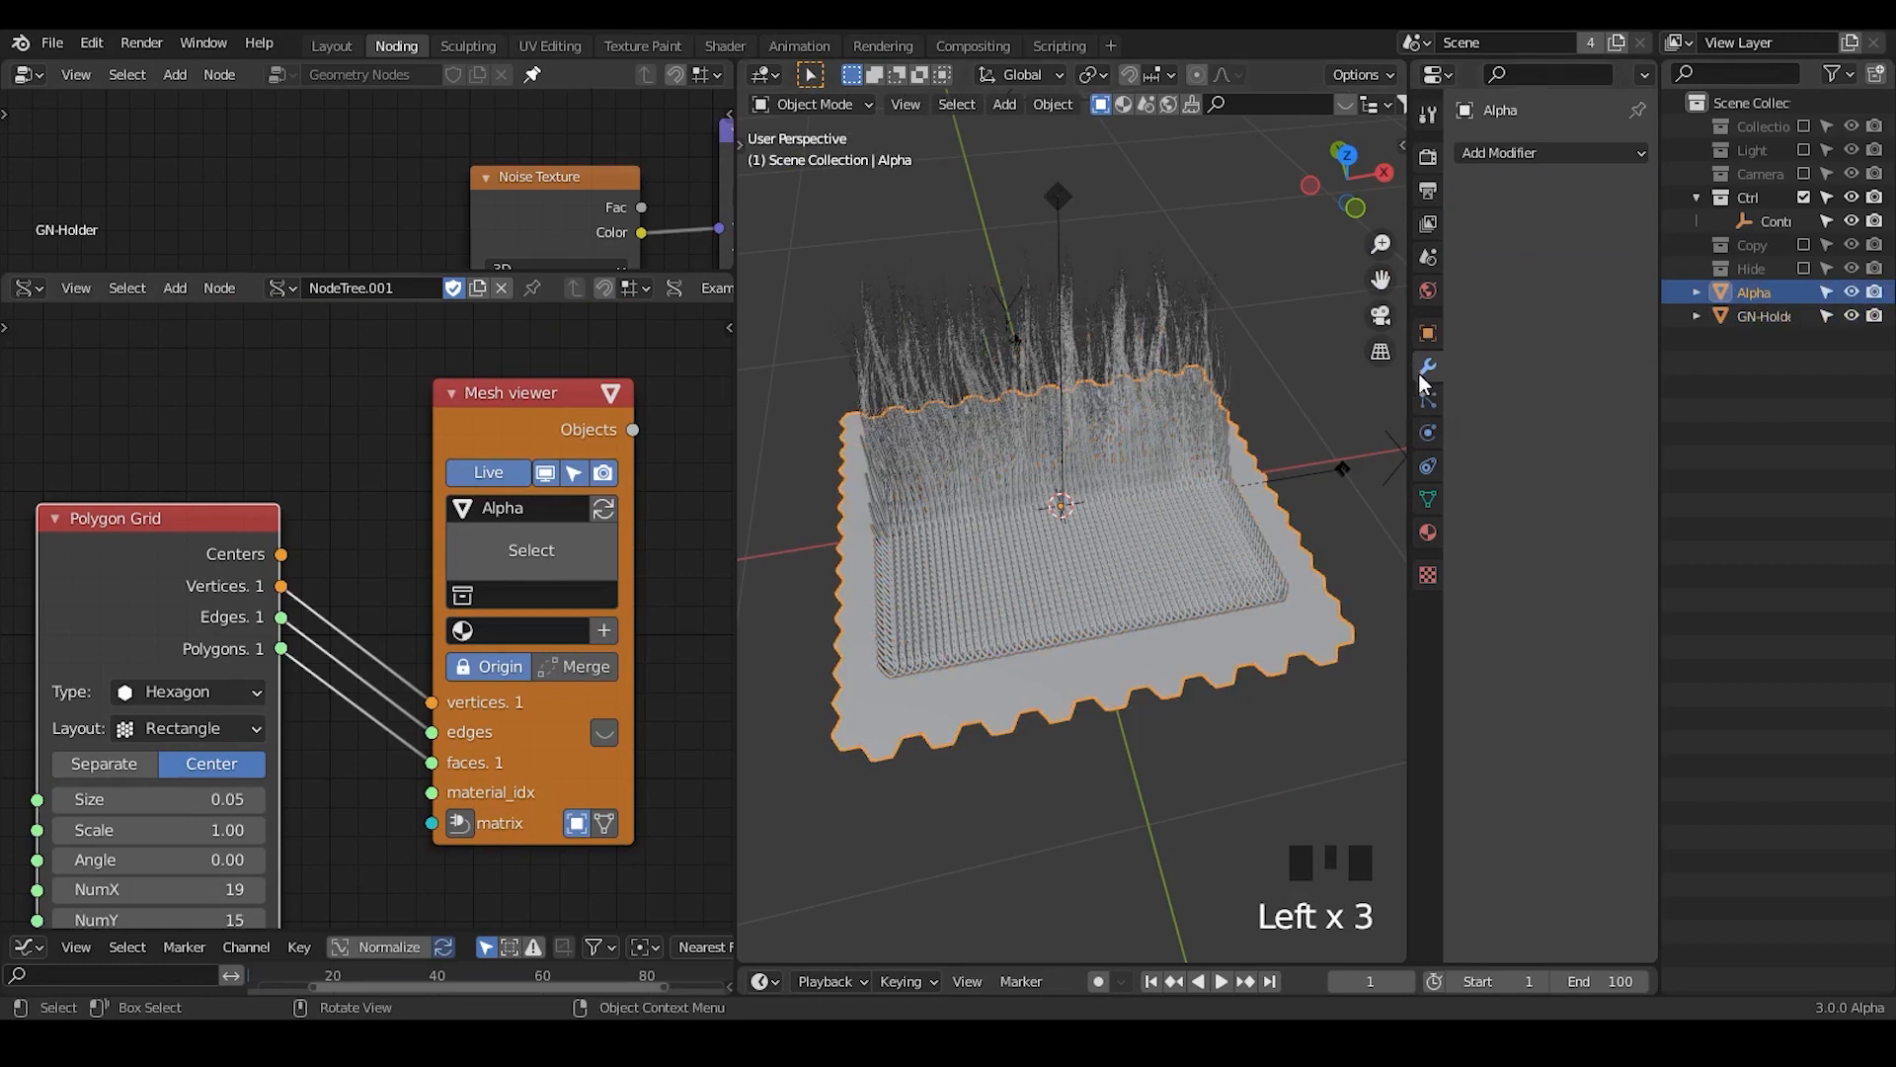
click(1503, 153)
drag(1297, 274, 1200, 375)
click(1475, 228)
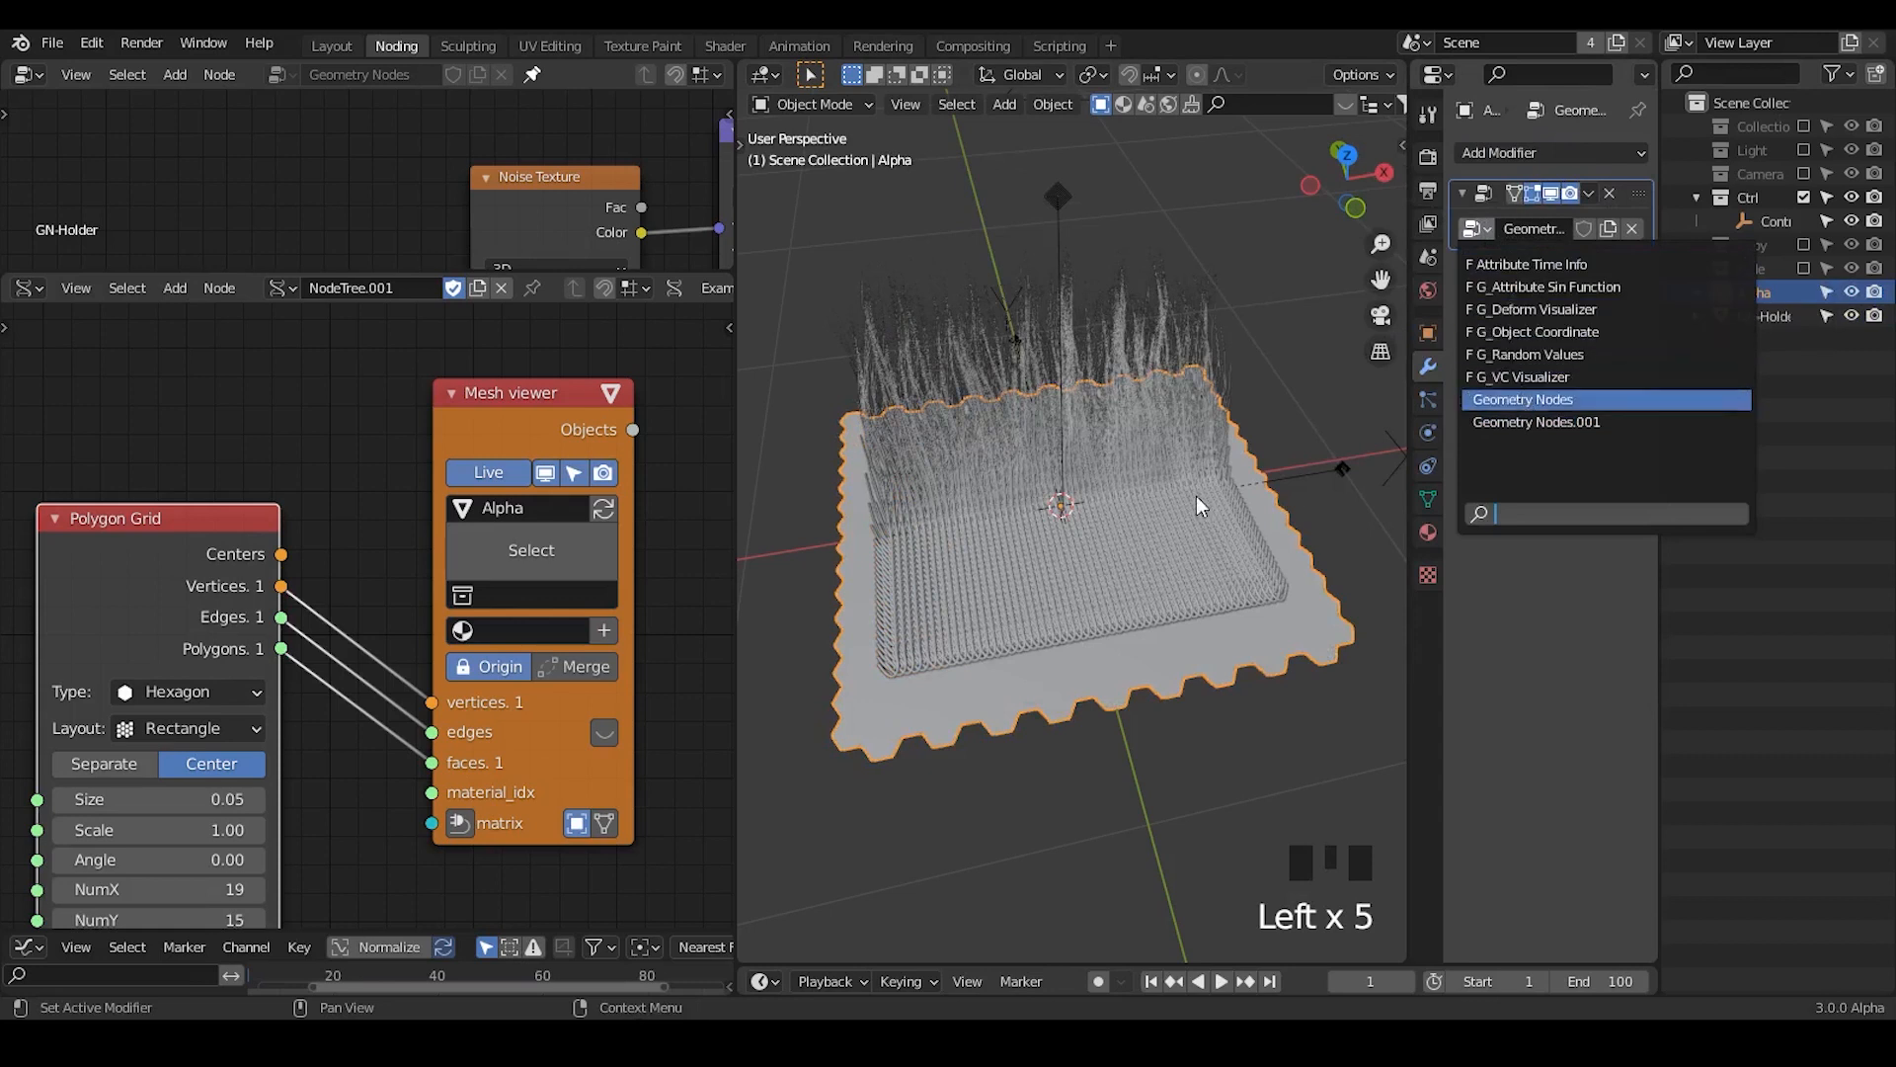
middle_drag(1206, 590, 1373, 434)
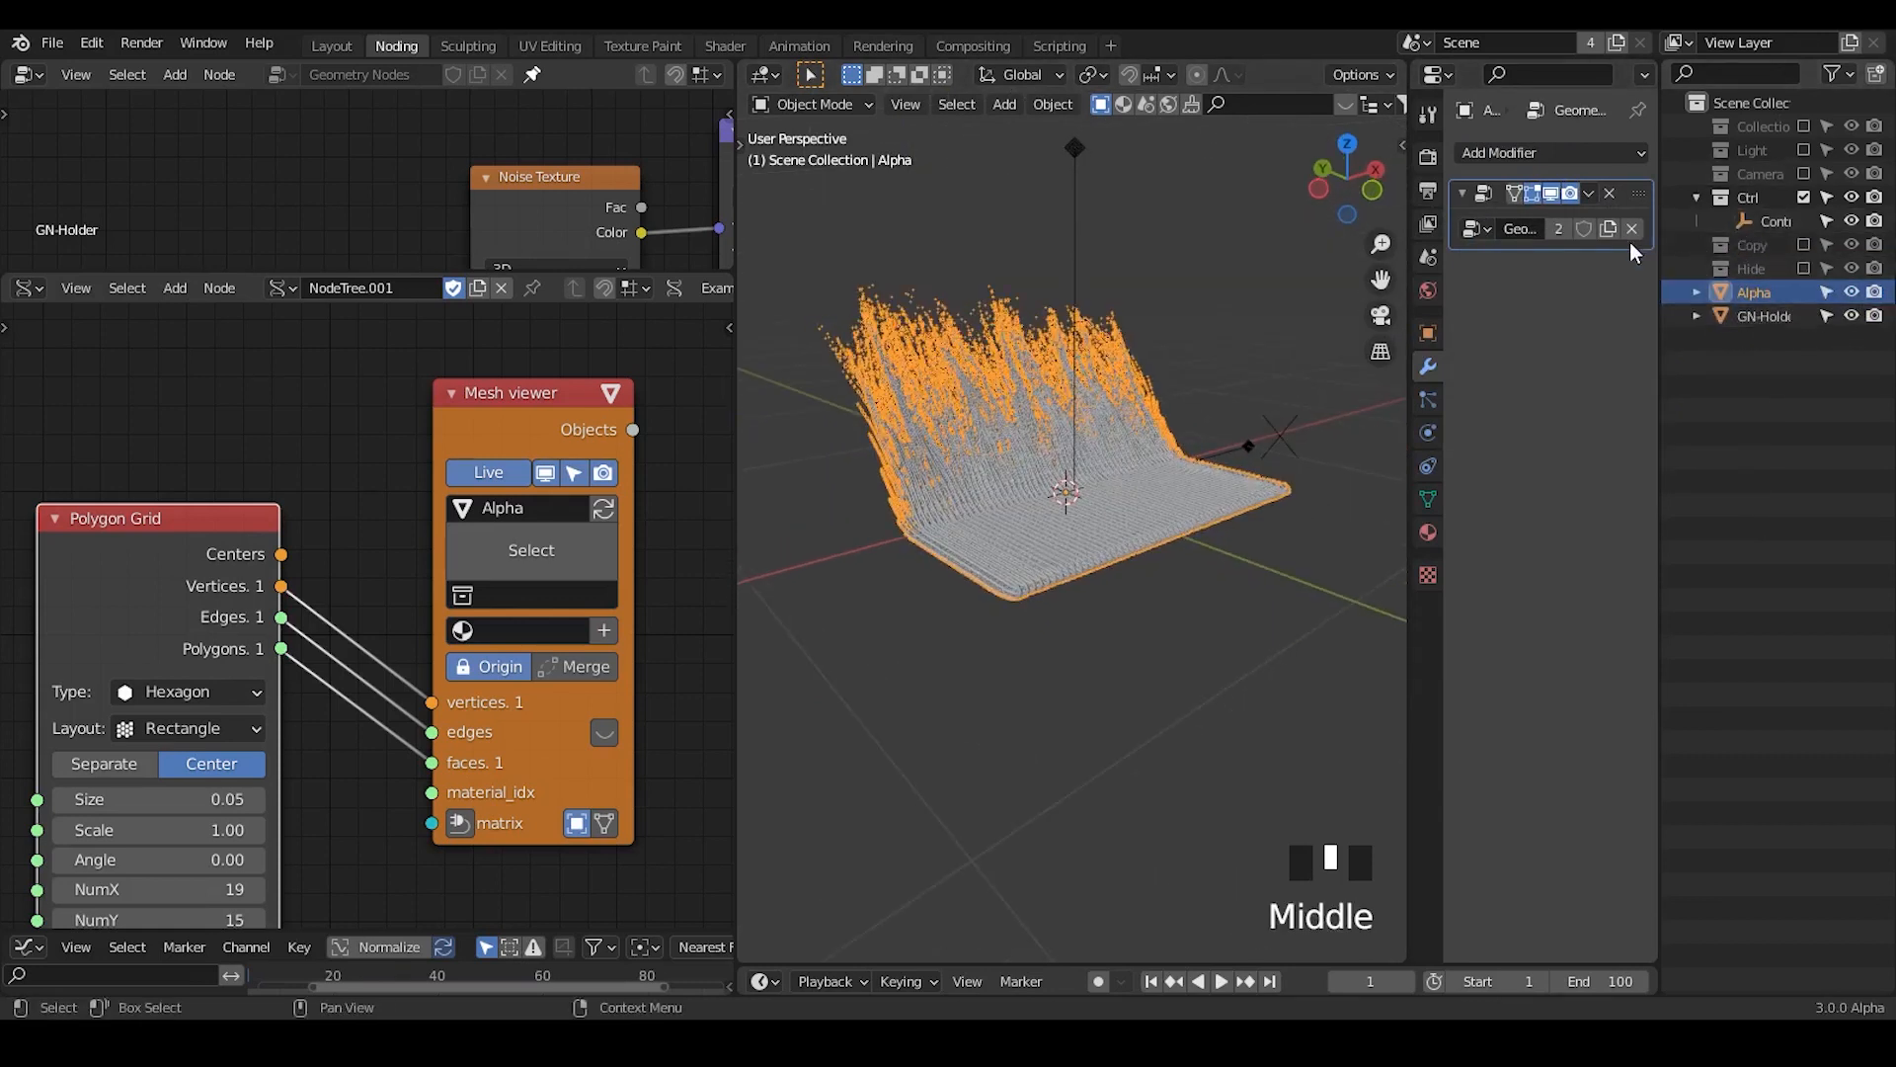
- Toggle the geometry nodes modifier's viewport display off and on for Alpha and GN-Holder to compare them, ending with Alpha selected
click(1553, 192)
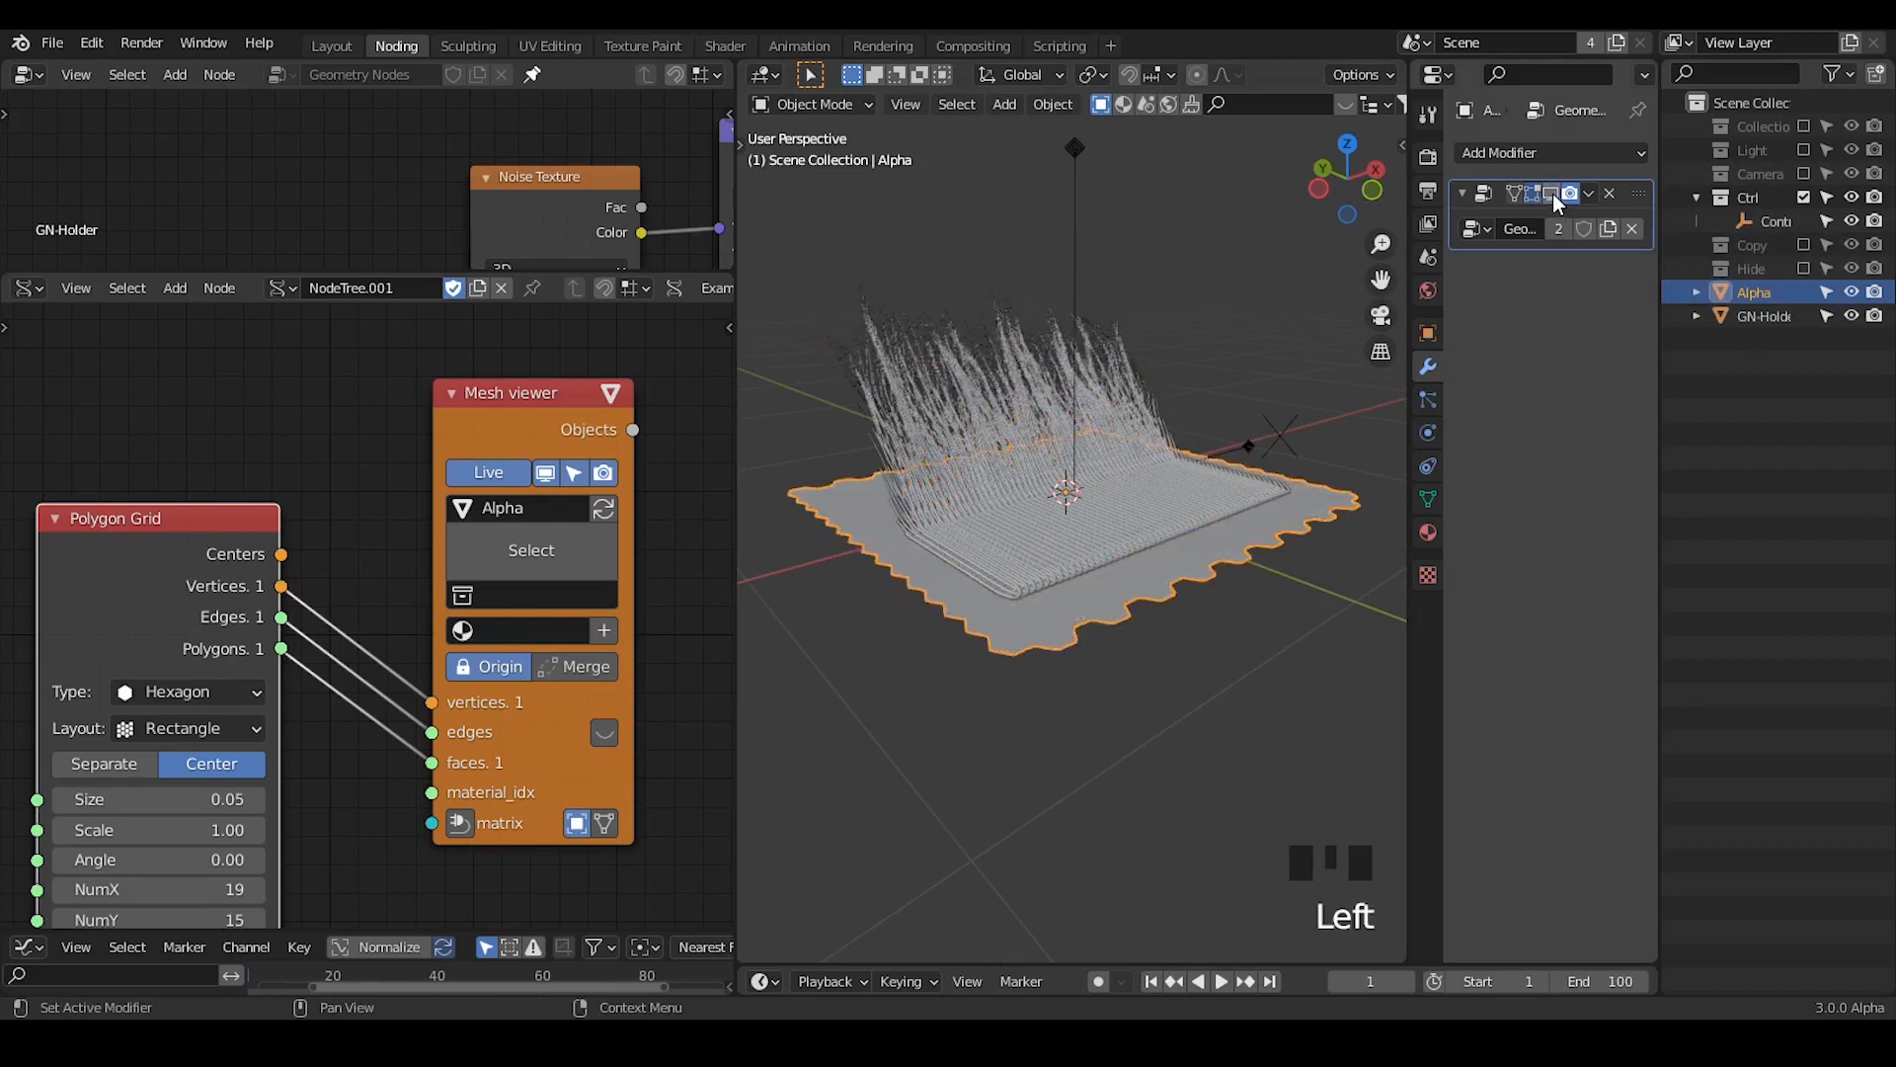
click(1552, 192)
click(1752, 322)
click(1550, 193)
click(1558, 191)
click(1736, 292)
middle_drag(1086, 484, 1046, 375)
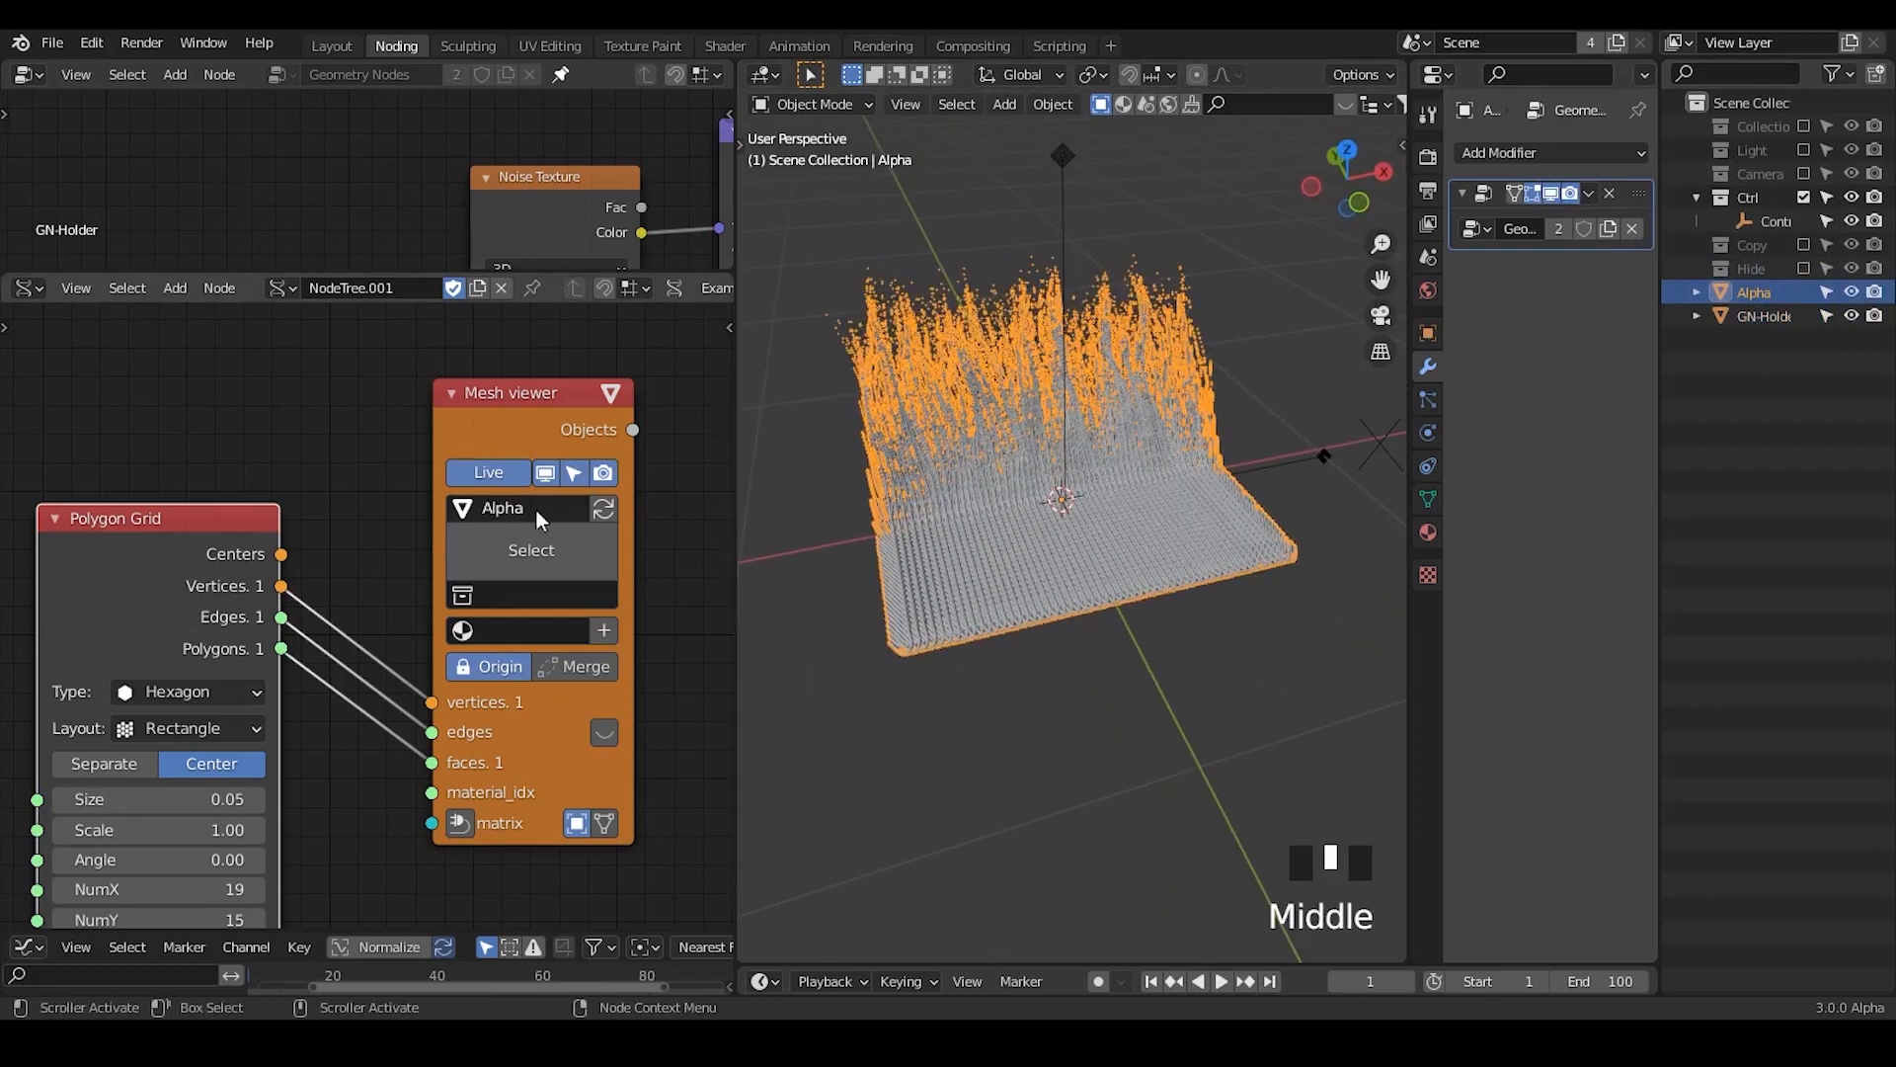
- Enlarge the geometry node editor and connect the Group Input's Geometry to the Point Instance node in place of the Grid's output
middle_drag(1019, 484, 1135, 484)
drag(524, 277, 514, 479)
middle_drag(336, 434, 504, 284)
drag(153, 279, 116, 222)
click(471, 172)
drag(491, 167, 518, 130)
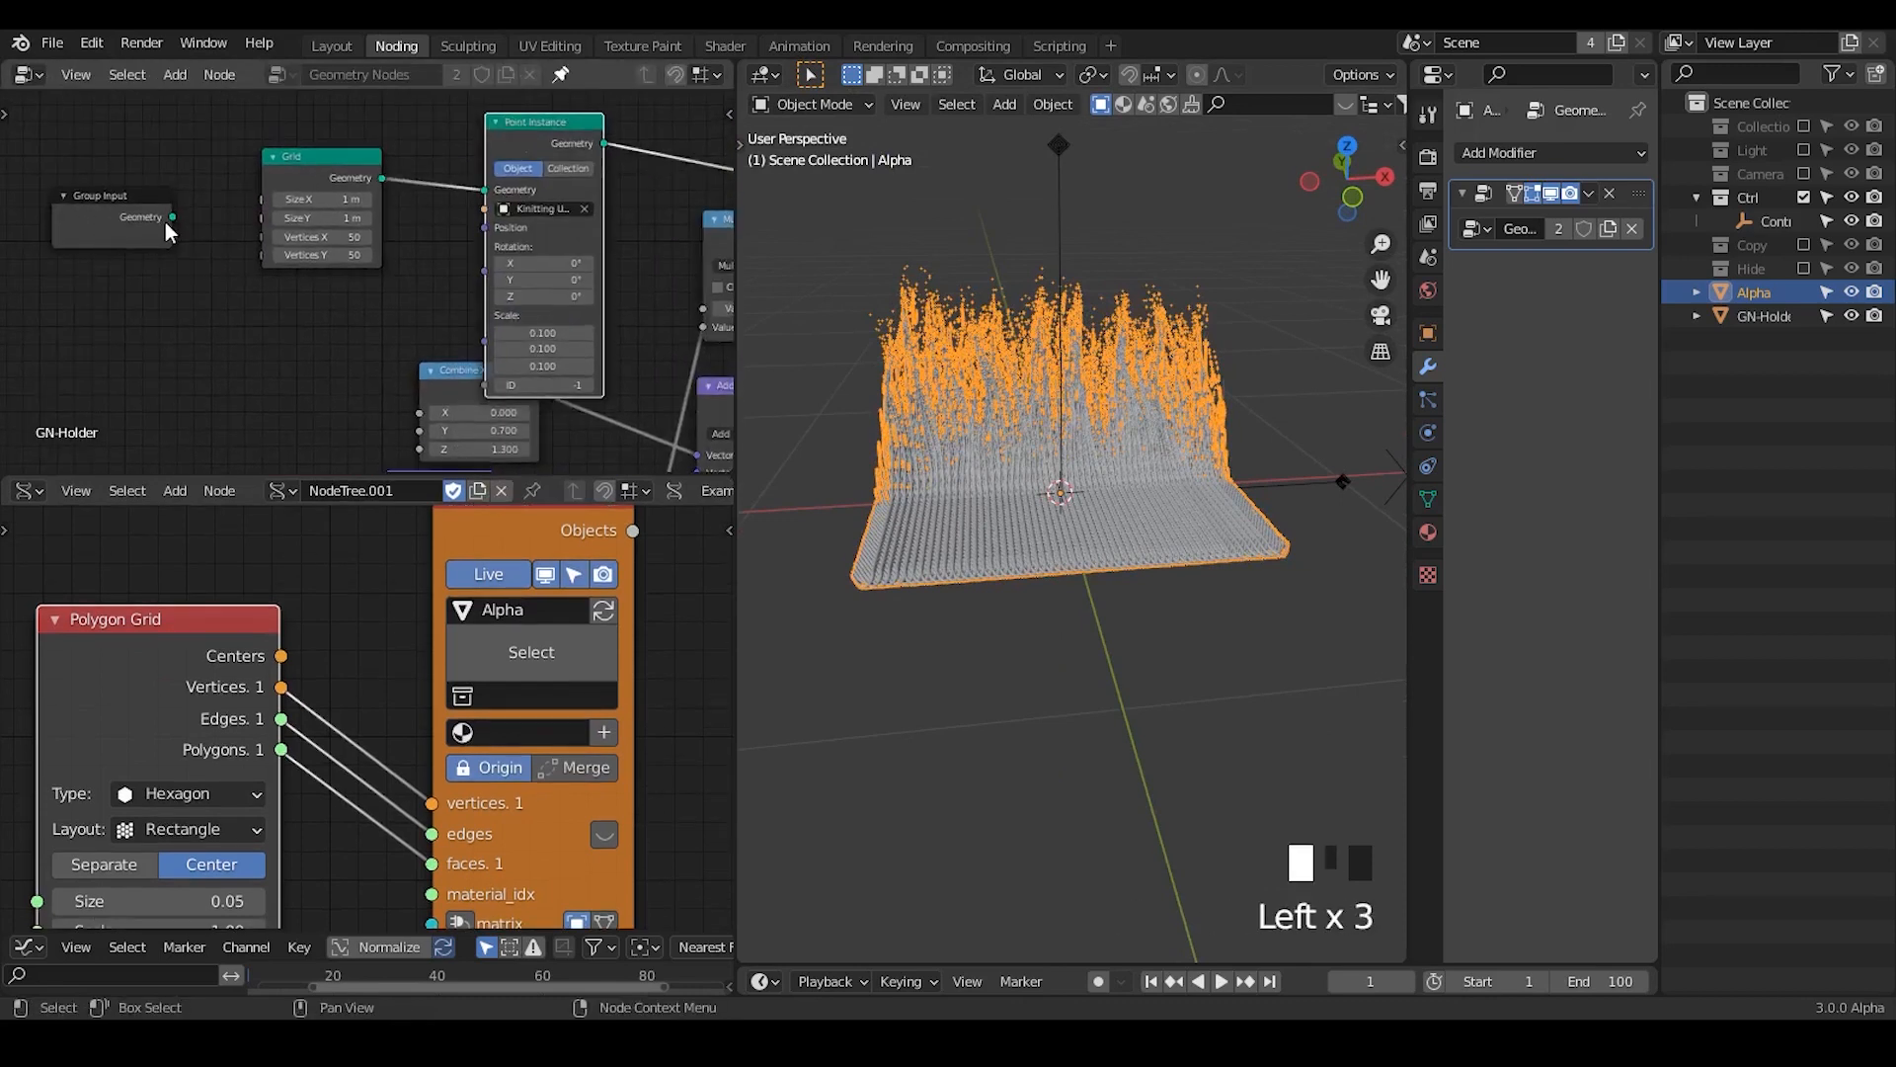
drag(178, 223, 484, 190)
- Select the Controller and move it along the global Y axis to about 1.04 m
middle_drag(1012, 350, 1116, 461)
click(956, 226)
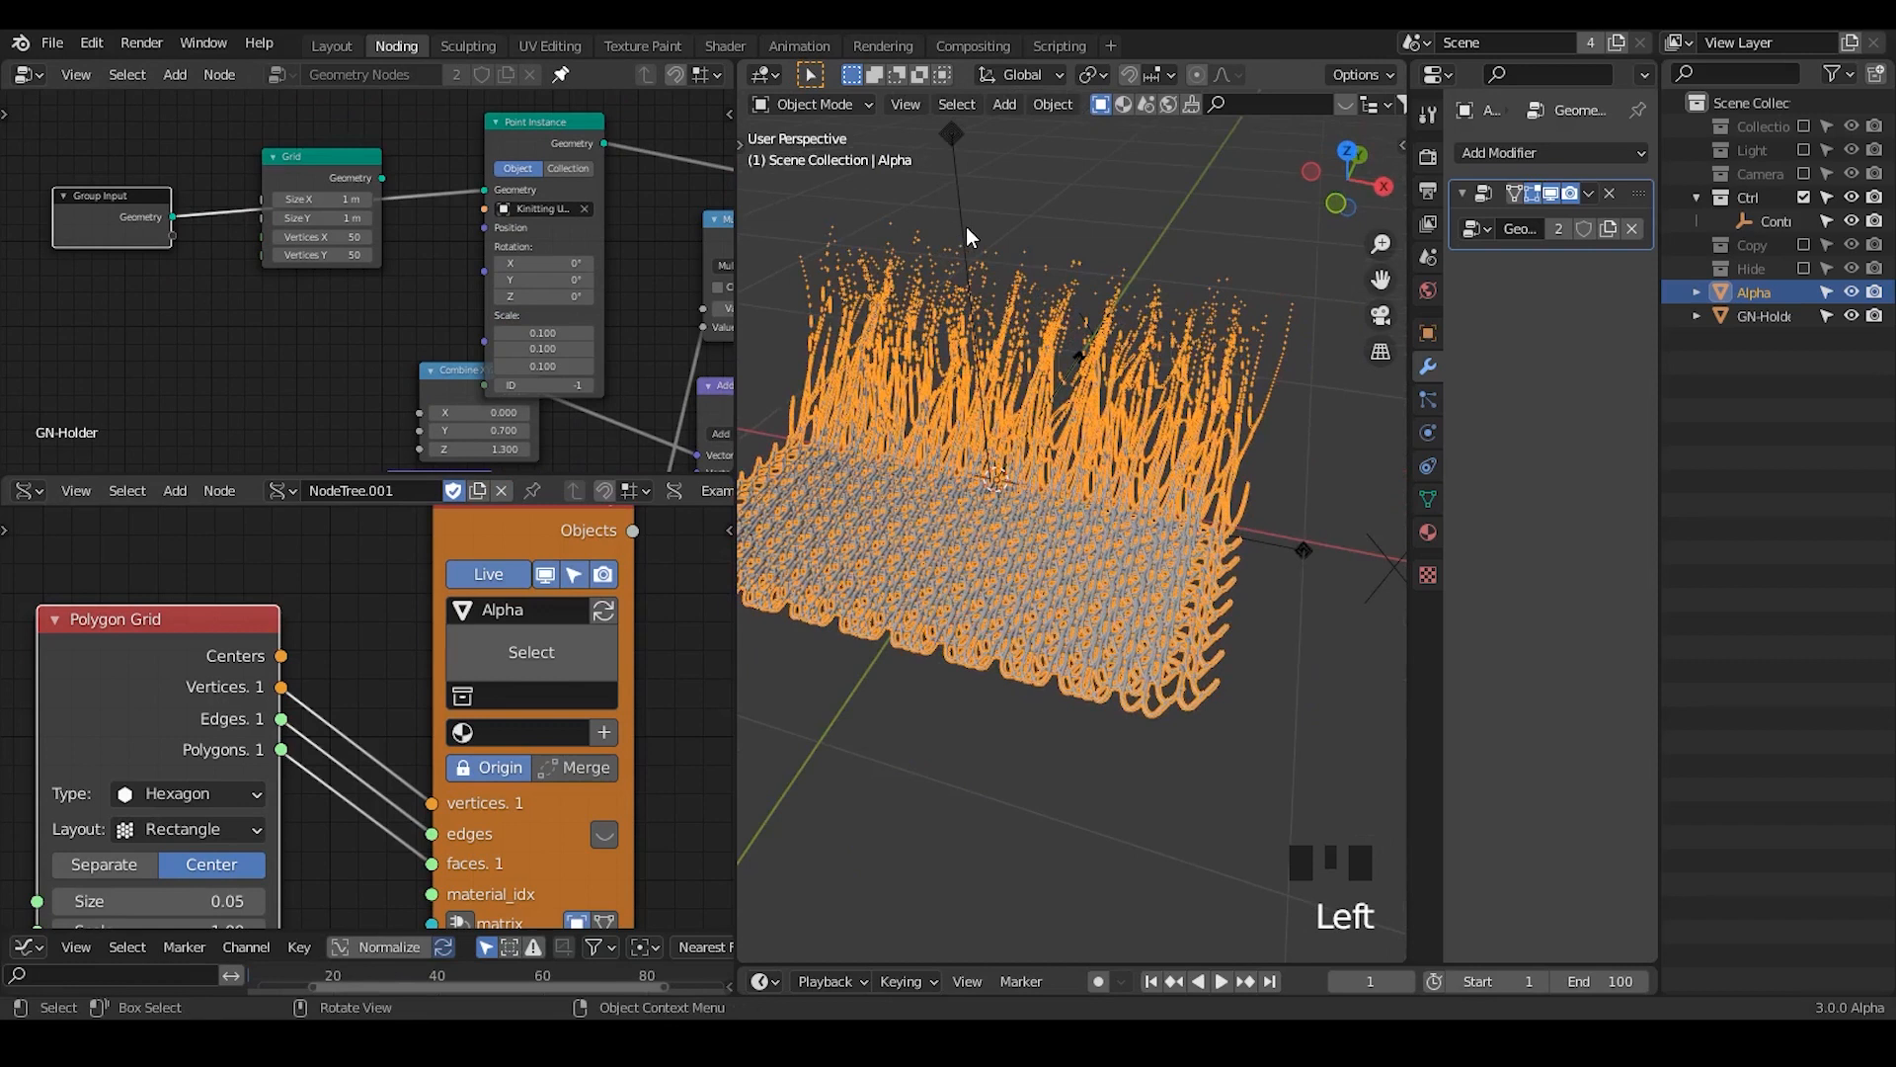
click(967, 229)
key(g)
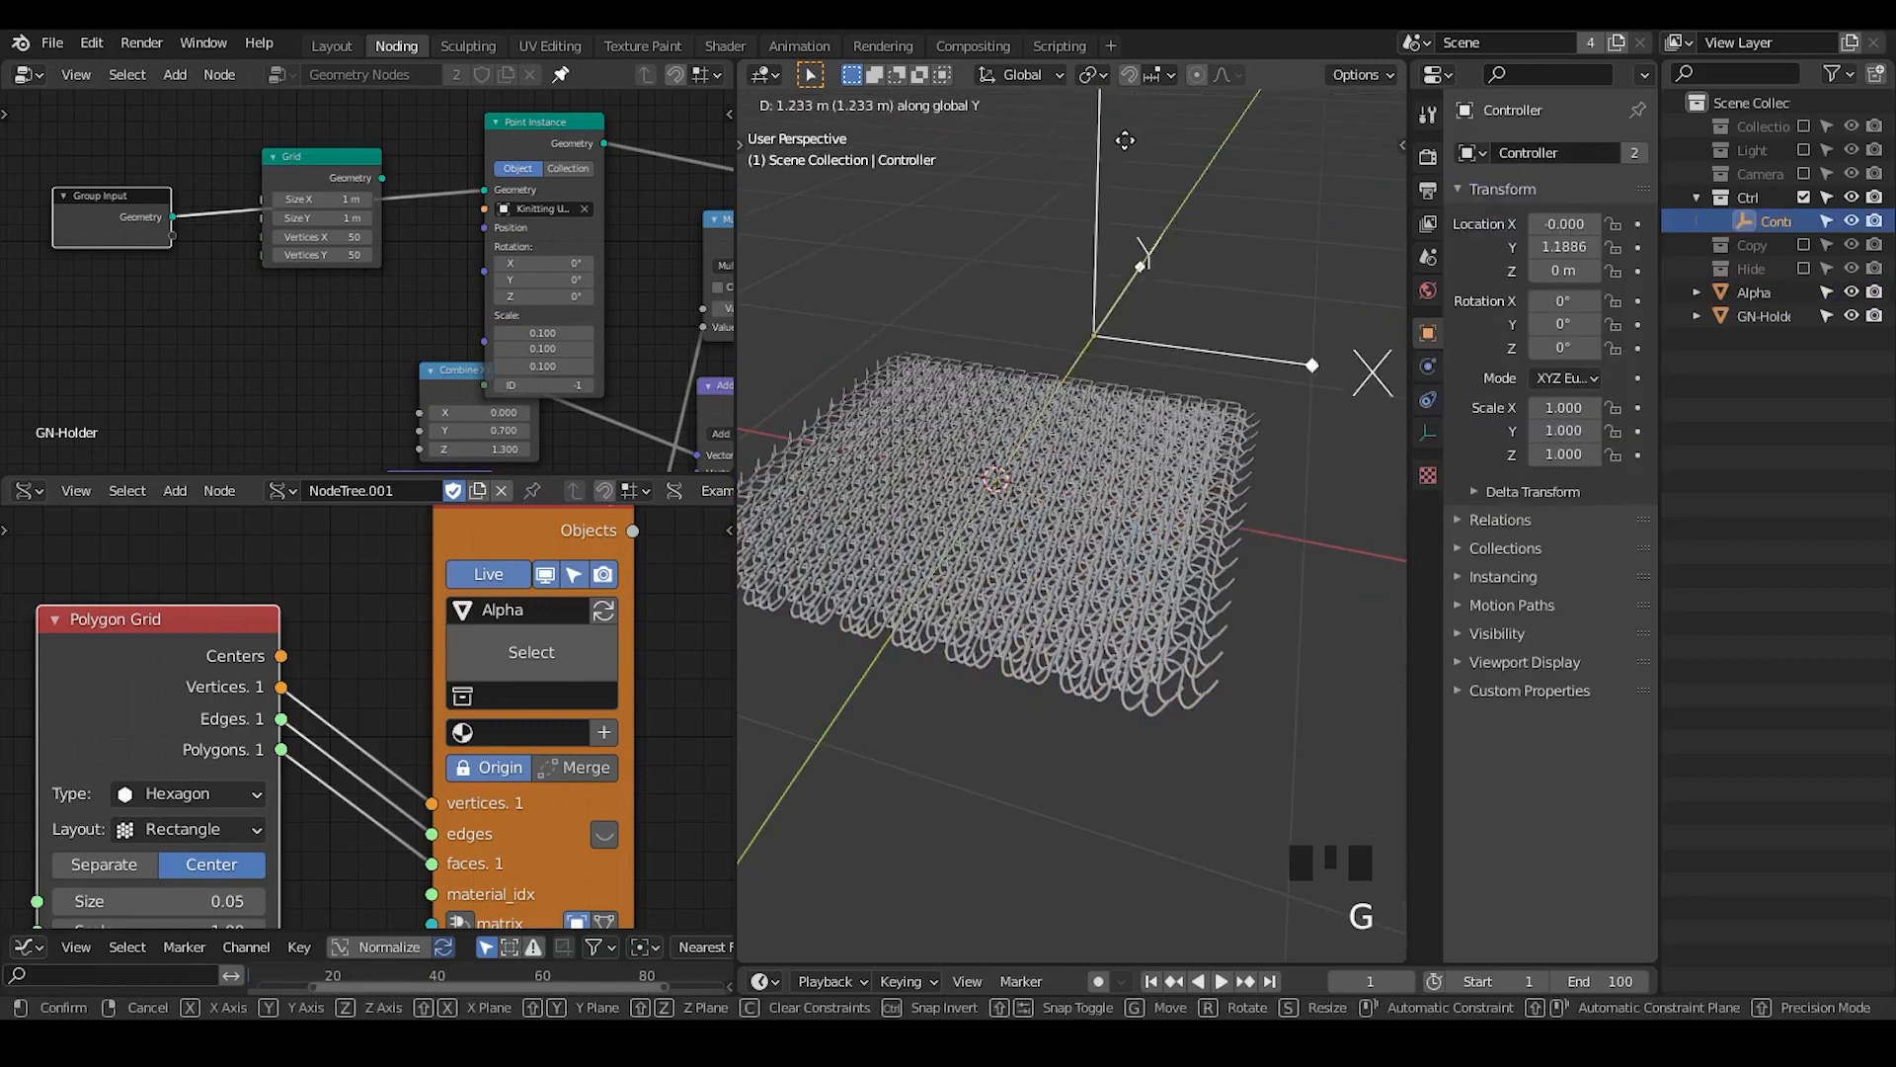
click(1248, 535)
- Set both NumX and NumY of the Polygon Grid node to 50
middle_drag(1249, 536, 1384, 525)
ctrl+middle_drag(1159, 595, 764, 484)
middle_drag(282, 863, 361, 697)
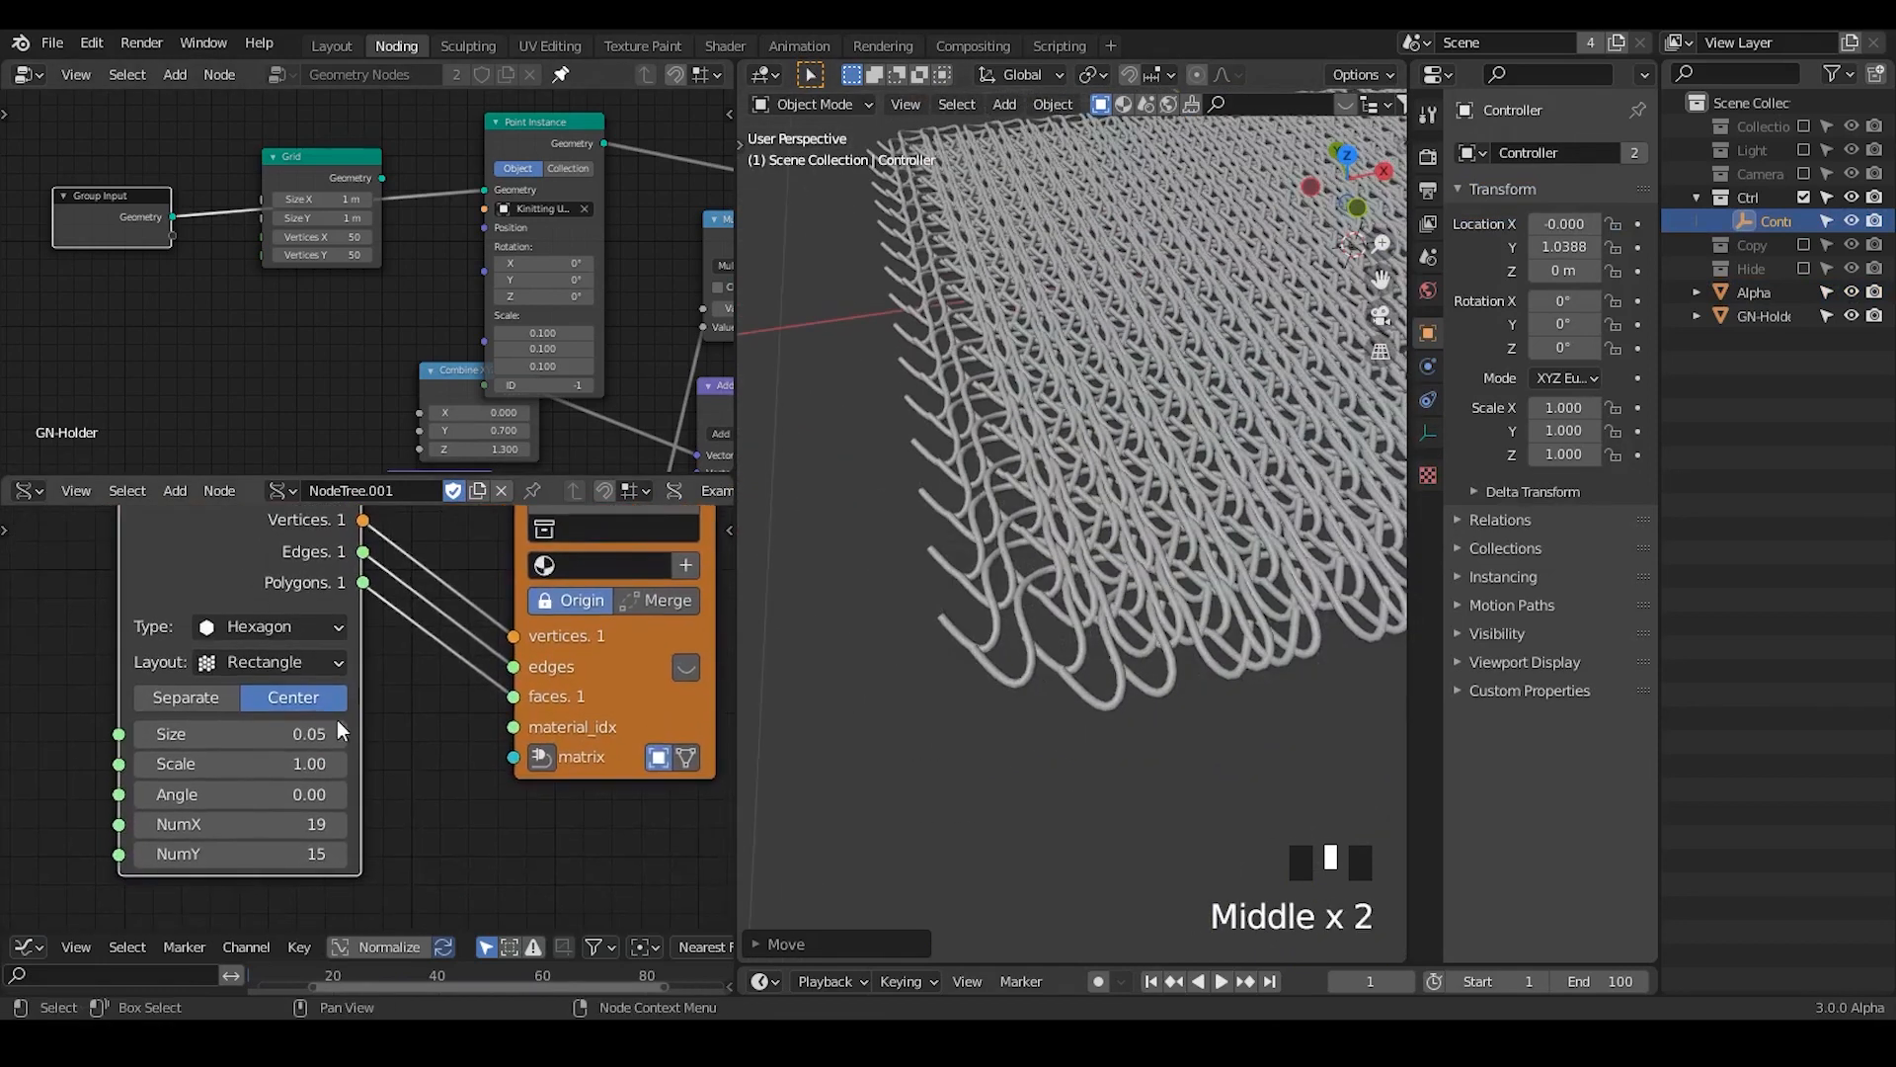
click(237, 828)
text(50)
key(Return)
click(255, 853)
text(5)
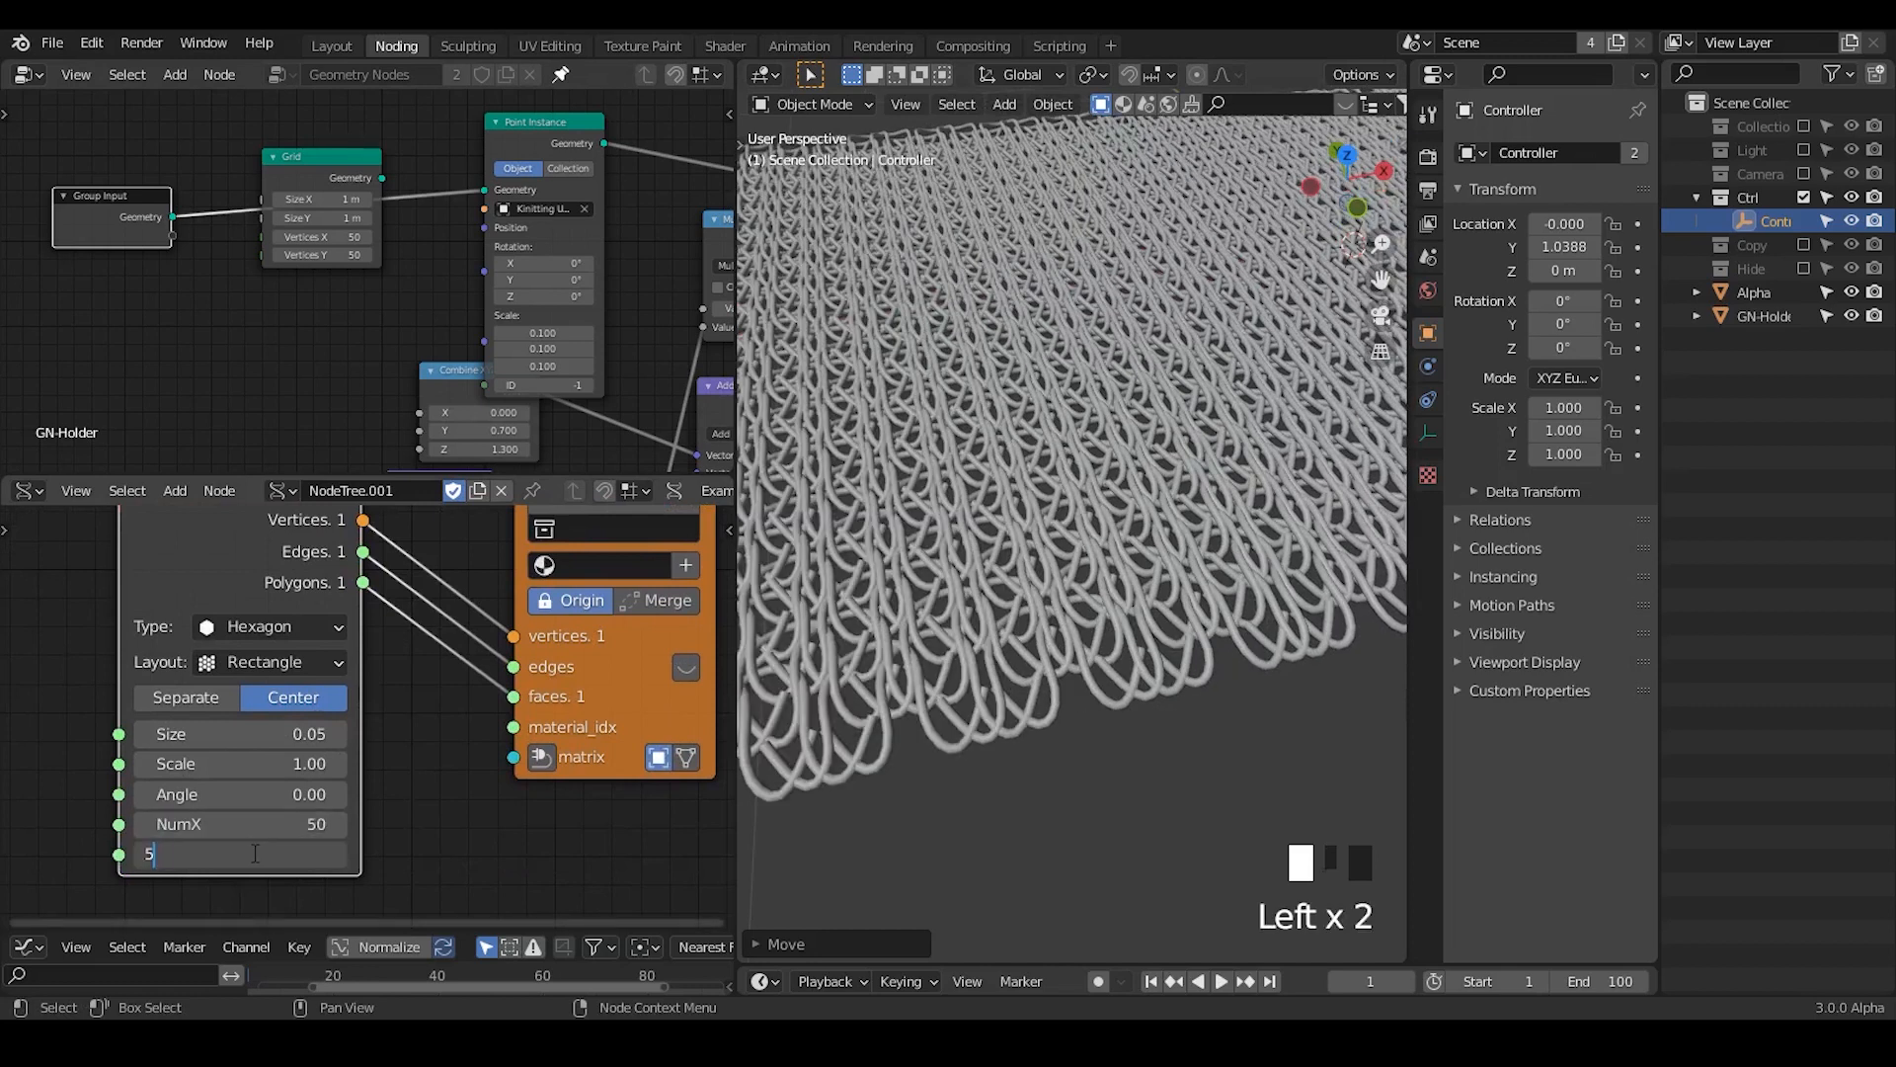
key(Return)
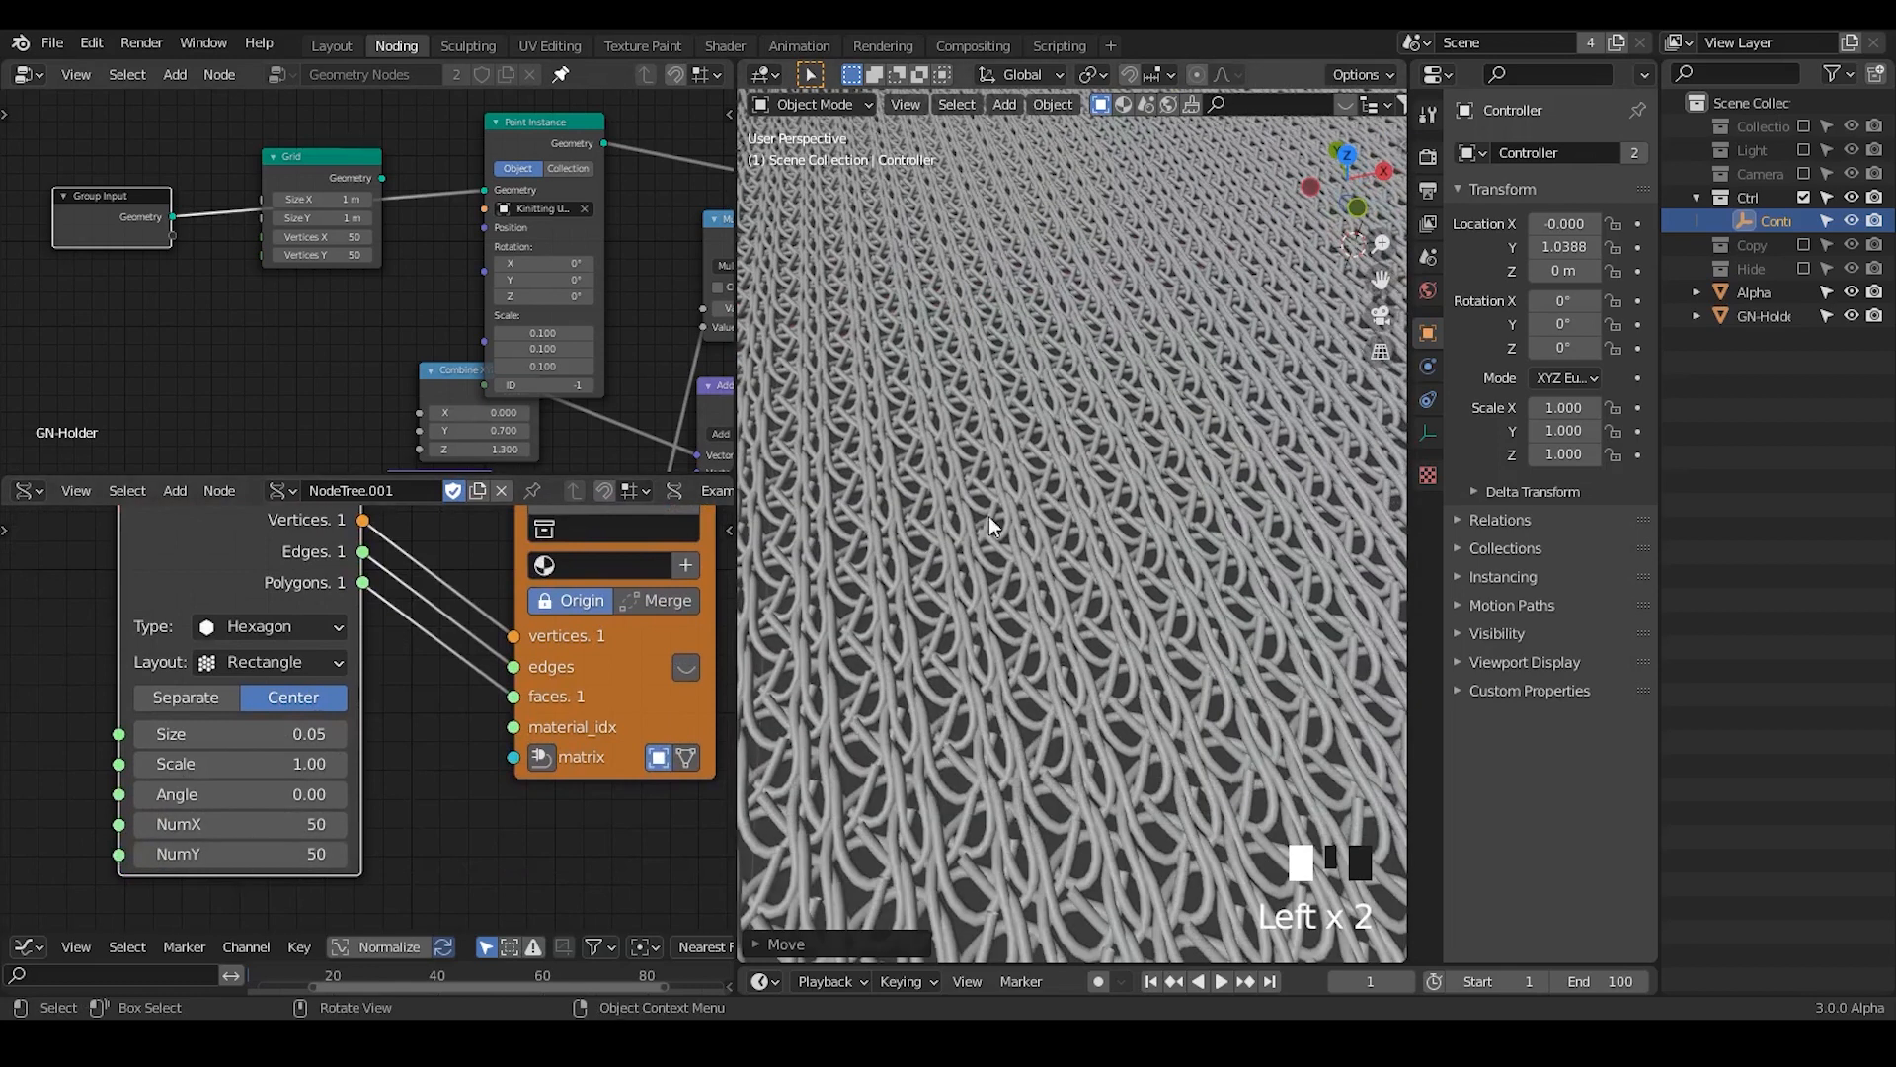
- Reduce the Polygon Grid's Size in two tries, settling on 0.035, to tighten the spacing of the knitted loops
ctrl+middle_drag(1014, 419, 1106, 435)
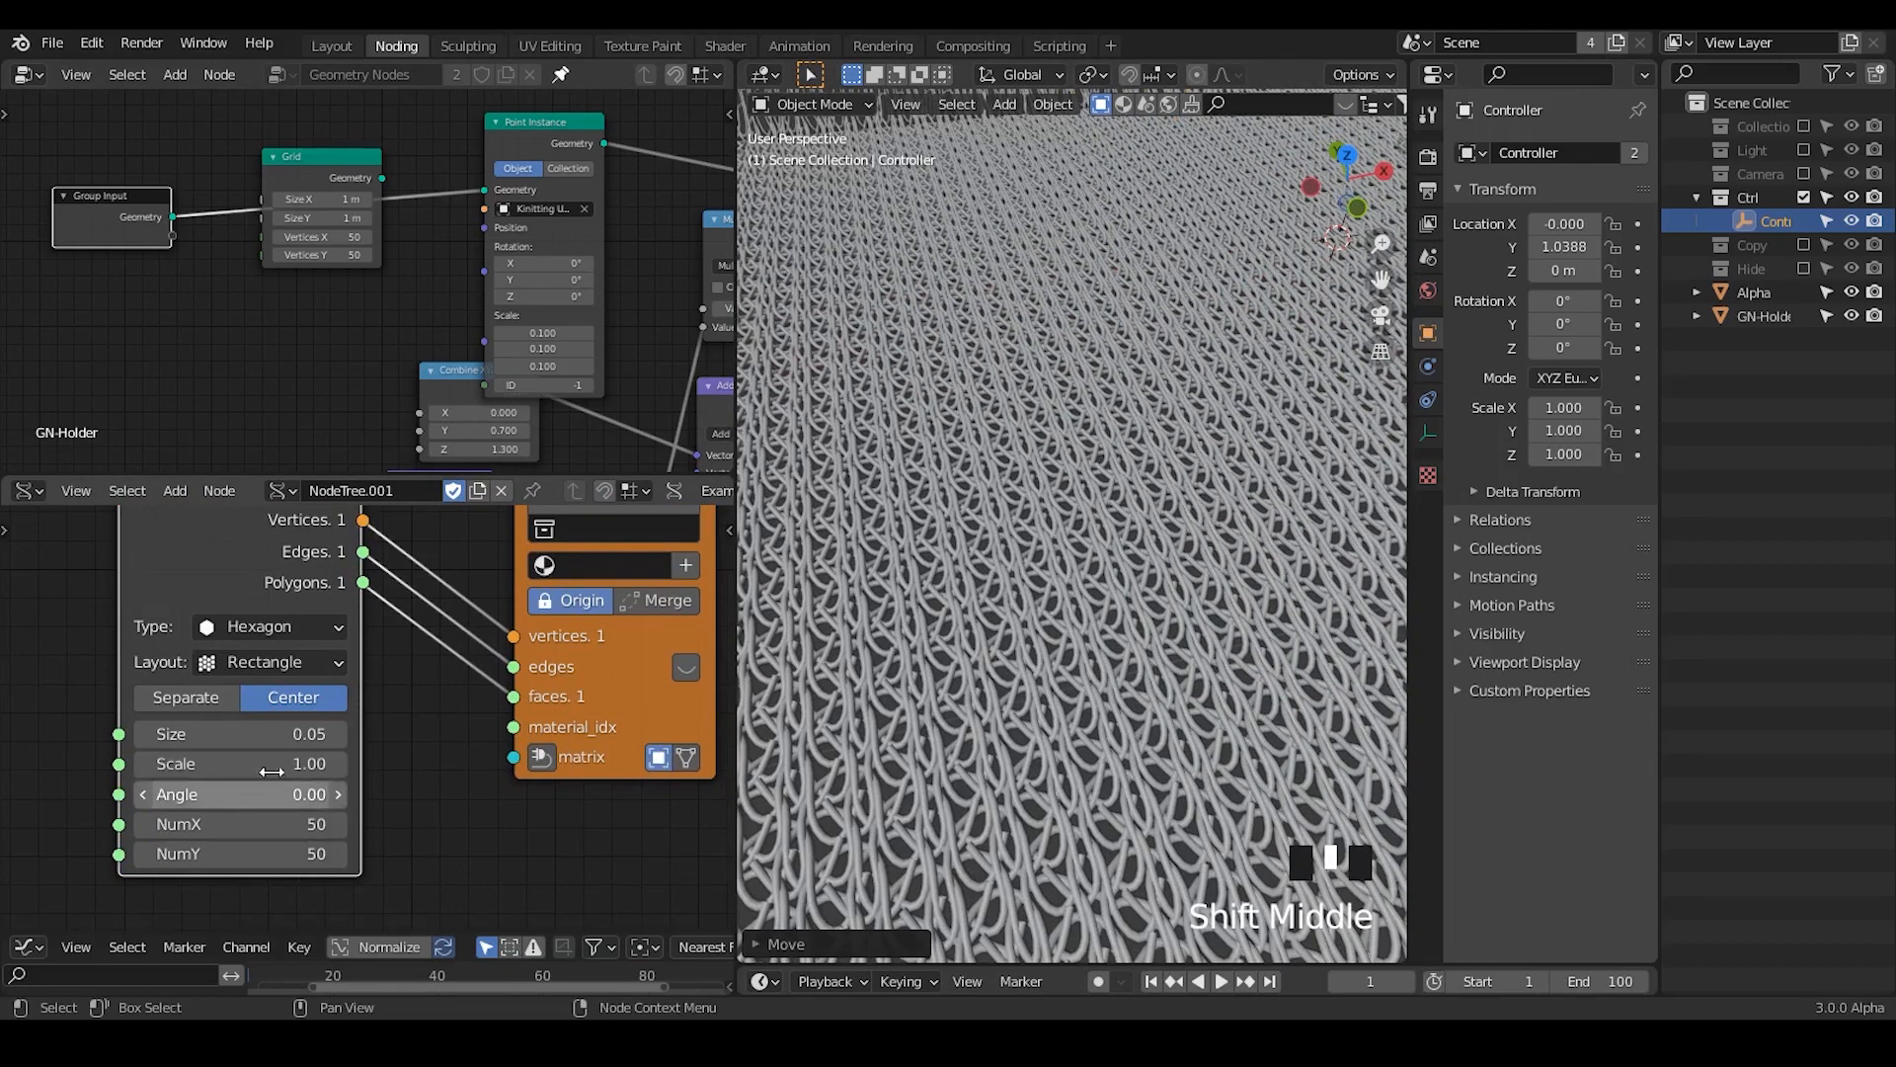
ctrl+middle_drag(1151, 334, 1191, 705)
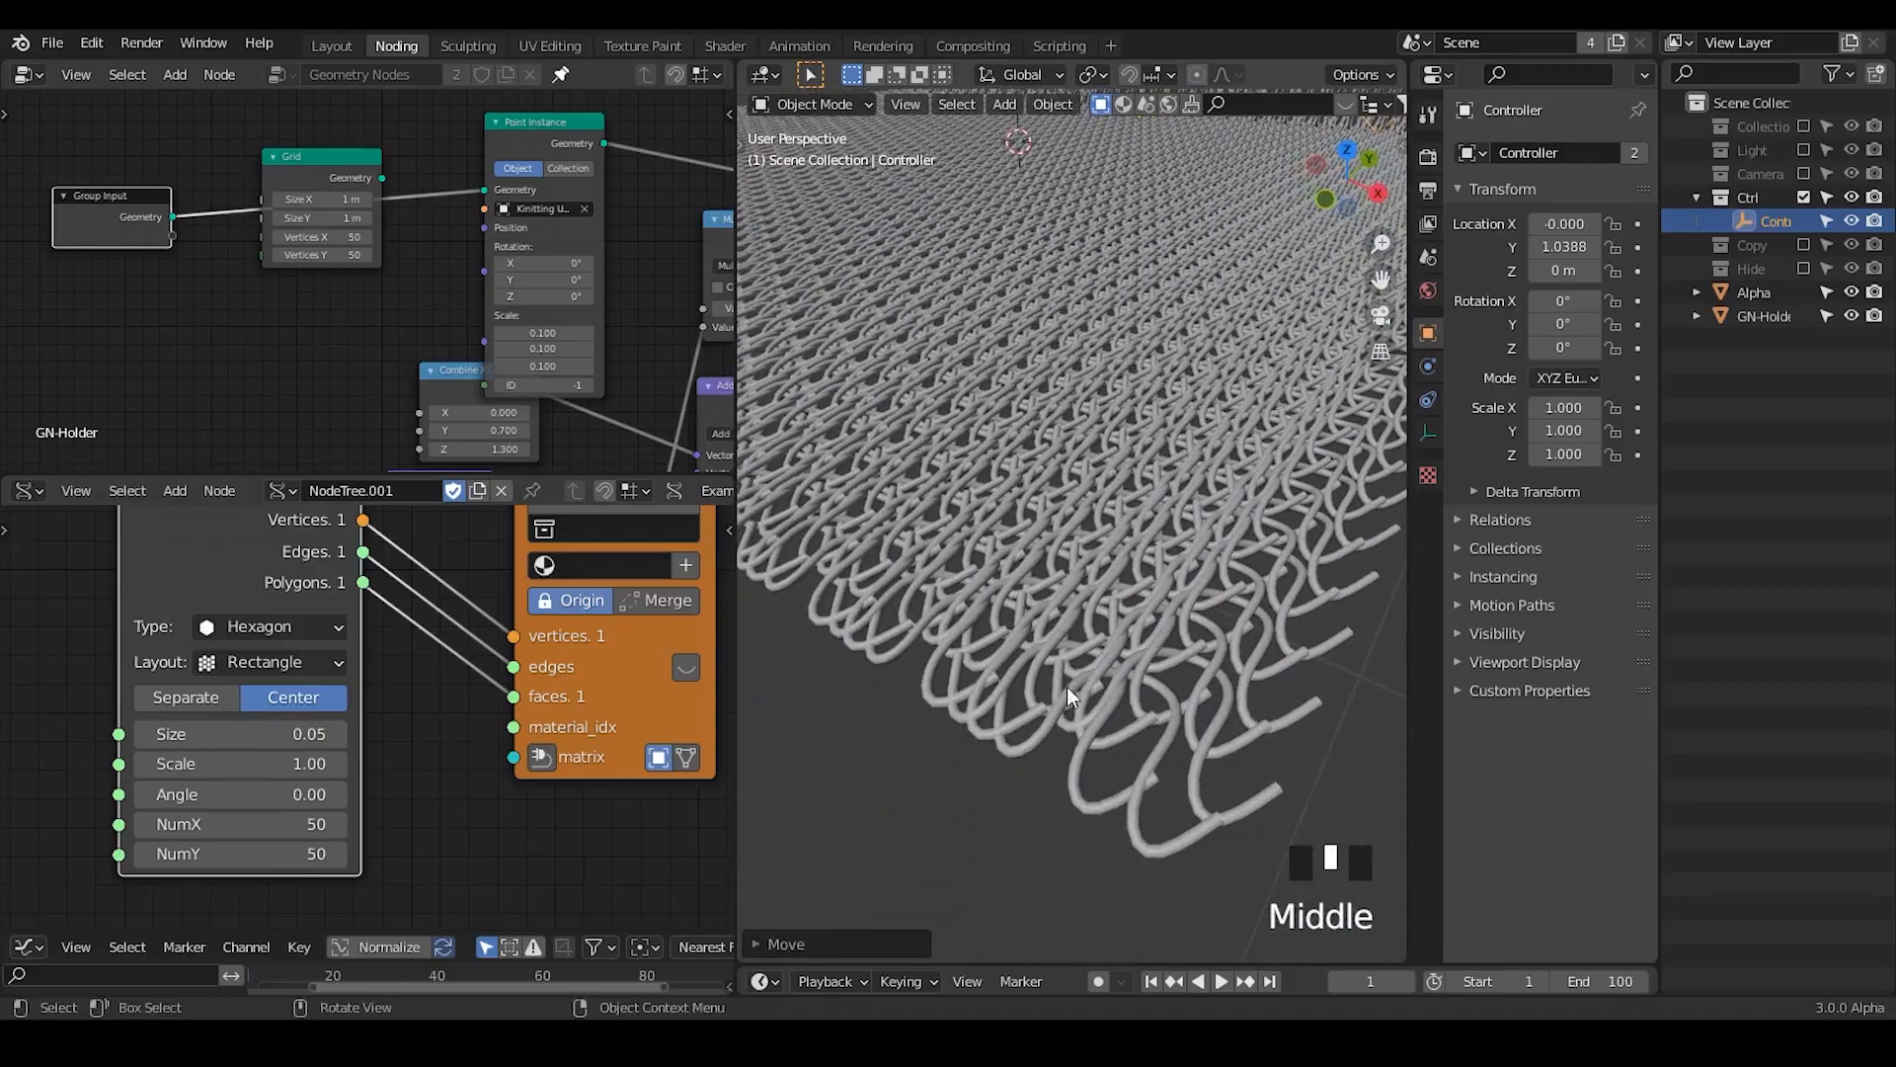
double_click(277, 748)
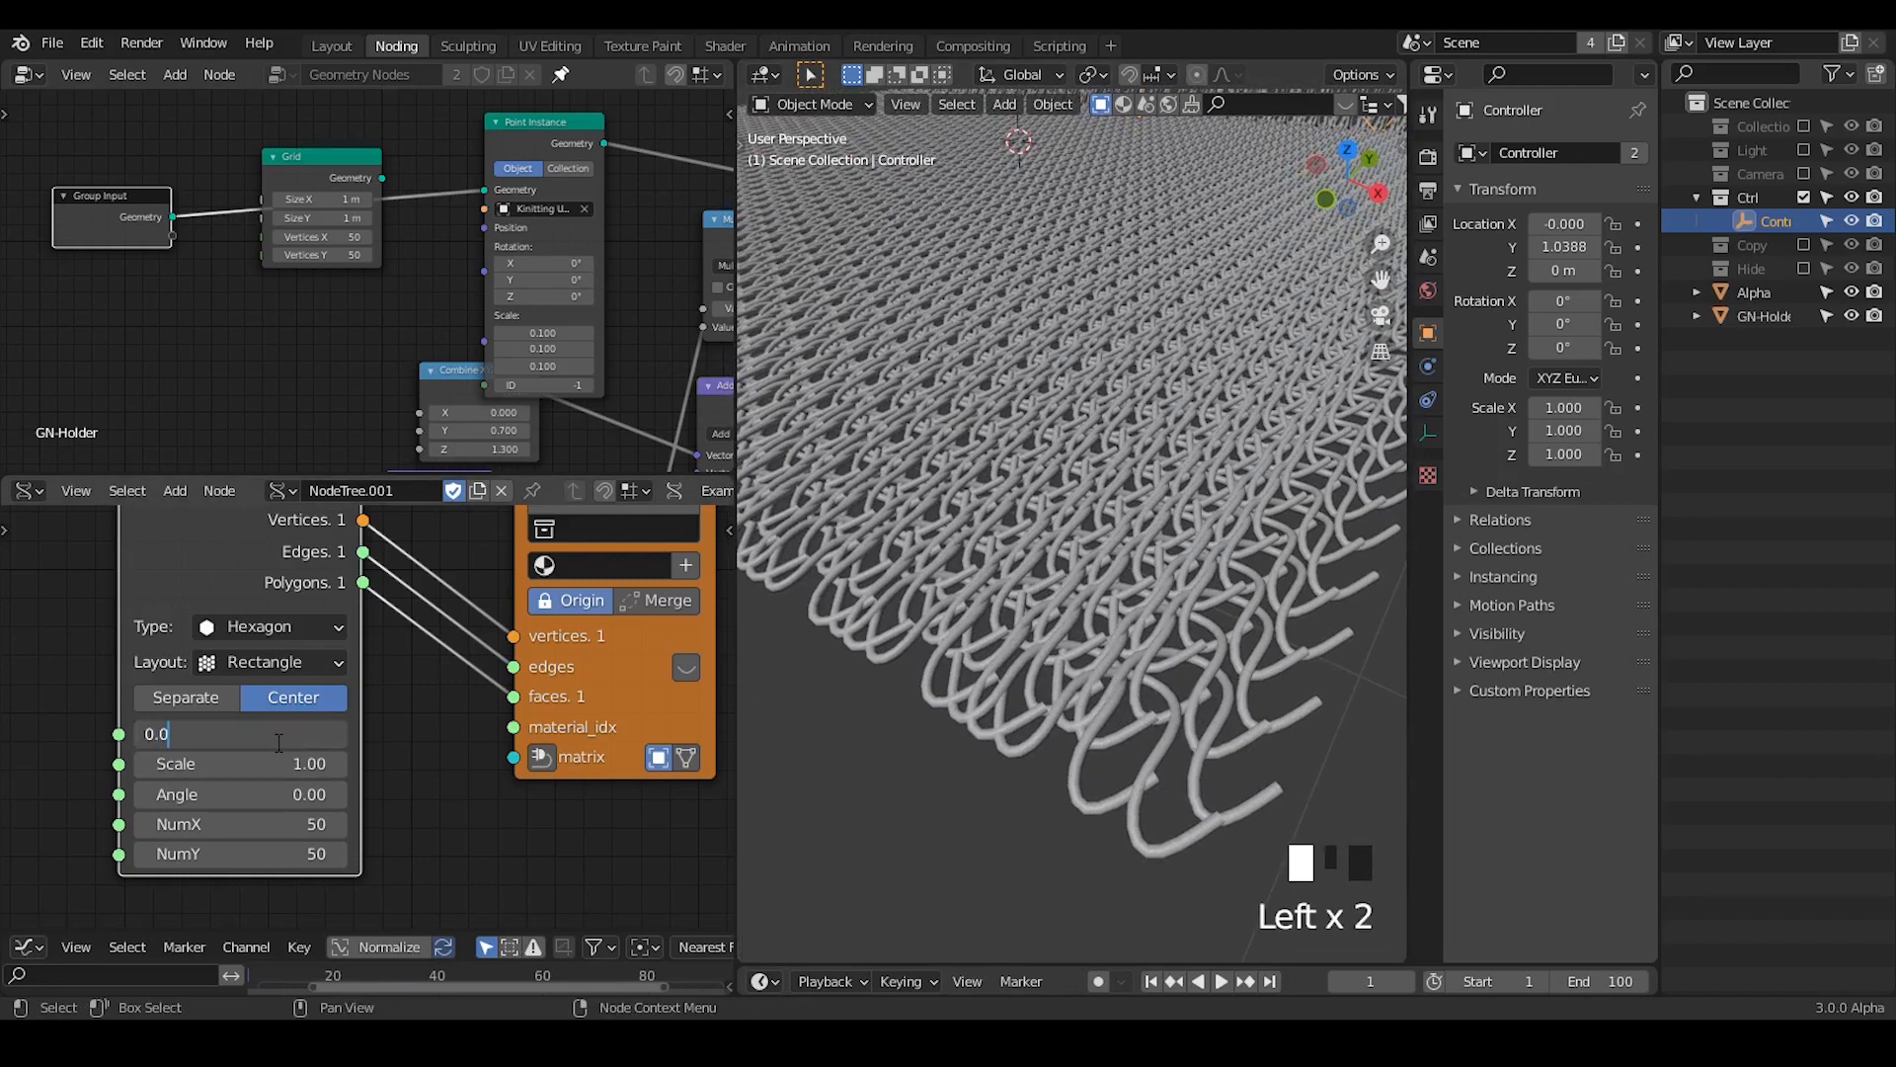
key(Return)
shift+middle_drag(980, 340, 1165, 494)
click(274, 733)
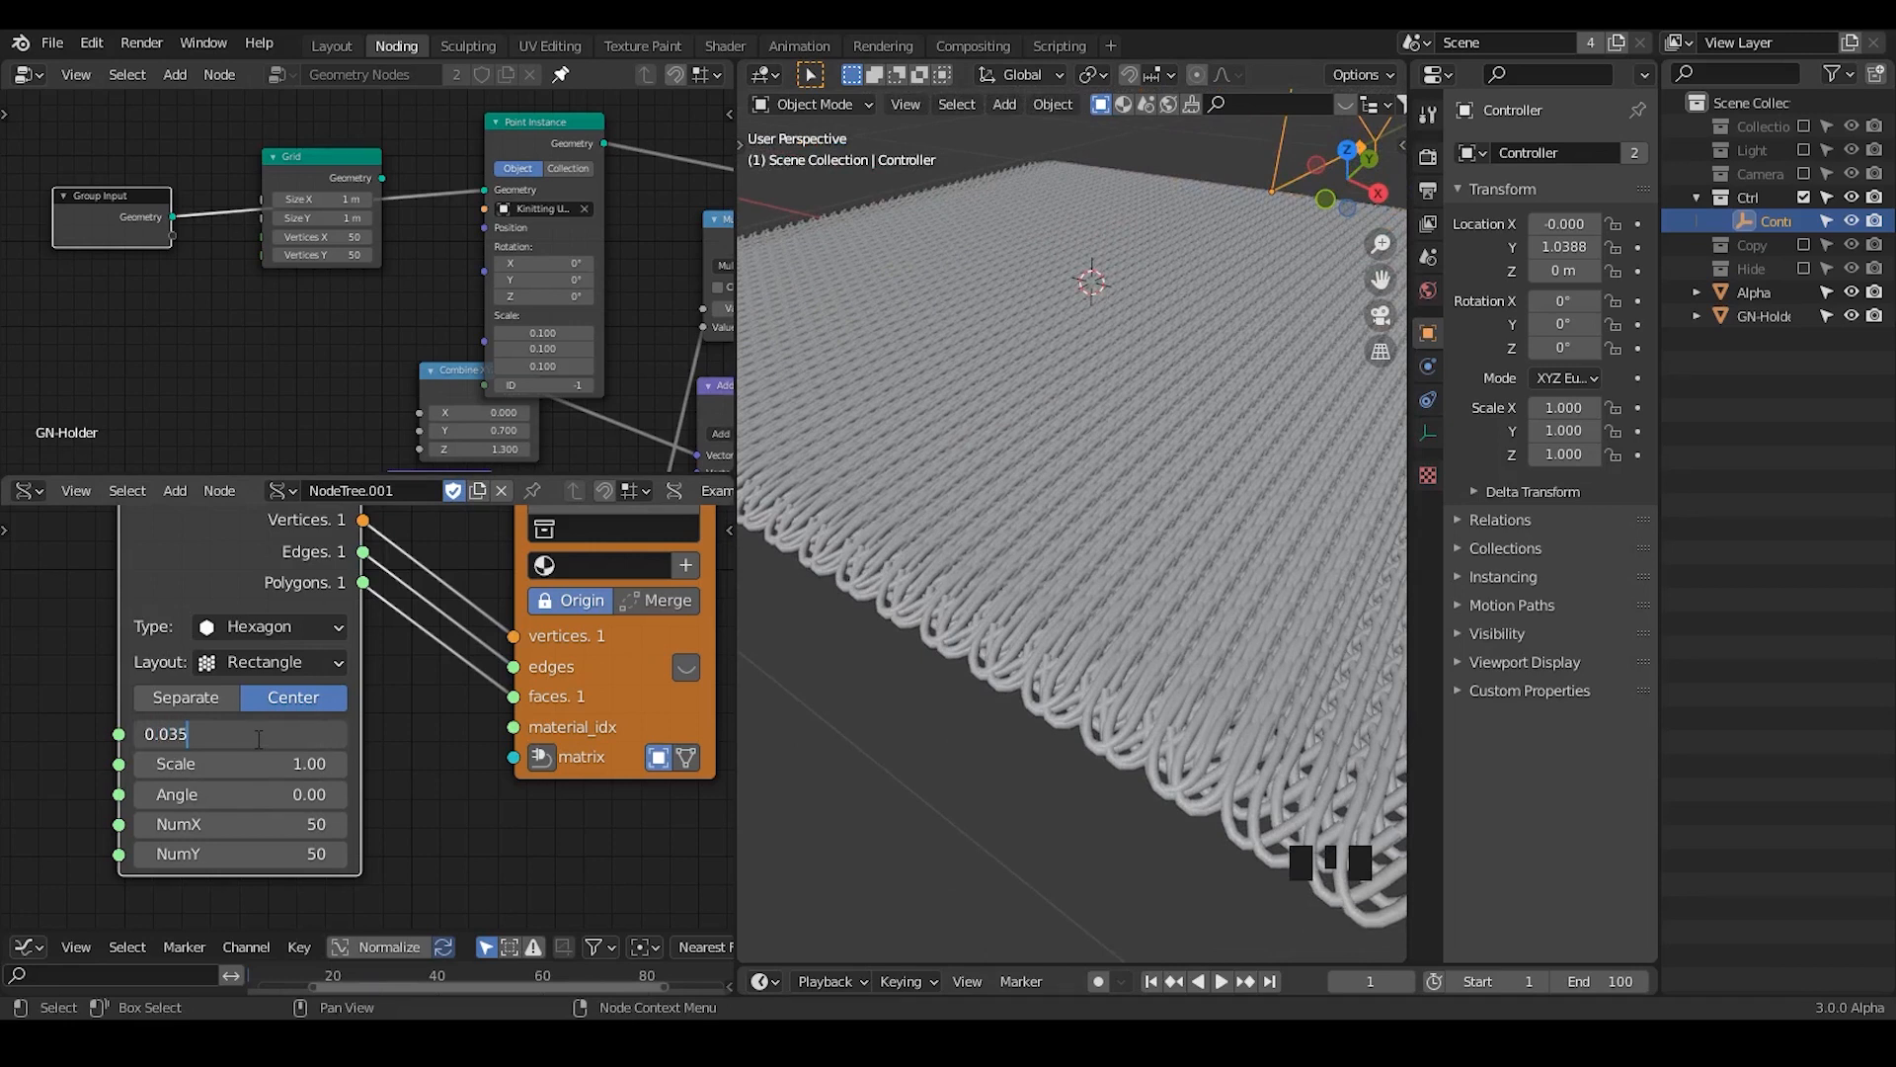
key(Return)
middle_drag(968, 585, 1055, 703)
click(272, 826)
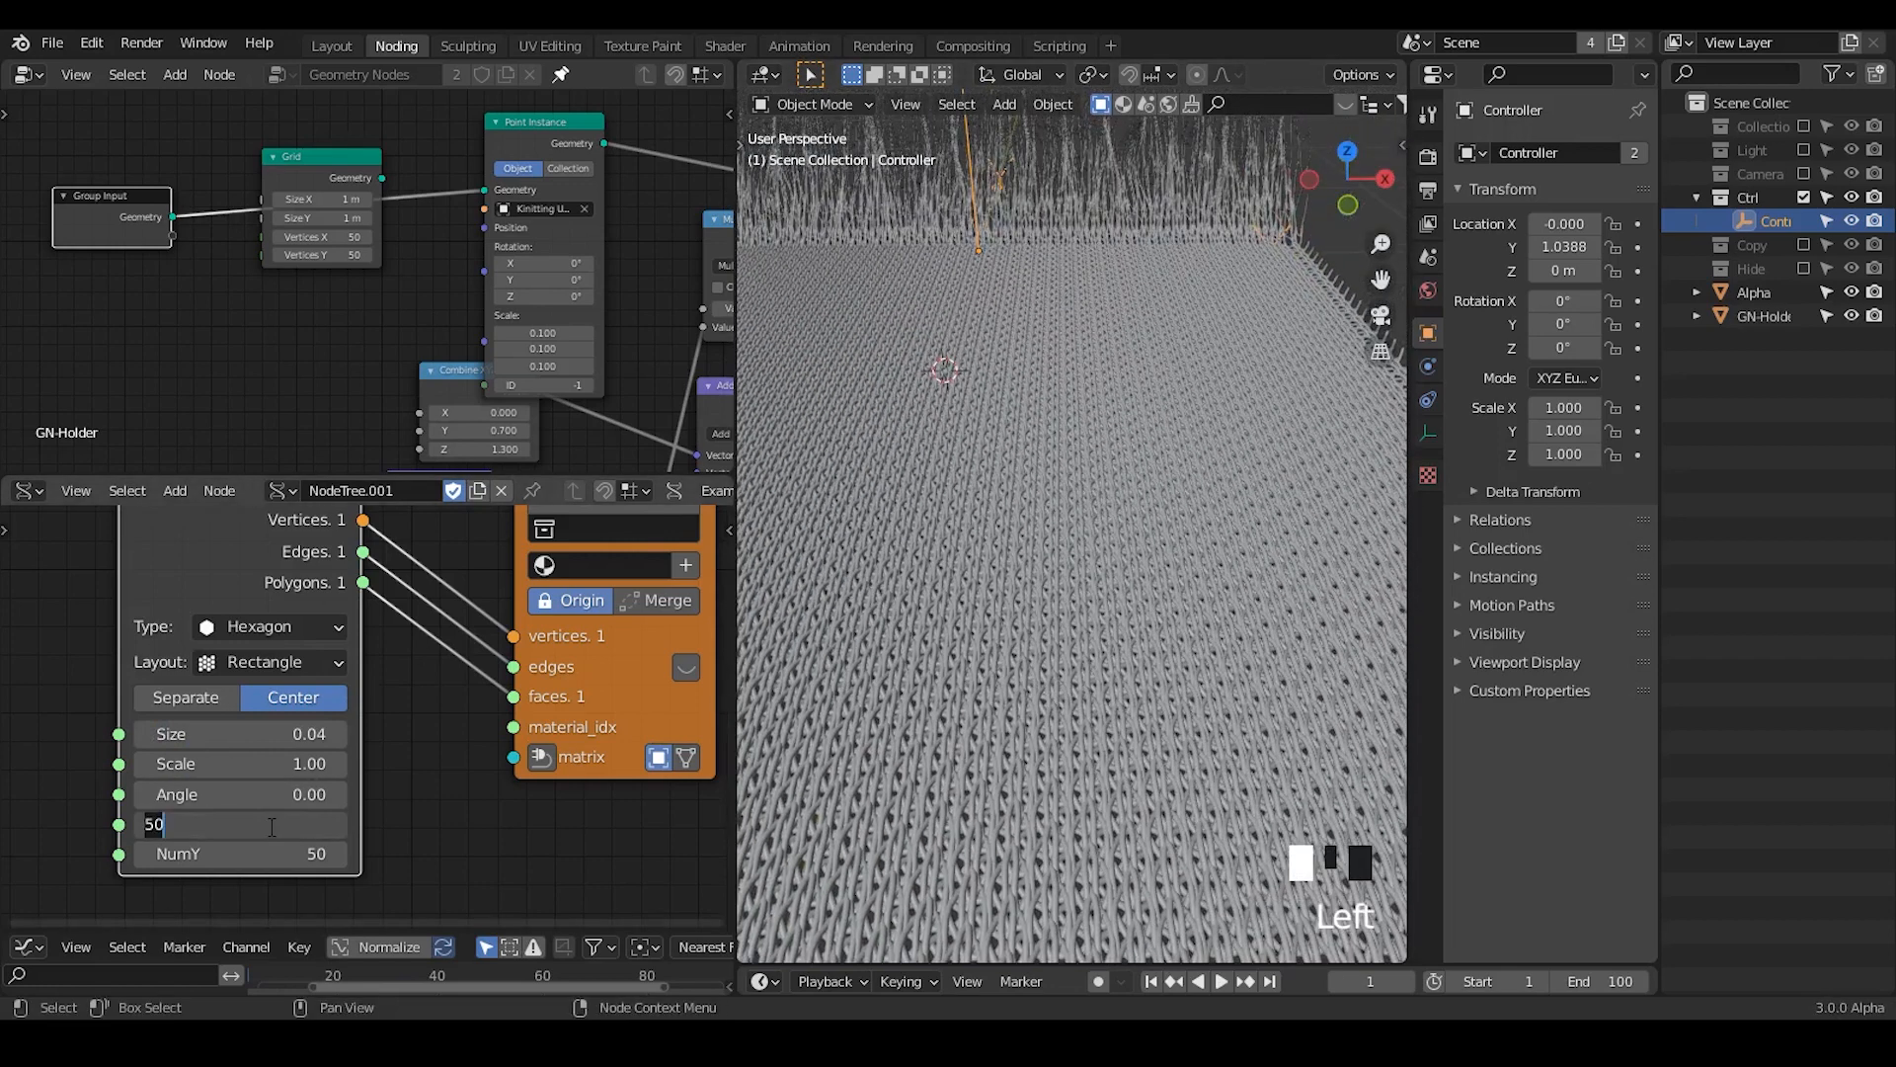
click(294, 859)
click(286, 855)
click(388, 792)
click(300, 823)
key(Return)
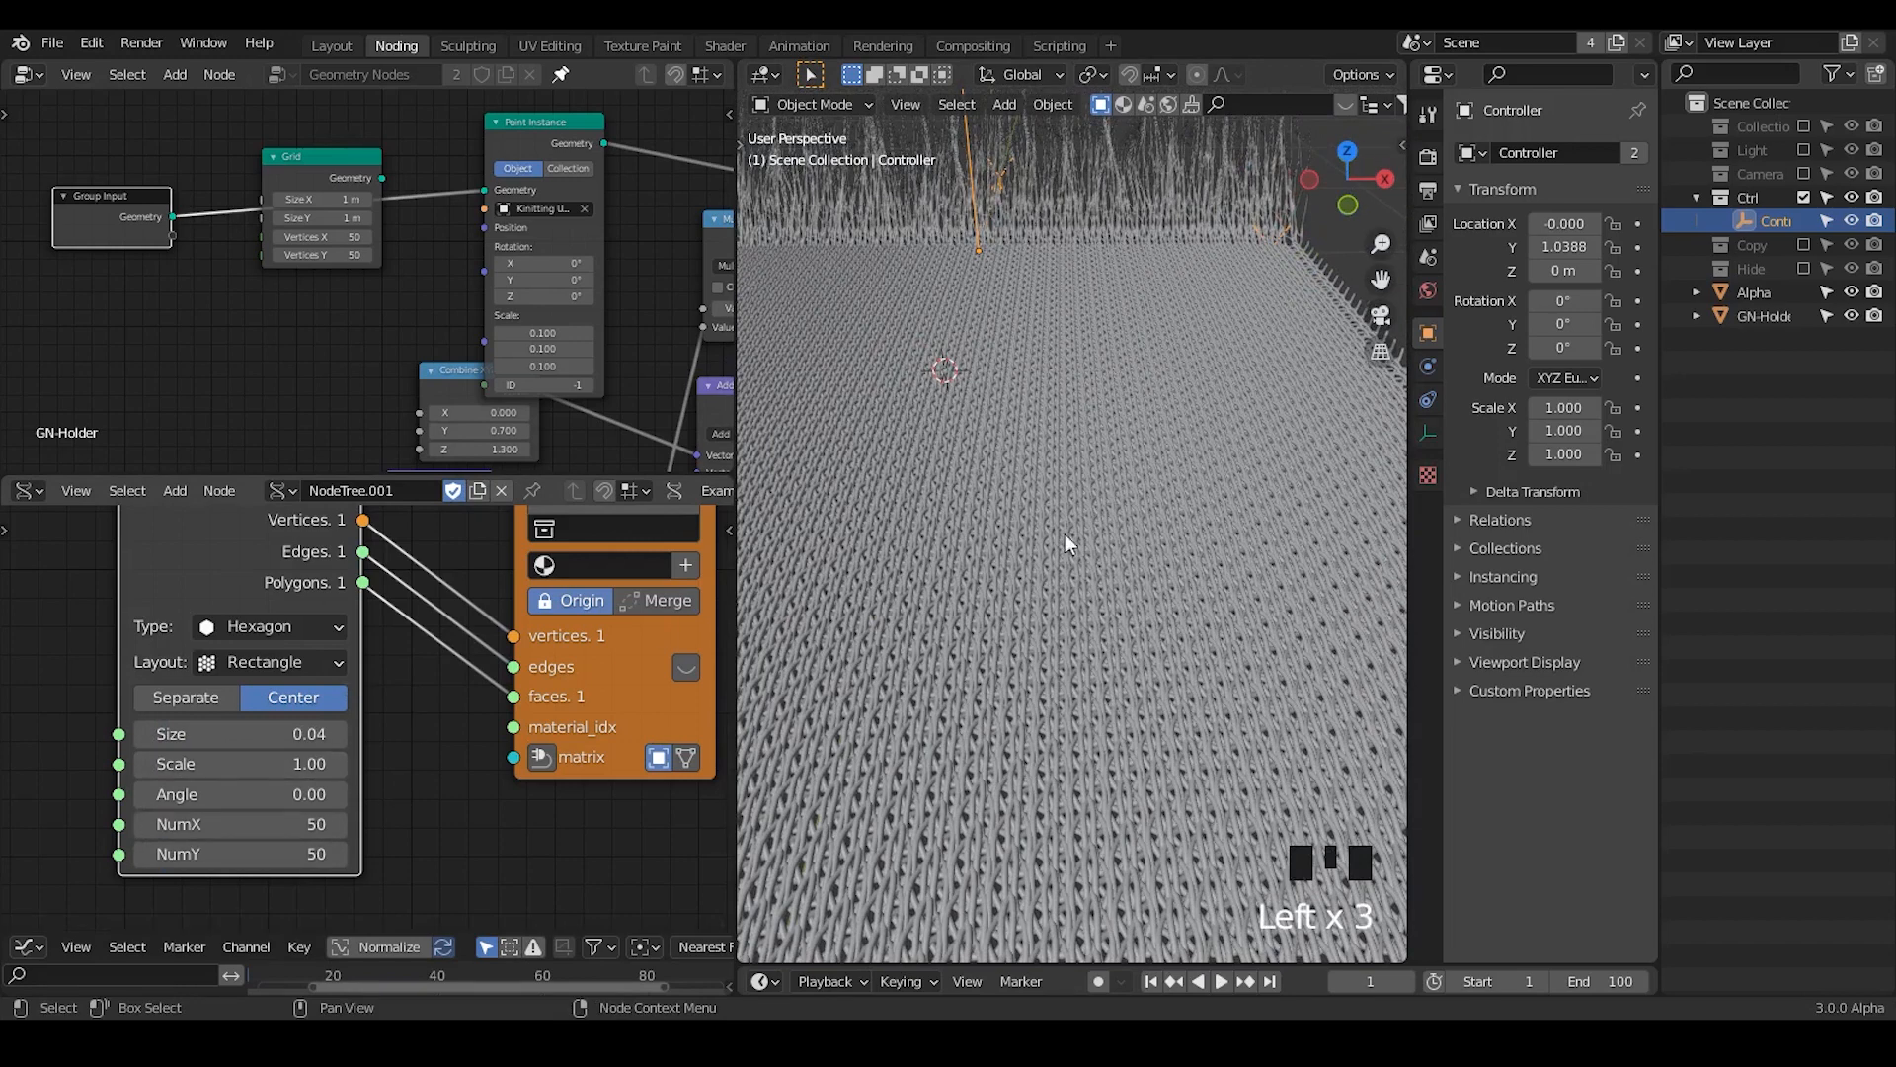
- Slide the Controller along the global Y axis across the knitted surface and place it near the middle of the grid
middle_drag(1100, 561, 1129, 240)
key(g)
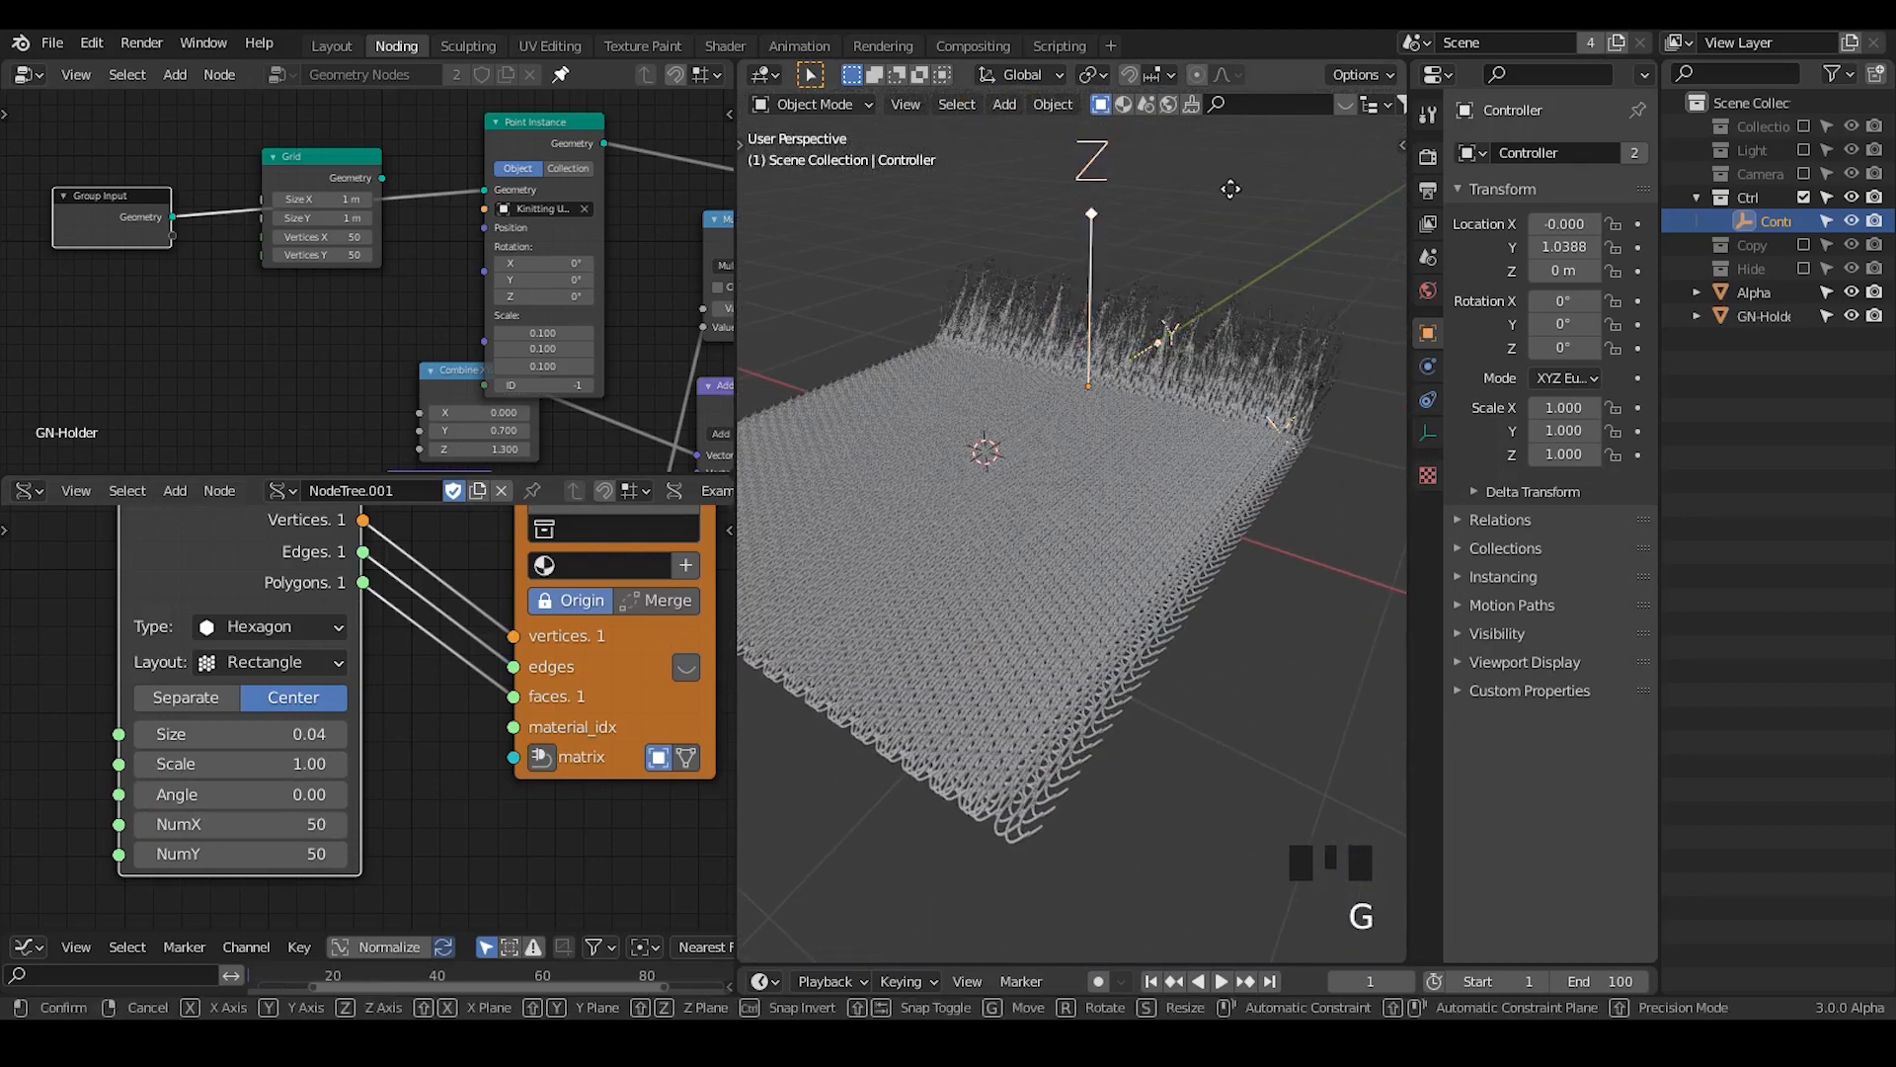
key(y)
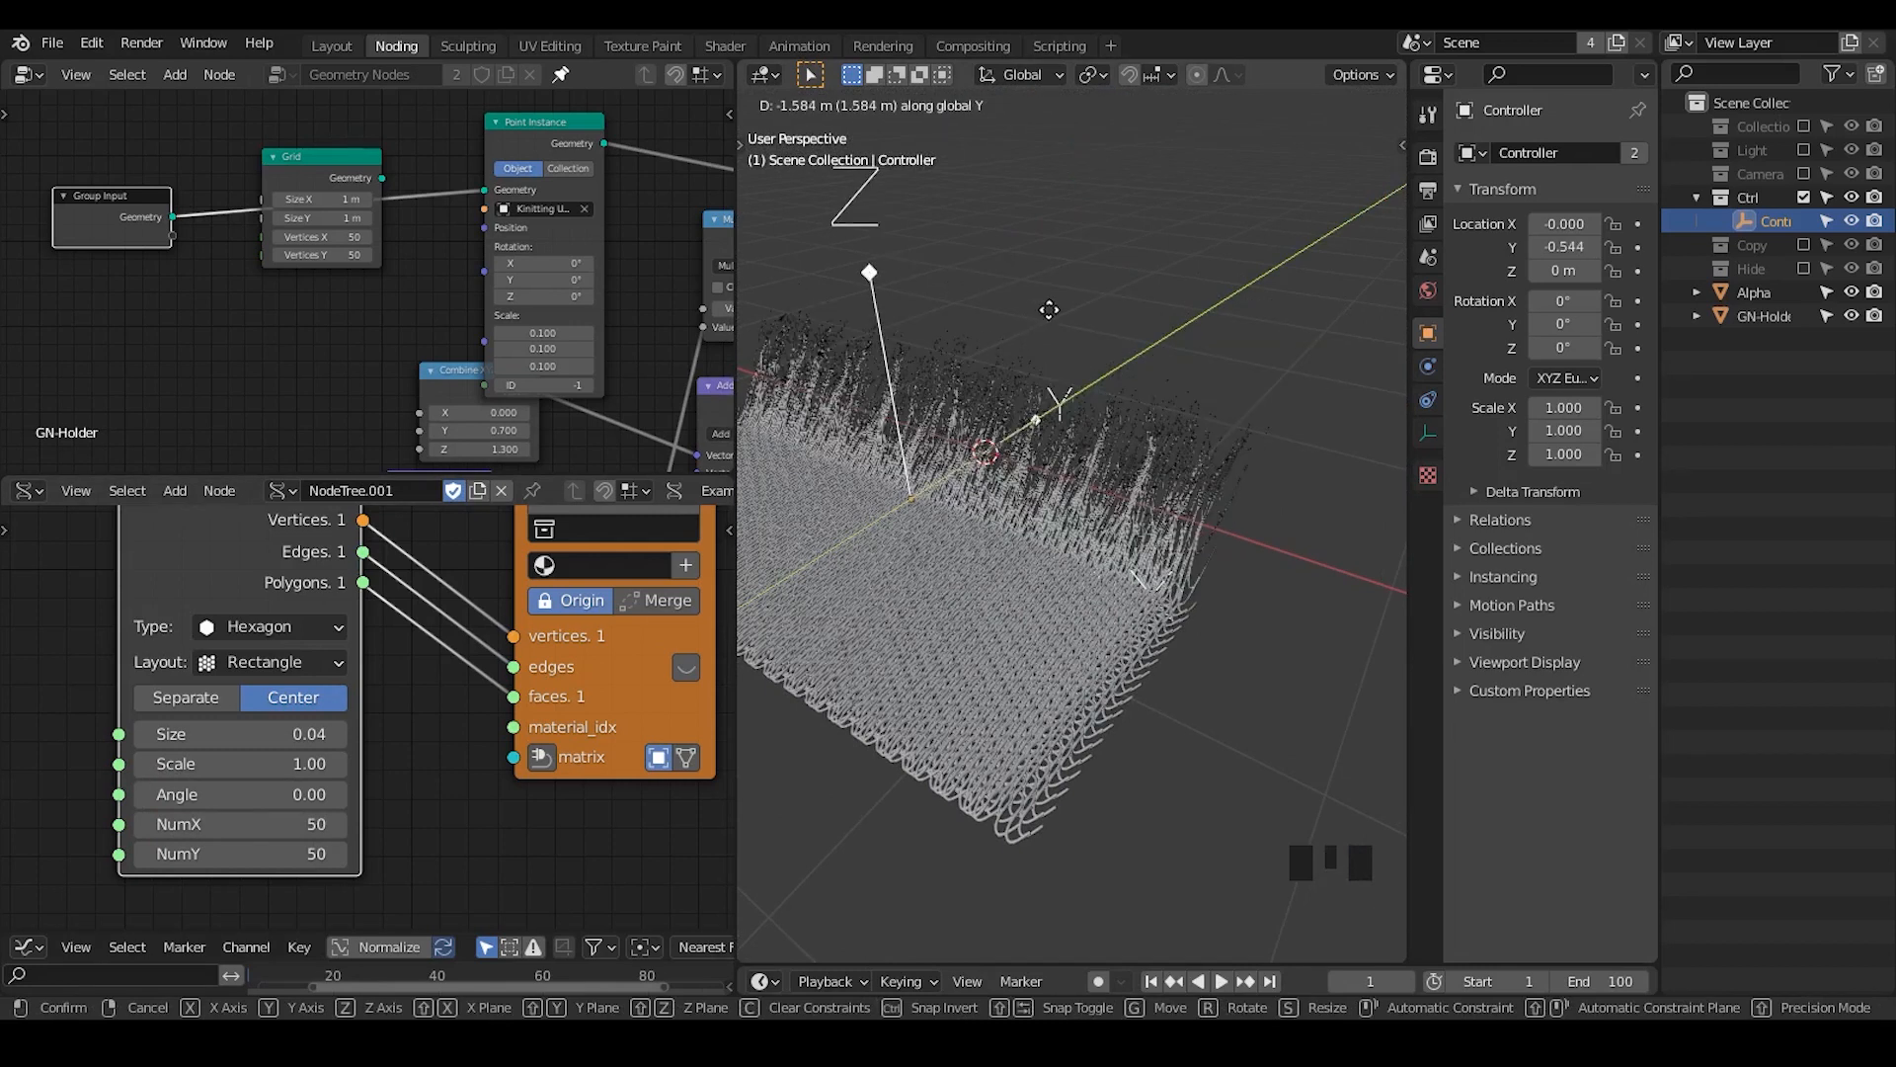
click(1214, 211)
- Clear the selection and inspect the knitted Alpha surface and its unravelling strands up close
click(1078, 465)
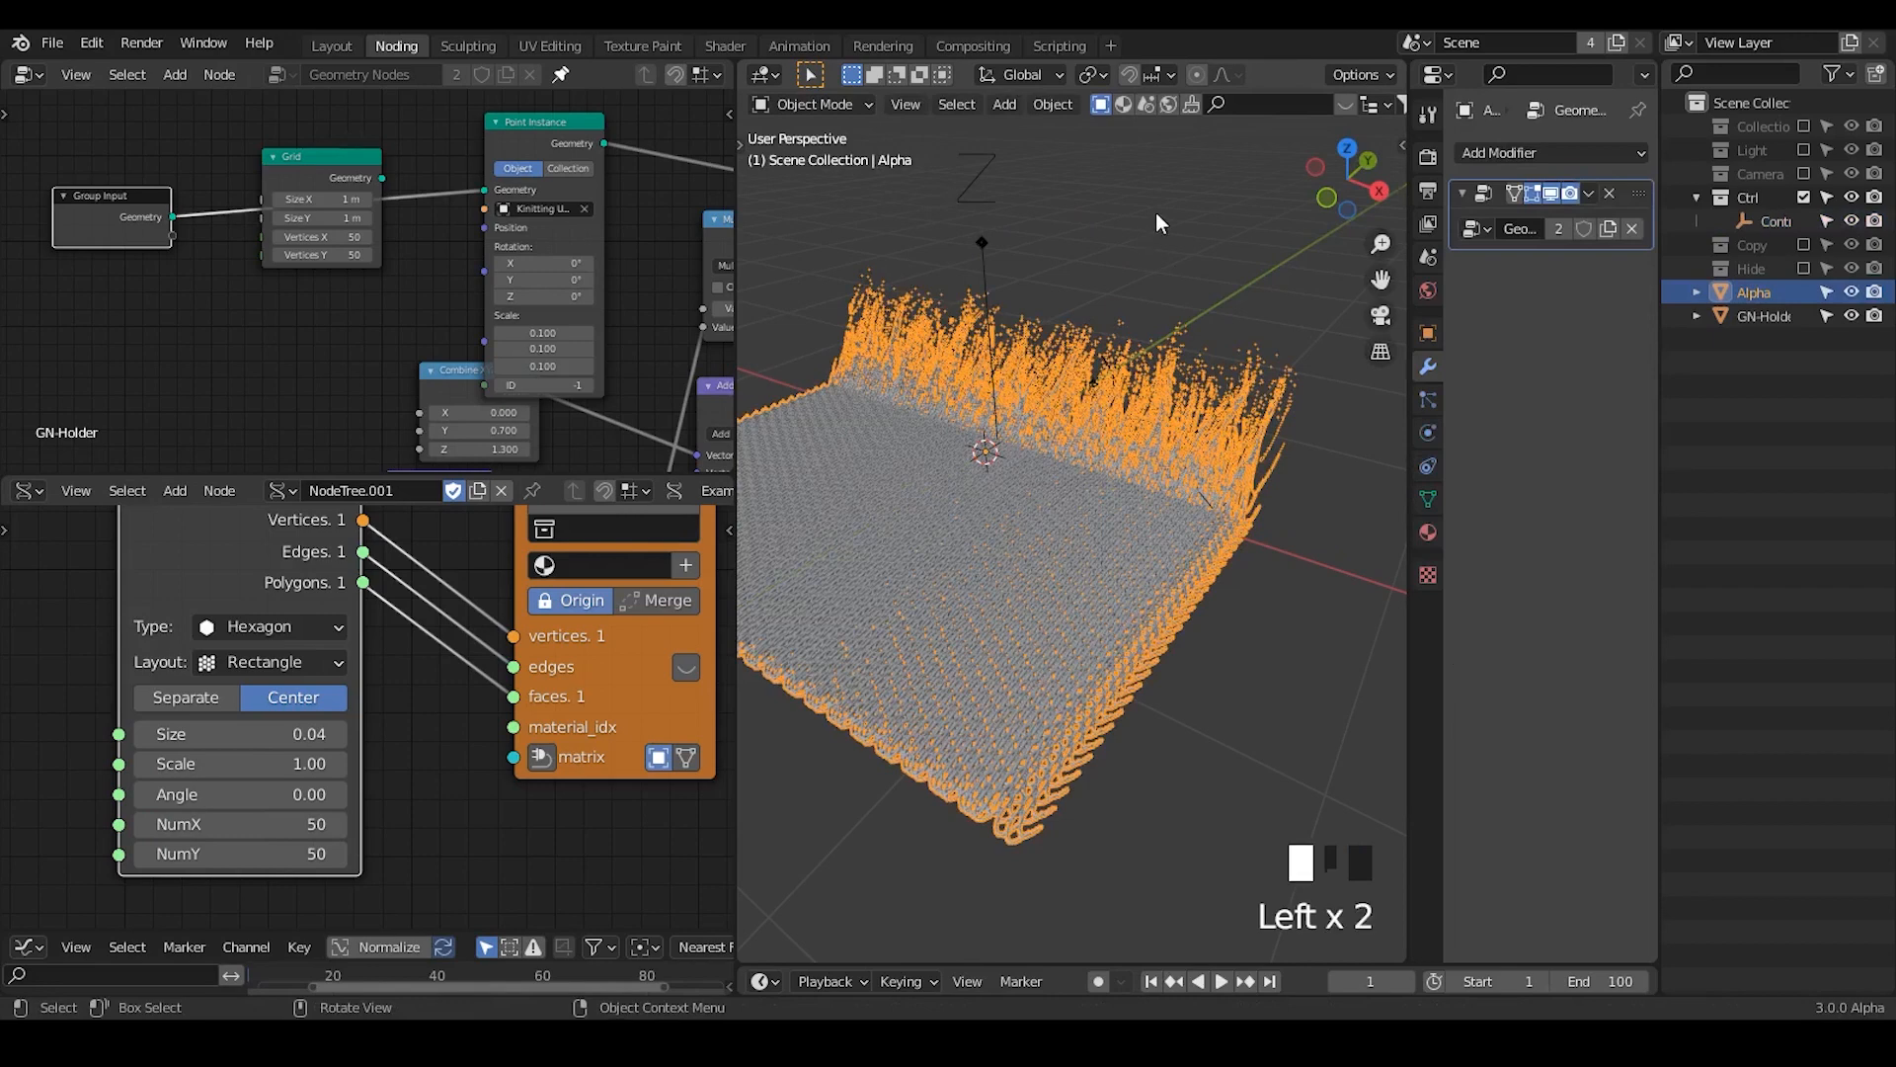
click(1312, 648)
middle_drag(1359, 635, 1095, 523)
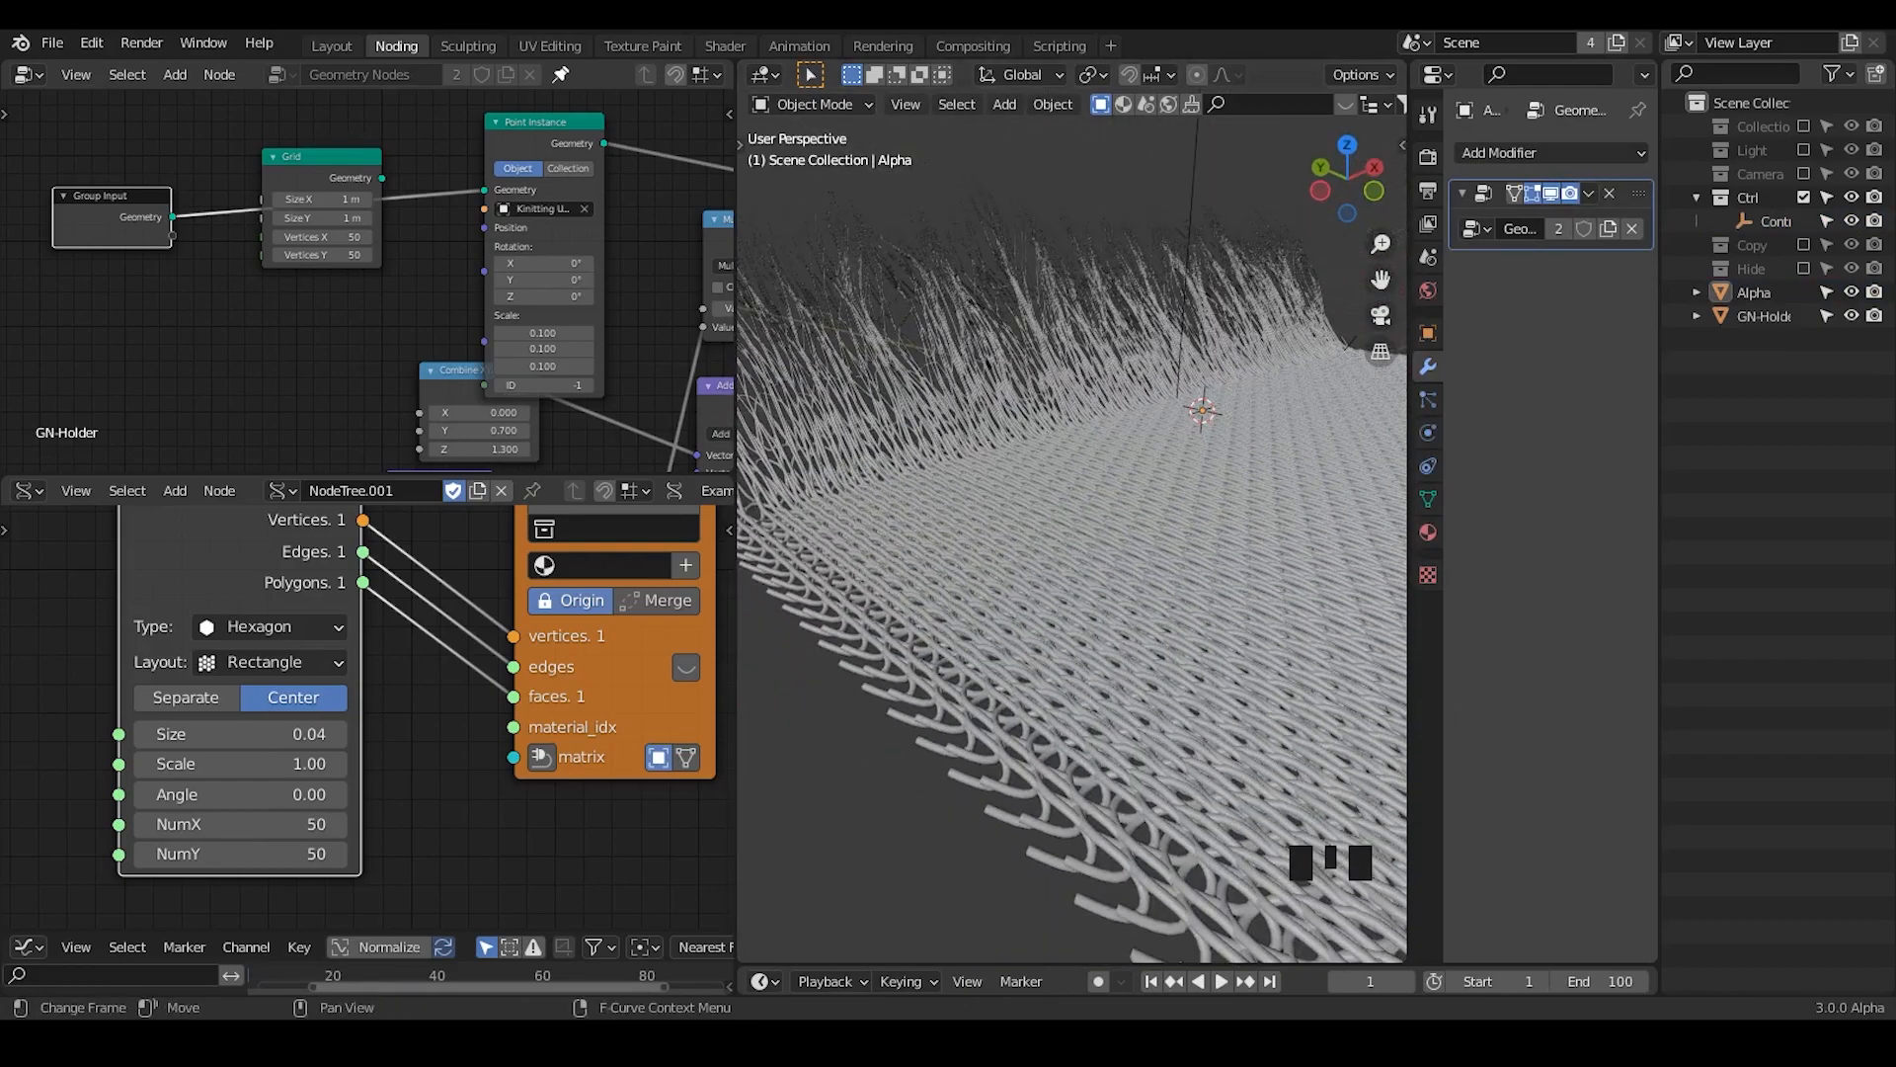
click(692, 1043)
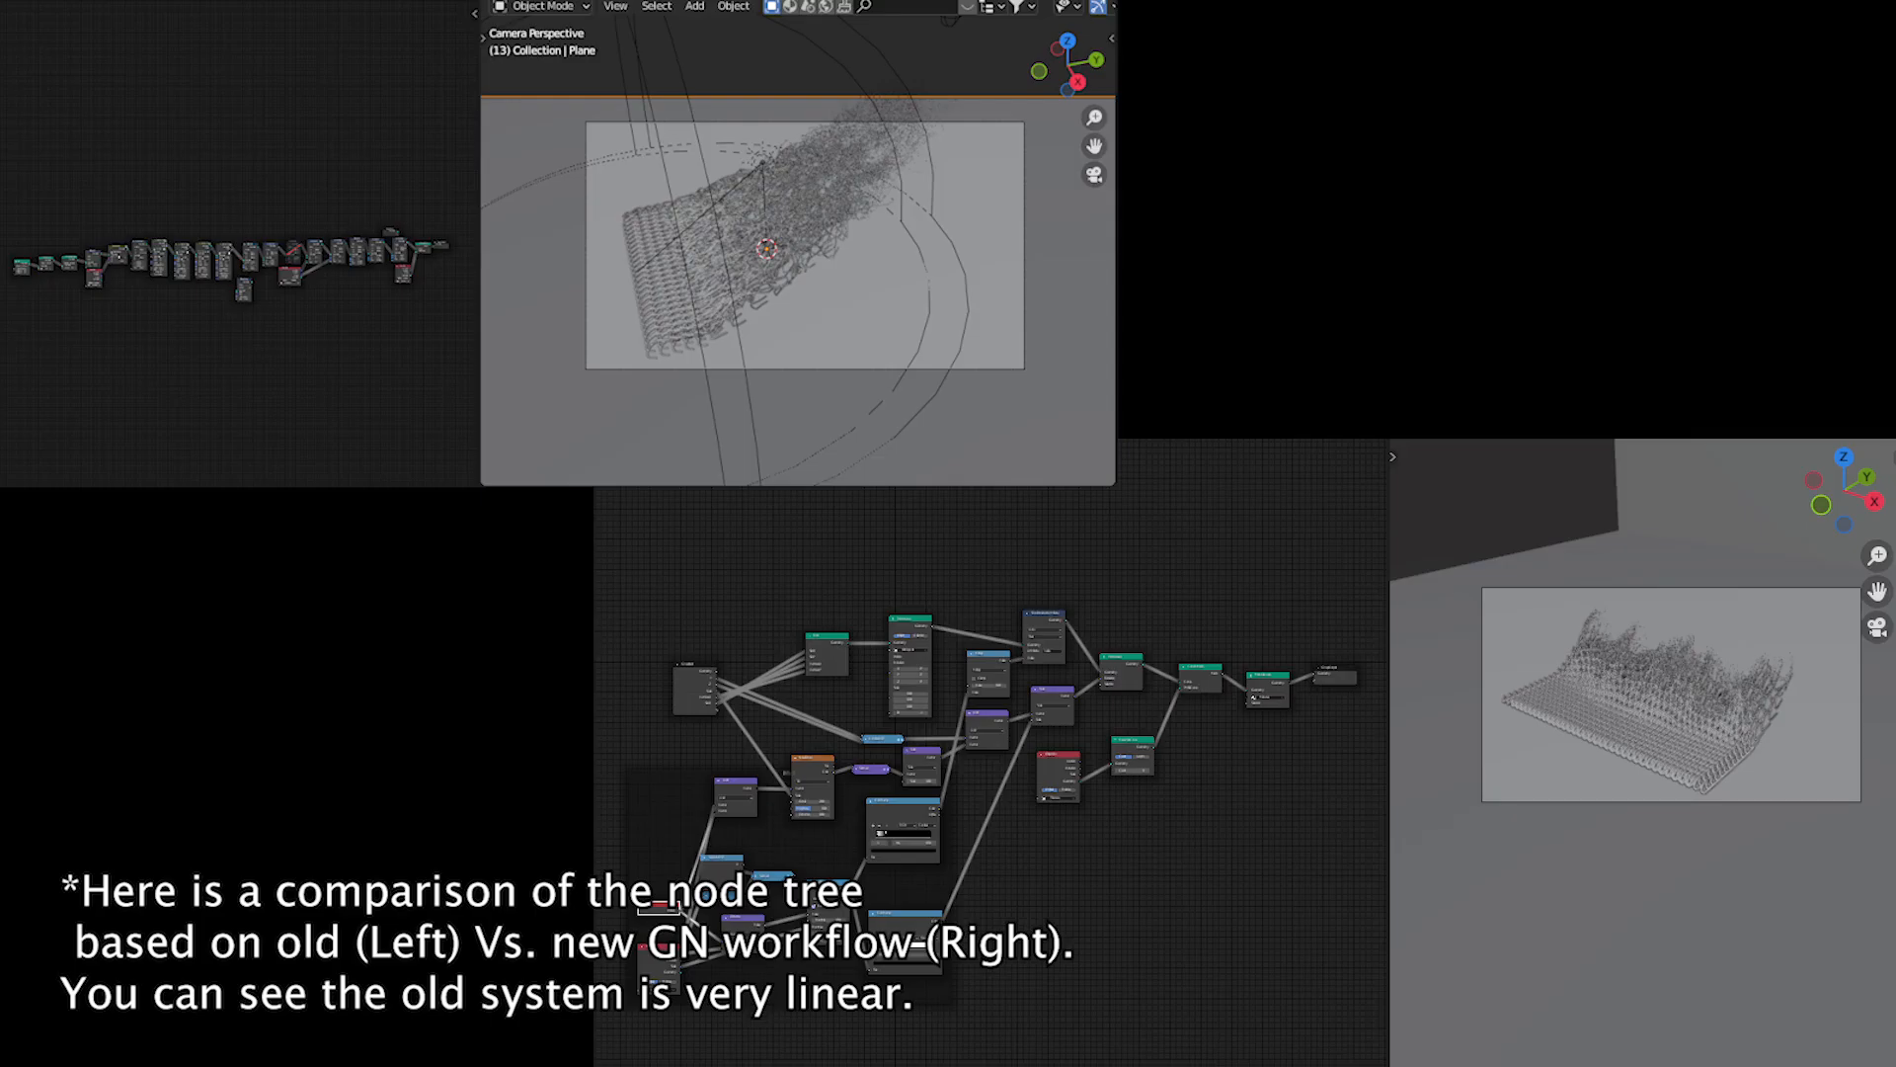